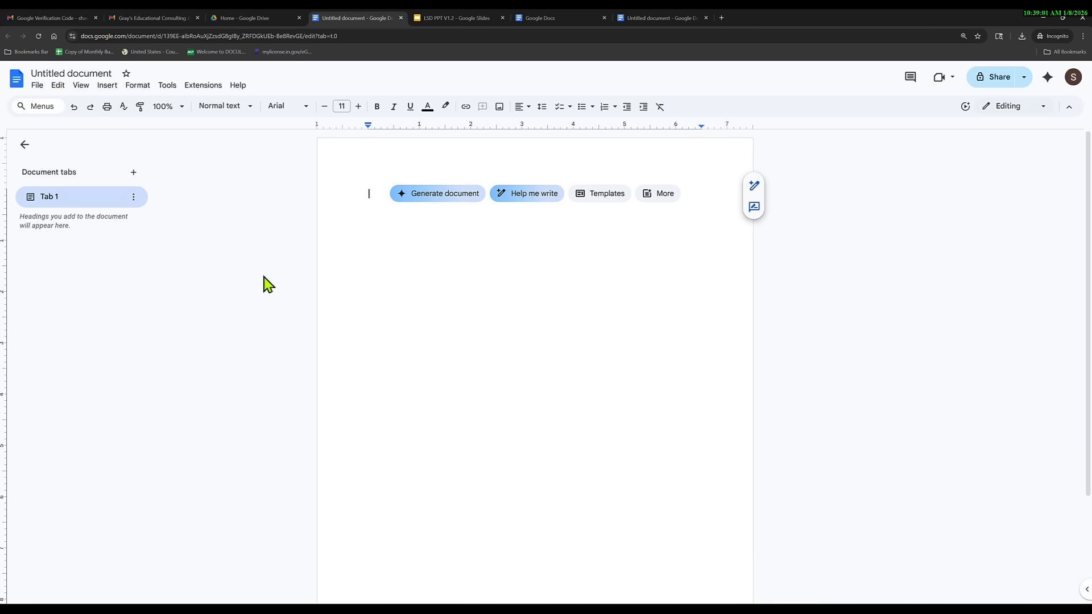
# Rename the blank Untitled document to '1st Test Doc'.
pyautogui.click(90, 73)
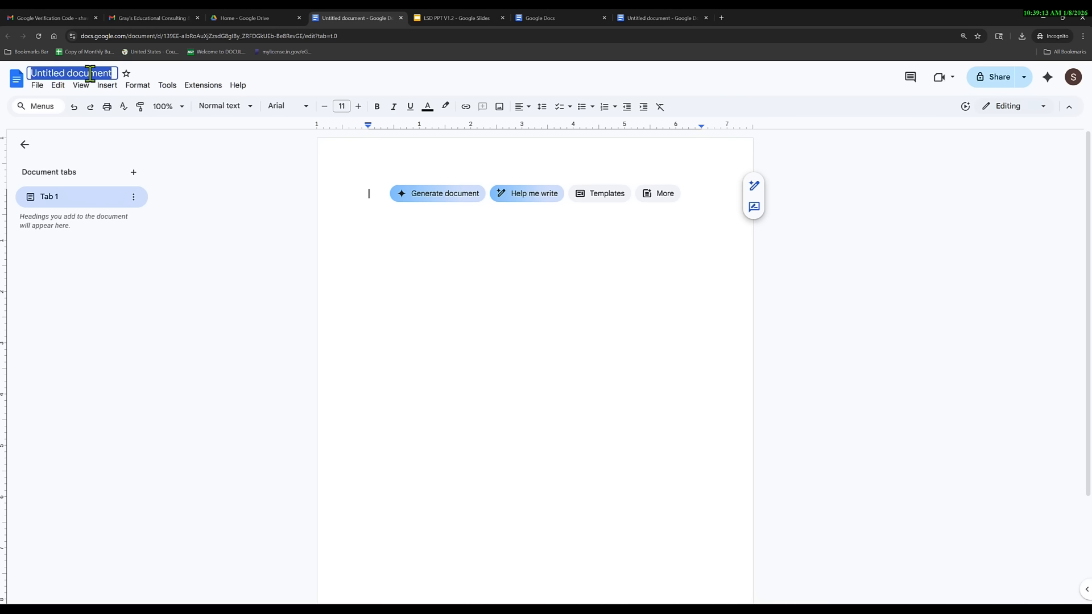
pyautogui.write('1st T')
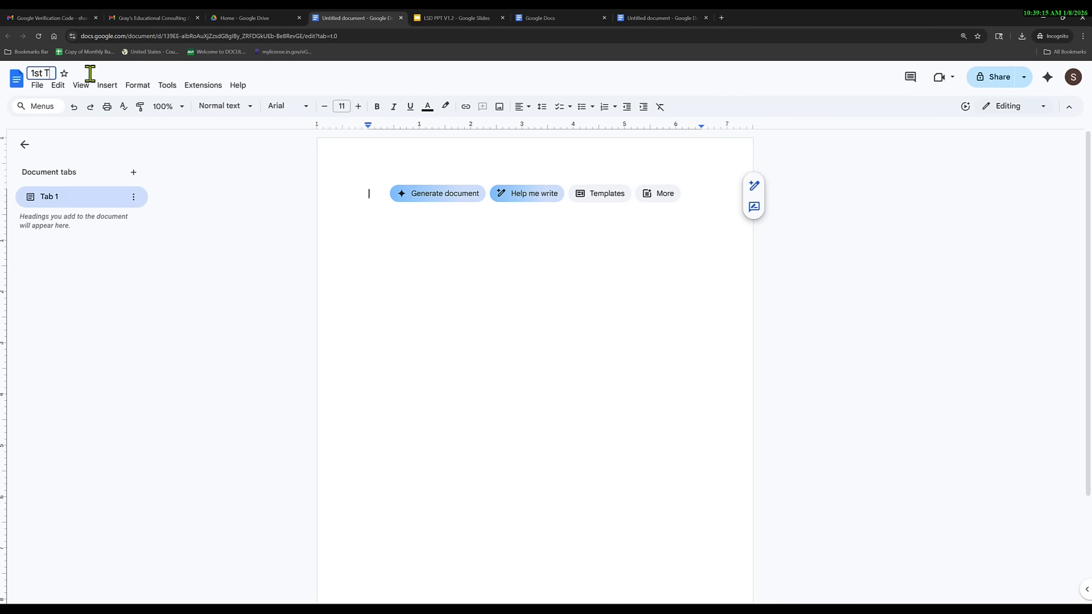
pyautogui.write('est Doc')
pyautogui.click(365, 202)
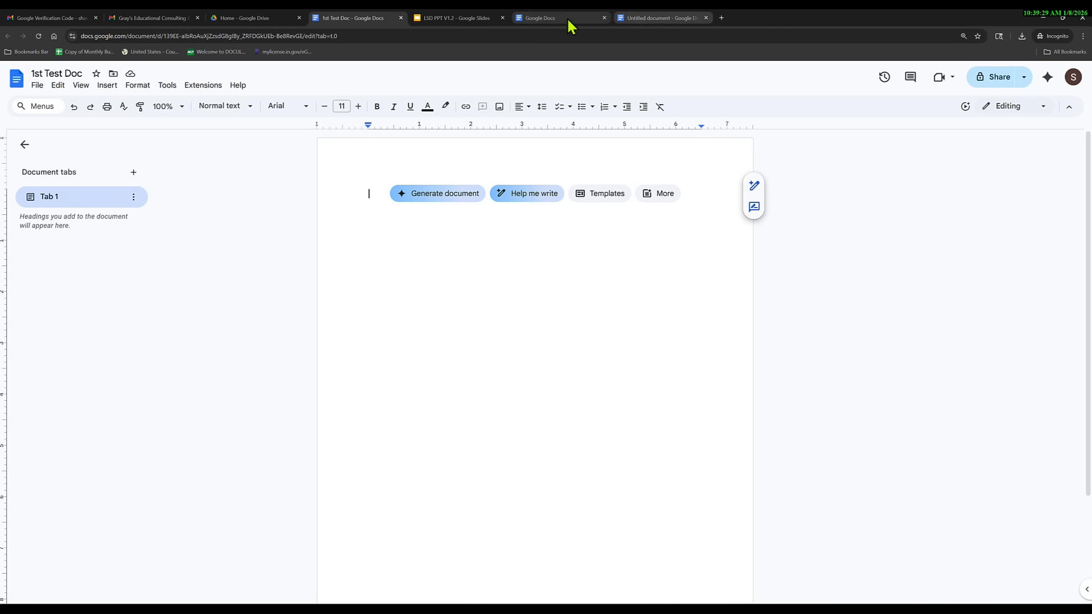
# Switch between the Docs and Drive tabs, checking the Google apps grid and the New menu.
pyautogui.click(540, 18)
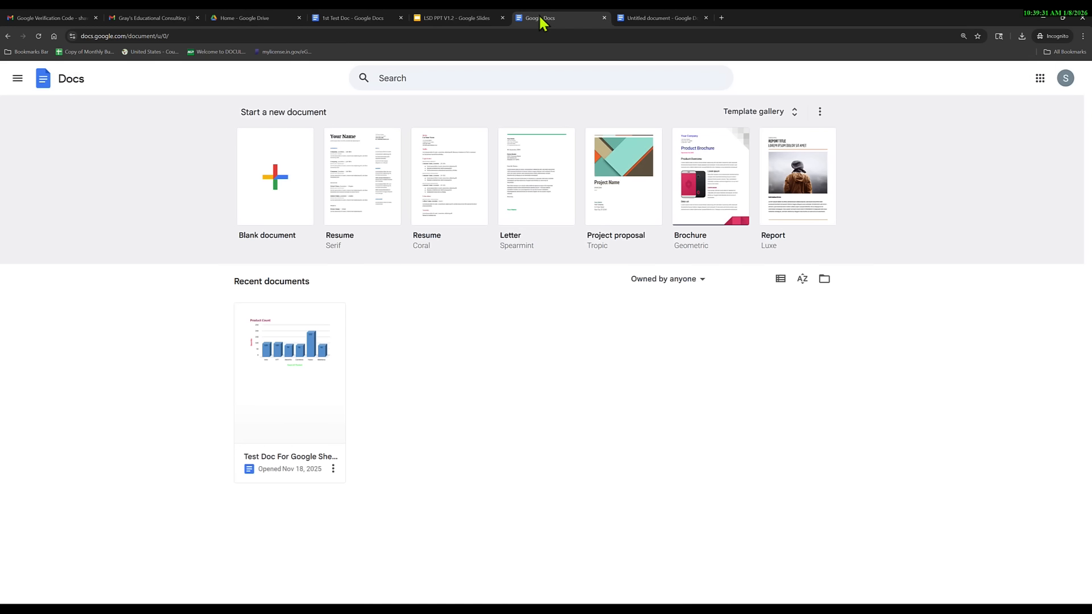
pyautogui.click(231, 19)
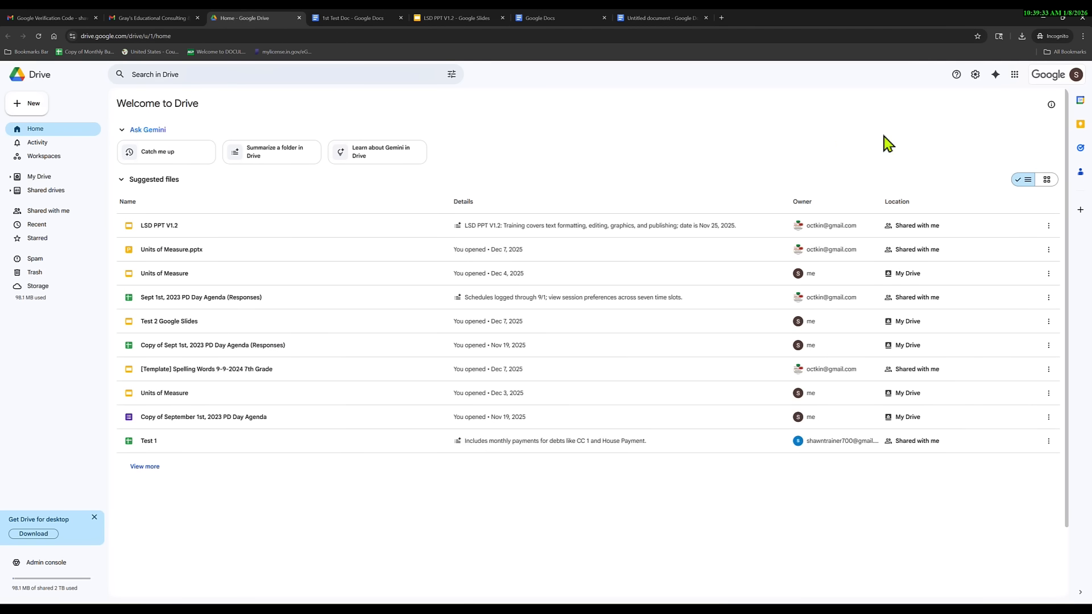
pyautogui.click(1015, 75)
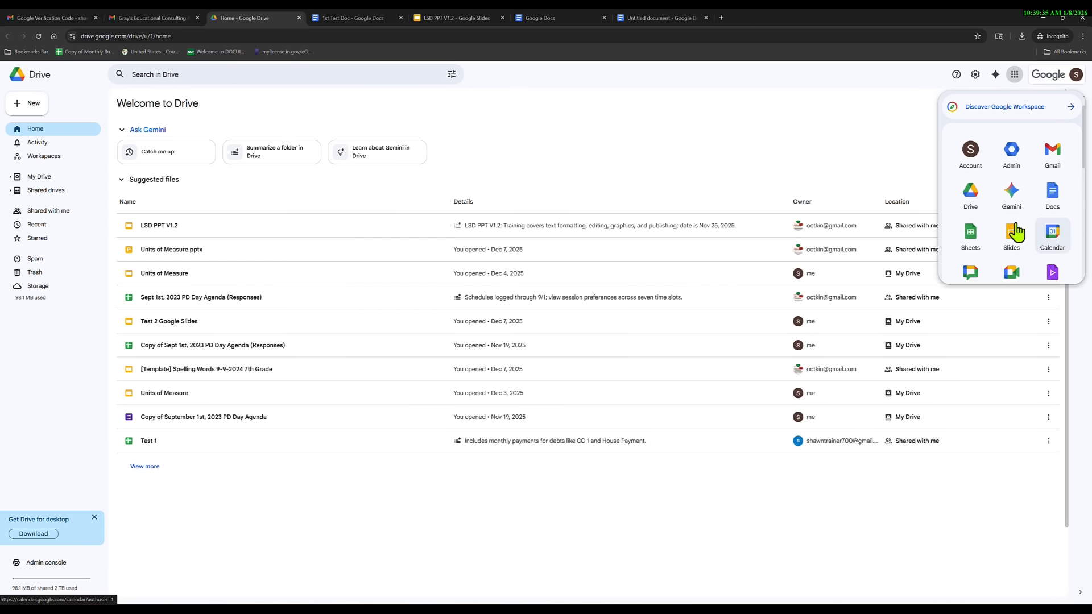
pyautogui.click(719, 159)
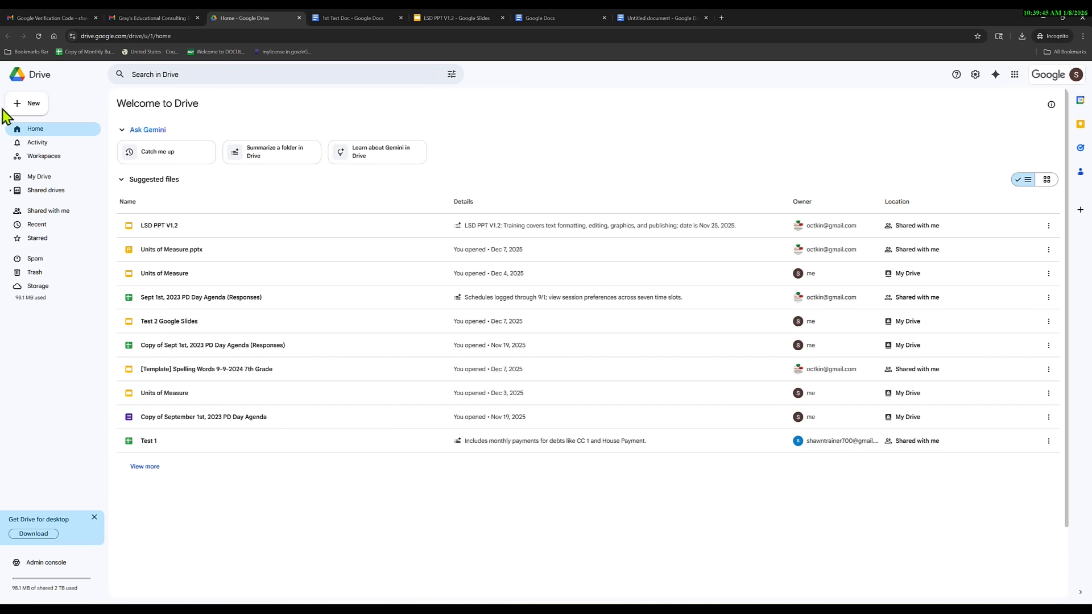
pyautogui.click(33, 104)
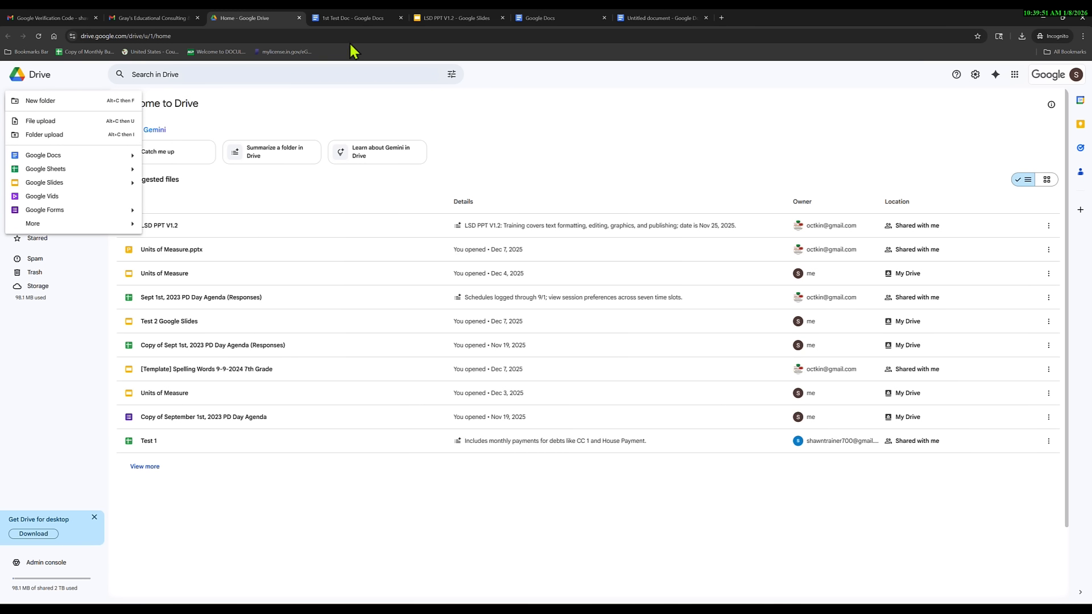
# Look at 1st Test Doc's File menu, then go back to the Drive home page.
pyautogui.click(347, 18)
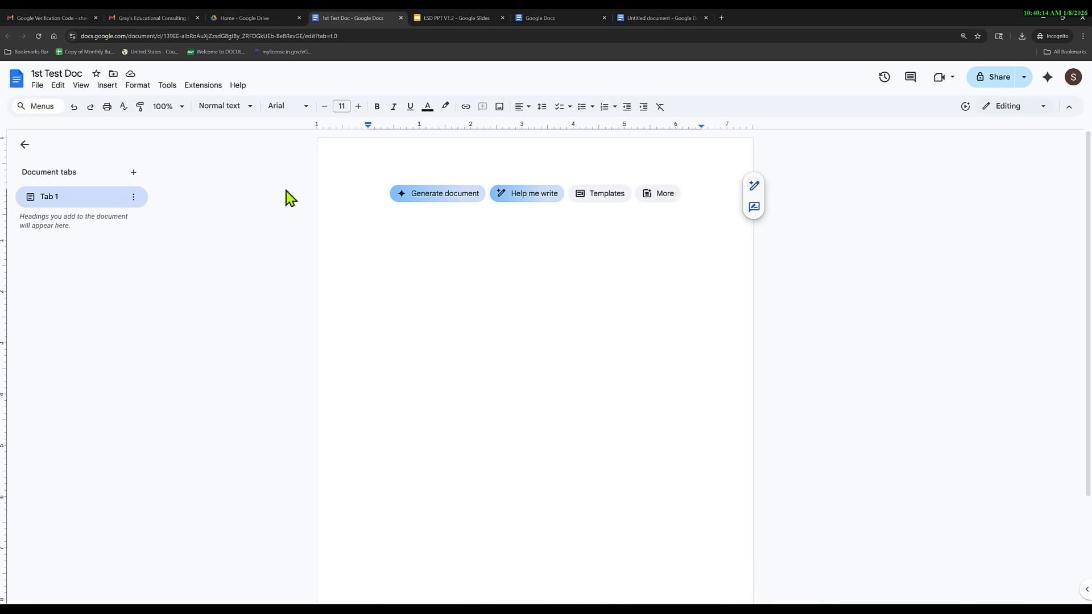
pyautogui.click(37, 86)
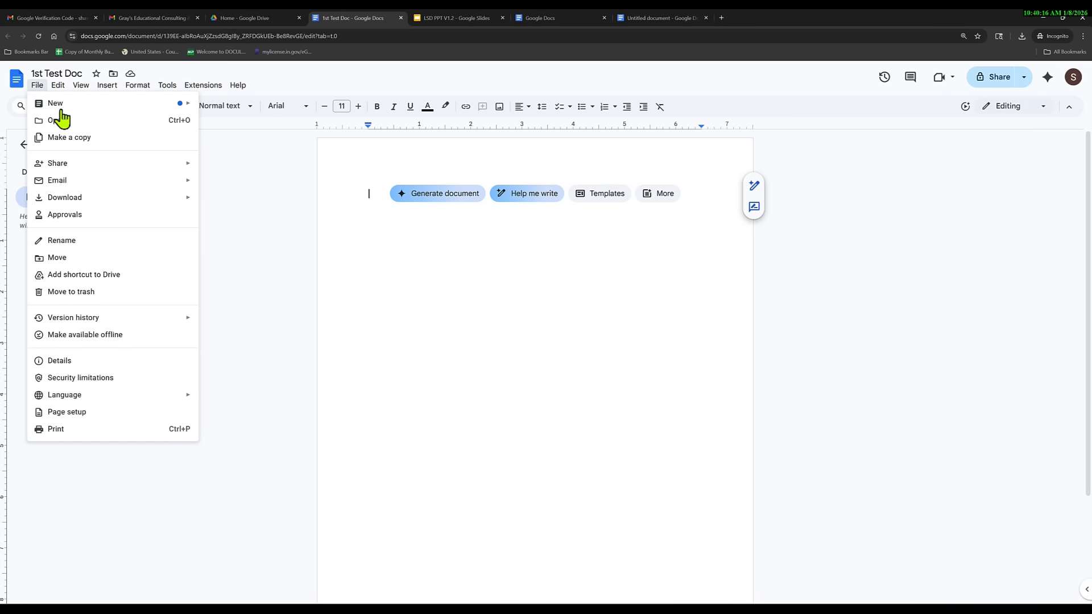
pyautogui.click(249, 283)
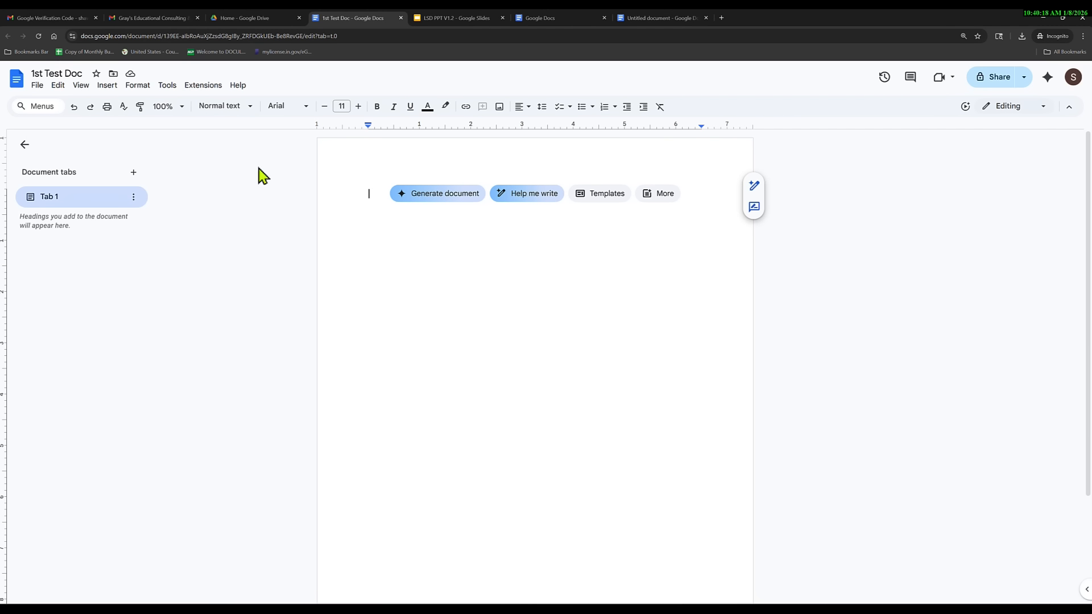
pyautogui.click(241, 20)
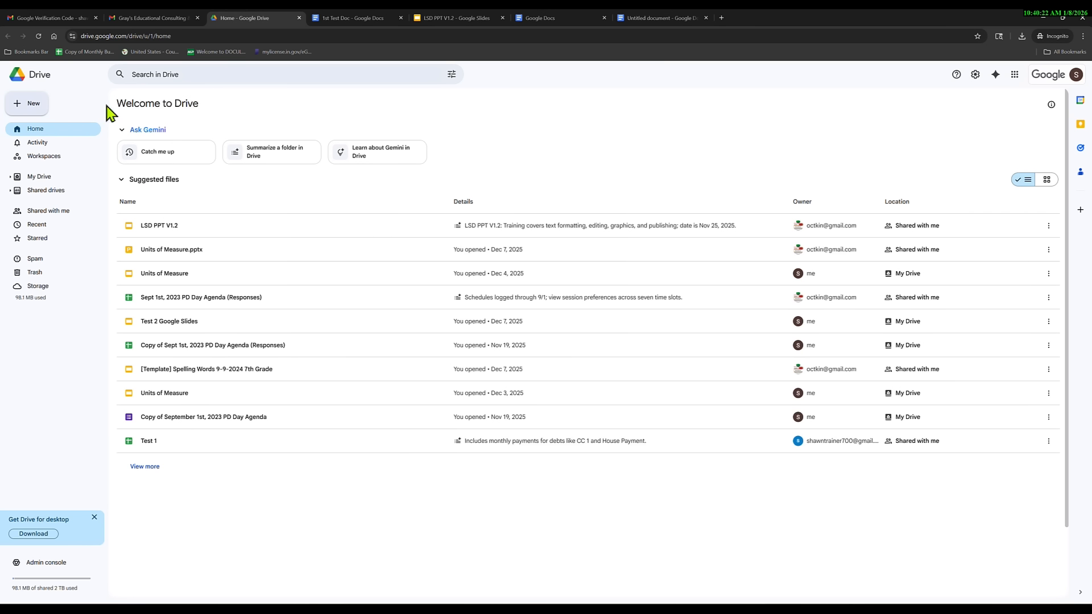
# Upload MS-Word.zip from Downloads and preview it, showing Annual Report Cover Page Template.docx.
pyautogui.click(30, 111)
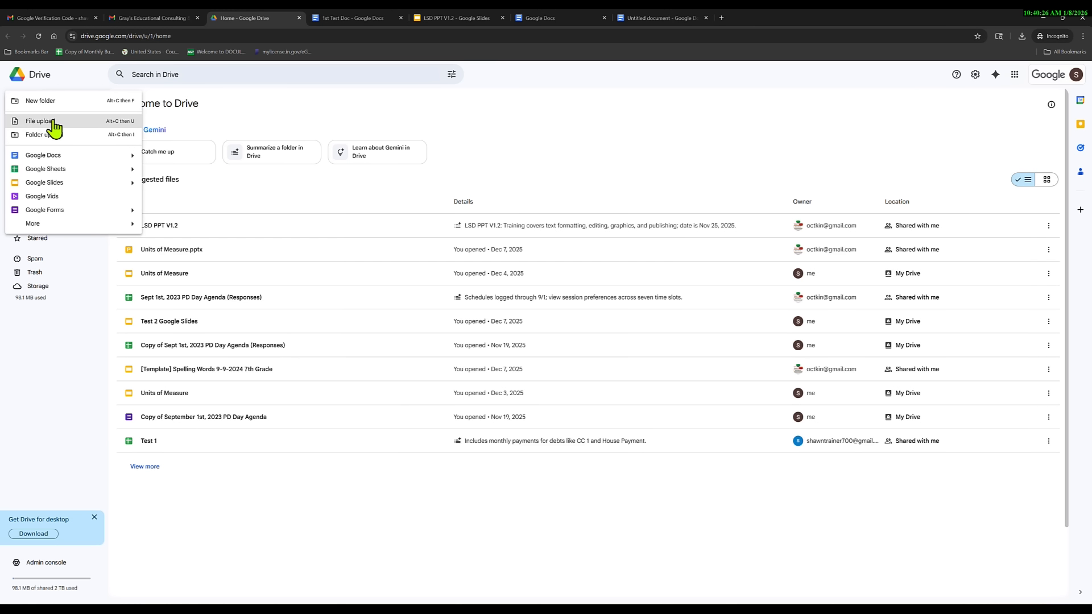
pyautogui.click(51, 120)
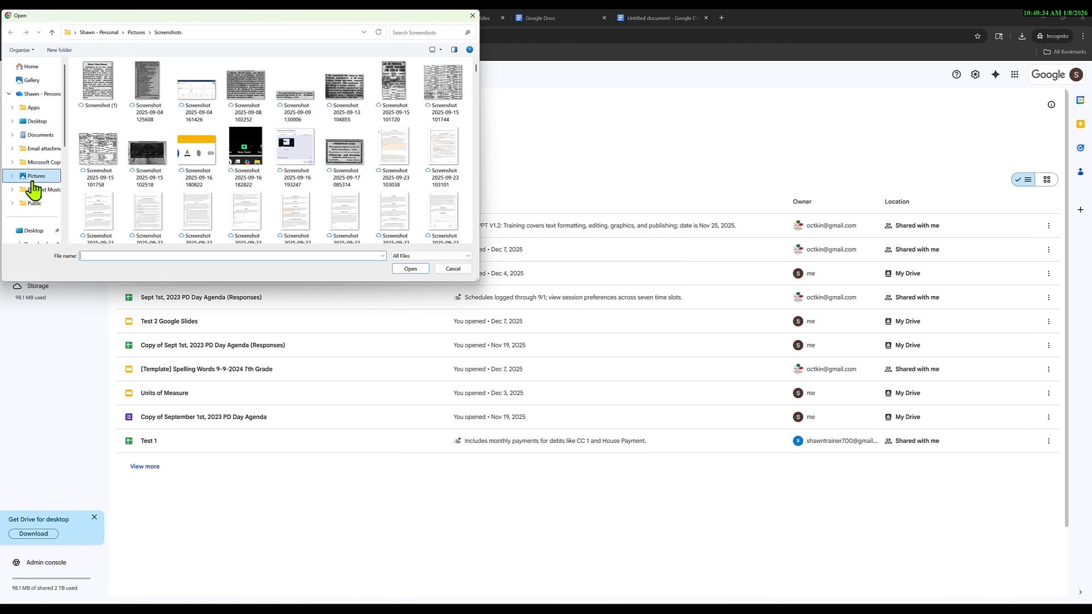
pyautogui.scroll(-2, 30, 193)
pyautogui.click(37, 160)
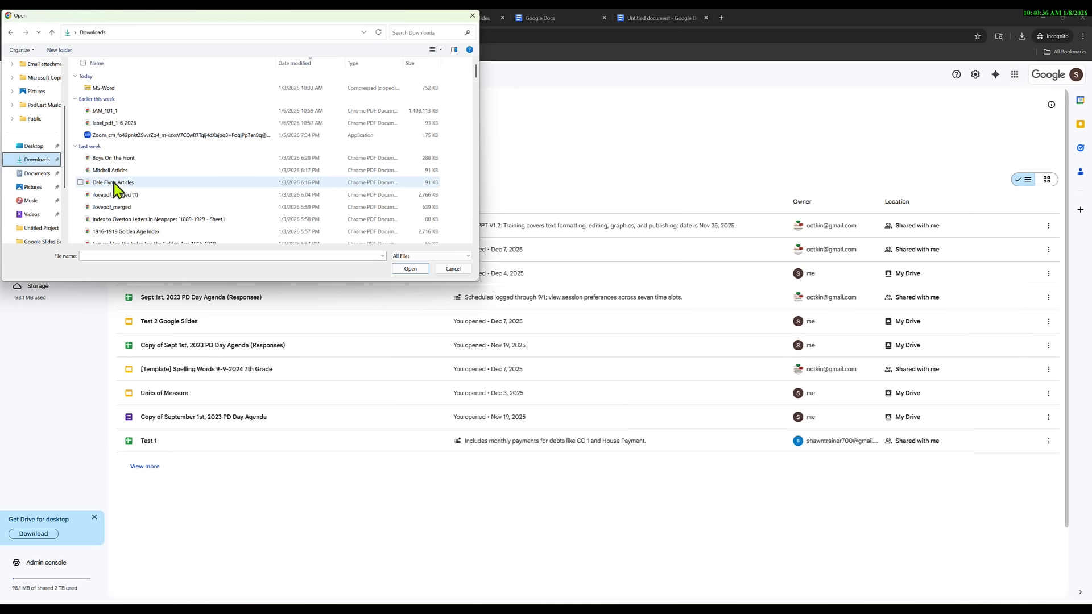
pyautogui.doubleClick(103, 88)
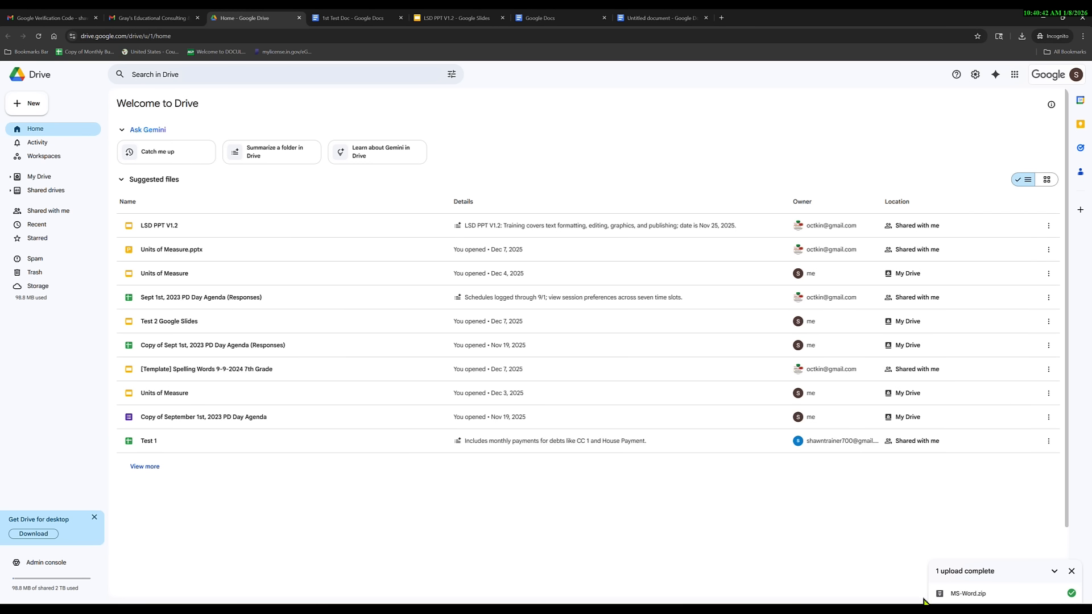
pyautogui.click(977, 591)
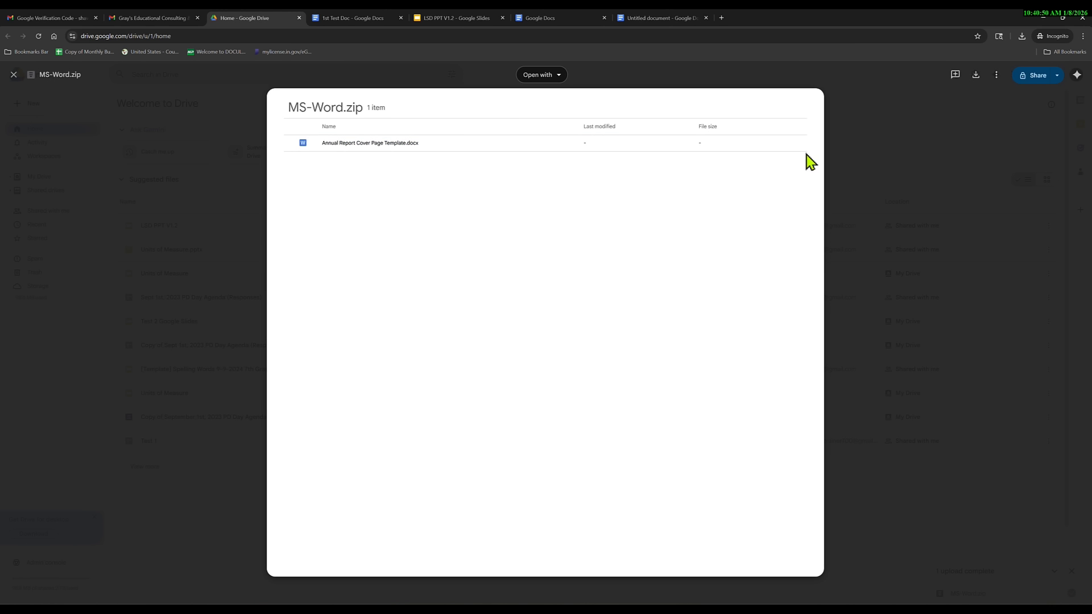
# Go to Recent, reopen and close the MS-Word.zip preview, and view its Open with options.
pyautogui.click(924, 221)
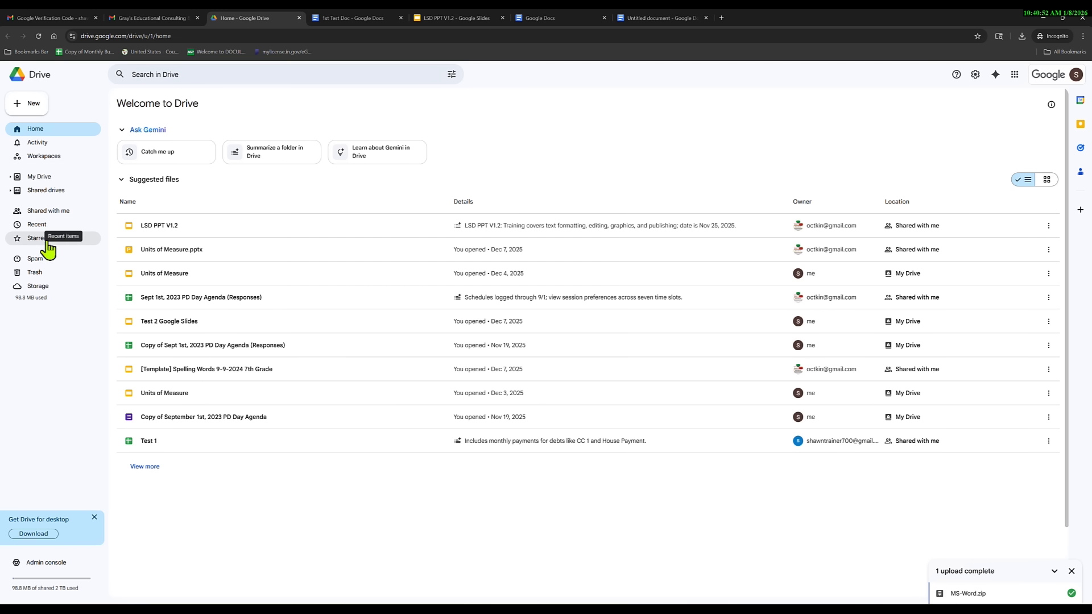
pyautogui.click(37, 225)
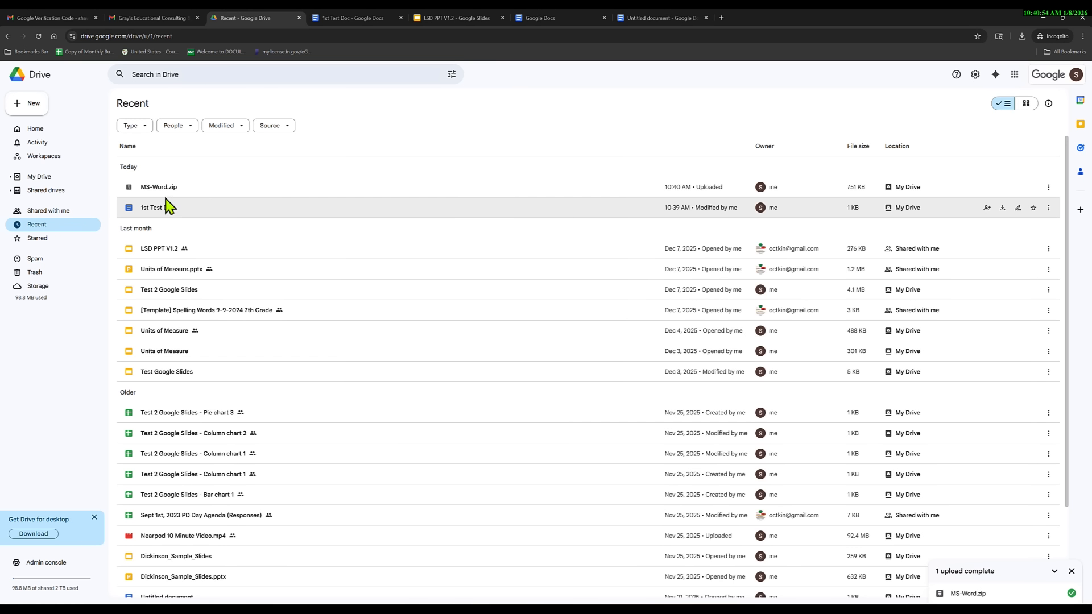
pyautogui.doubleClick(169, 190)
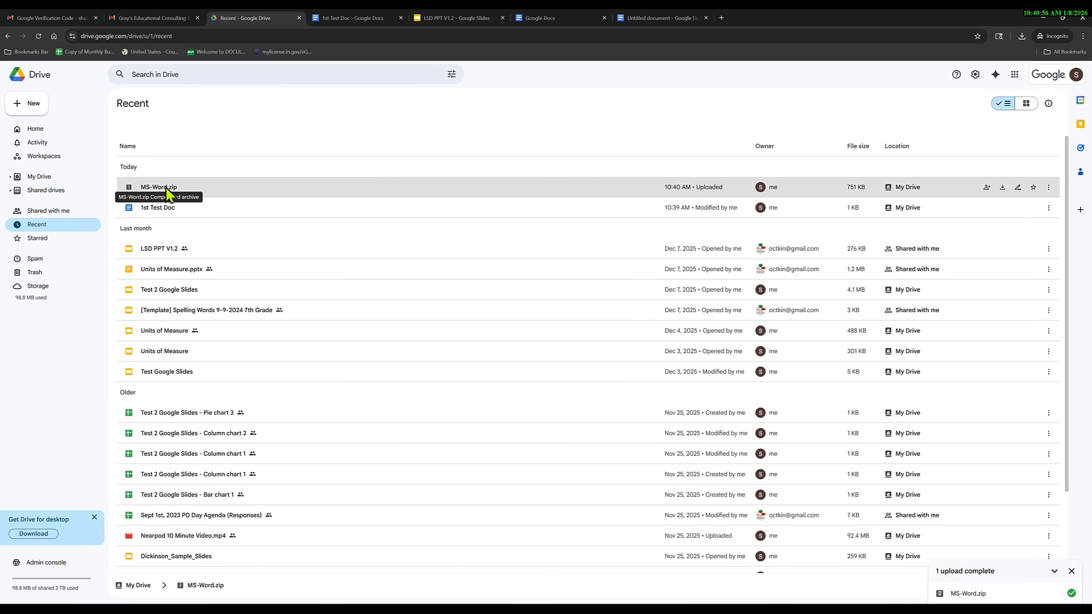
pyautogui.click(927, 232)
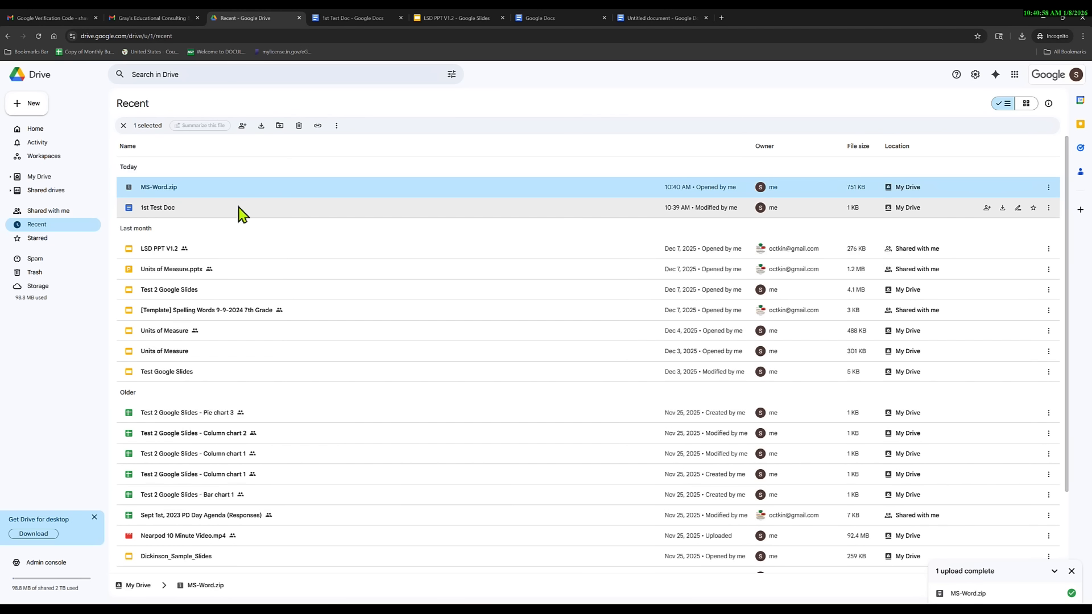
pyautogui.rightClick(169, 190)
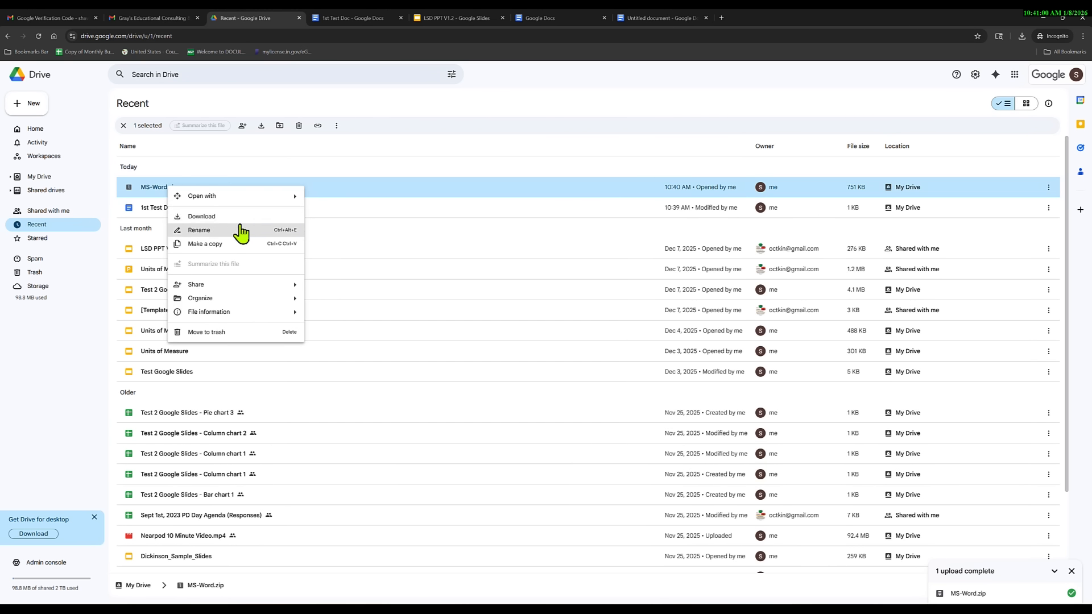
pyautogui.moveTo(270, 199)
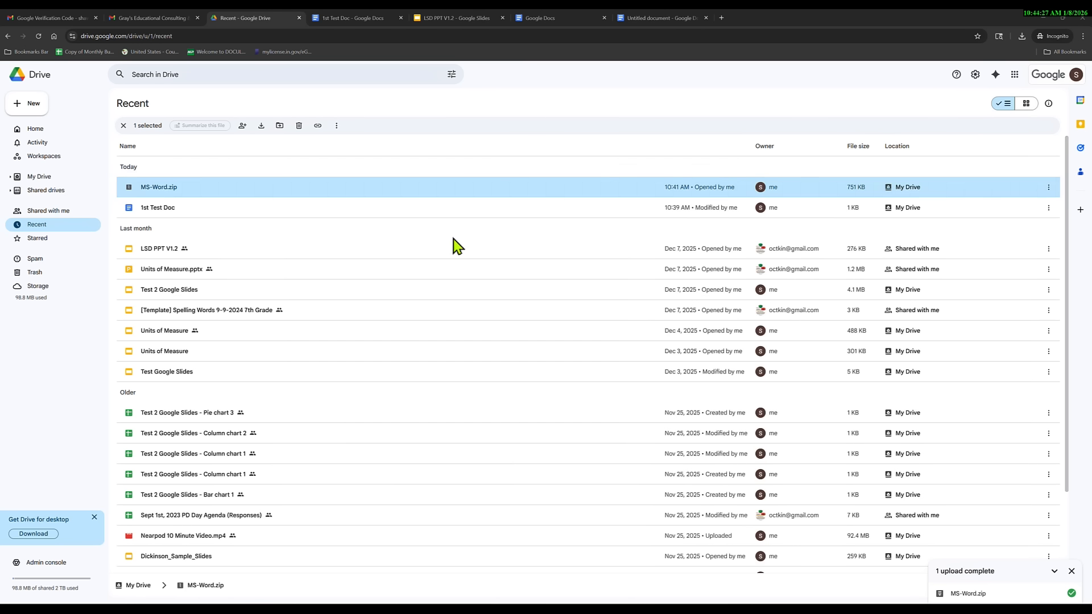
# Upload Annual Report Cover Page Template from the Downloads folder to Drive.
pyautogui.moveTo(165, 188)
pyautogui.click(35, 108)
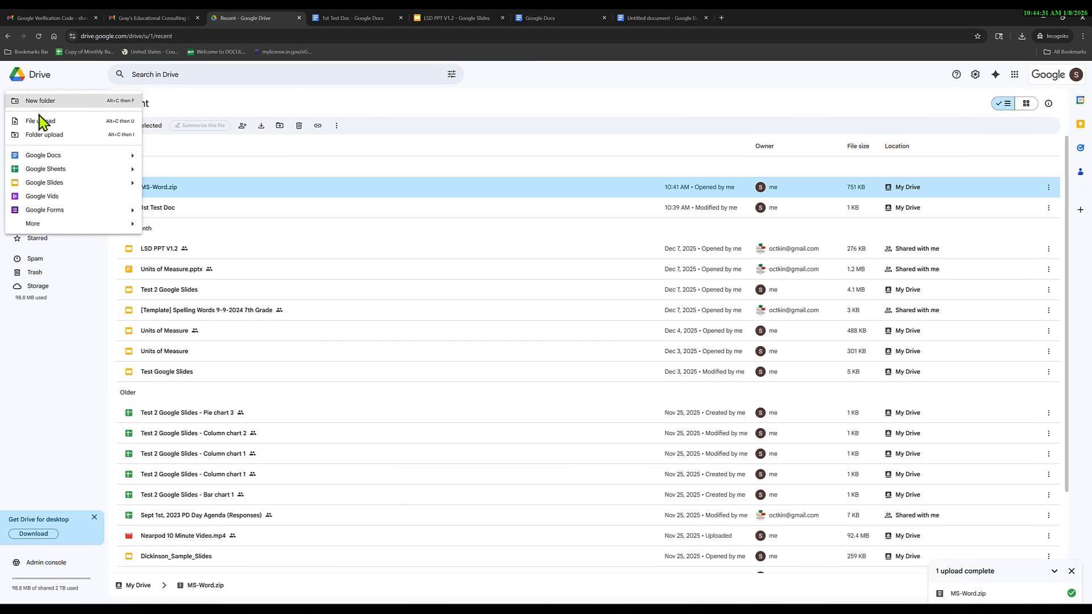
pyautogui.click(40, 121)
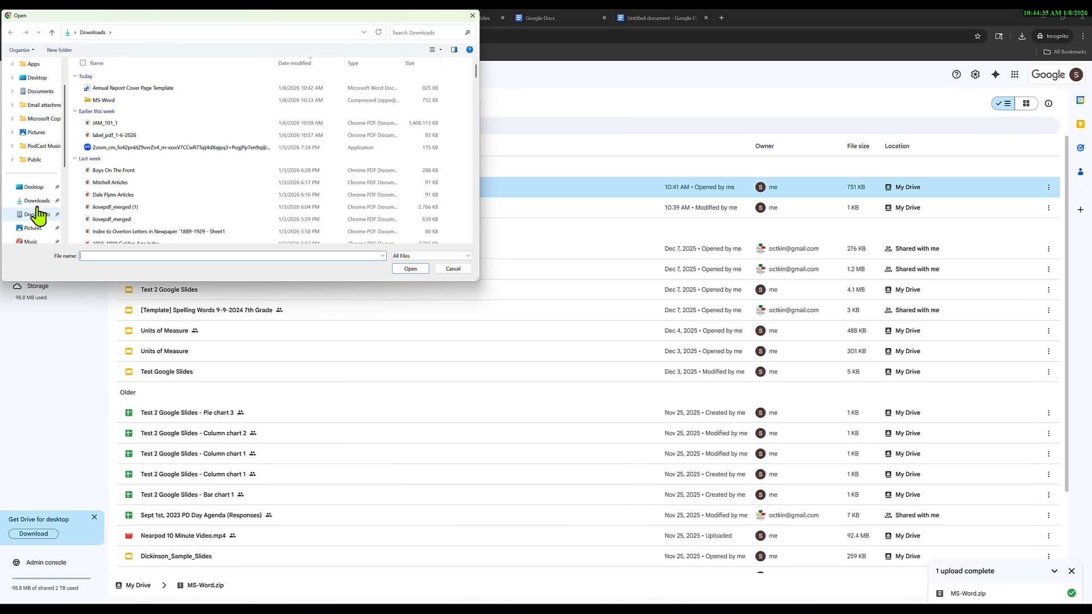
pyautogui.click(48, 203)
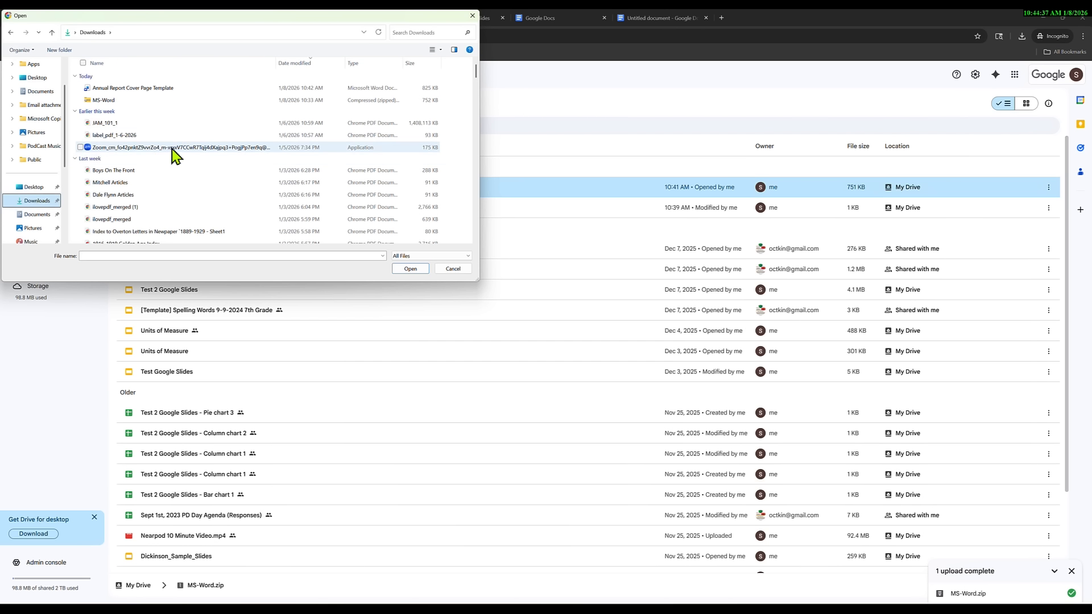
pyautogui.click(149, 91)
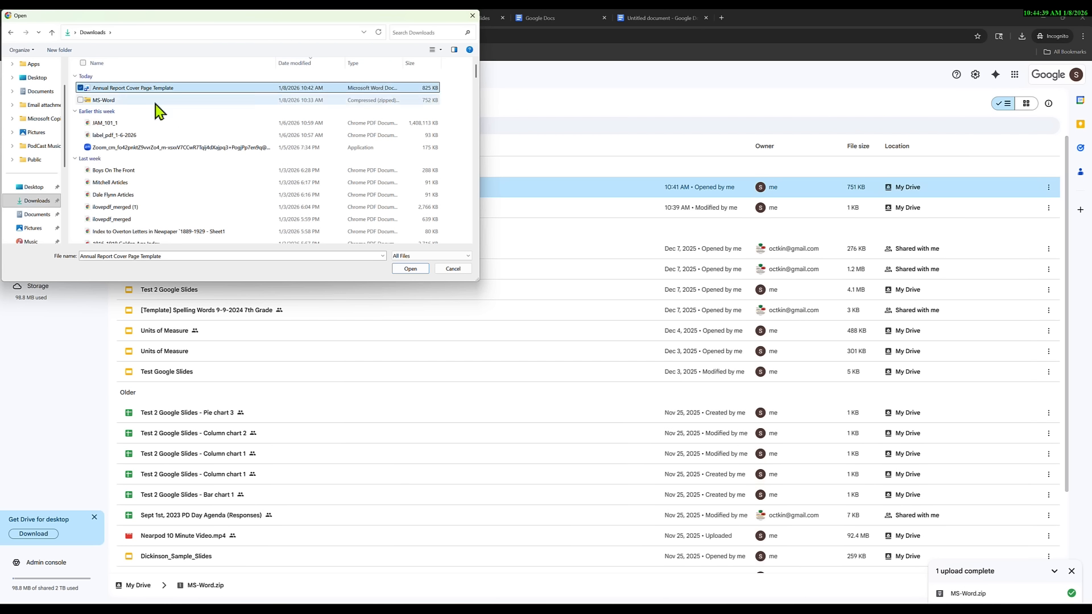
pyautogui.click(411, 269)
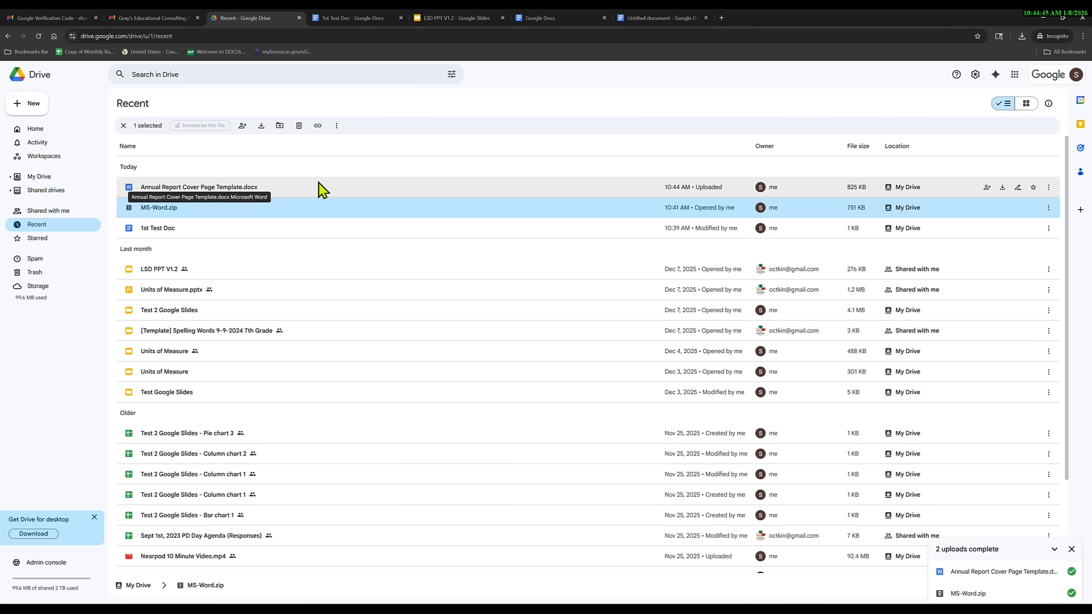
# Open Annual Report Cover Page Template.docx with Google Docs.
pyautogui.rightClick(245, 188)
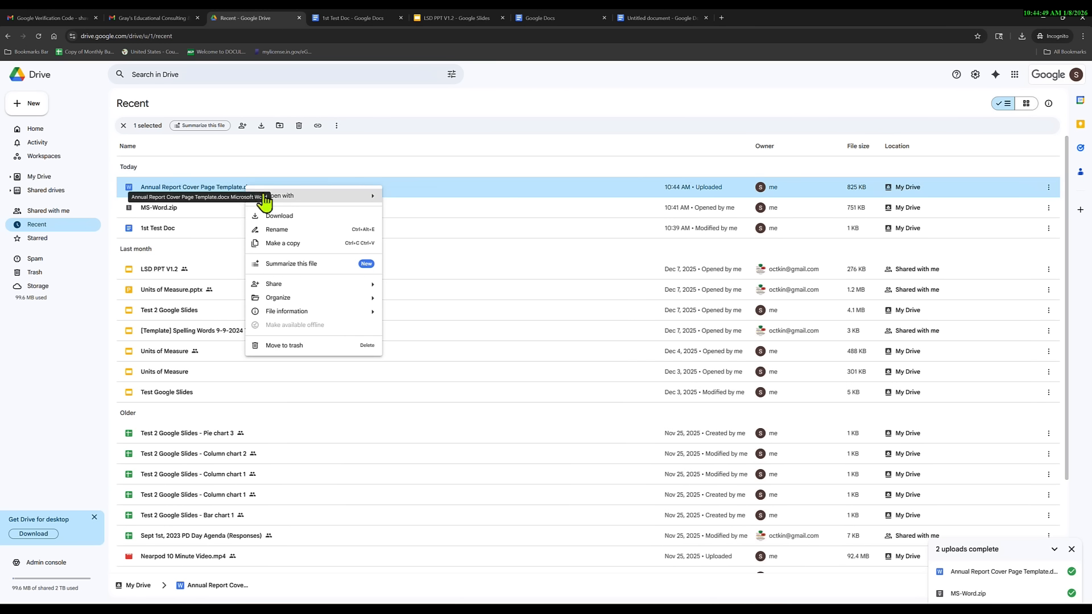
pyautogui.moveTo(348, 199)
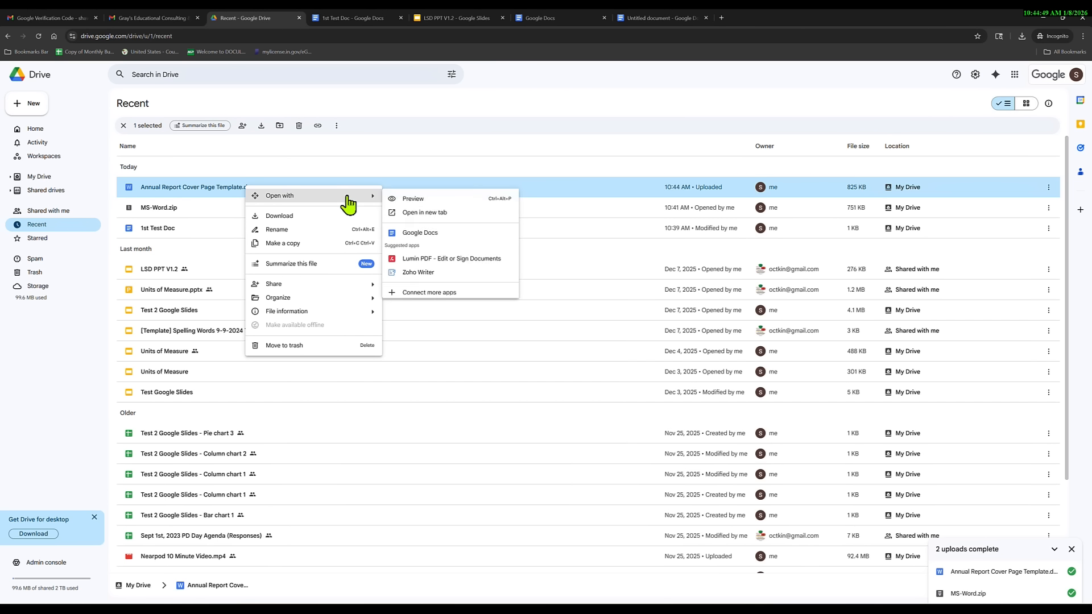
pyautogui.click(427, 234)
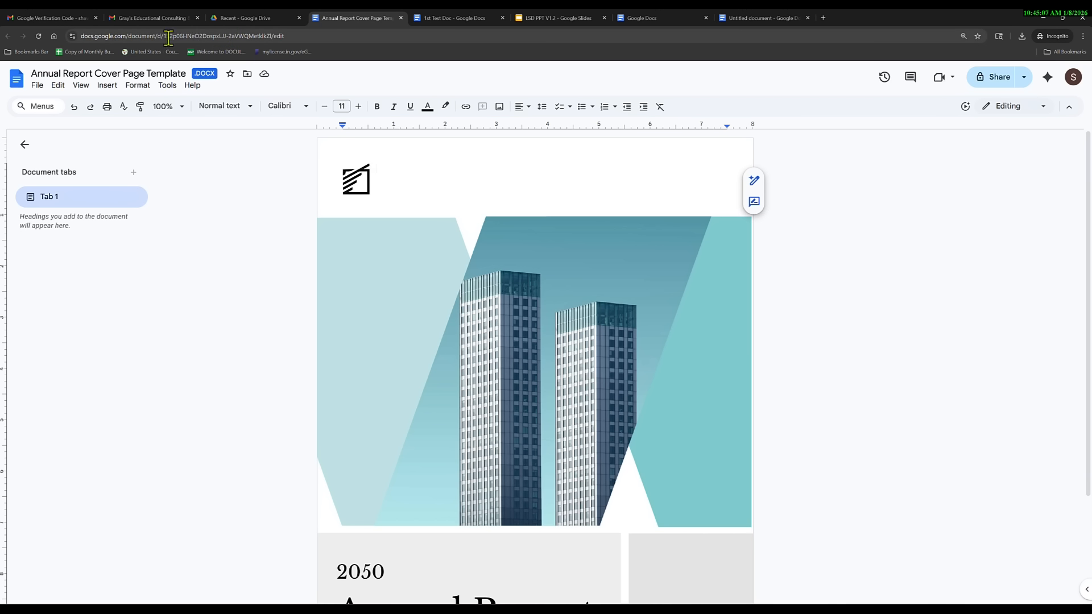
# Reopen Annual Report Cover Page Template.docx from Drive's Recent list.
pyautogui.click(230, 19)
pyautogui.doubleClick(225, 194)
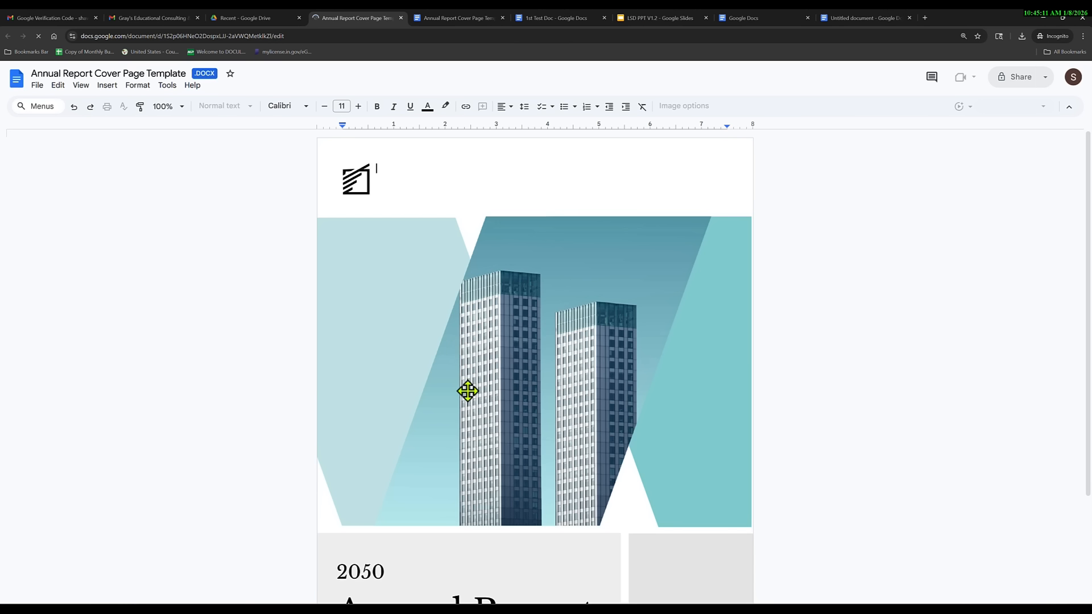
pyautogui.scroll(-3, 471, 383)
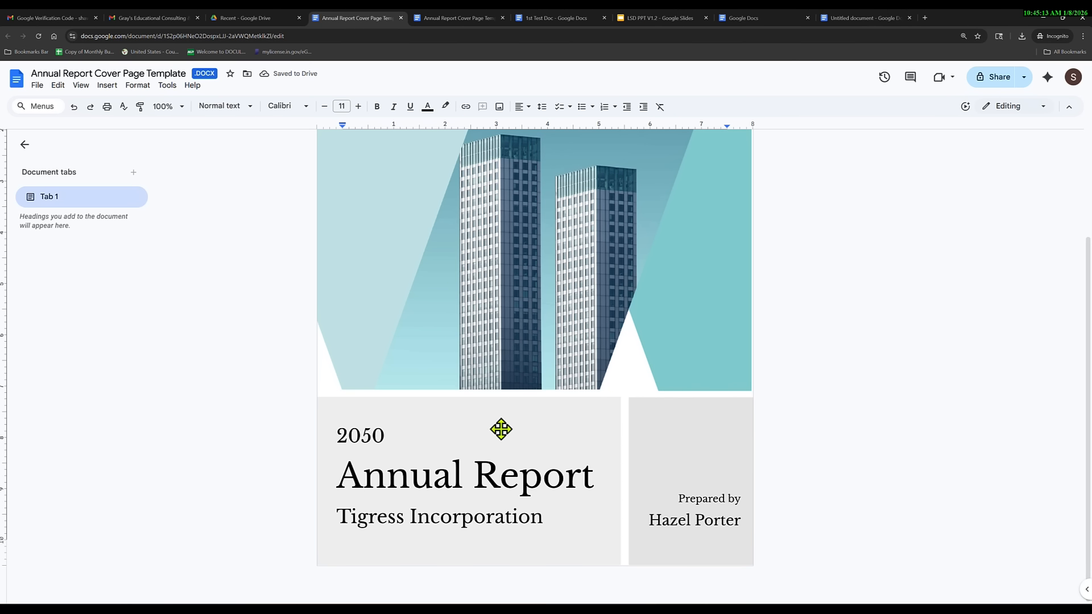
pyautogui.scroll(3, 499, 426)
# Drag the top logo toward the lower right, then undo the move.
pyautogui.click(354, 183)
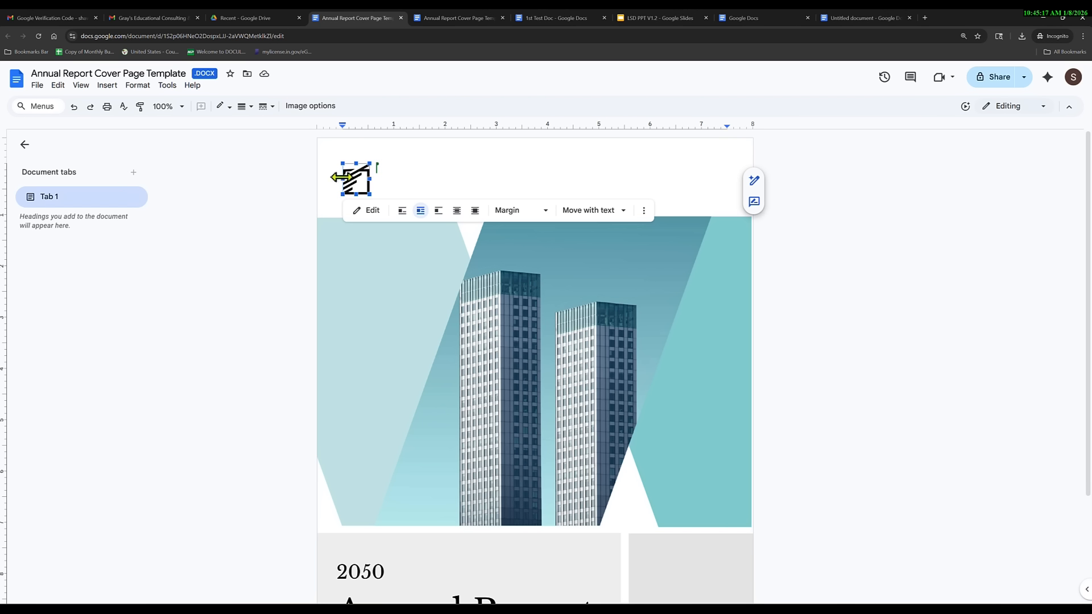
pyautogui.moveTo(359, 178); pyautogui.dragTo(683, 480)
pyautogui.click(375, 350)
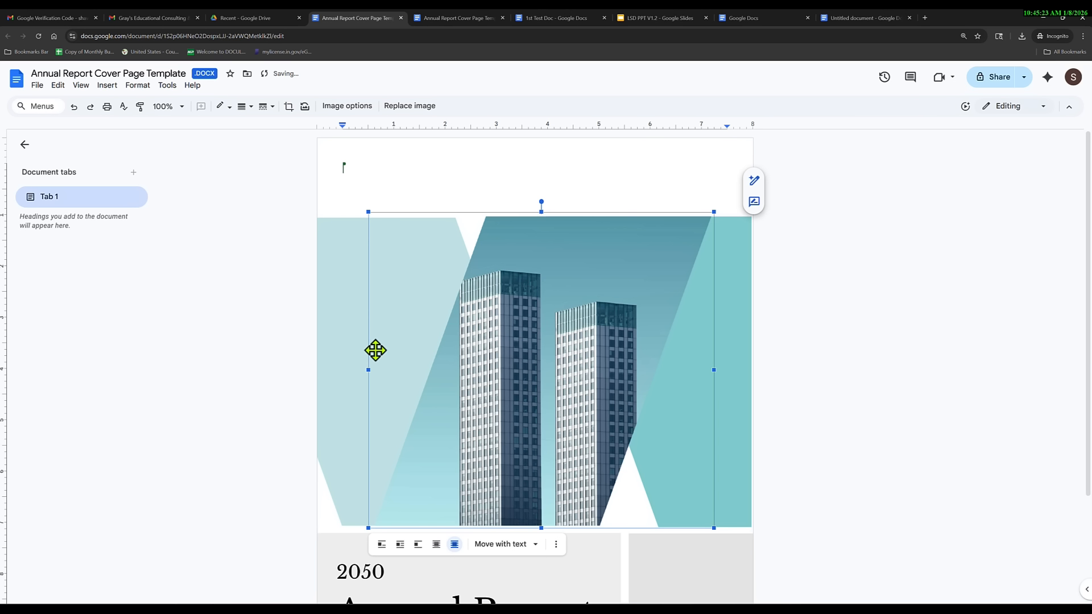
pyautogui.click(74, 107)
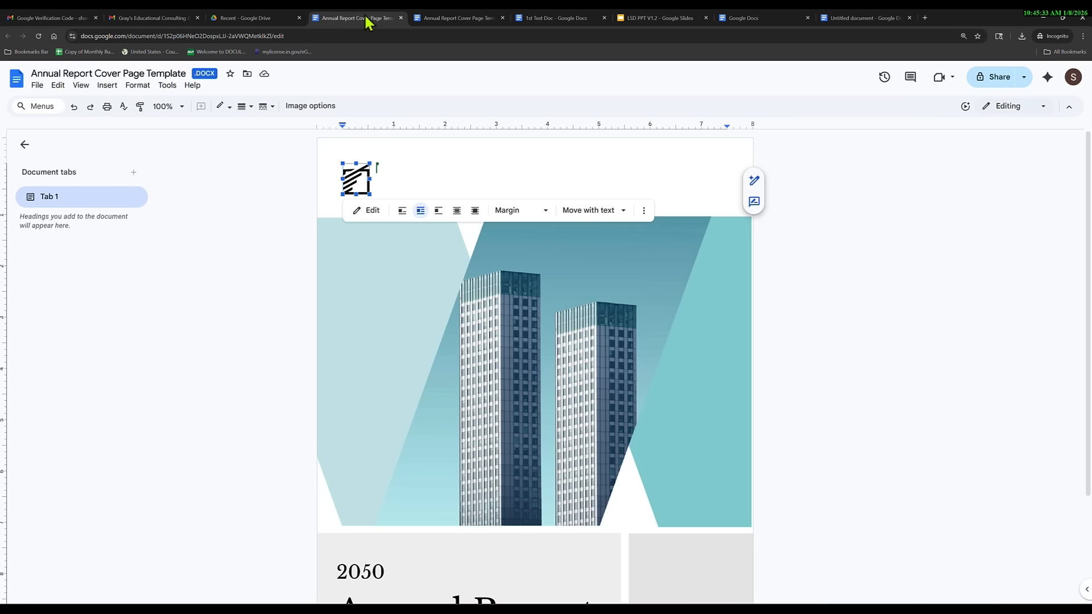
# Return to the first template document and bring up its File menu.
pyautogui.click(438, 25)
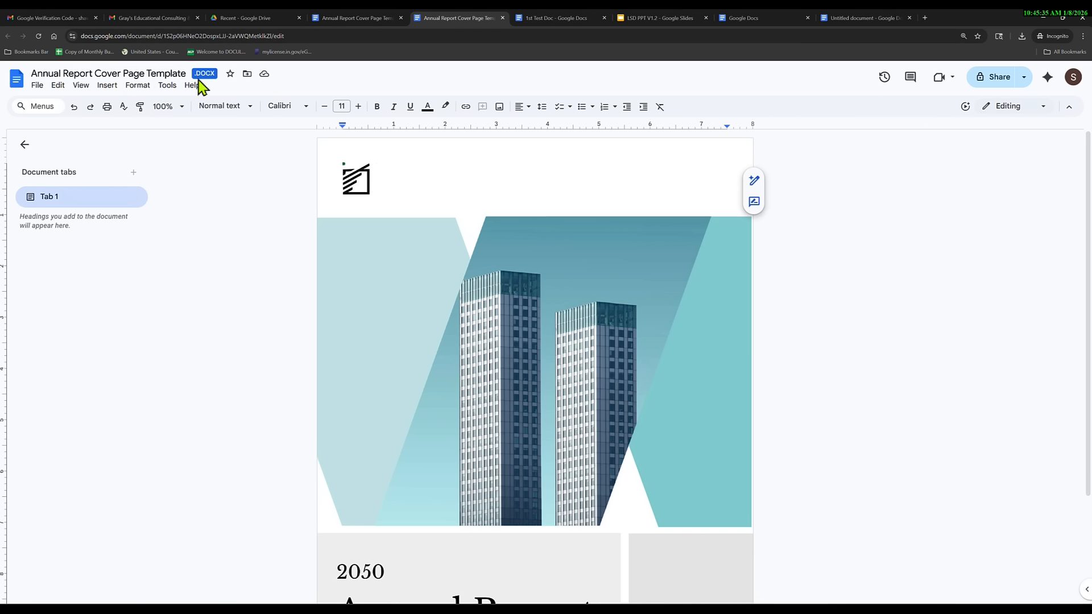
pyautogui.click(367, 22)
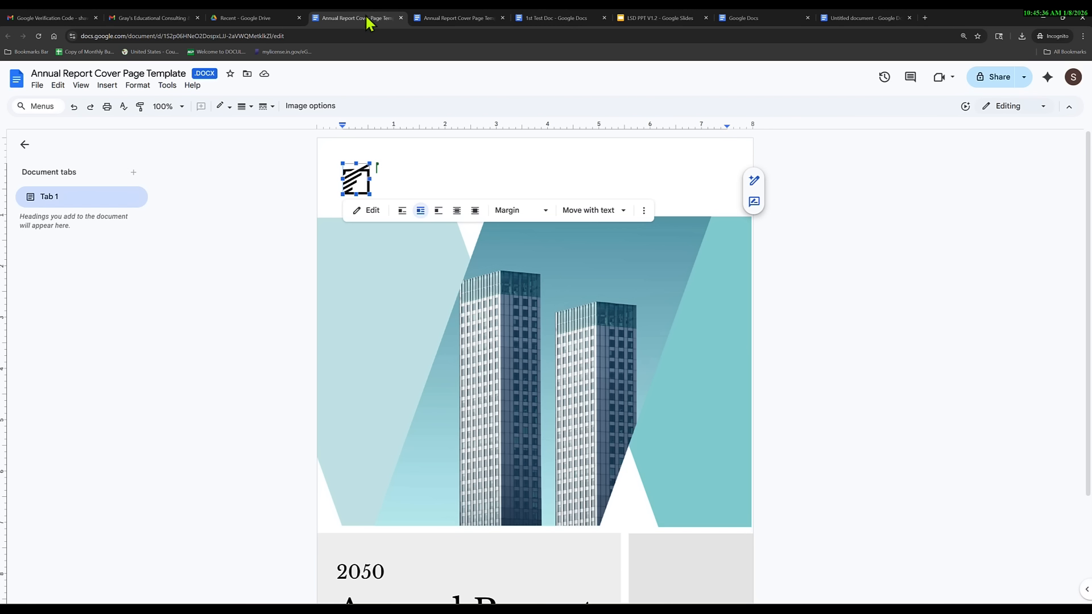
pyautogui.click(37, 85)
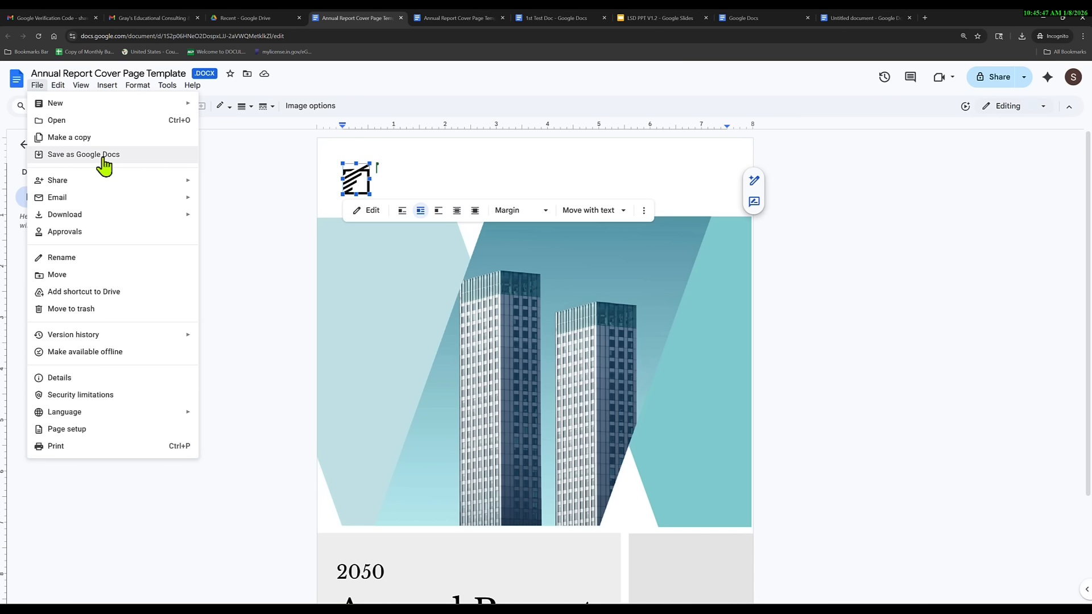
# Save the template as a Google Docs copy, then return to Drive's Recent list.
pyautogui.click(82, 156)
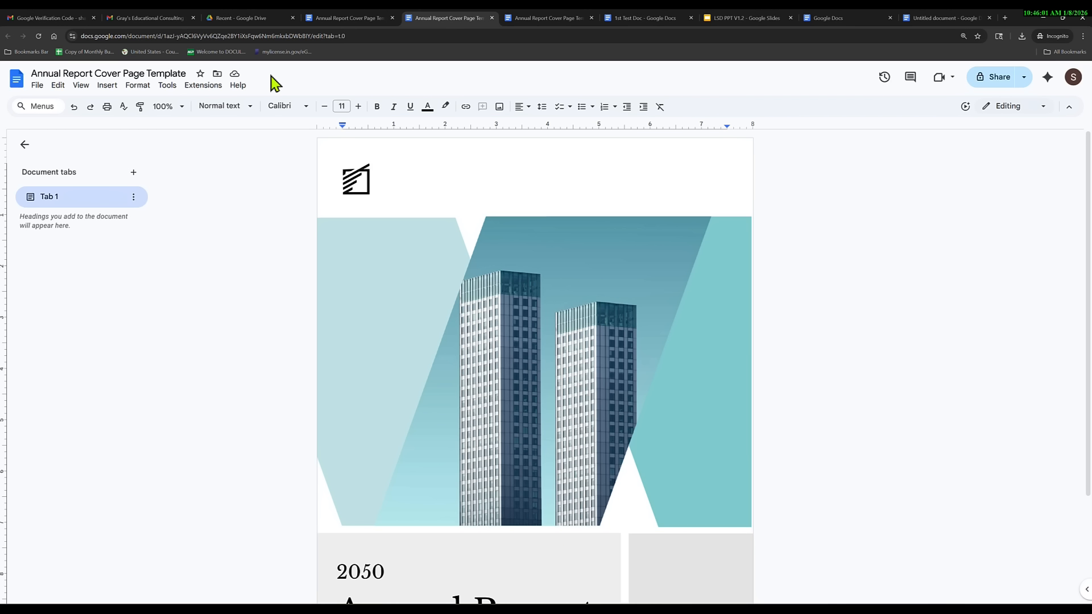
pyautogui.click(361, 20)
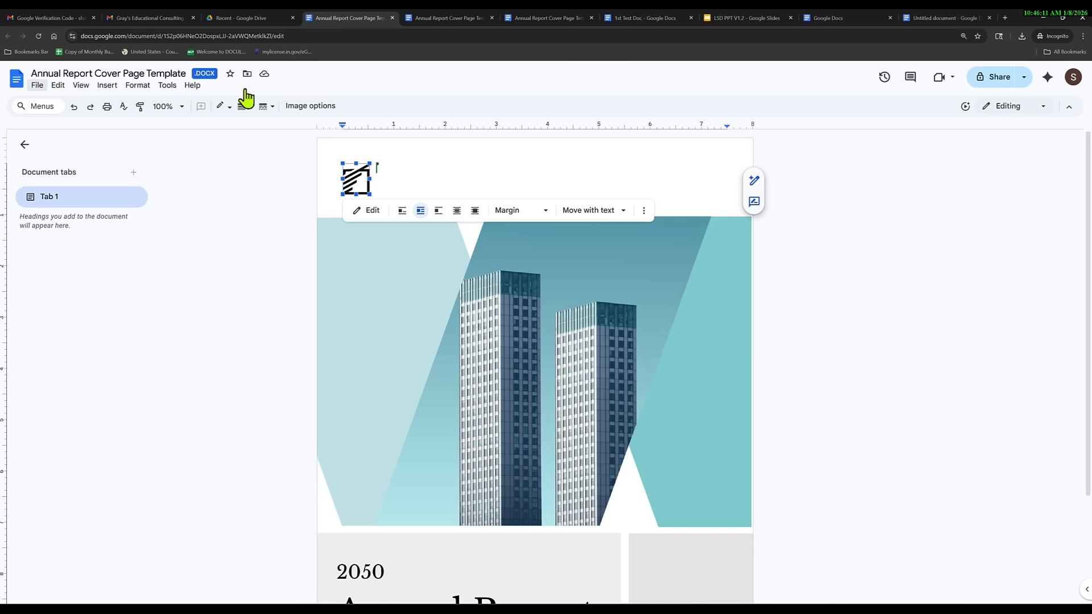
pyautogui.click(239, 19)
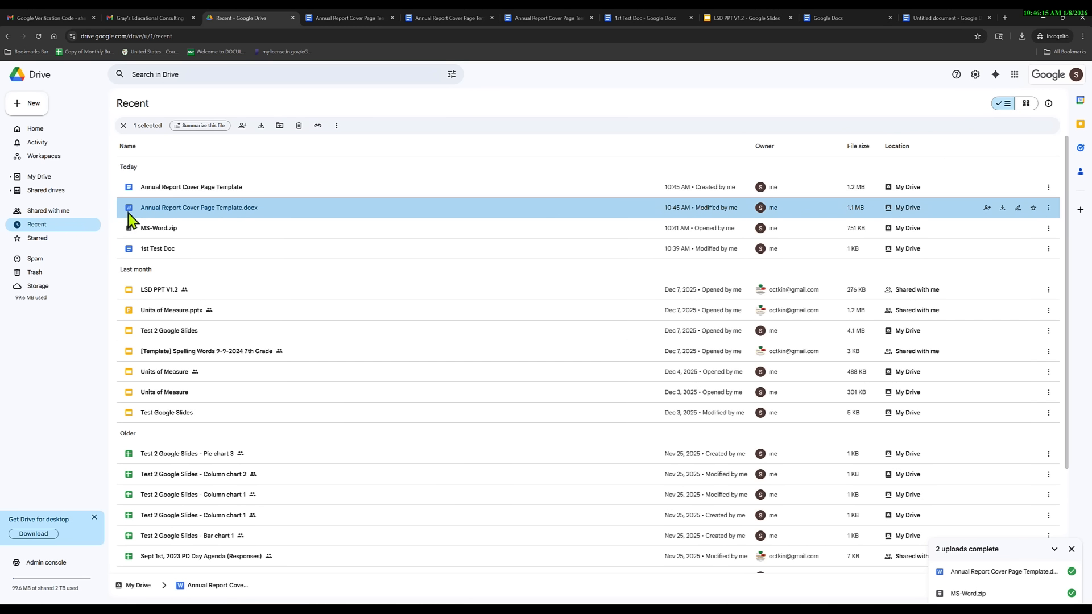
pyautogui.moveTo(129, 211)
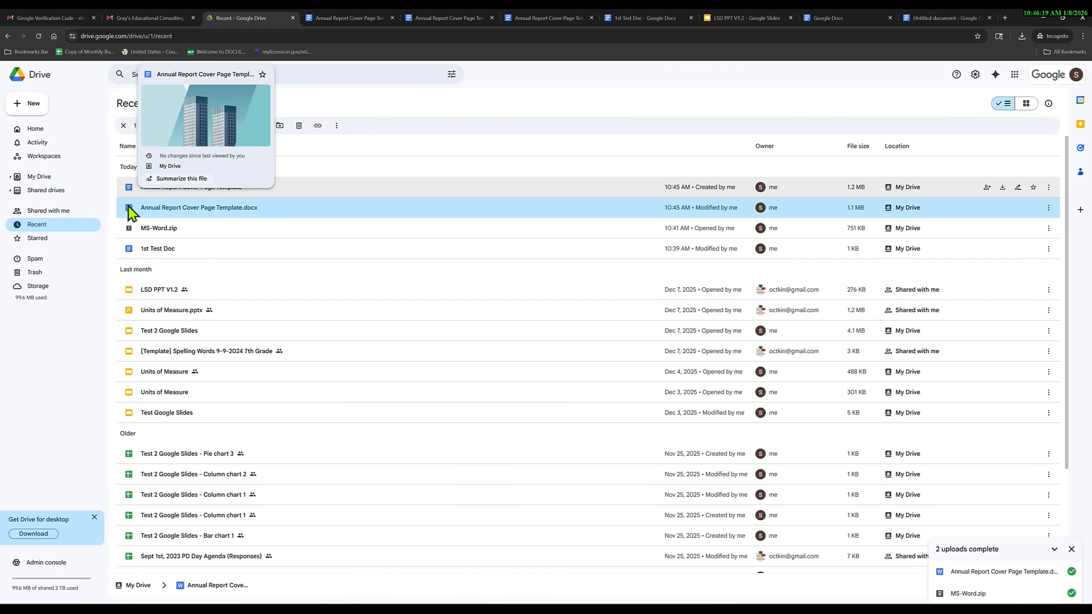
pyautogui.rightClick(308, 211)
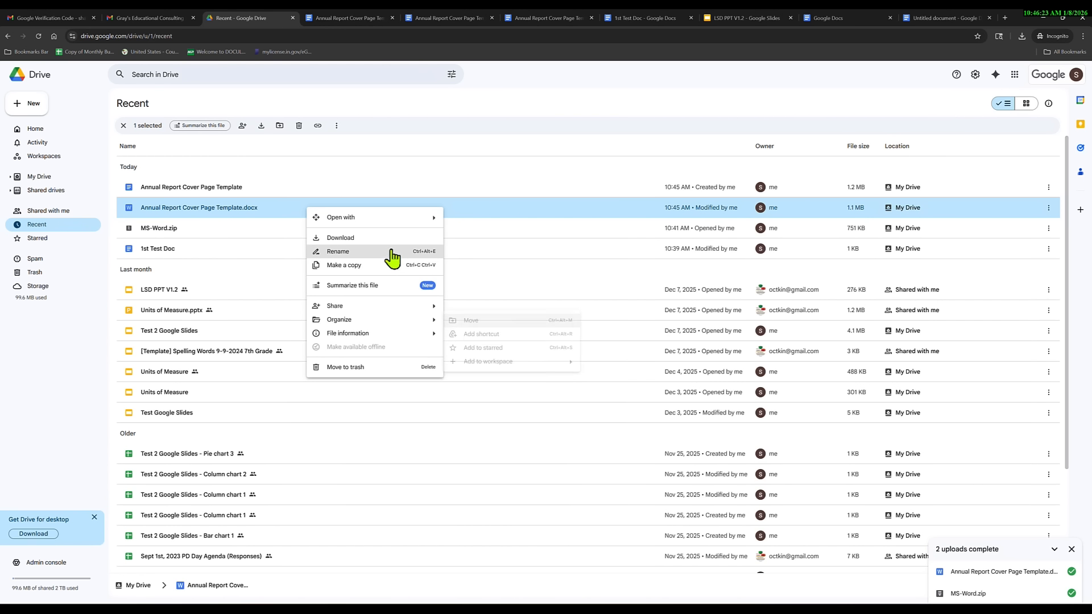
pyautogui.moveTo(383, 220)
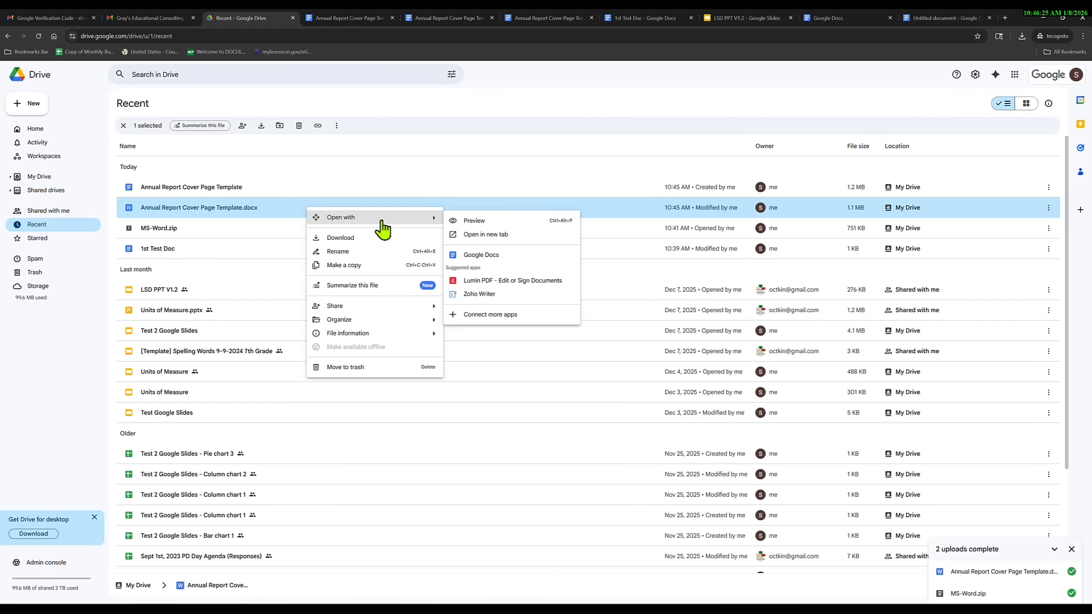
pyautogui.click(482, 225)
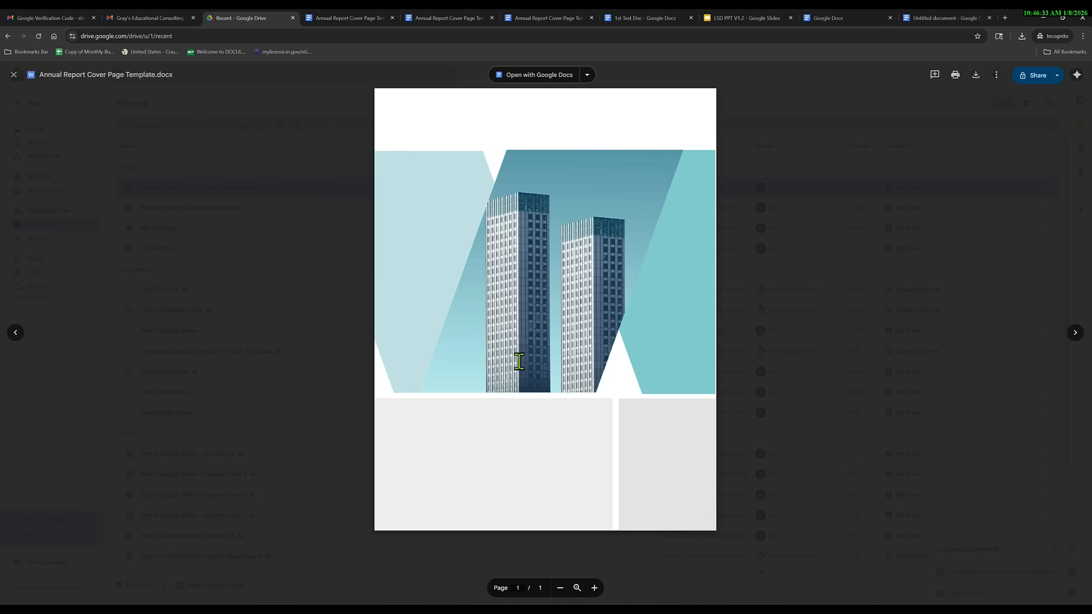
pyautogui.click(783, 353)
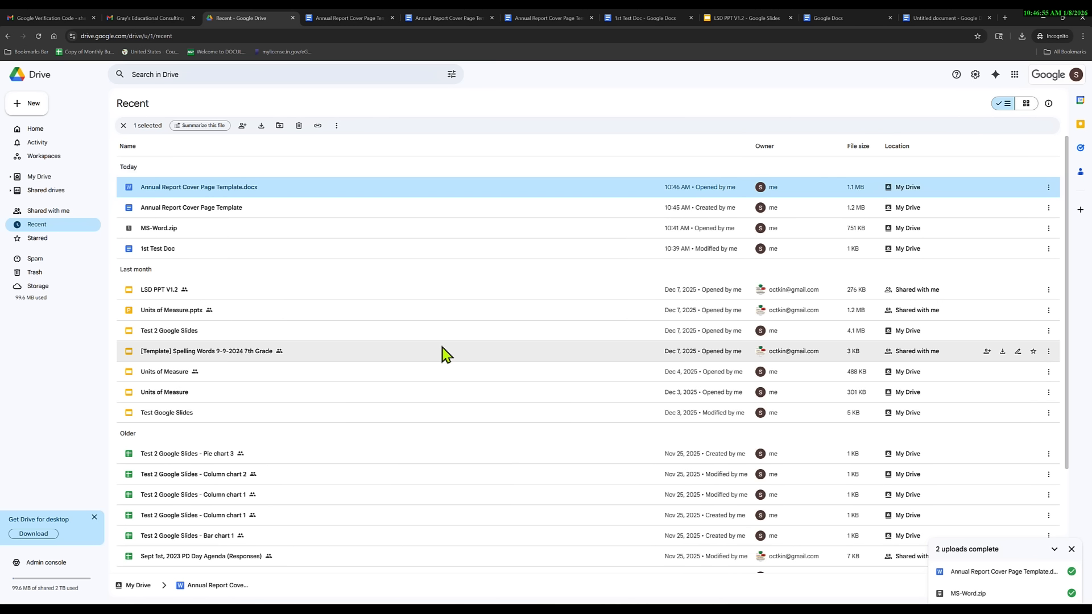
# Dismiss the '2 uploads complete' notice and go back to 1st Test Doc.
pyautogui.click(1072, 549)
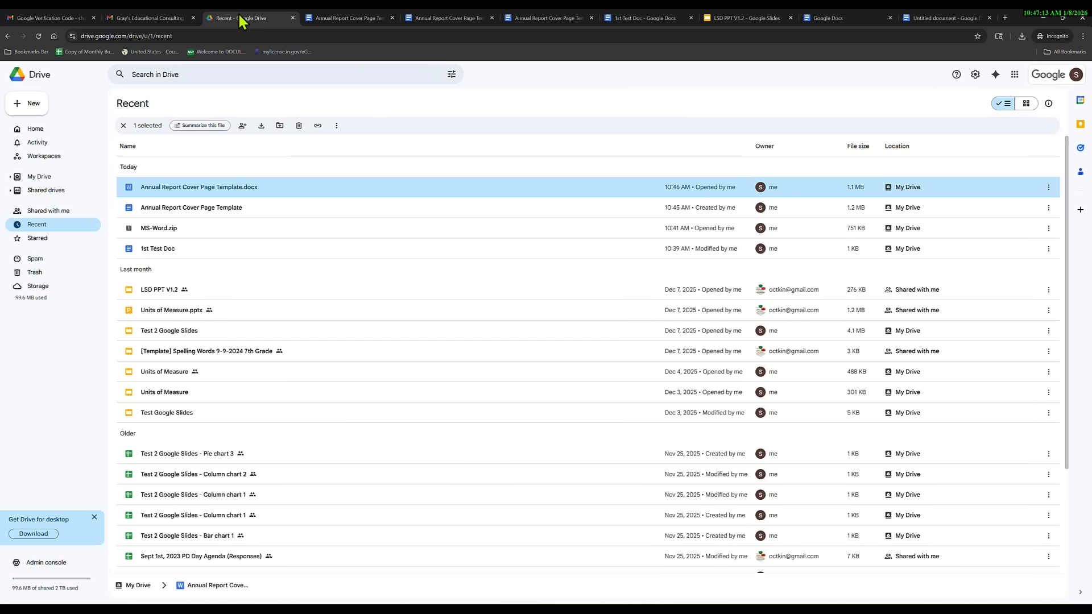
pyautogui.click(637, 20)
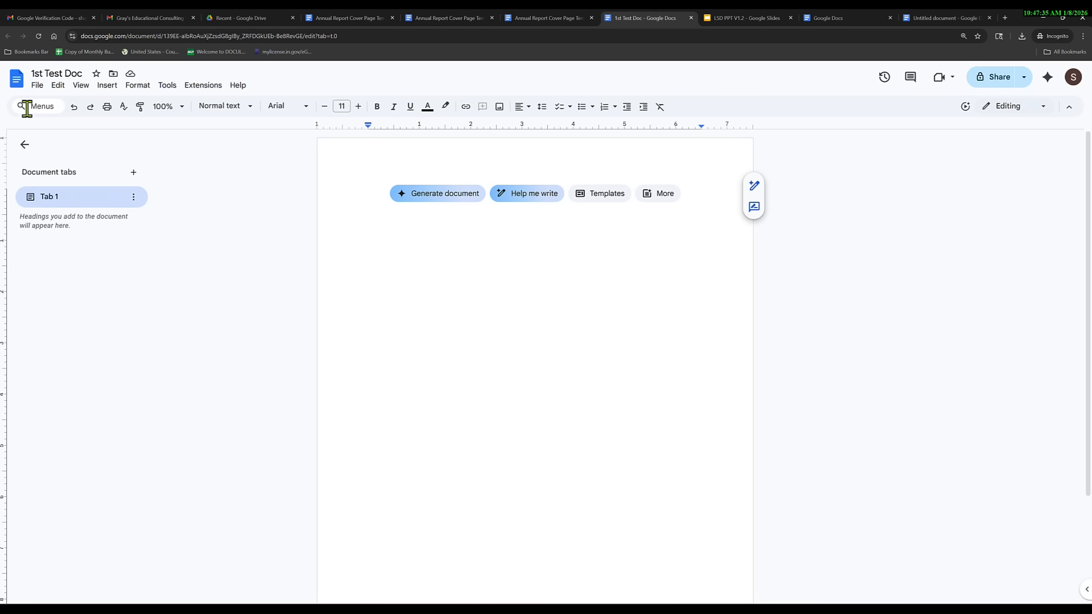
# Bring up 1st Test Doc's File menu with its New, Make a copy and Share submenus.
pyautogui.click(37, 86)
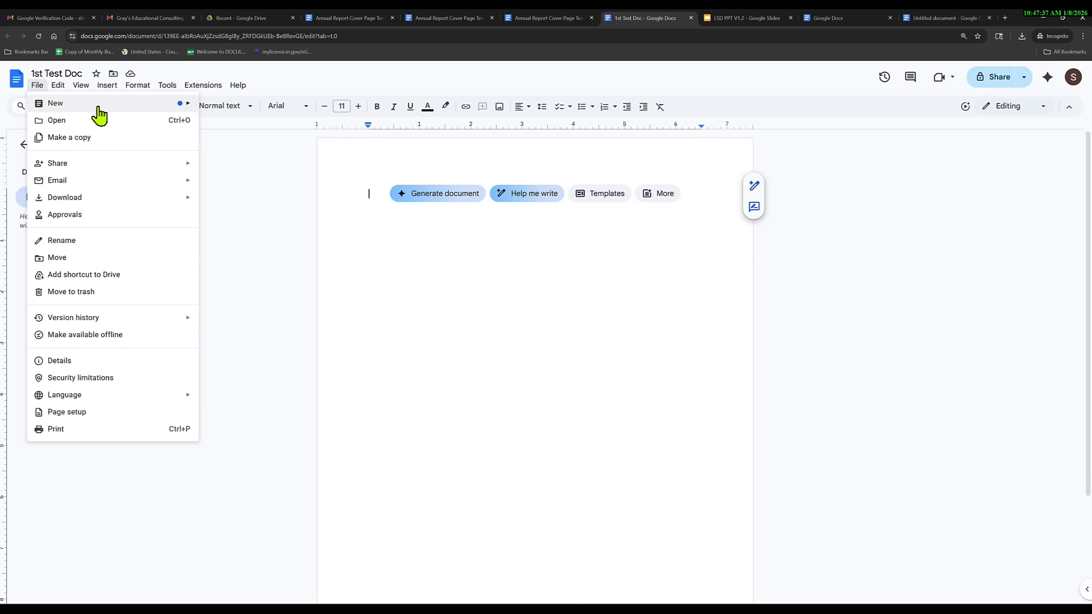
pyautogui.moveTo(144, 116)
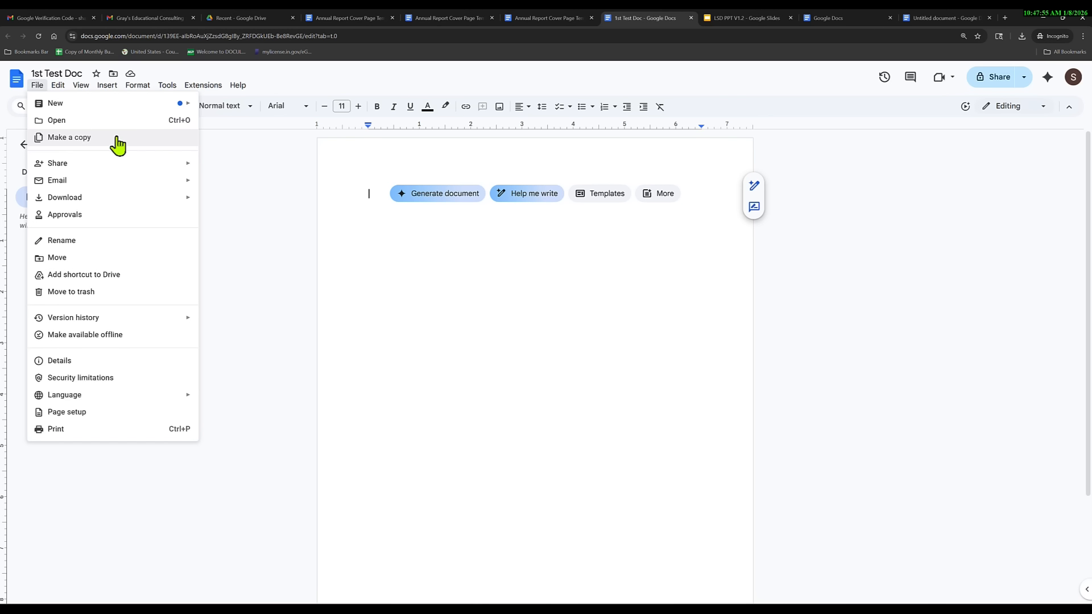
pyautogui.moveTo(119, 174)
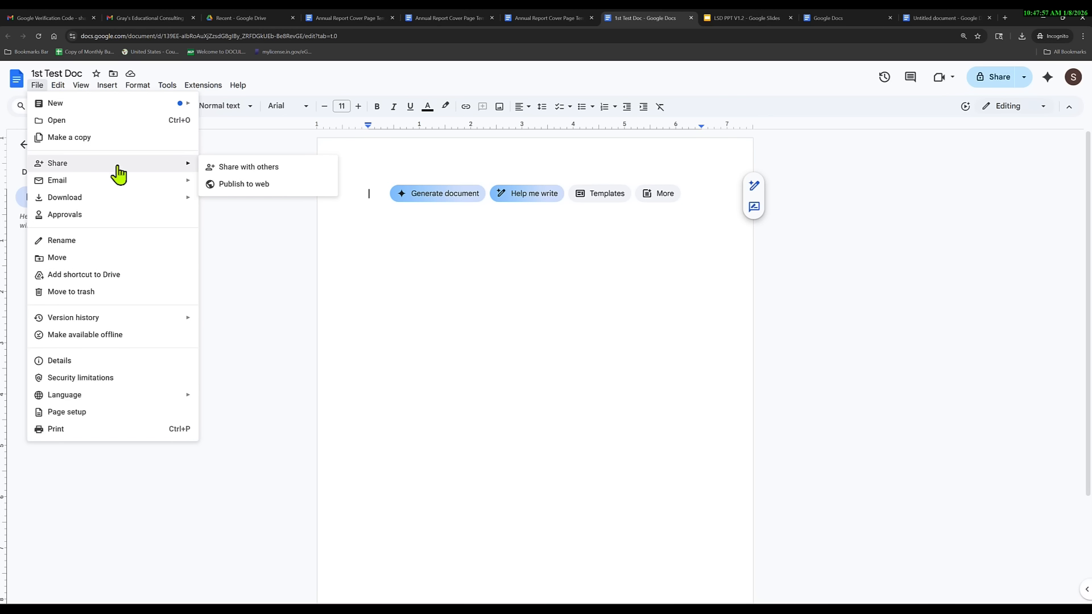
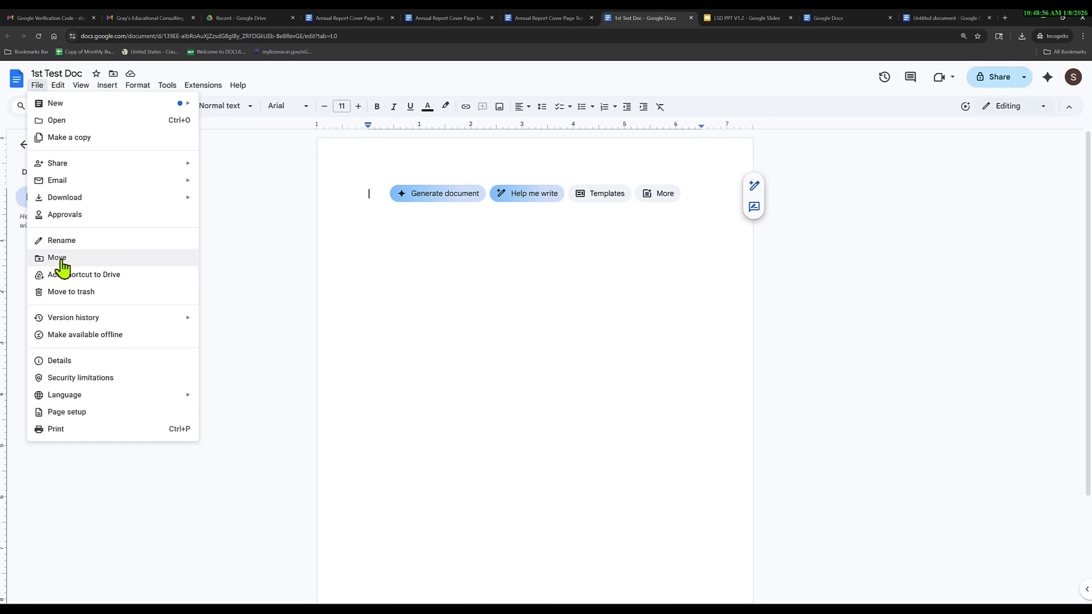
# Switch to the 'Recent - Google Drive' tab to see recently used files.
pyautogui.click(233, 18)
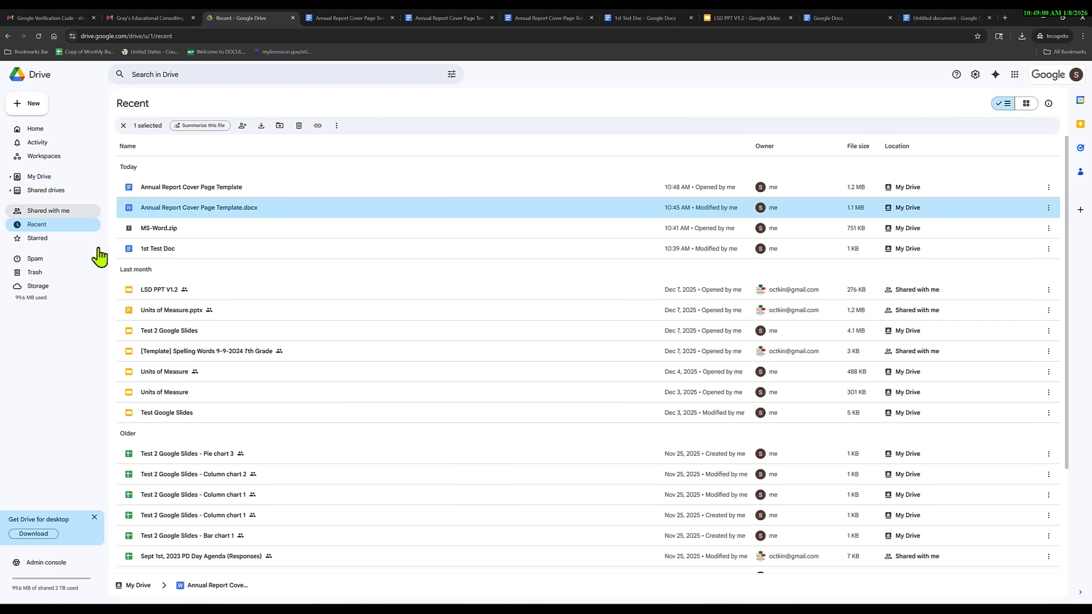
# Find 1st Test Doc in the My Drive file list, then return to its document tab.
pyautogui.click(12, 181)
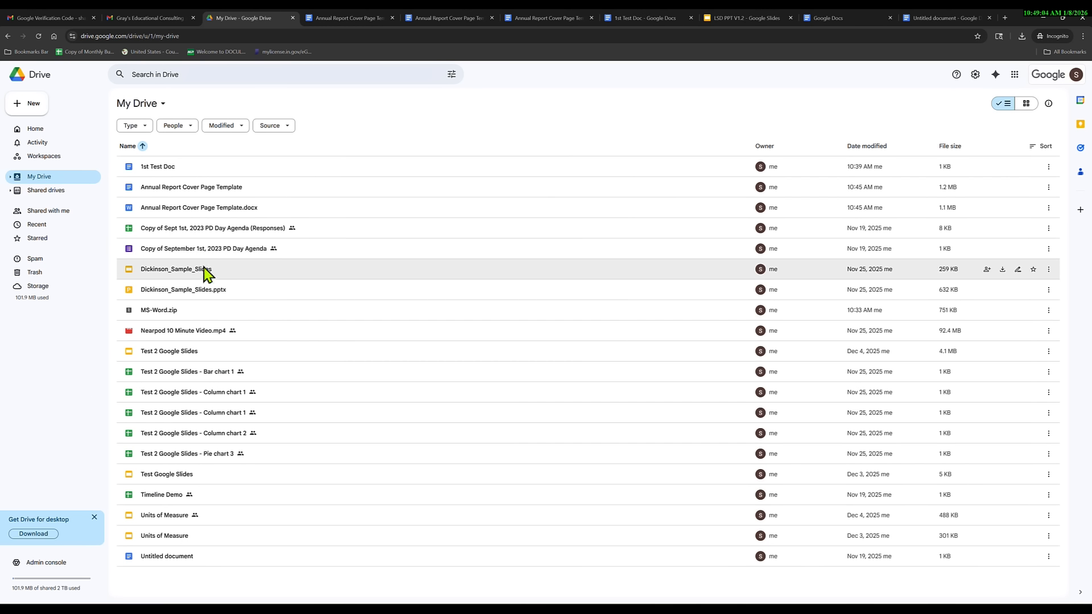
pyautogui.click(158, 168)
pyautogui.moveTo(158, 171); pyautogui.dragTo(125, 239)
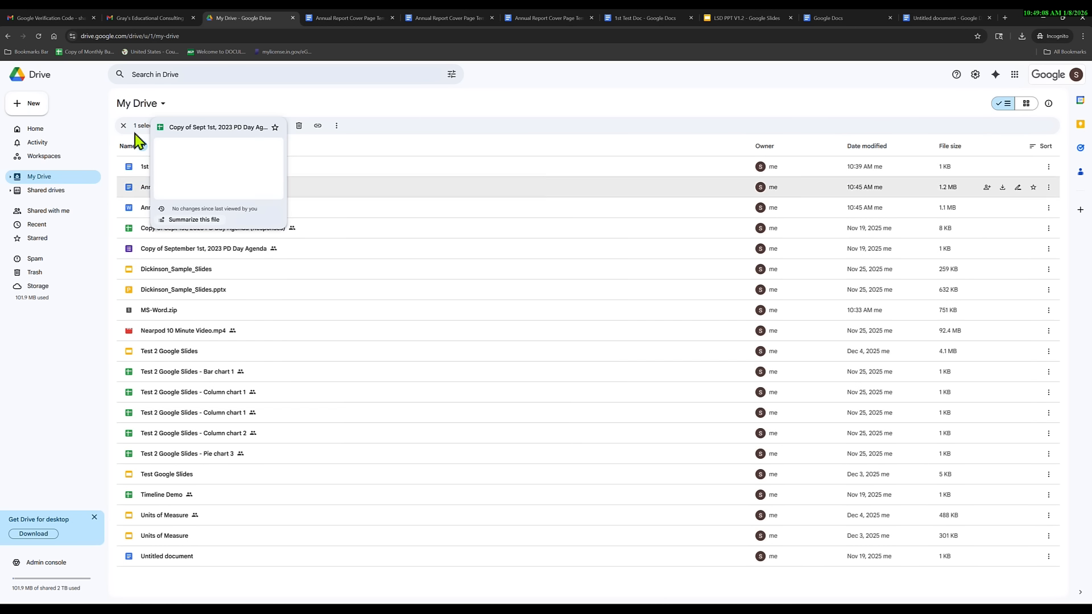
pyautogui.click(637, 17)
# Open Page setup for 1st Test Doc from the File menu.
pyautogui.click(39, 87)
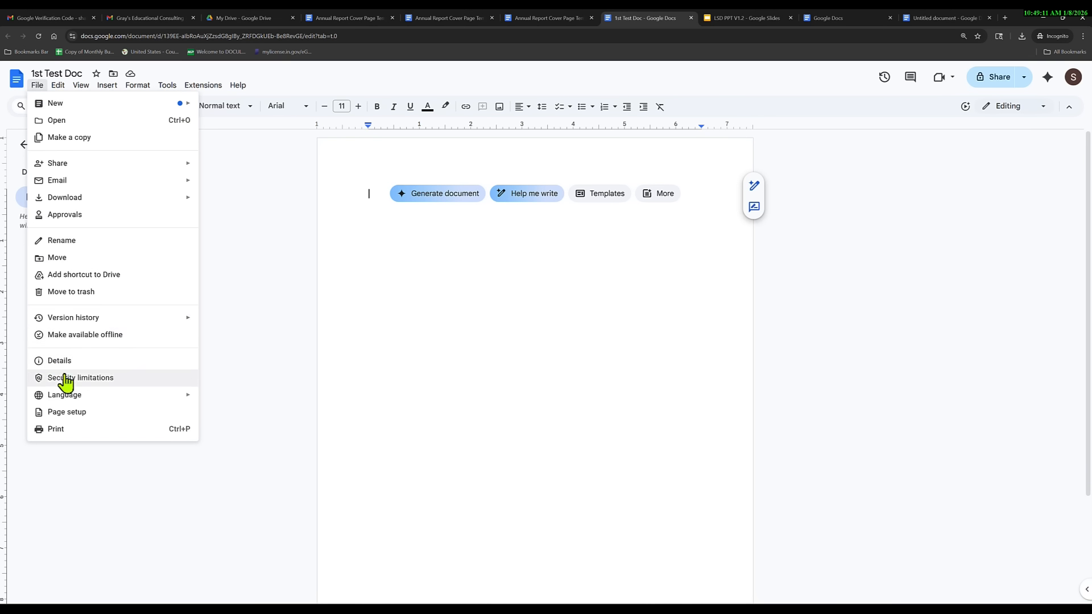
pyautogui.moveTo(104, 322)
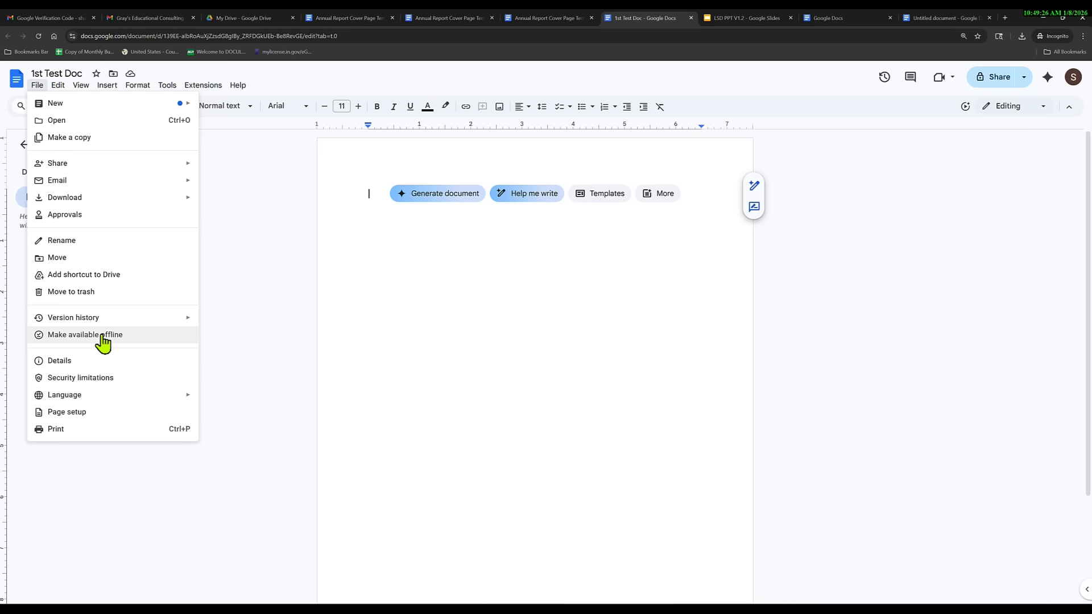
pyautogui.moveTo(130, 405)
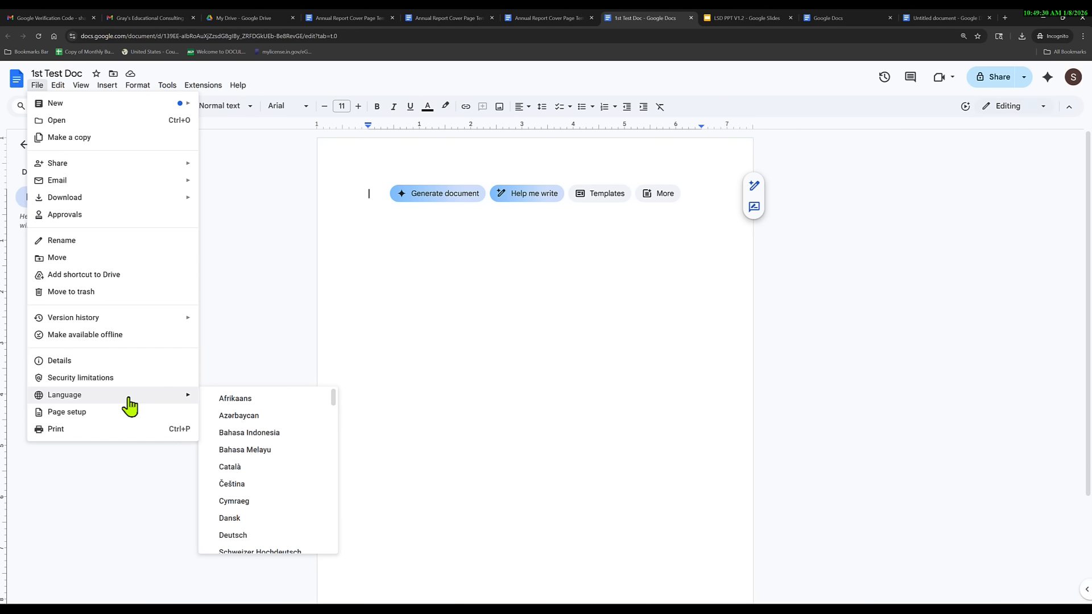
pyautogui.click(99, 413)
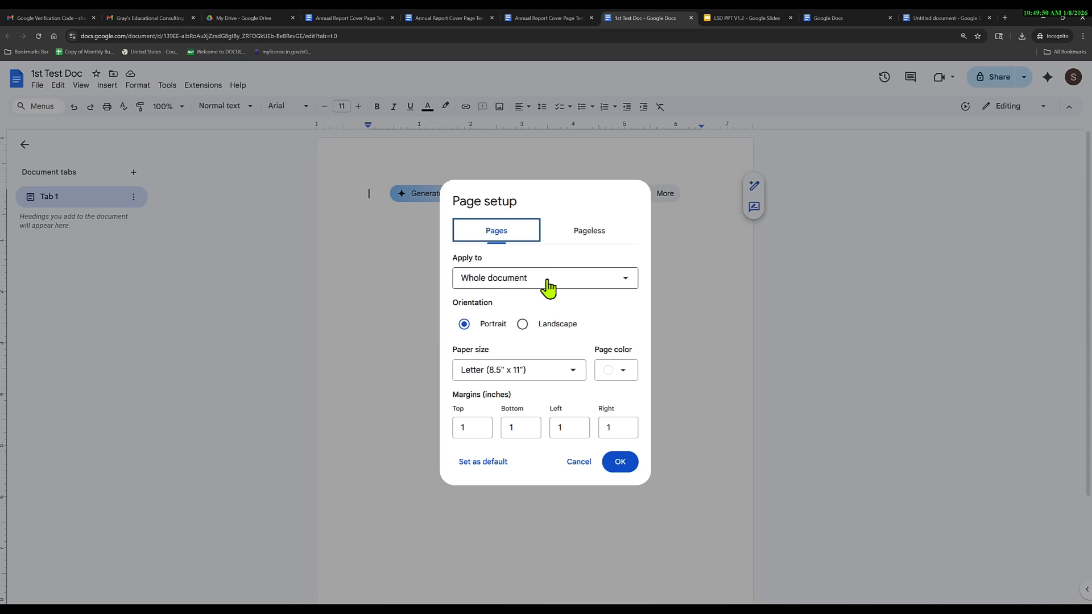
# Try landscape, return to portrait, view paper sizes, then cancel Page setup unchanged.
pyautogui.click(522, 326)
pyautogui.click(464, 325)
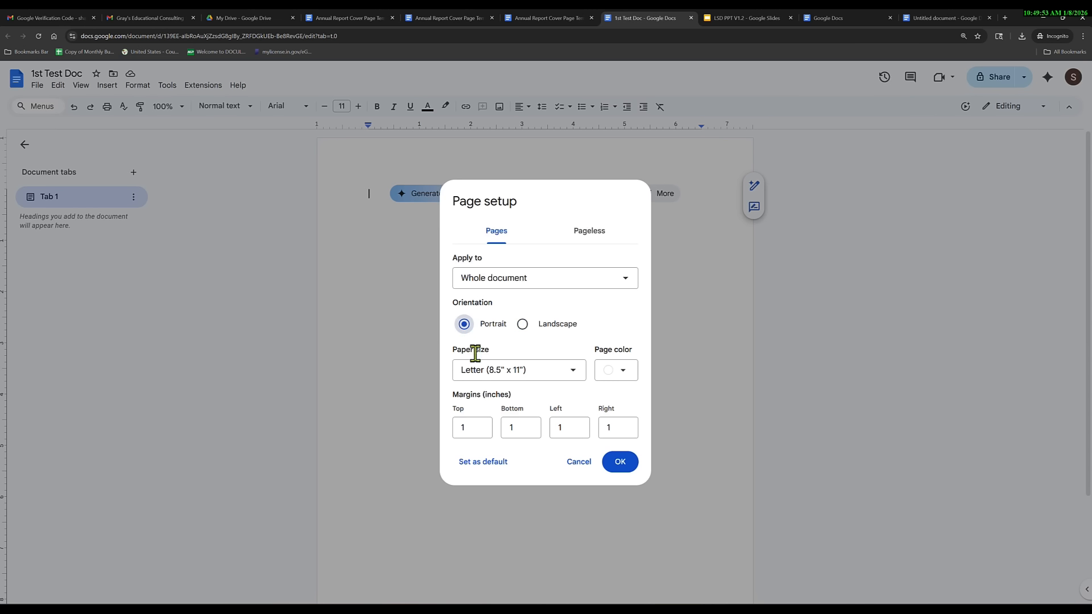
pyautogui.click(572, 373)
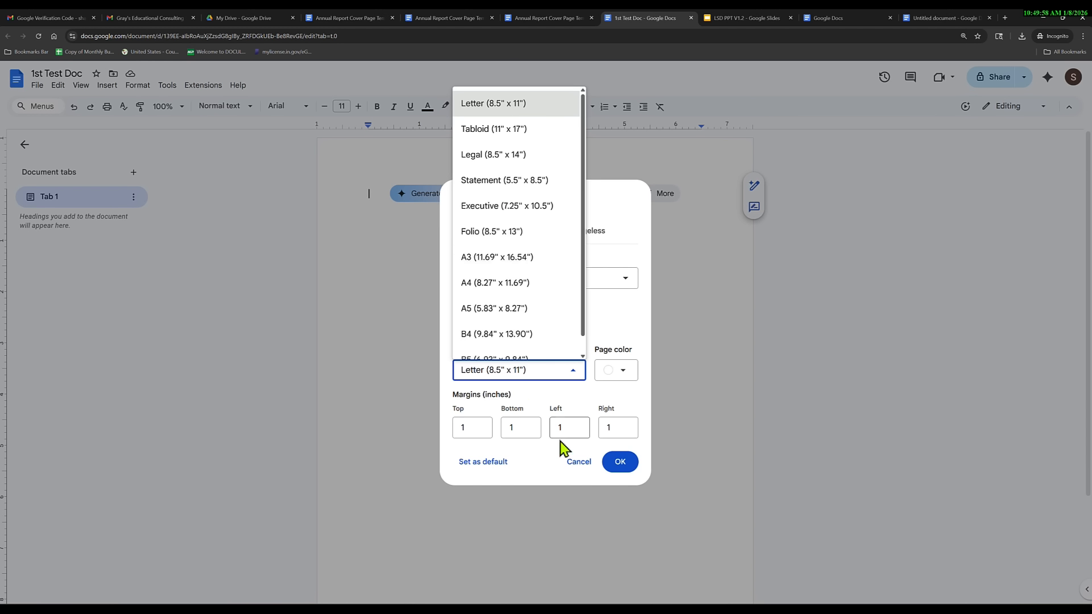
pyautogui.click(574, 463)
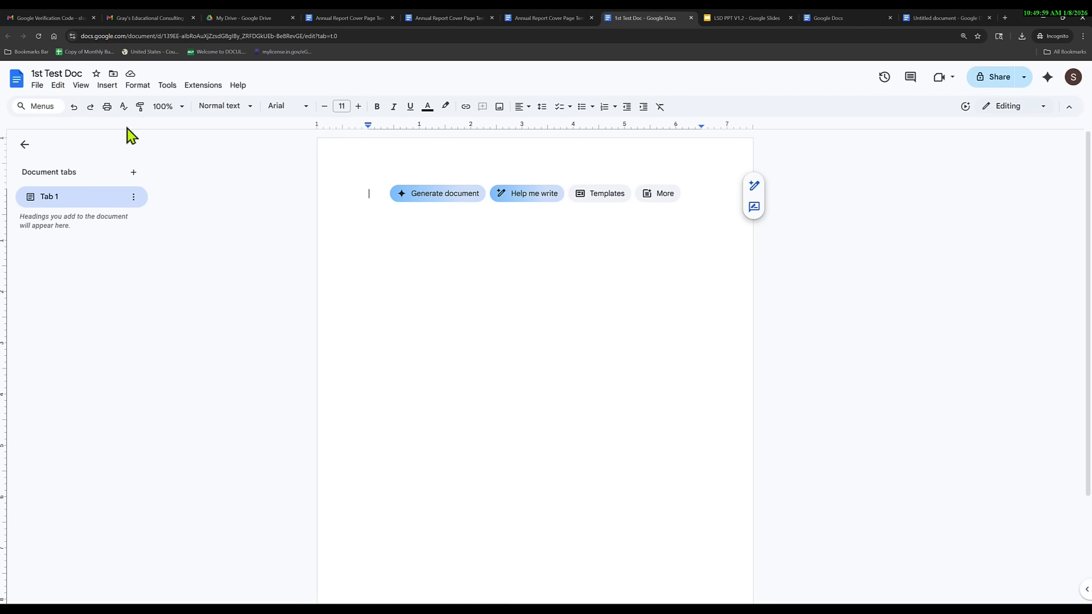
# Open the File menu and close it without choosing anything.
pyautogui.click(37, 87)
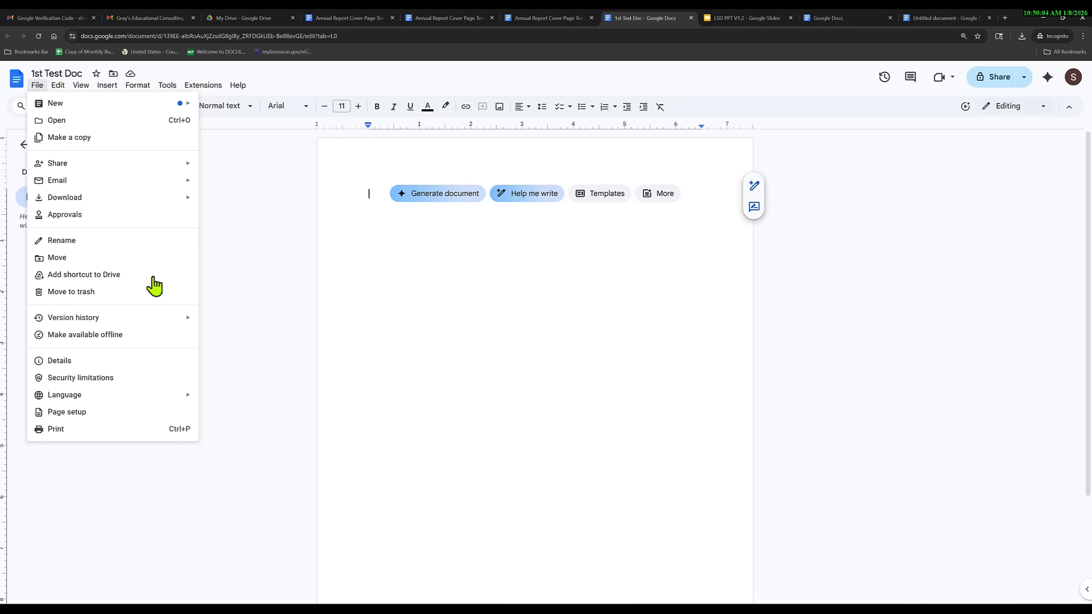
pyautogui.moveTo(105, 198)
pyautogui.click(225, 237)
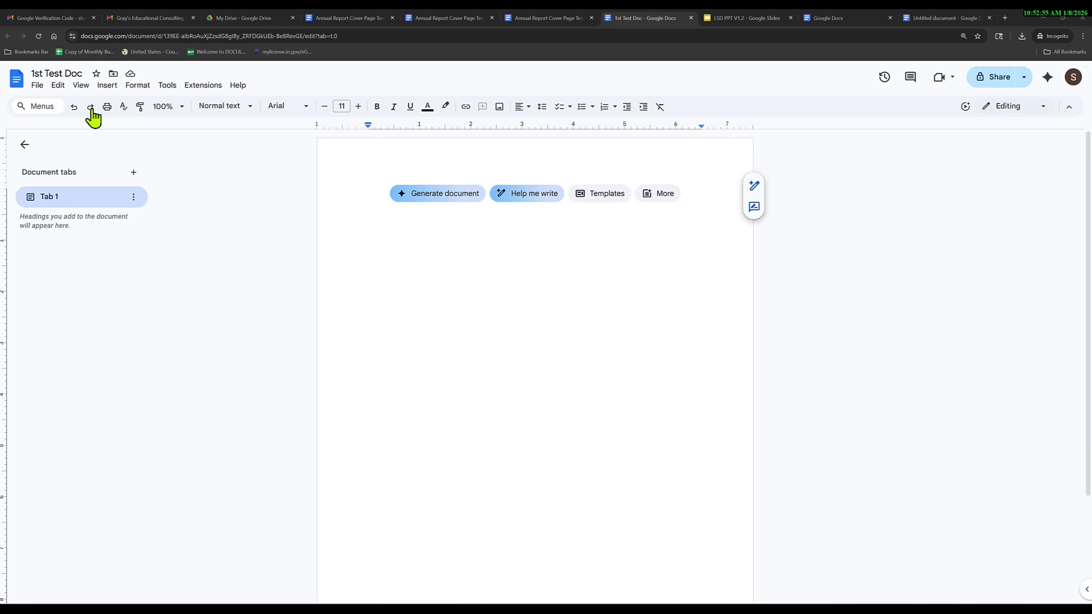
# Browse the Edit menu several times, then open and close the in-document search (Ctrl+F).
pyautogui.click(59, 87)
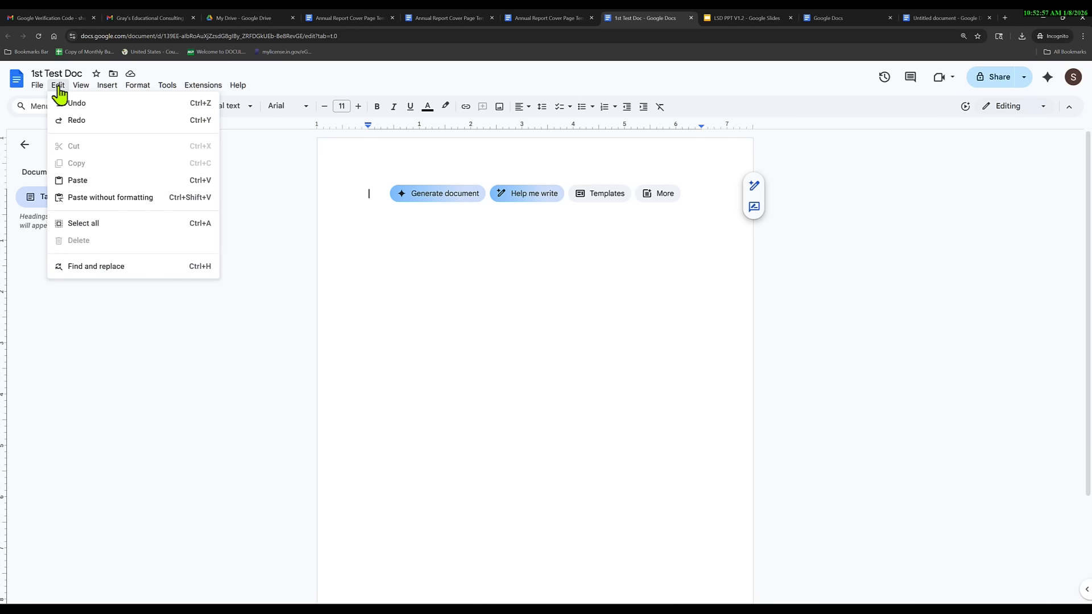
pyautogui.click(252, 249)
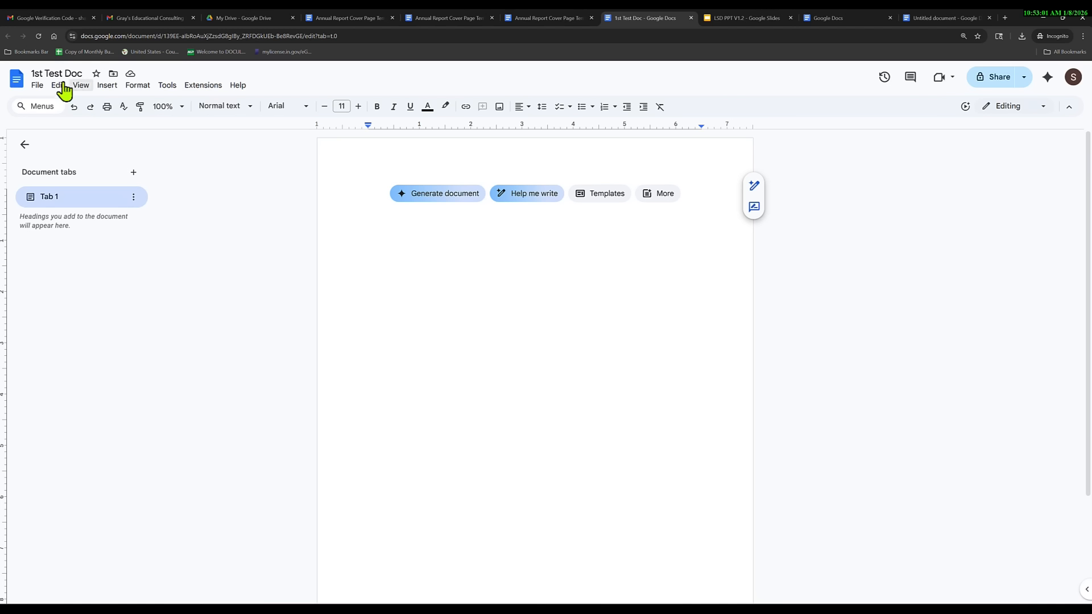
pyautogui.click(59, 87)
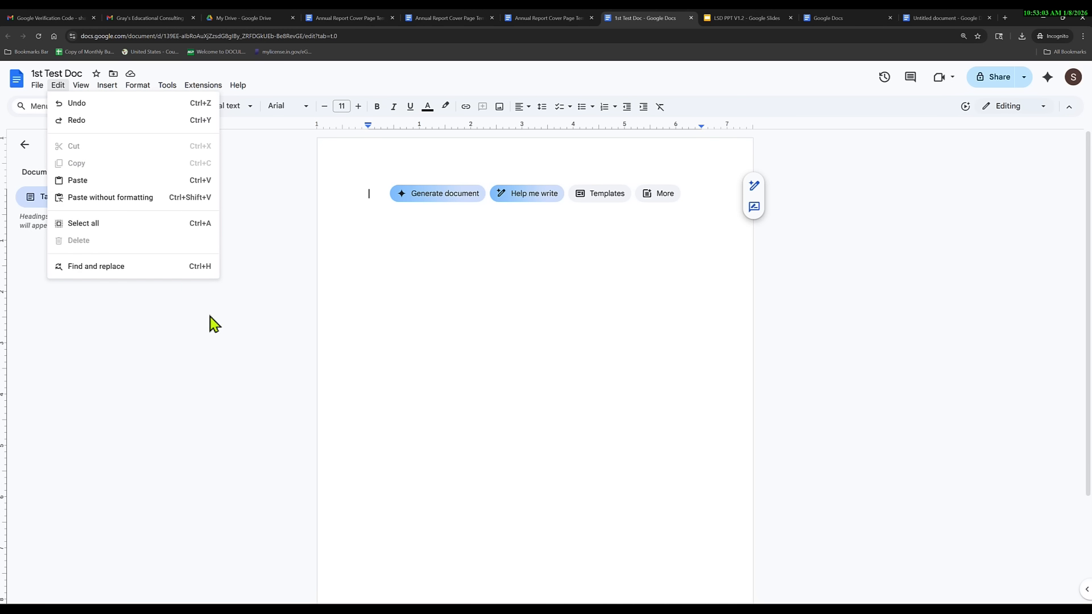
pyautogui.click(259, 310)
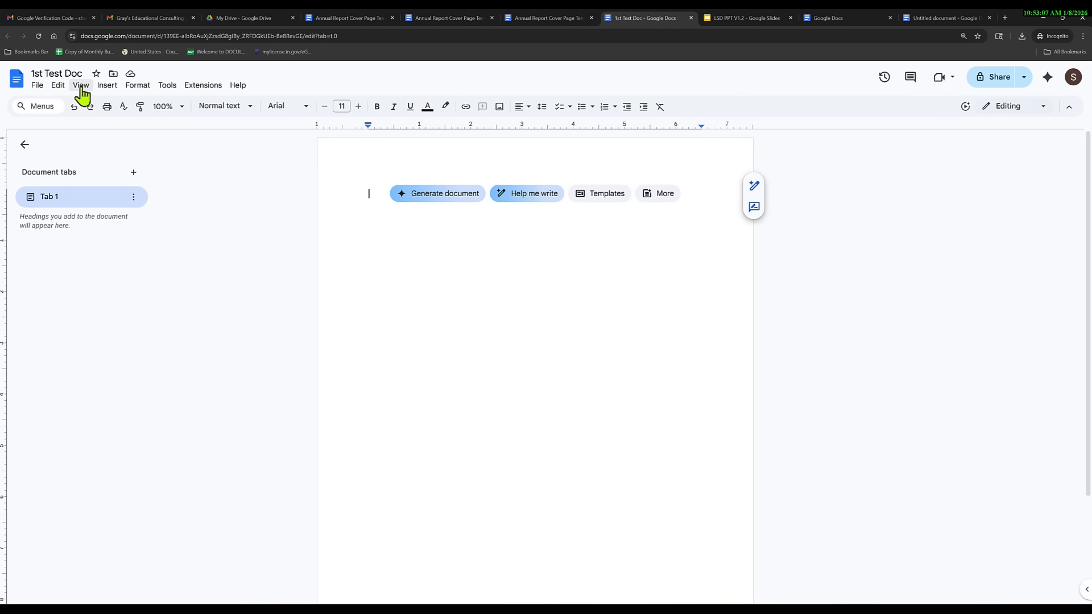
pyautogui.click(58, 87)
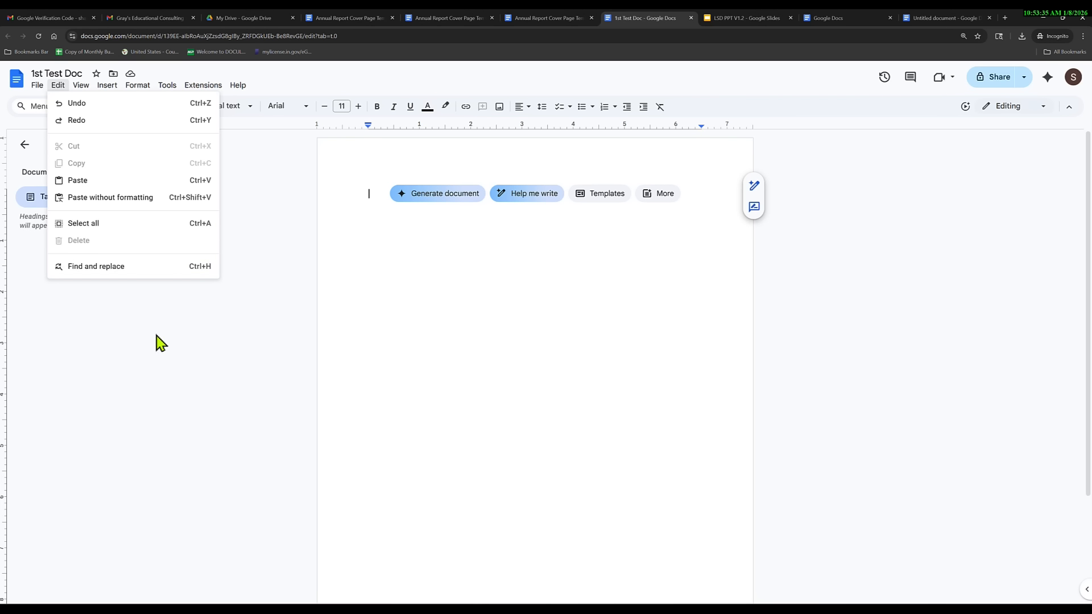
pyautogui.click(160, 355)
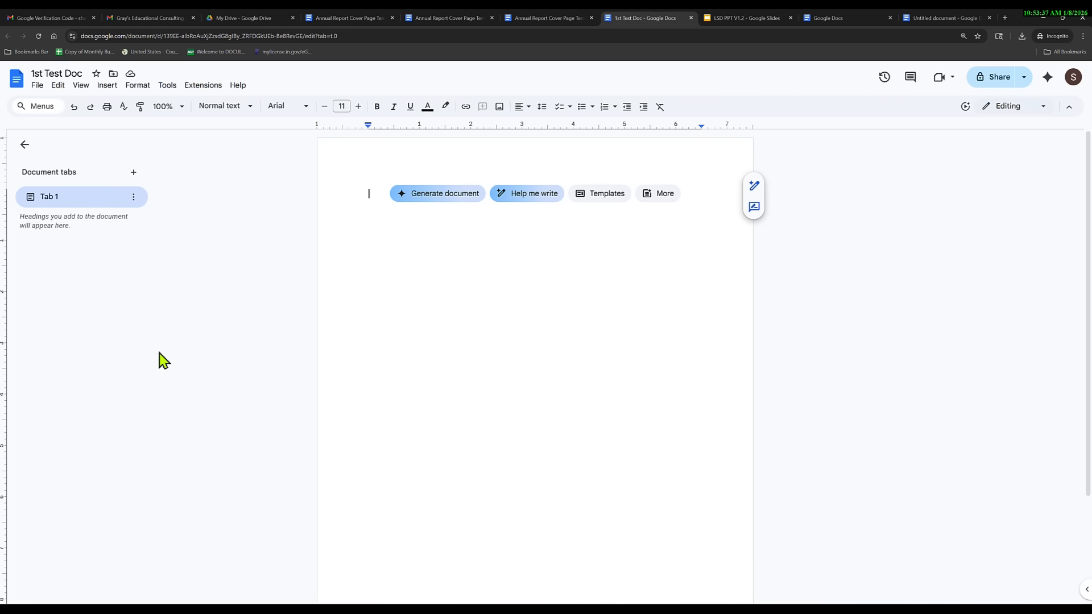
pyautogui.hotkey('ctrl', 'f')
pyautogui.click(1056, 141)
# Open Find and replace from the Edit menu, close it, and bring up the View menu.
pyautogui.click(58, 85)
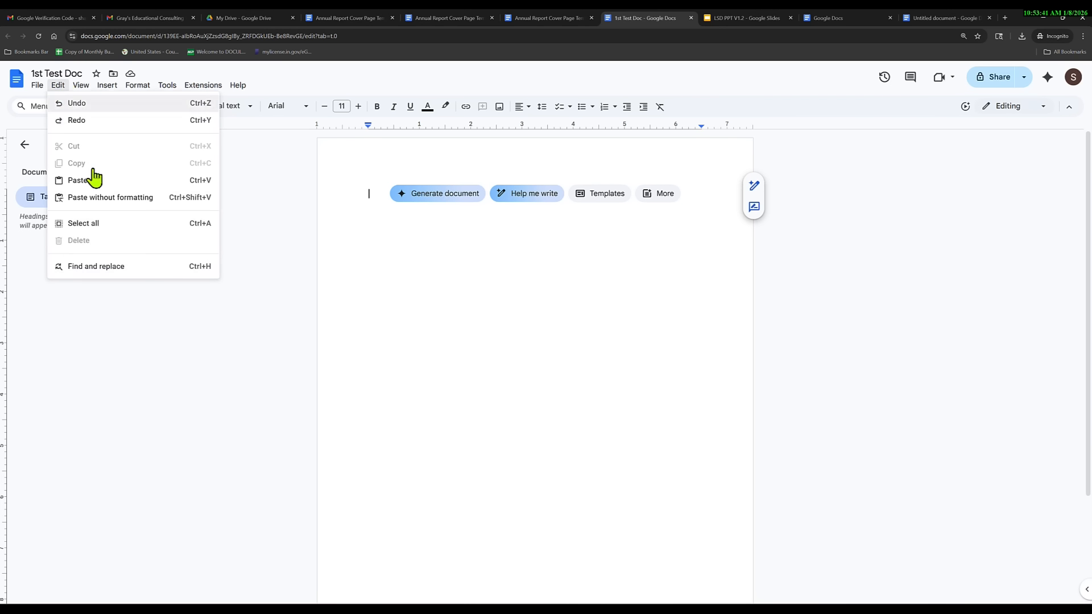
pyautogui.click(151, 267)
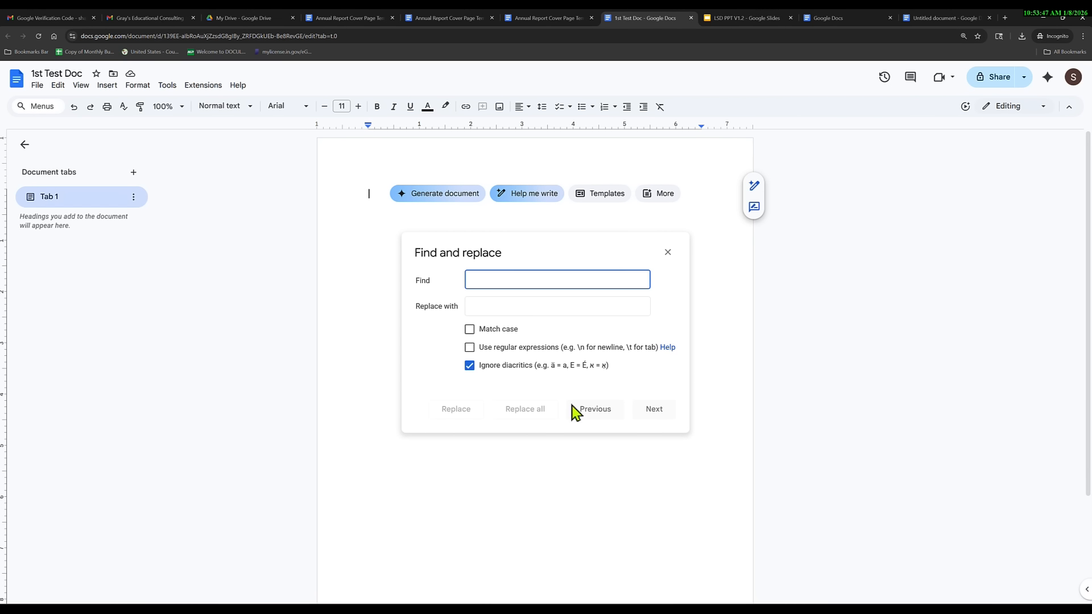
pyautogui.click(668, 252)
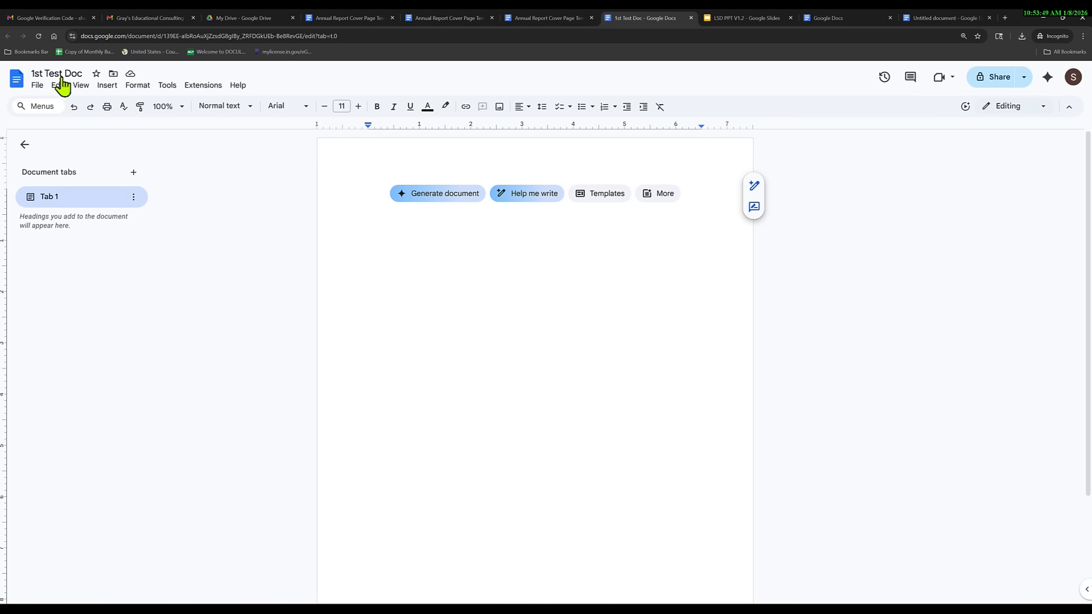
pyautogui.click(81, 85)
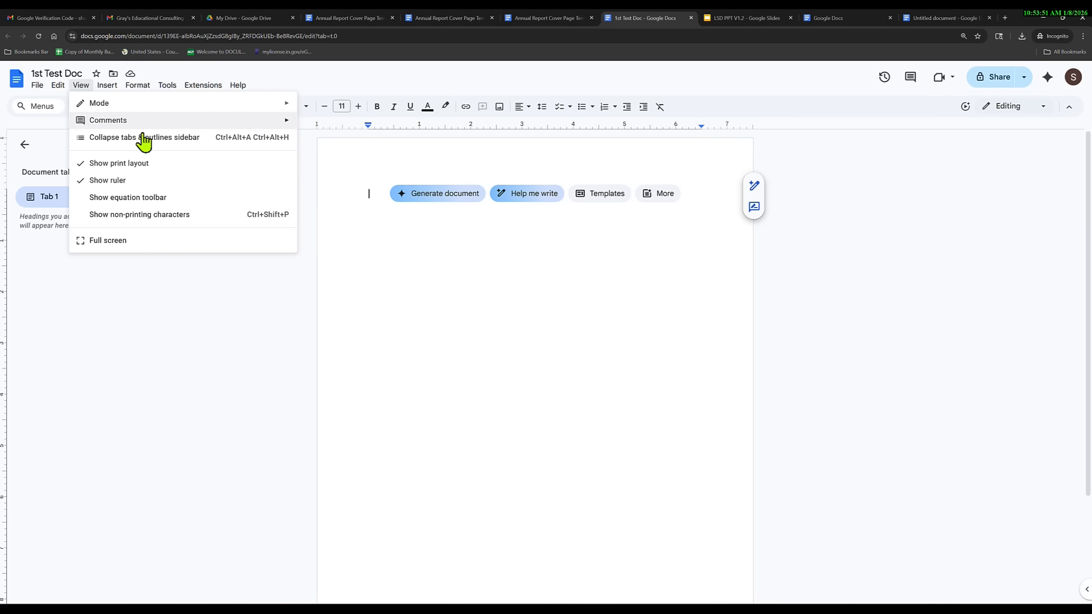
# Put 1st Test Doc into full-screen mode, then exit with Esc to restore the menus.
pyautogui.moveTo(239, 106)
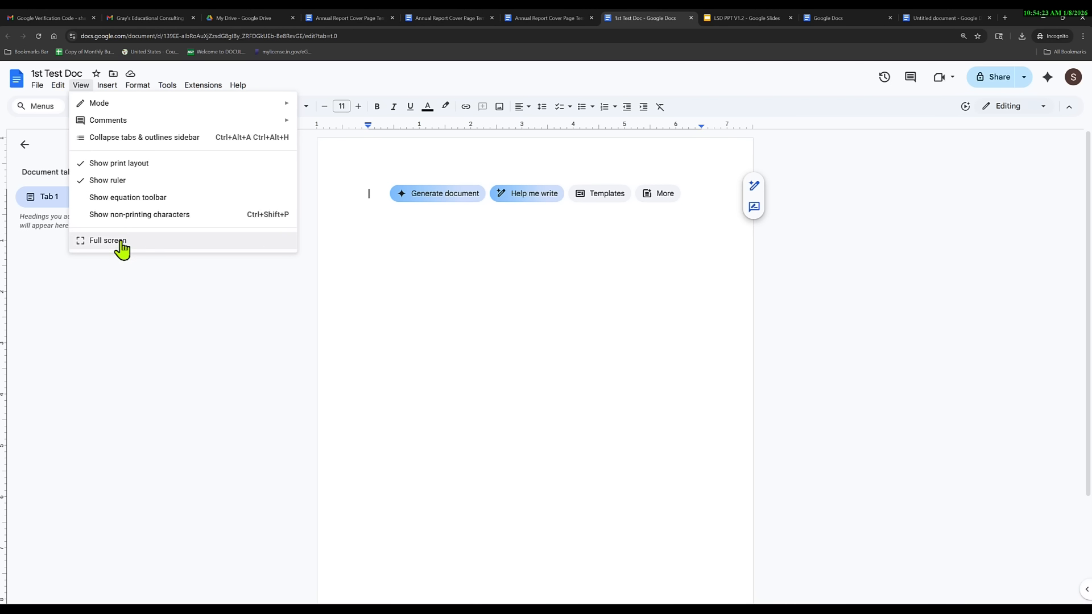
pyautogui.click(159, 284)
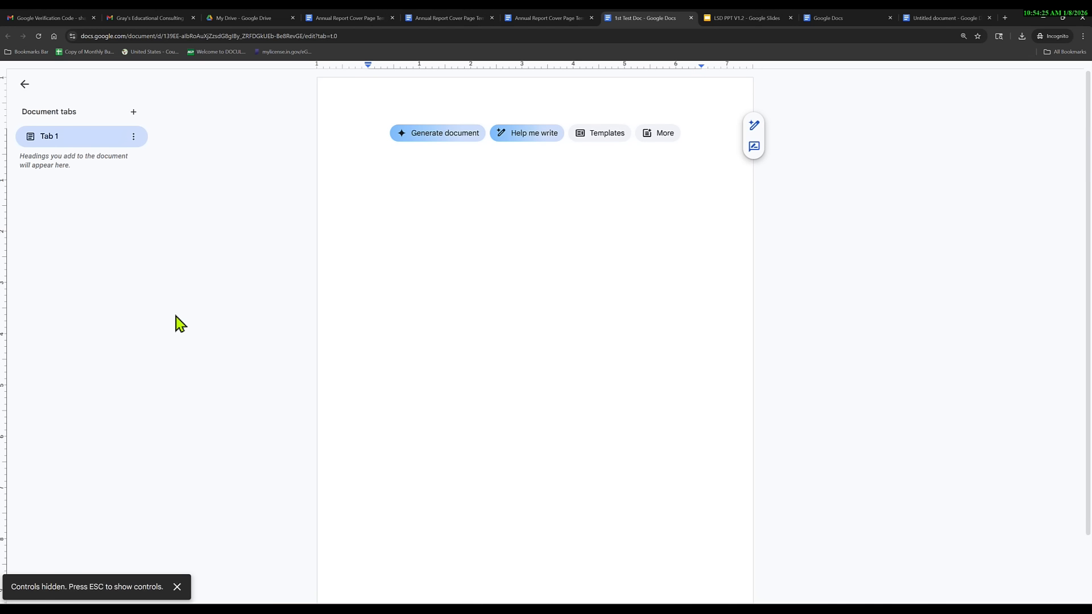
pyautogui.press('Escape')
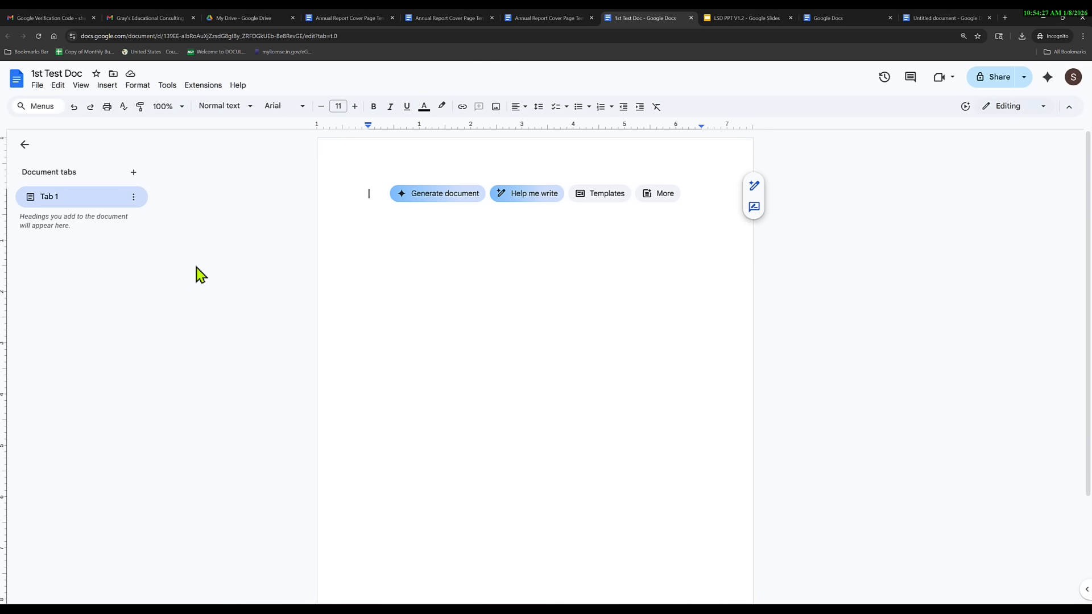
# Open the Format menu, enter the page header, then return to the document body.
pyautogui.click(138, 86)
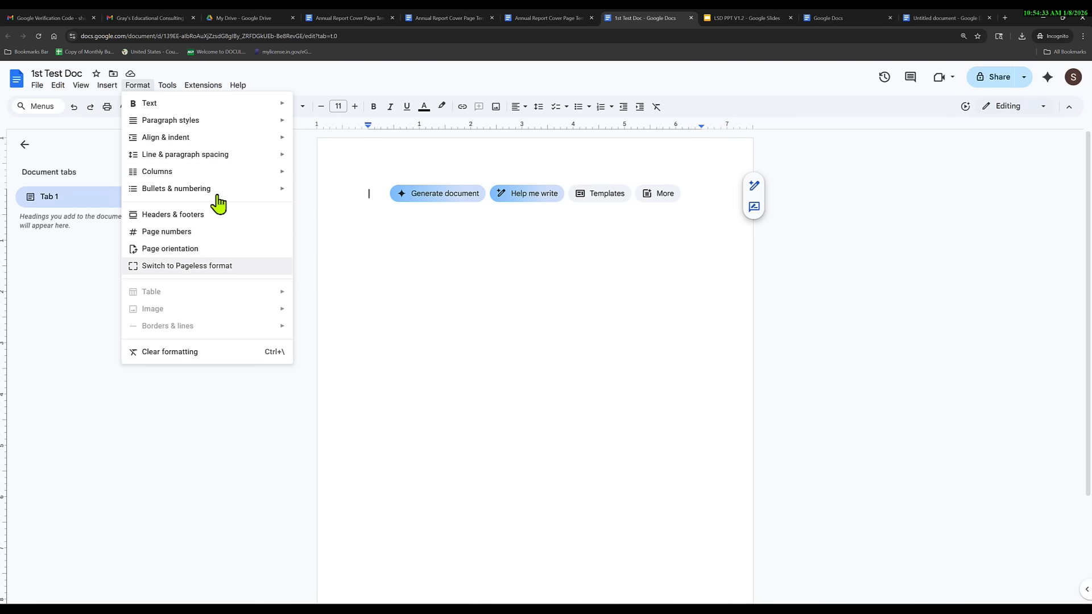
pyautogui.doubleClick(443, 159)
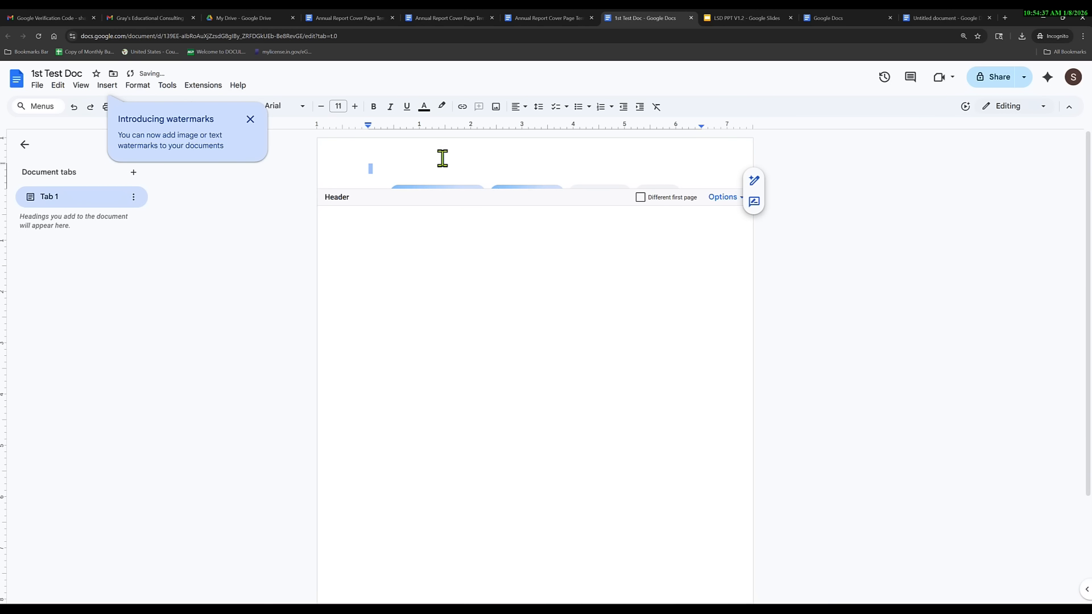
pyautogui.click(428, 250)
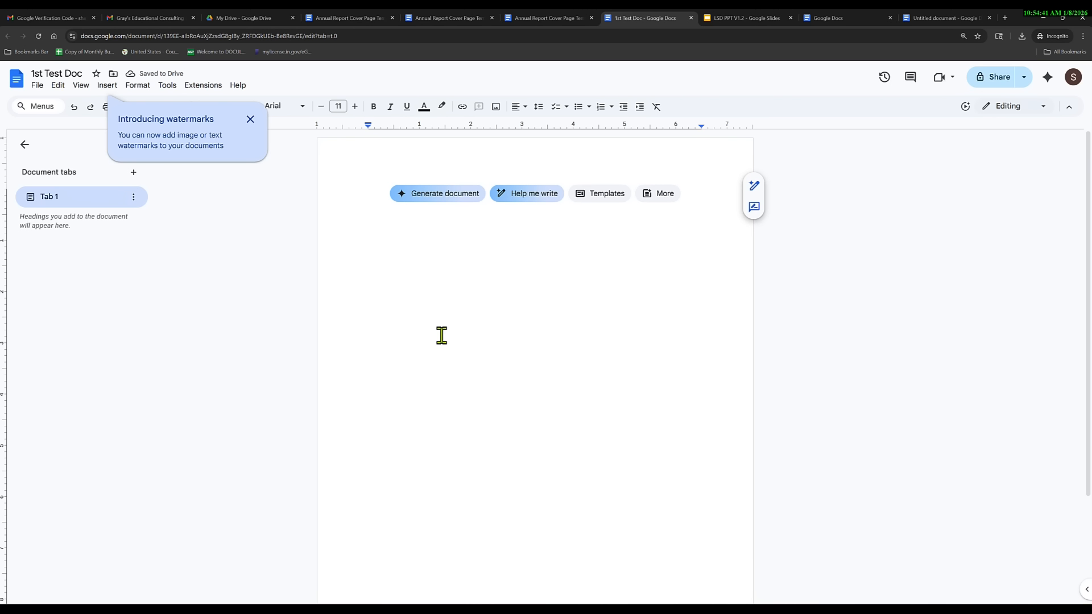
# Reopen and close the Format menu, then dismiss the 'Introducing watermarks' tip.
pyautogui.click(141, 86)
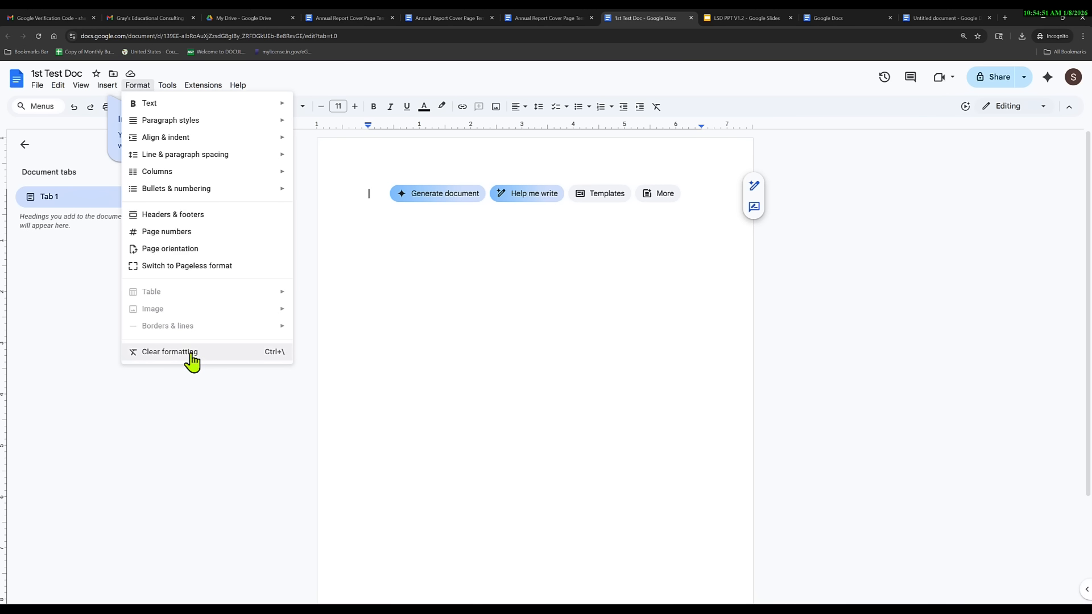
pyautogui.click(215, 393)
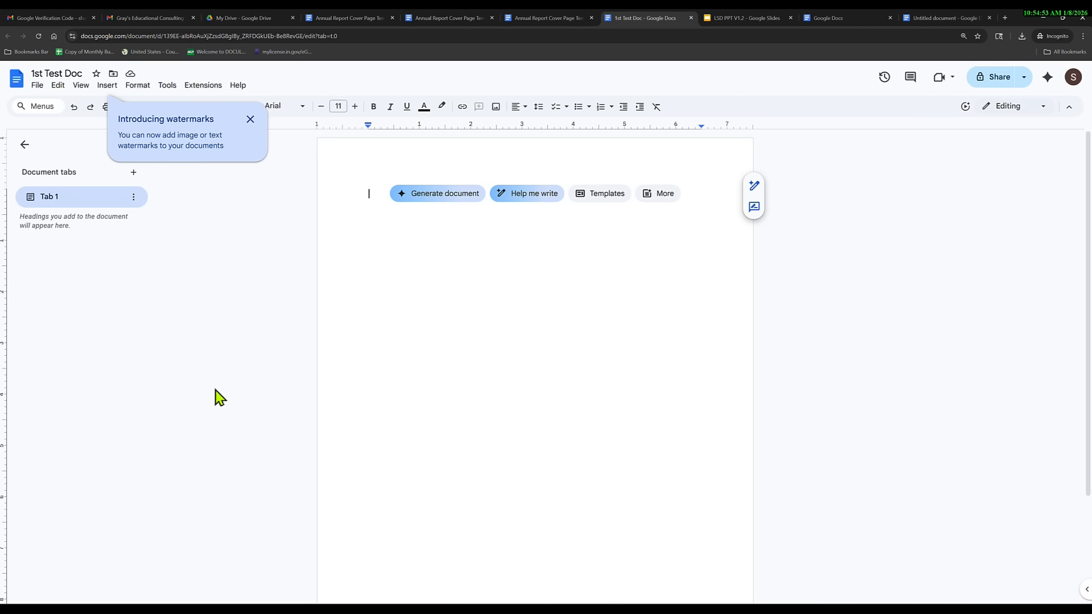
pyautogui.click(250, 117)
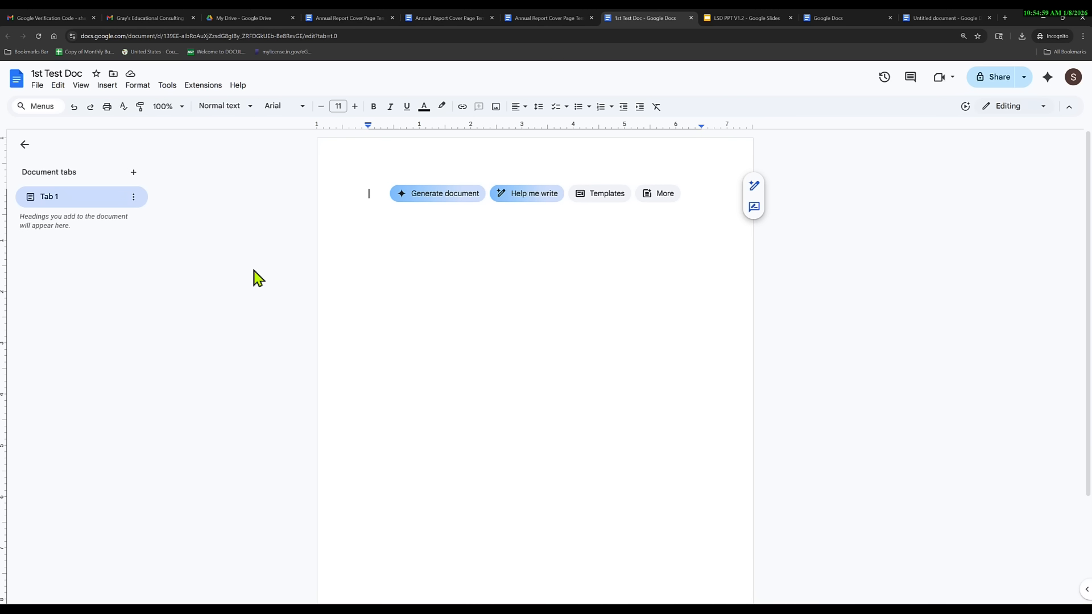
pyautogui.click(167, 87)
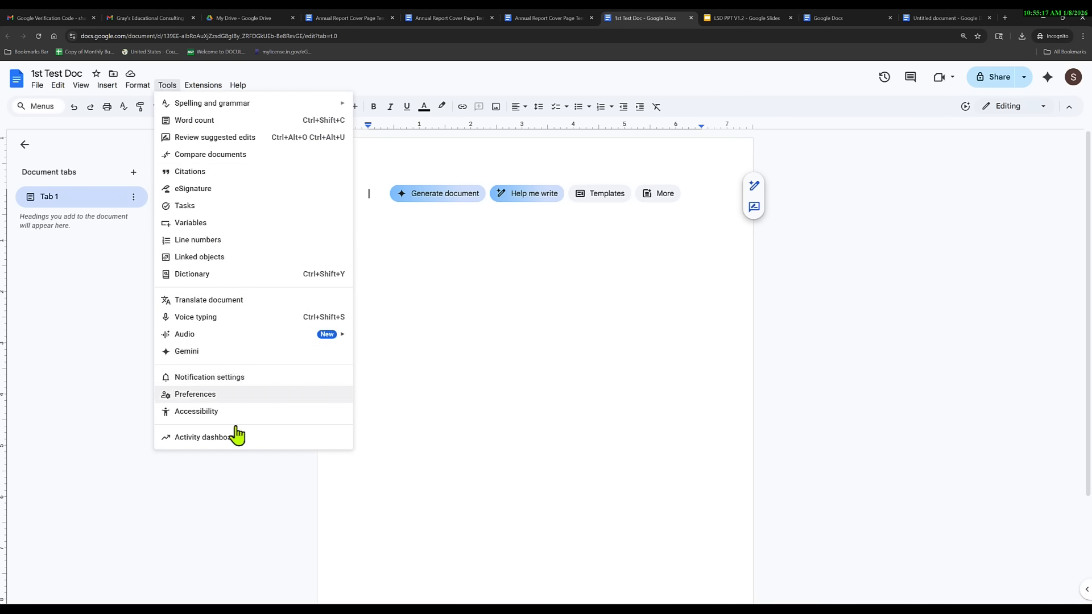
pyautogui.moveTo(228, 116)
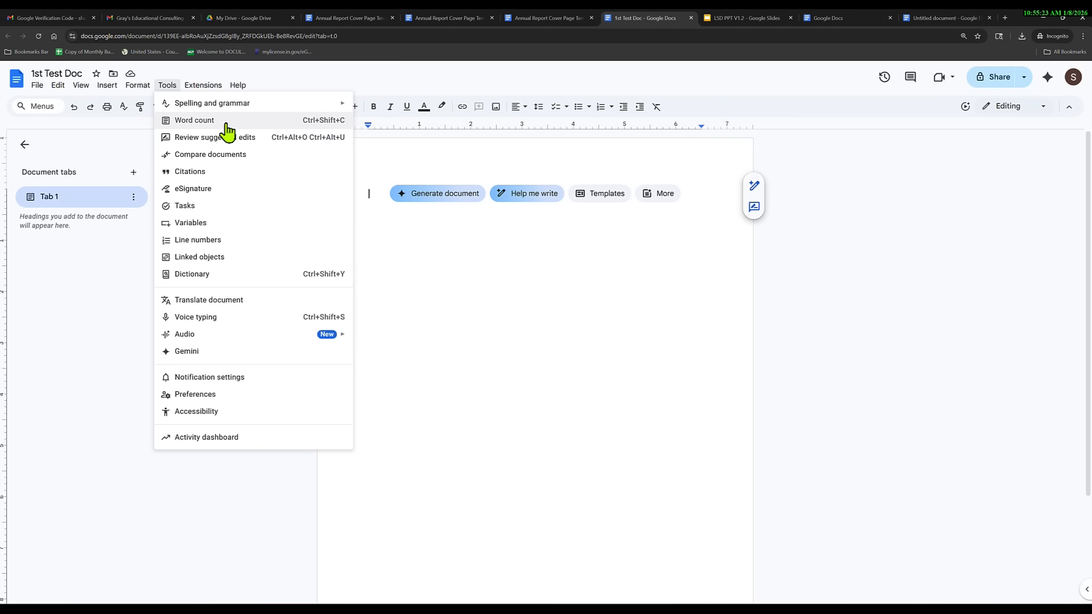
pyautogui.click(227, 124)
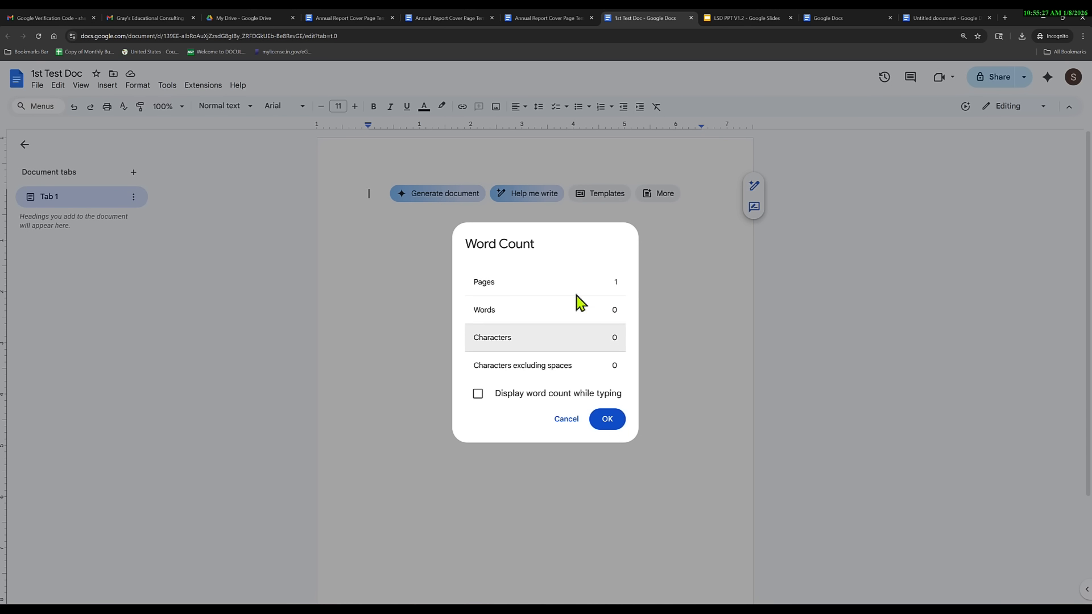
pyautogui.click(569, 423)
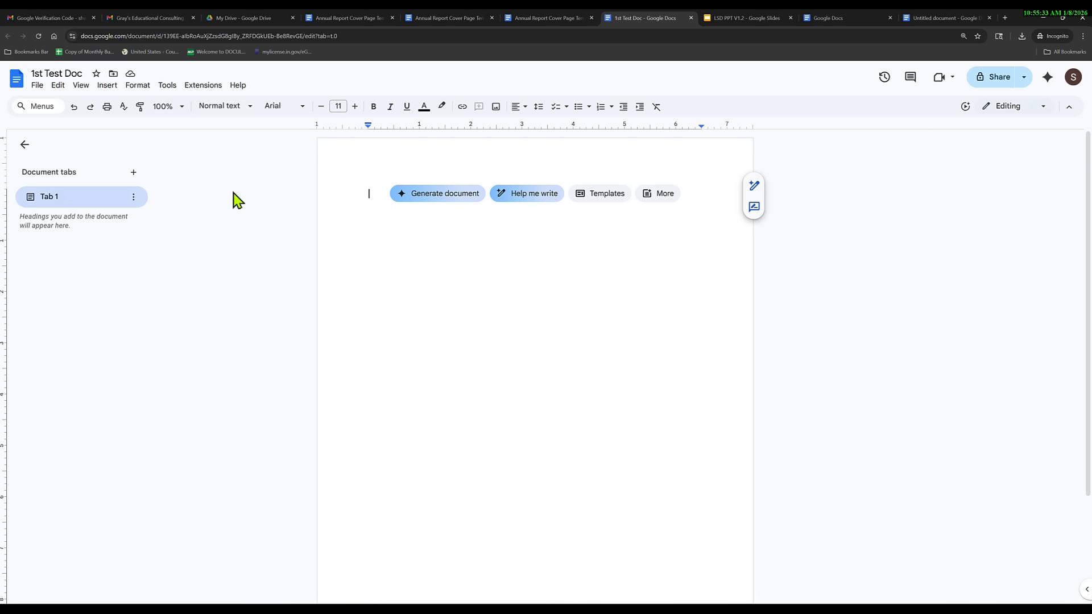
pyautogui.click(168, 86)
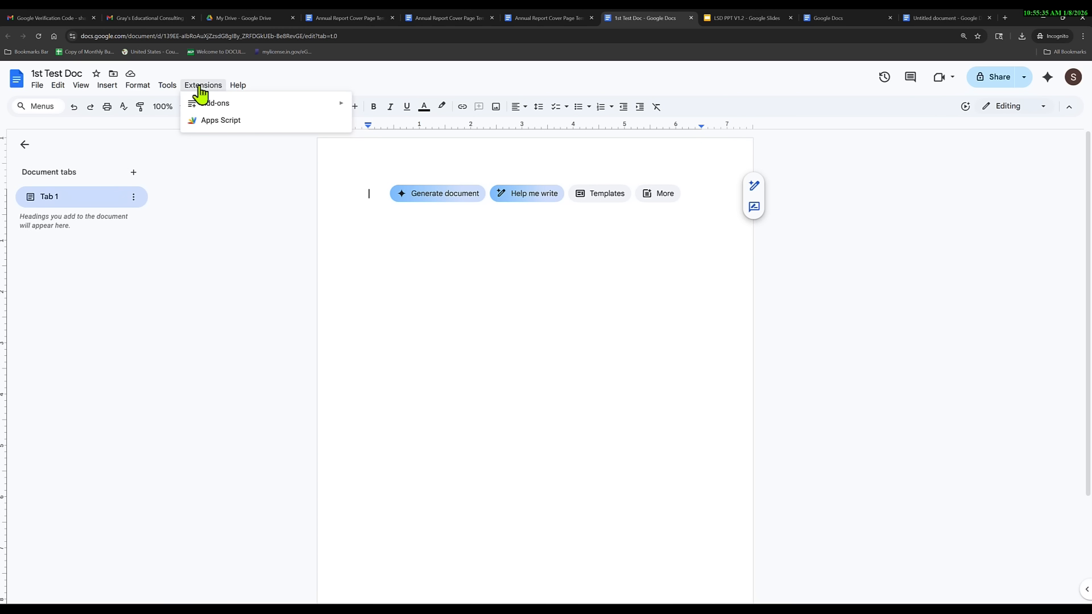
pyautogui.moveTo(238, 86)
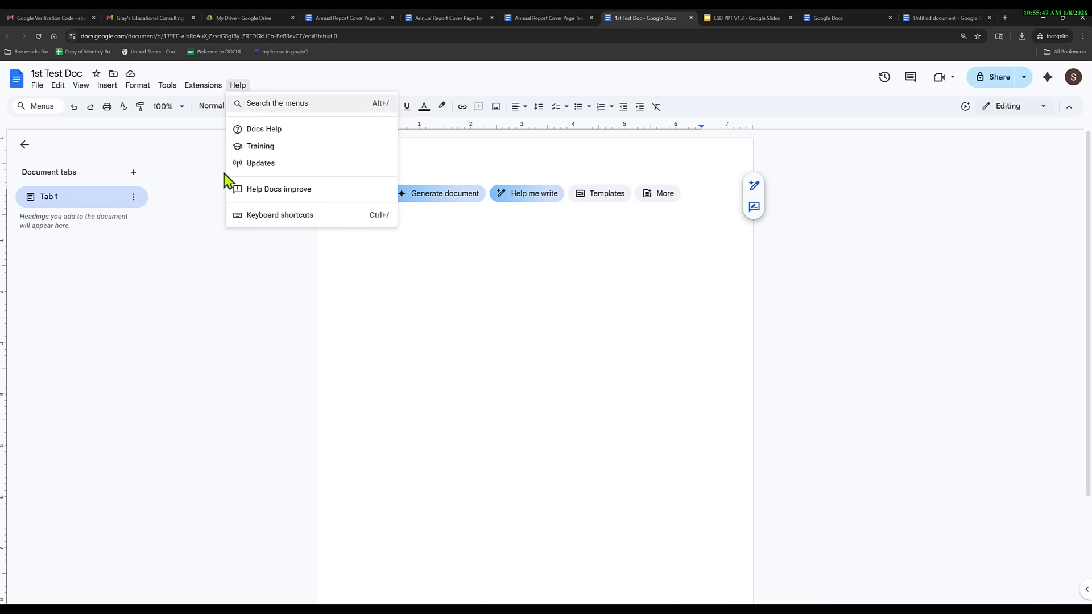
pyautogui.click(242, 280)
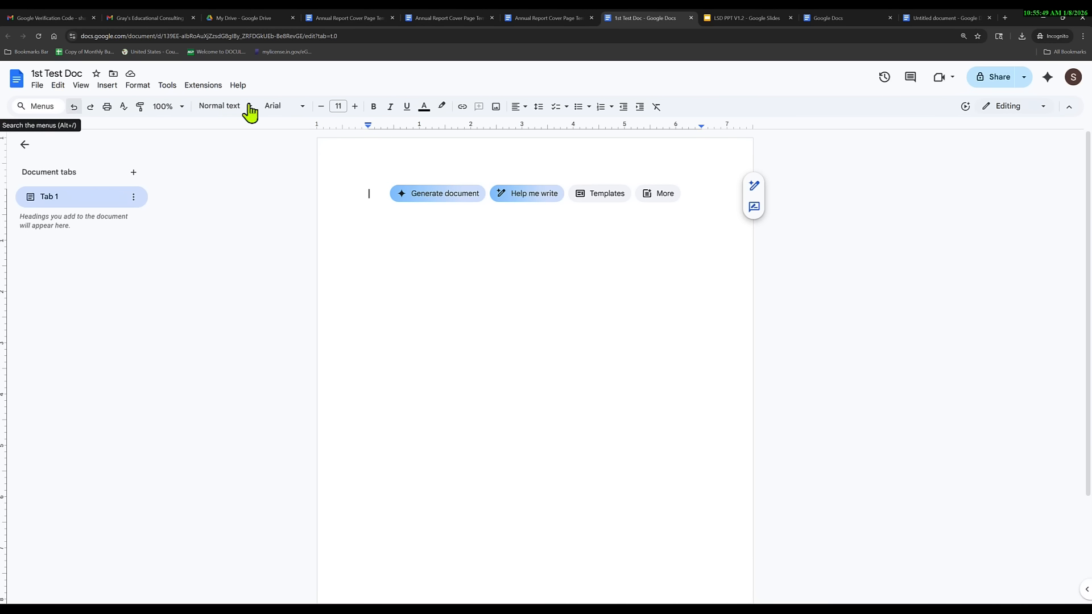
pyautogui.click(46, 106)
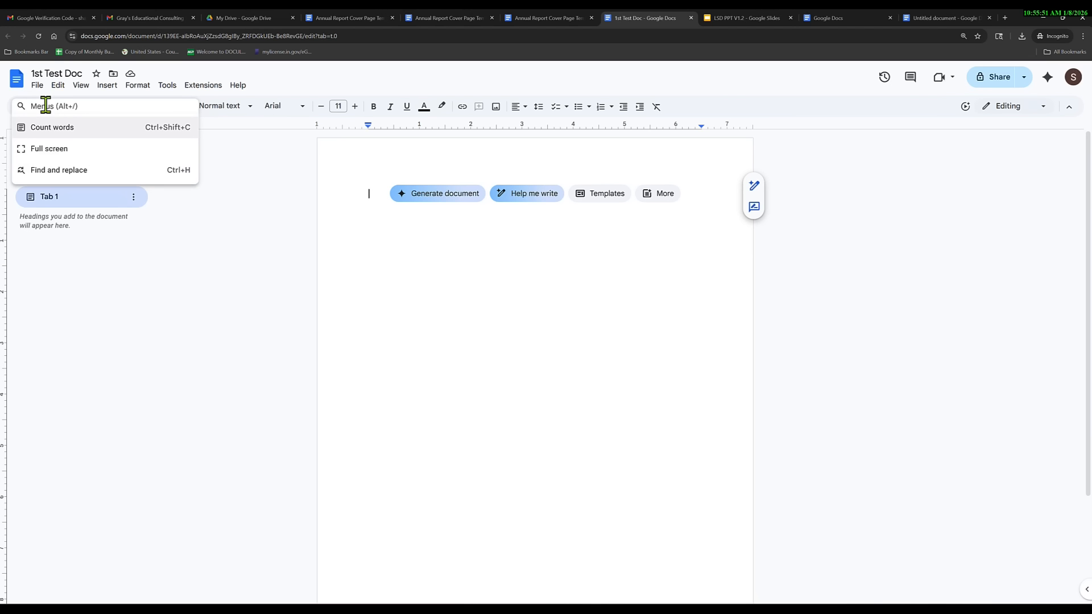
pyautogui.click(127, 337)
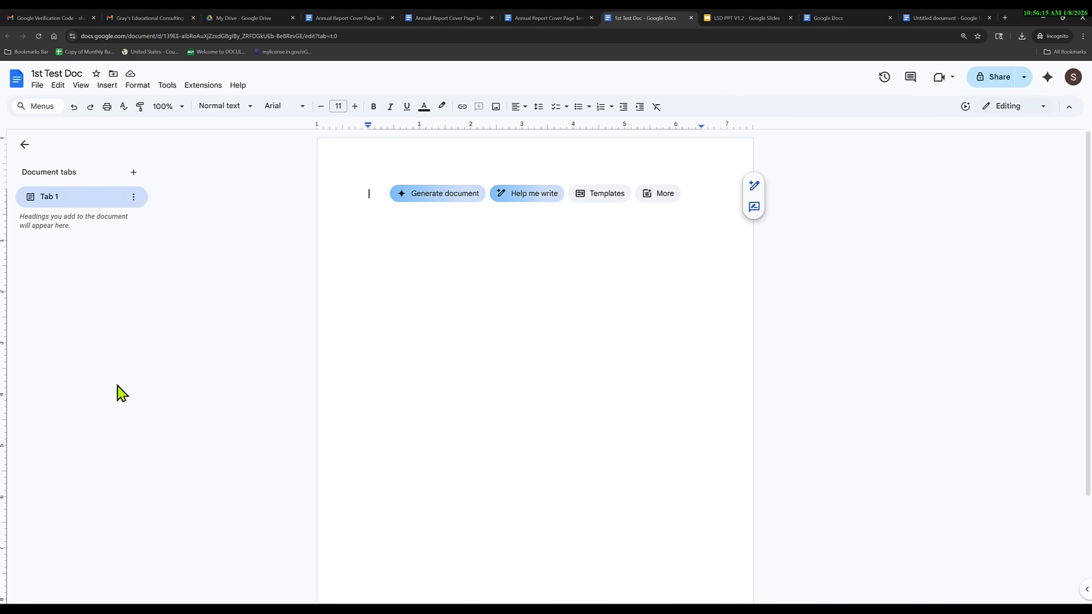
pyautogui.click(249, 110)
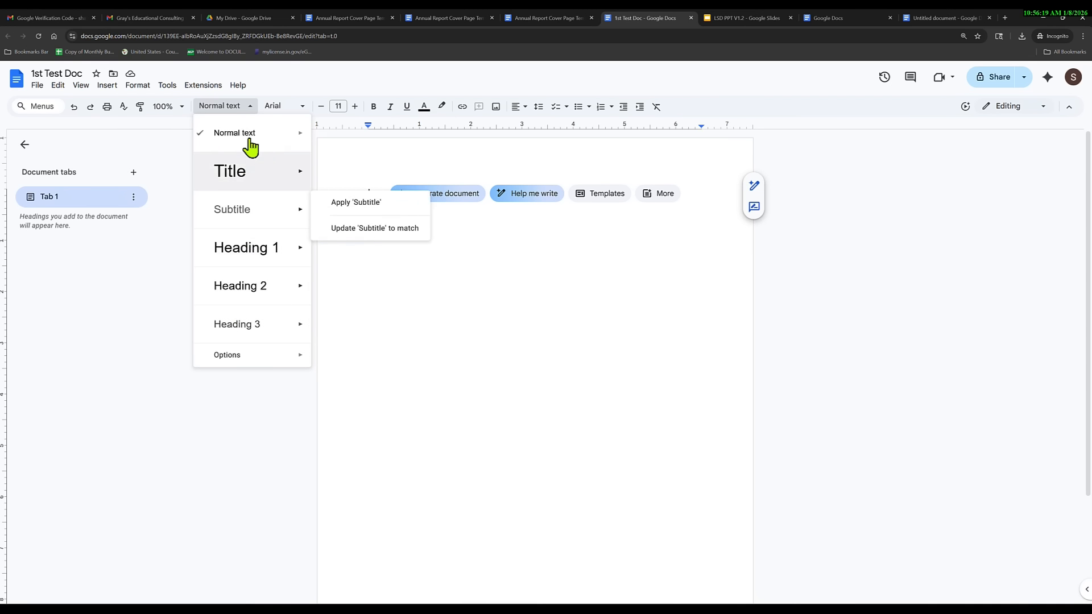
pyautogui.moveTo(241, 172)
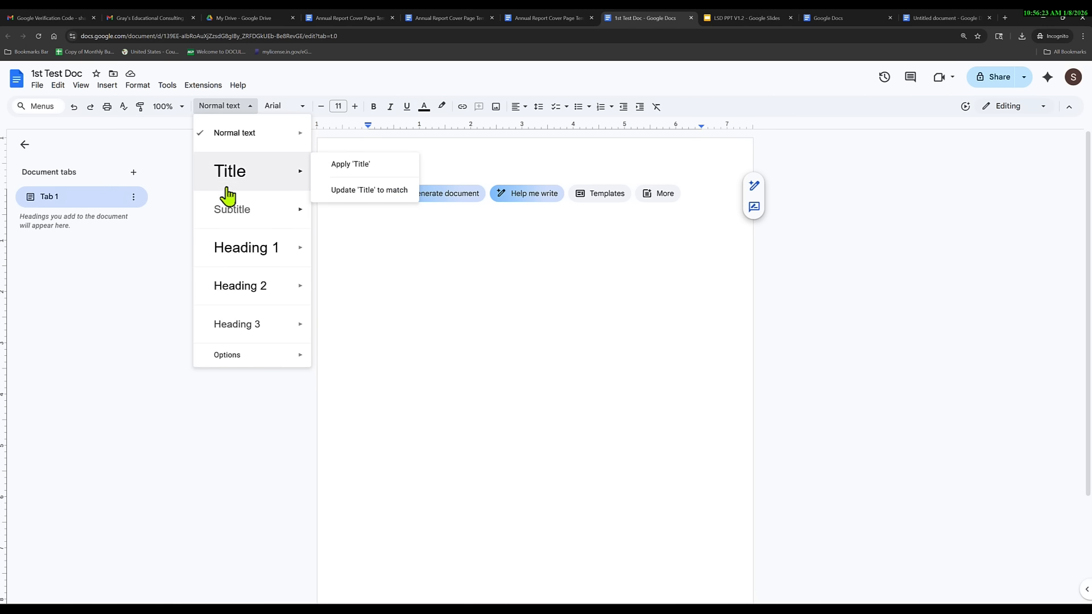
pyautogui.click(108, 302)
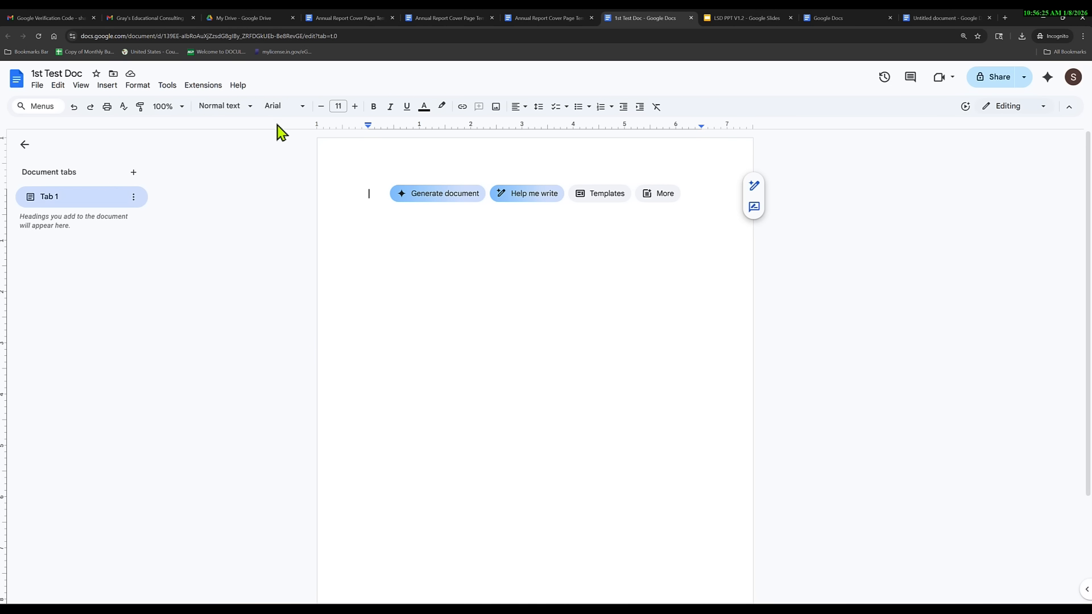
pyautogui.click(303, 108)
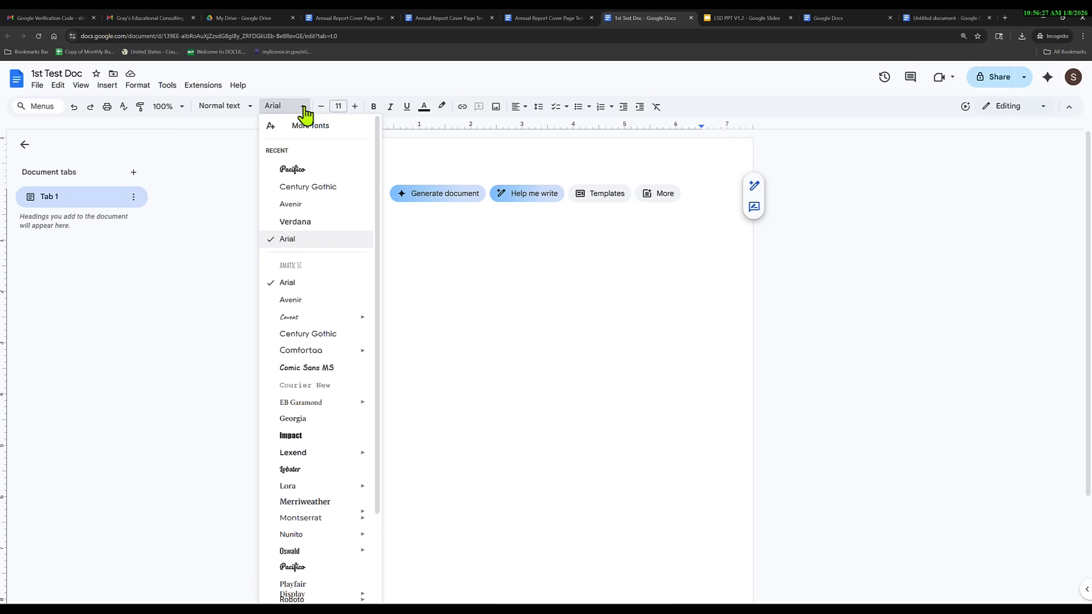
pyautogui.click(304, 108)
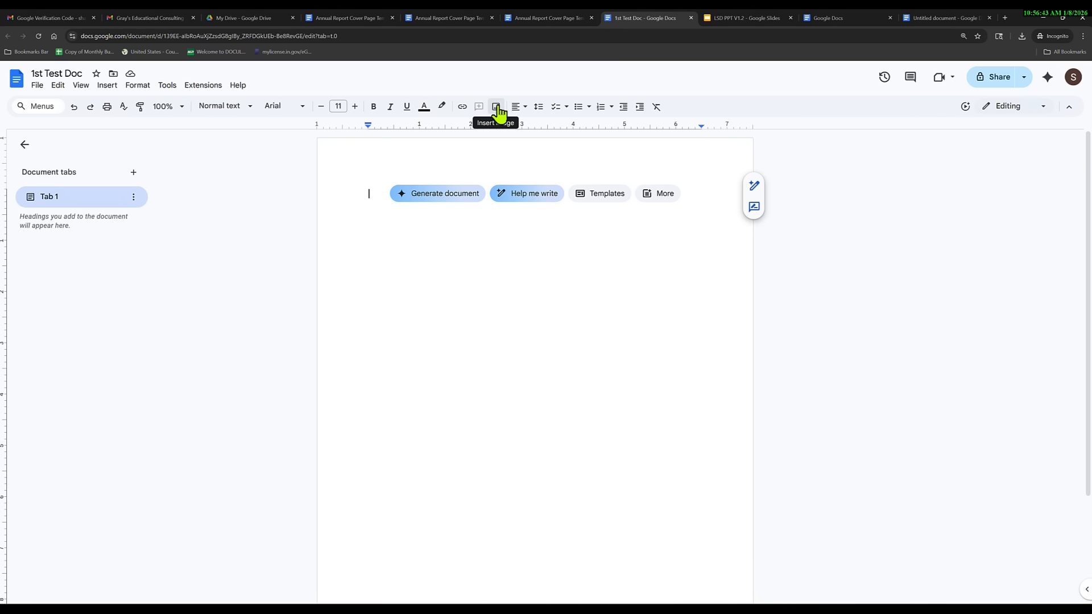
pyautogui.click(108, 86)
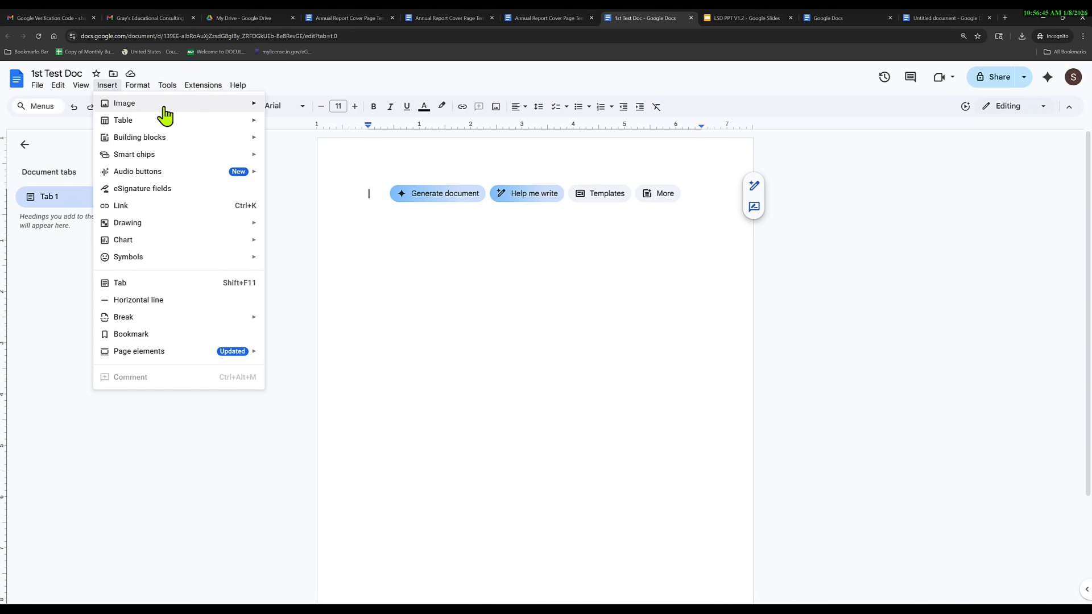
pyautogui.moveTo(164, 108)
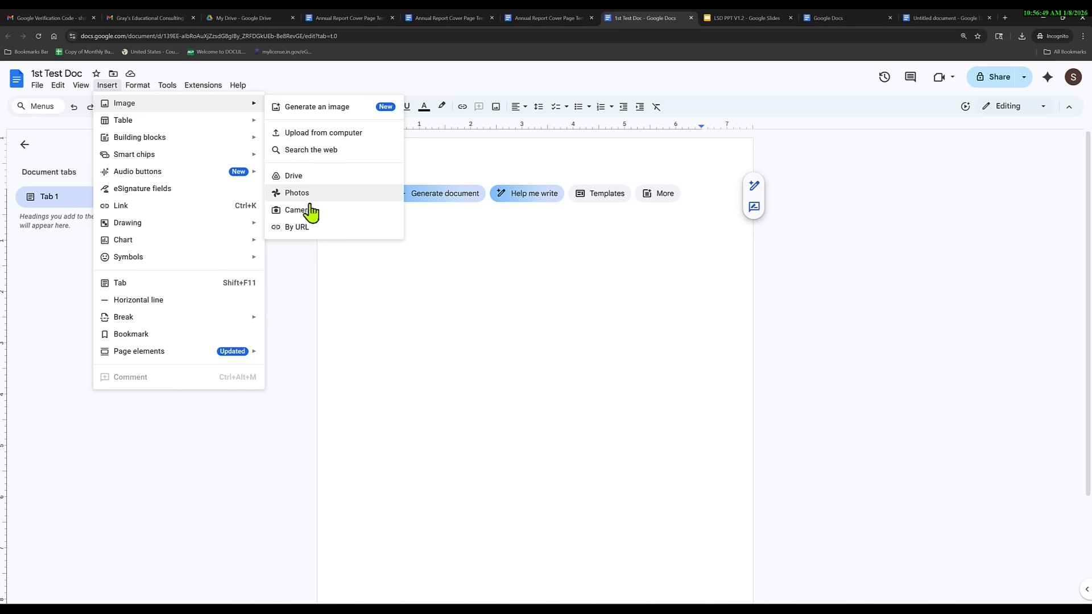
pyautogui.click(313, 152)
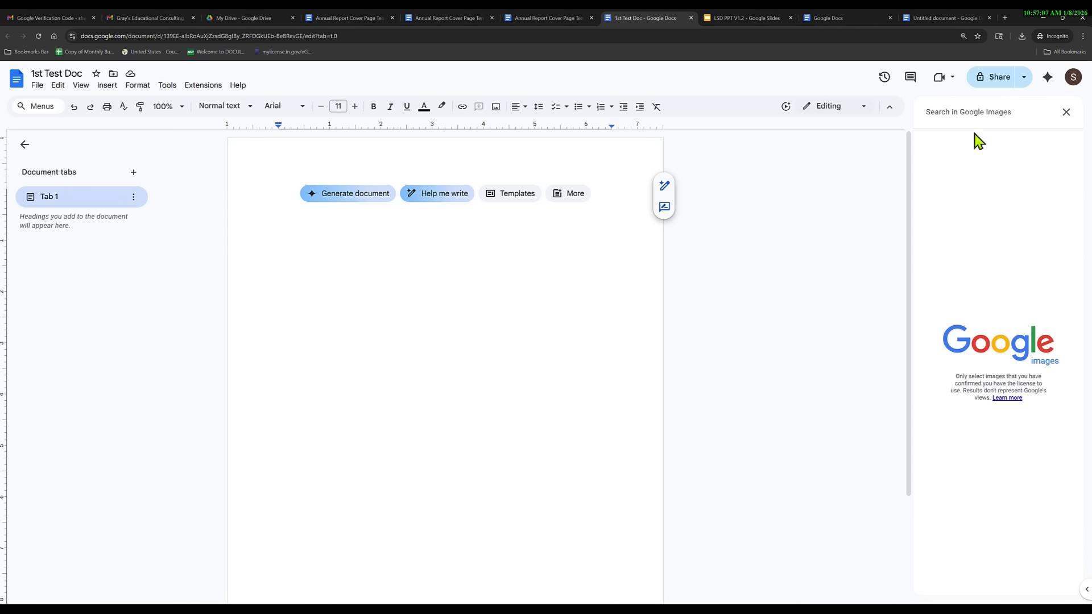
pyautogui.write('Dog')
pyautogui.press('Return')
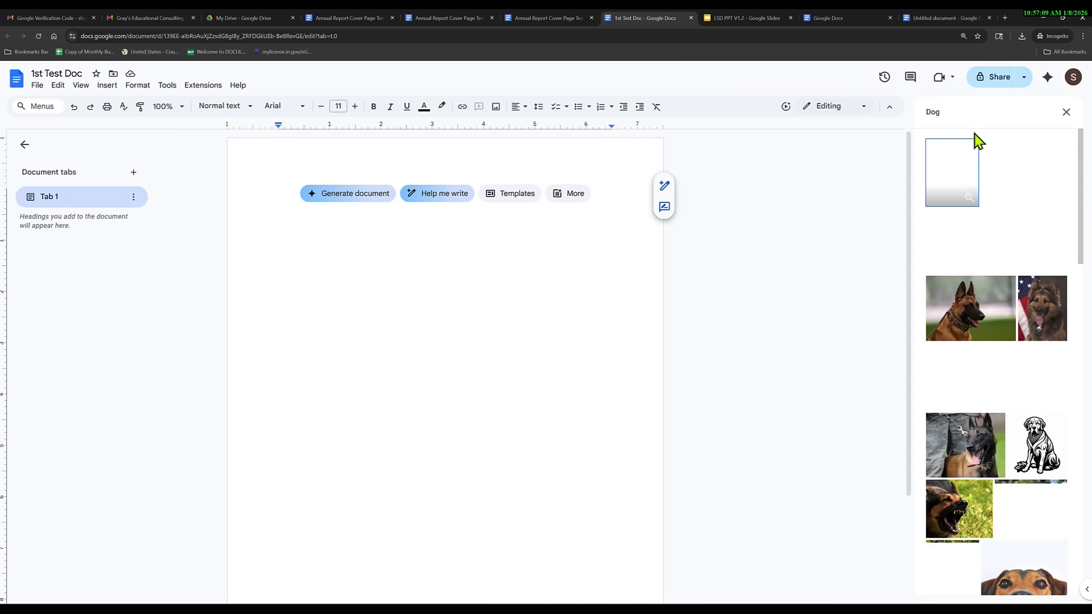
pyautogui.scroll(-4, 1019, 435)
pyautogui.scroll(5, 1019, 438)
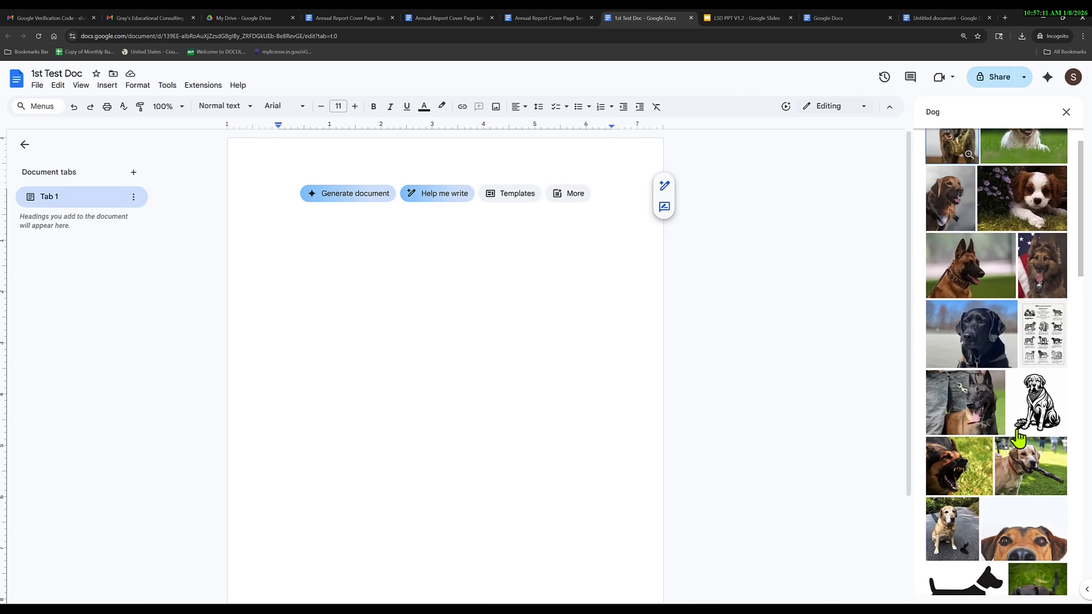
pyautogui.click(1066, 112)
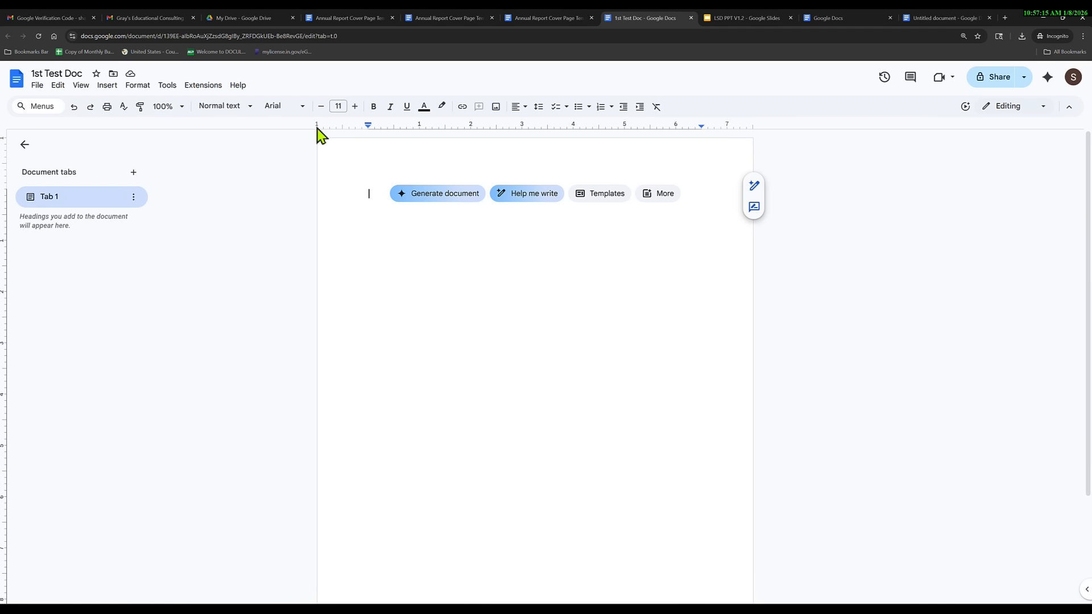
# Preview the alignment, checklist, bulleted and numbered list options without applying any.
pyautogui.click(518, 110)
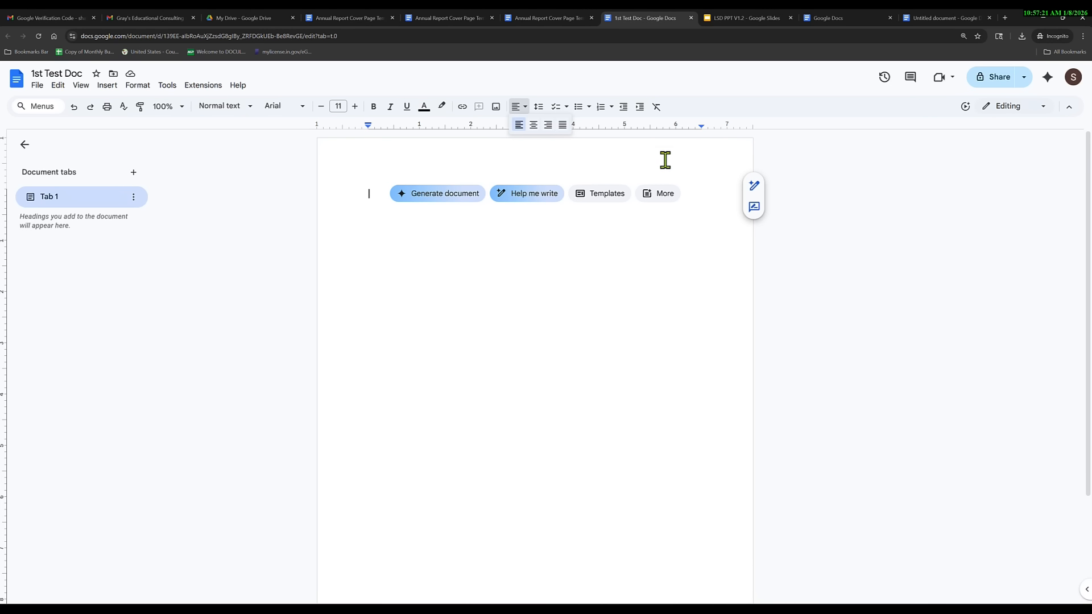
pyautogui.click(706, 82)
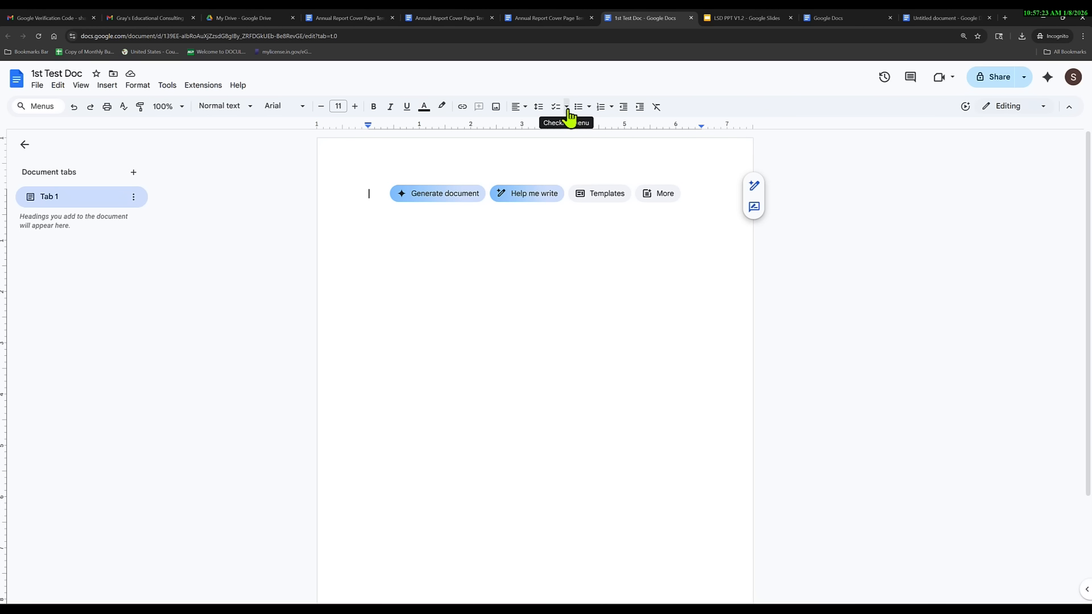
pyautogui.click(567, 108)
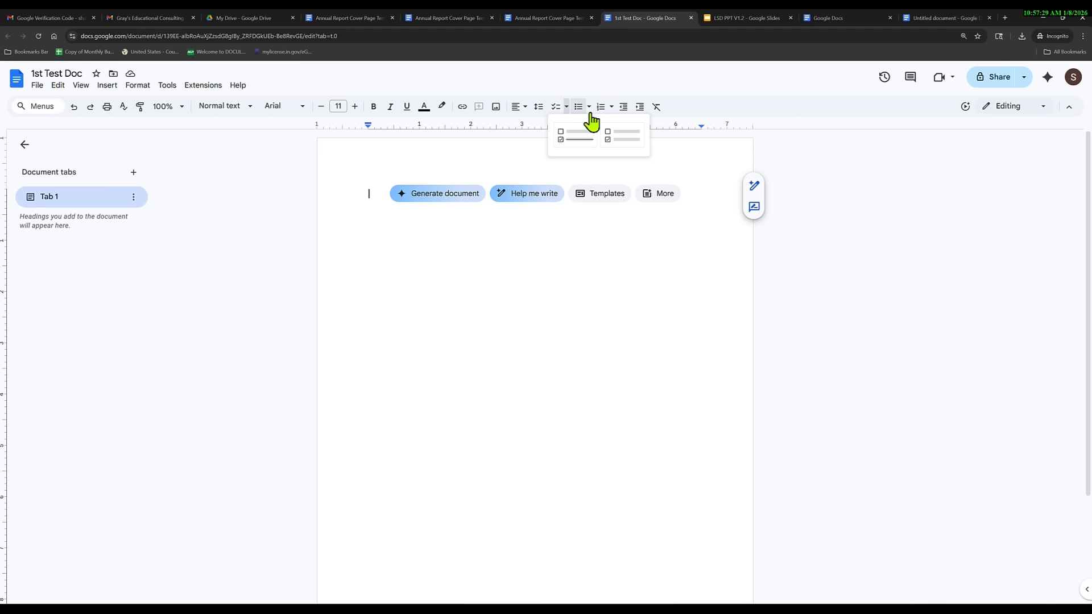
pyautogui.click(588, 107)
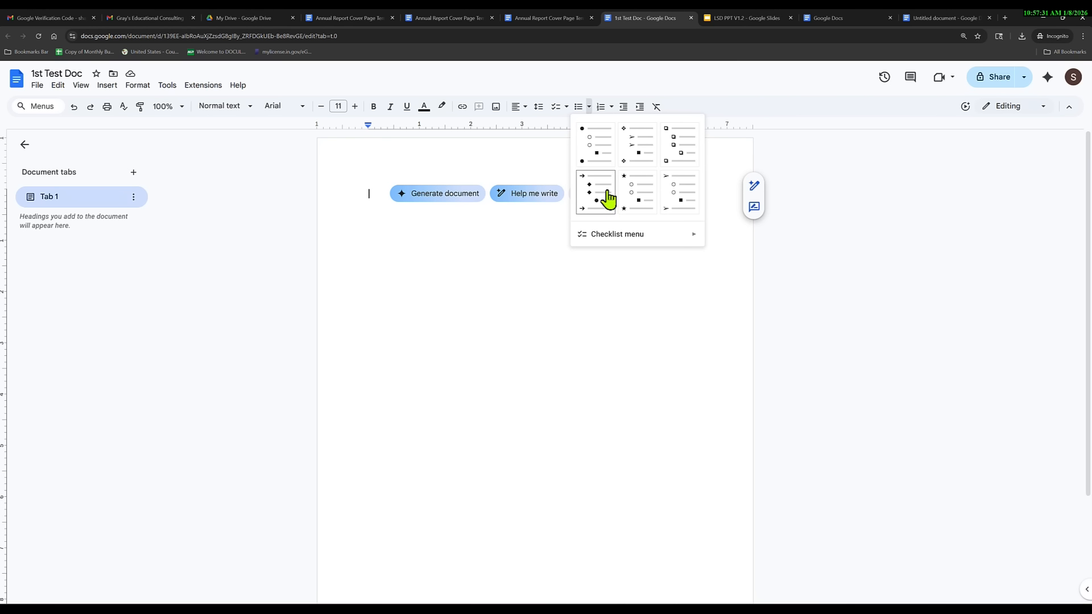
pyautogui.click(612, 107)
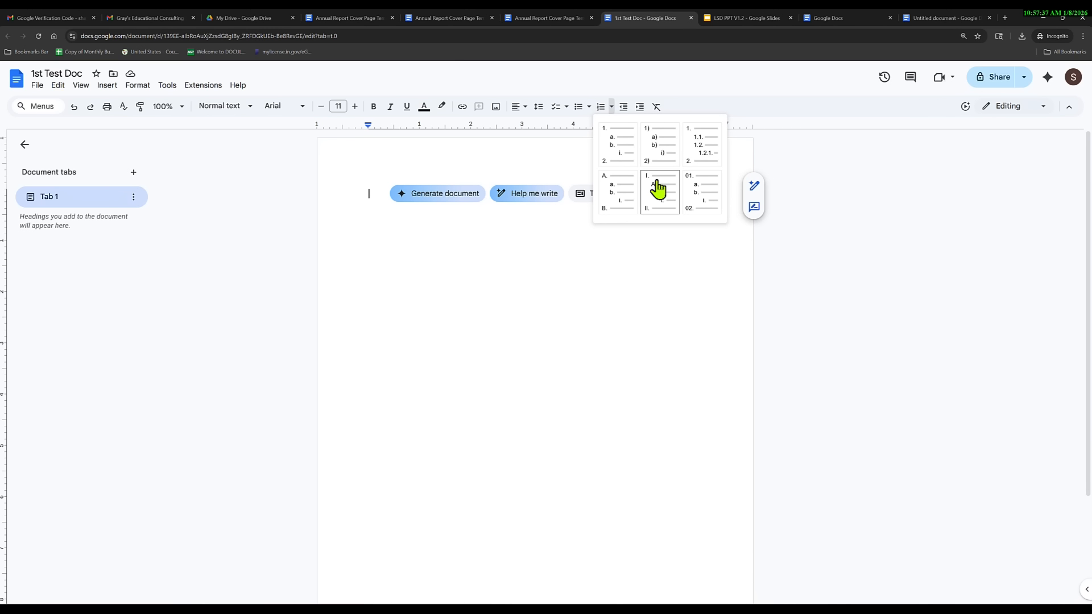
pyautogui.click(310, 241)
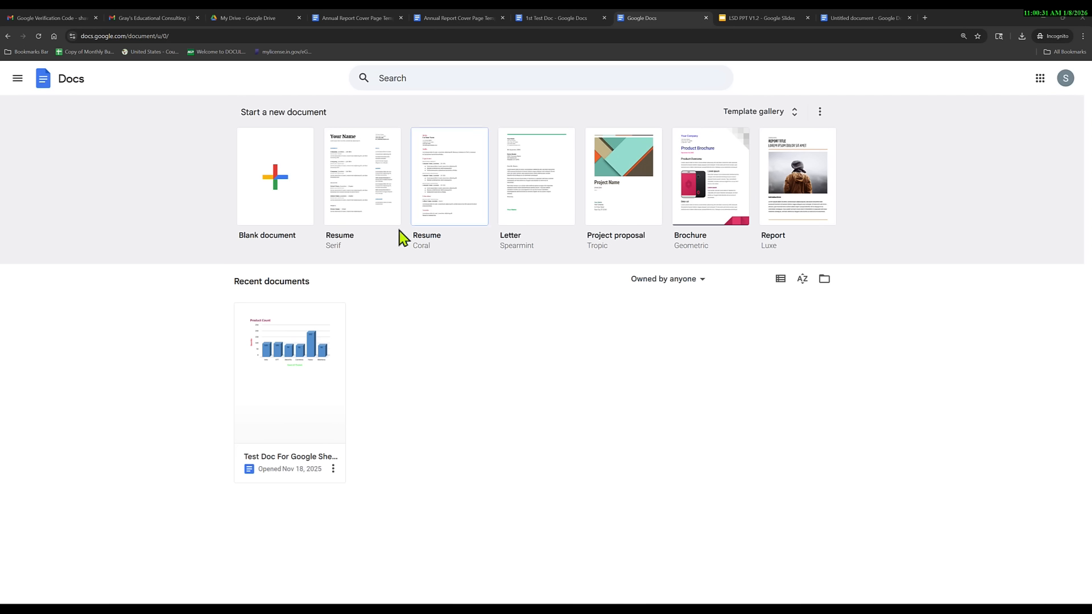
# Load the Google Docs home page and start a new document from the Brochure (Geometric) template.
pyautogui.click(261, 36)
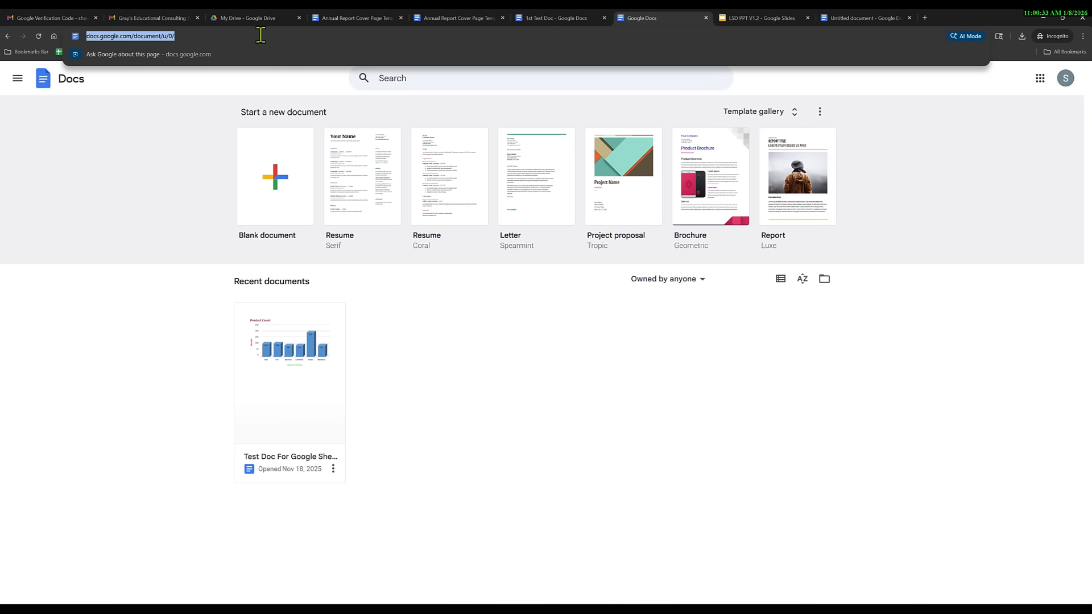
pyautogui.write('docs.google.')
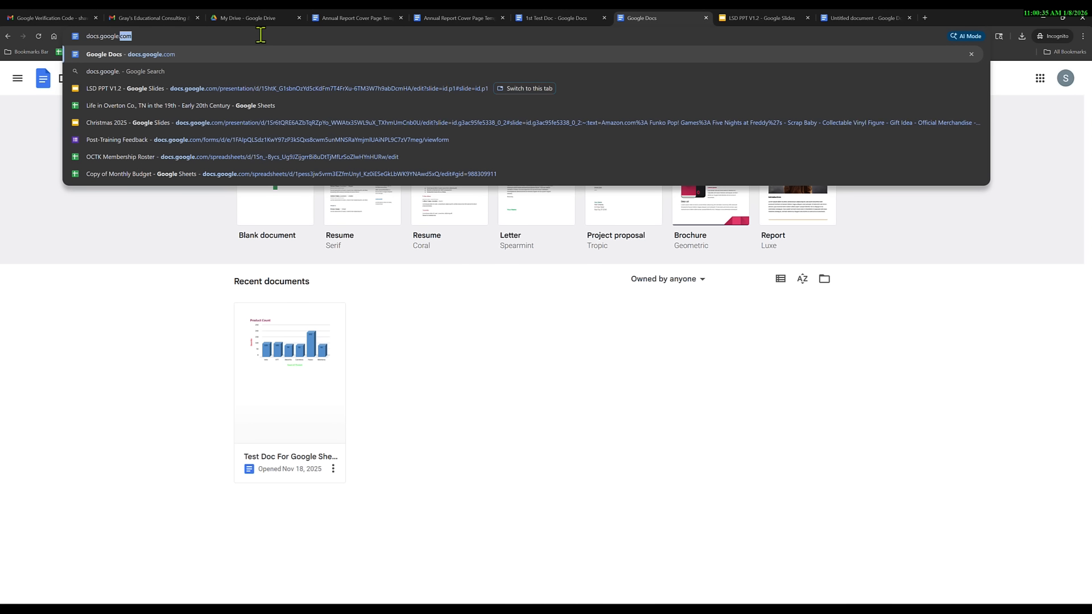
pyautogui.press('Return')
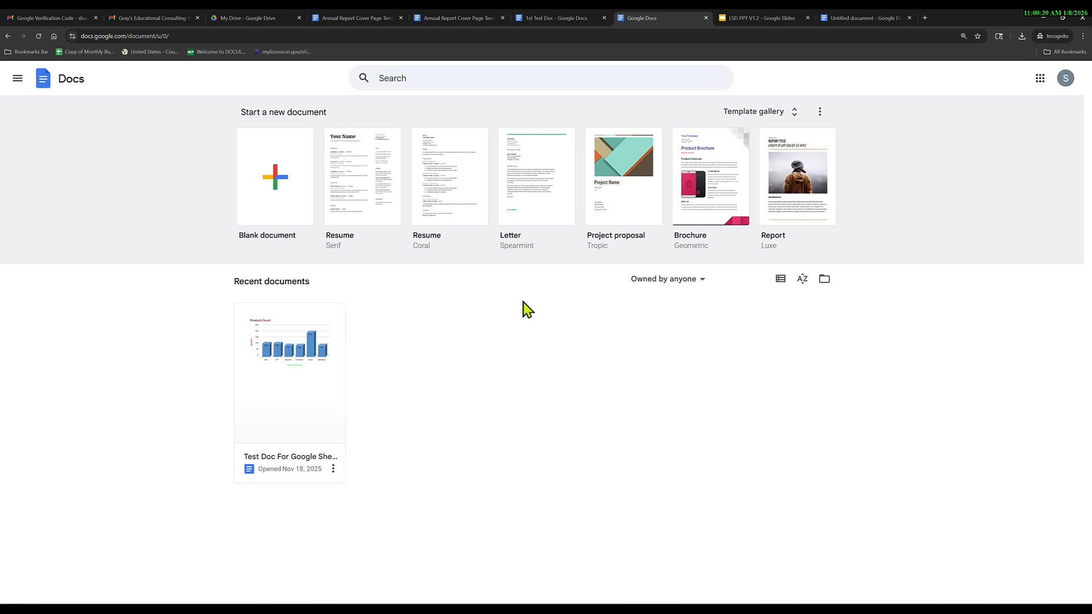
pyautogui.click(709, 182)
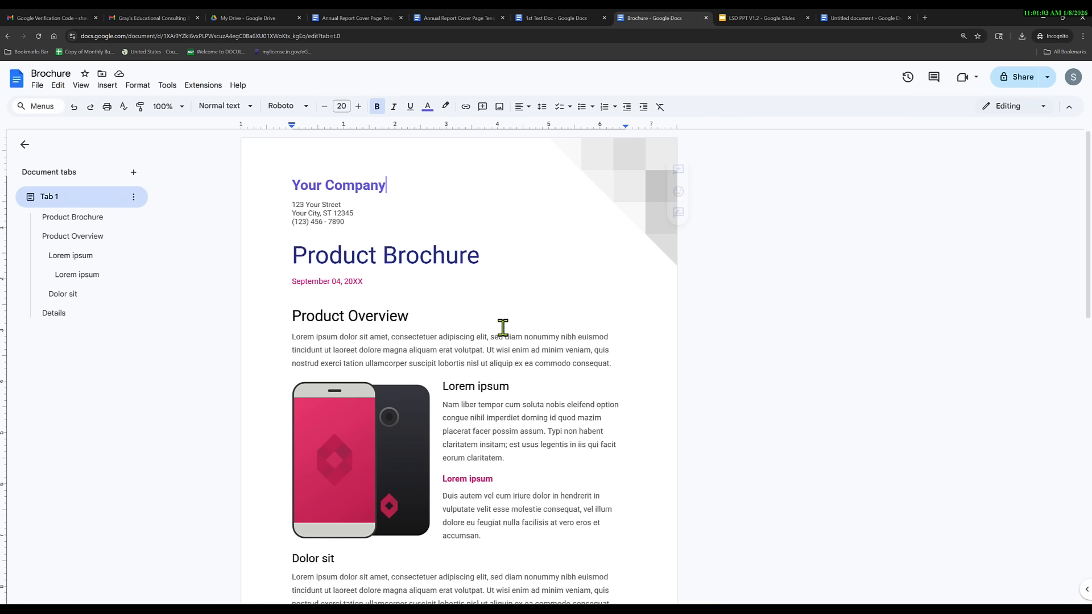
# Replace the 'Your Company' header with the educational consulting business's name.
pyautogui.scroll(-15, 493, 384)
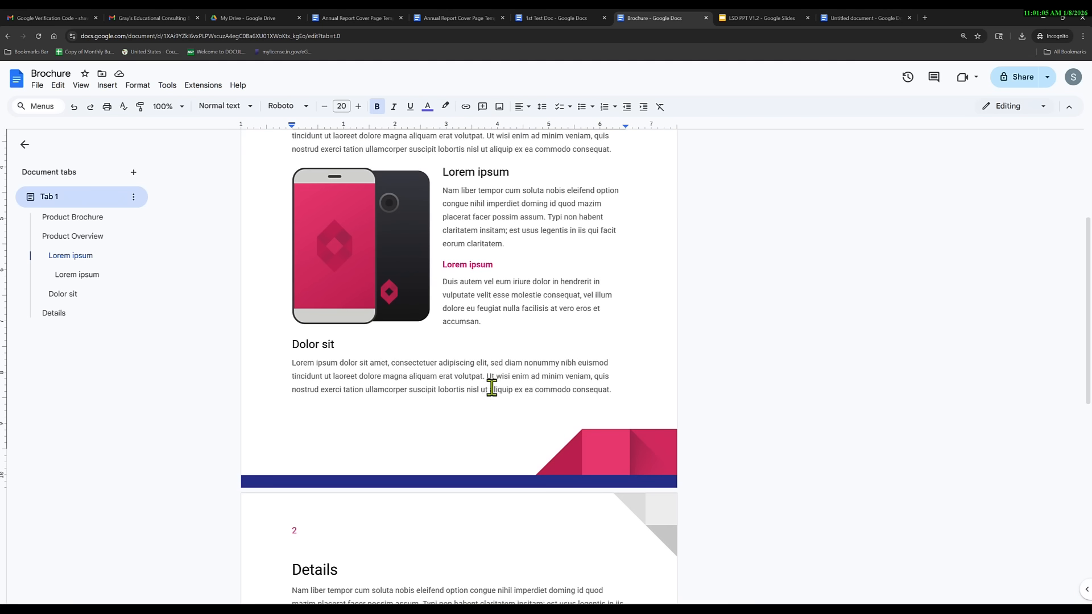
pyautogui.scroll(15, 492, 398)
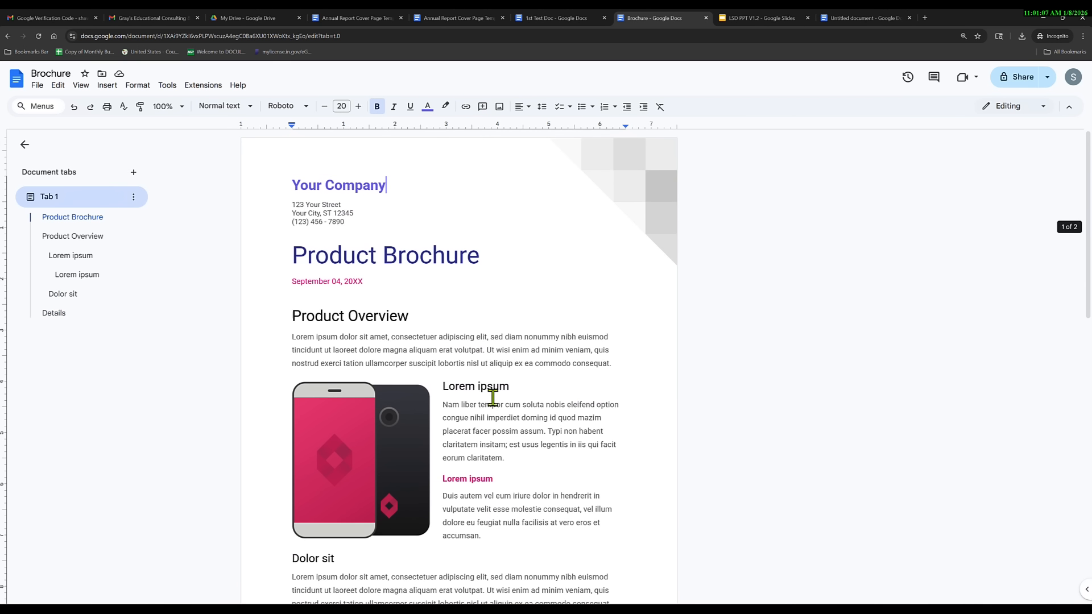
pyautogui.scroll(-3, 493, 395)
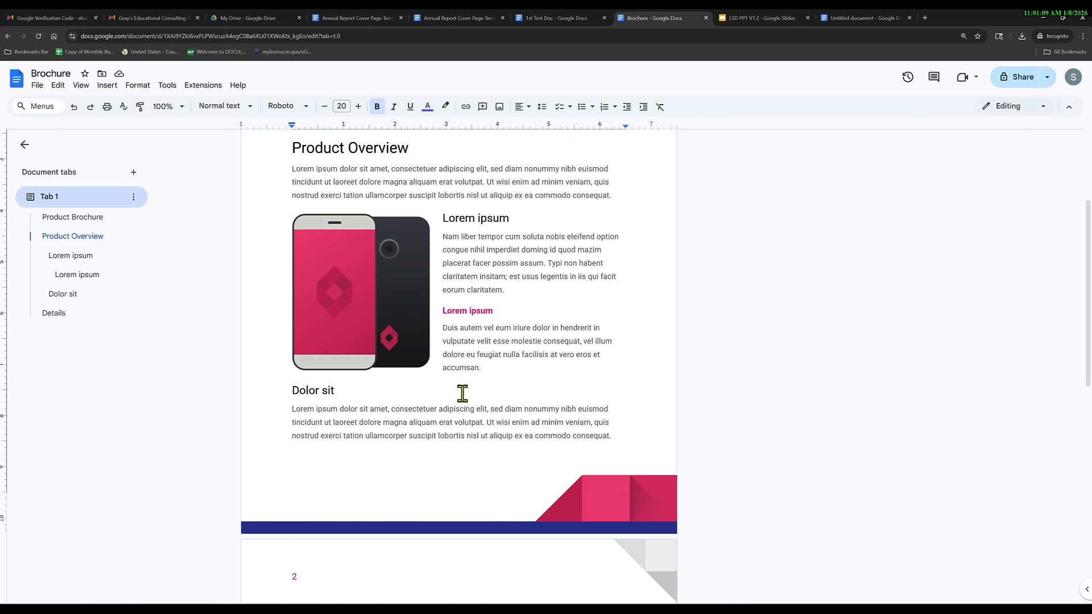
pyautogui.scroll(3, 484, 342)
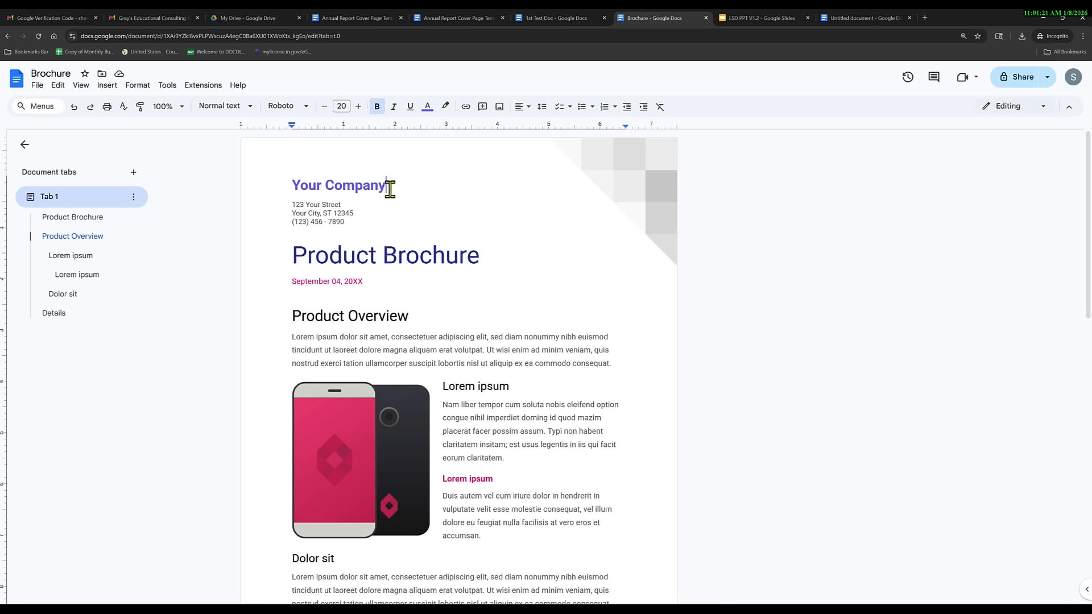
pyautogui.moveTo(389, 185); pyautogui.dragTo(294, 186)
pyautogui.write('G')
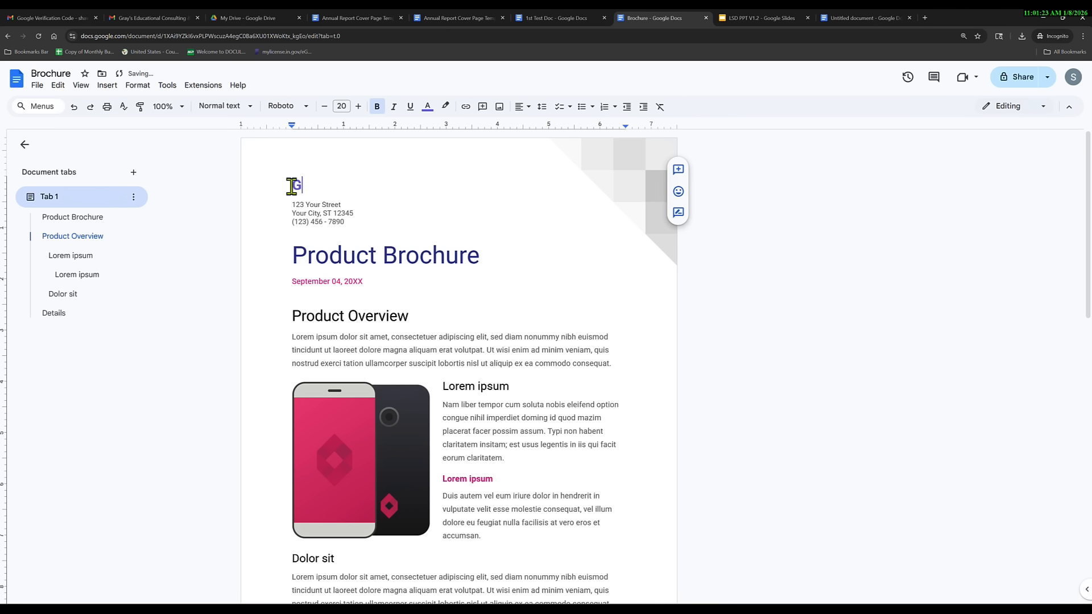
pyautogui.write("ray's Education")
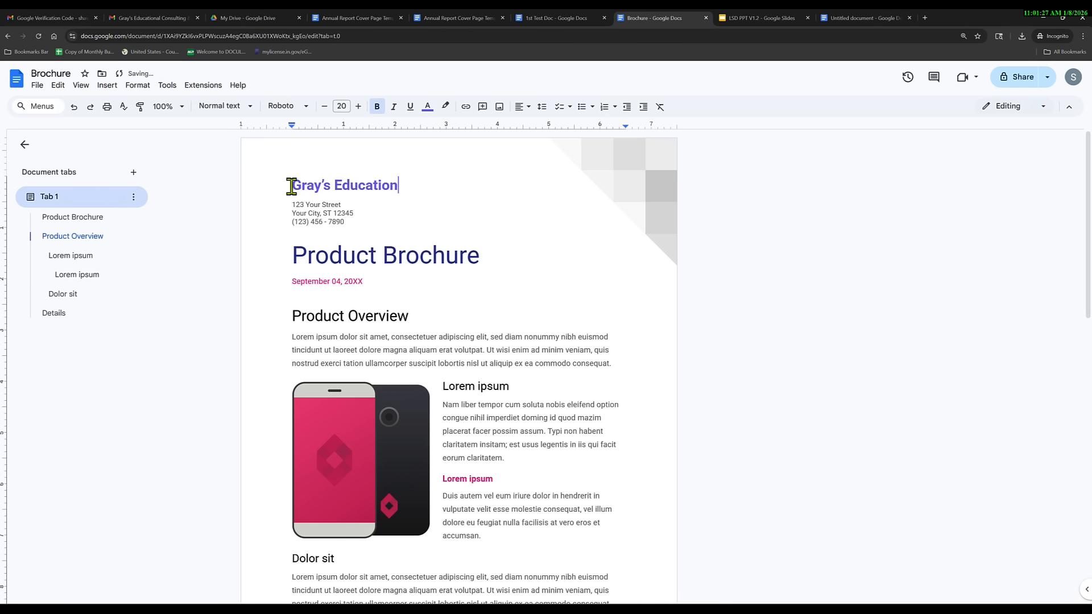
pyautogui.write('al Consulting & ')
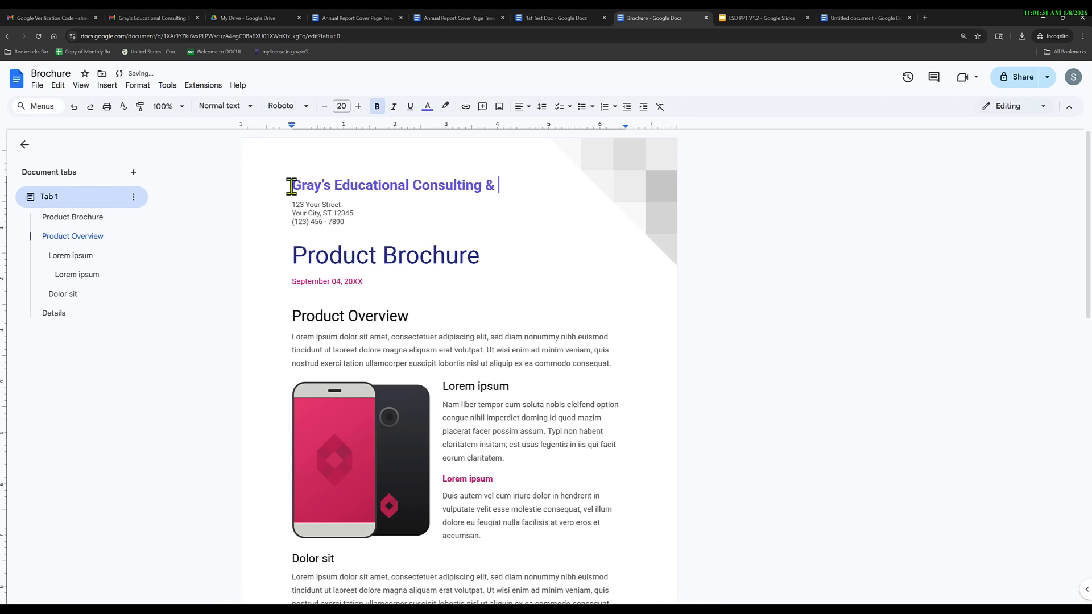
pyautogui.write('Training')
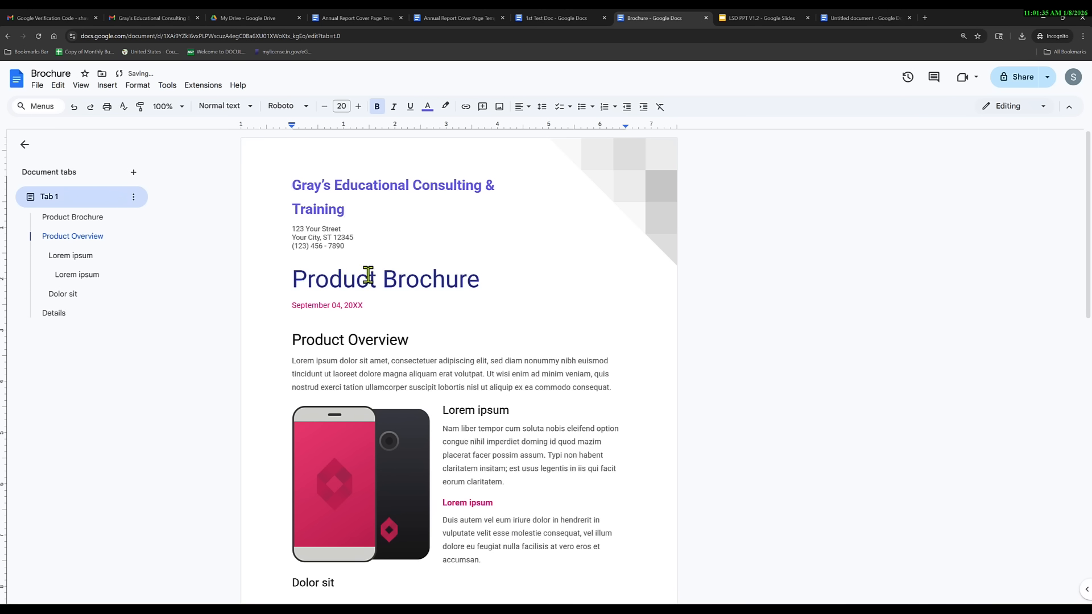
# Change the brochure title from 'Product Brochure' to 'Products Available'.
pyautogui.moveTo(351, 245); pyautogui.dragTo(284, 230)
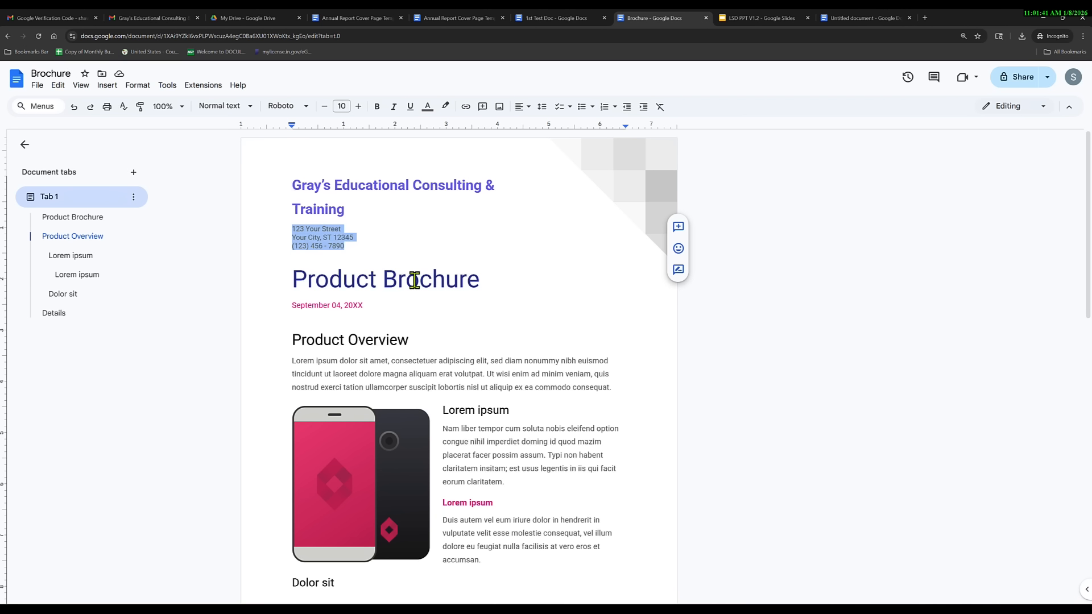
pyautogui.moveTo(482, 281); pyautogui.dragTo(377, 278)
pyautogui.write('s ')
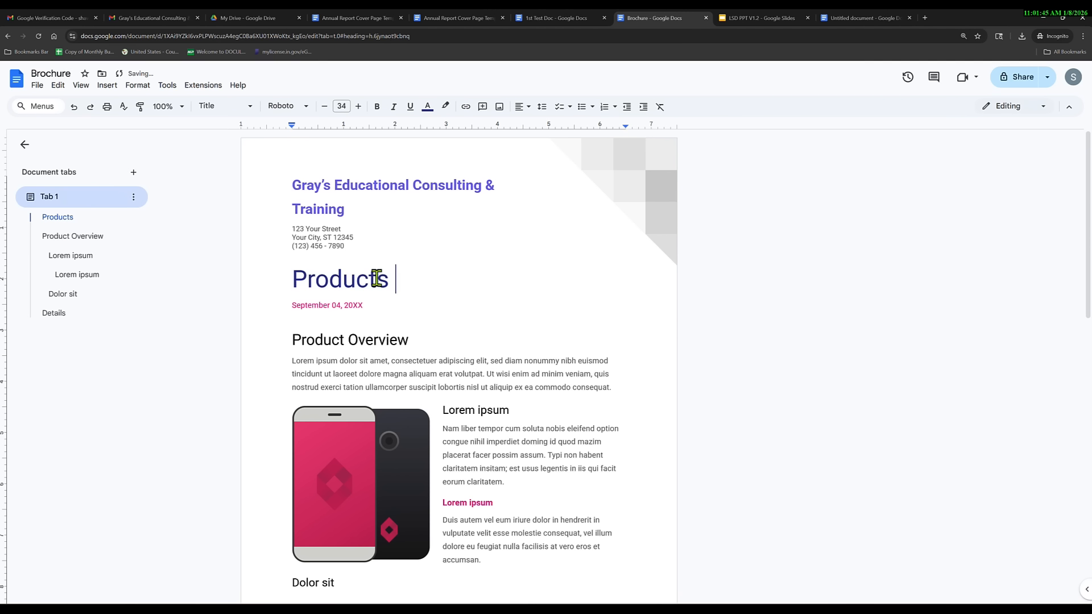
pyautogui.write('Available')
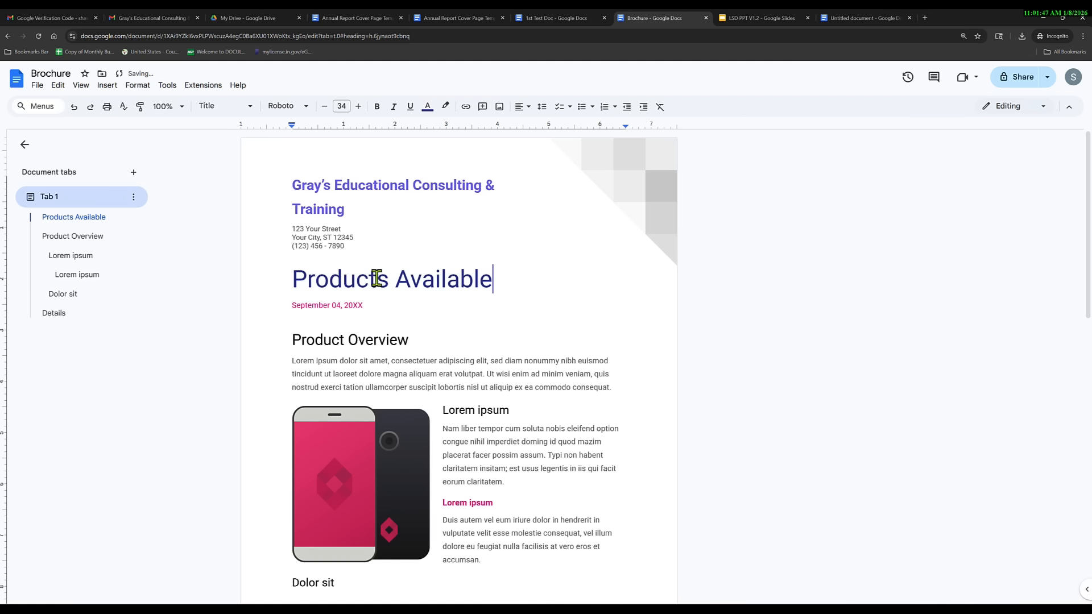
pyautogui.scroll(-2, 435, 391)
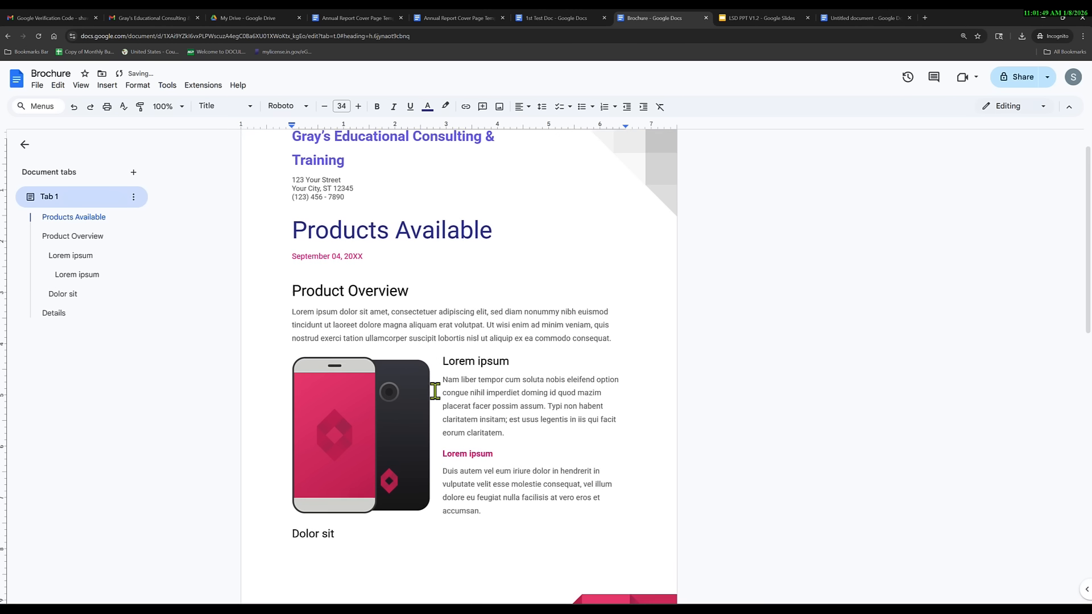
pyautogui.click(400, 389)
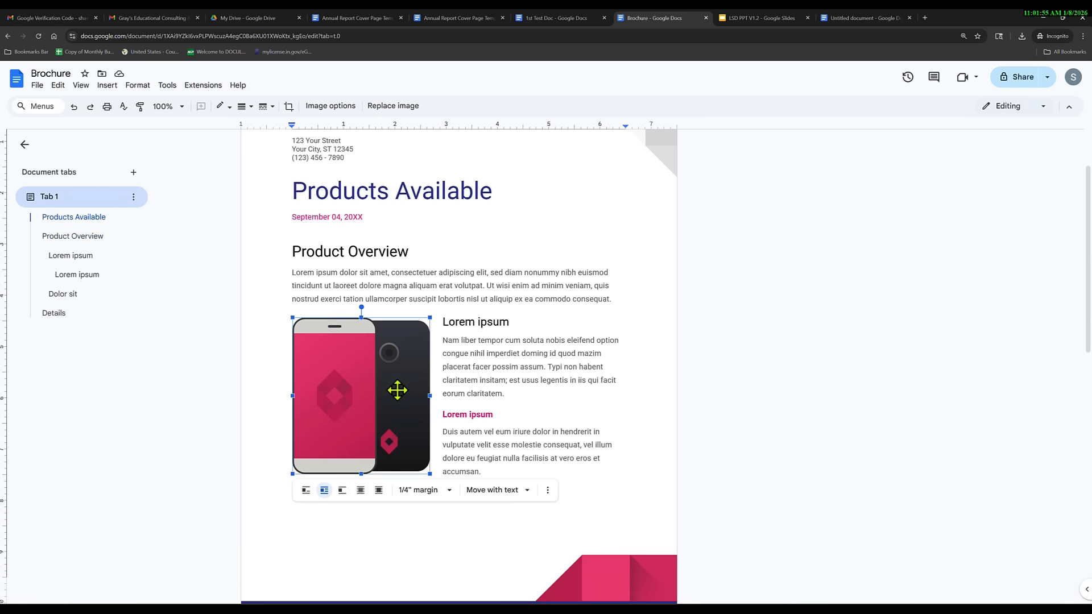
pyautogui.scroll(-8, 397, 390)
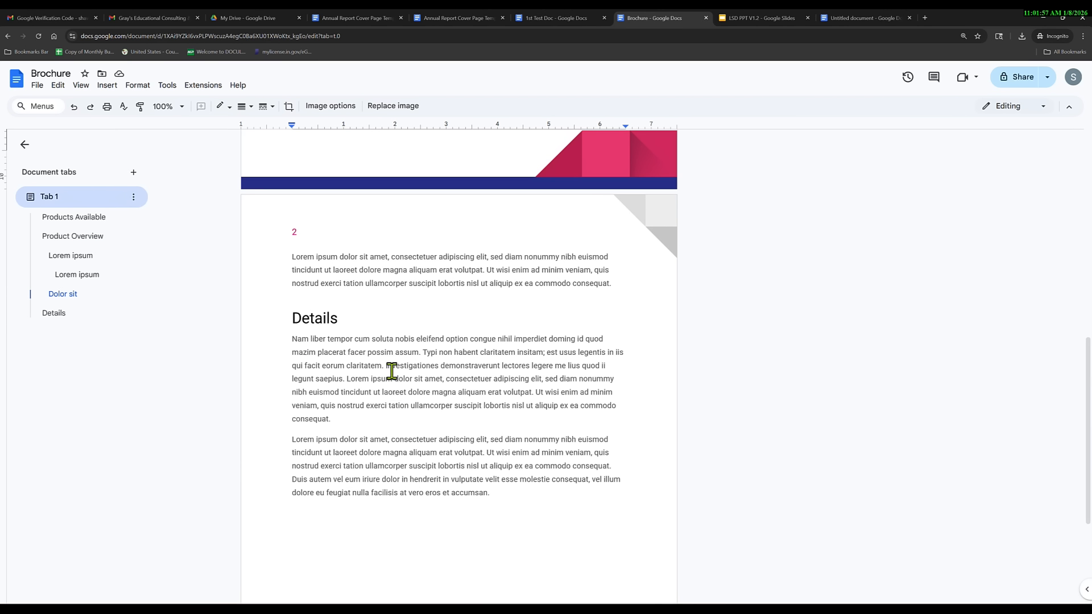
pyautogui.click(37, 85)
pyautogui.click(316, 334)
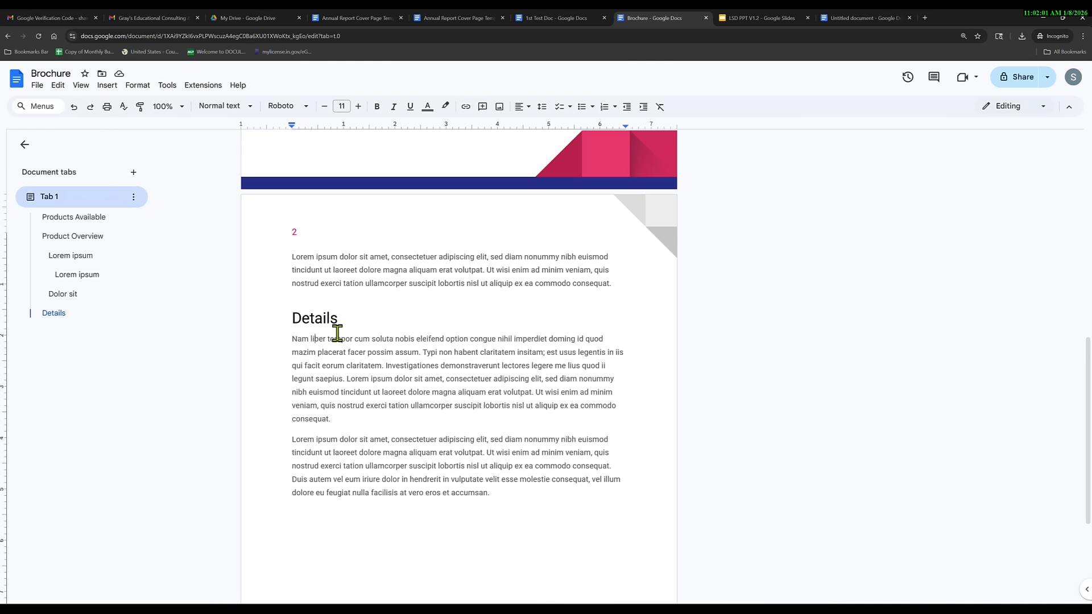
pyautogui.scroll(15, 337, 333)
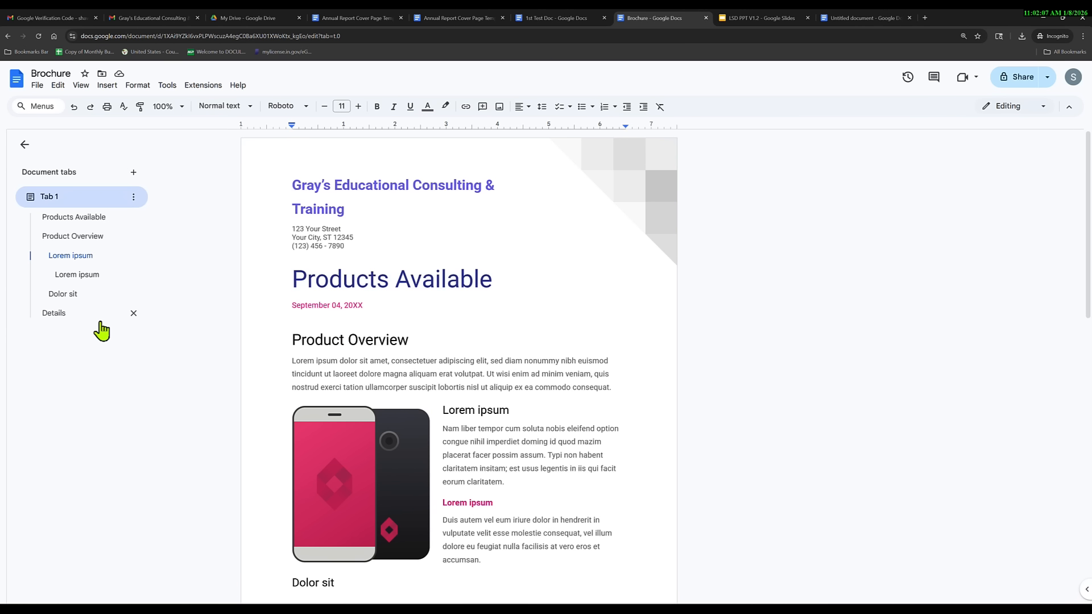
pyautogui.click(84, 224)
pyautogui.click(77, 238)
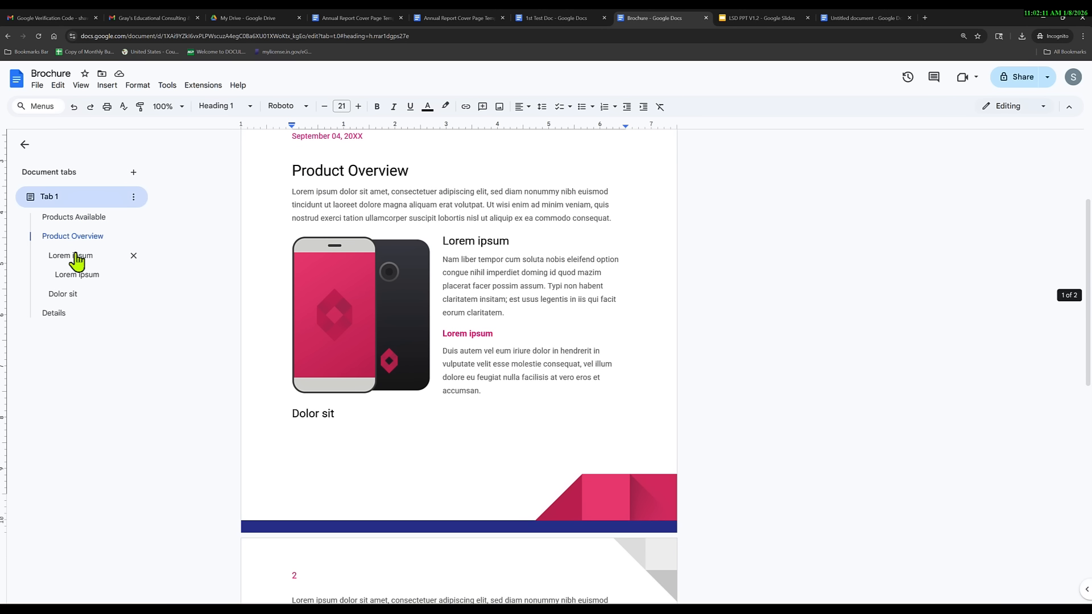
pyautogui.click(73, 257)
pyautogui.click(73, 275)
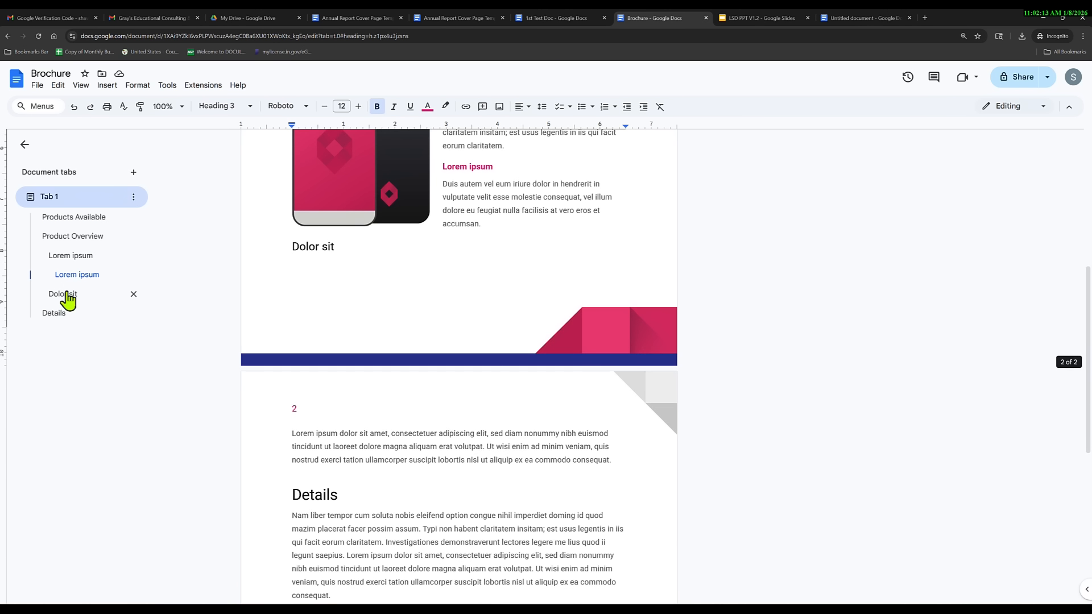
pyautogui.click(65, 294)
pyautogui.click(55, 315)
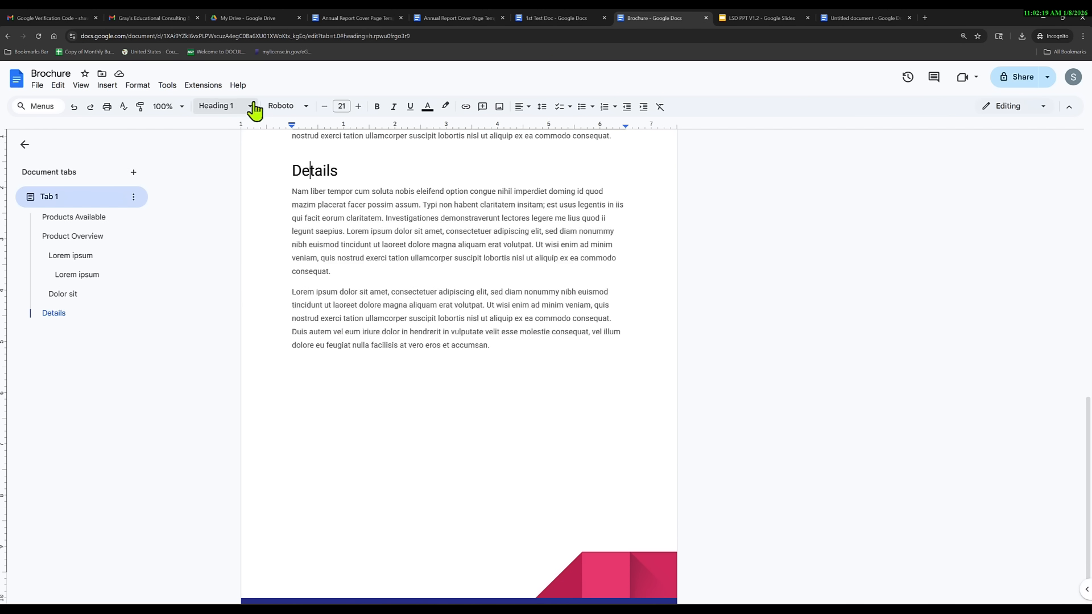
pyautogui.click(88, 219)
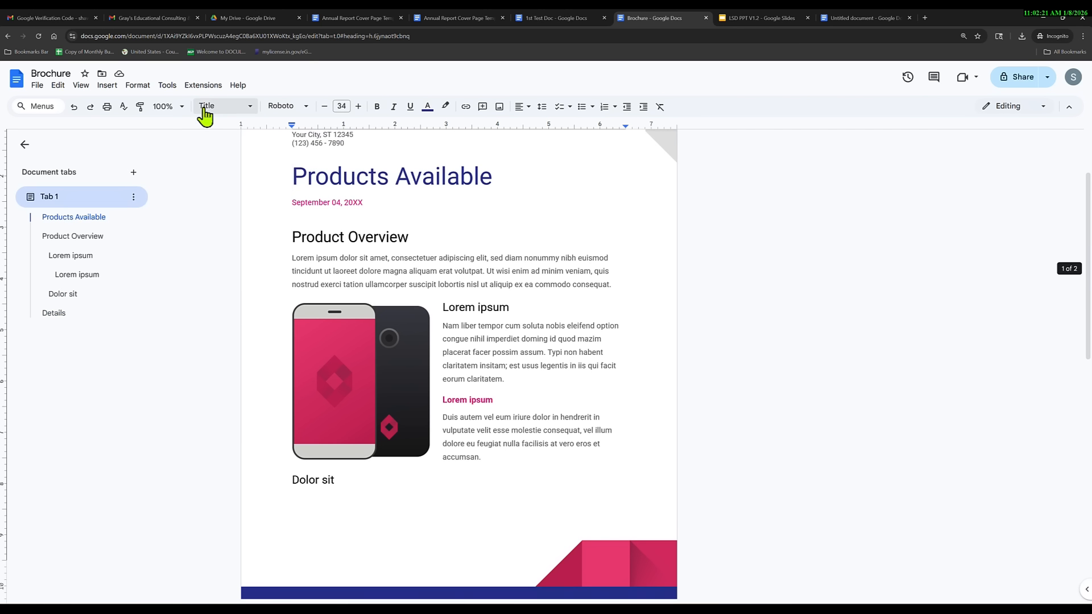
pyautogui.click(74, 236)
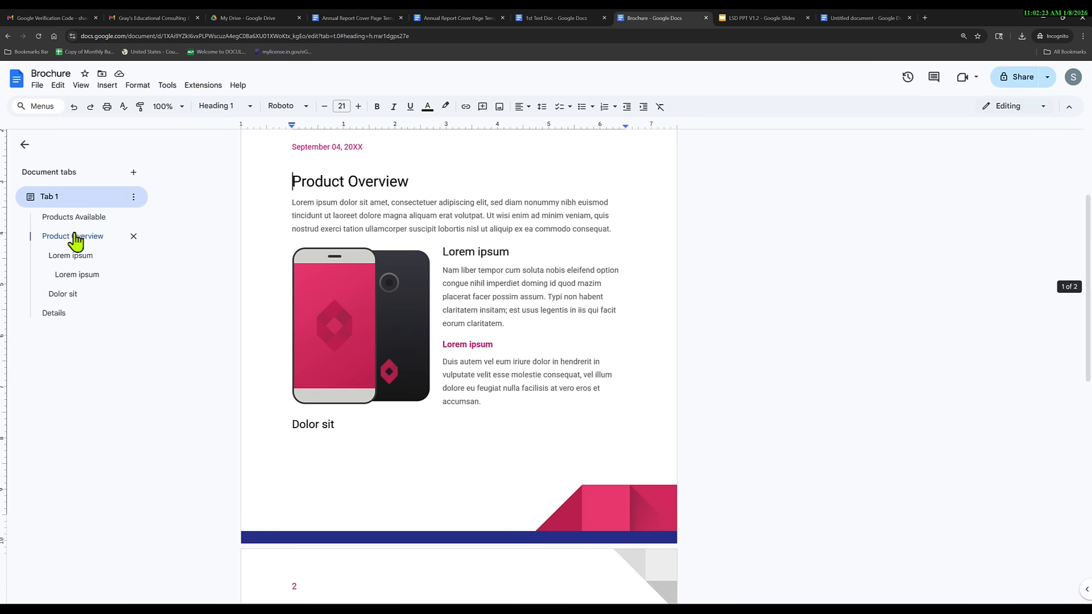
pyautogui.click(80, 261)
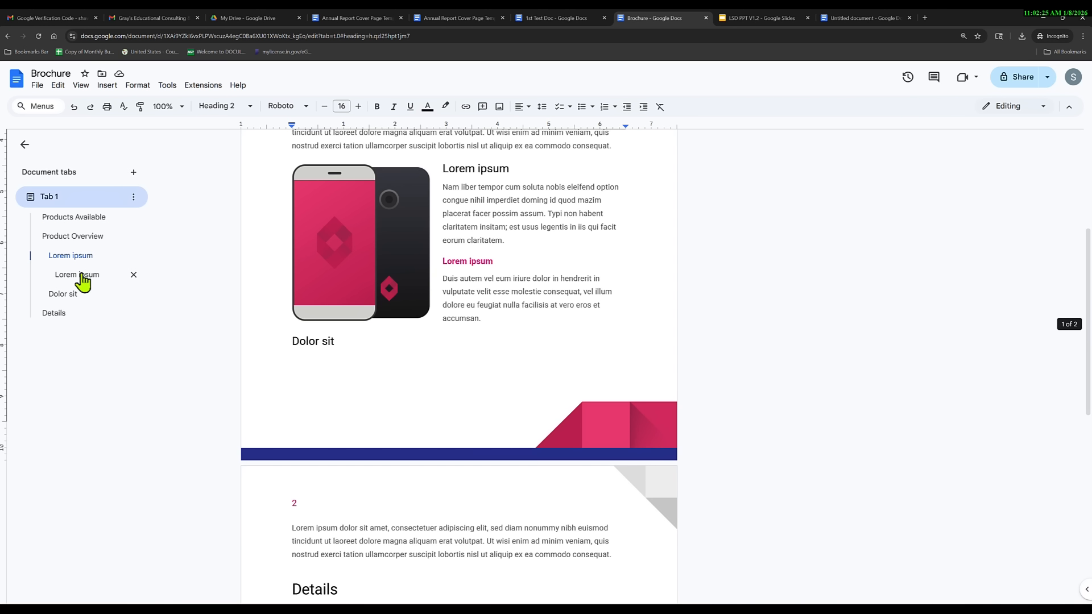
pyautogui.click(83, 278)
pyautogui.click(475, 212)
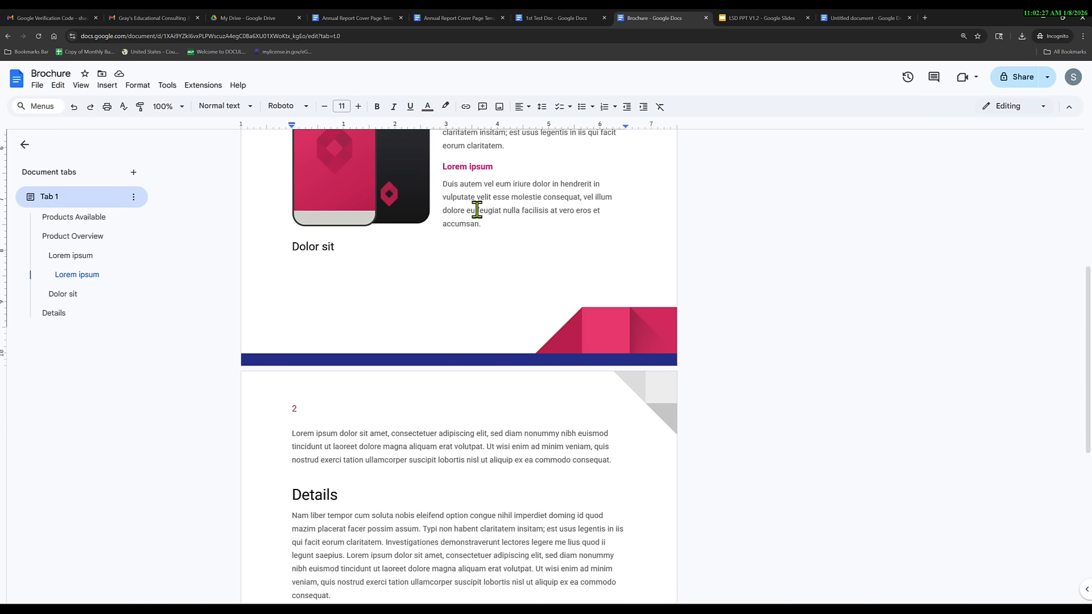
pyautogui.scroll(6, 463, 238)
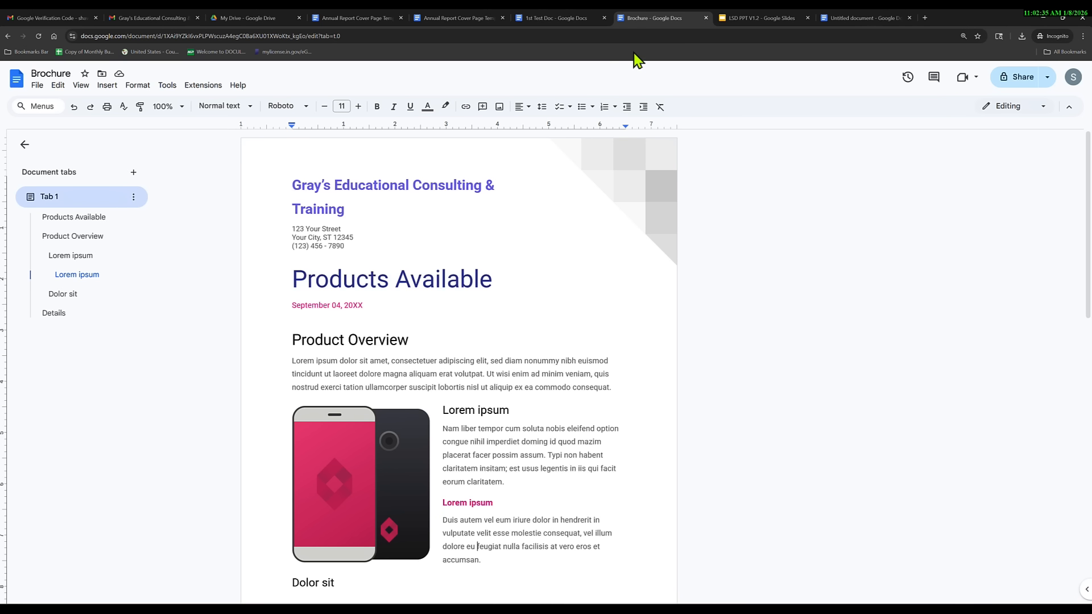
pyautogui.click(37, 89)
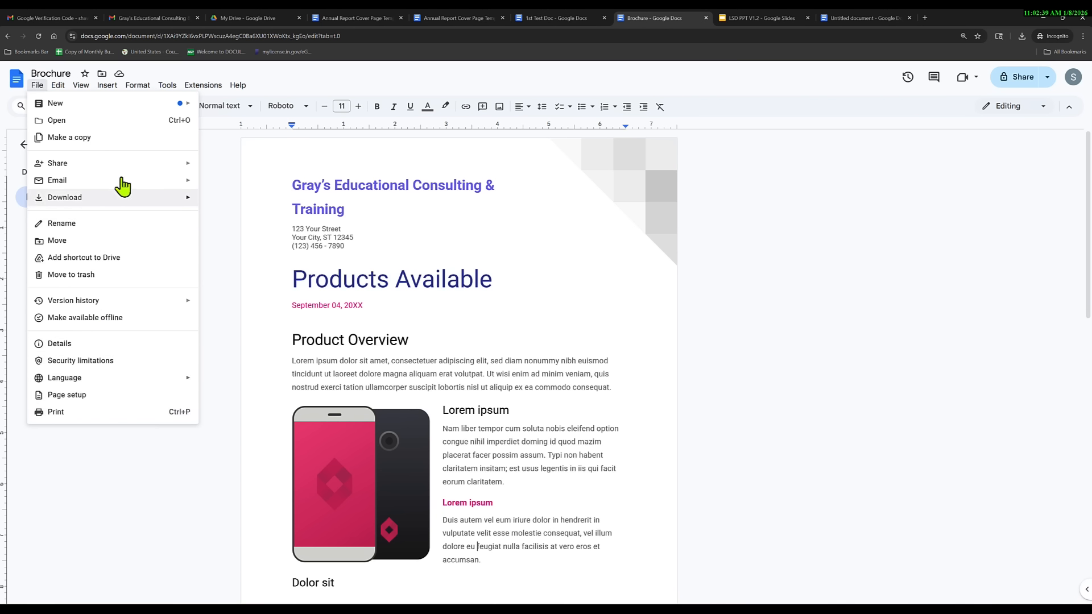
pyautogui.click(106, 323)
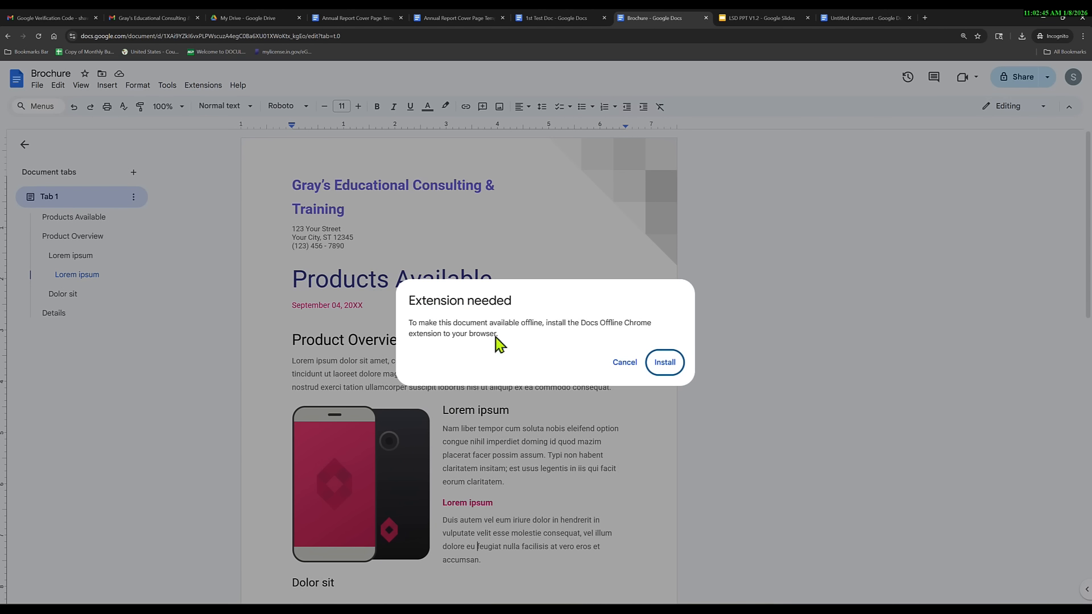
pyautogui.click(625, 365)
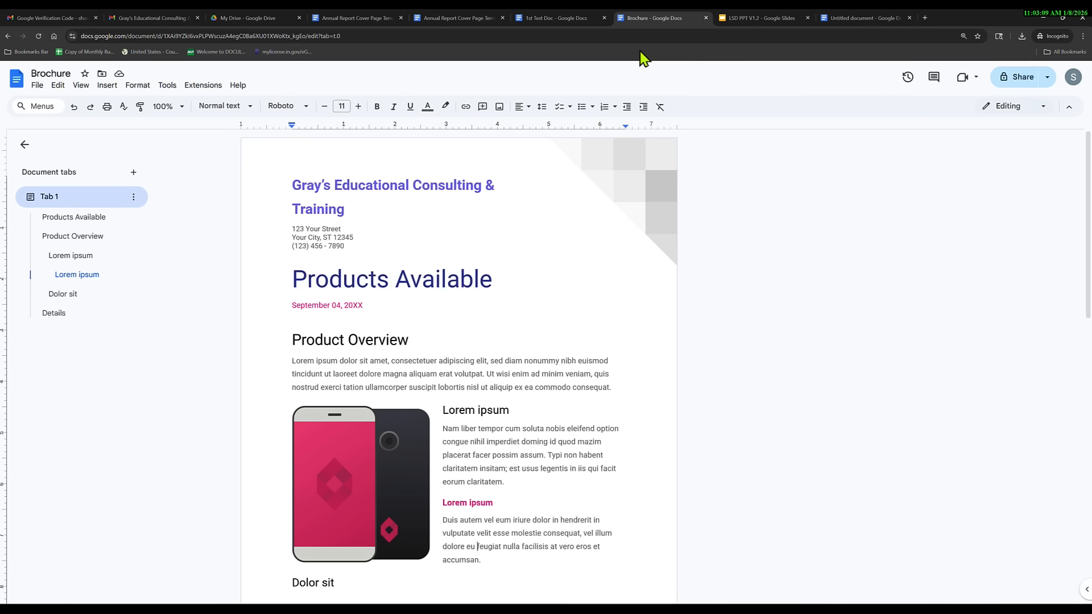
# Start a Newsletter document from the Geometric template in the template gallery and browse its sample content.
pyautogui.click(14, 34)
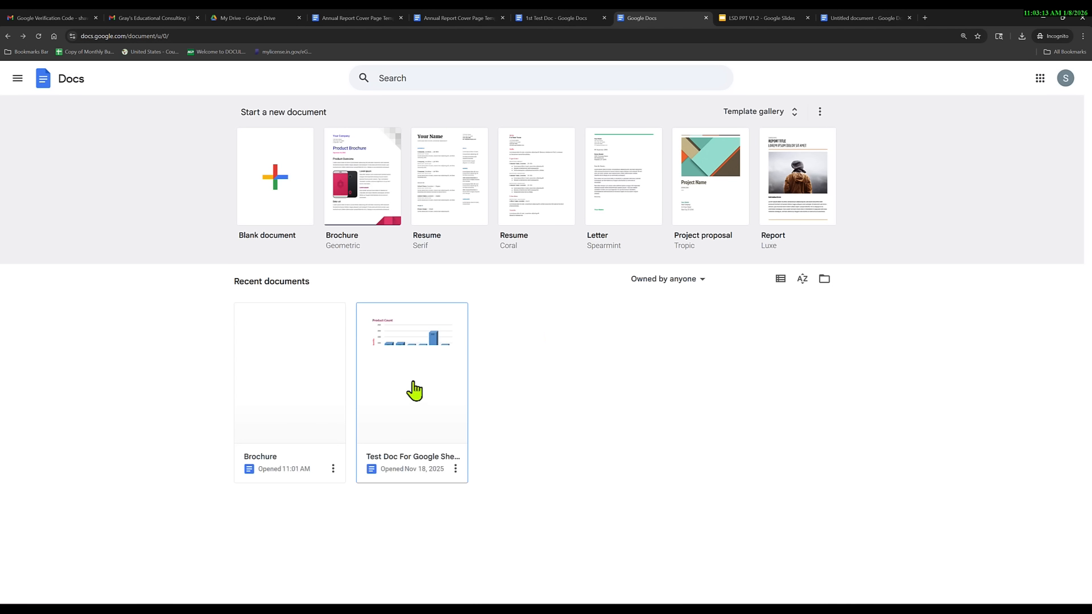
pyautogui.click(796, 116)
pyautogui.scroll(-8, 569, 418)
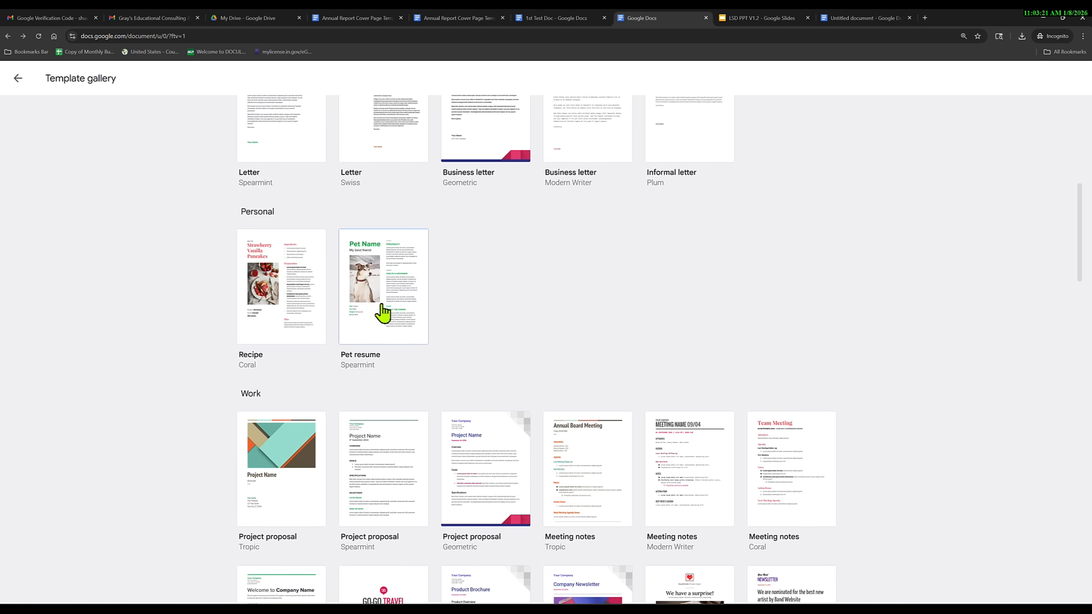
pyautogui.scroll(-3, 224, 395)
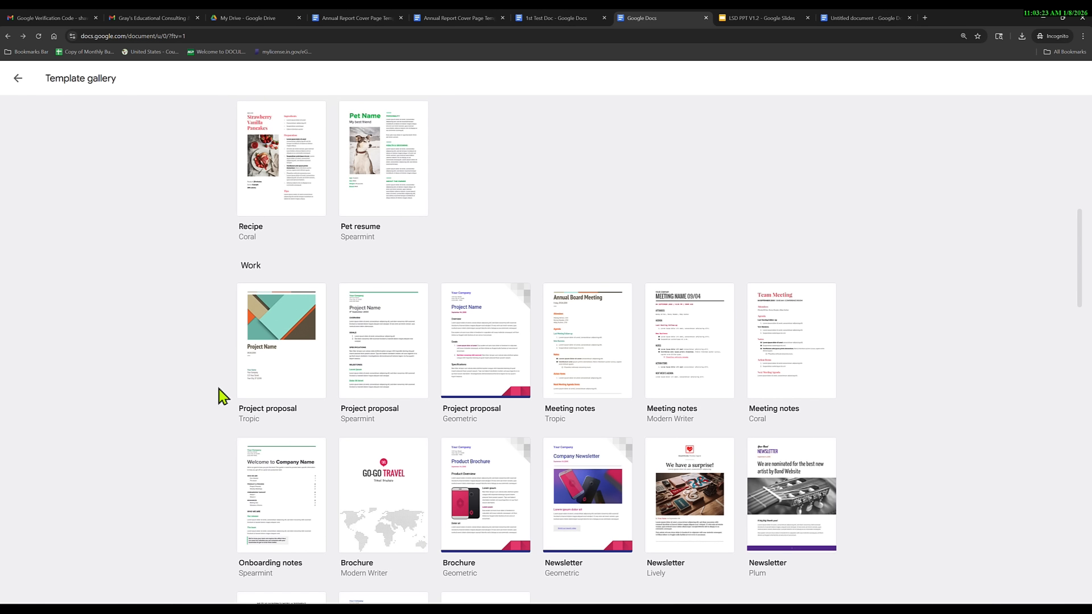
pyautogui.scroll(-4, 211, 399)
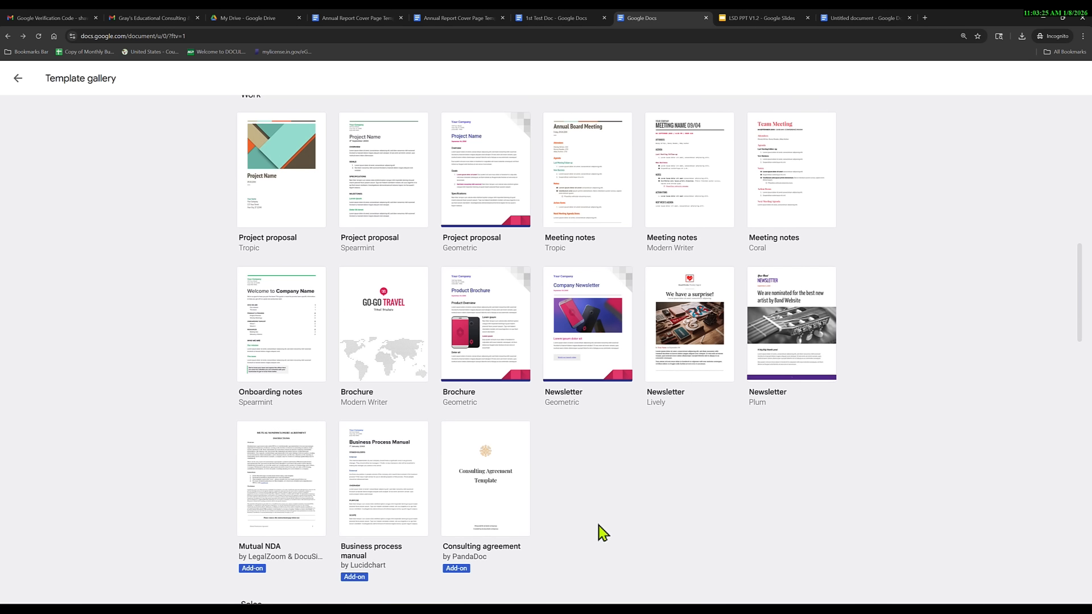
pyautogui.click(588, 335)
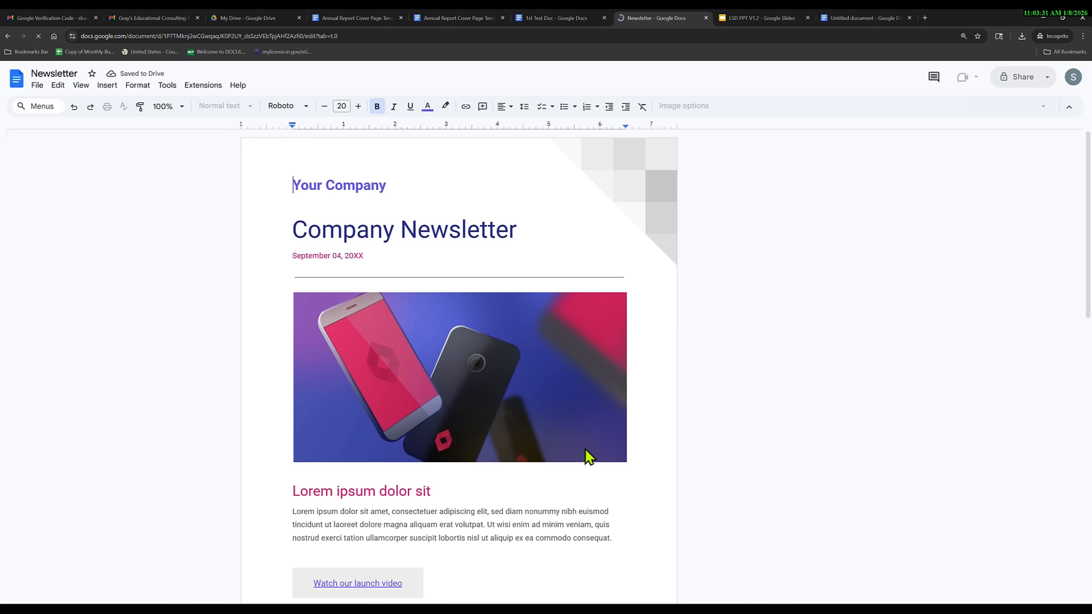
pyautogui.click(640, 187)
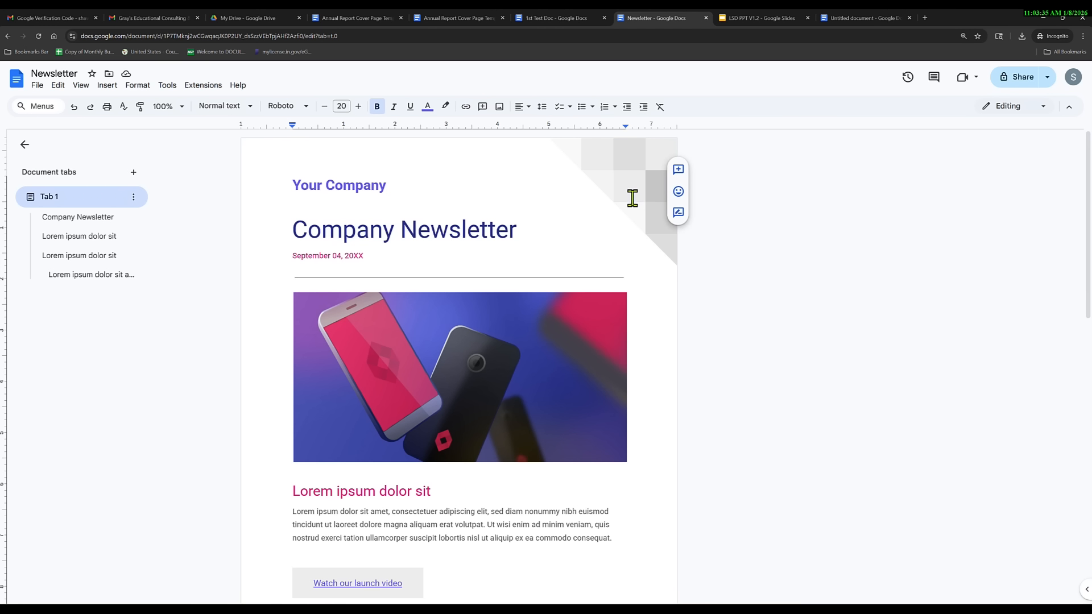
pyautogui.scroll(-6, 489, 419)
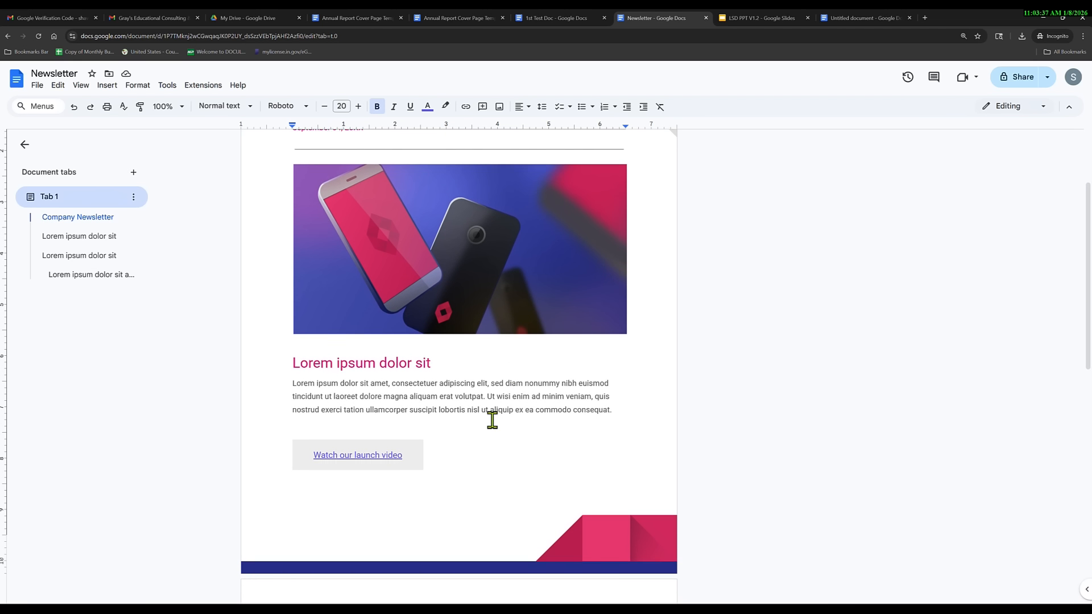
pyautogui.scroll(-6, 424, 508)
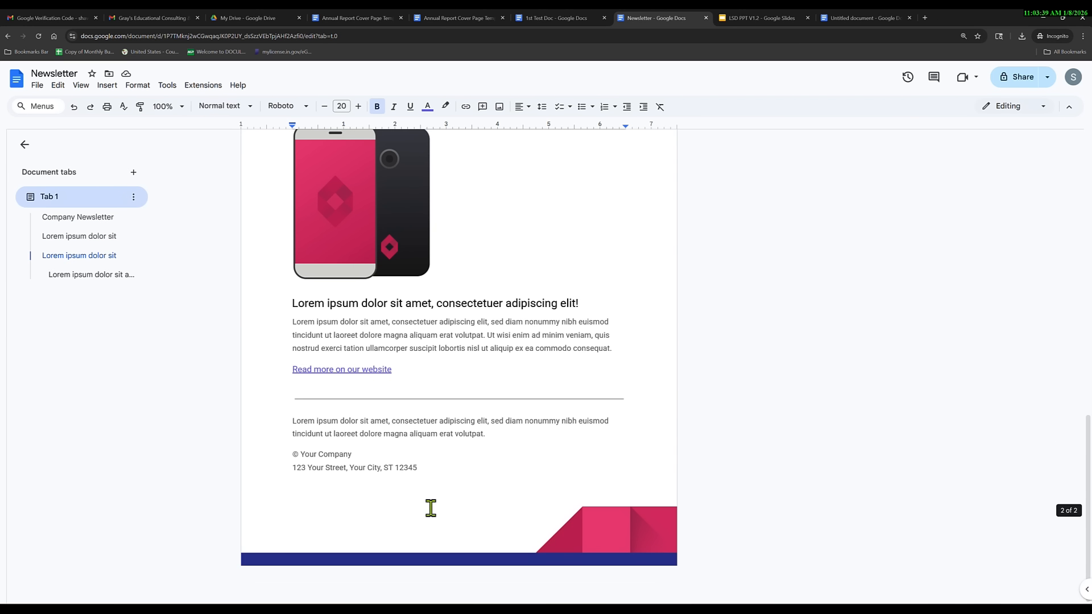
pyautogui.scroll(12, 428, 510)
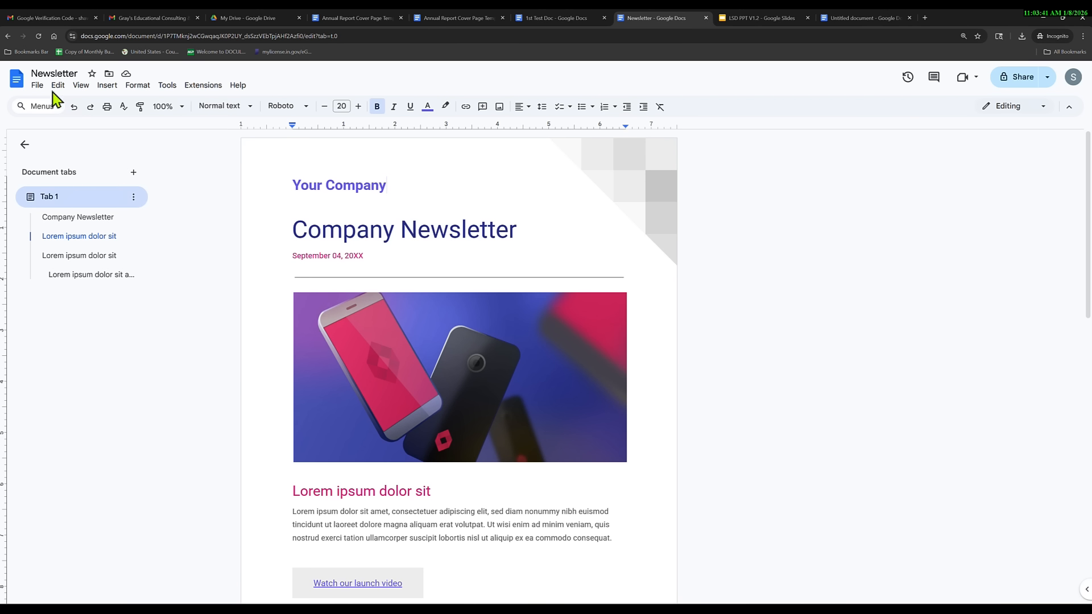
# Create a Lesson plan document from the Simple template in the gallery's Education section.
pyautogui.click(8, 36)
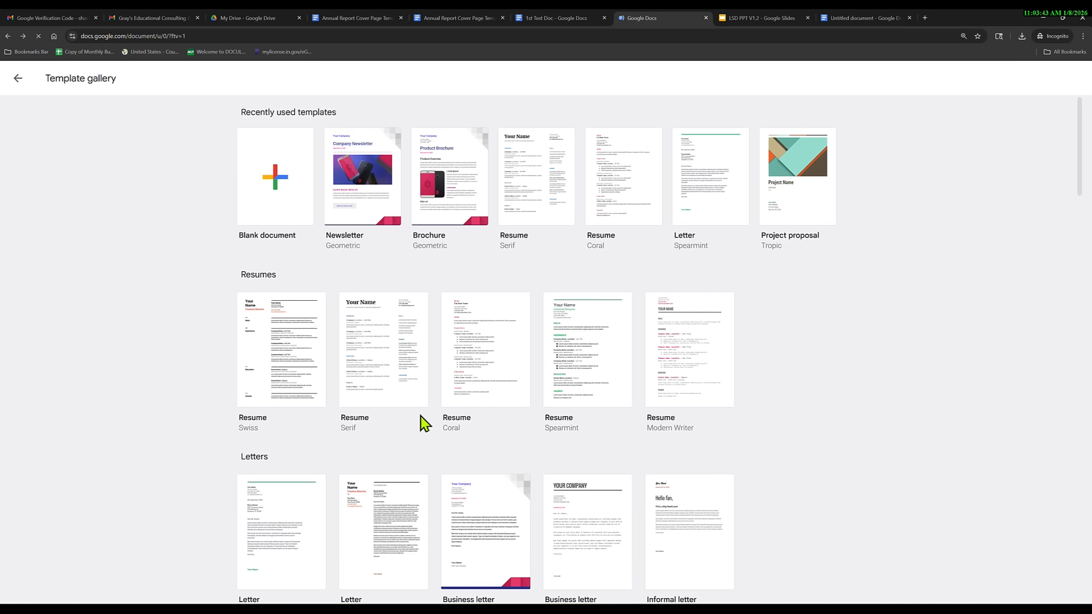
pyautogui.scroll(-8, 421, 421)
pyautogui.scroll(5, 431, 430)
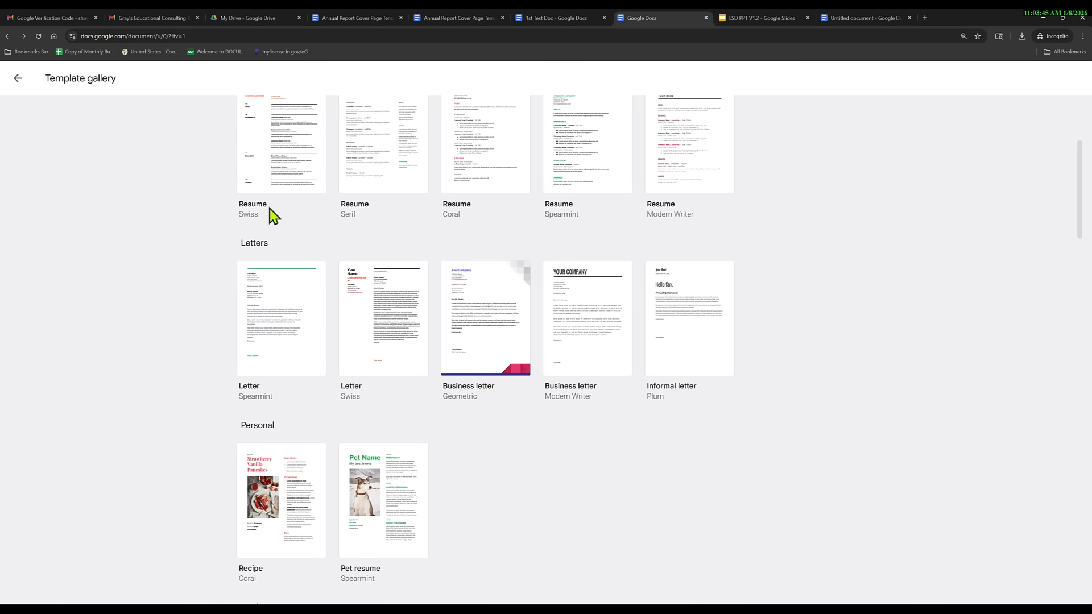
pyautogui.scroll(-9, 541, 393)
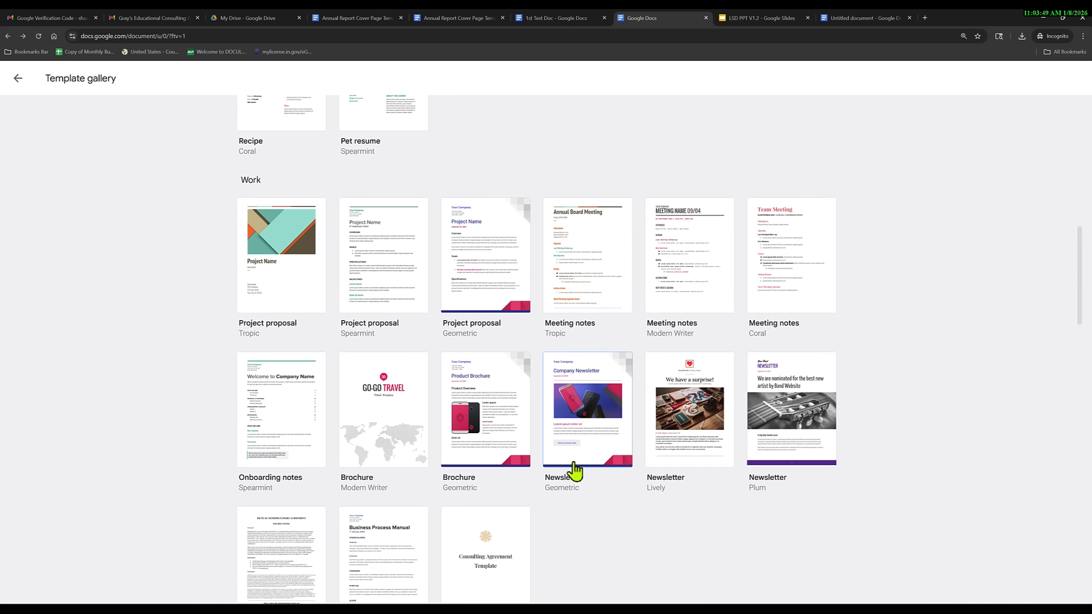
pyautogui.scroll(-2, 621, 501)
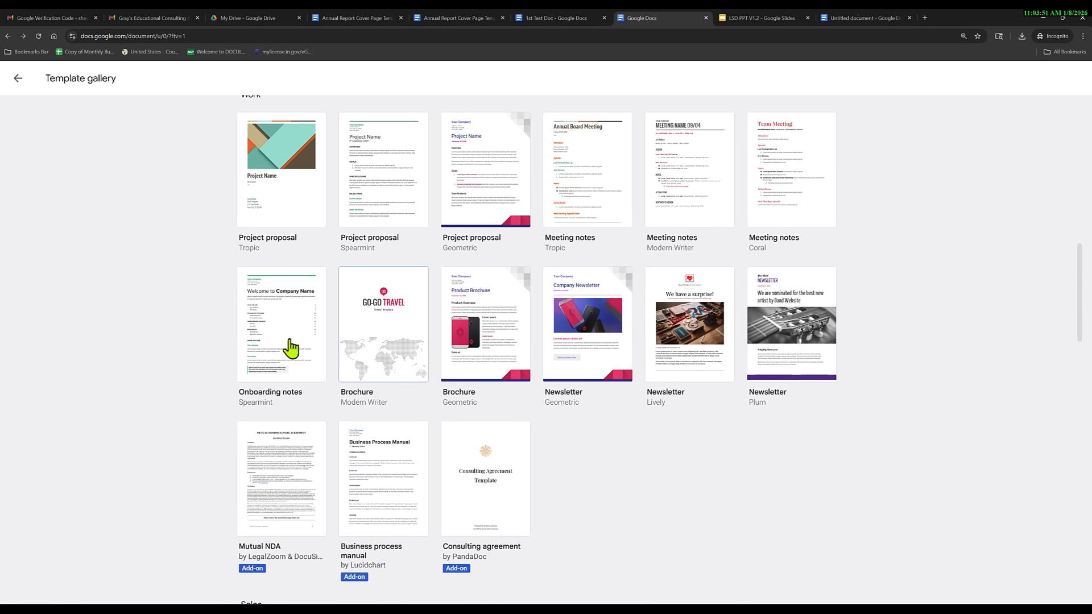
pyautogui.scroll(-3, 630, 483)
pyautogui.scroll(-3, 633, 484)
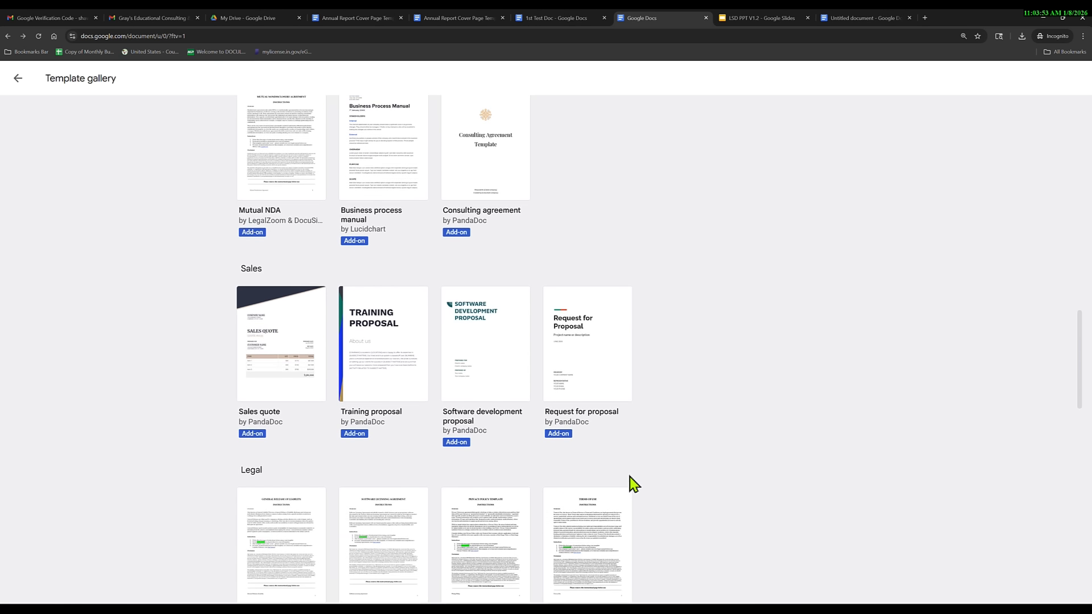
pyautogui.scroll(-1, 389, 432)
pyautogui.scroll(-11, 517, 470)
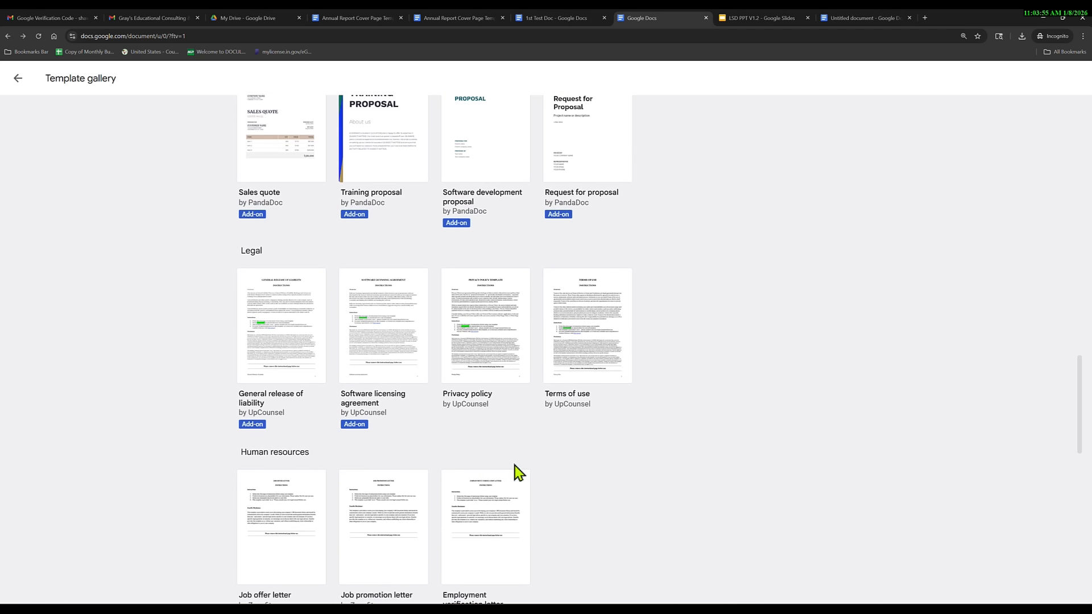
pyautogui.scroll(-2, 519, 466)
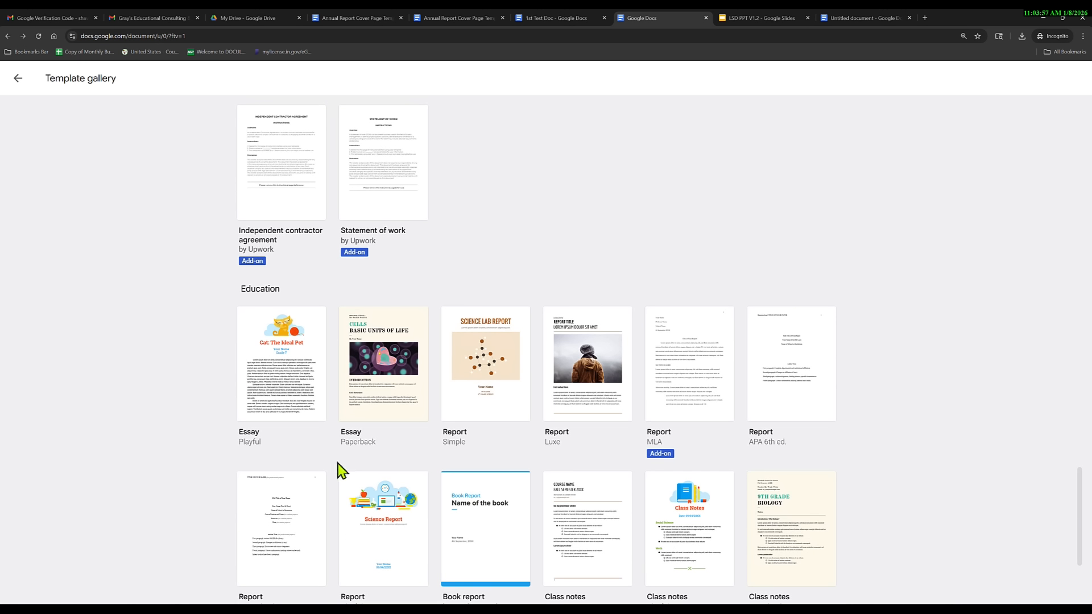
pyautogui.scroll(-1, 201, 467)
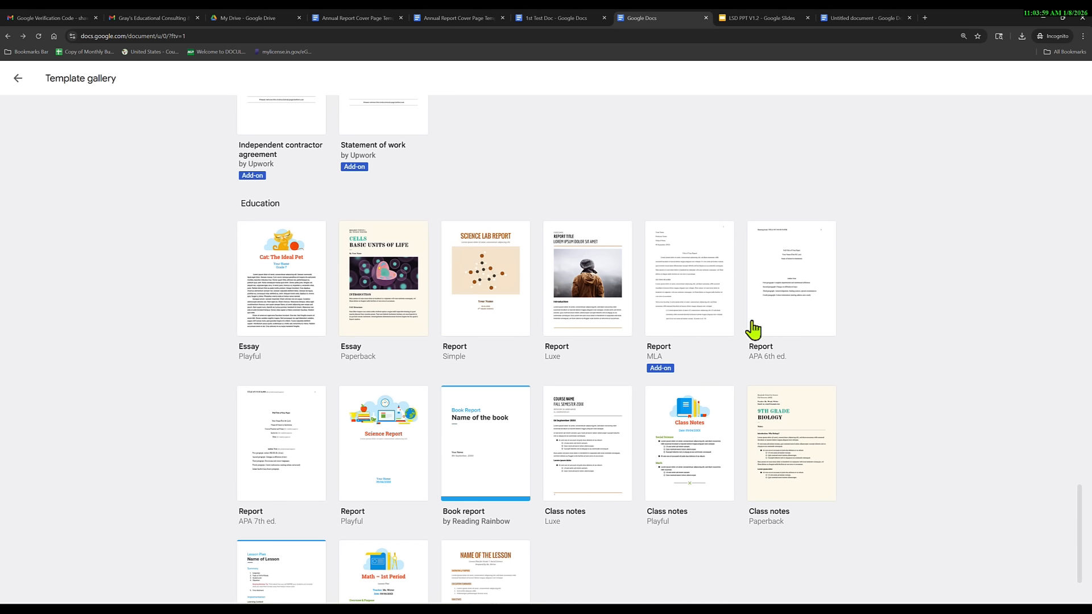
pyautogui.scroll(-2, 644, 505)
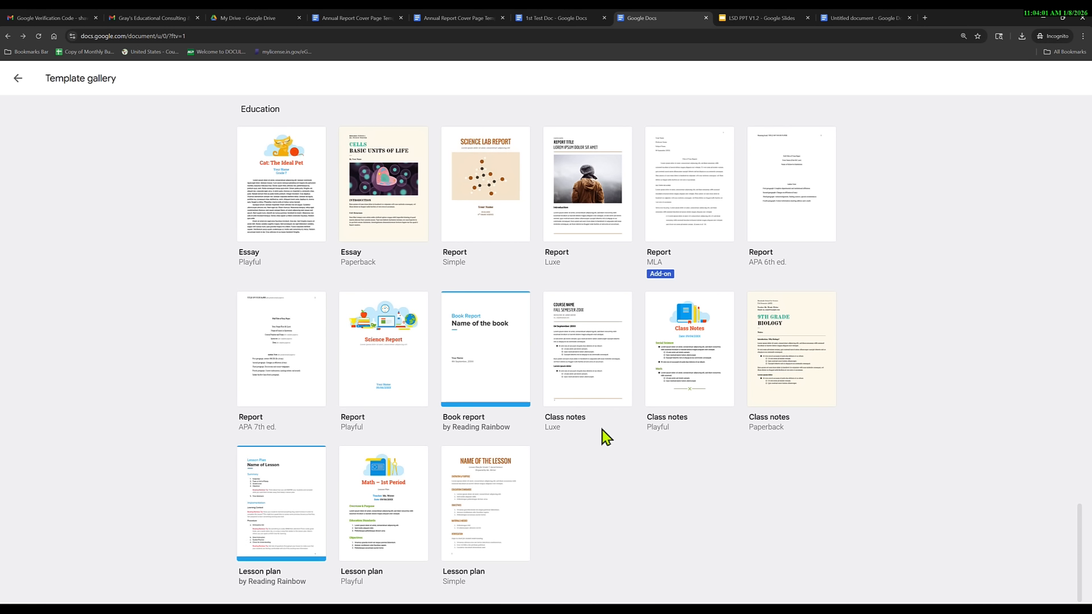
pyautogui.click(491, 505)
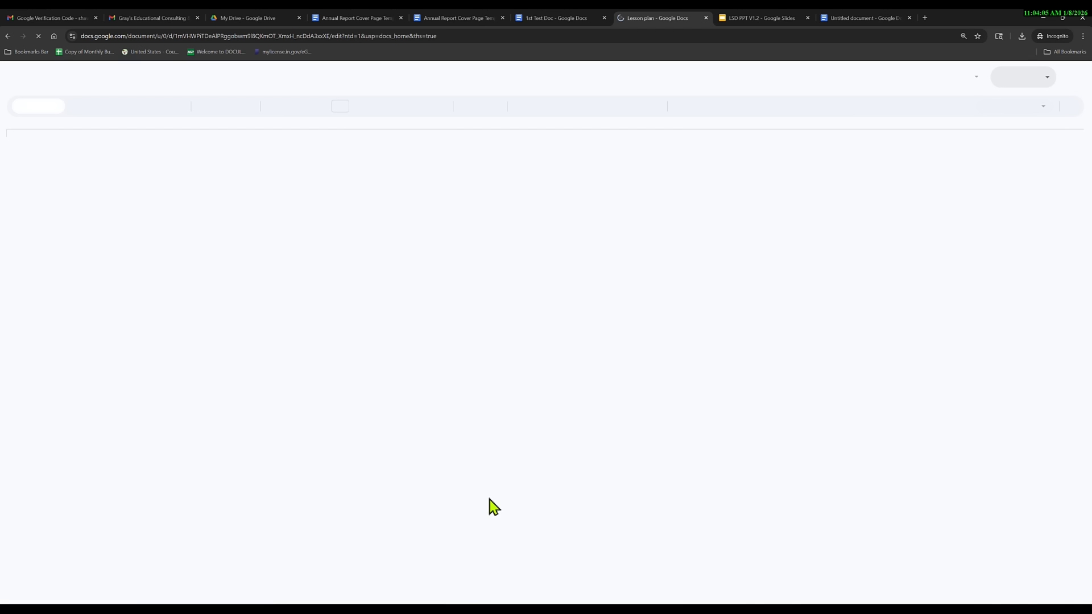
# Return to the template gallery and scroll down to the Education templates.
pyautogui.click(8, 36)
pyautogui.scroll(-20, 446, 503)
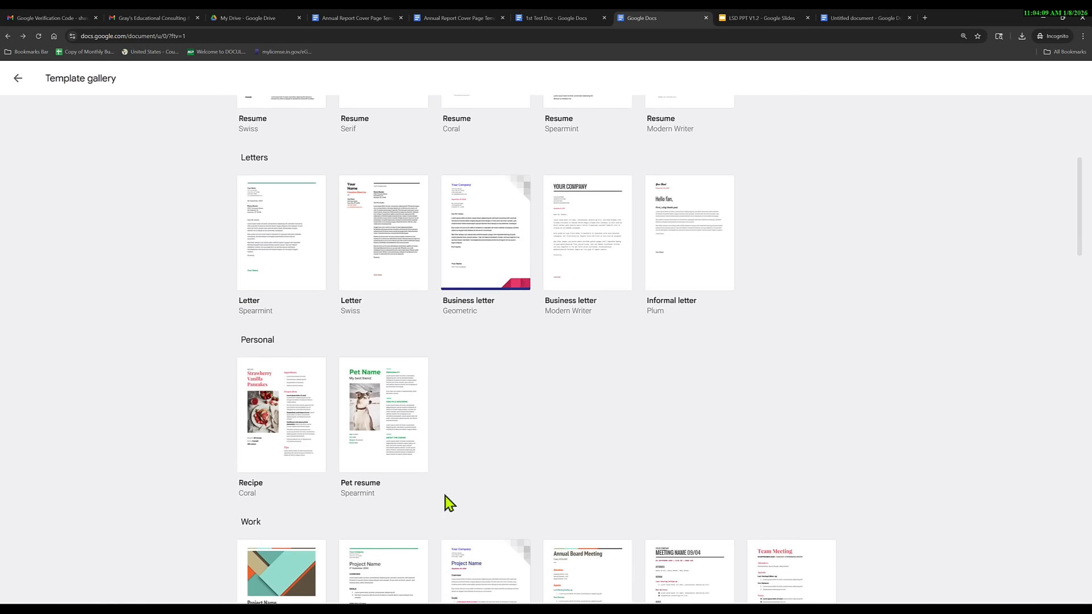
pyautogui.scroll(-3, 461, 504)
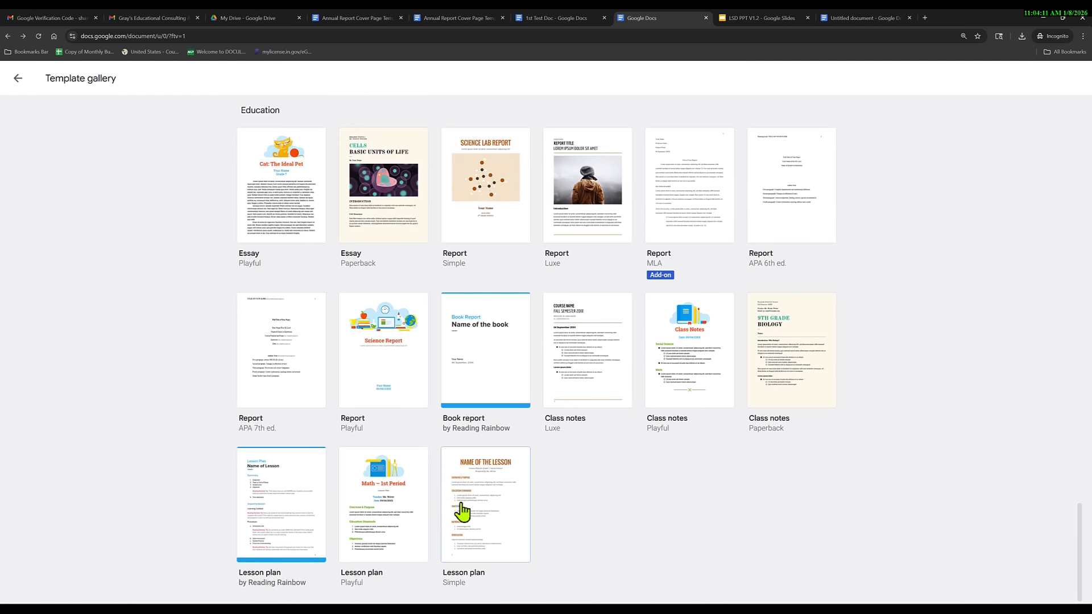
# Create a Math – 1st Period lesson plan from the Playful template, review it, then return to the gallery.
pyautogui.click(374, 497)
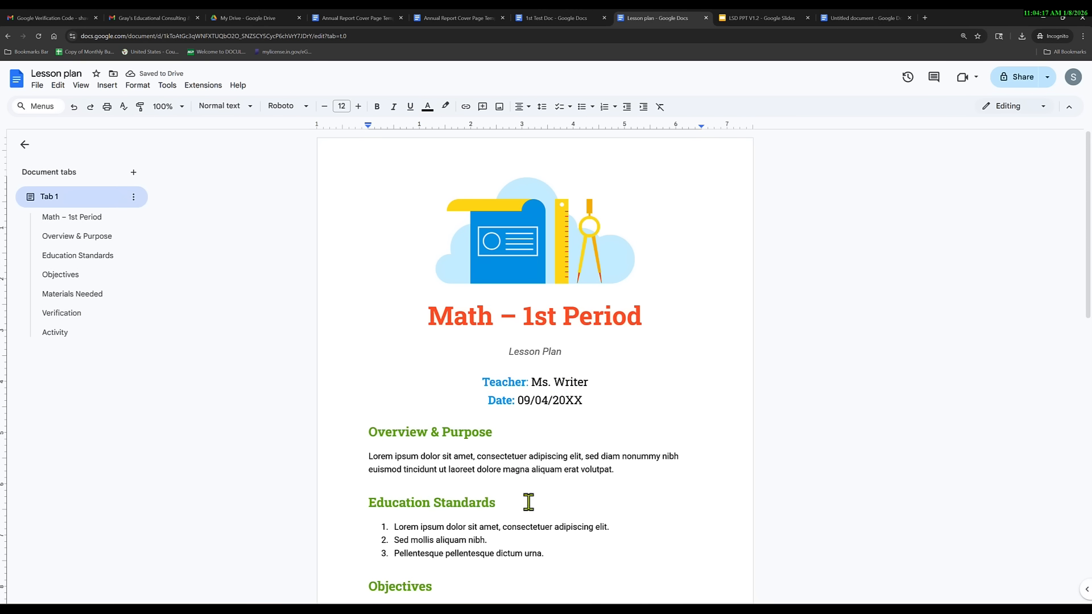
pyautogui.scroll(-5, 535, 512)
pyautogui.scroll(-7, 545, 529)
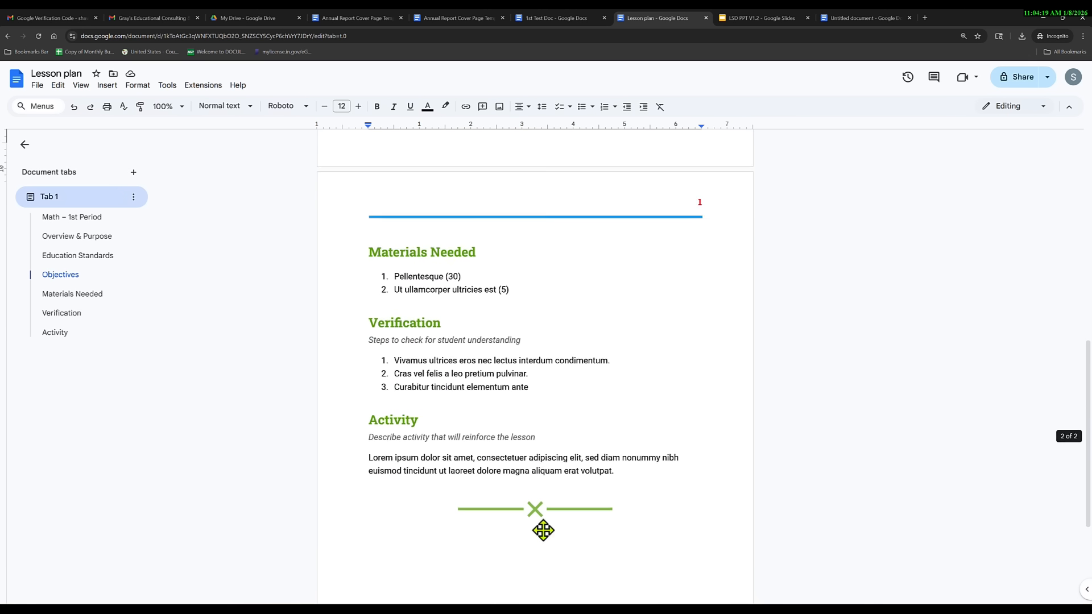
pyautogui.scroll(5, 543, 529)
pyautogui.scroll(7, 581, 499)
pyautogui.scroll(-2, 588, 502)
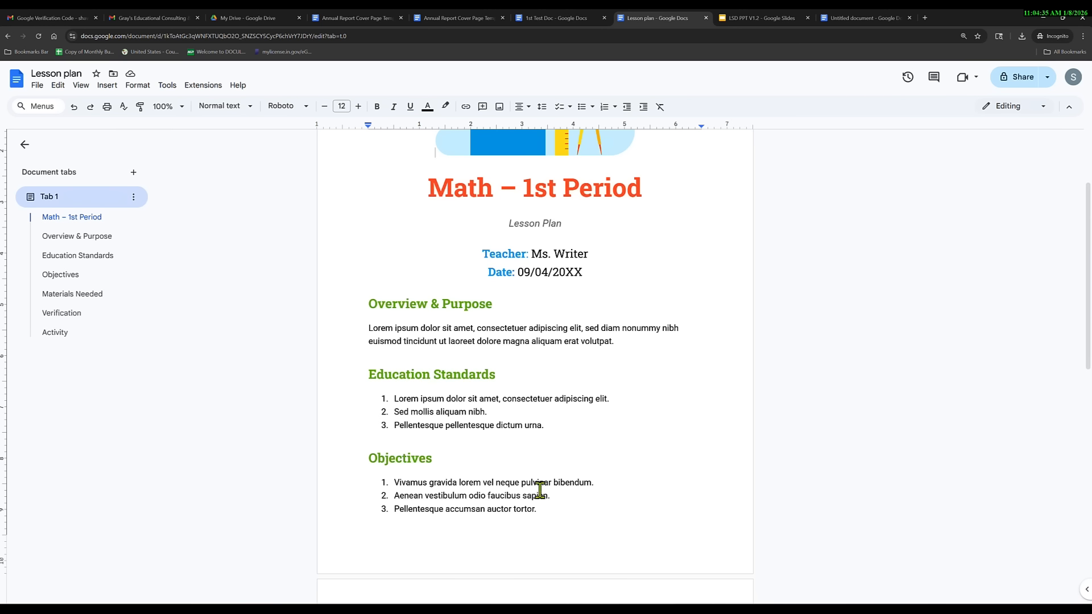
pyautogui.click(7, 36)
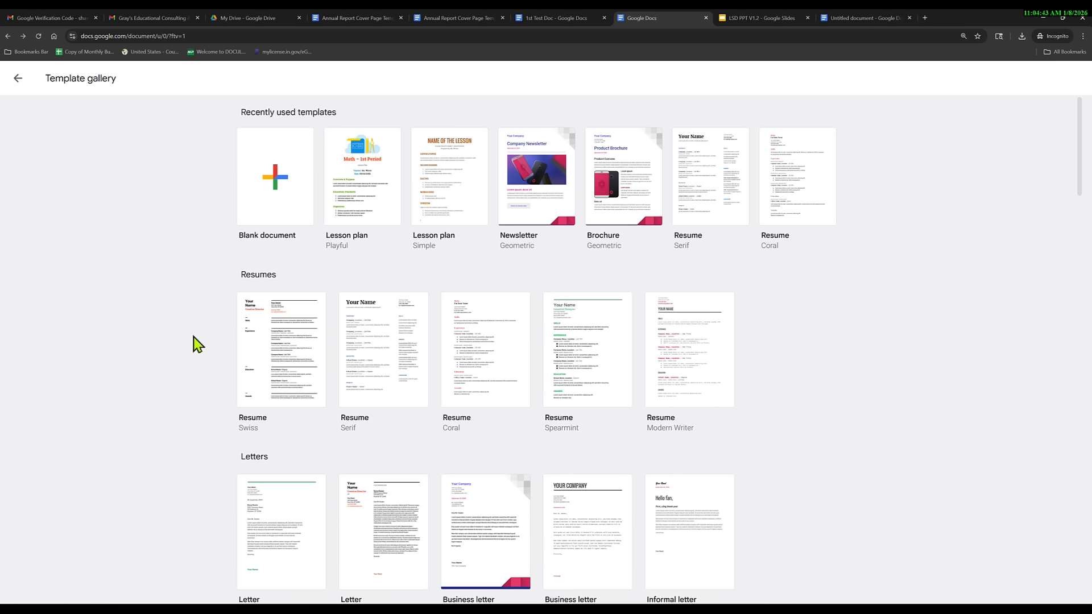
# Switch back to the blank 1st Test Doc, try the Menus search box, and show the Help menu.
pyautogui.click(18, 78)
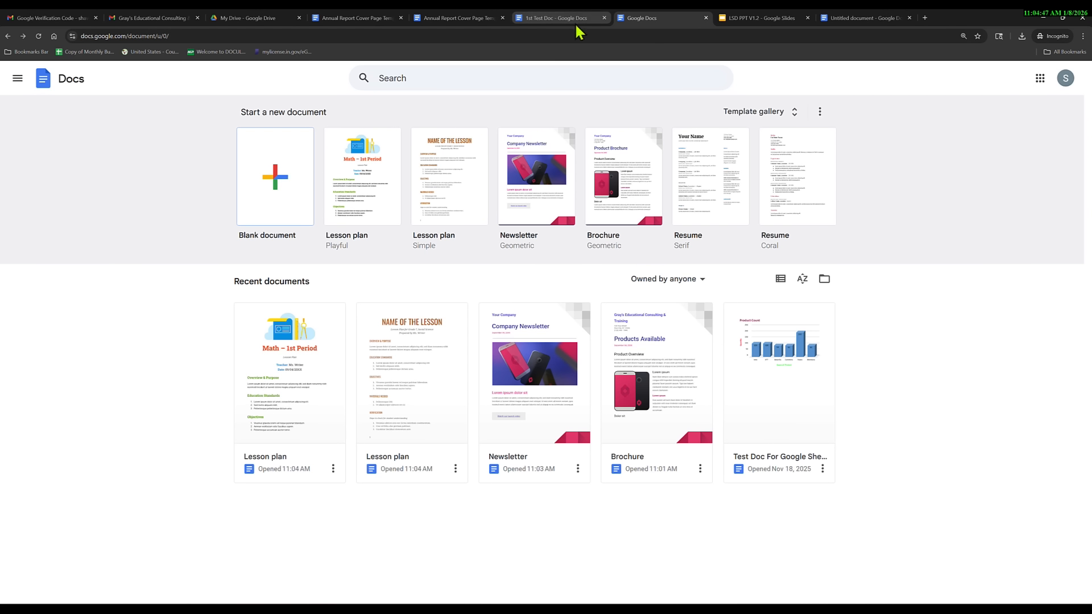
pyautogui.click(558, 22)
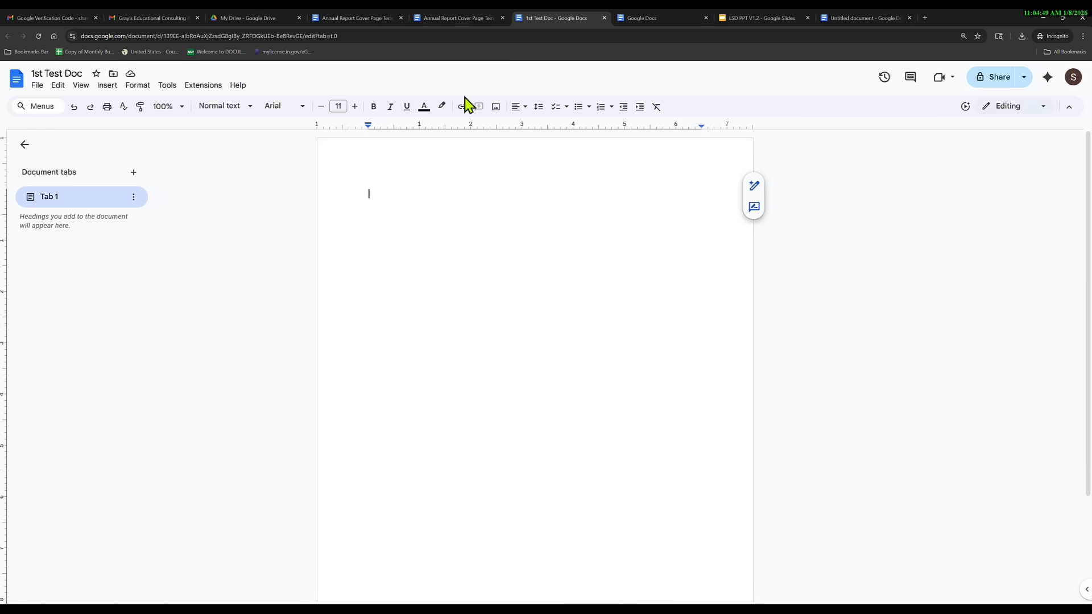
pyautogui.click(238, 85)
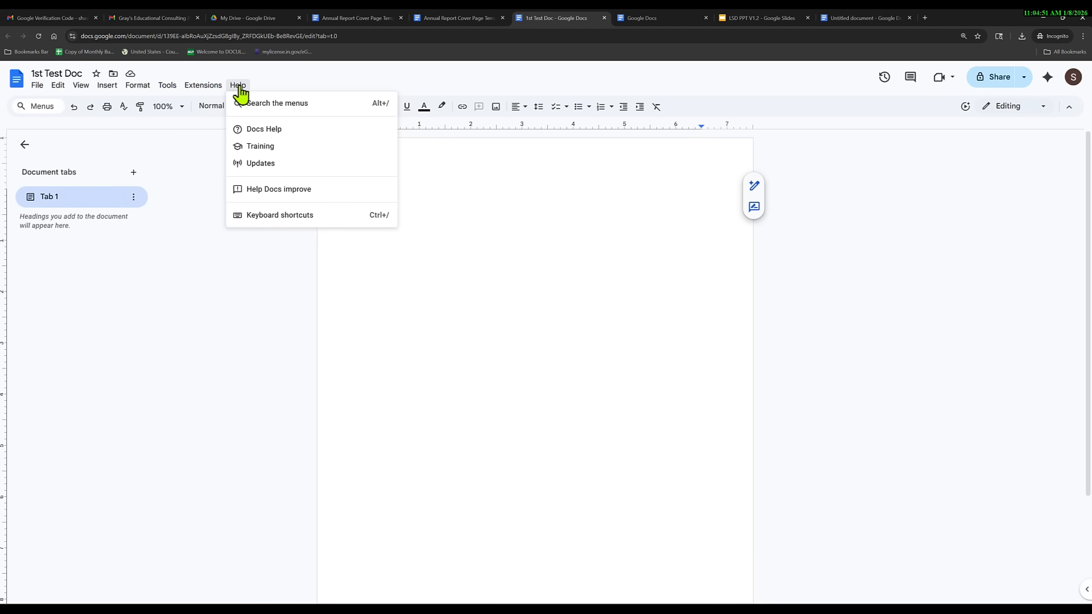
pyautogui.click(277, 109)
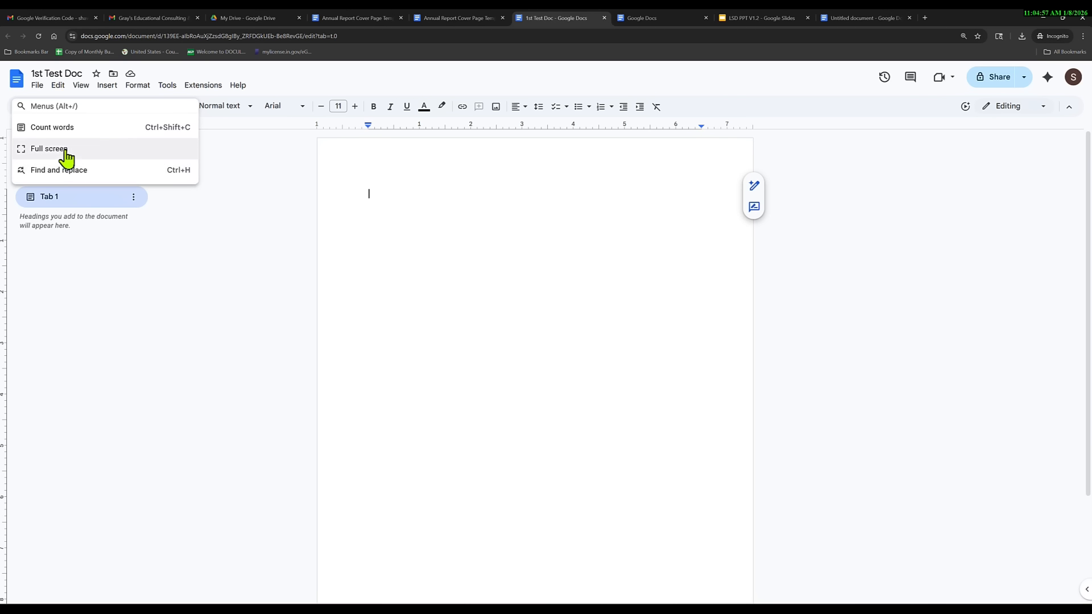
pyautogui.click(238, 87)
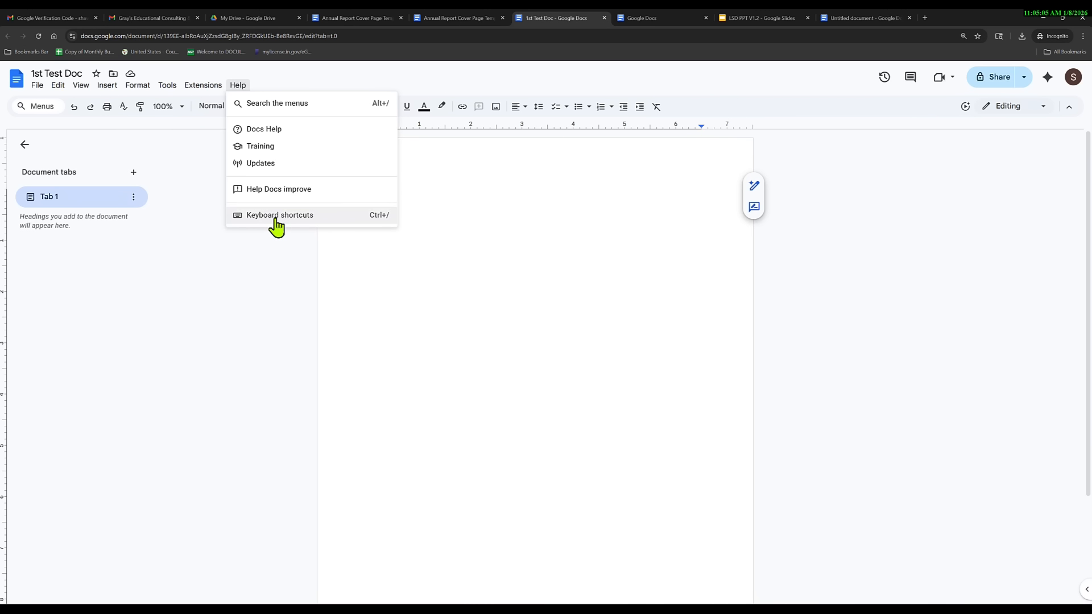
pyautogui.click(273, 132)
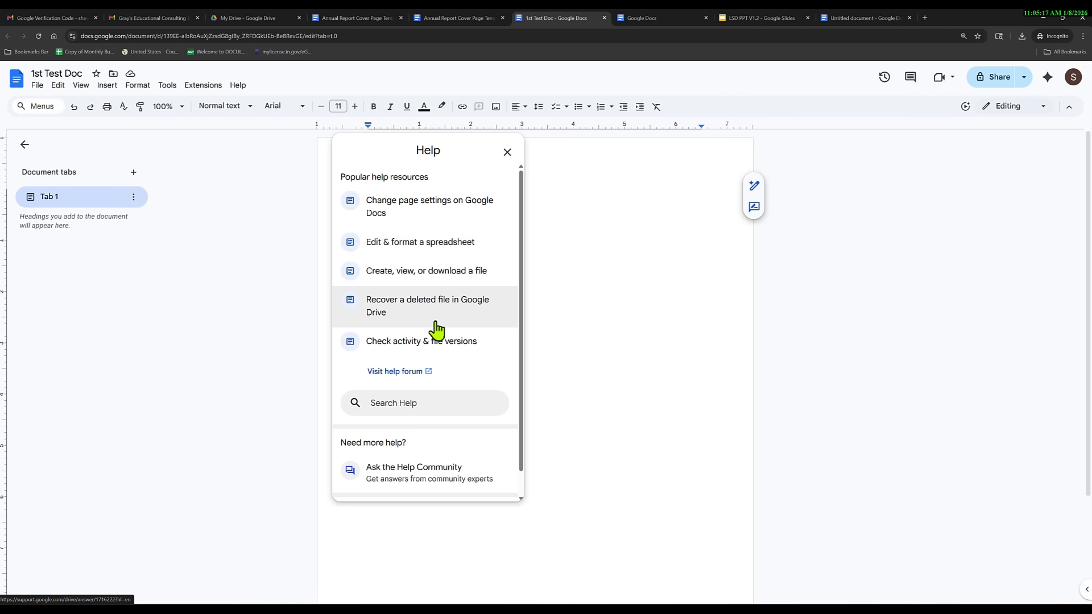
pyautogui.scroll(-2, 443, 333)
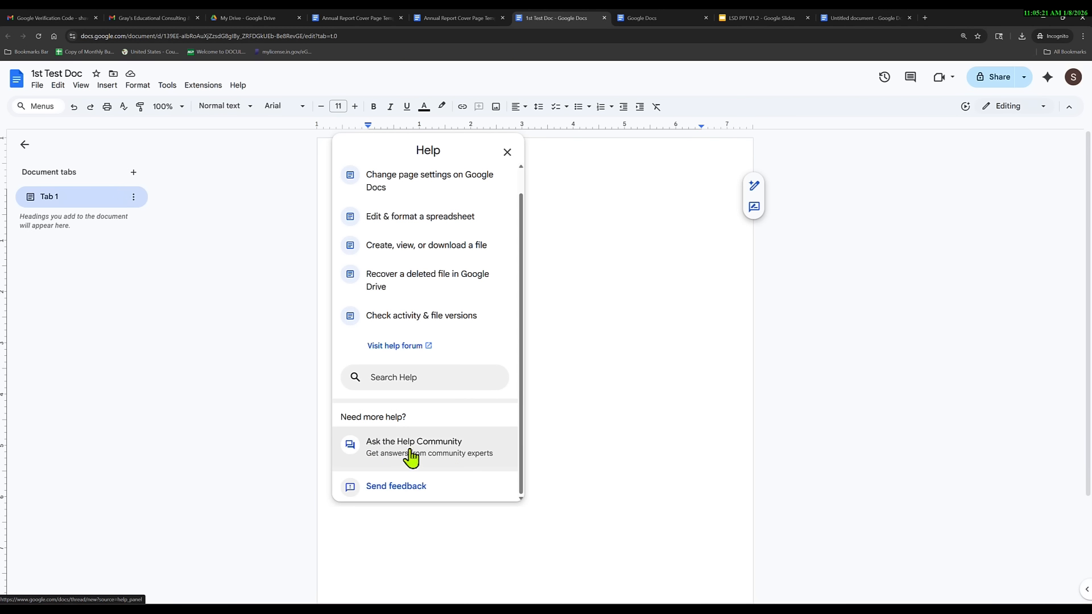
pyautogui.click(413, 378)
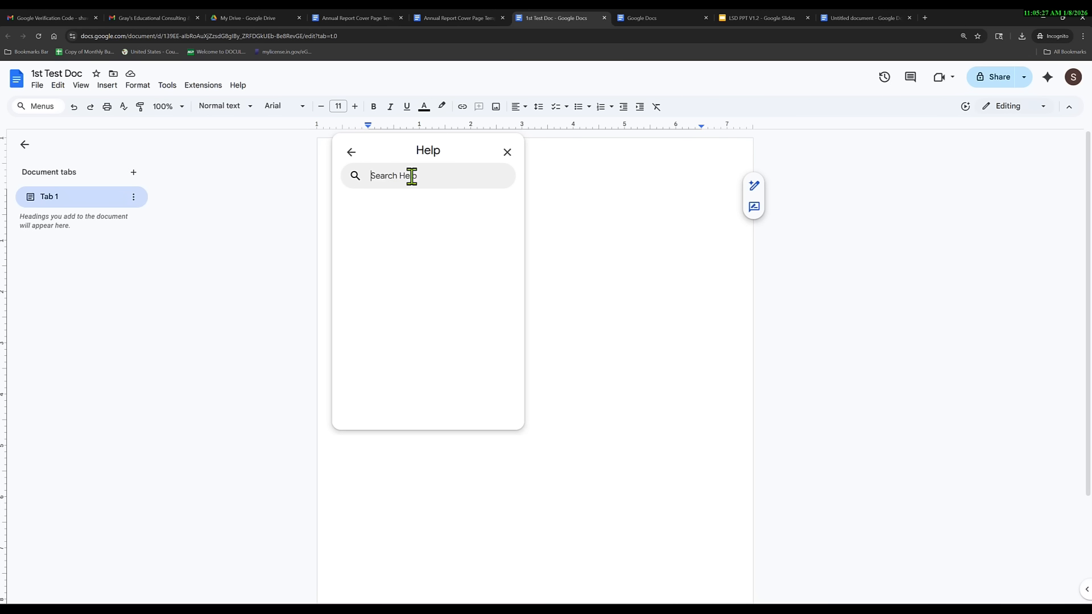
pyautogui.write('How Can I Find a template')
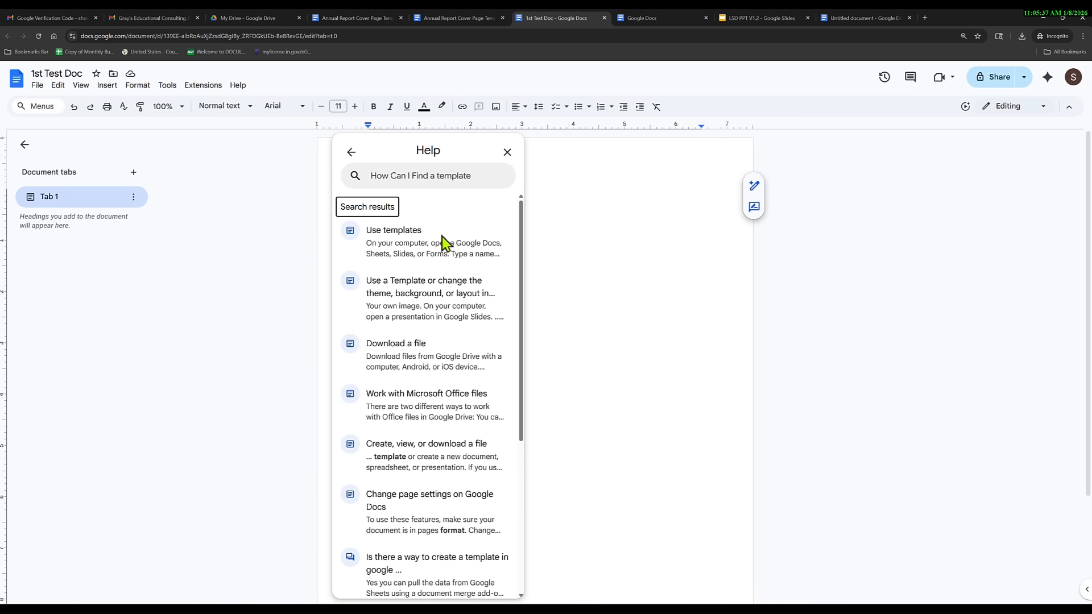
pyautogui.scroll(-2, 429, 398)
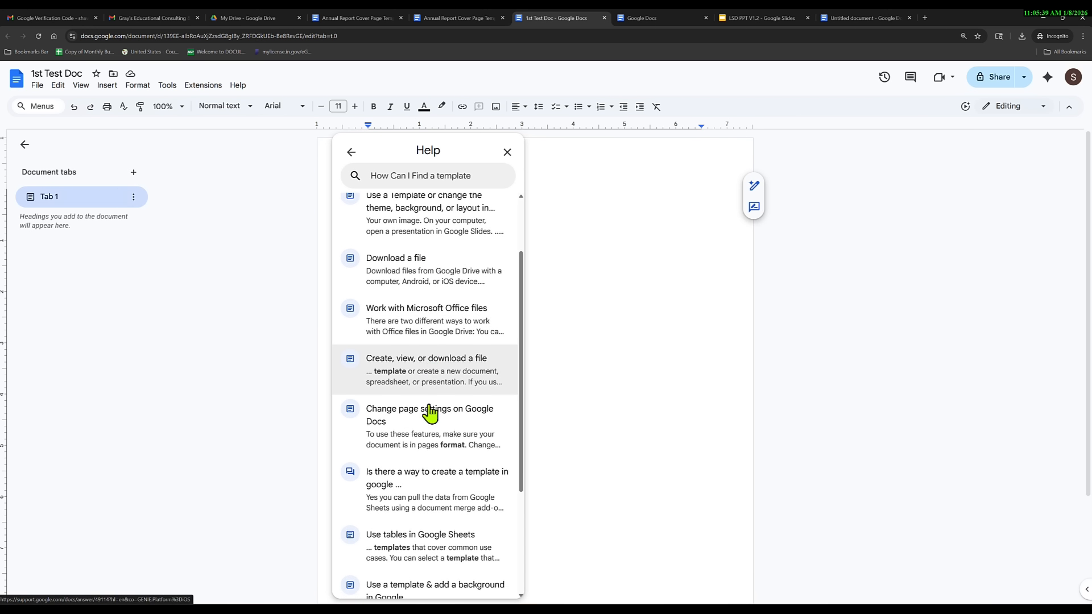
pyautogui.scroll(-1, 429, 413)
pyautogui.scroll(2, 421, 399)
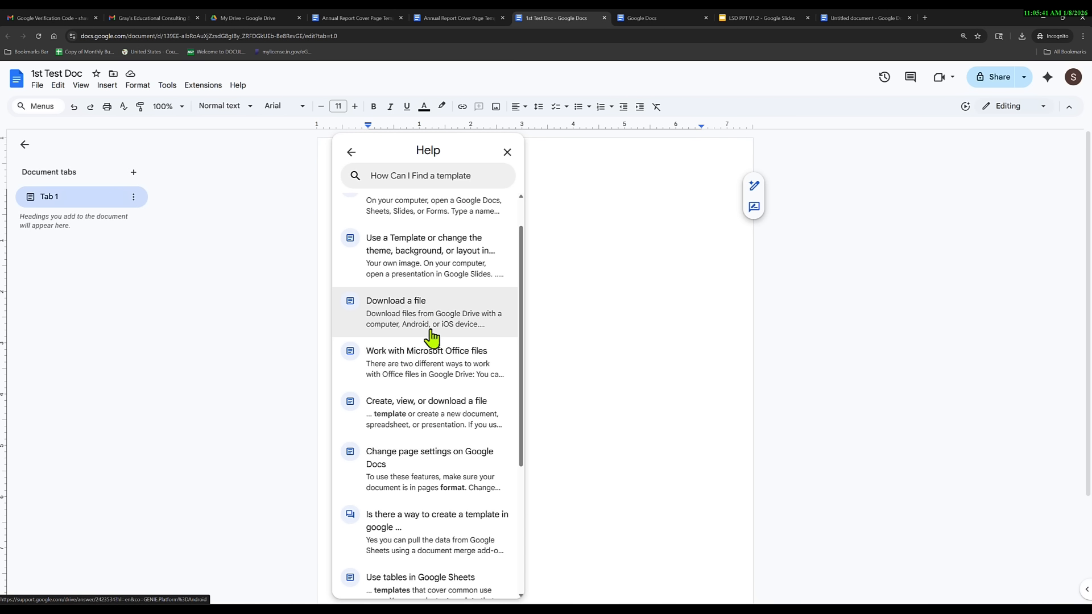
pyautogui.scroll(-4, 432, 338)
pyautogui.scroll(5, 429, 371)
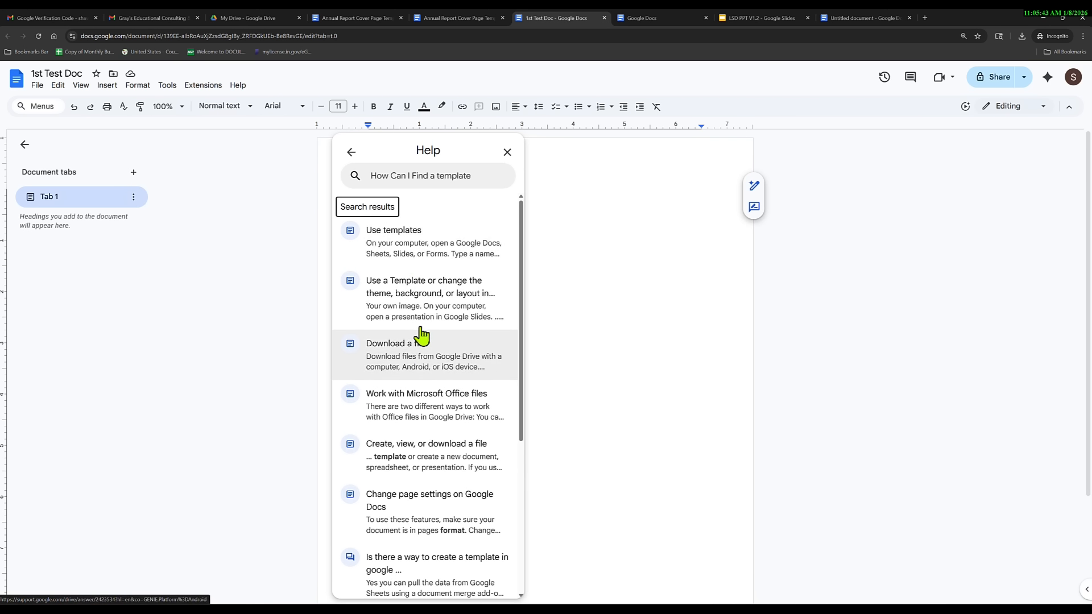
pyautogui.click(405, 250)
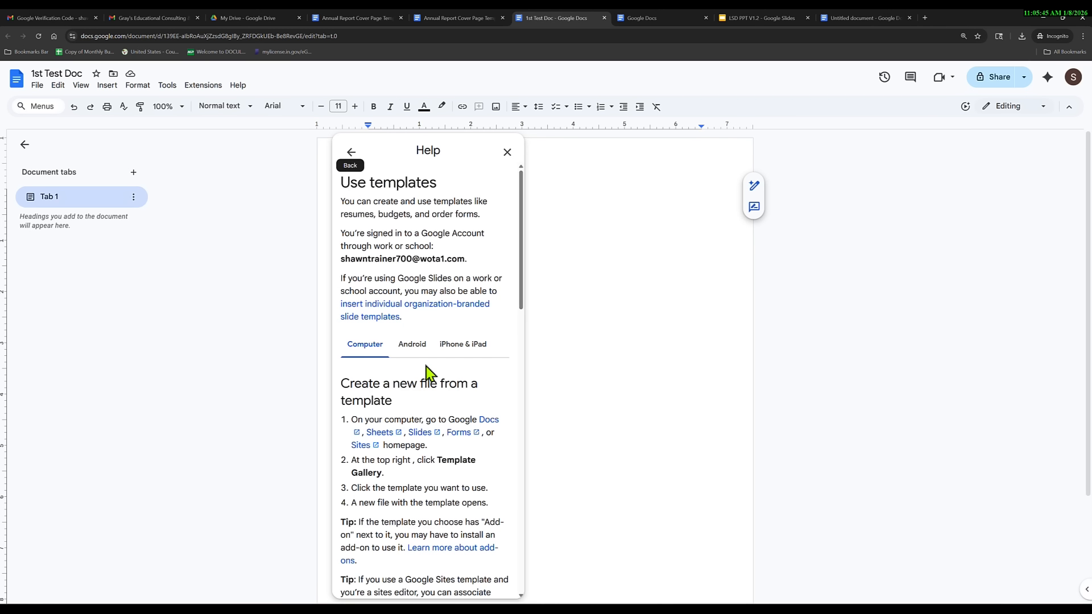
pyautogui.scroll(-2, 432, 410)
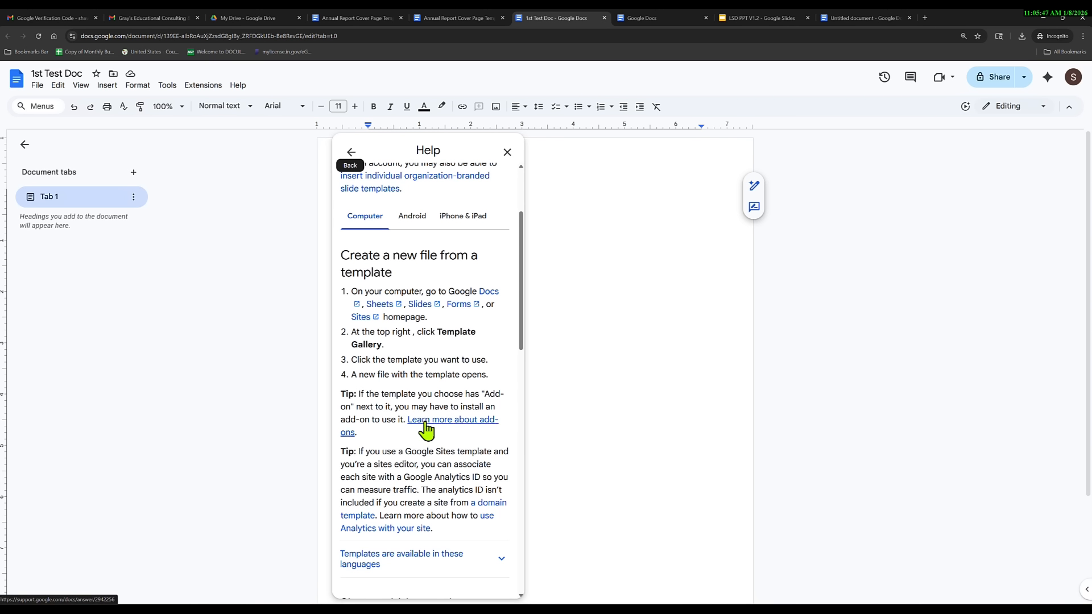
pyautogui.scroll(-6, 428, 432)
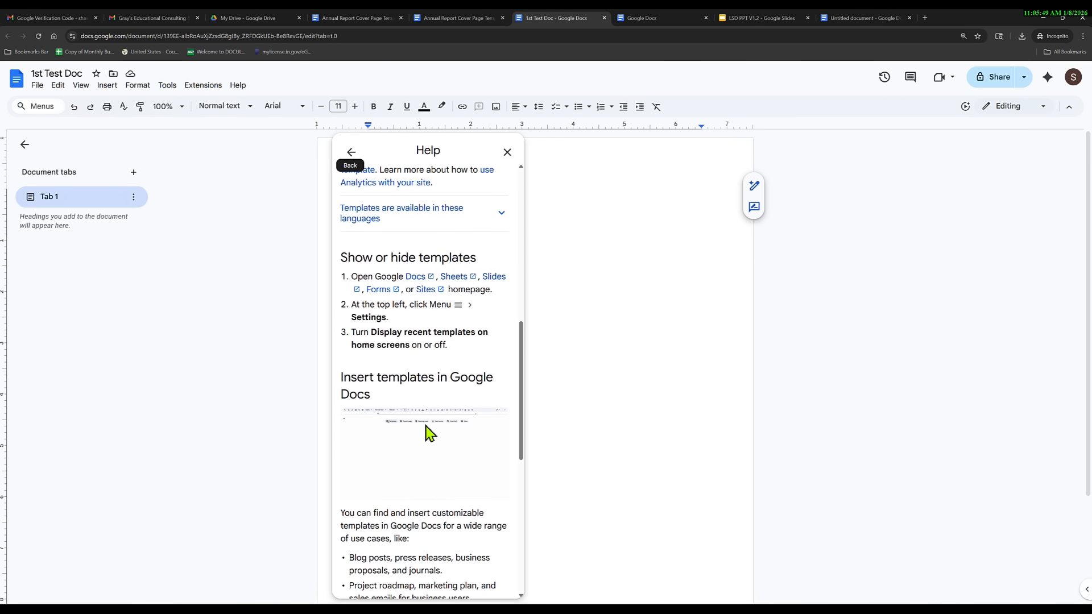
pyautogui.scroll(8, 429, 434)
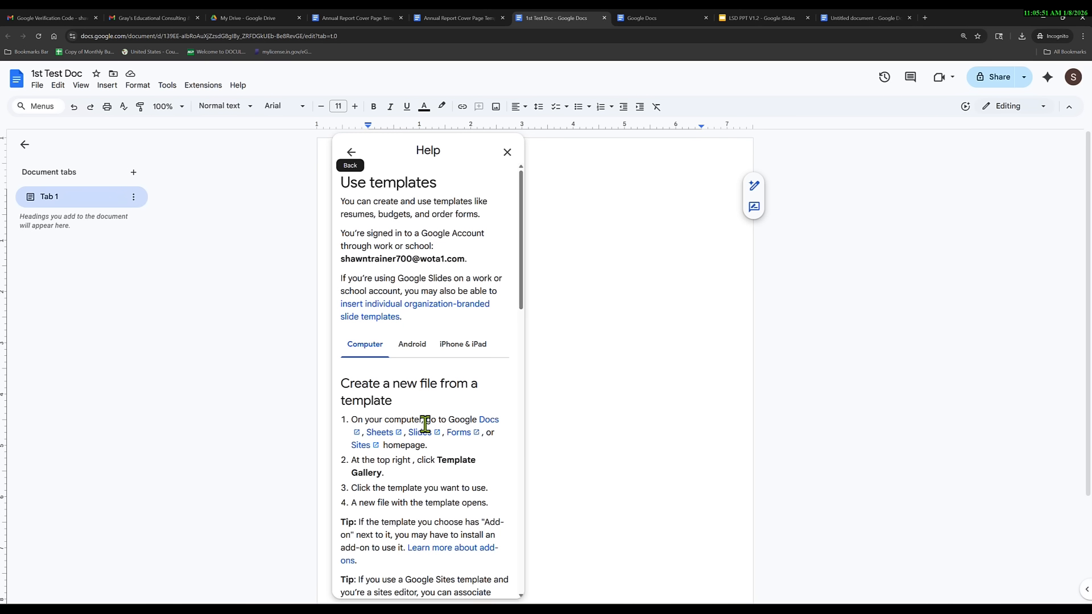
pyautogui.scroll(-8, 406, 378)
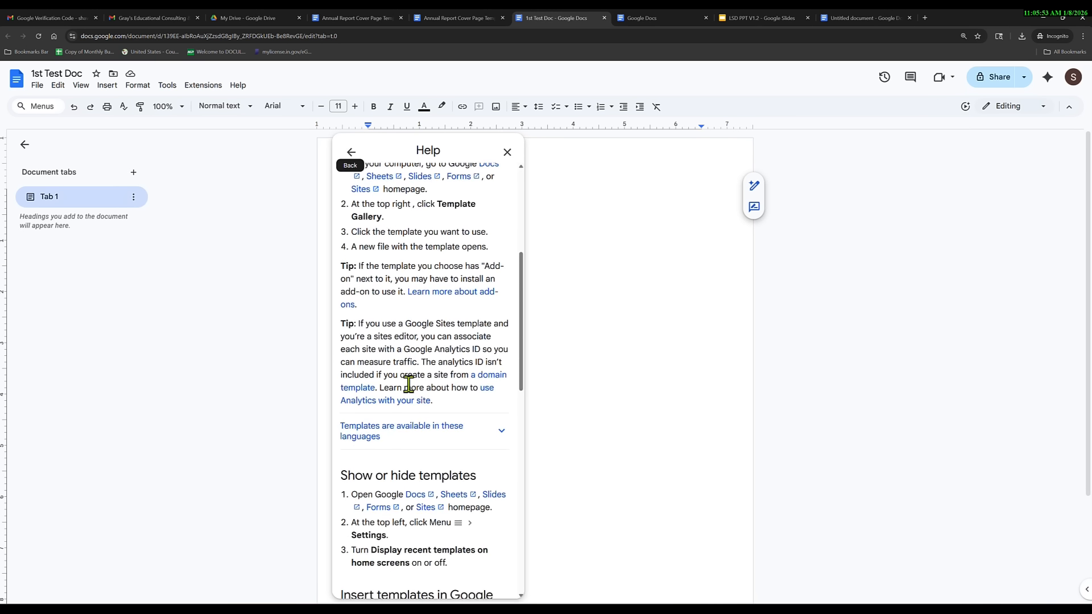
pyautogui.scroll(2, 418, 401)
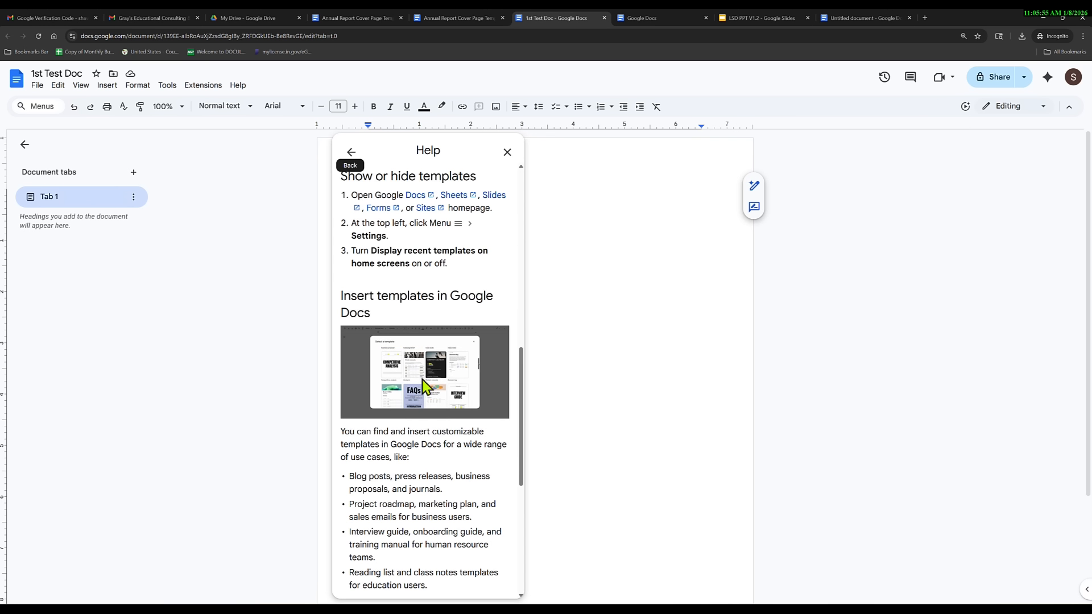
pyautogui.scroll(-6, 418, 401)
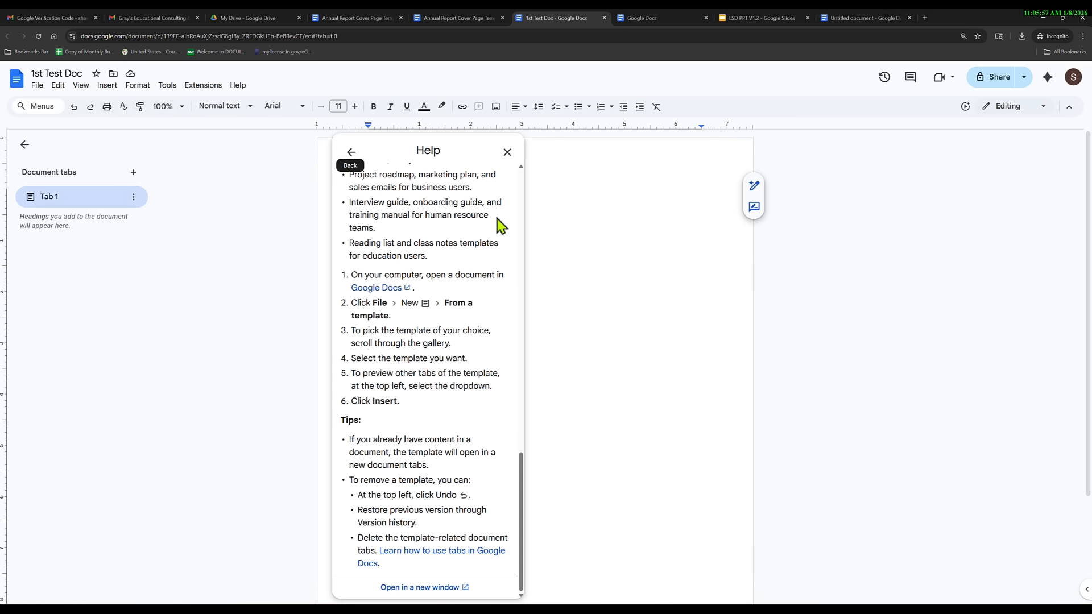
pyautogui.click(507, 152)
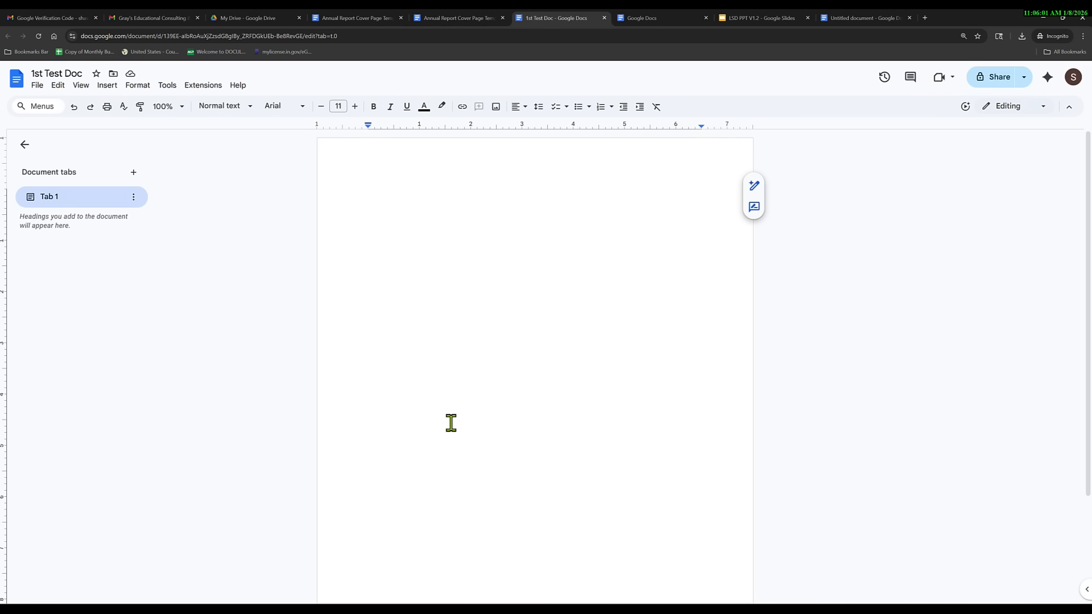
pyautogui.click(237, 87)
pyautogui.click(425, 284)
pyautogui.click(238, 86)
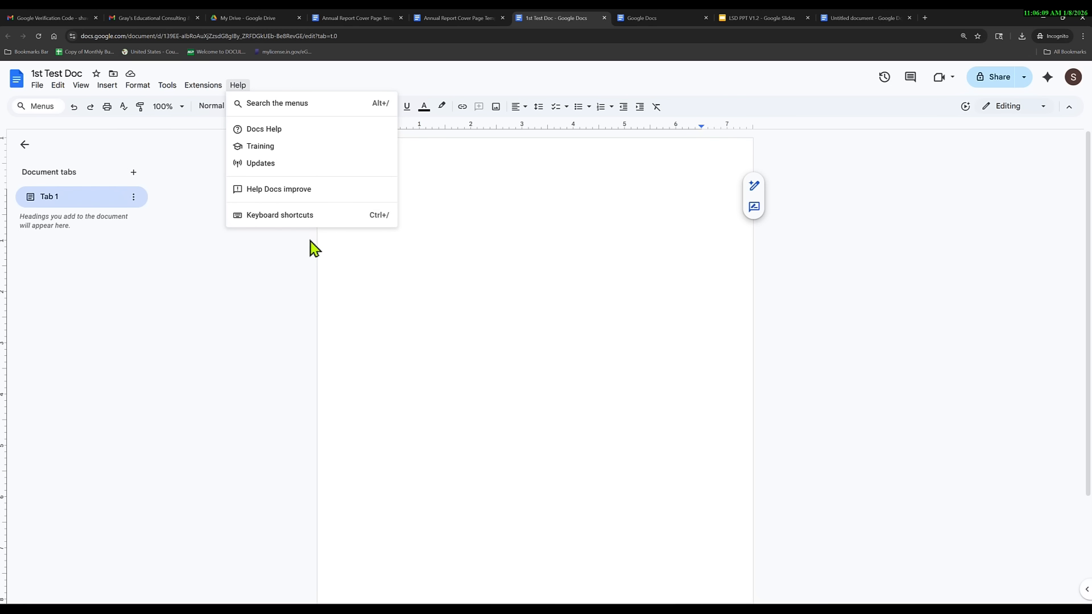
pyautogui.click(286, 216)
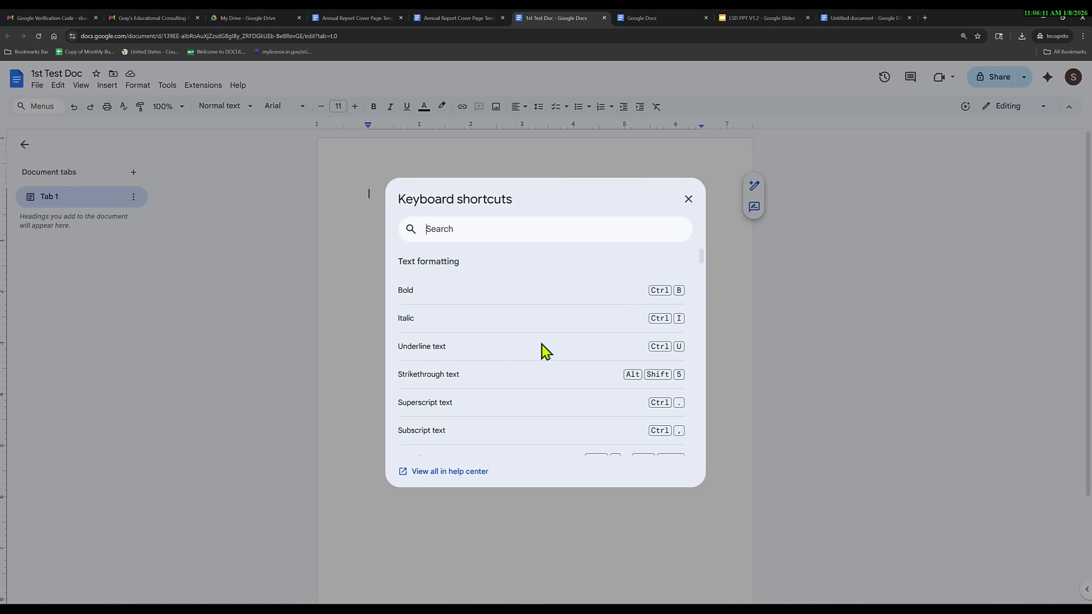
pyautogui.scroll(-10, 543, 353)
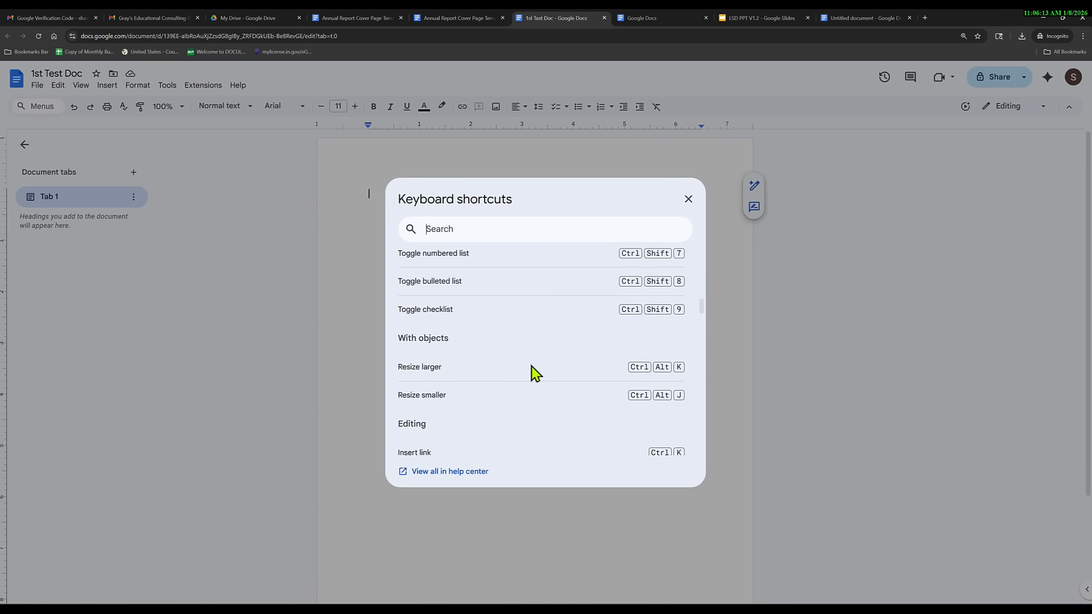
pyautogui.scroll(-5, 534, 373)
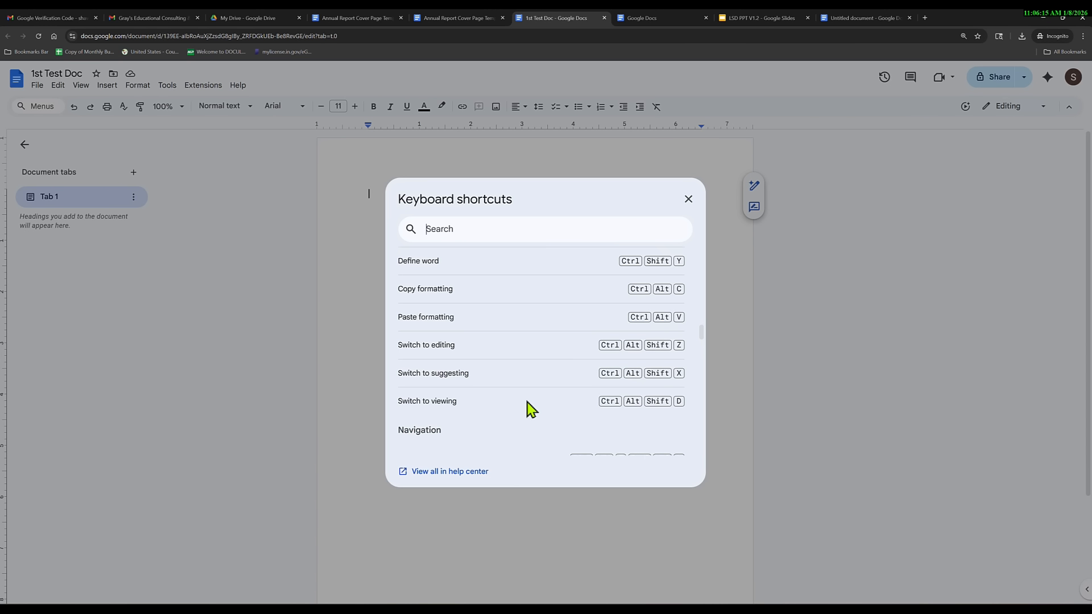
pyautogui.scroll(2, 529, 405)
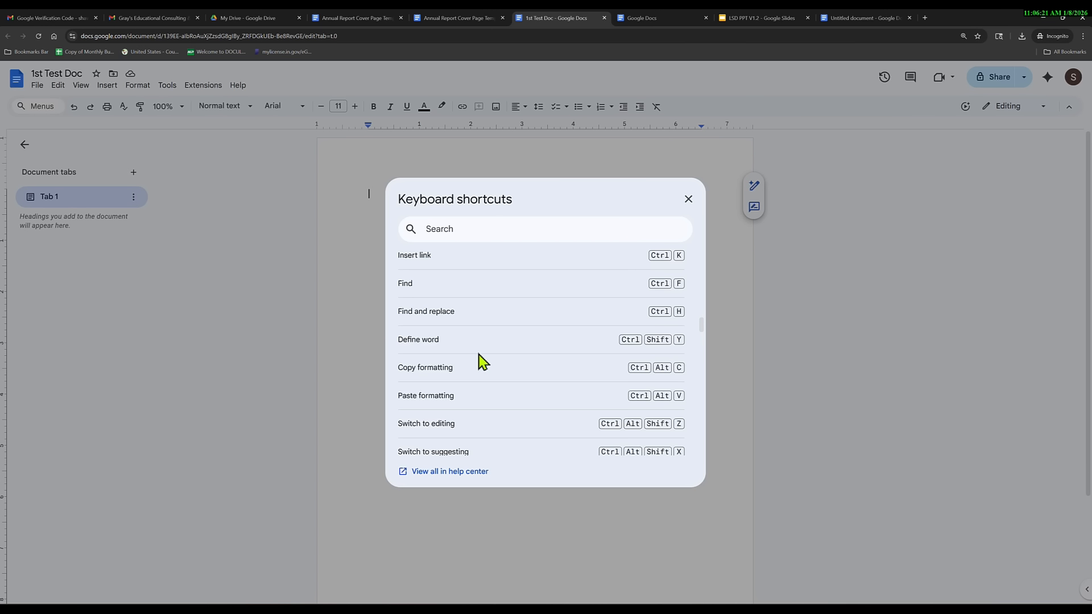
pyautogui.scroll(-7, 478, 381)
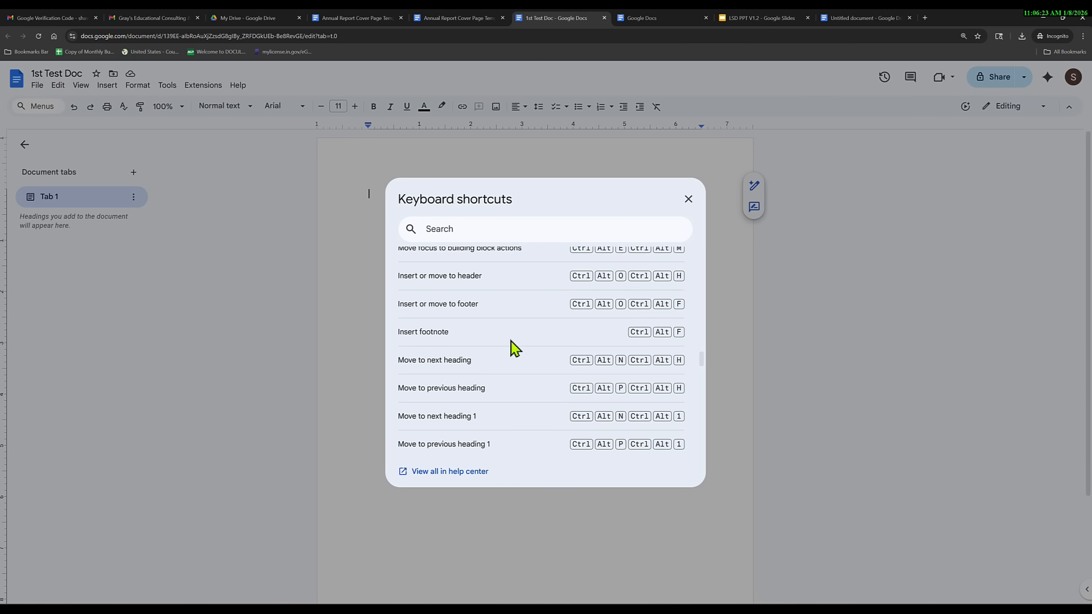
pyautogui.click(688, 199)
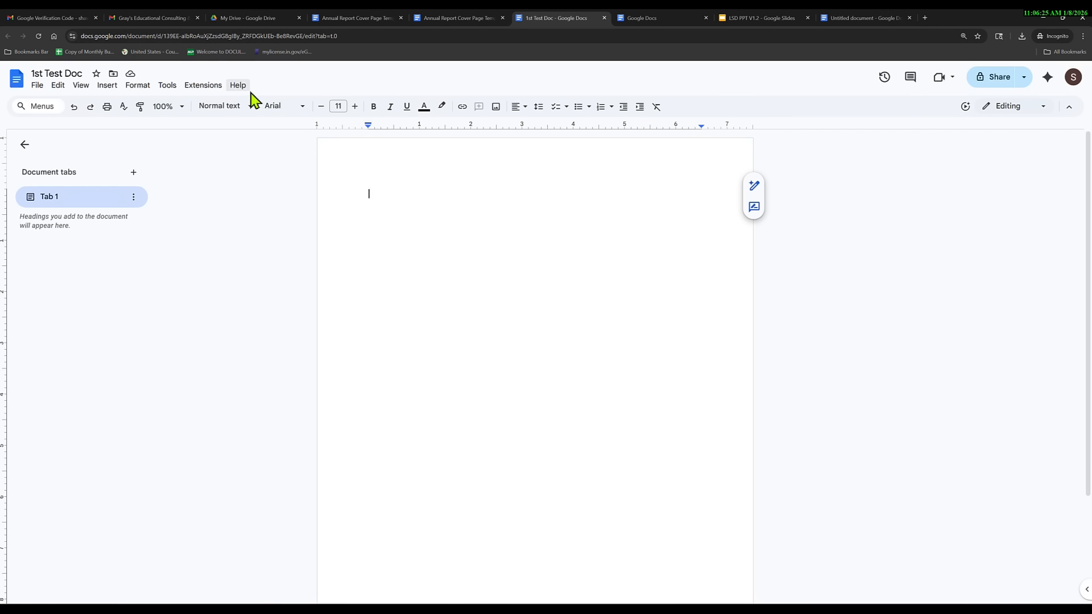
pyautogui.click(233, 86)
pyautogui.click(374, 325)
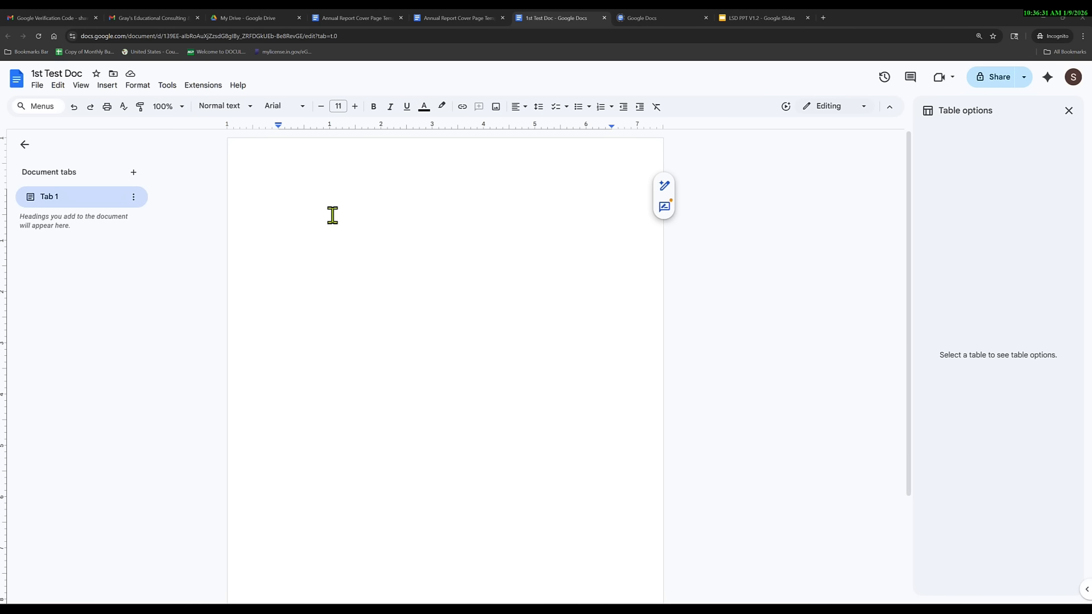
# Type 'Test' on three consecutive lines of the empty document.
pyautogui.click(295, 203)
pyautogui.click(294, 204)
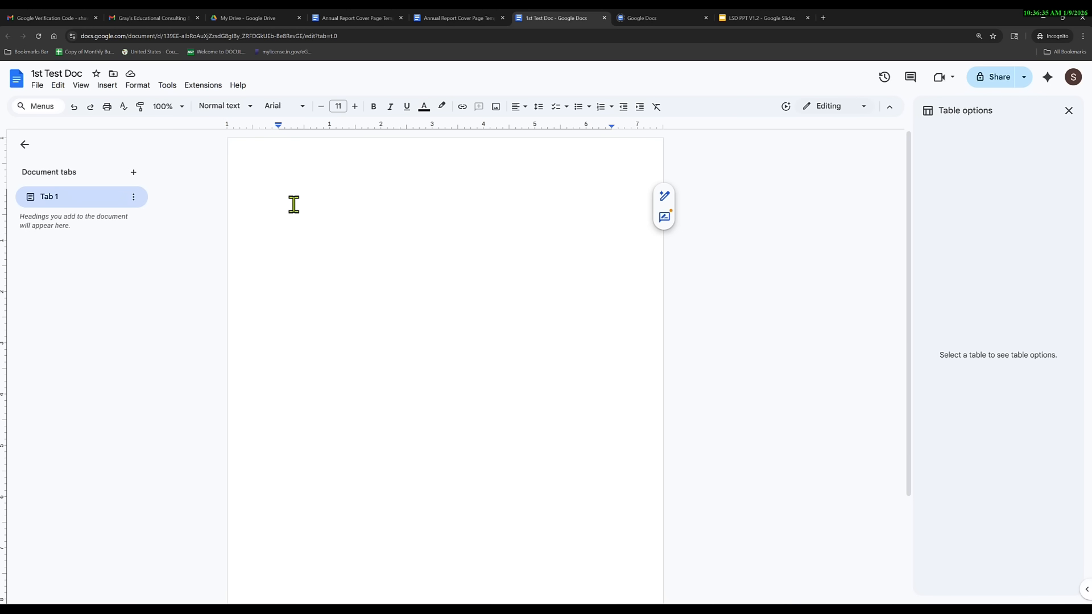
pyautogui.write('Test')
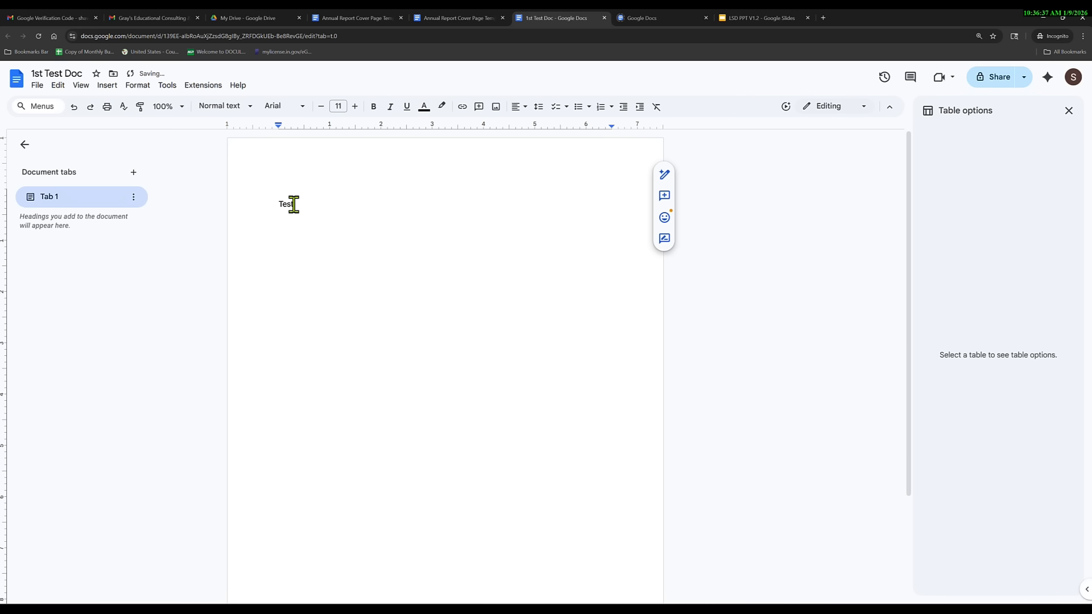
pyautogui.press('Return')
pyautogui.write('Test')
pyautogui.press('Return')
pyautogui.write('Tes')
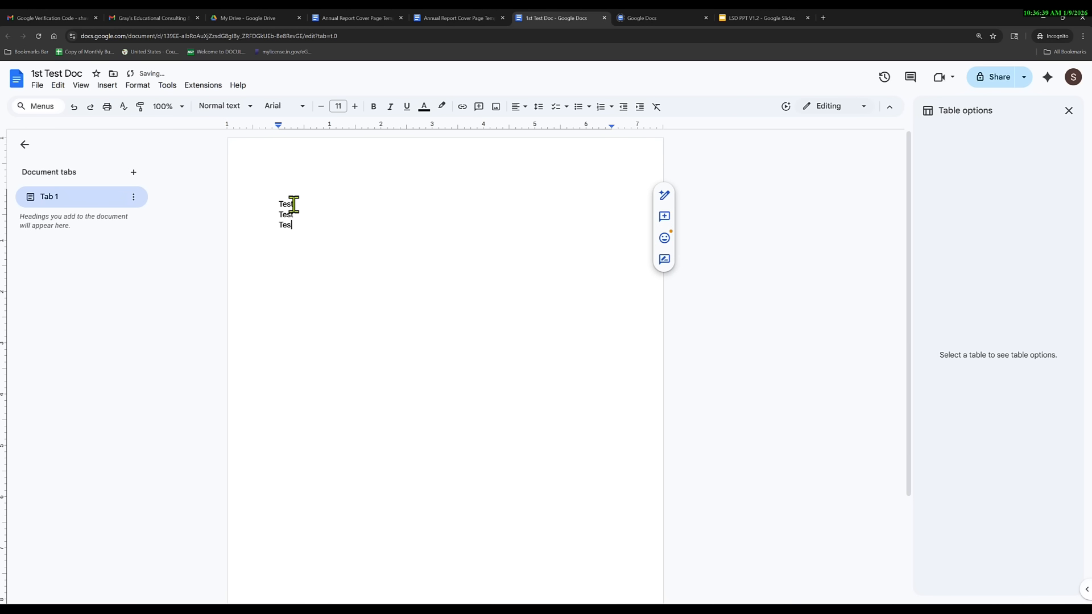
pyautogui.write('t')
# Append the numbers 1 and 3 to the first and third Test lines.
pyautogui.press('Return')
pyautogui.press('Up')
pyautogui.press('Up')
pyautogui.press('Up')
pyautogui.press('Right')
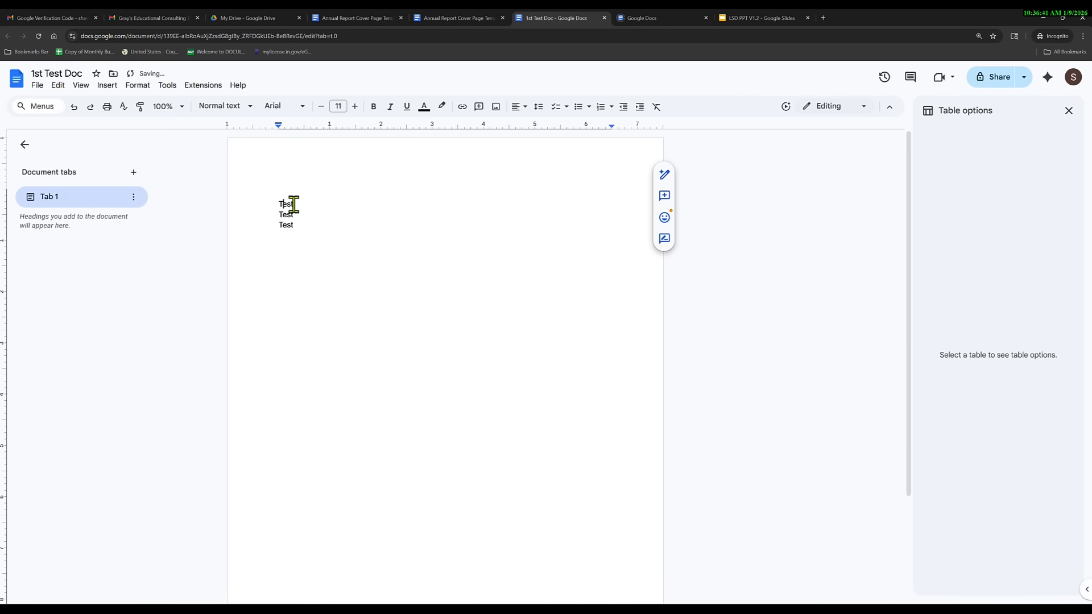
pyautogui.write('1')
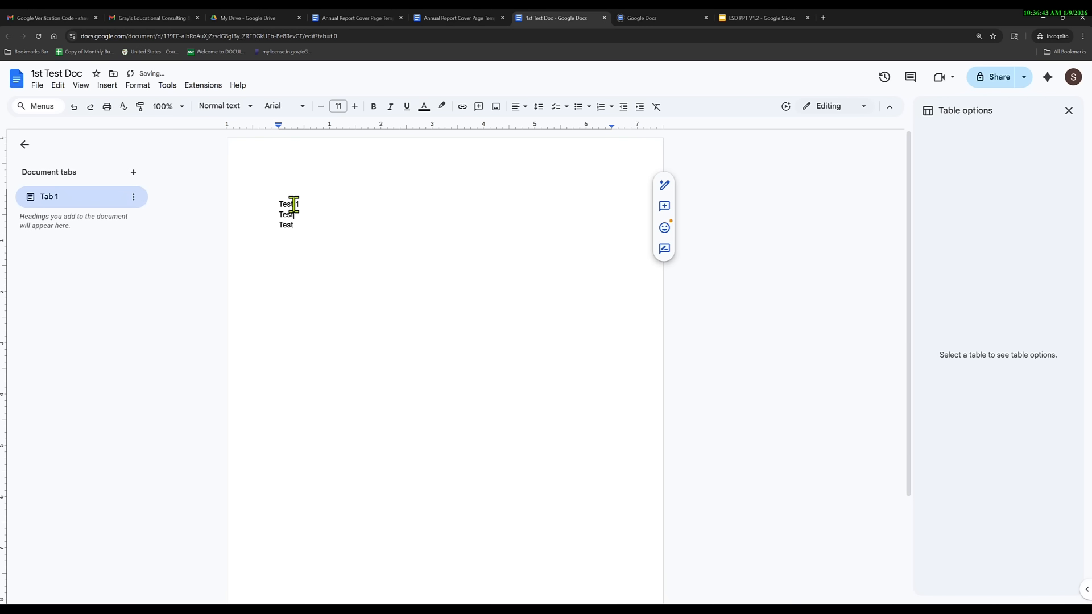
pyautogui.press('Down')
pyautogui.write('3')
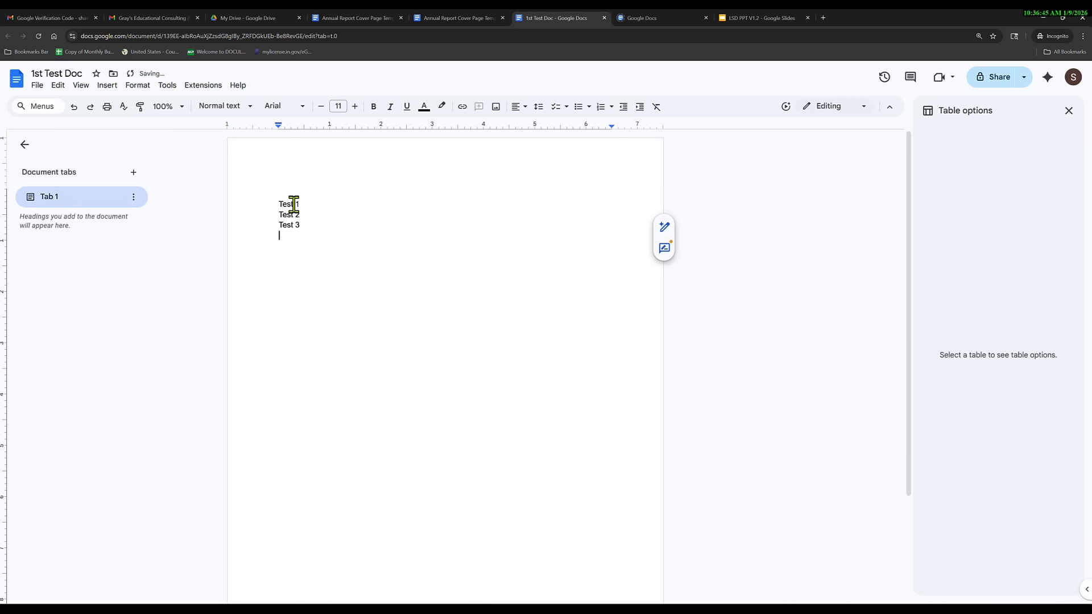
pyautogui.press('Up')
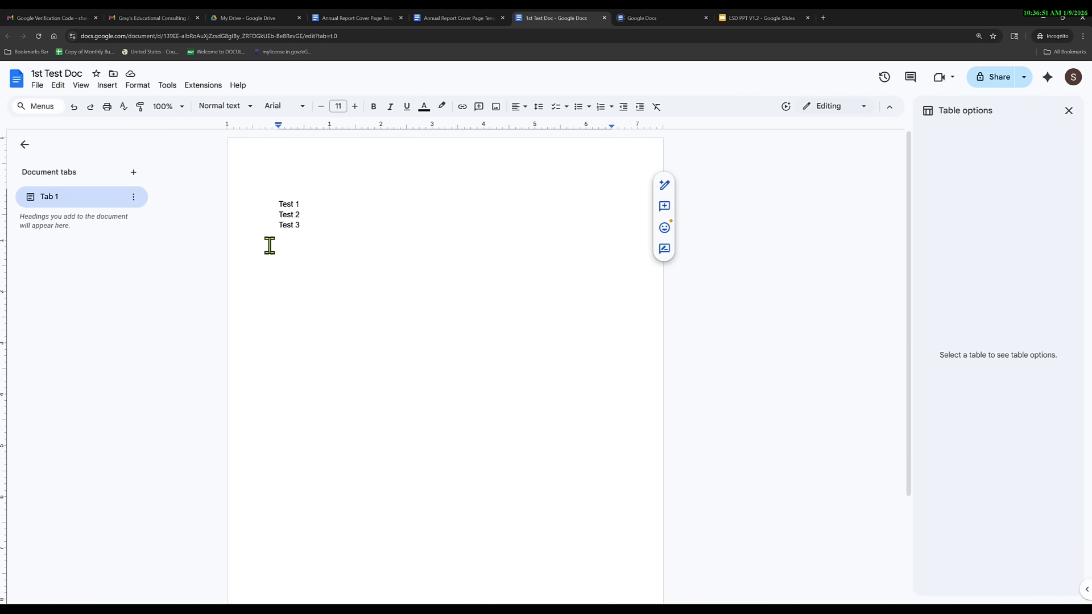
# Make the Test 1 line bold and underlined, enlarging it eight points with the size + button.
pyautogui.tripleClick(305, 203)
pyautogui.click(373, 106)
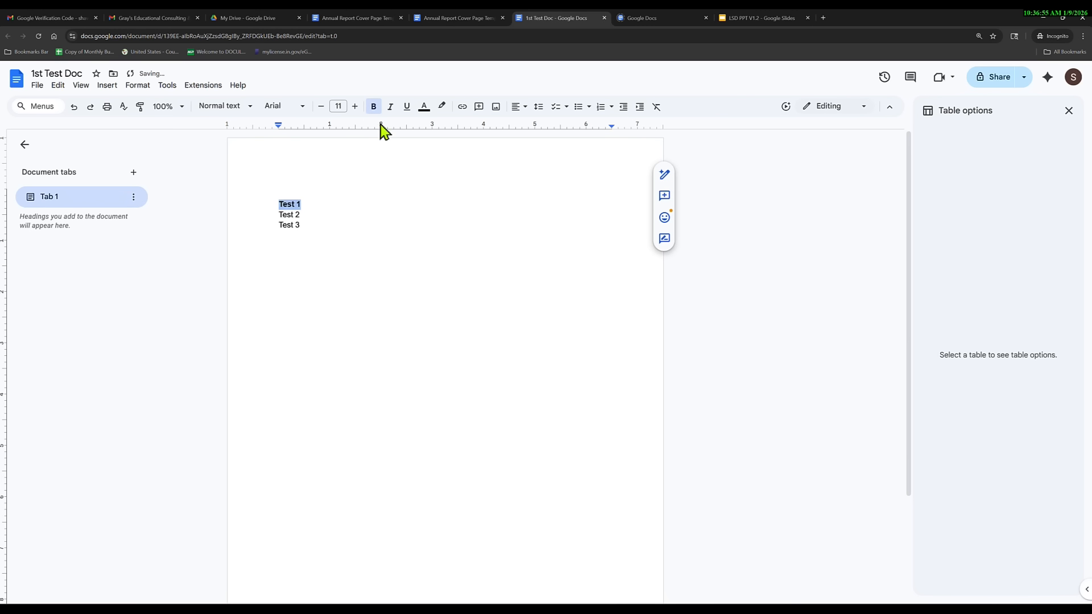
pyautogui.click(407, 106)
pyautogui.click(355, 106)
pyautogui.click(355, 107)
pyautogui.click(355, 106)
pyautogui.click(355, 106)
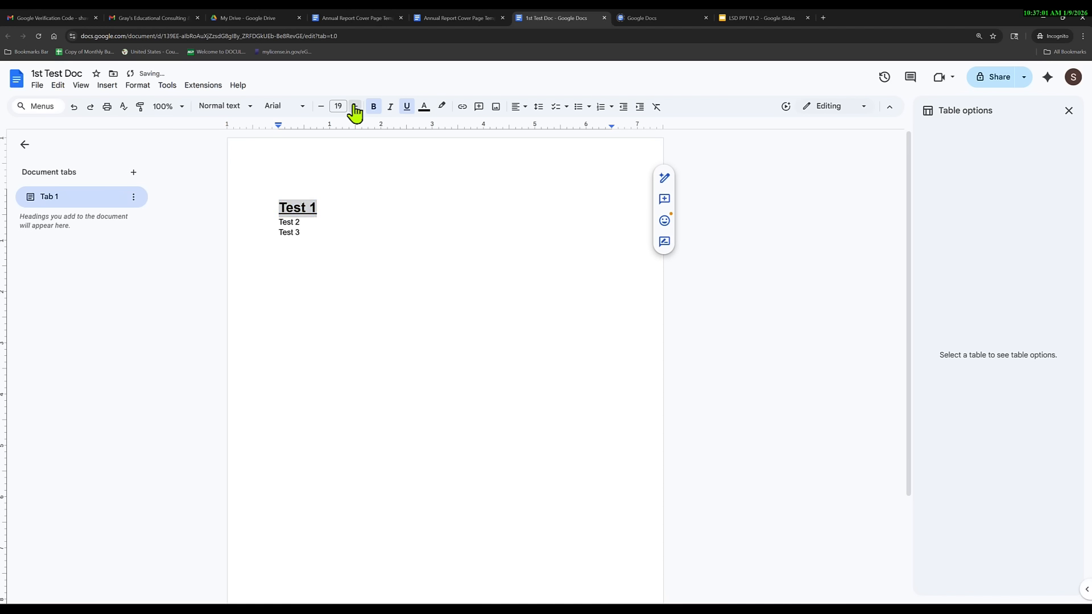
pyautogui.click(355, 106)
pyautogui.click(355, 106)
pyautogui.click(355, 107)
pyautogui.click(355, 106)
pyautogui.click(355, 107)
pyautogui.click(355, 107)
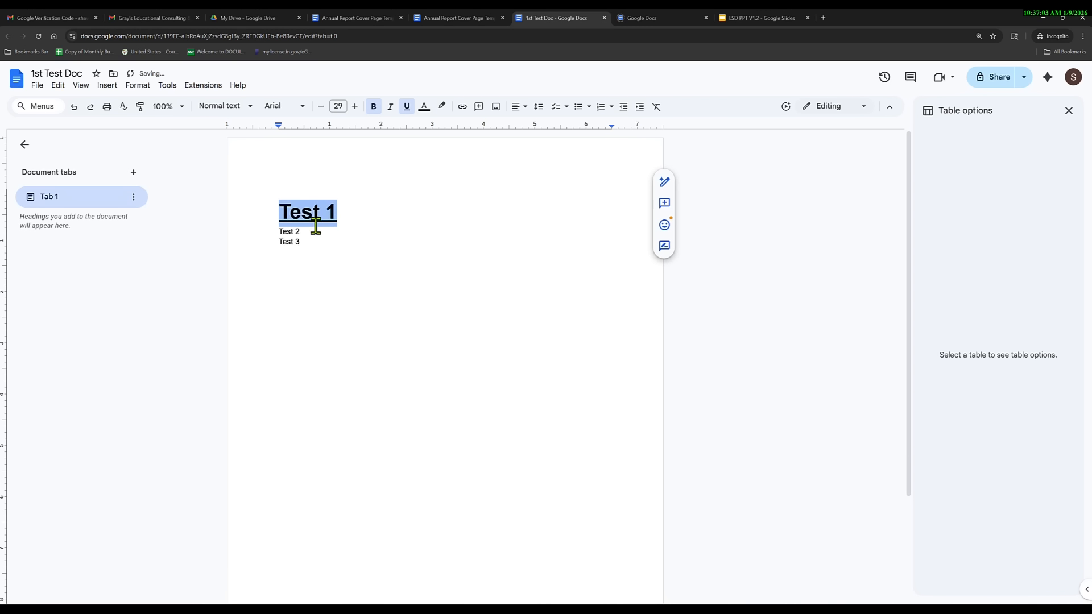
# Correct the Test 1 font size after the 35 and 350 attempts, ending at 28 pt.
pyautogui.click(339, 105)
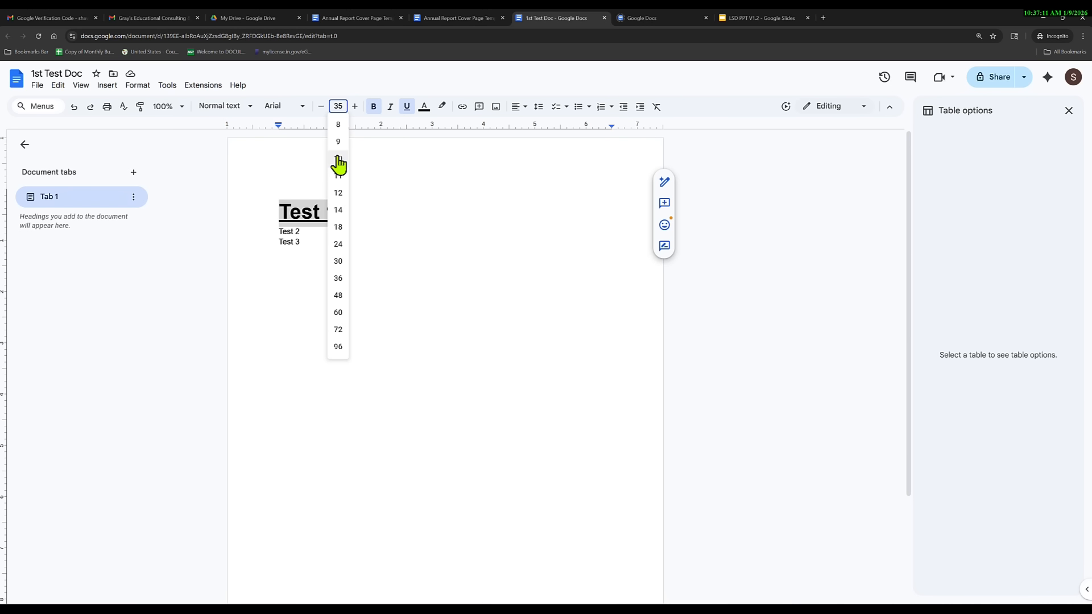
pyautogui.press('Return')
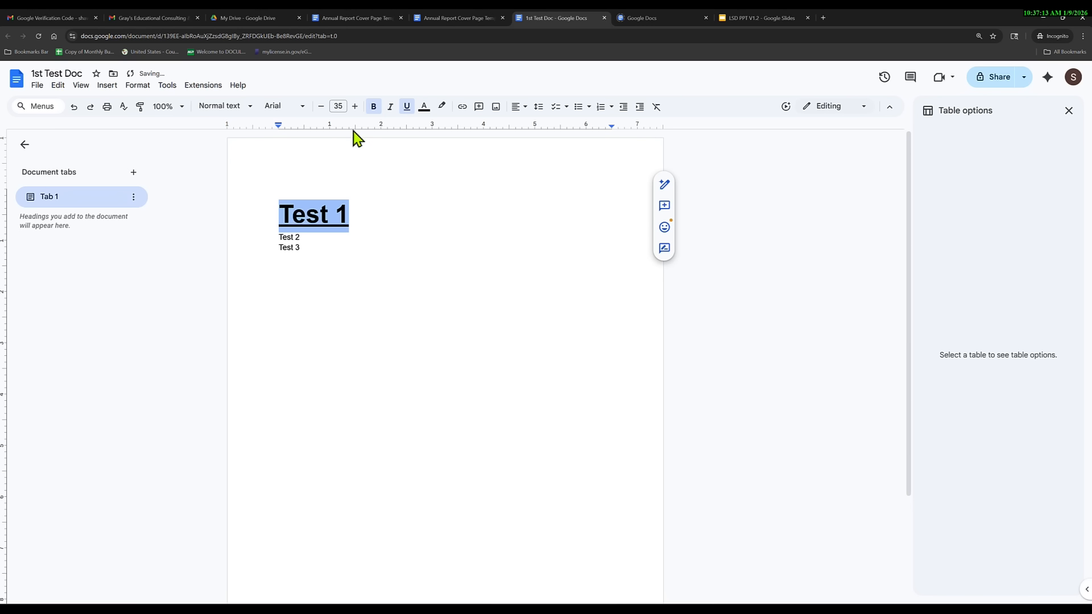
pyautogui.click(341, 106)
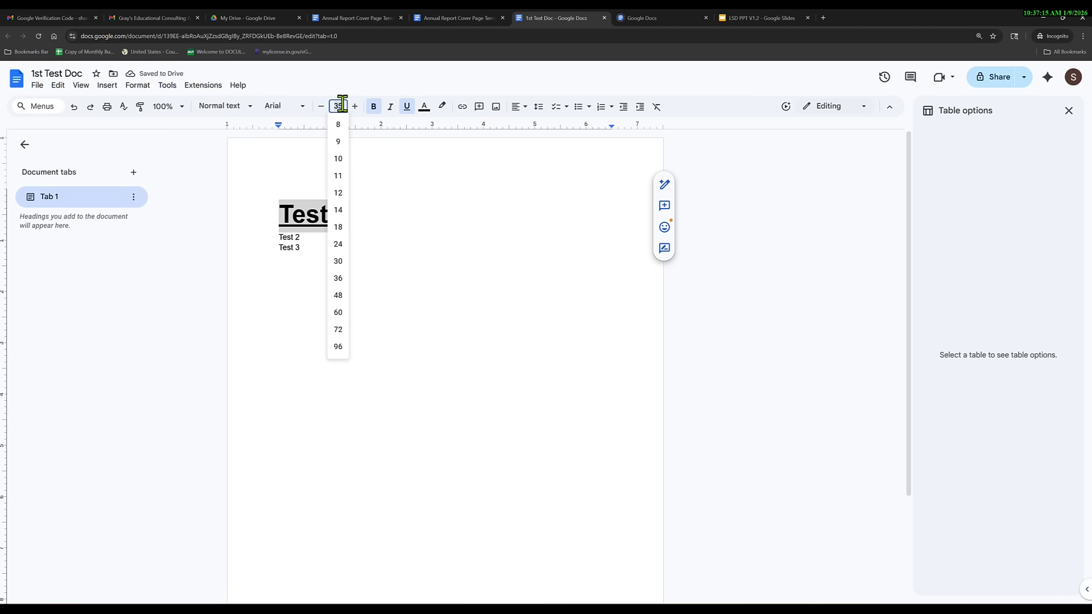
pyautogui.press('Return')
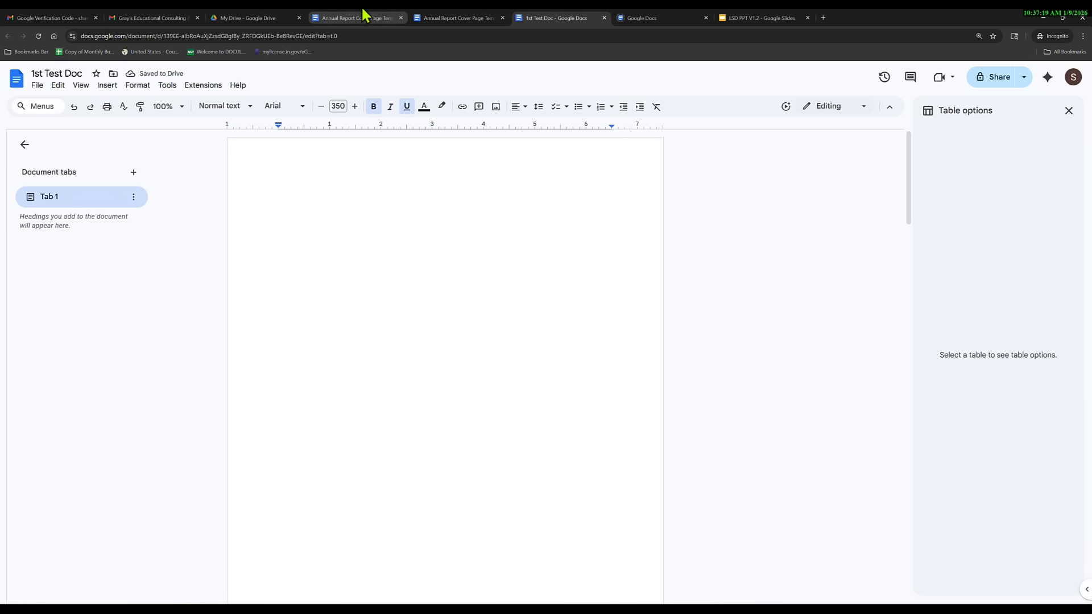
pyautogui.scroll(-8, 453, 378)
pyautogui.scroll(-20, 453, 380)
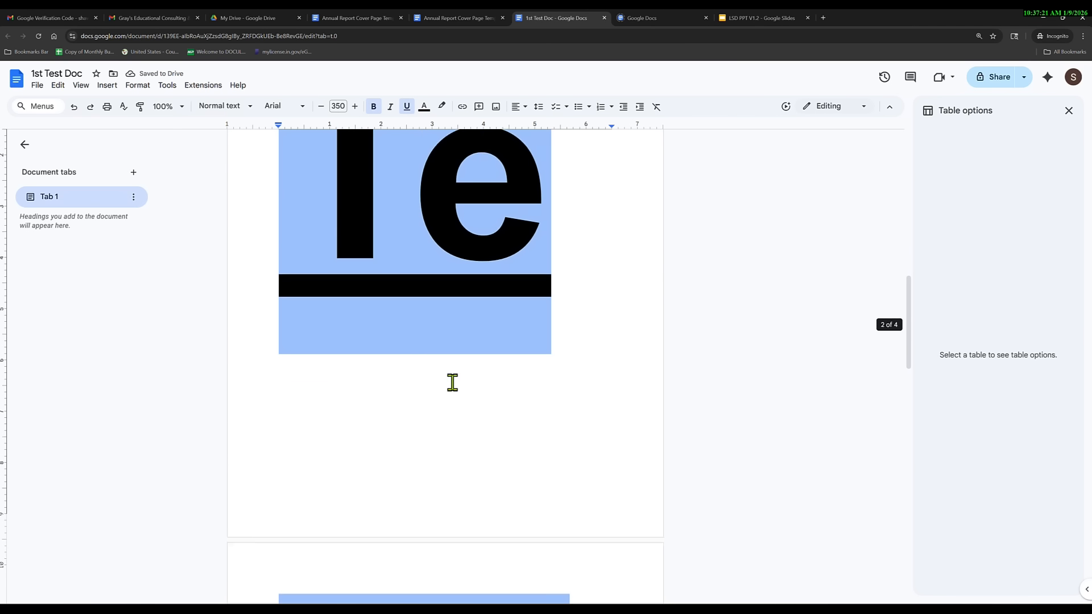
pyautogui.scroll(20, 448, 387)
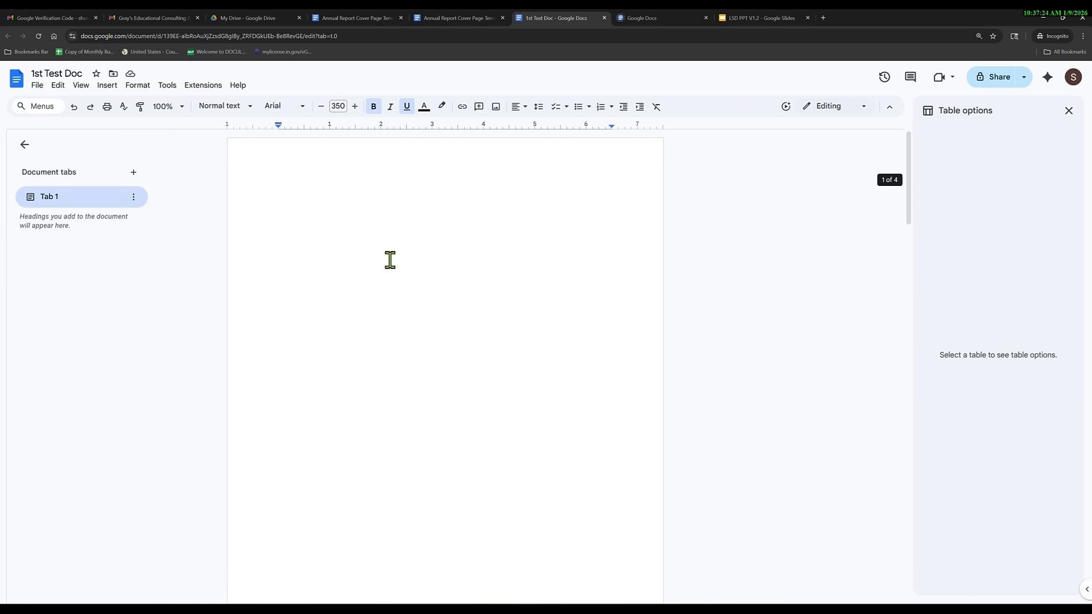
pyautogui.click(338, 106)
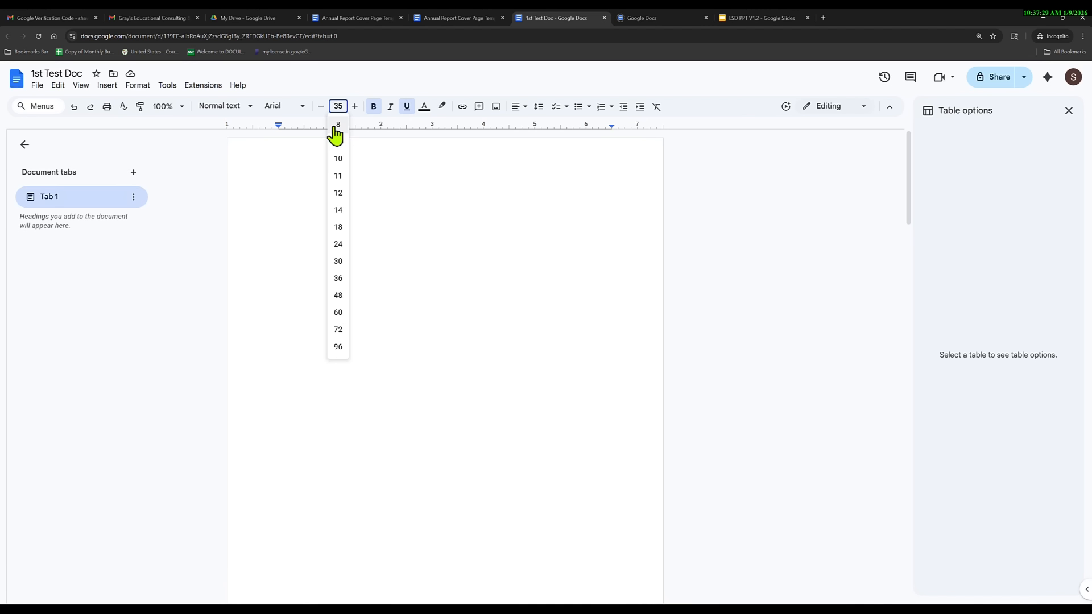
pyautogui.press('Return')
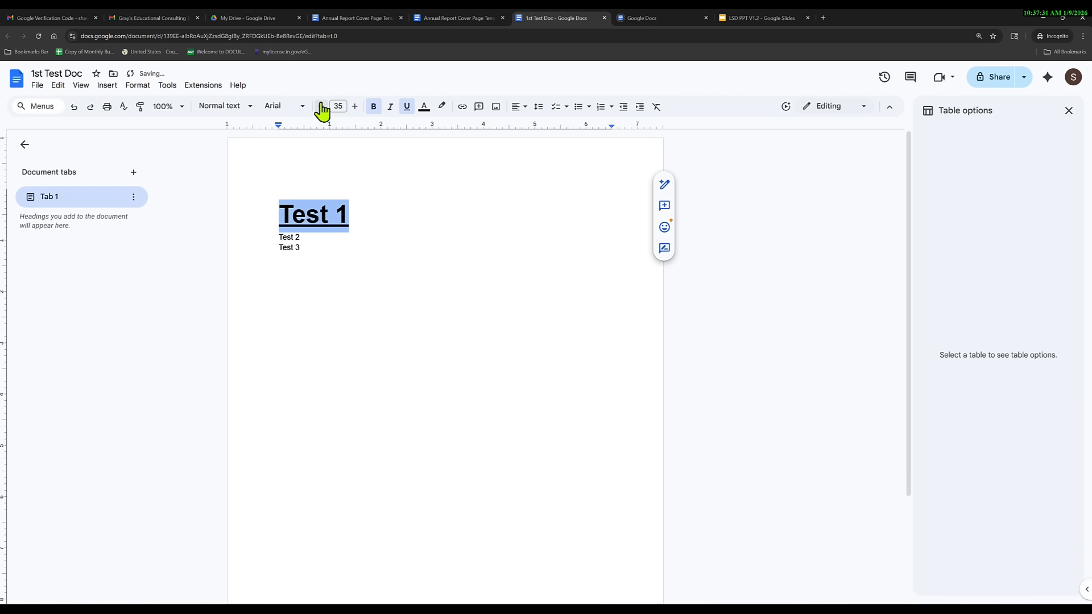
pyautogui.click(321, 107)
pyautogui.click(321, 106)
pyautogui.click(321, 107)
pyautogui.click(321, 106)
pyautogui.click(321, 106)
pyautogui.click(320, 107)
pyautogui.click(321, 106)
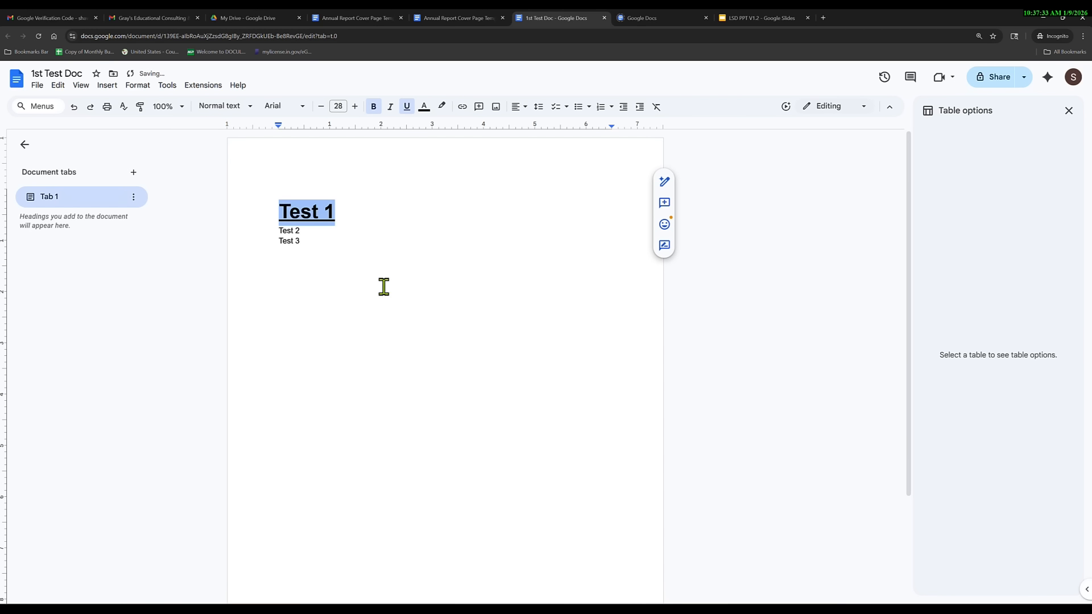
pyautogui.click(304, 108)
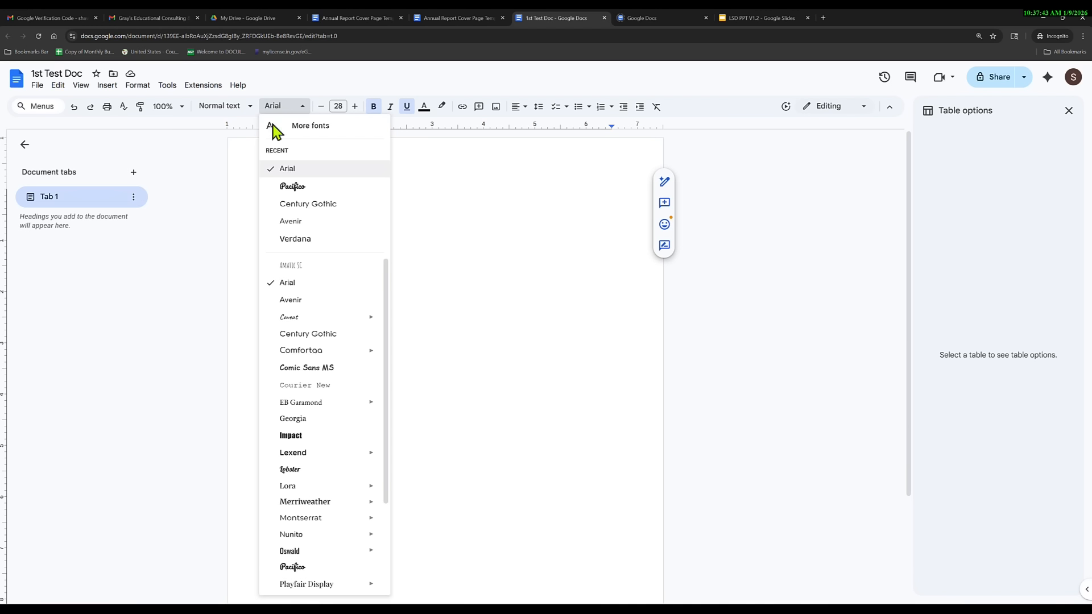
# Browse the font list and set the Test 1 title in Lobster.
pyautogui.scroll(-2, 322, 375)
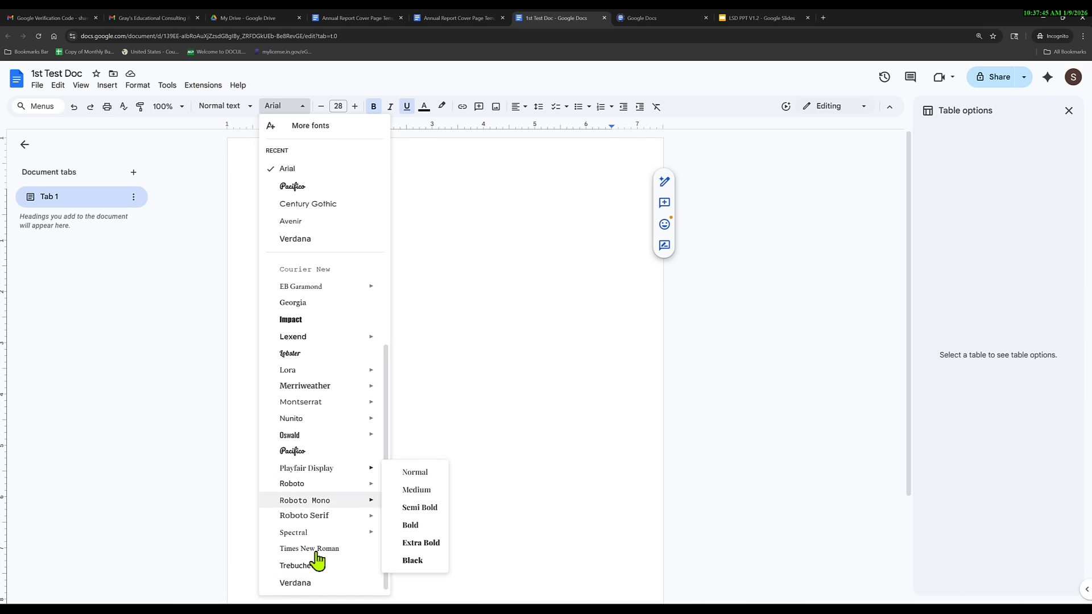
pyautogui.moveTo(334, 437)
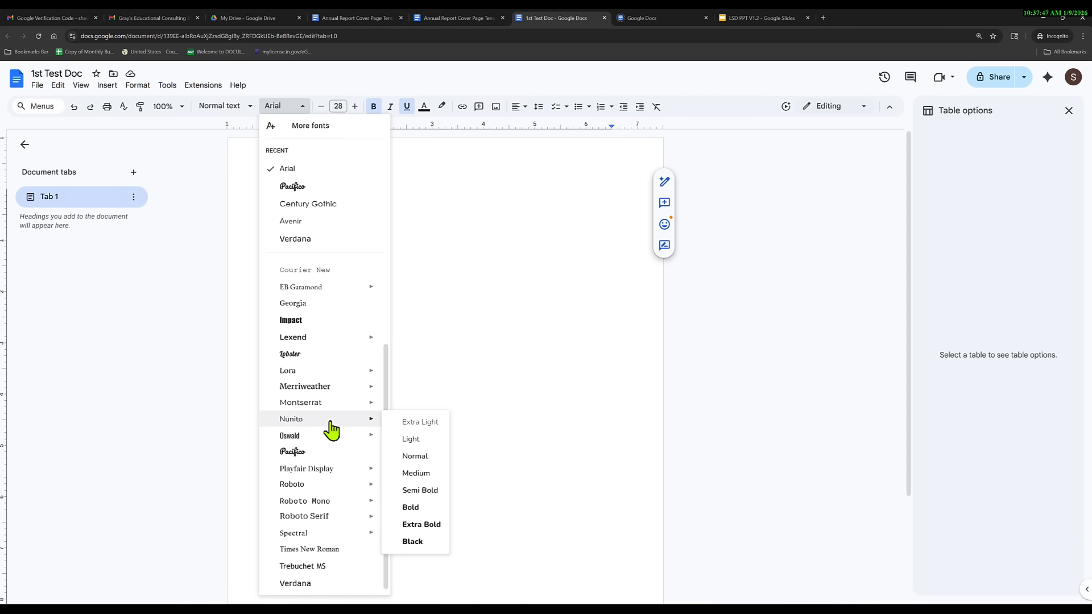
pyautogui.scroll(2, 334, 432)
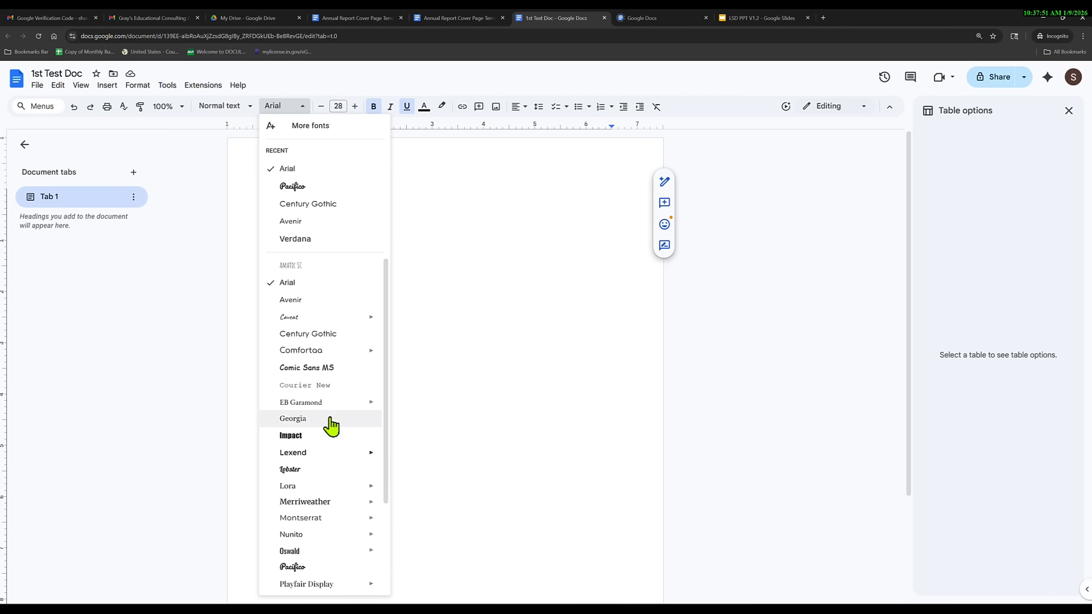
pyautogui.scroll(-2, 319, 434)
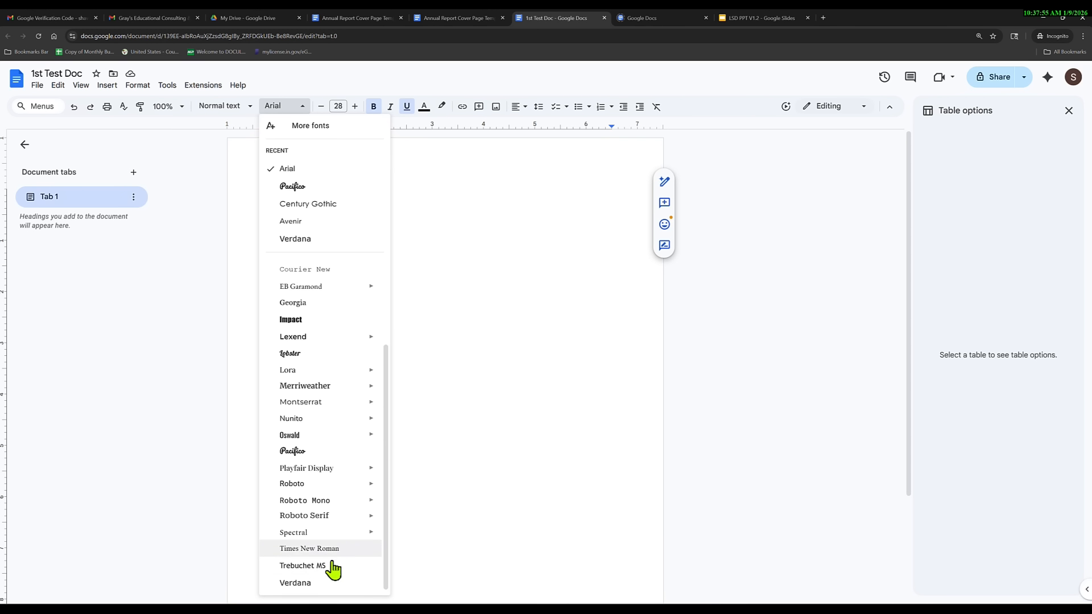
pyautogui.moveTo(320, 502)
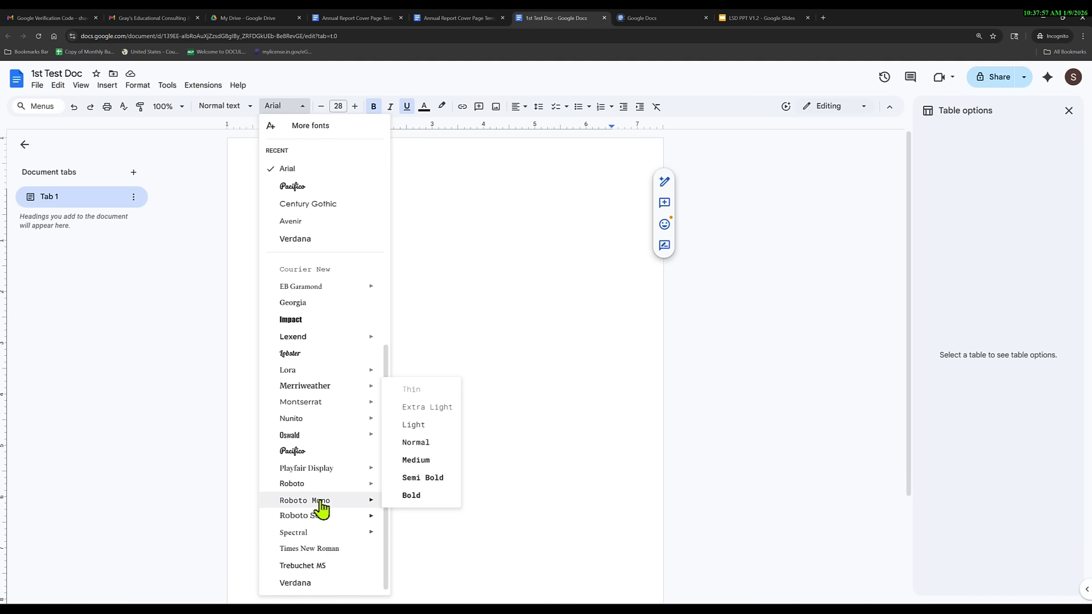
pyautogui.click(293, 354)
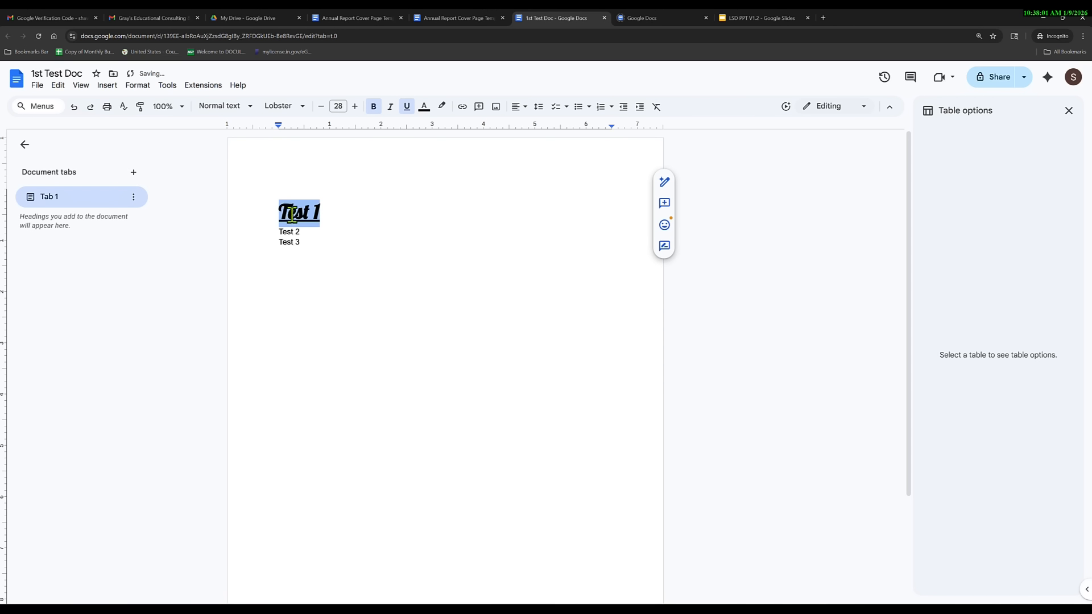
# Center the Test 1 title and add a blank line below it.
pyautogui.click(516, 108)
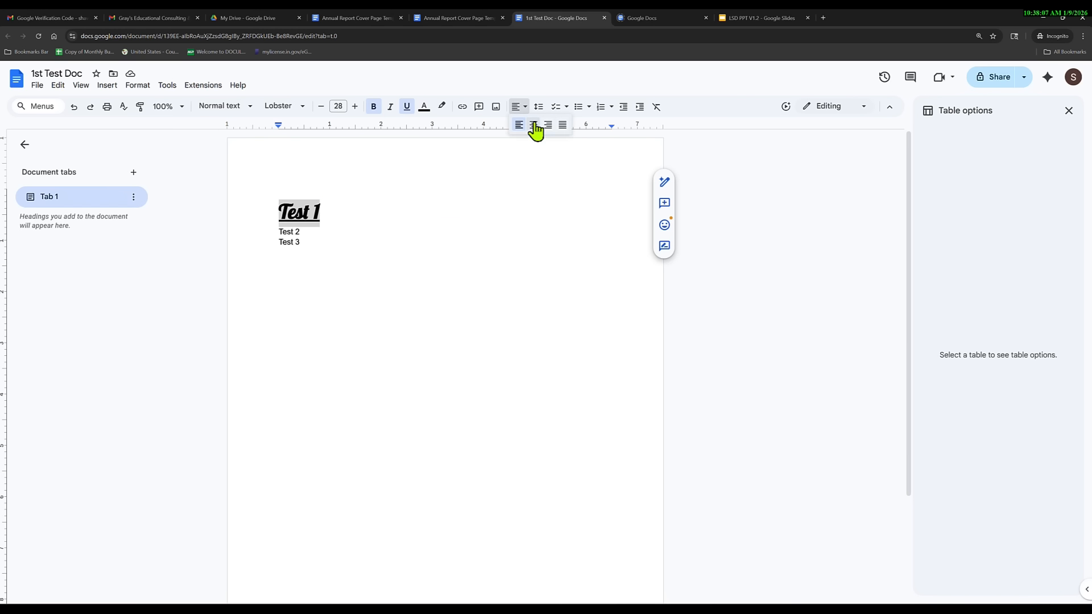
pyautogui.click(534, 125)
pyautogui.click(476, 213)
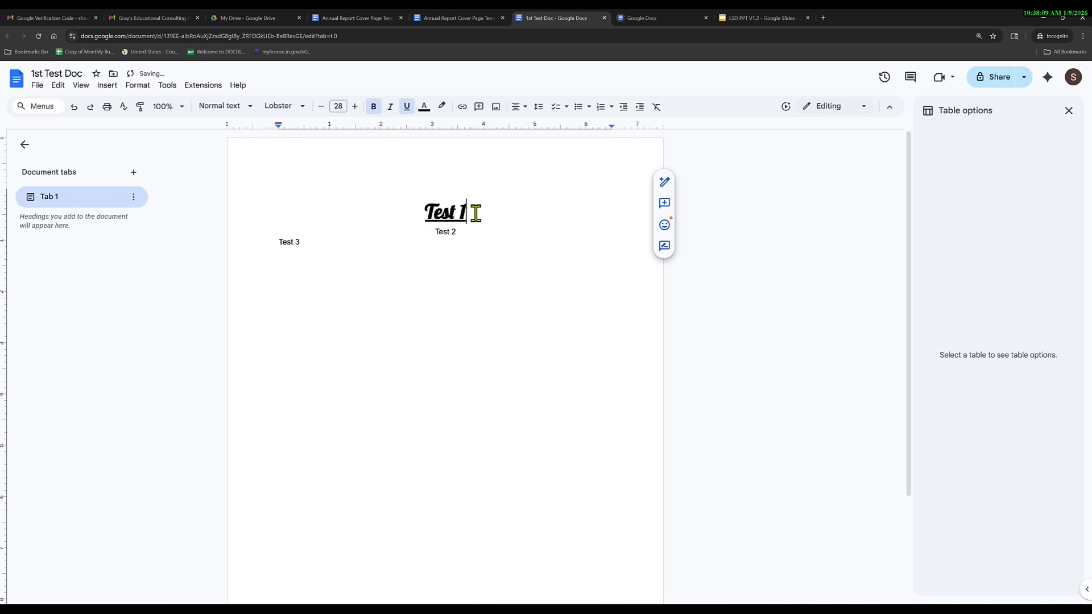
pyautogui.press('Return')
pyautogui.press('Down')
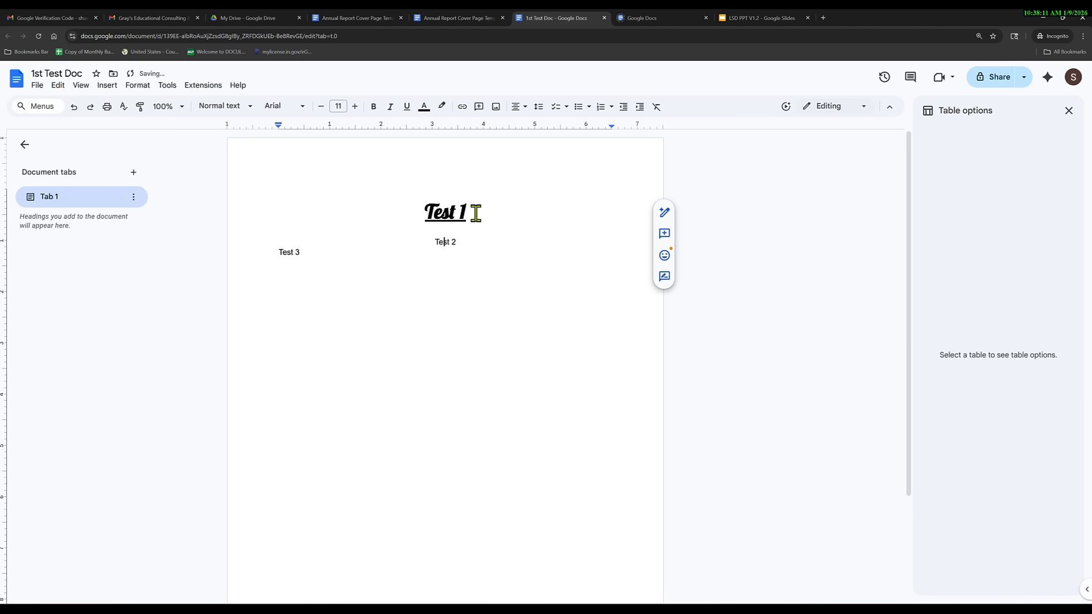
# Left-align Test 2, then select Test 2 and Test 3 and justify them.
pyautogui.click(516, 107)
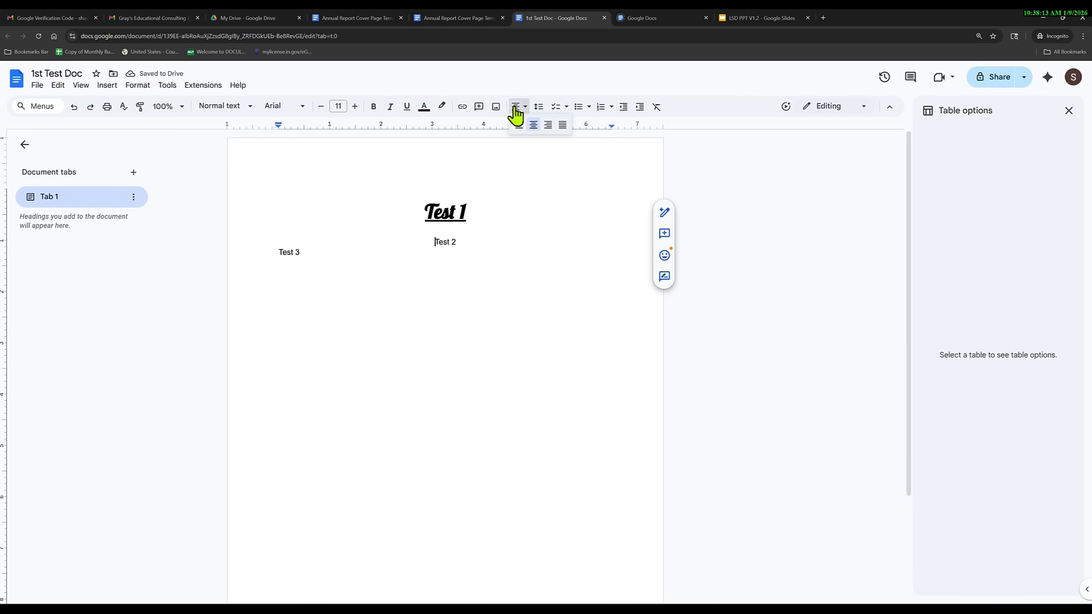
pyautogui.click(563, 126)
pyautogui.click(331, 255)
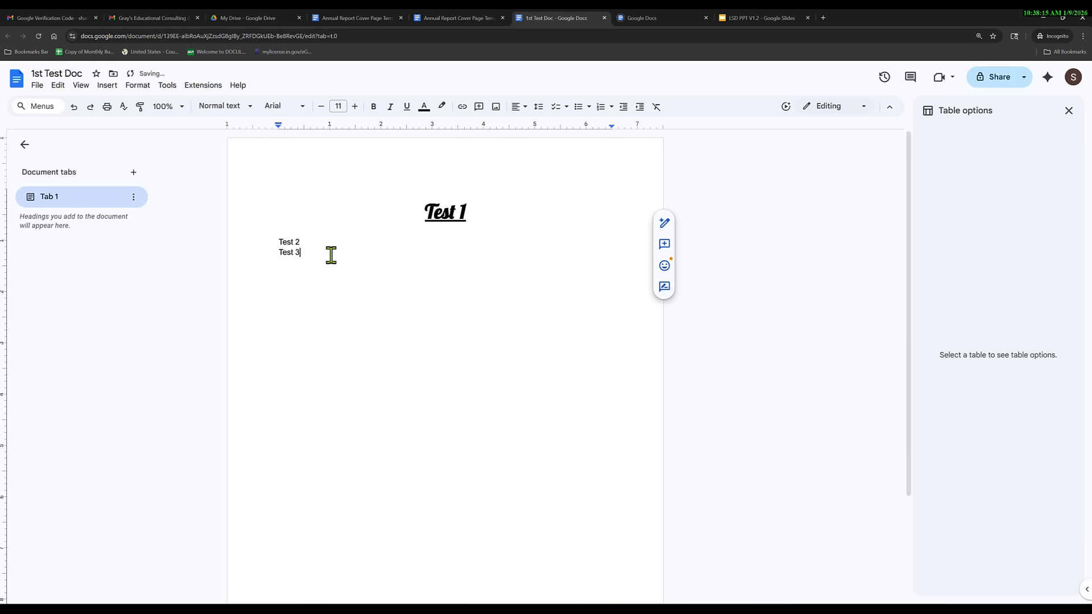
pyautogui.press('Return')
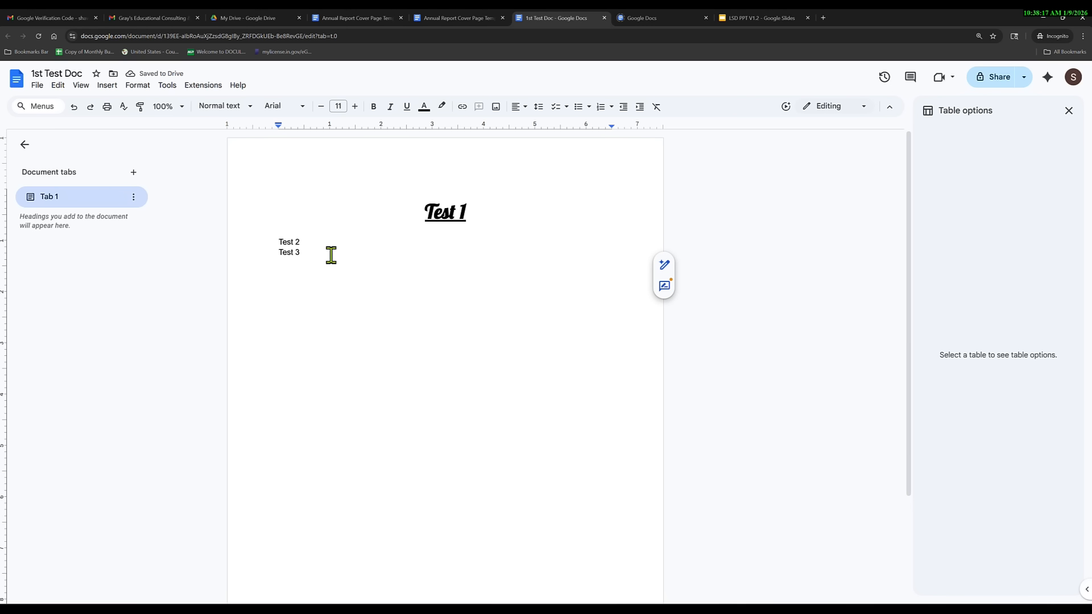
pyautogui.hotkey('shift', 'Up')
pyautogui.hotkey('shift', 'Up')
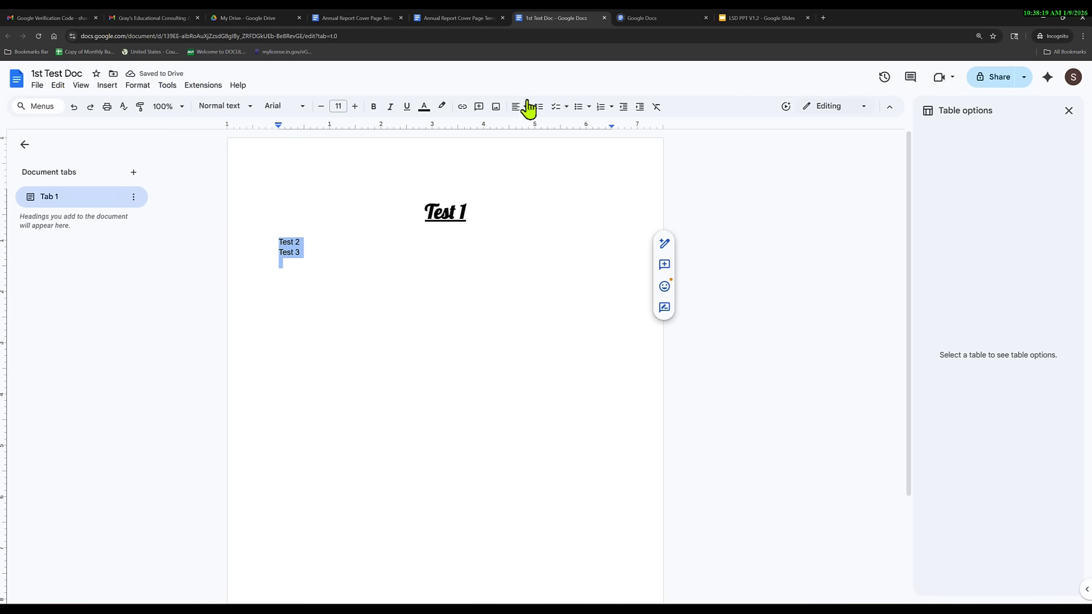
pyautogui.click(516, 108)
pyautogui.click(563, 125)
# Raise the Test 2 and Test 3 lines from 11 pt to 13 pt.
pyautogui.click(317, 249)
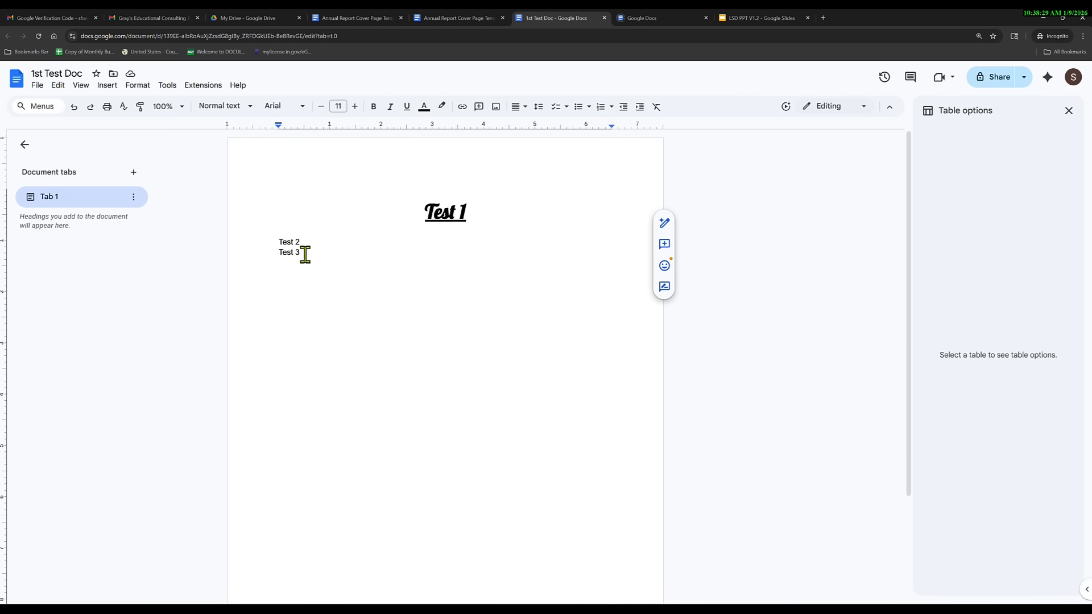
pyautogui.moveTo(306, 254); pyautogui.dragTo(279, 239)
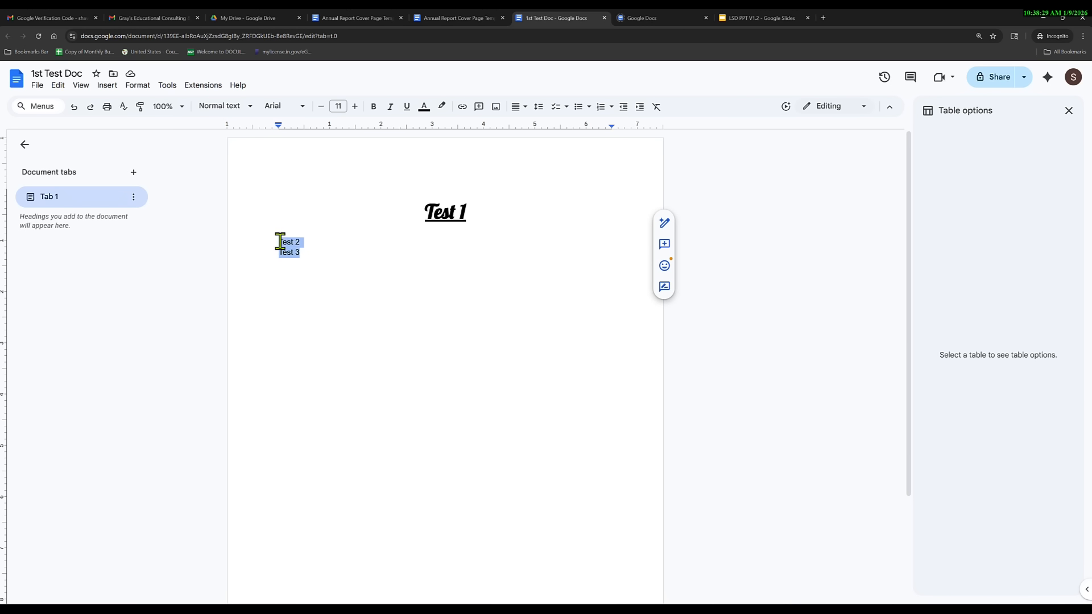
pyautogui.click(355, 107)
pyautogui.click(356, 107)
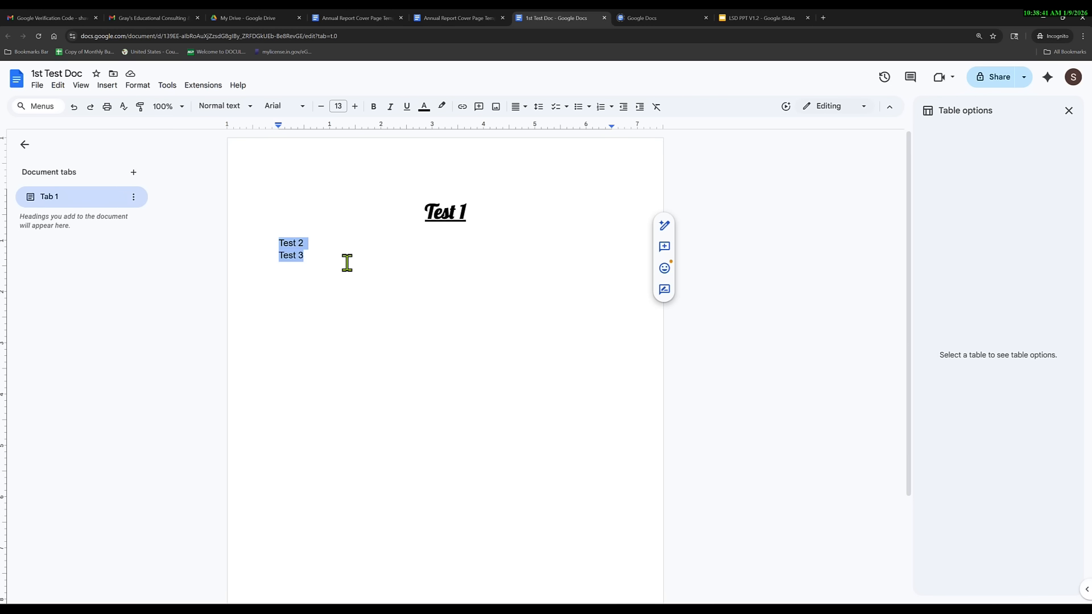
pyautogui.click(476, 212)
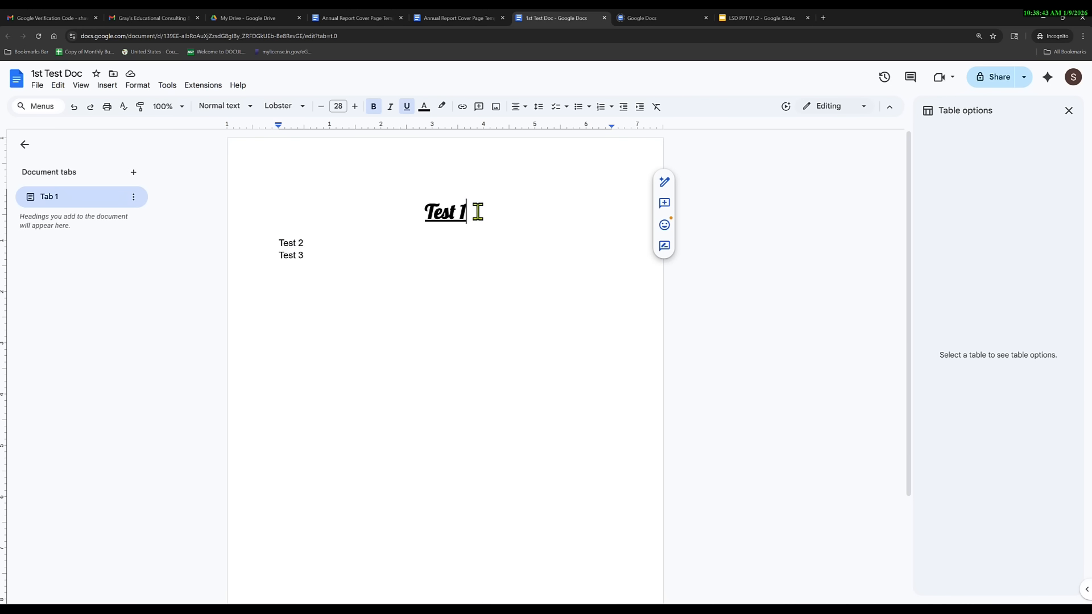
pyautogui.moveTo(478, 212); pyautogui.dragTo(402, 210)
# Apply the Title style to Test 1 in Pacifico, bold and underlined, enlarged to 38 pt.
pyautogui.click(250, 108)
pyautogui.moveTo(249, 150)
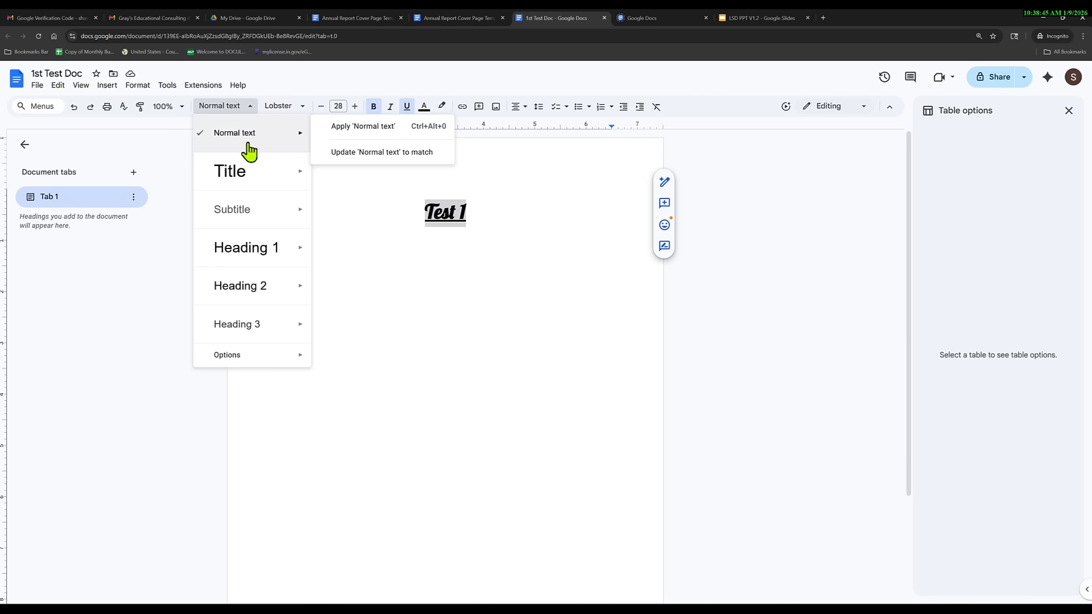
pyautogui.click(252, 176)
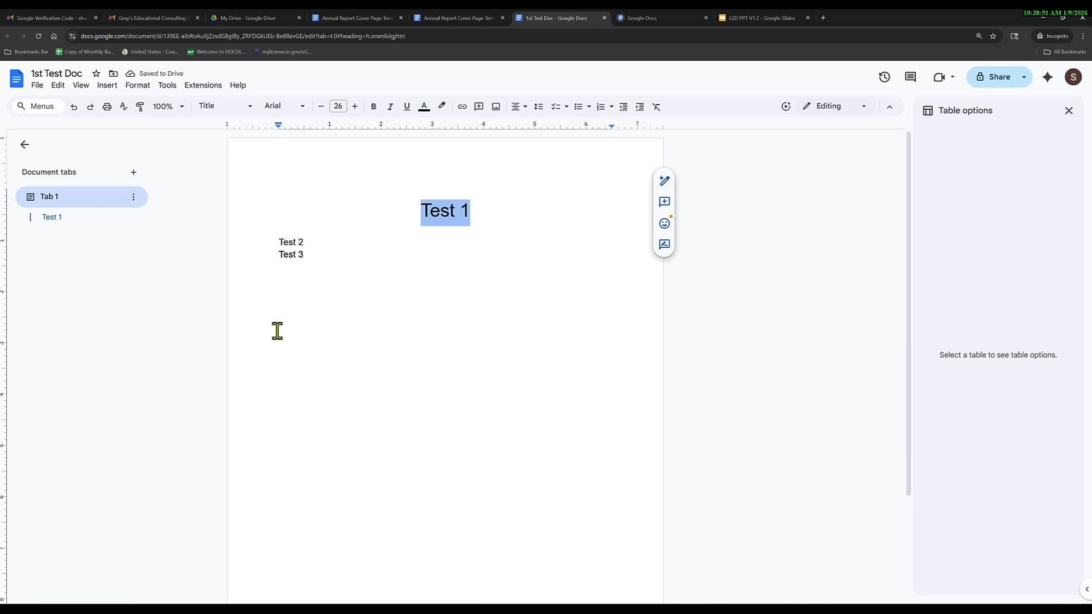
pyautogui.click(304, 112)
pyautogui.click(300, 203)
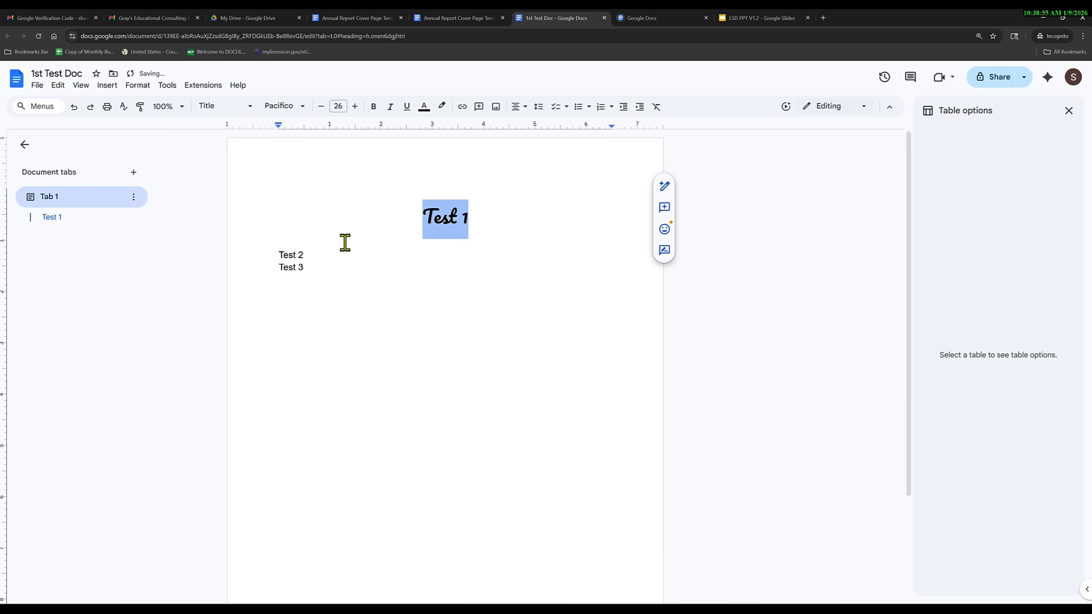
pyautogui.click(374, 108)
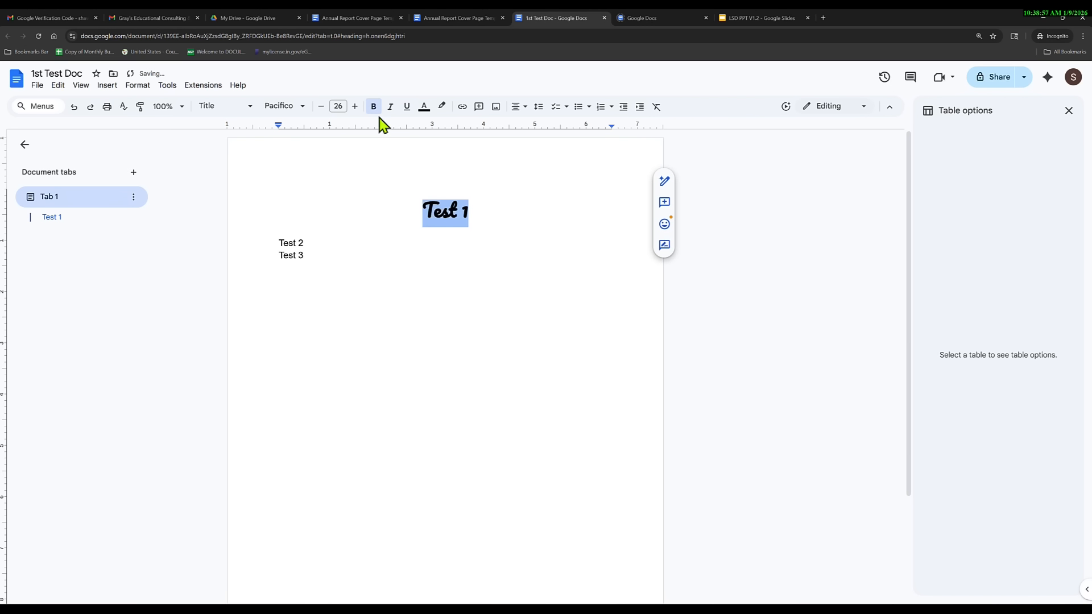
pyautogui.click(407, 107)
pyautogui.click(355, 107)
pyautogui.click(355, 107)
pyautogui.click(355, 107)
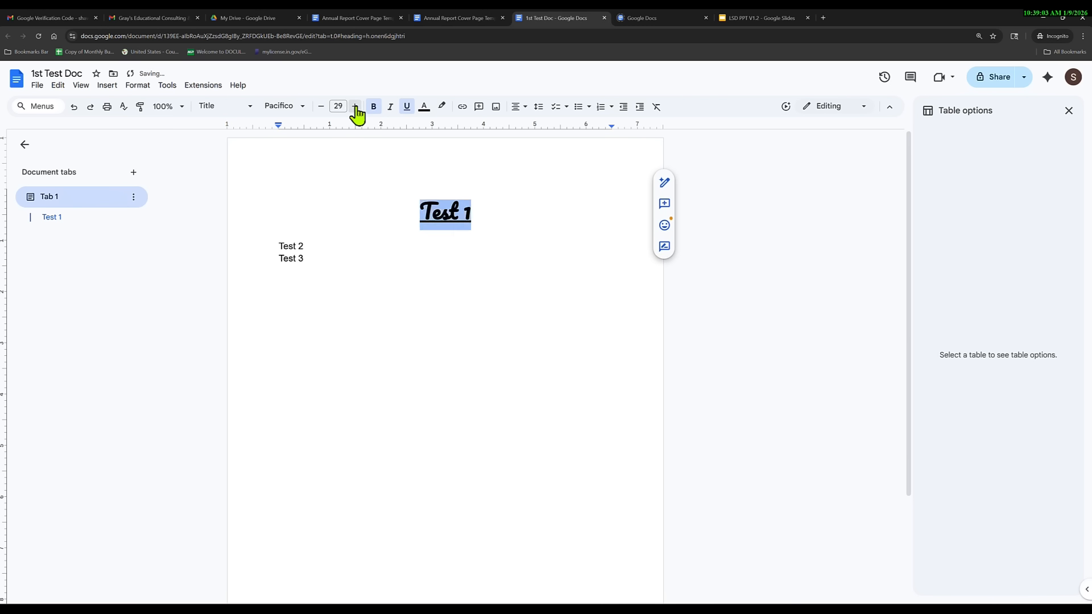
pyautogui.click(355, 107)
pyautogui.click(355, 107)
pyautogui.click(355, 107)
pyautogui.click(355, 107)
pyautogui.click(355, 107)
pyautogui.click(355, 107)
pyautogui.click(355, 106)
pyautogui.click(355, 107)
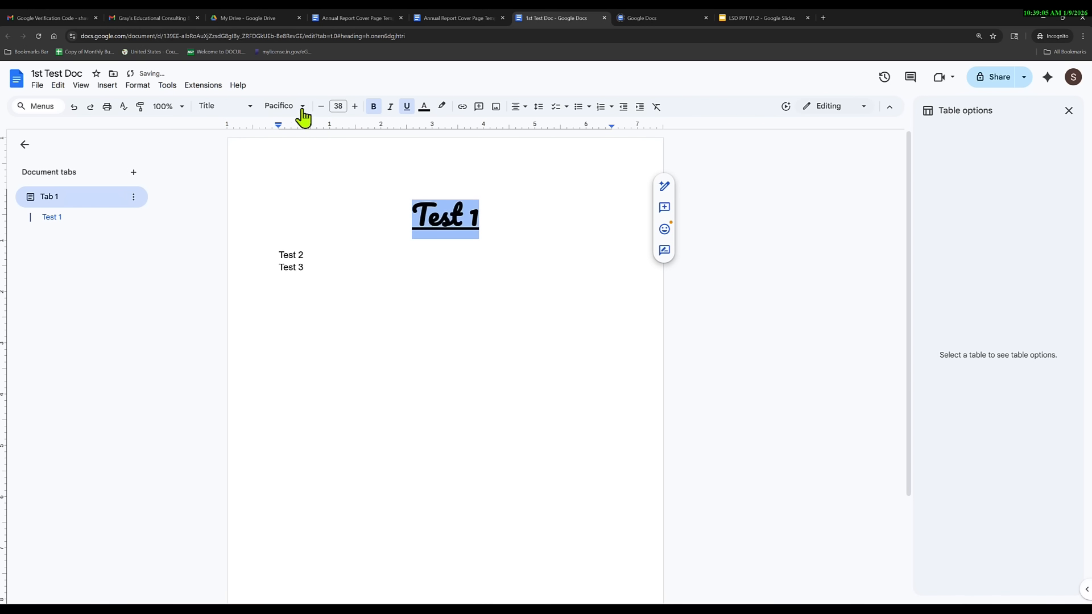
# Switch the title font to Impact, remove bold, and enlarge it to 43 pt.
pyautogui.click(302, 110)
pyautogui.click(312, 440)
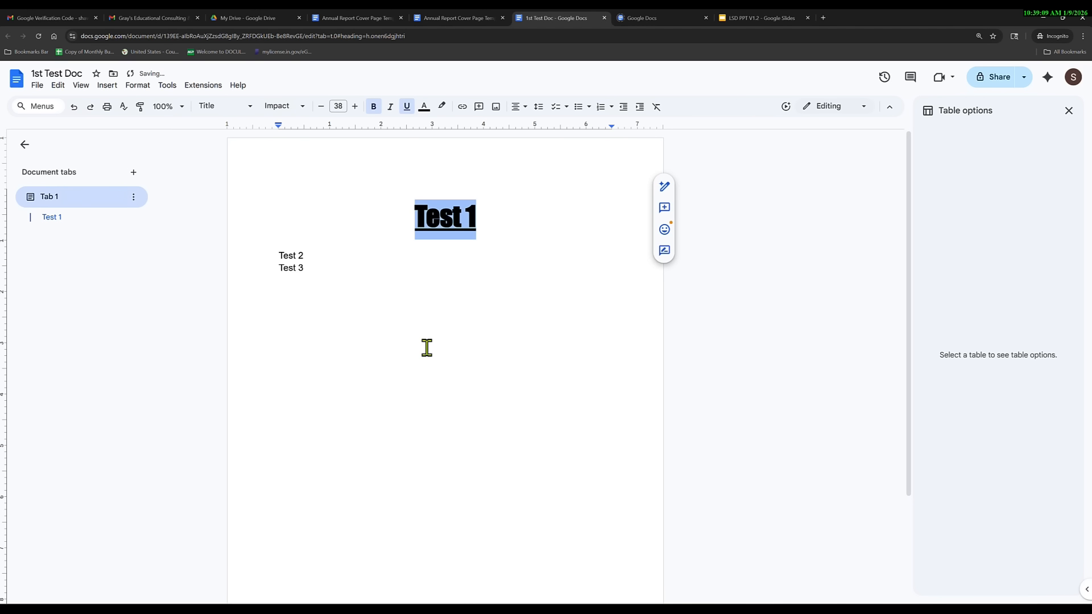
pyautogui.click(374, 107)
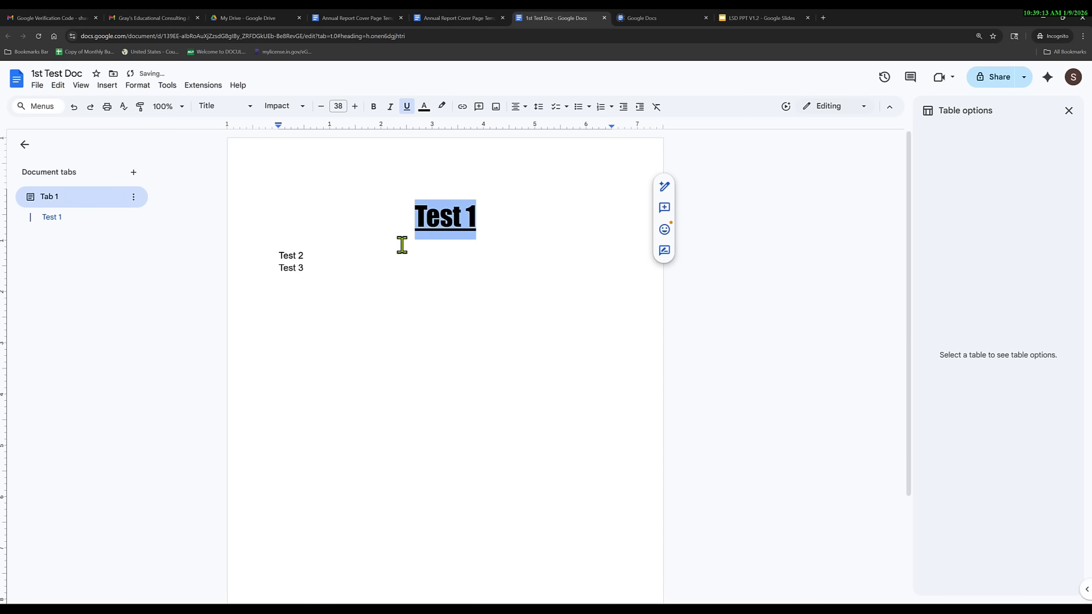
pyautogui.click(355, 107)
pyautogui.click(355, 107)
pyautogui.click(355, 107)
pyautogui.click(355, 107)
pyautogui.click(355, 107)
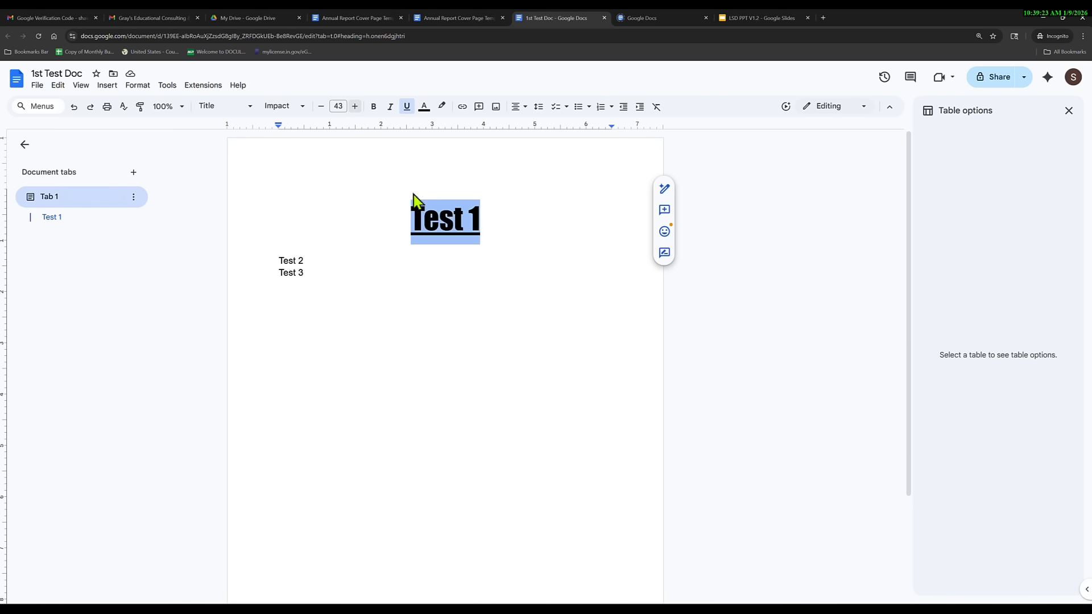
pyautogui.click(486, 223)
pyautogui.click(323, 272)
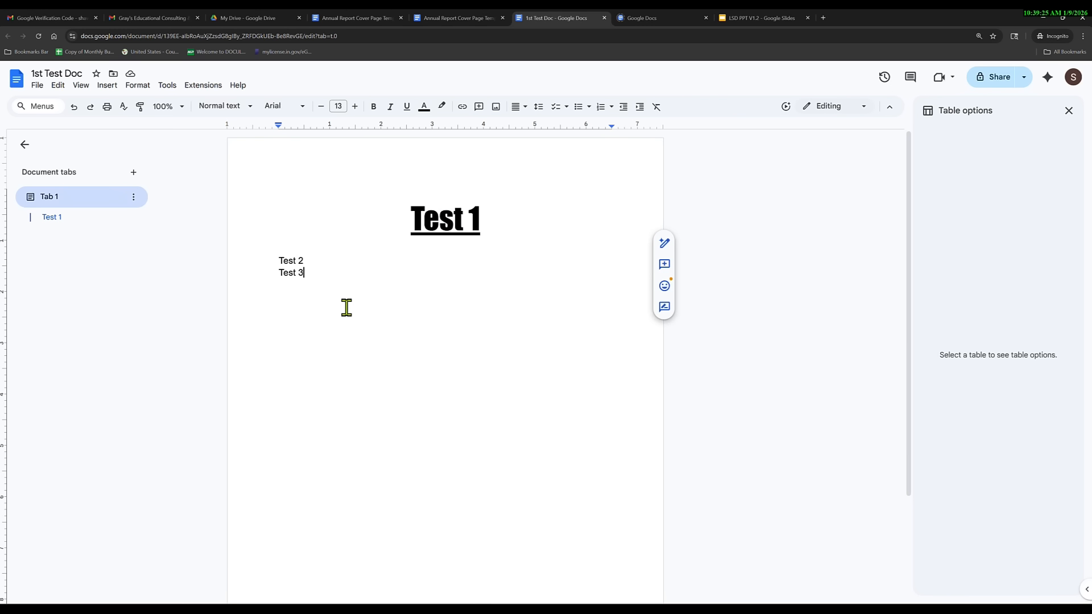
pyautogui.scroll(-3, 356, 319)
pyautogui.scroll(3, 364, 337)
pyautogui.scroll(-3, 369, 374)
pyautogui.click(512, 503)
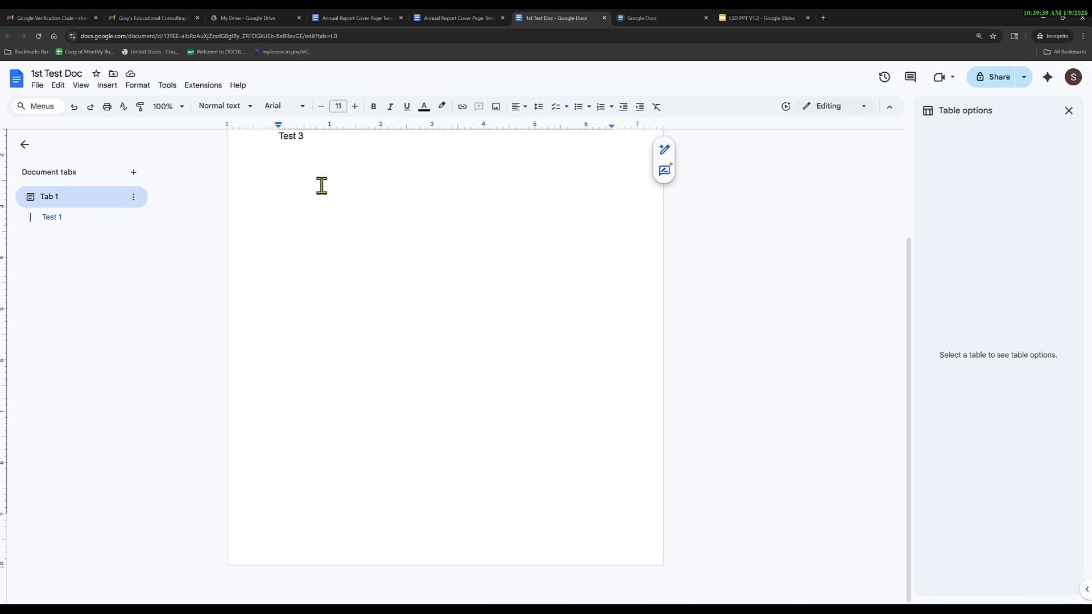
pyautogui.scroll(3, 375, 268)
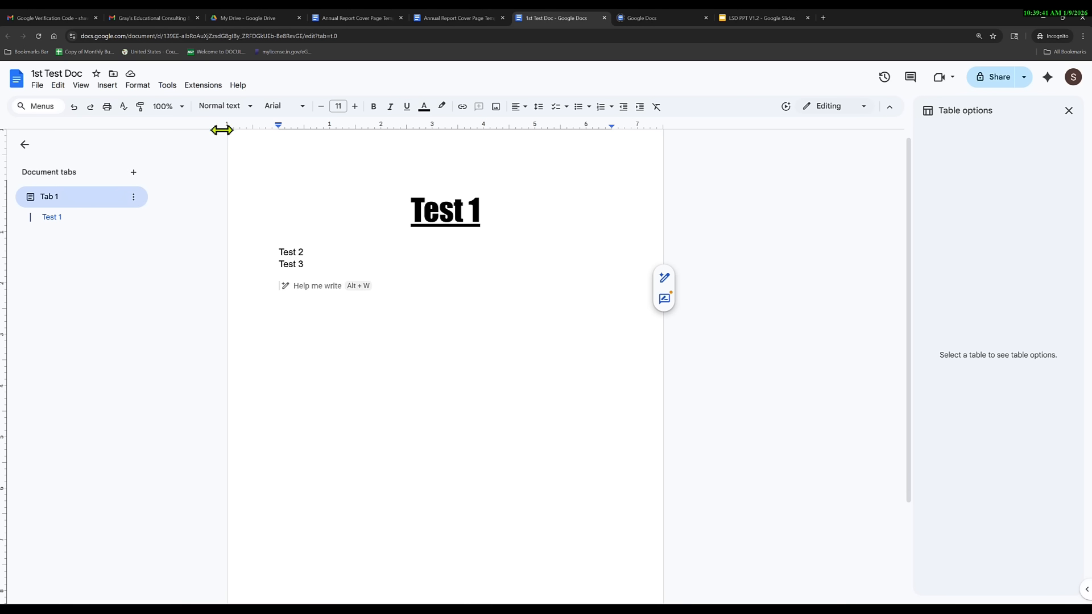
pyautogui.click(109, 87)
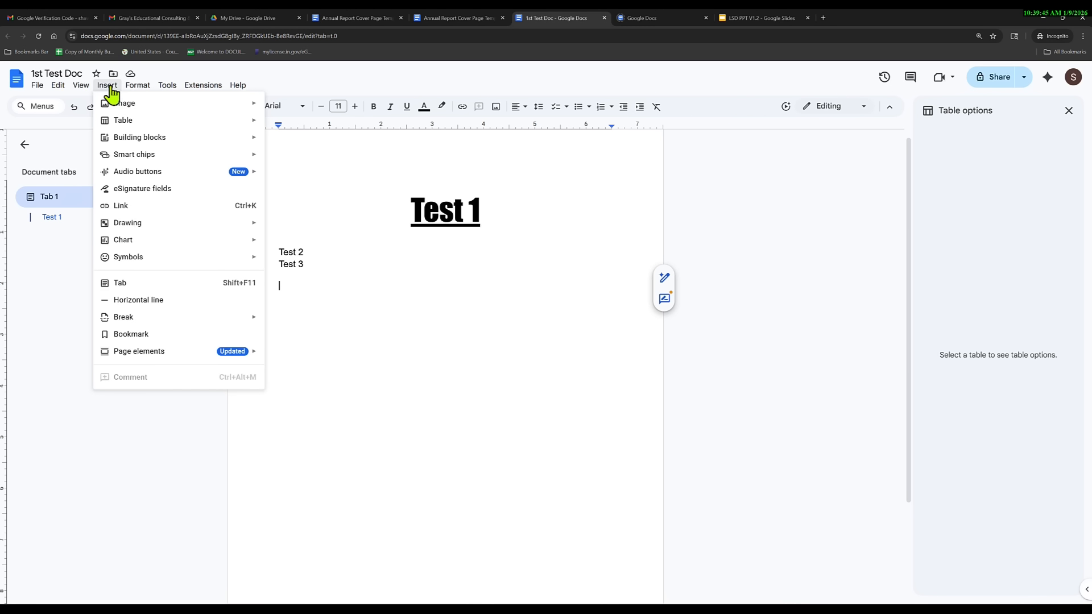
pyautogui.moveTo(178, 326)
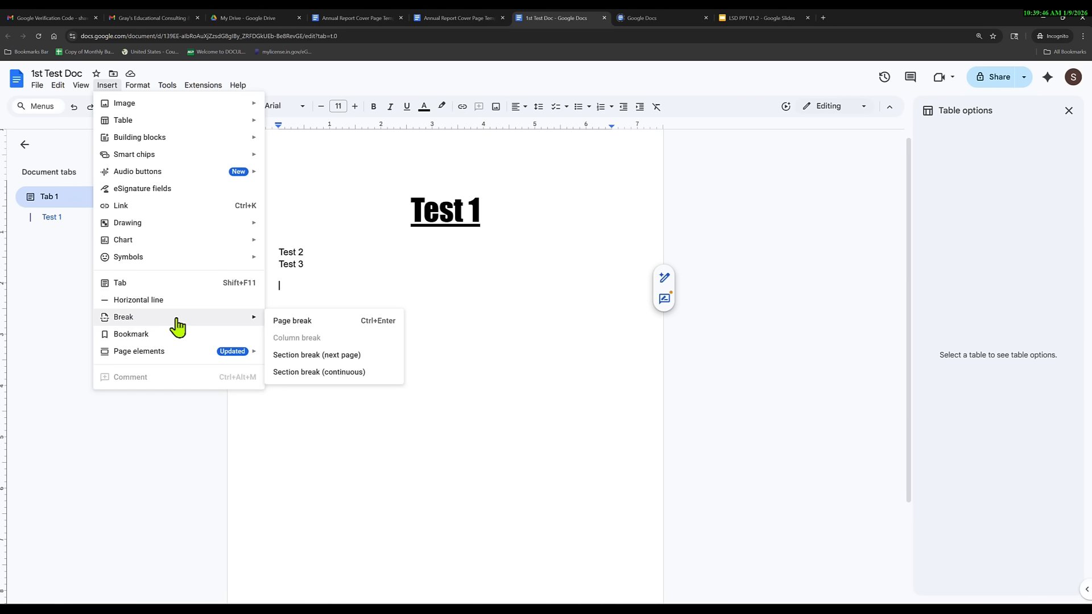
pyautogui.click(303, 323)
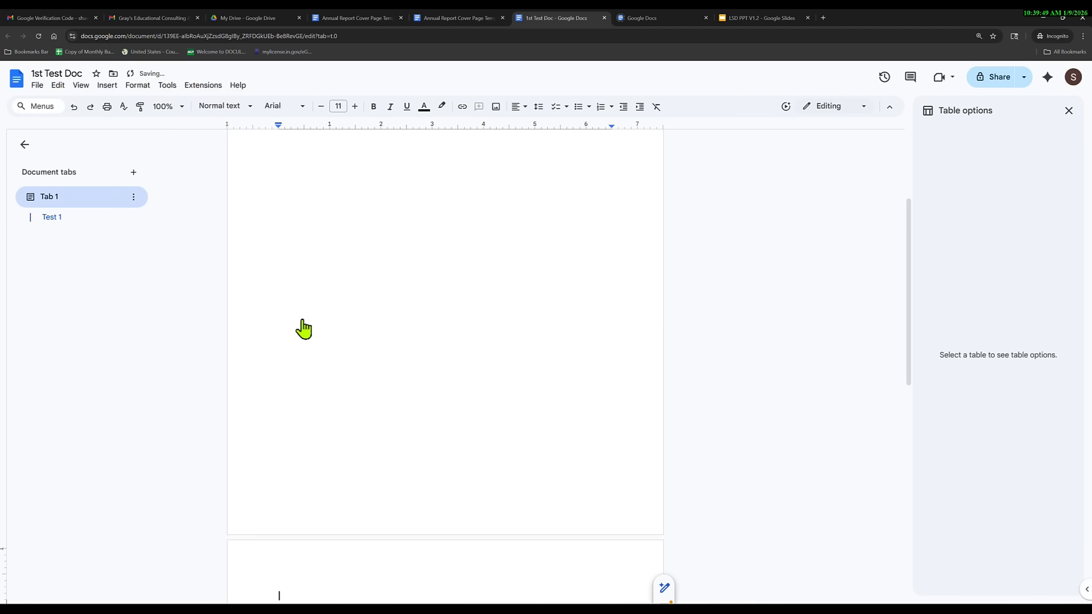
pyautogui.scroll(3, 343, 334)
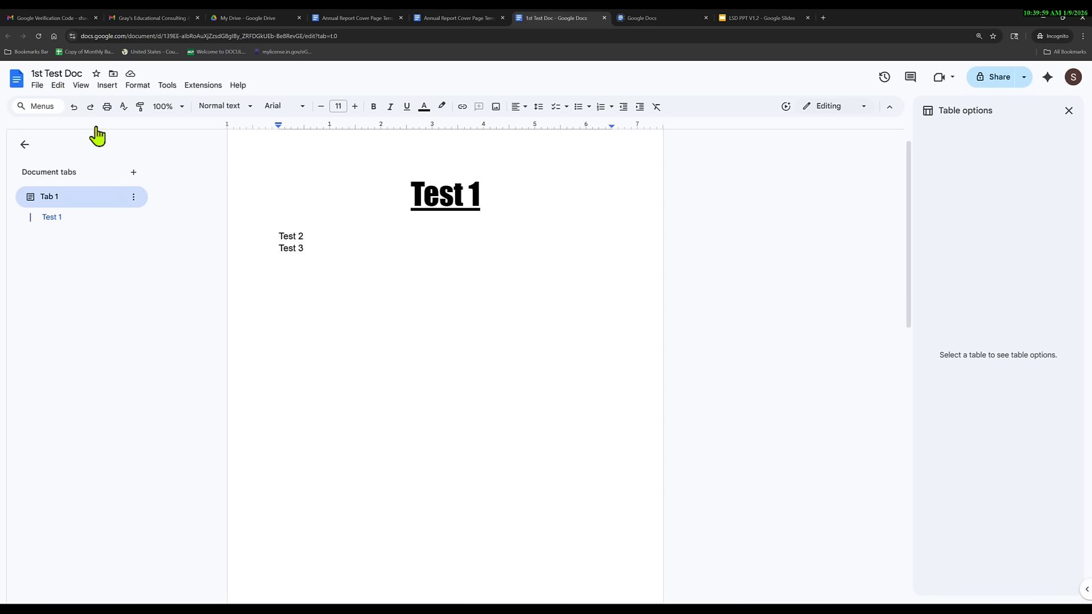
pyautogui.click(74, 108)
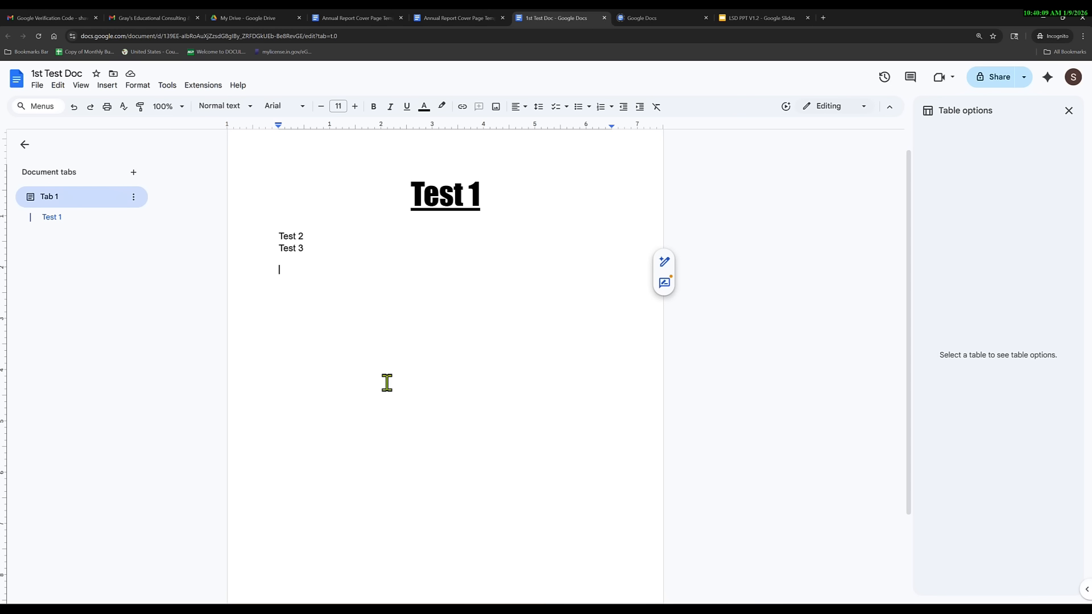
# Apply the Heading 1 style to the Test 2 line.
pyautogui.moveTo(306, 236); pyautogui.dragTo(268, 235)
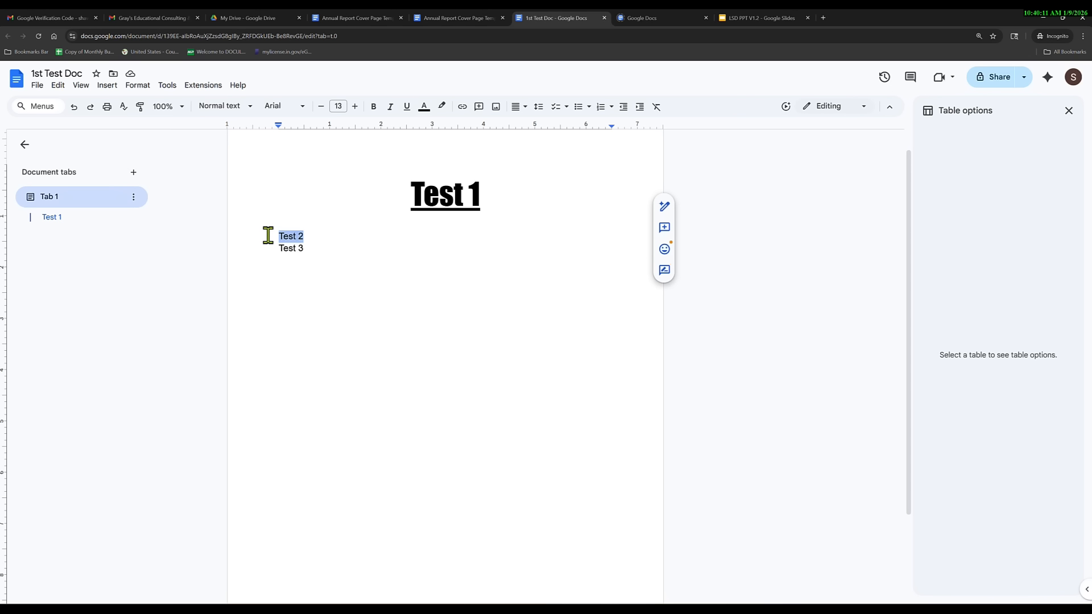
pyautogui.click(250, 107)
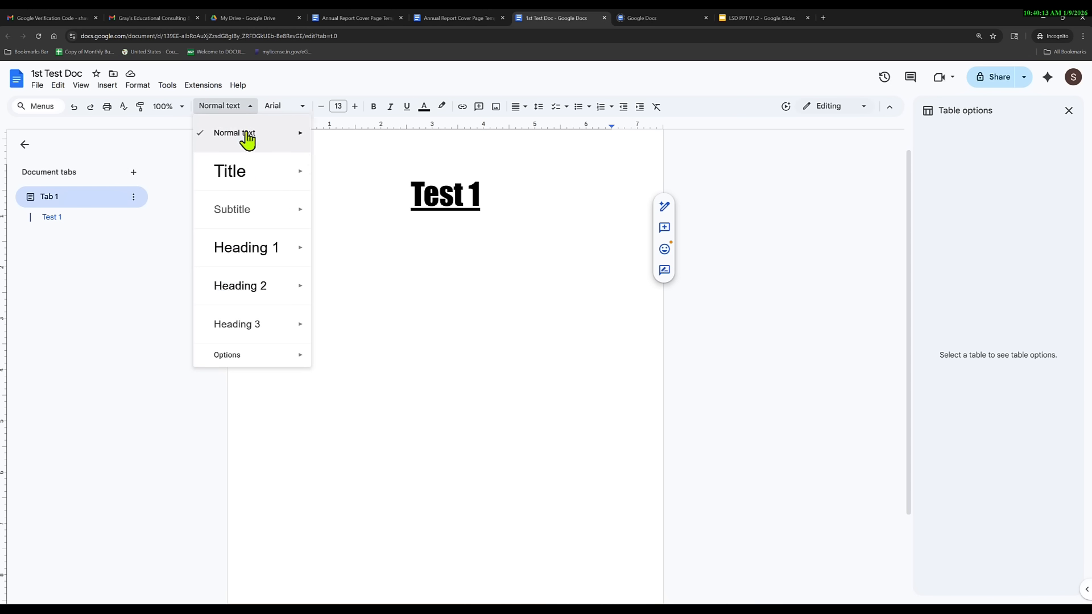
pyautogui.click(245, 254)
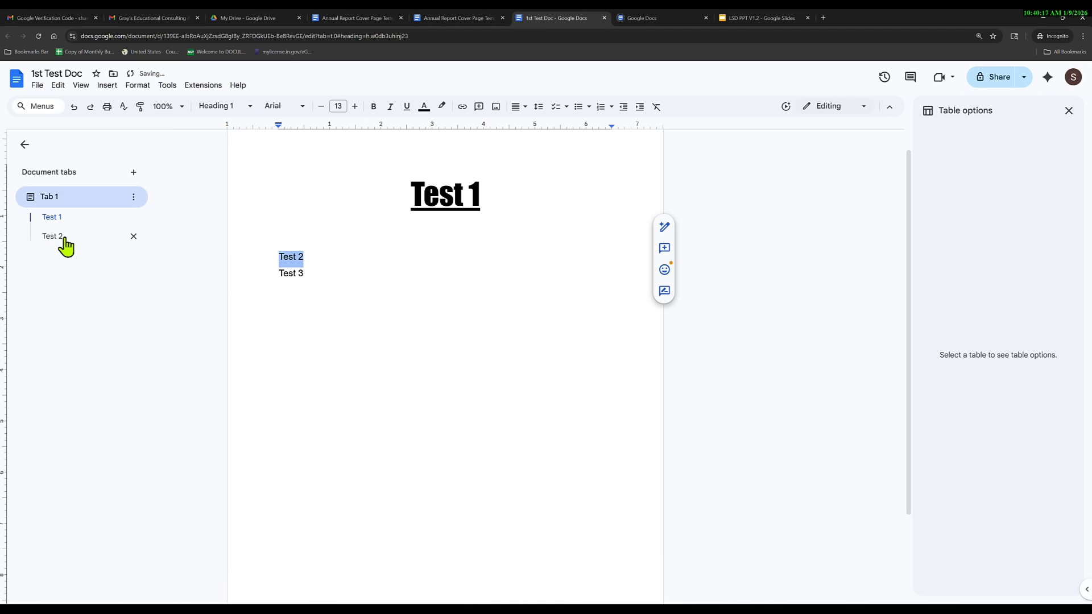
# Replace the heading text 'Test 2' with 'Heading Of My Paper'.
pyautogui.moveTo(316, 257); pyautogui.dragTo(276, 255)
pyautogui.write('Heading Of')
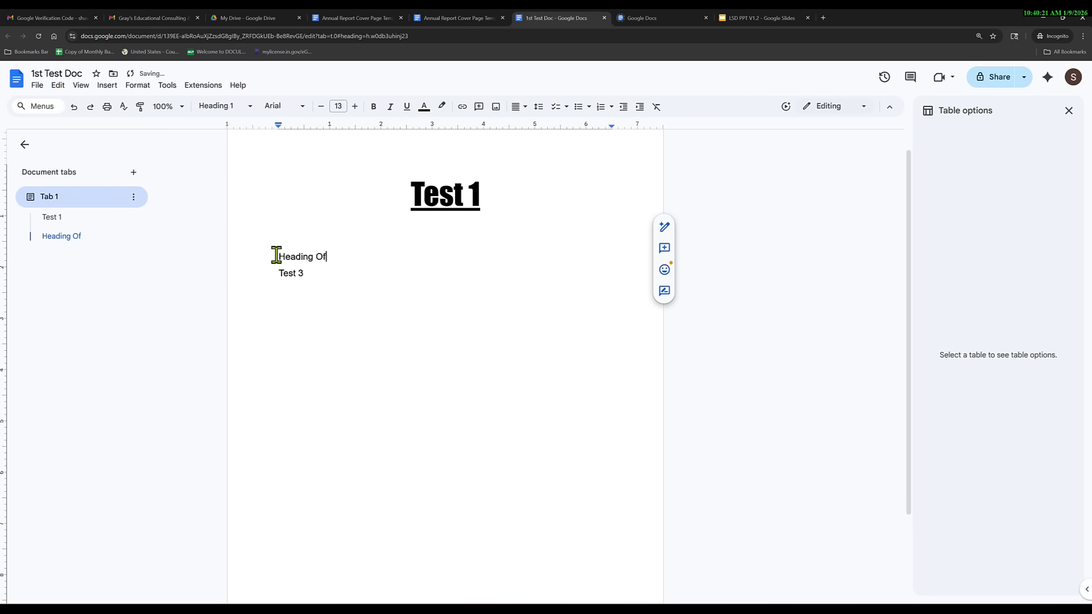
pyautogui.write(' My Paper')
pyautogui.press('Down')
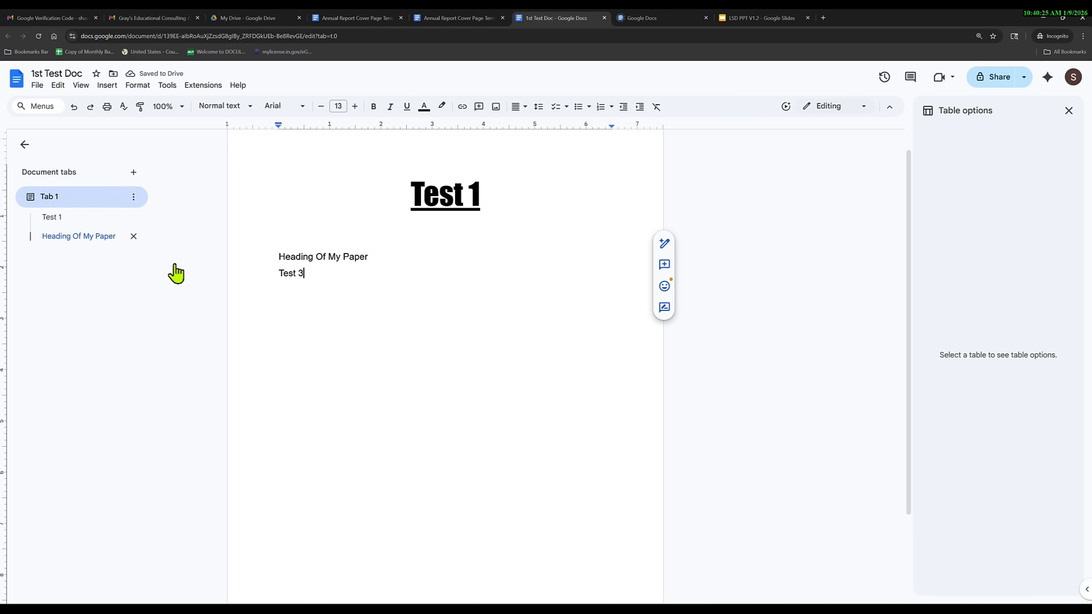
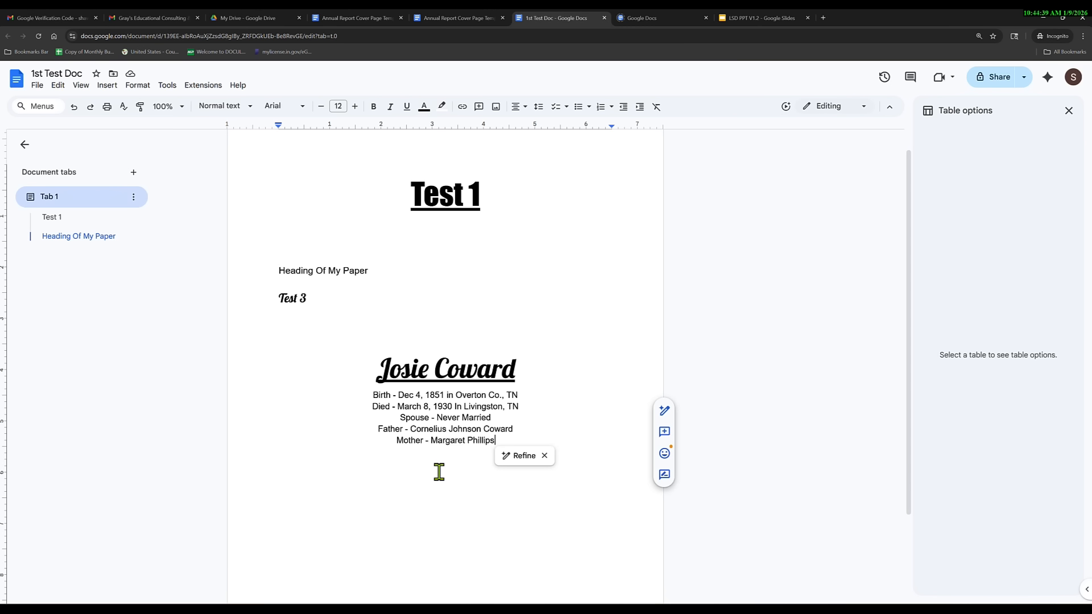
# Select the family record block and enable borders on all four sides.
pyautogui.click(545, 455)
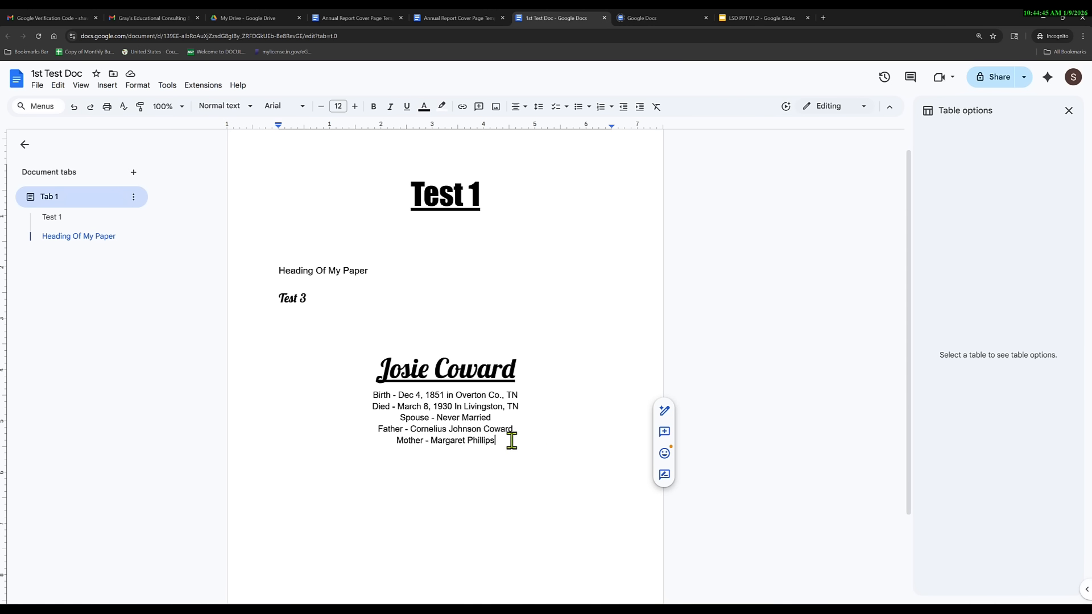
pyautogui.moveTo(512, 441); pyautogui.dragTo(373, 371)
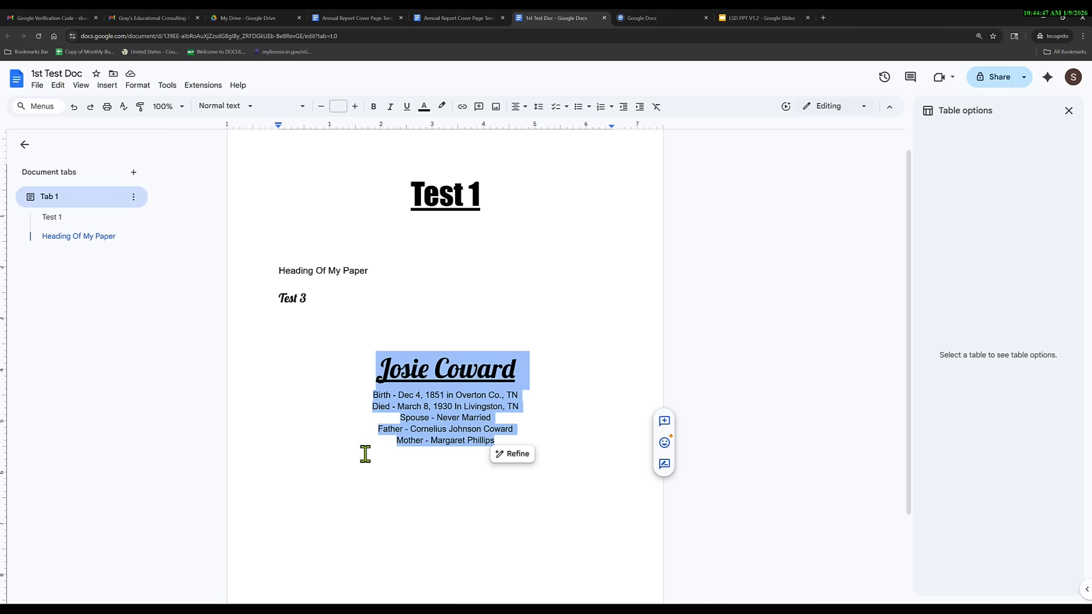
pyautogui.click(137, 85)
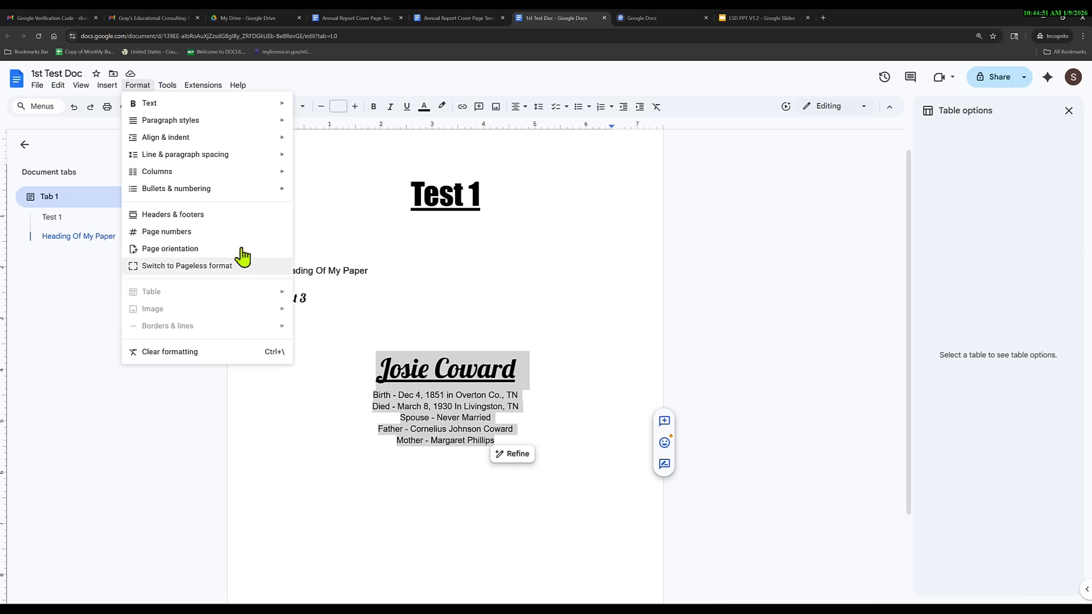
pyautogui.moveTo(257, 122)
pyautogui.click(322, 124)
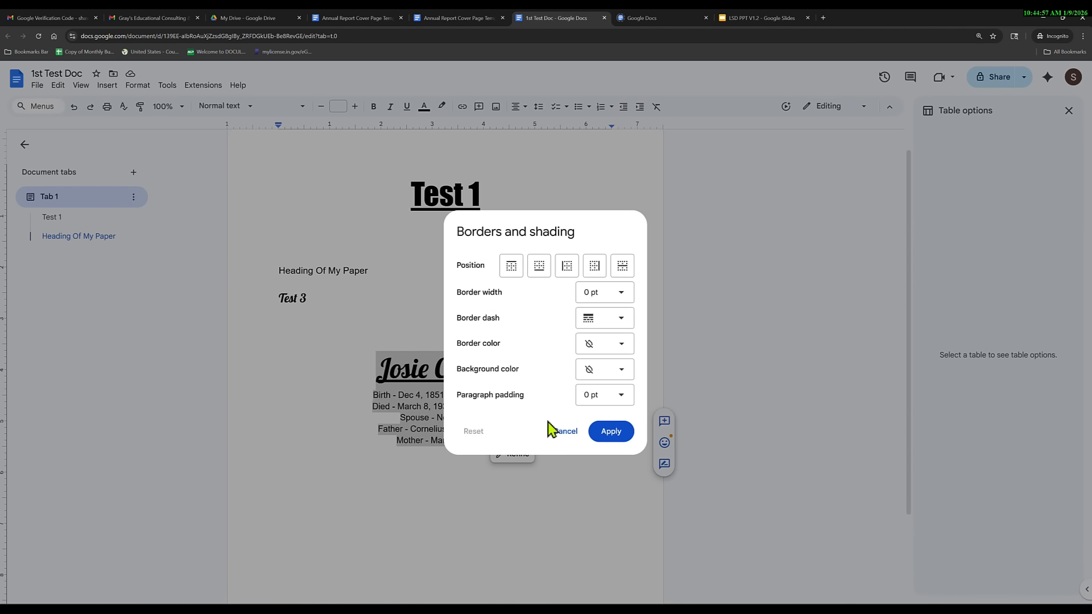
pyautogui.click(511, 266)
pyautogui.click(539, 266)
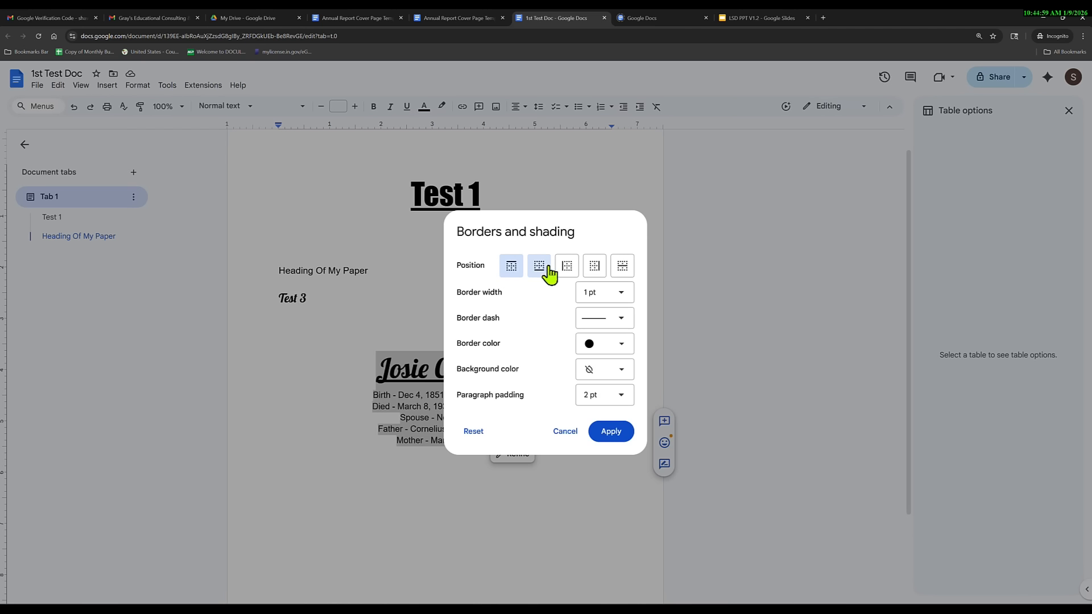
pyautogui.click(567, 265)
pyautogui.click(592, 267)
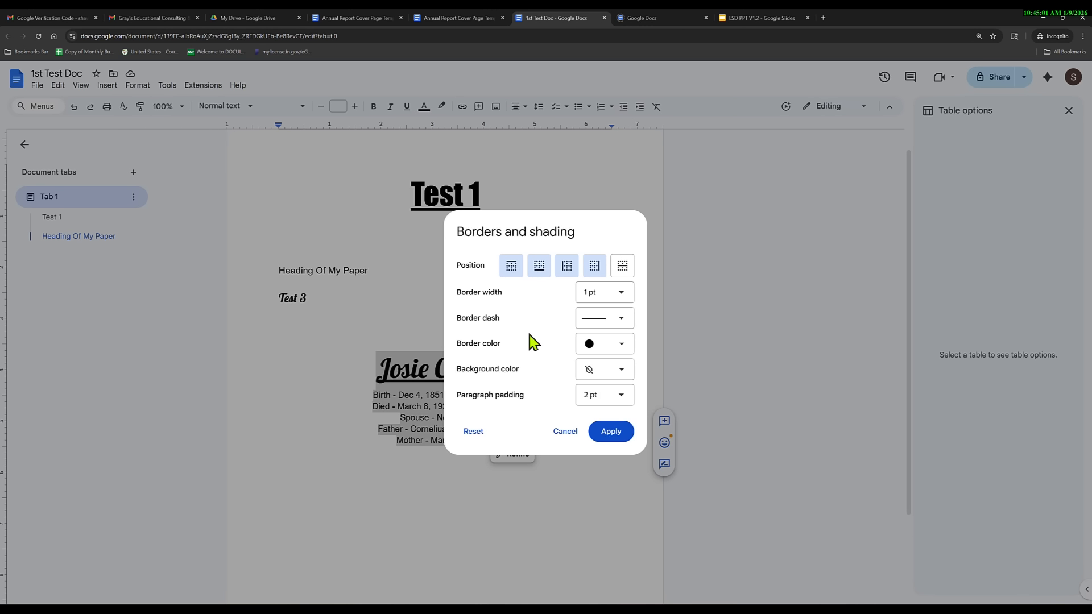
# Make the border 3 pt, dashed and bright blue, add a pale yellow background, and apply.
pyautogui.click(621, 293)
pyautogui.click(602, 475)
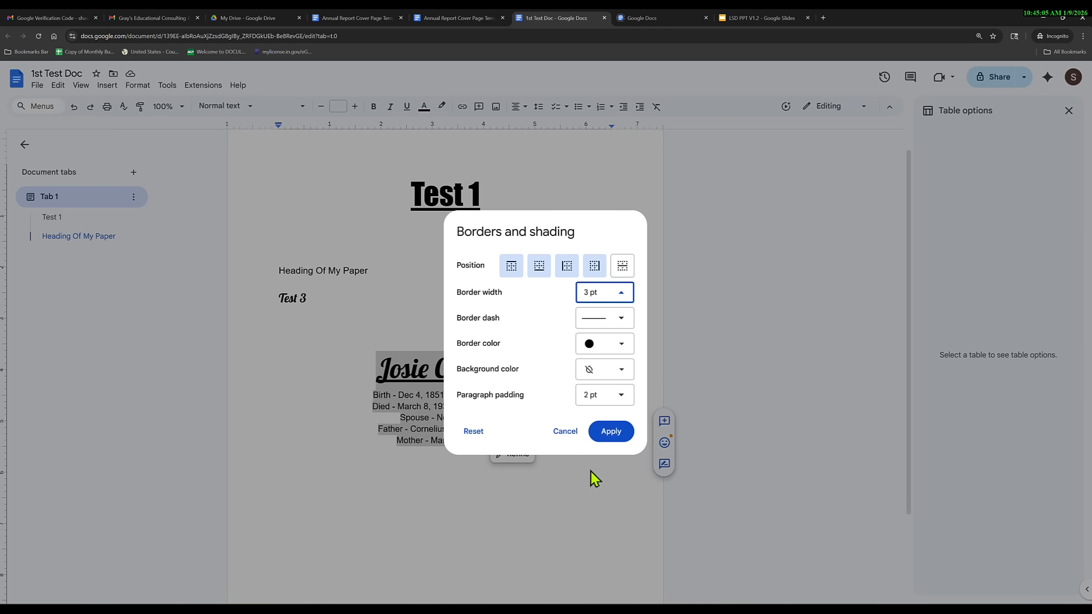
pyautogui.click(620, 319)
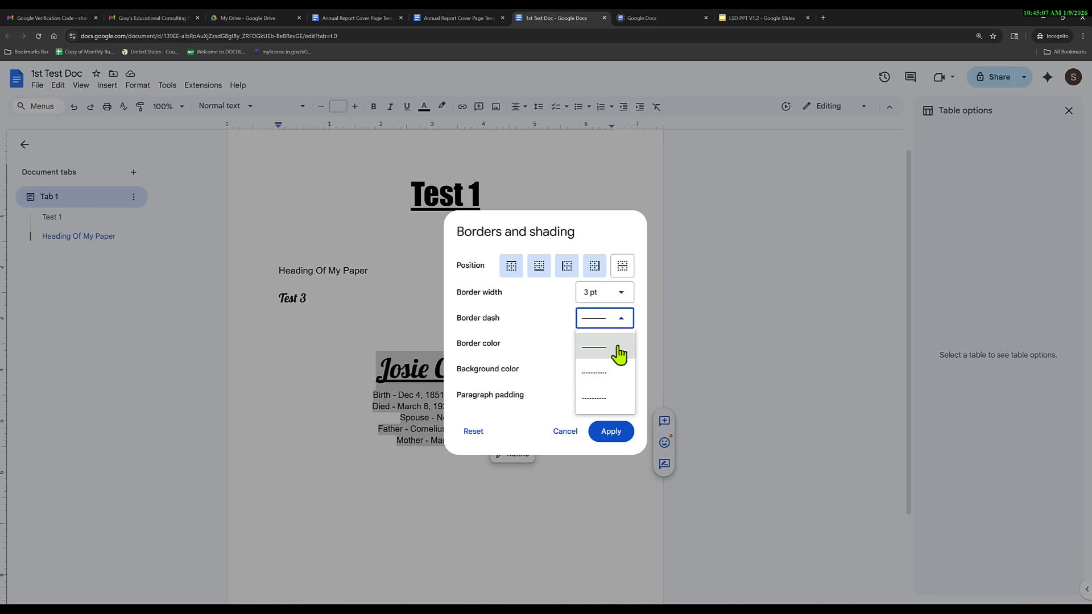
pyautogui.click(591, 401)
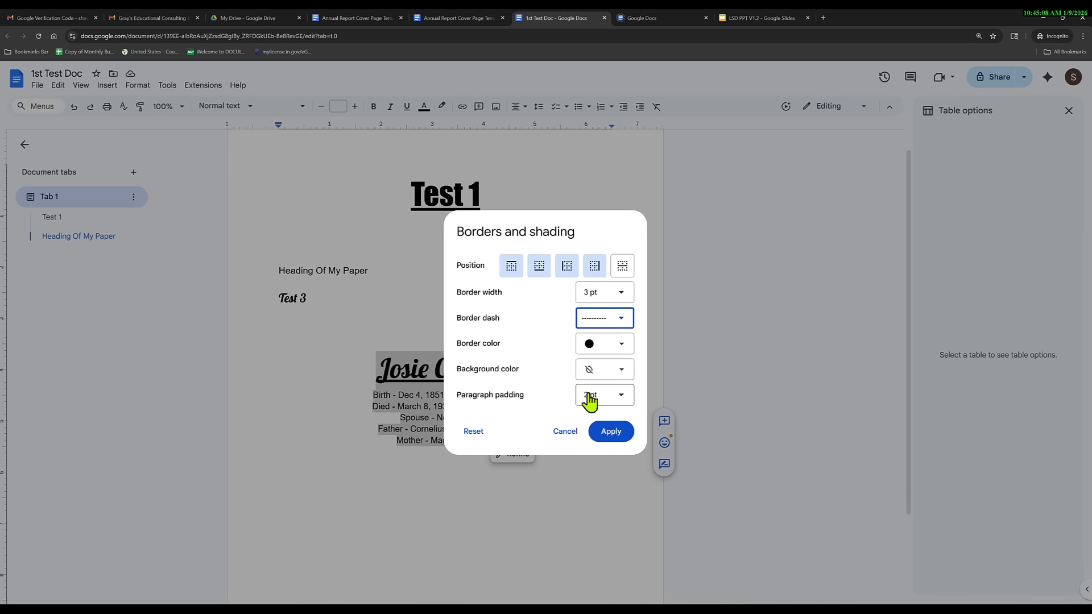
pyautogui.click(623, 348)
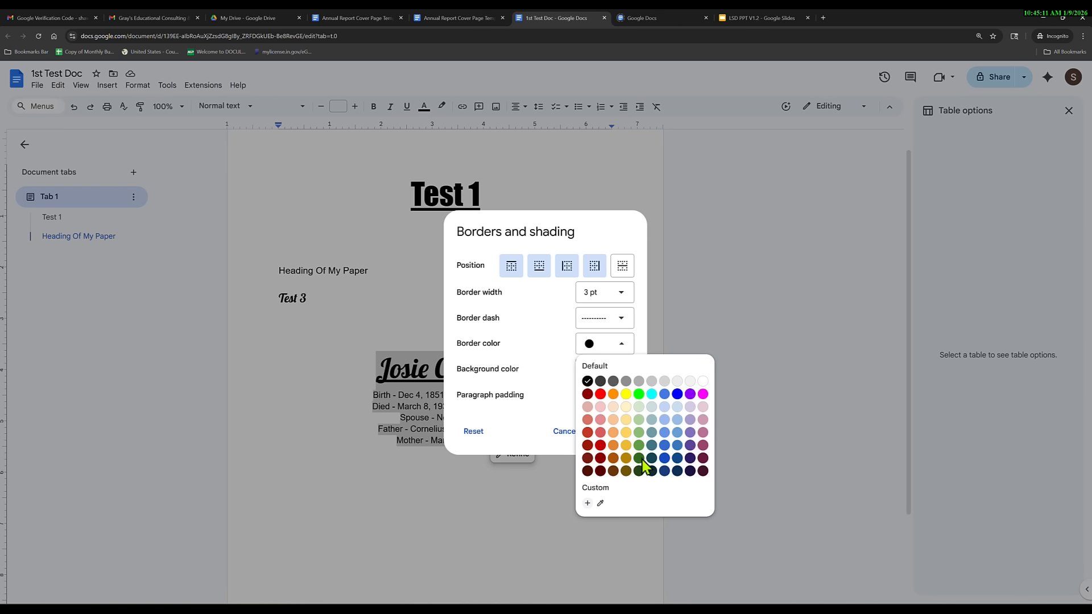
pyautogui.click(677, 394)
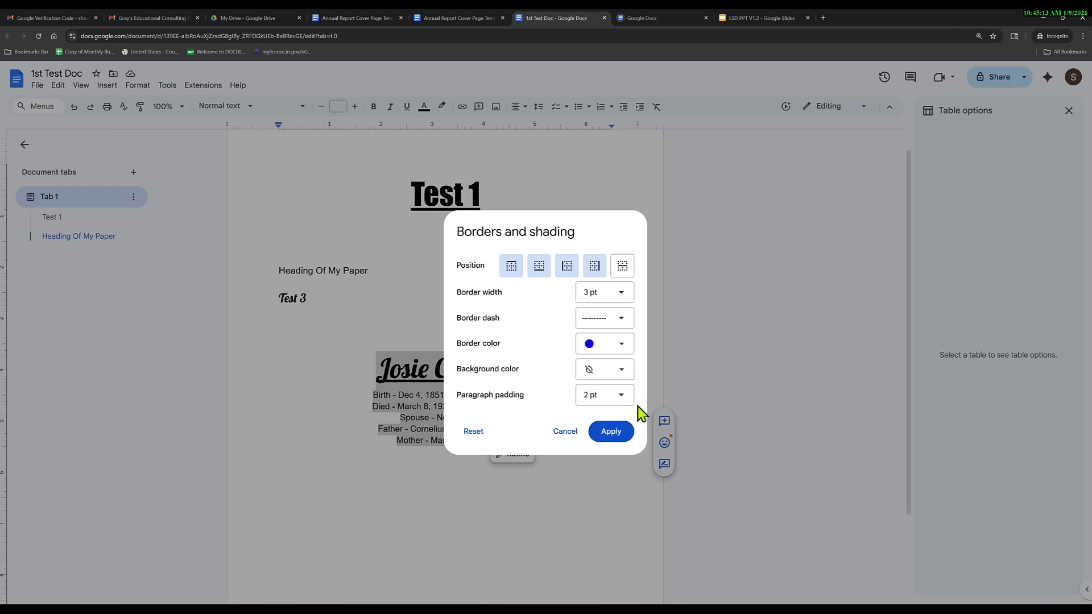
pyautogui.click(621, 370)
pyautogui.click(629, 442)
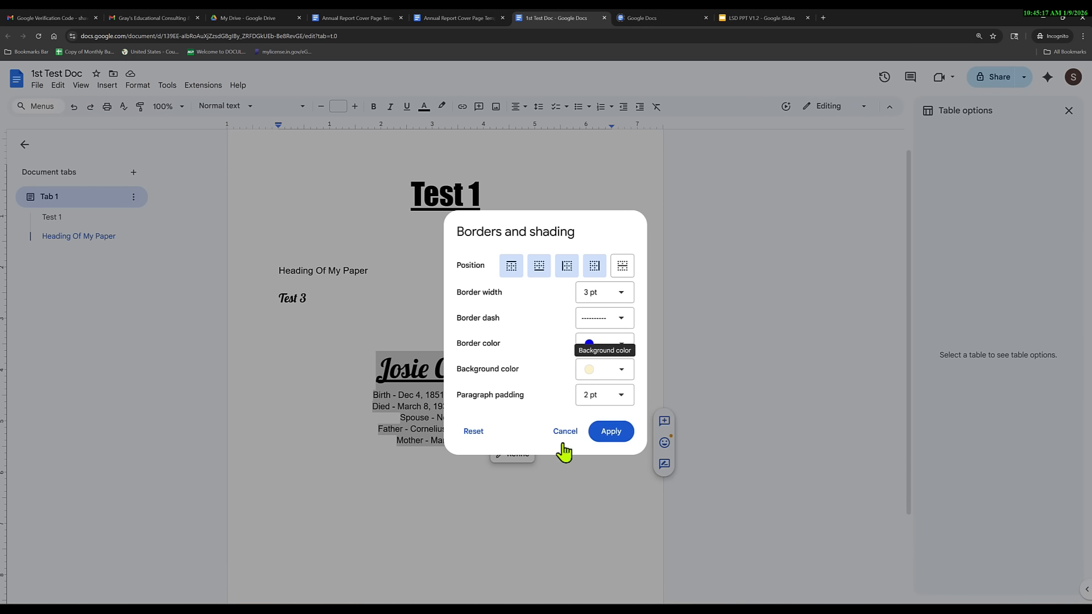
pyautogui.click(611, 432)
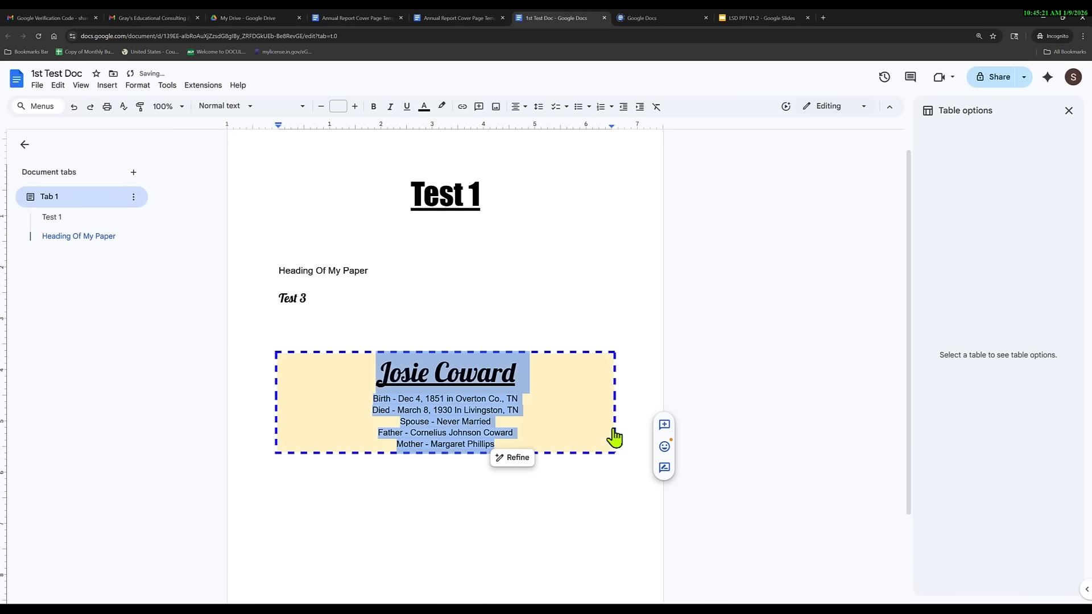
pyautogui.click(564, 487)
pyautogui.scroll(-3, 420, 503)
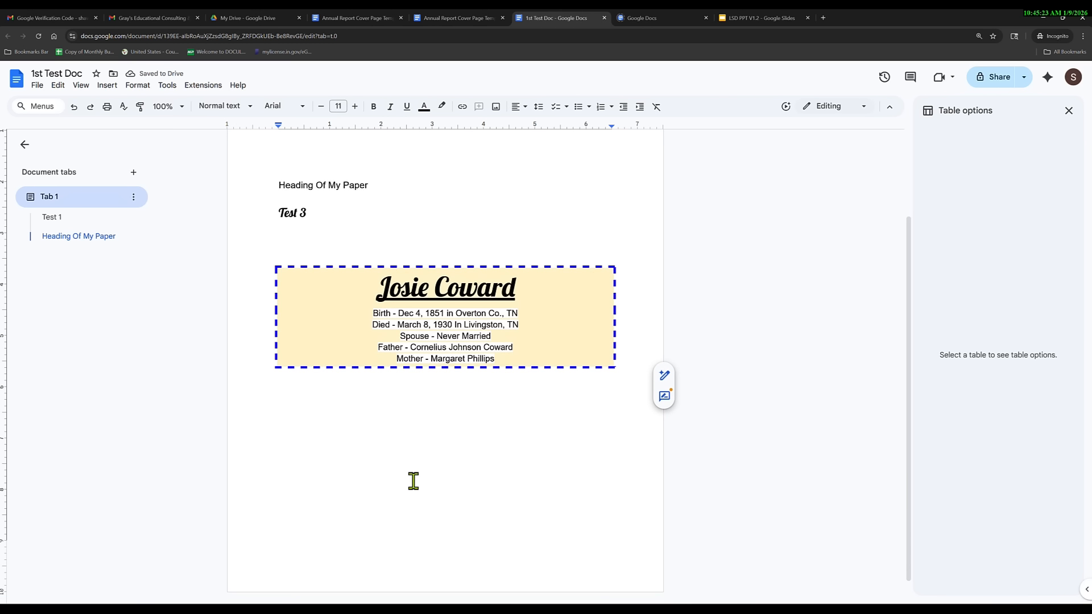
# Start a new empty line directly beneath the shaded record box.
pyautogui.click(413, 480)
pyautogui.press('Return')
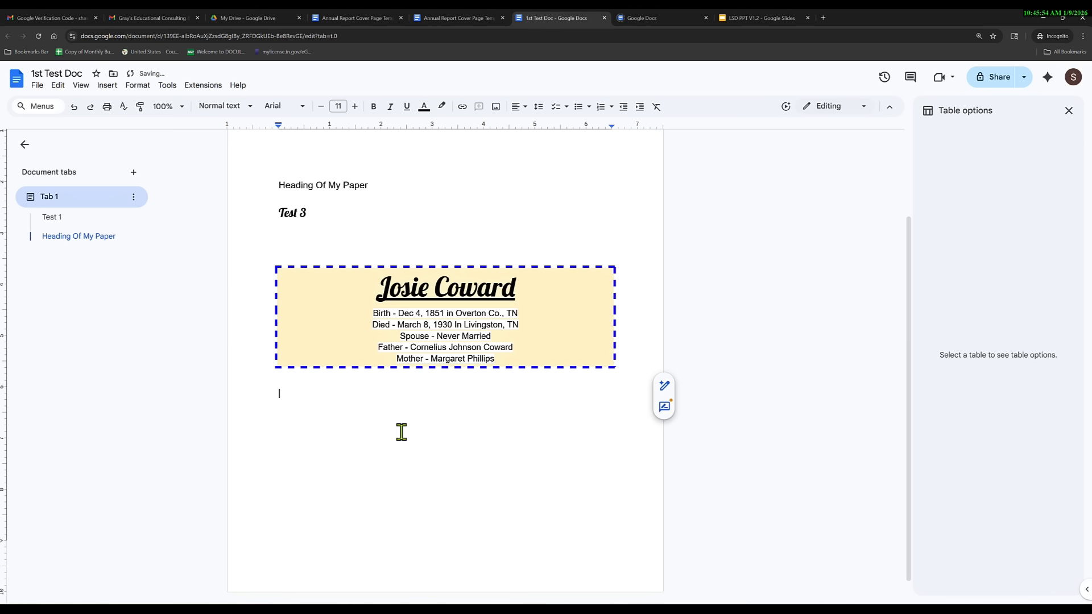
# Insert the black down-pointing double triangle from the Special characters arrows grid.
pyautogui.click(116, 87)
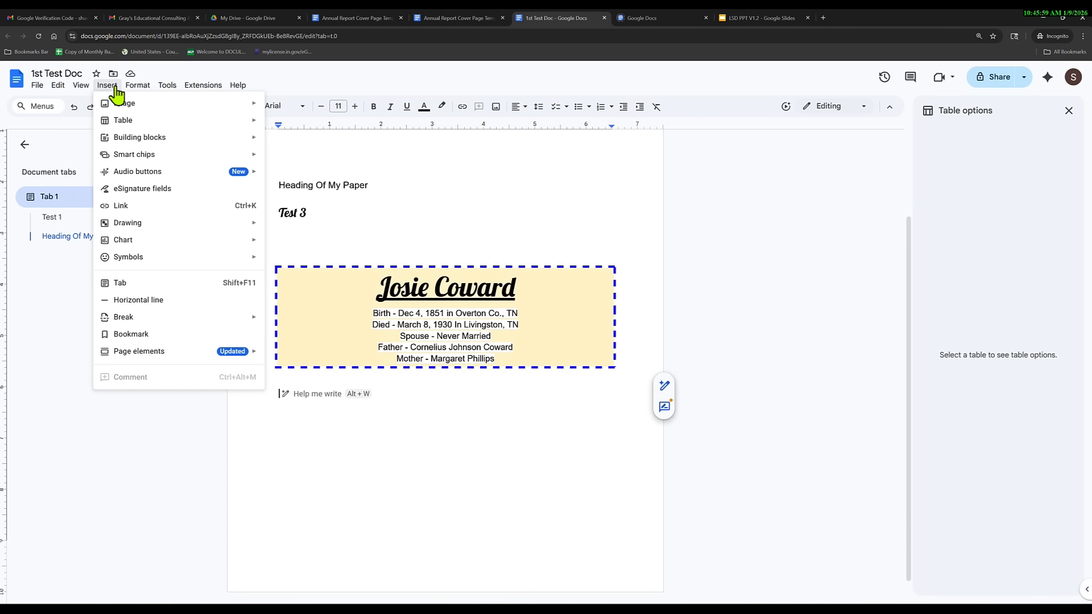
pyautogui.moveTo(202, 262)
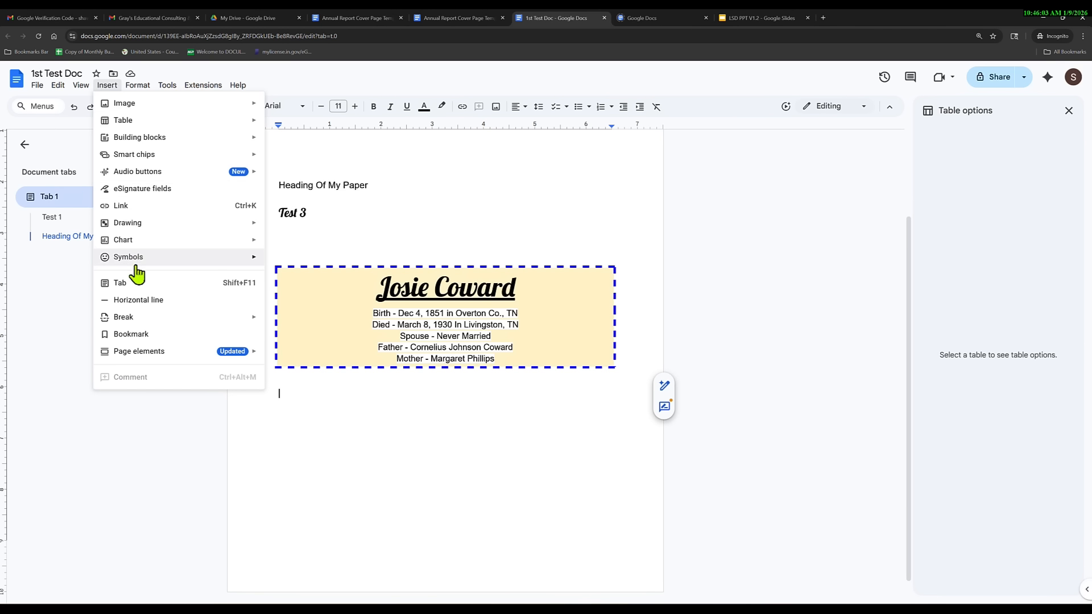
pyautogui.moveTo(147, 265)
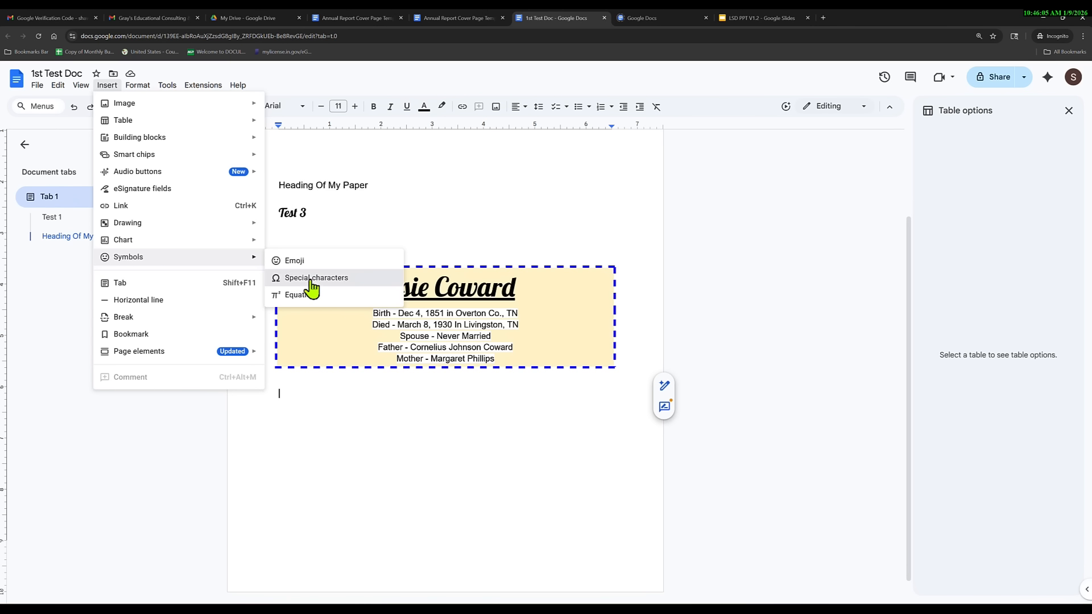
pyautogui.click(307, 279)
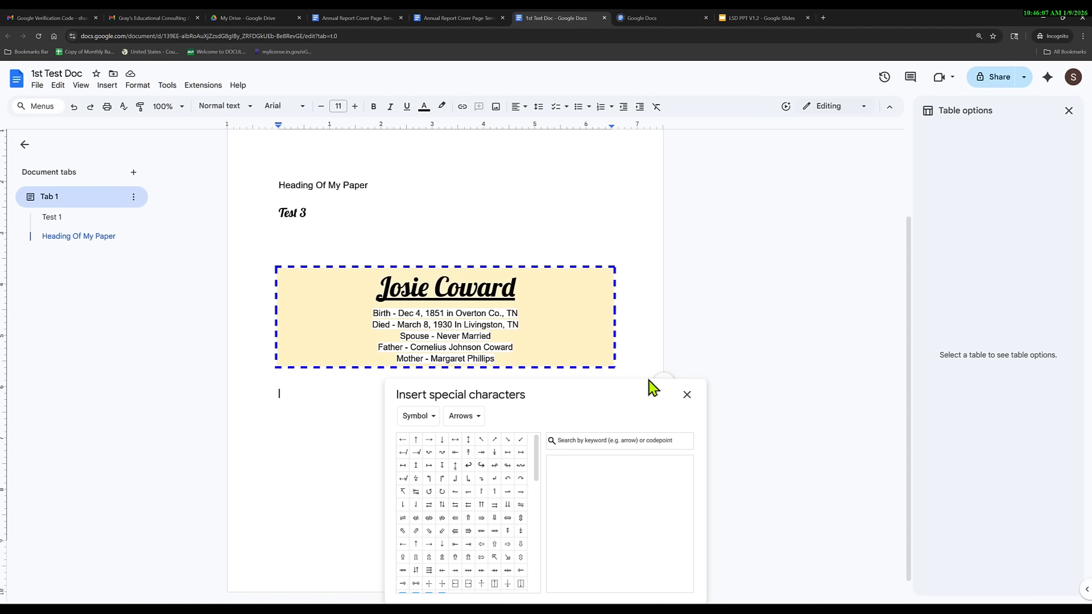
pyautogui.moveTo(642, 404); pyautogui.dragTo(947, 186)
pyautogui.scroll(-3, 791, 318)
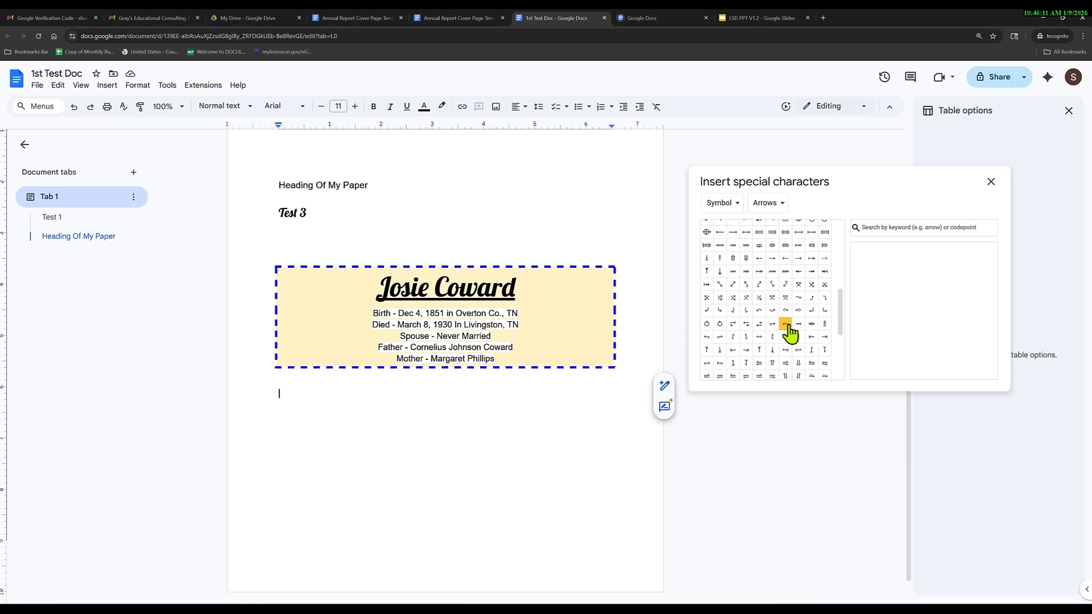
pyautogui.scroll(-1, 790, 335)
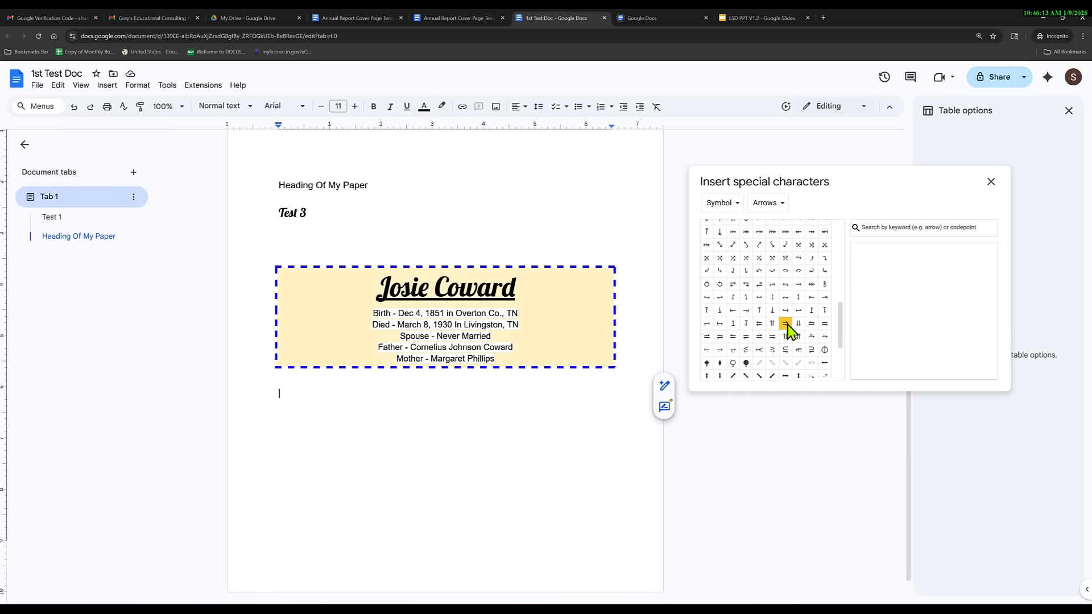
pyautogui.scroll(3, 789, 335)
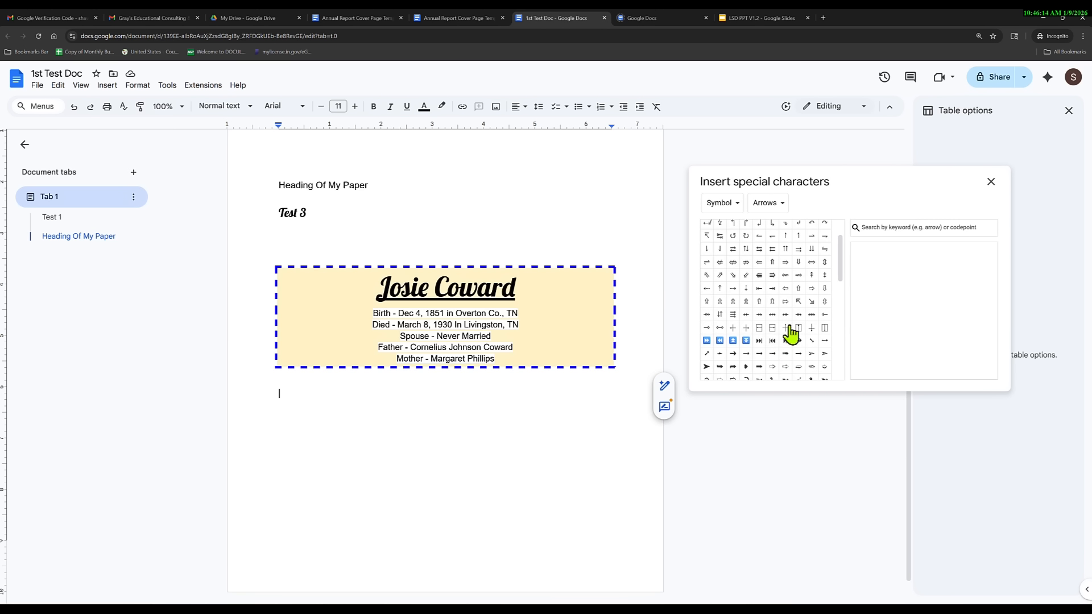
pyautogui.click(746, 340)
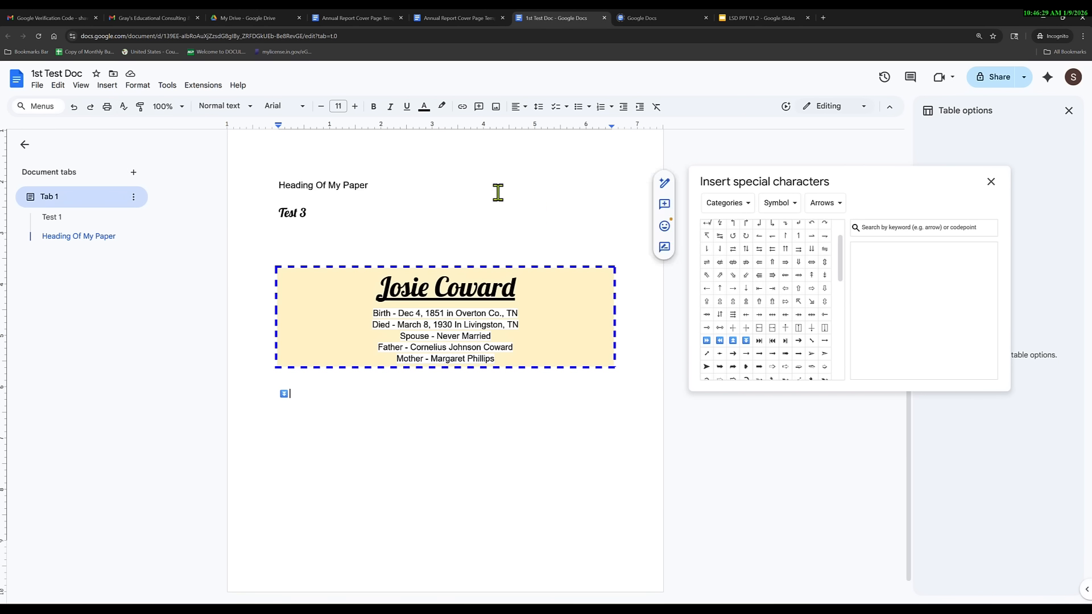
# Insert three rightwards wave arrows (↝↝↝) after the double triangle symbol.
pyautogui.click(107, 86)
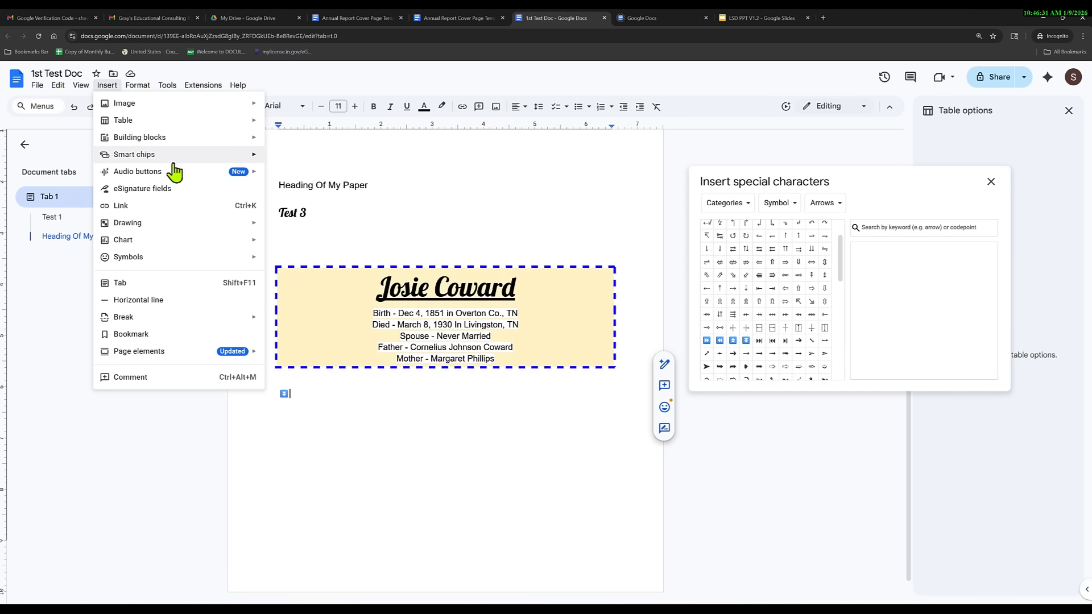
pyautogui.moveTo(203, 259)
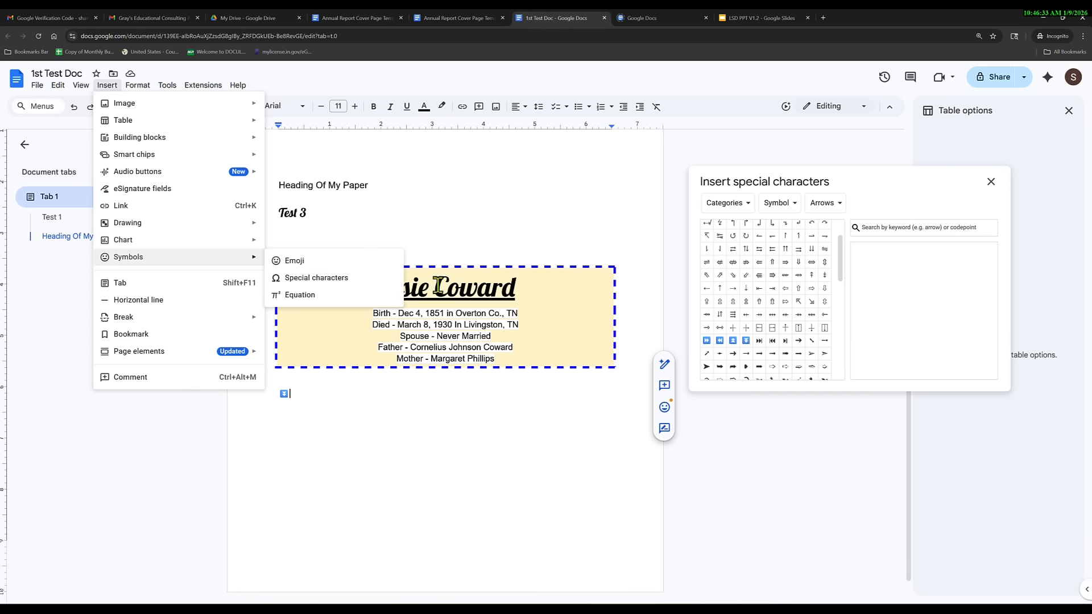
pyautogui.click(325, 263)
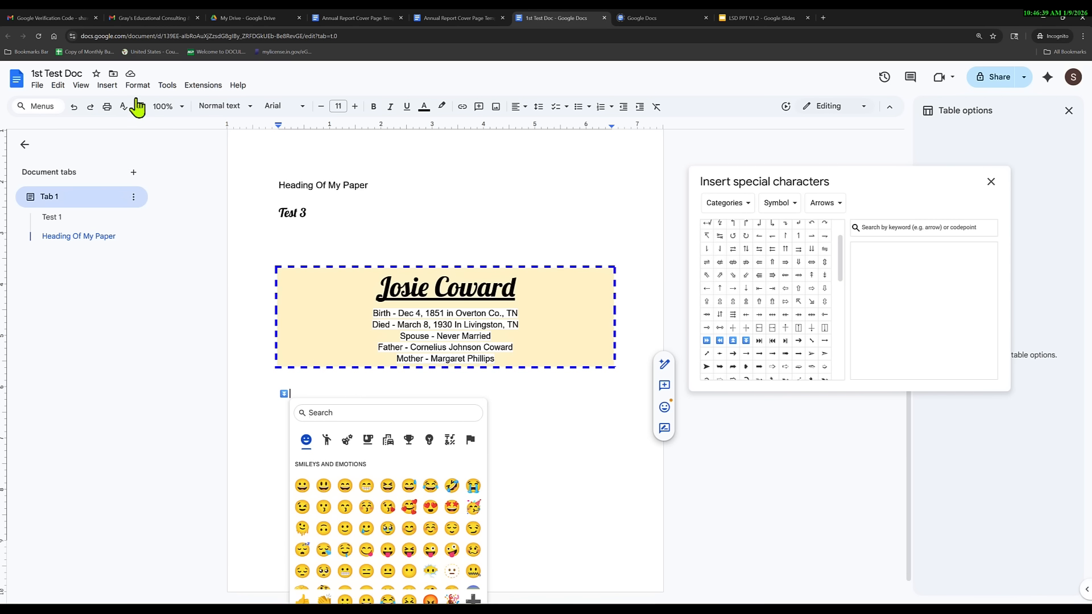
pyautogui.click(107, 85)
pyautogui.moveTo(252, 263)
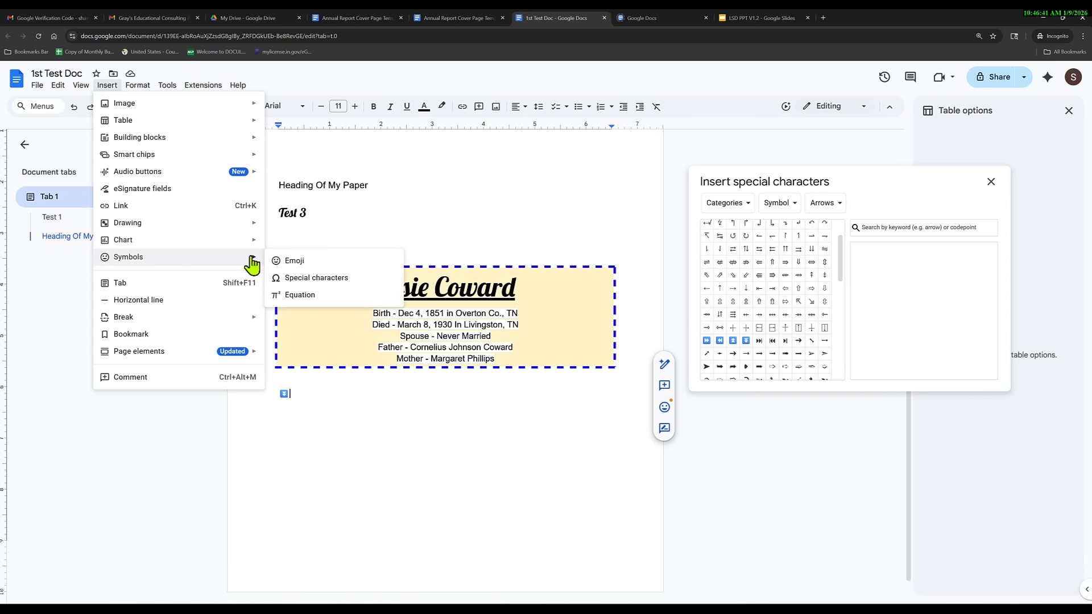
pyautogui.click(292, 296)
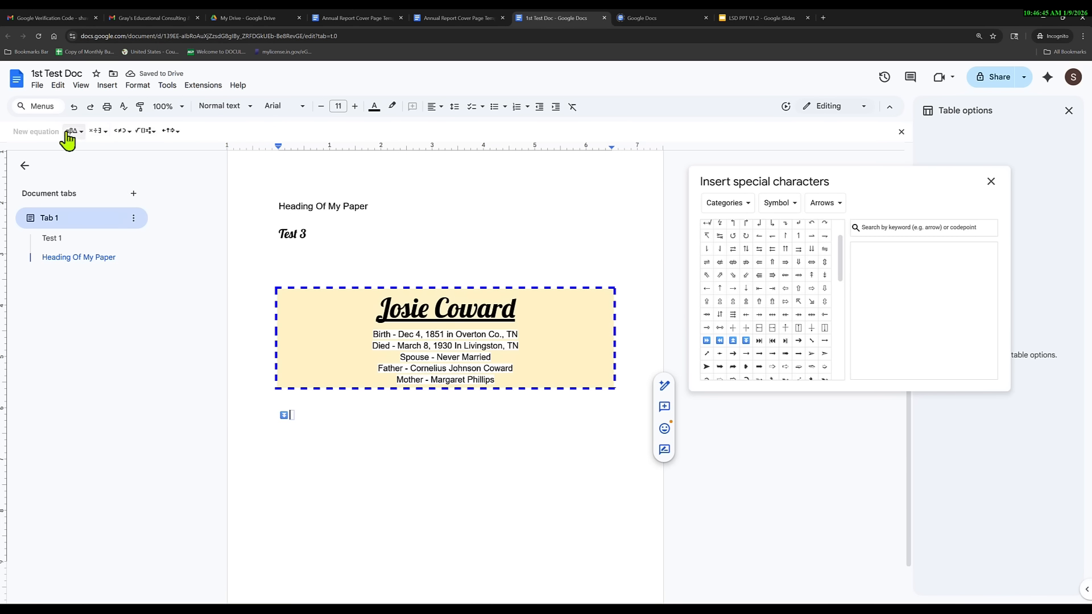
pyautogui.click(904, 136)
pyautogui.scroll(1, 756, 284)
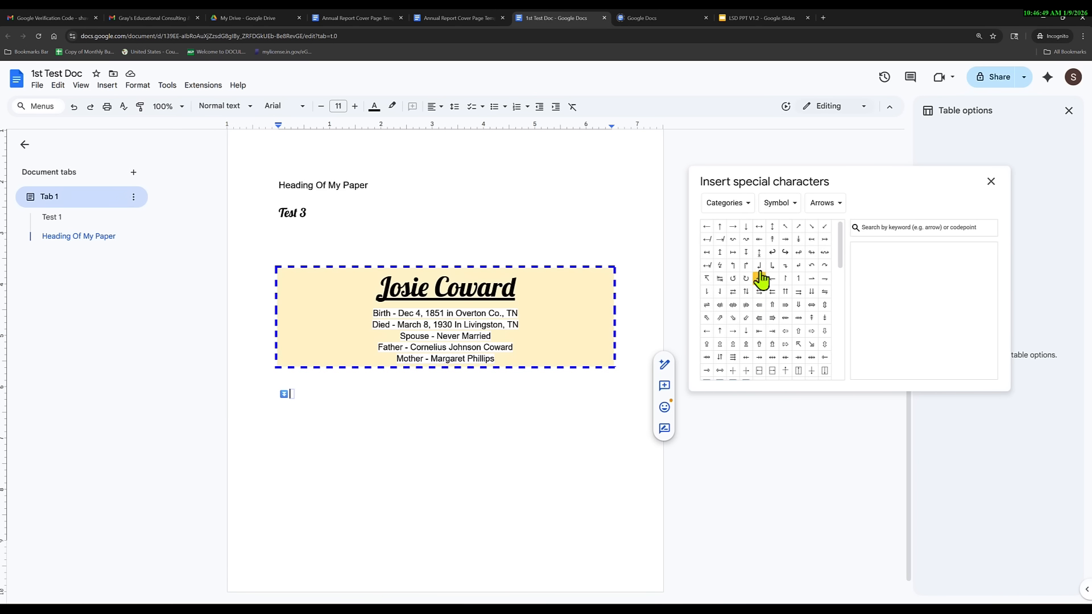
pyautogui.click(746, 240)
pyautogui.doubleClick(747, 240)
# Add an empty line above the wave arrows and another one below them.
pyautogui.doubleClick(305, 395)
pyautogui.click(277, 393)
pyautogui.press('Return')
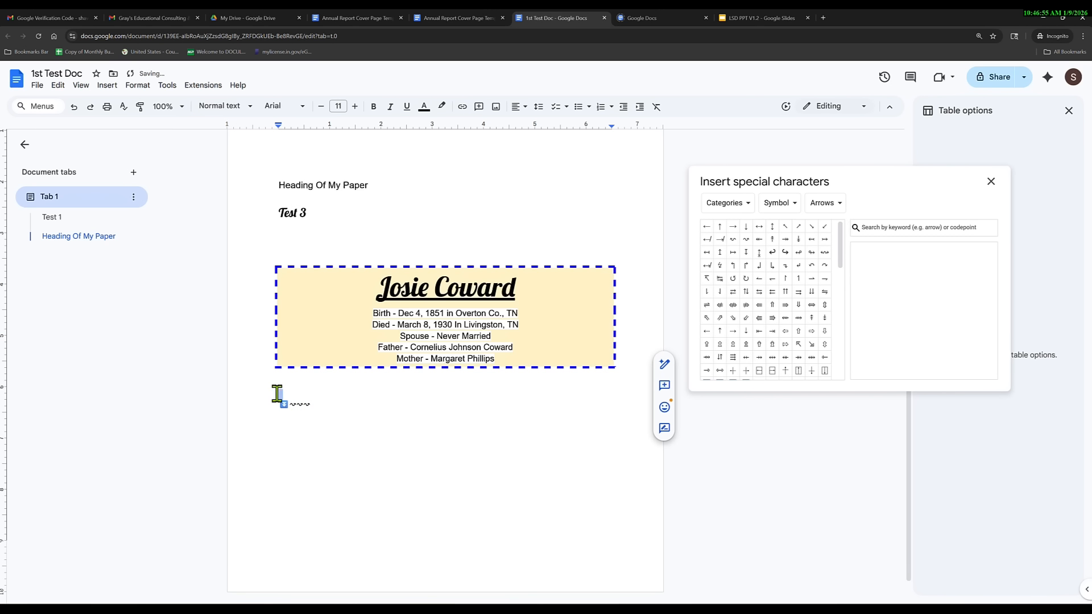
pyautogui.click(317, 404)
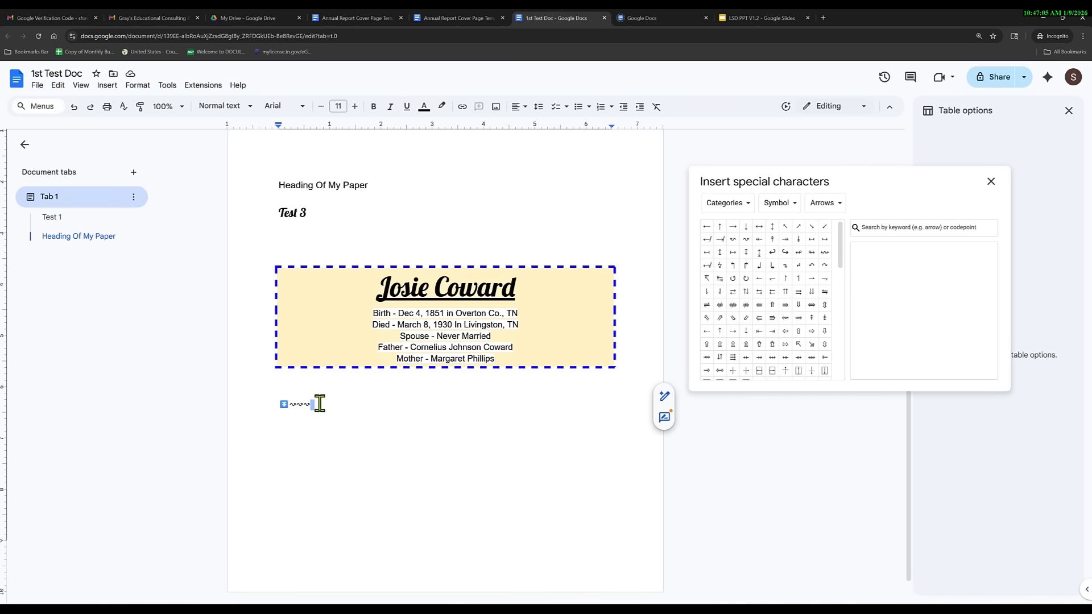
pyautogui.click(319, 404)
pyautogui.press('Return')
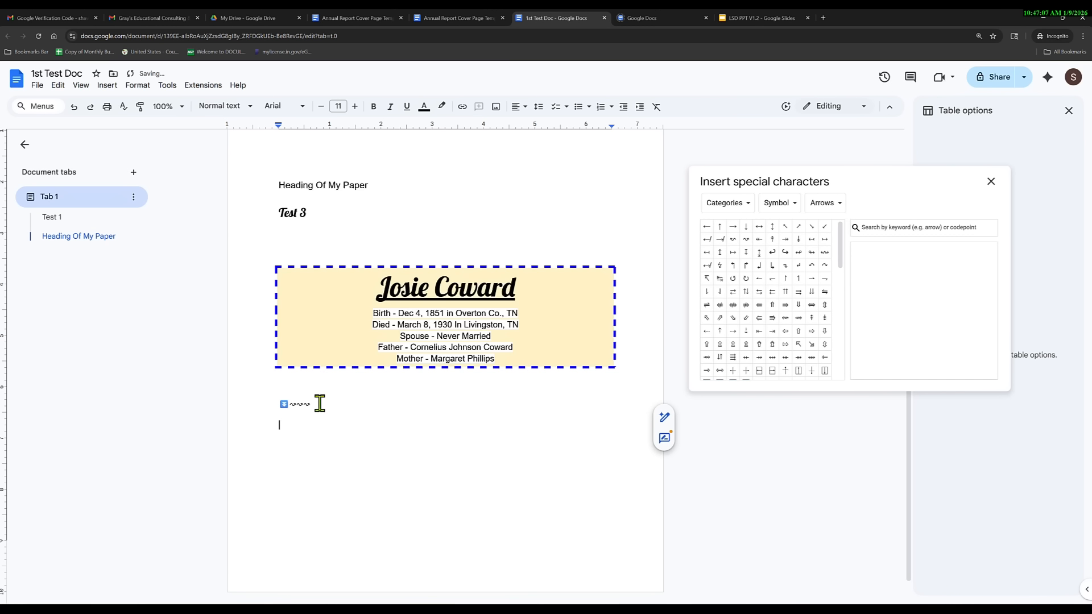
pyautogui.click(107, 86)
# Start a new equation and enter ÷, × and ≤ from the operator and relation menus.
pyautogui.moveTo(195, 259)
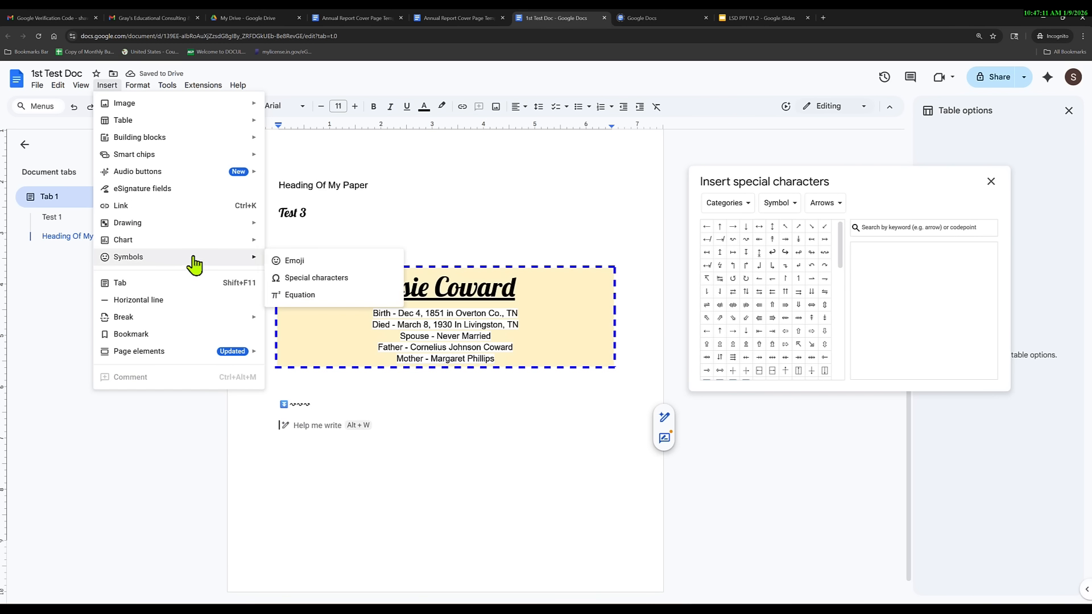
pyautogui.click(276, 295)
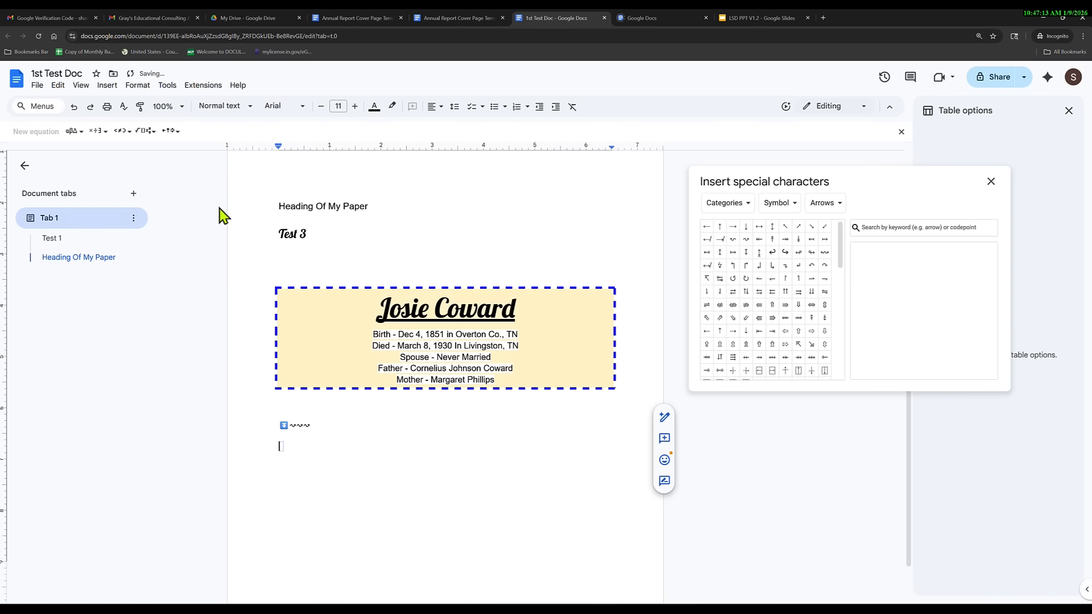
pyautogui.click(80, 133)
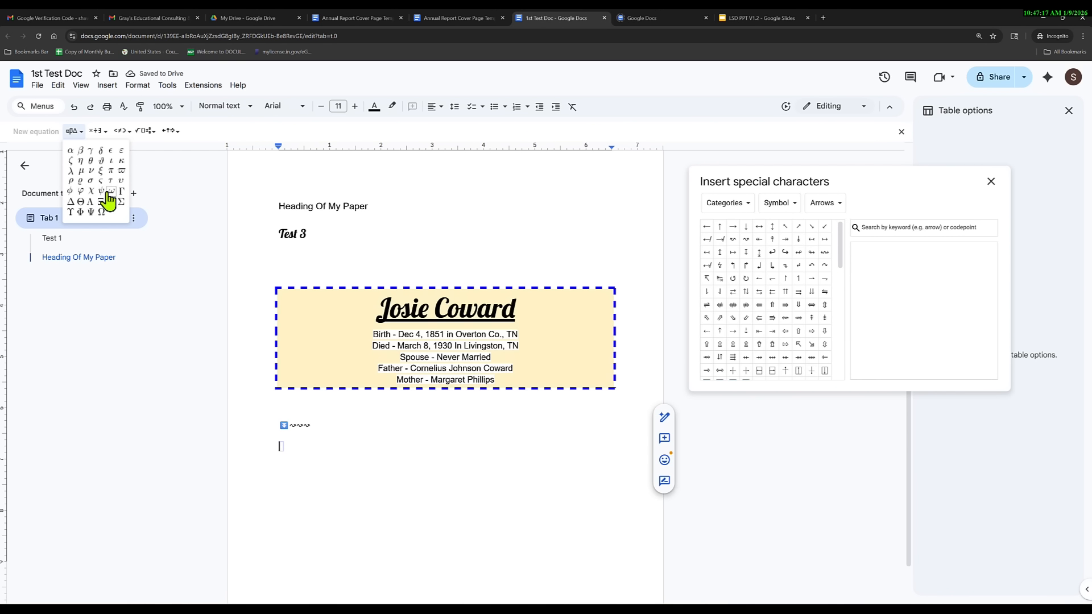
pyautogui.click(106, 132)
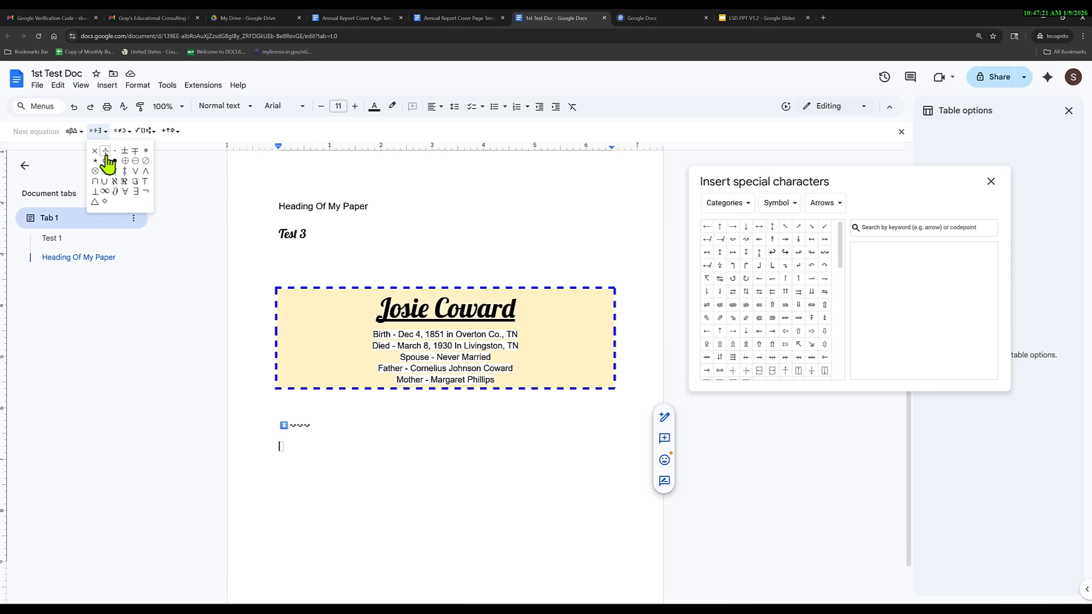
pyautogui.click(105, 153)
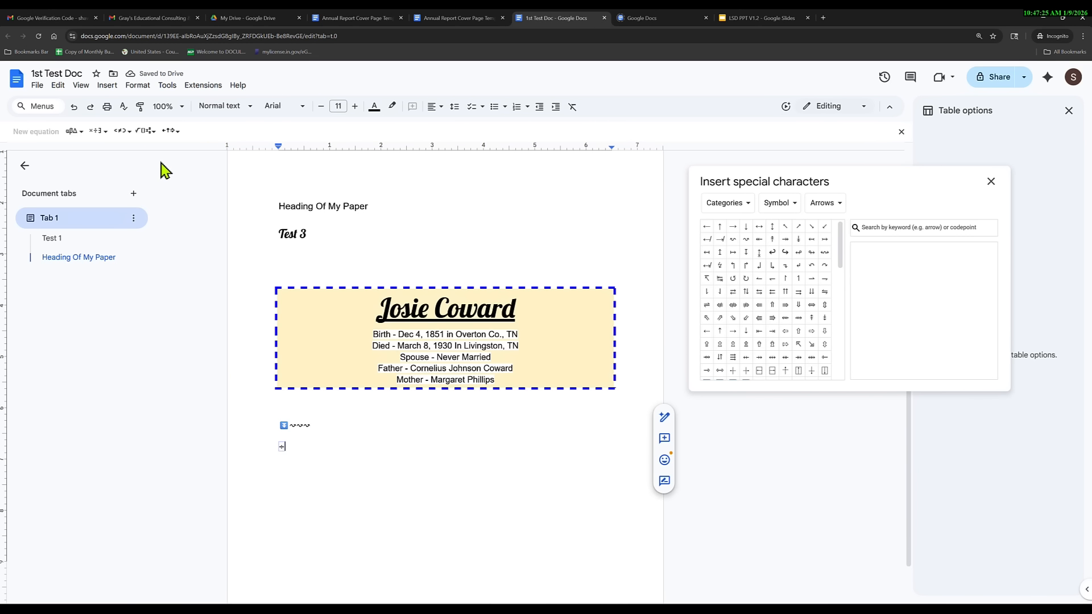
pyautogui.click(107, 133)
pyautogui.click(94, 151)
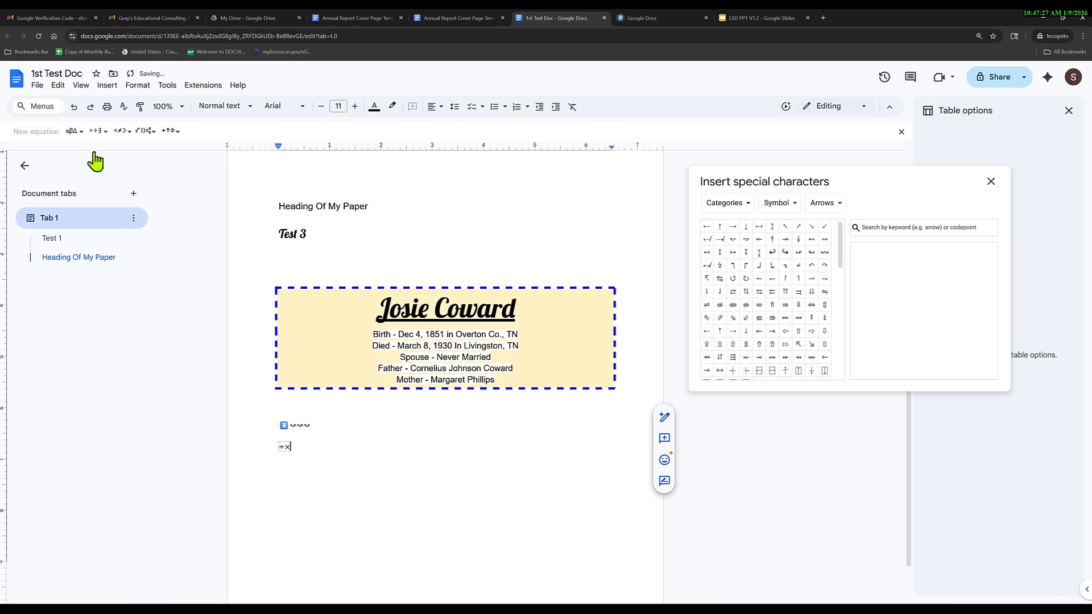
pyautogui.click(107, 135)
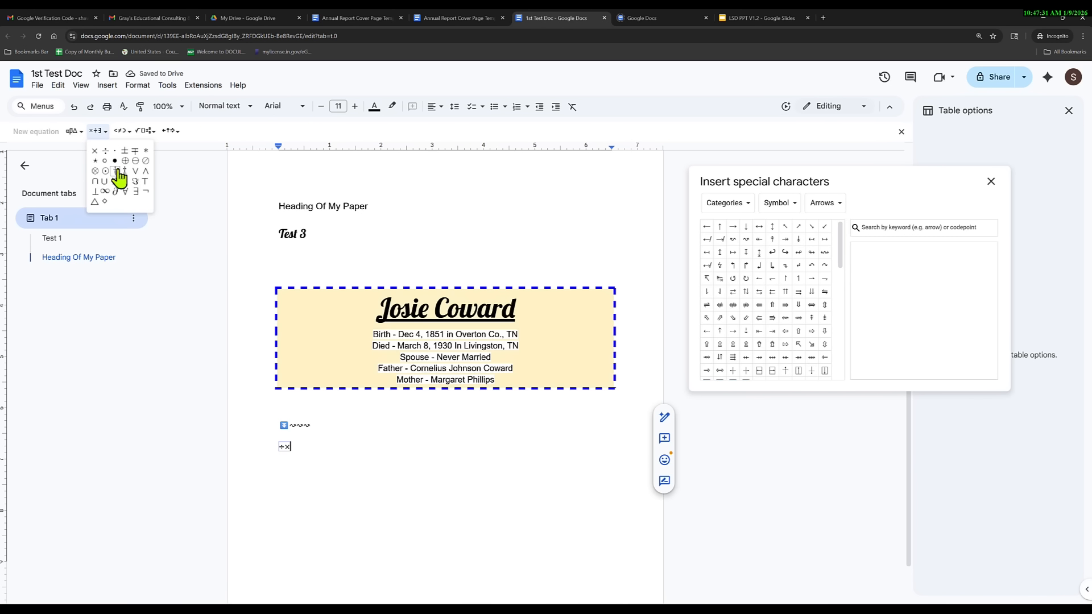
pyautogui.click(131, 132)
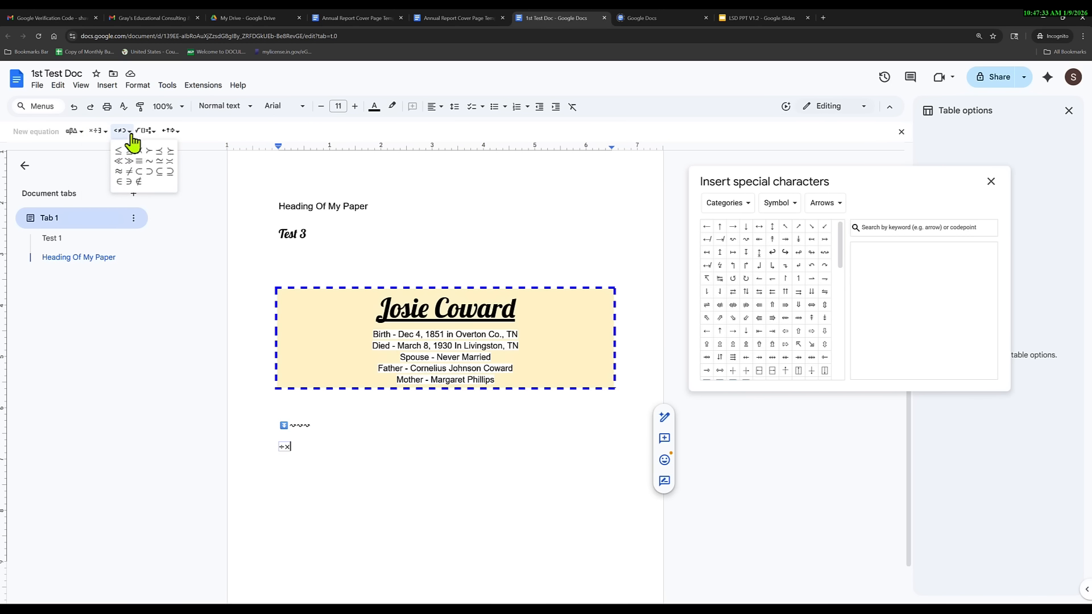
pyautogui.click(119, 150)
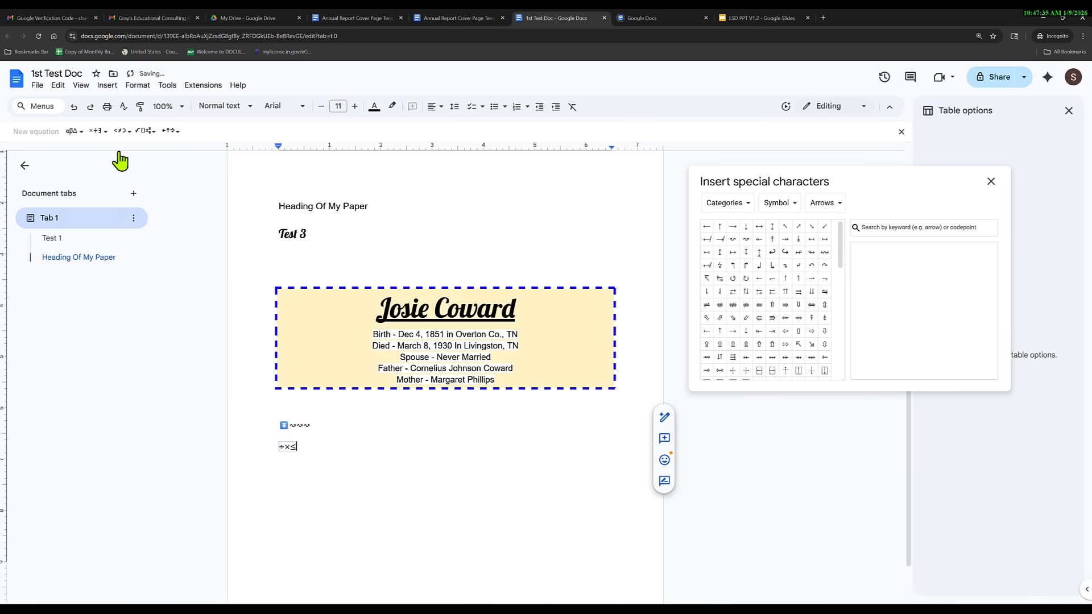
# Append a square root containing 12, then close the special characters panel.
pyautogui.click(149, 132)
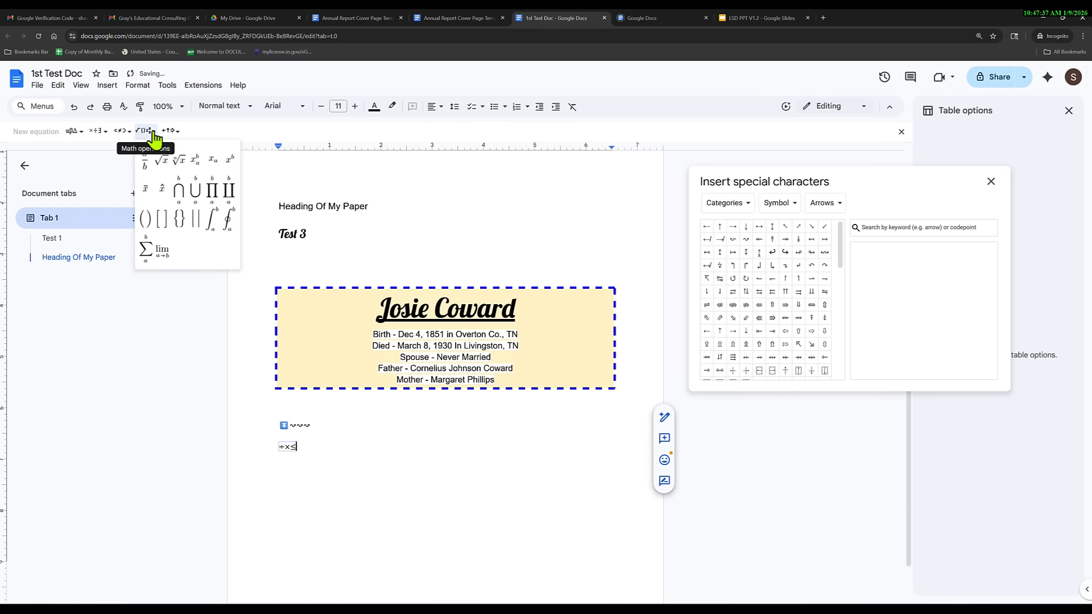
pyautogui.click(163, 165)
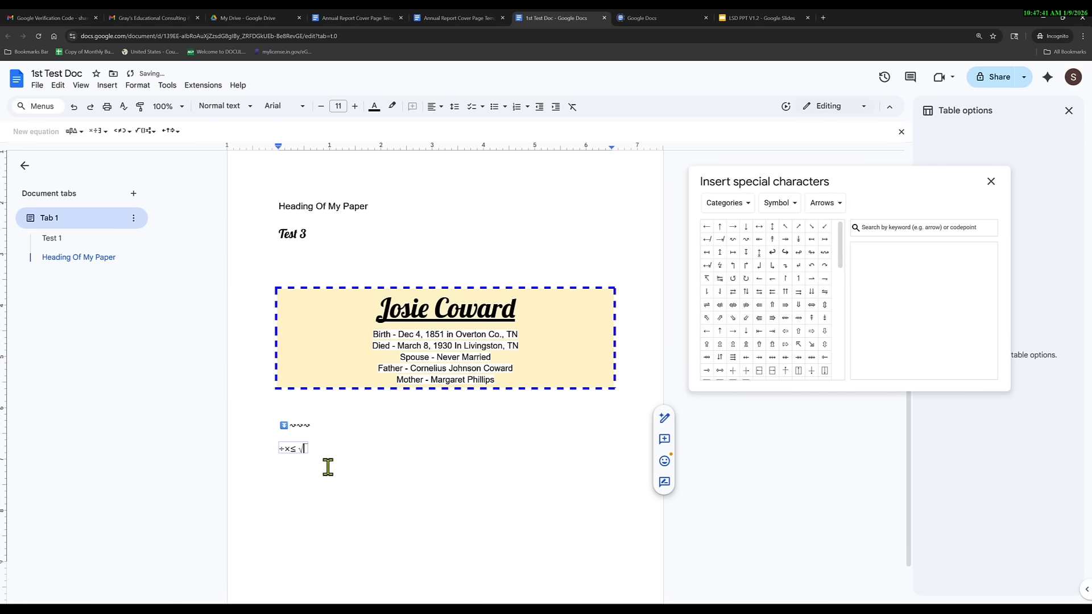
pyautogui.write('1233333')
pyautogui.click(178, 133)
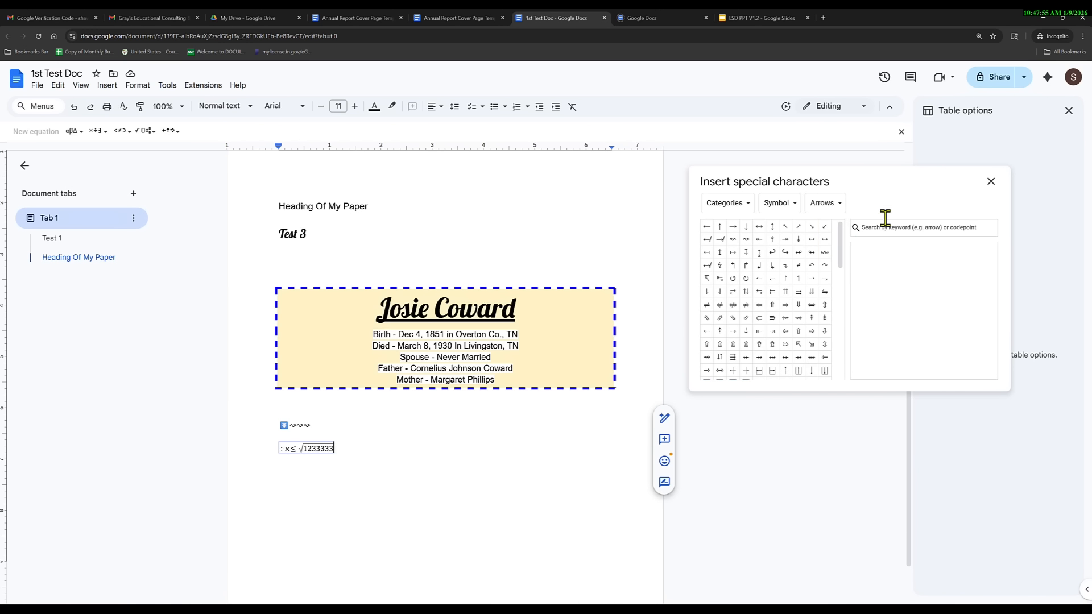
pyautogui.click(991, 182)
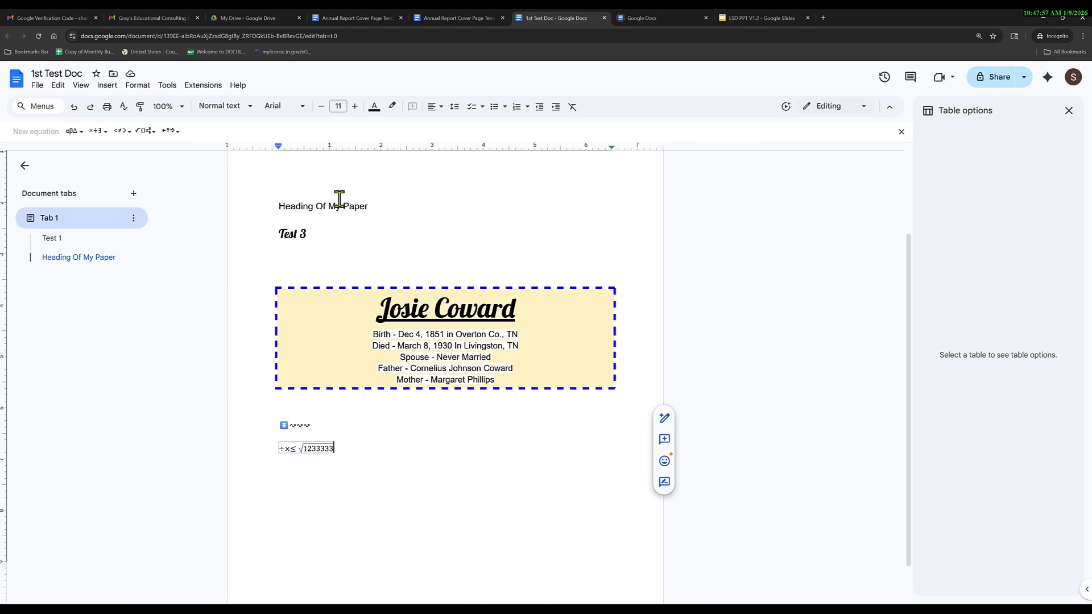
pyautogui.click(111, 86)
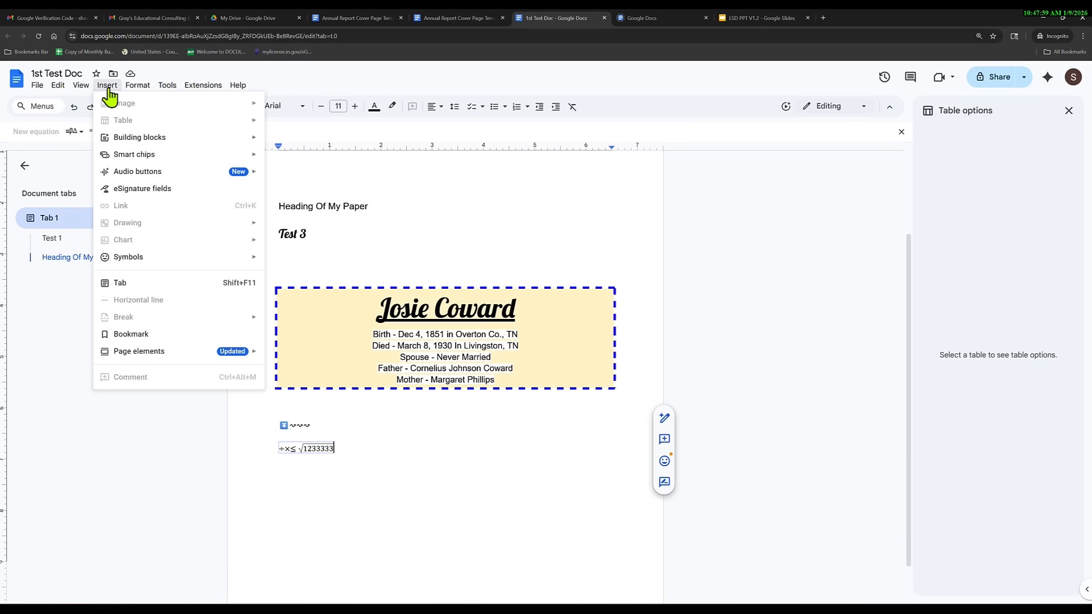
pyautogui.moveTo(139, 86)
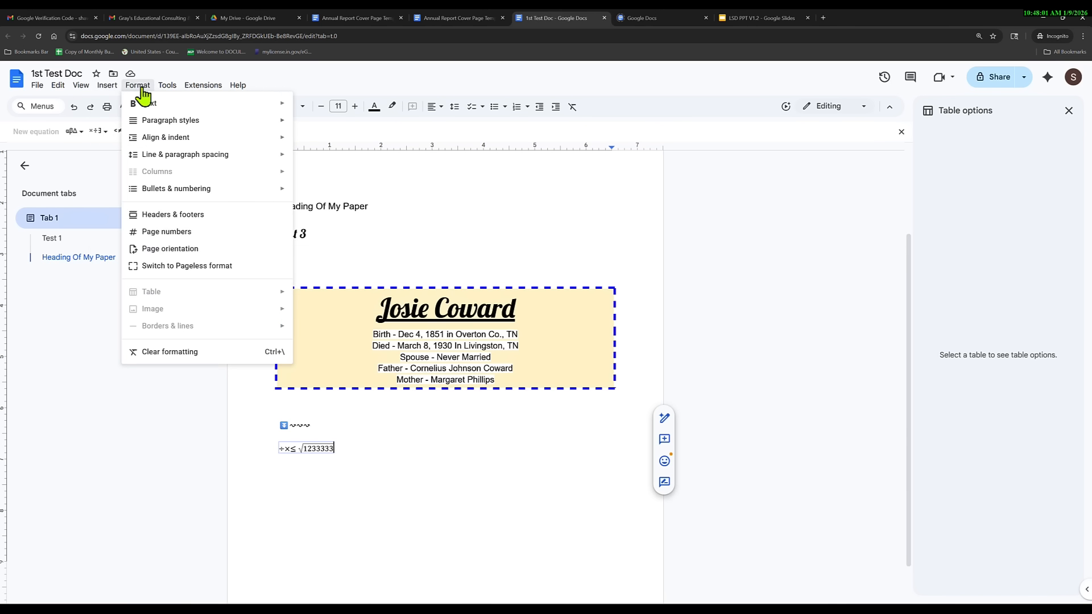
pyautogui.moveTo(193, 121)
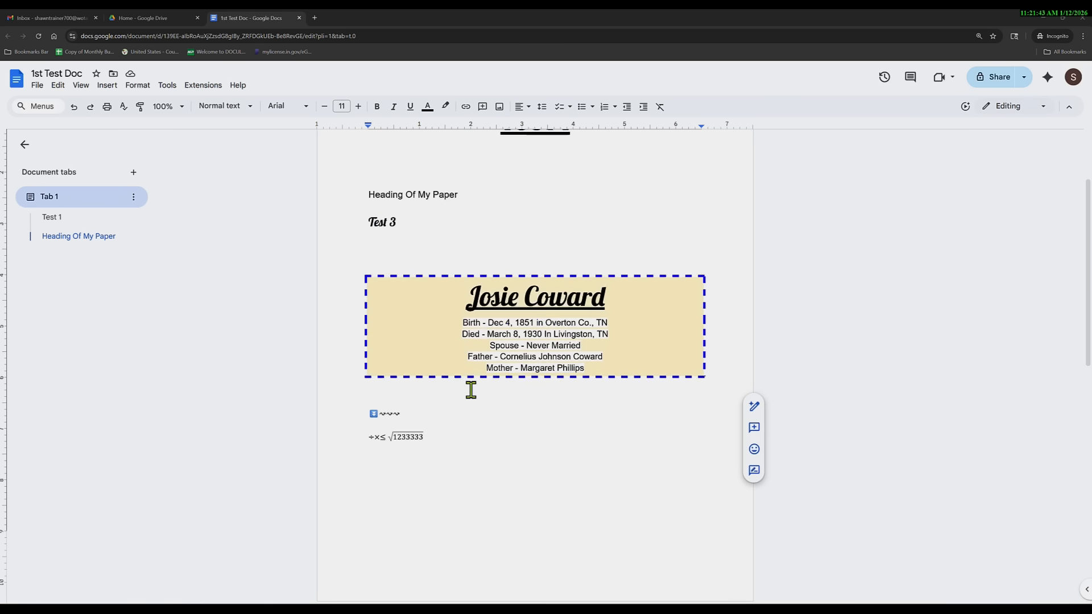
# Insert line breaks after the equation line until a blank page 2 begins.
pyautogui.scroll(3, 473, 393)
pyautogui.scroll(-1, 478, 411)
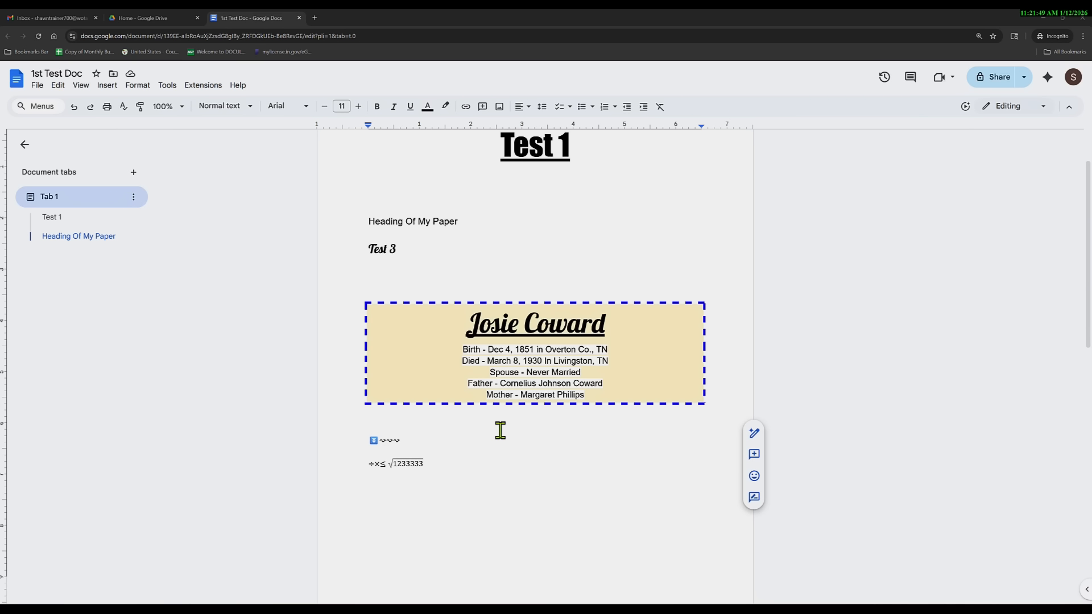
pyautogui.click(448, 461)
pyautogui.press('Return')
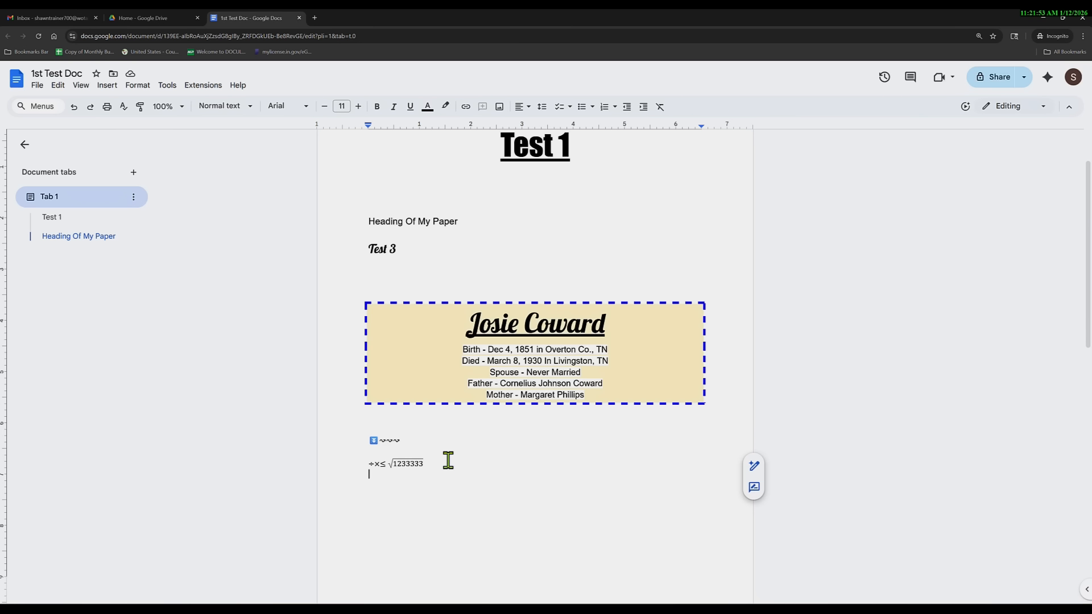
pyautogui.scroll(-3, 449, 461)
pyautogui.press('Return')
pyautogui.press('Return')
pyautogui.press('Return')
pyautogui.press('Return')
pyautogui.press('Return')
pyautogui.press('Return')
pyautogui.press('Return')
pyautogui.press('Return')
pyautogui.press('Return')
pyautogui.press('Return')
pyautogui.press('Return')
pyautogui.press('Return')
pyautogui.press('Return')
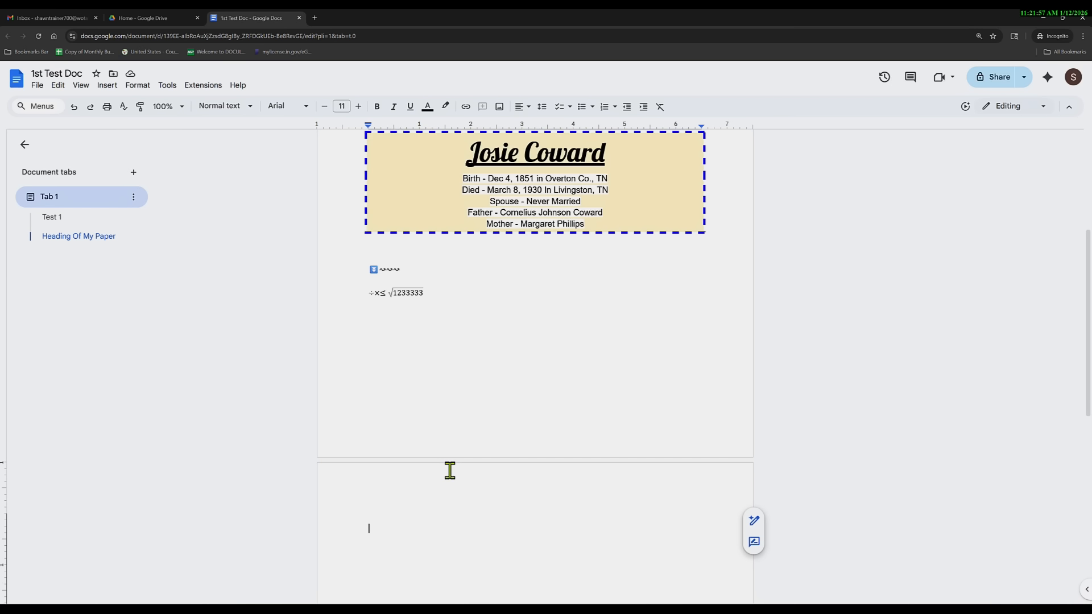
pyautogui.scroll(-5, 503, 495)
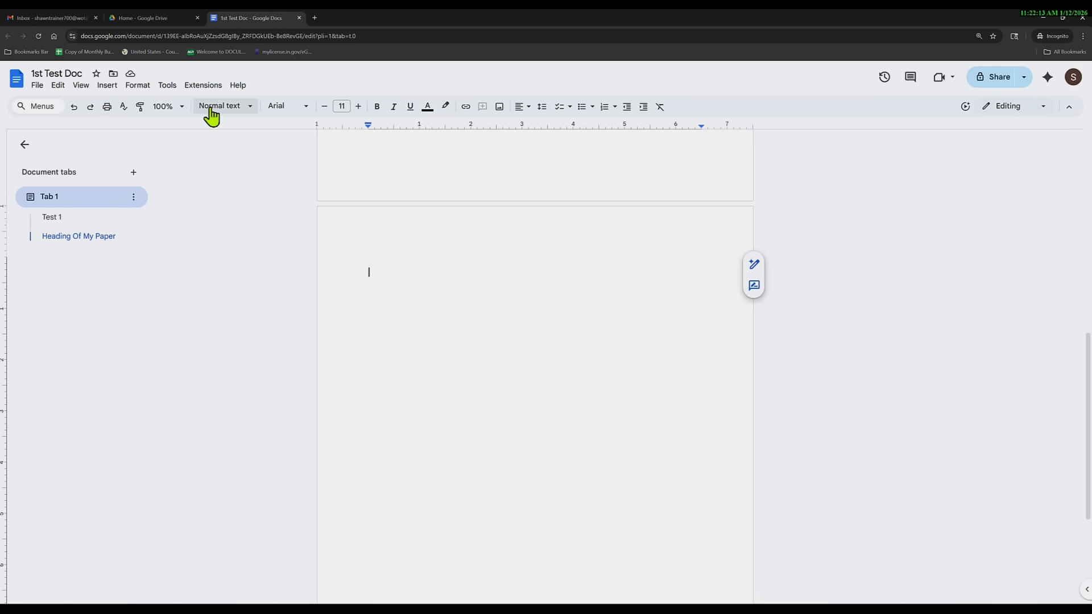
pyautogui.click(106, 85)
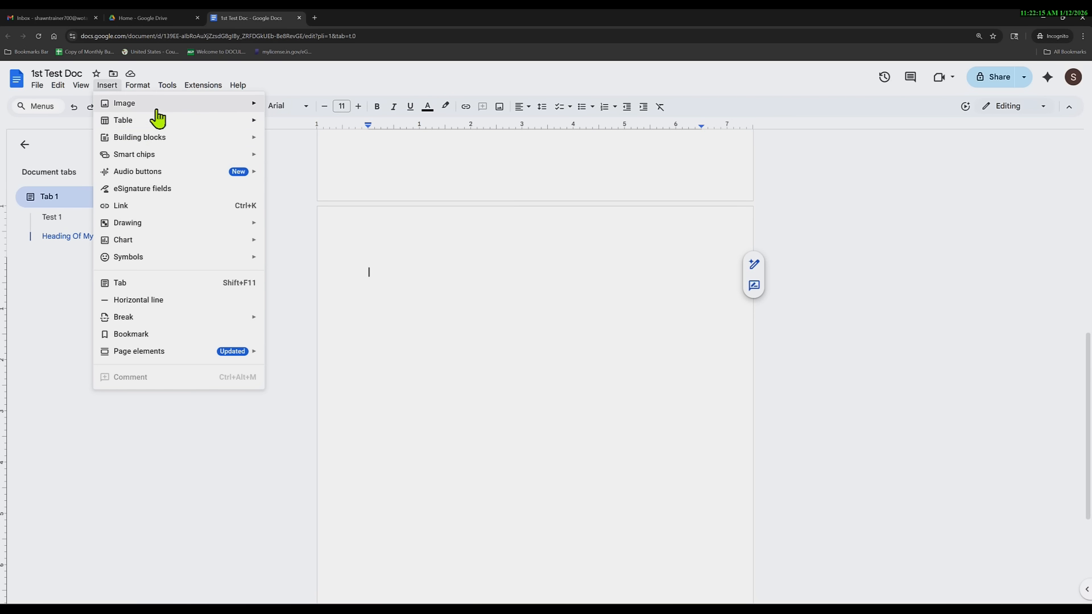
pyautogui.moveTo(210, 105)
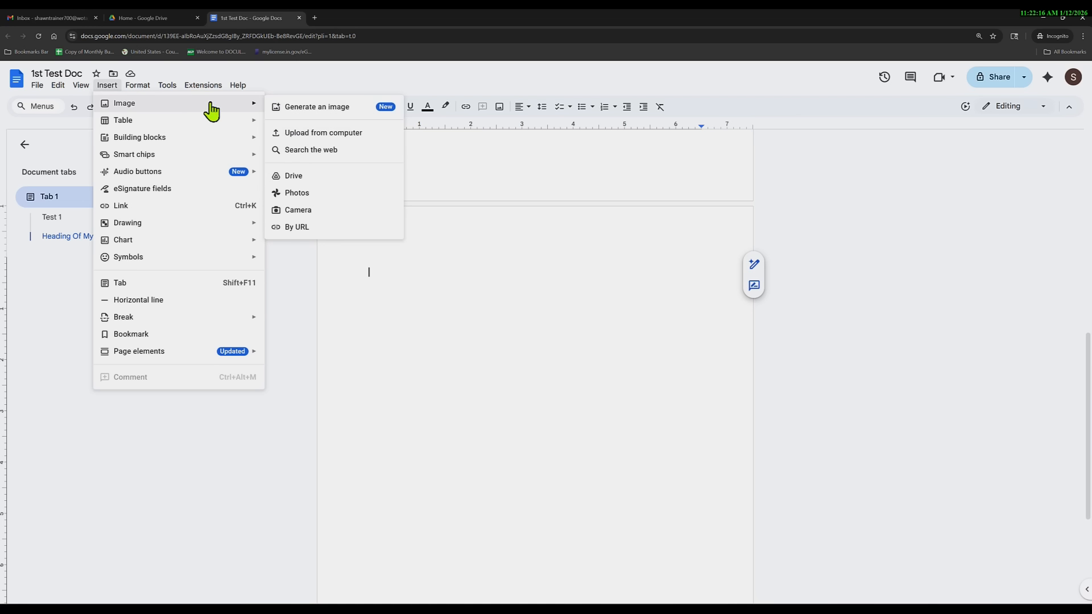
pyautogui.click(314, 135)
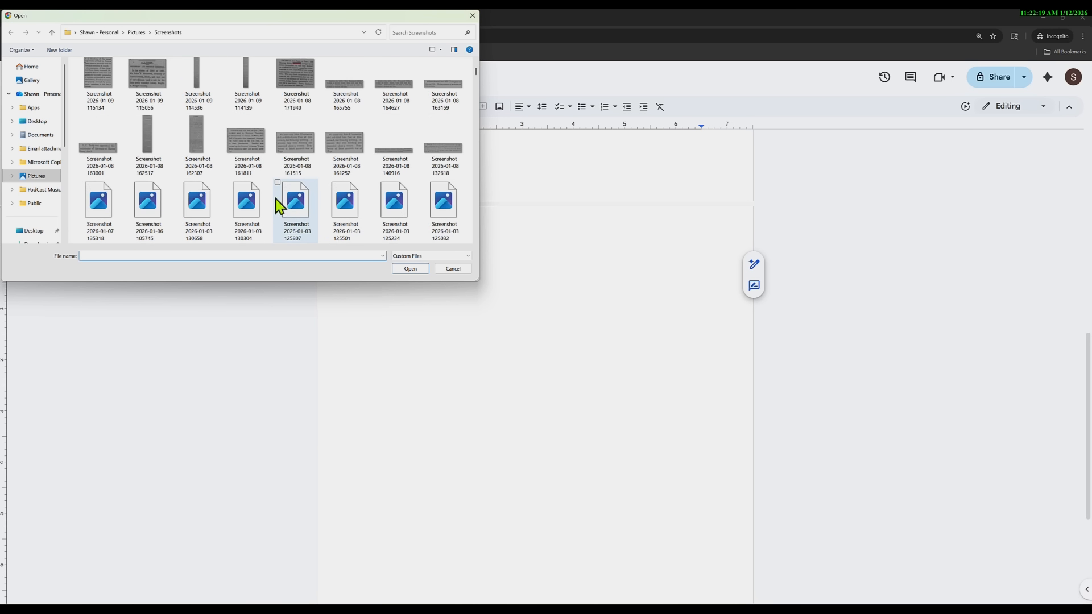
pyautogui.scroll(-10, 278, 204)
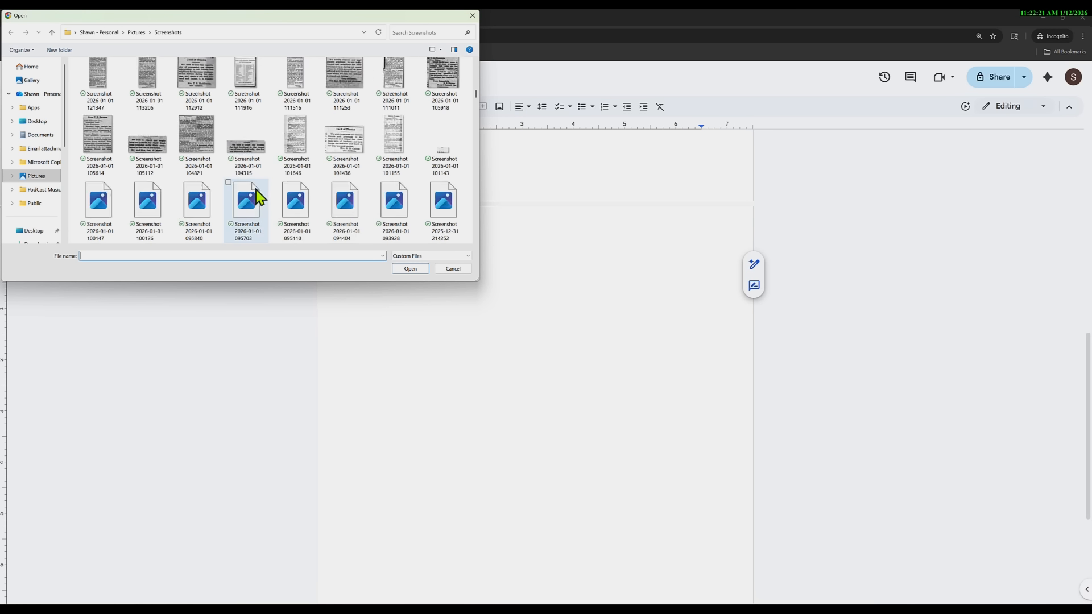
pyautogui.scroll(-3, 256, 194)
pyautogui.click(151, 143)
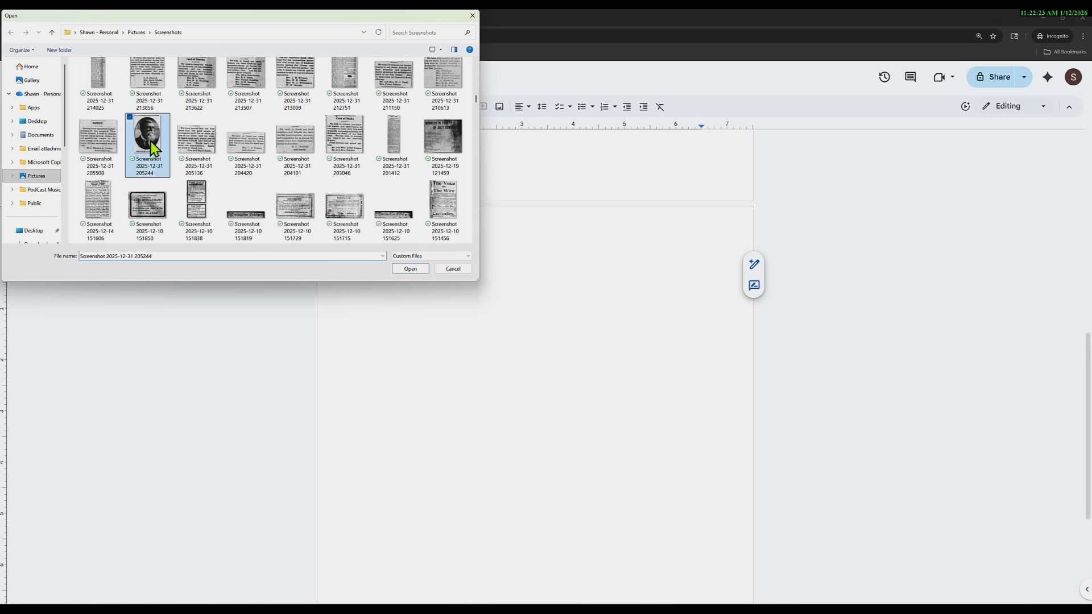
pyautogui.doubleClick(151, 142)
pyautogui.click(467, 391)
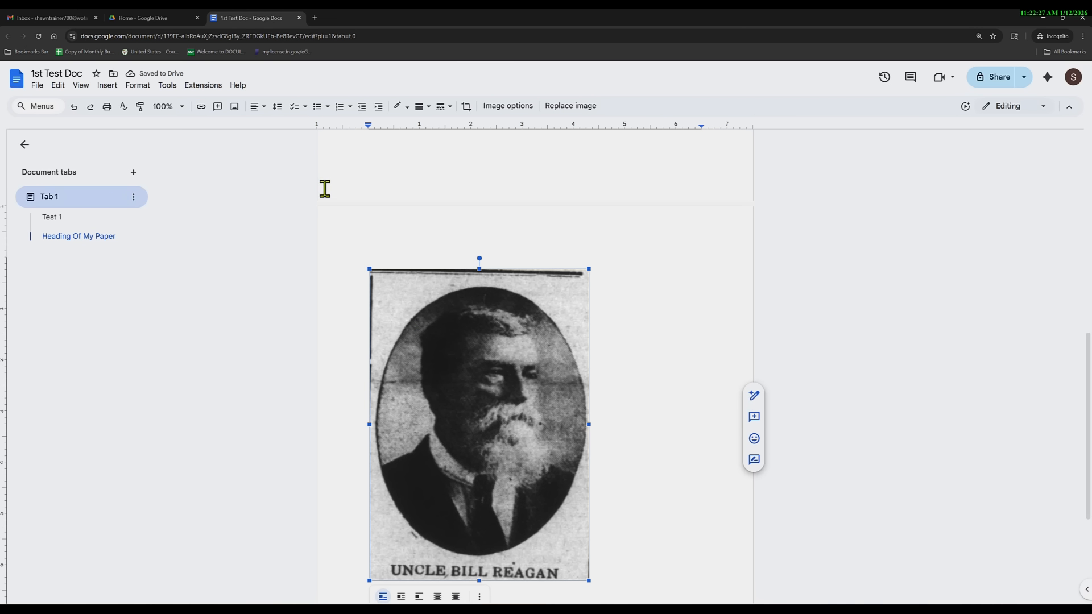
pyautogui.click(256, 107)
pyautogui.click(273, 123)
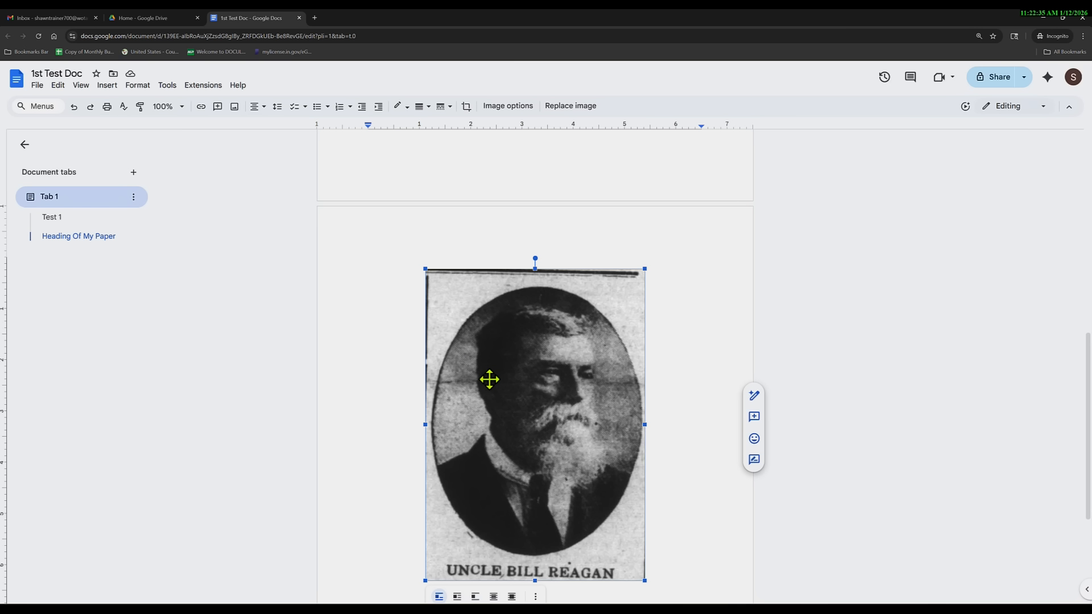
pyautogui.scroll(-1, 487, 378)
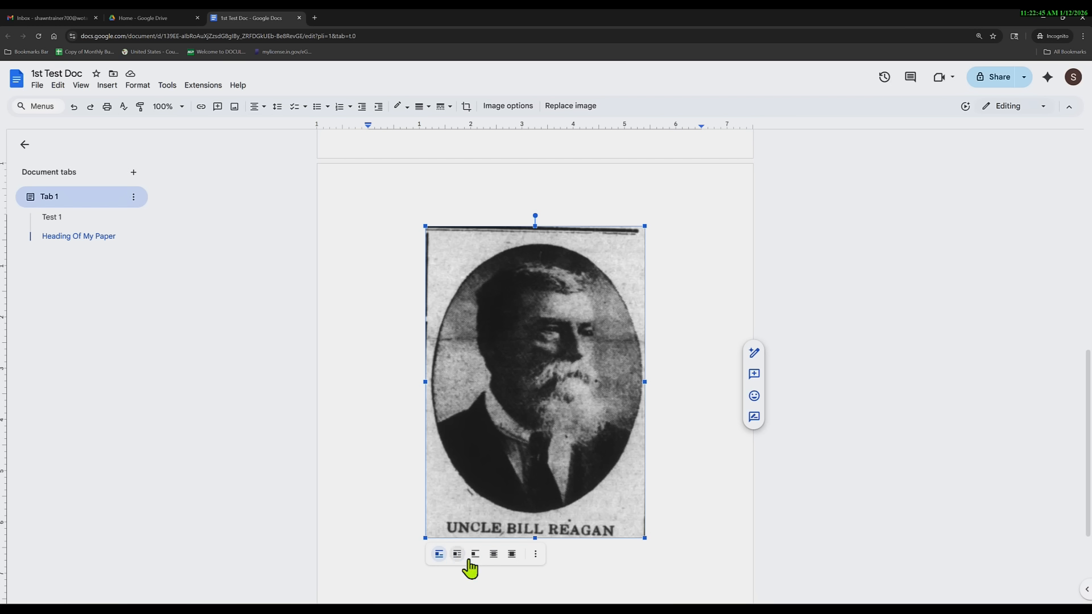
pyautogui.click(536, 555)
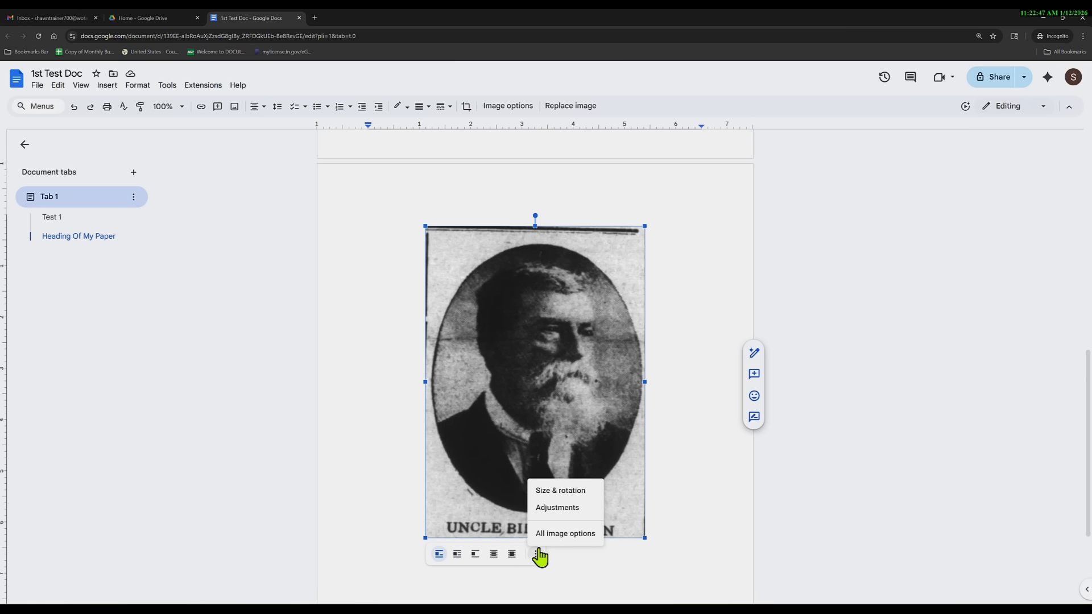
pyautogui.click(560, 555)
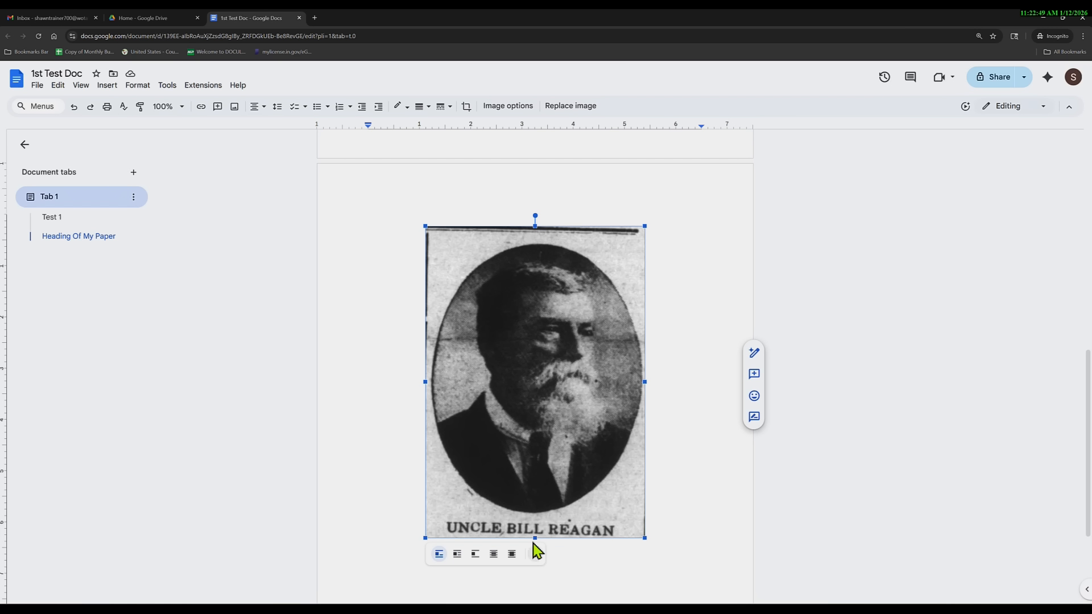
pyautogui.scroll(-3, 529, 541)
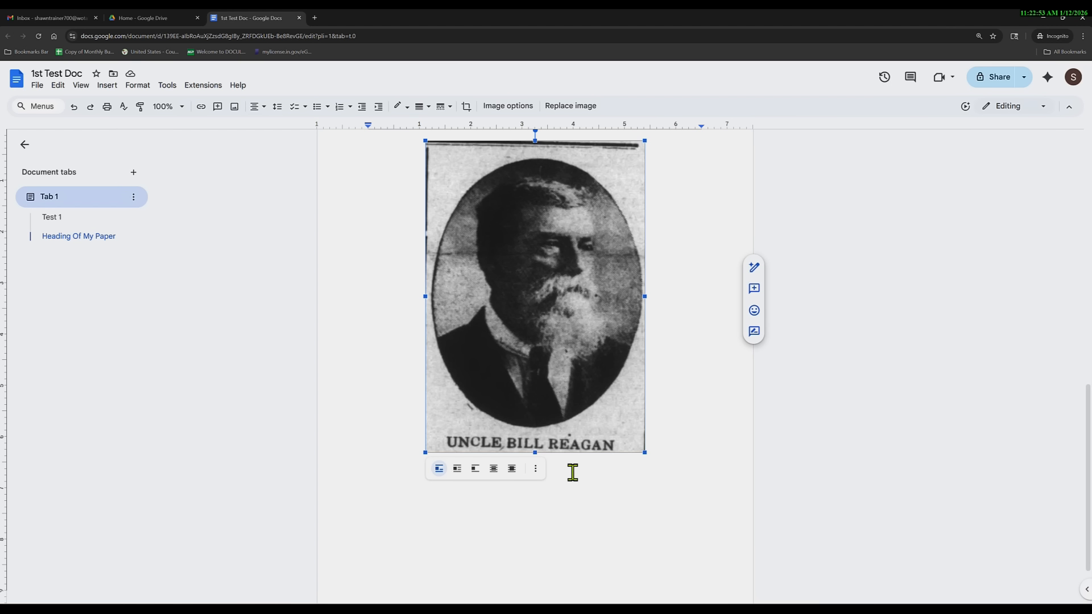
pyautogui.scroll(5, 573, 472)
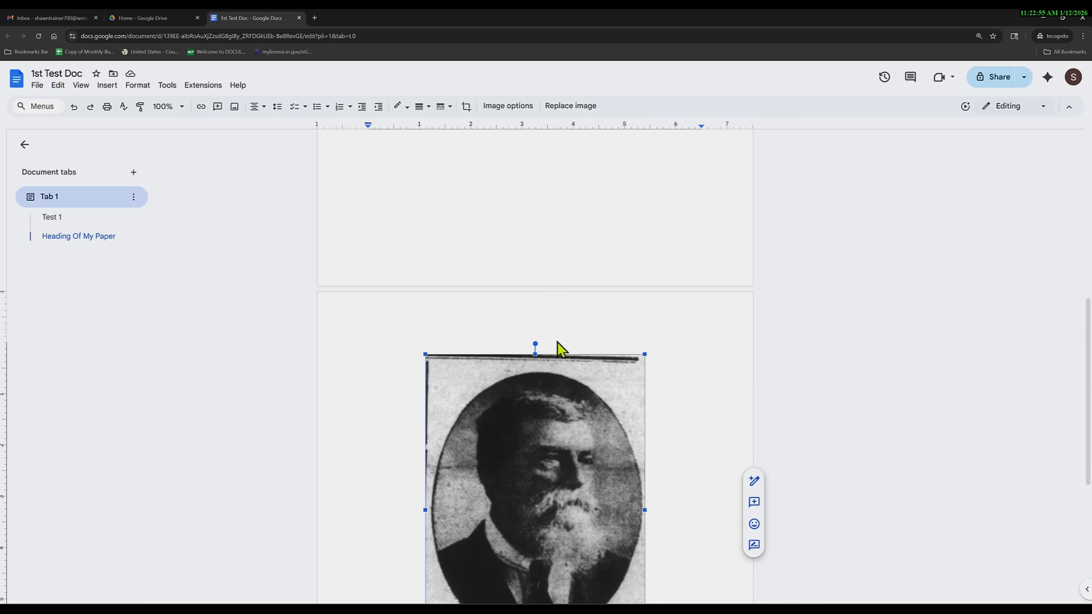
pyautogui.click(514, 260)
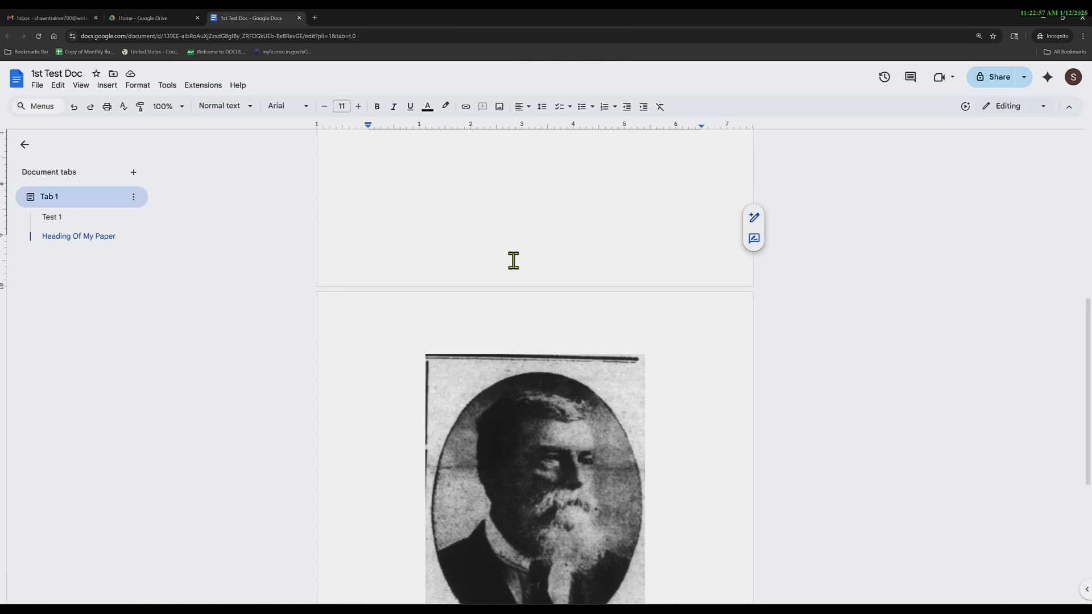
pyautogui.write('Fjlfjdfj')
pyautogui.press('Return')
pyautogui.scroll(-5, 529, 316)
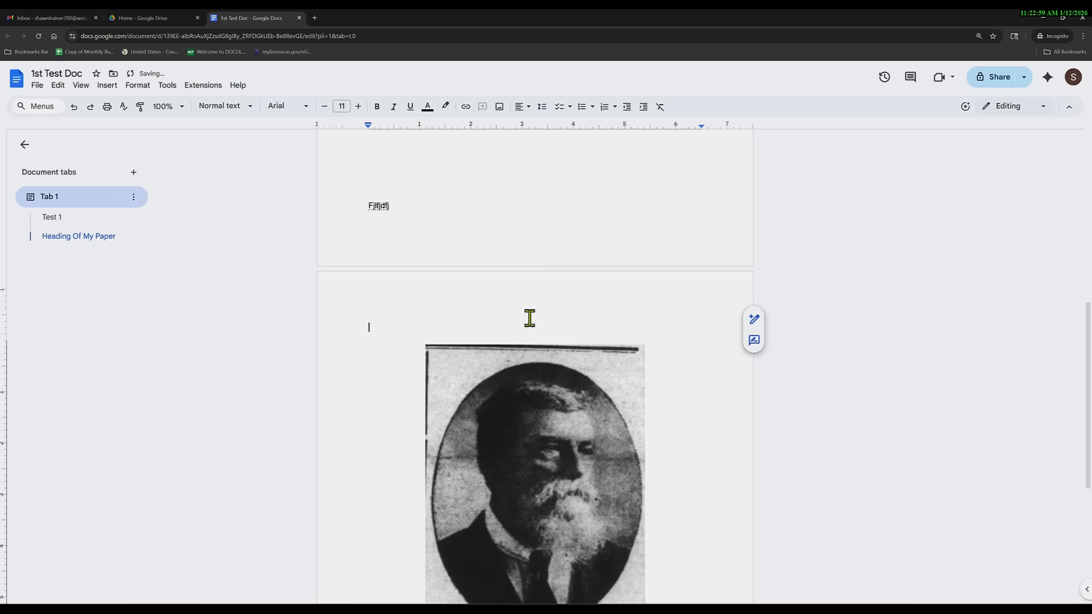
pyautogui.click(537, 339)
pyautogui.scroll(-1, 535, 489)
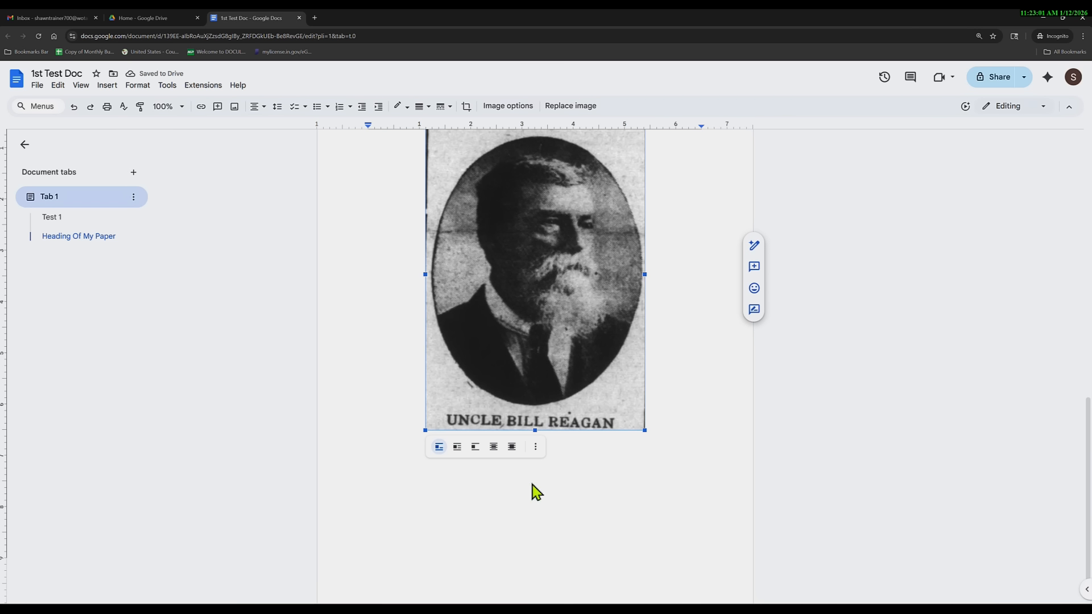
pyautogui.click(662, 437)
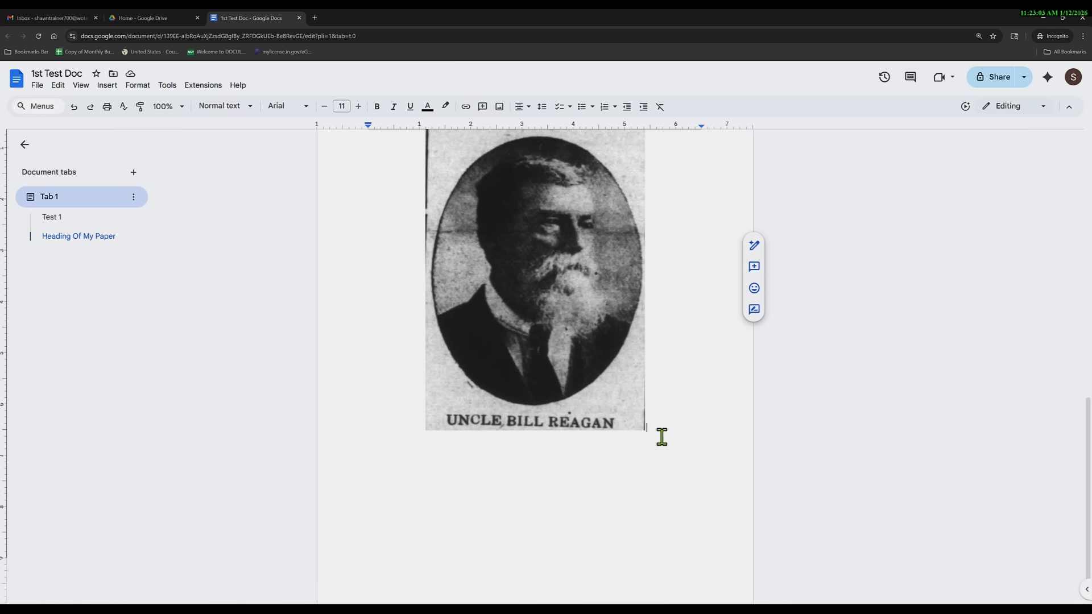
# Paste the biography text on a new line under the portrait, then select the image.
pyautogui.press('Return')
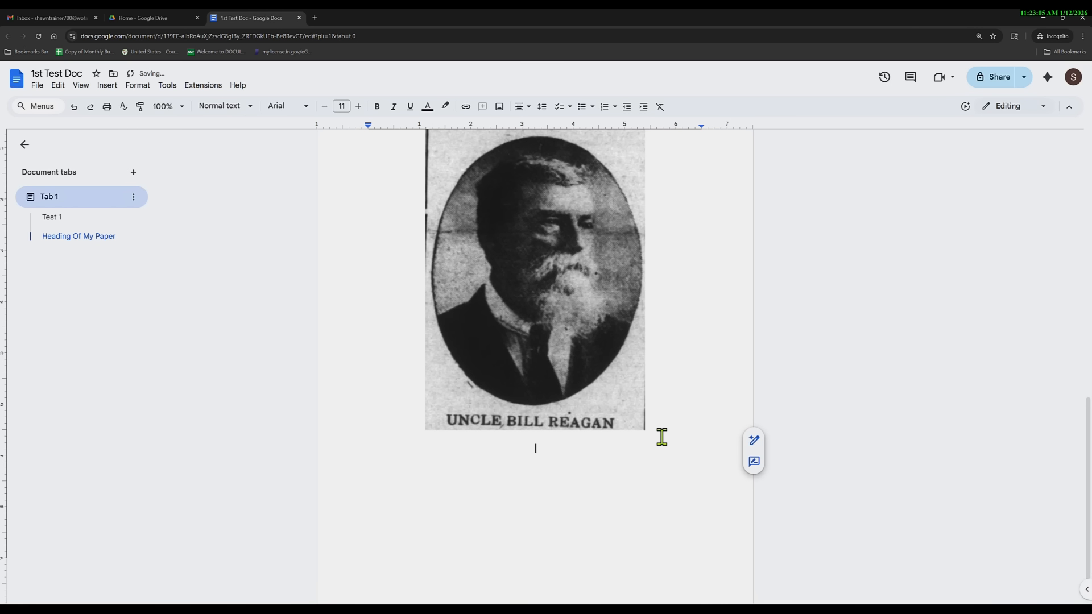
pyautogui.write("Birth - Nov 8, 1873 in Overton Co., TN Died - May 29, 1960 in Fresno, CA Spouse - Levi Dillard Perkins Father - Jesse Addison Barnes Mother - Margaret Koger Had a Millinery Store on the East side of the Square in Livingston Was a member of the WIman's Christian Temperance Union Left Livingston in 1930 for California")
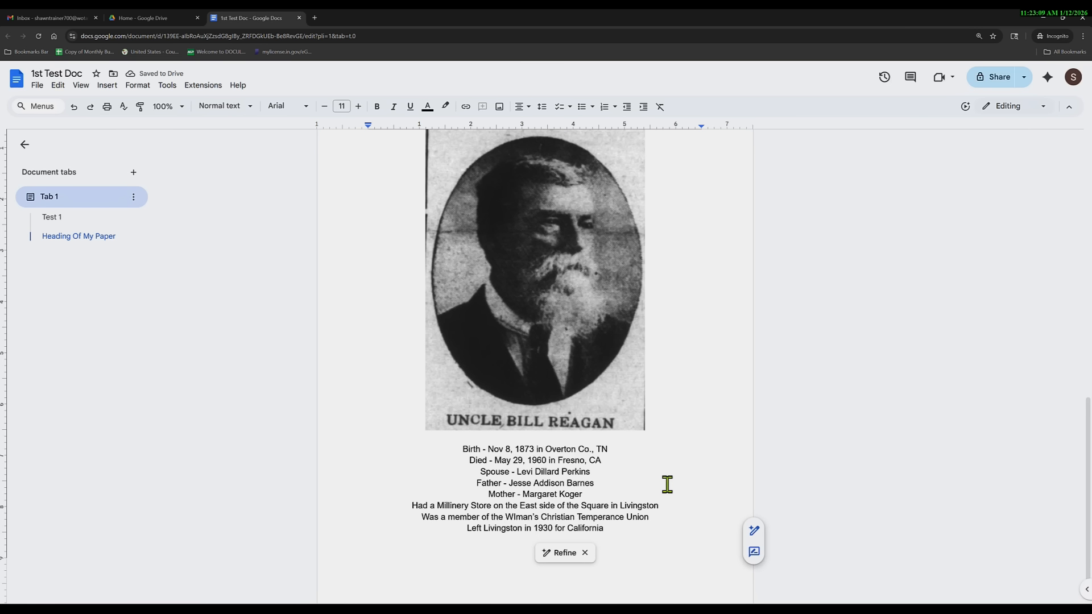
pyautogui.click(556, 390)
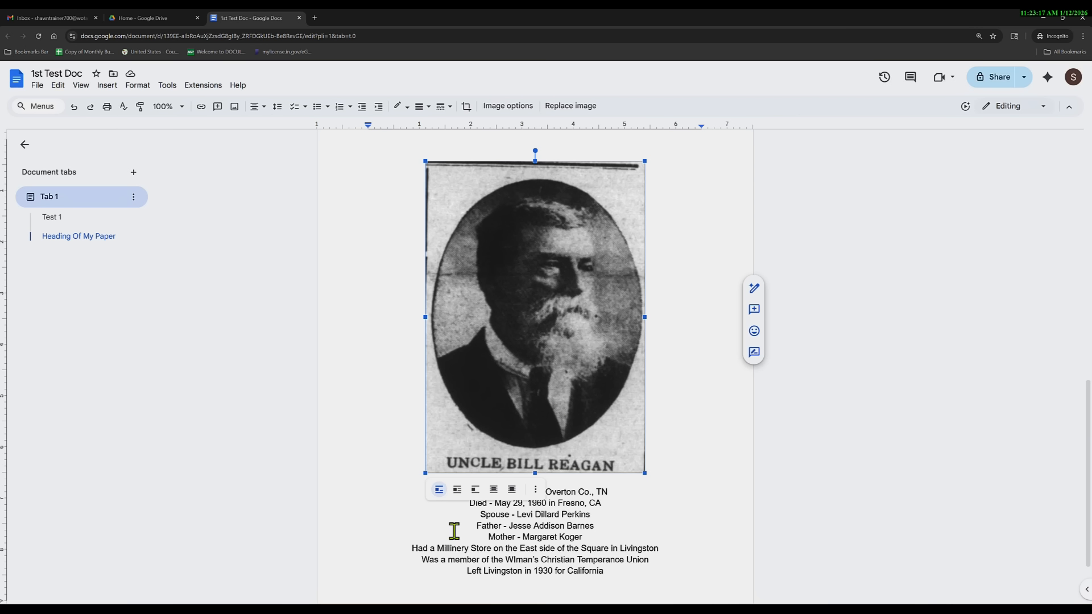
pyautogui.click(513, 492)
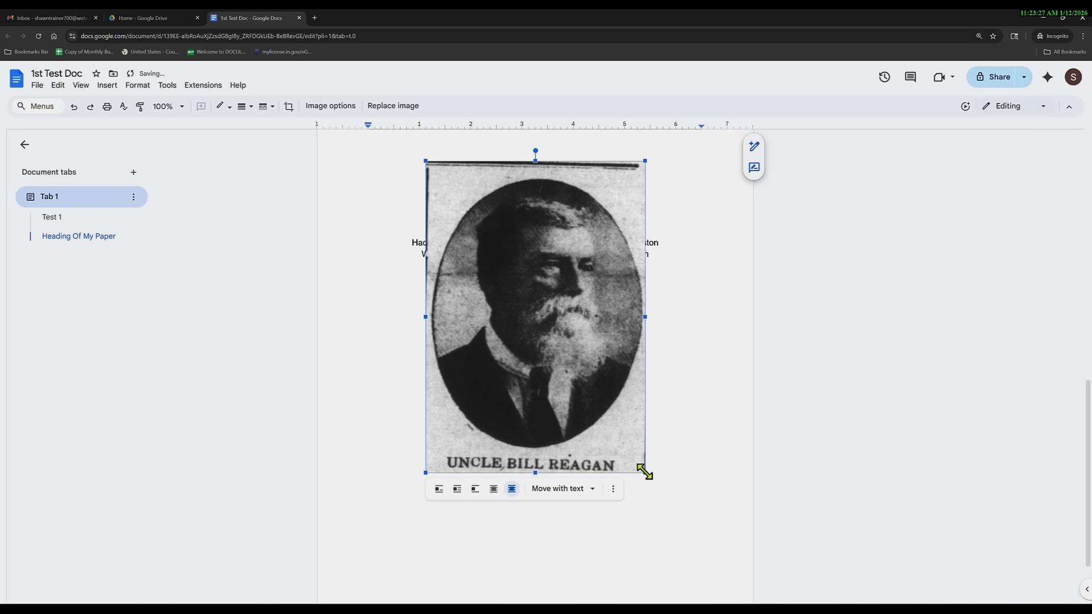
pyautogui.moveTo(641, 469); pyautogui.dragTo(608, 422)
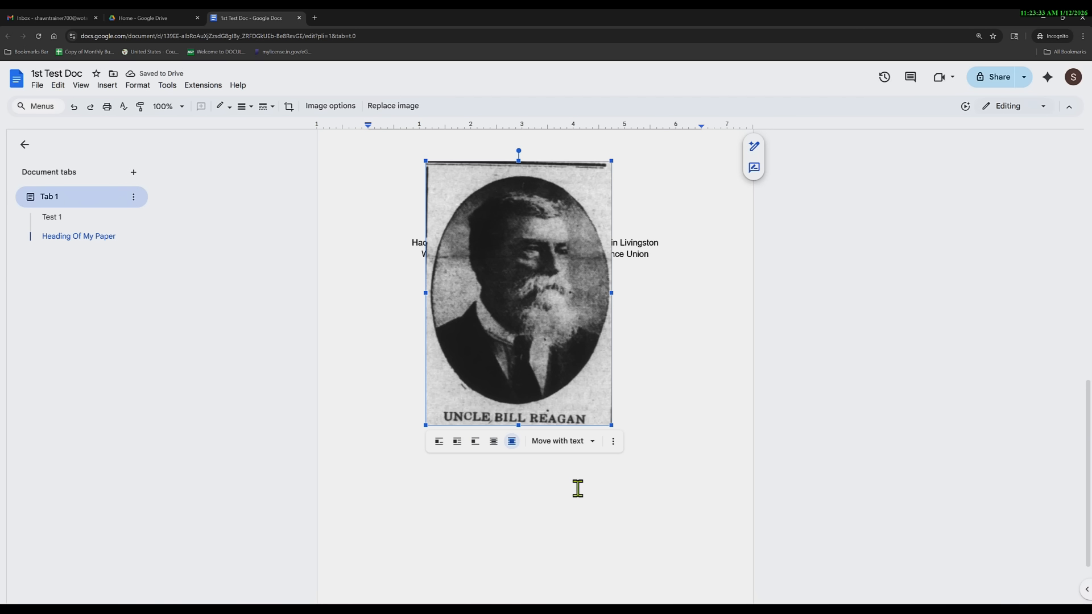
pyautogui.click(494, 442)
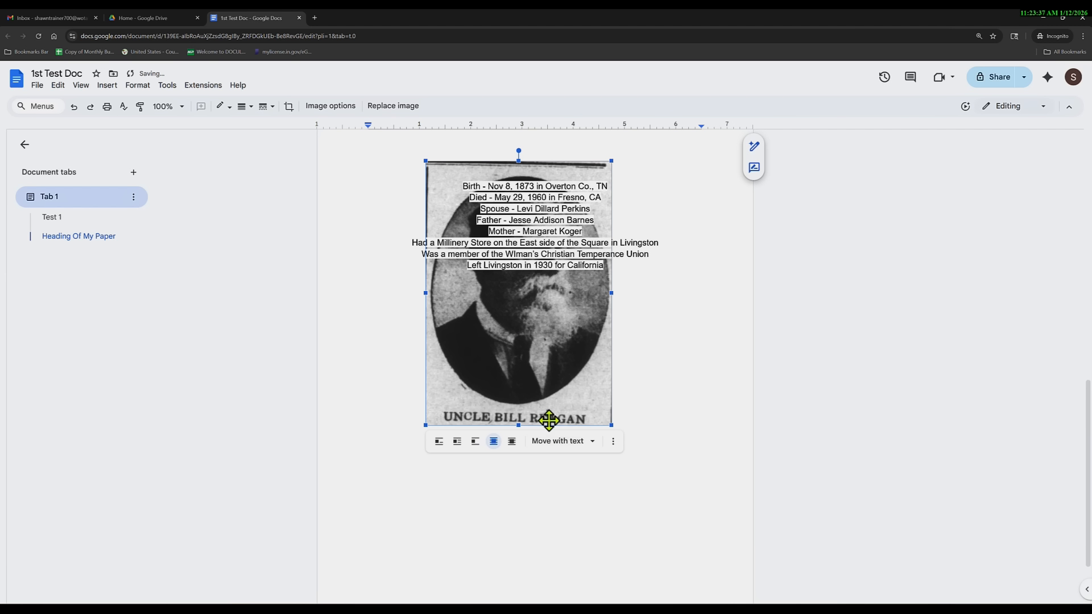
pyautogui.scroll(1, 543, 344)
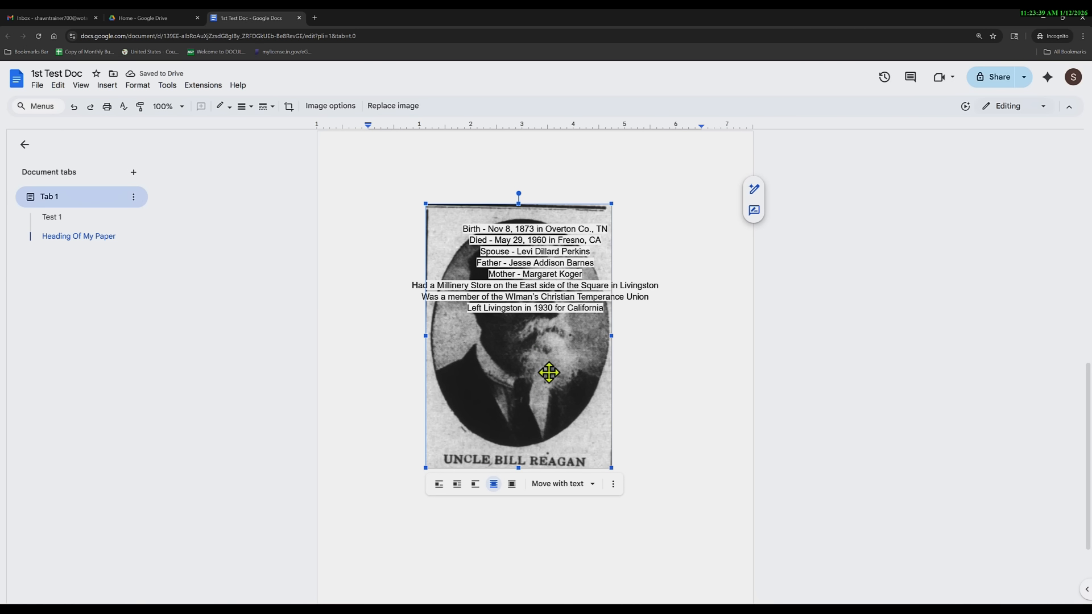
pyautogui.moveTo(541, 371)
pyautogui.mouseDown()
pyautogui.moveTo(545, 448)
pyautogui.moveTo(554, 224)
pyautogui.moveTo(551, 363)
pyautogui.mouseUp()
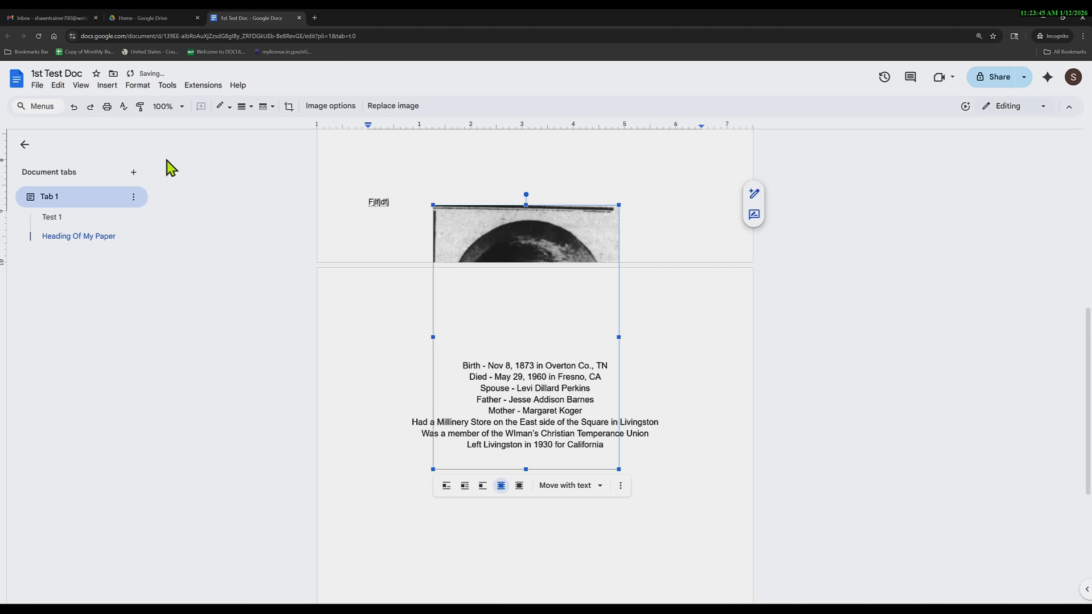
pyautogui.click(73, 107)
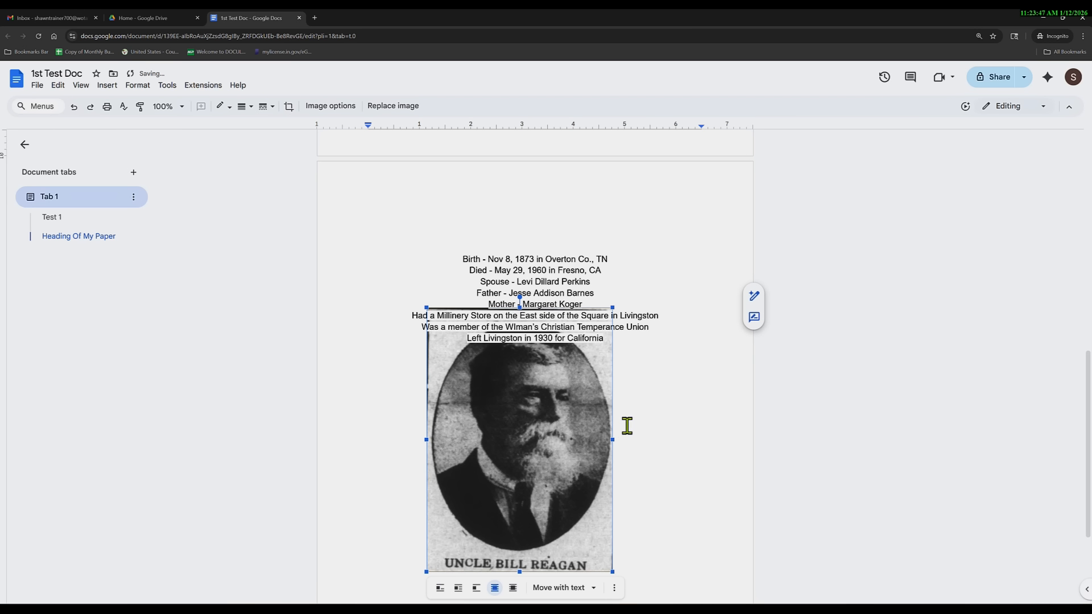
pyautogui.scroll(-1, 519, 456)
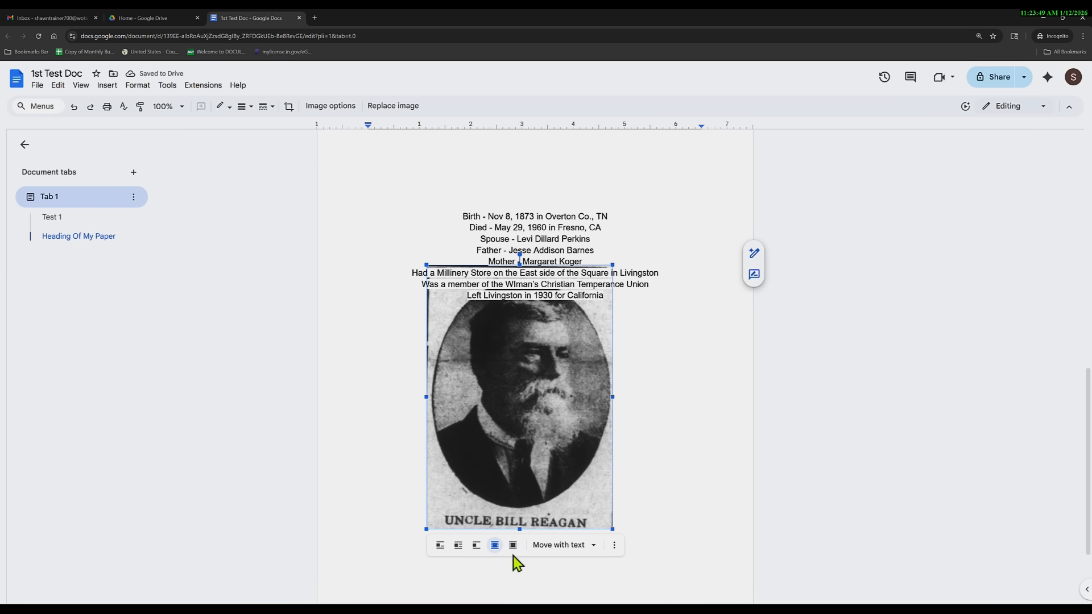
pyautogui.click(441, 545)
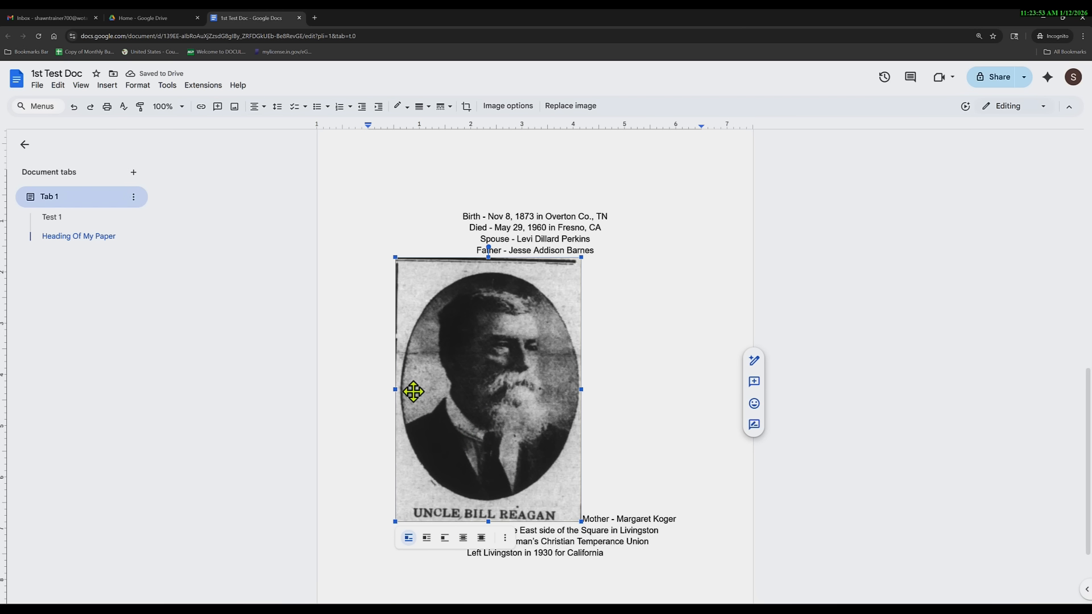
pyautogui.click(75, 107)
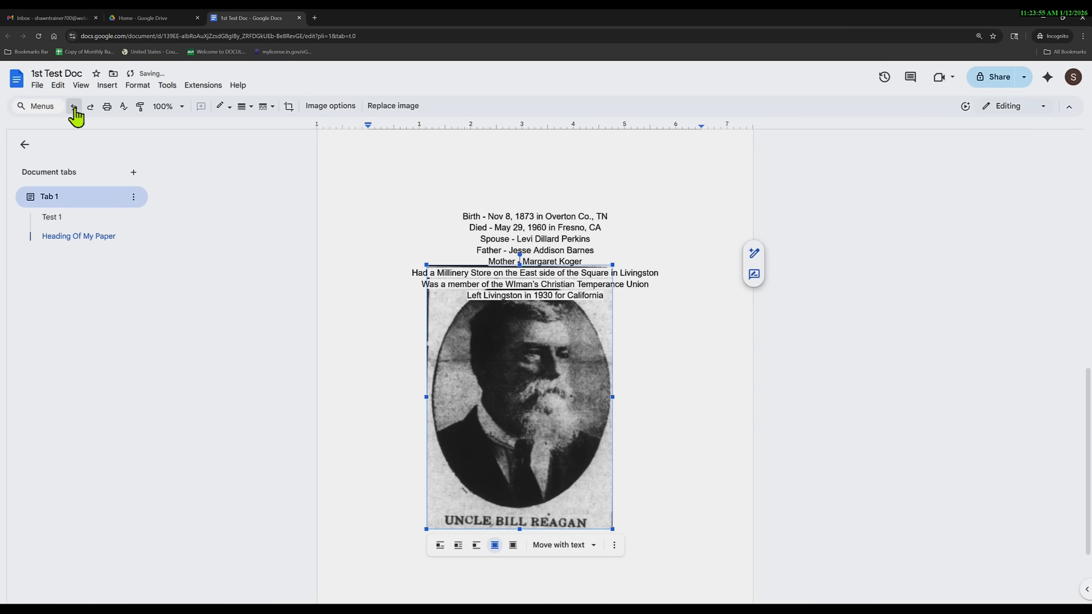
pyautogui.click(75, 107)
pyautogui.click(74, 107)
pyautogui.click(75, 107)
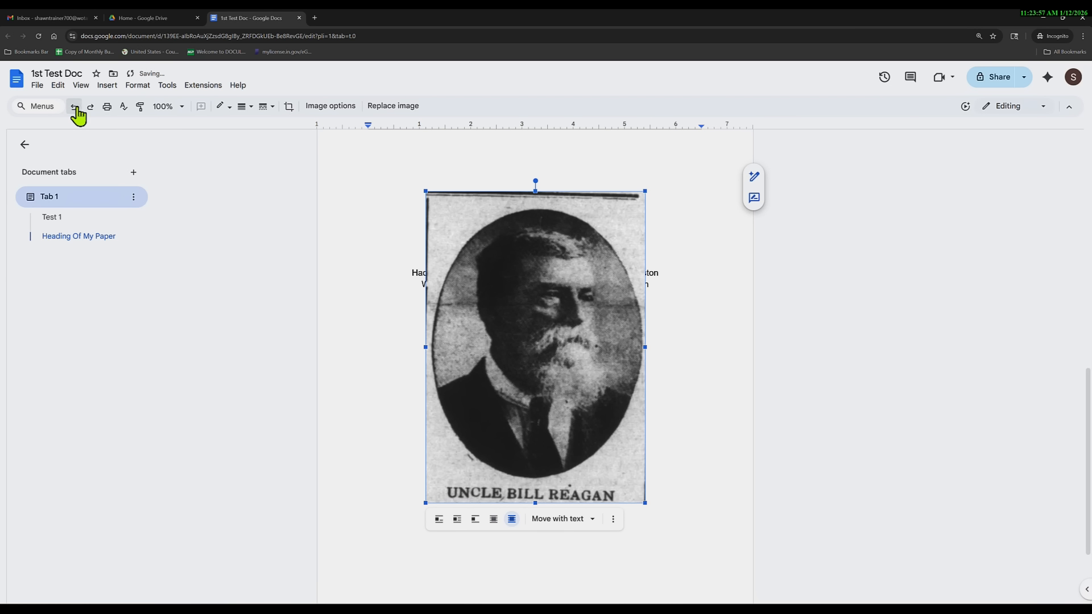
pyautogui.click(74, 107)
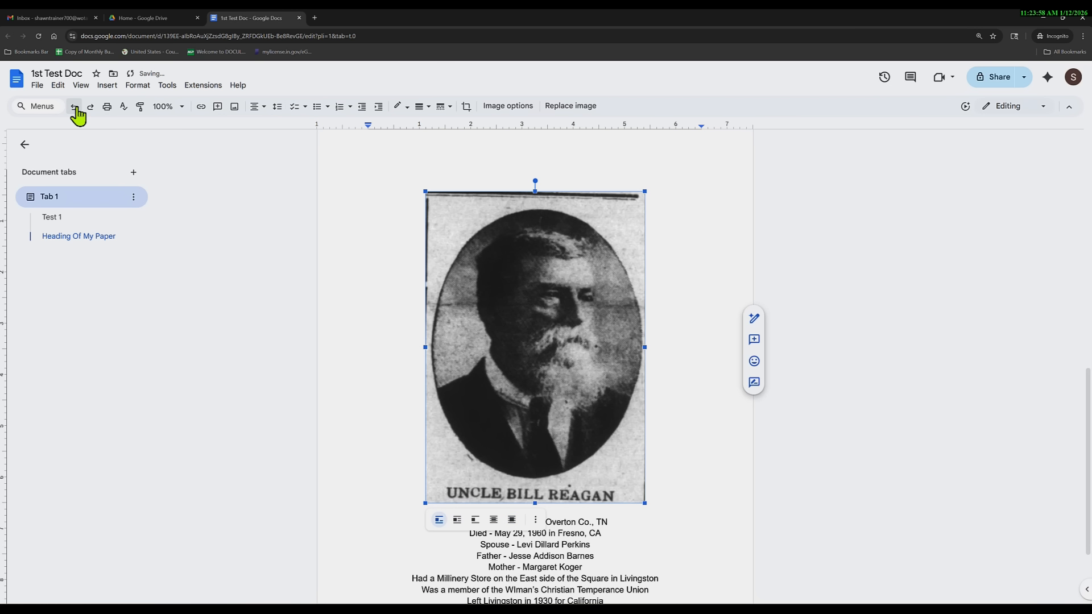
# Try the wrap-text and break-text layouts for the portrait, then return it to inline.
pyautogui.click(458, 520)
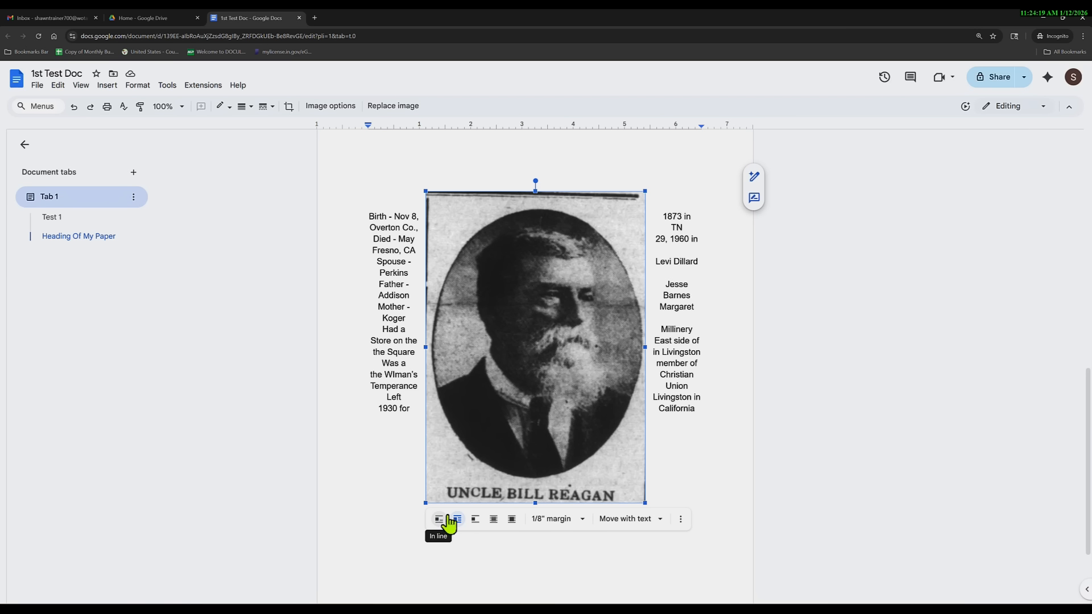
pyautogui.click(477, 520)
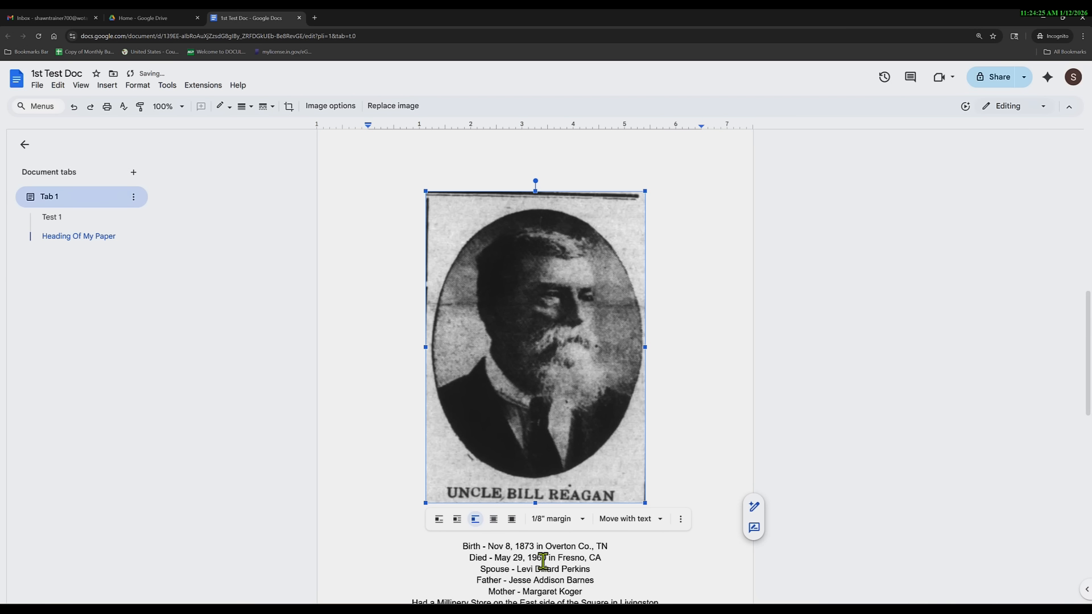
pyautogui.scroll(-2, 544, 562)
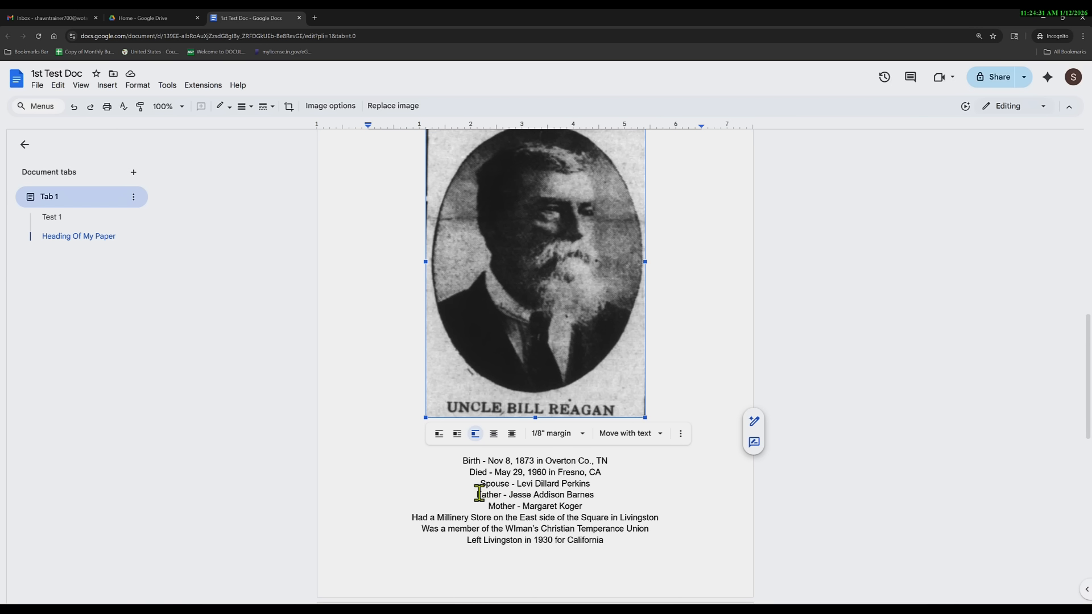
pyautogui.click(439, 434)
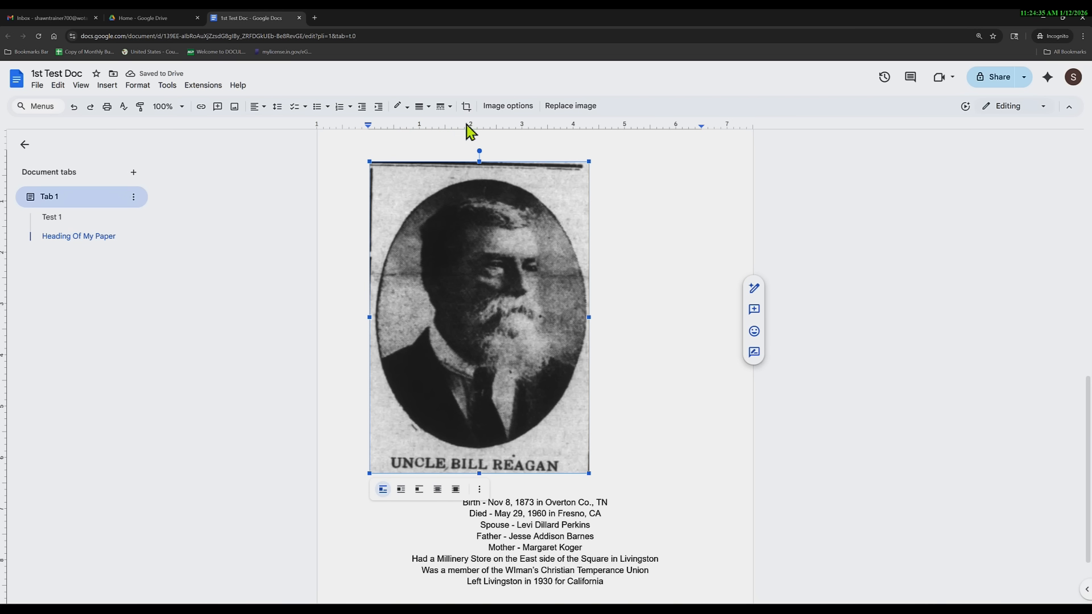
# Try center, right and left alignment for the portrait, finally settling on center.
pyautogui.click(258, 107)
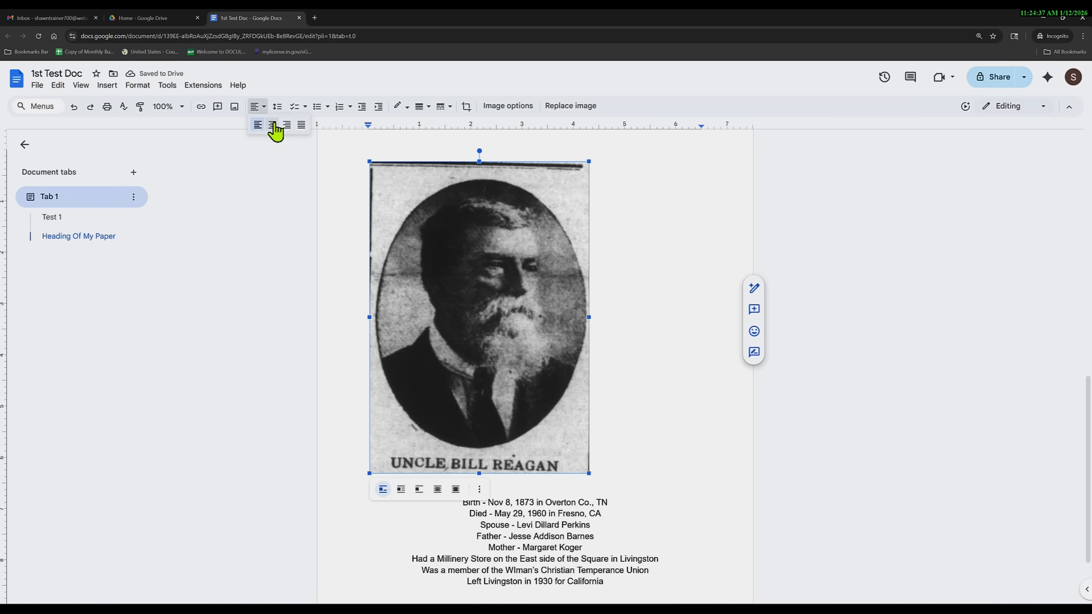
pyautogui.click(272, 124)
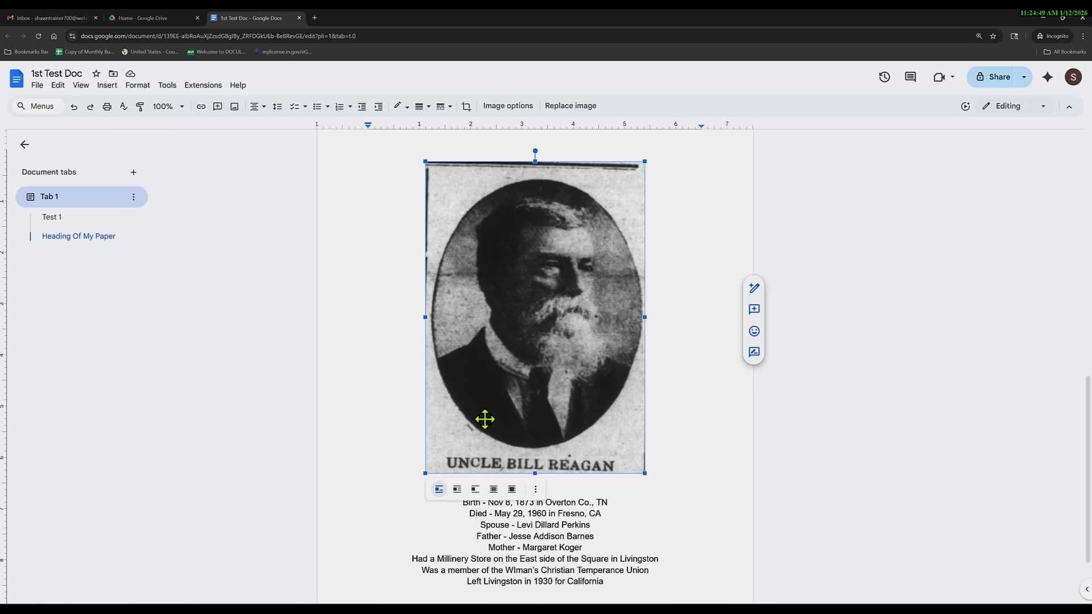
pyautogui.click(256, 114)
pyautogui.click(285, 133)
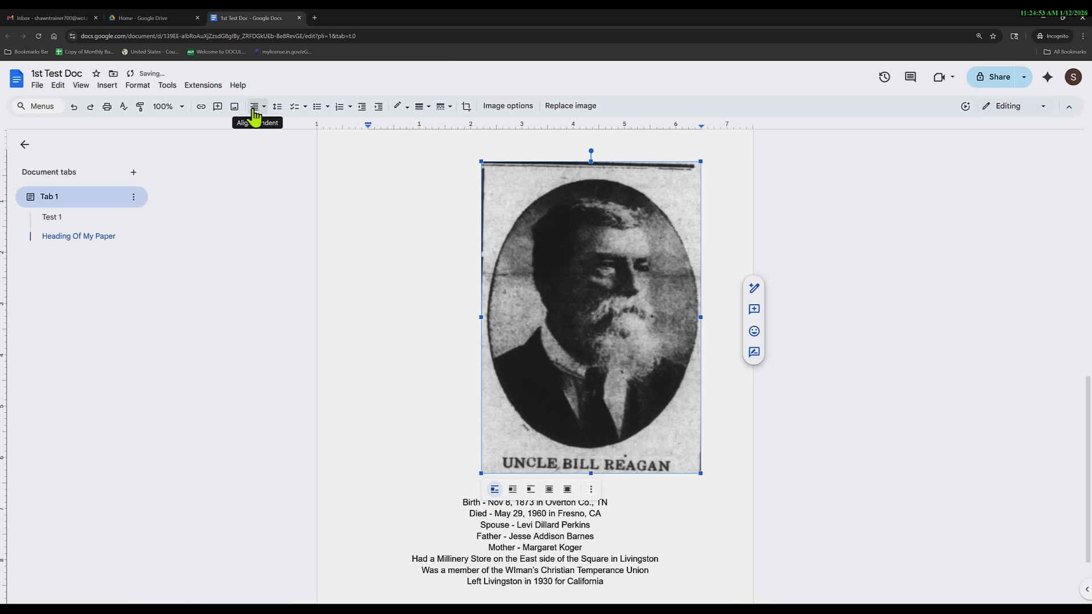
pyautogui.click(254, 115)
pyautogui.click(301, 132)
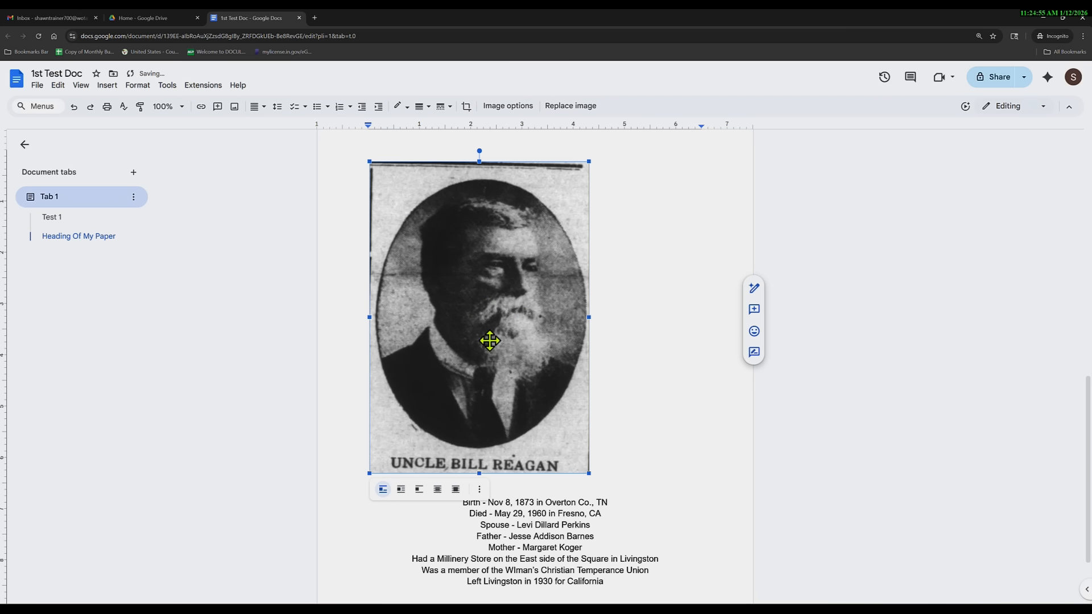
pyautogui.click(256, 113)
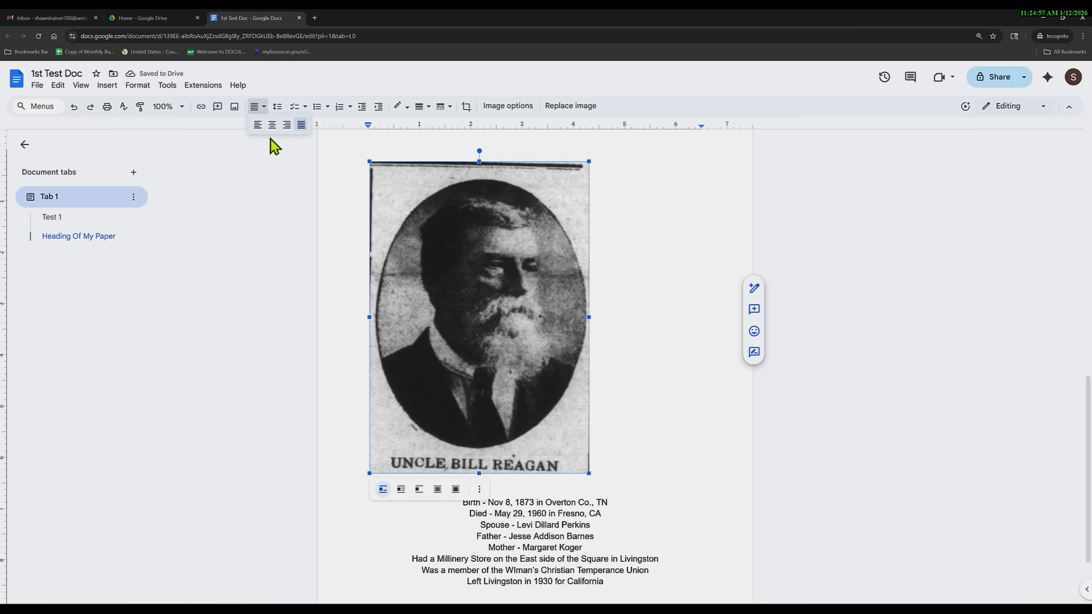
pyautogui.click(272, 124)
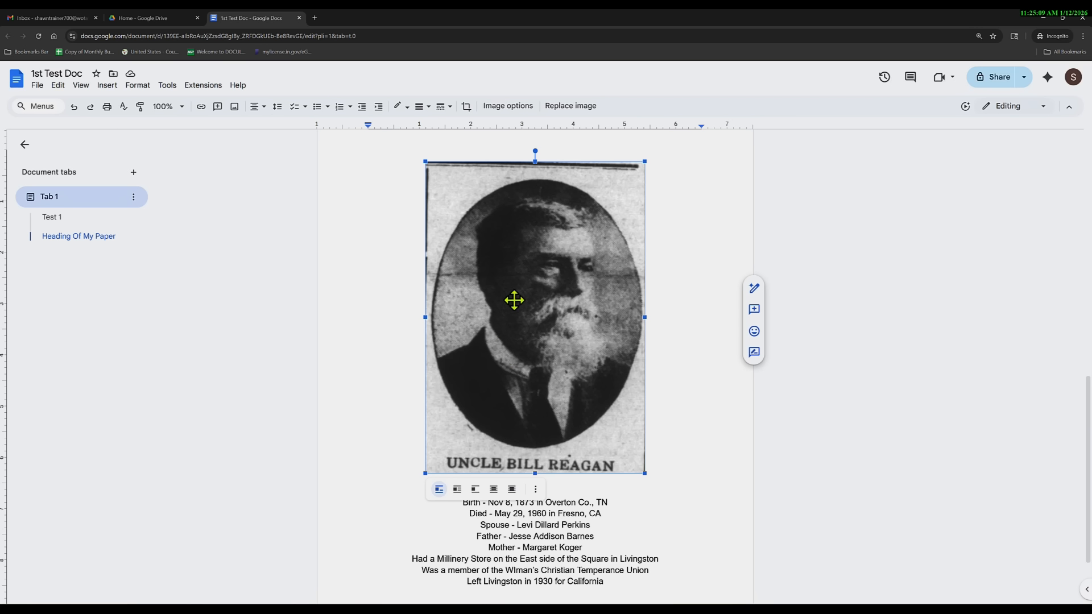
# Write alt text for the portrait describing the pictured man and where he was from.
pyautogui.rightClick(525, 269)
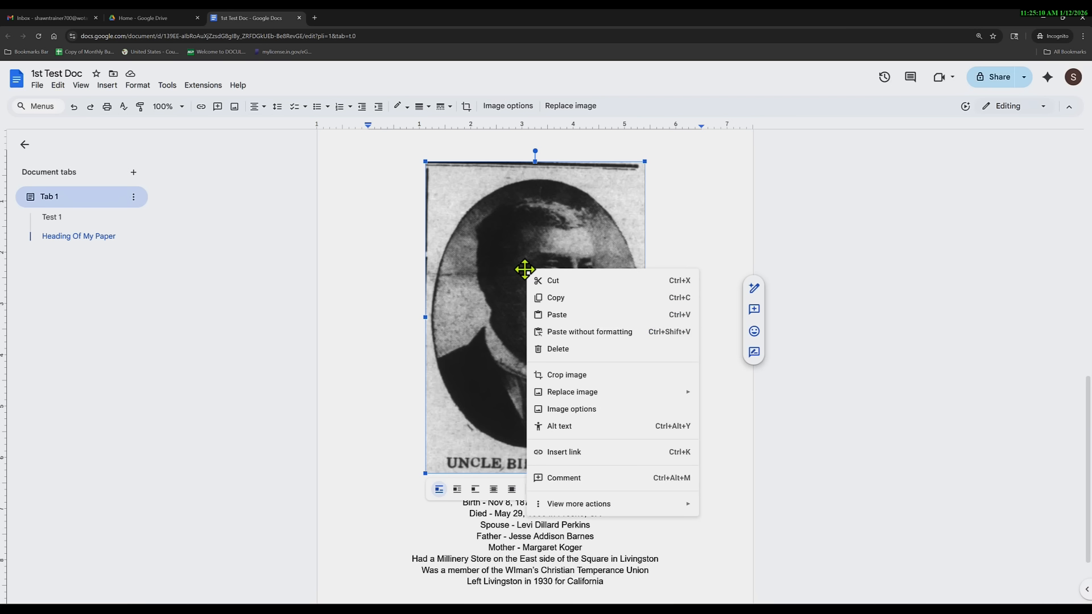
pyautogui.click(565, 434)
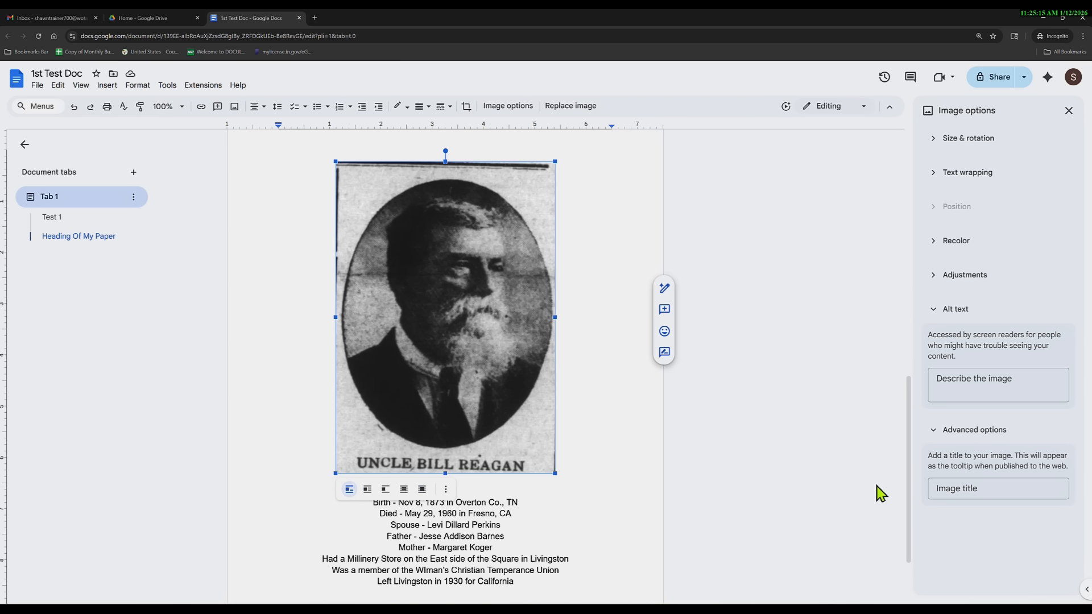
pyautogui.click(991, 382)
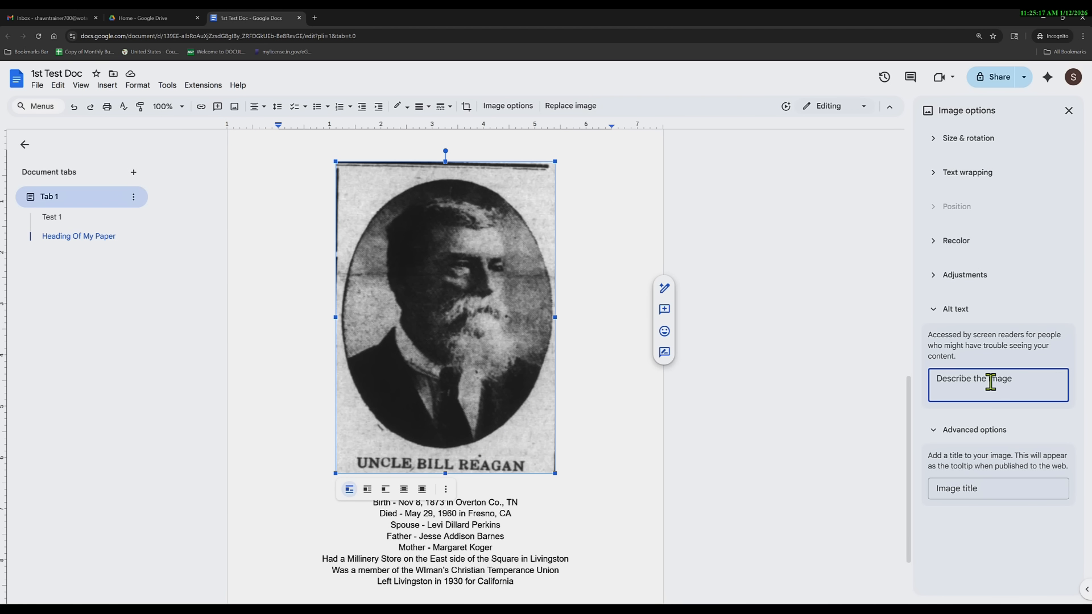
pyautogui.write('Th')
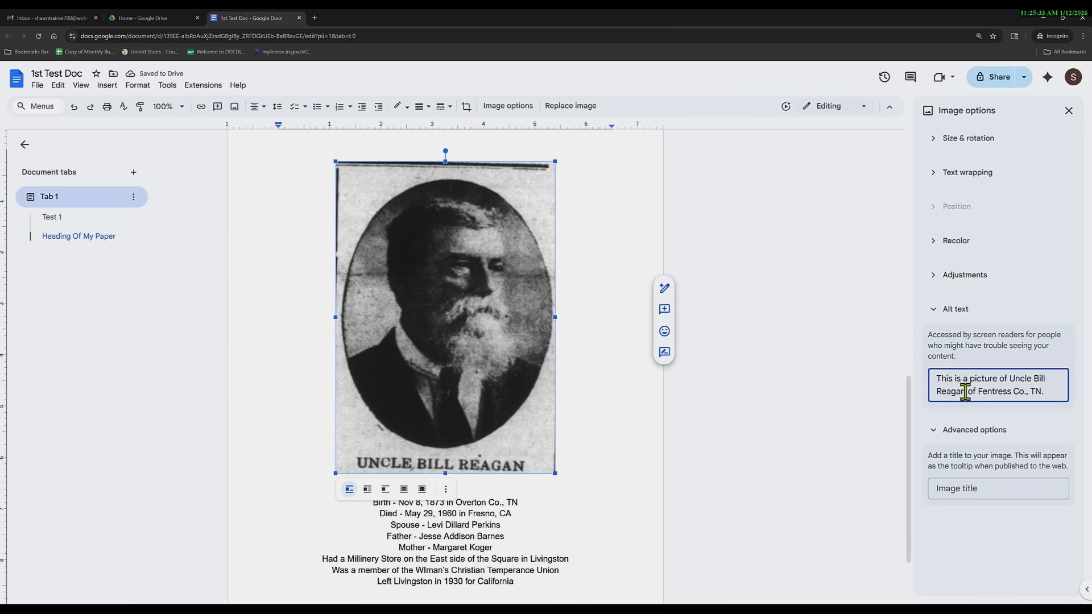
# Copy the man's name from the description into the Image title field.
pyautogui.moveTo(965, 393); pyautogui.dragTo(1010, 380)
pyautogui.hotkey('ctrl', 'c')
pyautogui.rightClick(1004, 397)
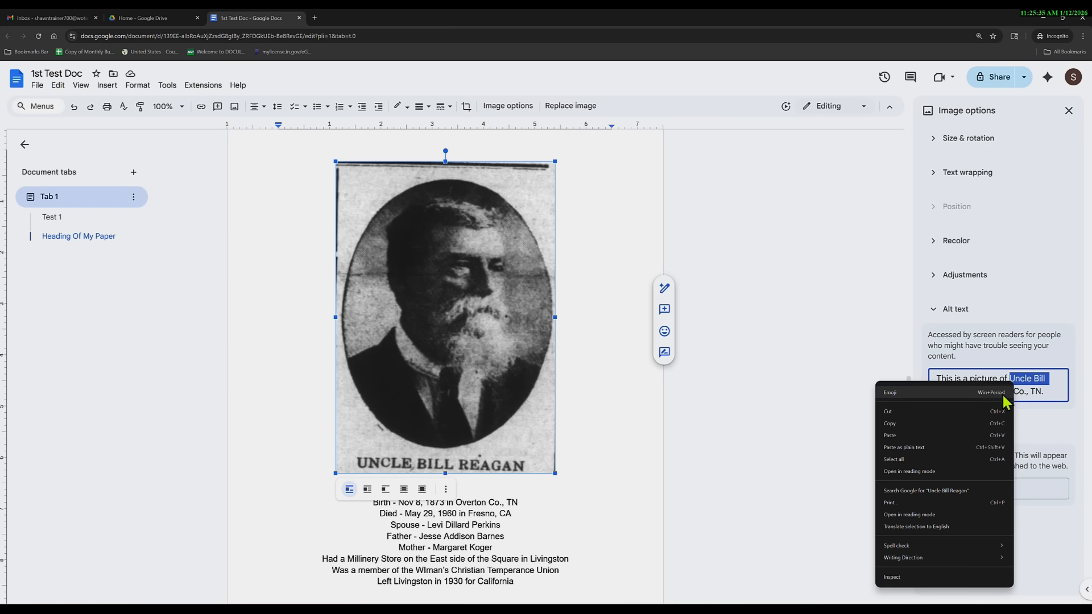
pyautogui.click(929, 424)
pyautogui.click(947, 490)
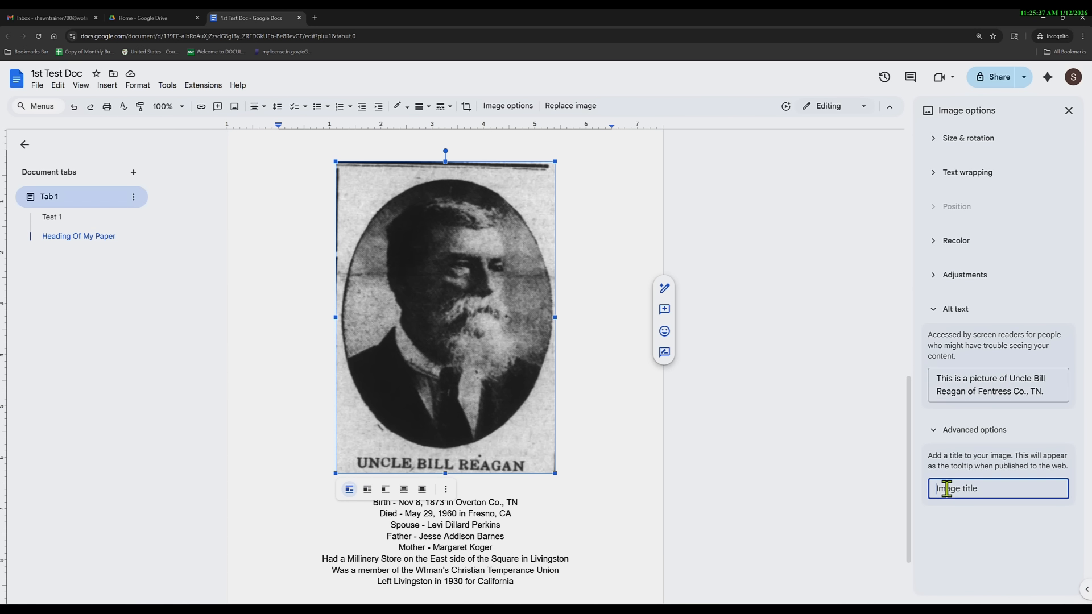
pyautogui.hotkey('ctrl', 'v')
pyautogui.click(981, 538)
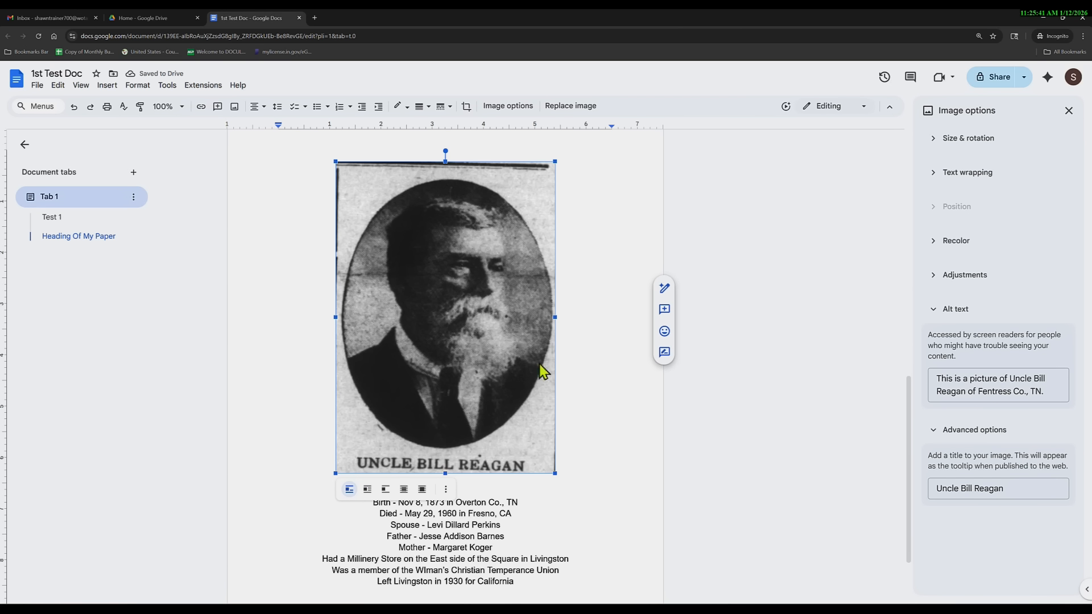
pyautogui.rightClick(471, 313)
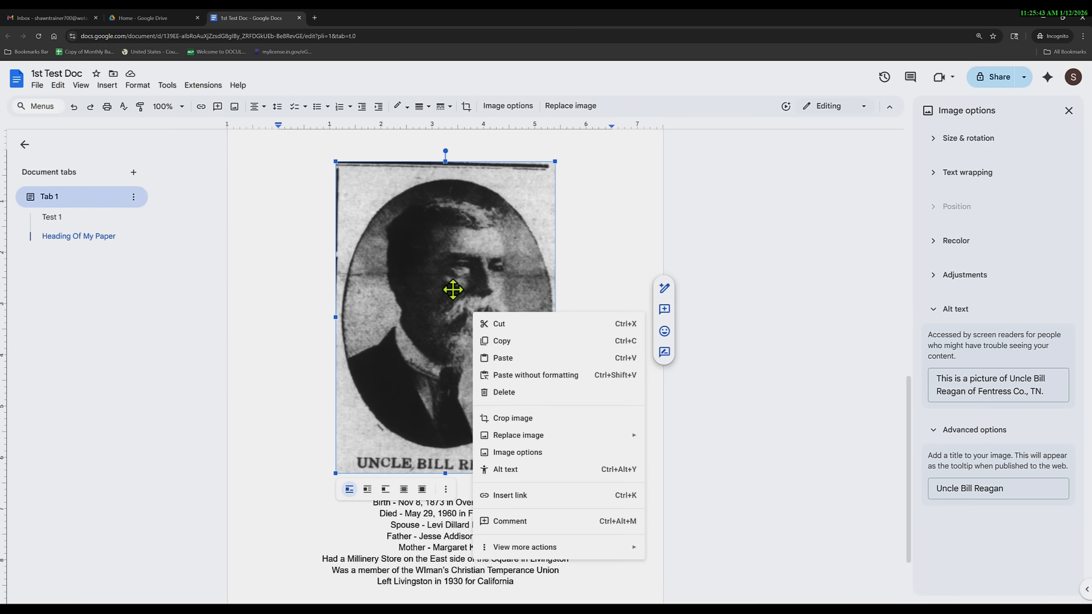
pyautogui.press('Escape')
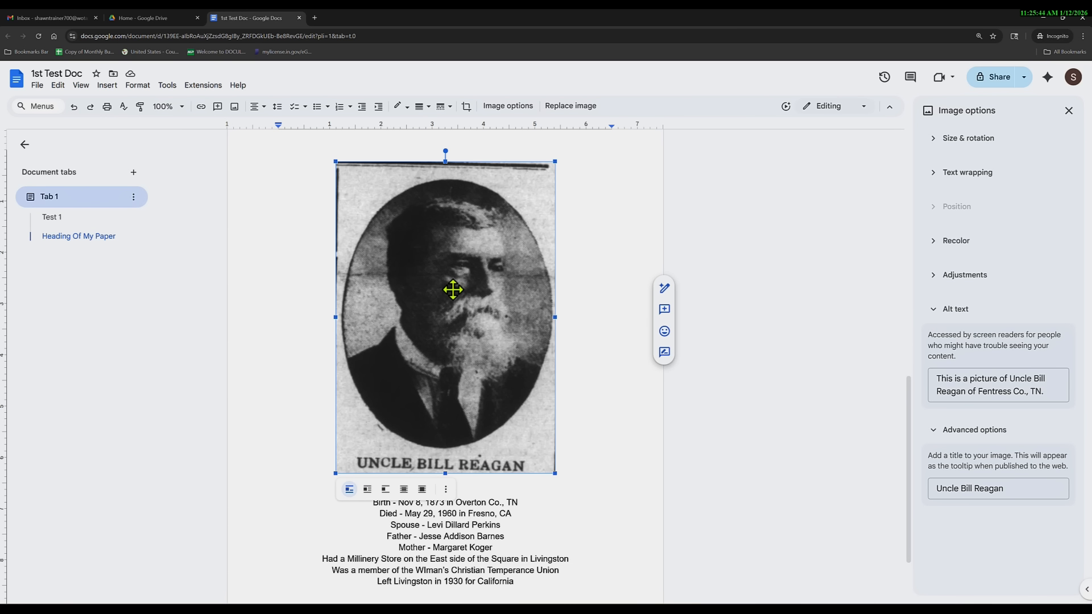
# Expand the Adjustments, Recolor, Text wrapping and Size & rotation sections in Image options.
pyautogui.click(934, 278)
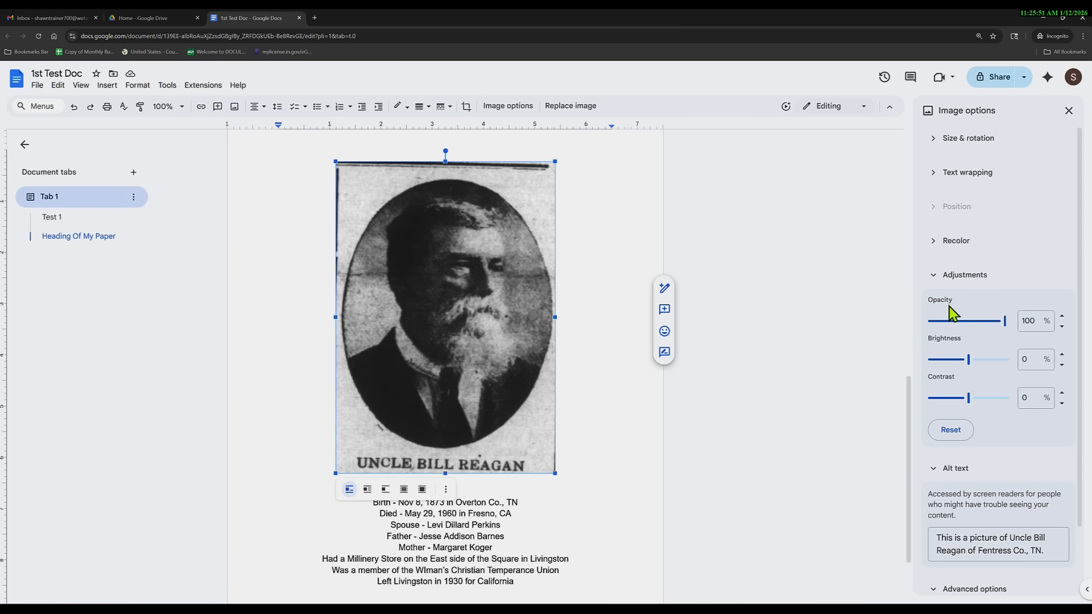
pyautogui.click(935, 242)
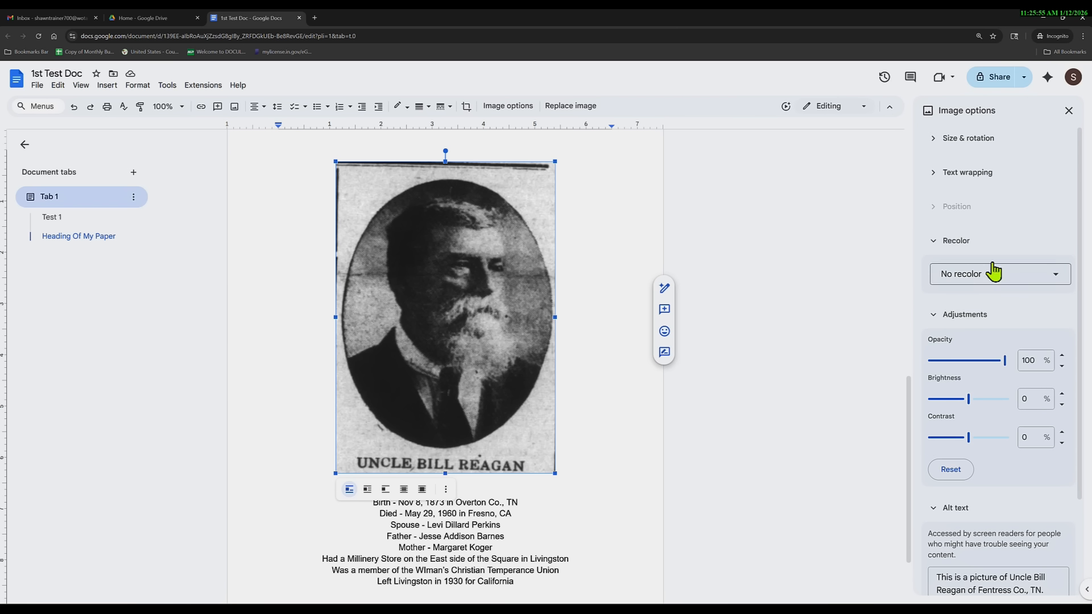
pyautogui.click(936, 173)
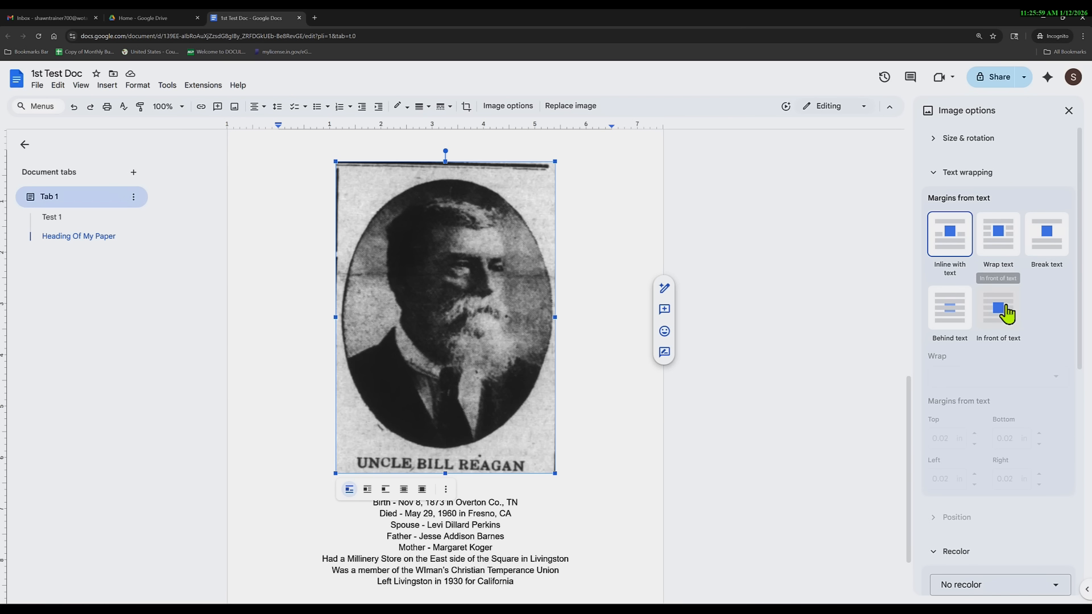
pyautogui.click(933, 140)
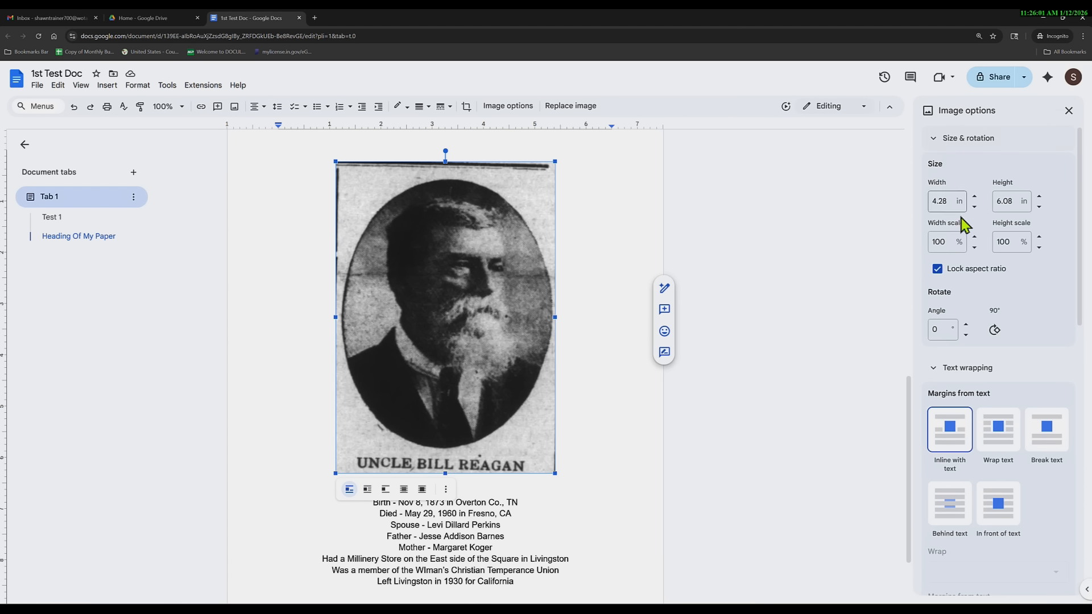
# Rotate the portrait by 90° turns until its angle is back to 0°.
pyautogui.click(994, 330)
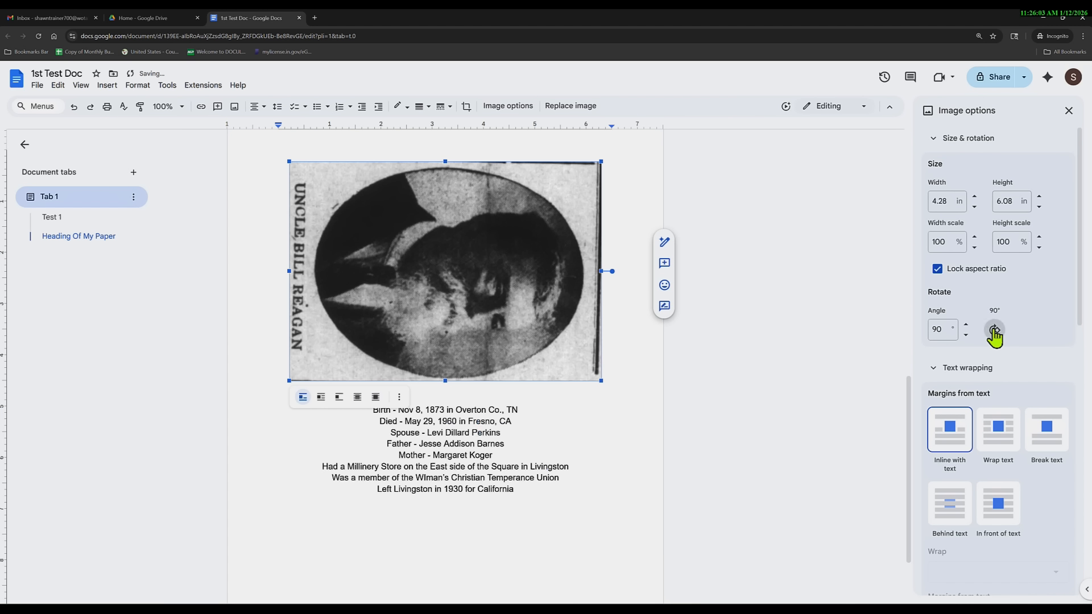
pyautogui.click(994, 330)
pyautogui.click(994, 330)
pyautogui.click(995, 330)
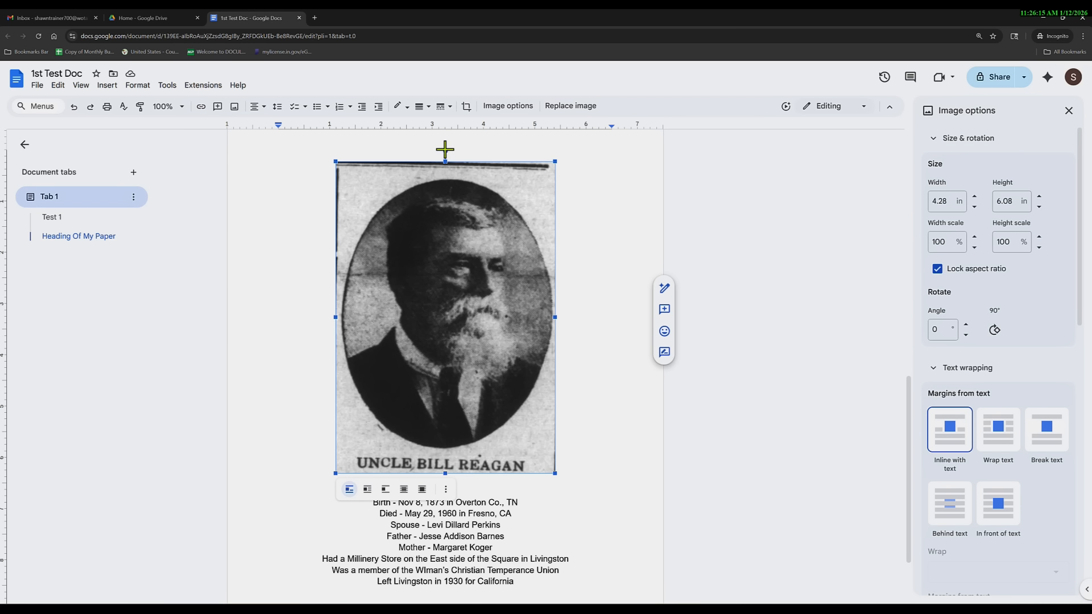
# Tilt the portrait to a 345° angle with its rotation handle, then dismiss its actions menu.
pyautogui.moveTo(442, 151); pyautogui.dragTo(405, 170)
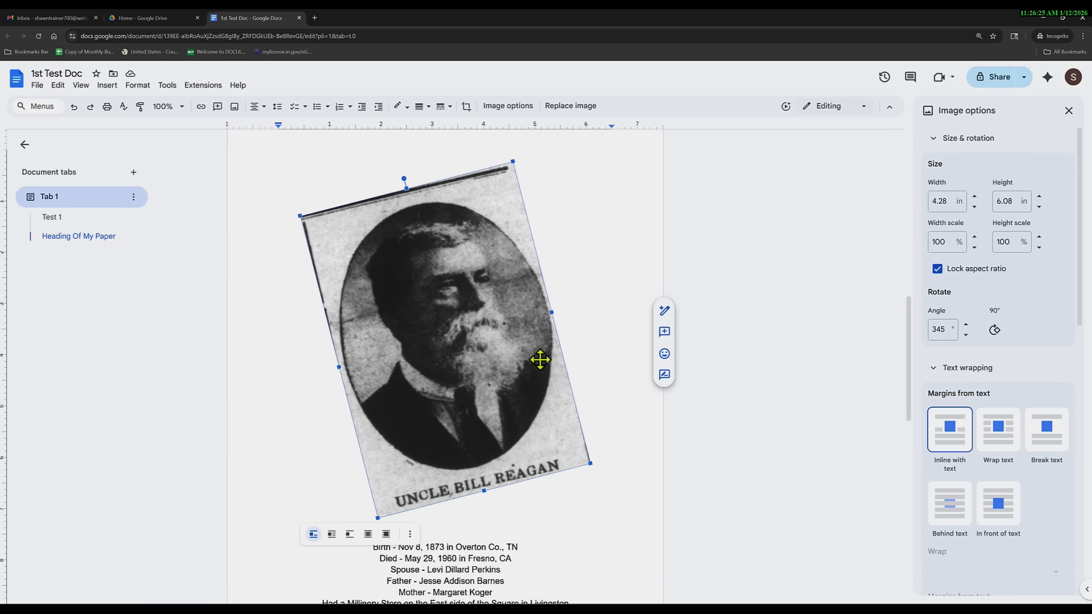
pyautogui.scroll(-8, 946, 378)
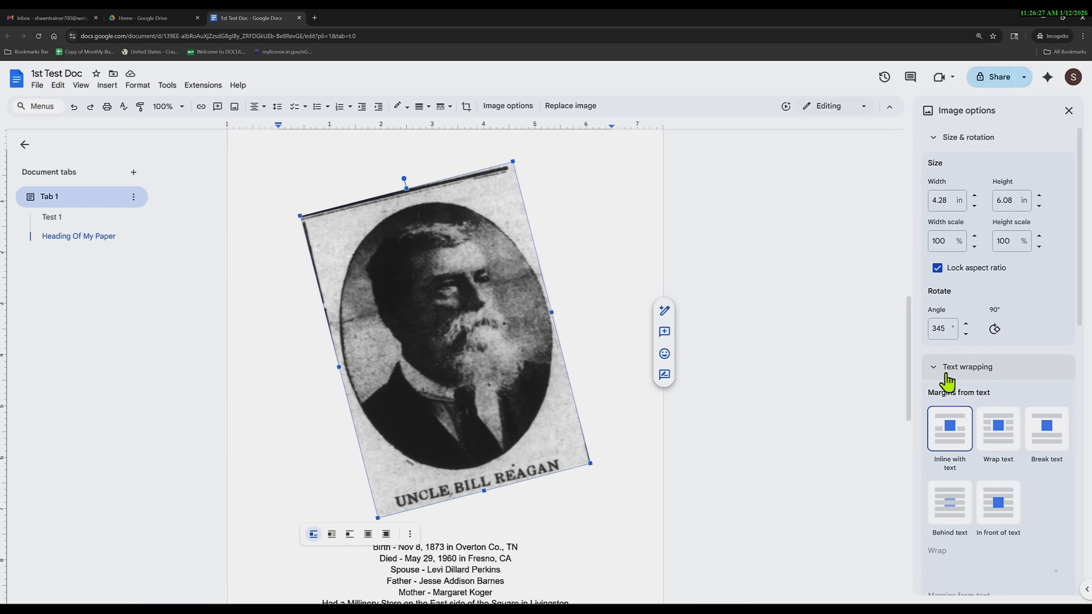
pyautogui.scroll(-1, 974, 418)
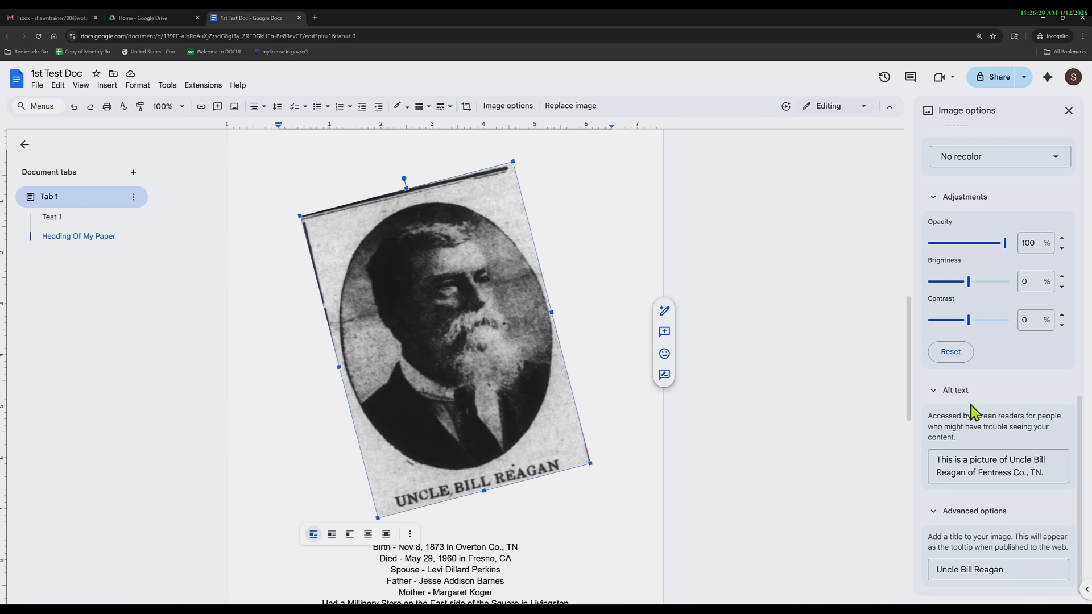
pyautogui.rightClick(456, 296)
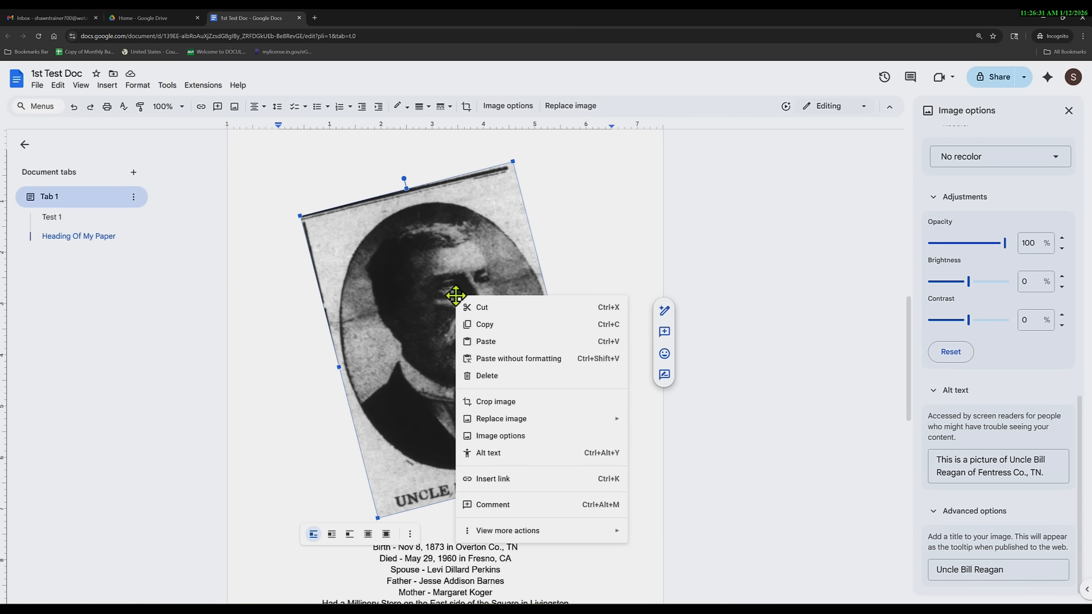
pyautogui.click(472, 229)
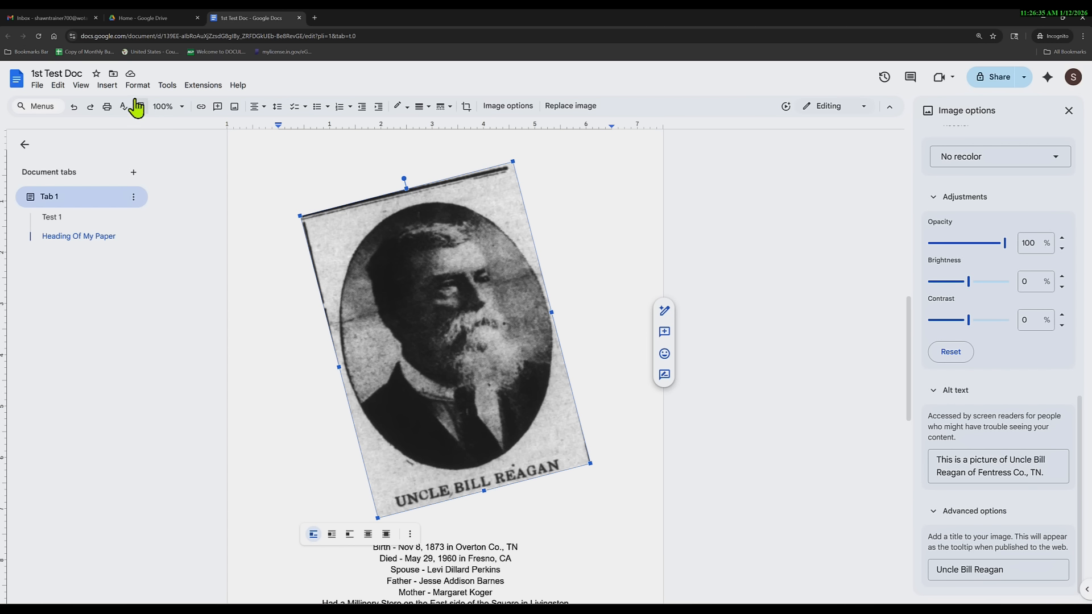
# Put the cursor on the empty line below the last paragraph and open the Insert menu.
pyautogui.click(107, 86)
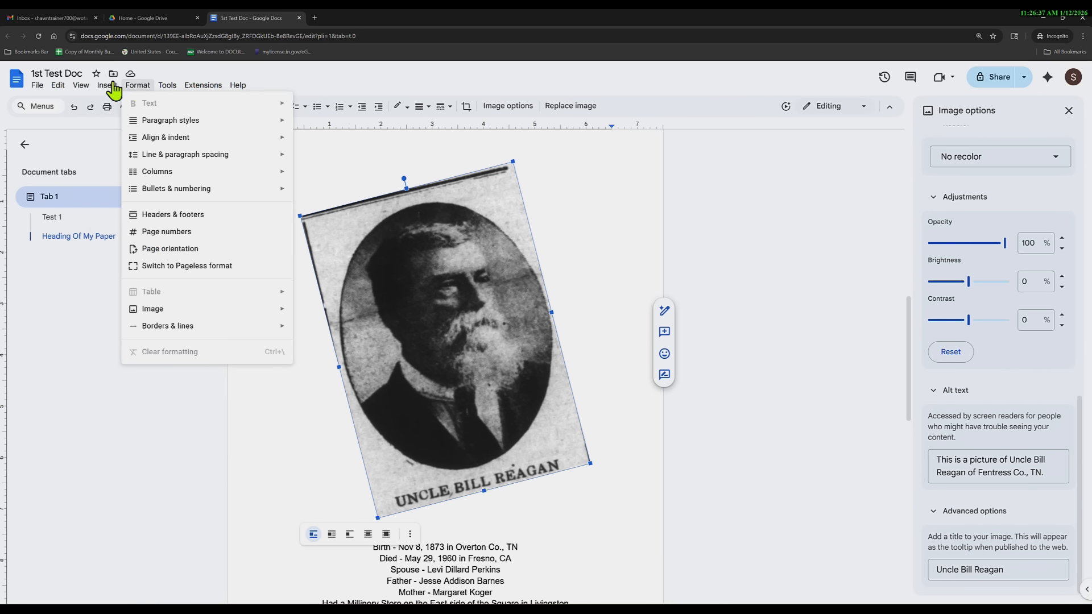
pyautogui.moveTo(145, 112)
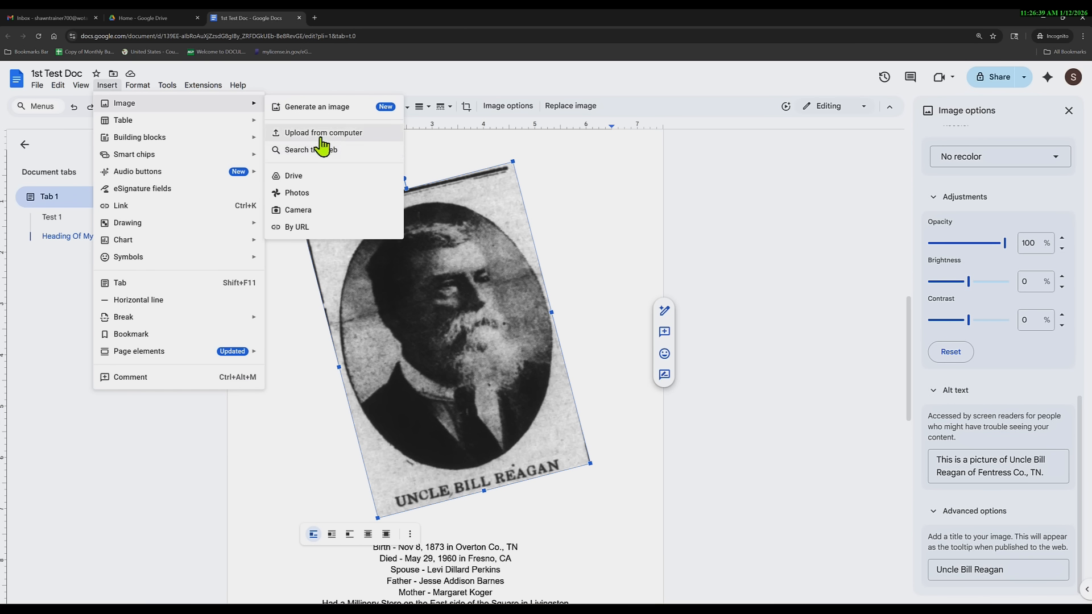
pyautogui.click(449, 359)
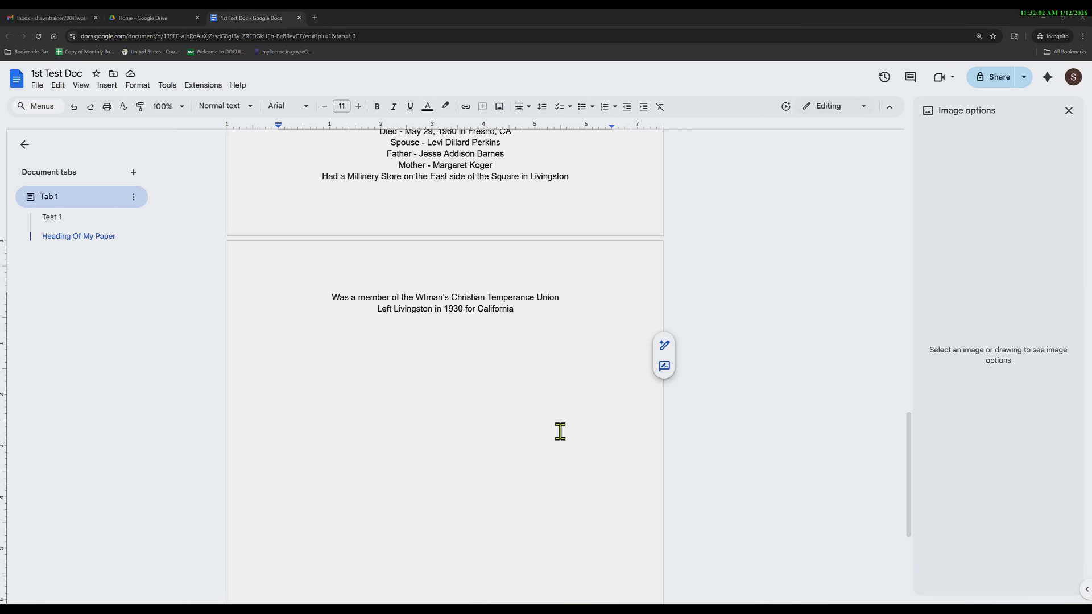
pyautogui.click(447, 344)
pyautogui.click(449, 351)
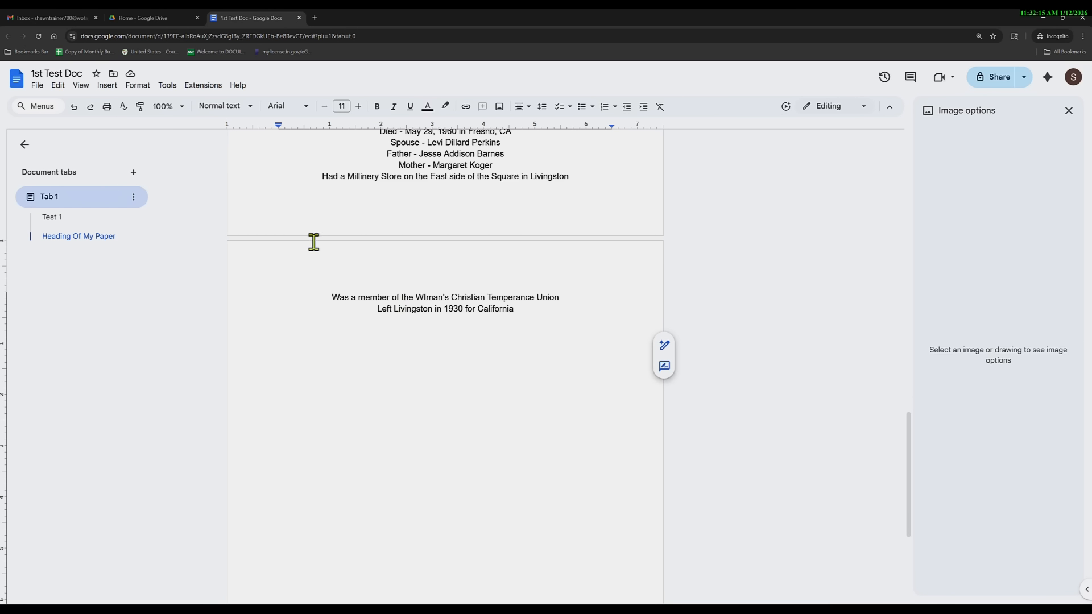
pyautogui.click(108, 86)
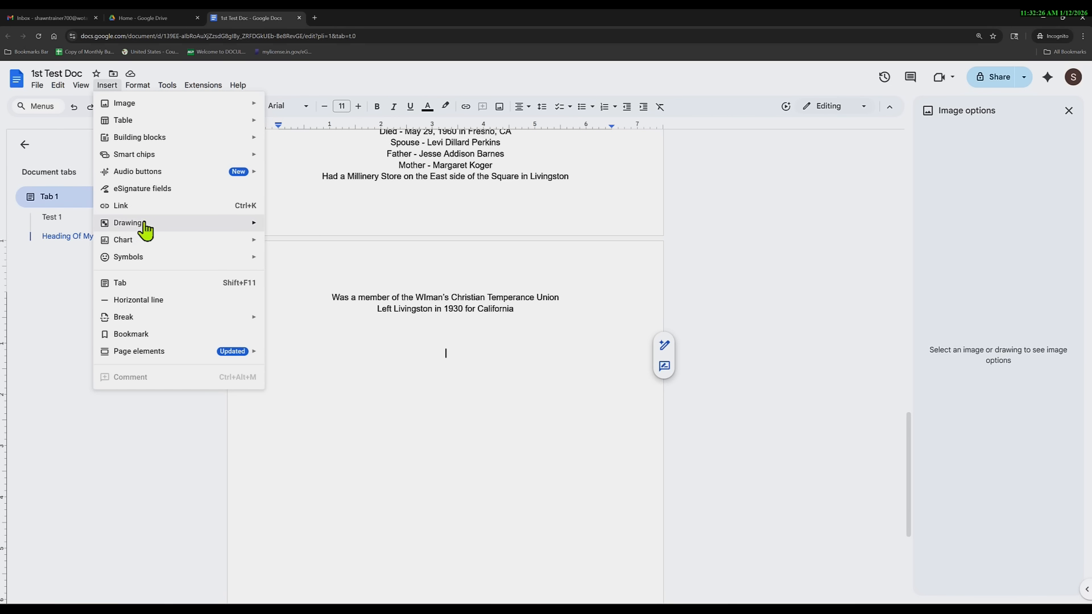
# Create a new drawing with a 'This is a text' text box and open image insertion.
pyautogui.moveTo(145, 229)
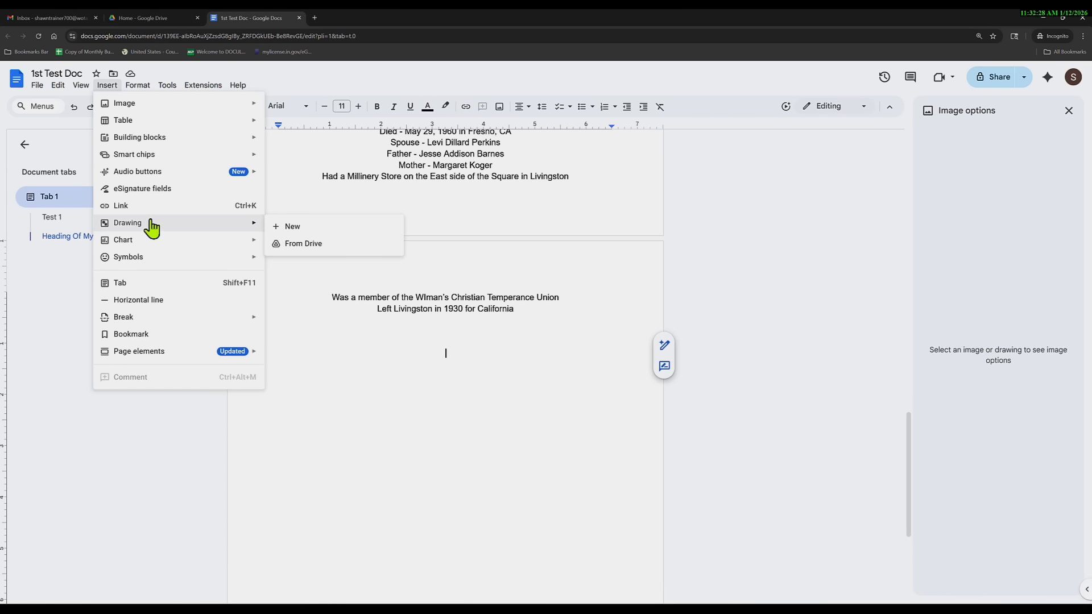
pyautogui.click(296, 233)
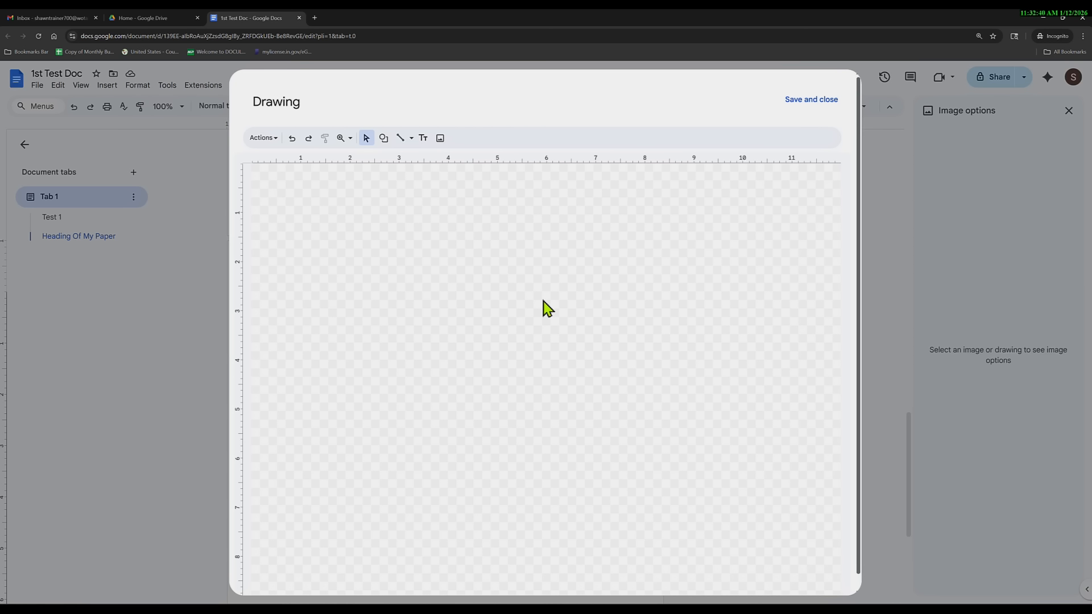
pyautogui.click(423, 140)
pyautogui.click(421, 283)
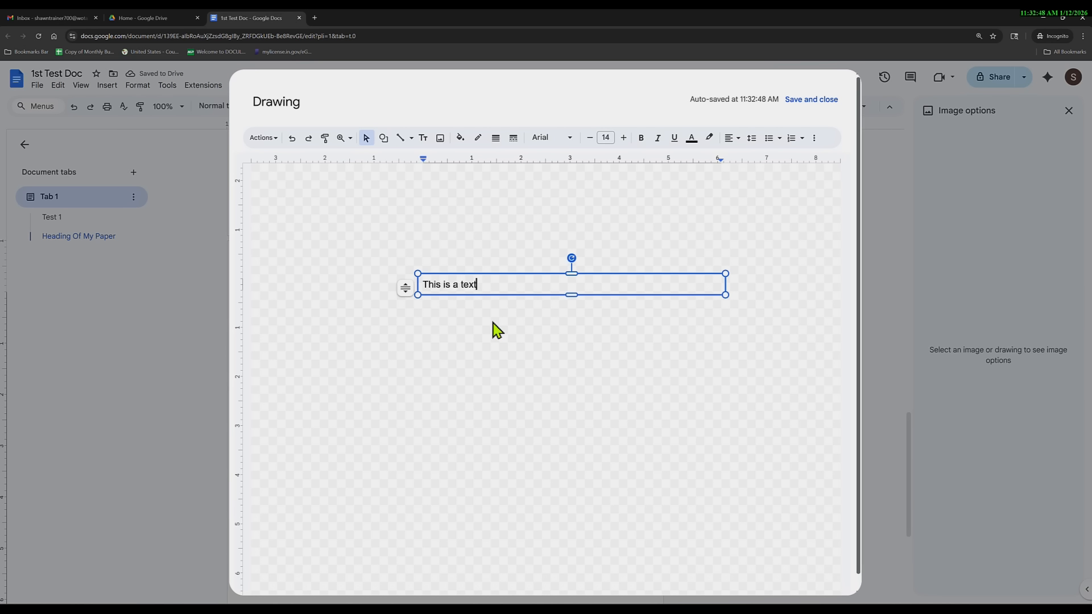
pyautogui.moveTo(485, 285); pyautogui.dragTo(414, 285)
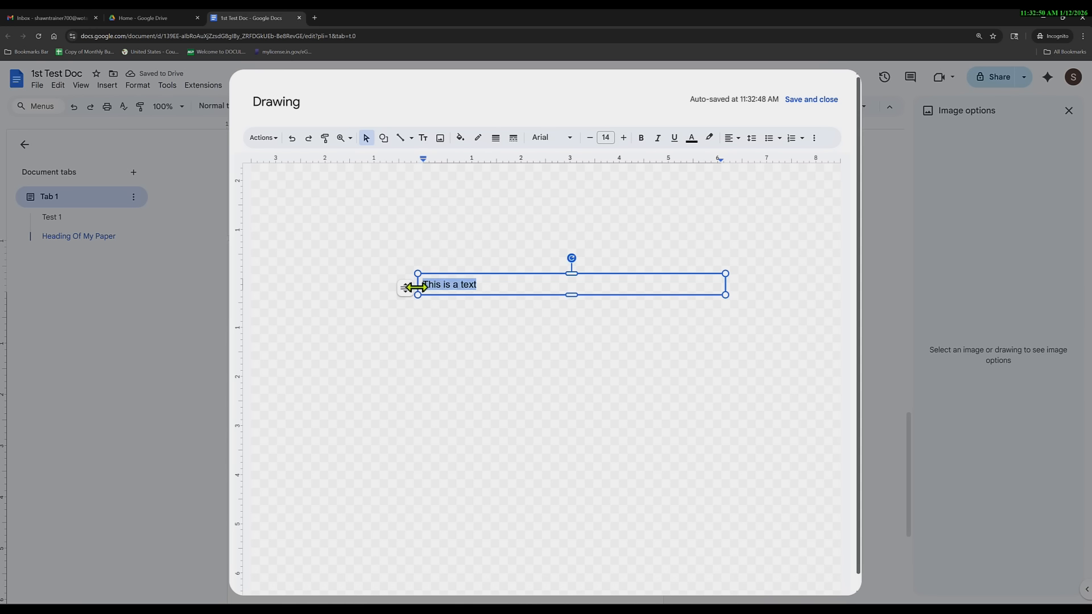
pyautogui.click(440, 138)
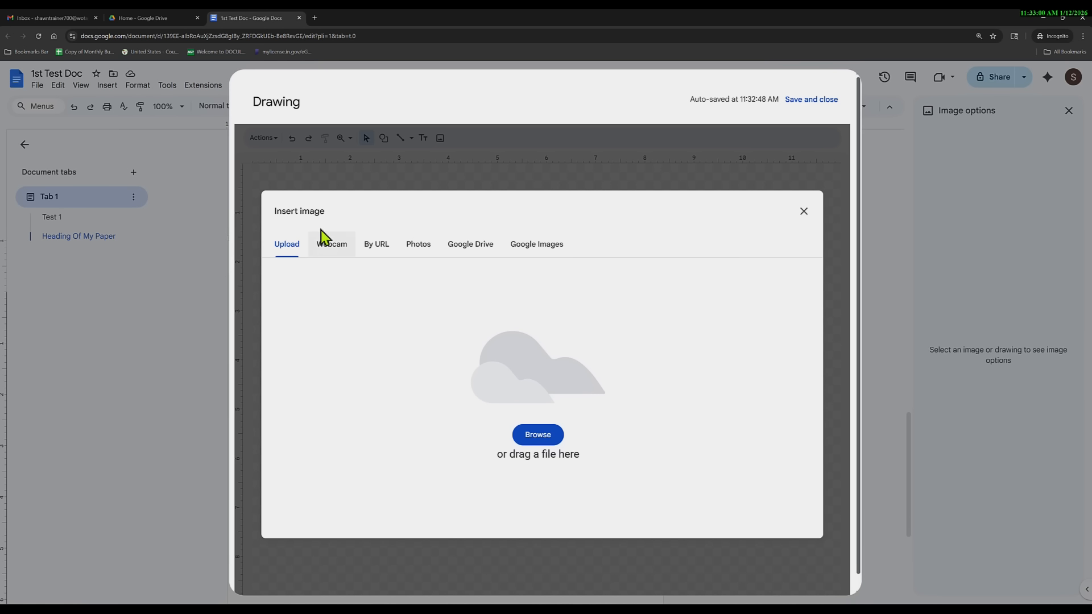
# Search Google Images for 'Dog' and insert the black Labrador photo into the drawing.
pyautogui.click(533, 248)
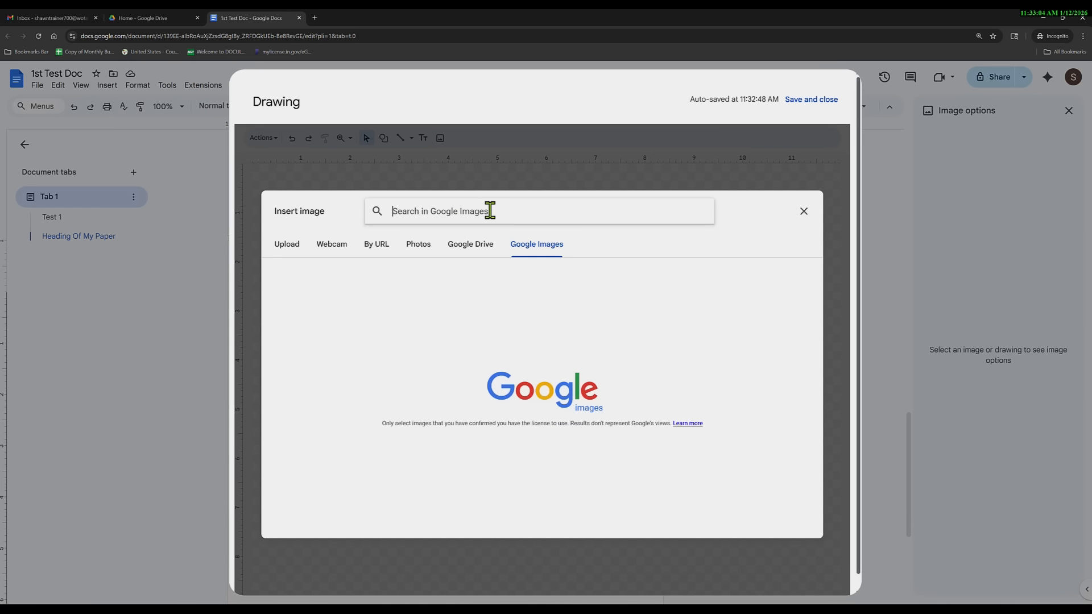
pyautogui.write('Dog')
pyautogui.press('Return')
pyautogui.click(609, 310)
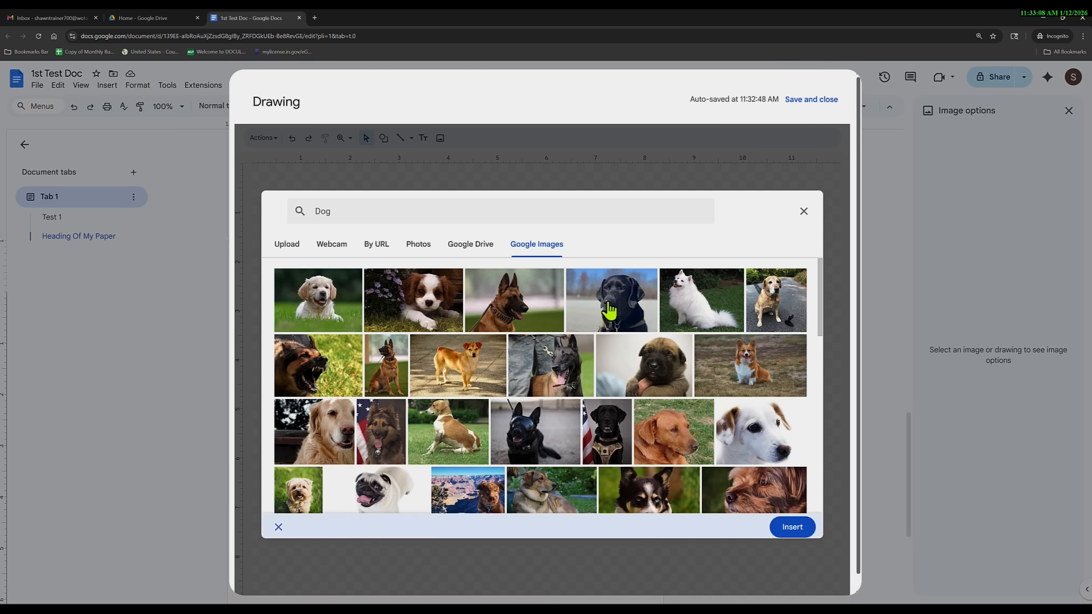
pyautogui.click(609, 307)
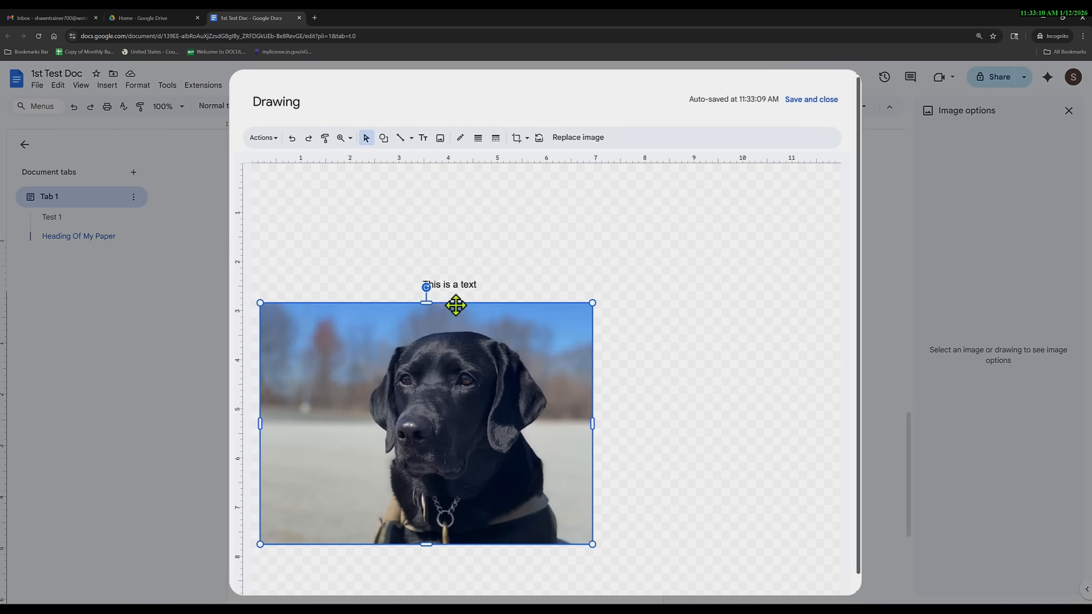
pyautogui.click(432, 218)
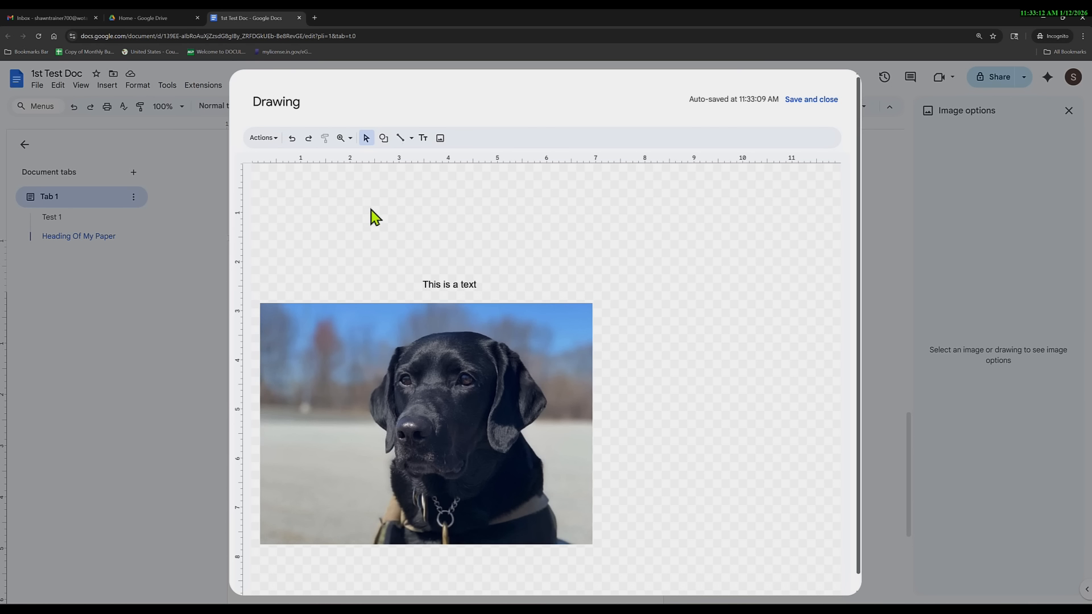
# Add 'This is a dog' word art and move it up above the dog photo.
pyautogui.click(275, 140)
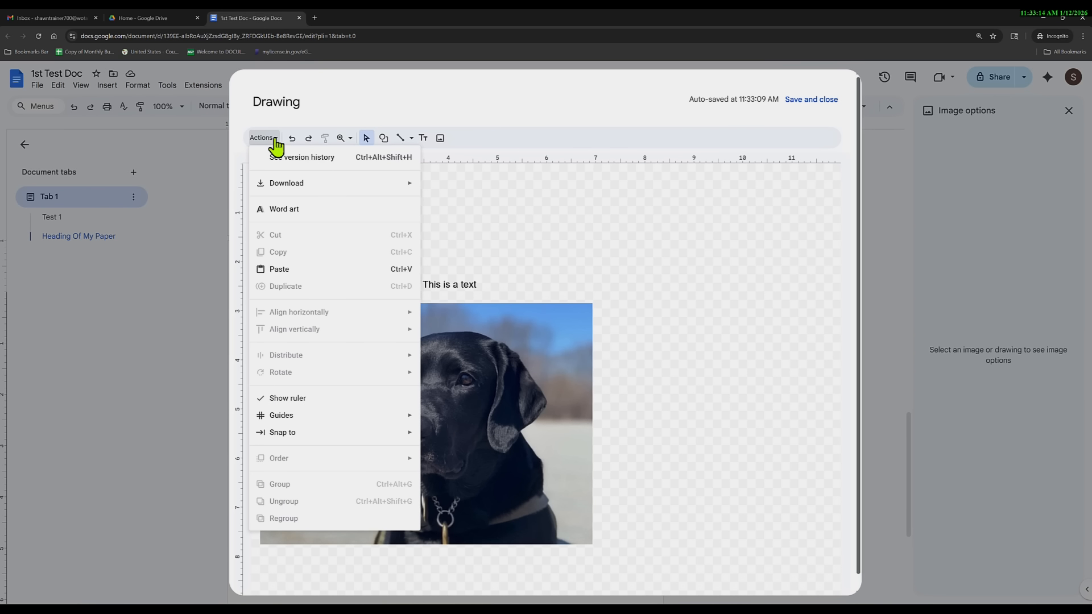
pyautogui.click(291, 215)
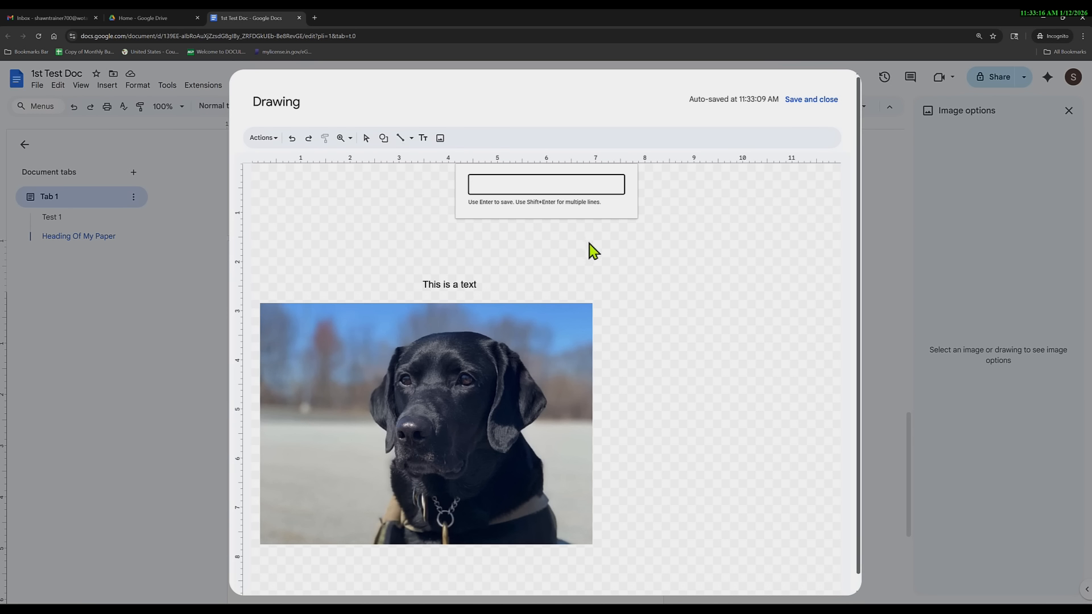
pyautogui.click(466, 293)
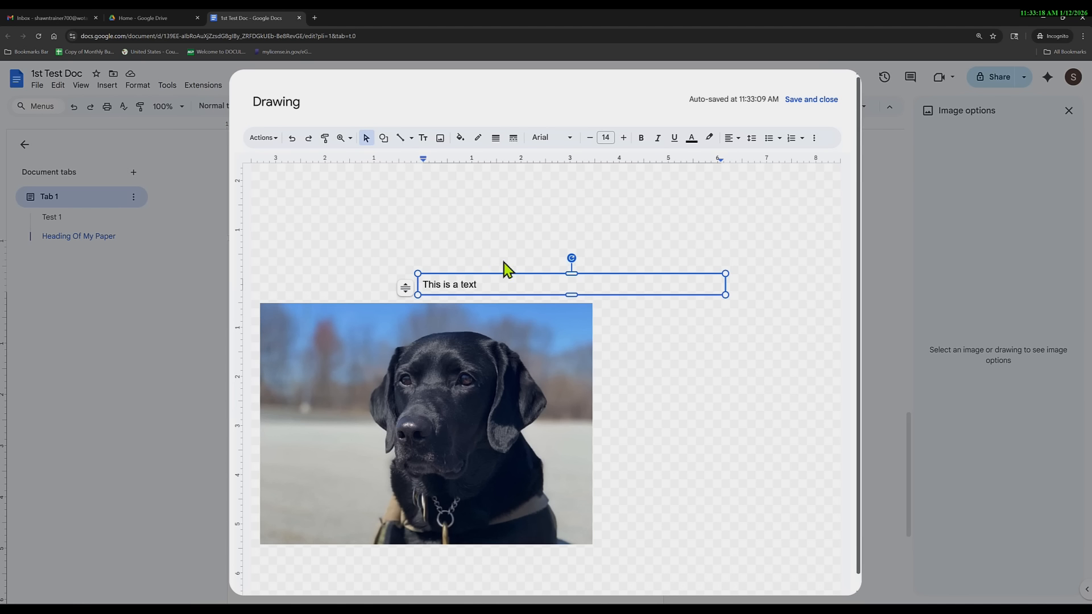
pyautogui.click(477, 210)
pyautogui.click(262, 138)
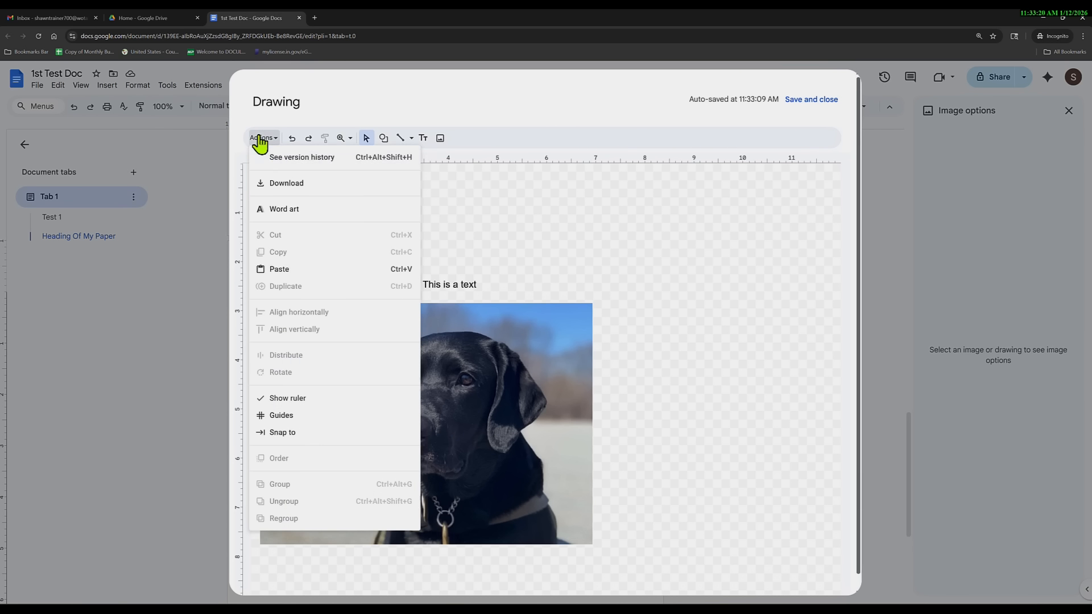
pyautogui.click(279, 209)
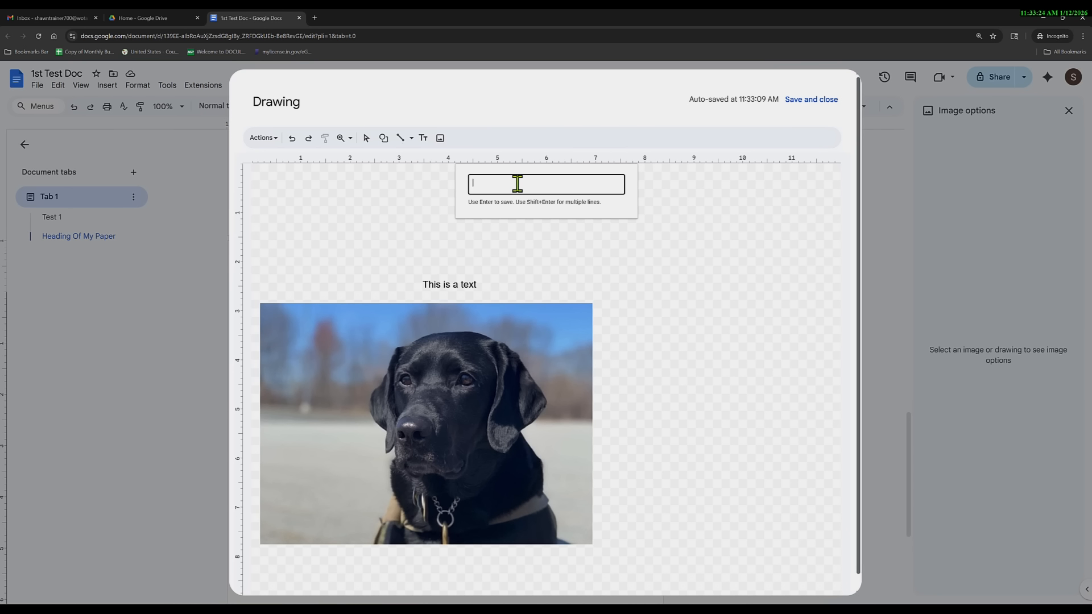
pyautogui.write('This is a dog')
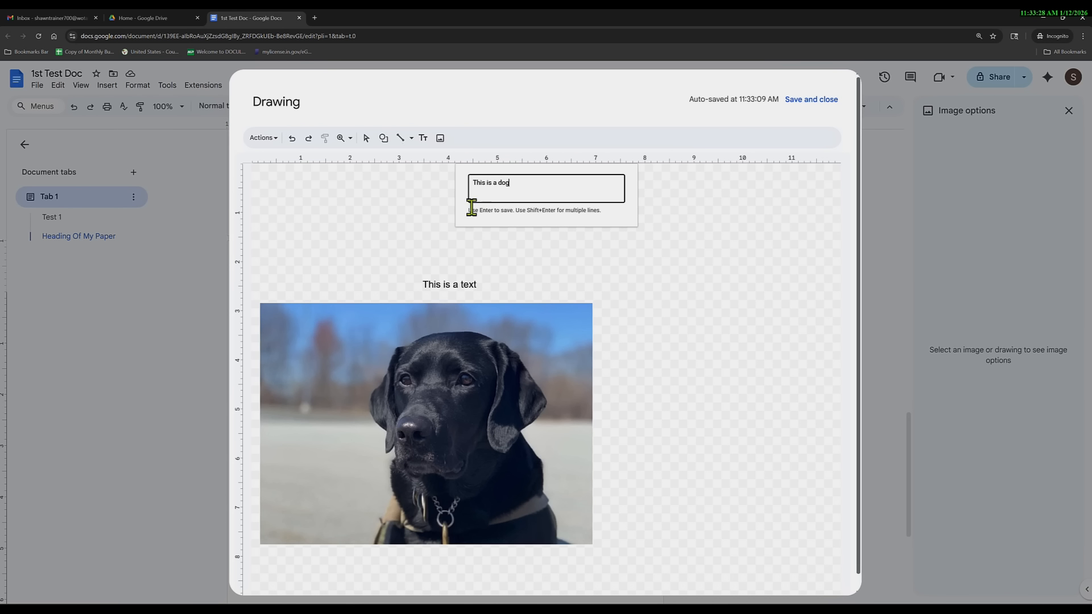
pyautogui.press('Return')
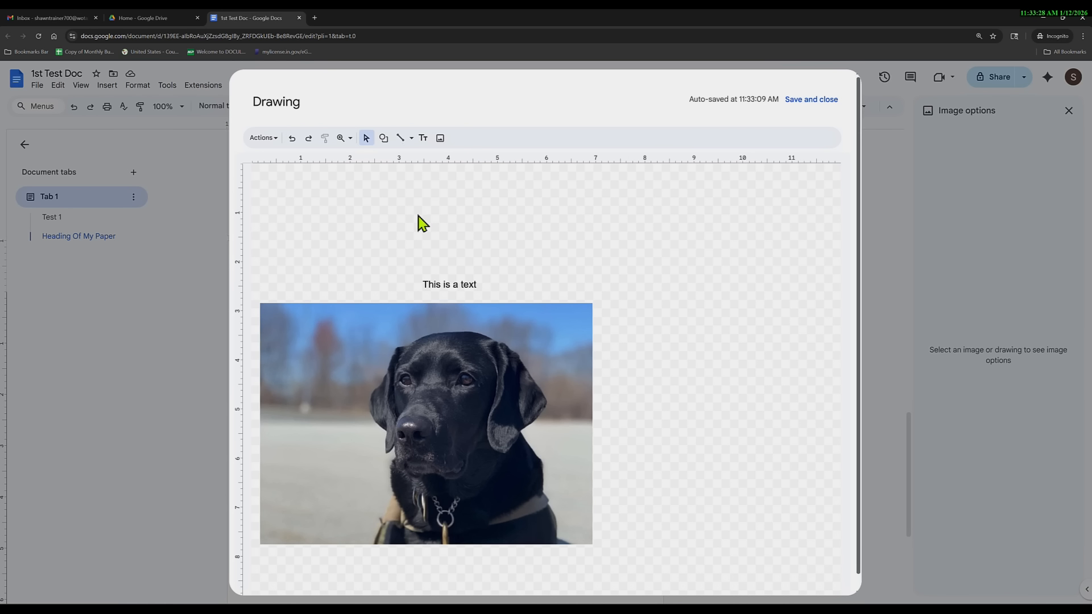
pyautogui.moveTo(612, 354); pyautogui.dragTo(584, 222)
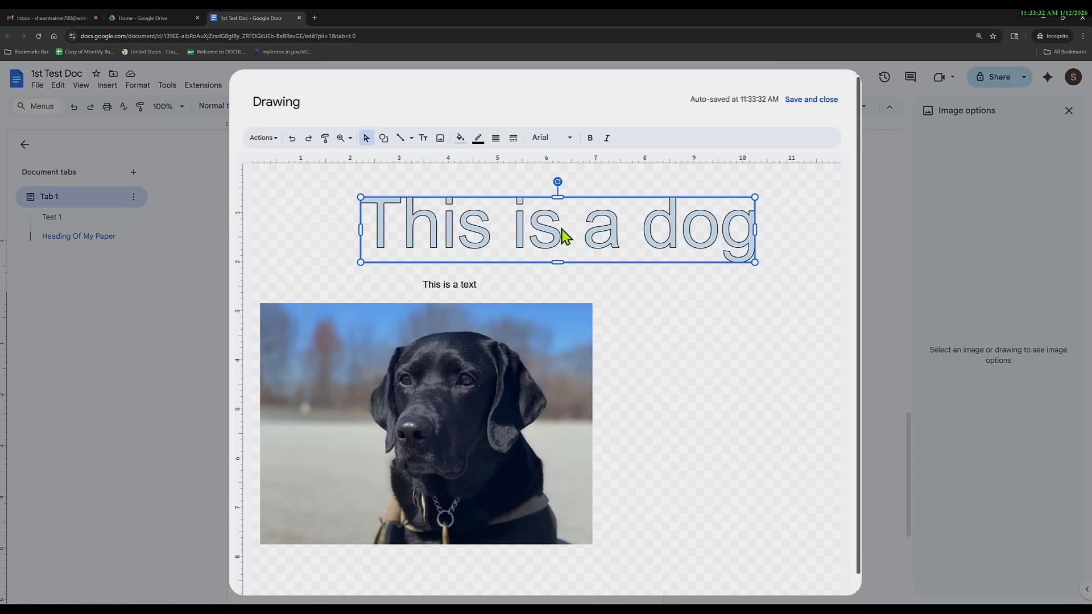
# Give the word art the Pacifico font, widen it to the right, and fill it magenta.
pyautogui.click(571, 138)
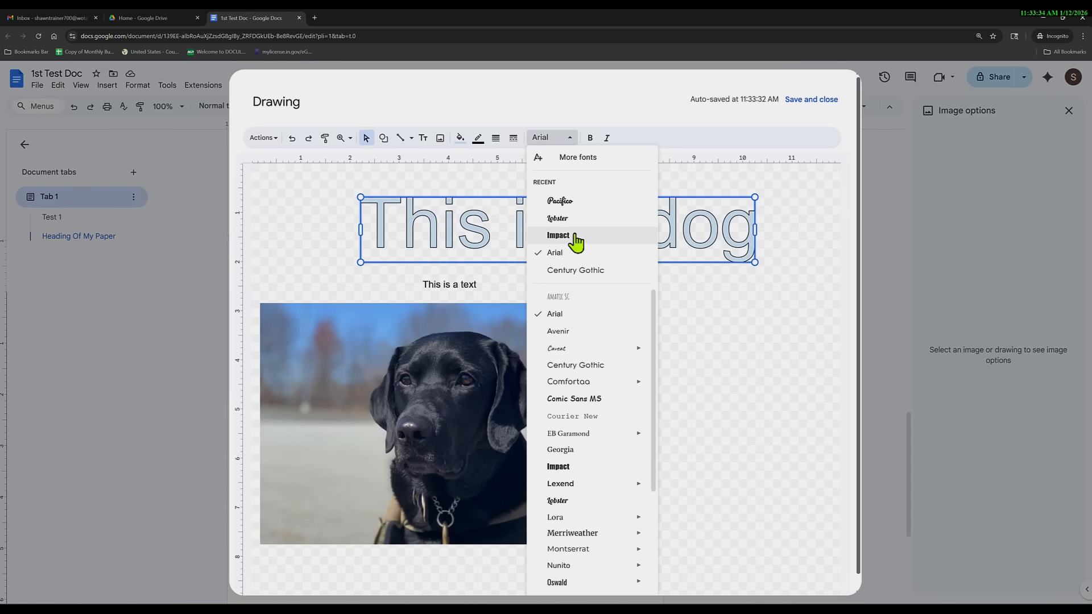
pyautogui.click(571, 203)
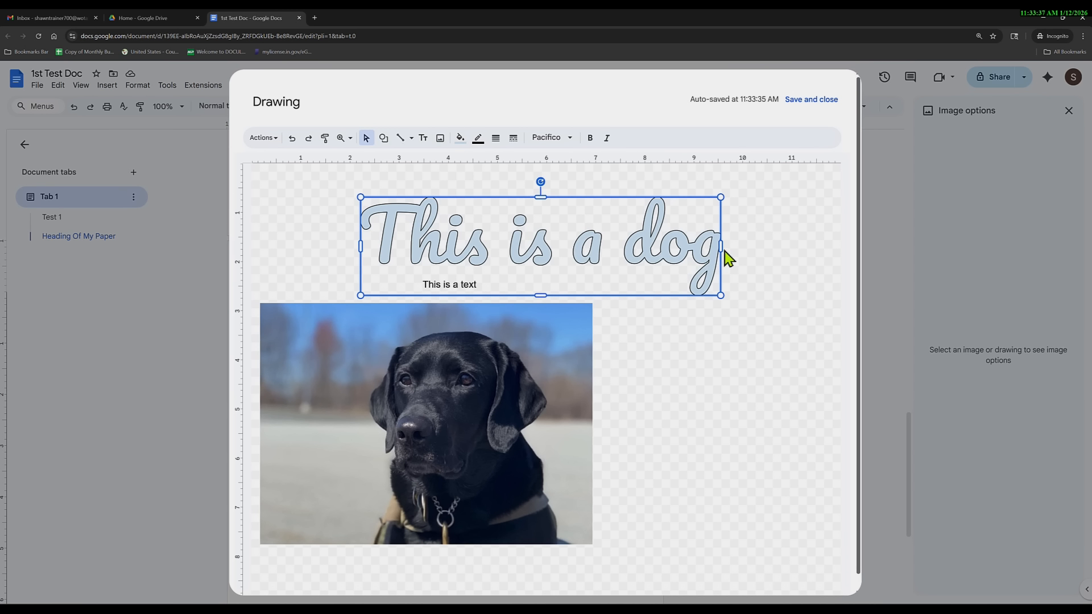
pyautogui.moveTo(721, 247); pyautogui.dragTo(816, 246)
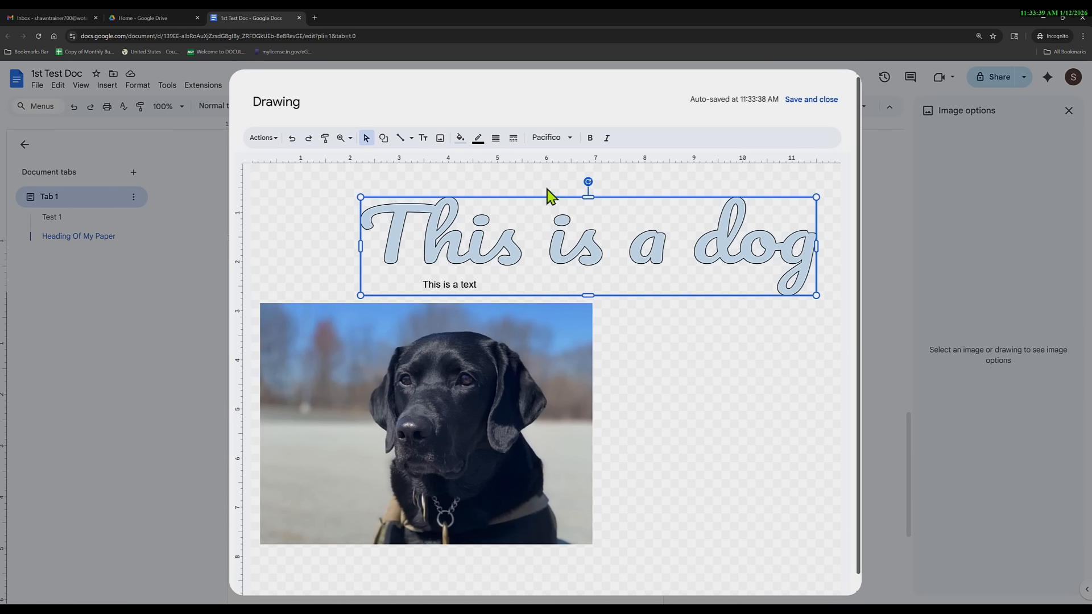
pyautogui.click(558, 140)
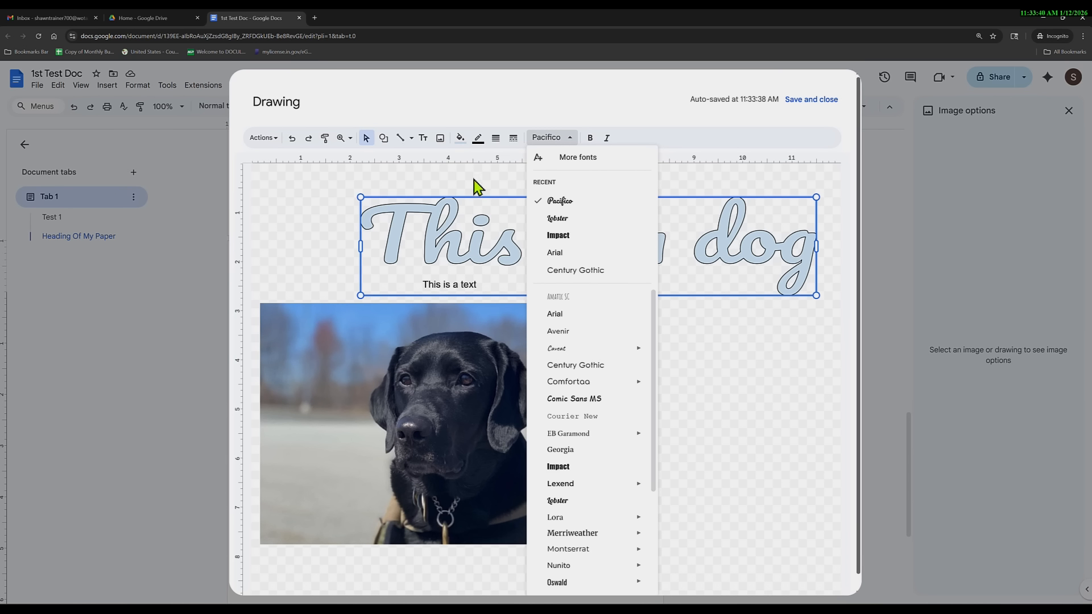
pyautogui.click(460, 138)
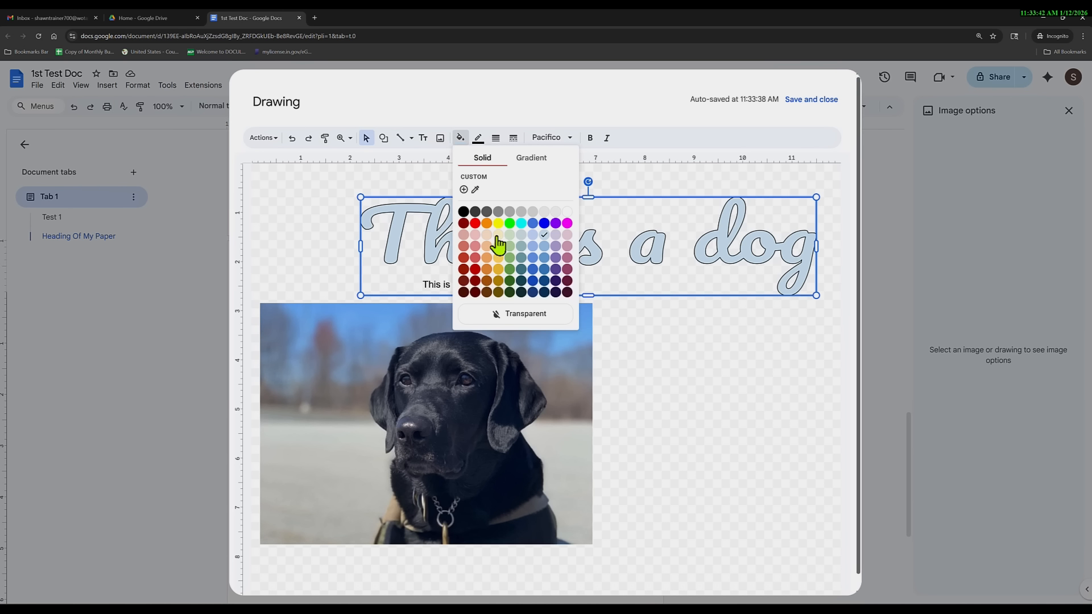
pyautogui.click(567, 224)
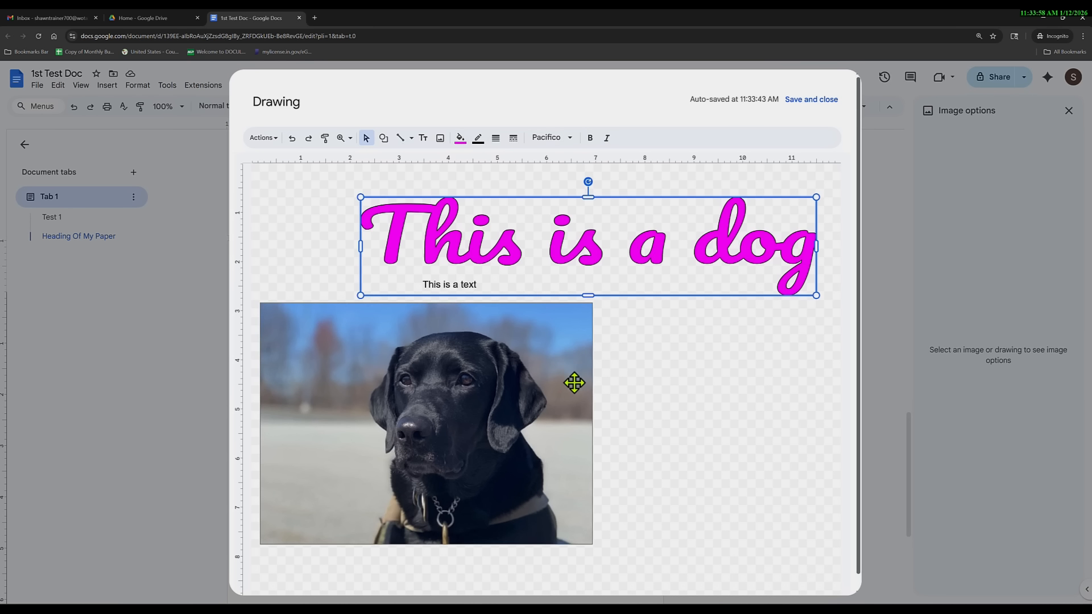
# Reposition the dog photo under the 'This is a dog' word art and nudge the word art up-left.
pyautogui.click(552, 363)
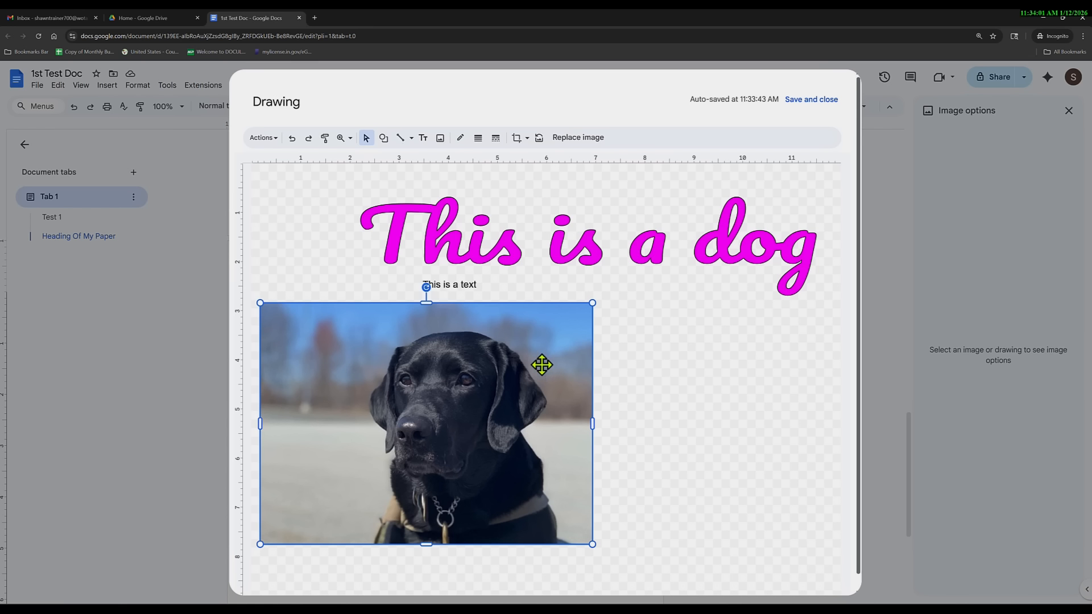
pyautogui.moveTo(473, 388); pyautogui.dragTo(587, 391)
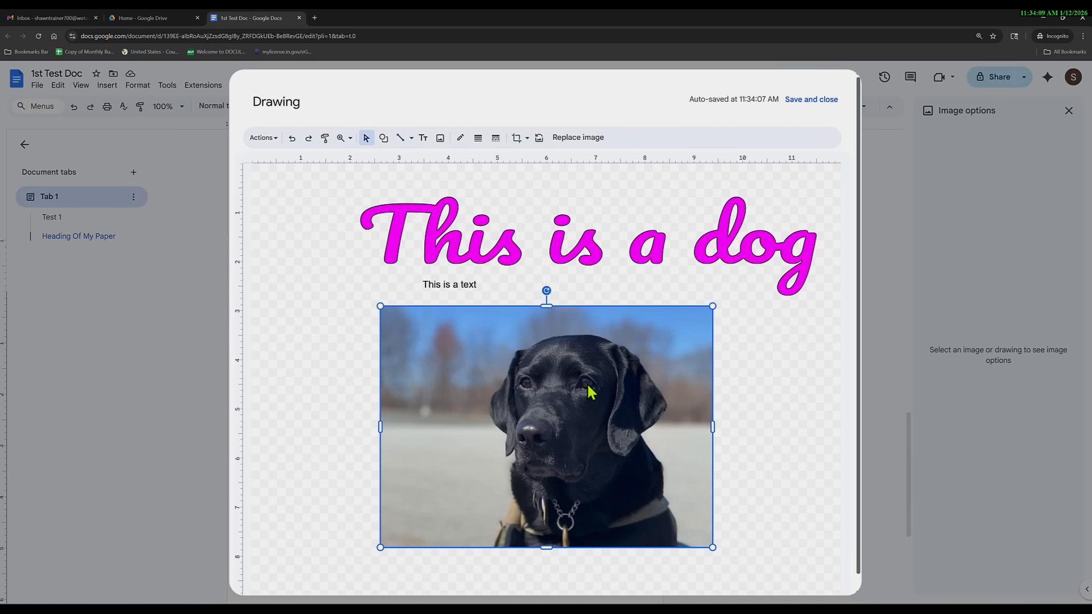
pyautogui.scroll(-1, 588, 385)
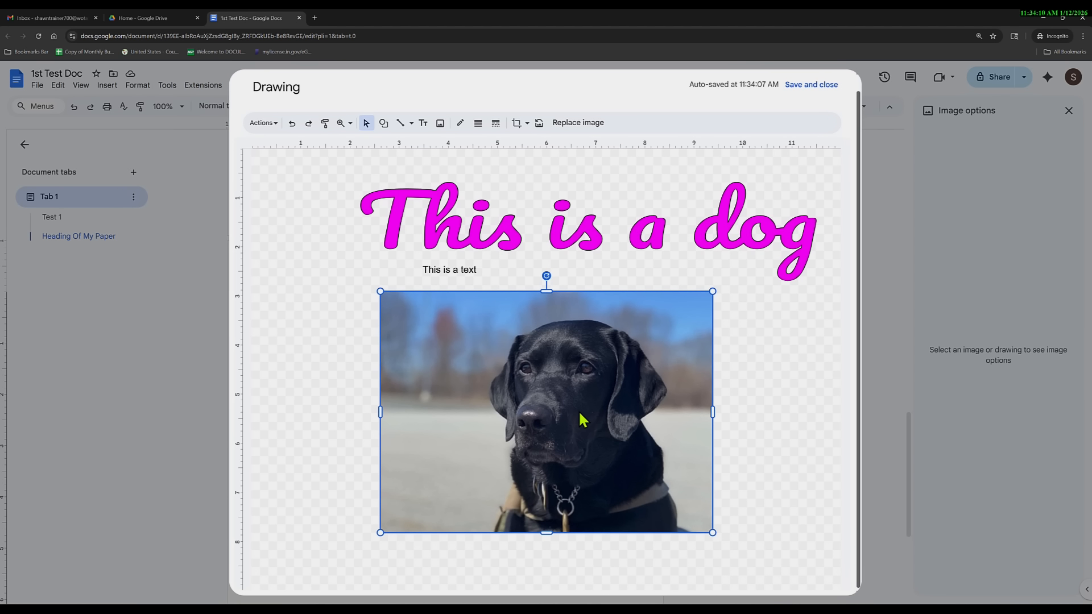
pyautogui.moveTo(579, 413); pyautogui.dragTo(582, 371)
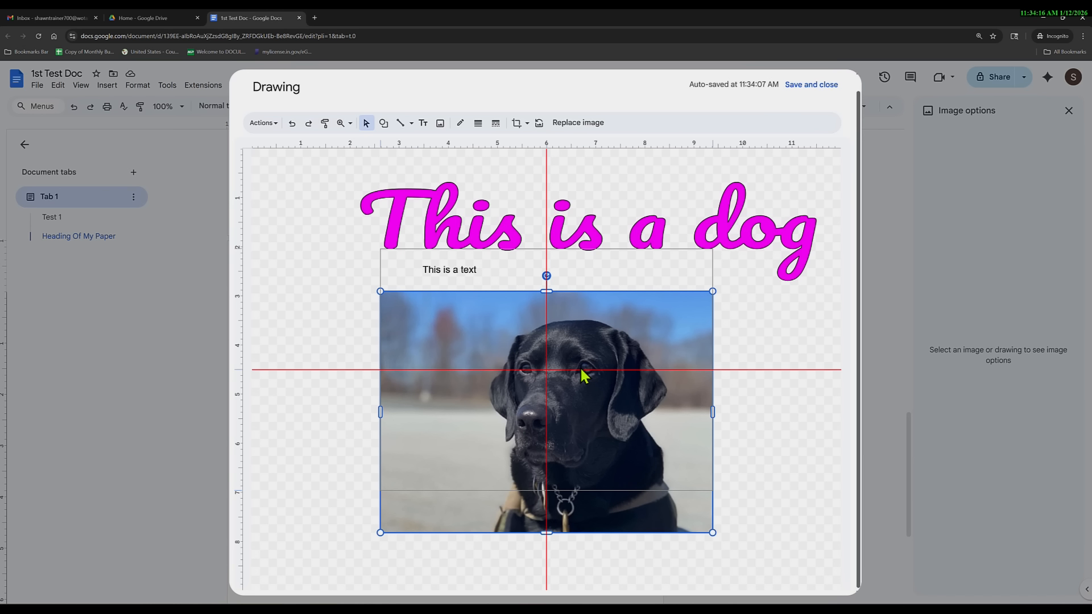
pyautogui.moveTo(582, 371); pyautogui.dragTo(582, 371)
pyautogui.click(592, 217)
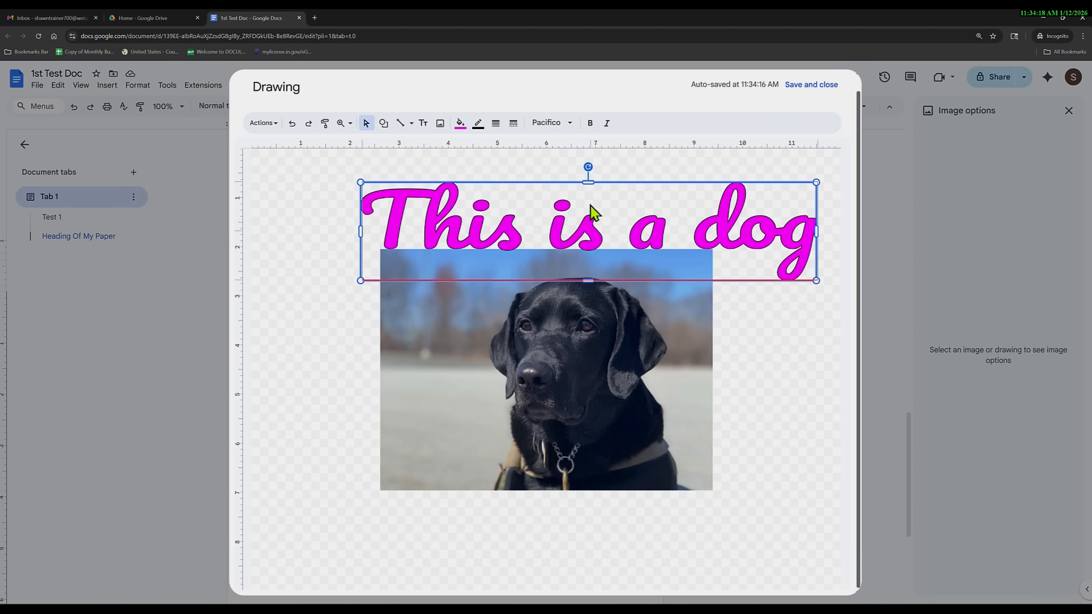
pyautogui.moveTo(591, 208)
pyautogui.mouseDown()
pyautogui.moveTo(543, 182)
pyautogui.moveTo(591, 205)
pyautogui.moveTo(581, 201)
pyautogui.mouseUp()
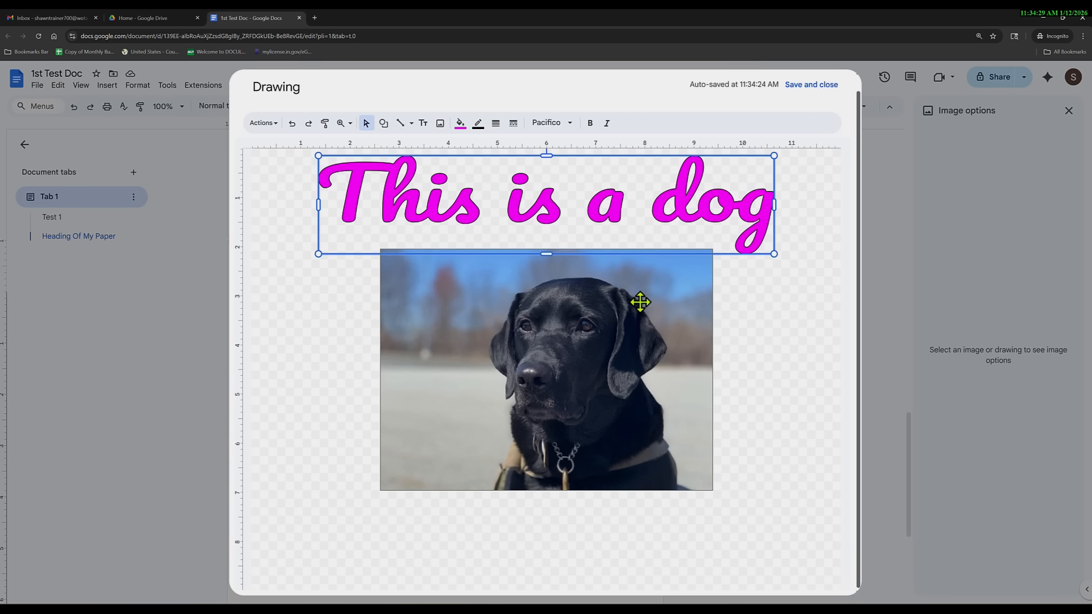
pyautogui.moveTo(603, 327); pyautogui.dragTo(602, 334)
# Shrink and centre the word art, then save the drawing into the document.
pyautogui.click(598, 183)
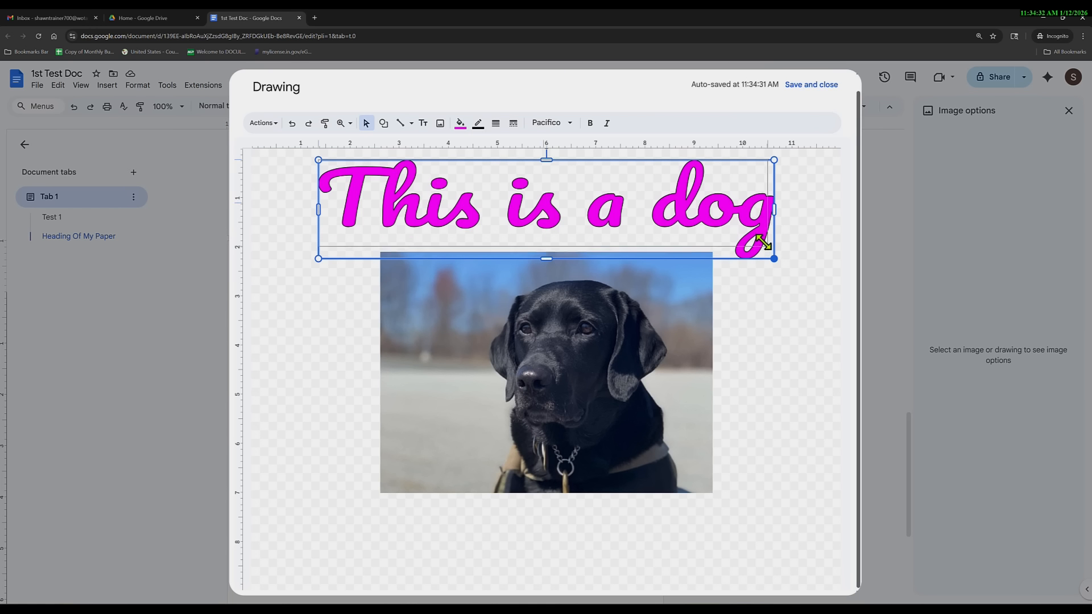
pyautogui.moveTo(764, 244); pyautogui.dragTo(715, 213)
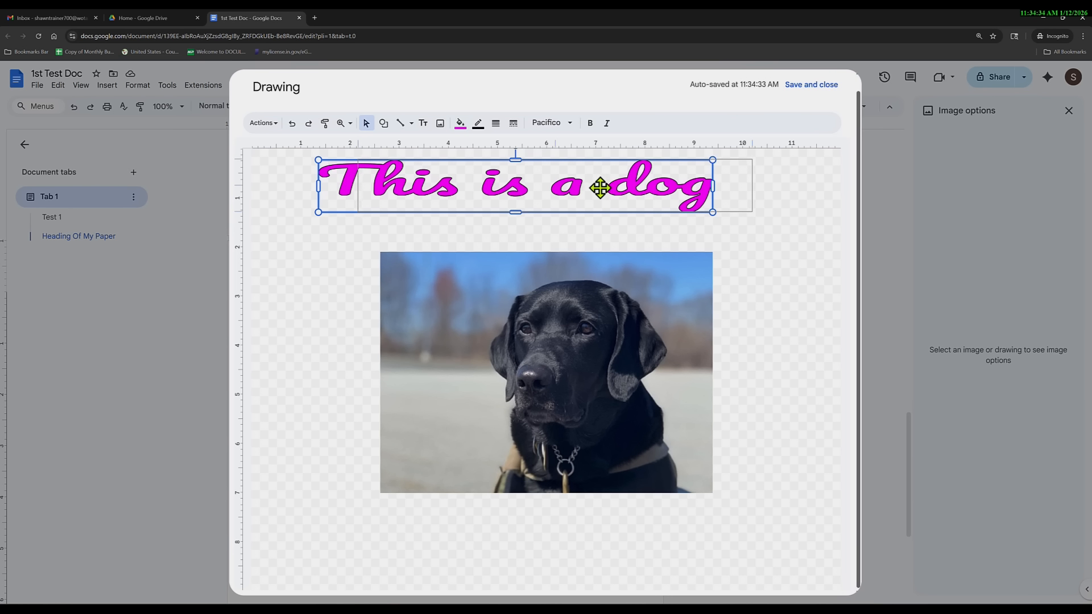
pyautogui.moveTo(600, 187); pyautogui.dragTo(631, 186)
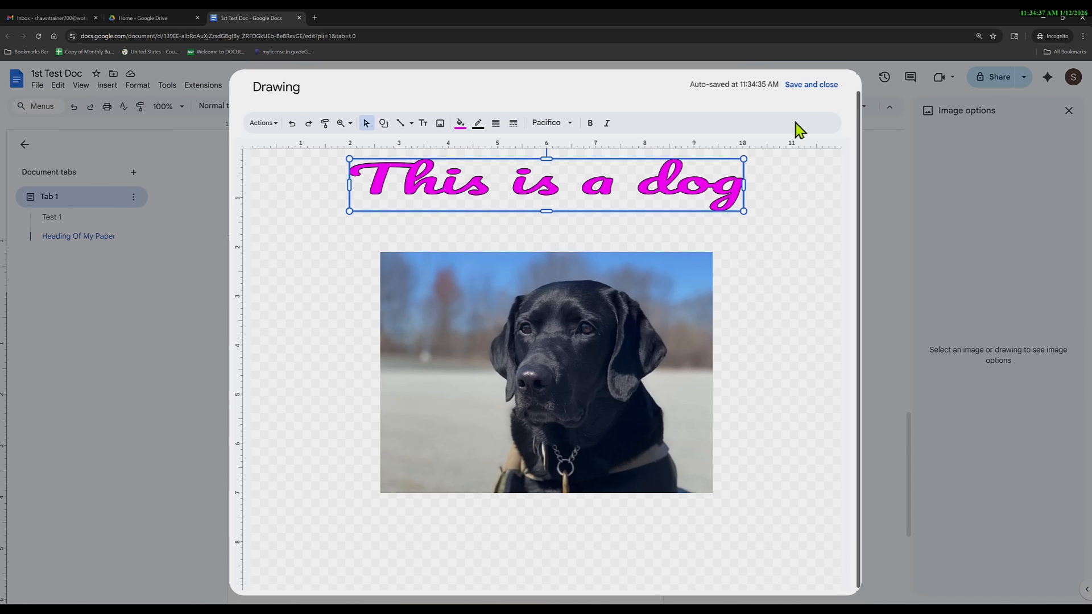
pyautogui.click(801, 85)
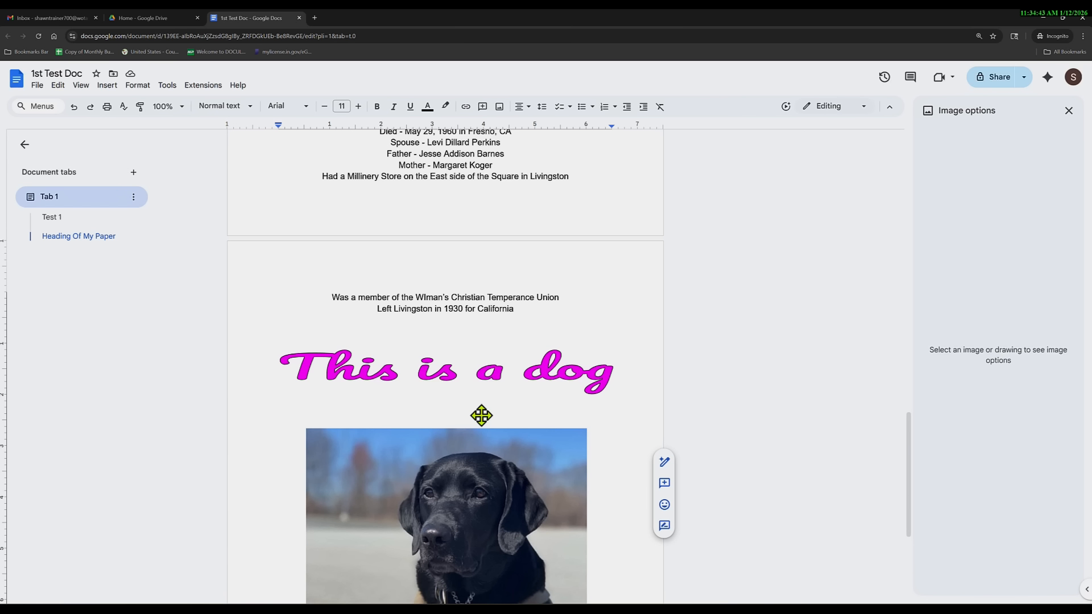
pyautogui.scroll(-4, 507, 404)
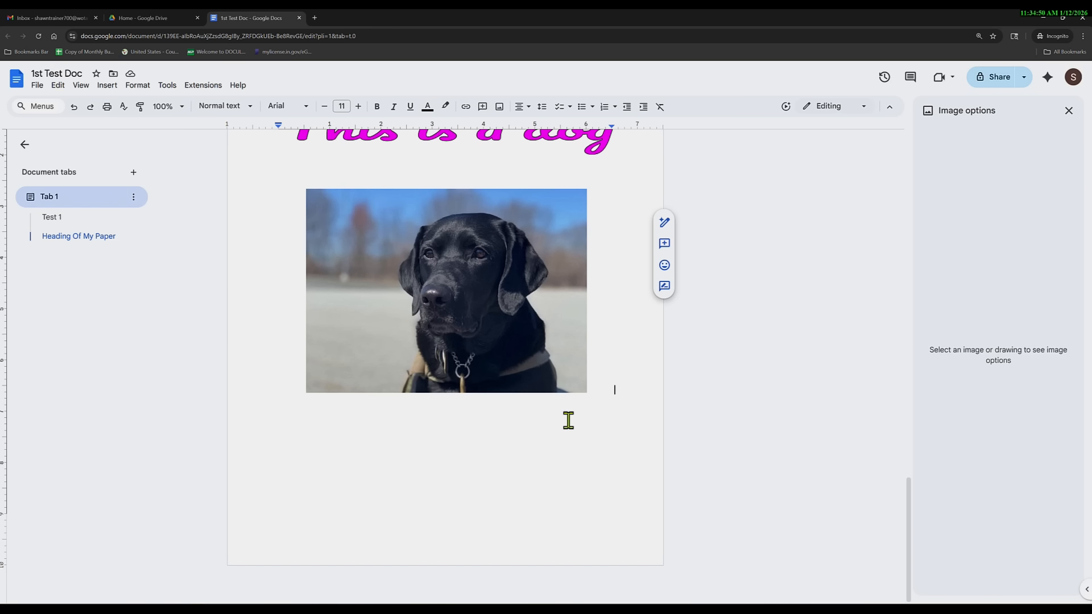
pyautogui.click(168, 85)
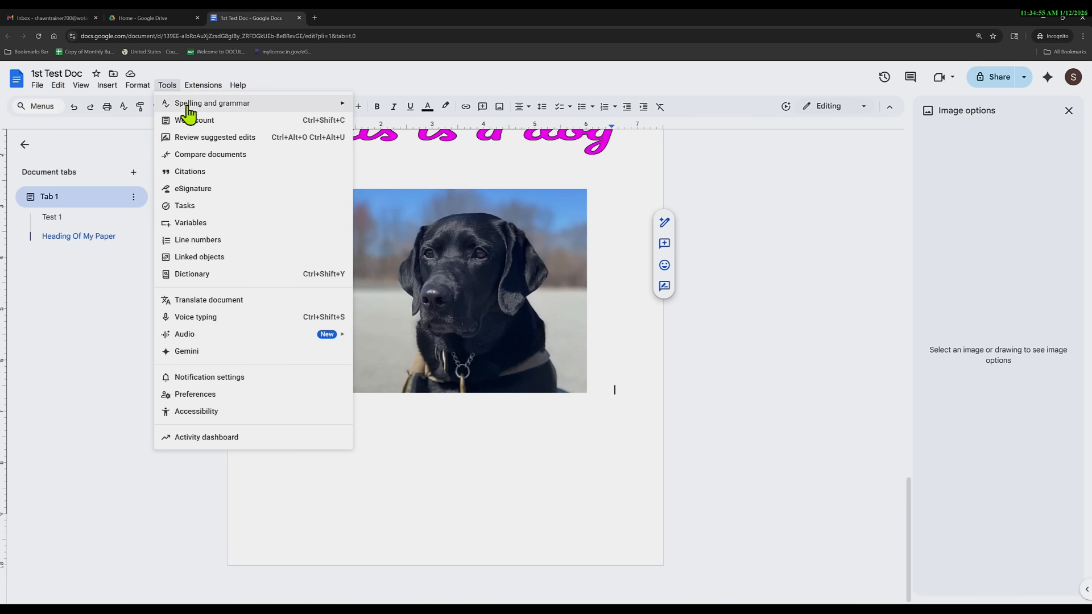
pyautogui.moveTo(280, 105)
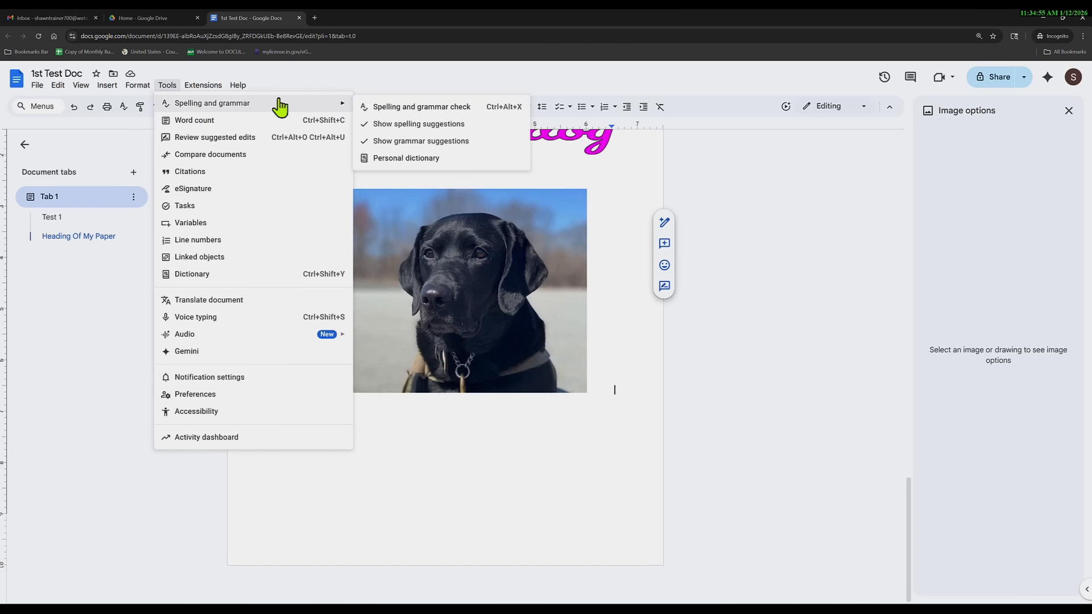
pyautogui.click(418, 108)
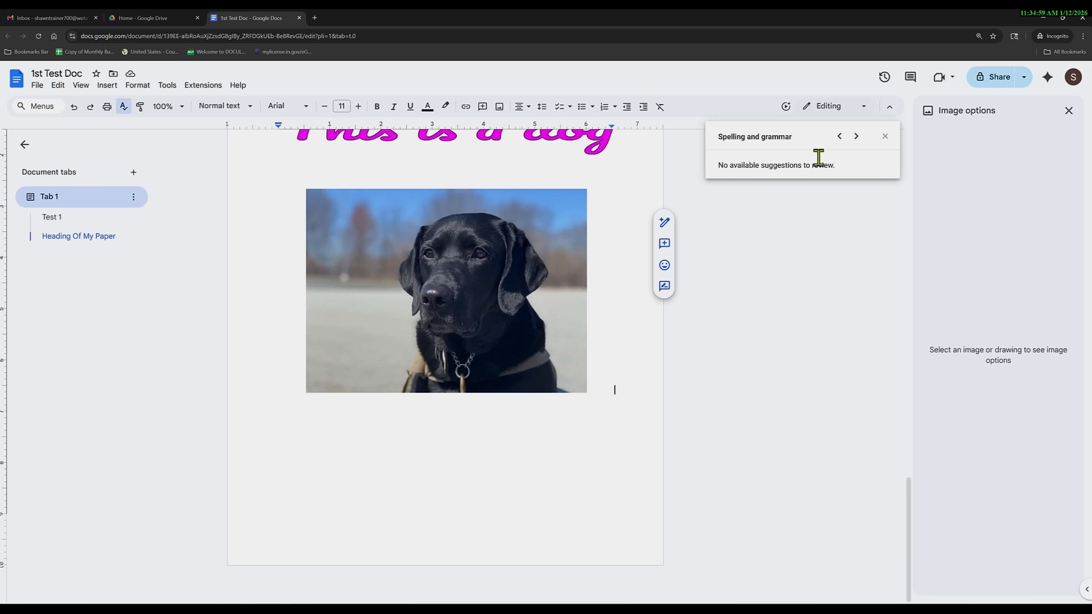
pyautogui.click(885, 136)
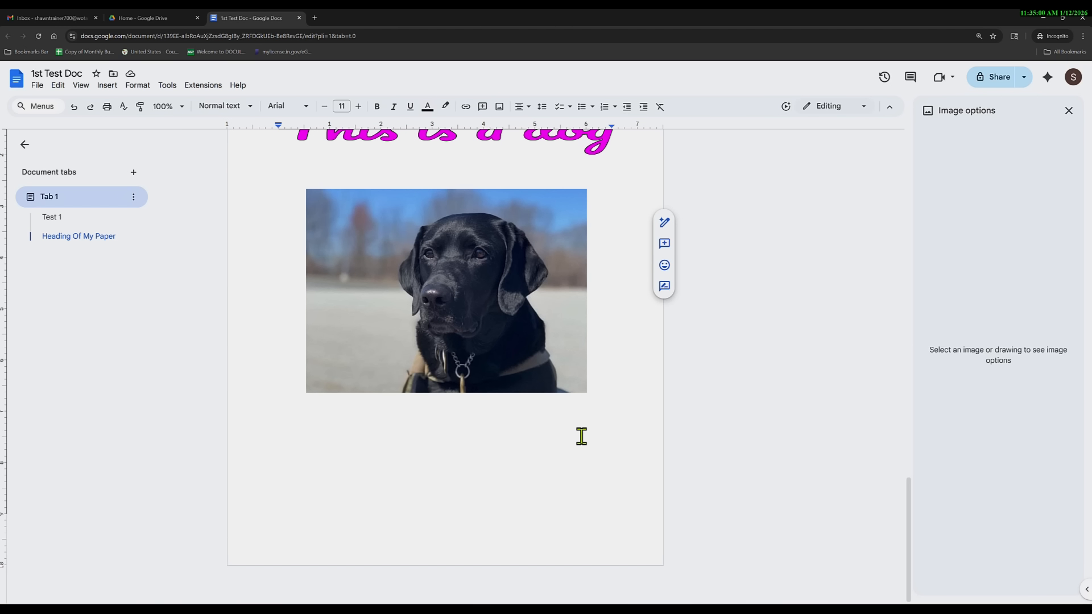
# Type 'Tenesesee' below the photo and correct it to 'Tennessee' from the spelling suggestions.
pyautogui.click(582, 436)
pyautogui.write('Tene')
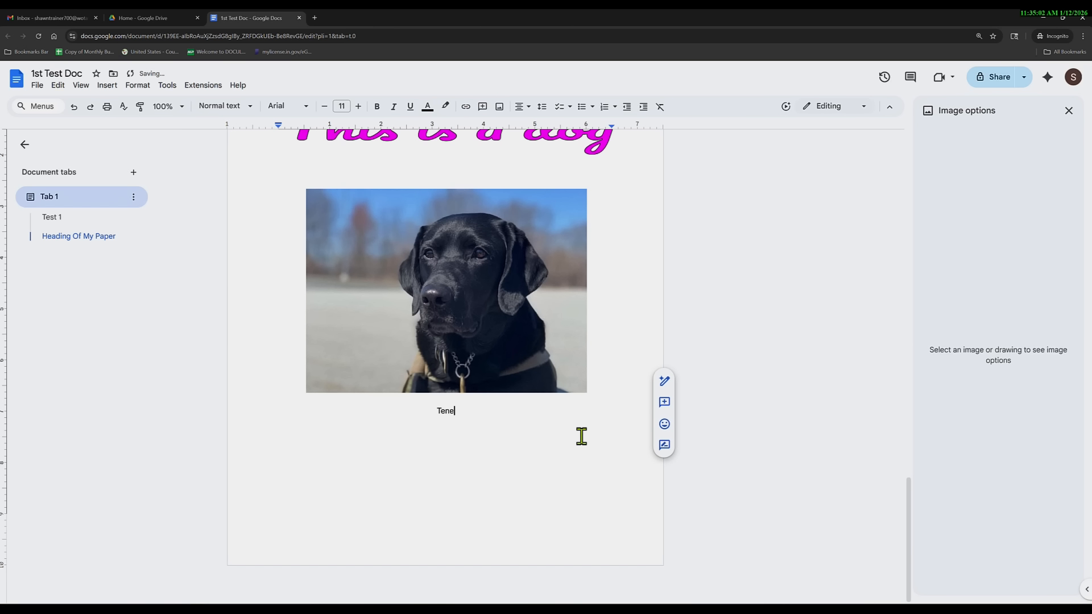
pyautogui.write('sesee')
pyautogui.press('Return')
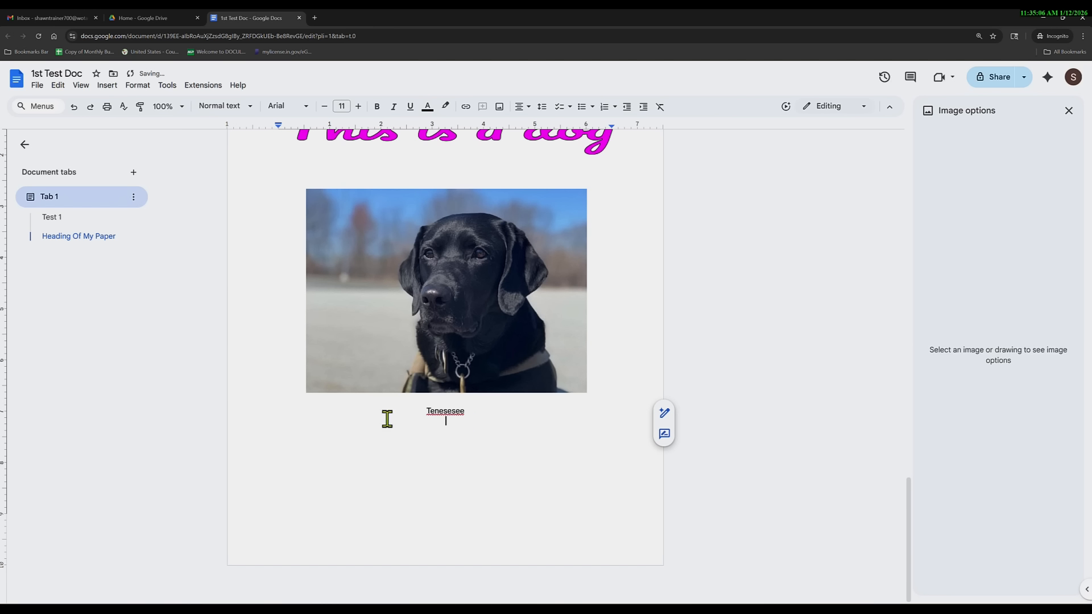
pyautogui.rightClick(449, 412)
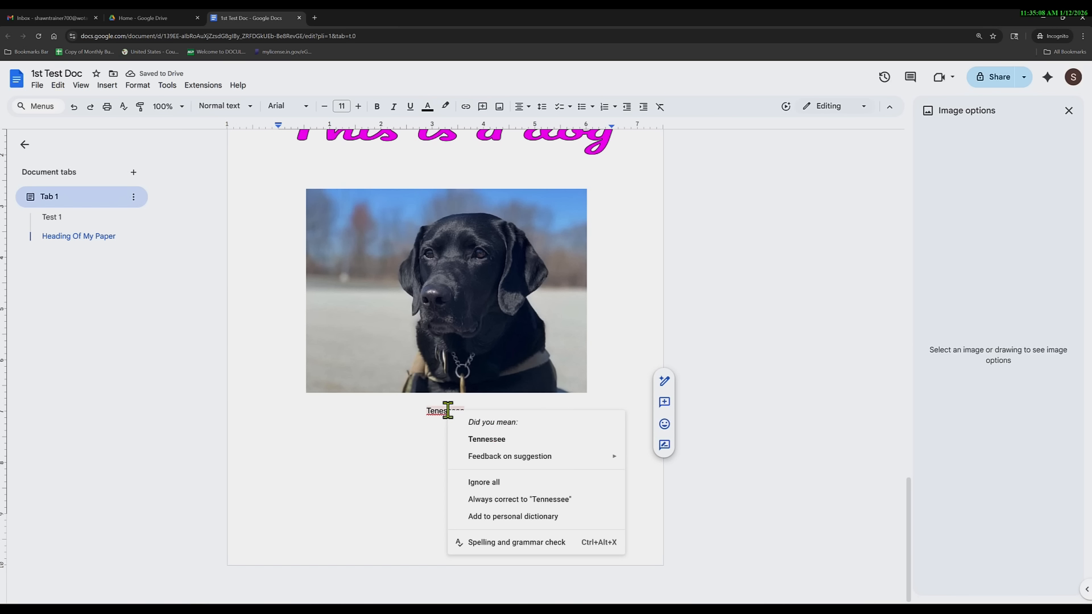
pyautogui.click(487, 439)
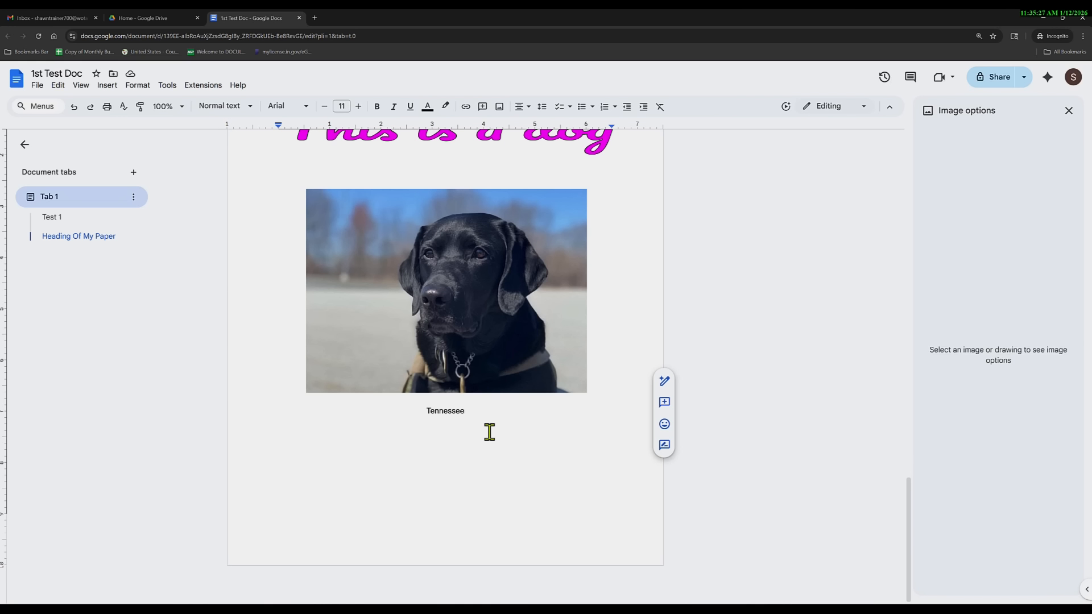
# Add an empty line below Tennessee.
pyautogui.click(135, 86)
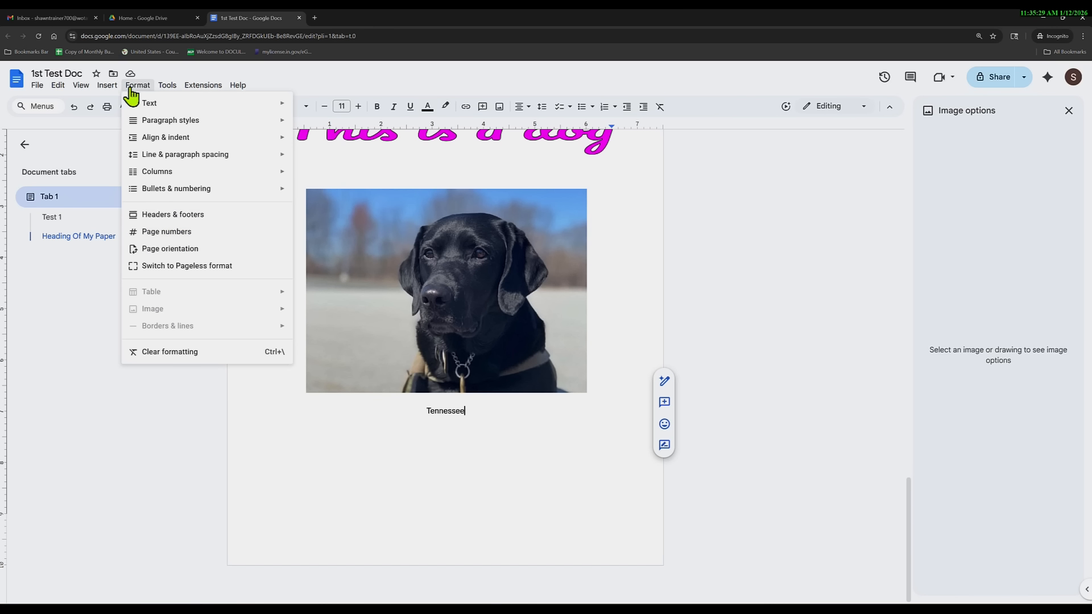
pyautogui.moveTo(107, 85)
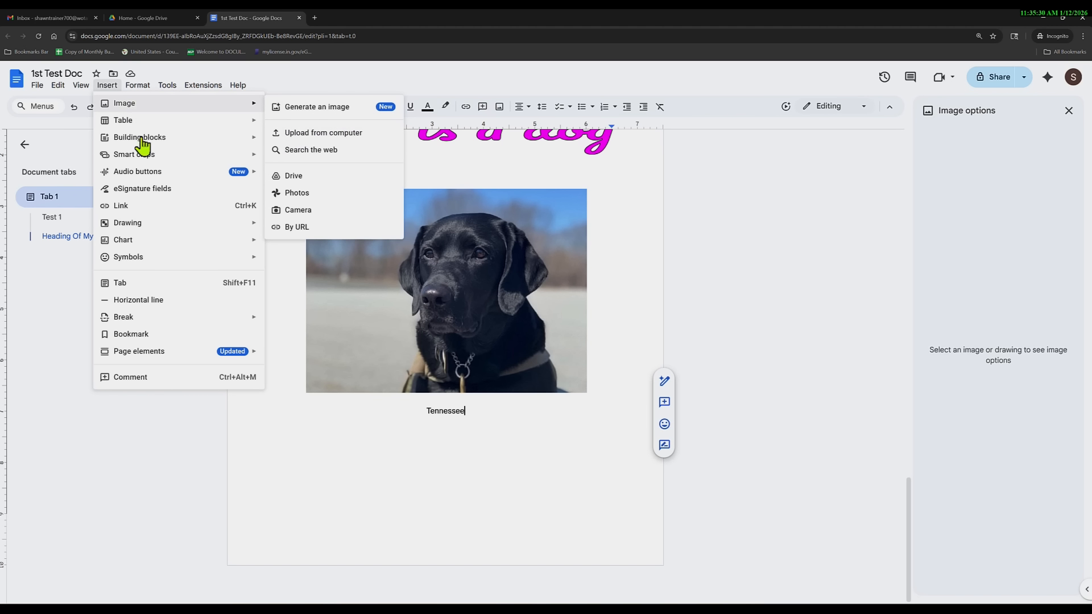
pyautogui.moveTo(182, 225)
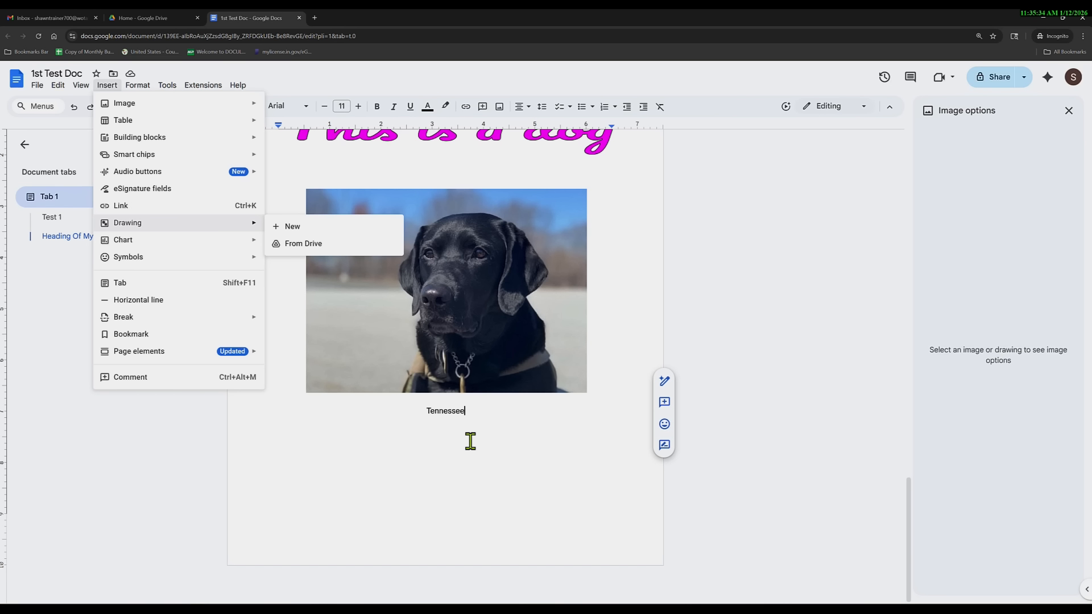
pyautogui.click(488, 412)
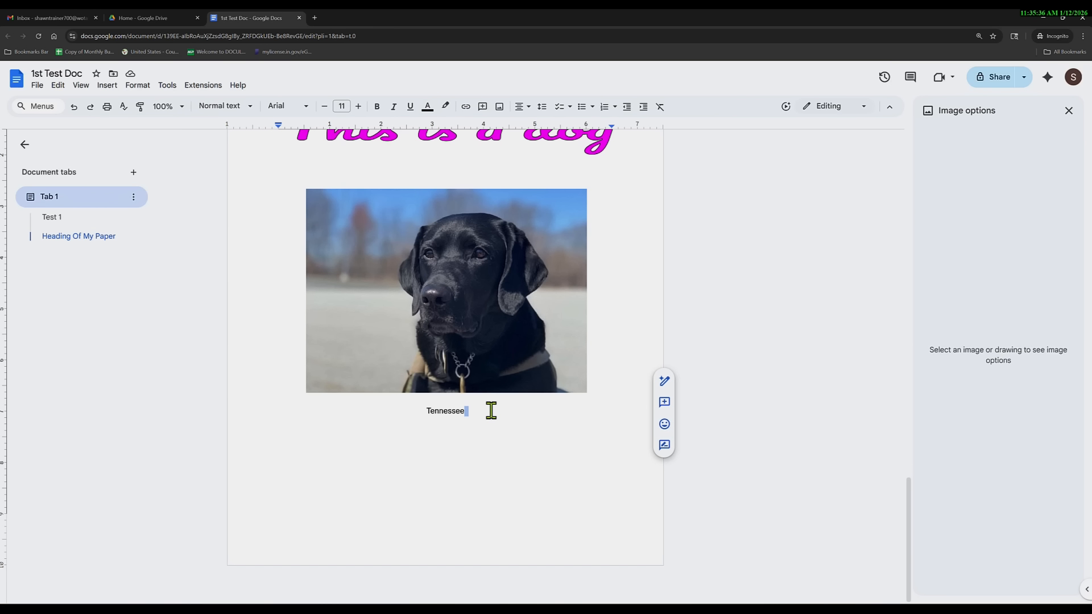
pyautogui.press('Return')
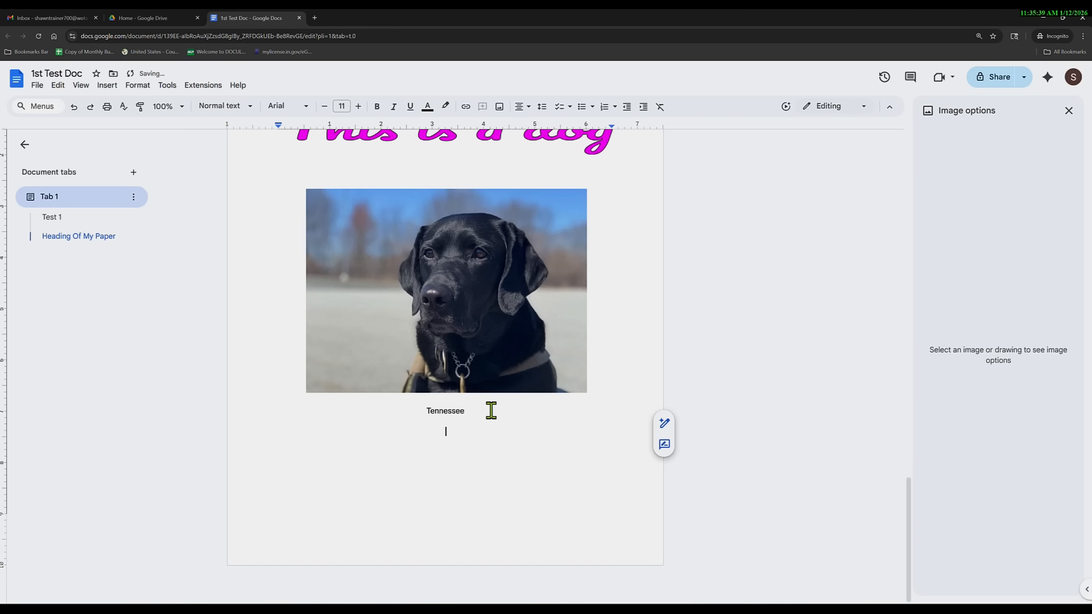
pyautogui.press('Return')
pyautogui.press('Return')
pyautogui.press('Return')
pyautogui.press('Return')
pyautogui.press('Return')
pyautogui.press('Return')
pyautogui.press('Return')
pyautogui.press('Return')
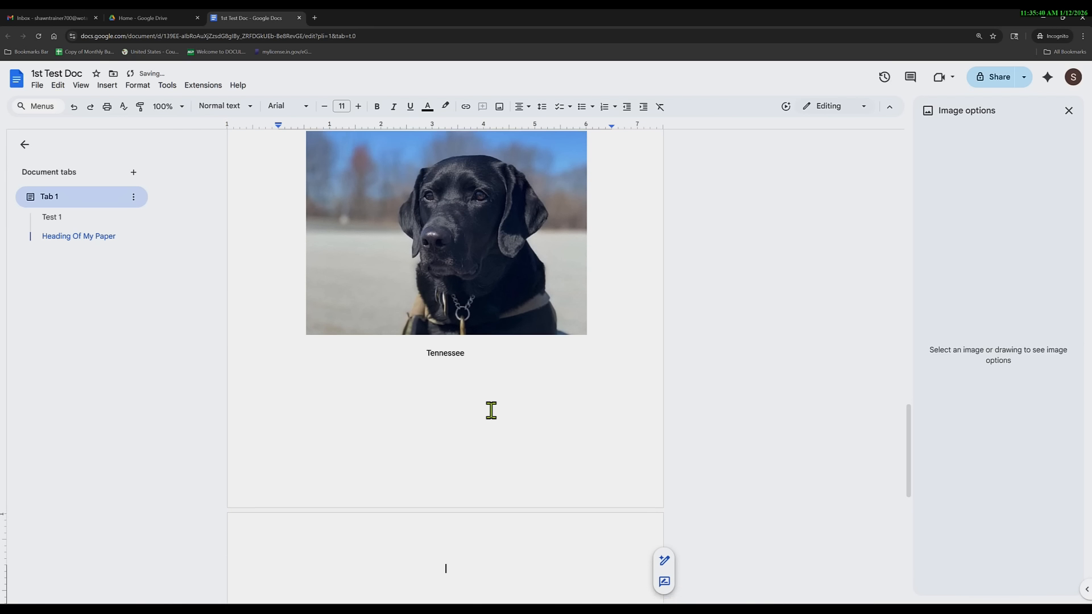
pyautogui.press('BackSpace')
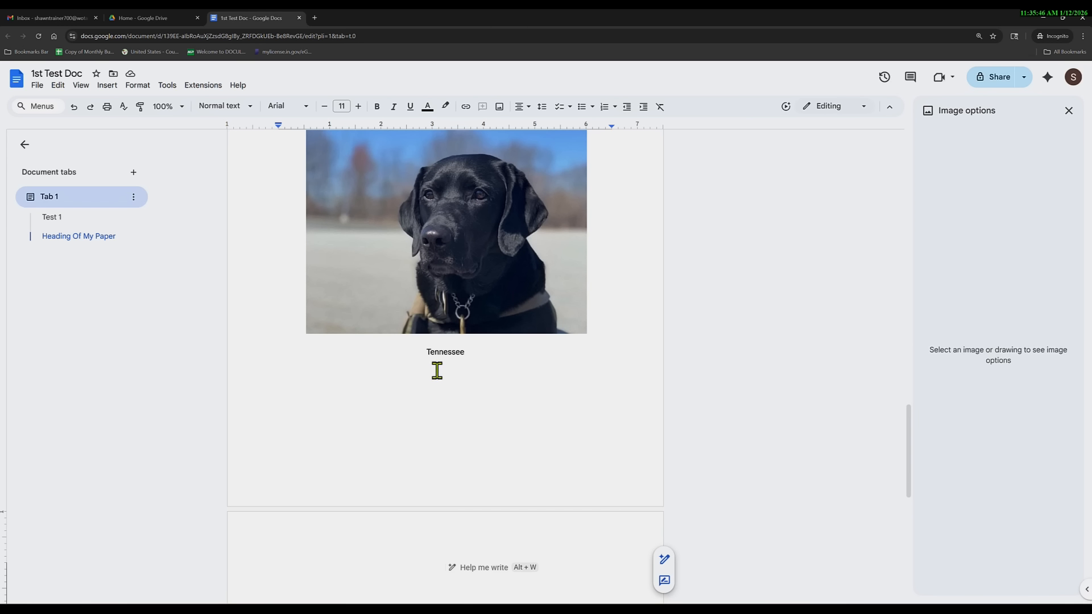
# Open Find and replace with Ctrl+H.
pyautogui.click(138, 86)
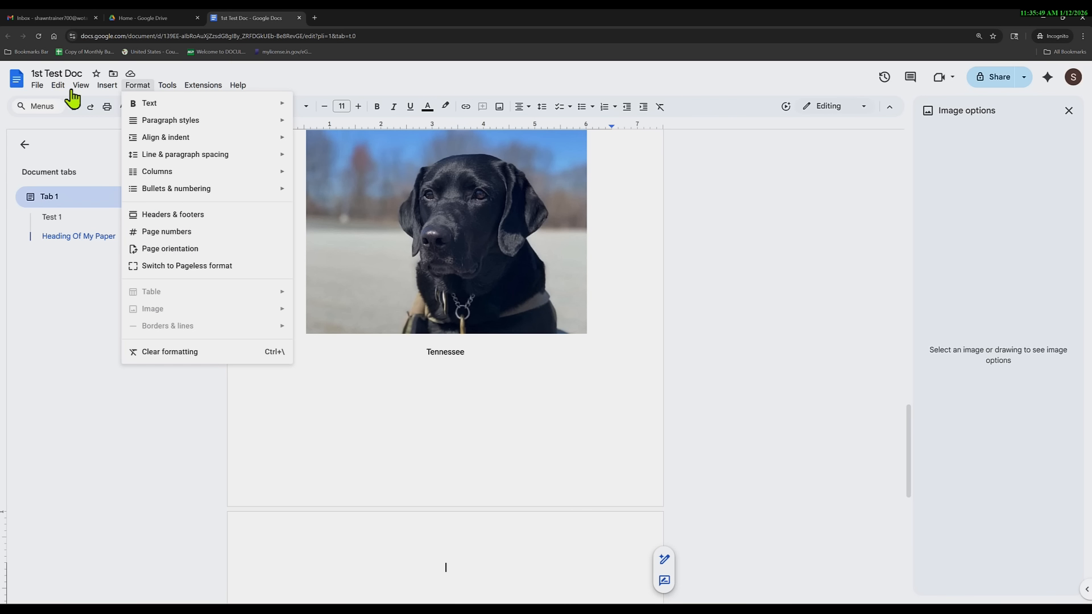
pyautogui.click(448, 374)
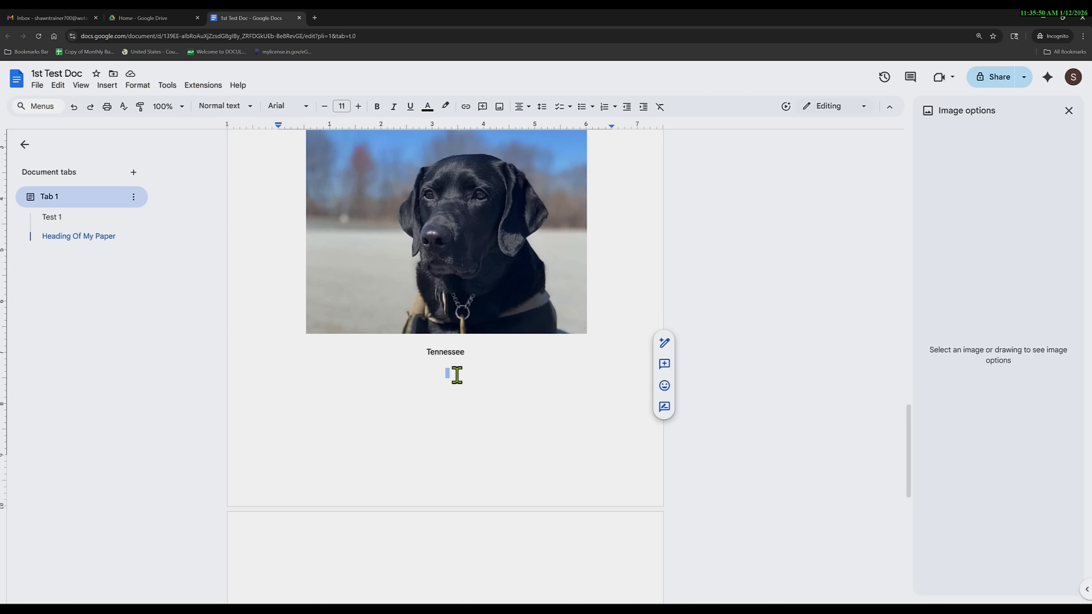
pyautogui.hotkey('ctrl', 'h')
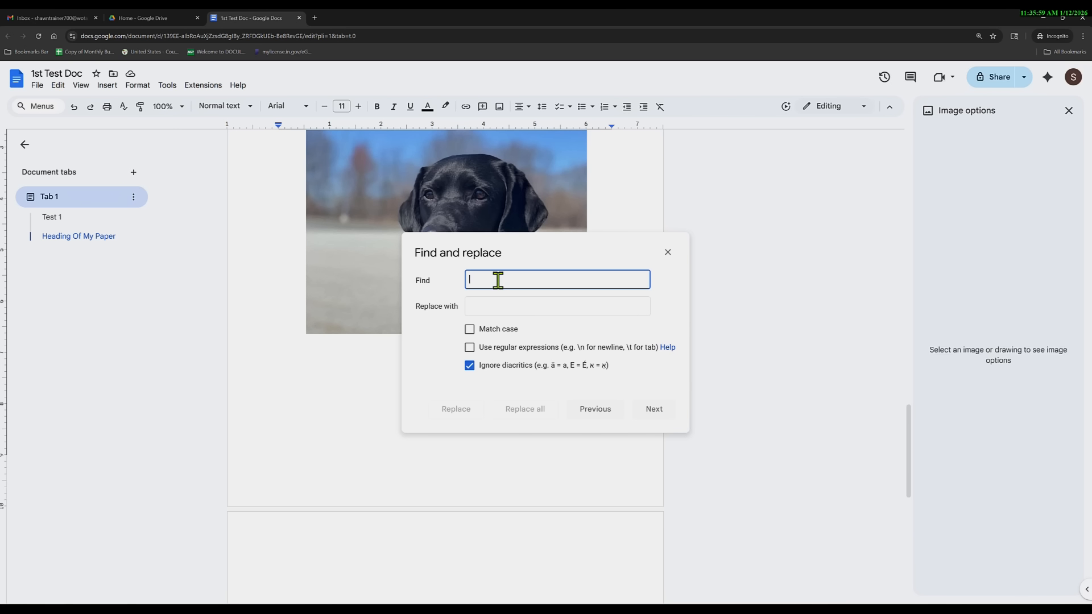
# Enter TN in Find and Tennessee in Replace with, replacing the earlier Hello test text.
pyautogui.write('hE')
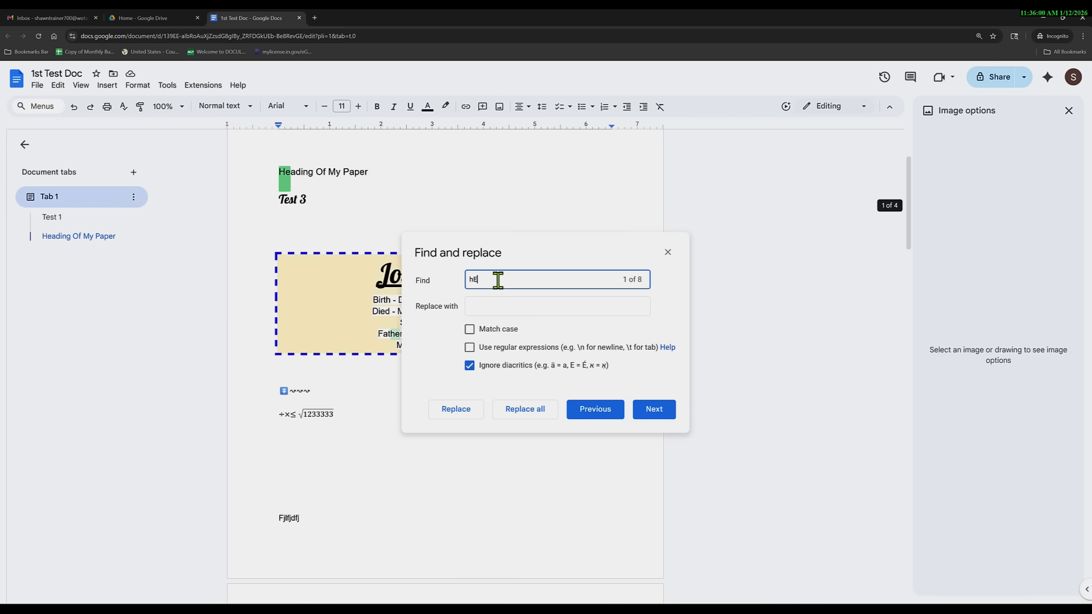
pyautogui.write('llo')
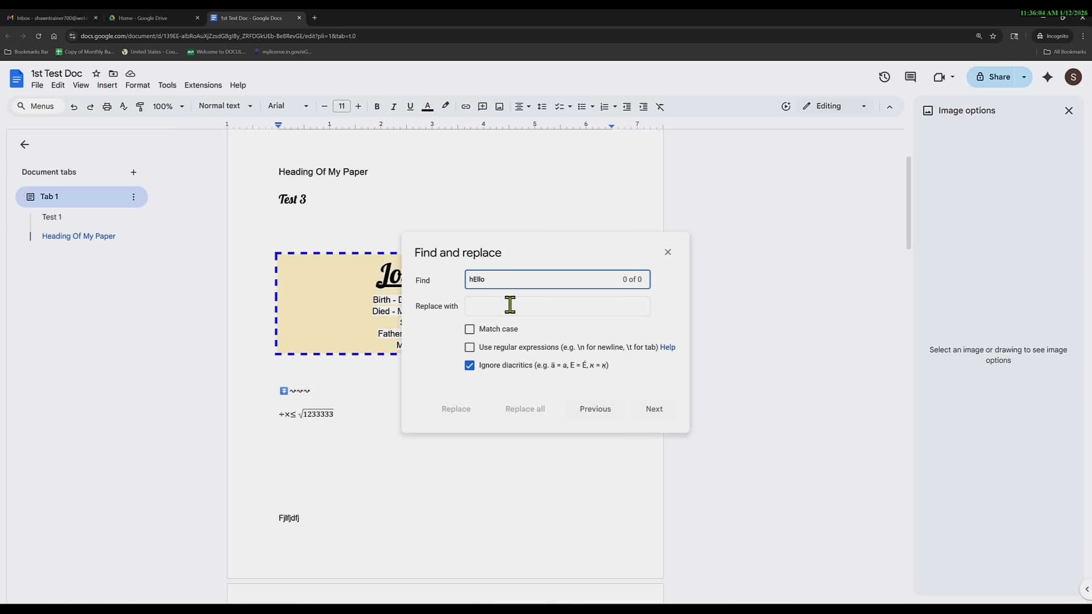
pyautogui.click(509, 306)
pyautogui.write('He')
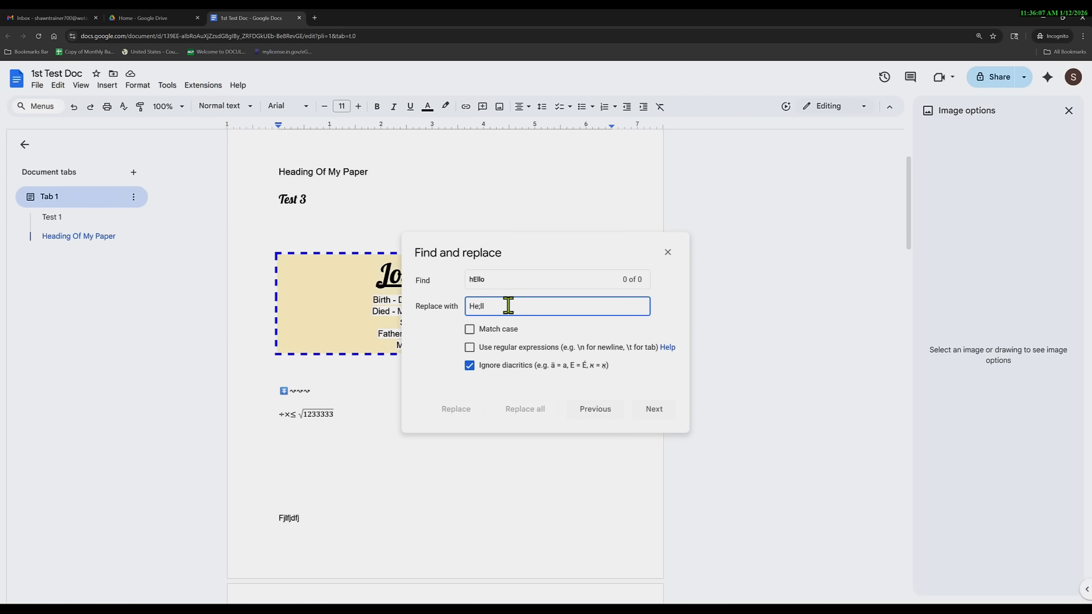
pyautogui.write('llo')
pyautogui.doubleClick(497, 277)
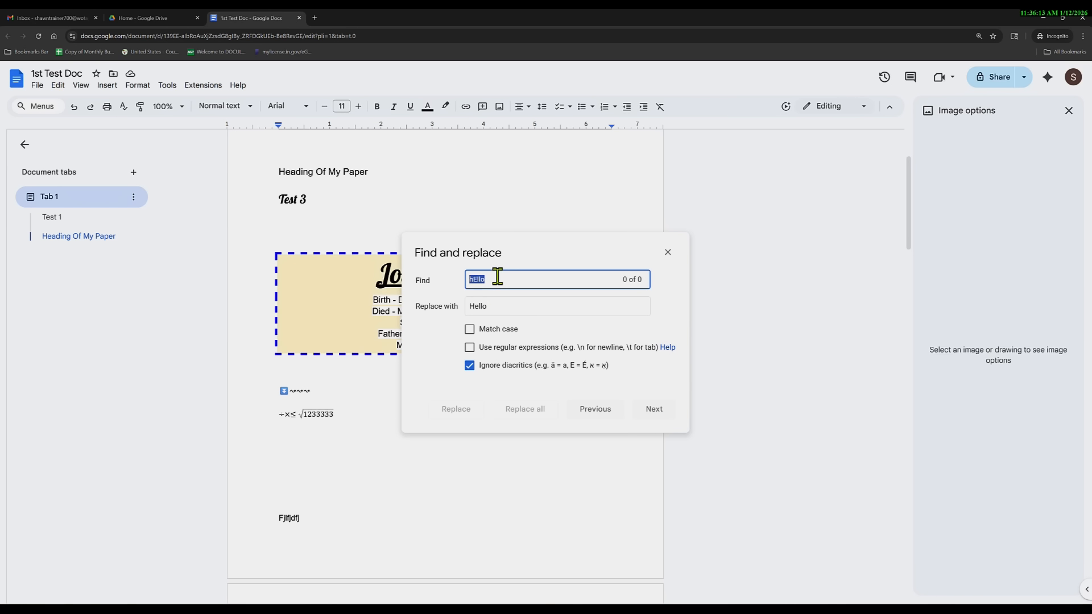
pyautogui.write('TN')
pyautogui.press('Tab')
pyautogui.press('BackSpace')
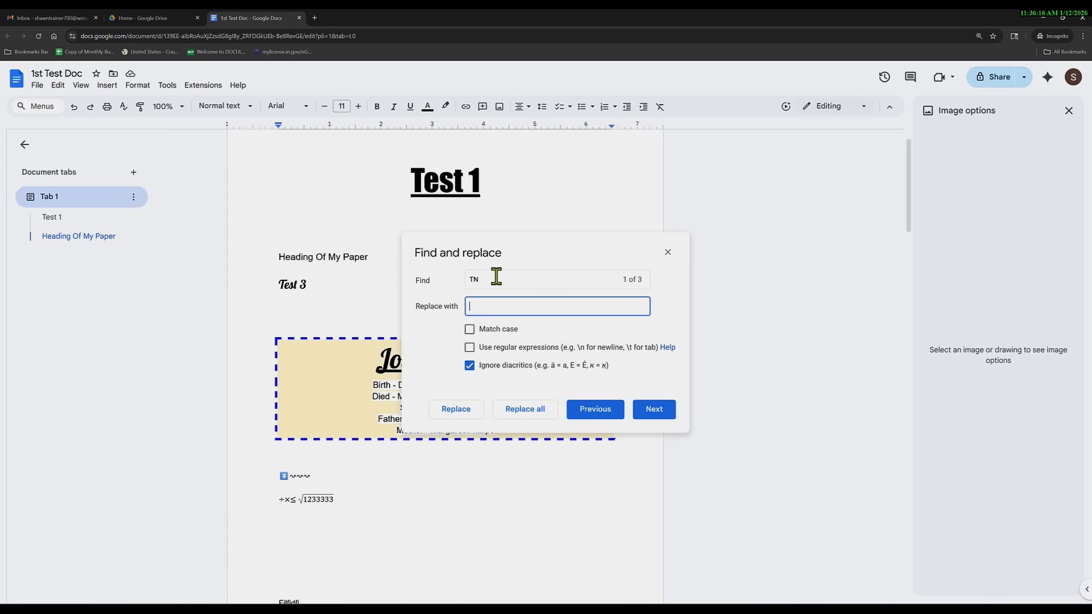
pyautogui.write('Tennessee')
# Select the TN and Tennessee fields and start retyping the replacement as 'Be'.
pyautogui.click(496, 276)
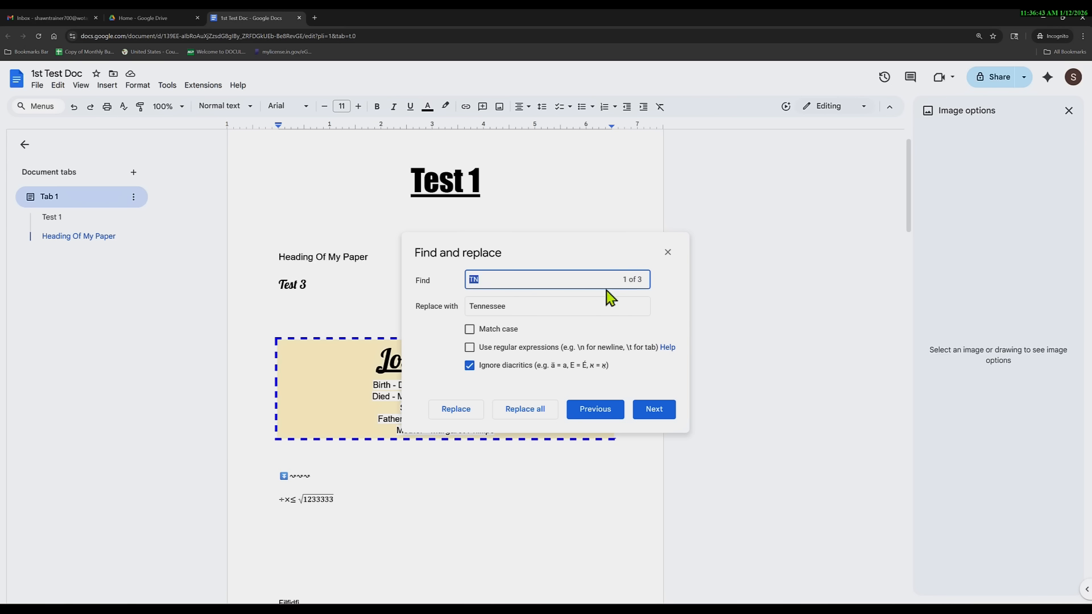
pyautogui.doubleClick(501, 278)
pyautogui.moveTo(521, 306); pyautogui.dragTo(453, 312)
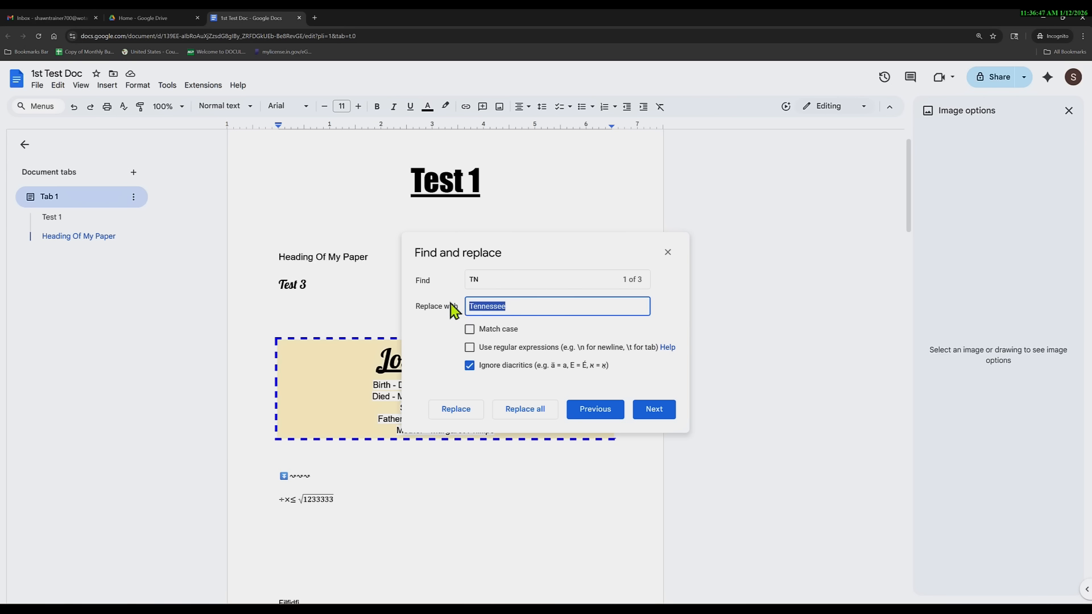
pyautogui.write('Be')
# Close the Find and replace dialog.
pyautogui.click(666, 253)
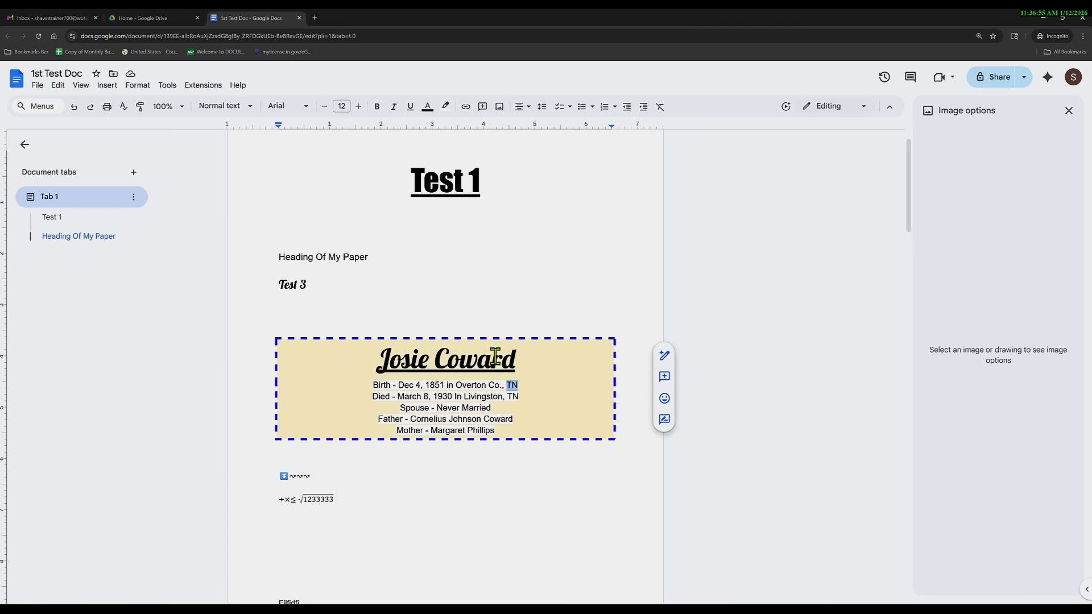
pyautogui.hotkey('ctrl', 'h')
pyautogui.click(666, 252)
# Make an Arabic translated copy of 1st Test Doc with Translate document.
pyautogui.click(166, 86)
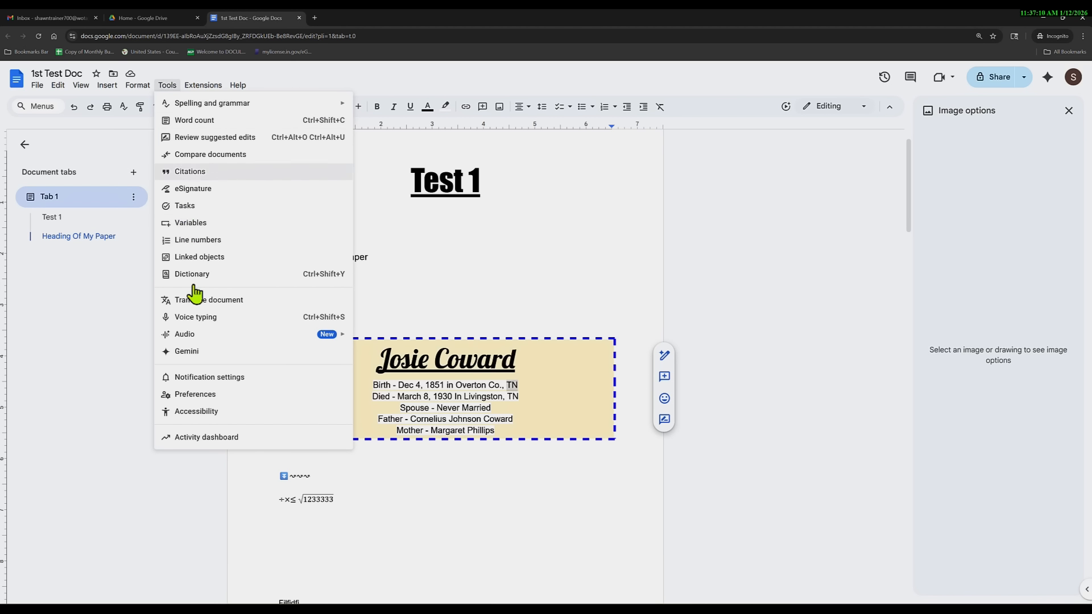
pyautogui.click(216, 301)
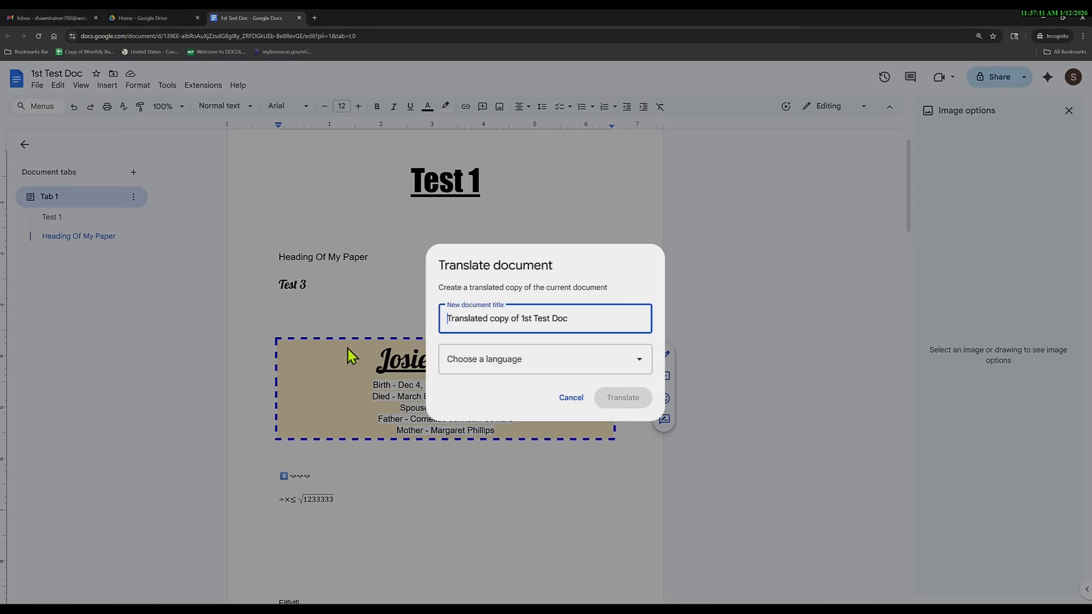
pyautogui.click(637, 367)
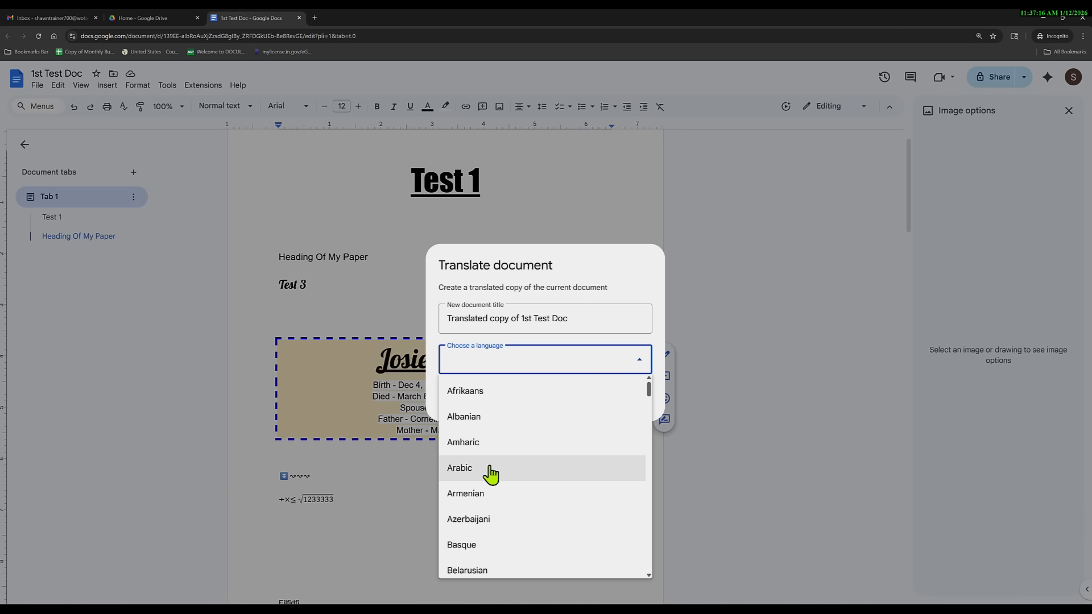
pyautogui.click(463, 468)
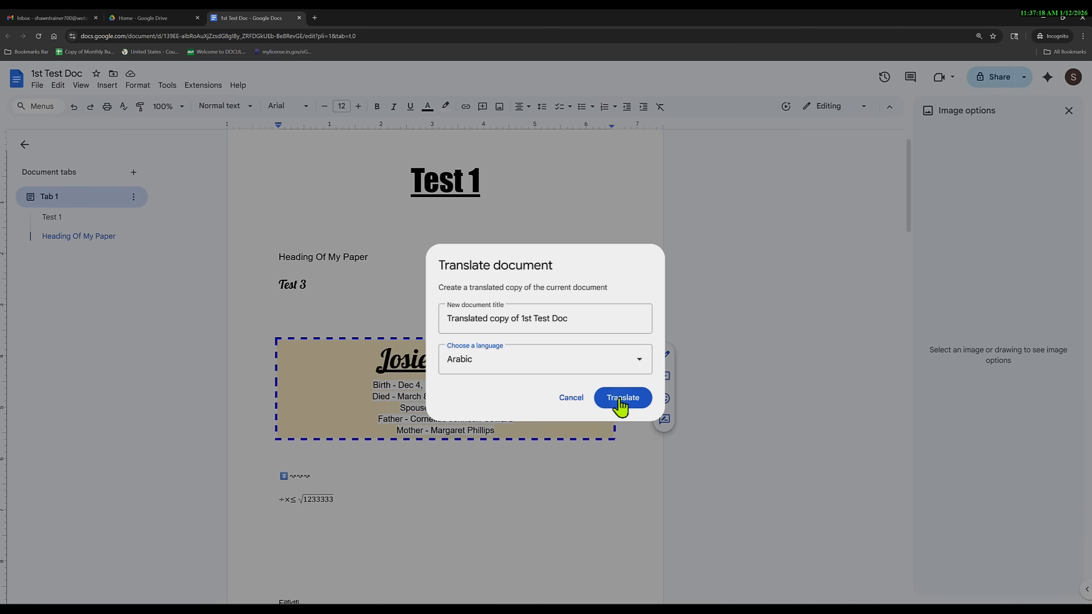
pyautogui.click(620, 398)
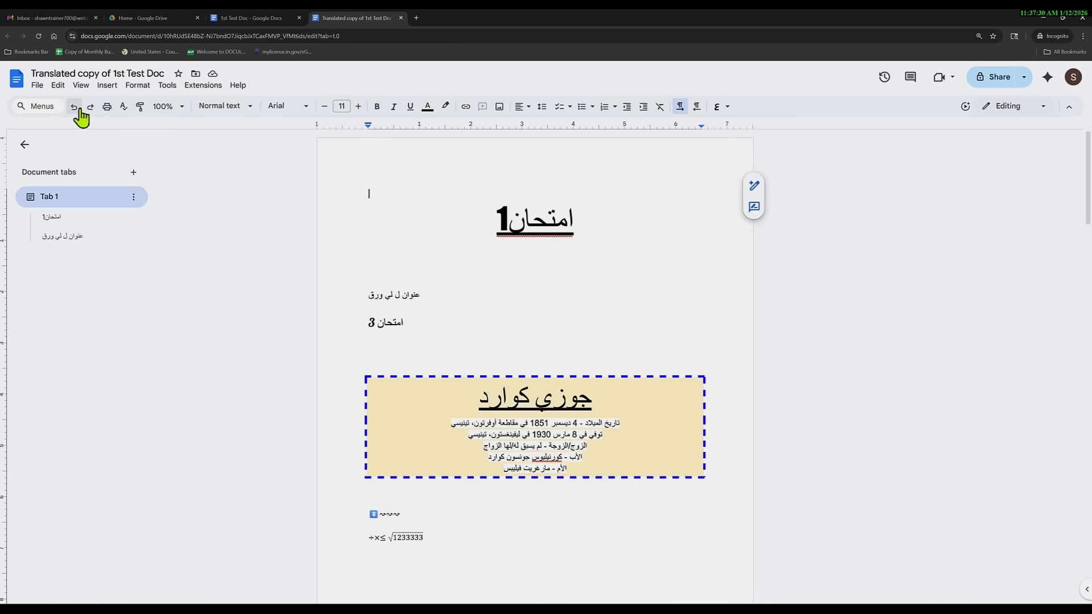
# Look through the Arabic copy, select all its text, and bring up the Tools menu.
pyautogui.scroll(-5, 529, 475)
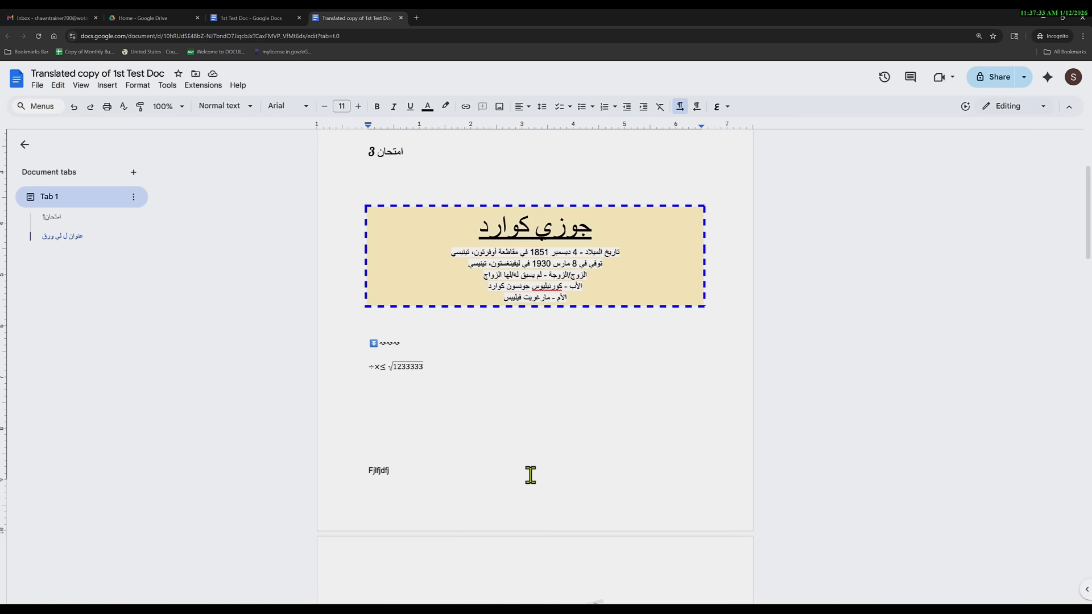
pyautogui.scroll(-13, 536, 475)
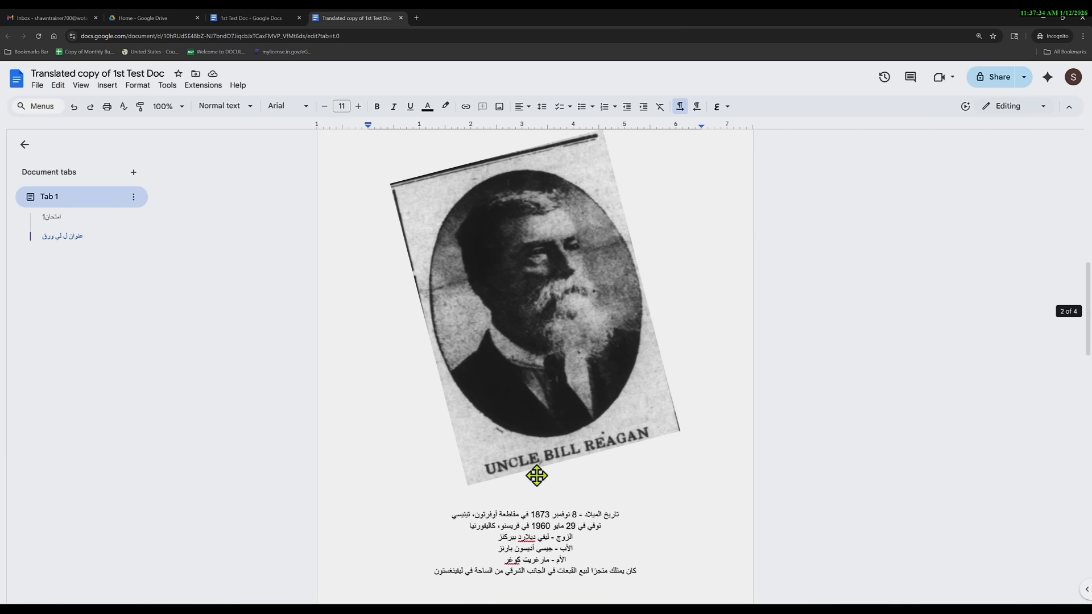
pyautogui.scroll(4, 612, 463)
pyautogui.click(613, 455)
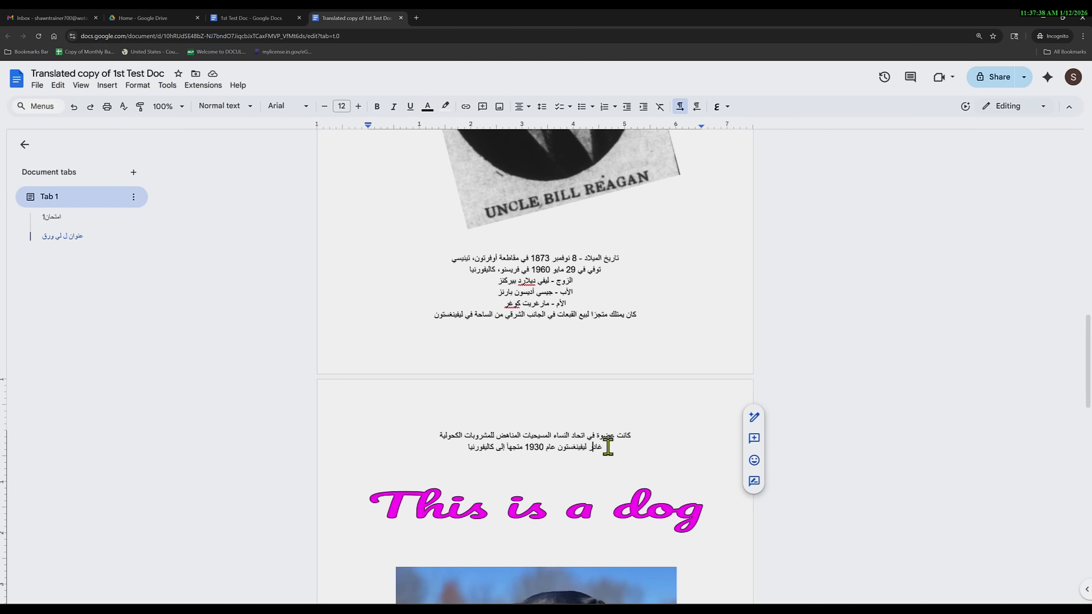
pyautogui.hotkey('ctrl', 'a')
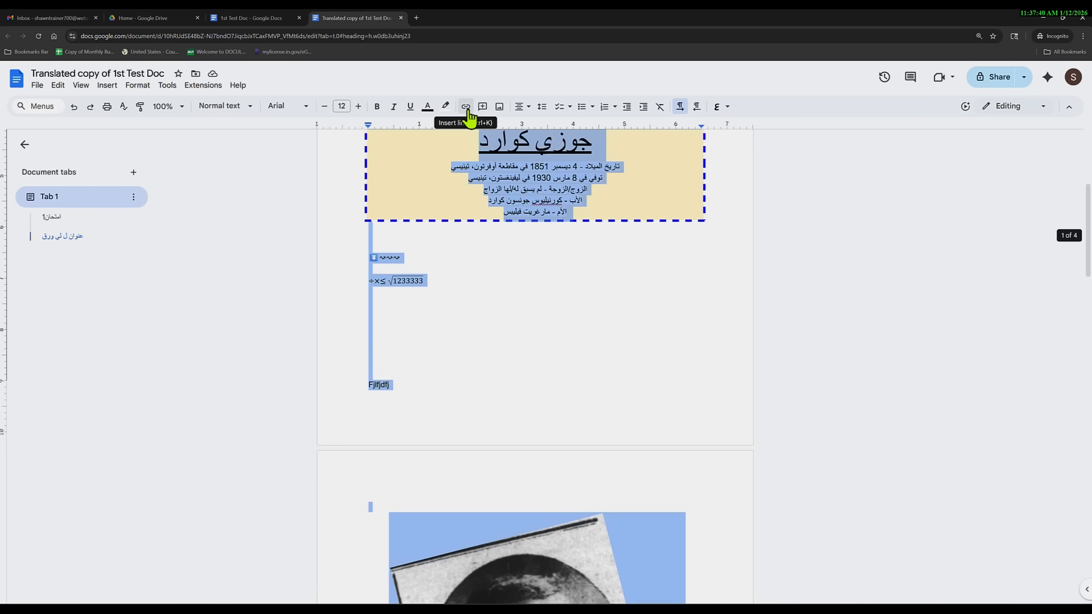
pyautogui.scroll(4, 463, 147)
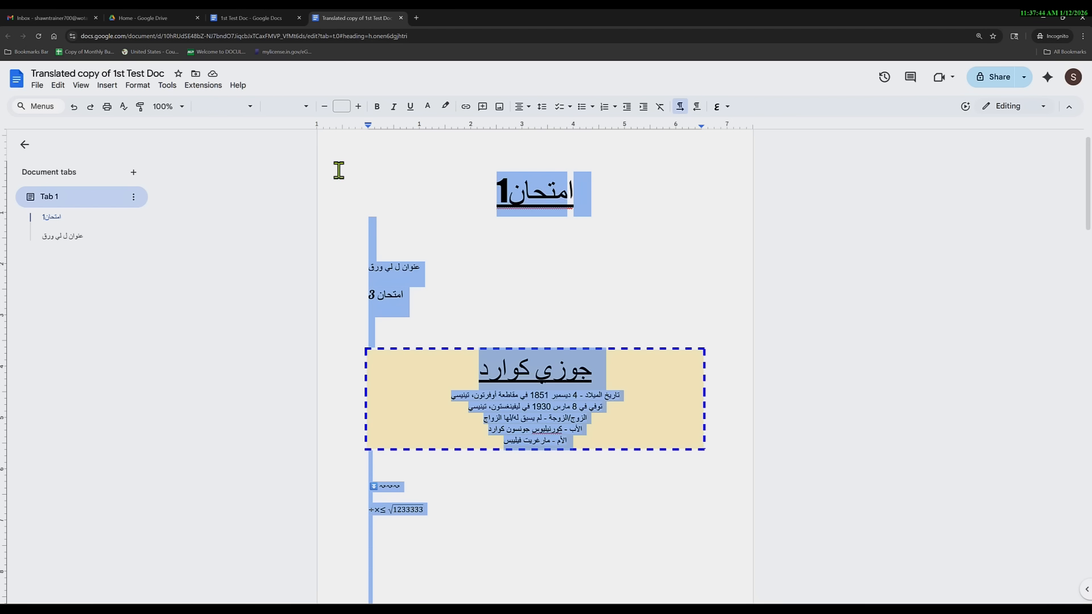
pyautogui.click(74, 108)
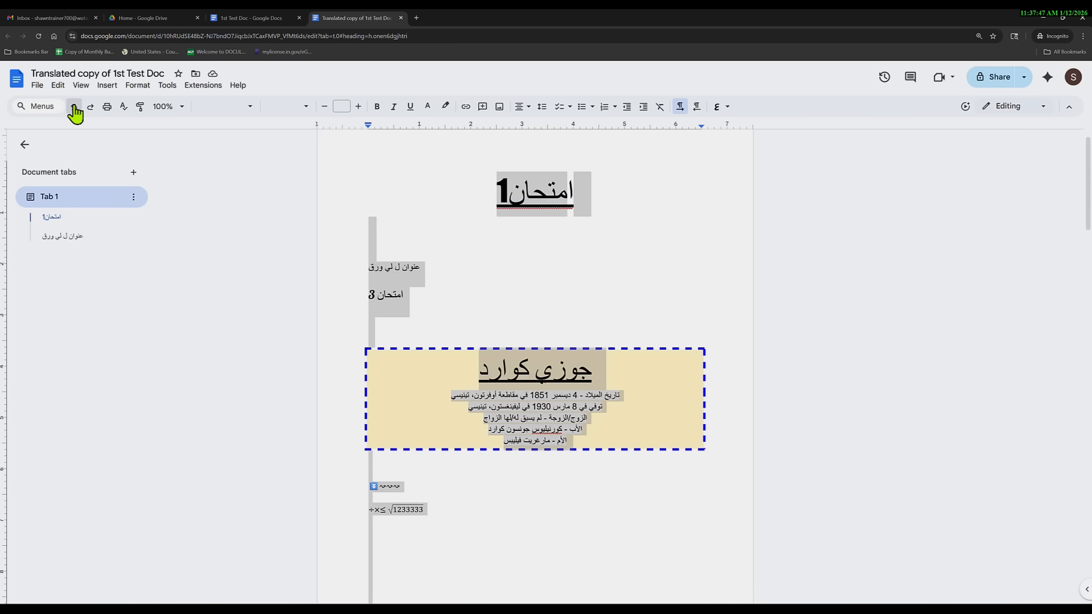
pyautogui.click(167, 85)
# Translate the Arabic copy into English as a new translated copy.
pyautogui.click(236, 302)
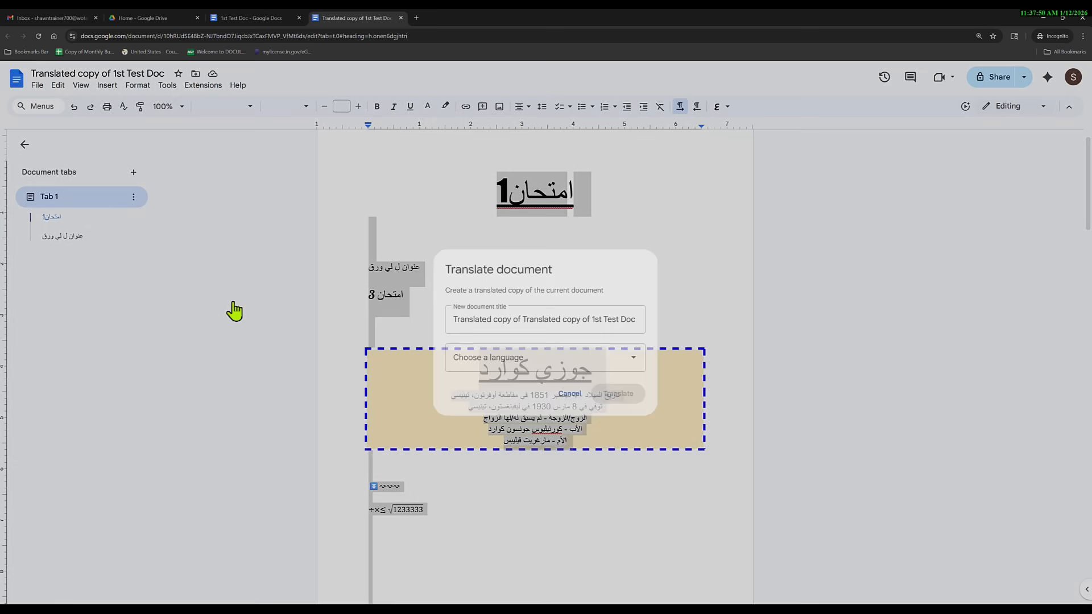
pyautogui.click(535, 371)
pyautogui.scroll(-10, 519, 433)
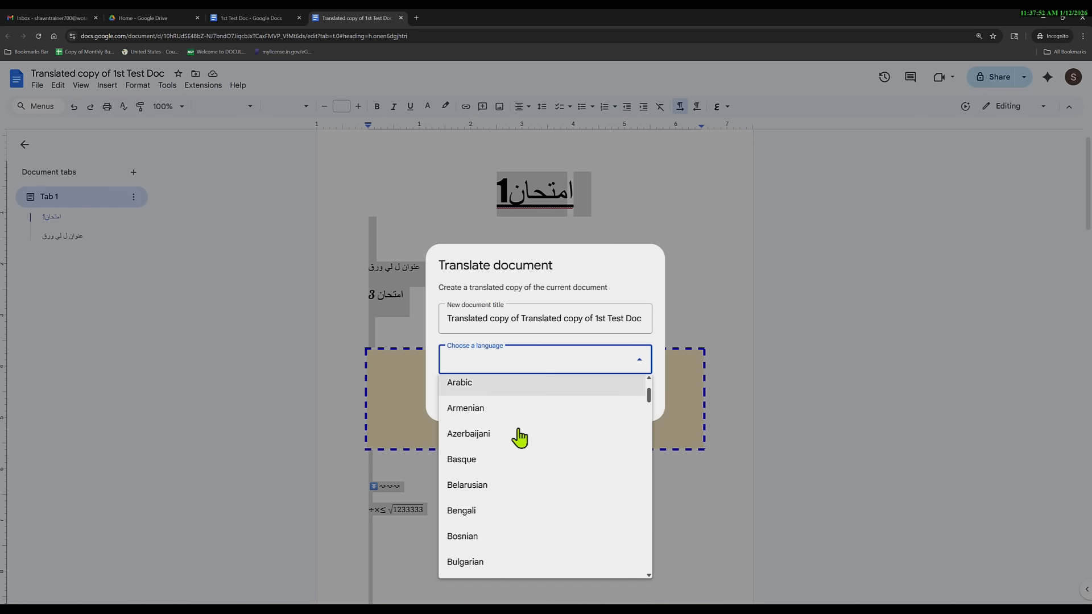
pyautogui.scroll(2, 520, 441)
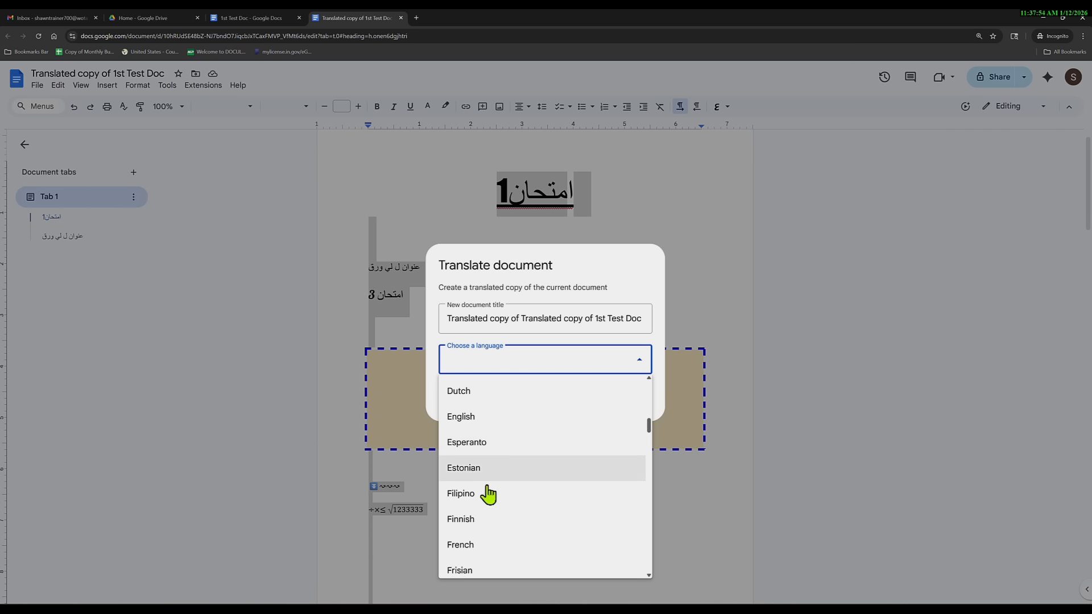
pyautogui.click(535, 418)
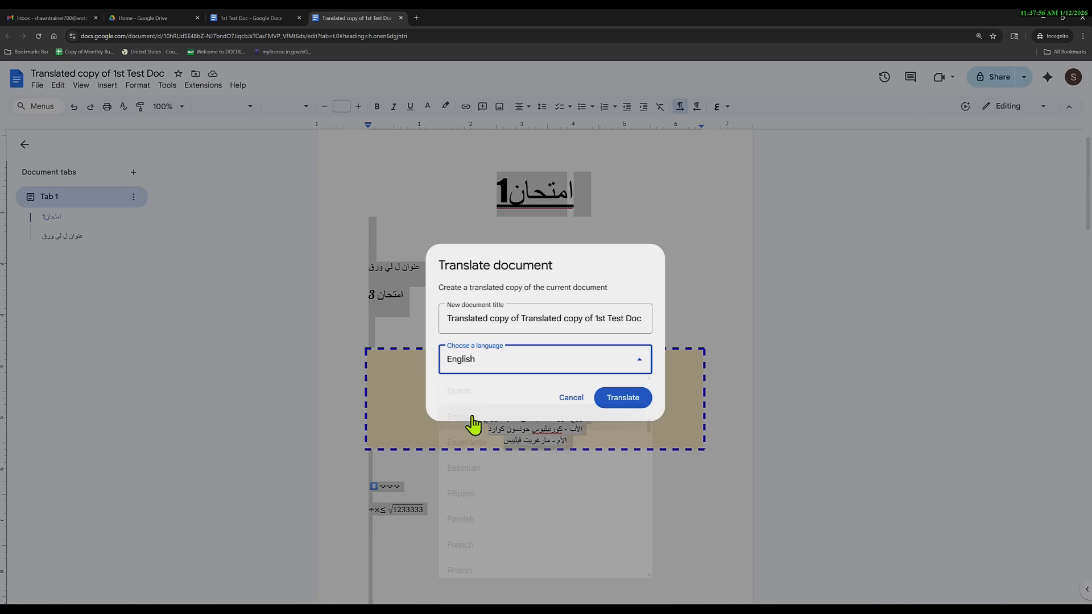
pyautogui.click(622, 402)
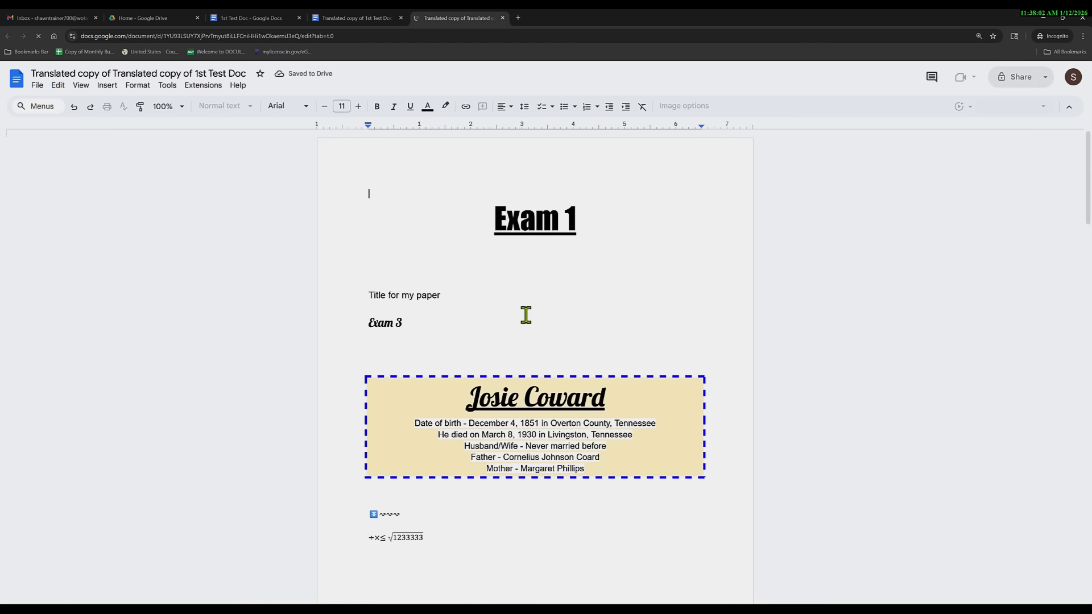
# Select the word 'Exam' in the heading and review the English copy.
pyautogui.doubleClick(525, 227)
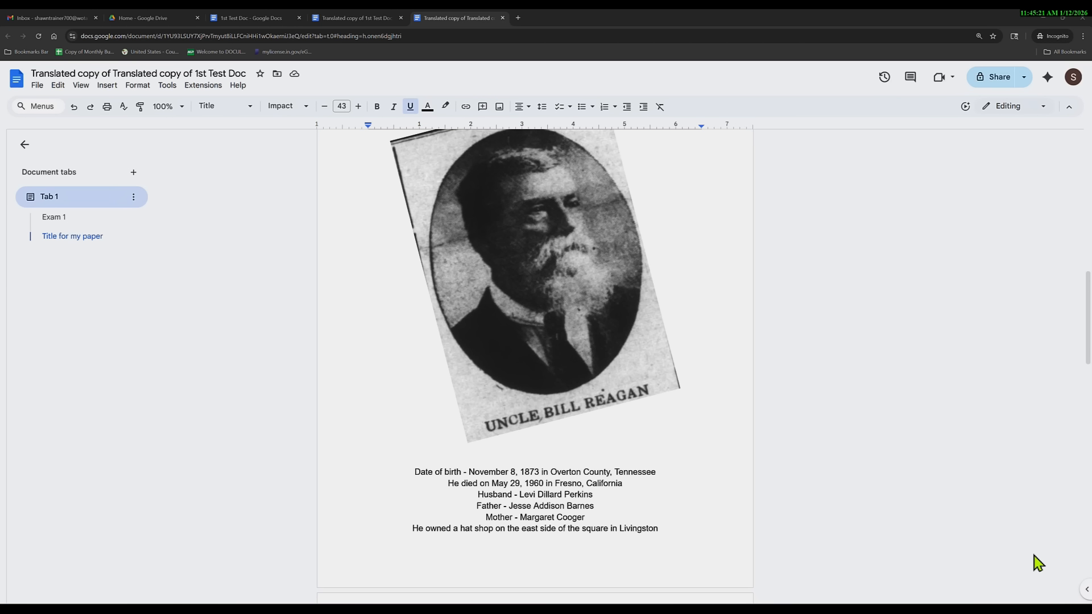
pyautogui.scroll(8, 575, 485)
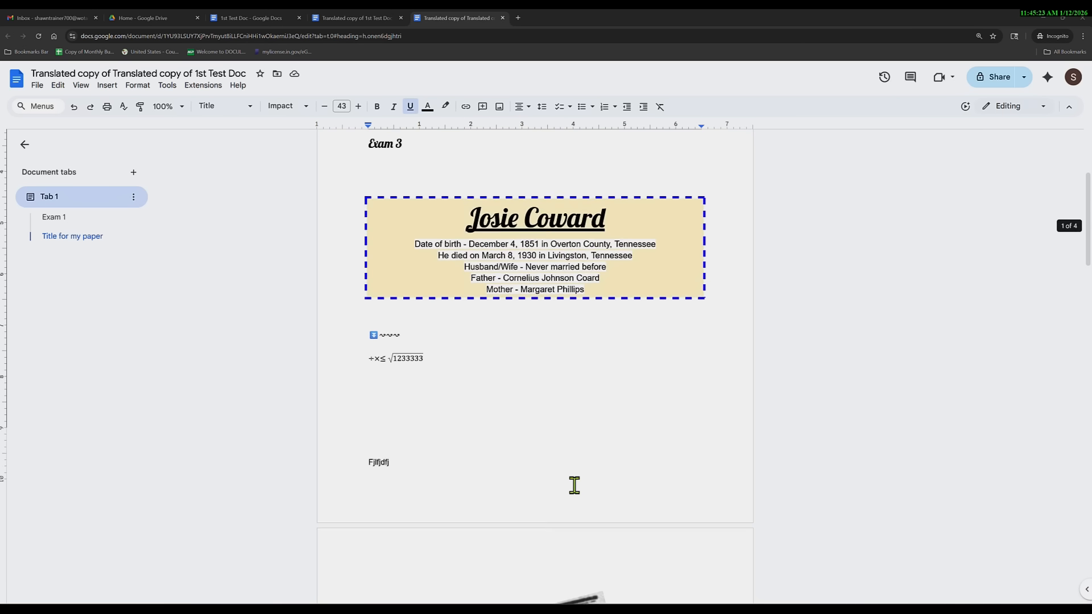
pyautogui.scroll(3, 574, 485)
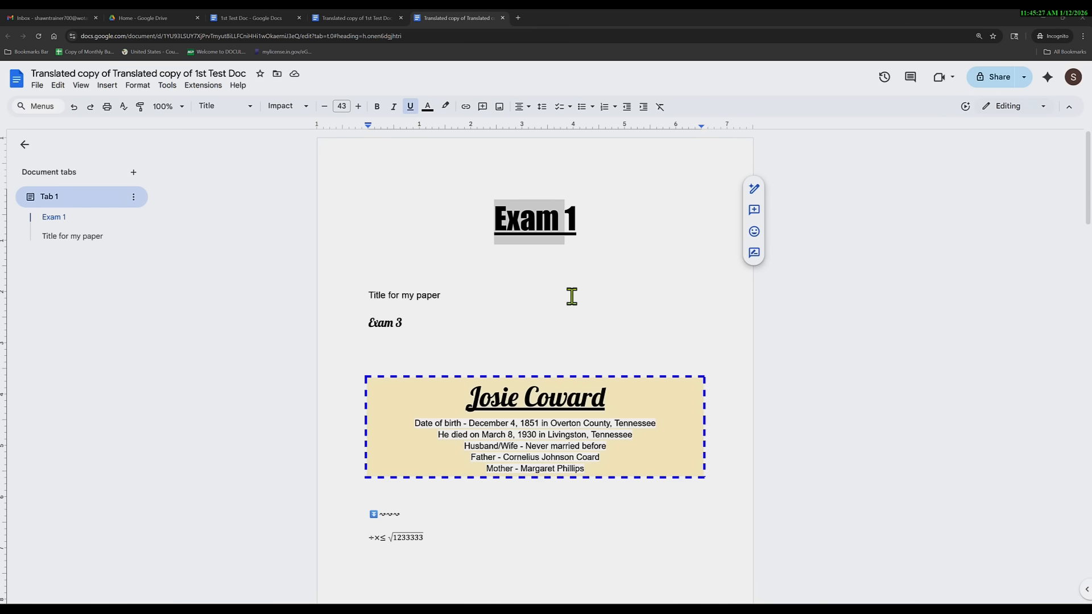
pyautogui.scroll(-14, 571, 295)
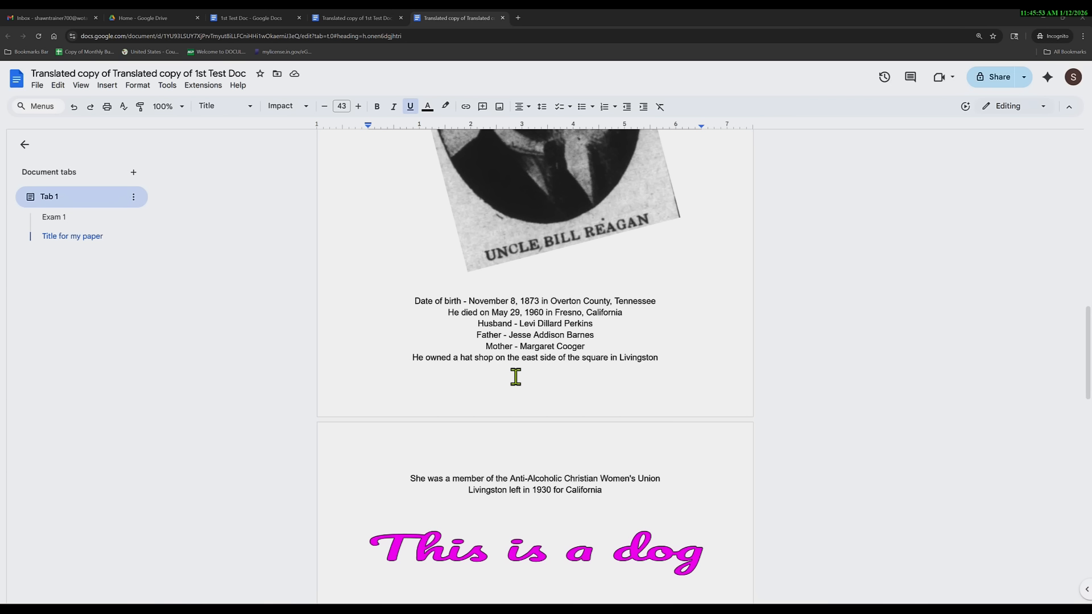
pyautogui.scroll(15, 500, 347)
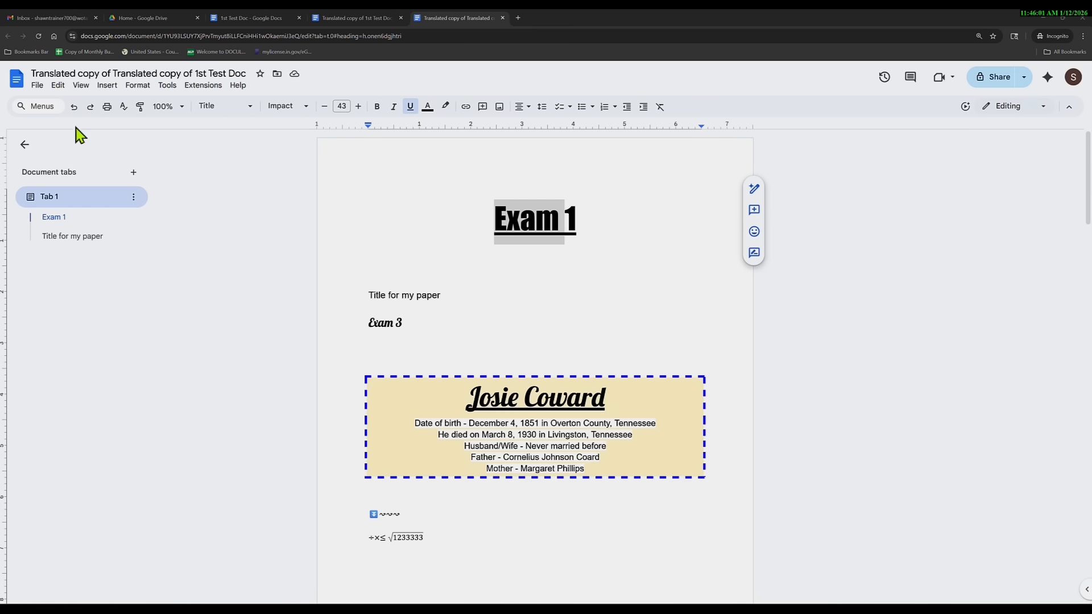
# Set the whole document to Landscape in Page setup and preview the 6-page result for printing.
pyautogui.click(37, 87)
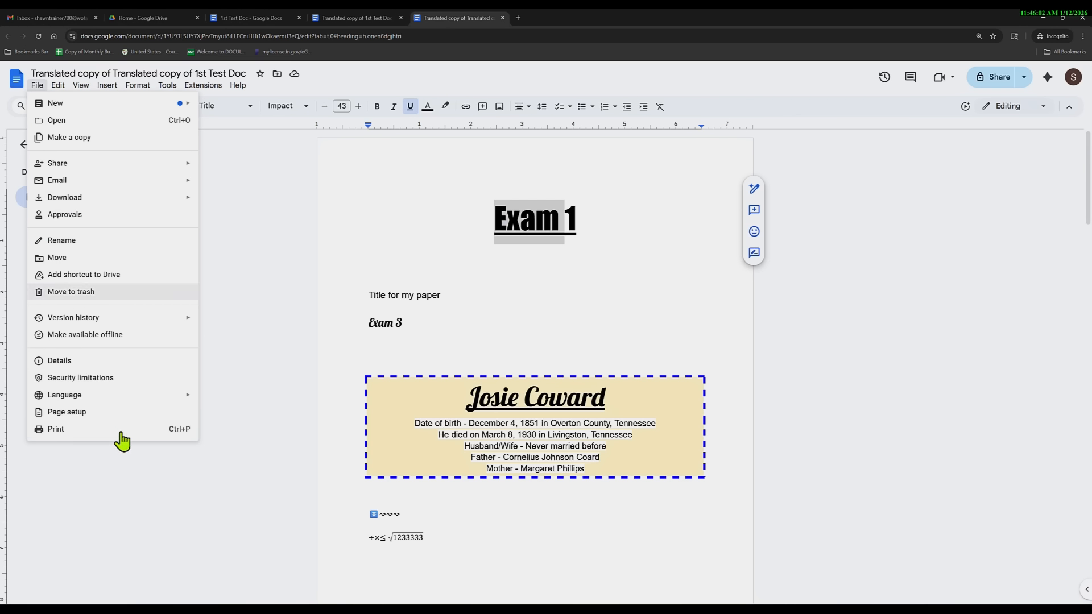
pyautogui.click(63, 413)
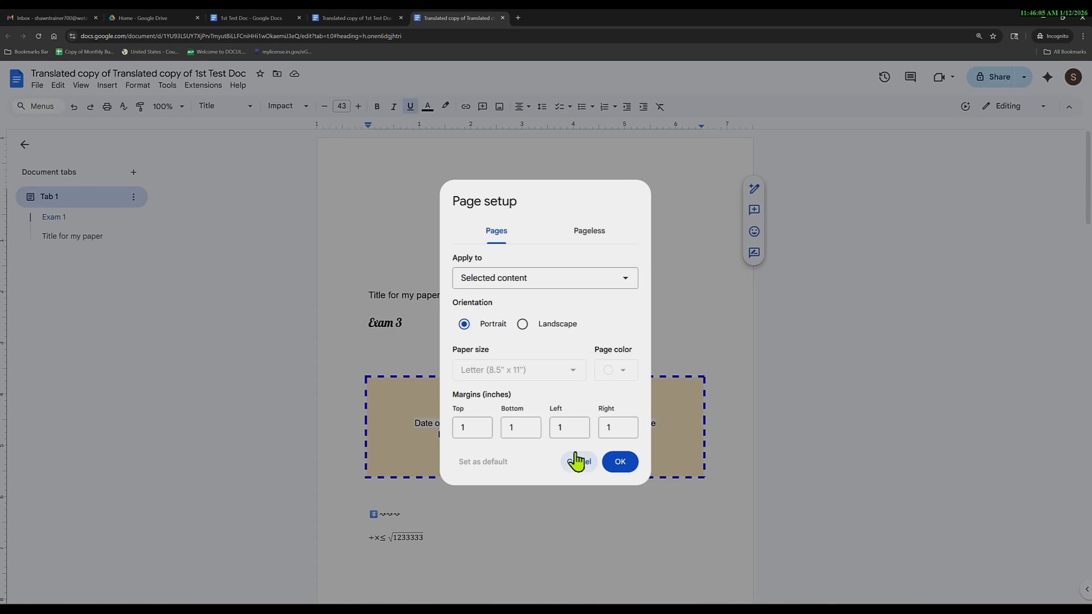
pyautogui.click(563, 286)
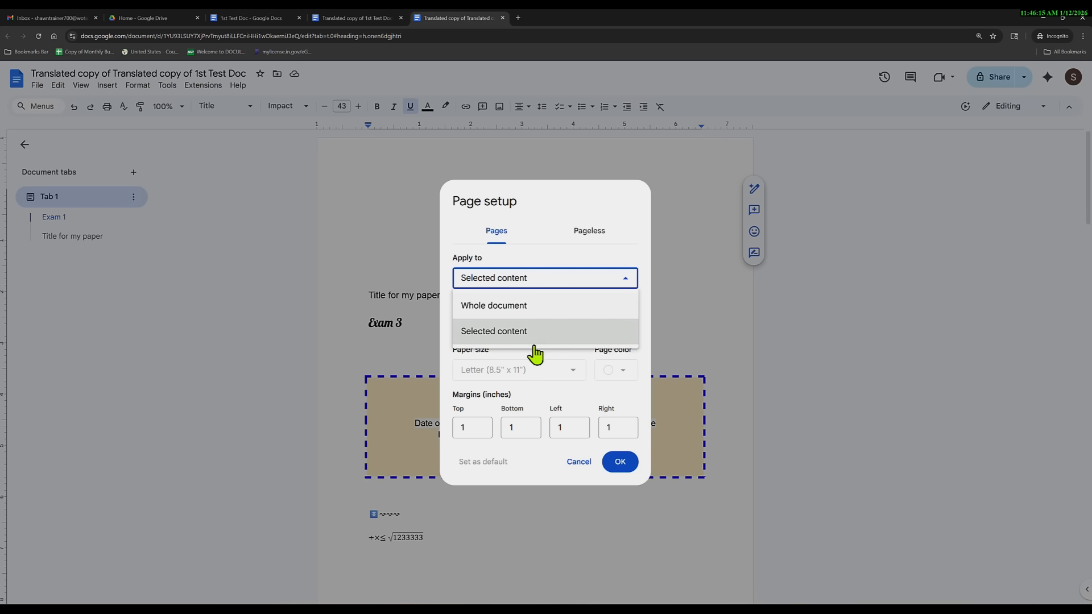
pyautogui.click(524, 310)
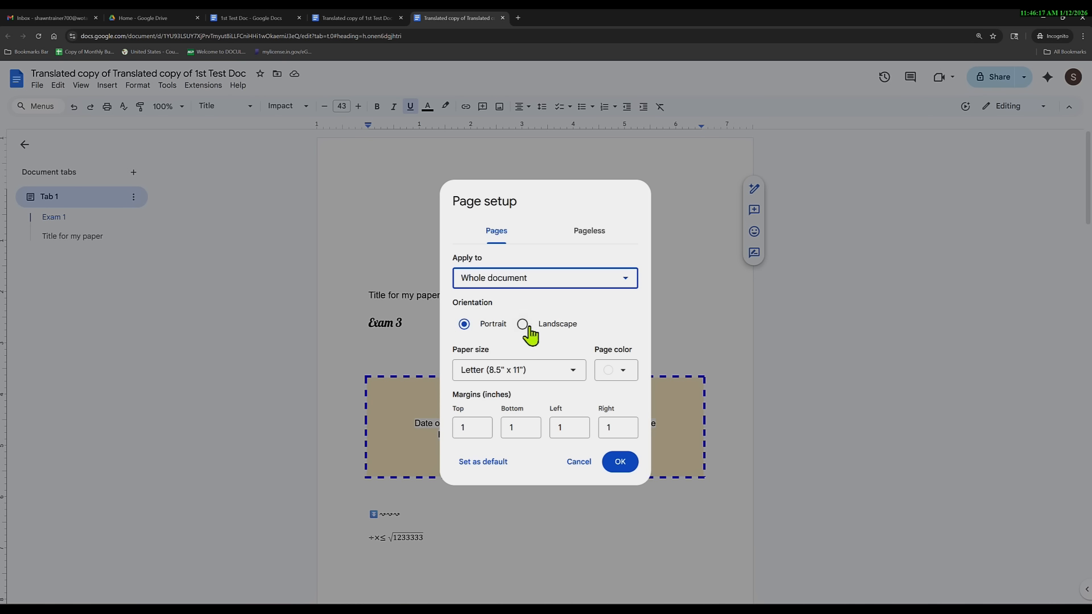
pyautogui.click(522, 325)
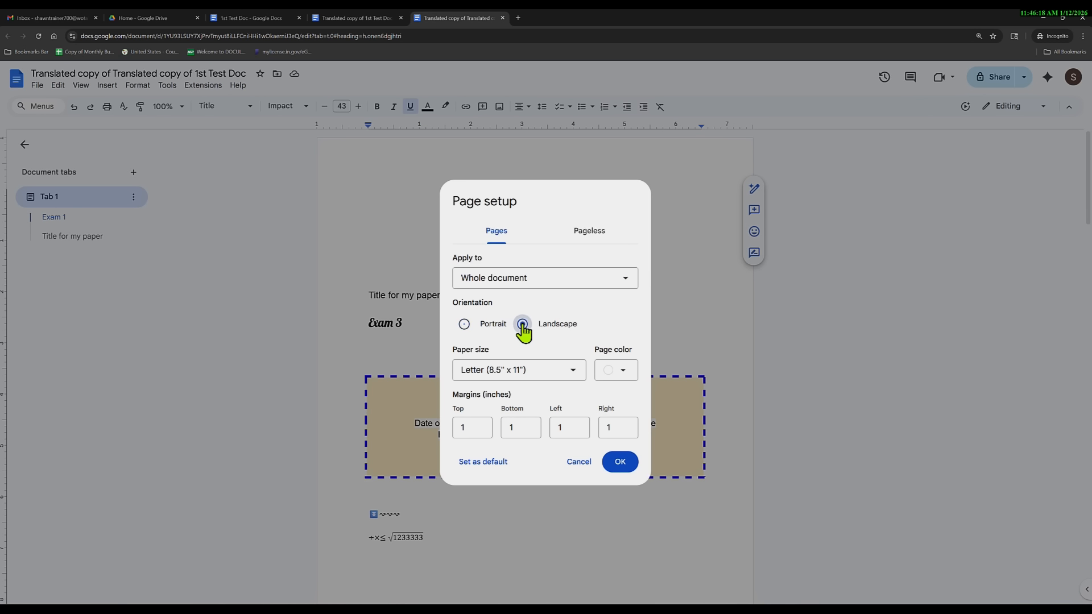
pyautogui.click(620, 462)
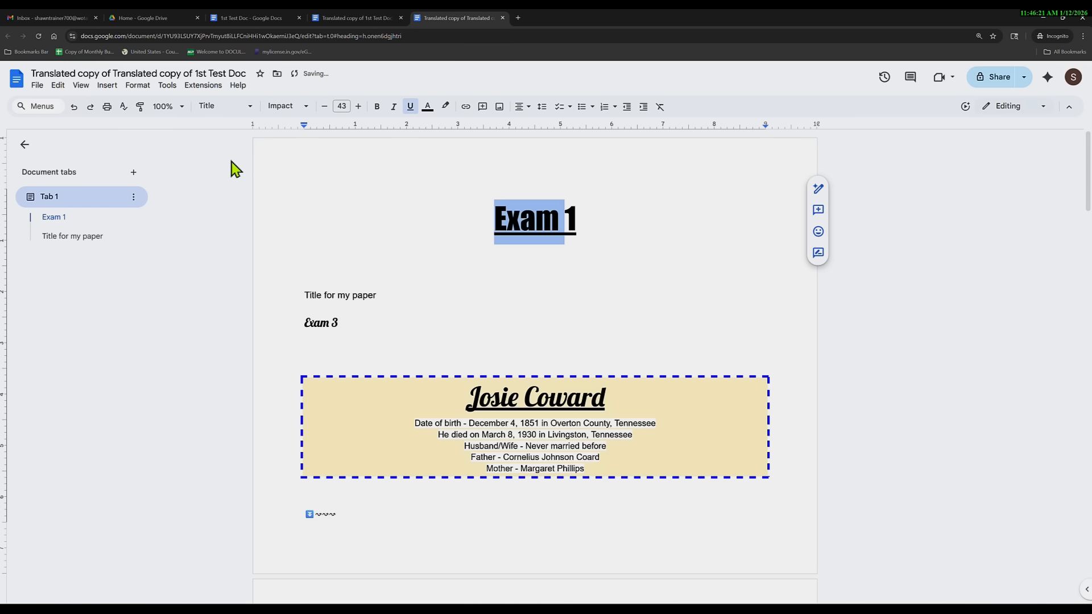
pyautogui.click(107, 107)
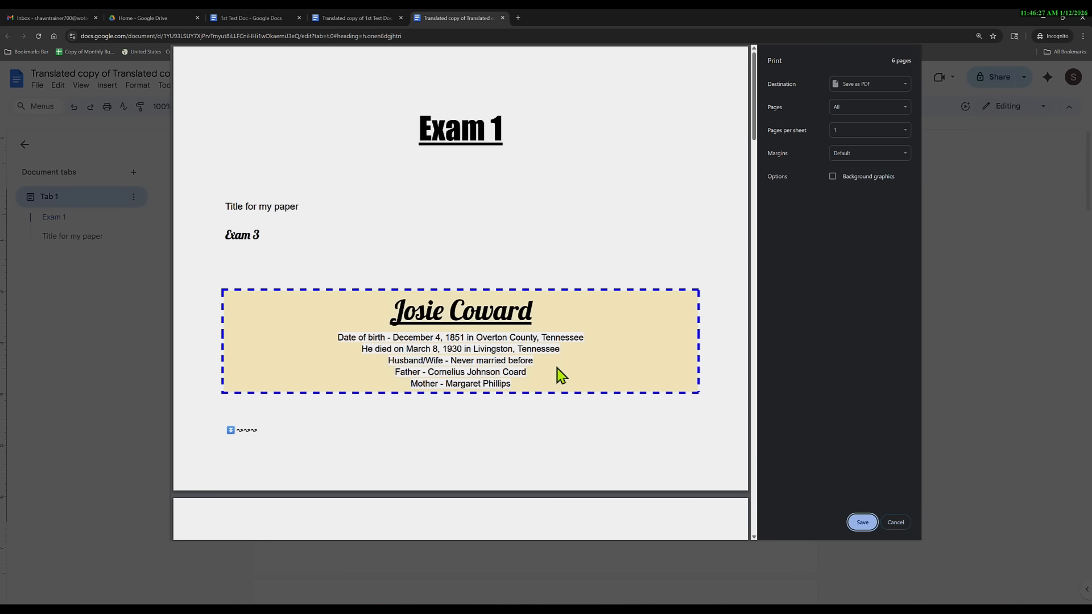
# Review the landscape print preview, then cancel printing twice without saving a PDF.
pyautogui.scroll(-20, 560, 376)
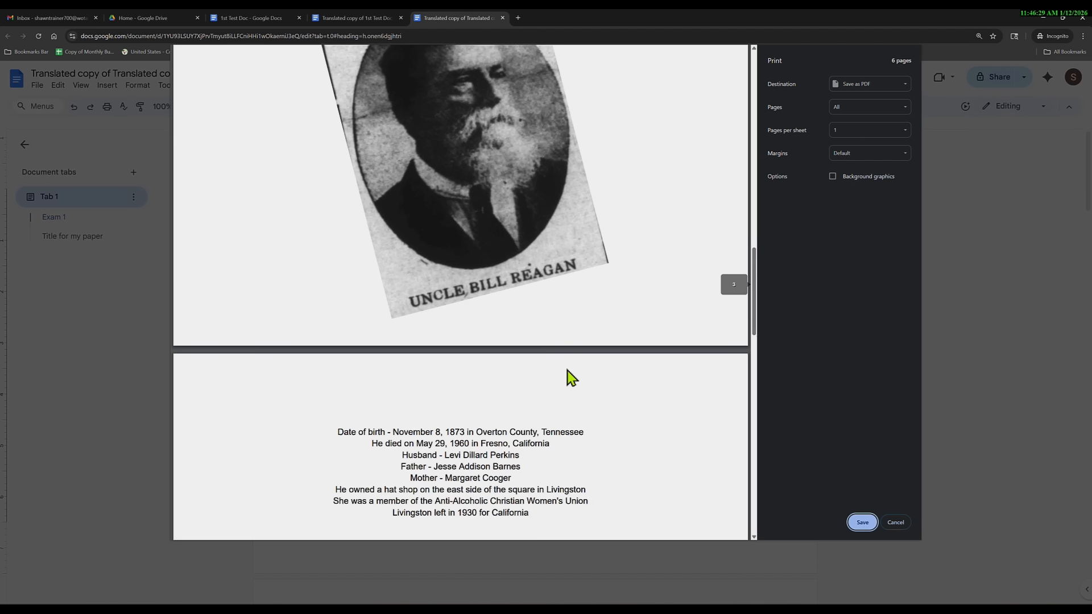
pyautogui.scroll(-6, 572, 378)
pyautogui.scroll(20, 572, 377)
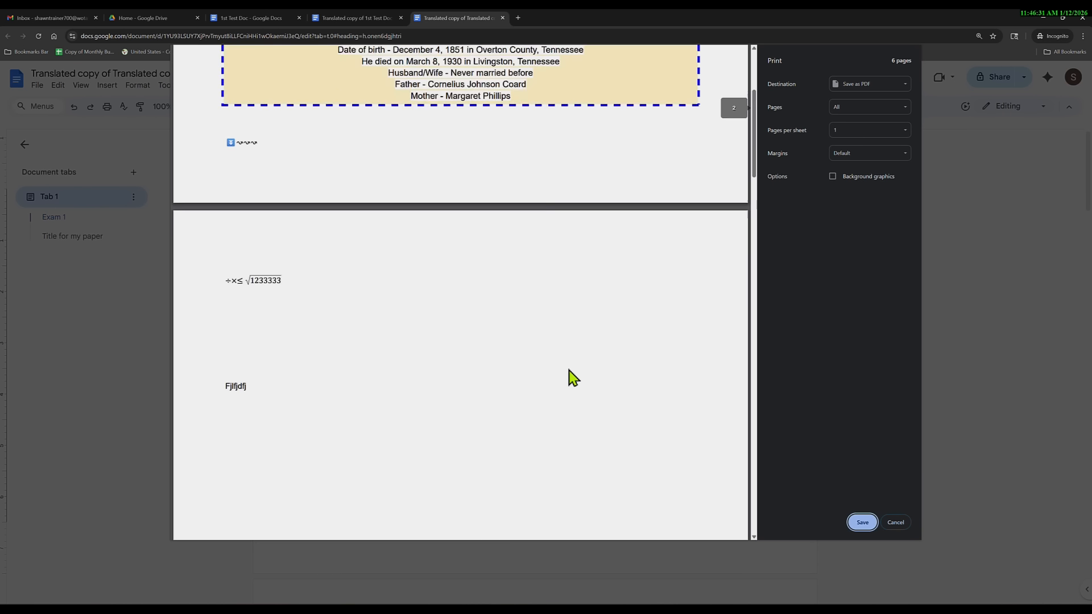
pyautogui.scroll(2, 572, 377)
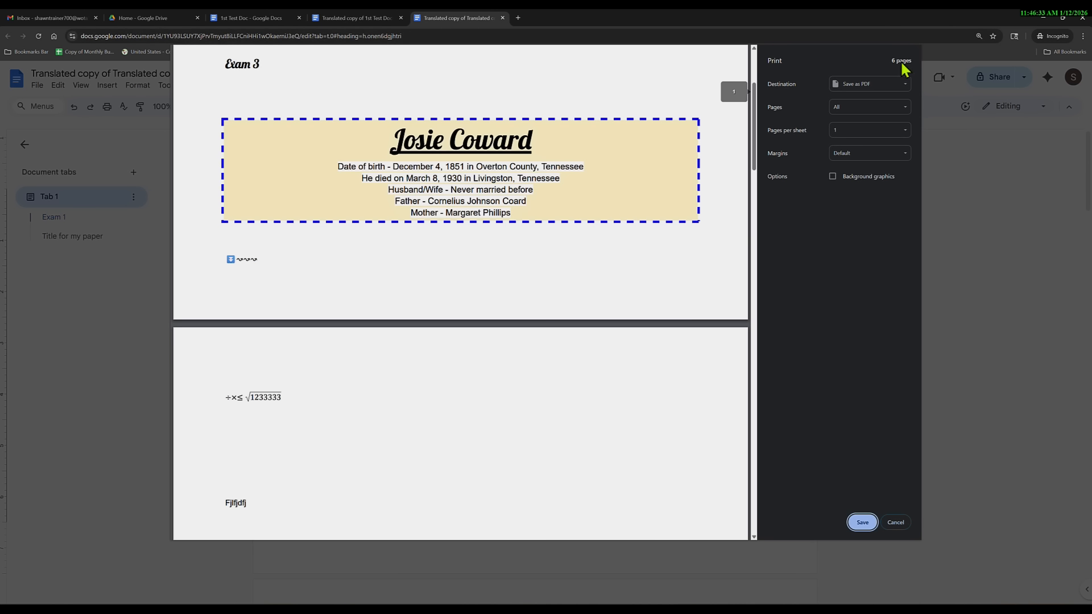
pyautogui.click(896, 523)
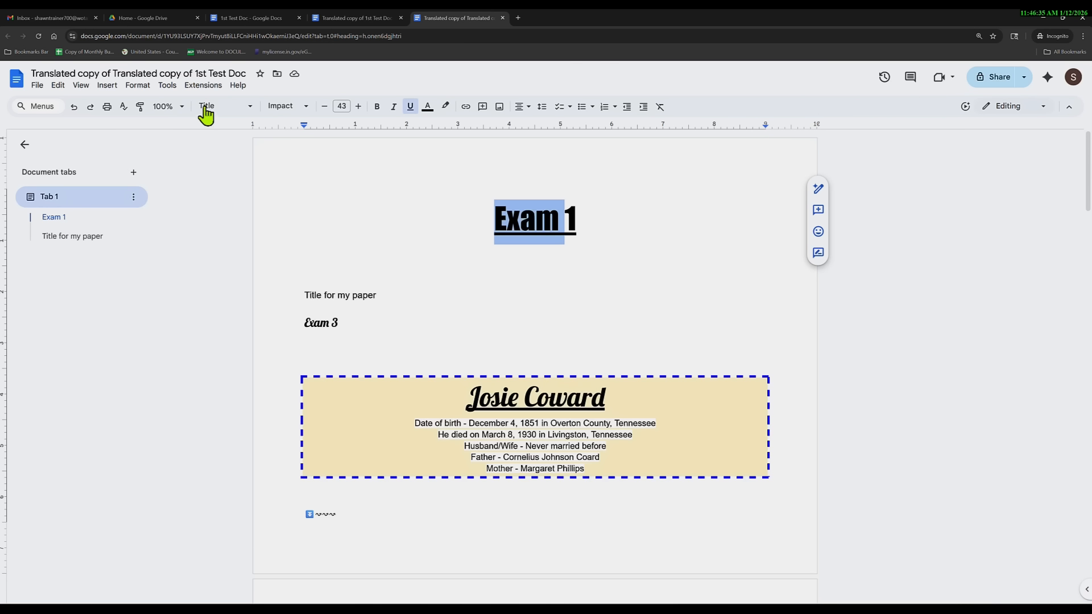
pyautogui.click(37, 86)
pyautogui.click(67, 429)
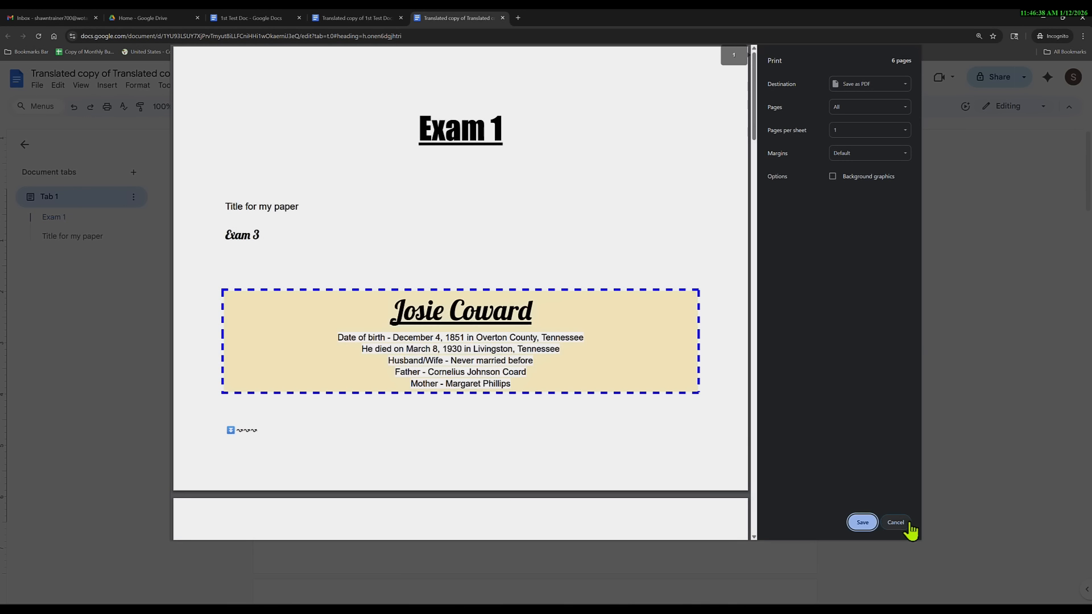
pyautogui.click(896, 522)
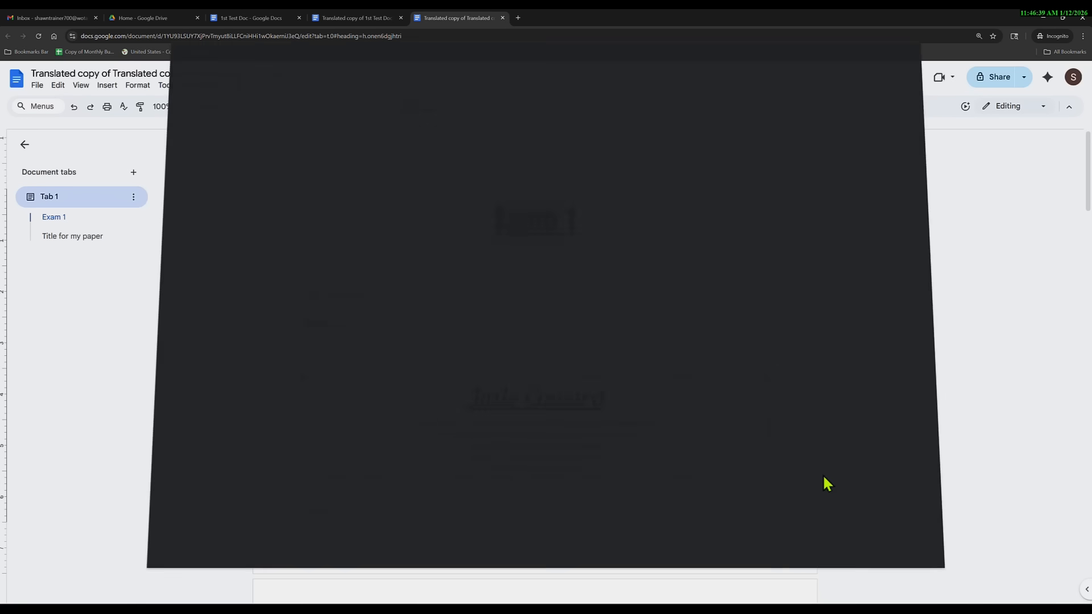
pyautogui.click(41, 86)
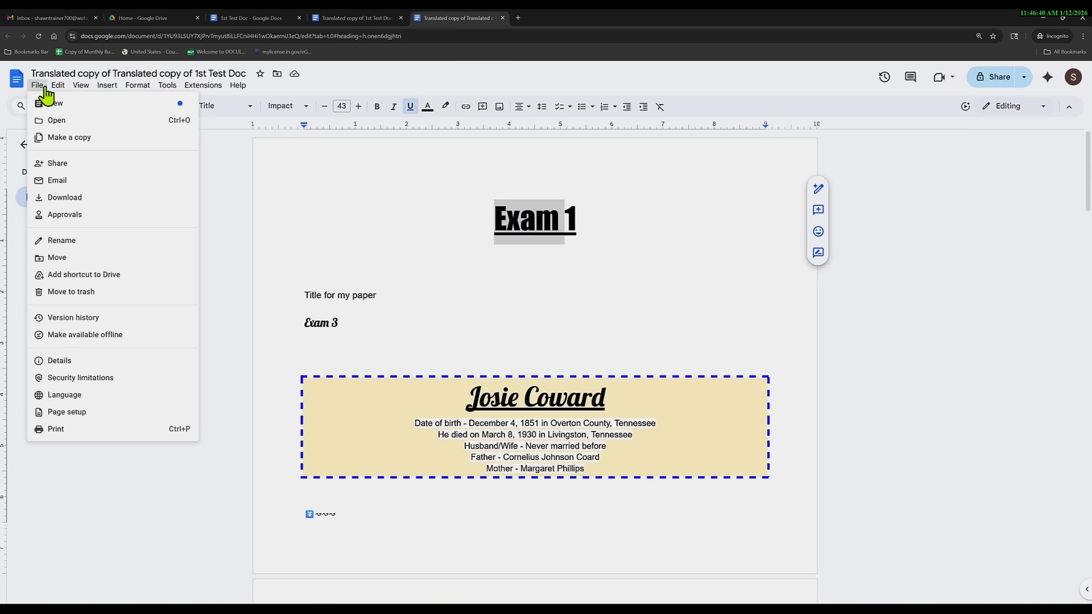
# Switch the opening section to Portrait and review the 8-page print preview.
pyautogui.click(79, 413)
pyautogui.click(464, 323)
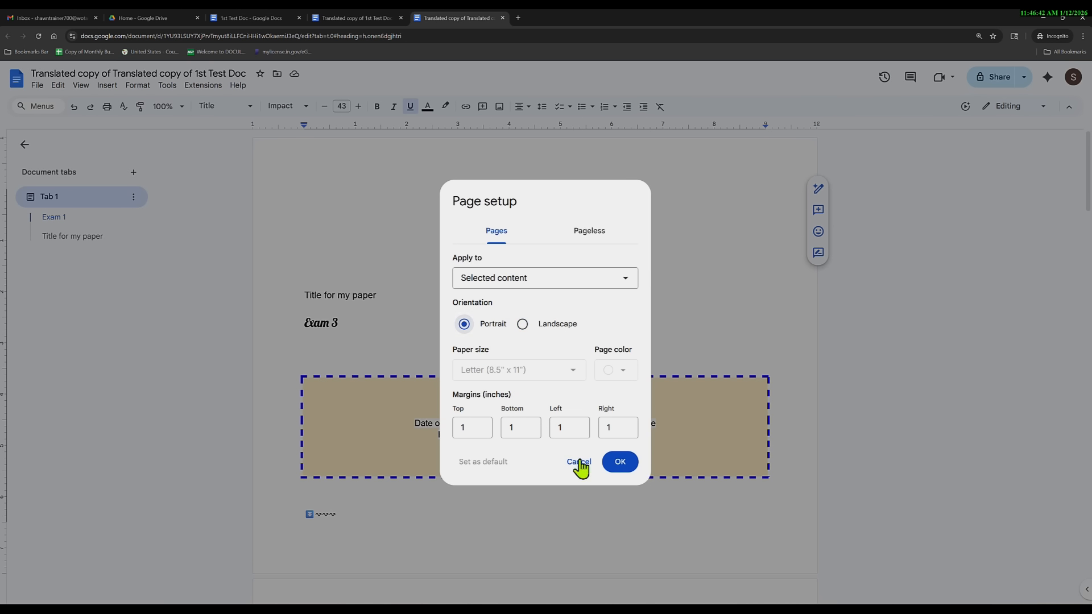
pyautogui.click(617, 459)
pyautogui.click(107, 107)
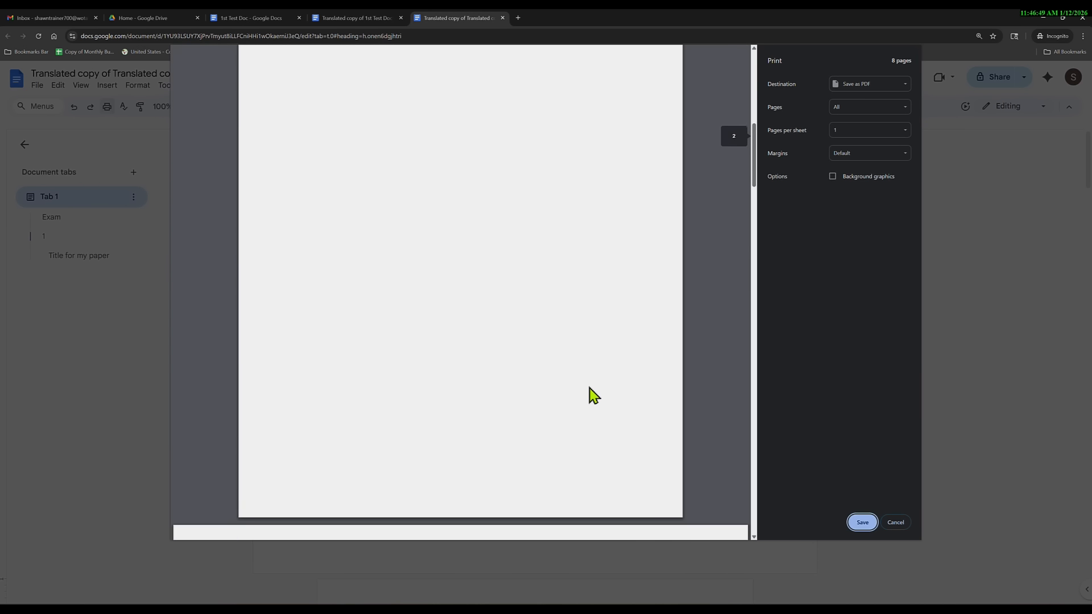
pyautogui.scroll(-15, 556, 402)
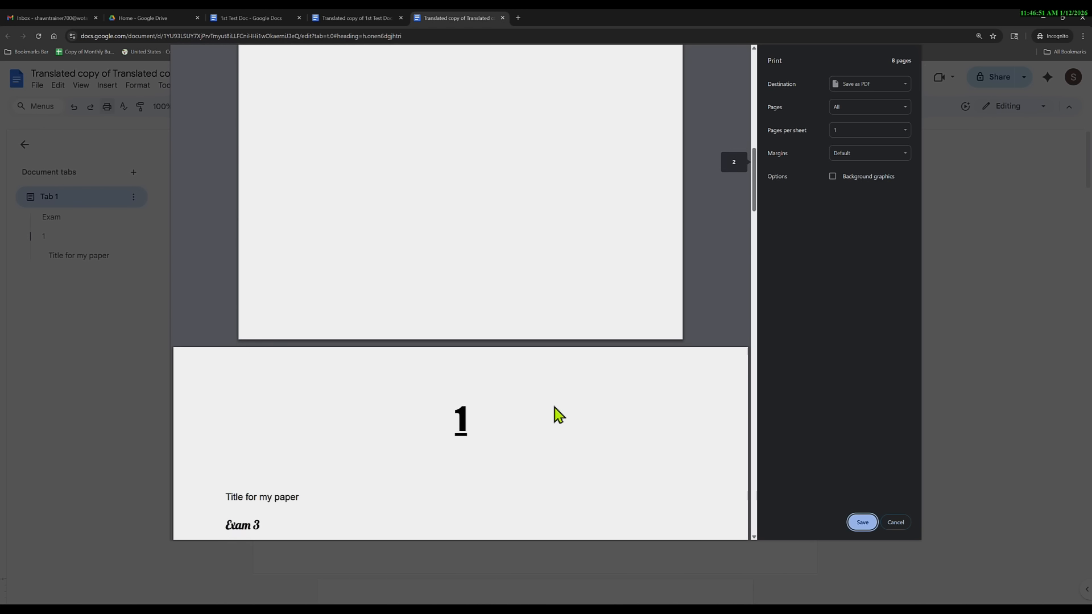
pyautogui.scroll(-10, 556, 418)
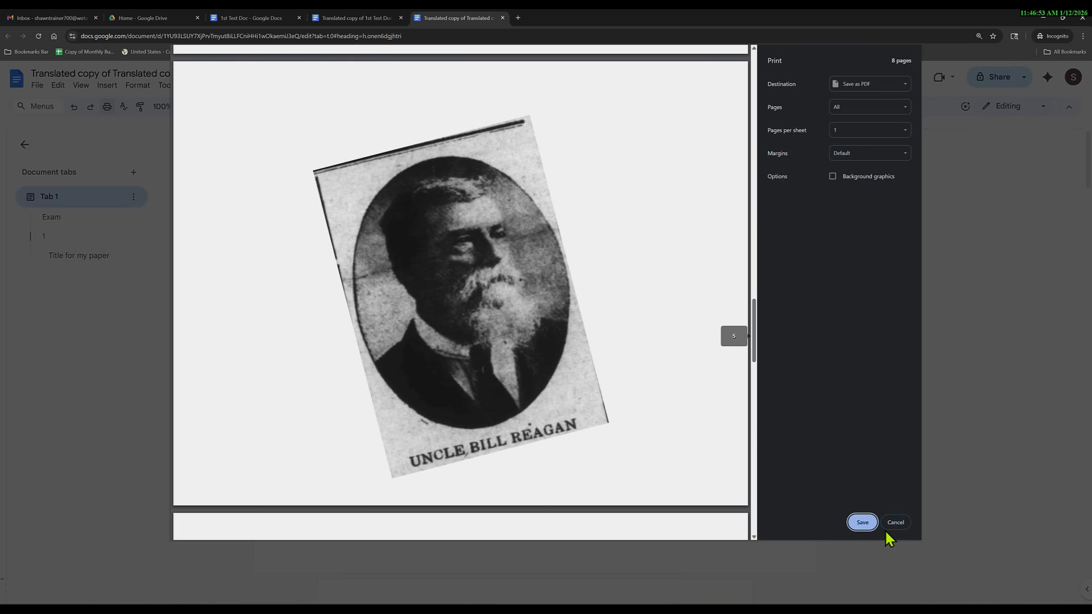
pyautogui.click(894, 522)
# Apply the Letter page setup to the whole document and confirm the 6-page preview.
pyautogui.click(37, 85)
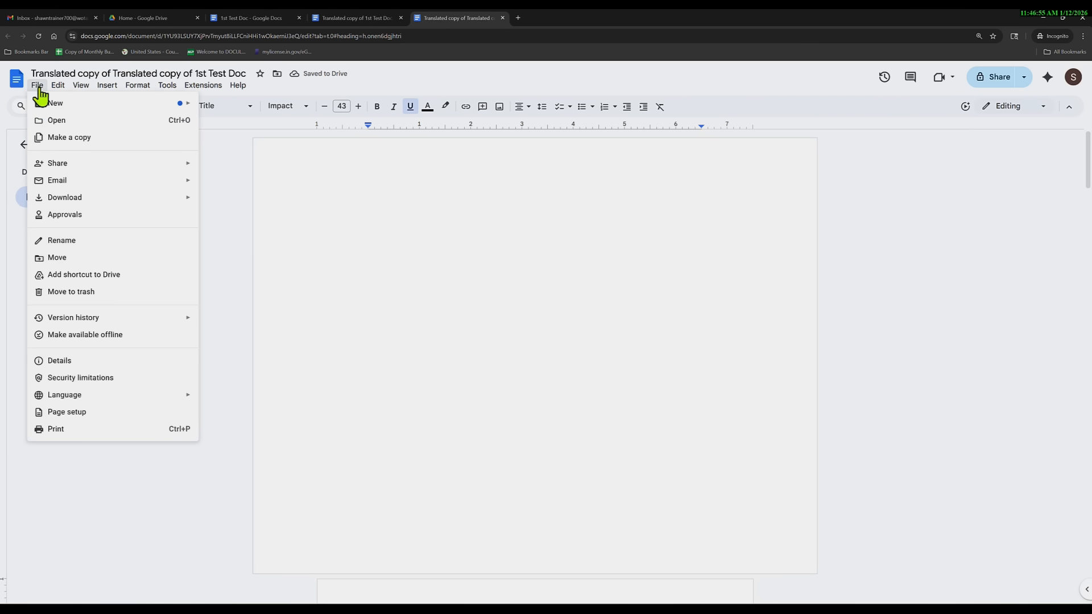
pyautogui.click(102, 416)
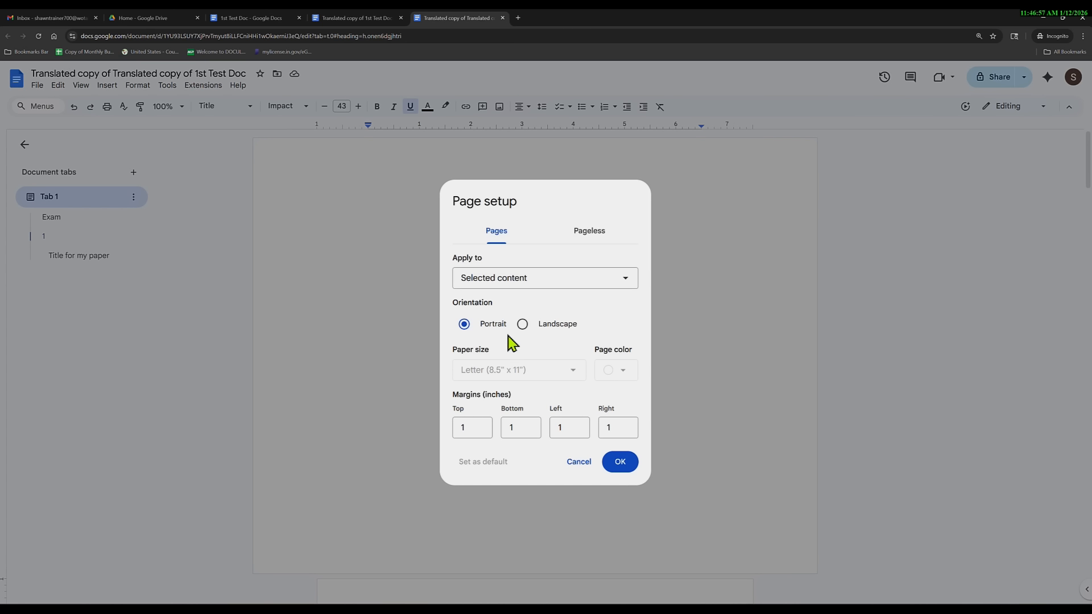
pyautogui.click(521, 285)
pyautogui.click(518, 307)
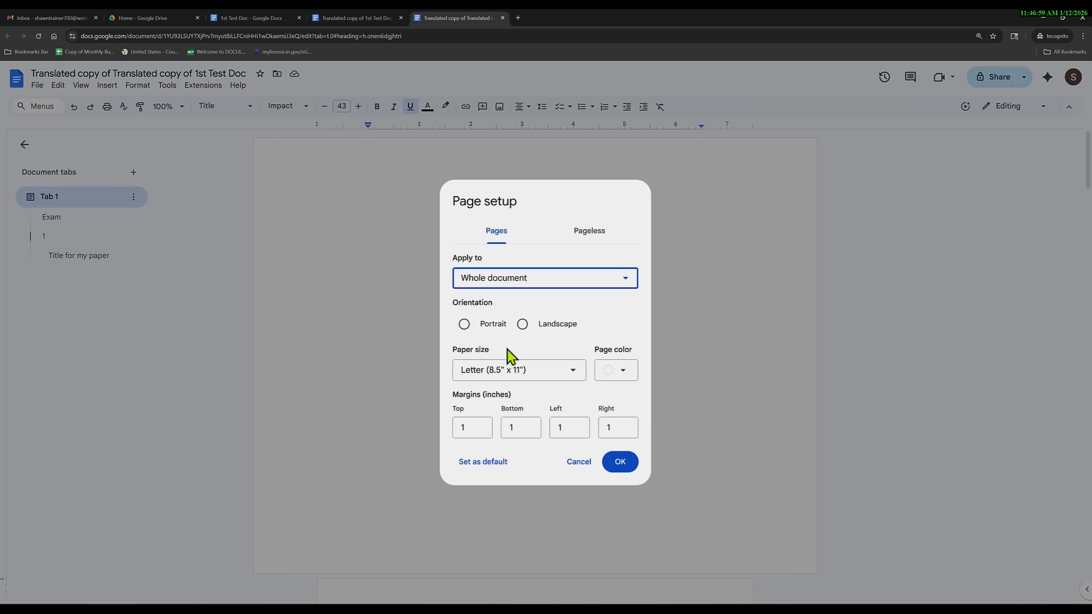
pyautogui.click(625, 468)
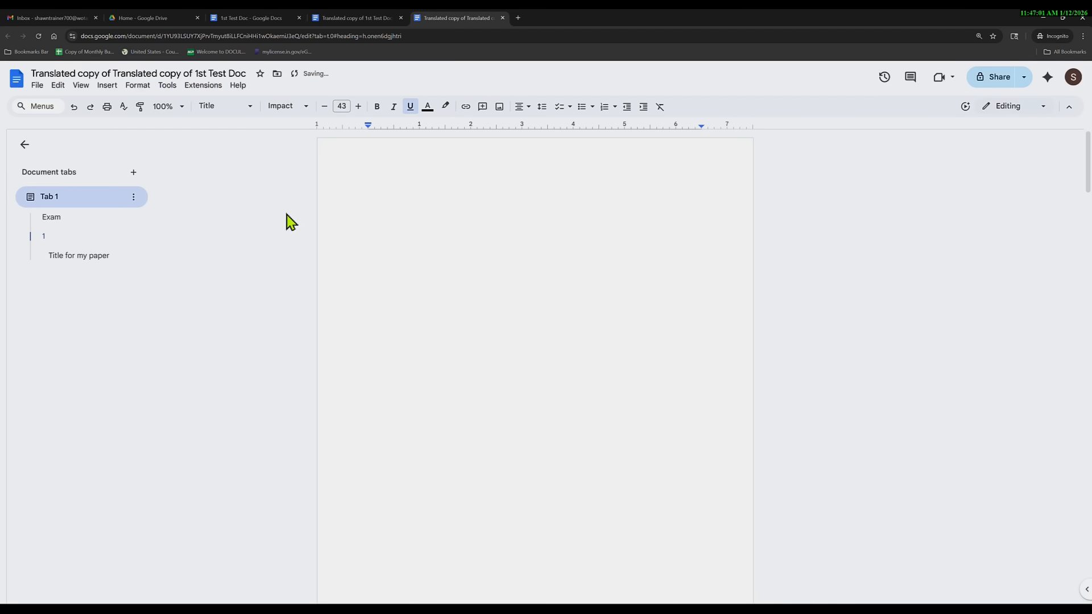
pyautogui.click(107, 107)
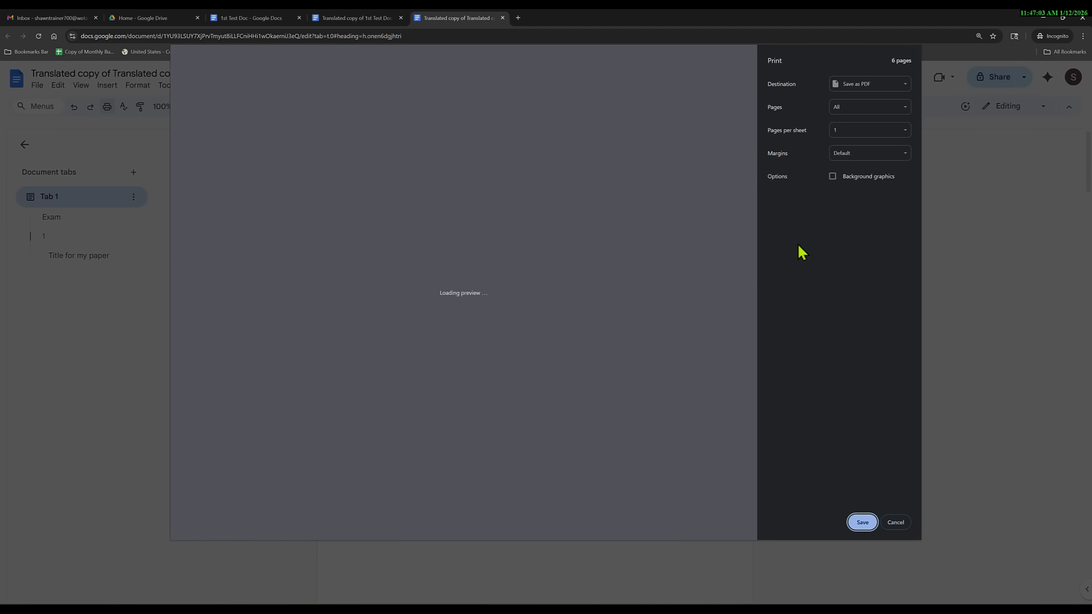
pyautogui.click(894, 524)
# Select the blank line at the top of page one.
pyautogui.scroll(-15, 507, 372)
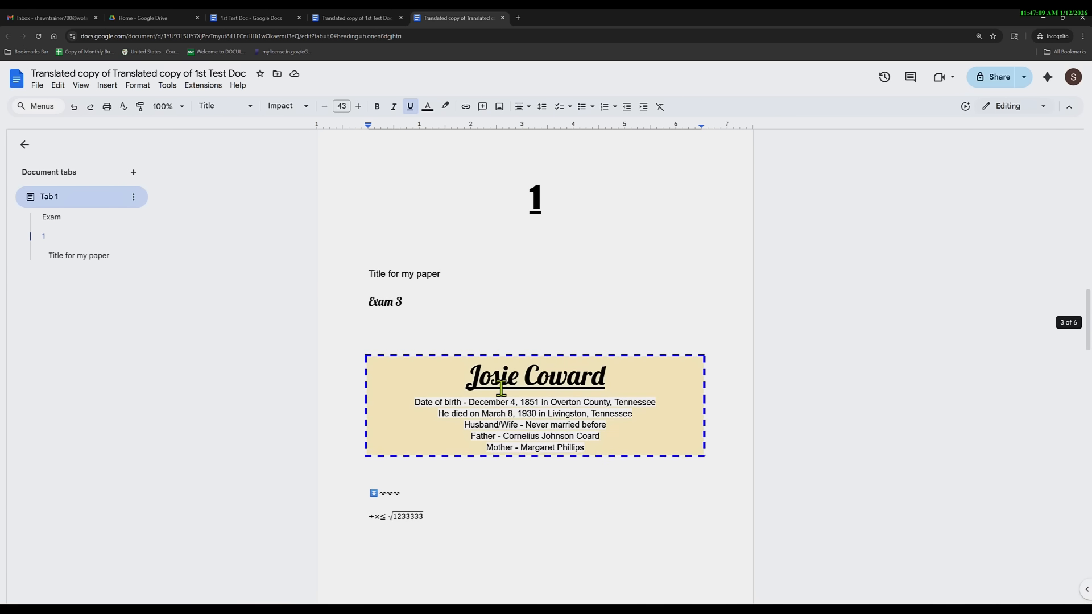
pyautogui.scroll(15, 502, 389)
pyautogui.click(495, 321)
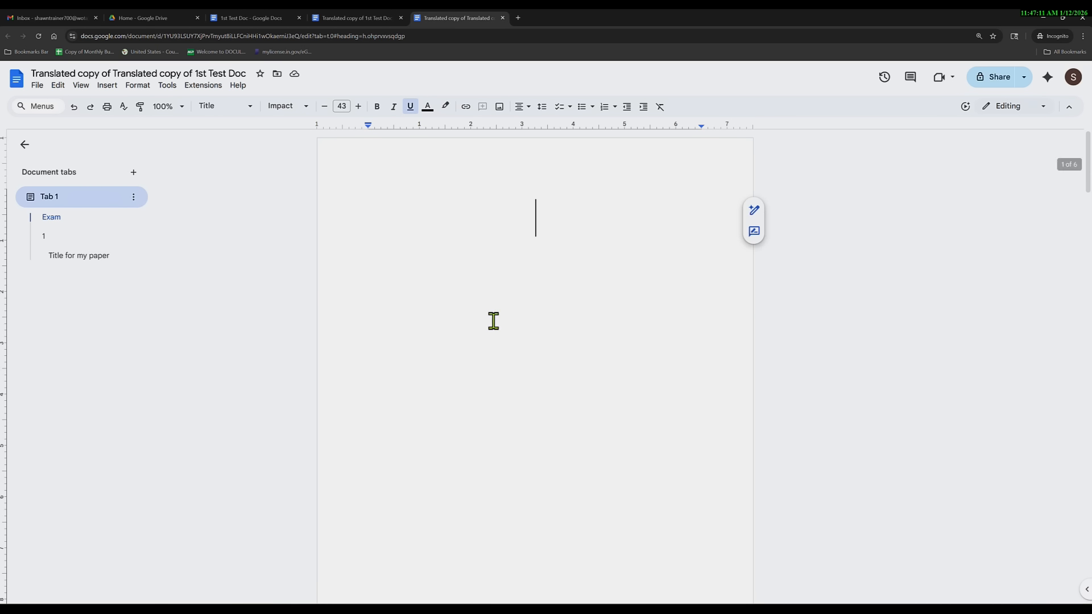
pyautogui.hotkey('shift', 'Right')
pyautogui.hotkey('shift', 'Right')
pyautogui.hotkey('shift', 'Right')
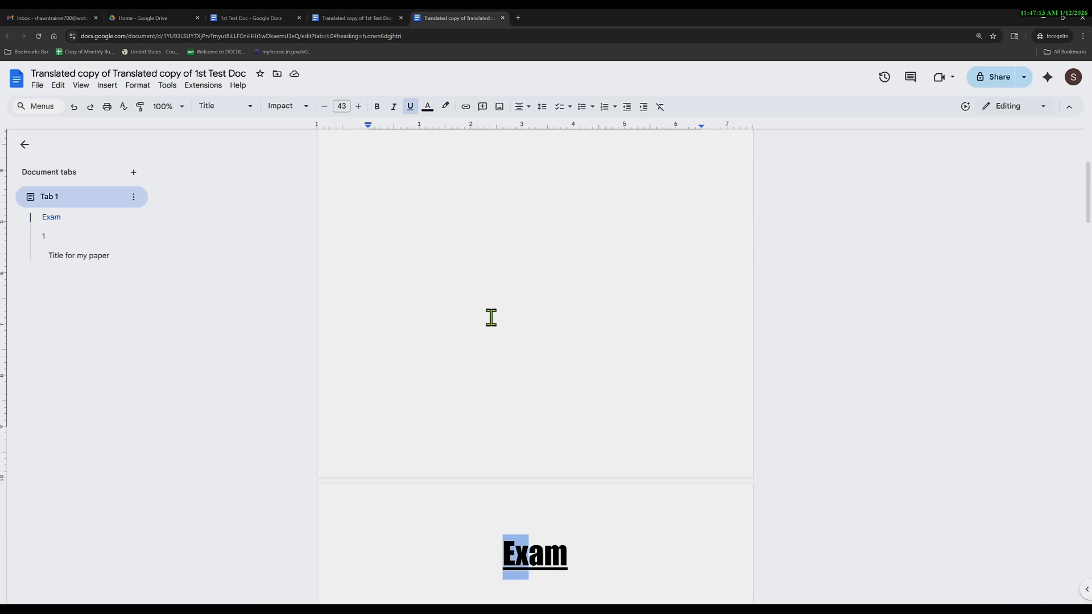
pyautogui.hotkey('shift', 'Left')
pyautogui.hotkey('shift', 'Left')
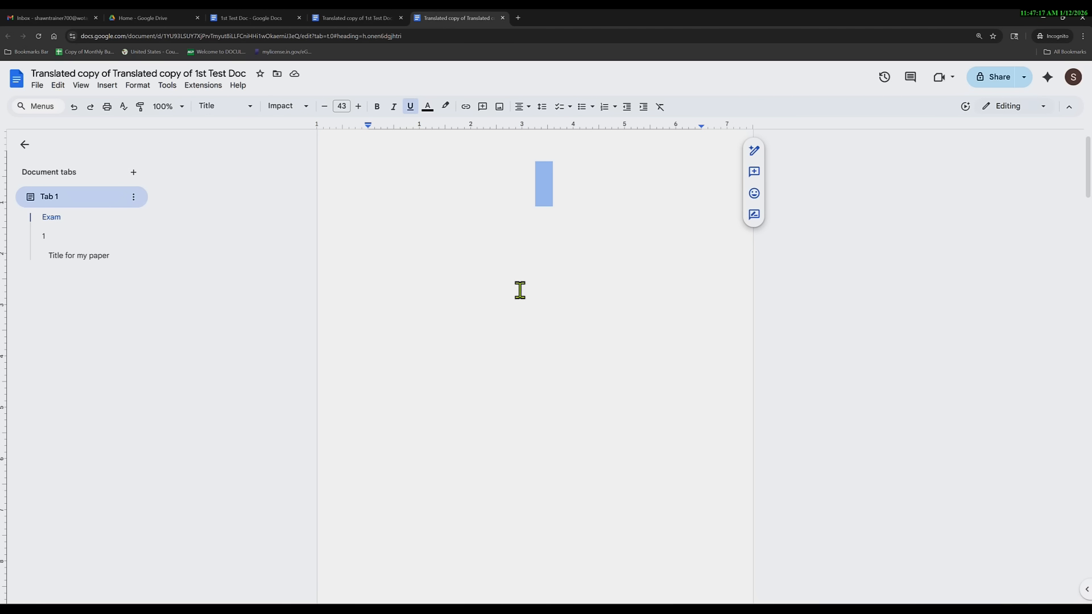
# Change the heading text to 'Exam 1' and left-align the '1' heading below it.
pyautogui.click(544, 275)
pyautogui.scroll(-7, 576, 377)
pyautogui.click(578, 361)
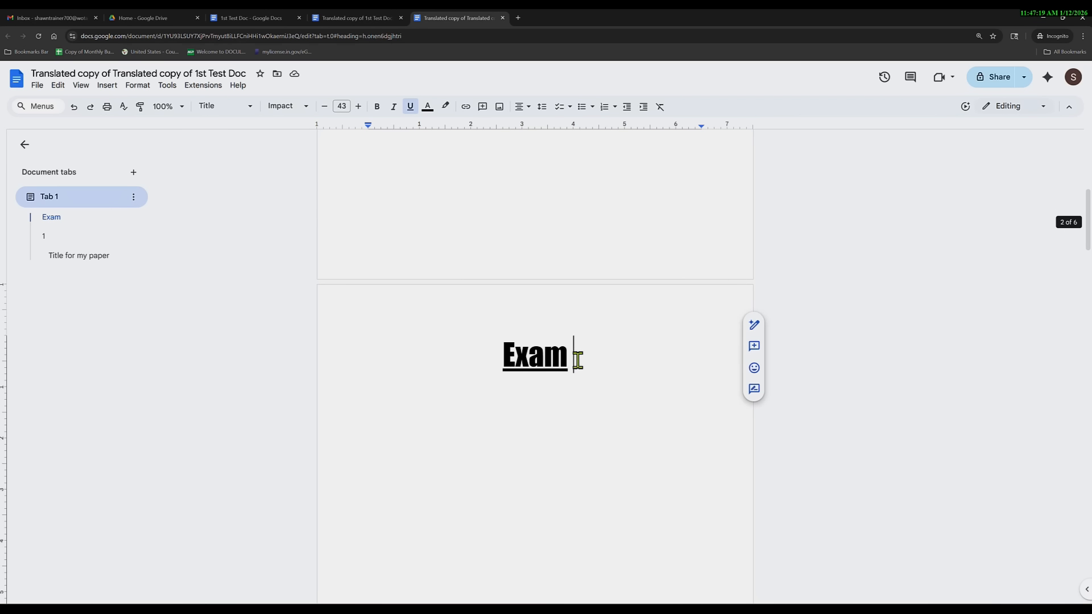
pyautogui.press('BackSpace')
pyautogui.press('Down')
pyautogui.press('Left')
pyautogui.press('BackSpace')
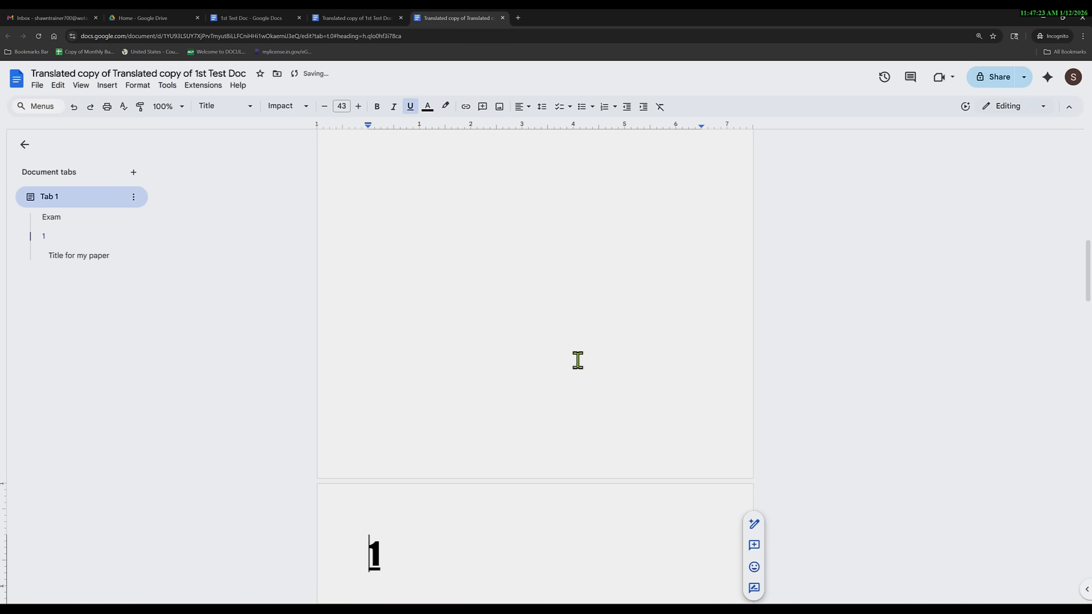
pyautogui.press('Up')
pyautogui.press('BackSpace')
pyautogui.write('m 1')
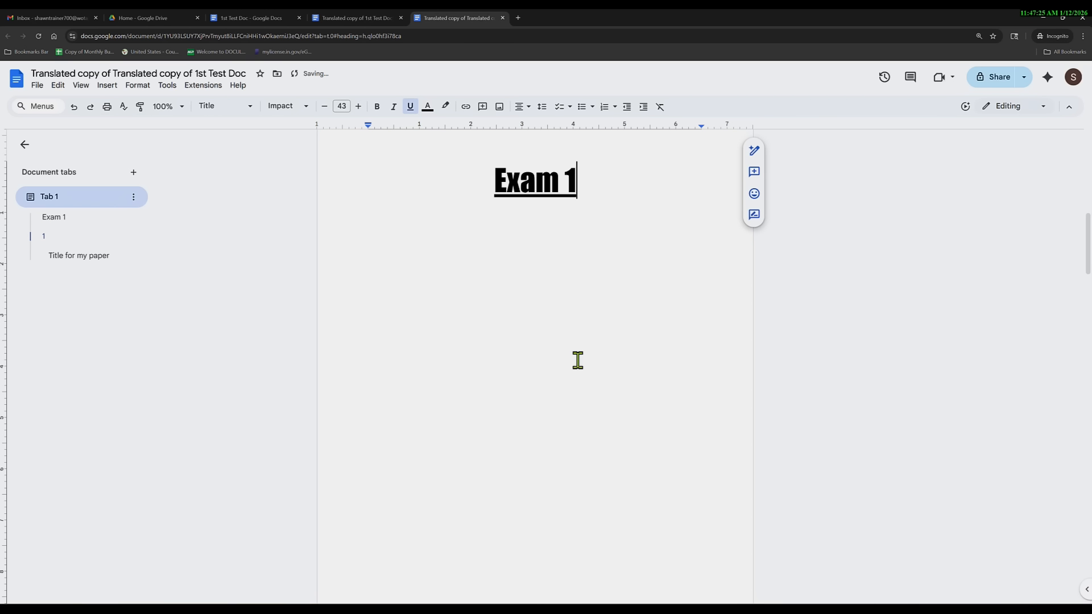
# Delete the stray '1' heading and the empty lines above 'Title for my paper'.
pyautogui.scroll(-7, 579, 370)
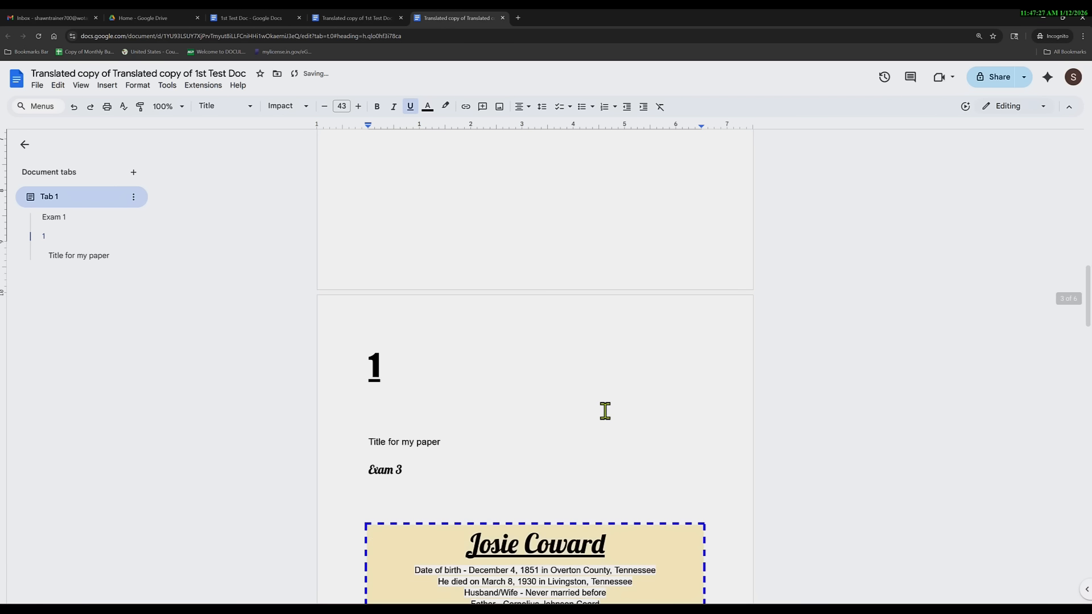
pyautogui.moveTo(411, 379); pyautogui.dragTo(349, 380)
pyautogui.doubleClick(371, 380)
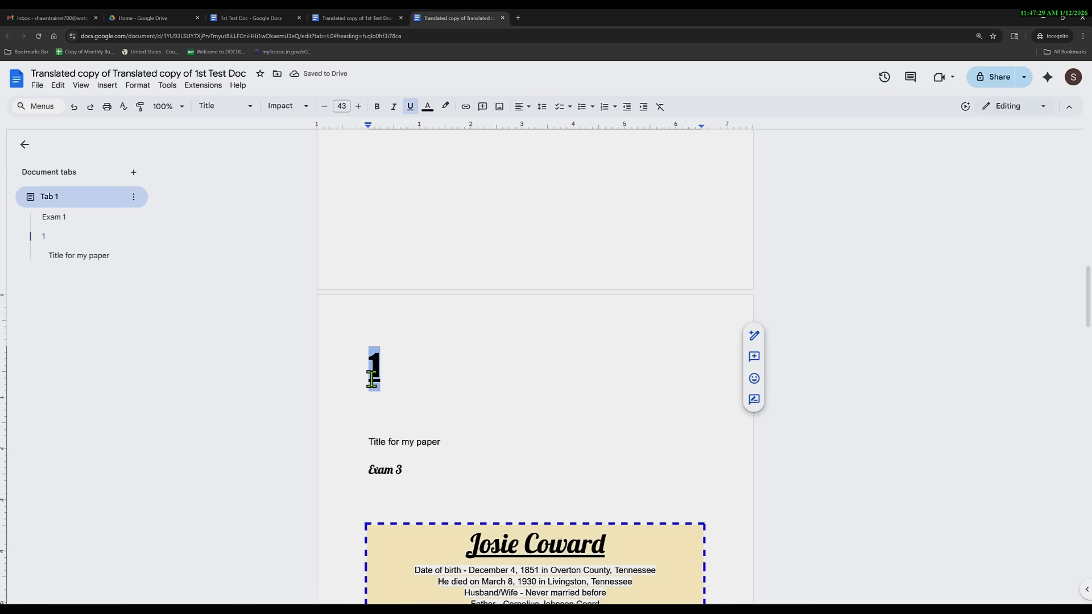
pyautogui.press('BackSpace')
pyautogui.hotkey('shift', 'Down')
pyautogui.hotkey('shift', 'Down')
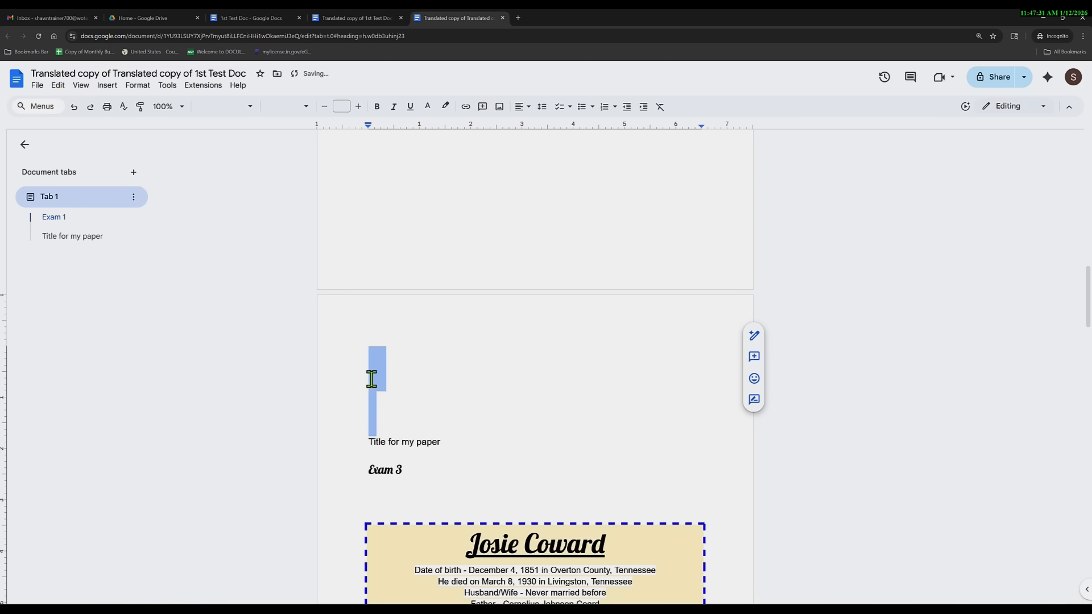
pyautogui.press('BackSpace')
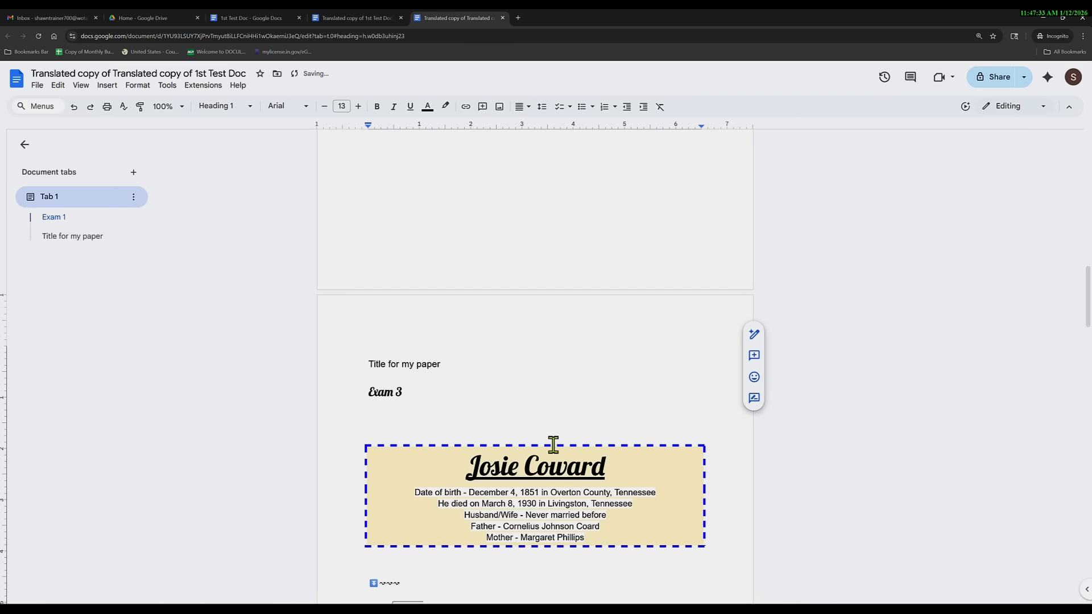
pyautogui.scroll(3, 554, 445)
pyautogui.scroll(-15, 553, 446)
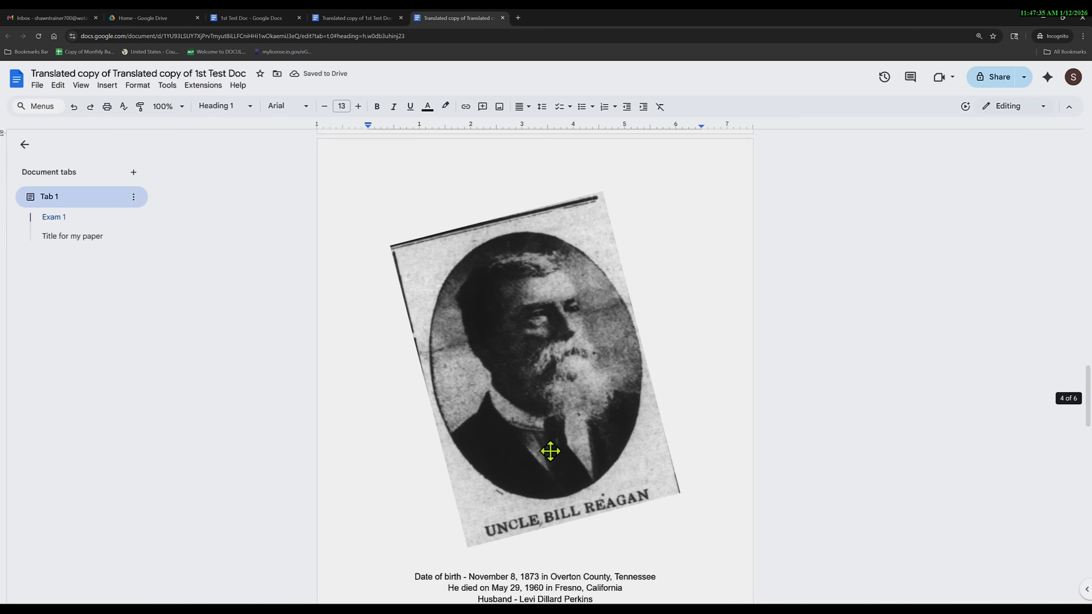
pyautogui.scroll(2, 550, 451)
pyautogui.scroll(-2, 551, 455)
# Cut the newspaper portrait photo and paste it at the top of page one.
pyautogui.click(556, 420)
pyautogui.rightClick(557, 420)
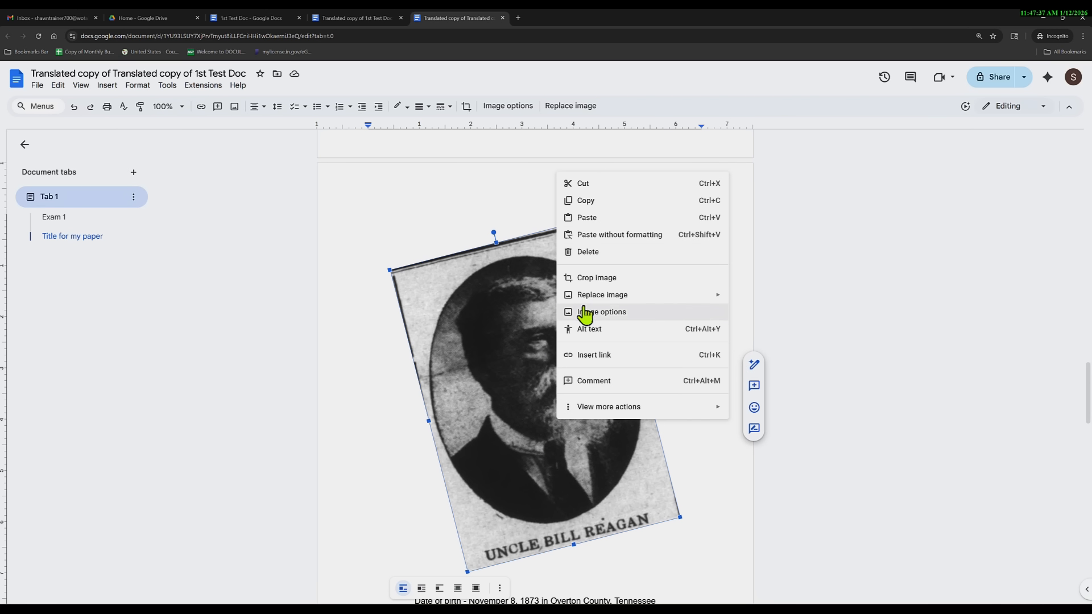
pyautogui.click(584, 185)
pyautogui.scroll(6, 549, 433)
pyautogui.scroll(15, 550, 433)
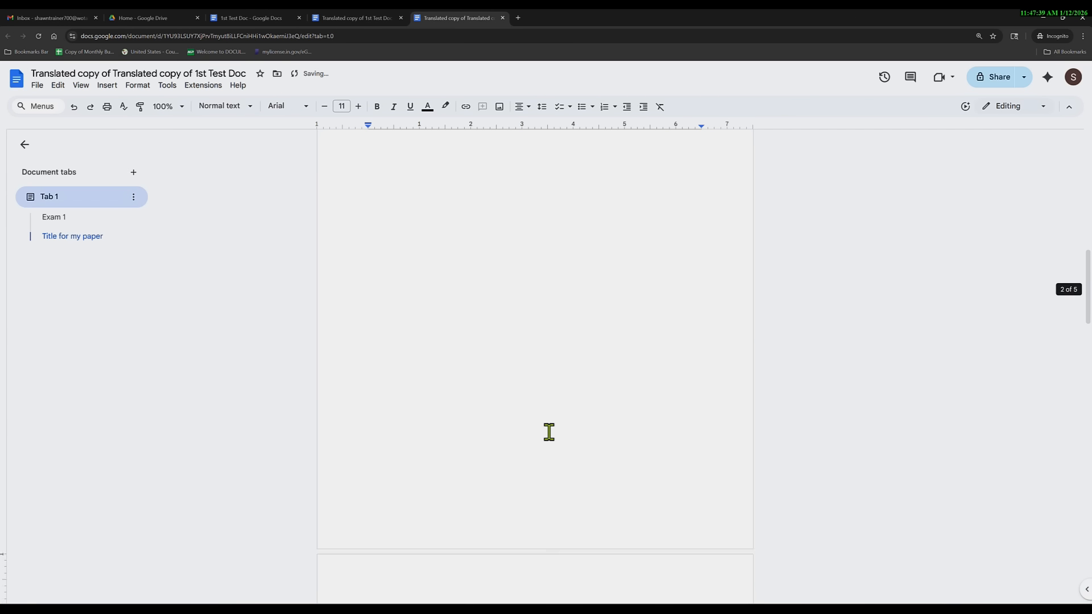
pyautogui.doubleClick(542, 271)
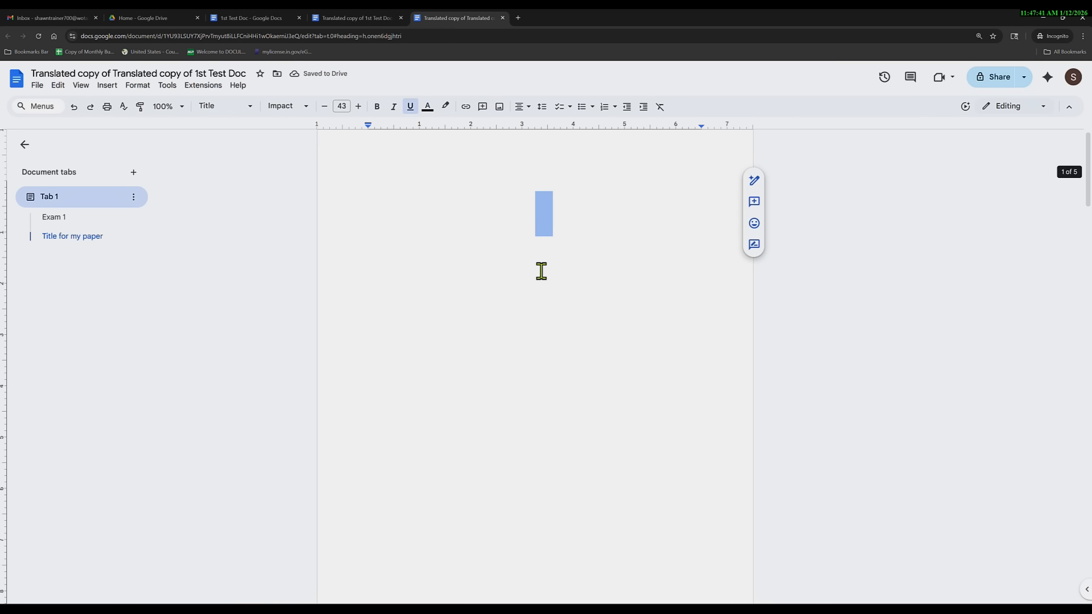
pyautogui.hotkey('ctrl', 'v')
pyautogui.click(544, 322)
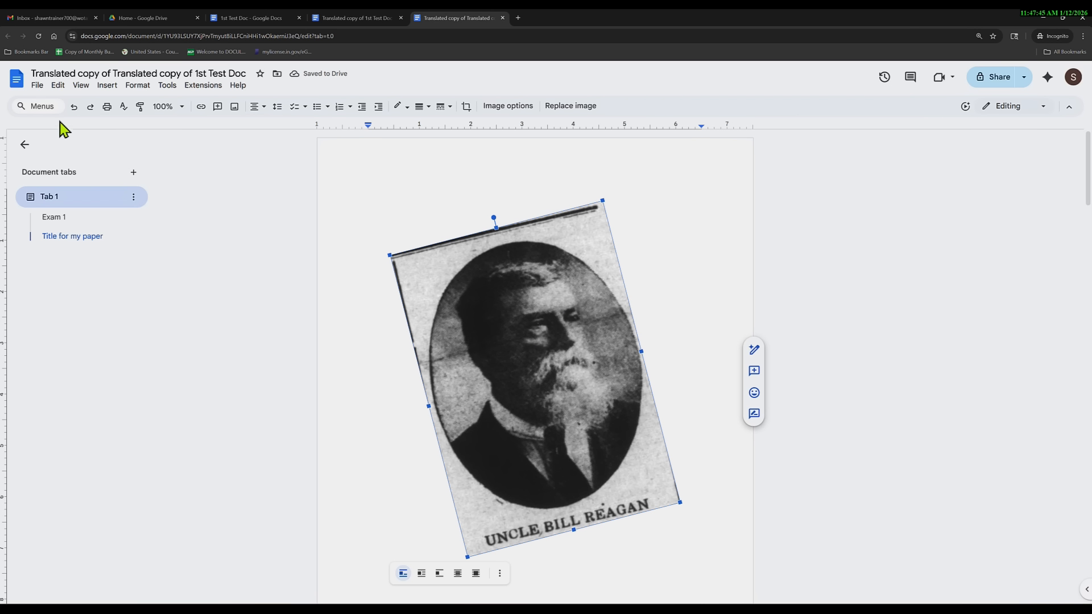
# In Page setup, try the pageless, apply-to and landscape options, returning to portrait.
pyautogui.rightClick(548, 367)
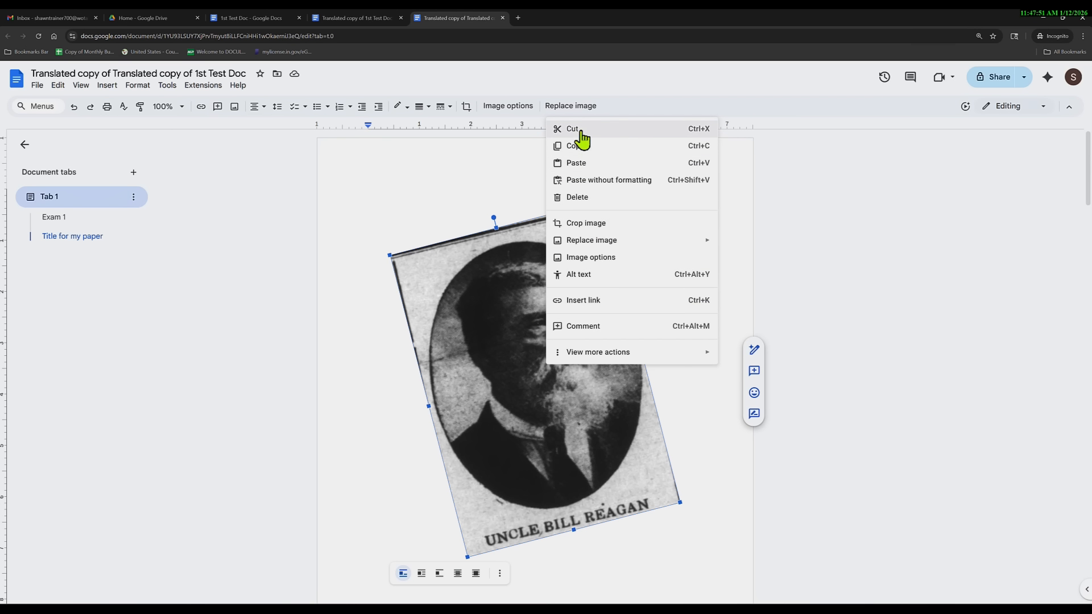
pyautogui.click(527, 429)
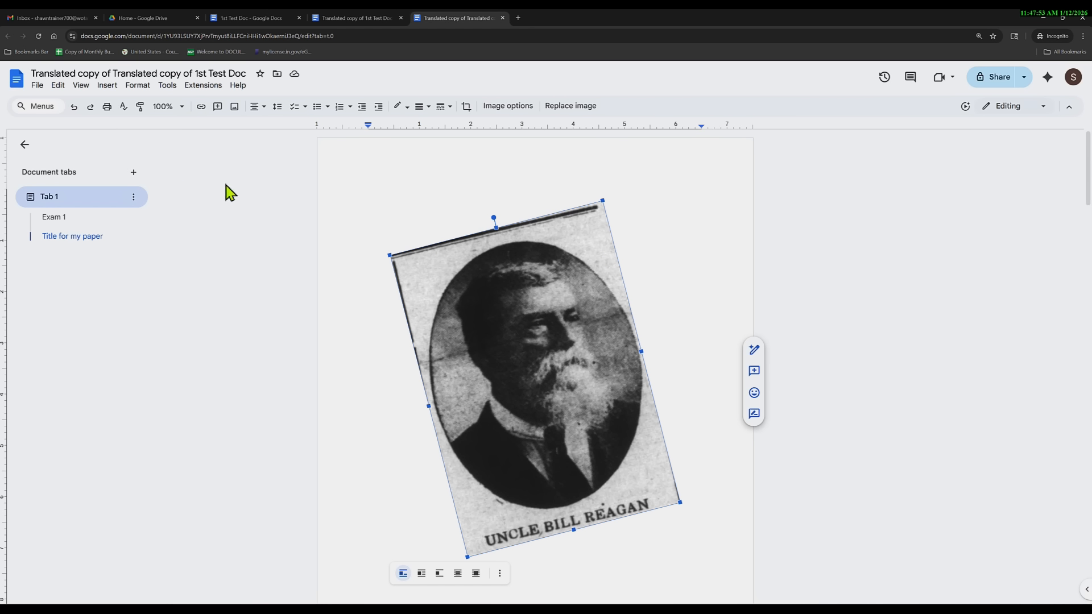
pyautogui.click(37, 85)
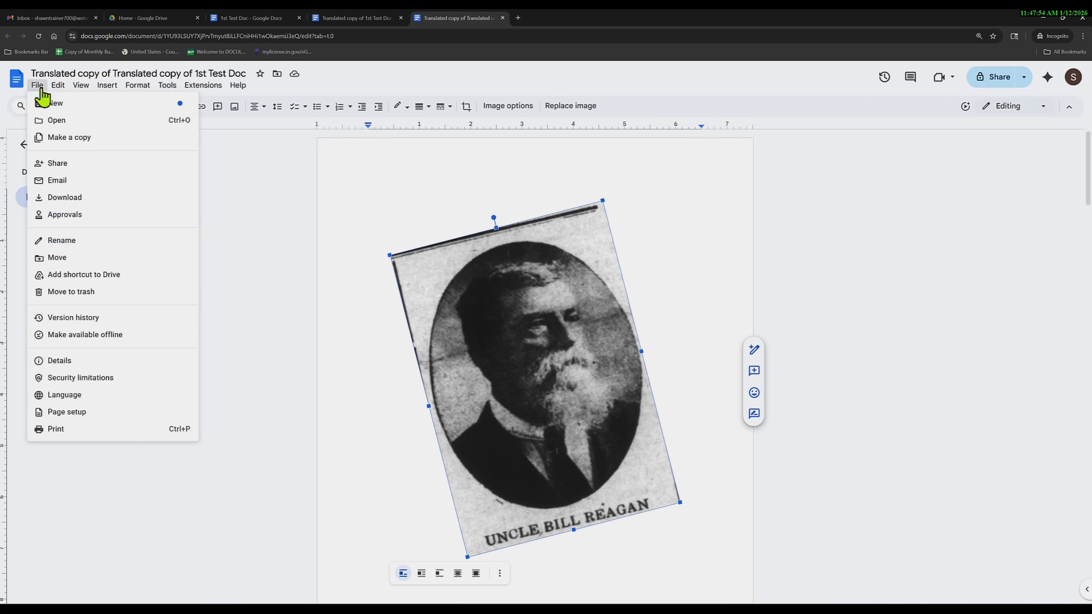
pyautogui.click(66, 414)
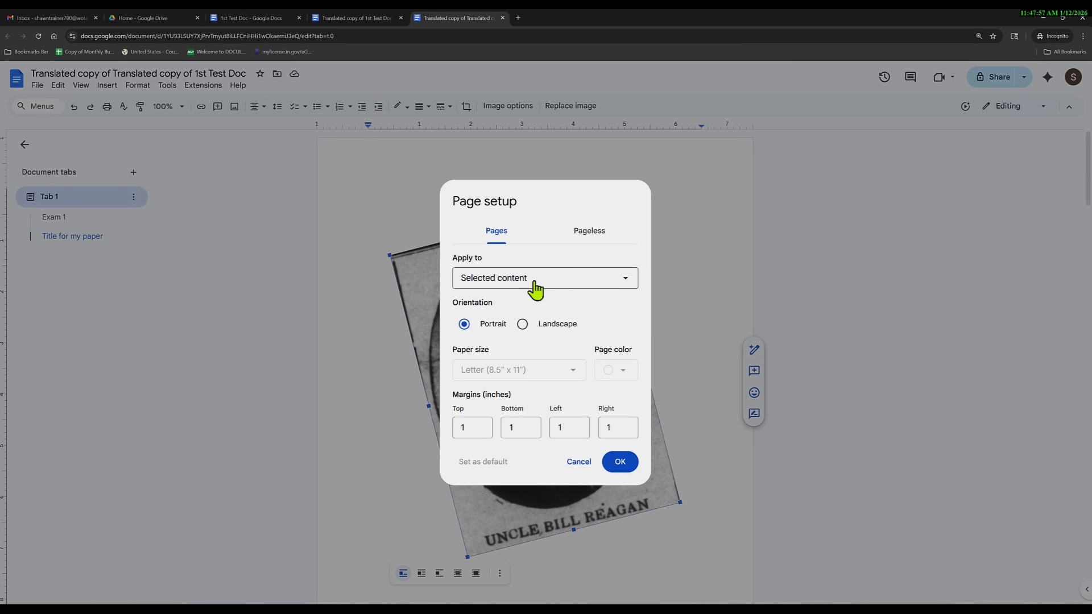
pyautogui.click(575, 239)
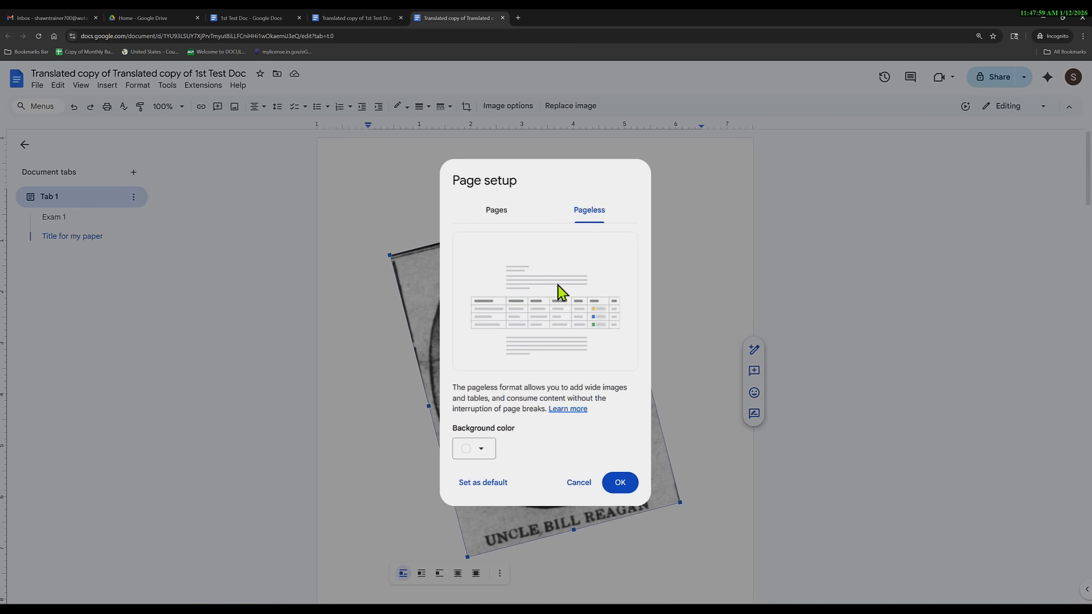
pyautogui.click(489, 211)
pyautogui.click(532, 280)
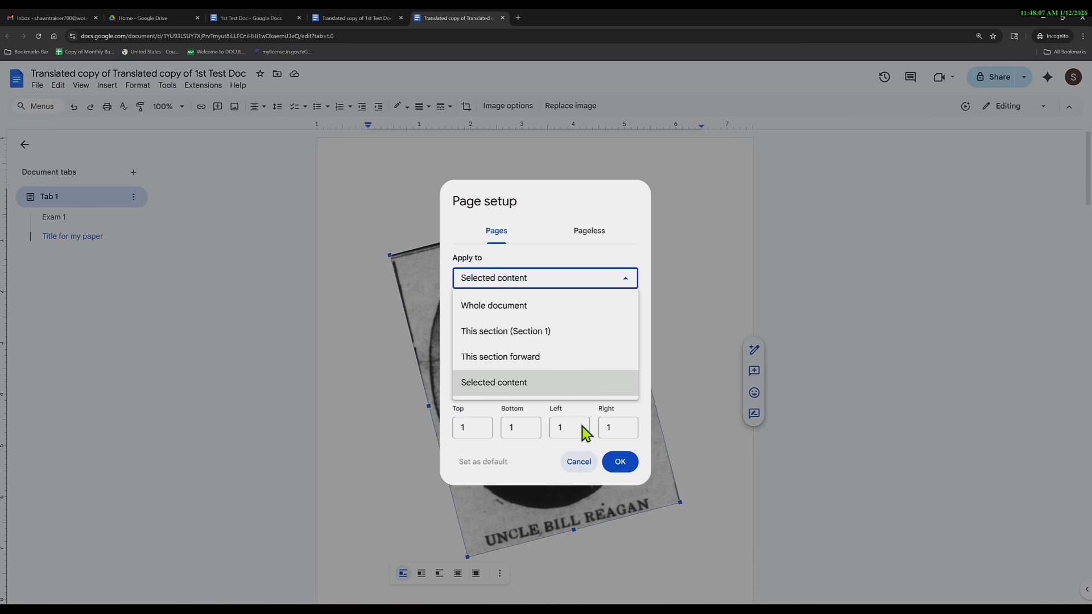
pyautogui.click(526, 466)
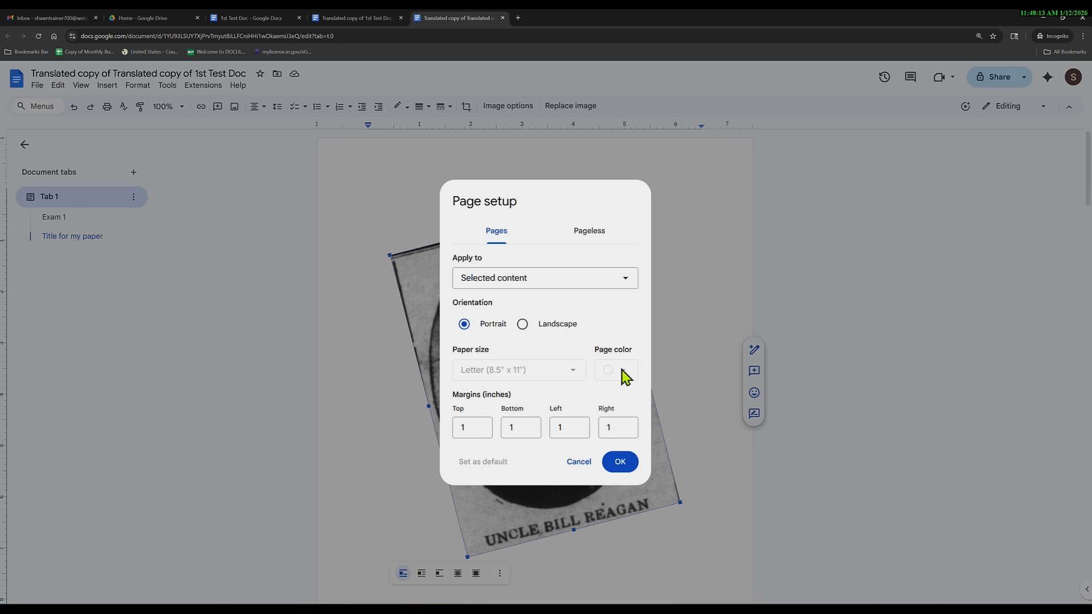
pyautogui.click(522, 324)
pyautogui.click(464, 325)
# Set the whole document's paper size to A5 (5.83" x 8.27").
pyautogui.click(505, 279)
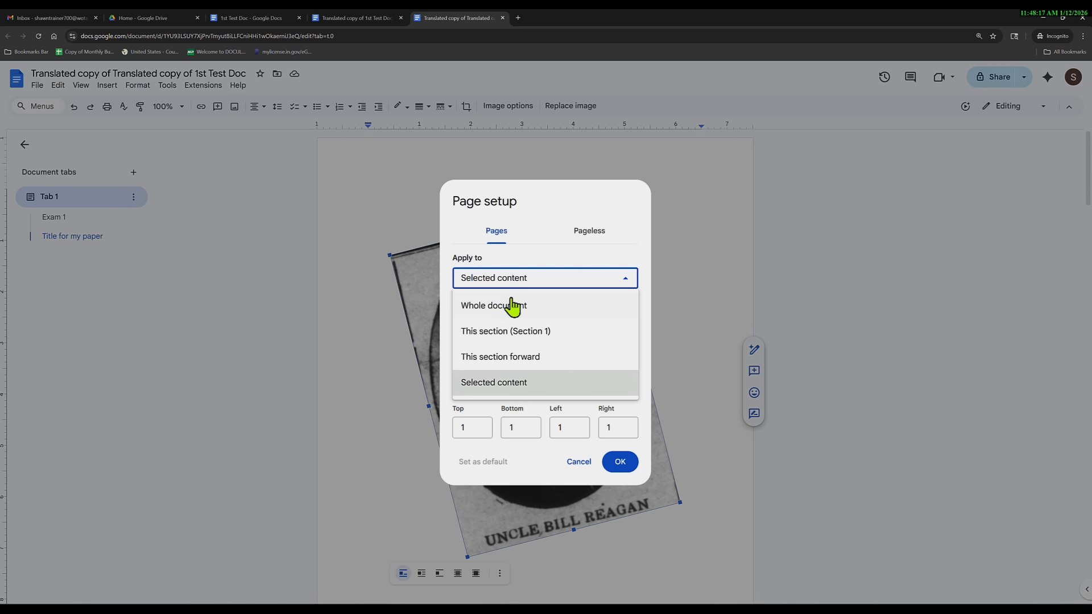
pyautogui.click(495, 373)
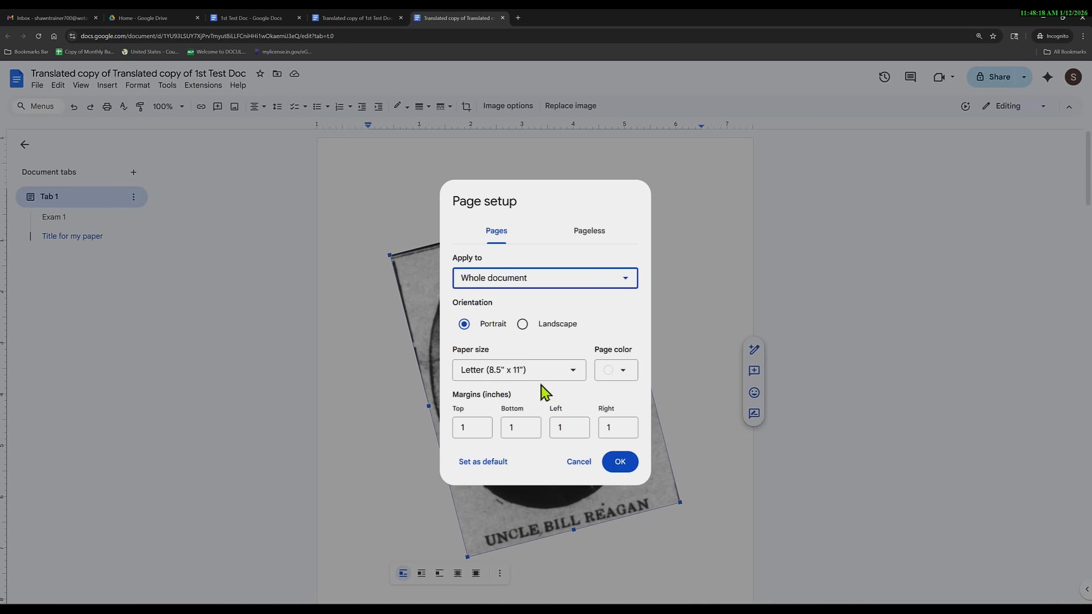
pyautogui.click(573, 374)
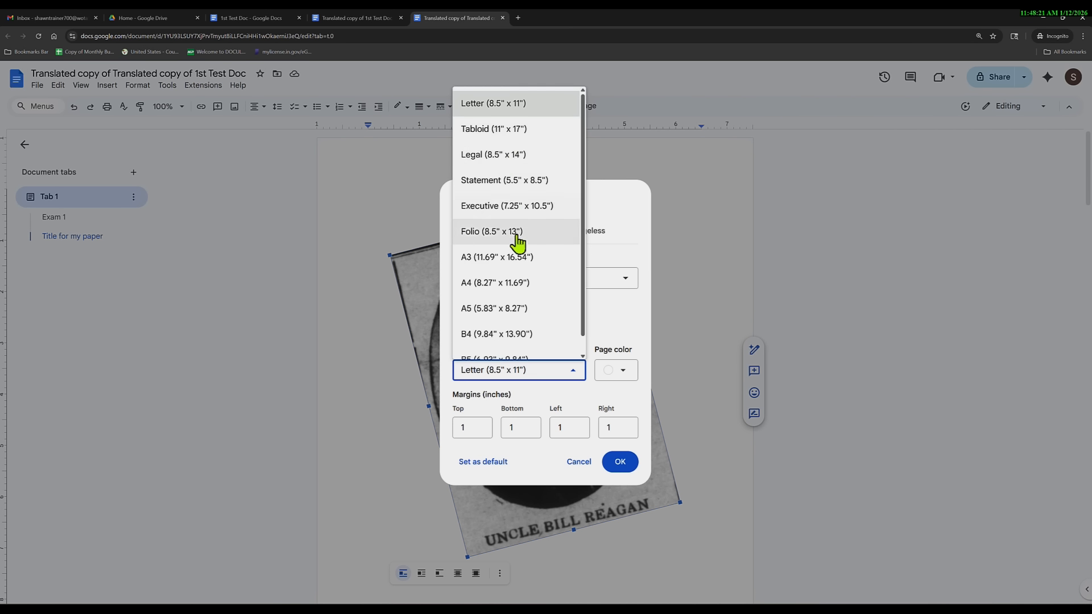
pyautogui.scroll(-1, 519, 245)
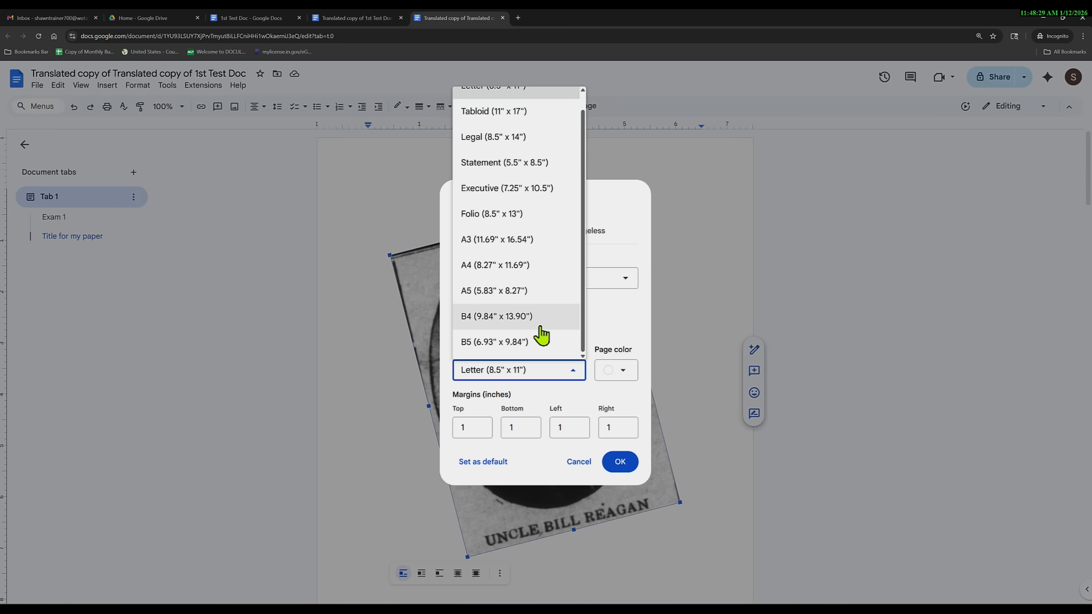
pyautogui.click(517, 292)
pyautogui.click(621, 461)
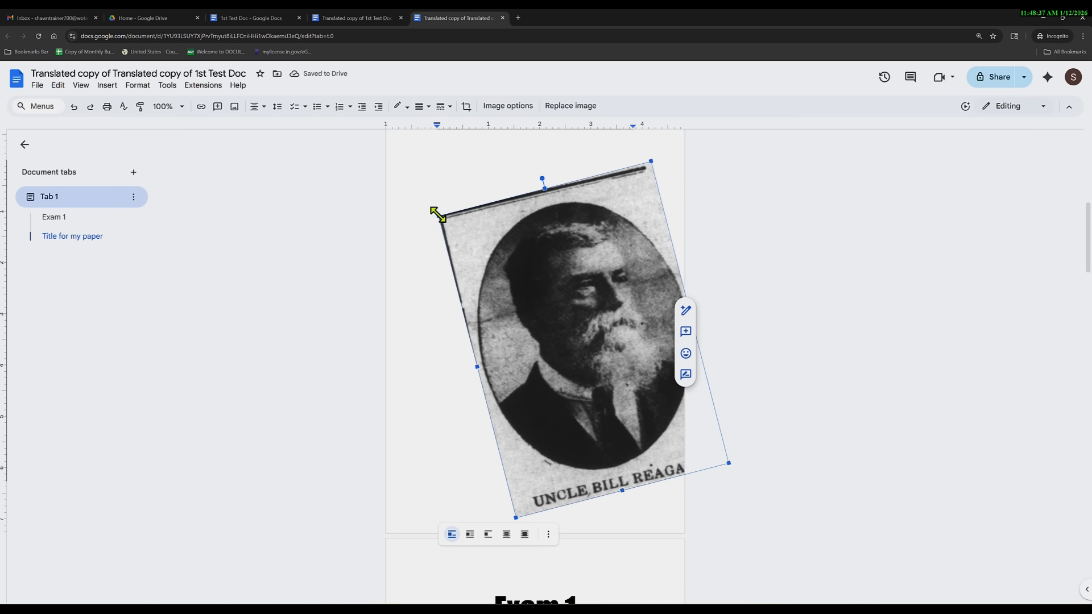
pyautogui.moveTo(438, 216); pyautogui.dragTo(539, 318)
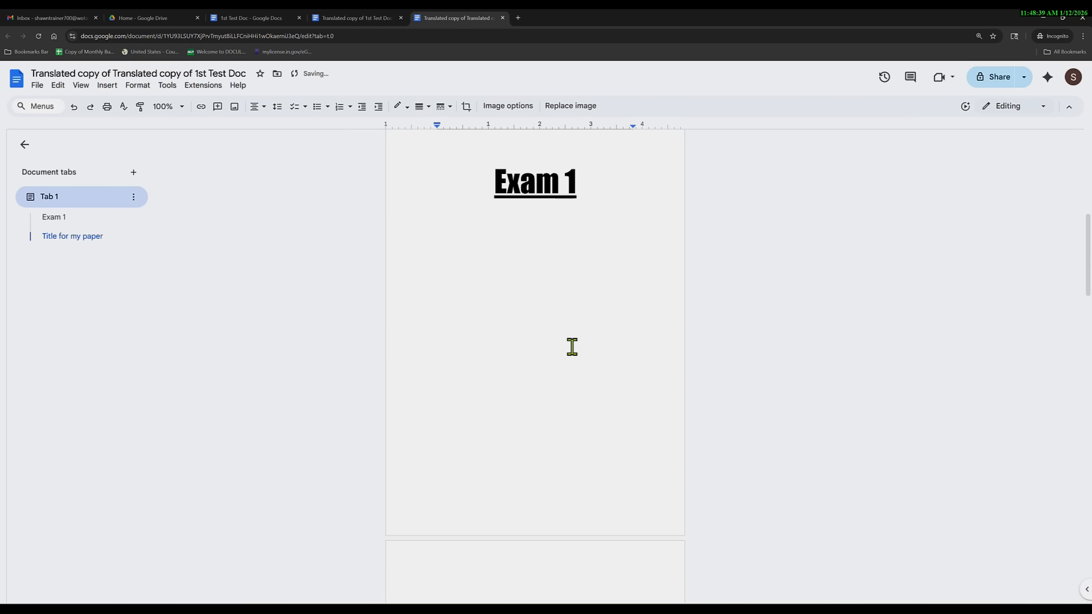
pyautogui.scroll(-20, 556, 338)
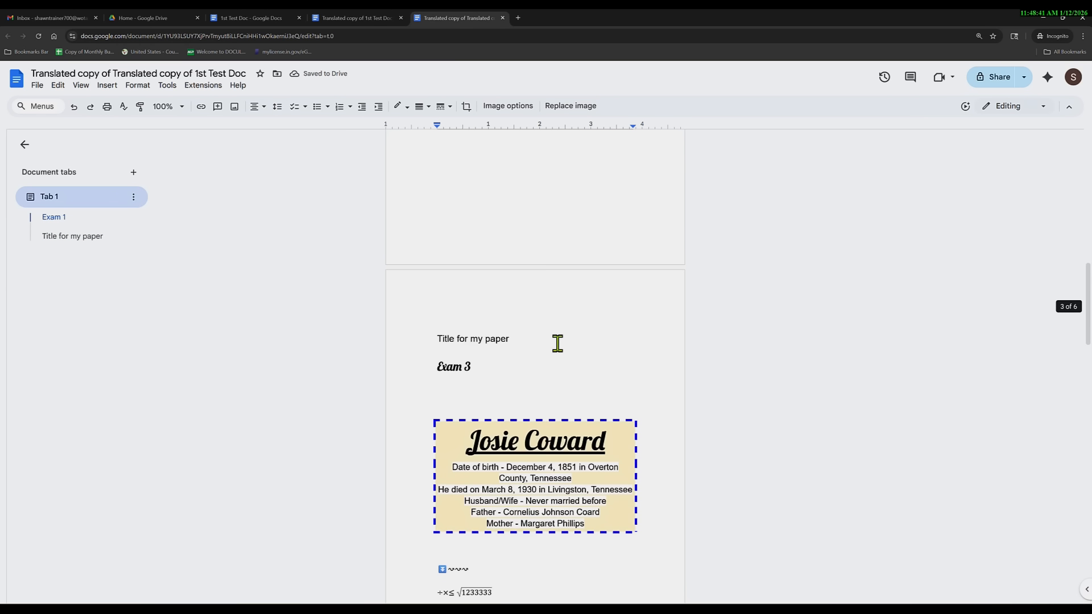
pyautogui.scroll(-8, 556, 348)
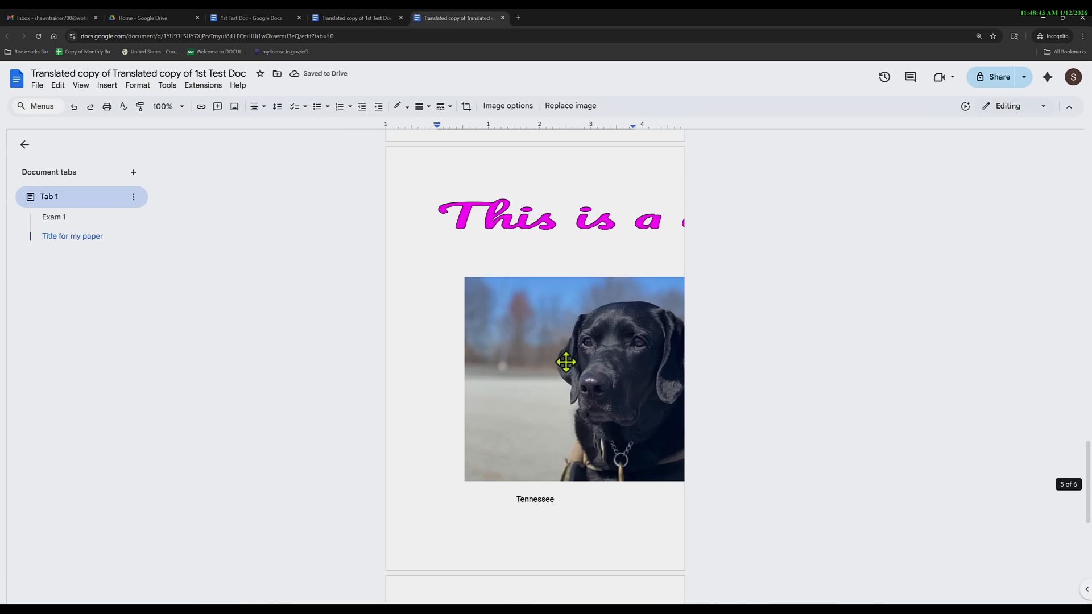
pyautogui.click(612, 417)
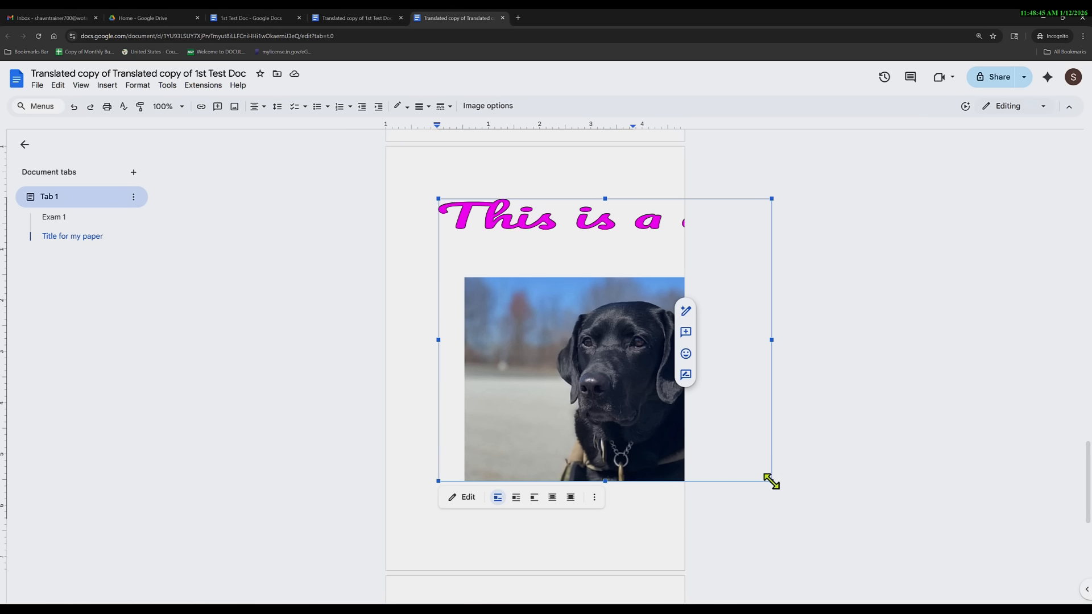
pyautogui.moveTo(772, 482); pyautogui.dragTo(557, 344)
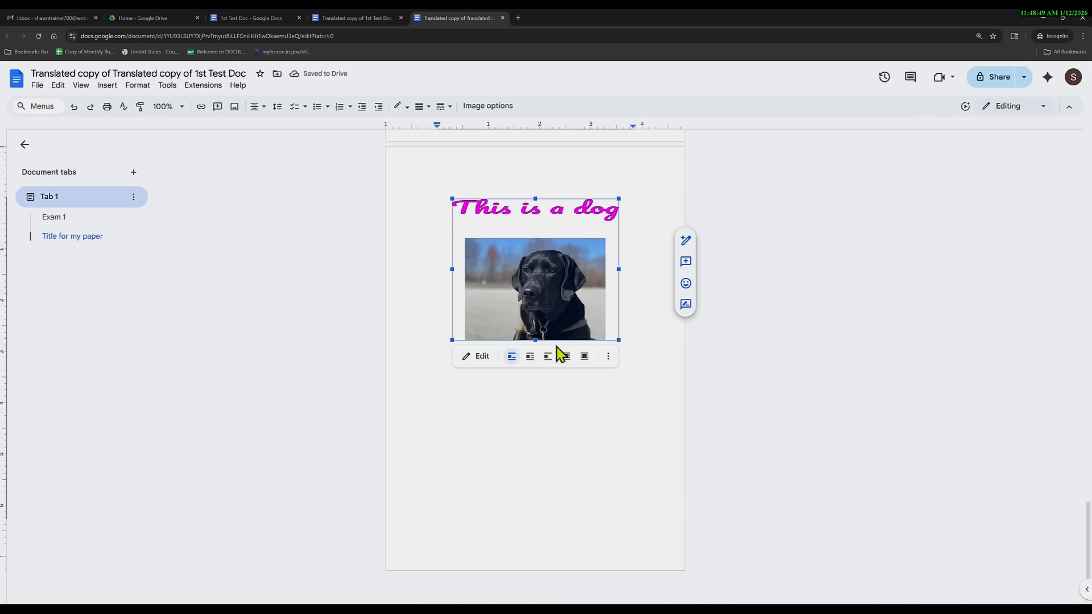
pyautogui.scroll(4, 573, 319)
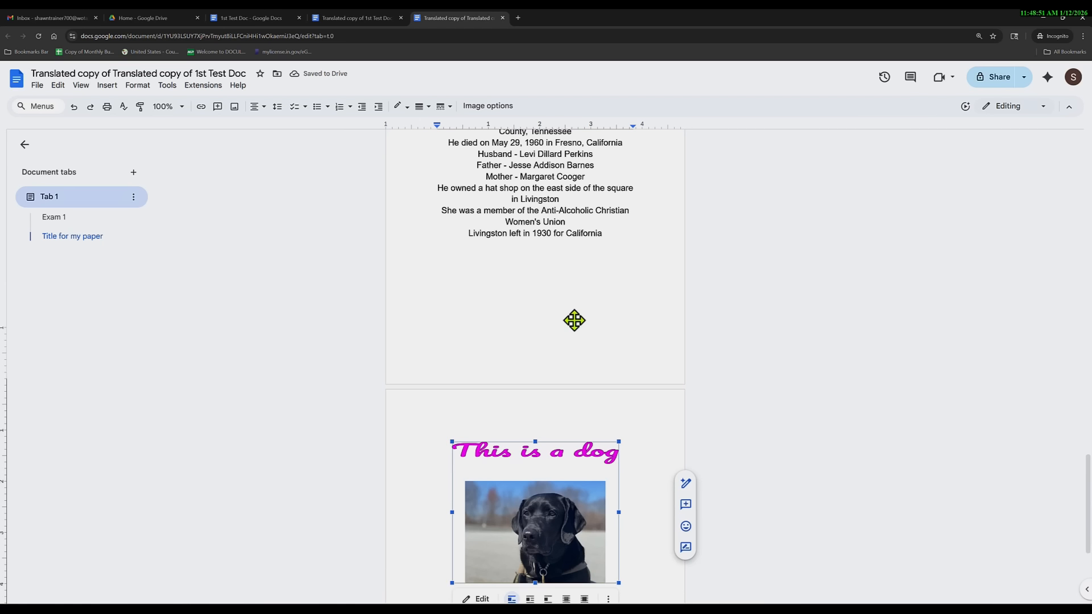
pyautogui.scroll(-3, 565, 315)
pyautogui.scroll(-2, 564, 315)
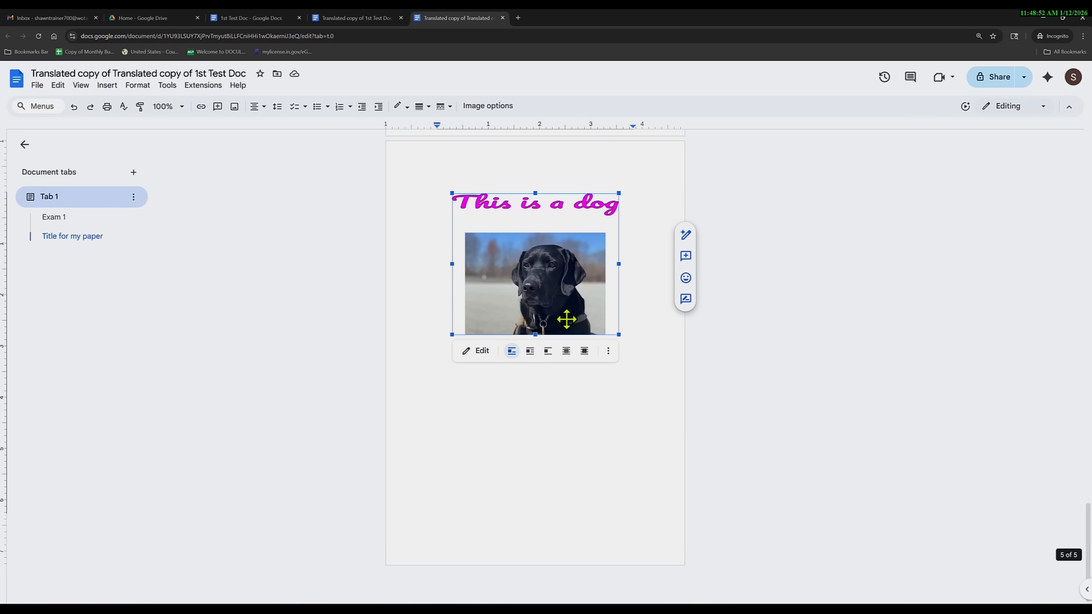
# Set the whole document's paper size to Letter (8.5" x 11").
pyautogui.click(37, 86)
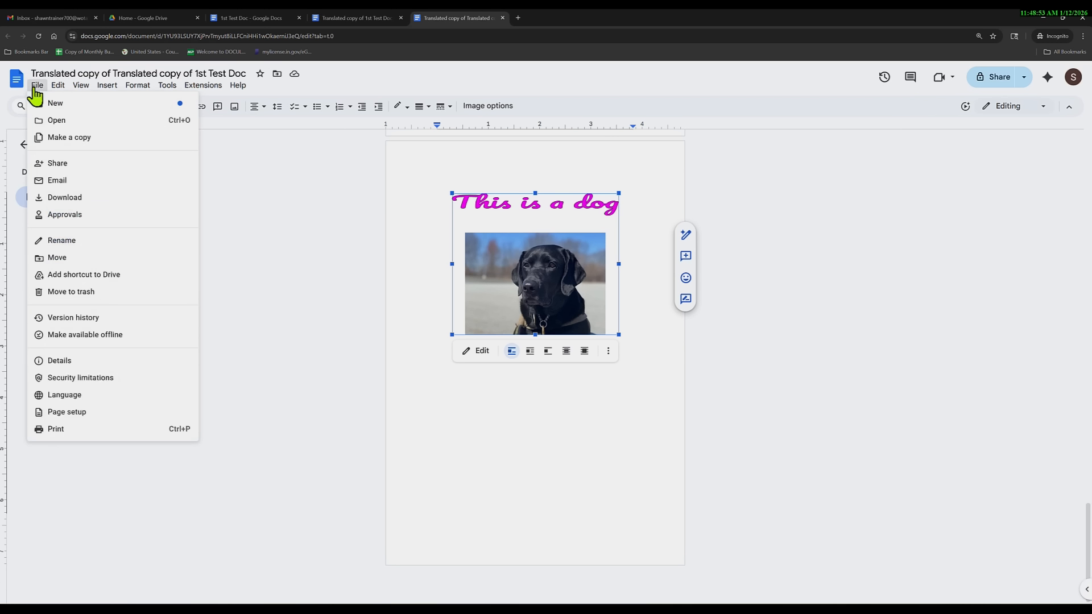
pyautogui.click(87, 413)
pyautogui.click(507, 283)
pyautogui.click(516, 305)
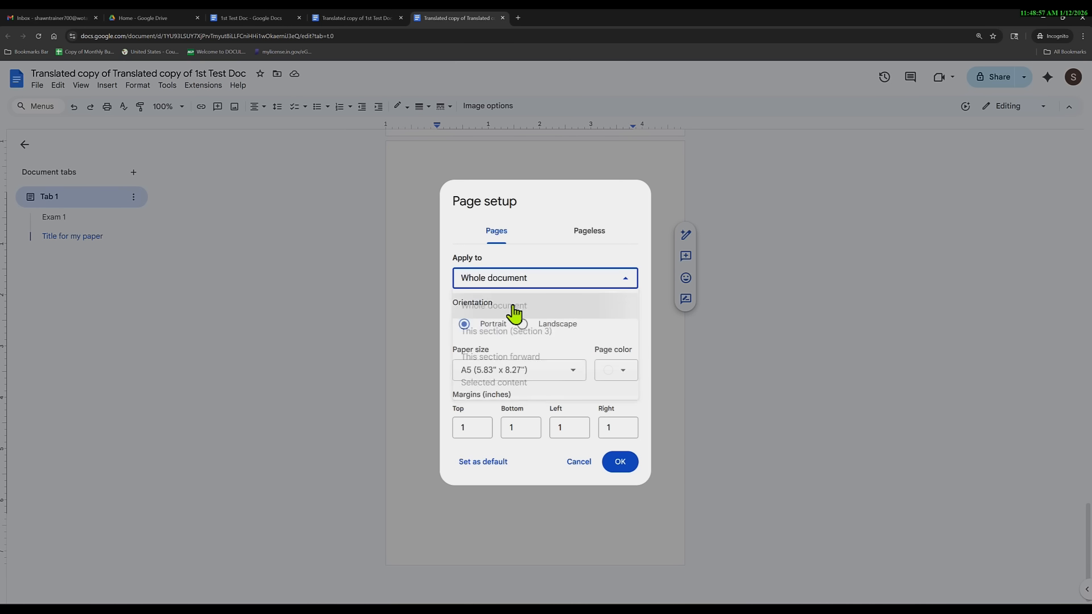
pyautogui.click(522, 376)
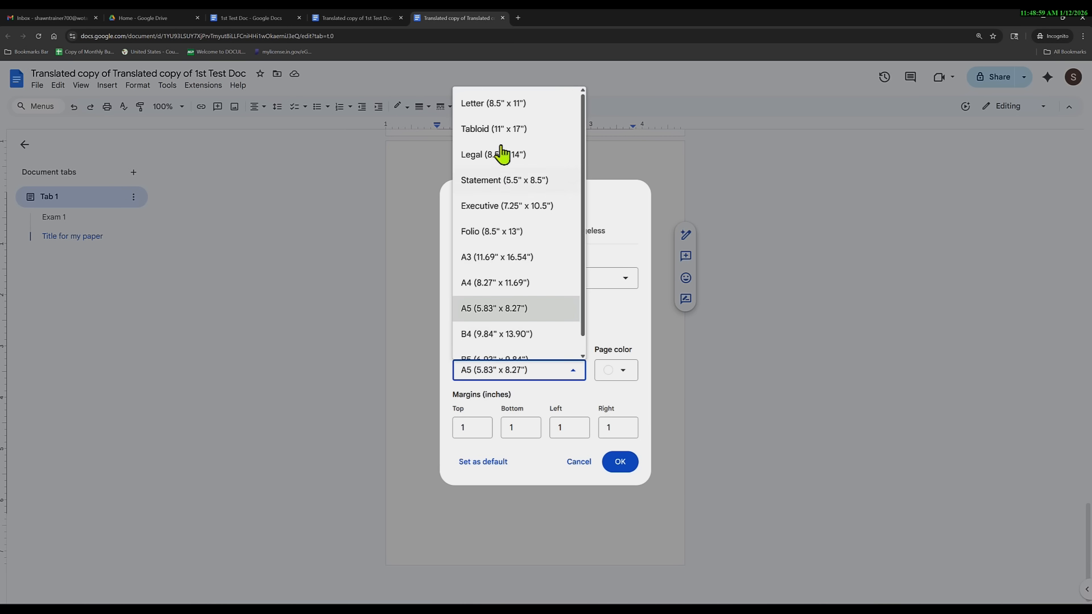
pyautogui.click(501, 105)
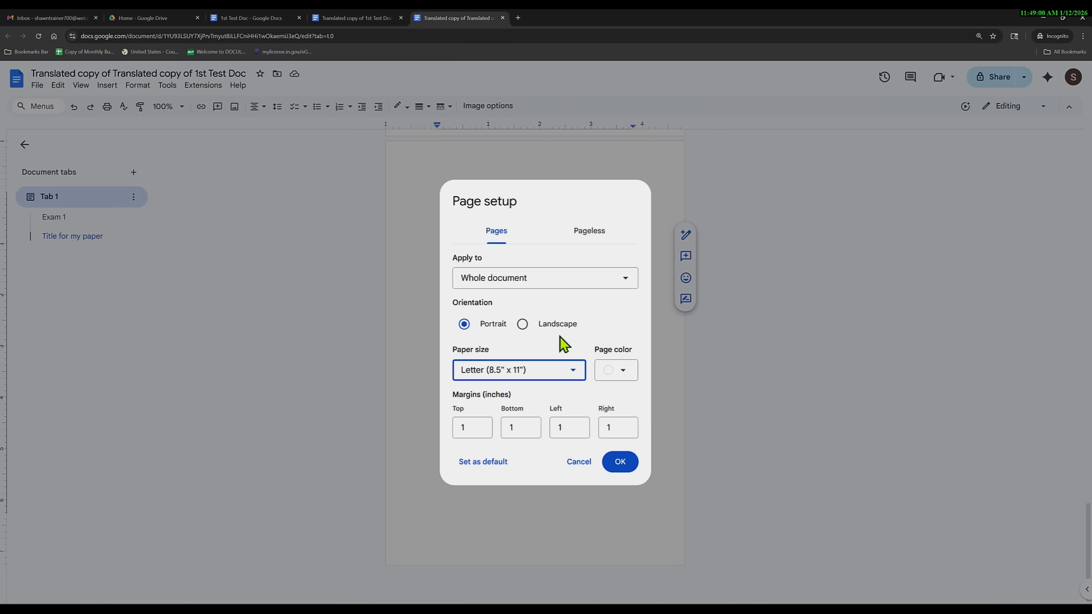
pyautogui.click(620, 467)
pyautogui.scroll(15, 506, 399)
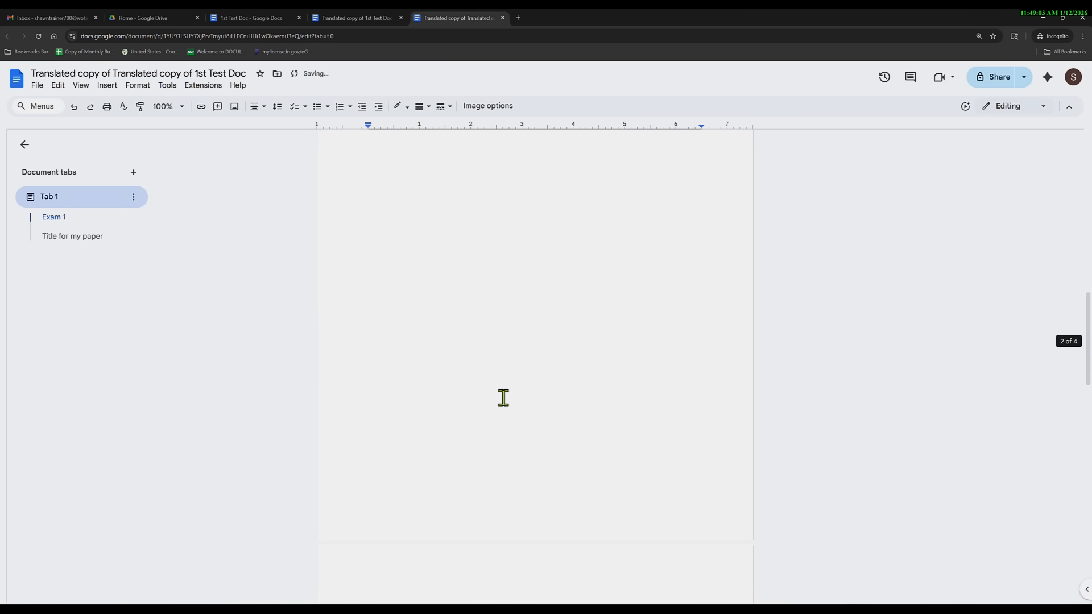
# In Page setup, apply a light-blue page colour to the whole document, then reopen Page setup.
pyautogui.scroll(2, 504, 398)
pyautogui.click(37, 85)
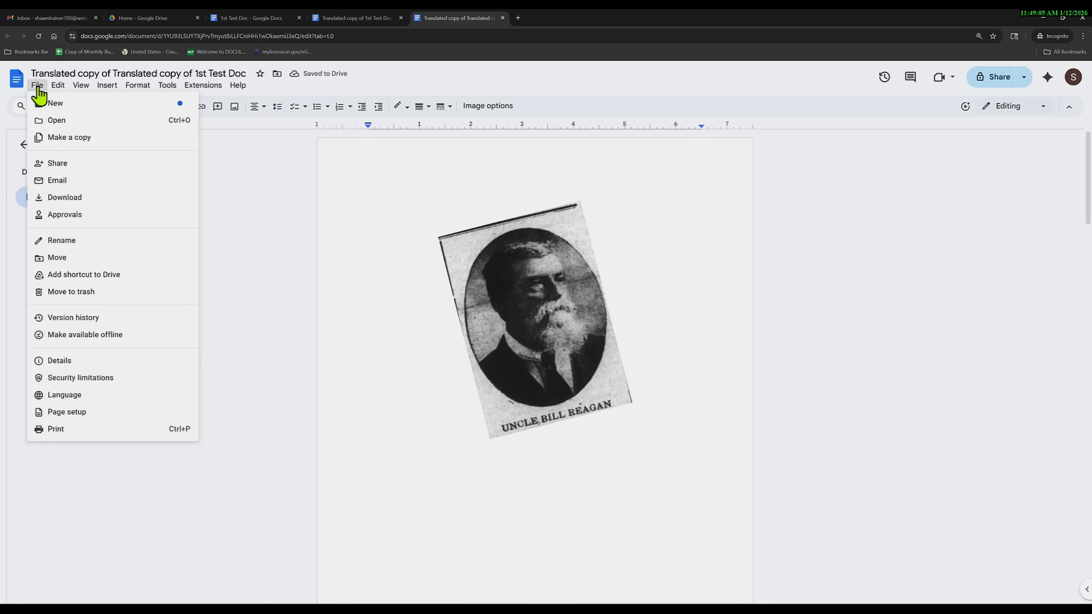
pyautogui.click(76, 413)
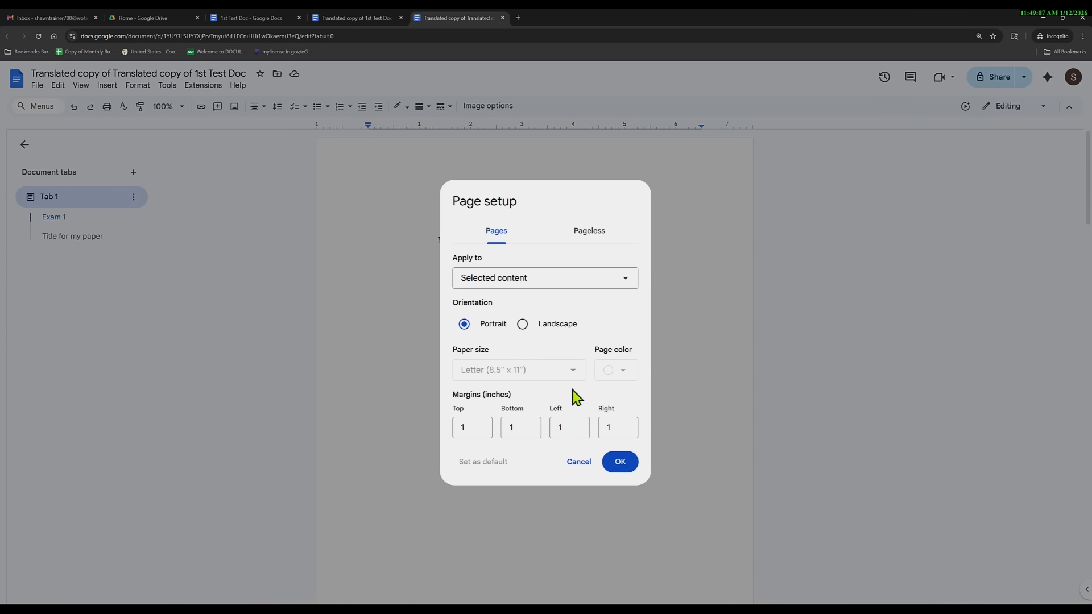
pyautogui.click(537, 281)
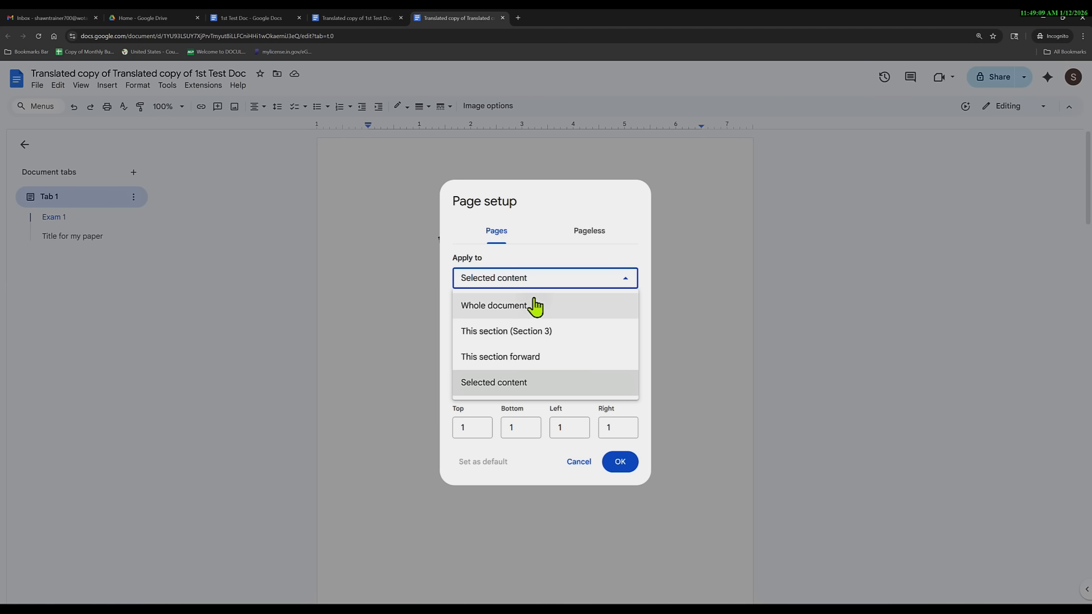
pyautogui.click(534, 307)
pyautogui.click(623, 371)
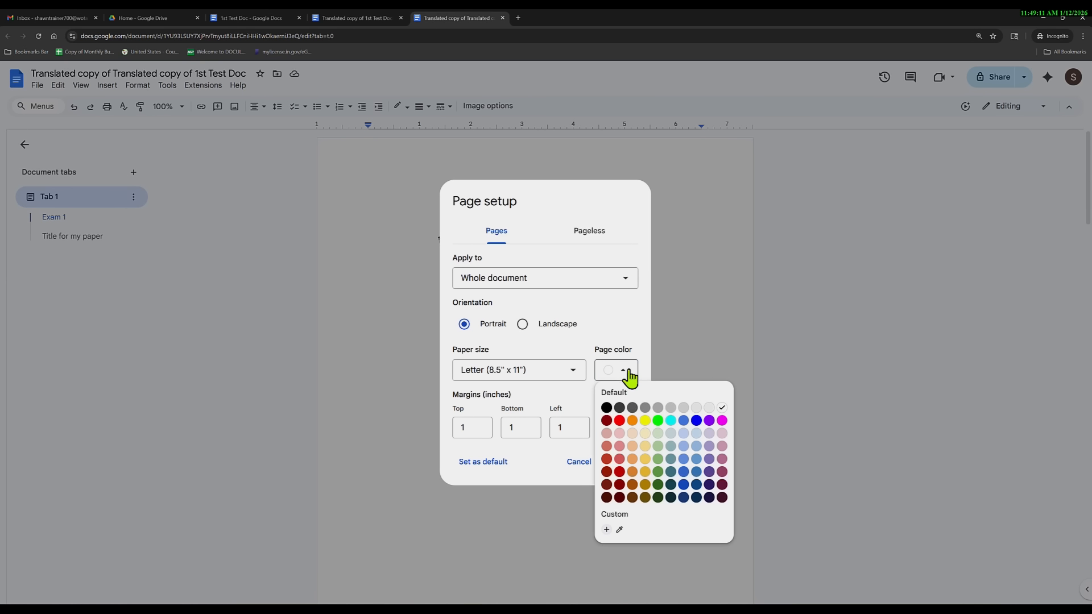
pyautogui.click(698, 441)
pyautogui.click(619, 466)
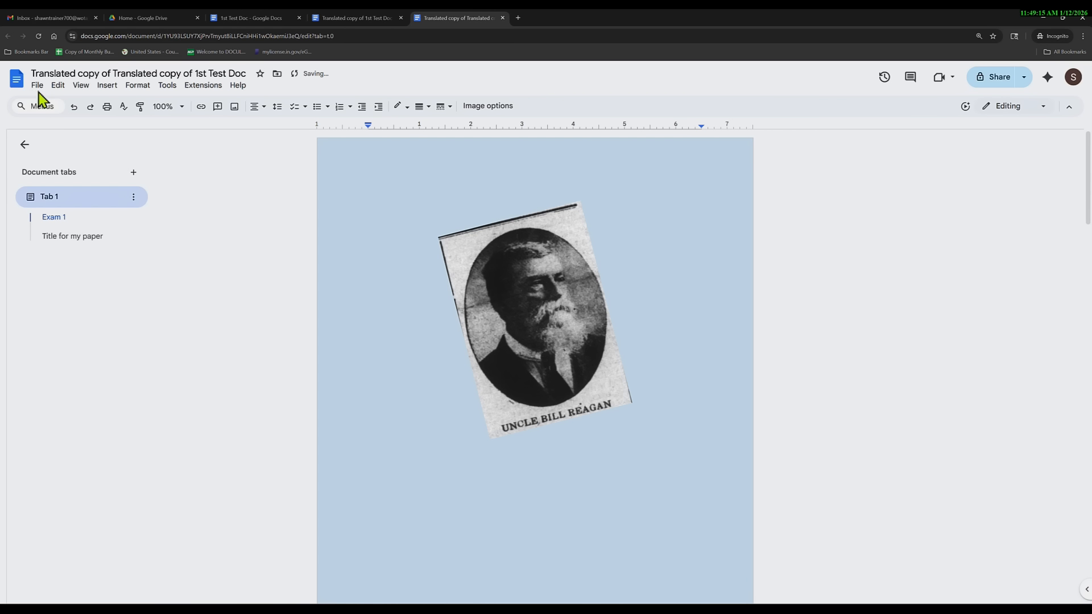
pyautogui.click(37, 85)
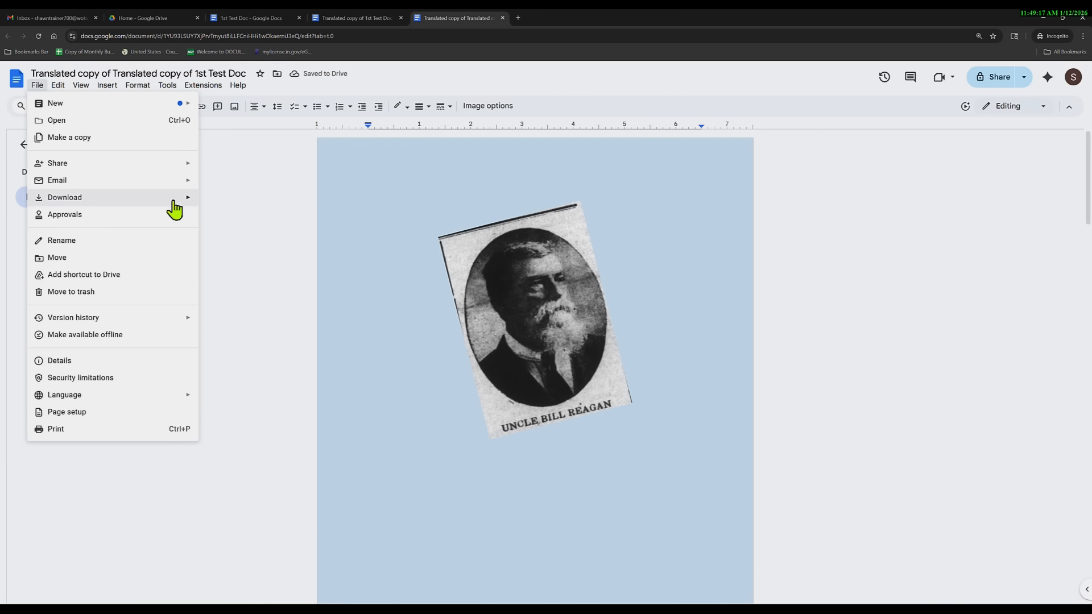
pyautogui.click(71, 413)
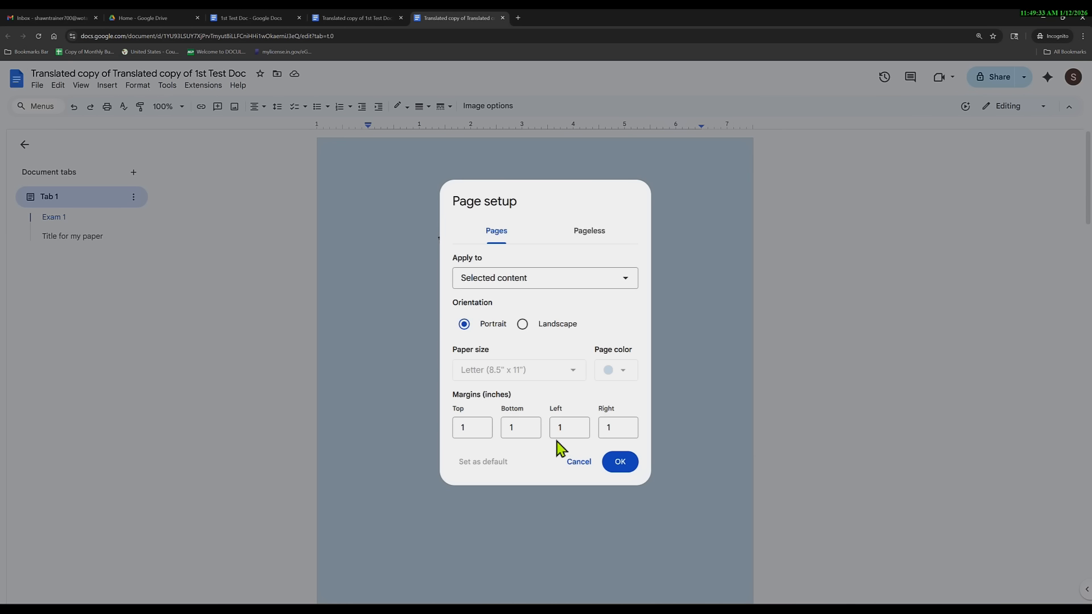
# Set the top page margin to .5 inch in Page setup and apply it.
pyautogui.click(479, 427)
pyautogui.write('.5')
pyautogui.doubleClick(518, 427)
pyautogui.click(623, 469)
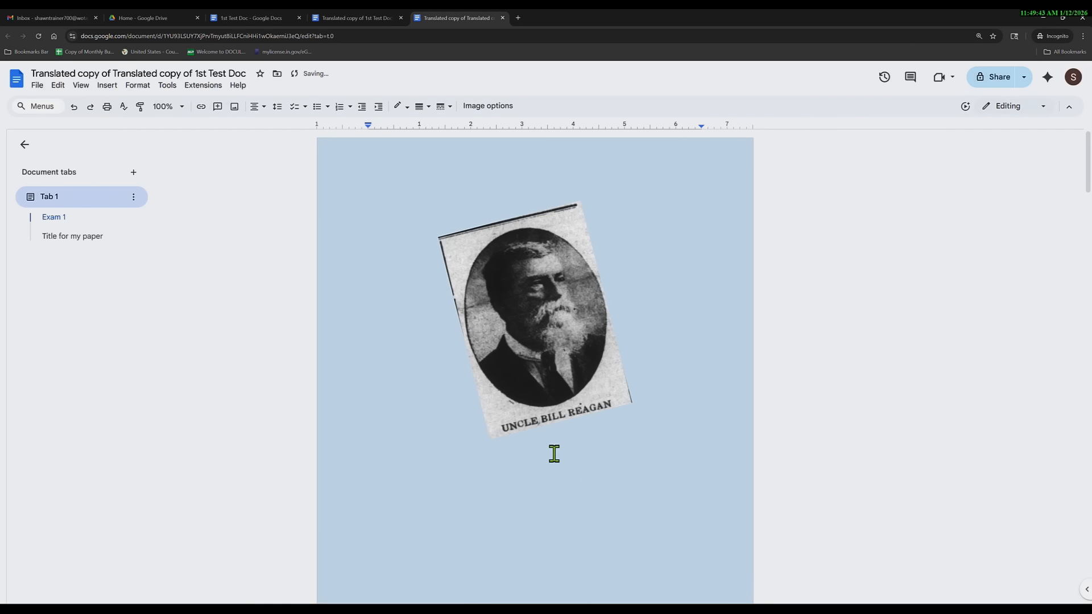
pyautogui.click(522, 171)
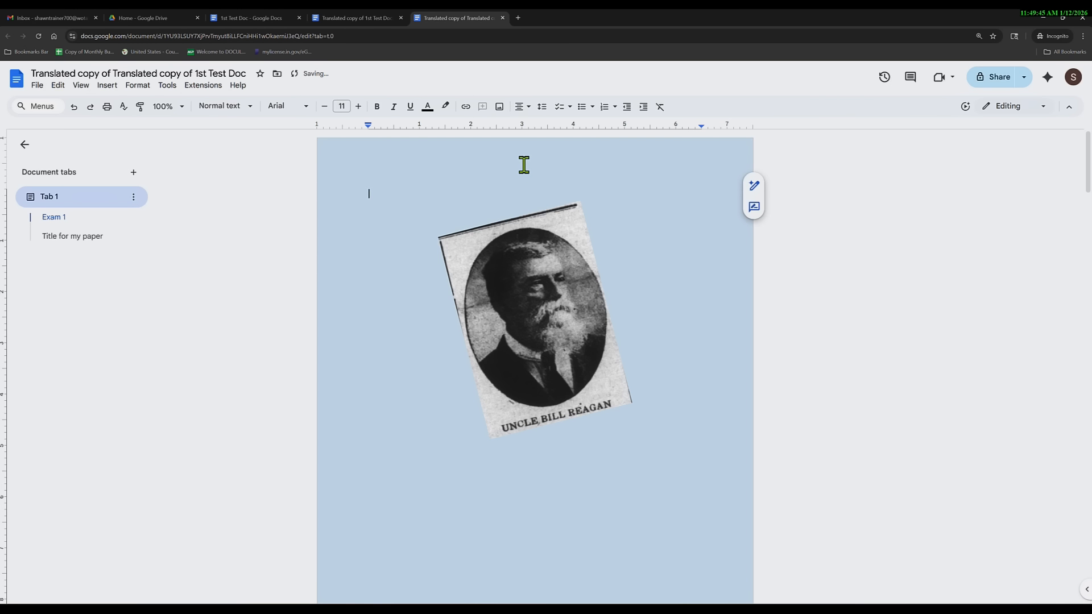
pyautogui.doubleClick(457, 159)
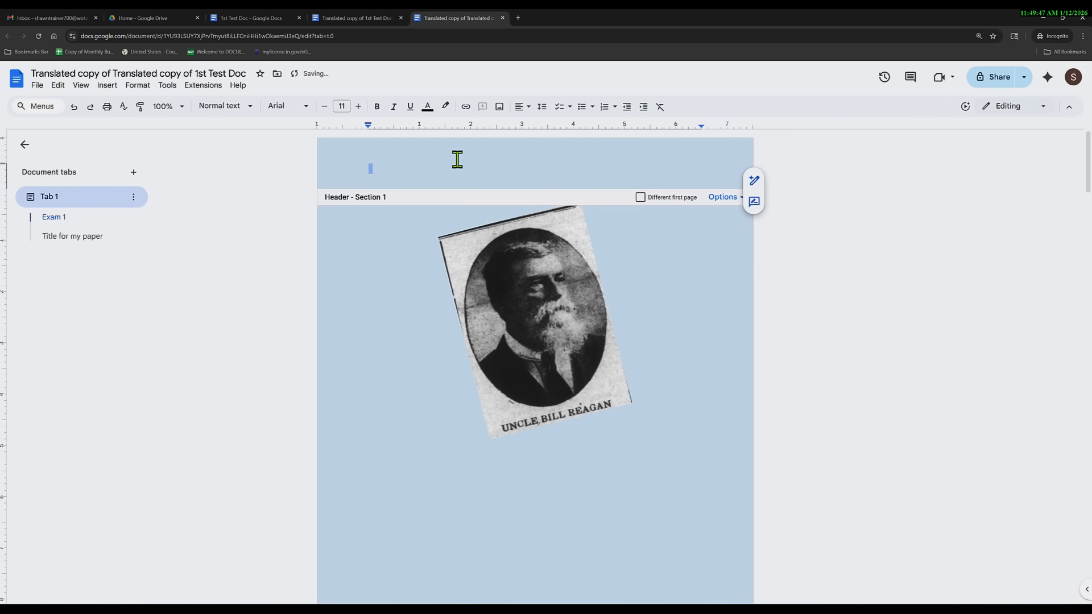
pyautogui.scroll(-3, 523, 491)
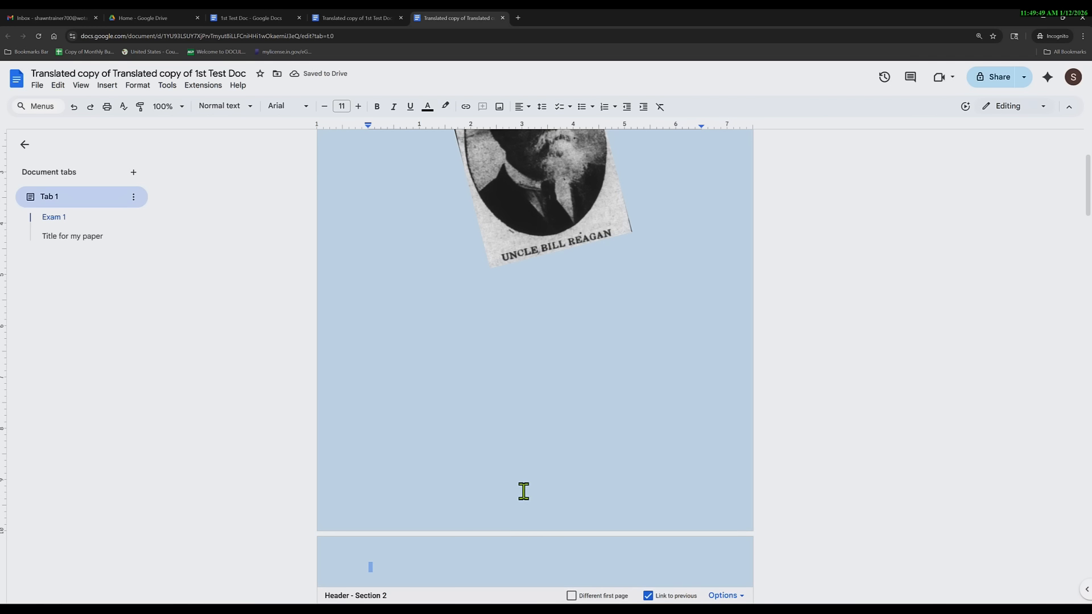
pyautogui.scroll(3, 526, 452)
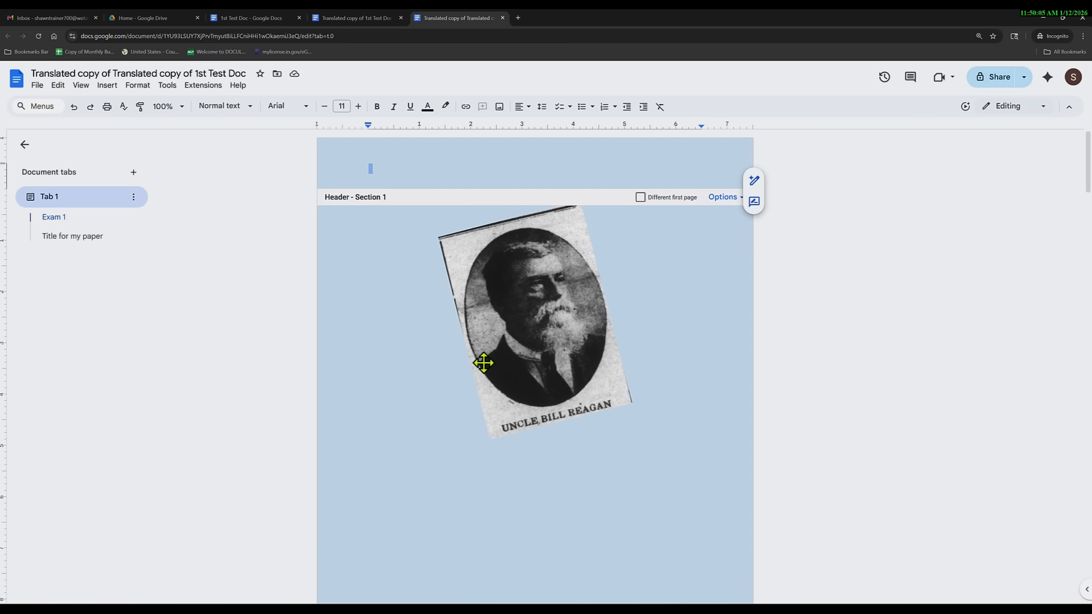
pyautogui.click(37, 85)
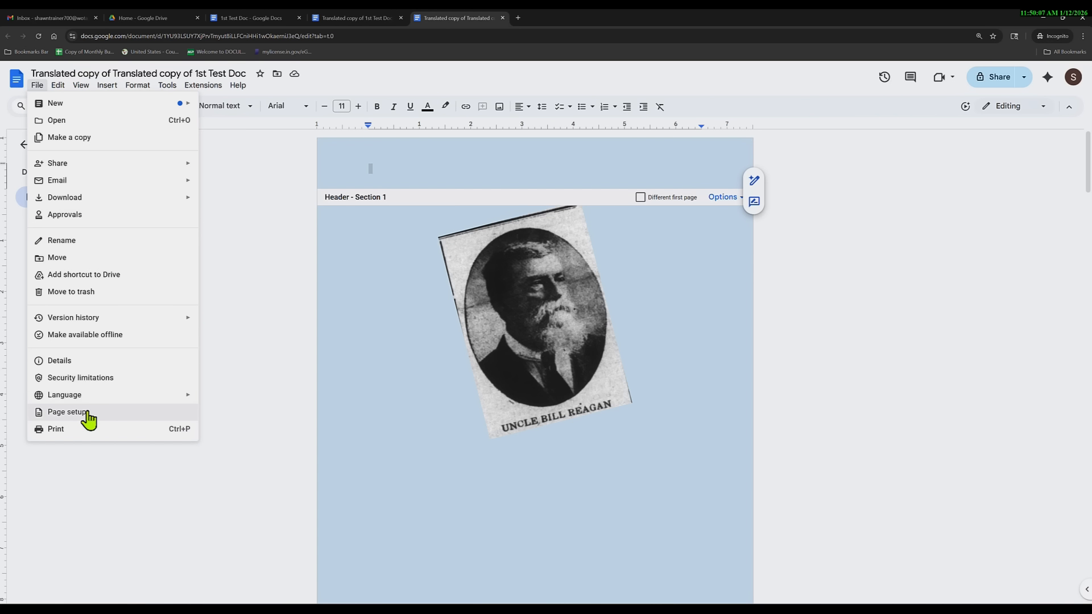
pyautogui.click(365, 332)
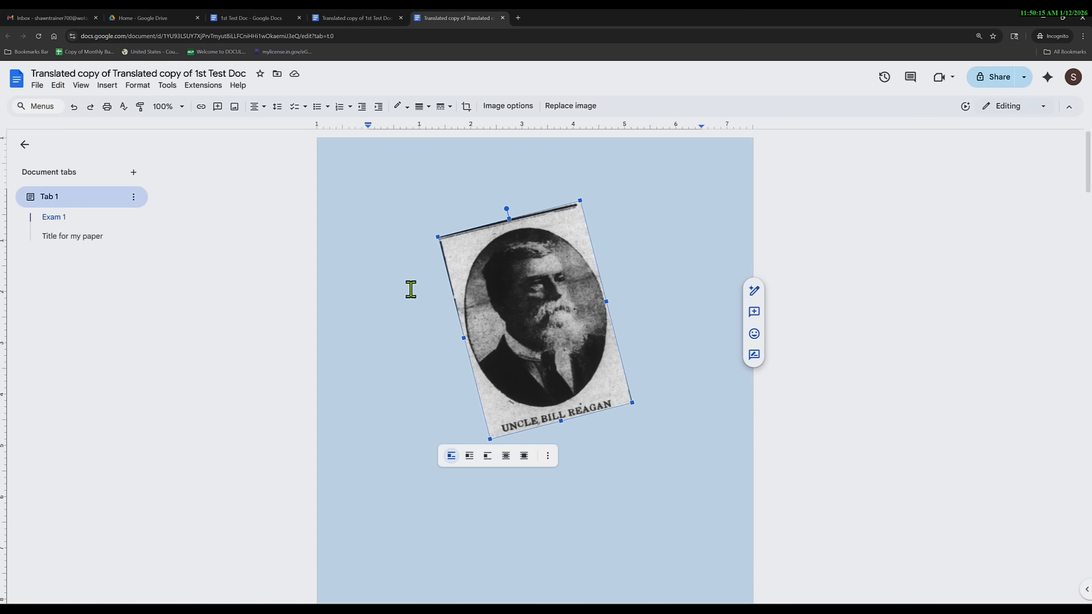
pyautogui.click(168, 87)
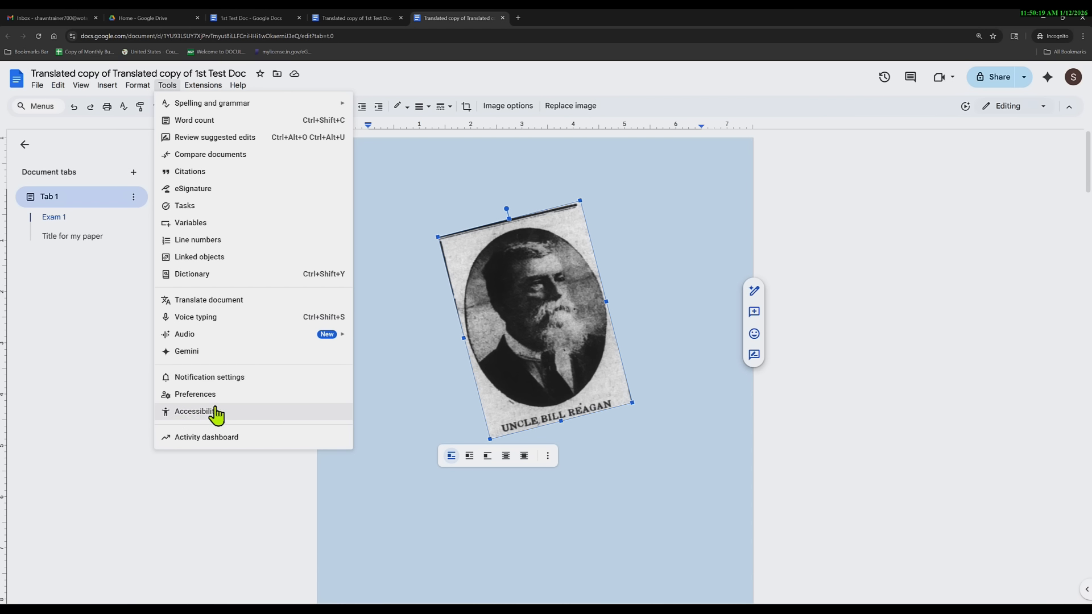
pyautogui.click(196, 412)
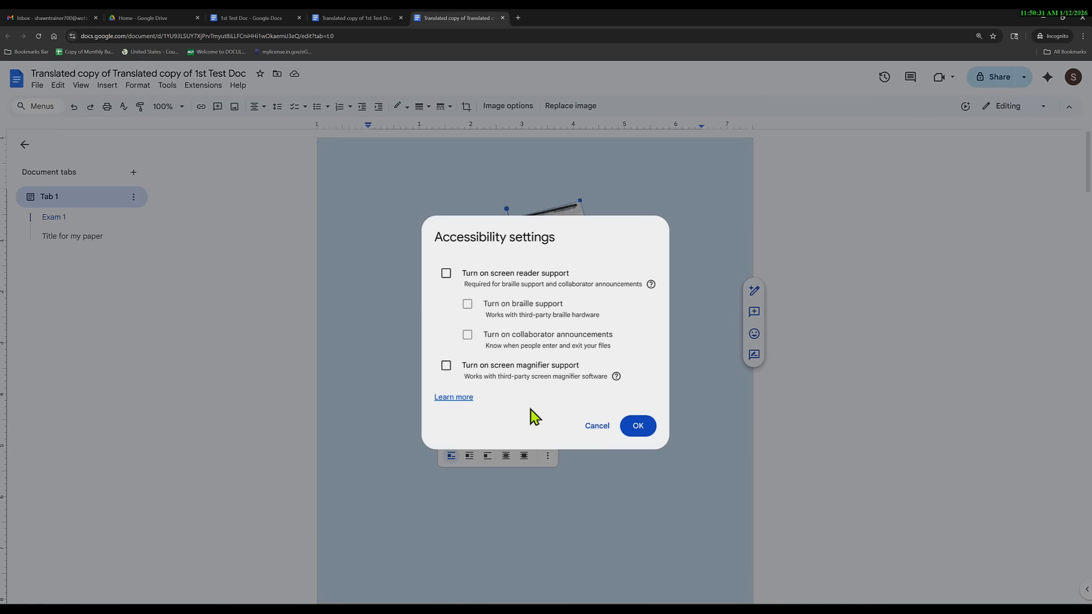
pyautogui.click(446, 273)
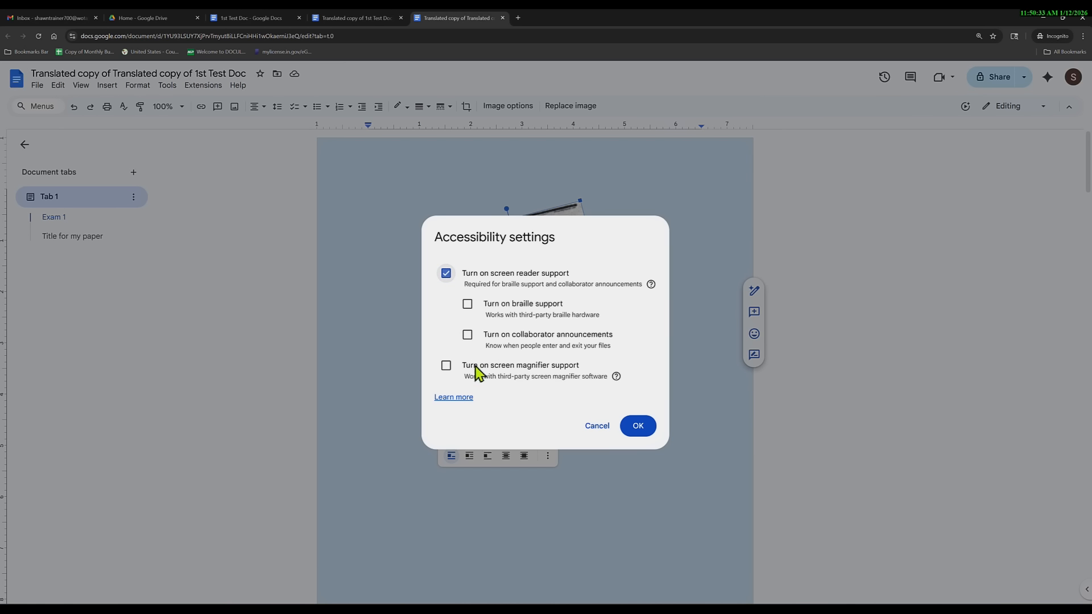
pyautogui.click(638, 427)
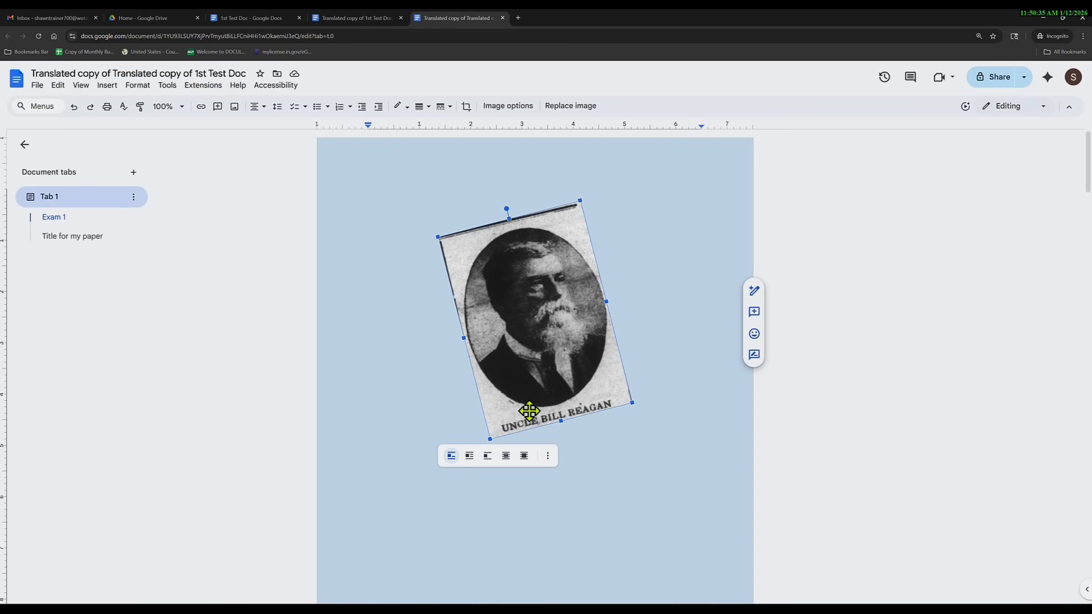
pyautogui.click(37, 85)
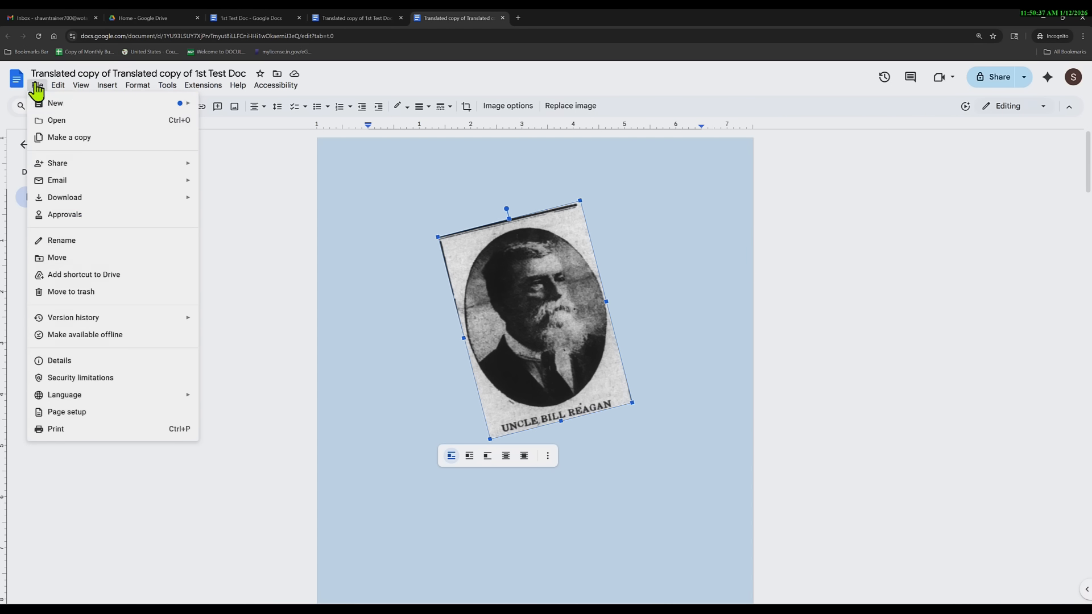
pyautogui.moveTo(167, 86)
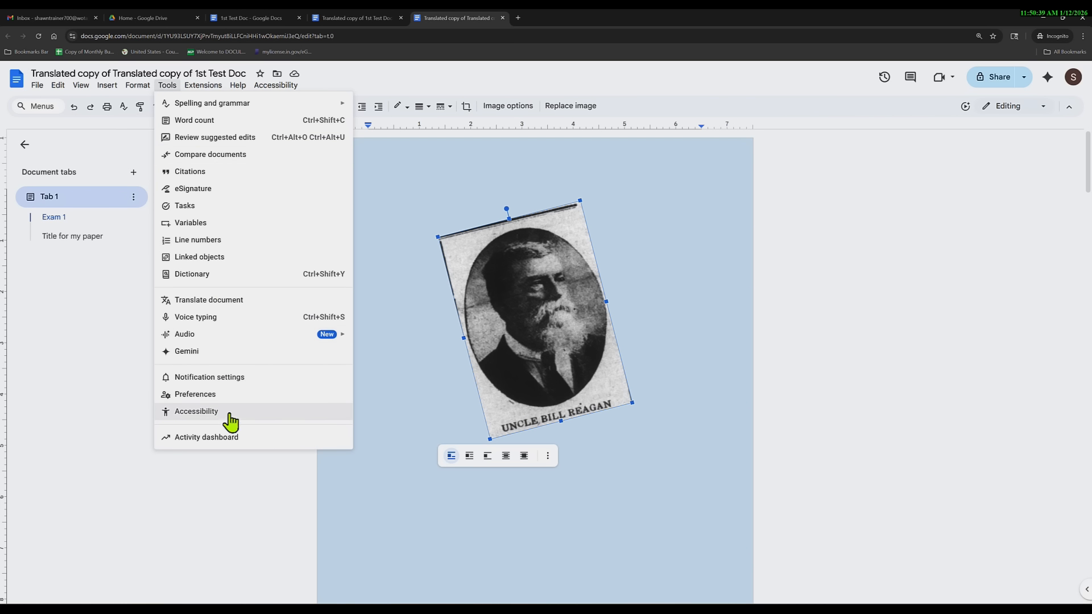
pyautogui.click(336, 408)
pyautogui.click(446, 274)
pyautogui.click(468, 335)
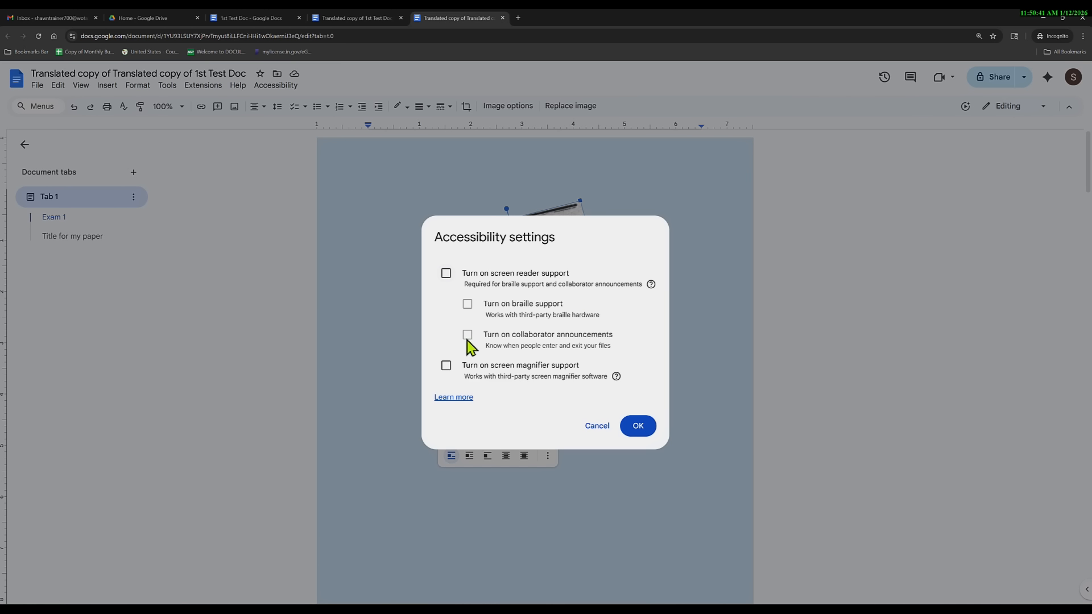
pyautogui.click(447, 367)
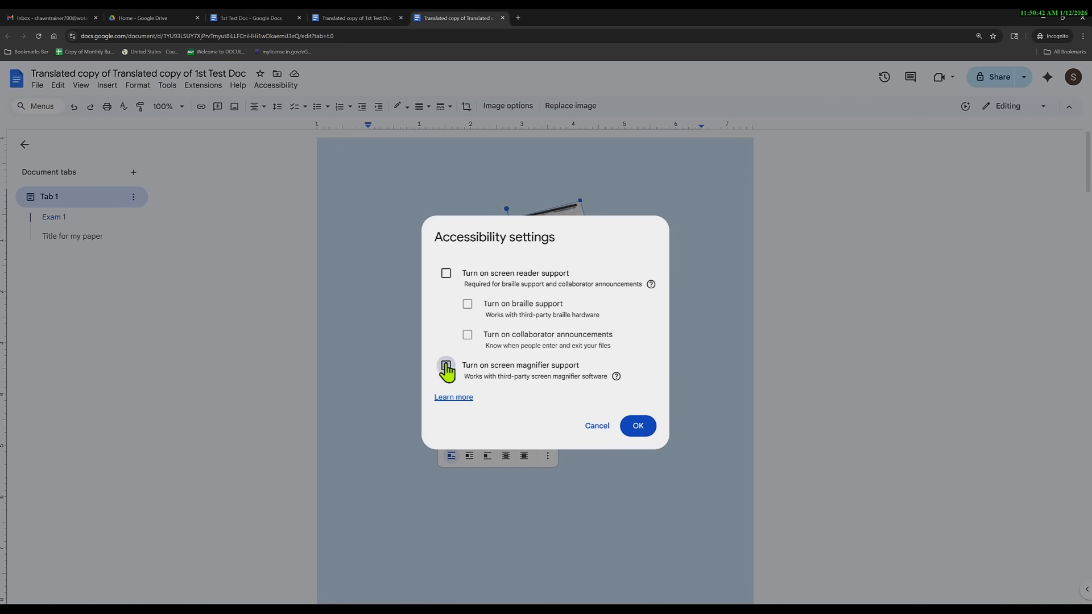
pyautogui.click(637, 431)
pyautogui.click(168, 85)
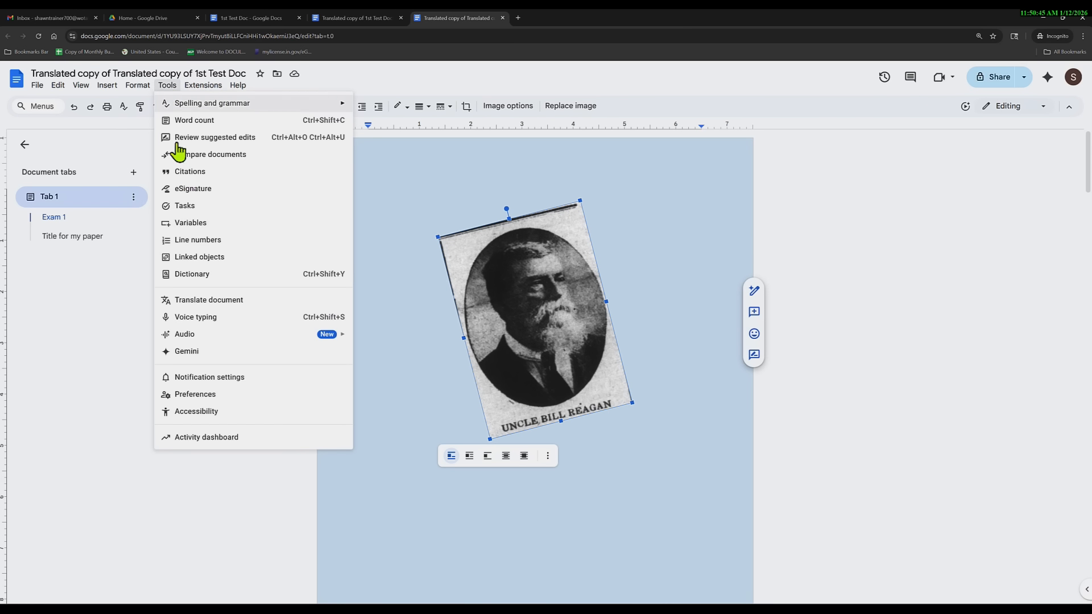
pyautogui.click(239, 417)
pyautogui.click(447, 367)
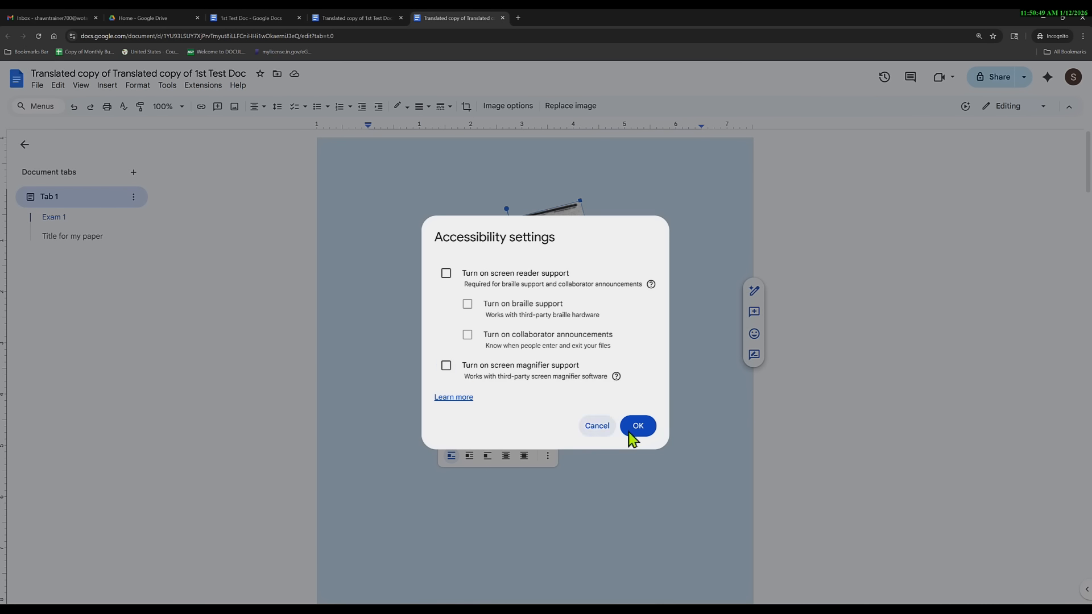
pyautogui.click(644, 428)
pyautogui.click(38, 86)
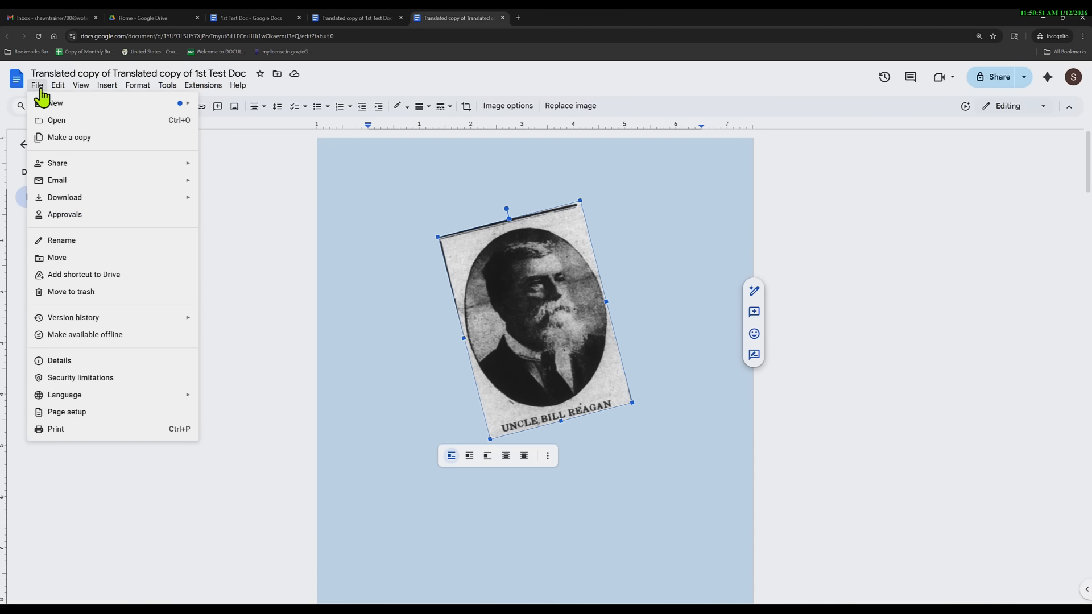
pyautogui.click(85, 139)
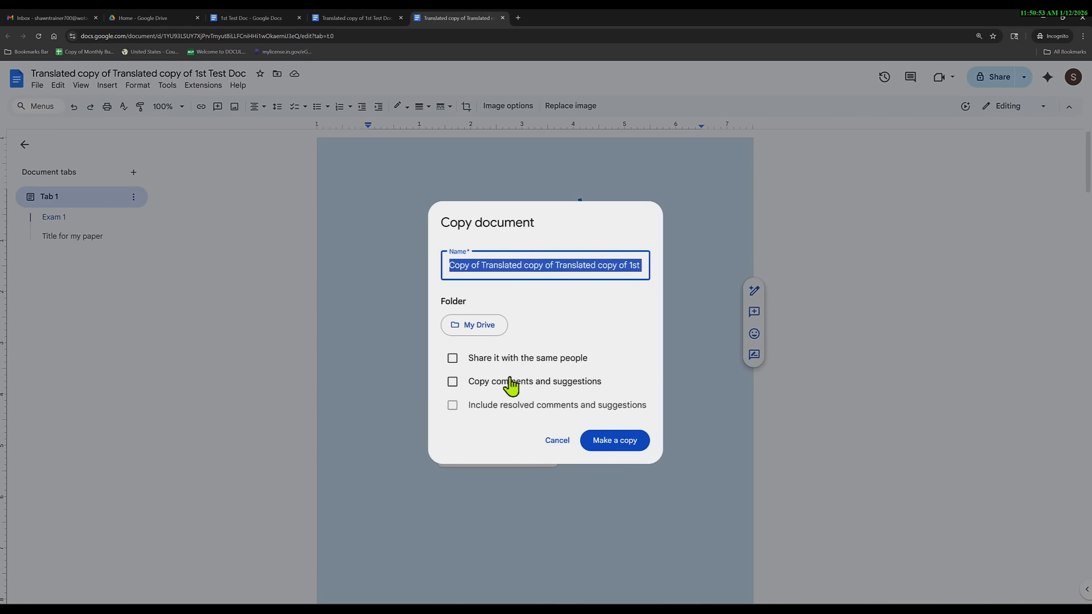
pyautogui.click(558, 442)
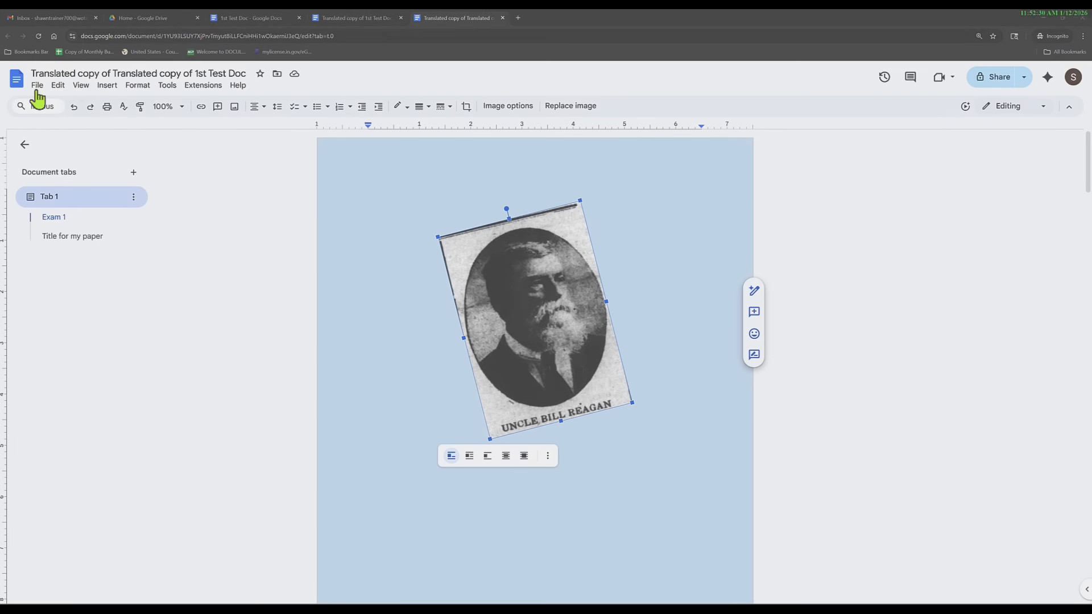
# Change the whole document's page colour from light blue back to white in Page setup.
pyautogui.click(36, 86)
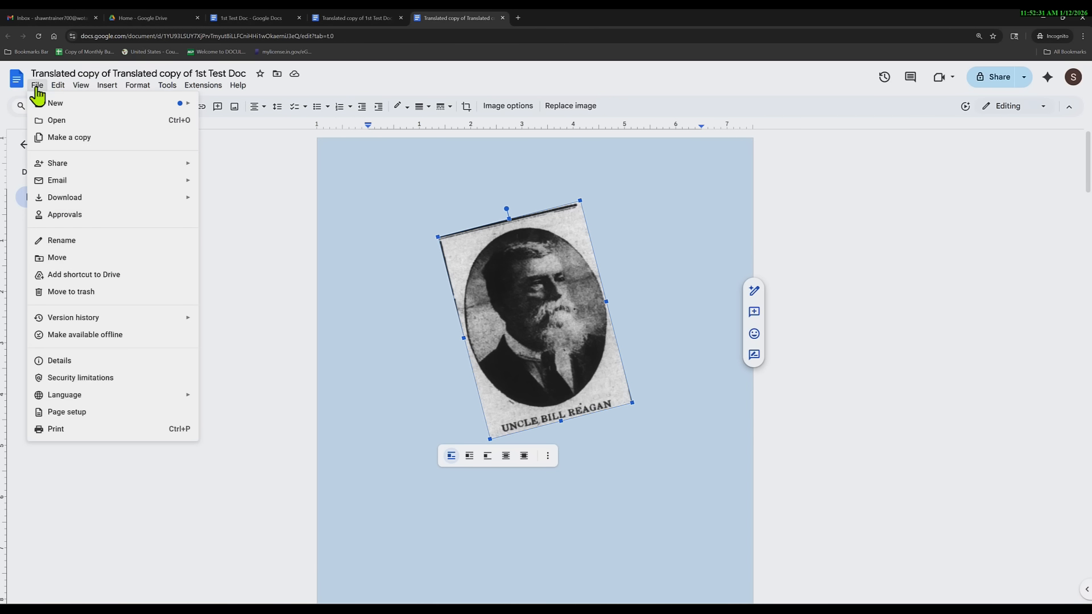
pyautogui.click(85, 412)
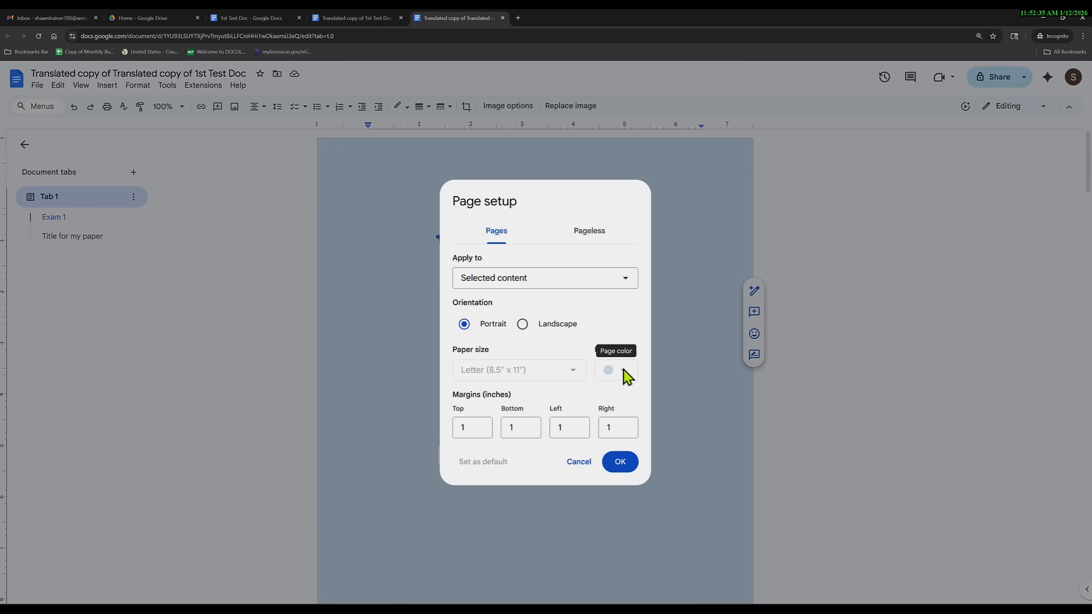
pyautogui.click(519, 280)
pyautogui.click(483, 305)
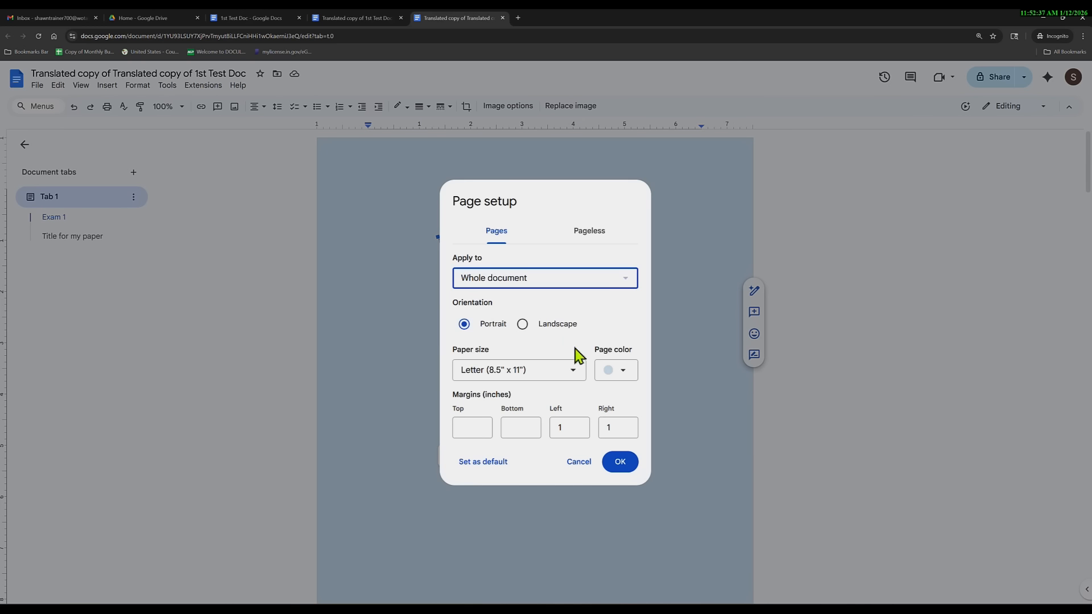
pyautogui.click(621, 371)
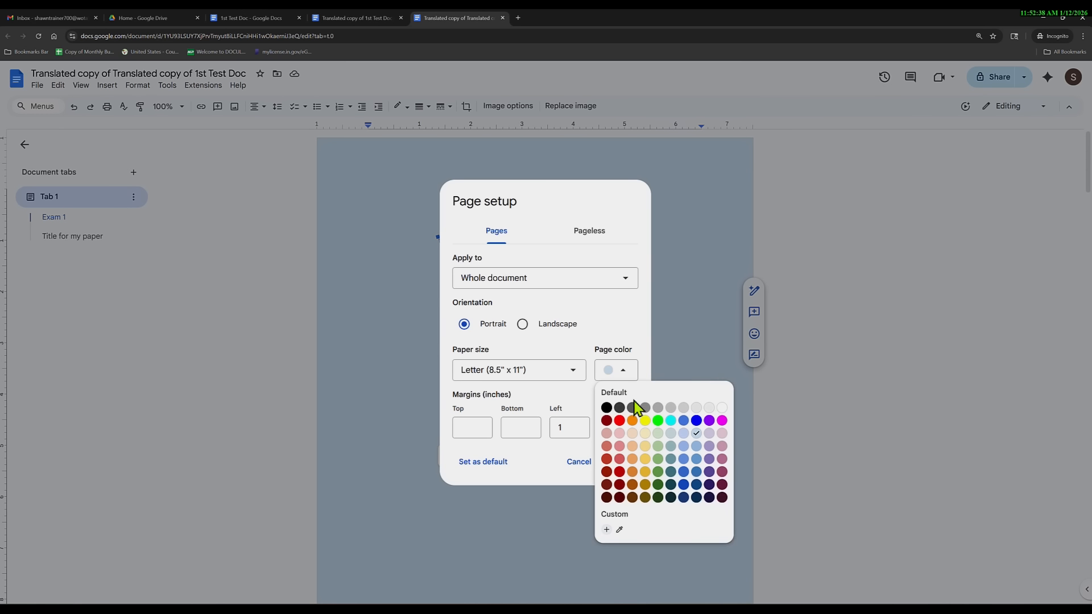
pyautogui.click(722, 409)
pyautogui.click(625, 468)
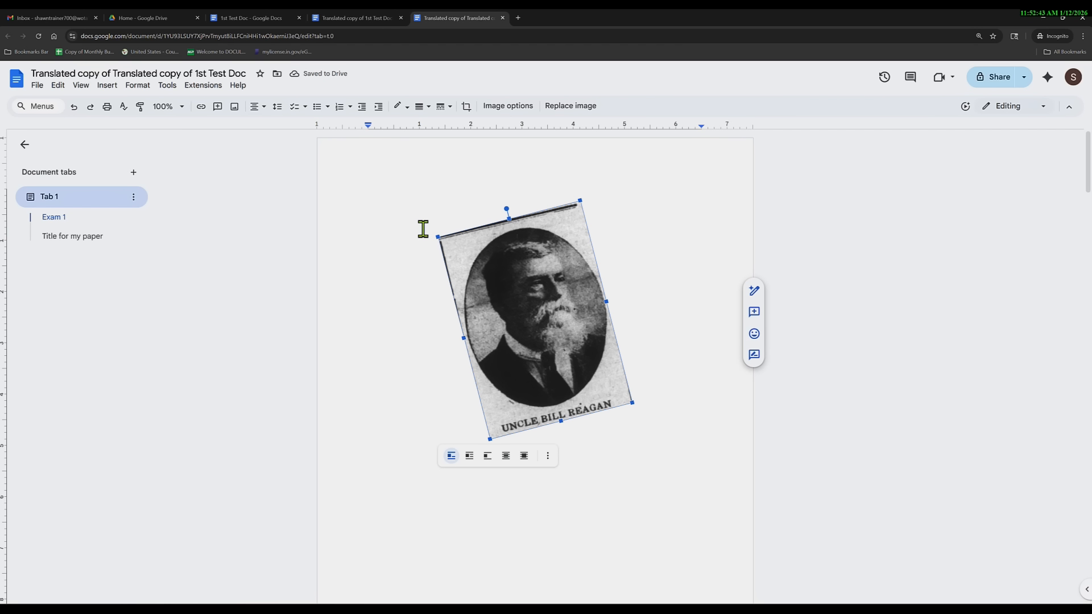
# Edit the 'This is Test' header text and center-align it.
pyautogui.doubleClick(442, 157)
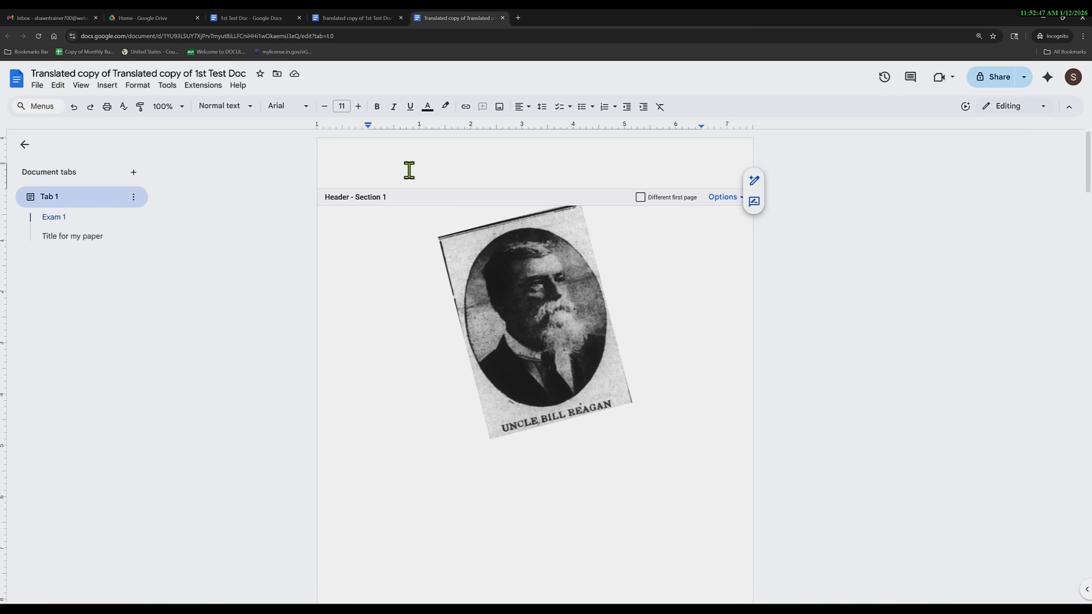
pyautogui.write('This is Test')
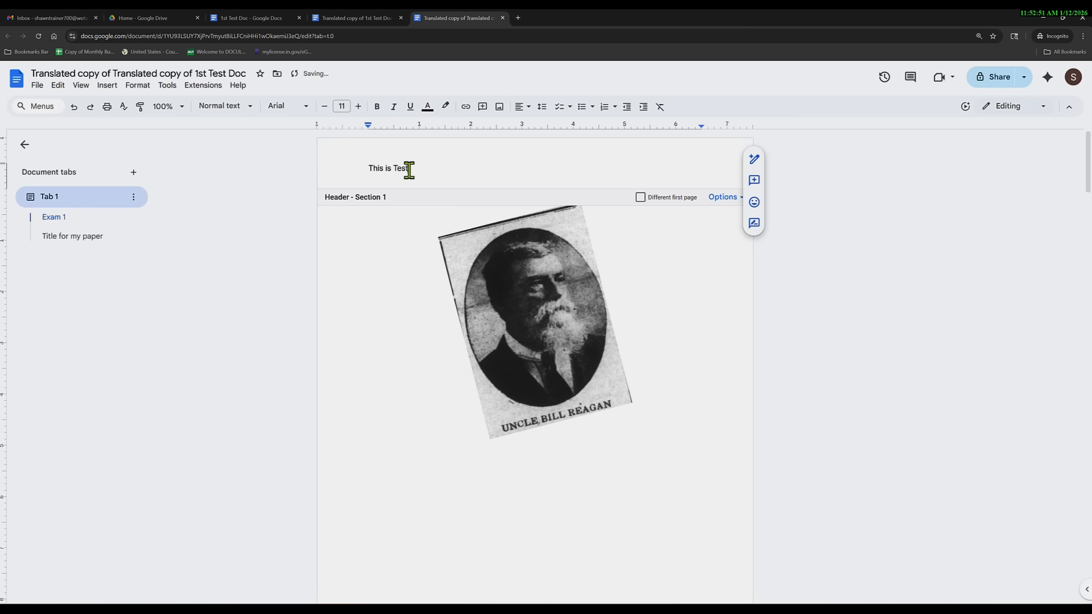
pyautogui.click(520, 107)
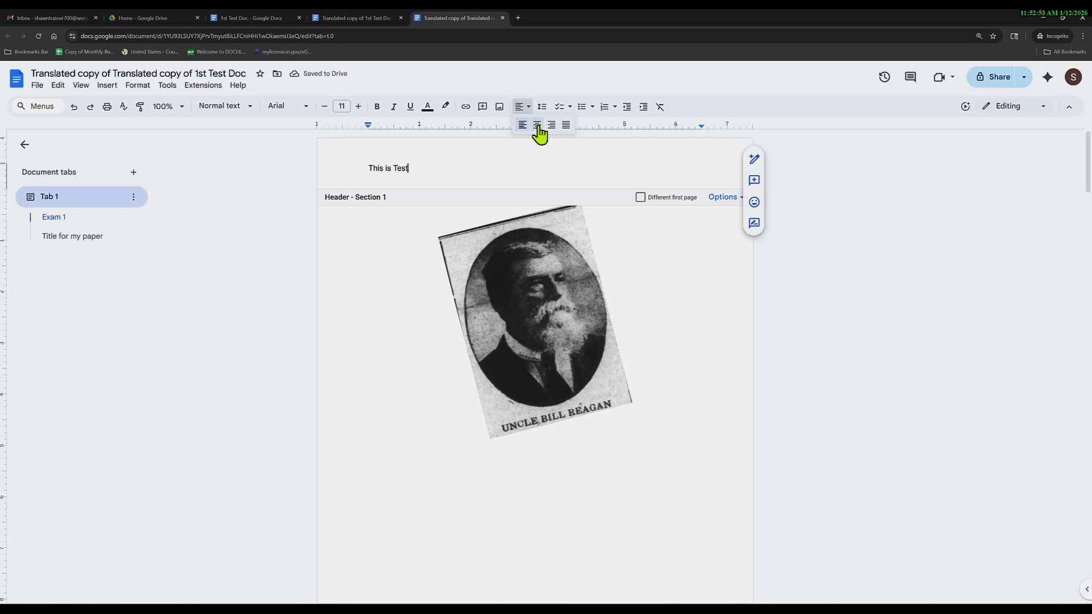
pyautogui.click(537, 126)
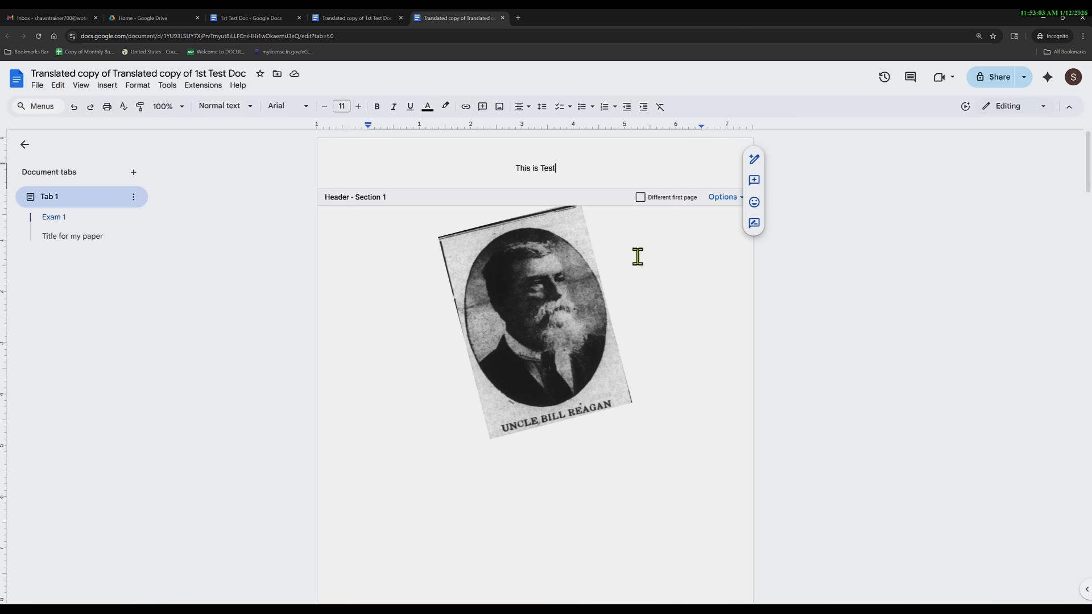
# Add footer page numbers to the whole document from the header options, then scroll to check them.
pyautogui.click(724, 198)
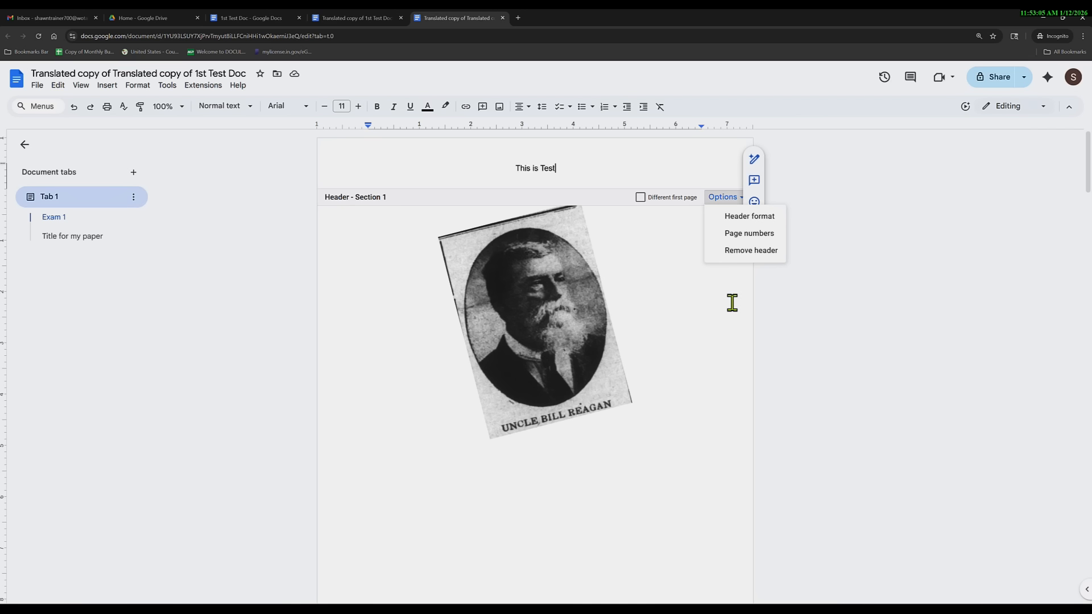
pyautogui.click(737, 236)
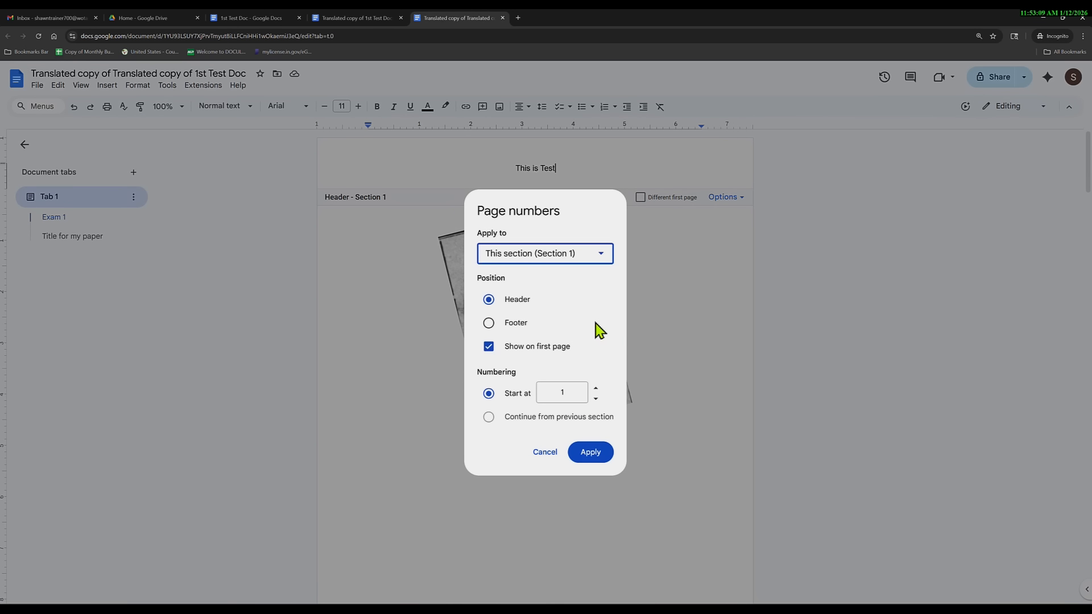
pyautogui.click(561, 258)
pyautogui.click(562, 279)
pyautogui.click(488, 324)
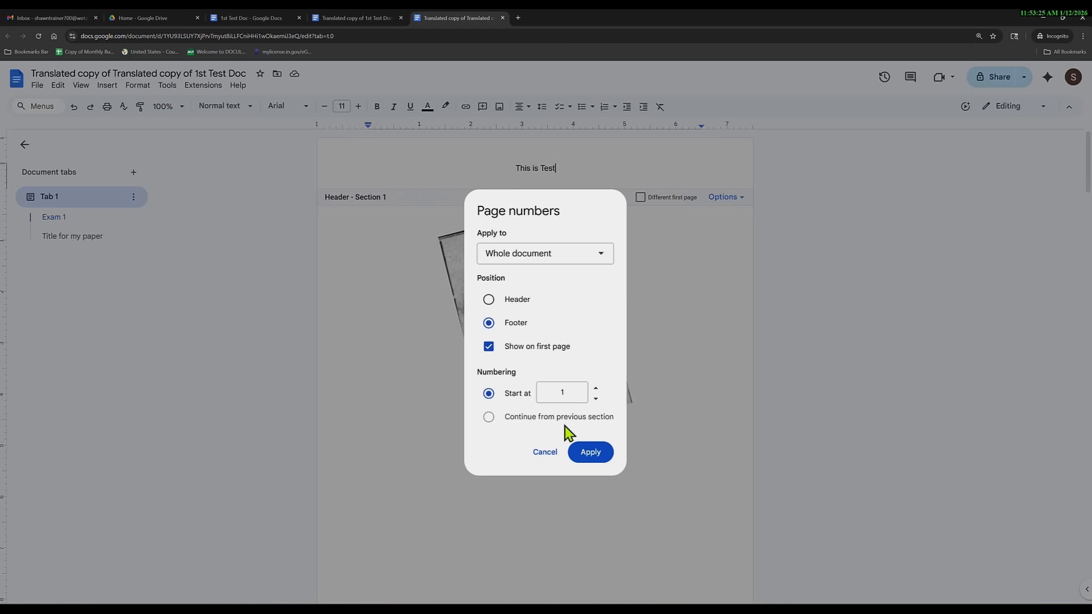
pyautogui.click(590, 452)
pyautogui.scroll(-3, 568, 417)
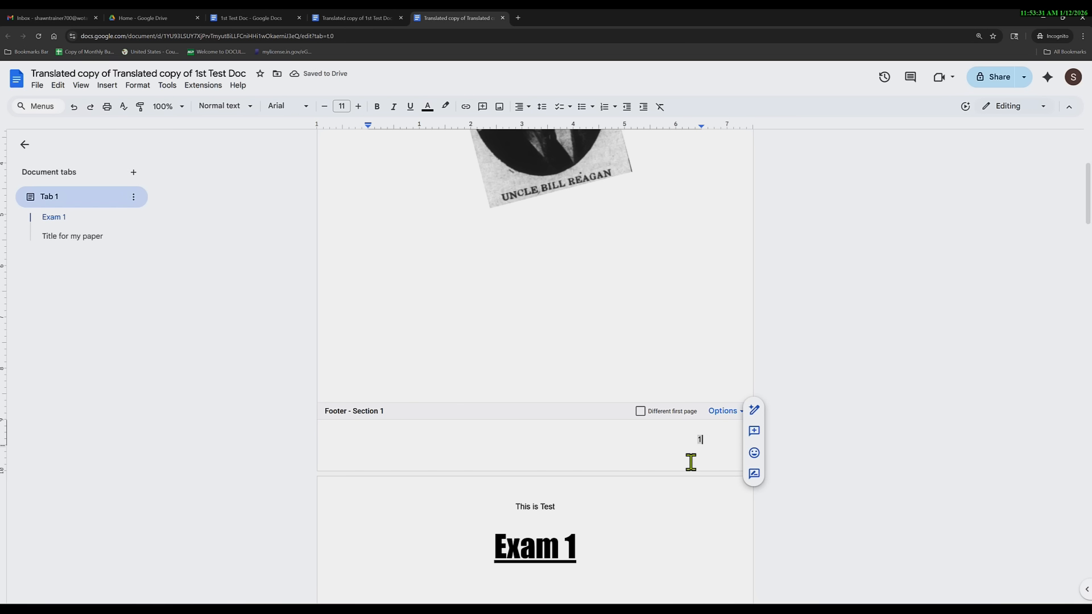
pyautogui.scroll(-12, 624, 490)
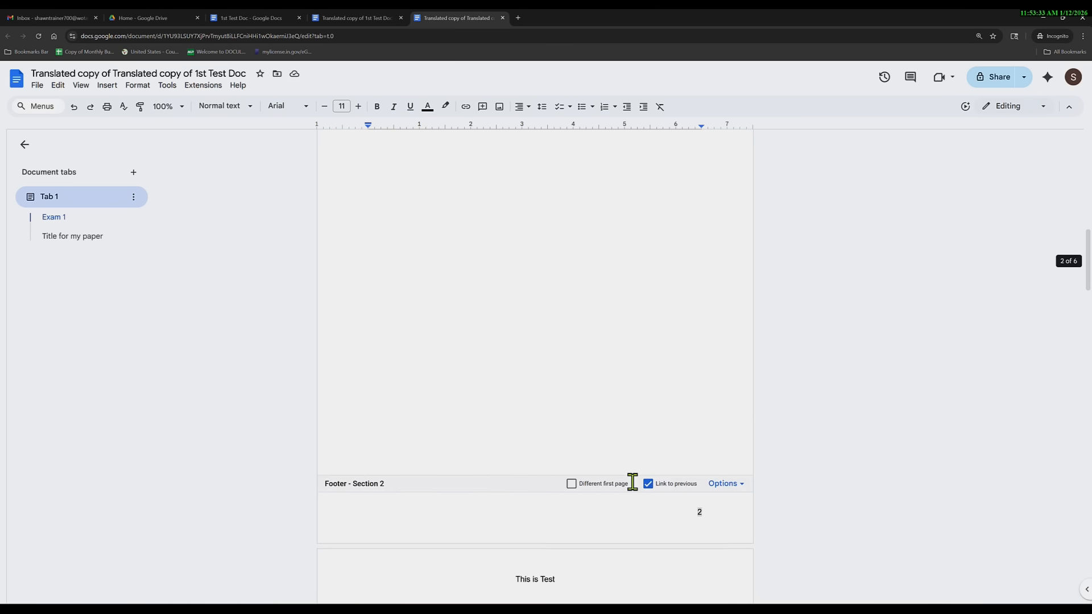
pyautogui.scroll(-7, 629, 472)
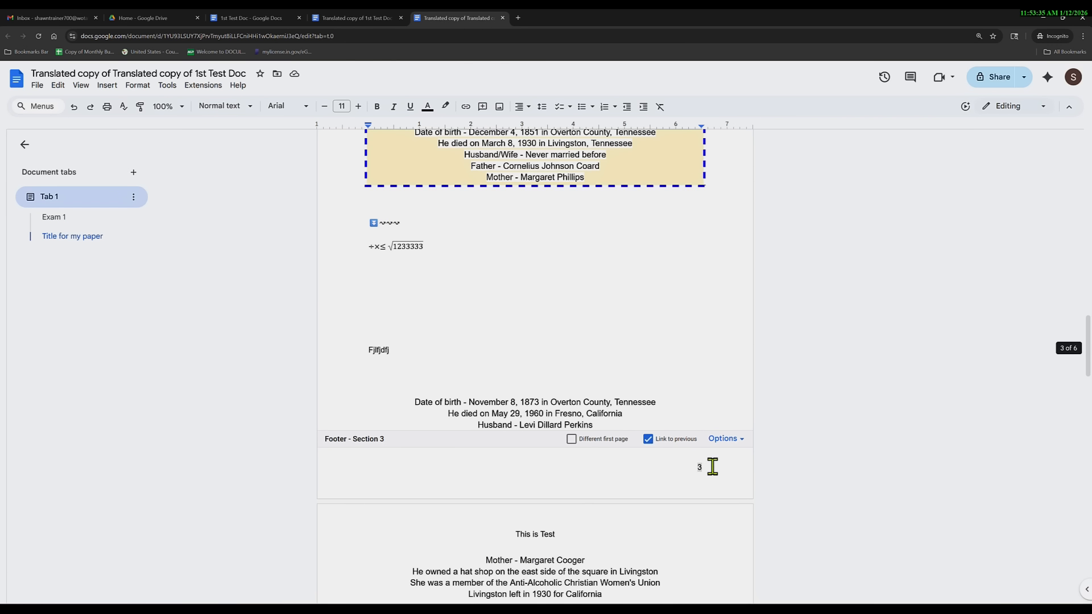
pyautogui.scroll(12, 585, 507)
pyautogui.scroll(12, 585, 500)
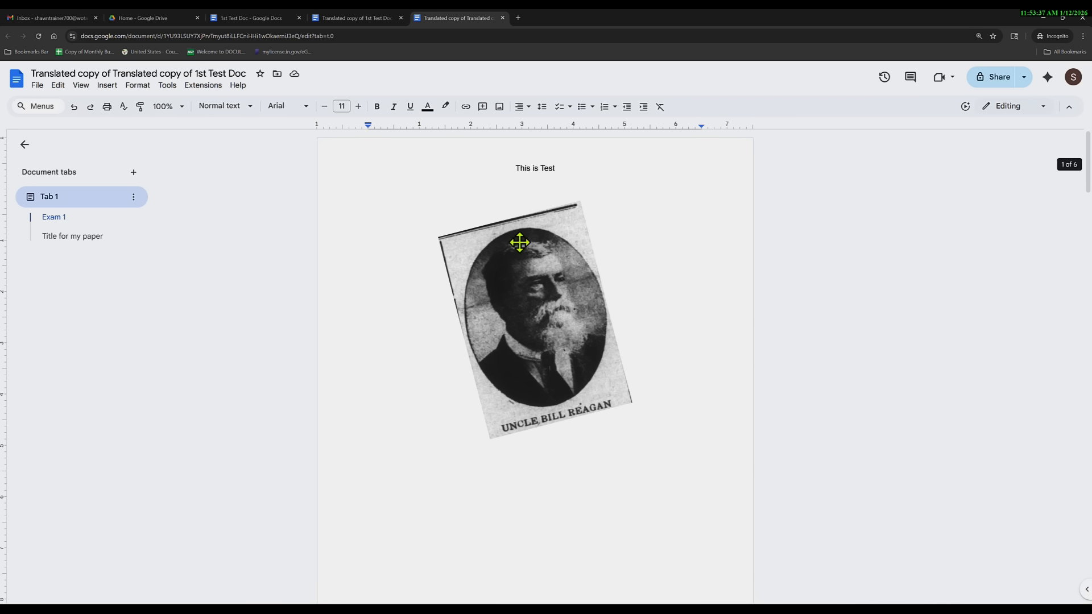
# Browse the Insert and Tools menus, then reopen Page numbers from the Format menu.
pyautogui.click(527, 166)
pyautogui.click(107, 85)
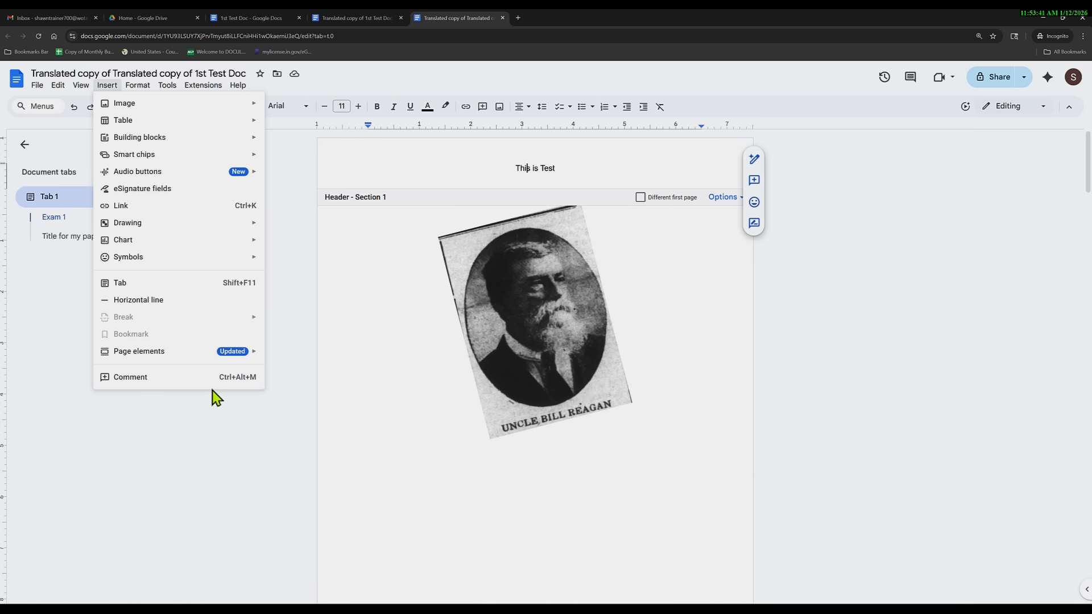
pyautogui.click(166, 86)
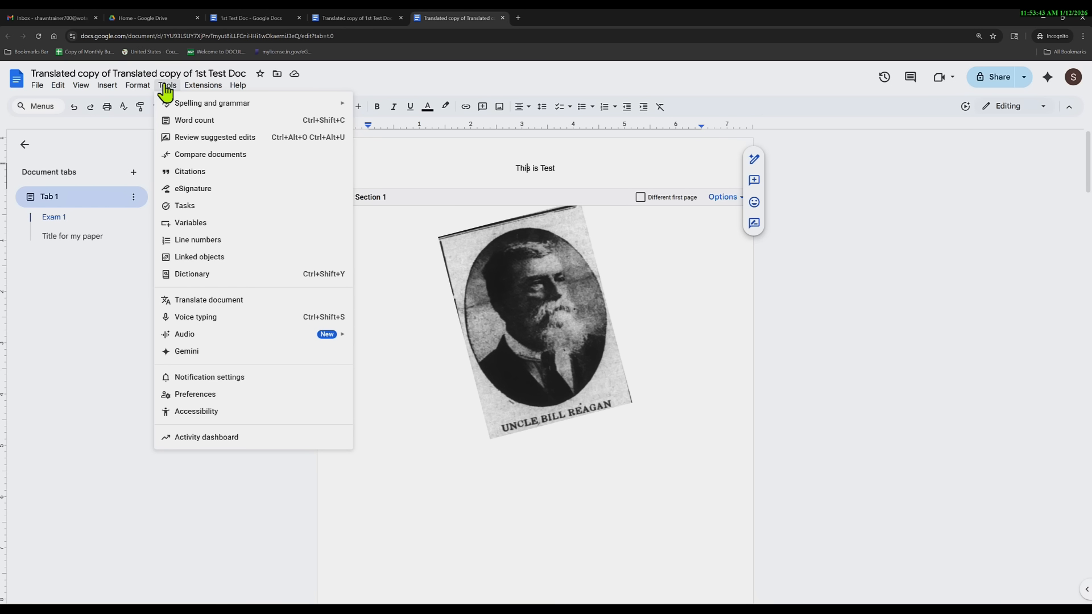
pyautogui.click(140, 88)
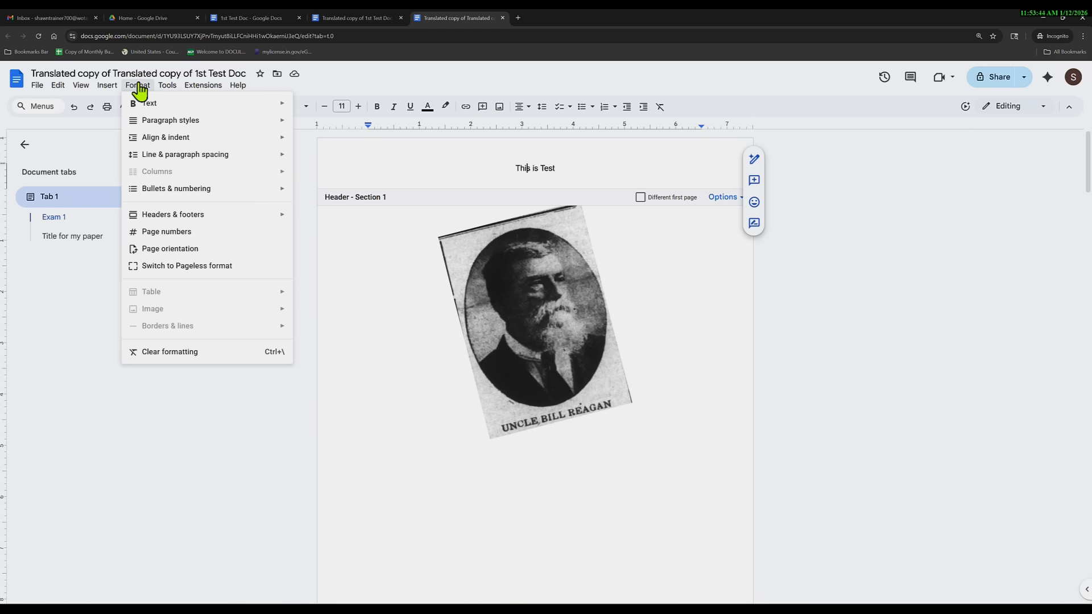
pyautogui.click(171, 239)
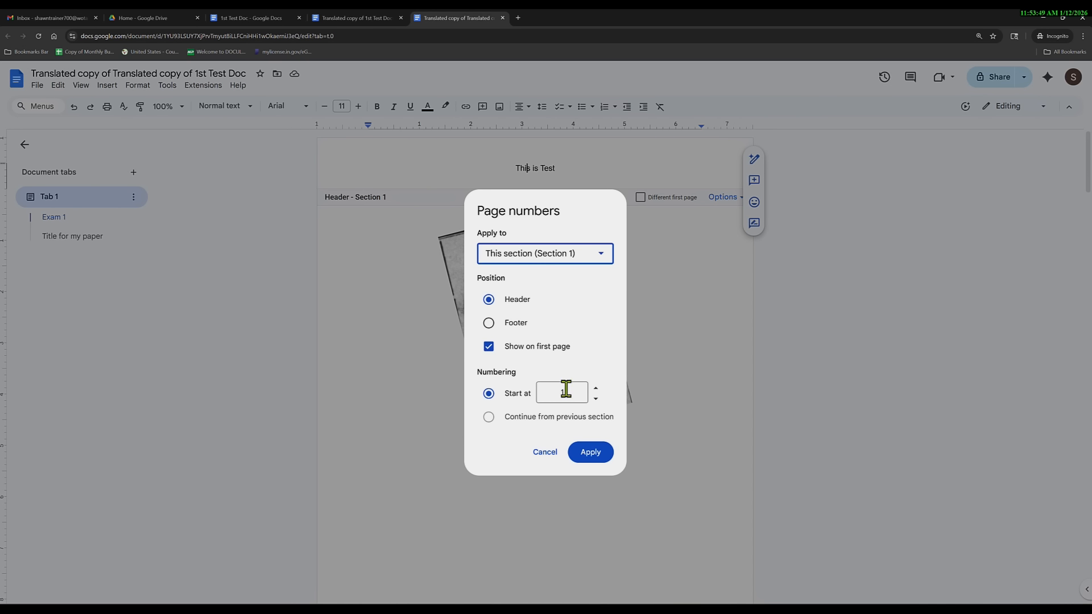
# Cancel the Page numbers dialog and confirm the footer still shows page 1.
pyautogui.click(545, 452)
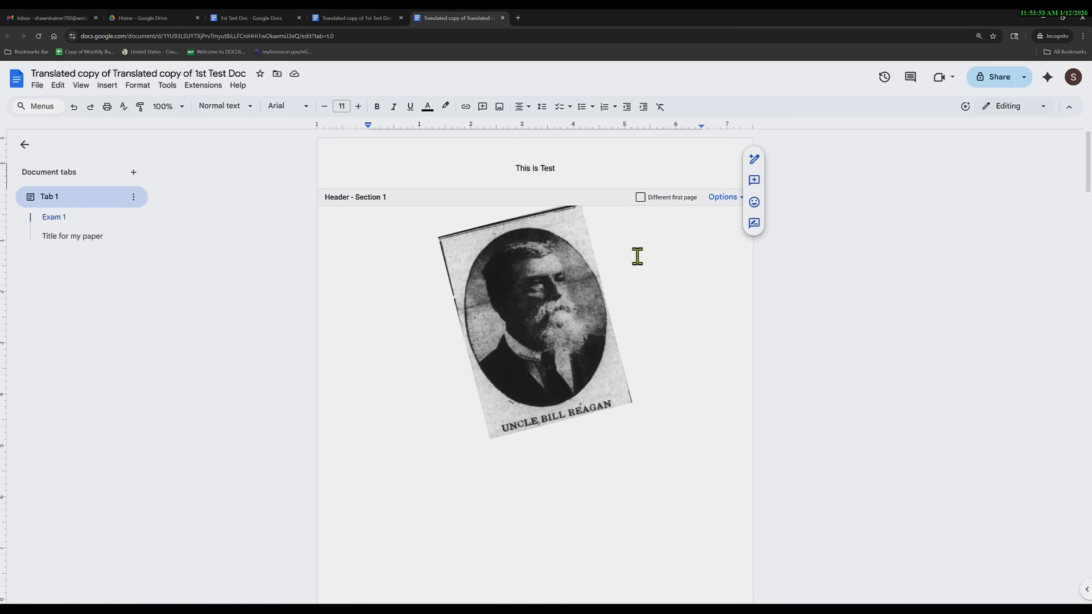
pyautogui.scroll(-7, 524, 360)
pyautogui.scroll(1, 518, 372)
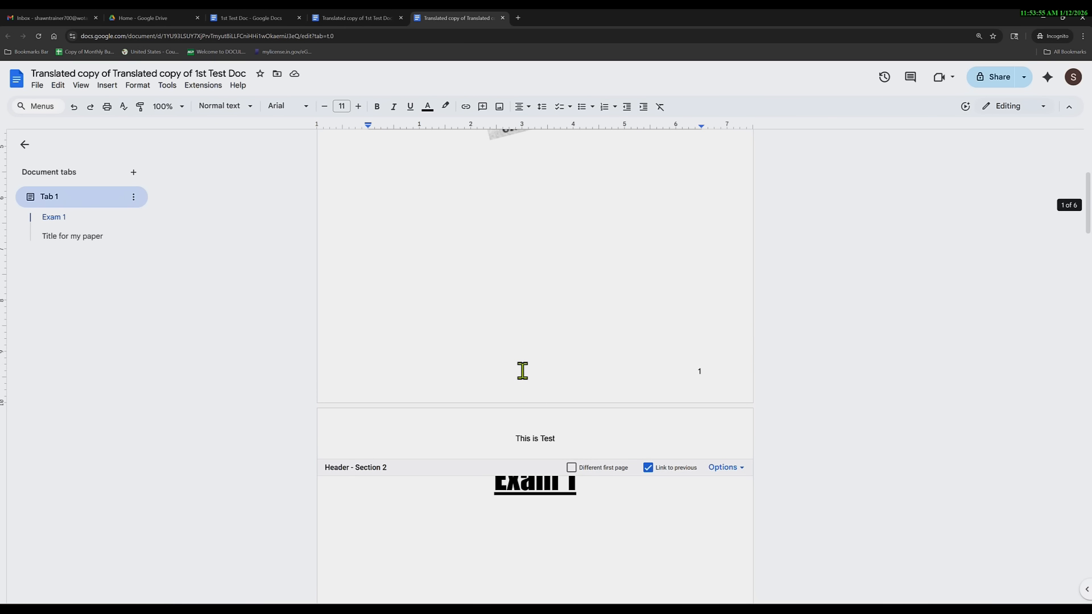
pyautogui.click(522, 370)
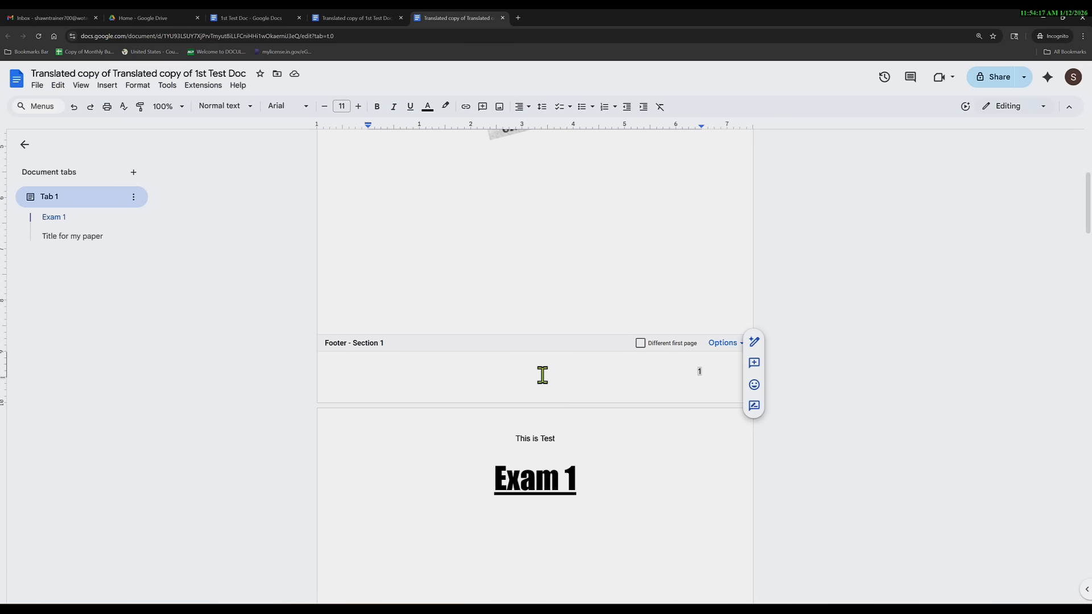
pyautogui.scroll(-5, 476, 304)
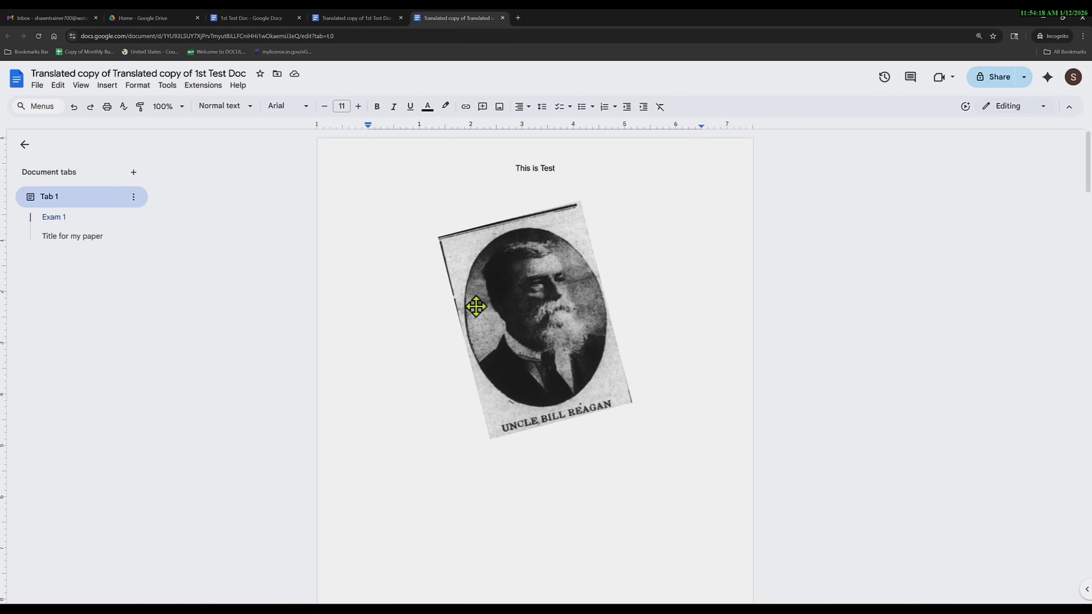
pyautogui.click(548, 174)
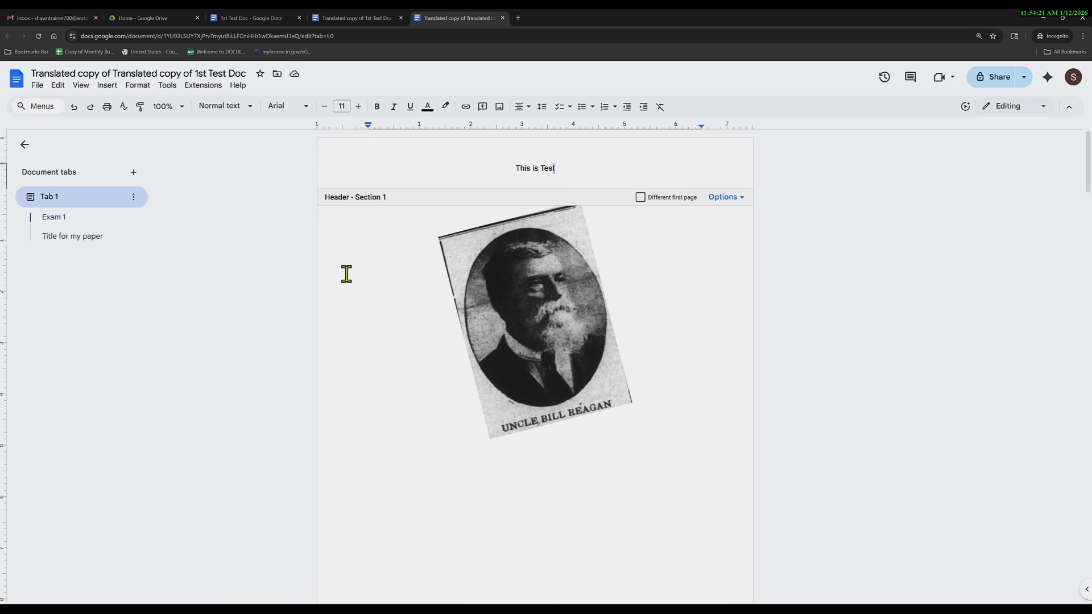
pyautogui.click(37, 85)
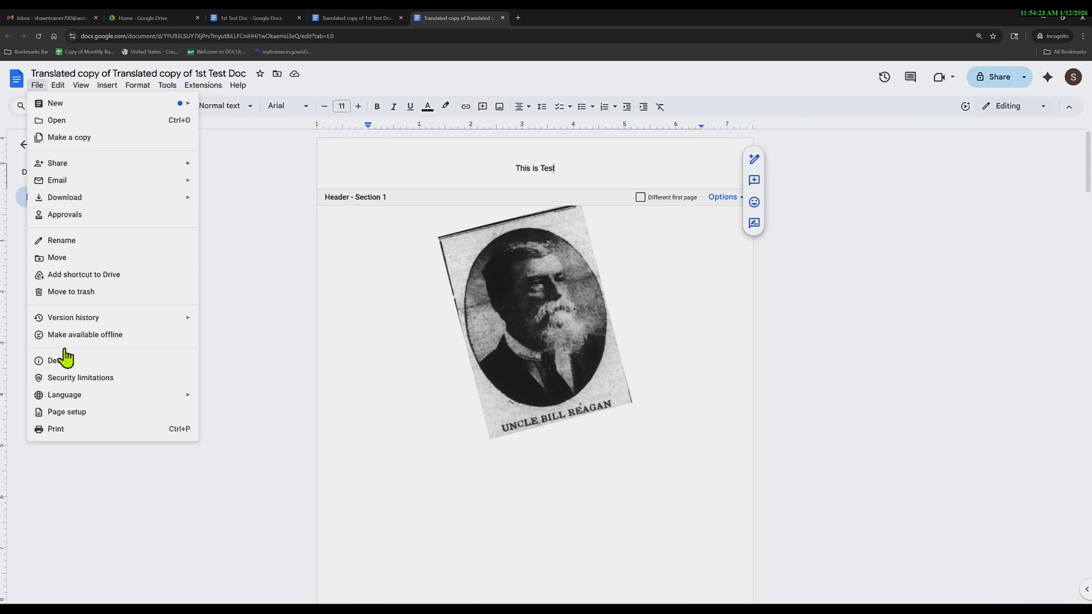
pyautogui.click(56, 430)
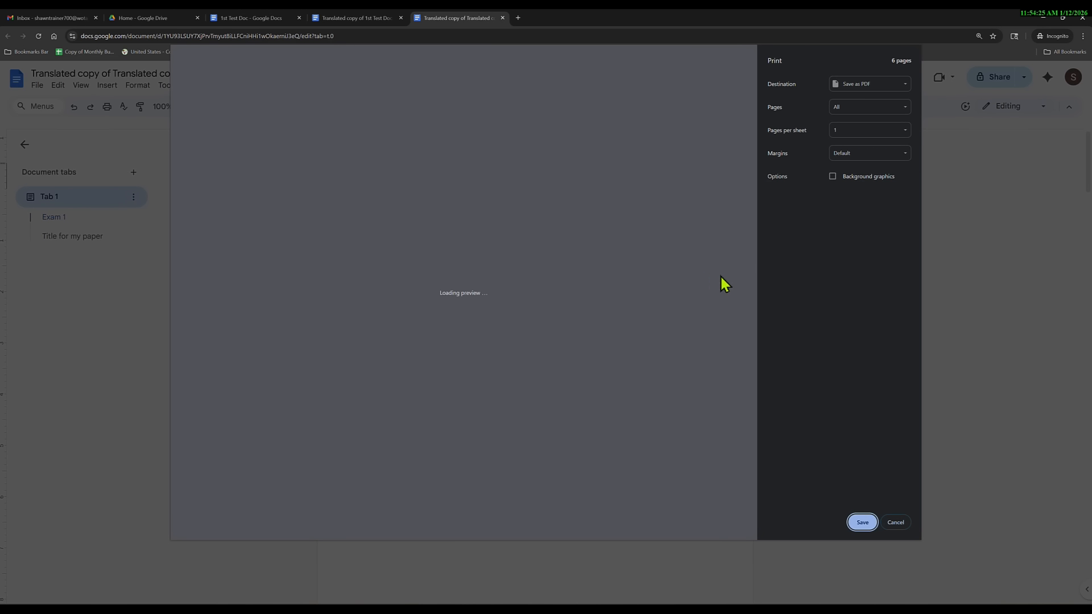
pyautogui.click(859, 85)
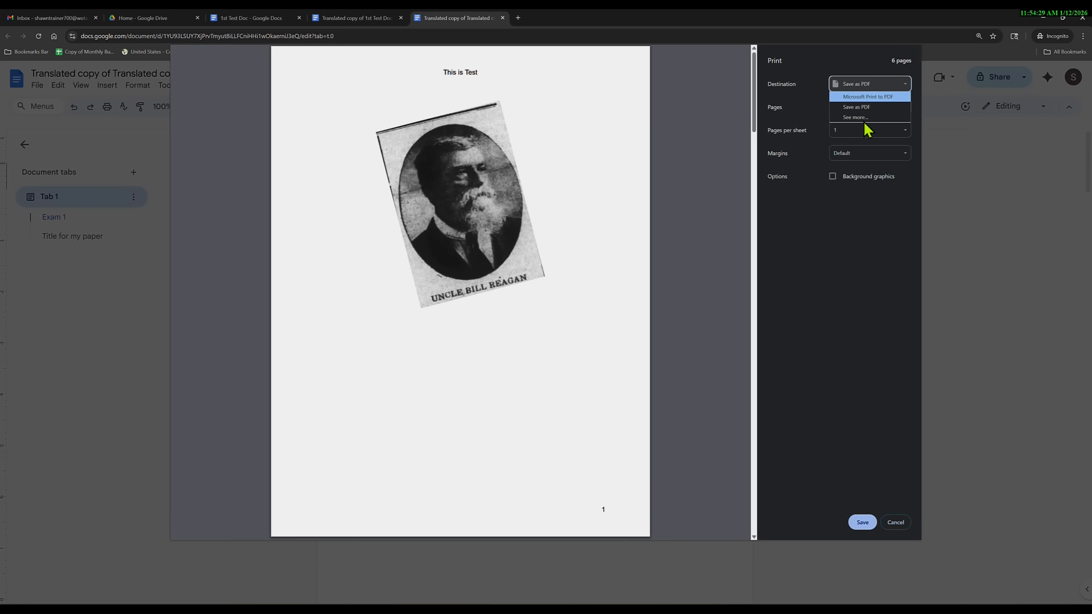
pyautogui.click(842, 267)
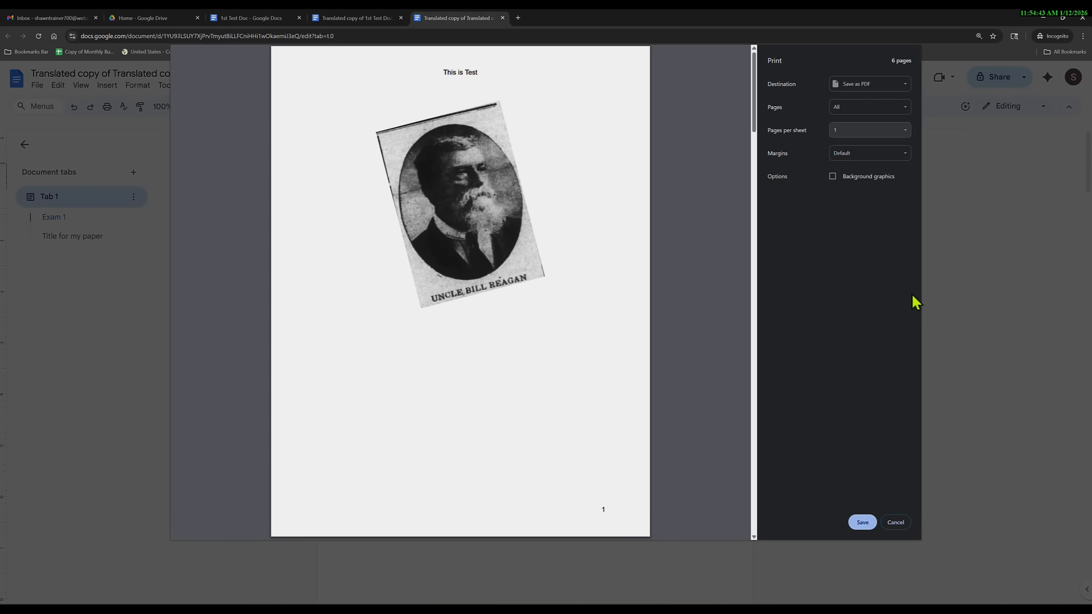
pyautogui.click(895, 524)
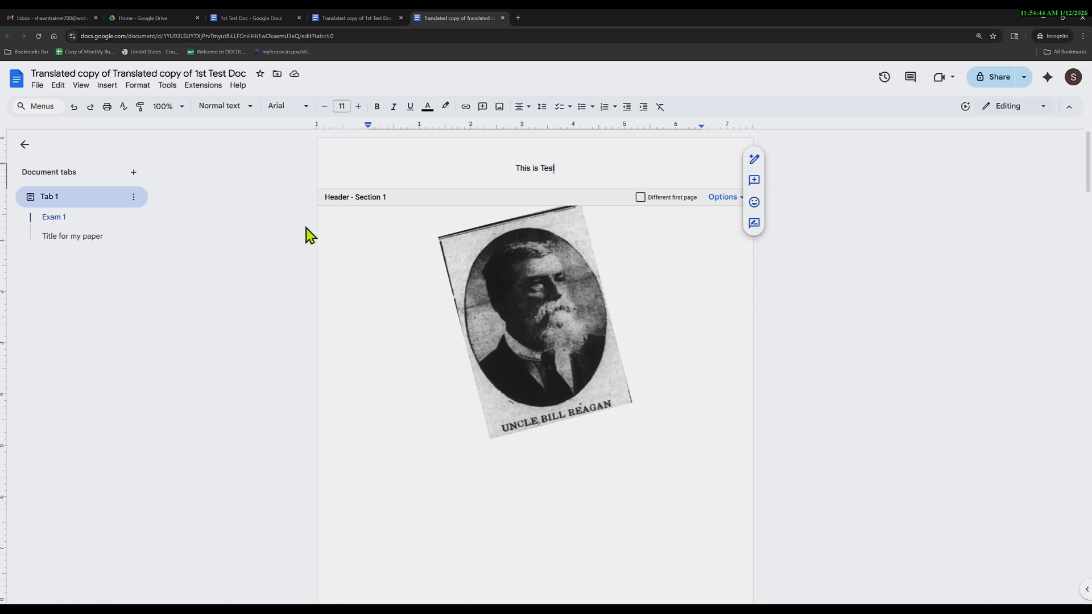
pyautogui.click(37, 87)
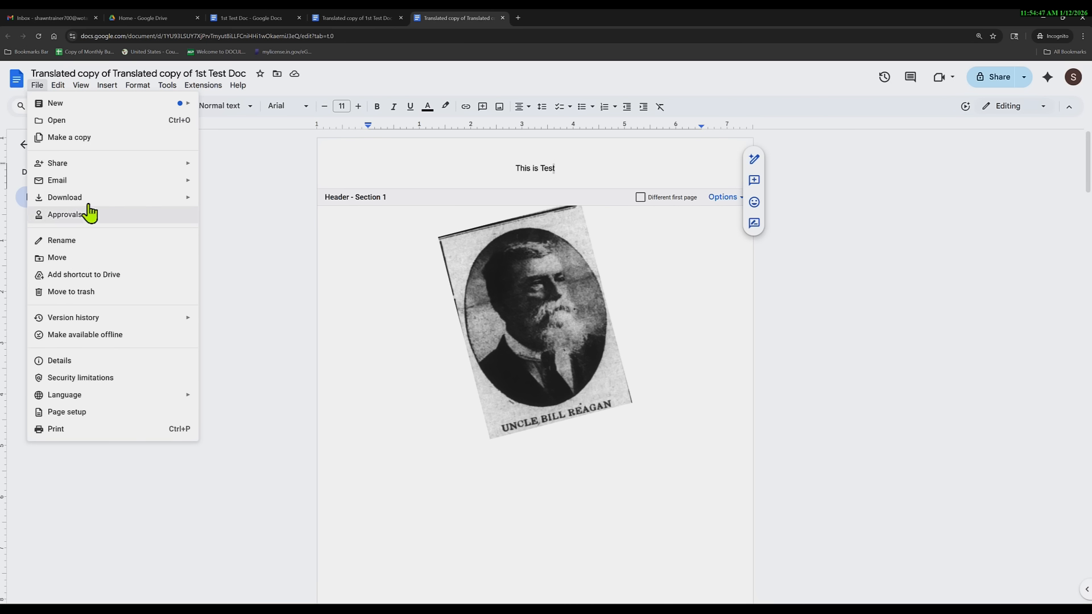
pyautogui.moveTo(191, 198)
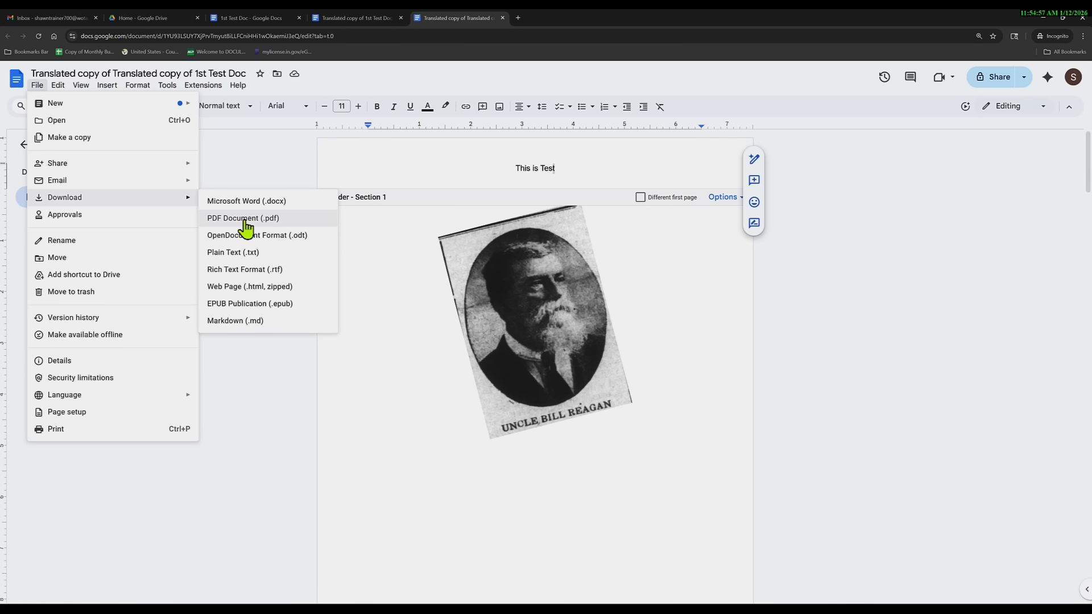
pyautogui.click(269, 152)
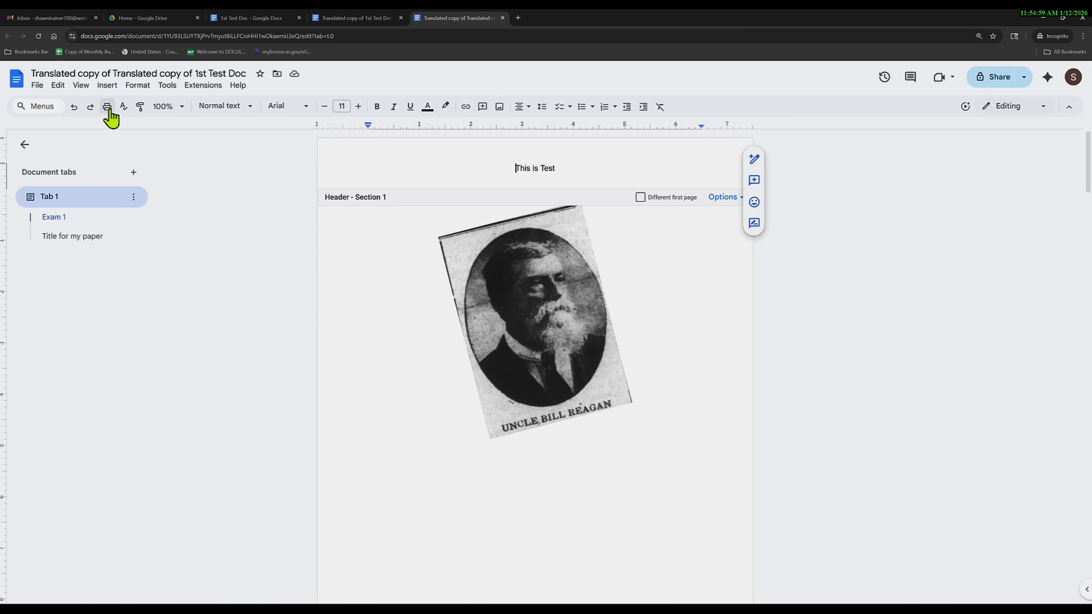
pyautogui.hotkey('ctrl', 'p')
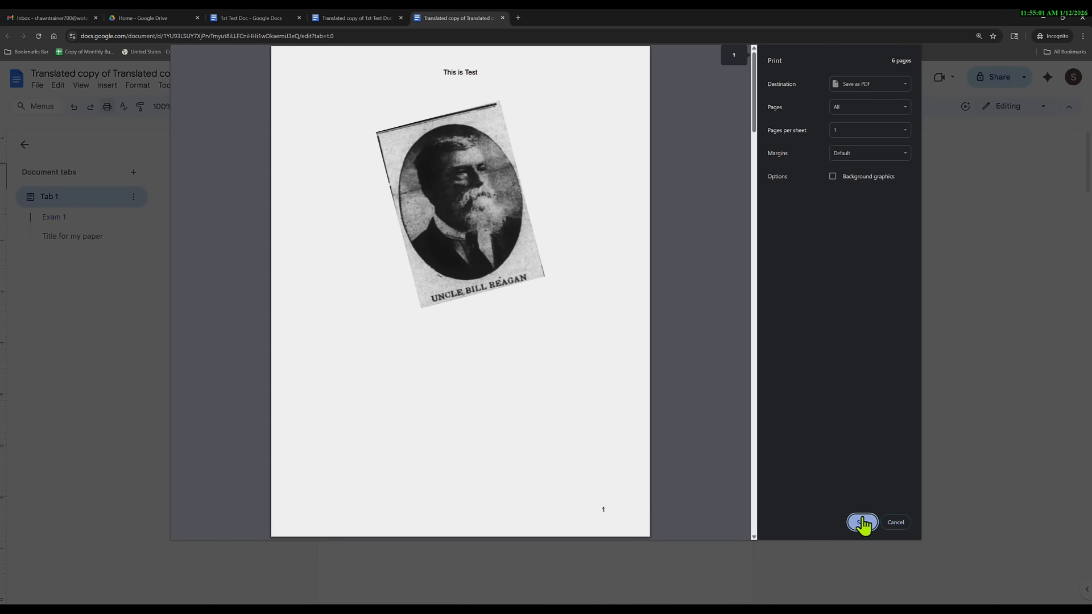
pyautogui.click(862, 523)
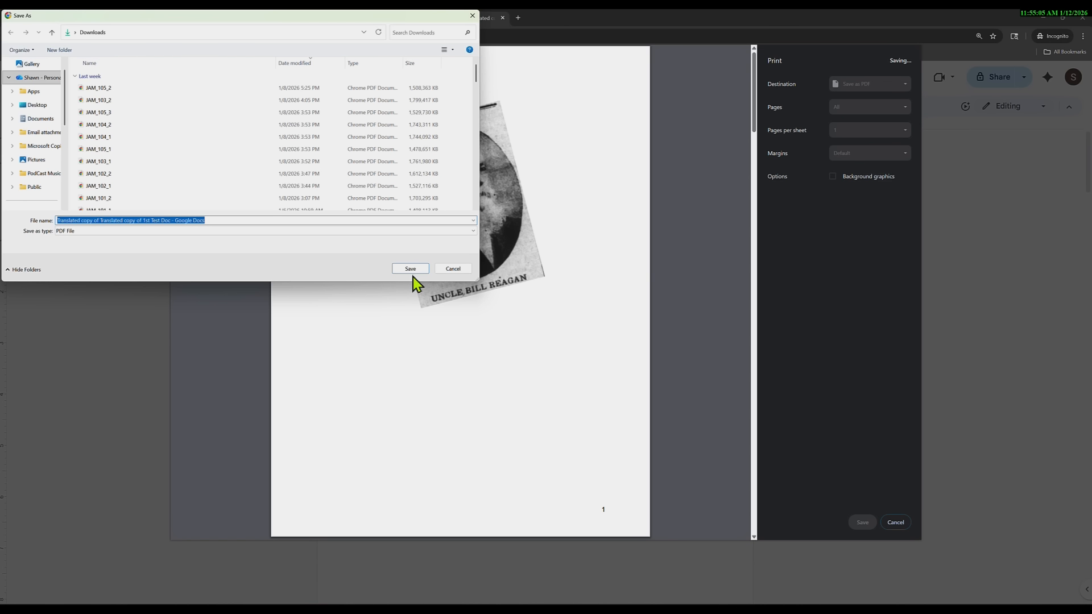
pyautogui.click(448, 271)
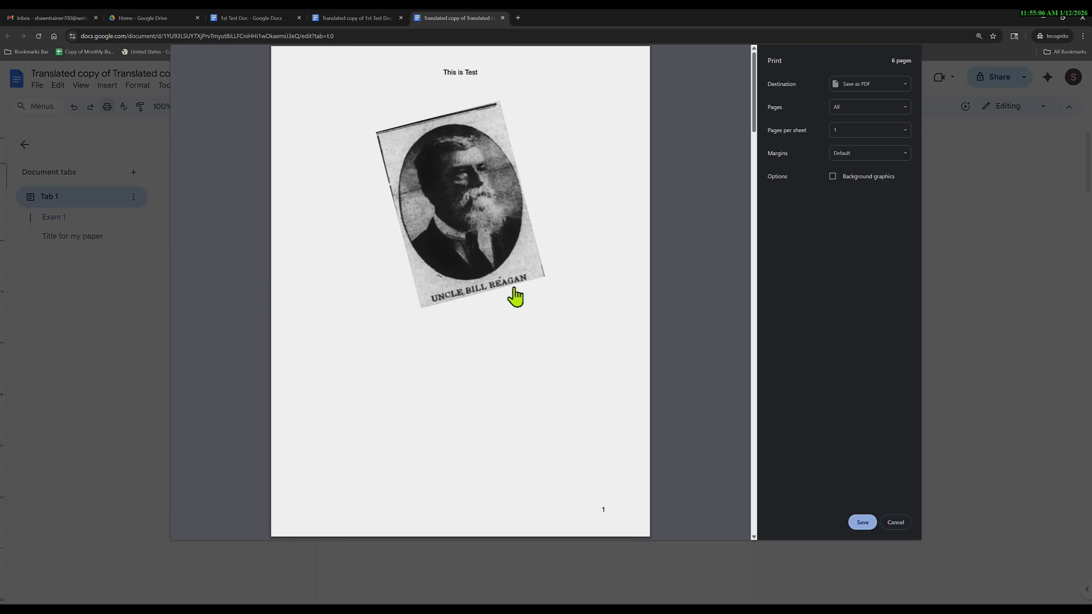
pyautogui.click(896, 522)
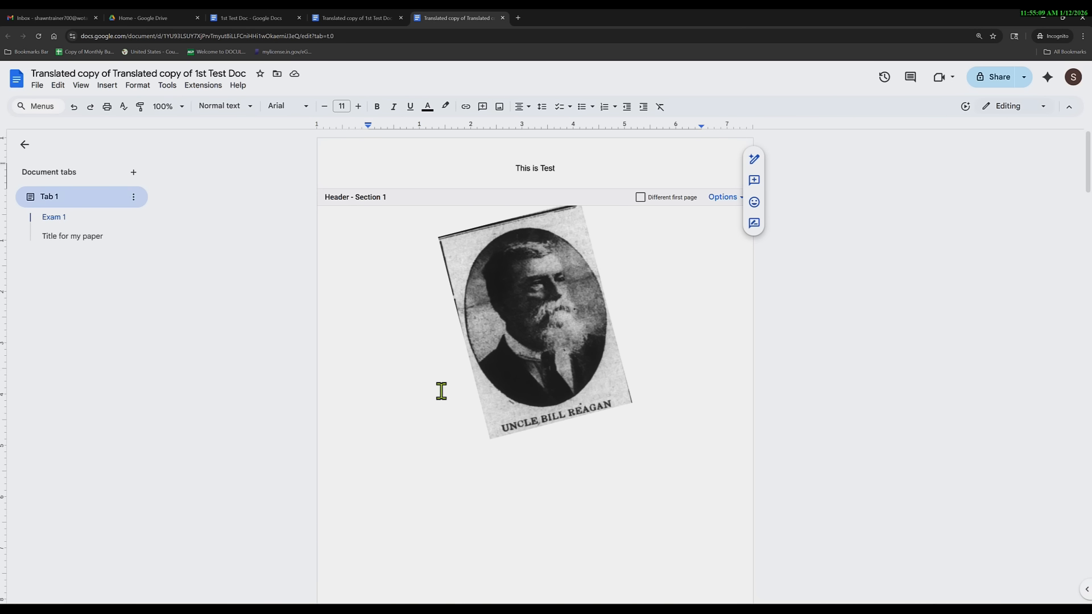
# Shrink the portrait photo from its top-right corner and add blank lines above it.
pyautogui.click(536, 337)
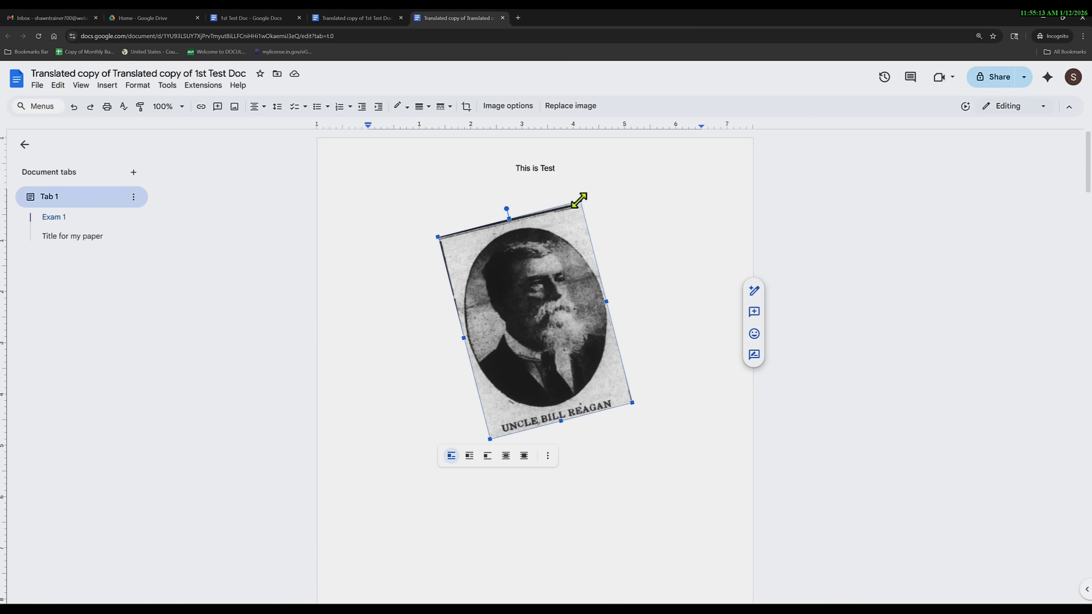
pyautogui.moveTo(580, 199); pyautogui.dragTo(545, 269)
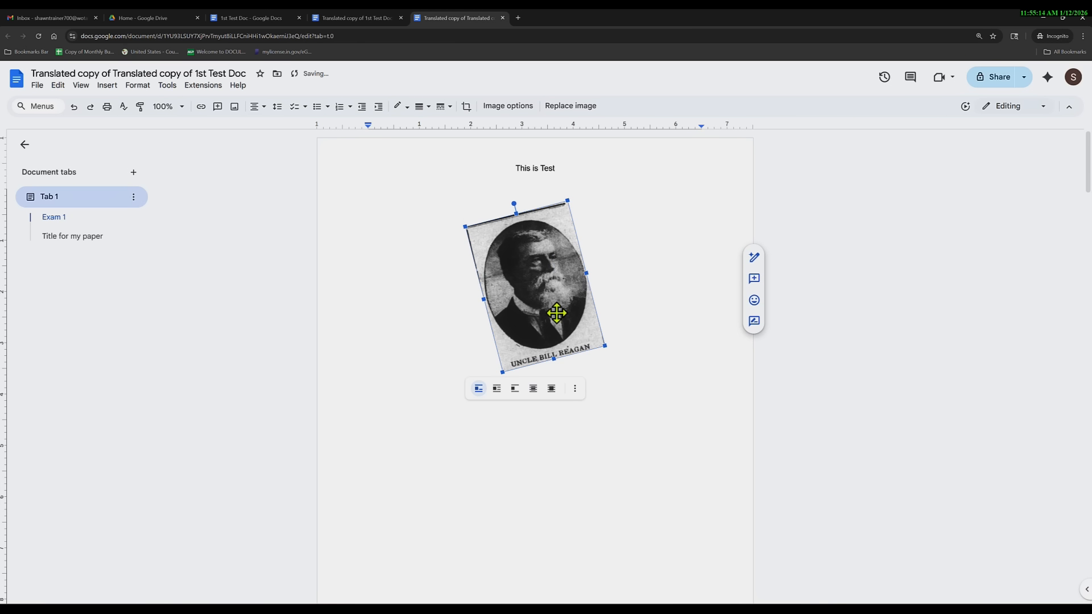
pyautogui.click(436, 210)
pyautogui.press('Return')
pyautogui.press('Return')
pyautogui.press('Return')
pyautogui.press('Return')
pyautogui.press('Return')
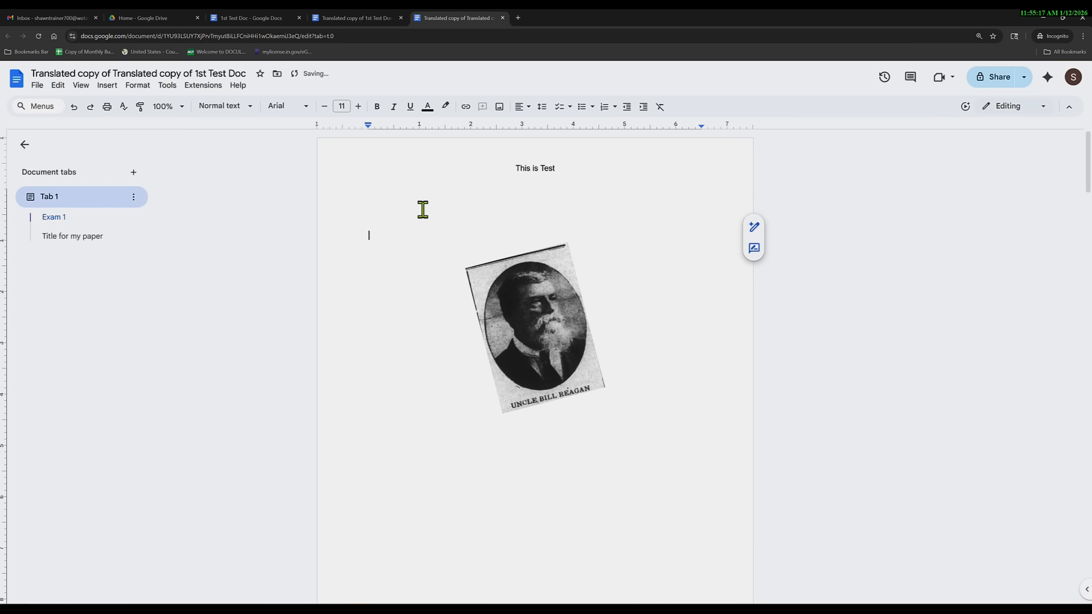
# Look at the File > Download formats and close the menu without exporting.
pyautogui.click(36, 86)
pyautogui.moveTo(91, 198)
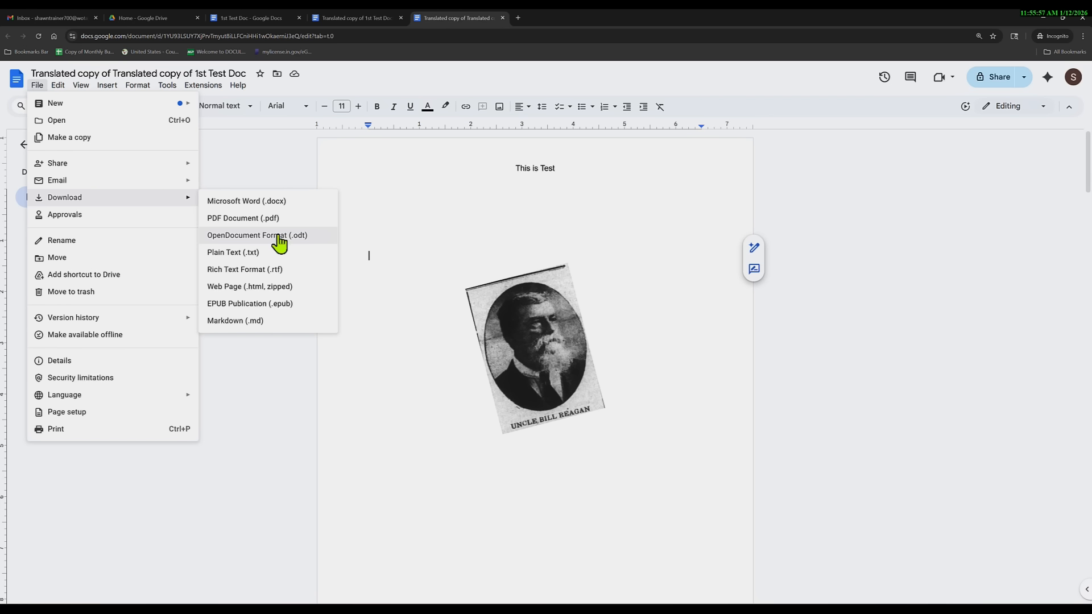
pyautogui.click(361, 363)
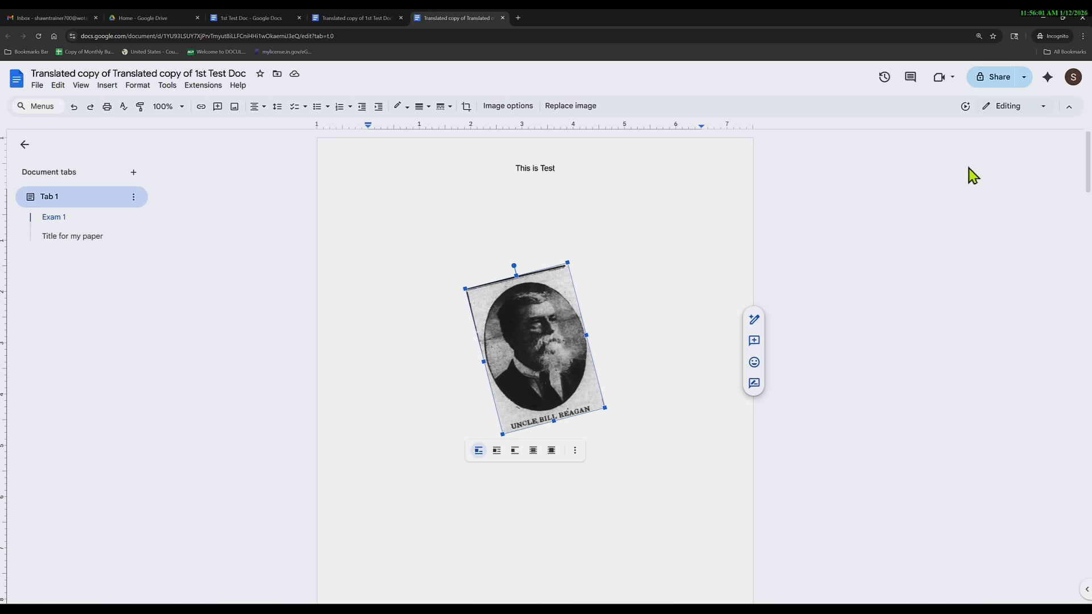
pyautogui.click(997, 81)
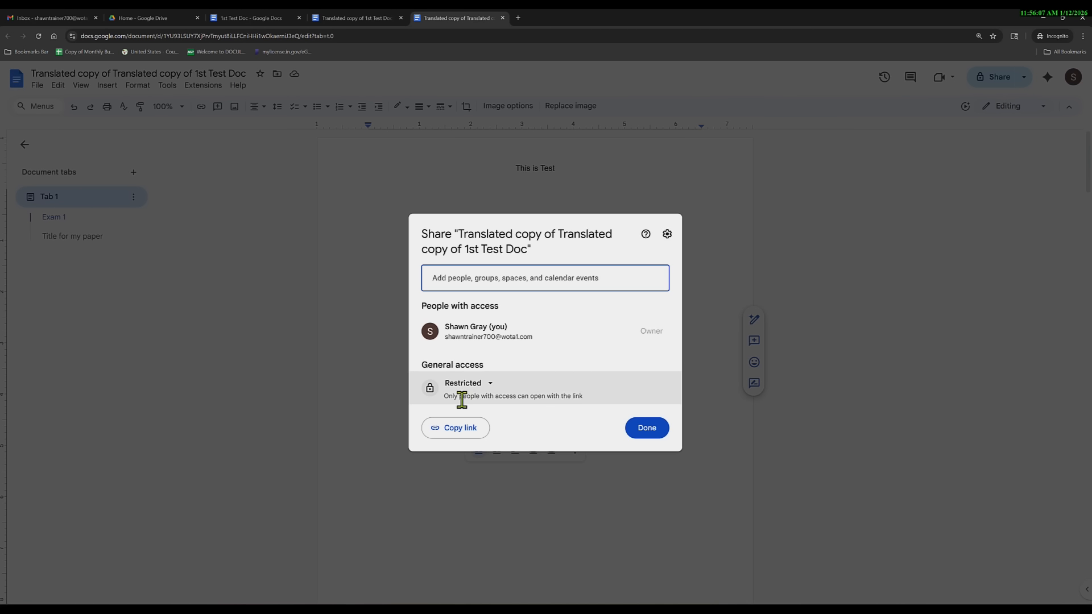
pyautogui.click(489, 384)
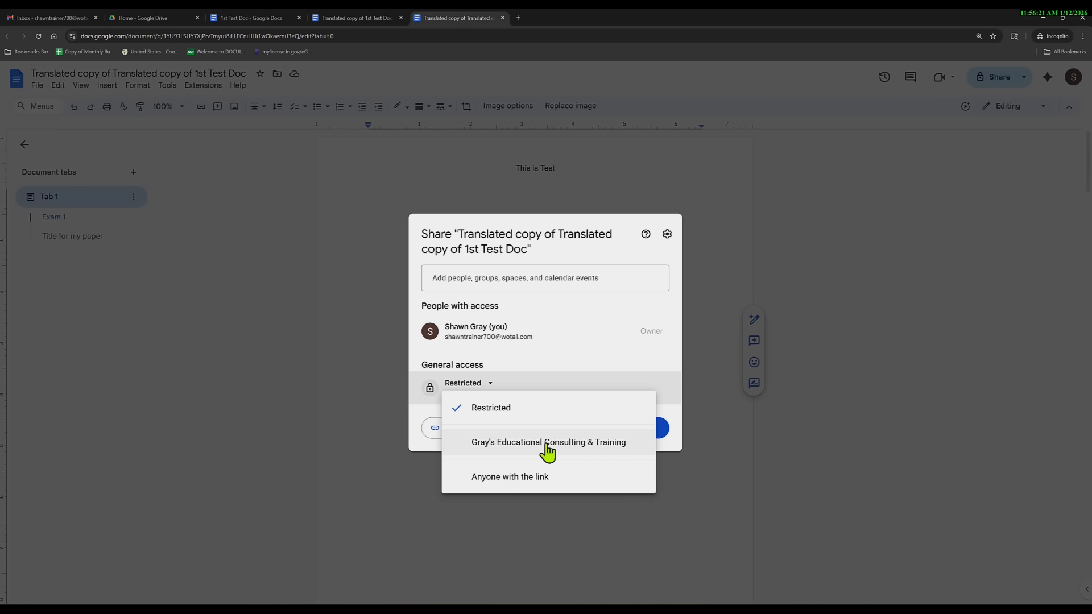
pyautogui.click(581, 320)
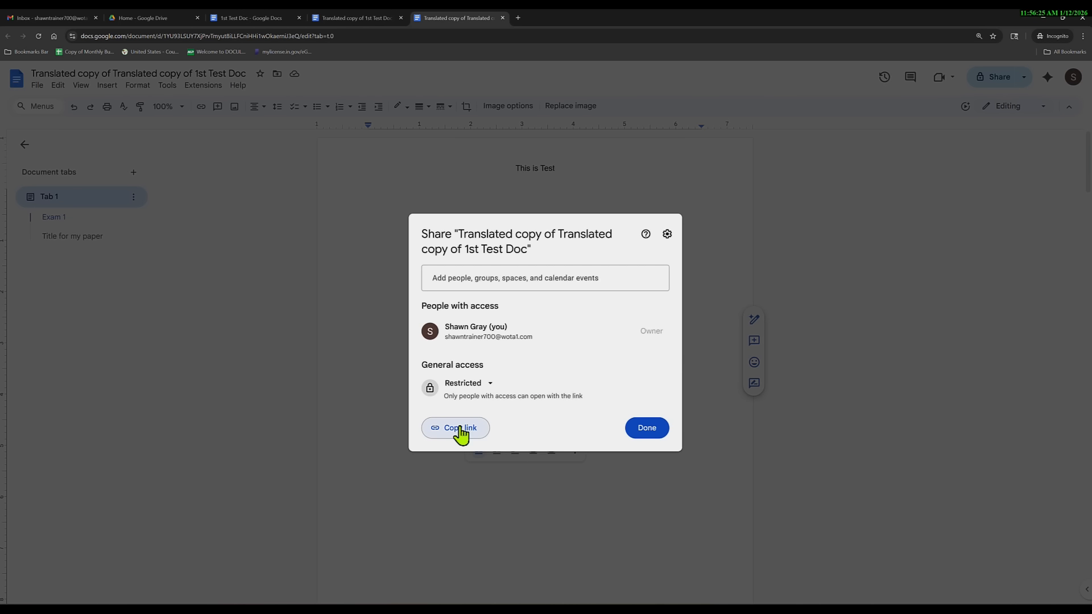
pyautogui.click(563, 276)
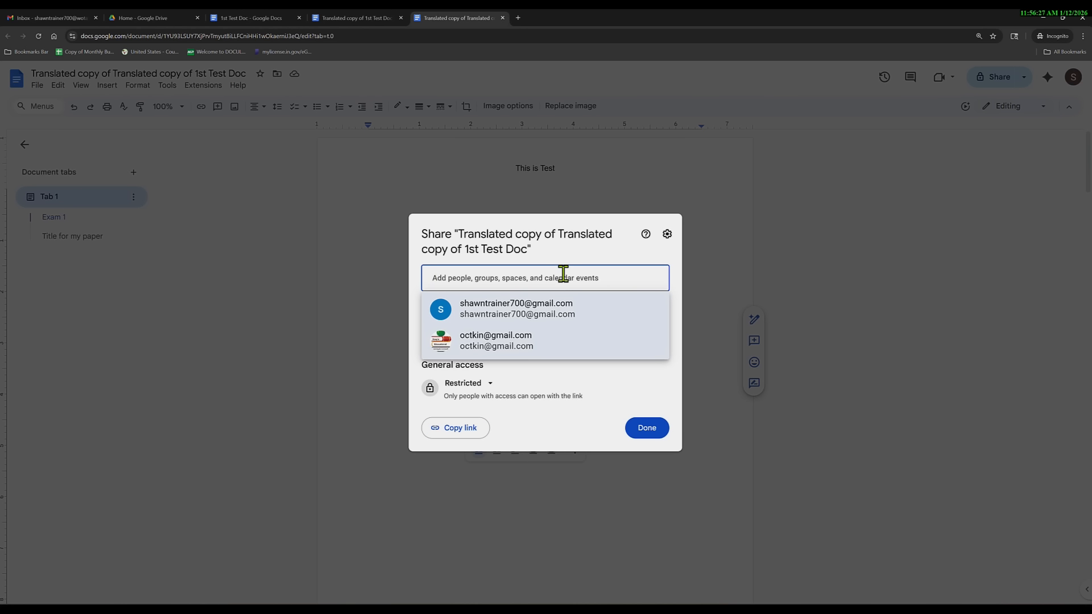
pyautogui.click(540, 313)
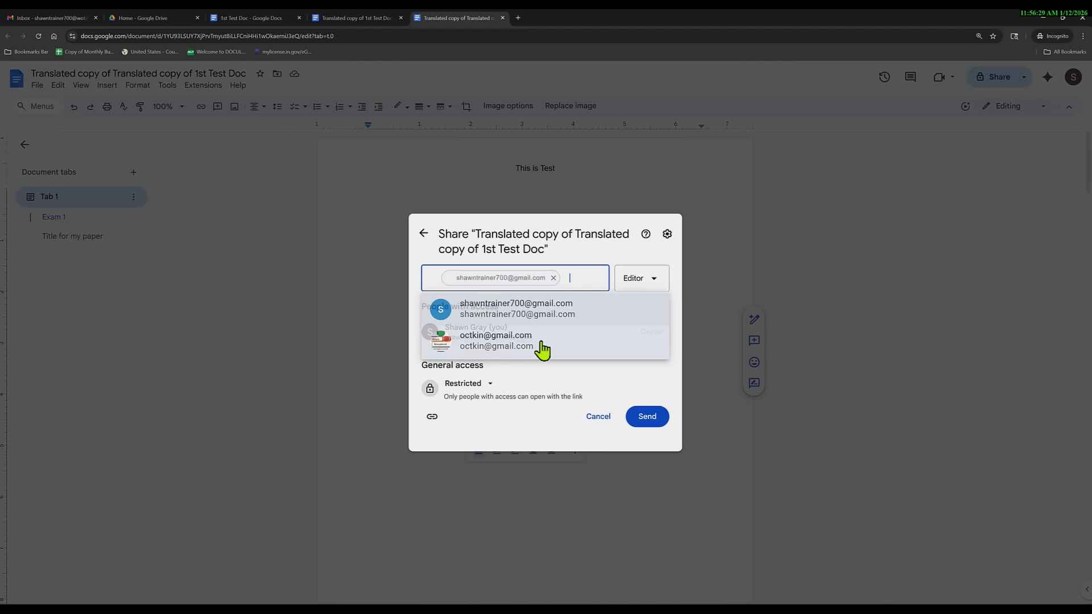
pyautogui.click(638, 290)
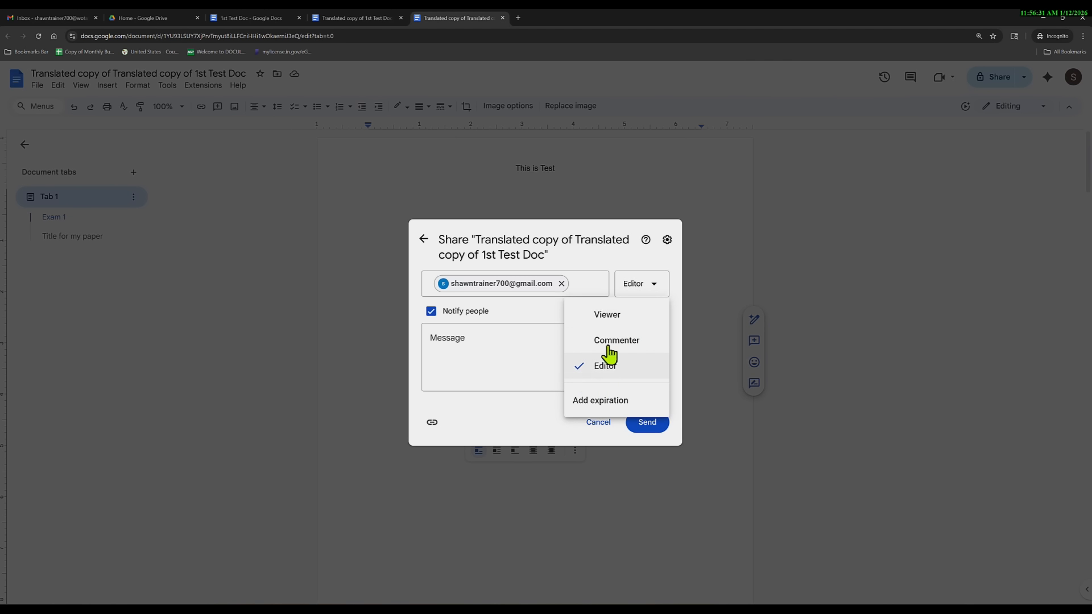
pyautogui.click(610, 405)
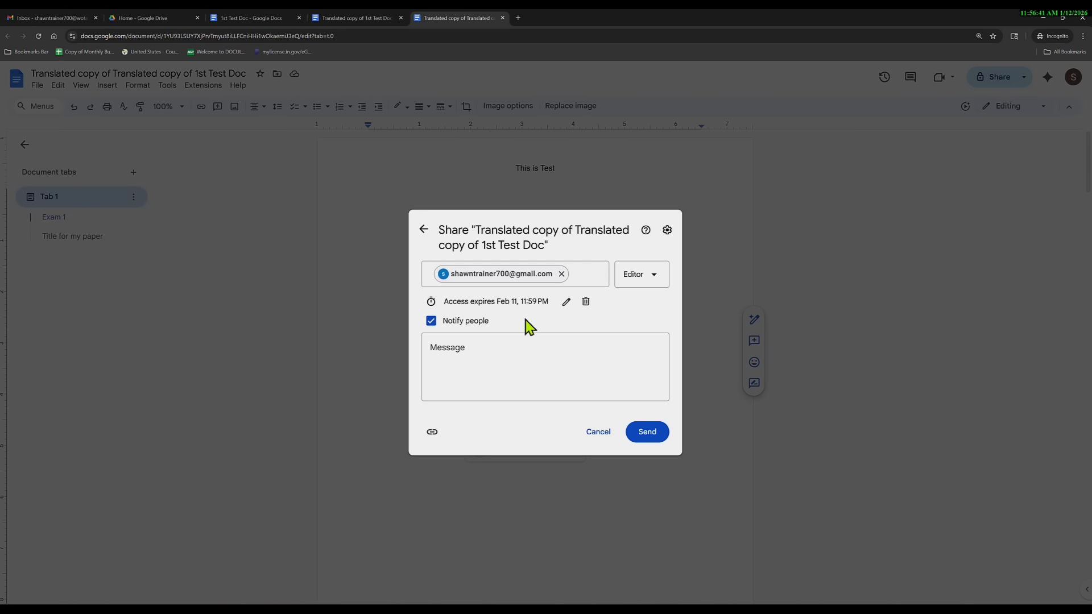
pyautogui.click(598, 432)
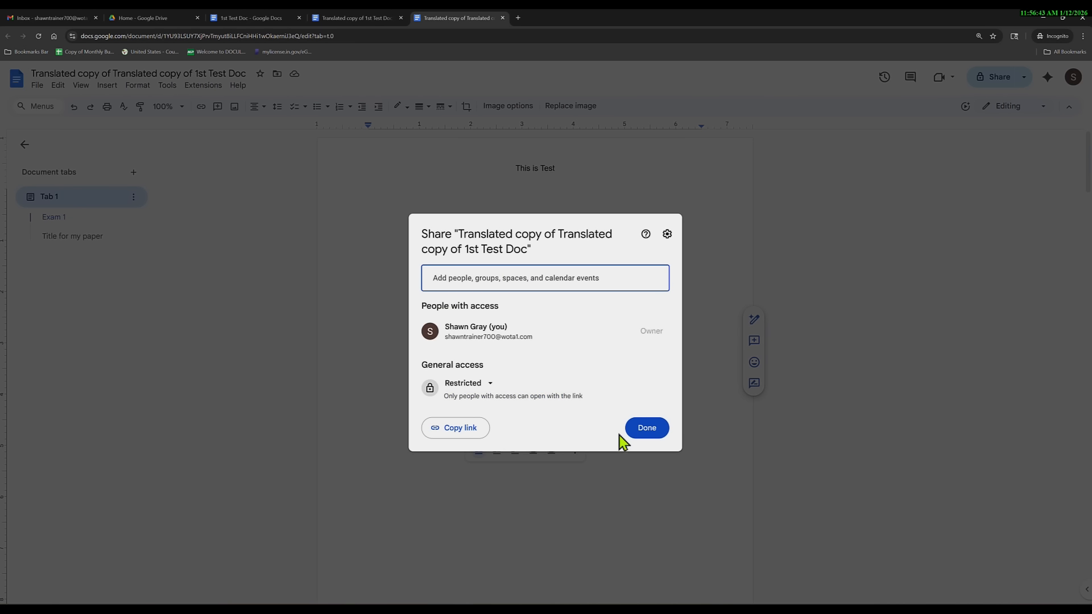
pyautogui.click(638, 431)
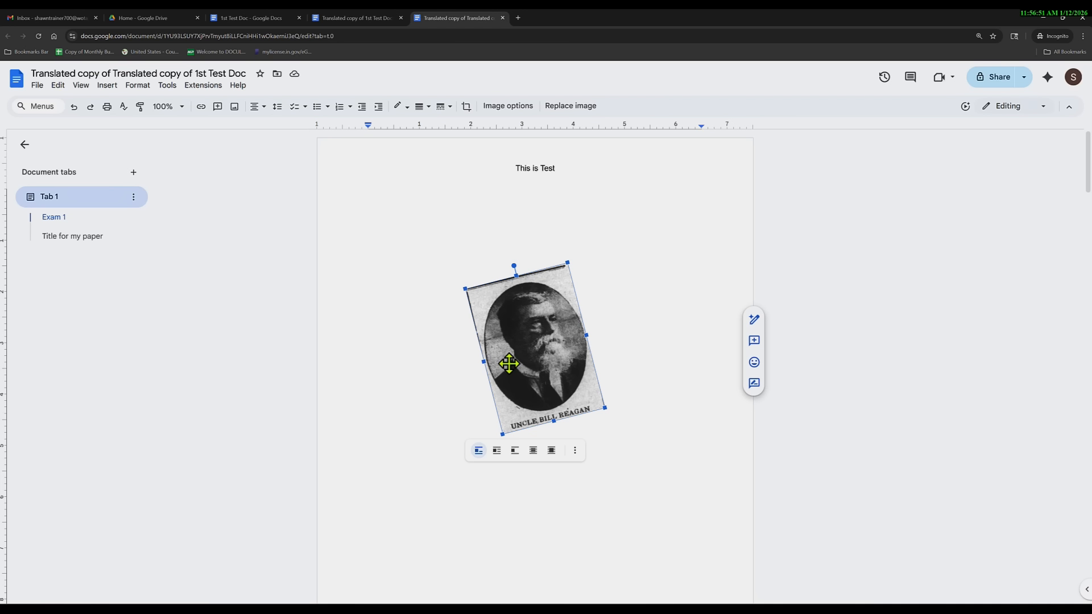
pyautogui.click(36, 87)
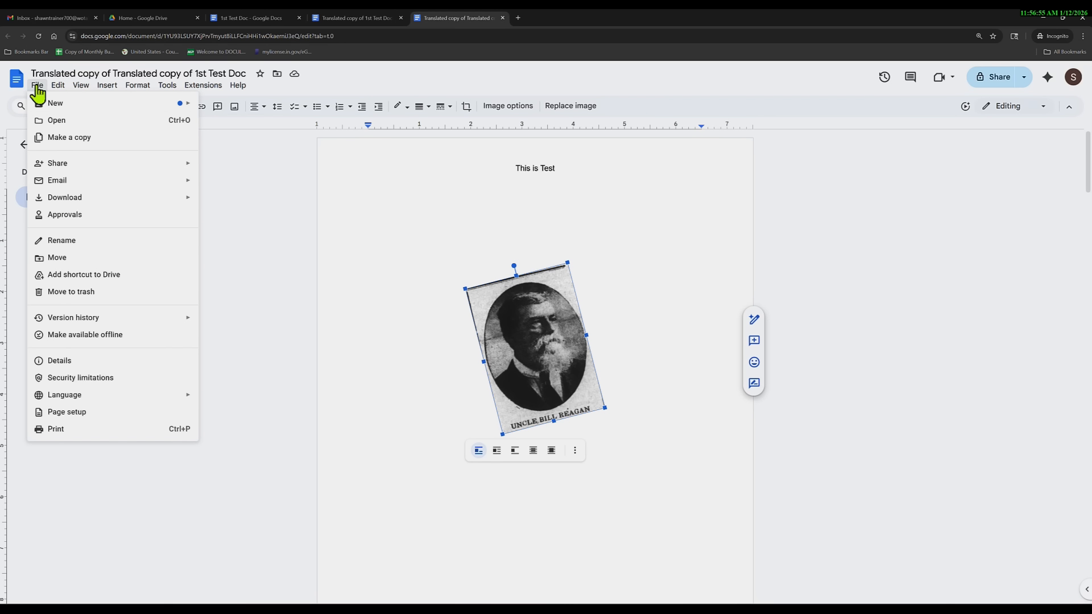
pyautogui.moveTo(105, 208)
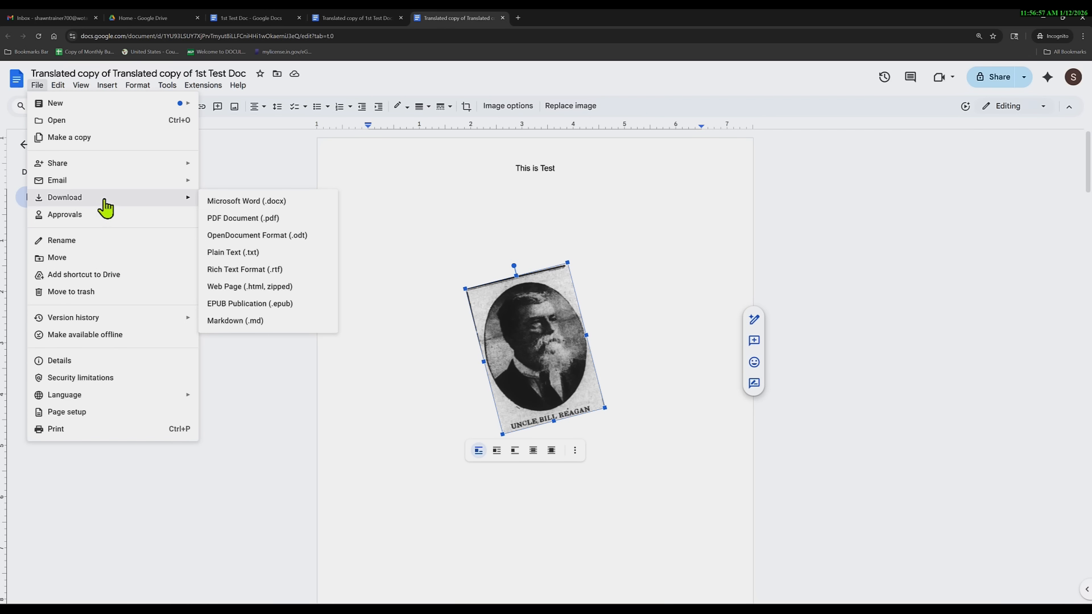
pyautogui.click(256, 221)
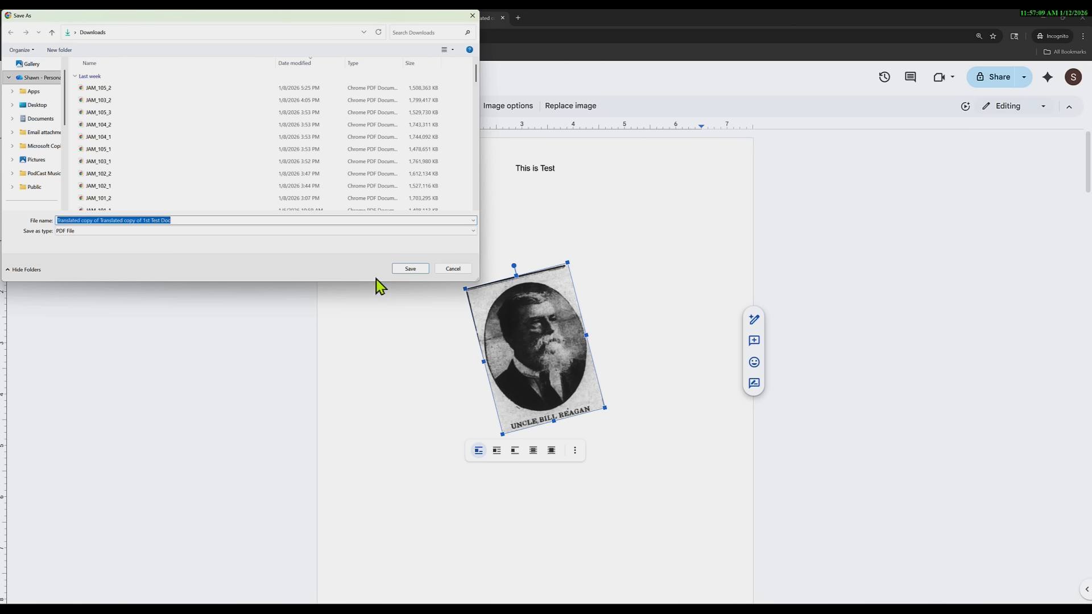
pyautogui.click(453, 268)
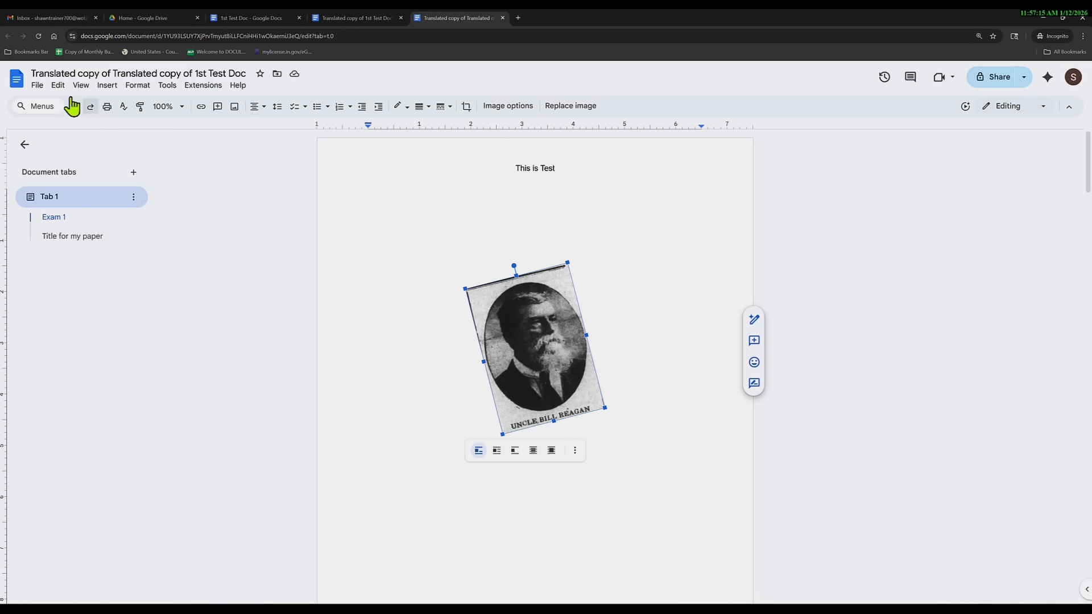
pyautogui.click(37, 86)
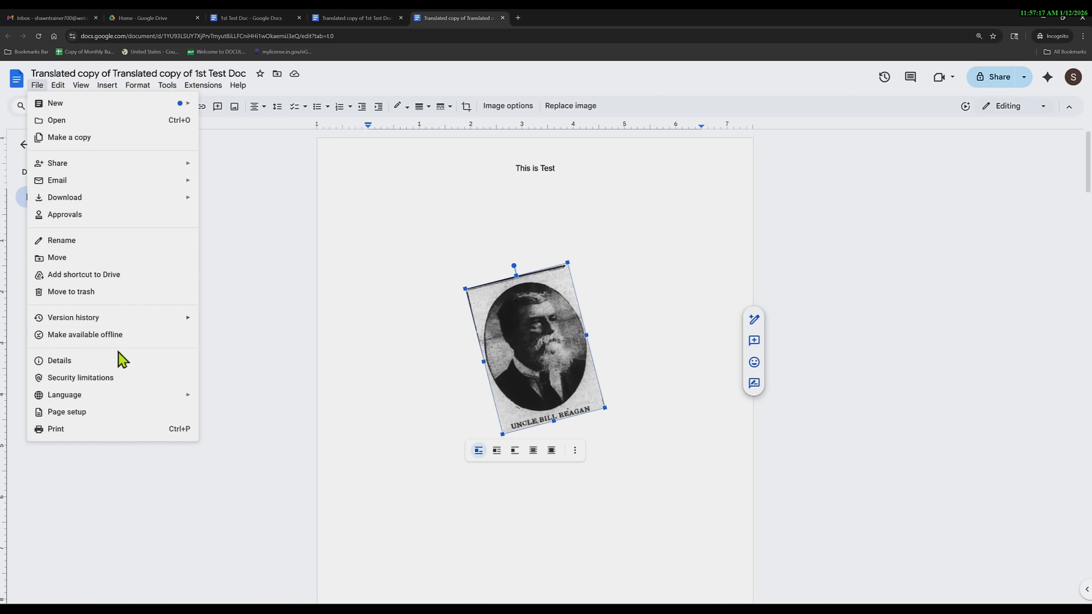
pyautogui.click(92, 429)
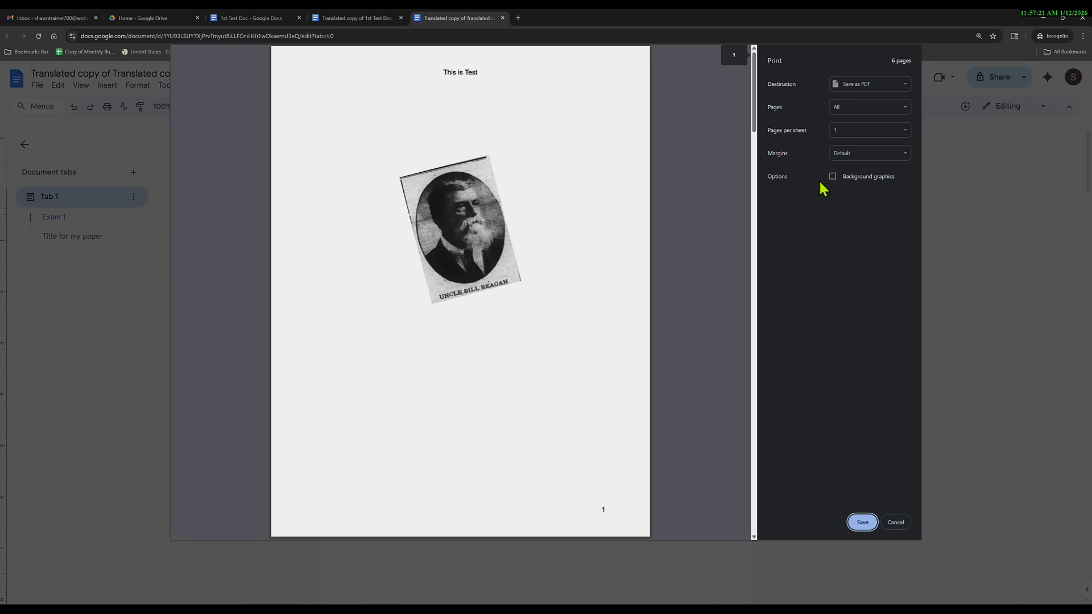
pyautogui.click(856, 88)
pyautogui.click(845, 330)
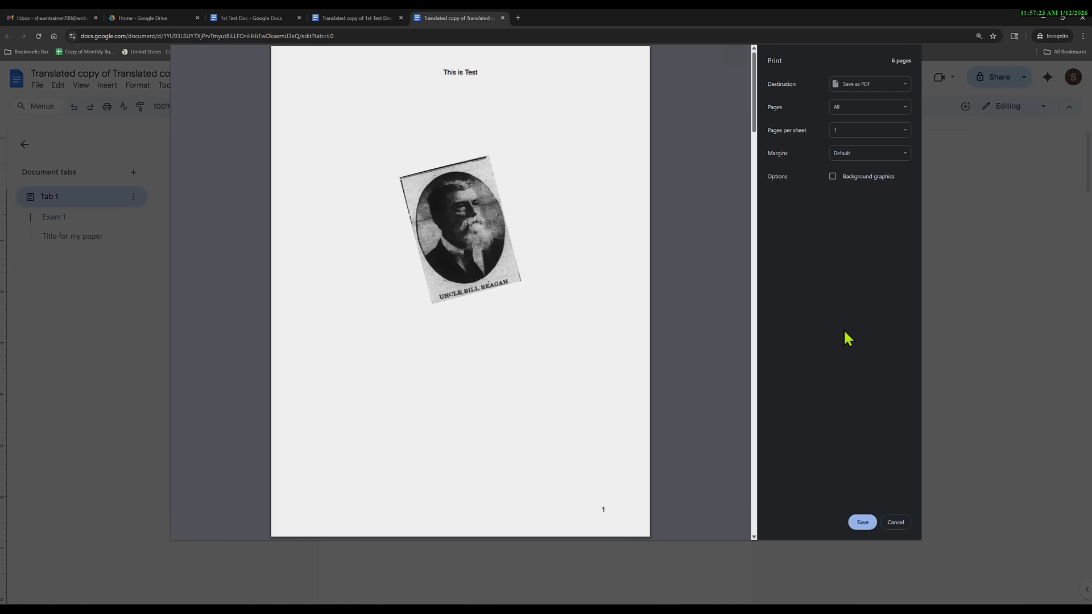
pyautogui.click(896, 522)
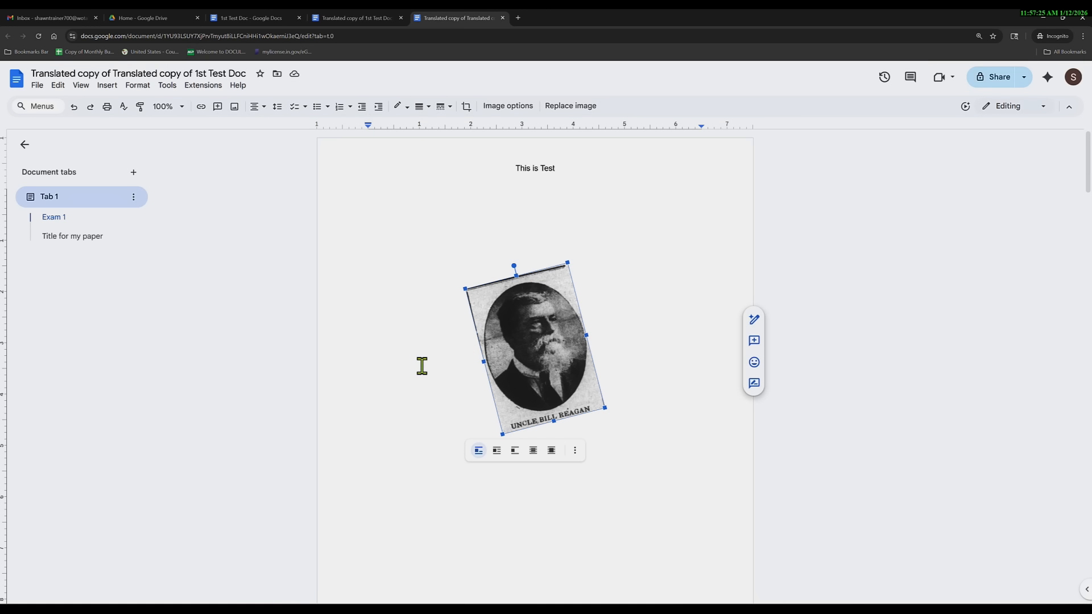
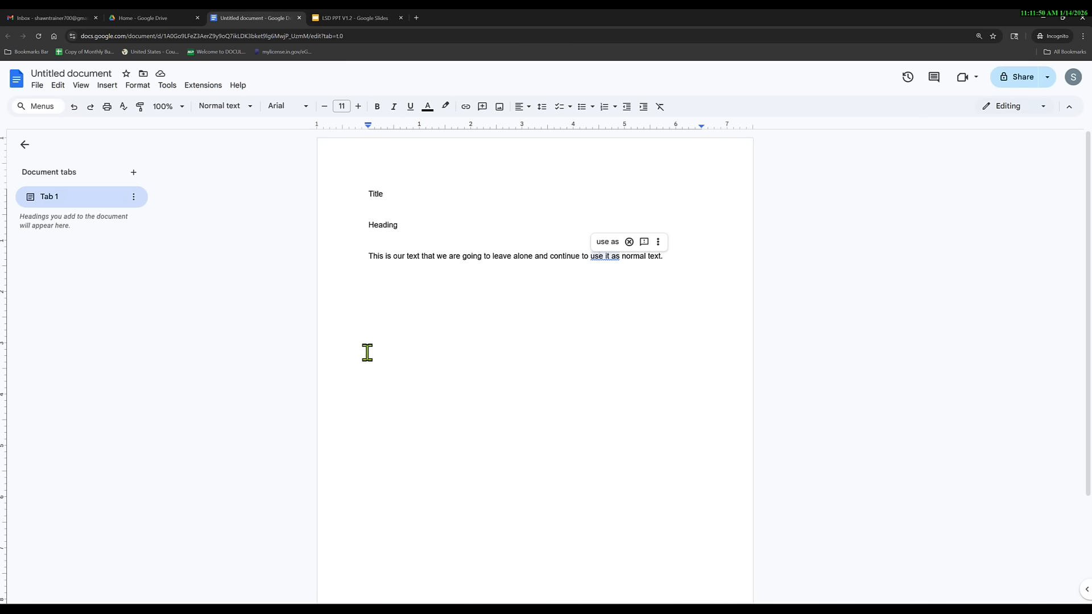
# Give the Title line the Title style, underlined, in 36 pt Impact.
pyautogui.doubleClick(376, 194)
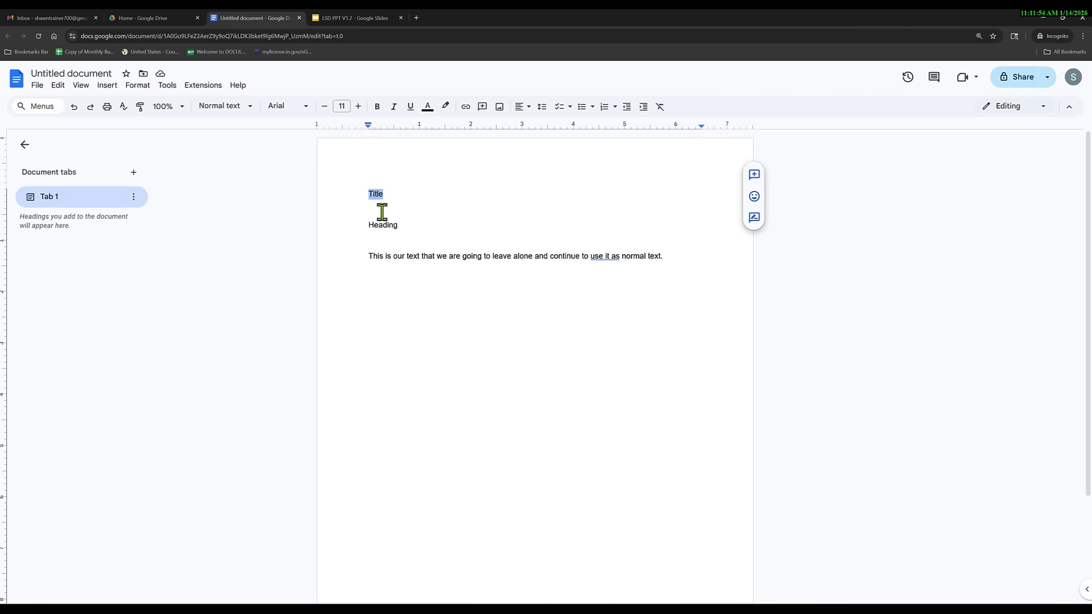
pyautogui.click(251, 107)
pyautogui.moveTo(251, 166)
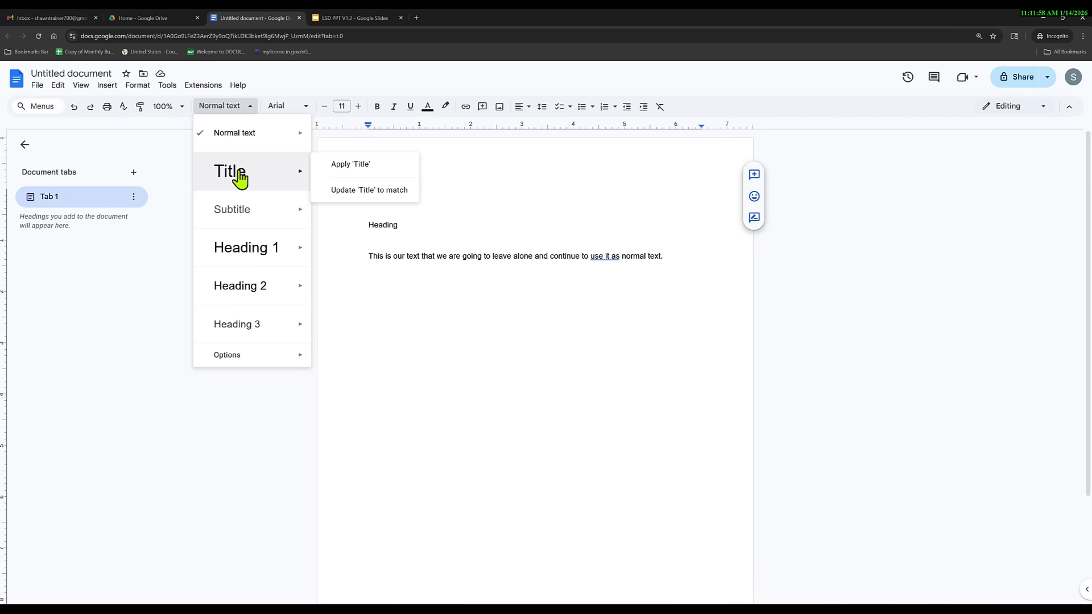
pyautogui.click(239, 173)
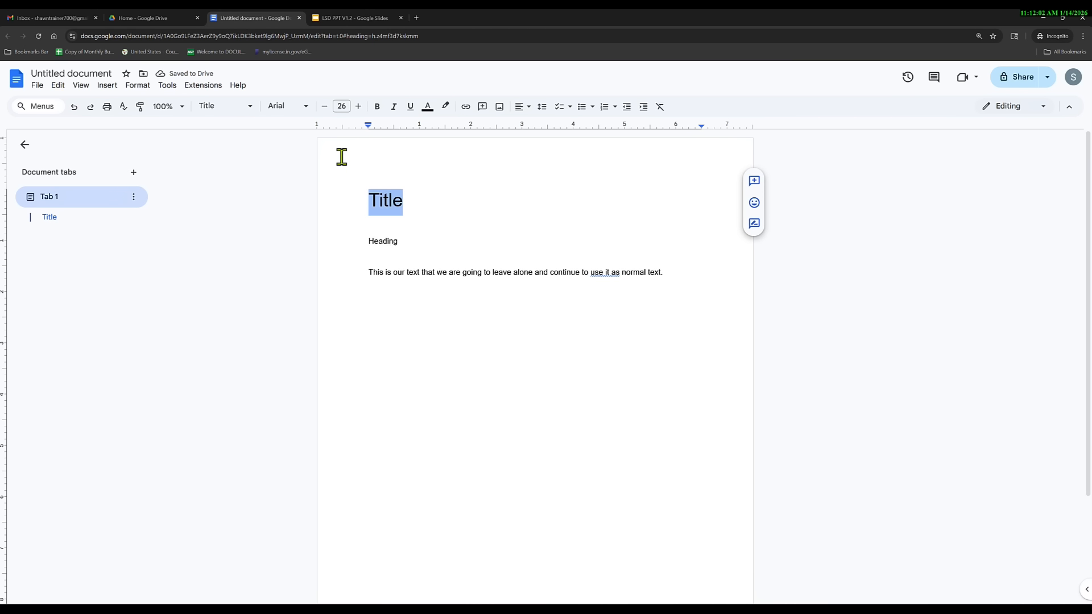
pyautogui.click(377, 107)
pyautogui.click(411, 110)
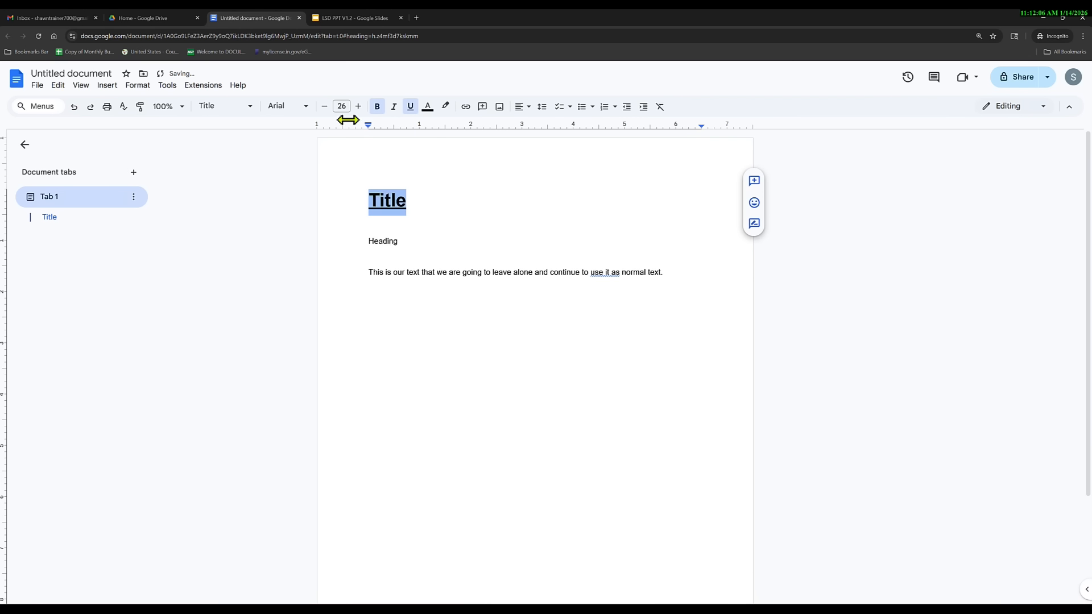
pyautogui.click(307, 114)
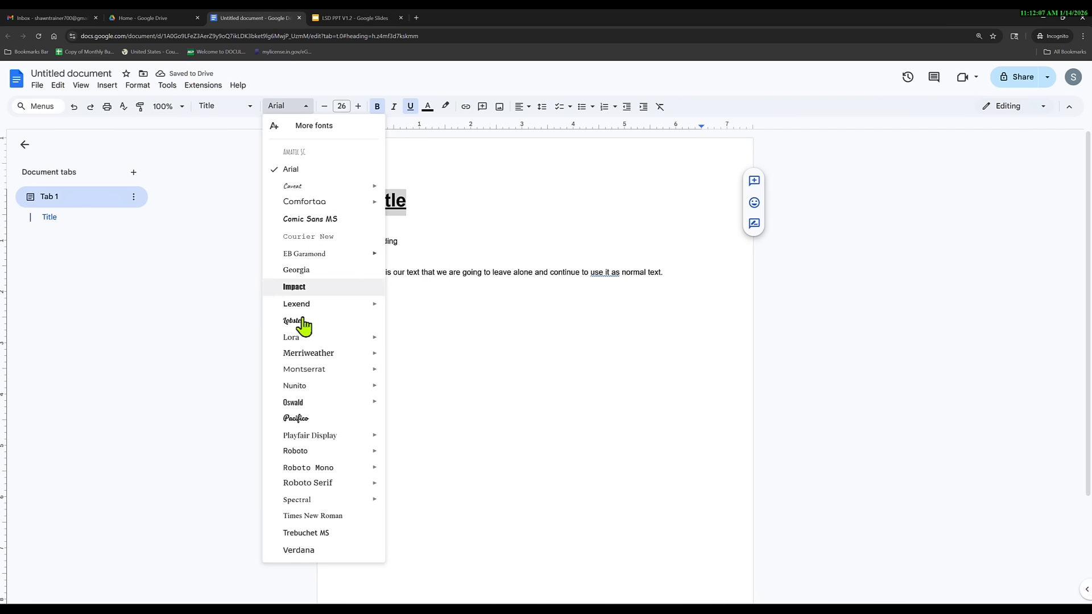
pyautogui.click(308, 289)
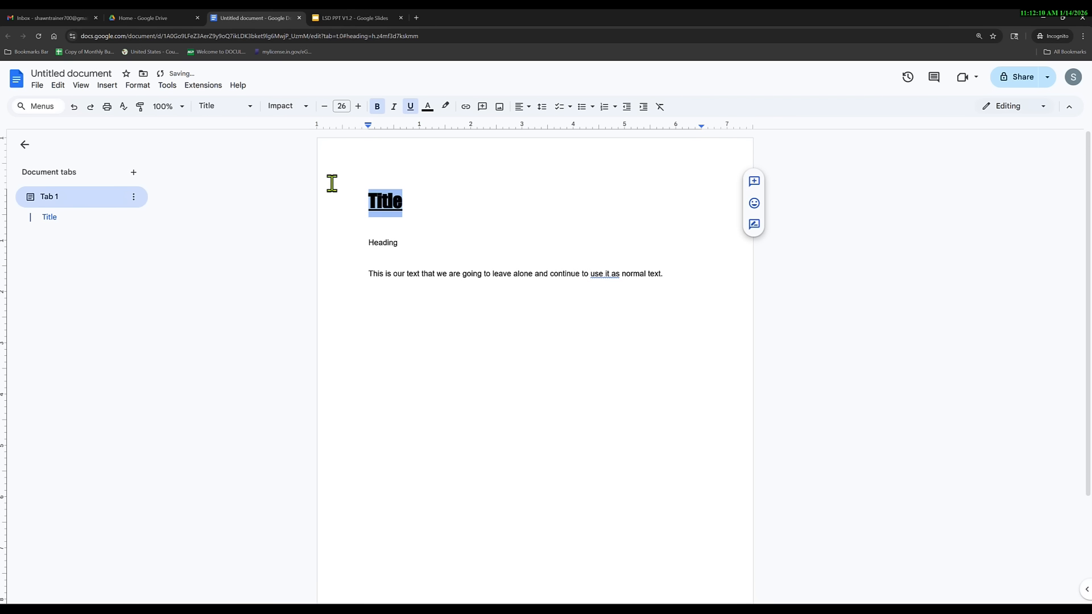
pyautogui.click(377, 108)
pyautogui.click(358, 106)
pyautogui.click(358, 107)
pyautogui.click(358, 107)
pyautogui.click(359, 106)
pyautogui.click(358, 106)
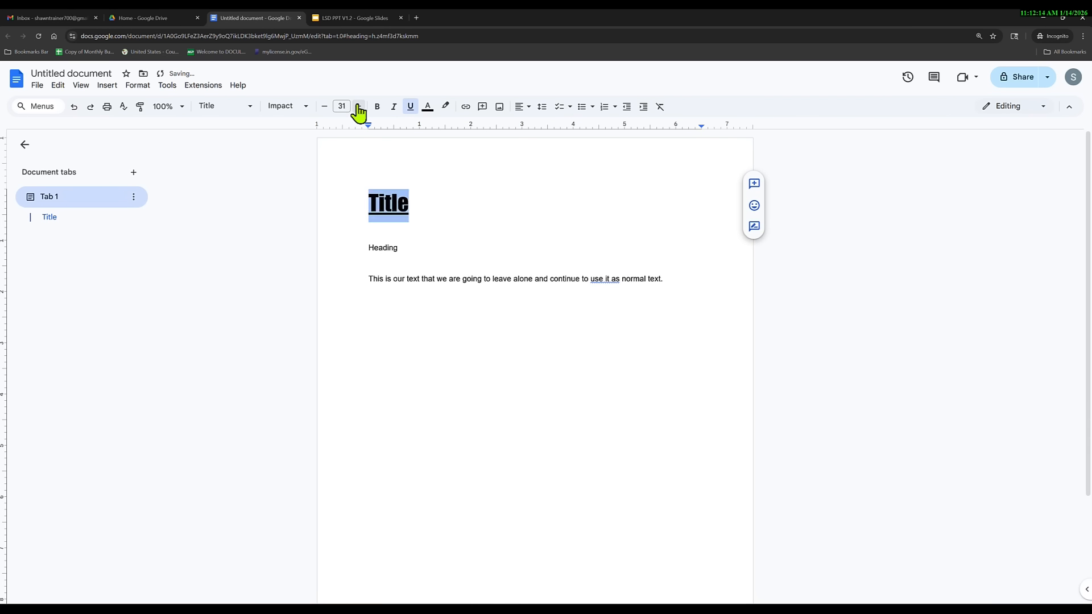
pyautogui.click(358, 107)
pyautogui.click(358, 106)
pyautogui.click(359, 107)
pyautogui.click(359, 107)
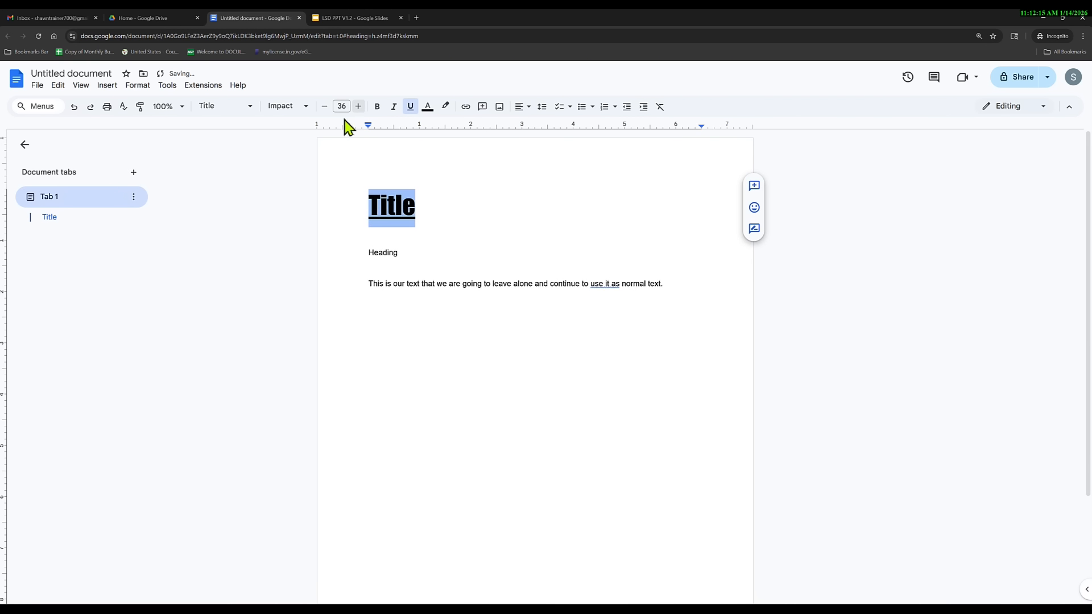
# Update the Title paragraph style to match the reformatted Title line.
pyautogui.click(249, 107)
pyautogui.moveTo(262, 174)
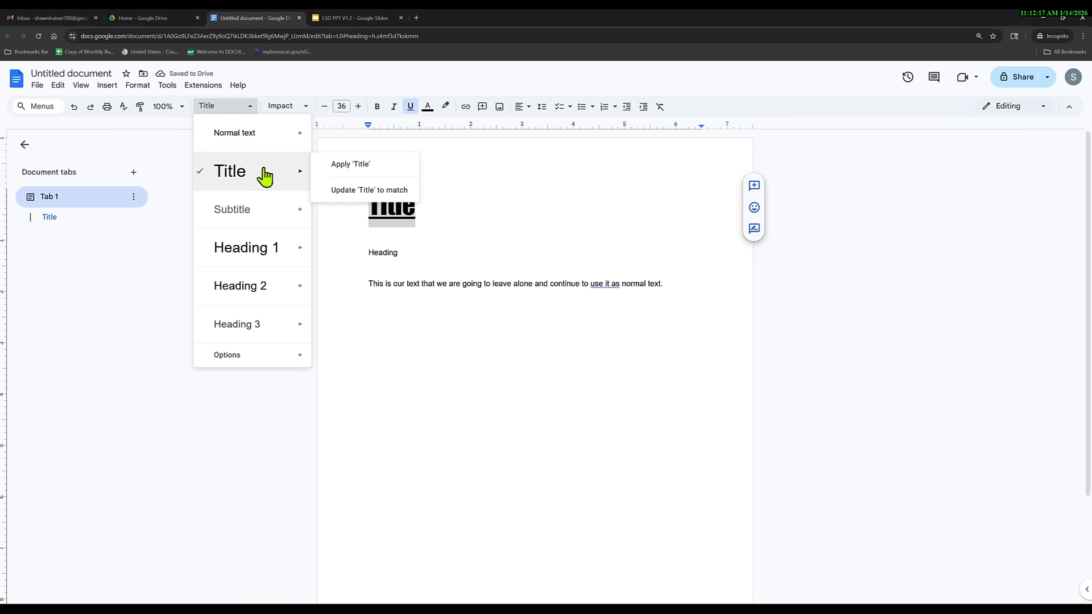
pyautogui.click(341, 194)
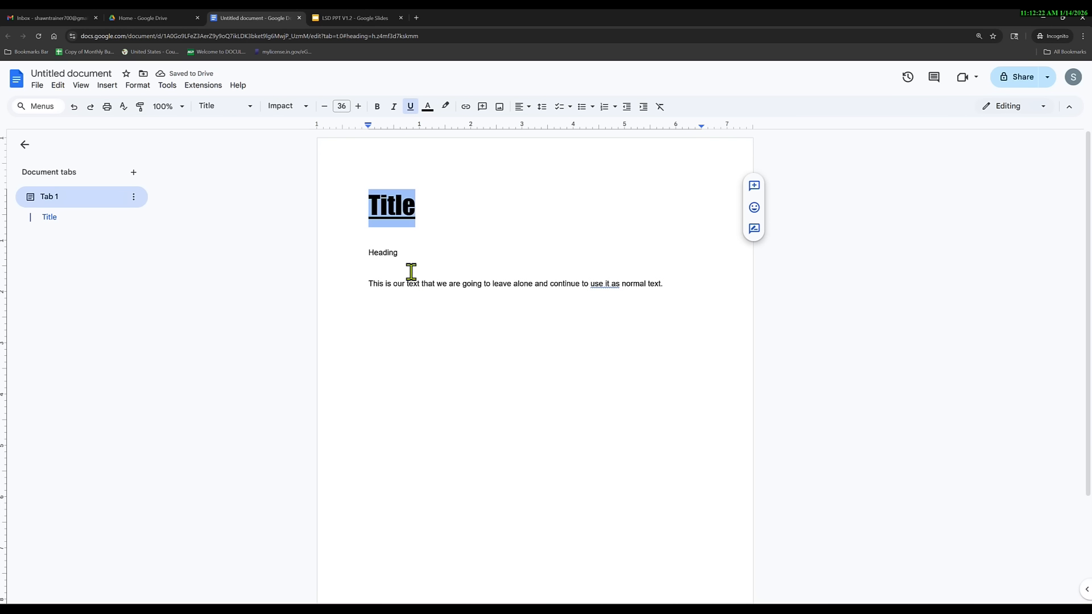
# Rename the second line to 'Heading 1' and select it.
pyautogui.click(409, 252)
pyautogui.write('1')
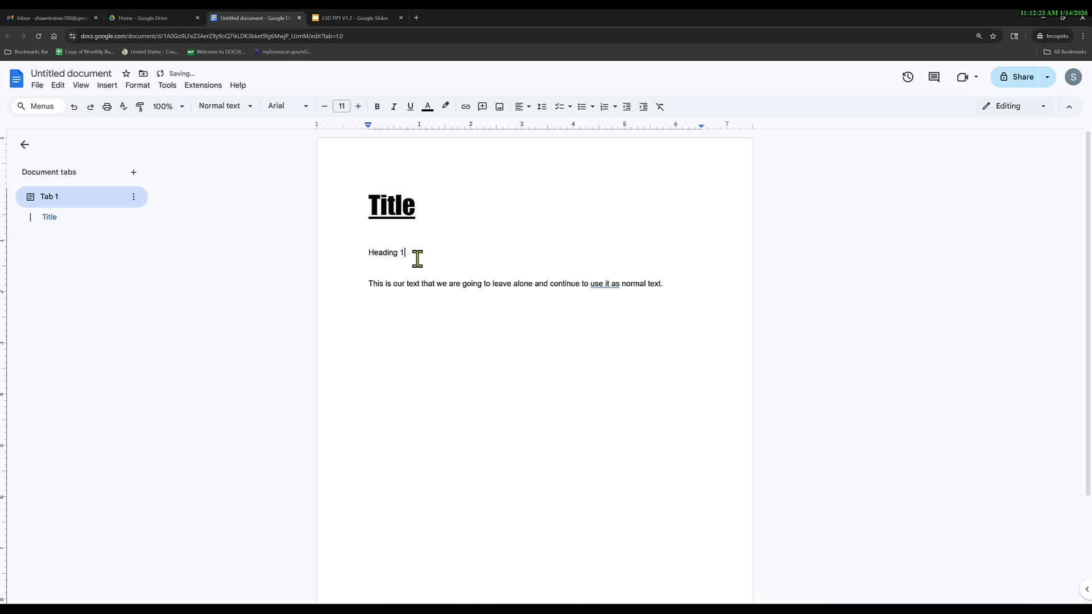
pyautogui.moveTo(415, 252); pyautogui.dragTo(367, 252)
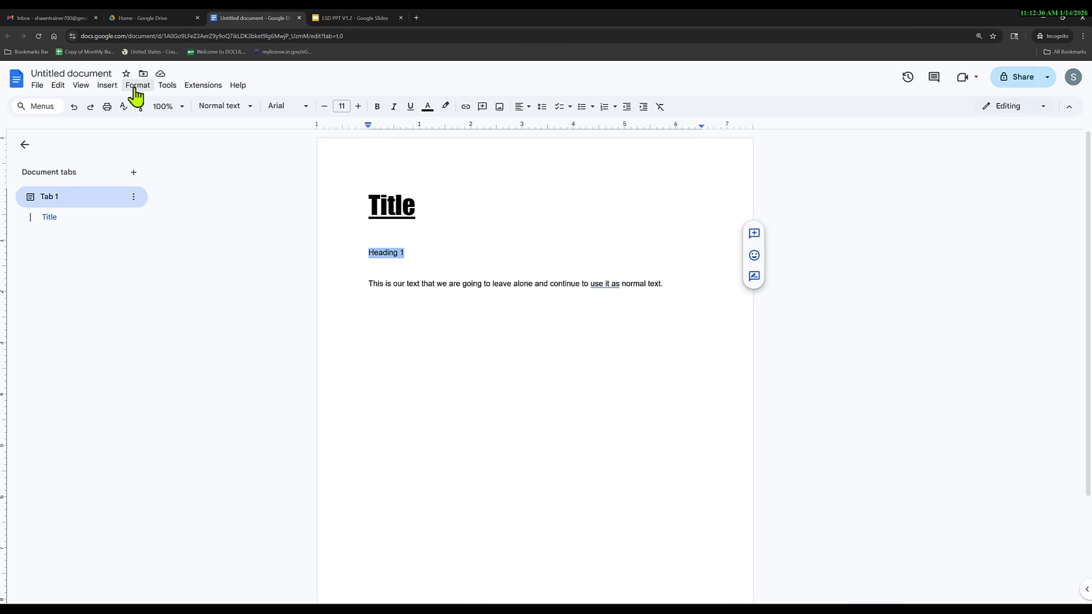
pyautogui.click(250, 108)
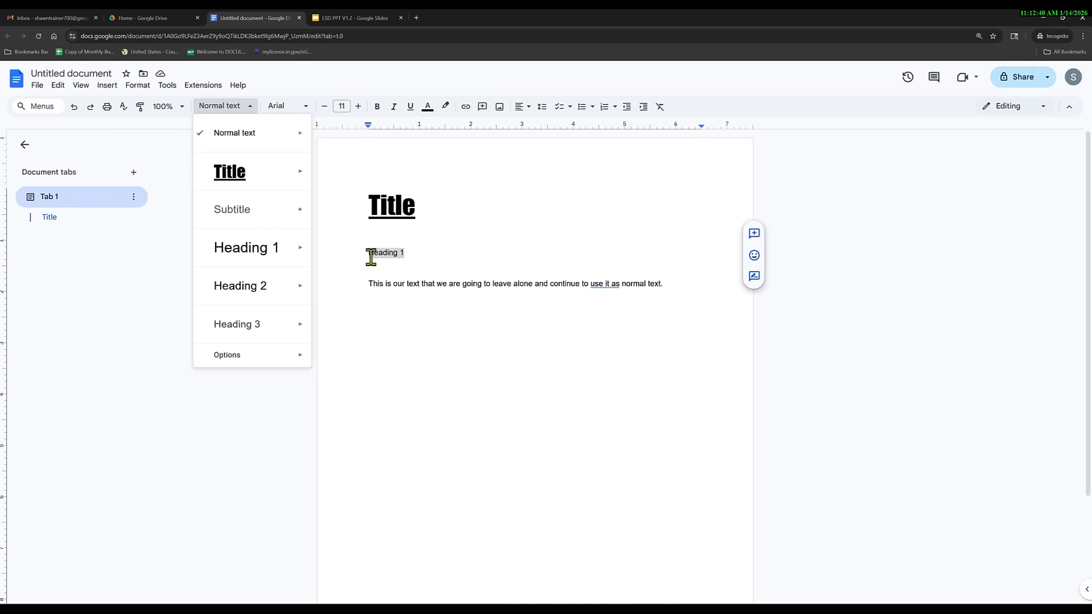
pyautogui.moveTo(281, 253)
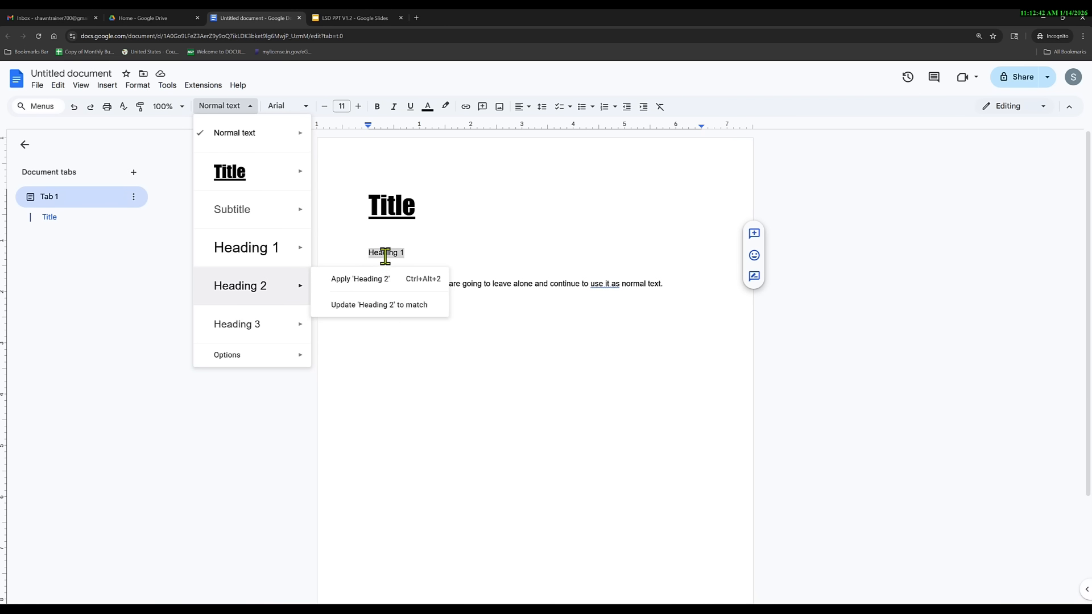
pyautogui.click(382, 252)
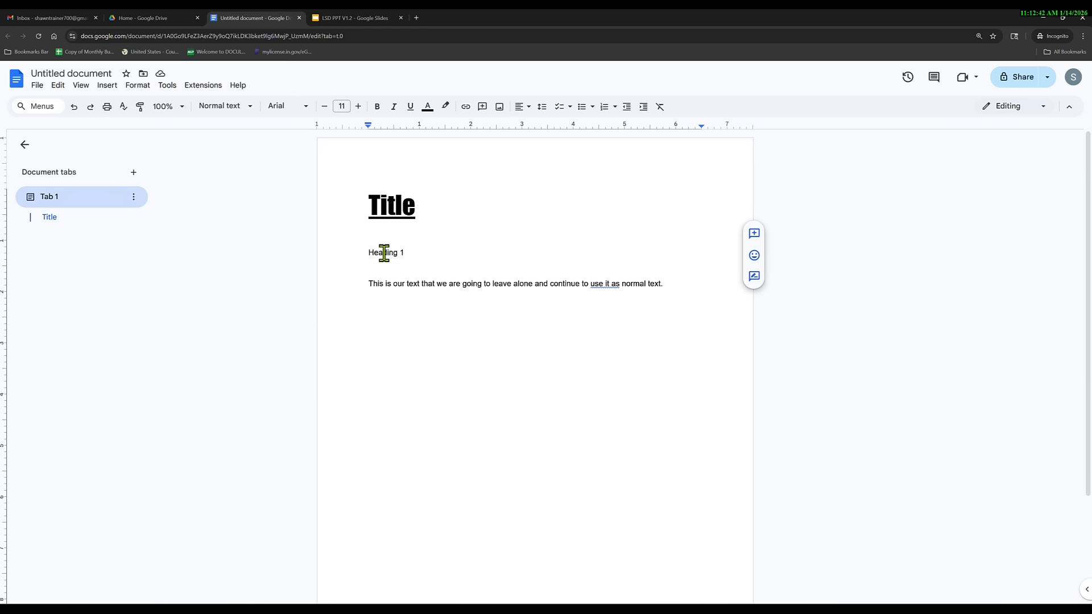
# Make the heading bold, underlined 15 pt Merriweather and set Heading 1 to match.
pyautogui.click(358, 107)
pyautogui.click(359, 106)
pyautogui.click(358, 107)
pyautogui.click(358, 106)
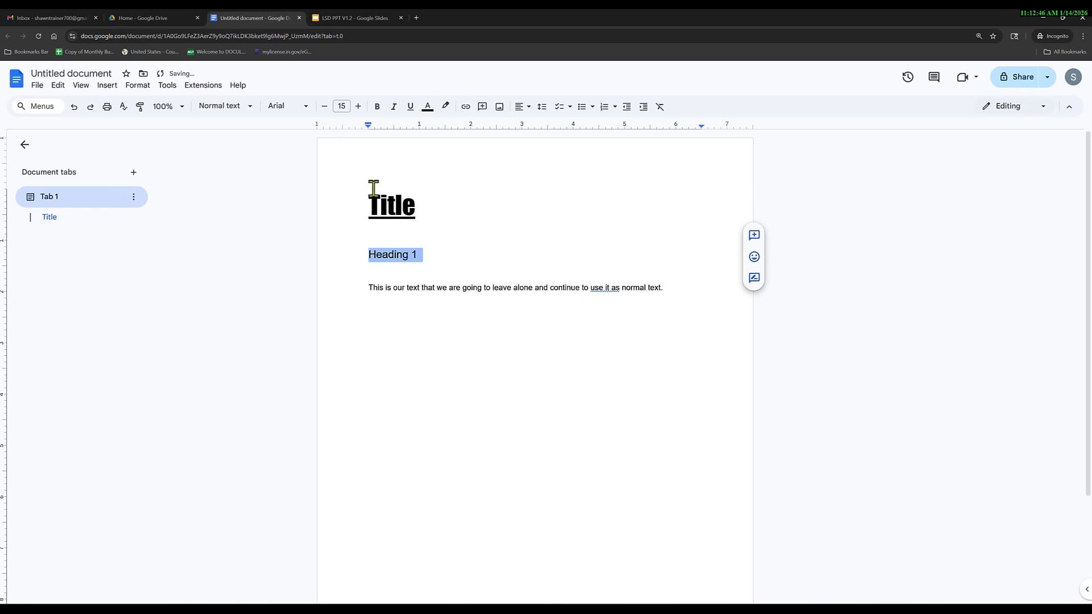
pyautogui.click(303, 108)
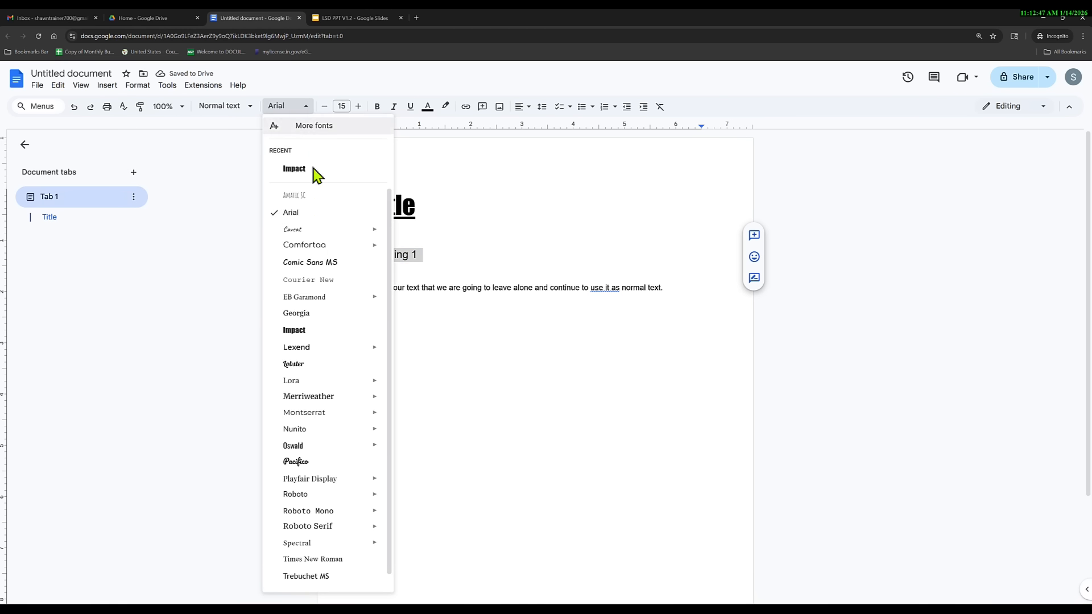
pyautogui.click(319, 397)
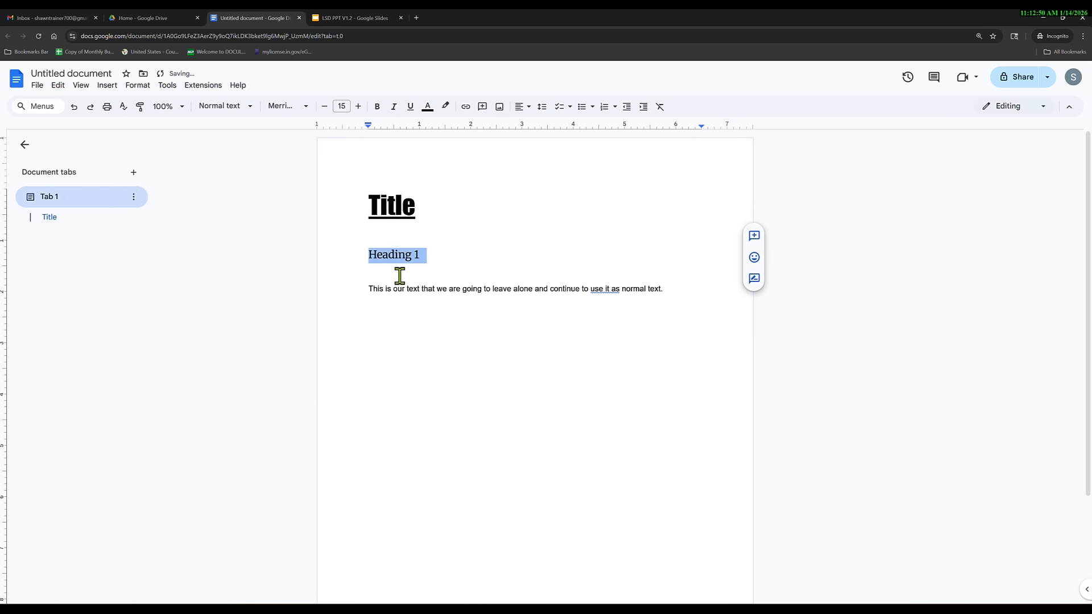
pyautogui.click(377, 107)
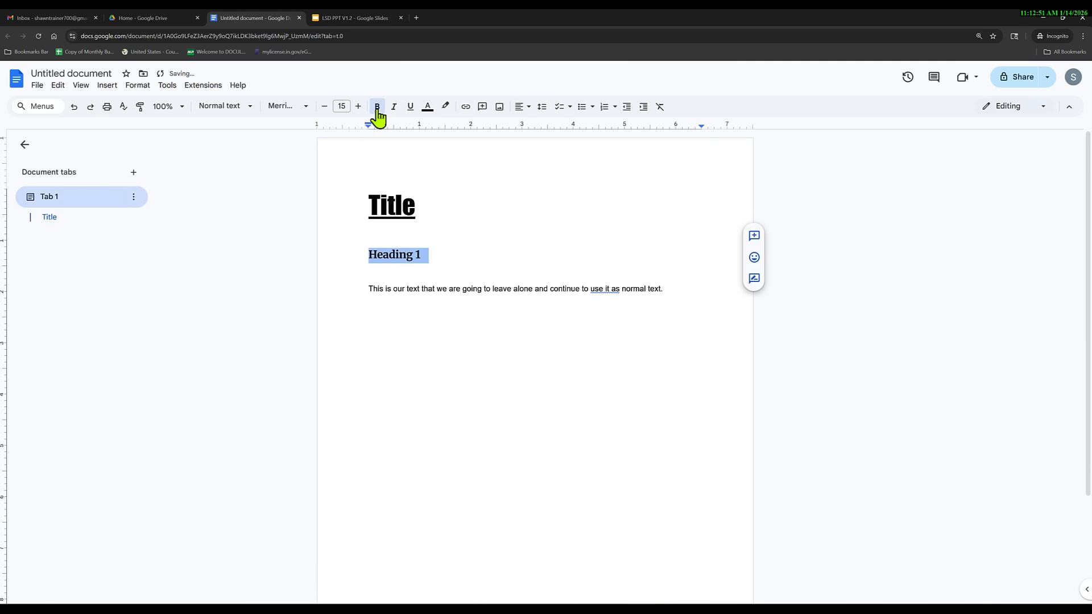
pyautogui.click(410, 107)
pyautogui.click(251, 109)
pyautogui.moveTo(295, 254)
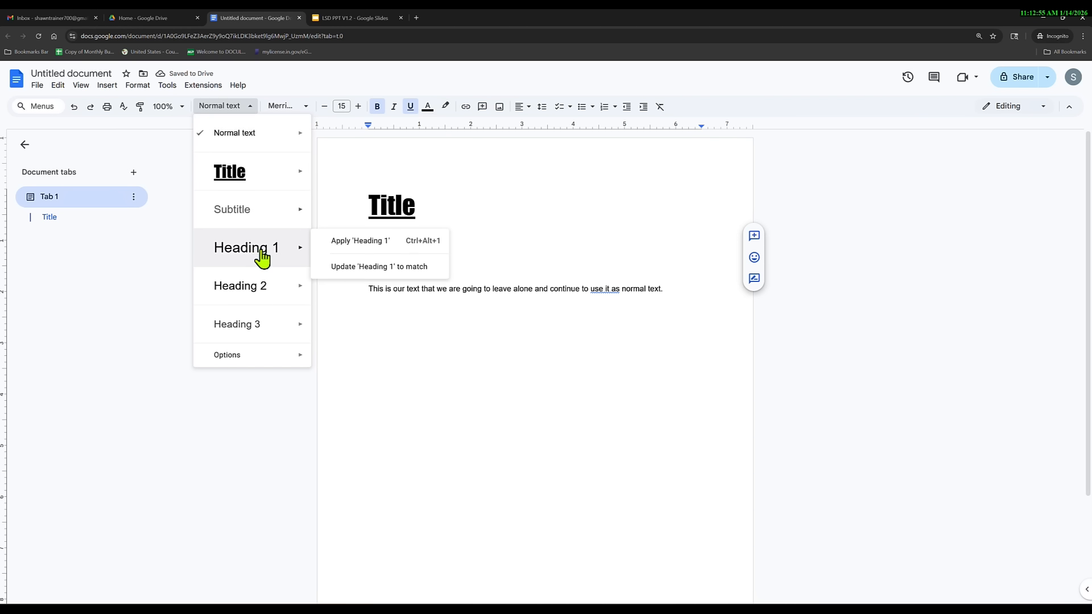
pyautogui.click(351, 267)
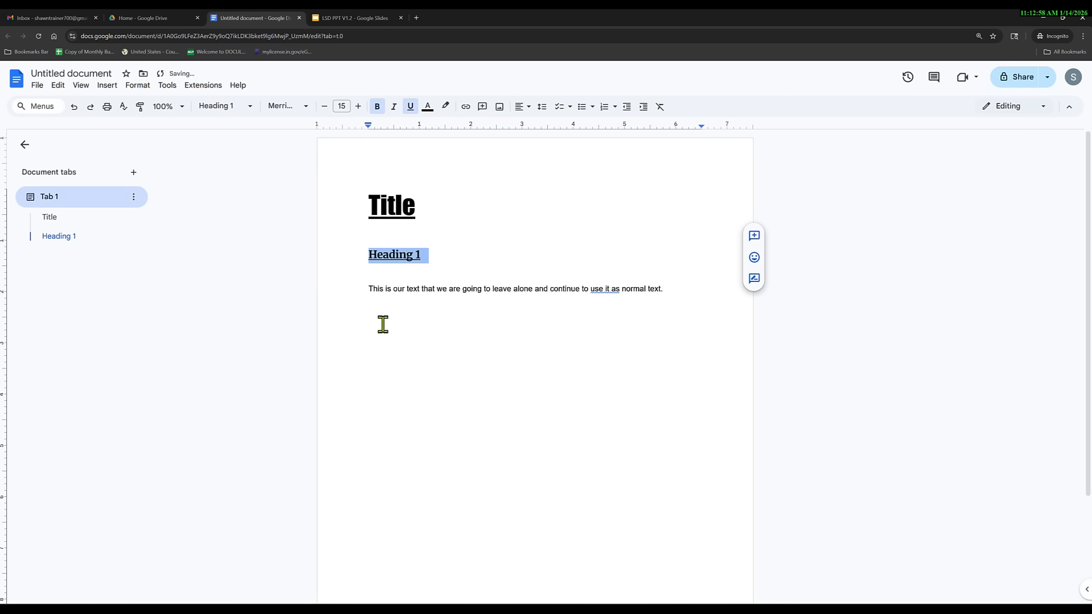
# Set the body sentence to 12 pt Times New Roman.
pyautogui.tripleClick(416, 292)
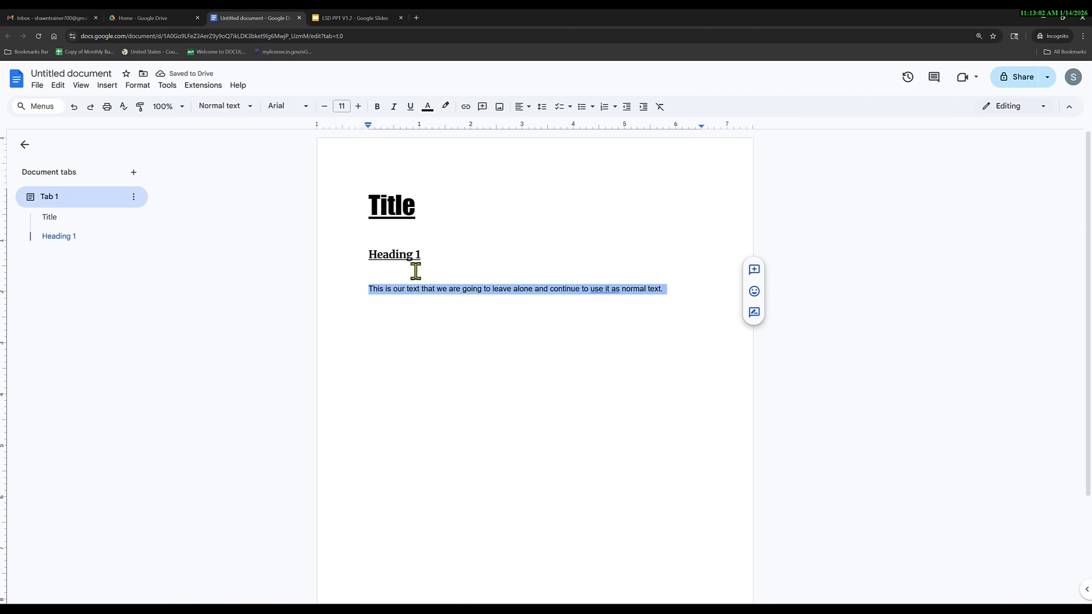
pyautogui.click(358, 107)
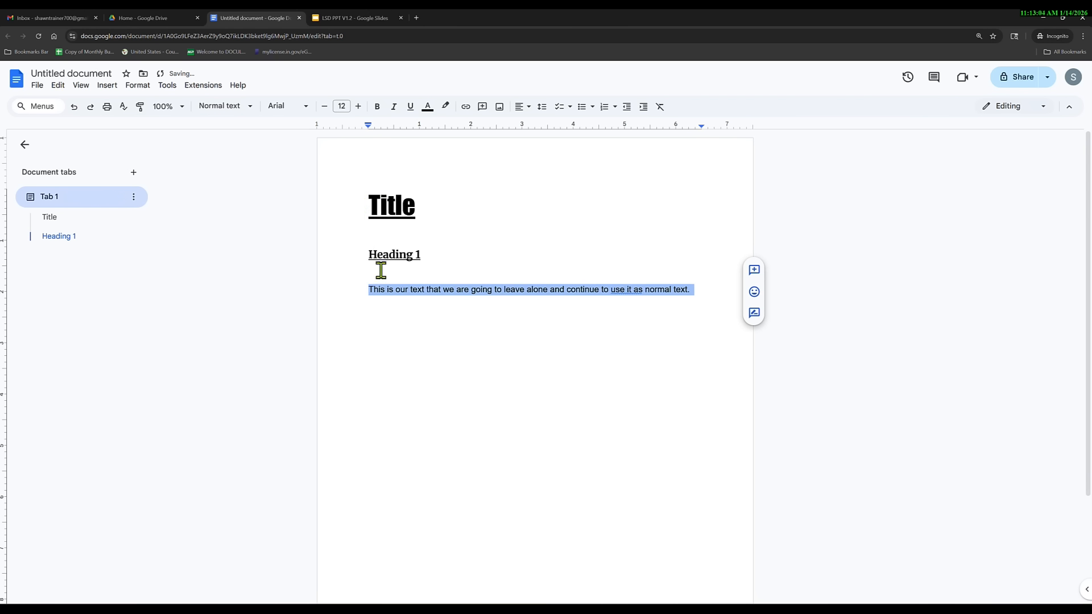
pyautogui.click(306, 107)
pyautogui.scroll(-1, 324, 319)
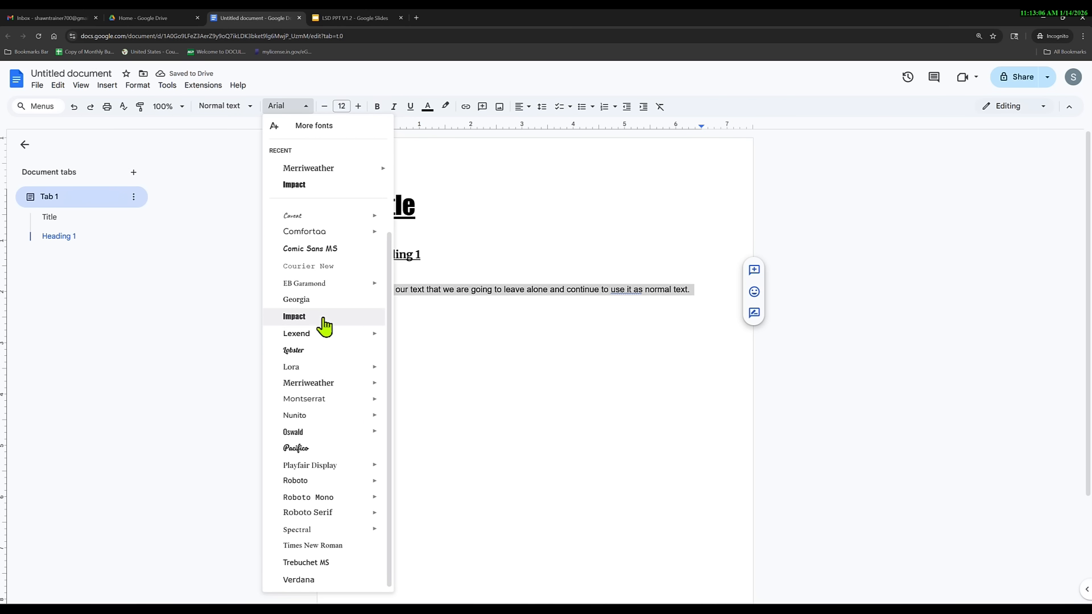
pyautogui.click(324, 546)
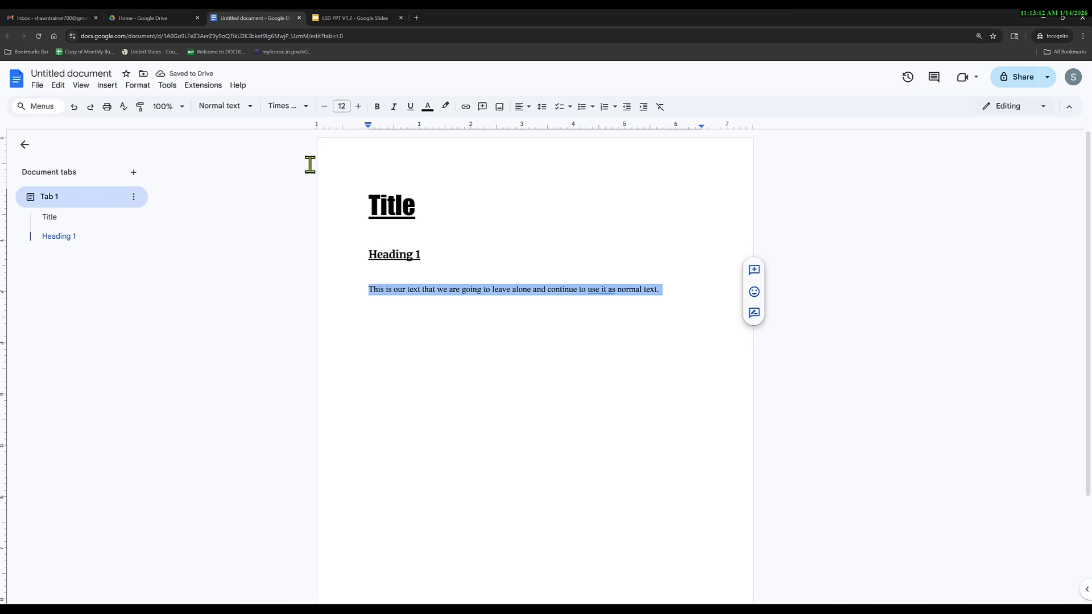
# Update Normal text to match the 12 pt Times New Roman sentence.
pyautogui.click(251, 108)
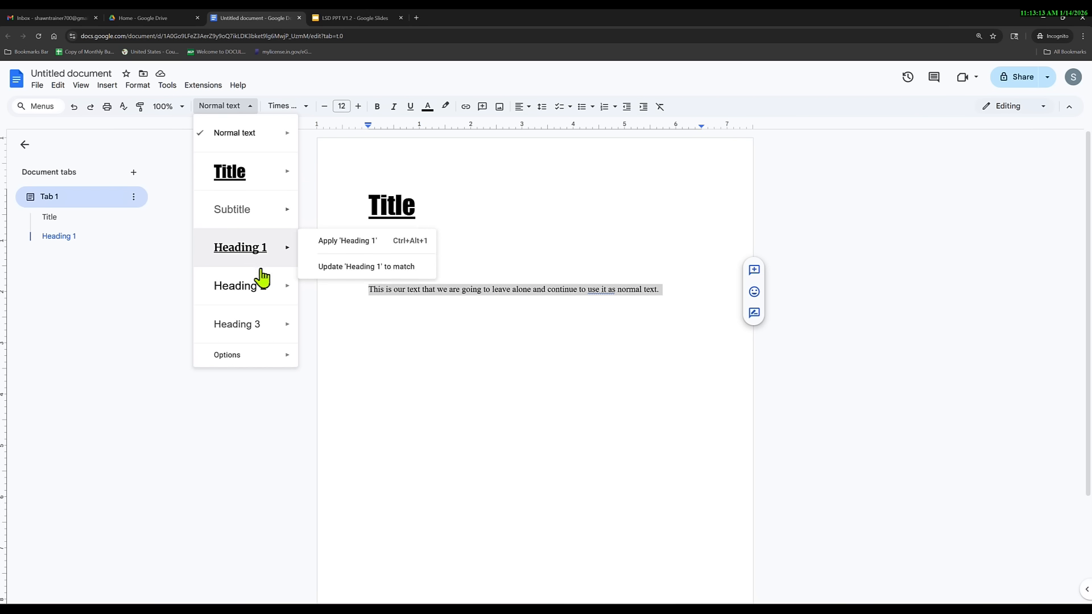
pyautogui.moveTo(257, 140)
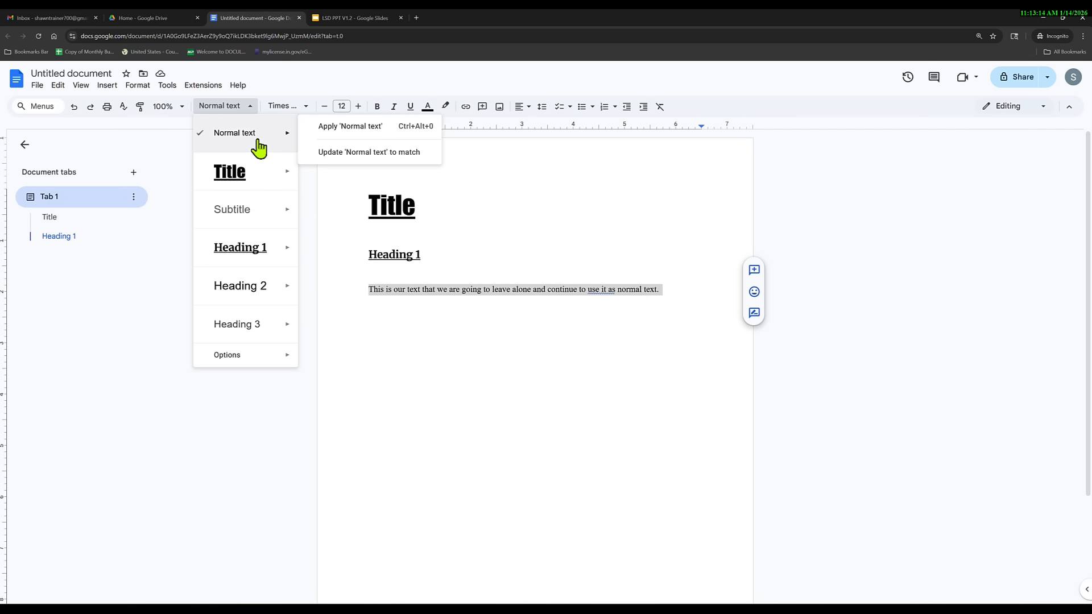
pyautogui.click(341, 164)
pyautogui.click(671, 296)
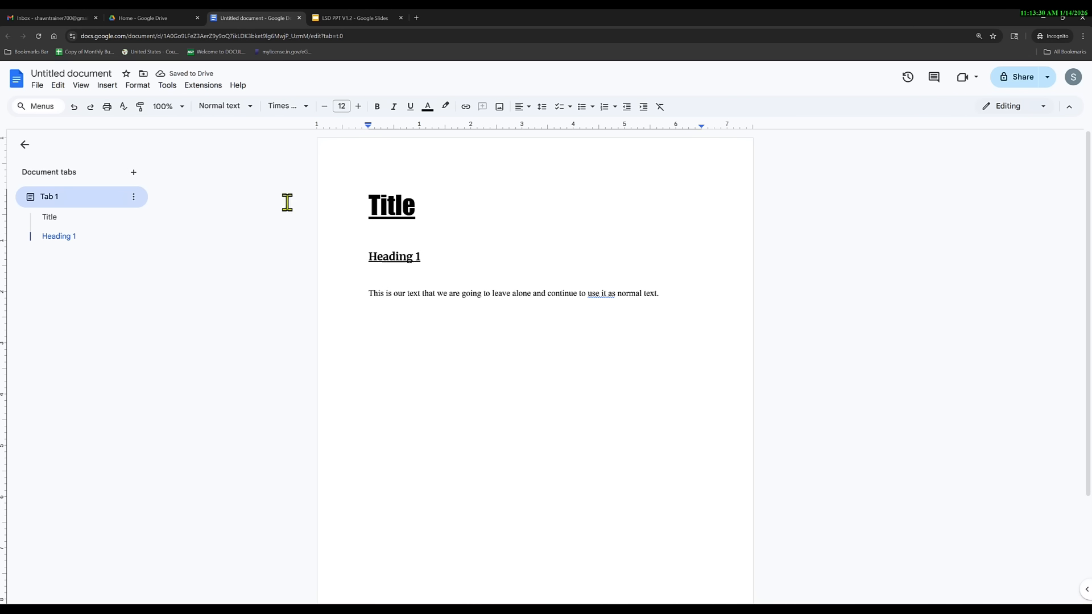
# Add a new Title-styled line reading 'Title 2'.
pyautogui.click(138, 86)
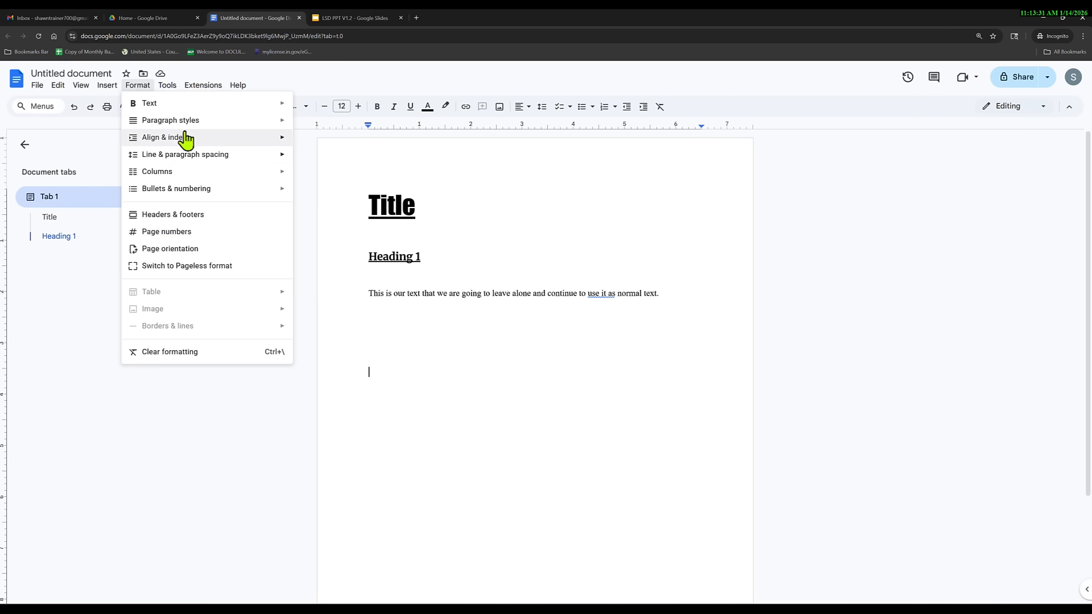
pyautogui.moveTo(203, 130)
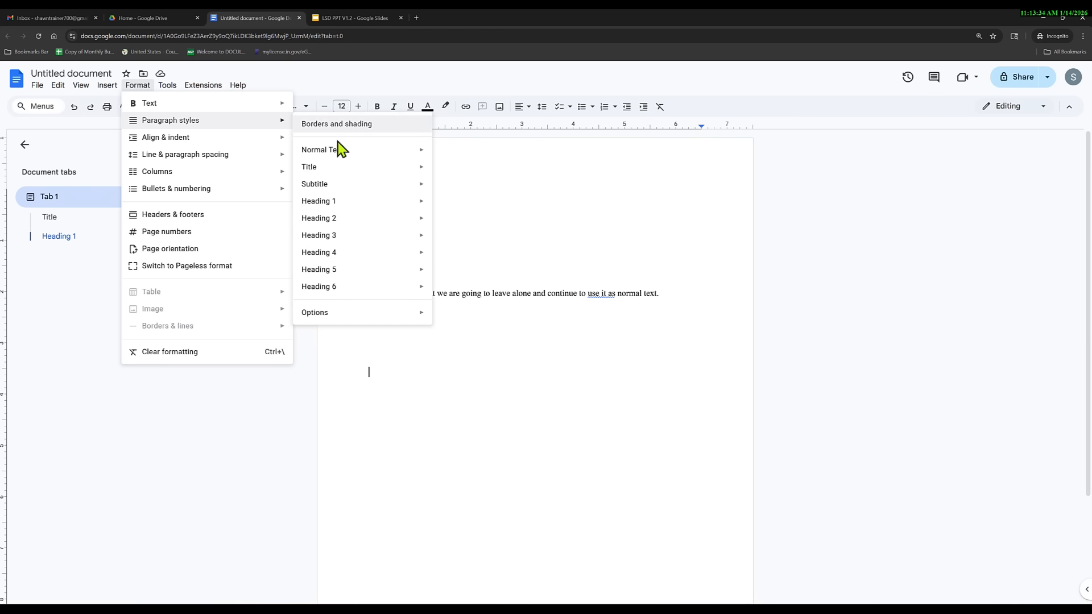
pyautogui.moveTo(415, 171)
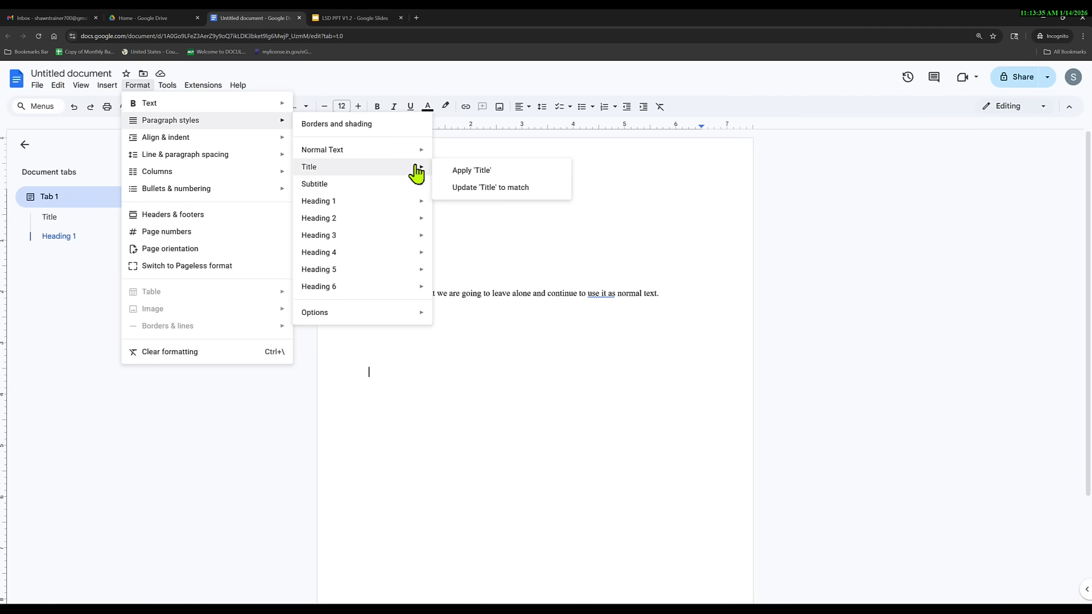
pyautogui.click(470, 172)
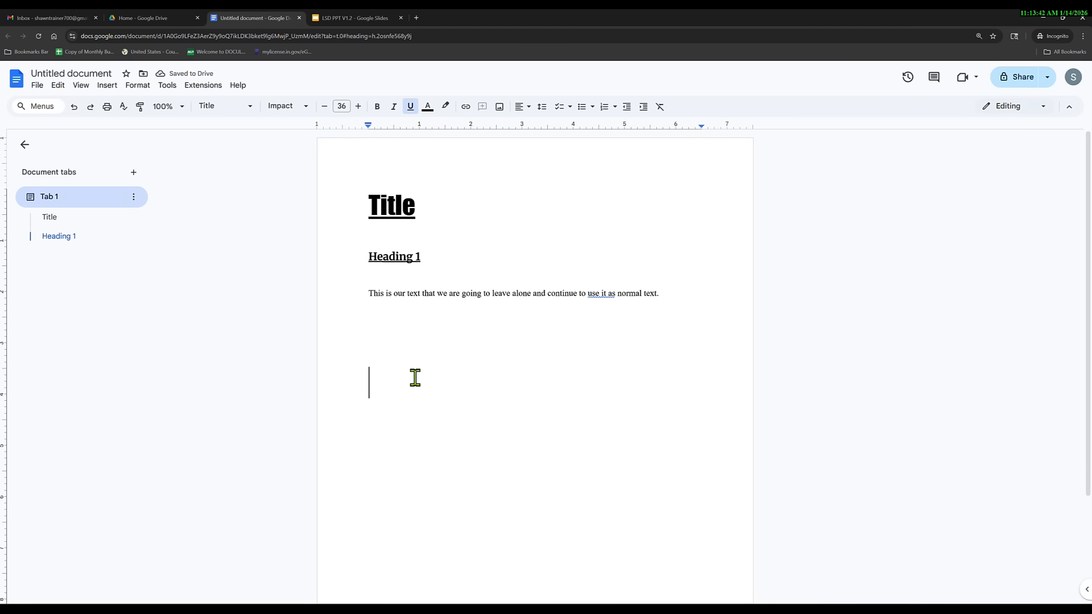
pyautogui.write('Ti')
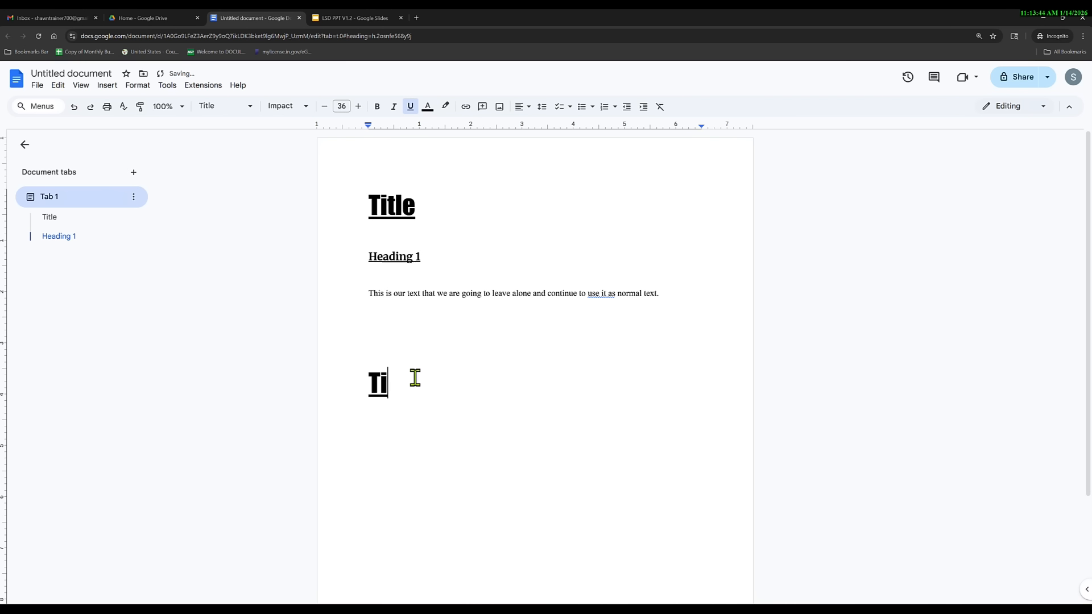
pyautogui.write('tle 2')
pyautogui.press('Return')
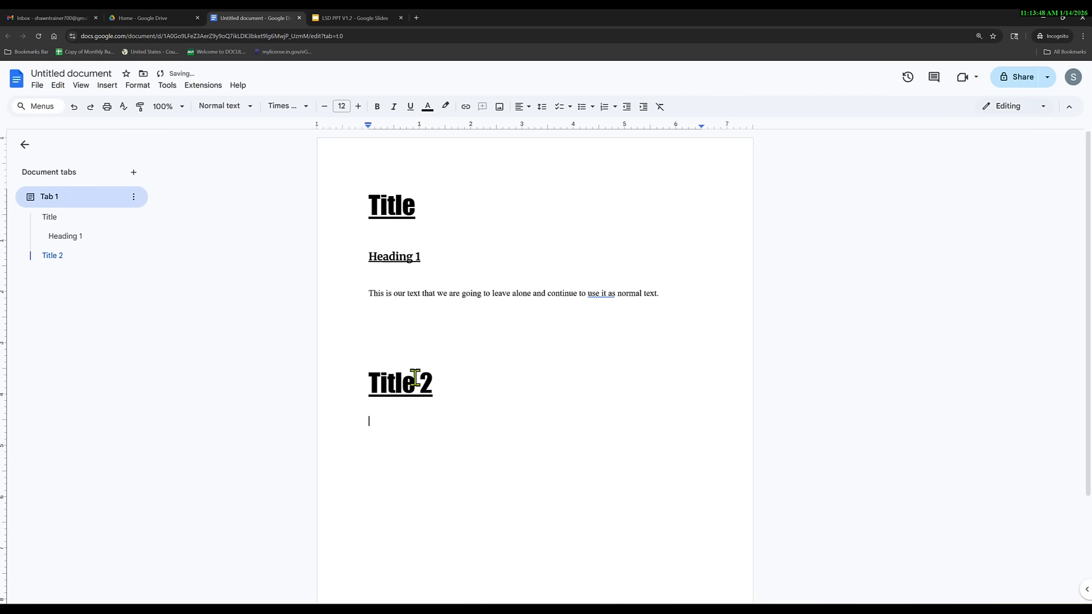
# Add a Heading 1 line 'Heading 2' and a body line 'Hi there' below it.
pyautogui.click(140, 87)
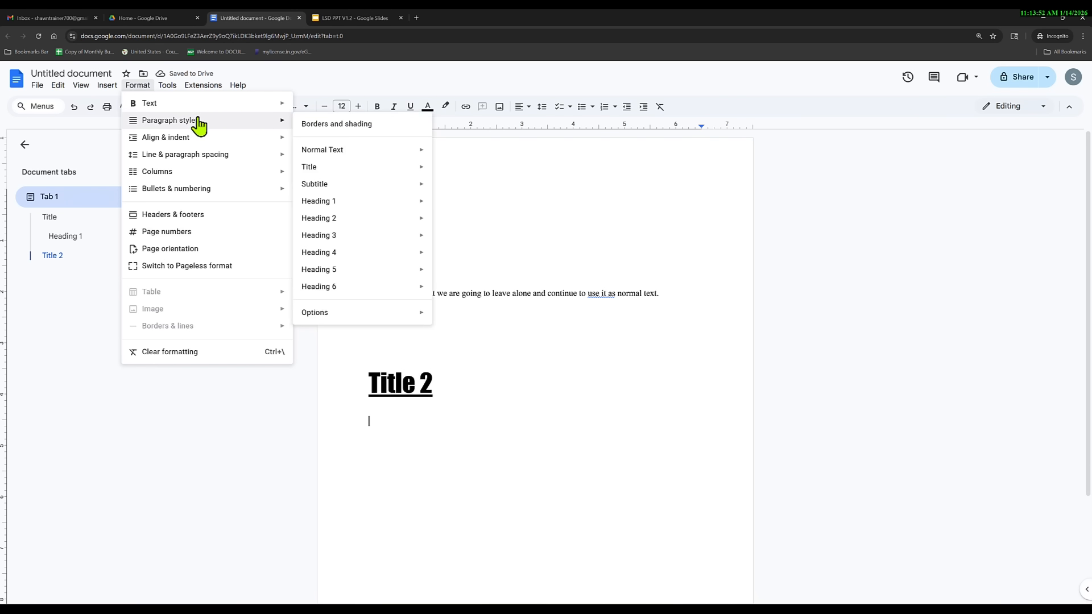
pyautogui.moveTo(376, 202)
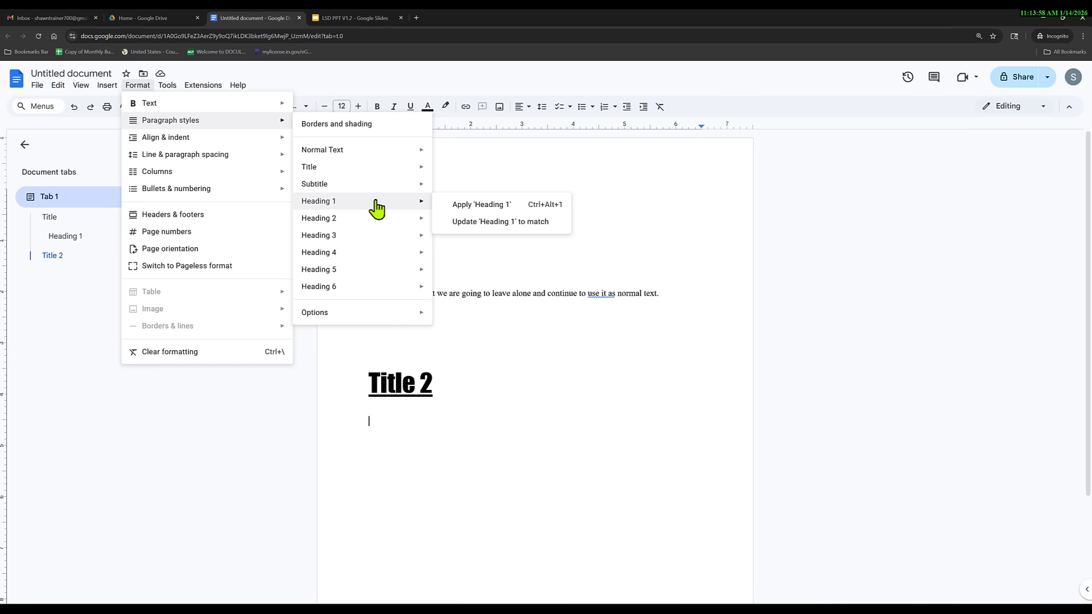
pyautogui.click(463, 209)
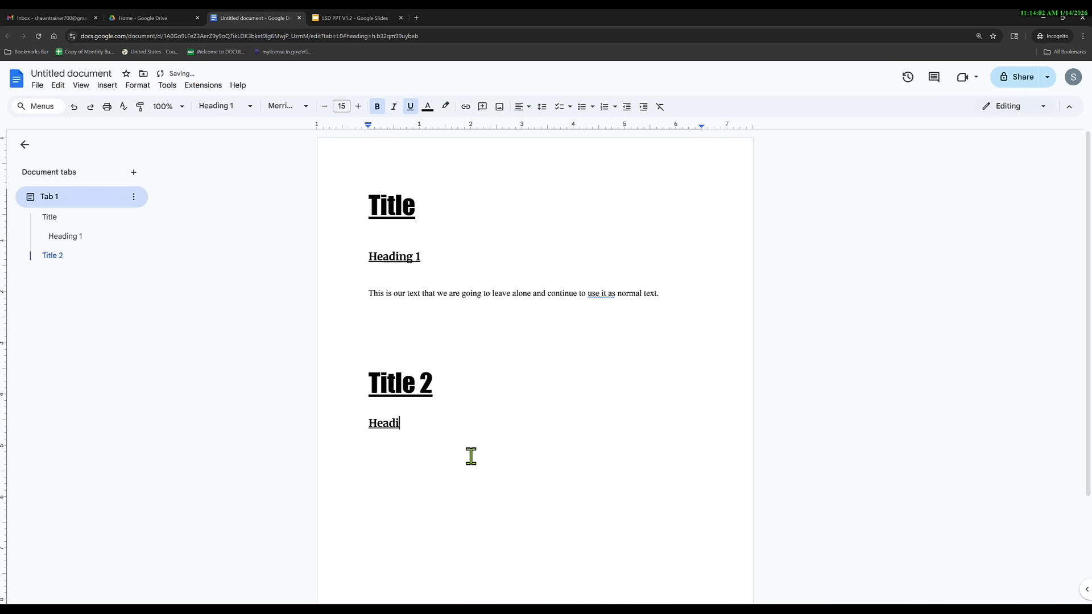
pyautogui.press('Return')
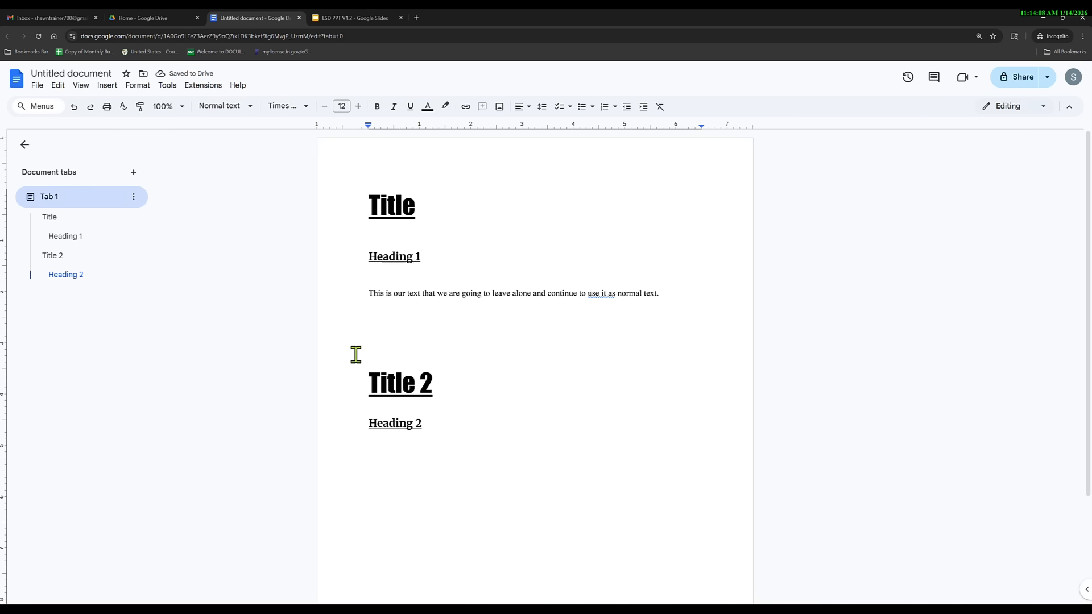
pyautogui.write('Hi there')
# Set 'Hi there' to 10 pt Arial and update Normal text to match.
pyautogui.moveTo(408, 451); pyautogui.dragTo(366, 452)
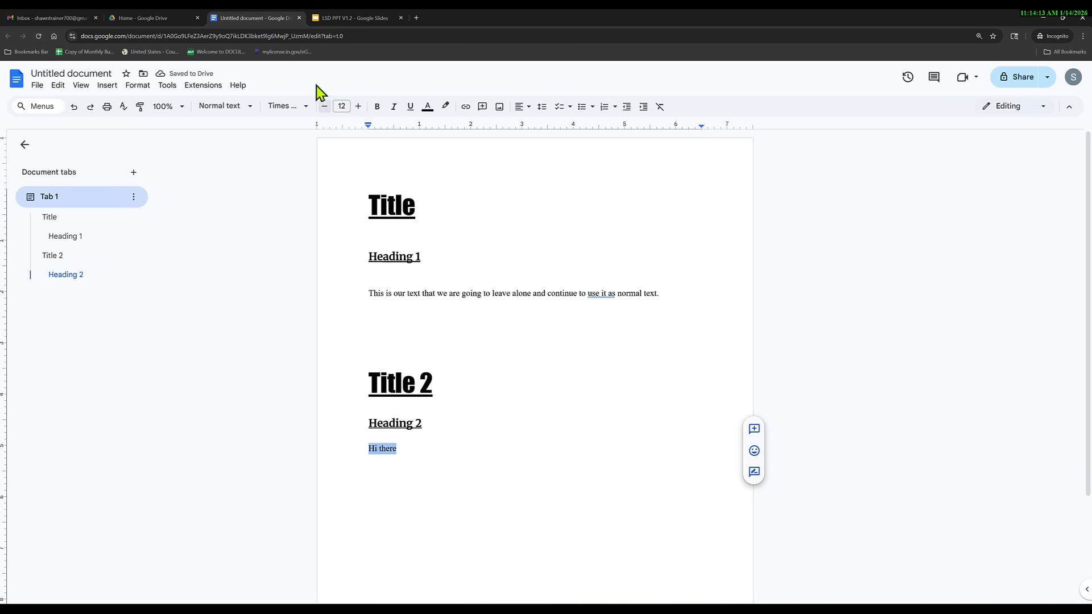
pyautogui.click(306, 107)
pyautogui.click(297, 255)
pyautogui.click(324, 107)
pyautogui.click(324, 107)
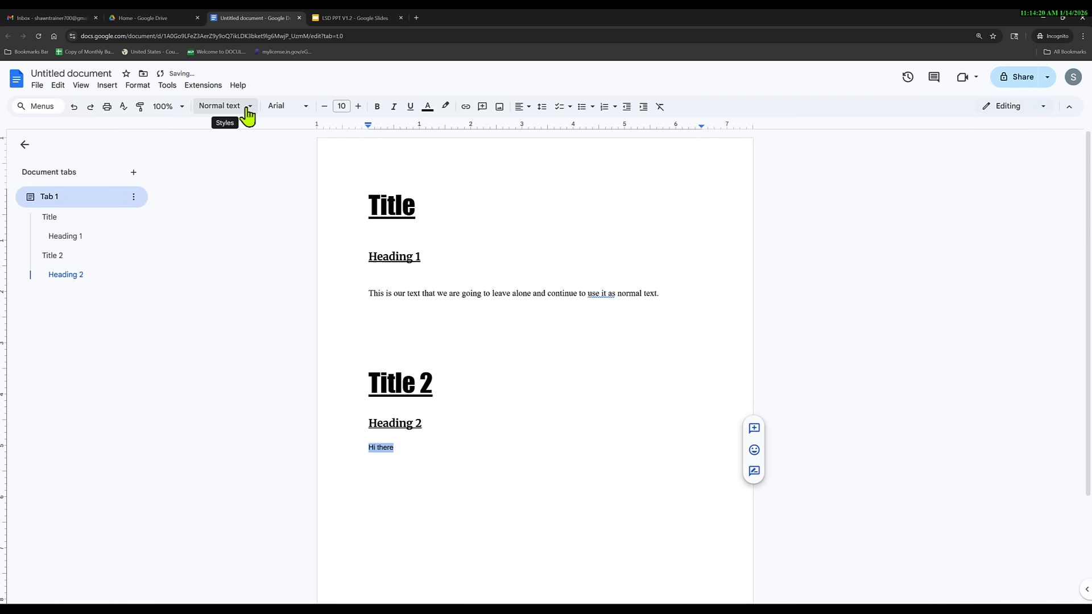
pyautogui.click(139, 87)
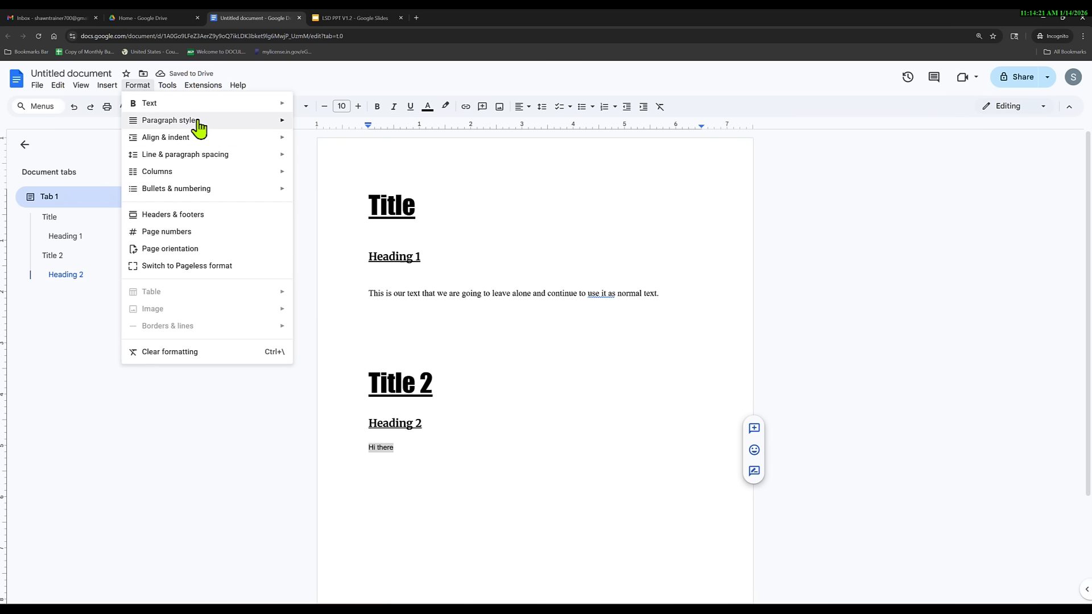
pyautogui.moveTo(285, 121)
pyautogui.moveTo(370, 151)
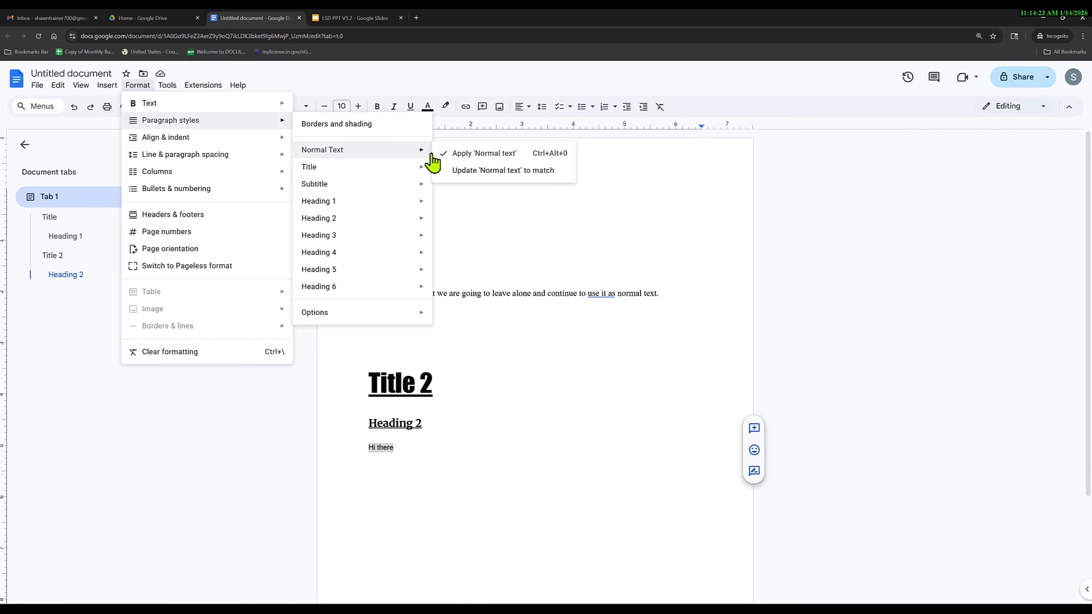
pyautogui.click(490, 172)
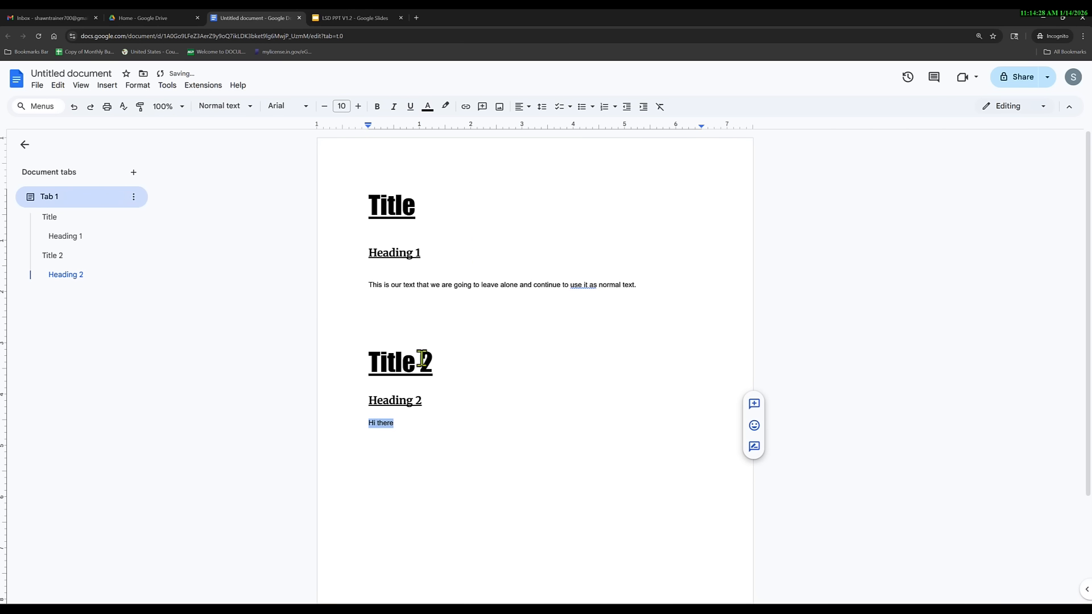
# Undo the Normal text update, delete 'Hi there', and type 'Hello' instead.
pyautogui.click(74, 107)
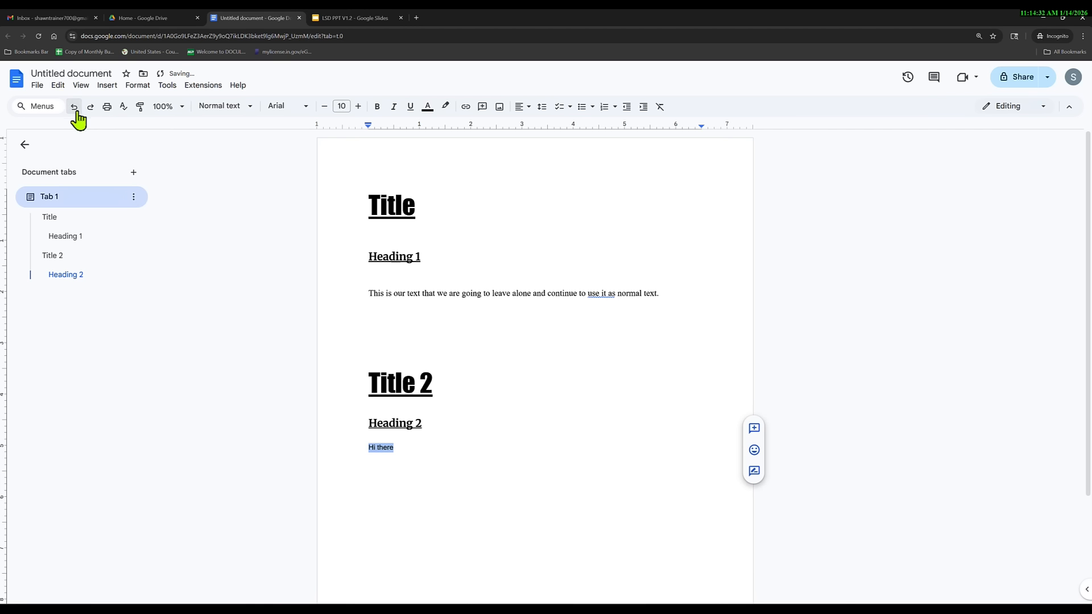
pyautogui.tripleClick(380, 447)
pyautogui.press('BackSpace')
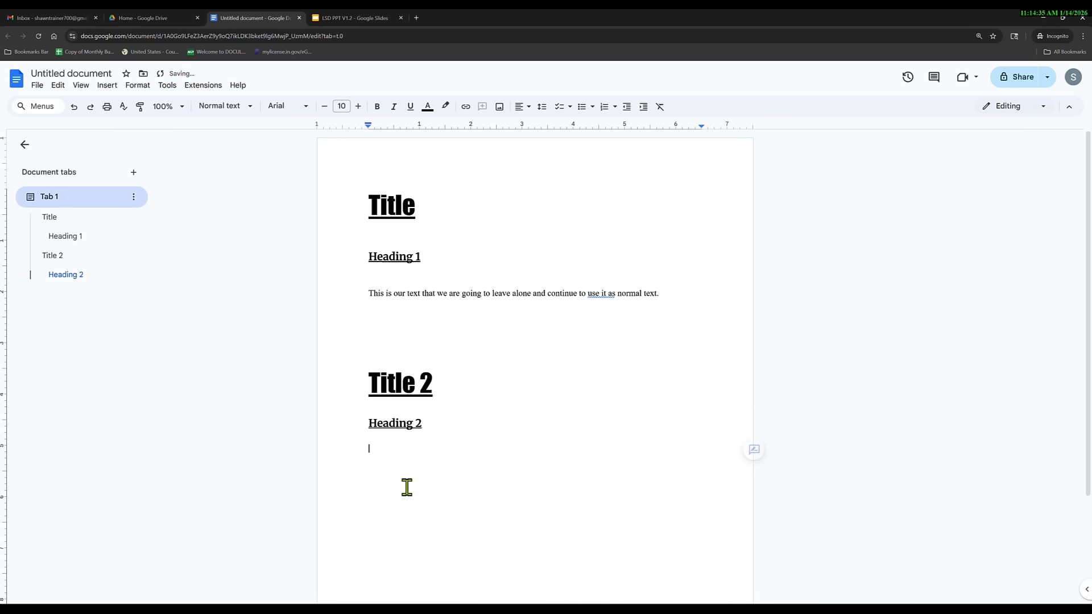
pyautogui.click(135, 86)
pyautogui.moveTo(336, 150)
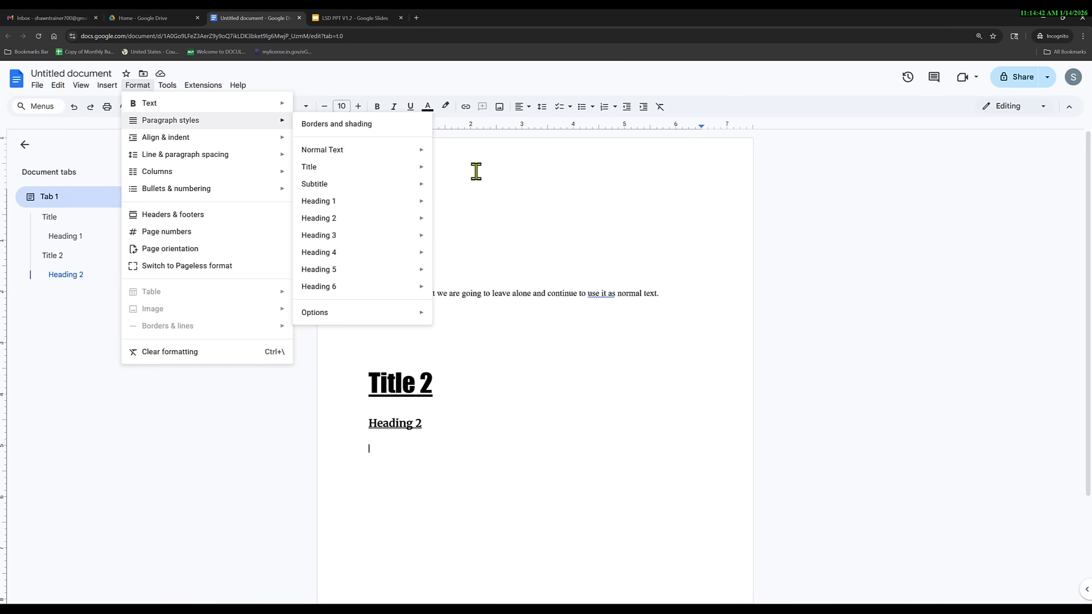
pyautogui.moveTo(369, 163)
pyautogui.click(457, 174)
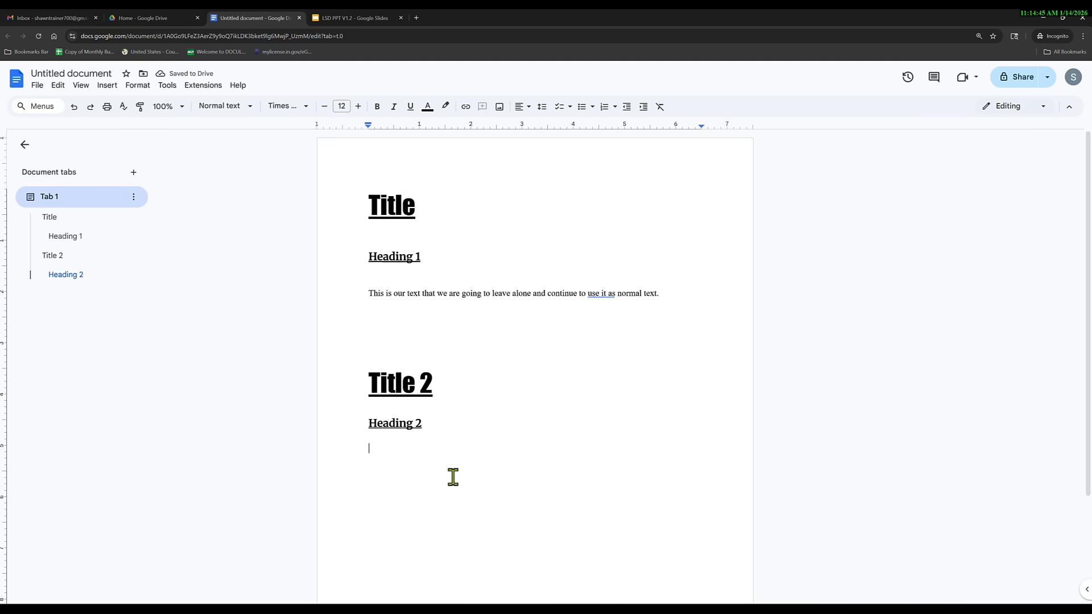
pyautogui.write('Hello')
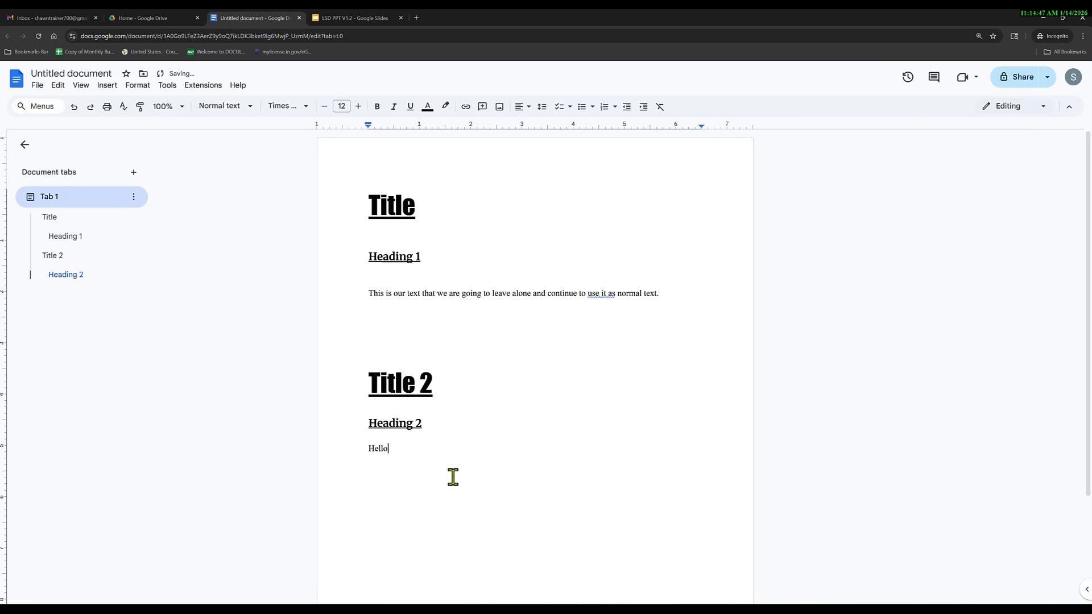
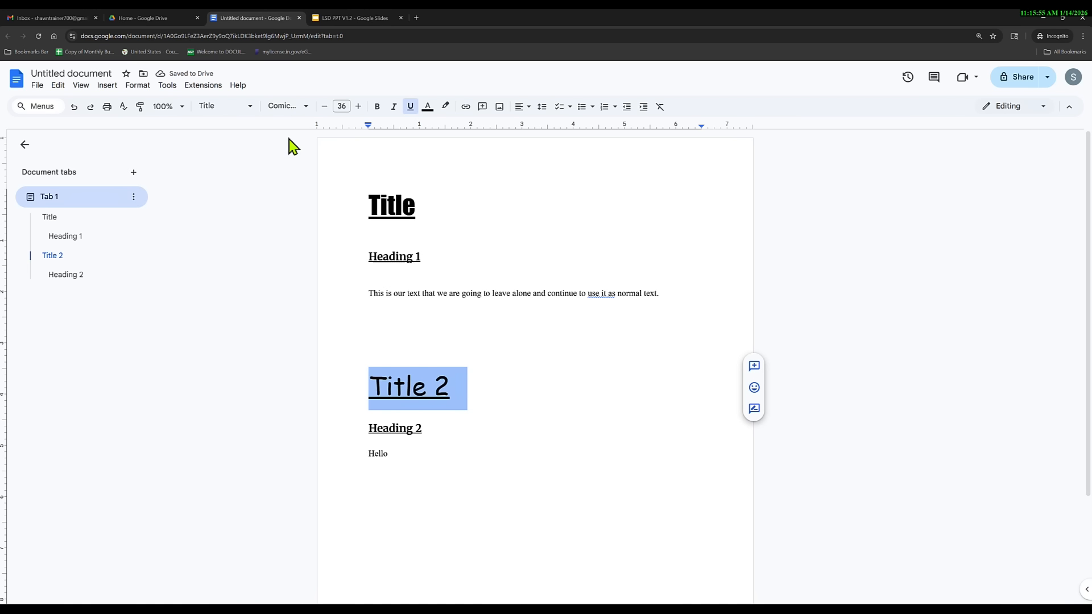
# Update the Title style to match Title 2's comic font formatting.
pyautogui.click(251, 107)
pyautogui.moveTo(261, 177)
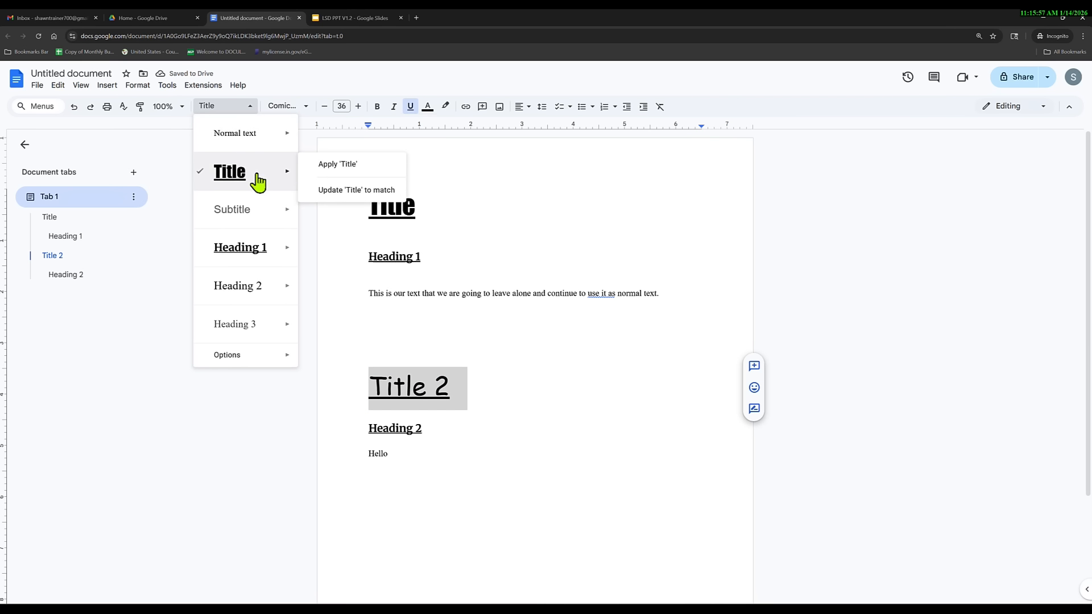
pyautogui.click(334, 192)
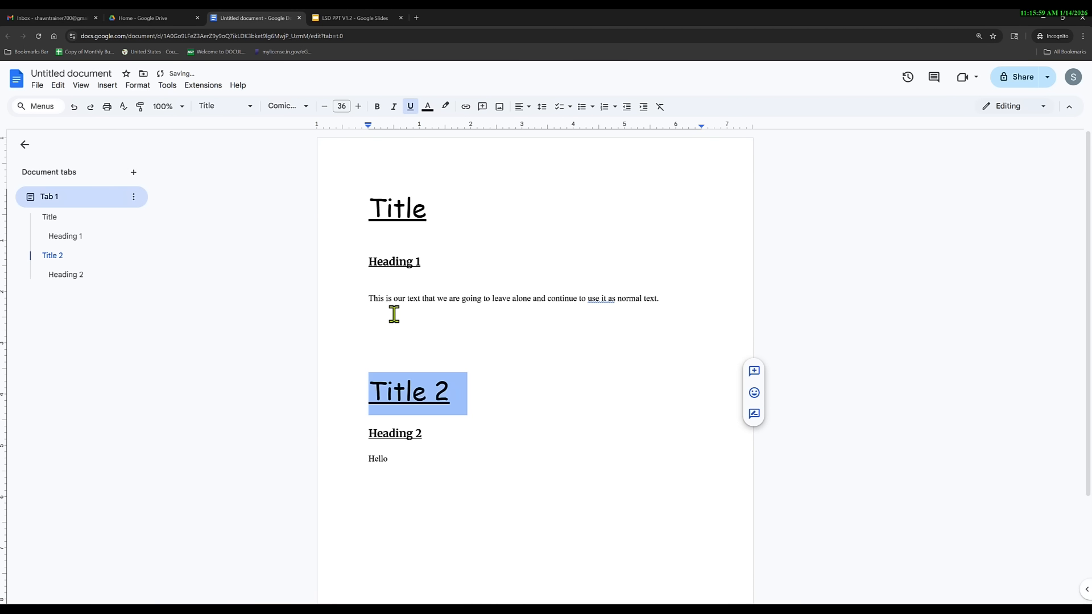
# Rename the first title from 'Title' to 'Title 1'.
pyautogui.click(428, 215)
pyautogui.write('1')
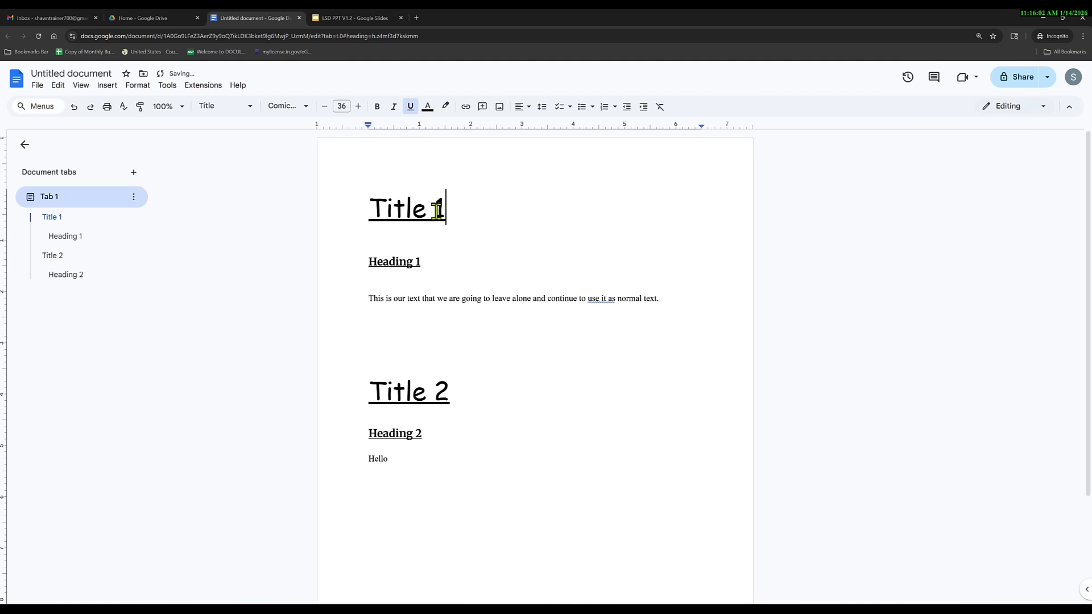
pyautogui.click(470, 396)
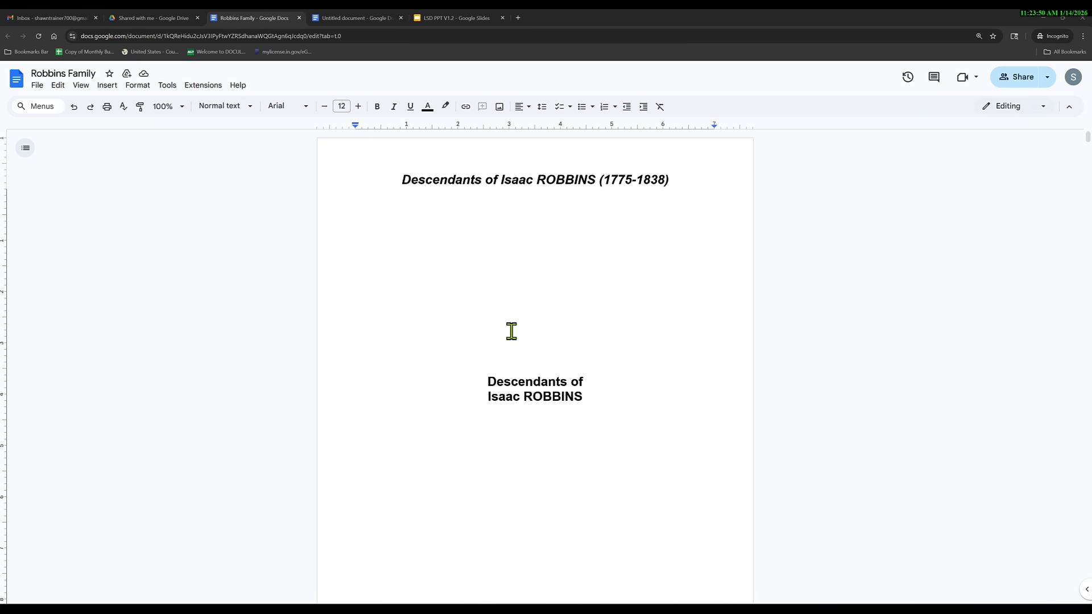
# Scroll the Robbins Family document, then use its outline to jump to 'Second Generation'.
pyautogui.scroll(-20, 511, 331)
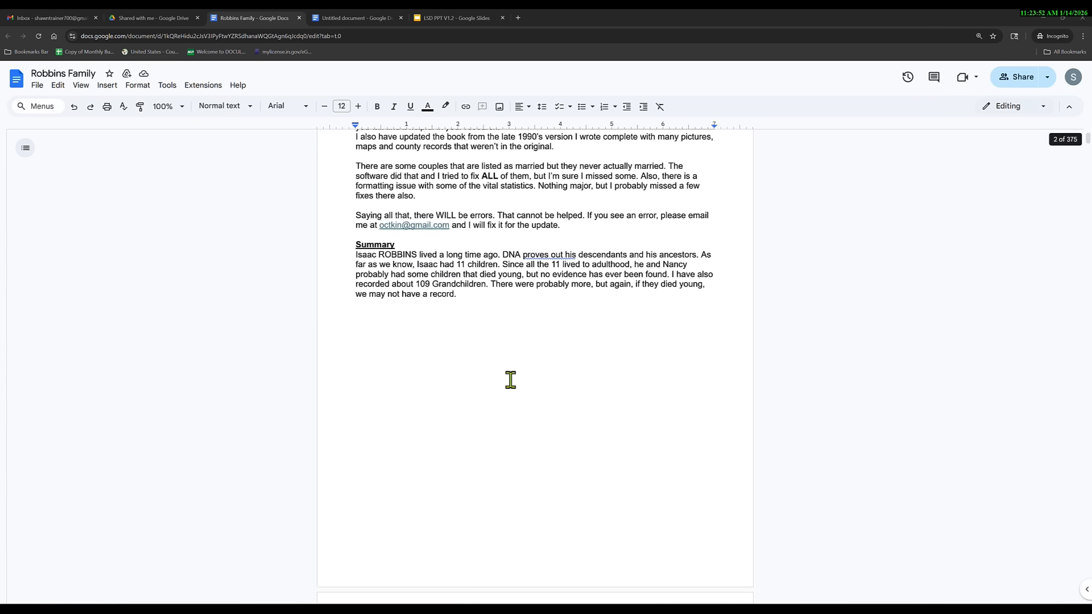
pyautogui.scroll(-10, 511, 382)
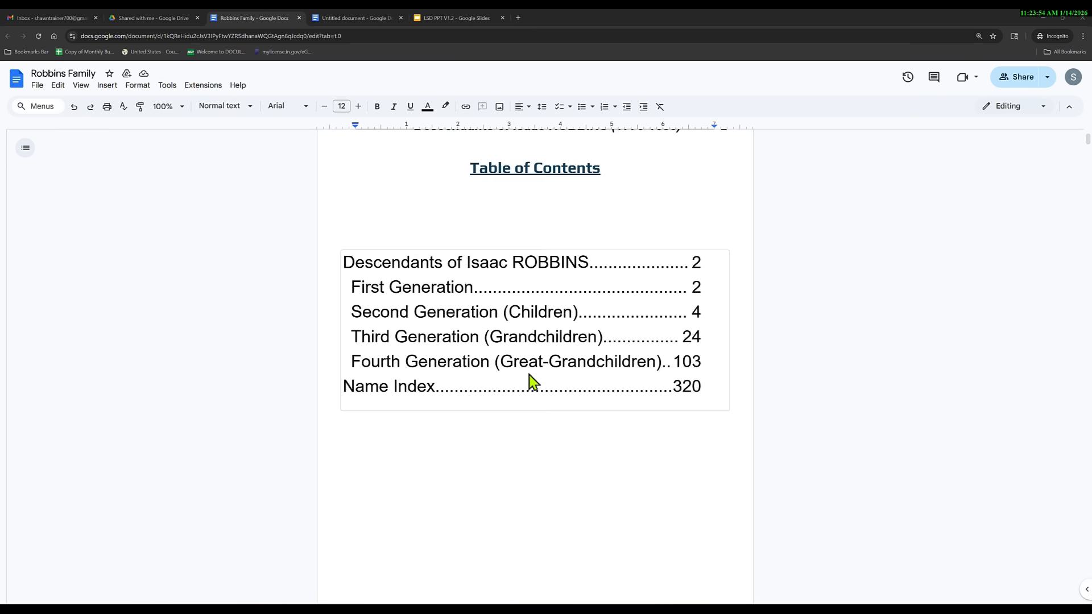
pyautogui.middleClick(528, 373)
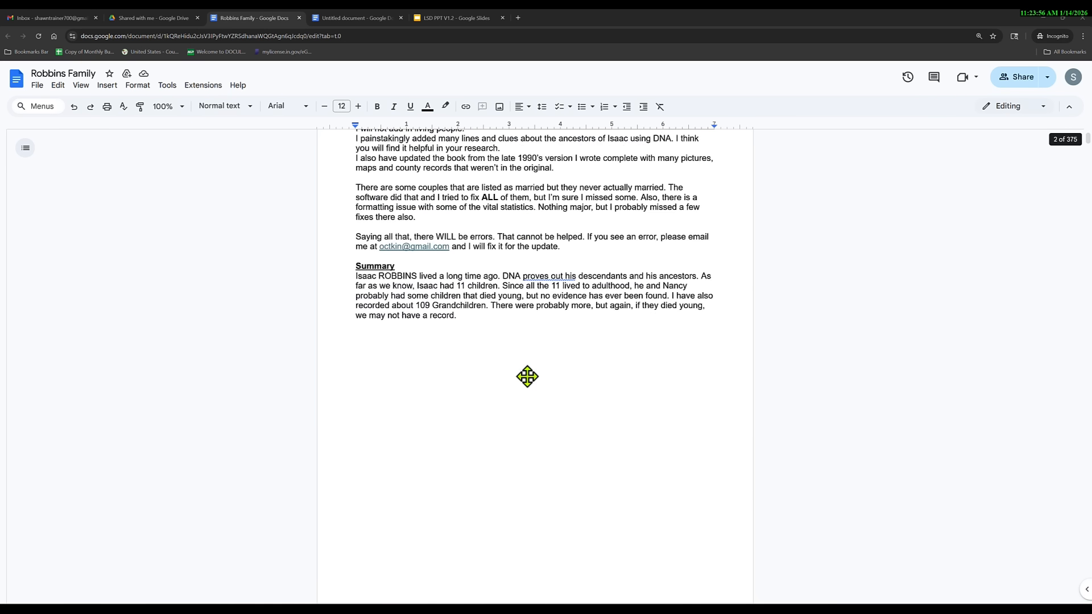
pyautogui.middleClick(519, 357)
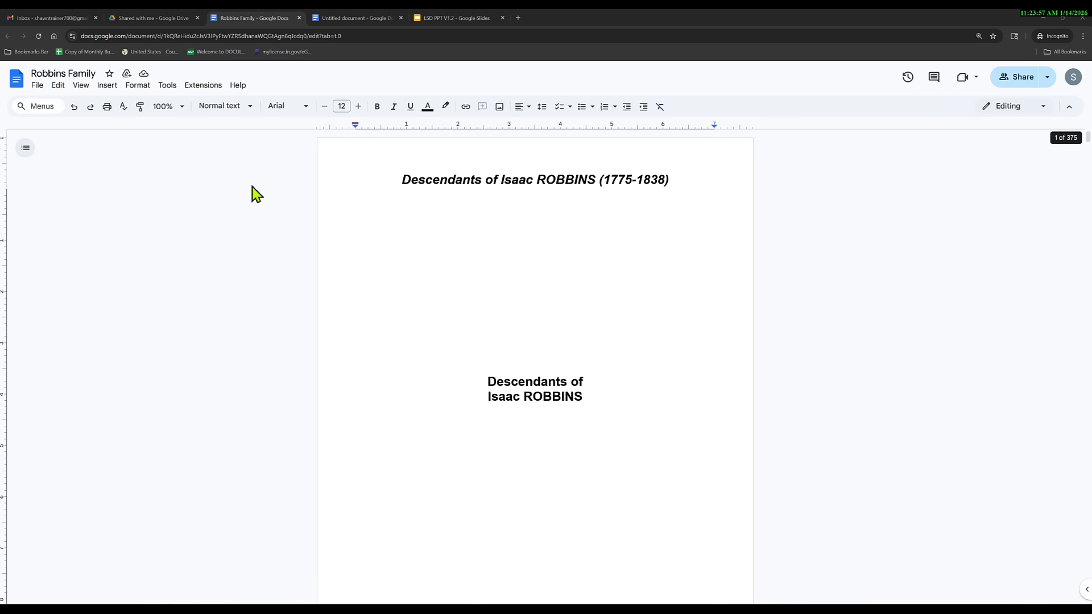
pyautogui.click(26, 151)
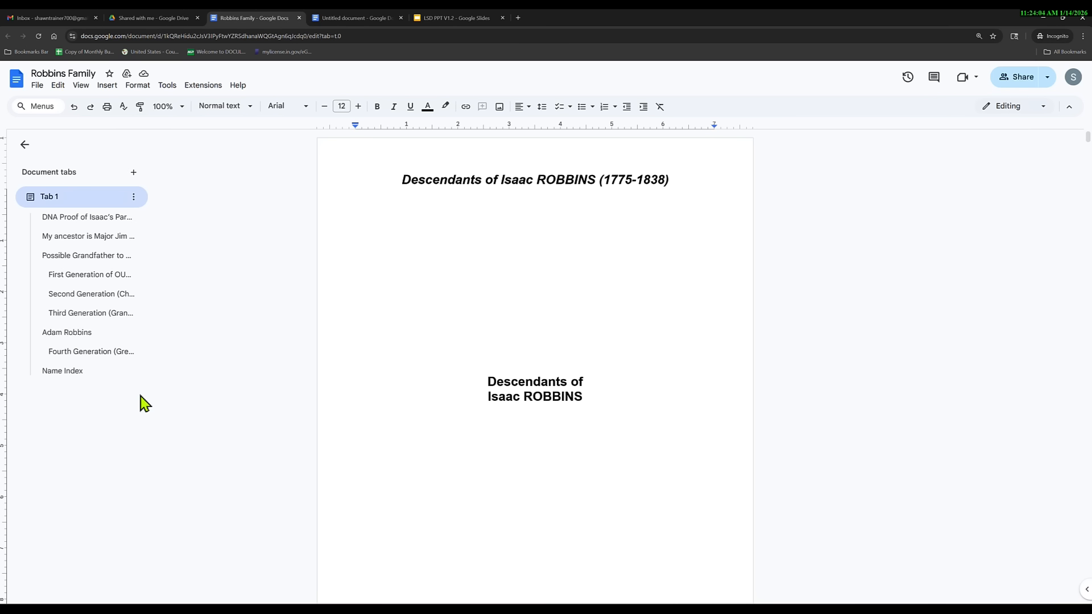
pyautogui.click(85, 294)
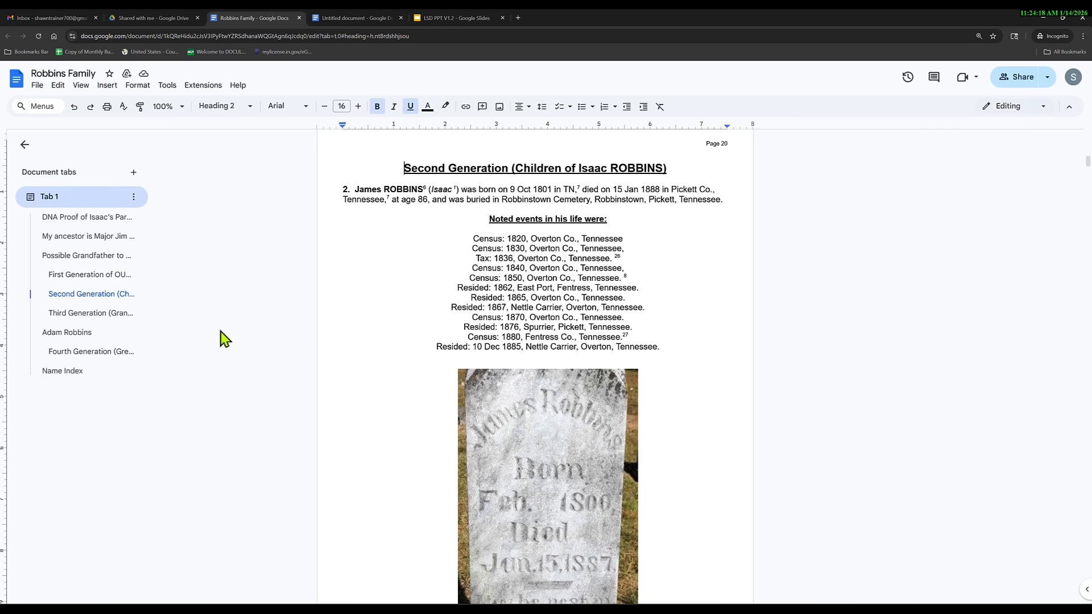
pyautogui.click(79, 313)
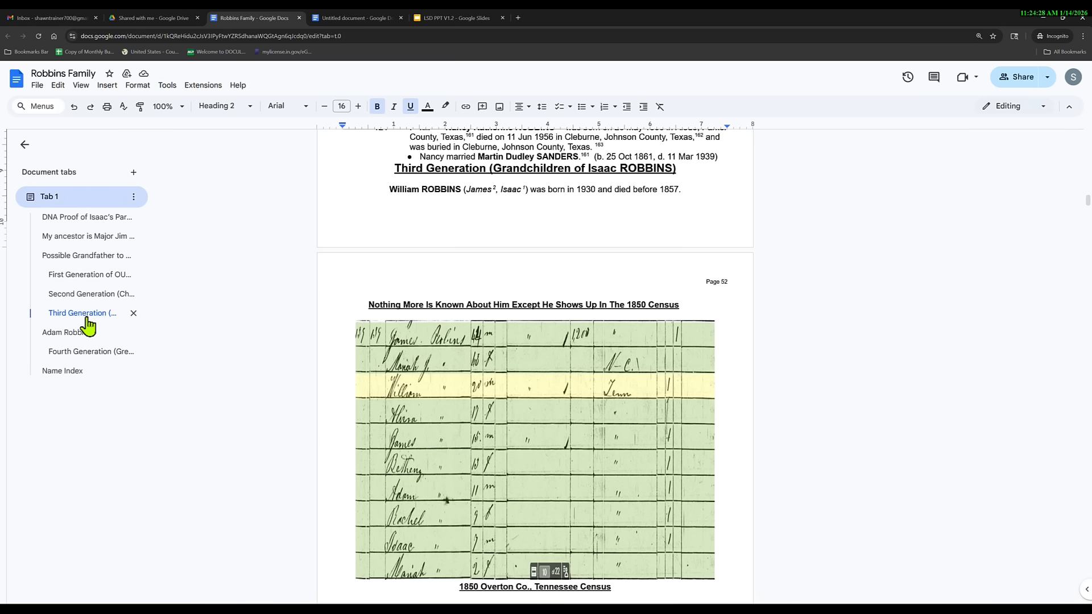
pyautogui.click(65, 333)
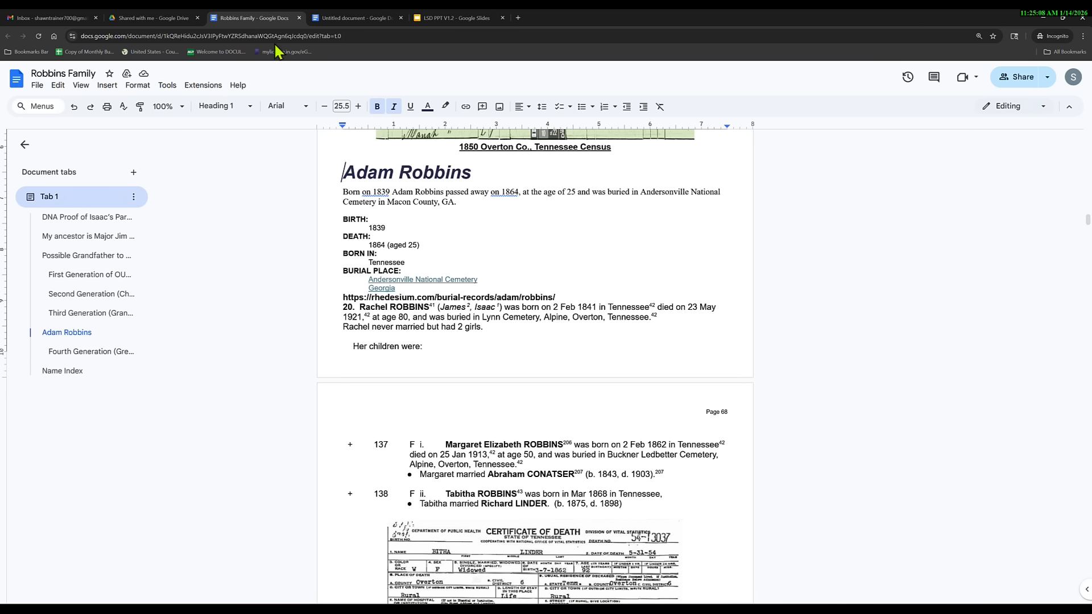
pyautogui.click(333, 16)
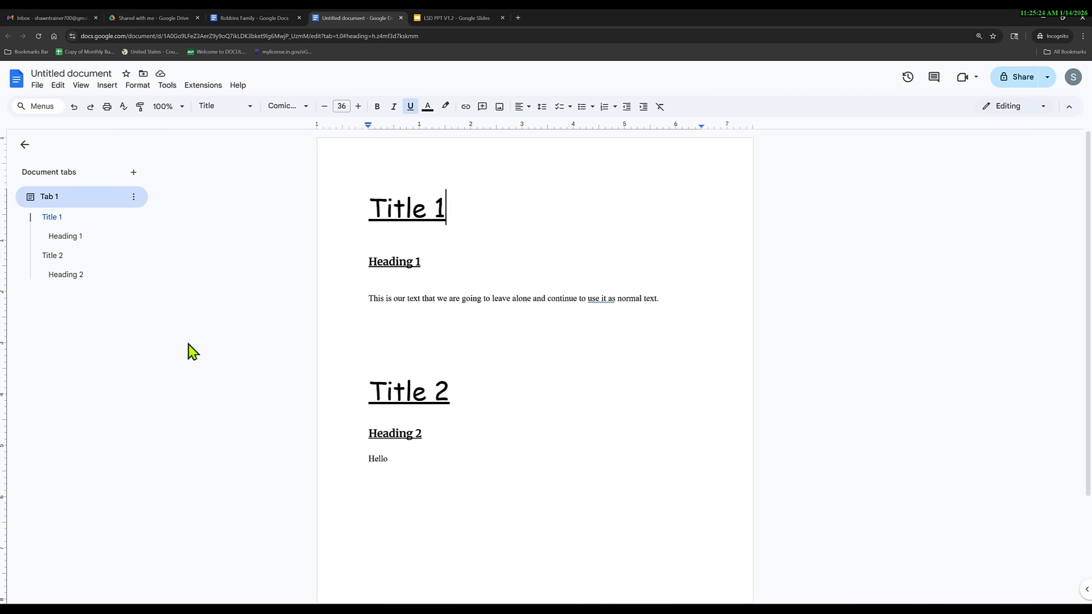
# Add Tab 2 containing the line 'Use This Format' and select that line.
pyautogui.click(134, 172)
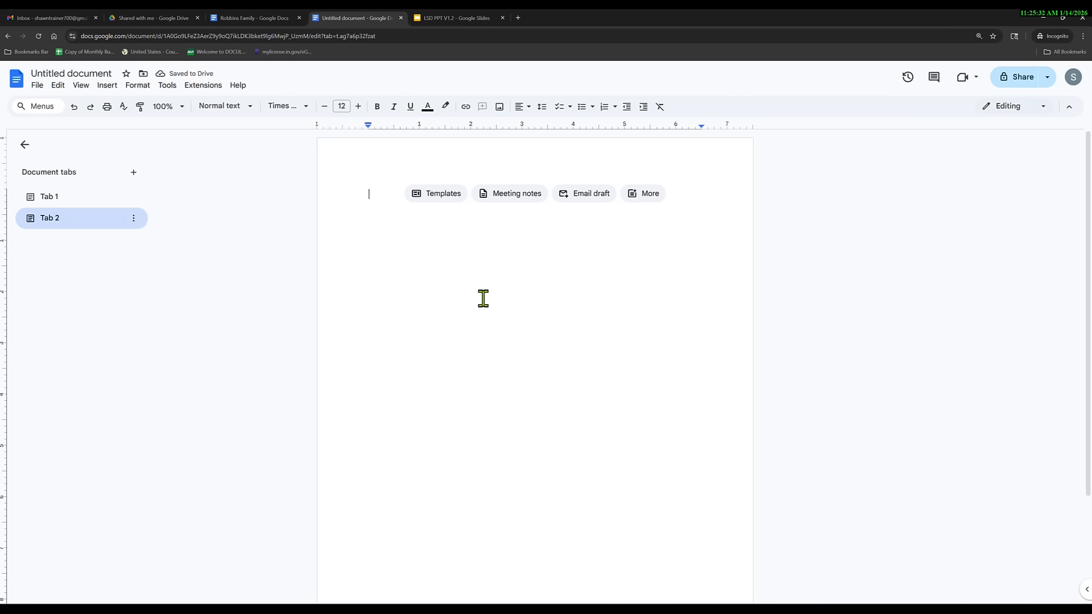
pyautogui.write('Use This Format')
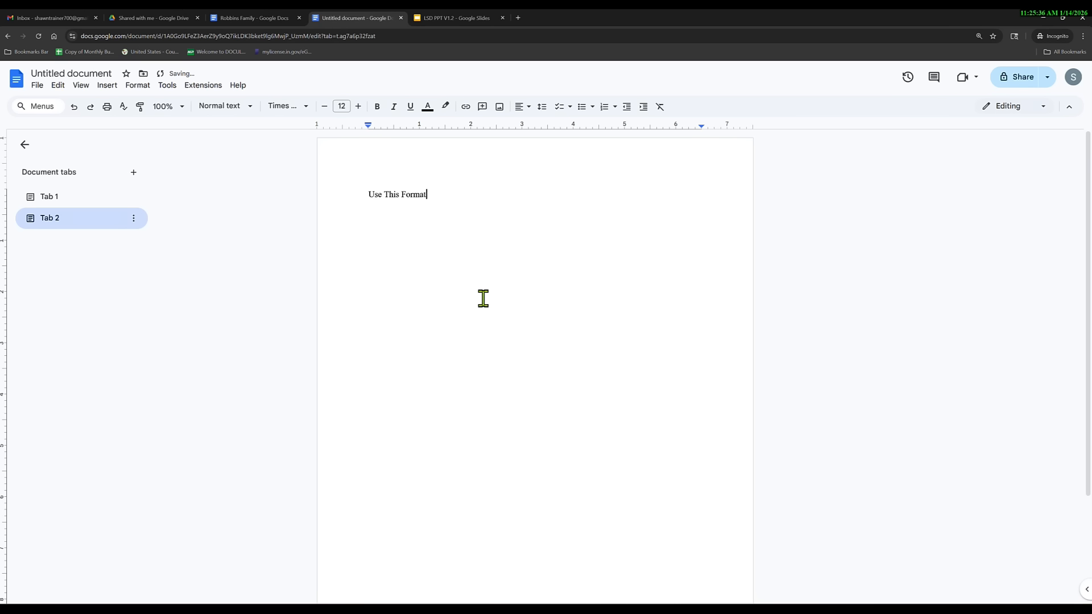
pyautogui.click(61, 201)
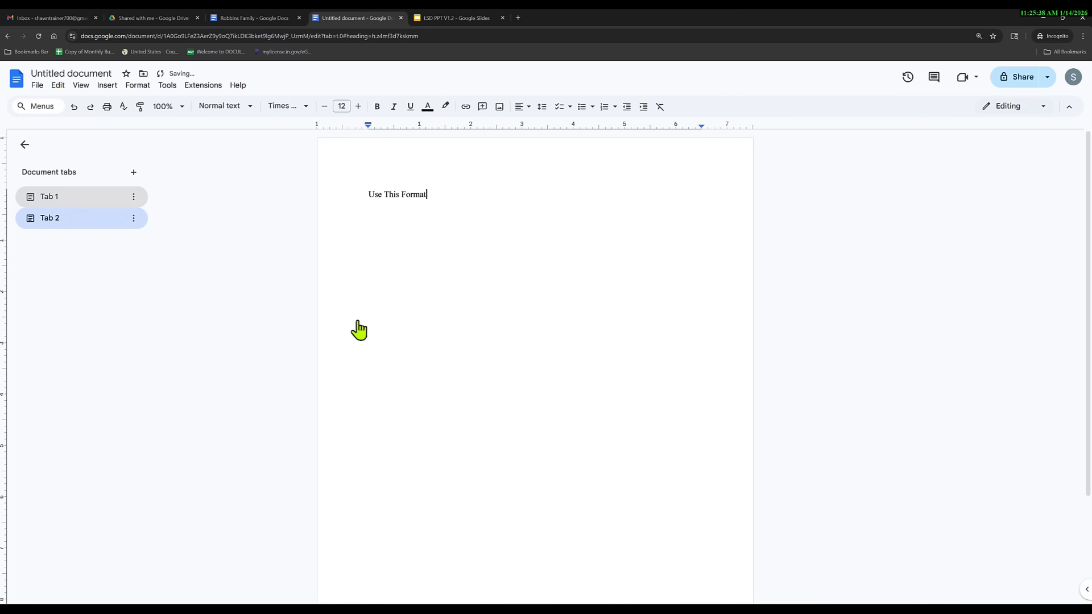
pyautogui.scroll(-2, 442, 397)
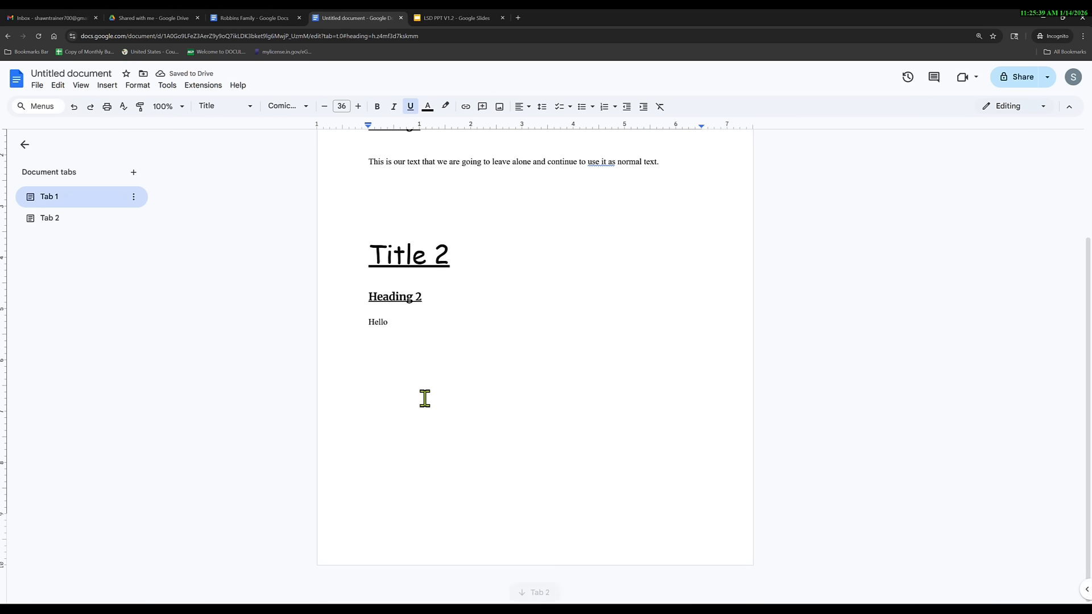
pyautogui.click(51, 222)
pyautogui.tripleClick(379, 166)
pyautogui.hotkey('ctrl', 'c')
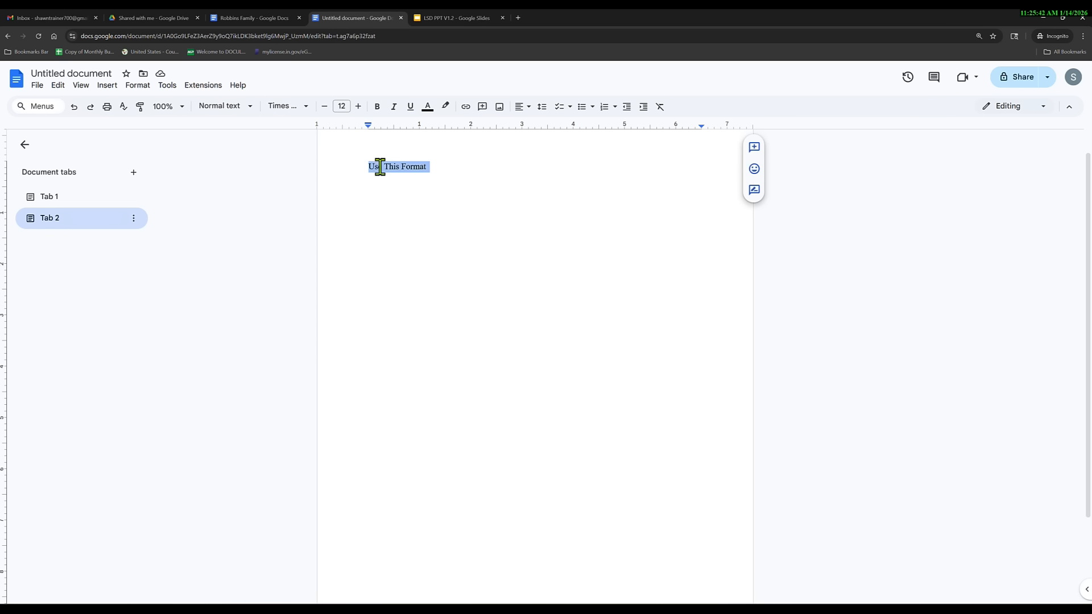
# Paste 'Use This Format' below Hello in Tab 1, then add Tabs 3 and 4.
pyautogui.click(55, 203)
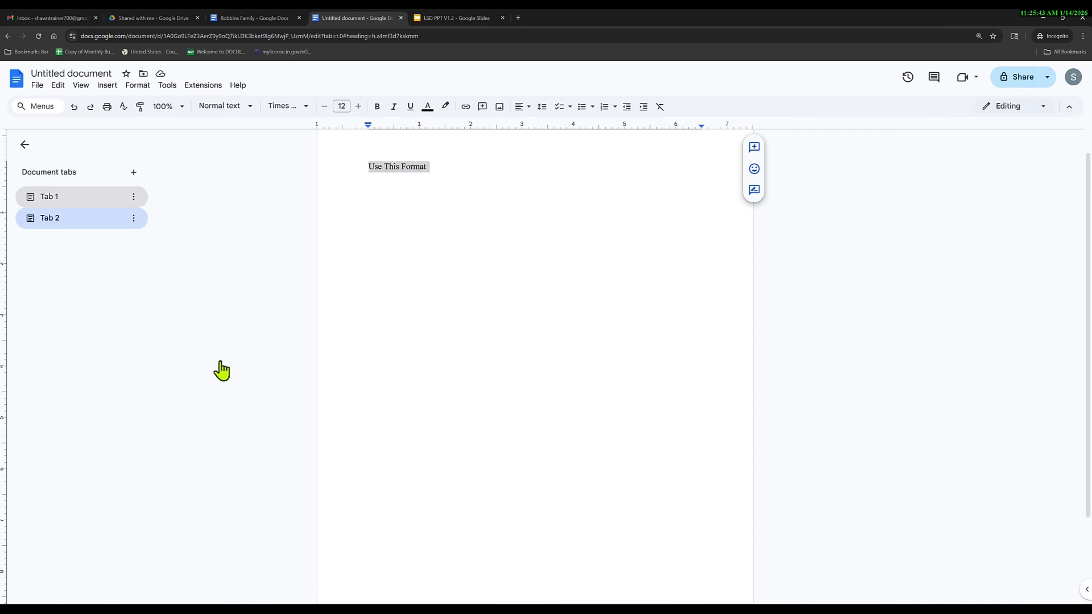
pyautogui.click(425, 439)
pyautogui.press('Return')
pyautogui.press('Return')
pyautogui.press('Return')
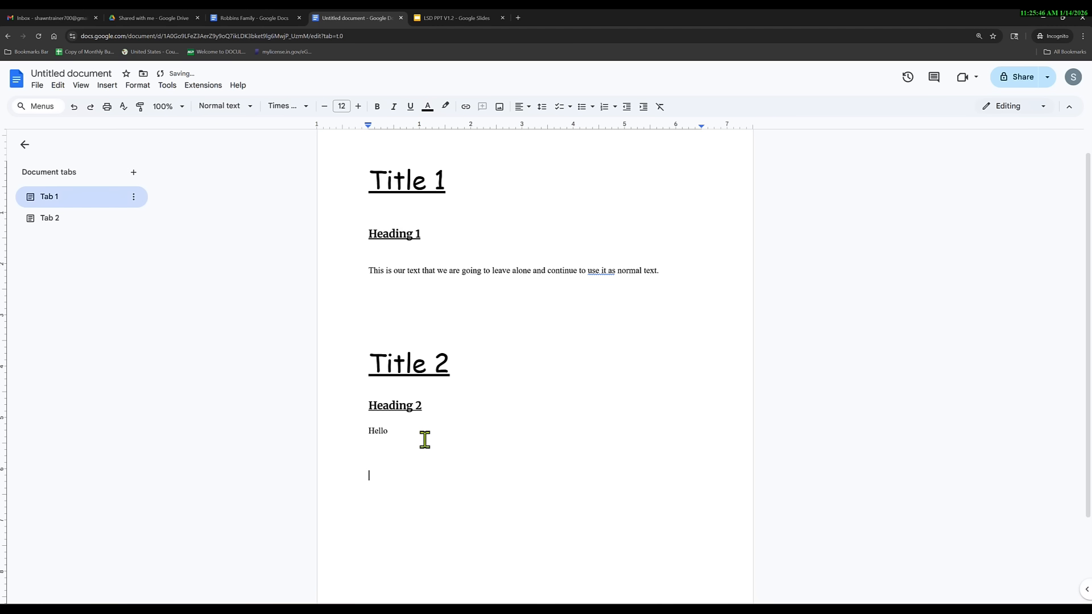
pyautogui.hotkey('ctrl', 'v')
pyautogui.click(134, 173)
pyautogui.click(134, 173)
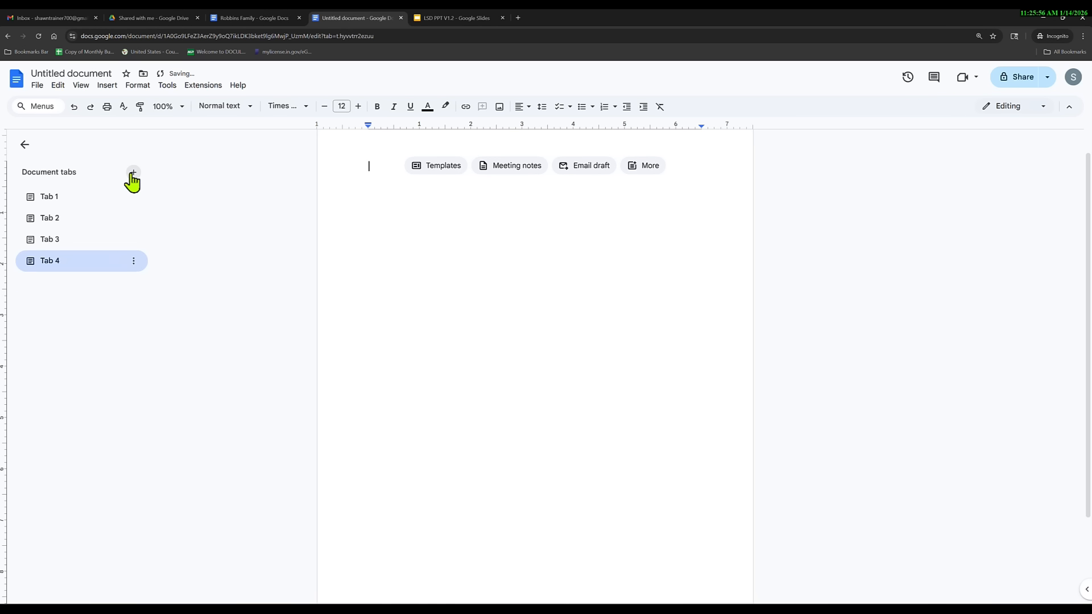
# Add another tab, delete the surplus Tab 6, and return to Tab 1.
pyautogui.click(134, 173)
pyautogui.click(134, 173)
pyautogui.click(133, 305)
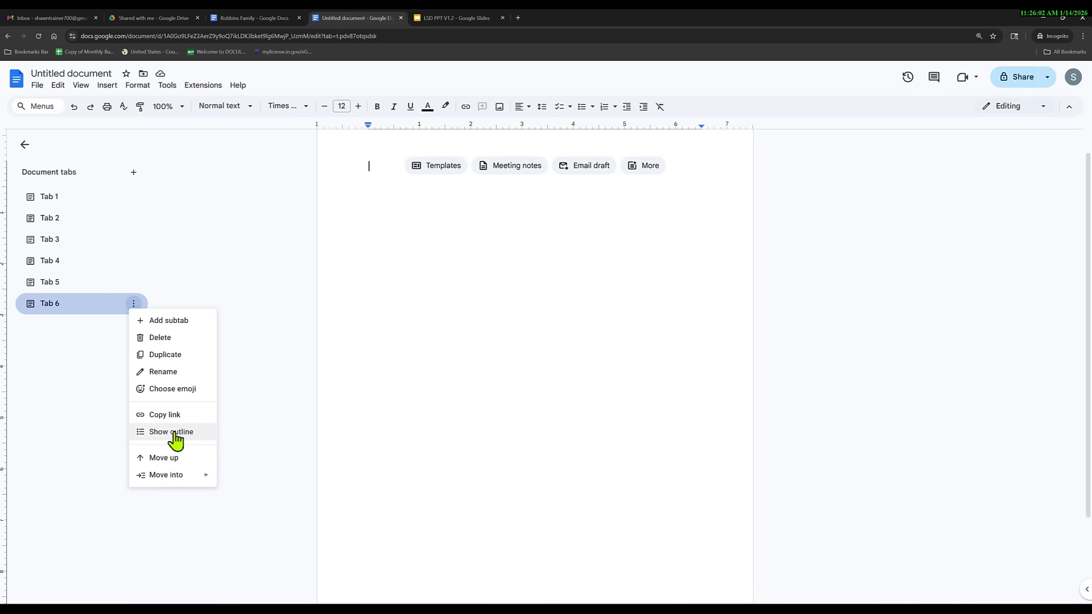
pyautogui.click(161, 338)
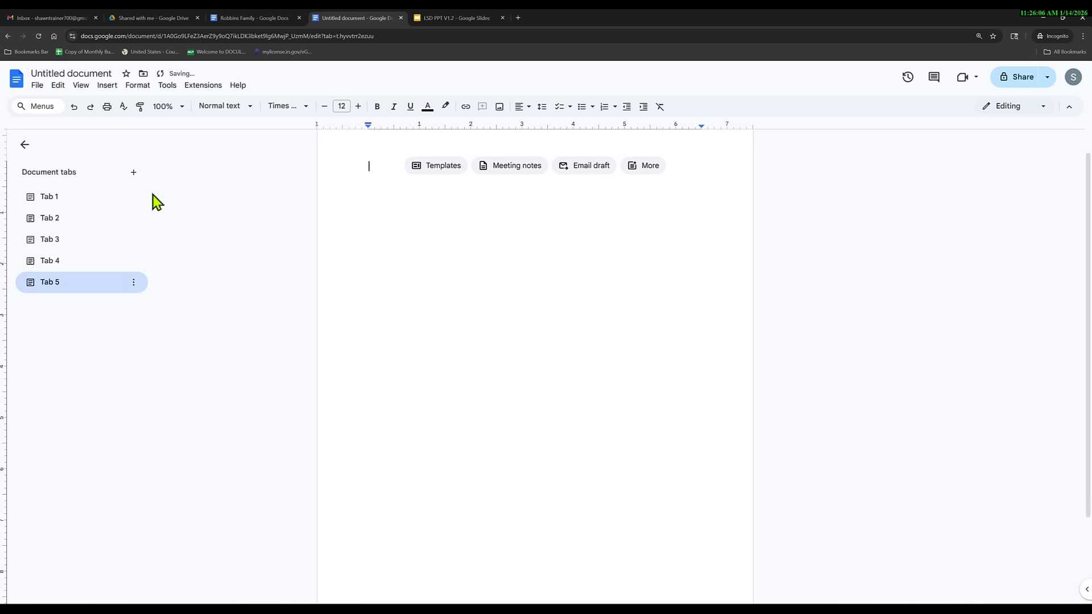
pyautogui.click(91, 202)
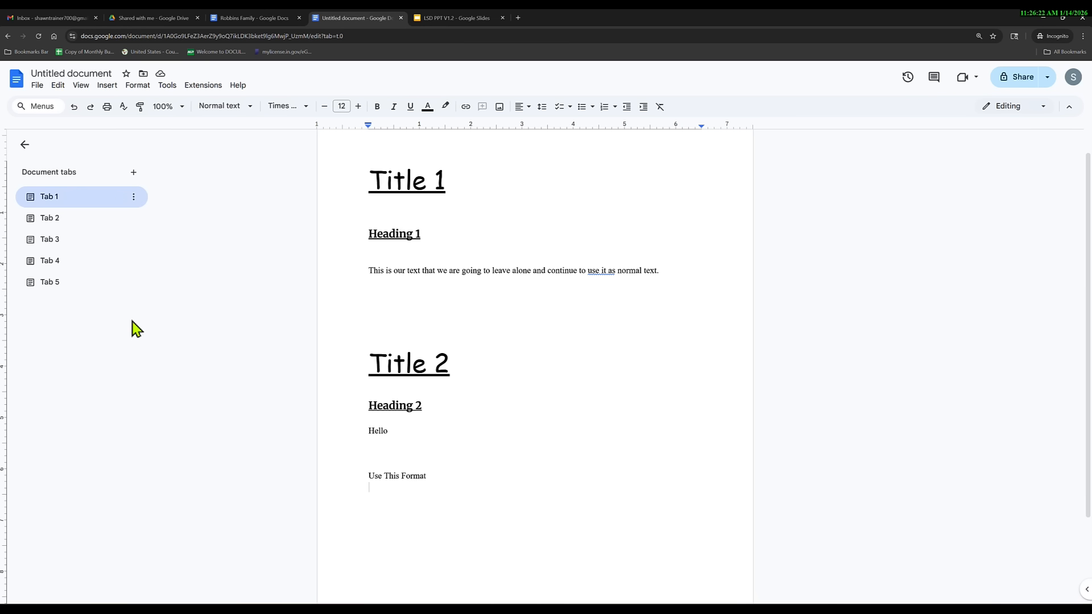
pyautogui.click(61, 222)
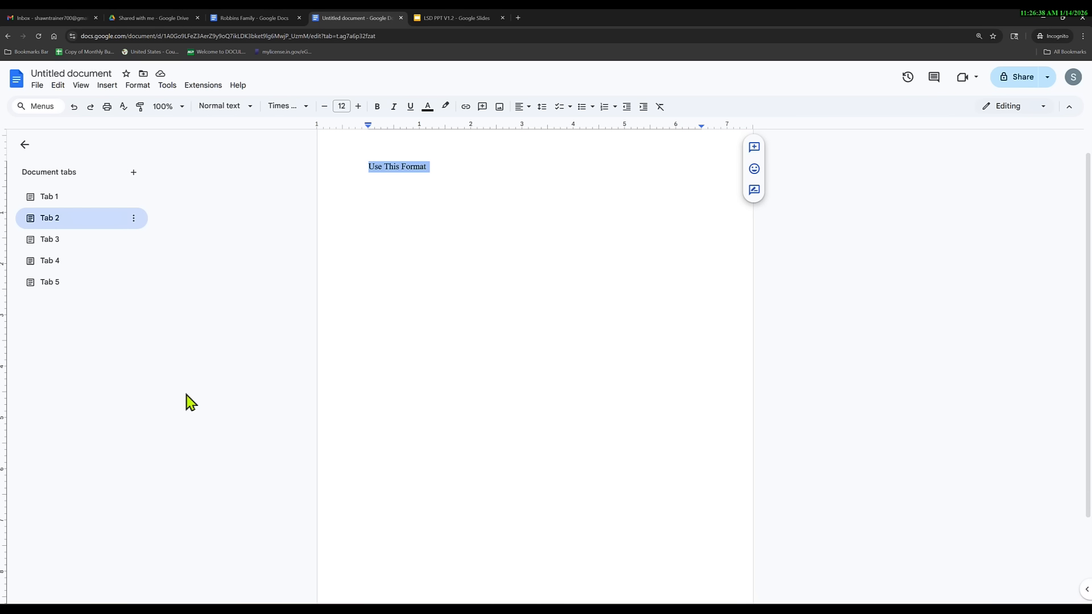
pyautogui.click(56, 285)
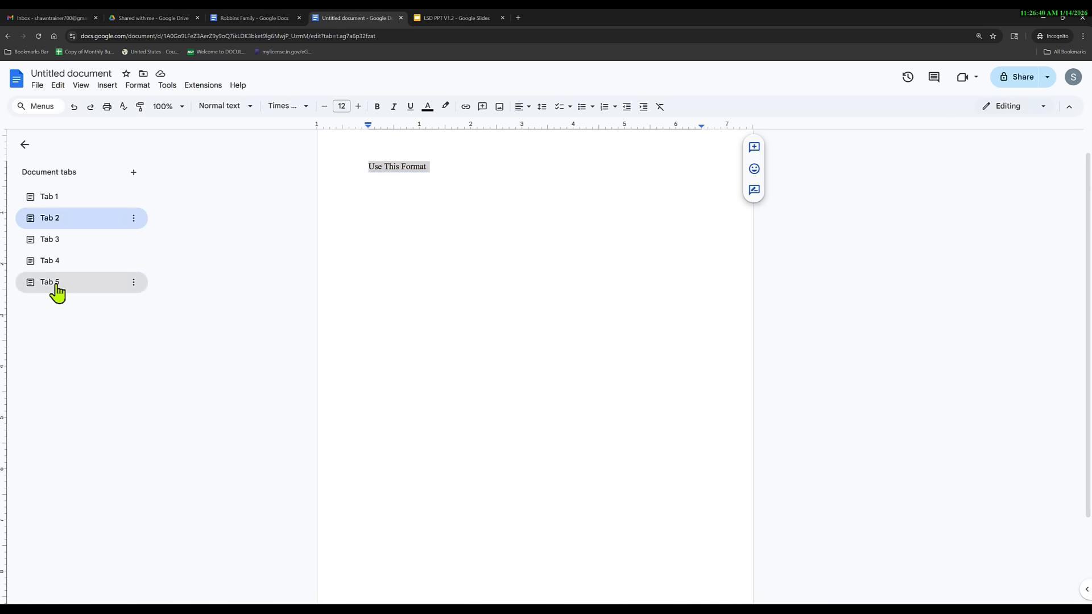
pyautogui.click(50, 262)
pyautogui.click(52, 199)
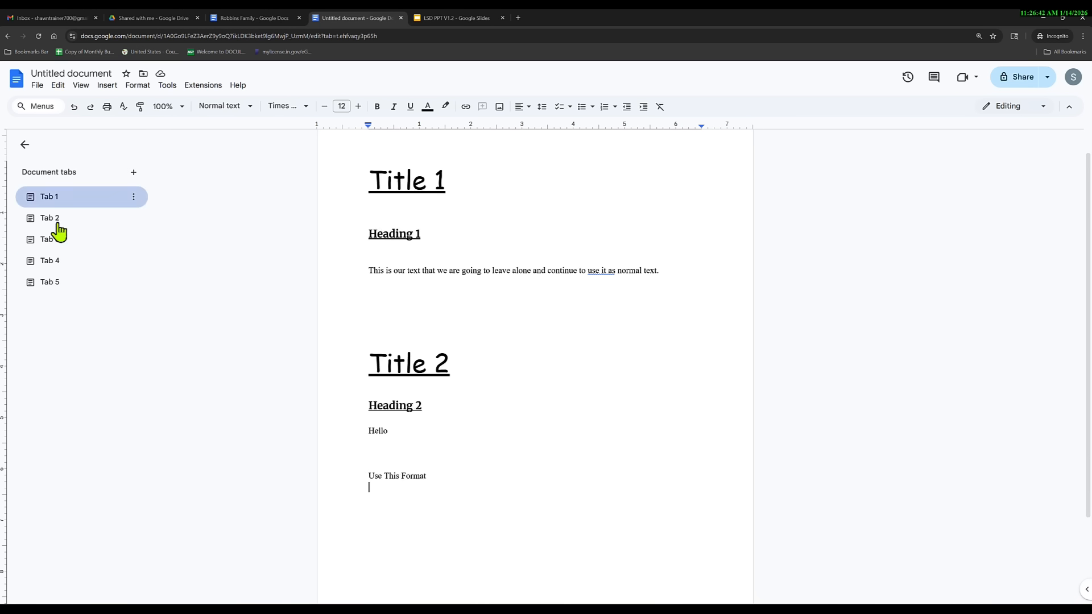
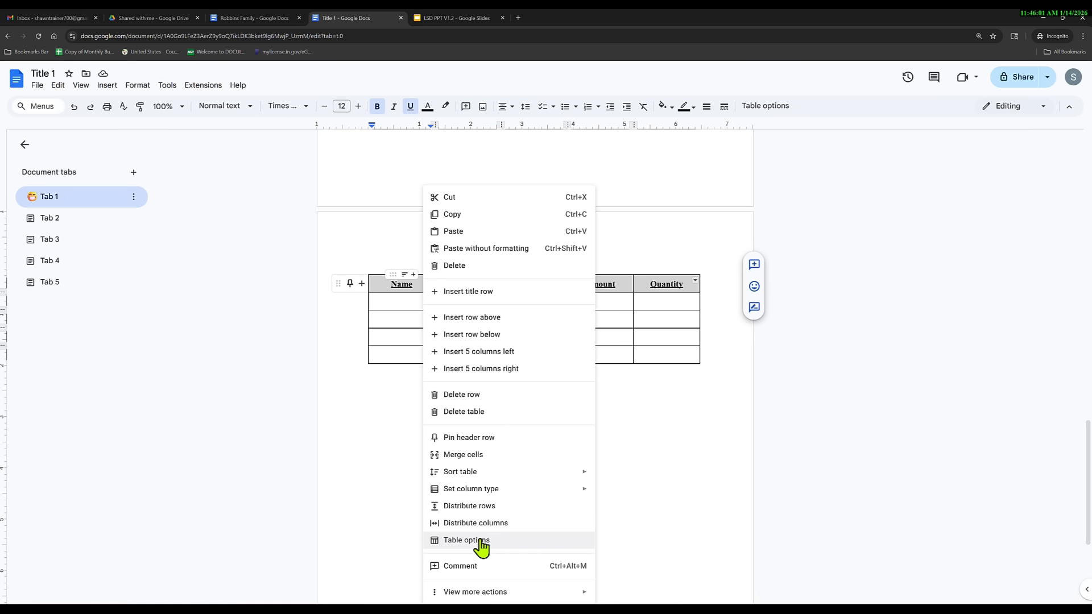
# Give the table 2.25 pt blue borders in Table options.
pyautogui.click(466, 541)
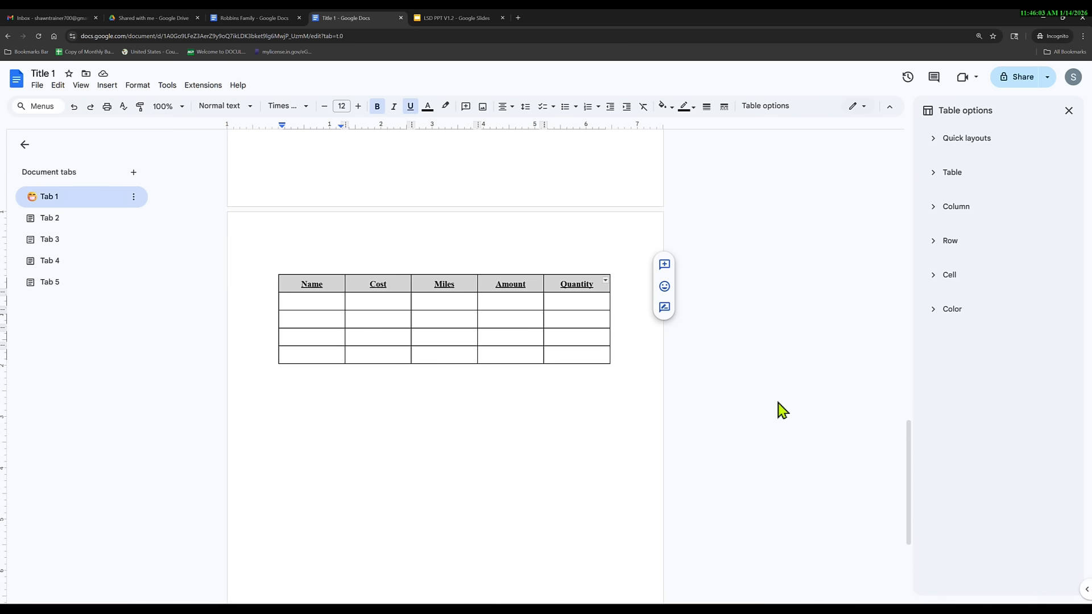
pyautogui.click(934, 314)
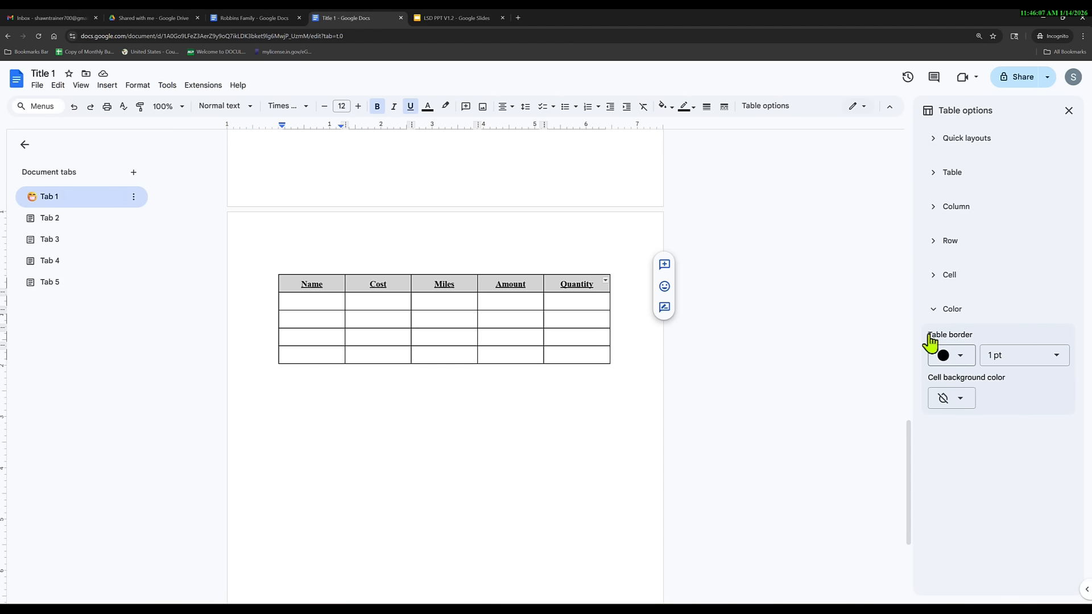
pyautogui.click(1057, 360)
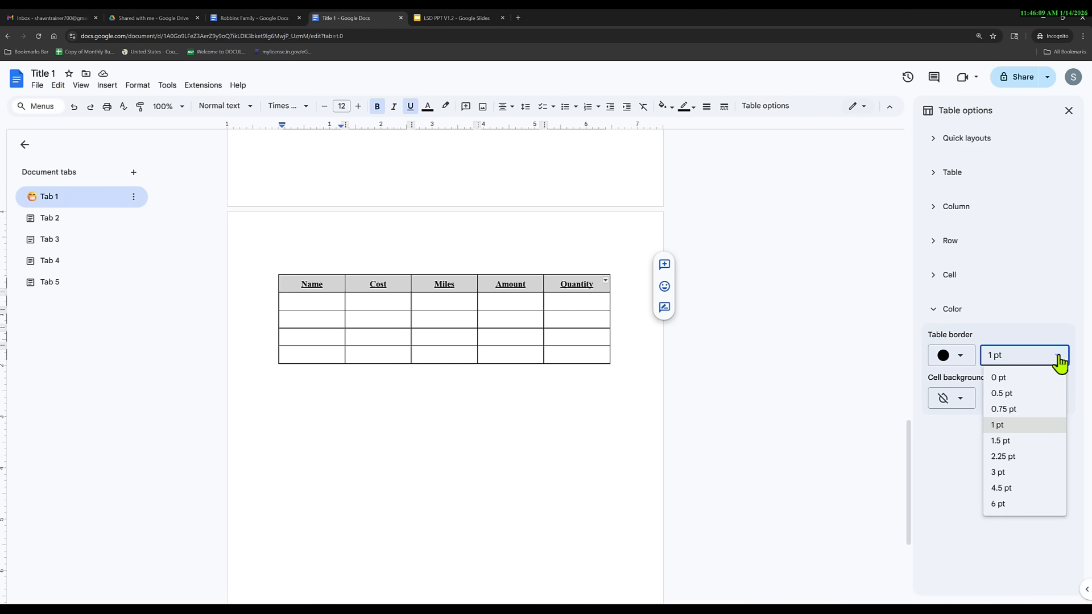
pyautogui.click(1008, 464)
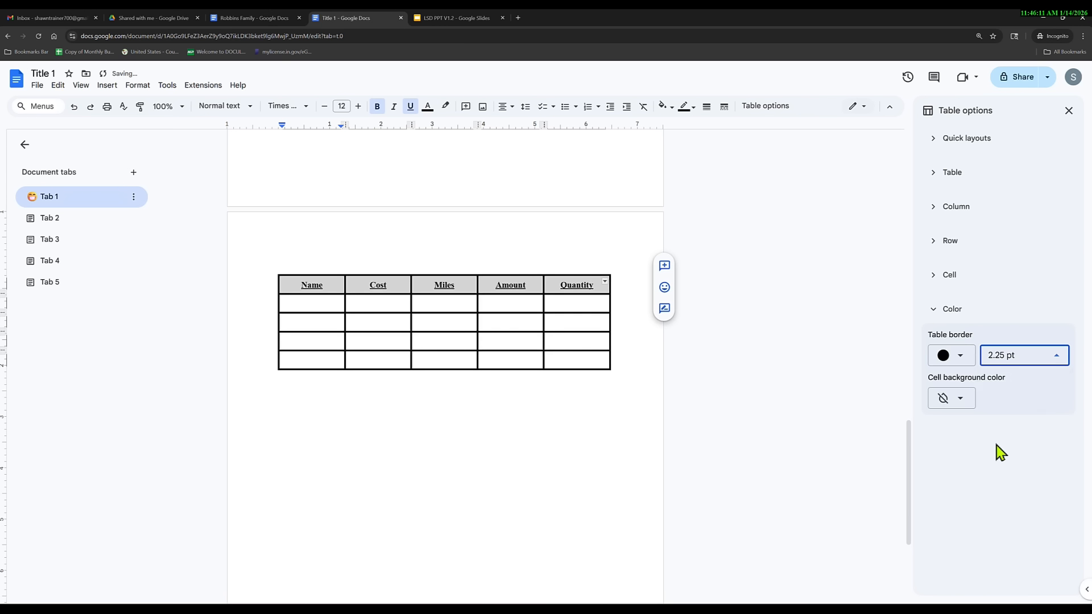
pyautogui.click(962, 362)
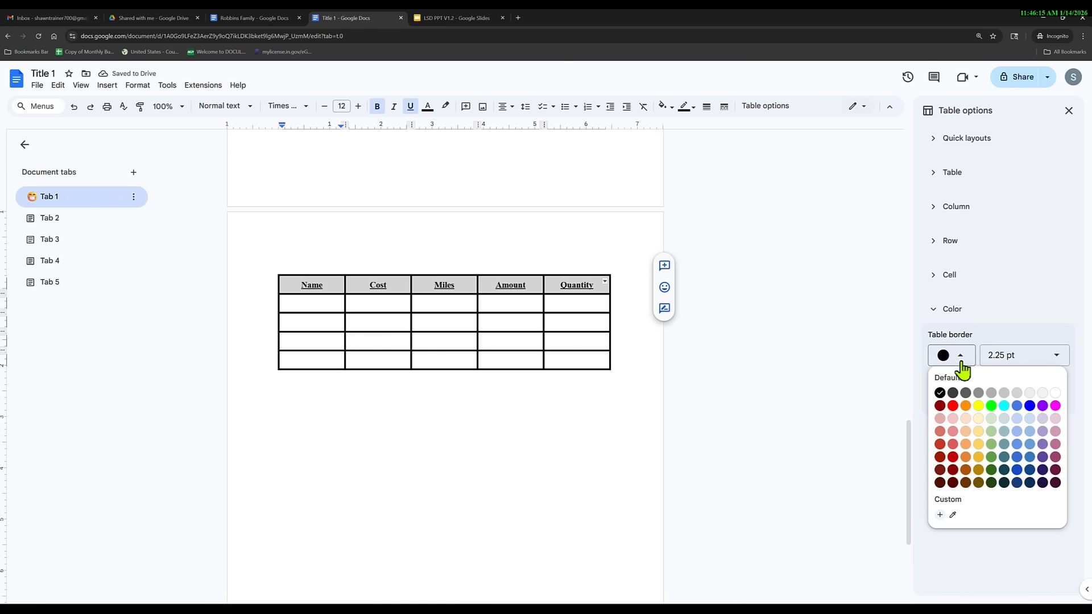
pyautogui.click(1029, 406)
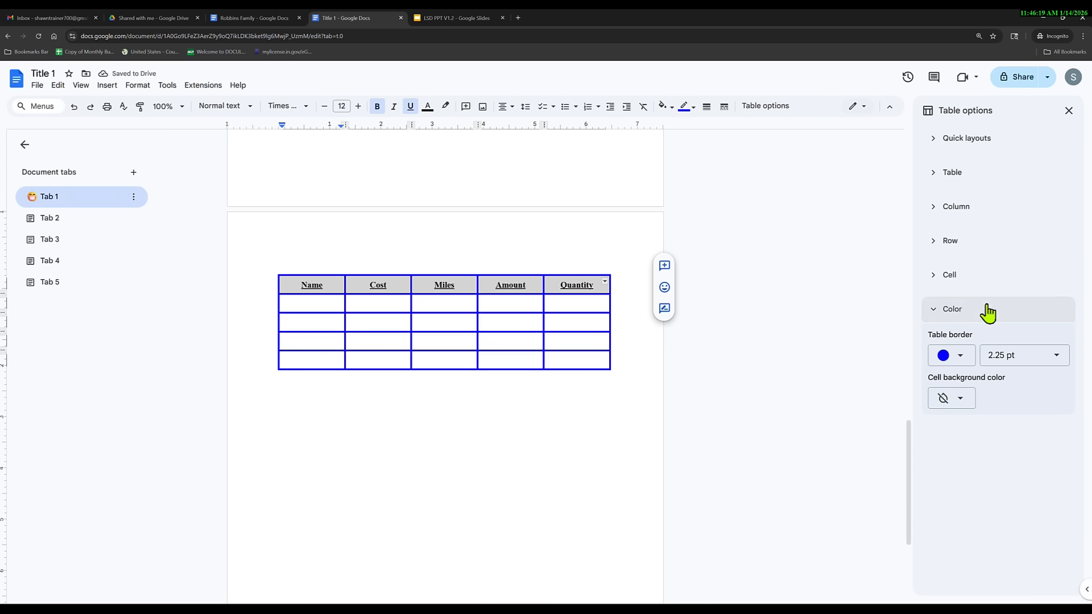
# Browse the Table and Quick layouts sections of the table settings.
pyautogui.click(933, 182)
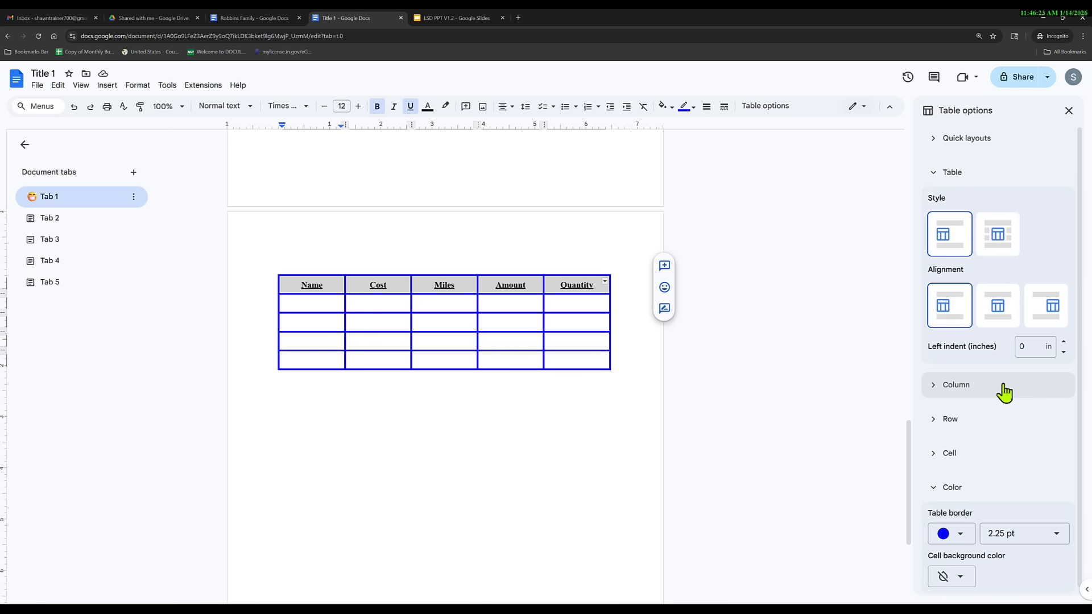
pyautogui.scroll(-1, 1005, 392)
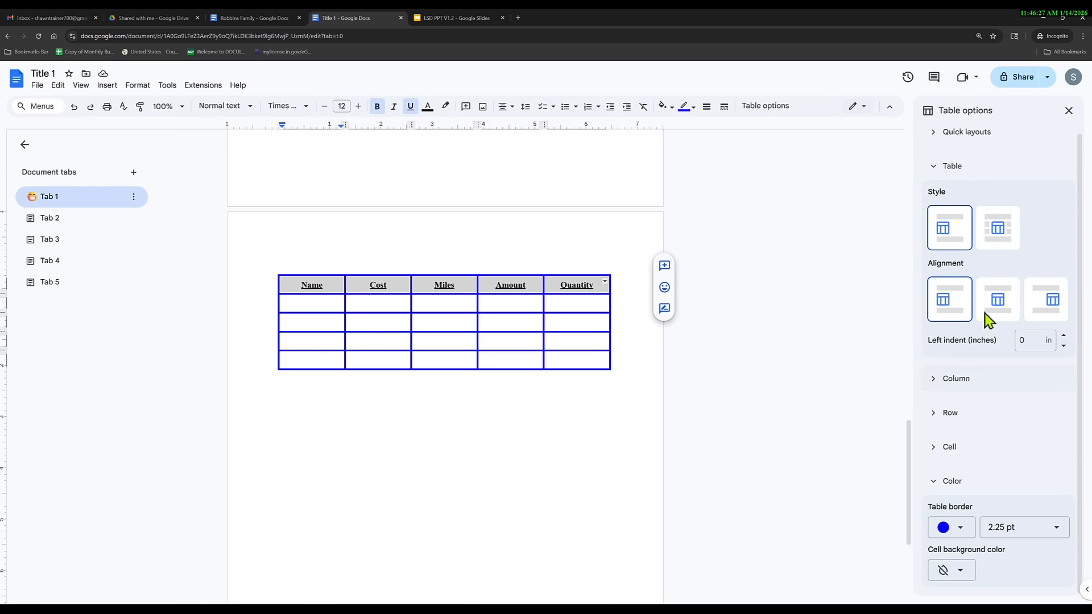
pyautogui.click(933, 142)
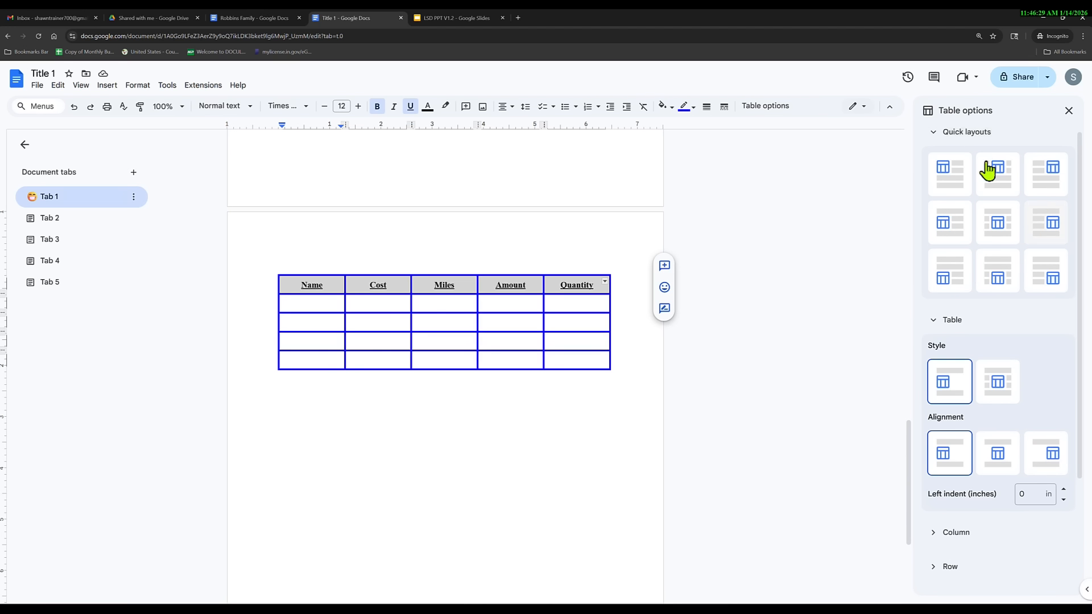
pyautogui.scroll(-3, 993, 289)
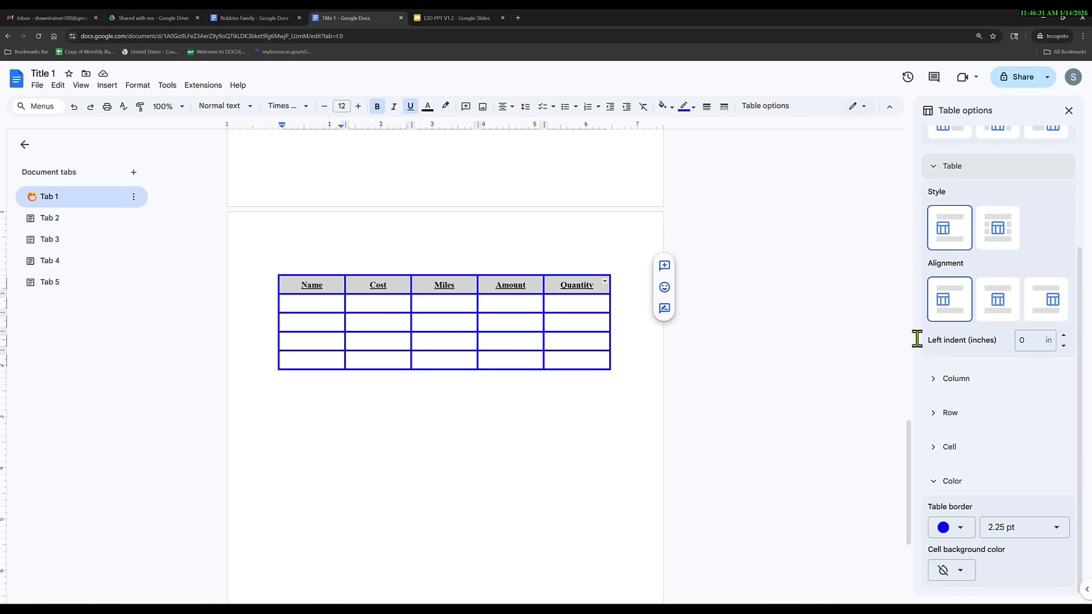
pyautogui.click(324, 302)
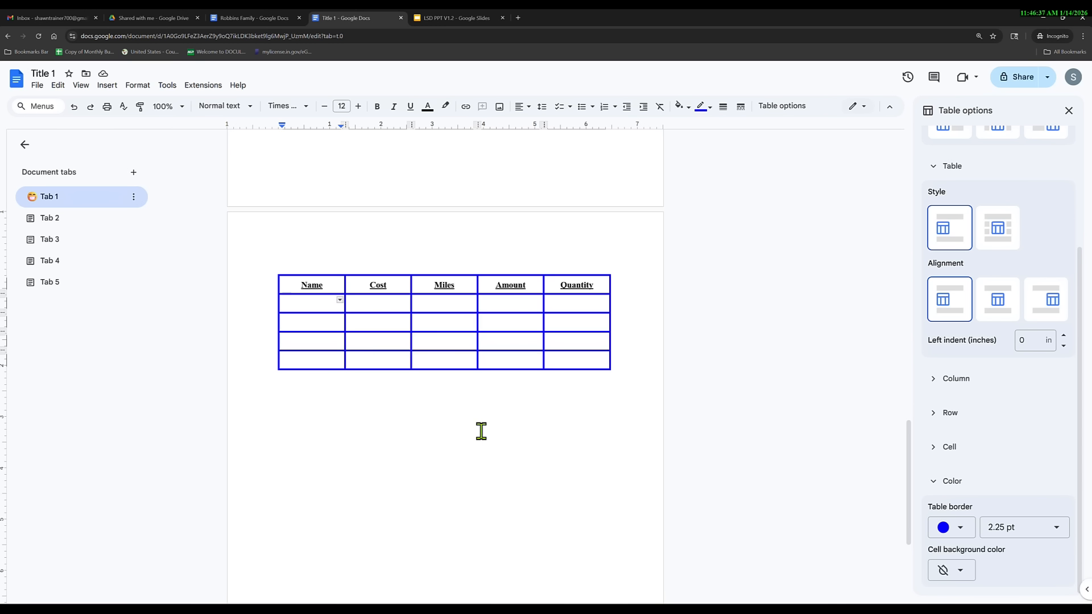
# Fill the data rows with numbers from 1 2 3 4 5 down to 7 7 8 8 8, then close Table options.
pyautogui.write('1')
pyautogui.press('Tab')
pyautogui.write('2')
pyautogui.press('Tab')
pyautogui.press('Tab')
pyautogui.write('52')
pyautogui.press('Tab')
pyautogui.write('3')
pyautogui.press('Tab')
pyautogui.write('4')
pyautogui.press('Tab')
pyautogui.write('5')
pyautogui.press('Tab')
pyautogui.write('6')
pyautogui.press('Tab')
pyautogui.write('7\t7\t7\t7\t7\t7\t7\t')
pyautogui.write('8\t8\t8')
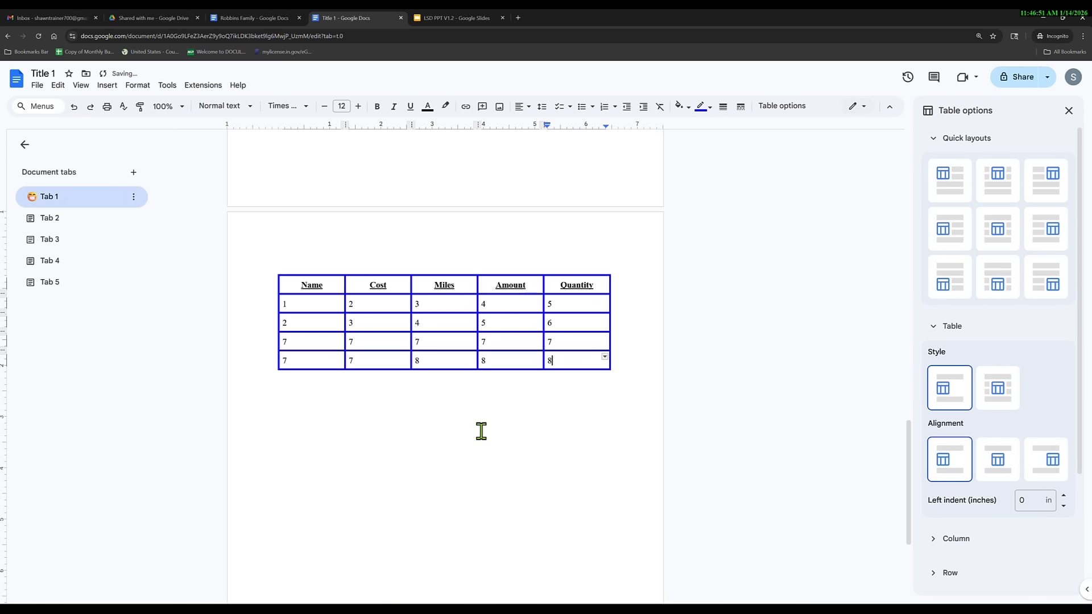
pyautogui.click(1070, 111)
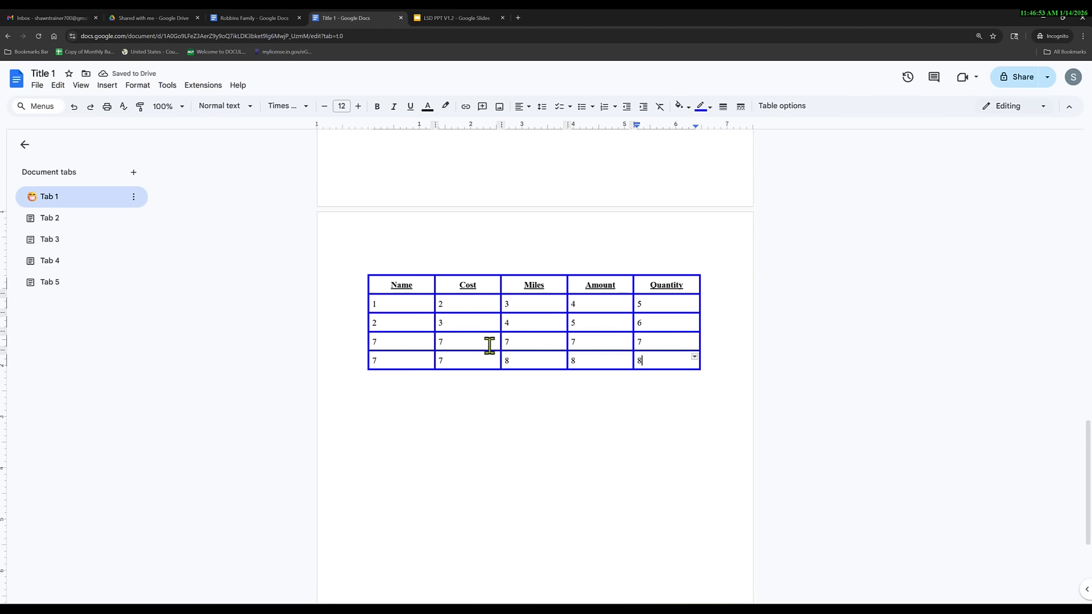
# Centre-align the numbers in all the data cells.
pyautogui.click(373, 304)
pyautogui.write('1')
pyautogui.hotkey('shift', 'Down')
pyautogui.hotkey('shift', 'Down')
pyautogui.hotkey('shift', 'Down')
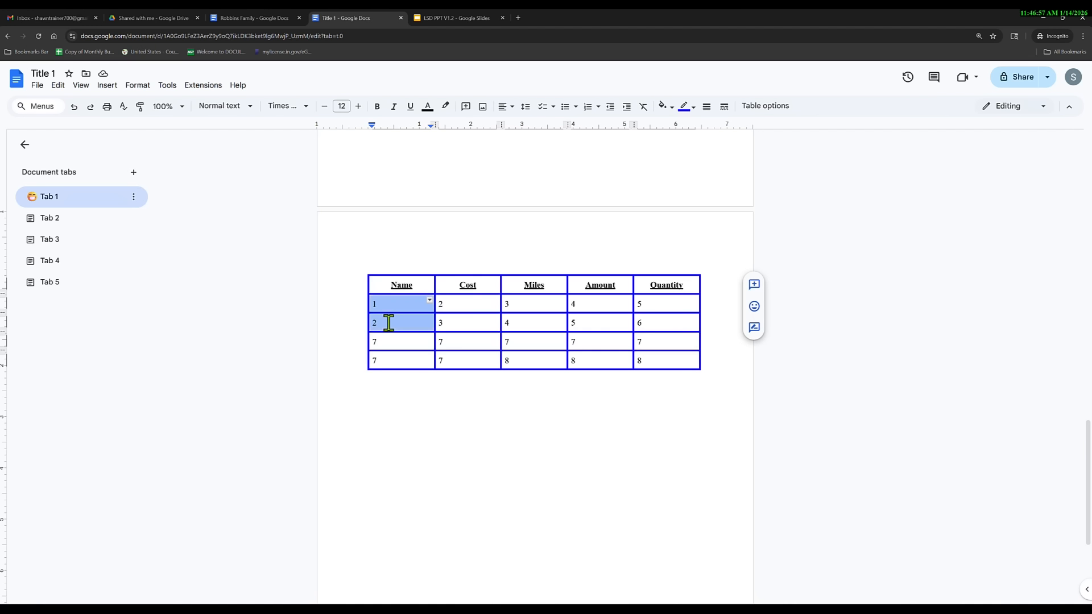
pyautogui.hotkey('shift', 'Right')
pyautogui.hotkey('shift', 'Right')
pyautogui.hotkey('shift', 'Right')
pyautogui.hotkey('shift', 'Right')
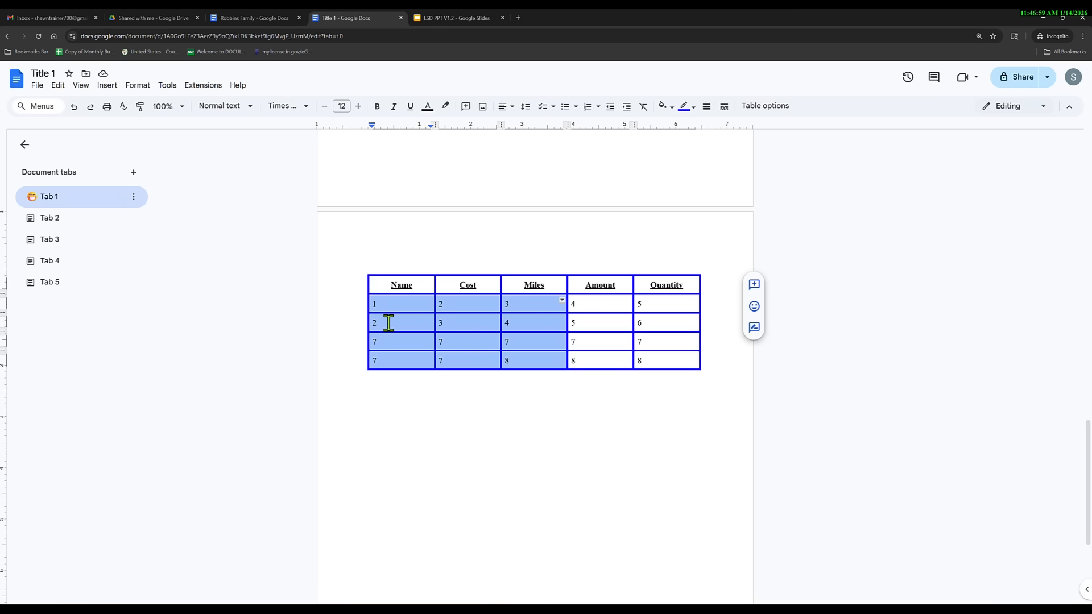
pyautogui.click(503, 108)
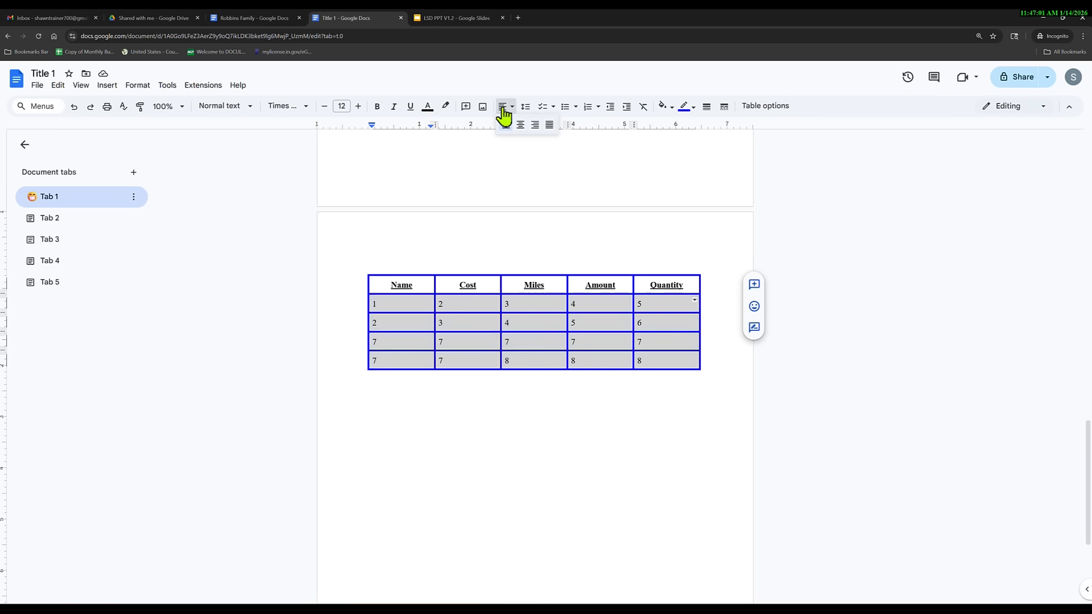
pyautogui.click(521, 126)
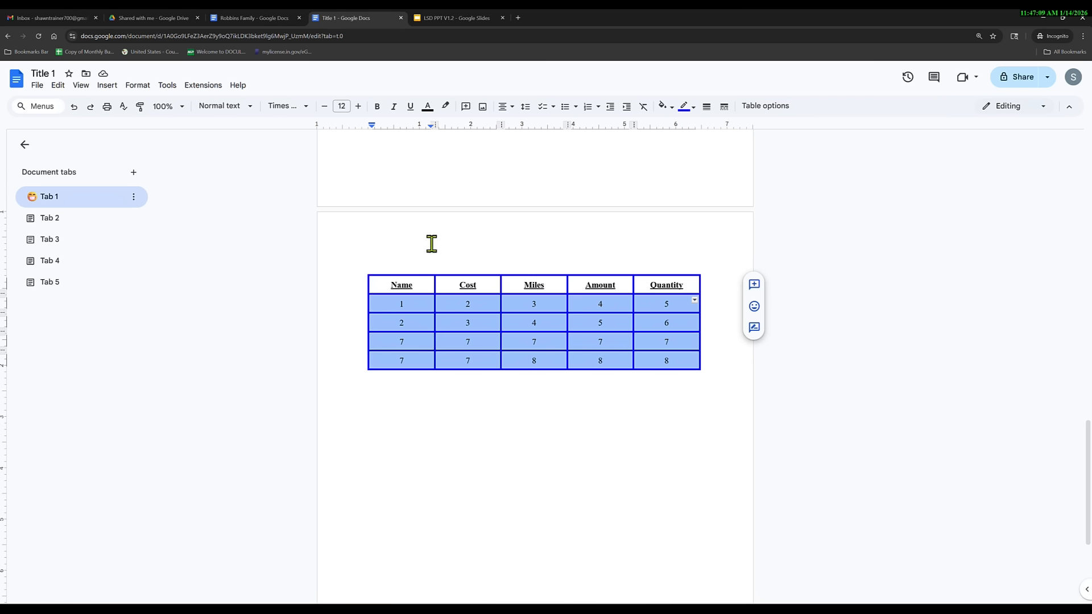
# Make the numbers red and bold and raise their font size to 20.
pyautogui.click(395, 305)
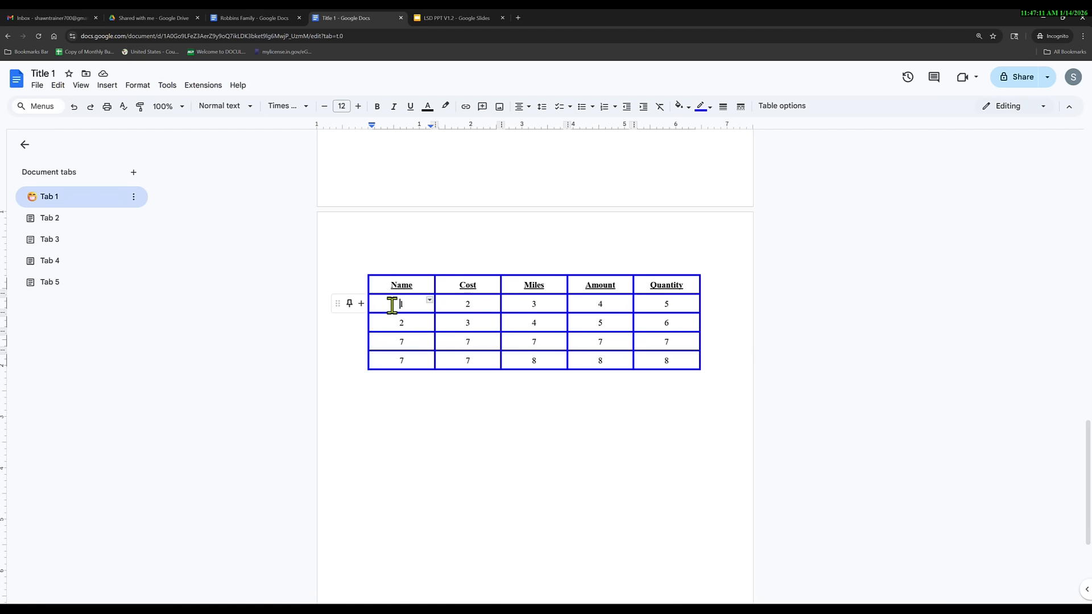
pyautogui.moveTo(395, 306); pyautogui.dragTo(665, 356)
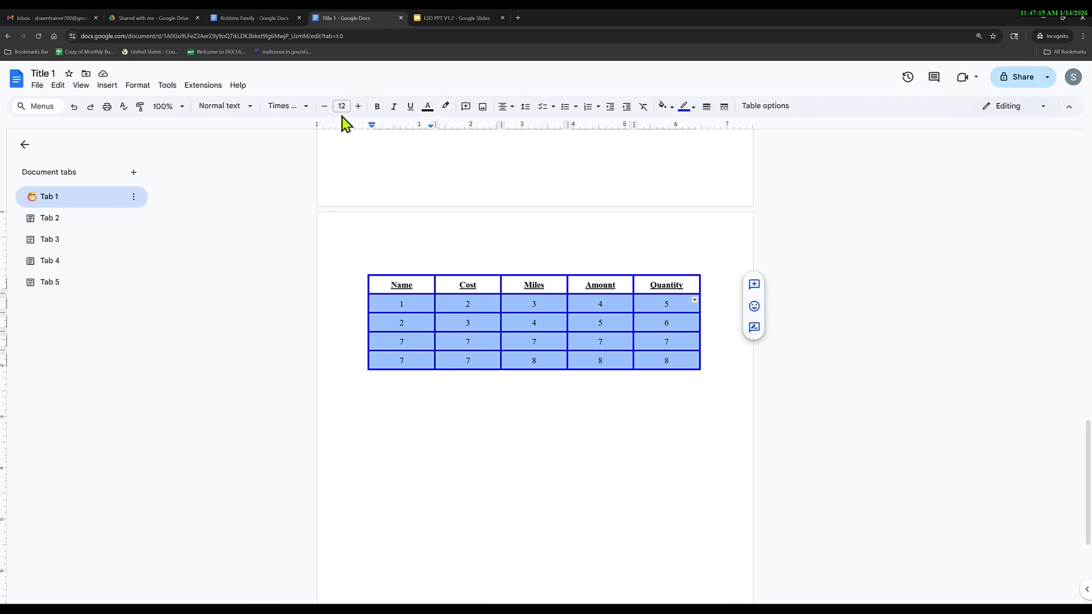
pyautogui.click(428, 107)
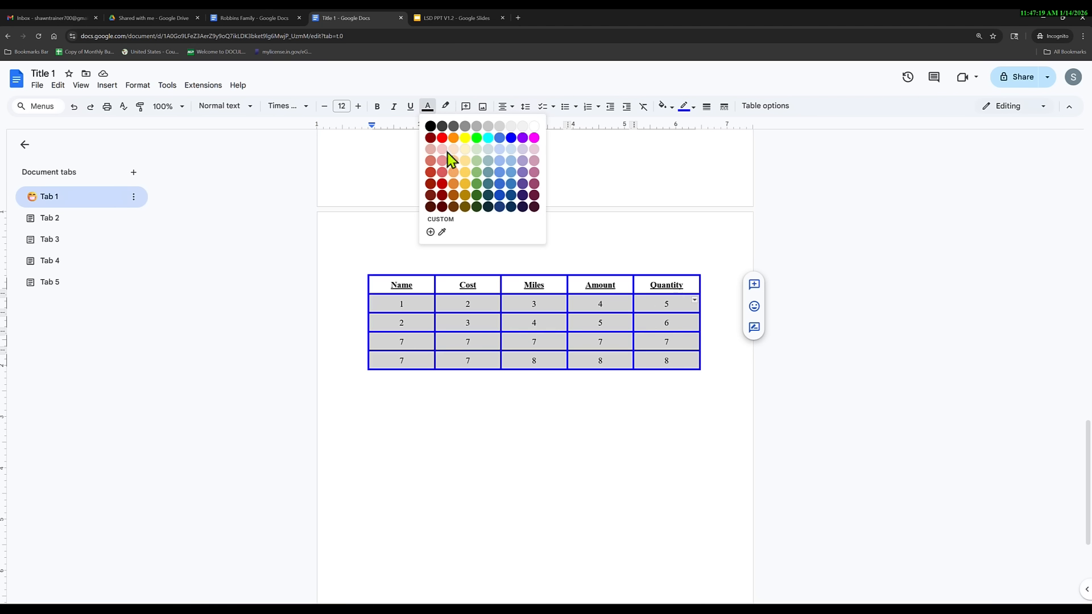
pyautogui.click(442, 138)
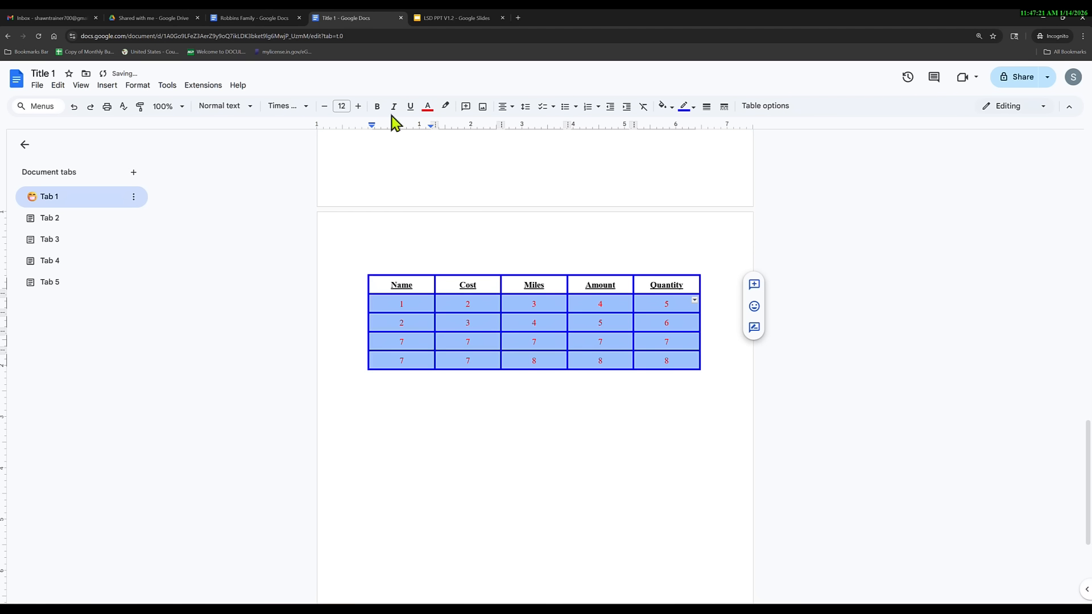
pyautogui.click(377, 109)
pyautogui.click(358, 107)
pyautogui.click(357, 107)
pyautogui.click(358, 107)
pyautogui.click(357, 107)
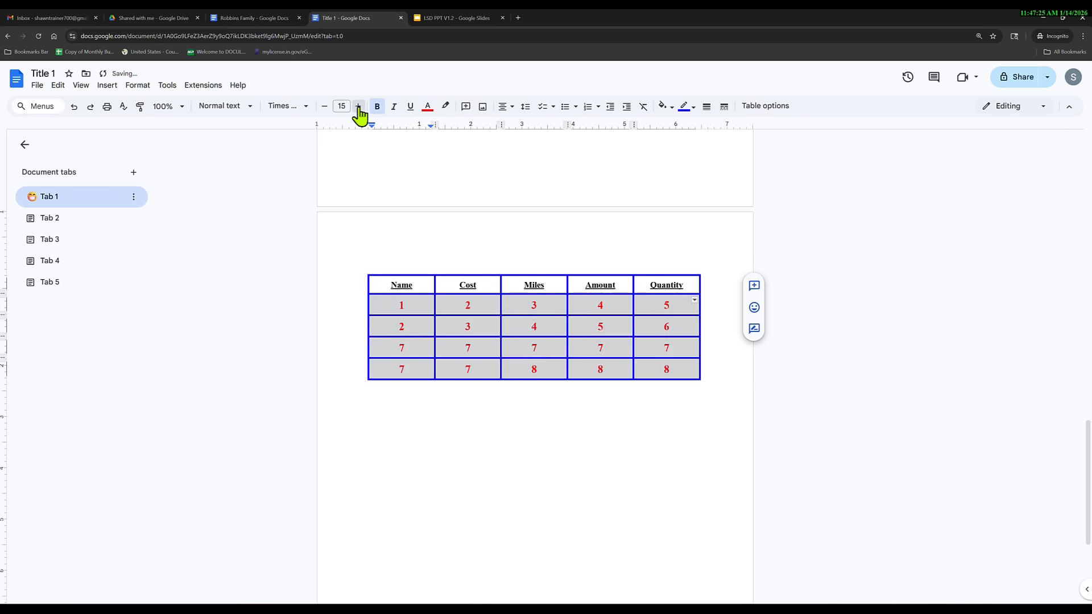
pyautogui.click(358, 107)
pyautogui.click(358, 107)
pyautogui.click(358, 107)
pyautogui.click(357, 107)
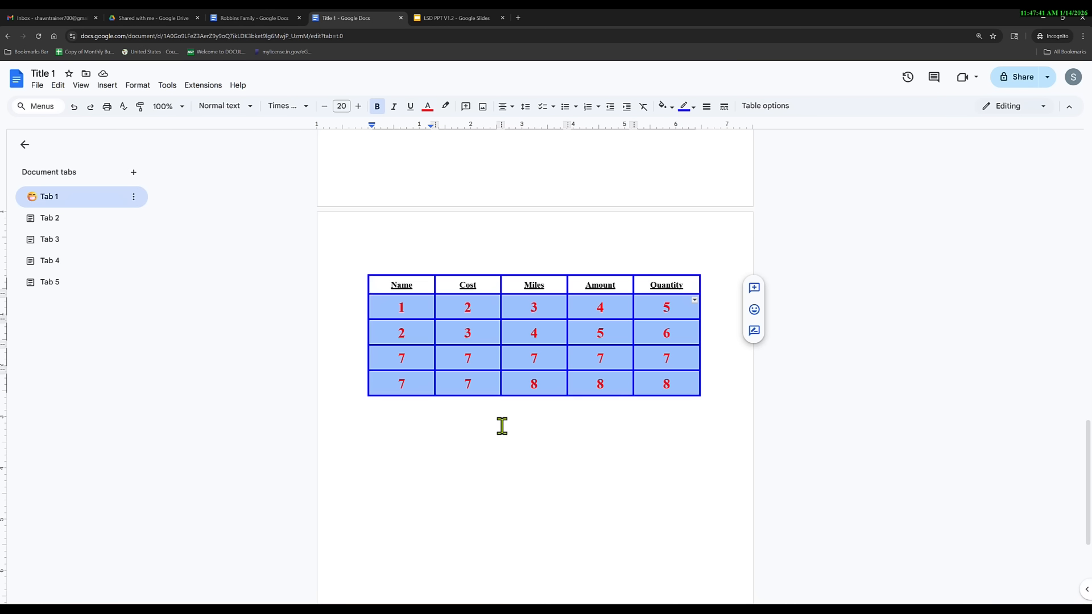
pyautogui.click(669, 384)
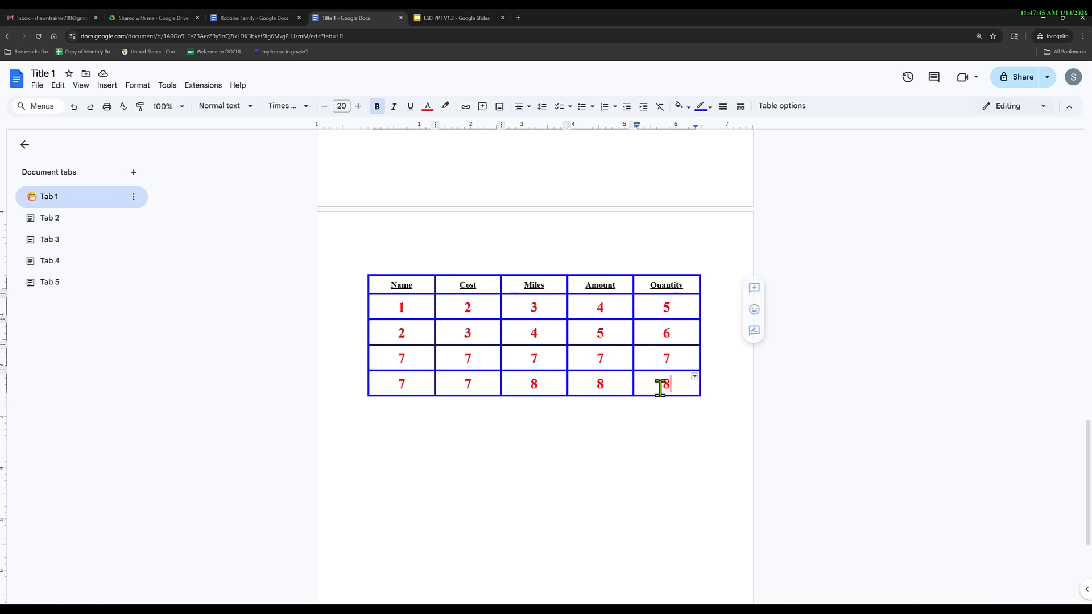
# Delete the bottom 7 7 8 8 8 row, then dismiss the Insert menu unused.
pyautogui.rightClick(656, 385)
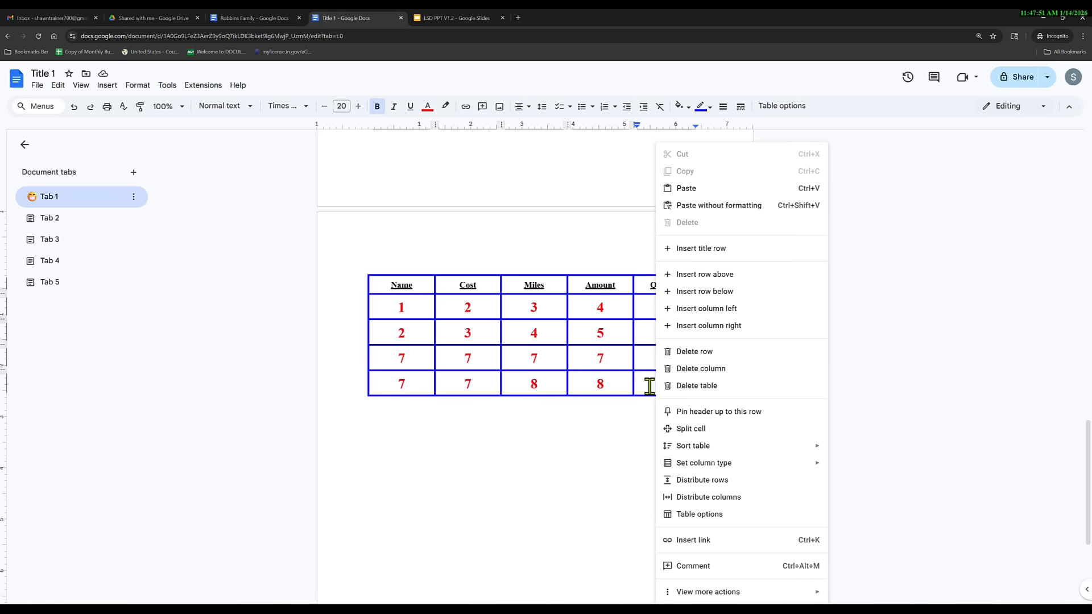
pyautogui.click(703, 355)
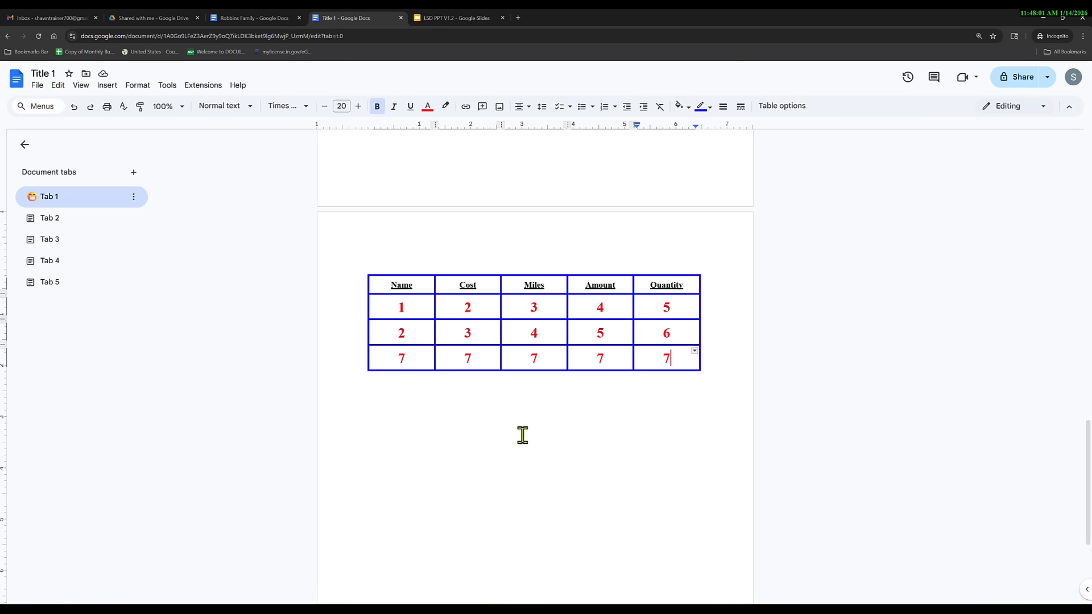
pyautogui.click(107, 85)
pyautogui.moveTo(215, 131)
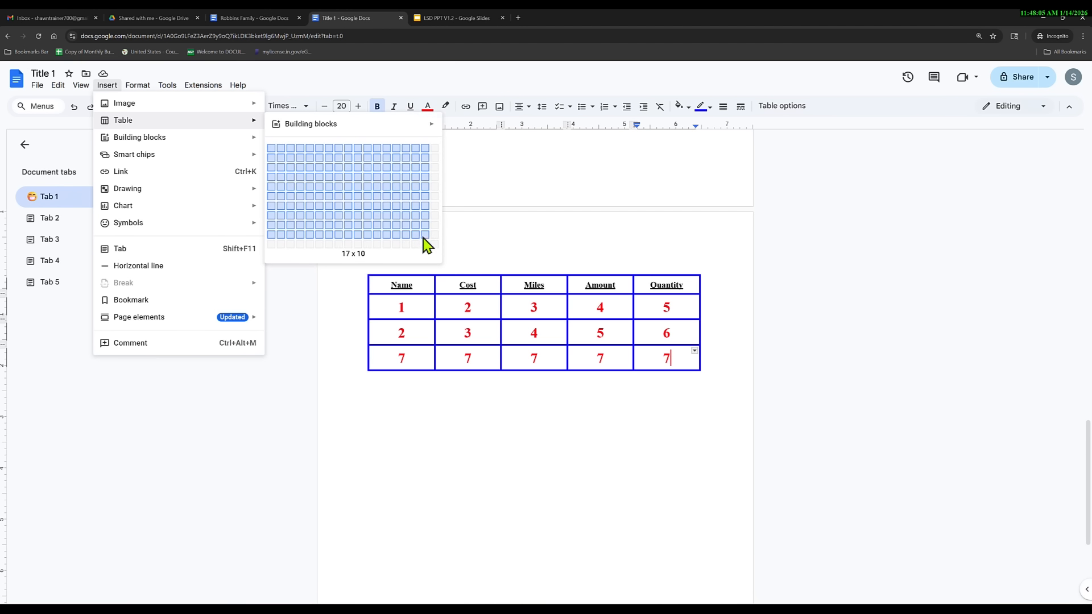
pyautogui.click(405, 86)
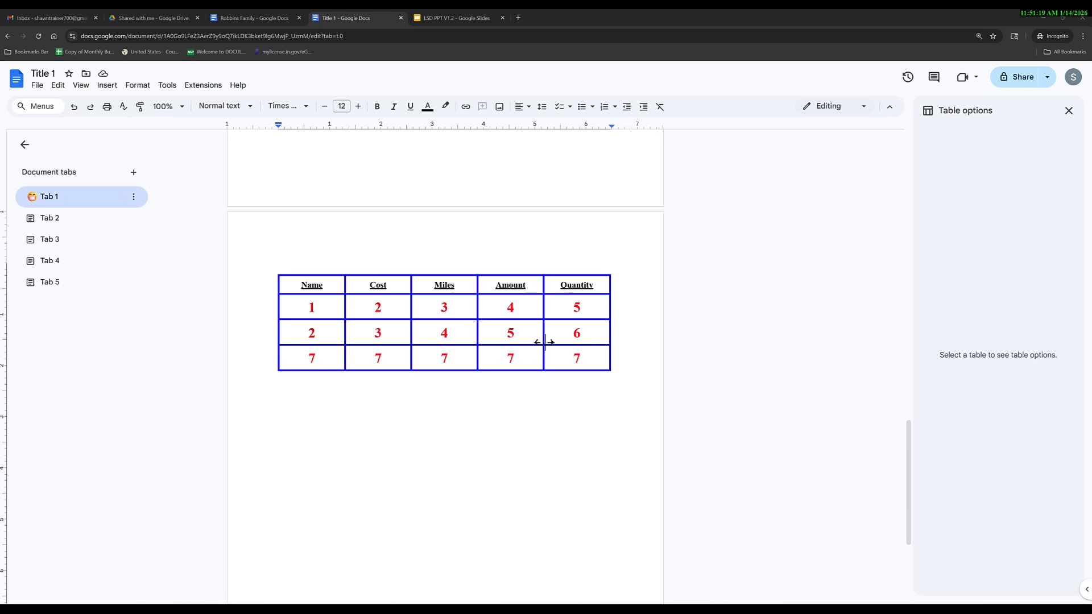
# Select the header row and change its cell background to pale yellow.
pyautogui.click(297, 287)
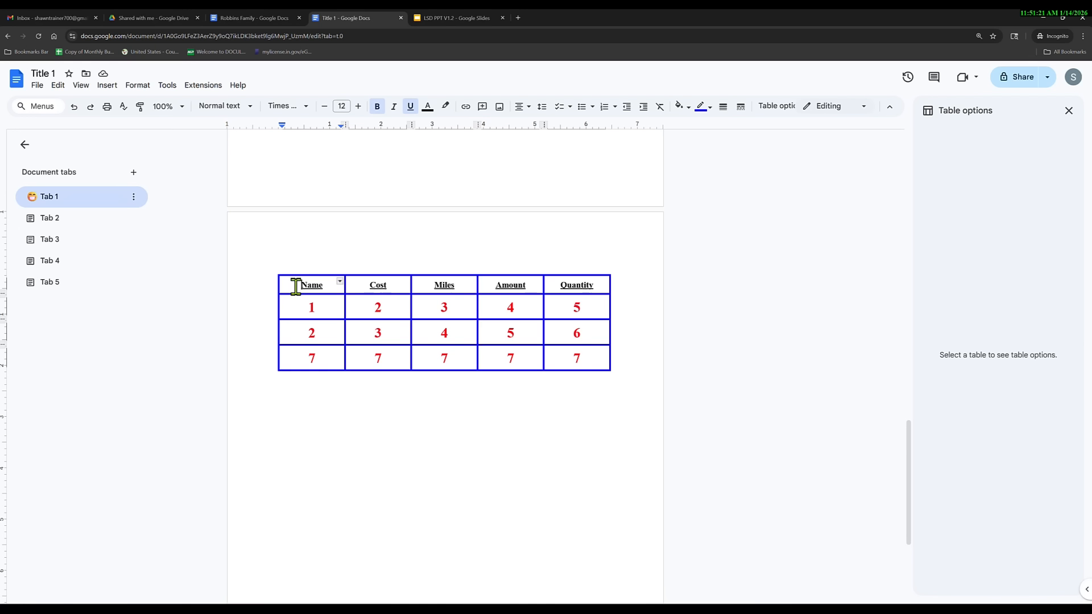
pyautogui.hotkey('shift', 'Right')
pyautogui.hotkey('shift', 'Right')
pyautogui.hotkey('shift', 'Right')
pyautogui.hotkey('shift', 'Right')
pyautogui.hotkey('shift', 'Right')
pyautogui.hotkey('shift', 'Right')
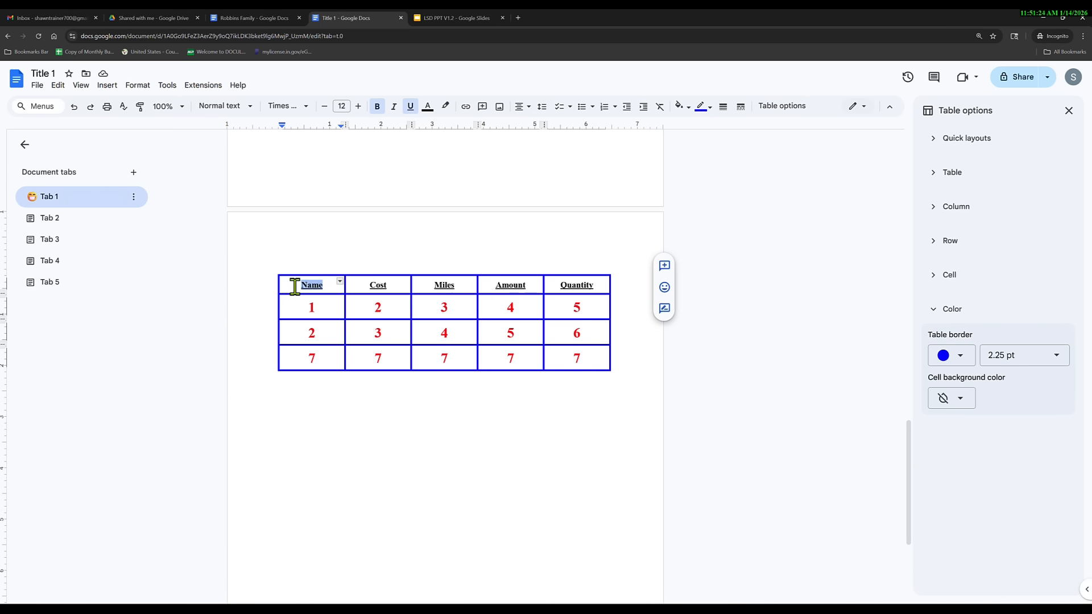
pyautogui.hotkey('shift', 'Right')
pyautogui.hotkey('shift', 'Right')
pyautogui.hotkey('shift', 'Right')
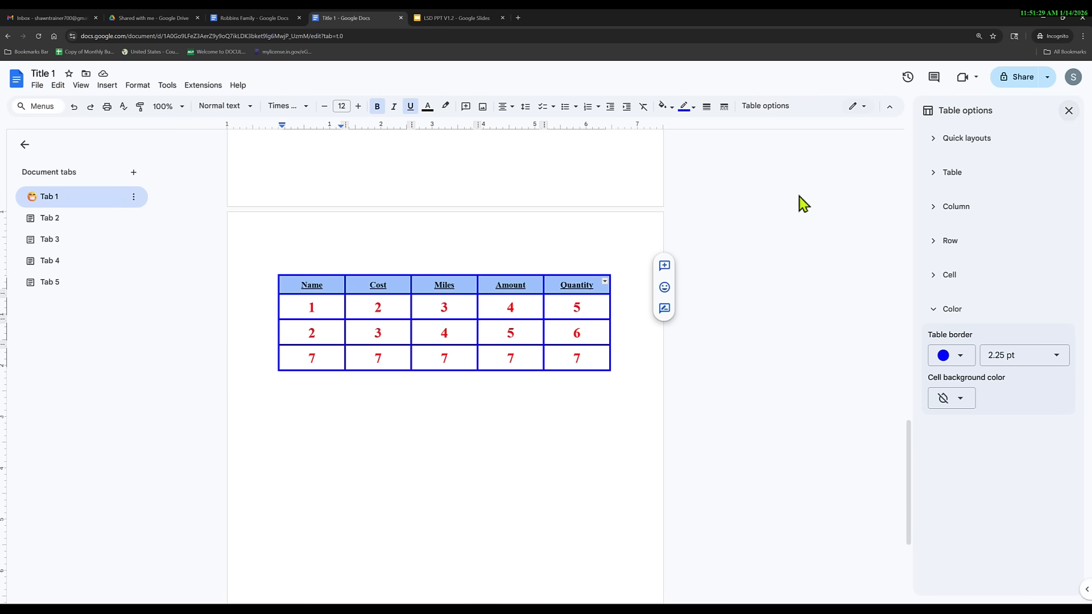
pyautogui.click(1069, 111)
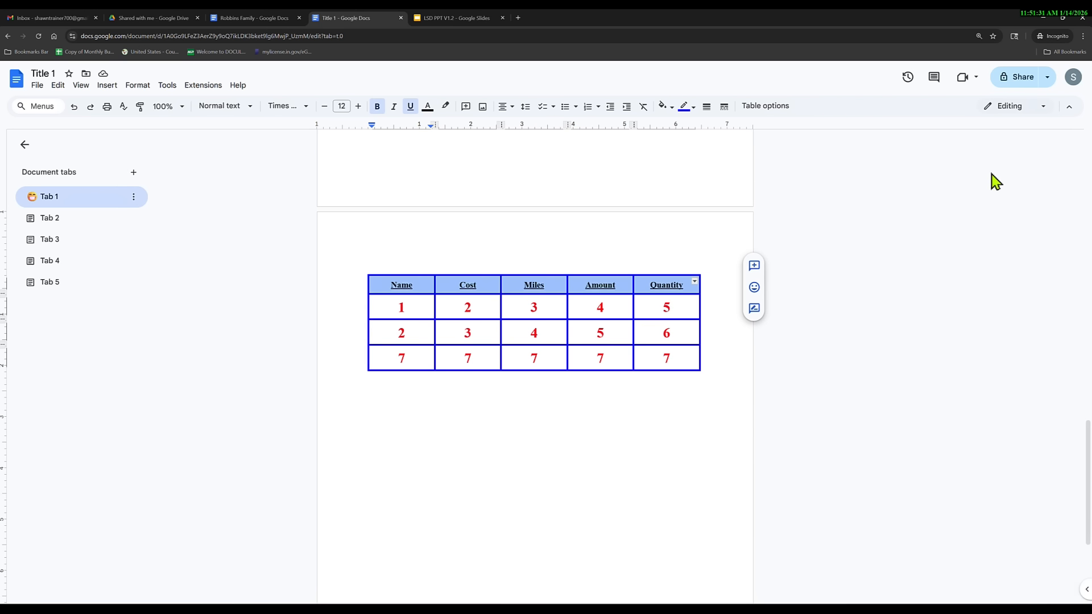
pyautogui.rightClick(446, 285)
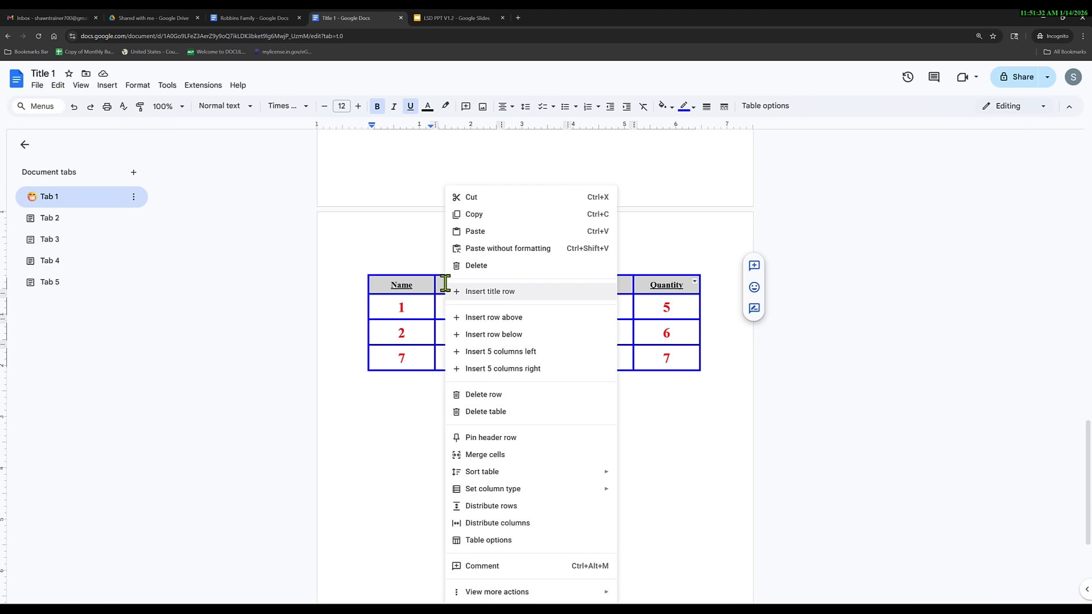
pyautogui.click(490, 540)
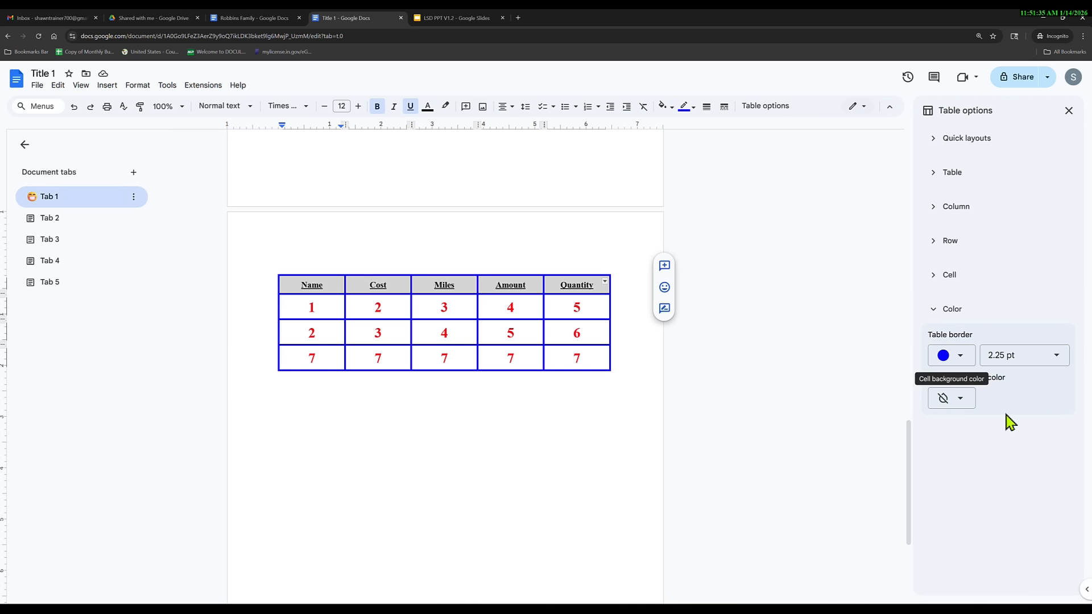
pyautogui.click(961, 399)
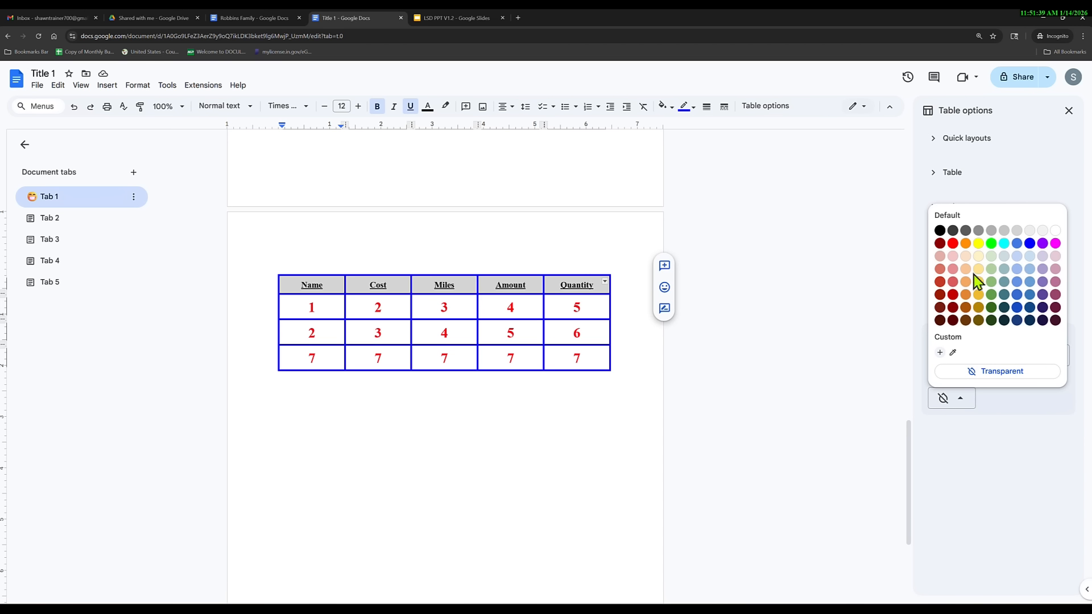
pyautogui.click(978, 259)
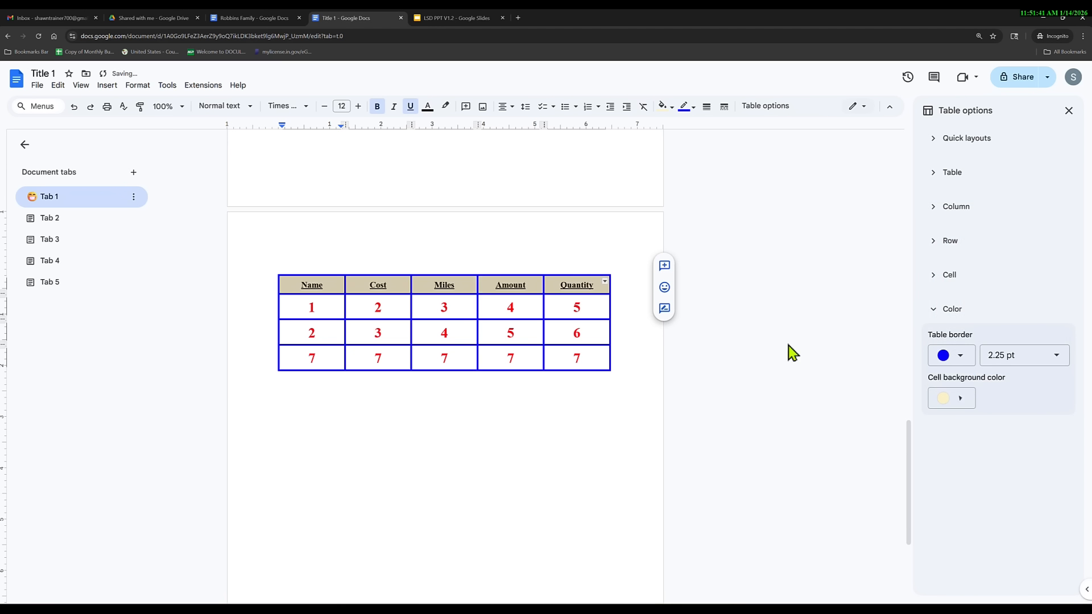
pyautogui.click(449, 410)
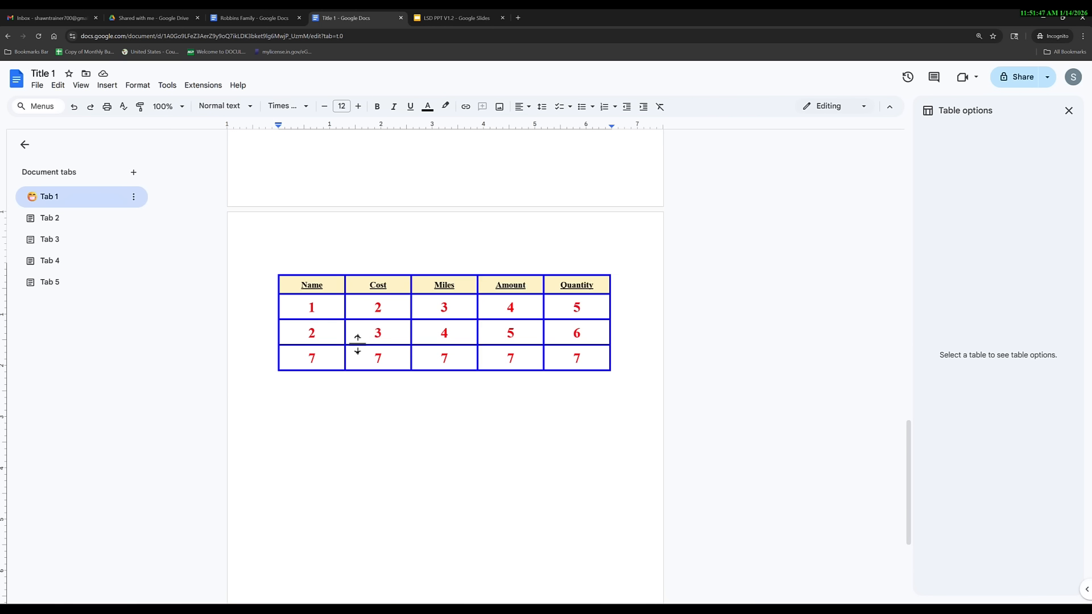
# Fill the first Name cell light grey and replace its 1 with 'This is the way to use tables'.
pyautogui.click(326, 309)
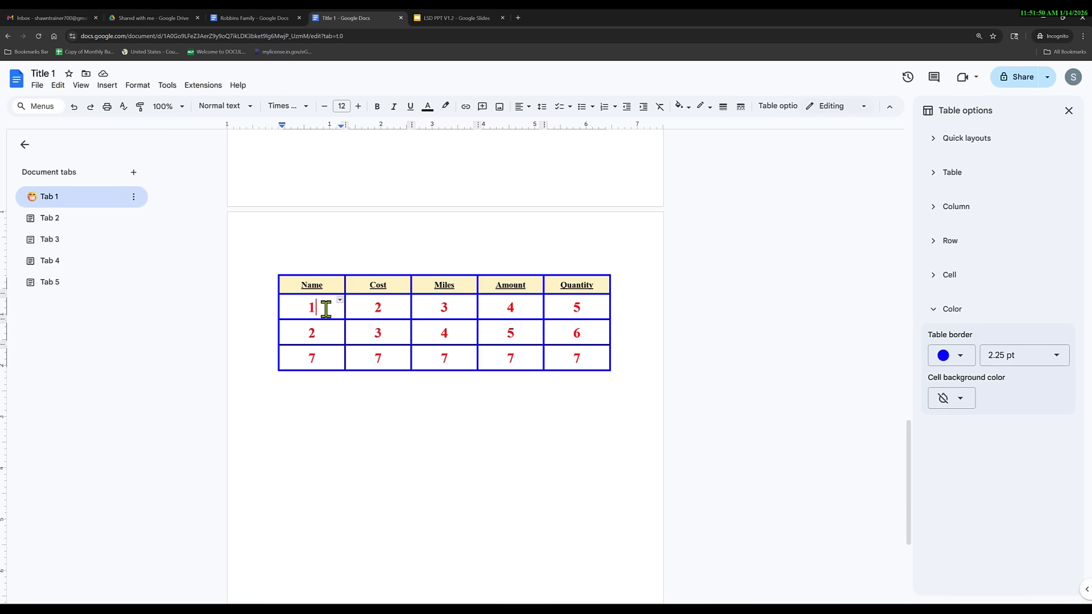
pyautogui.click(960, 401)
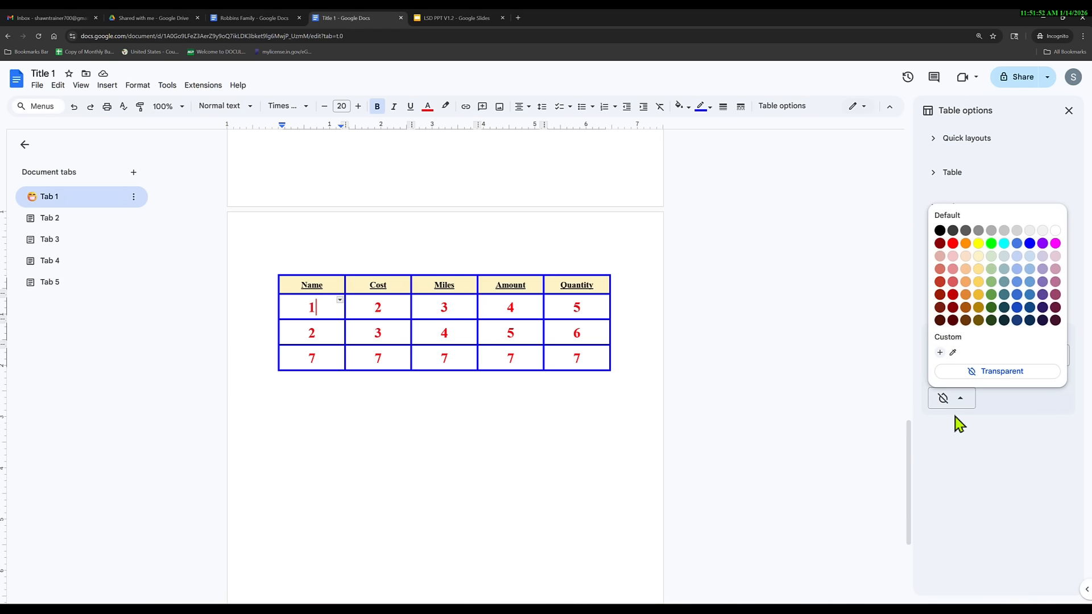
pyautogui.click(1004, 257)
pyautogui.click(353, 377)
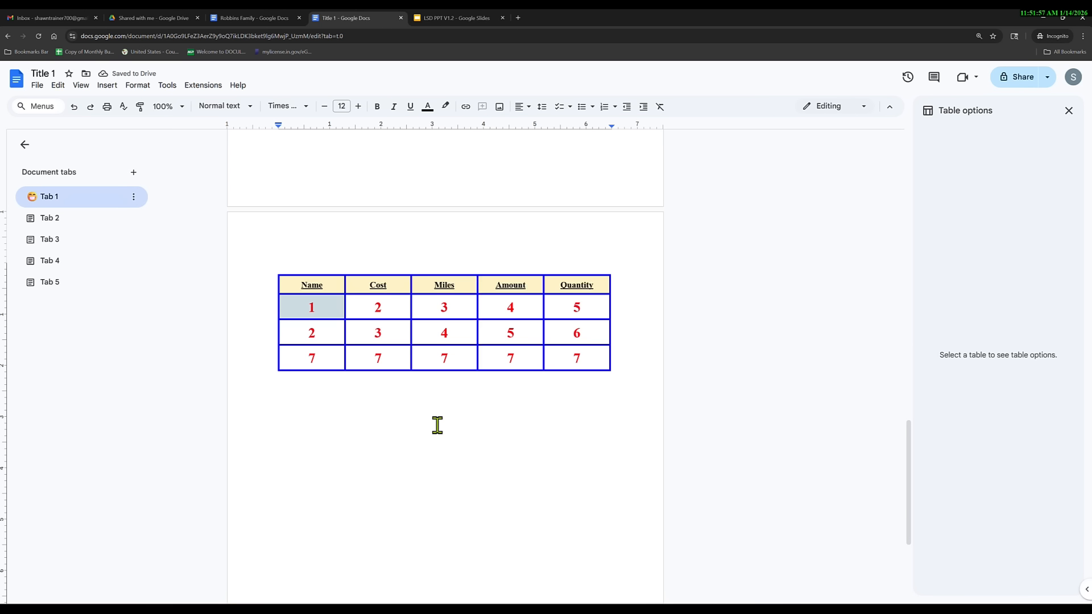
pyautogui.click(316, 308)
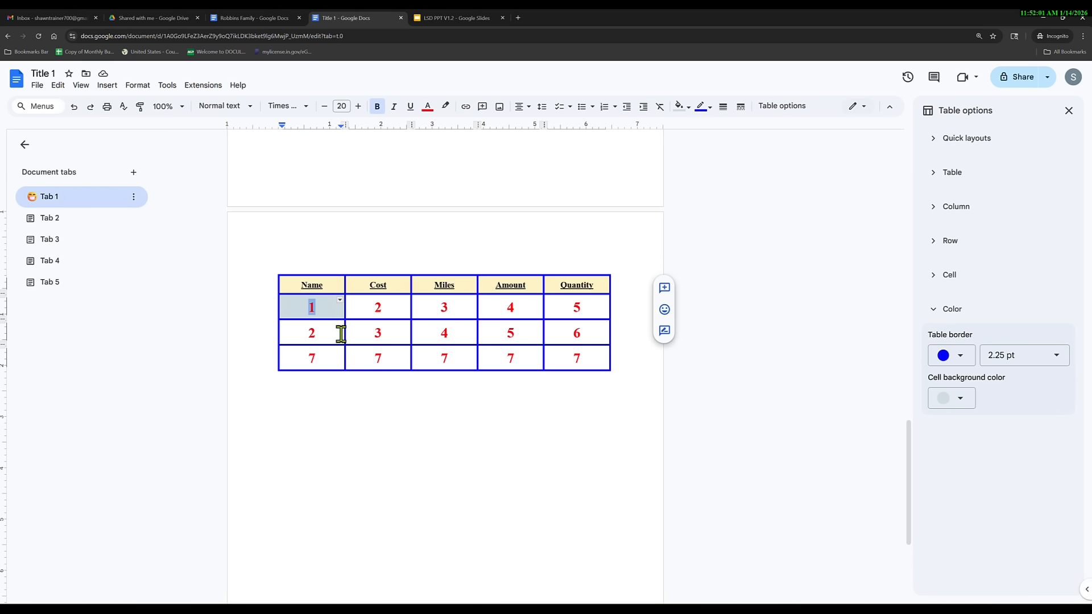
pyautogui.write('This is t')
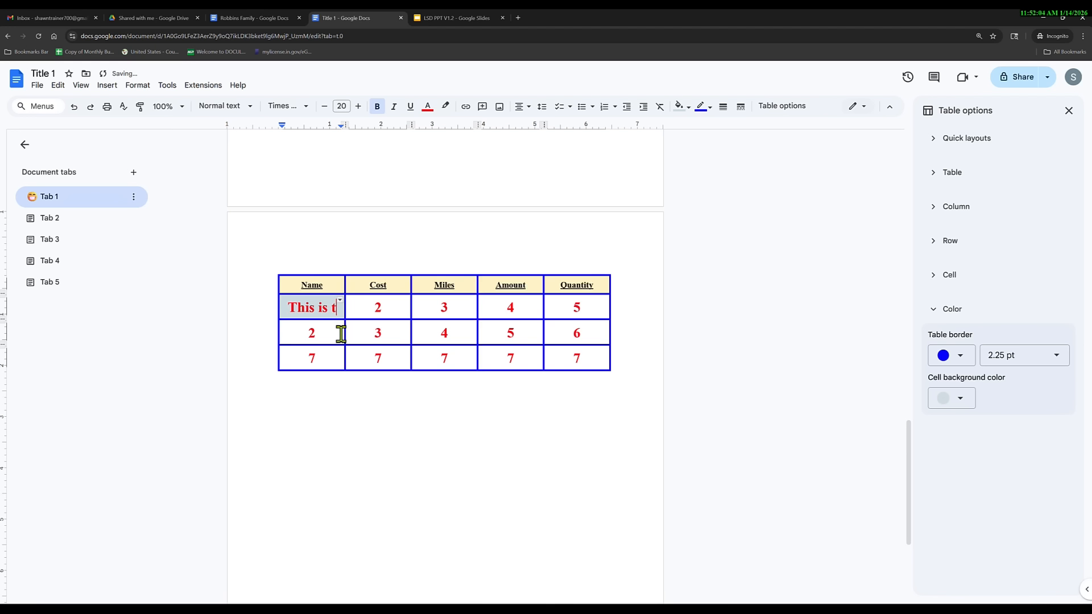
pyautogui.write('he way to use tables')
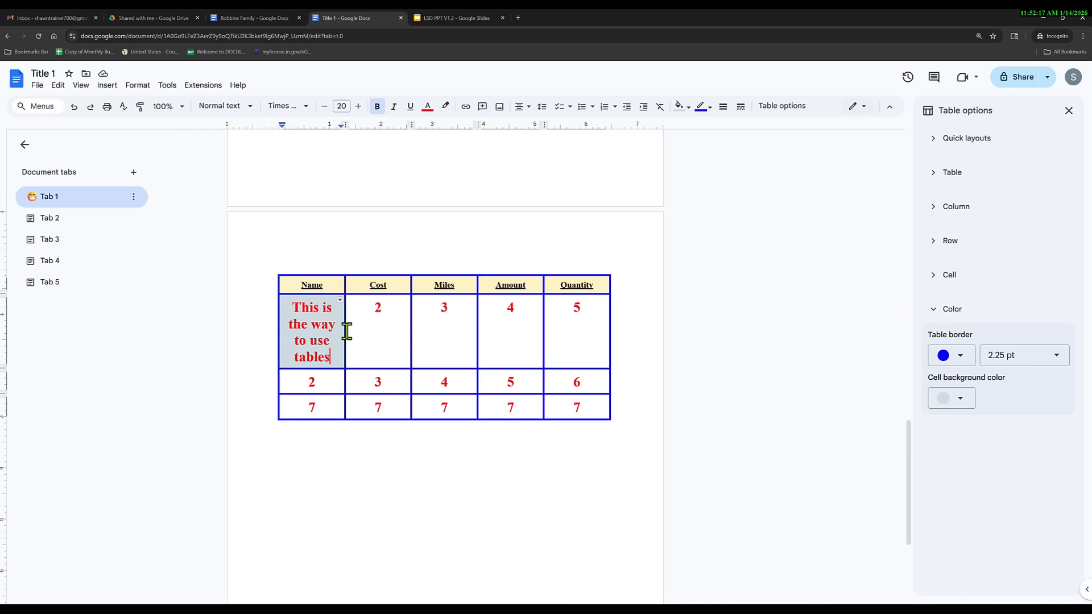
# Drag column borders to widen Name, Cost and Amount and rebalance Miles and Quantity.
pyautogui.moveTo(346, 331); pyautogui.dragTo(404, 331)
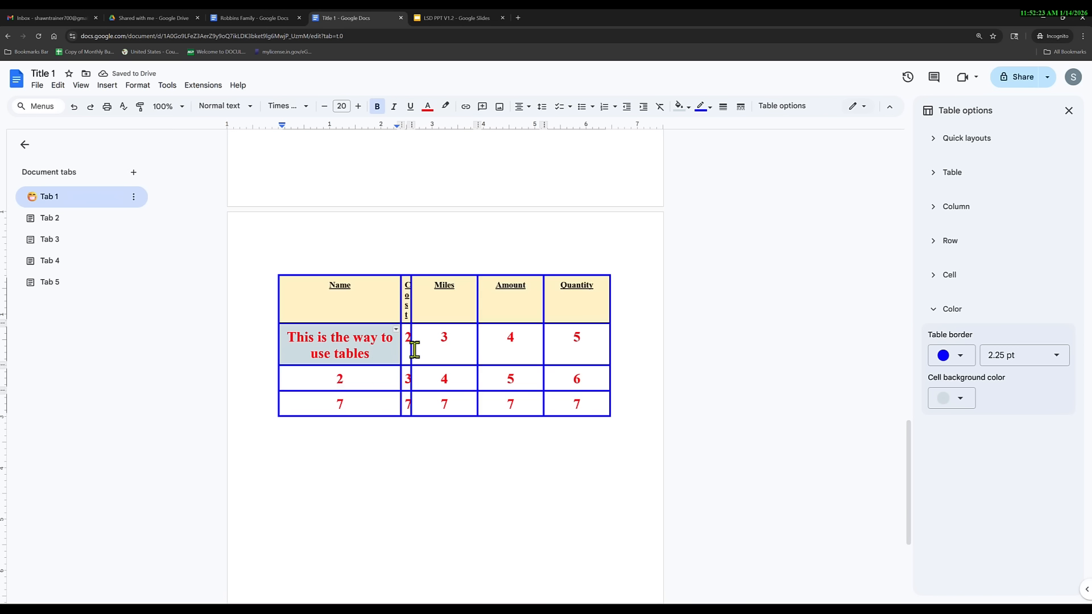
pyautogui.moveTo(431, 348); pyautogui.dragTo(430, 348)
pyautogui.moveTo(479, 320); pyautogui.dragTo(465, 320)
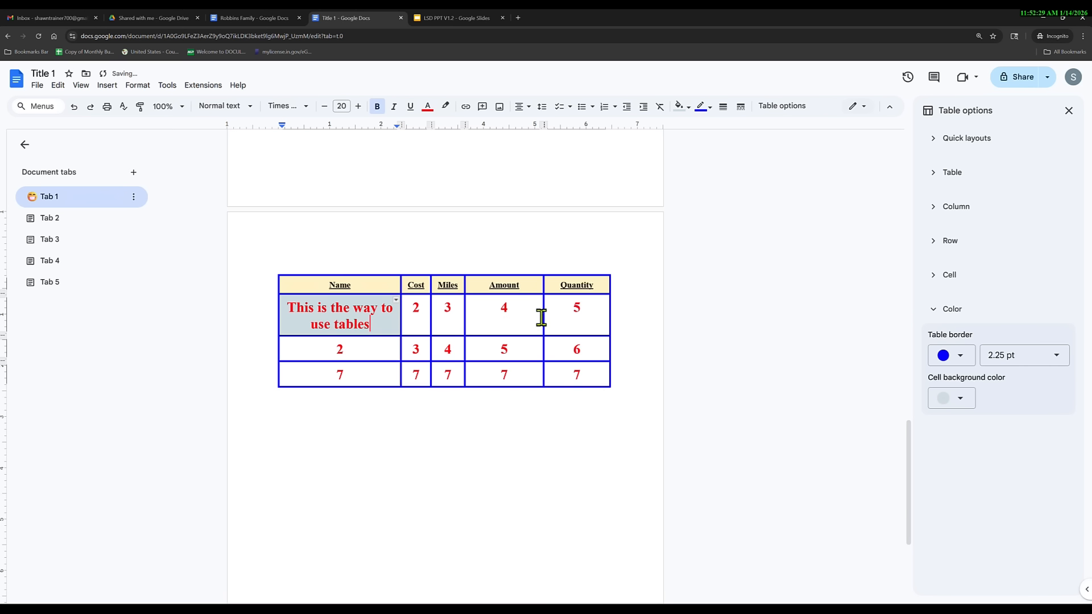
pyautogui.moveTo(544, 315); pyautogui.dragTo(500, 319)
pyautogui.moveTo(610, 321); pyautogui.dragTo(552, 322)
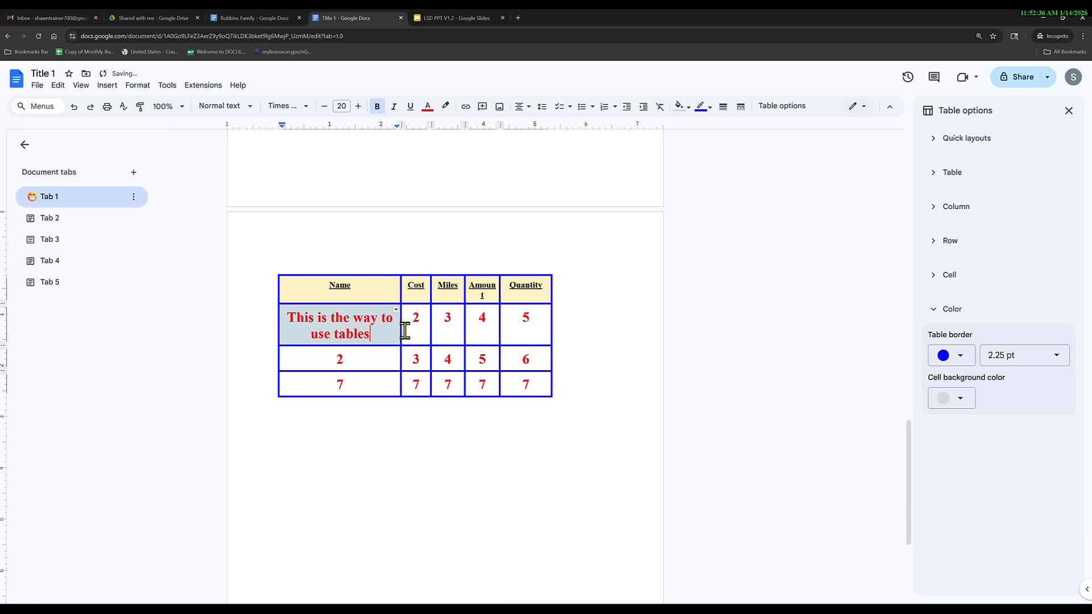
pyautogui.moveTo(402, 330); pyautogui.dragTo(462, 326)
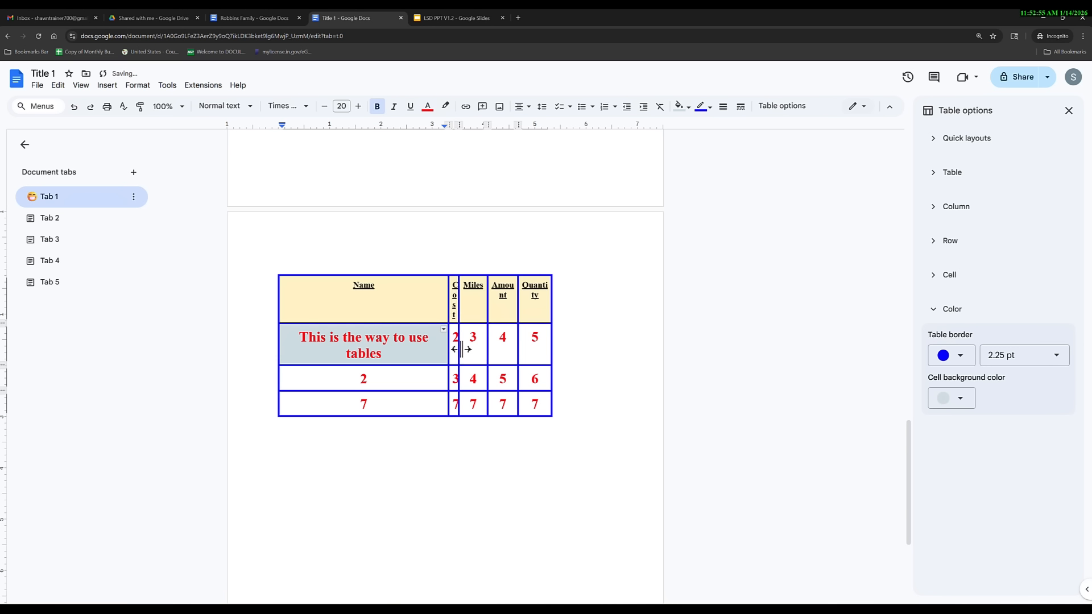
pyautogui.moveTo(459, 351); pyautogui.dragTo(603, 327)
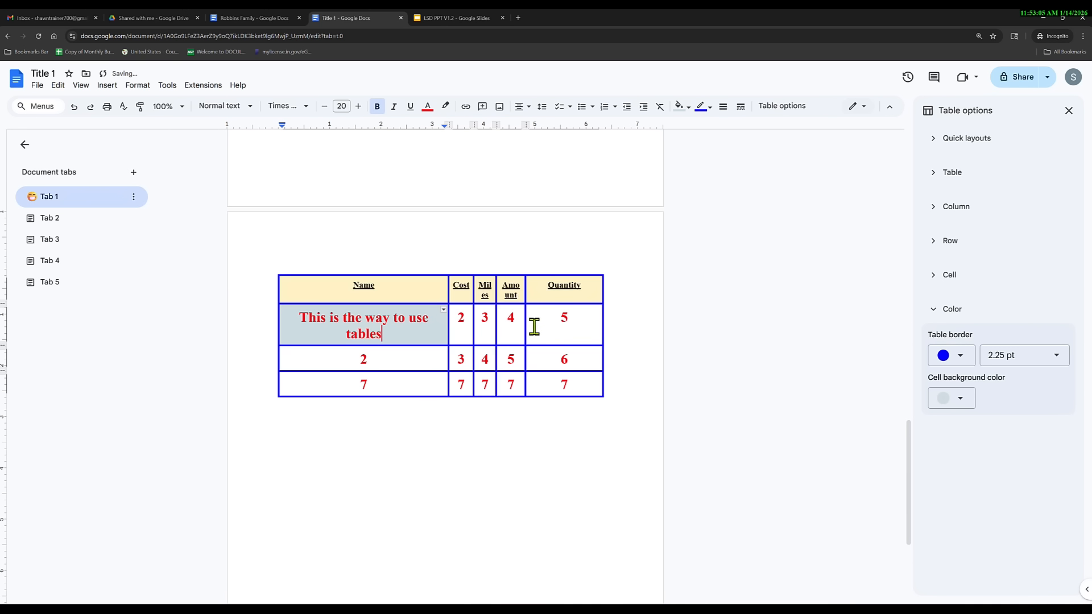
pyautogui.moveTo(528, 323); pyautogui.dragTo(480, 320)
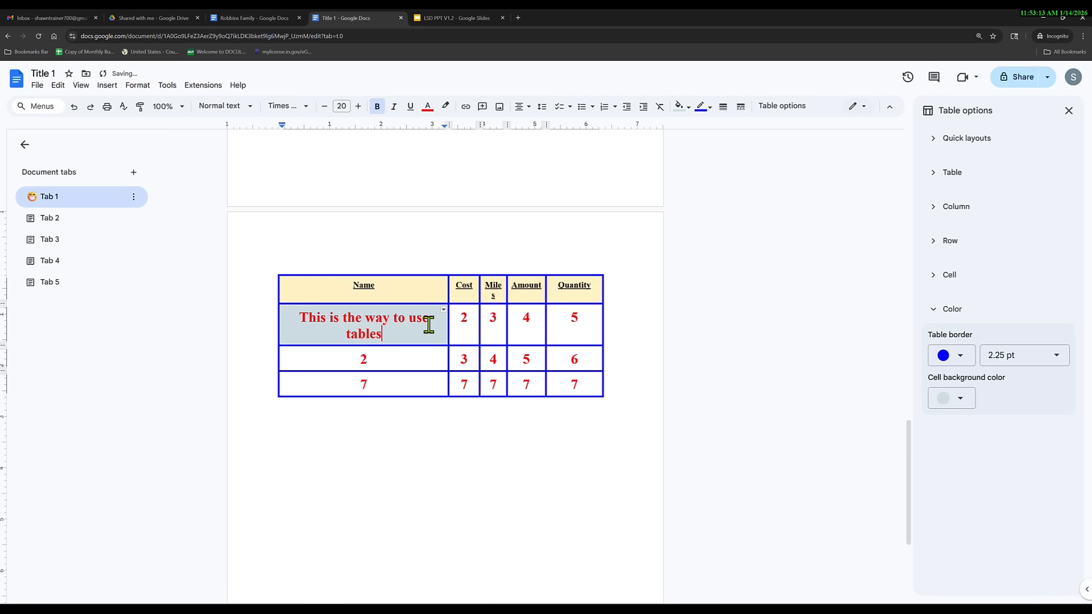
pyautogui.moveTo(404, 325); pyautogui.dragTo(297, 312)
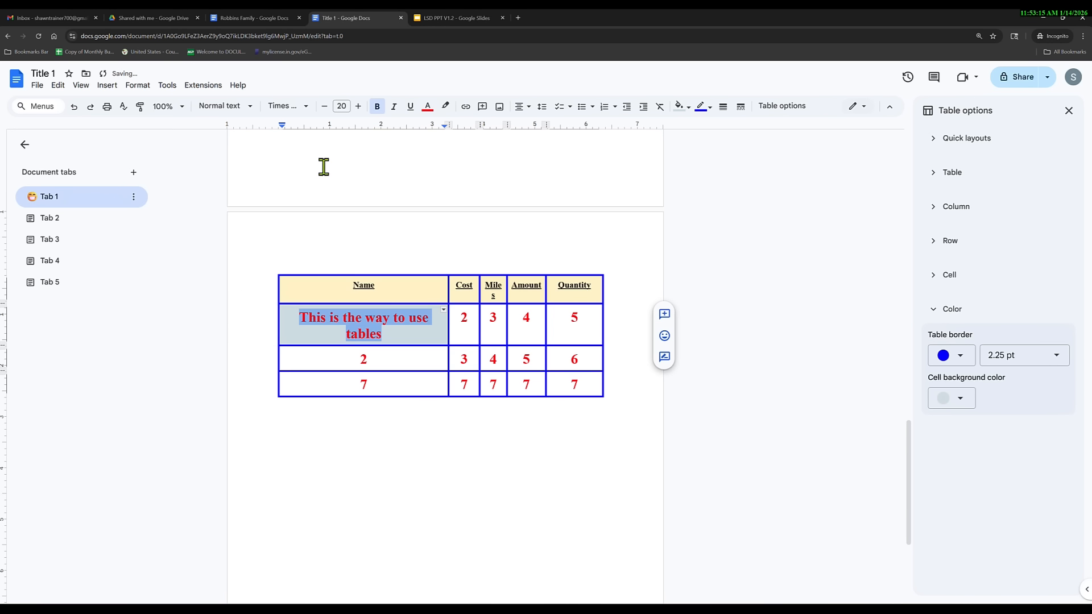
# Reduce the sentence's font size so it fits on one line.
pyautogui.click(324, 106)
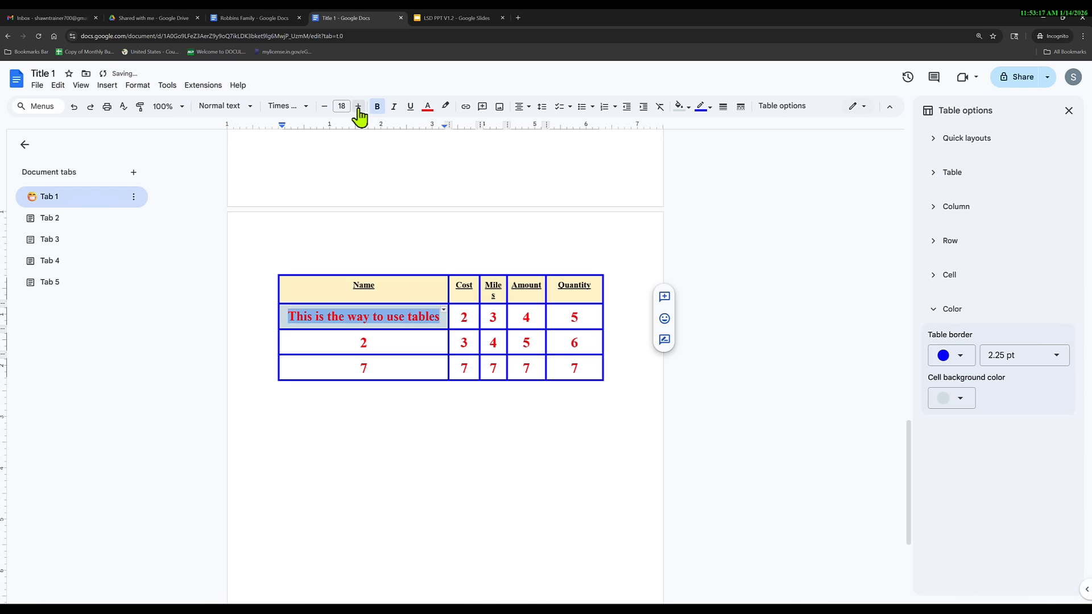
pyautogui.click(399, 413)
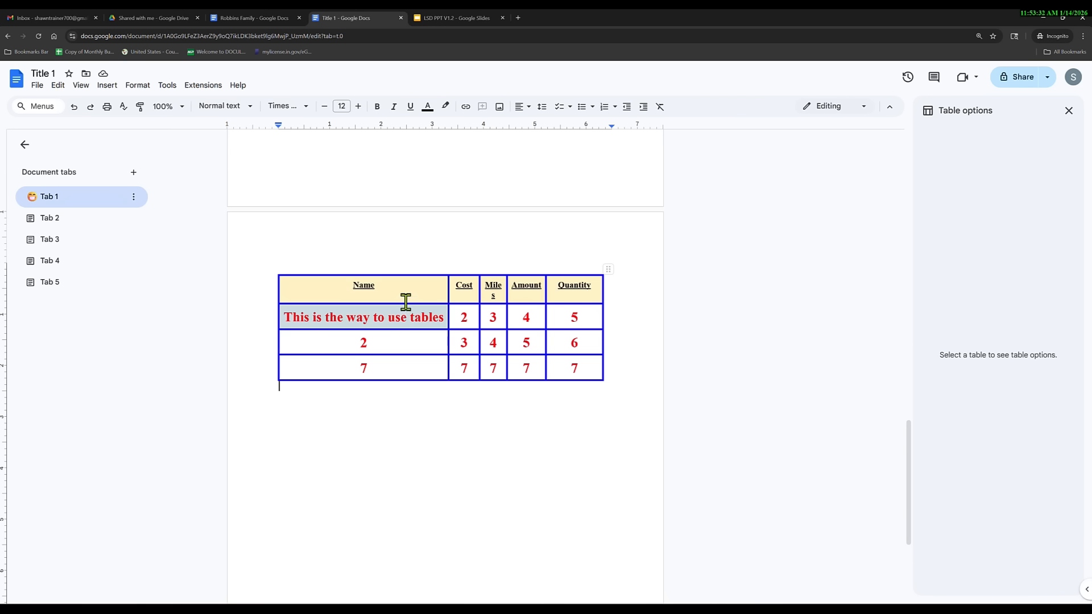
pyautogui.click(401, 342)
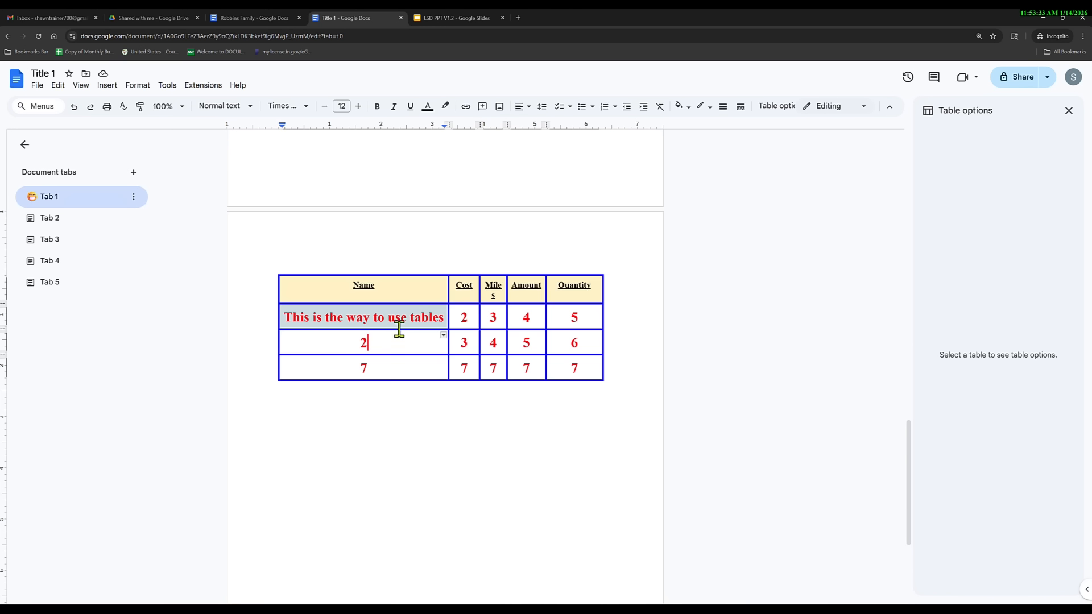
pyautogui.click(393, 290)
# Widen the Miles column so its header stops wrapping, keeping the header row height.
pyautogui.moveTo(394, 305); pyautogui.dragTo(395, 326)
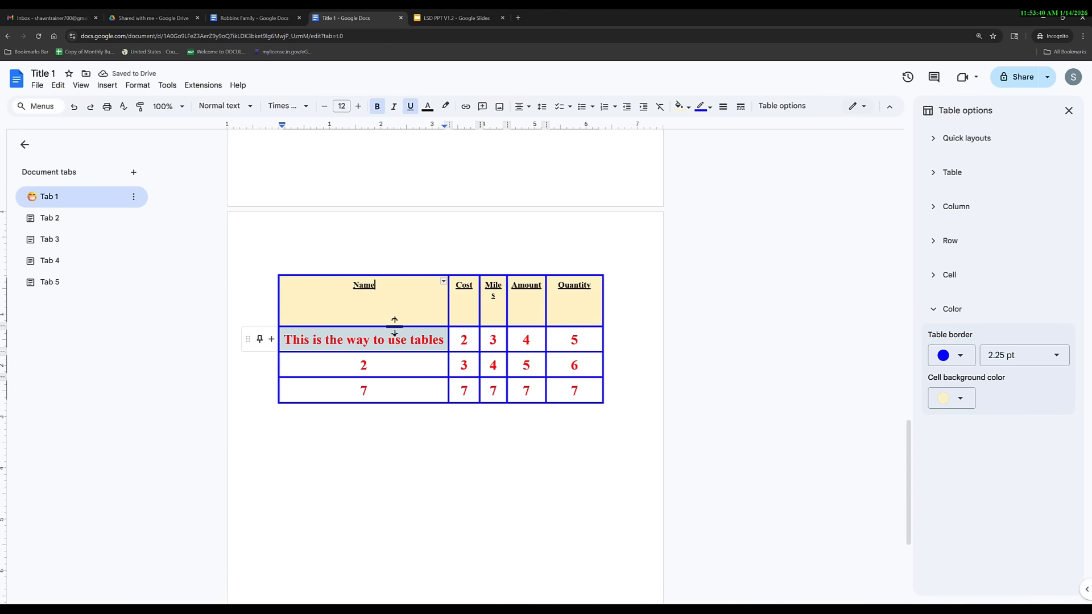
pyautogui.moveTo(395, 326); pyautogui.dragTo(398, 303)
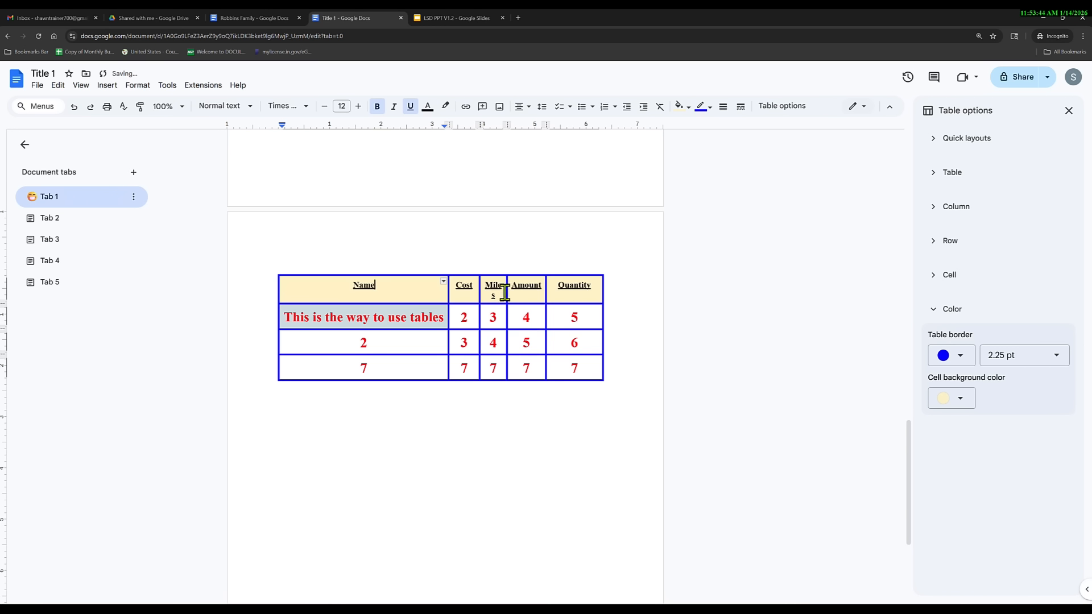
pyautogui.moveTo(508, 289); pyautogui.dragTo(551, 290)
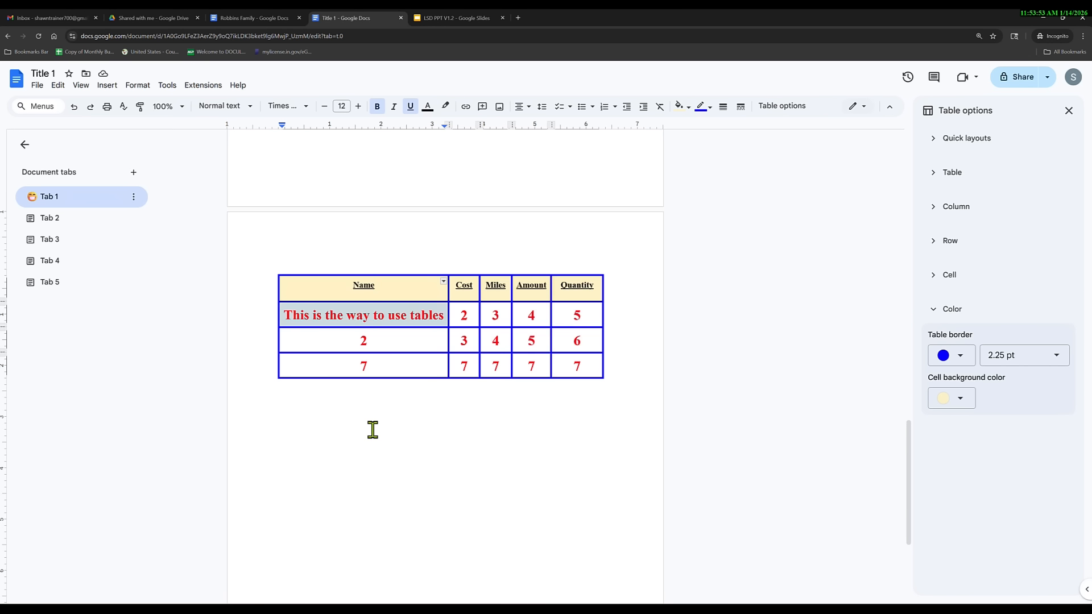
pyautogui.click(503, 315)
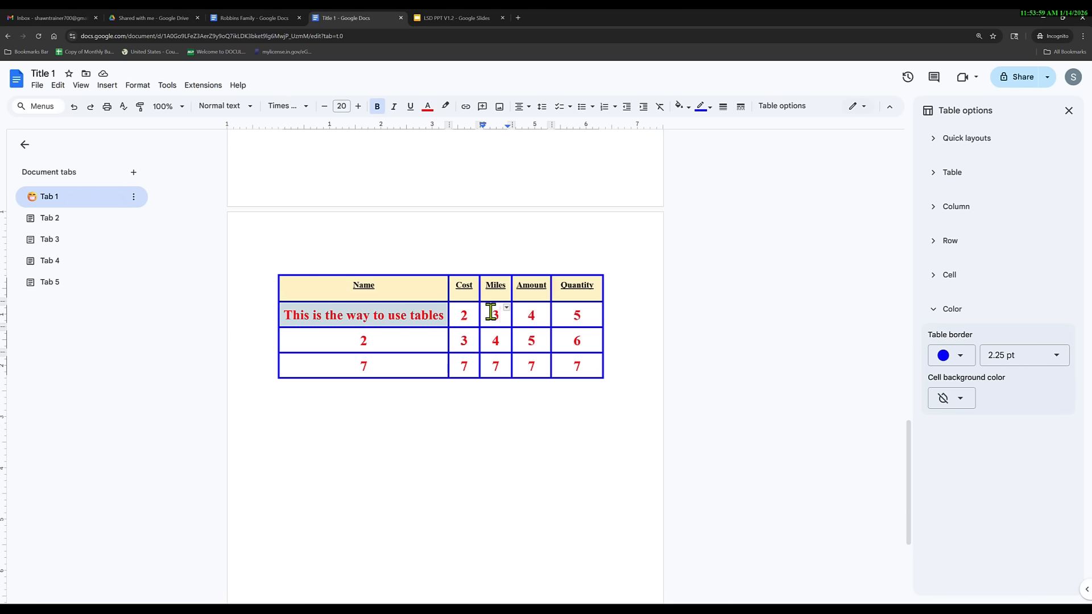
# Split the sentence row's Miles cell into 2 columns and type 'New' in the right half.
pyautogui.rightClick(490, 312)
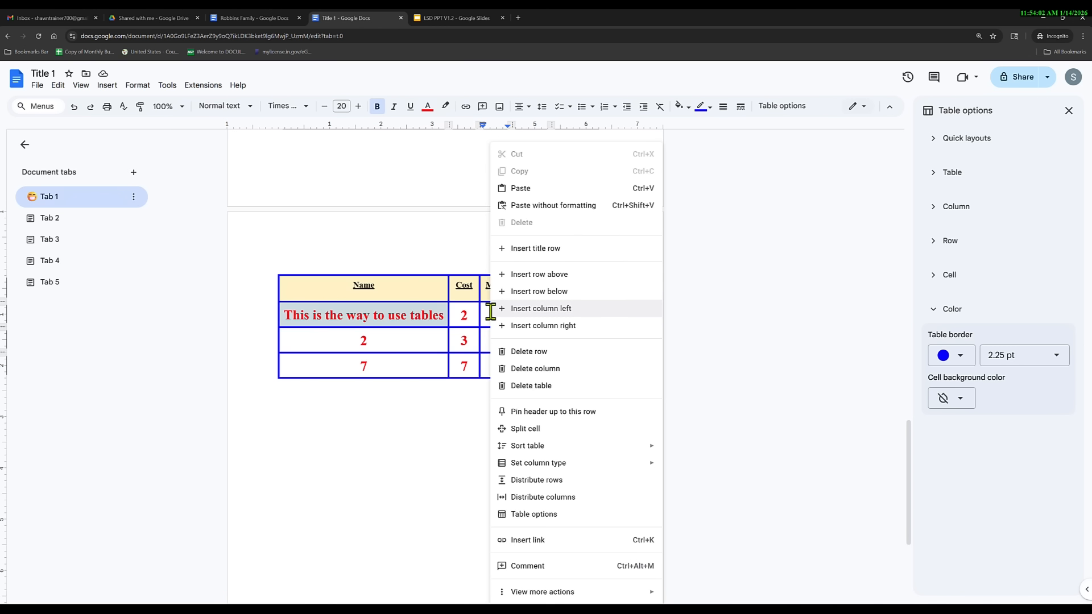
pyautogui.click(488, 313)
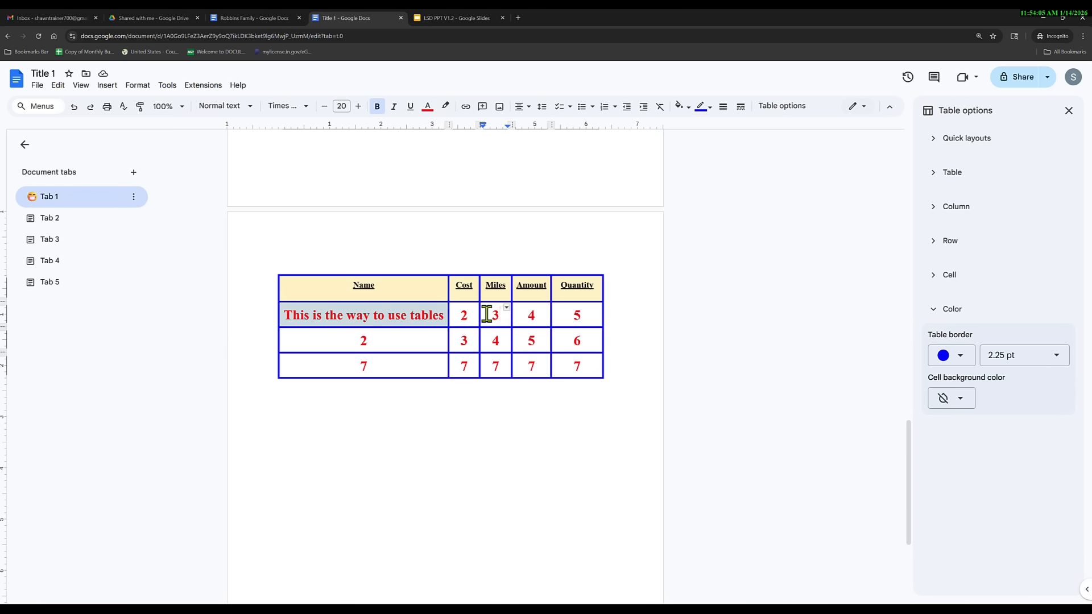
pyautogui.rightClick(487, 314)
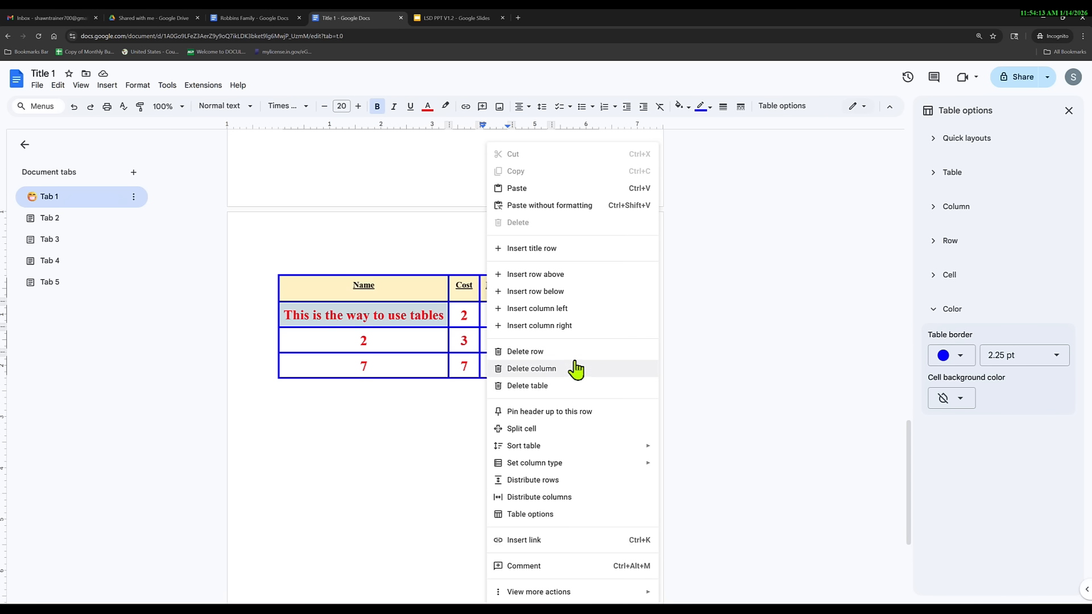
pyautogui.click(538, 428)
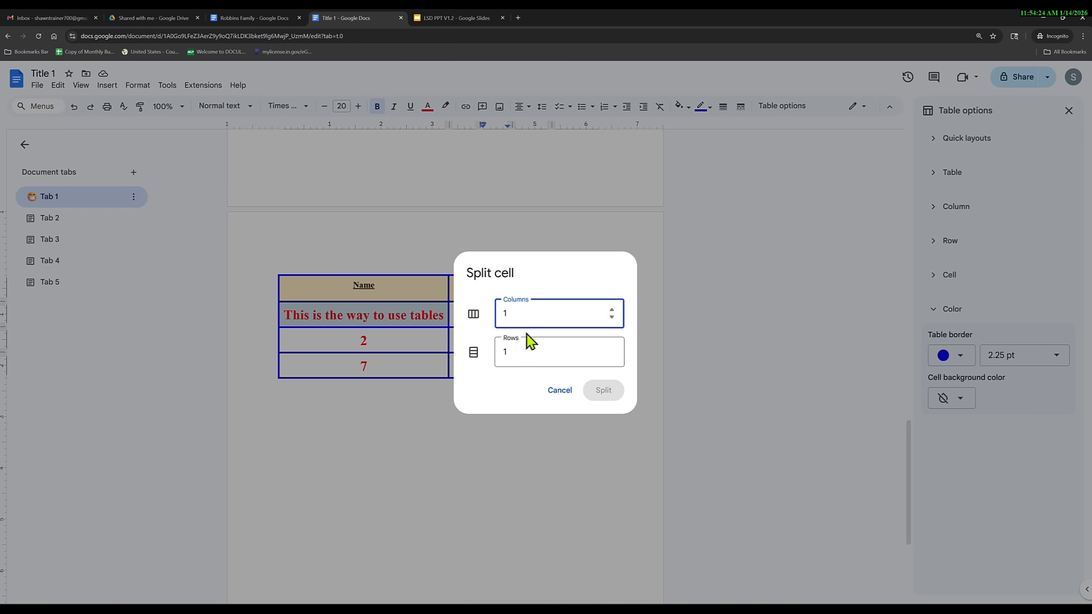
pyautogui.click(612, 309)
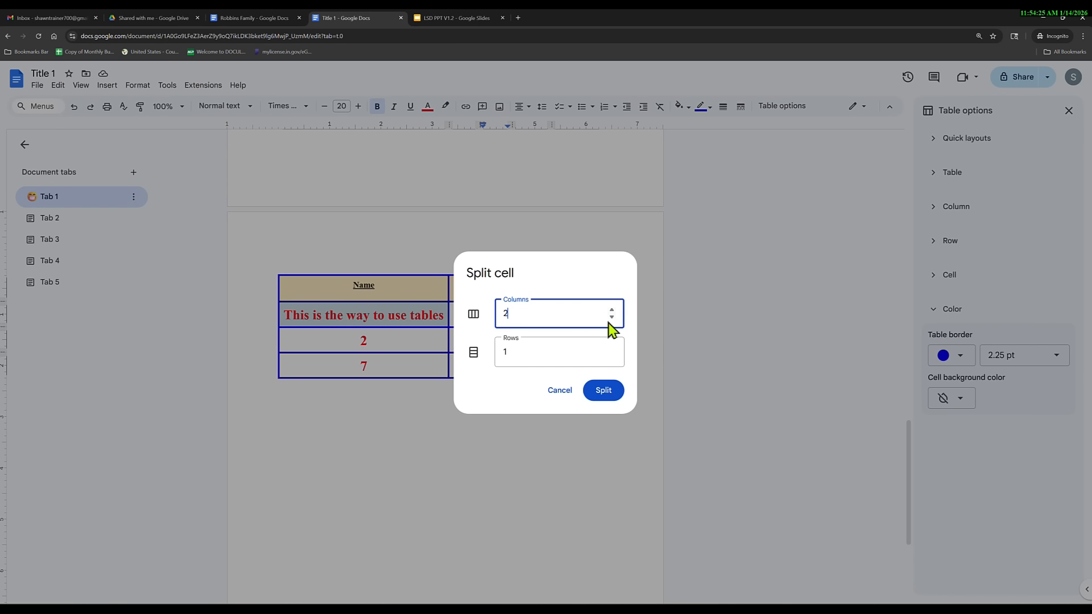
pyautogui.click(603, 390)
pyautogui.click(504, 316)
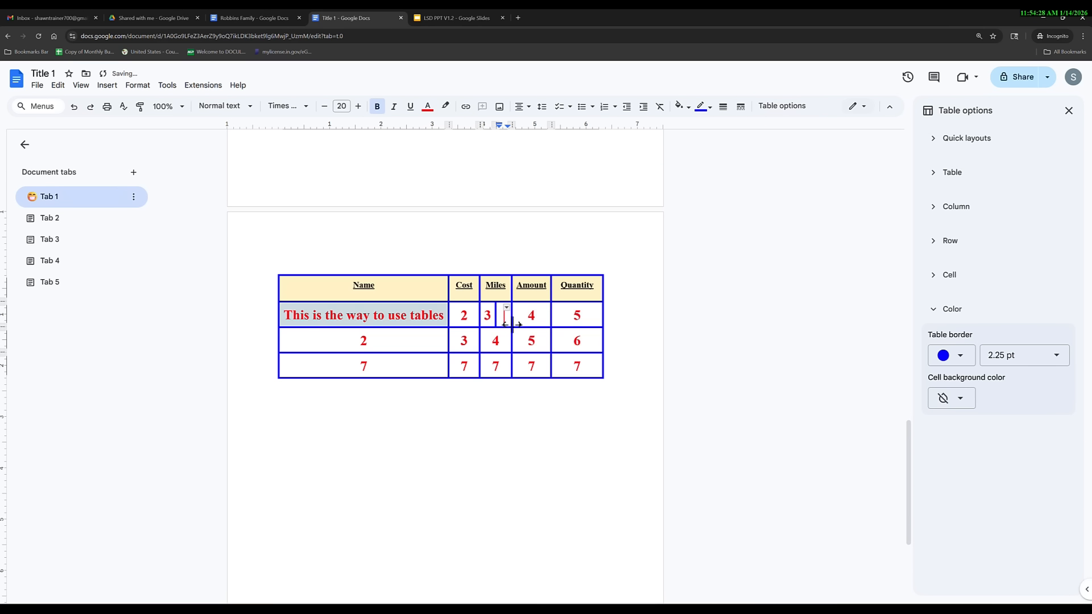
pyautogui.write('New')
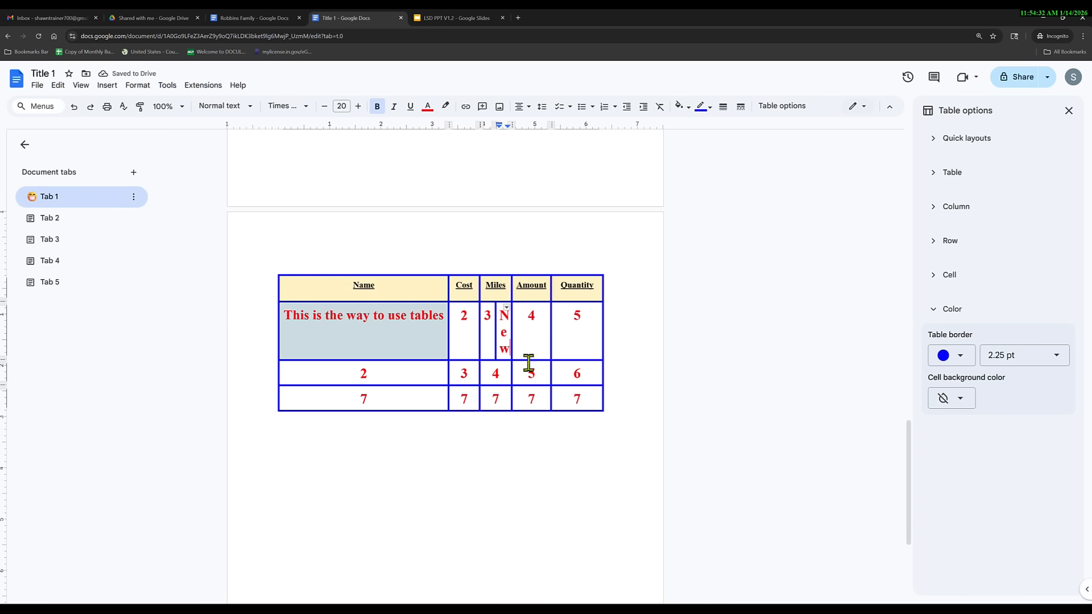
# Set the data cells' text to size 12 and narrow the Name column.
pyautogui.moveTo(587, 395); pyautogui.dragTo(292, 317)
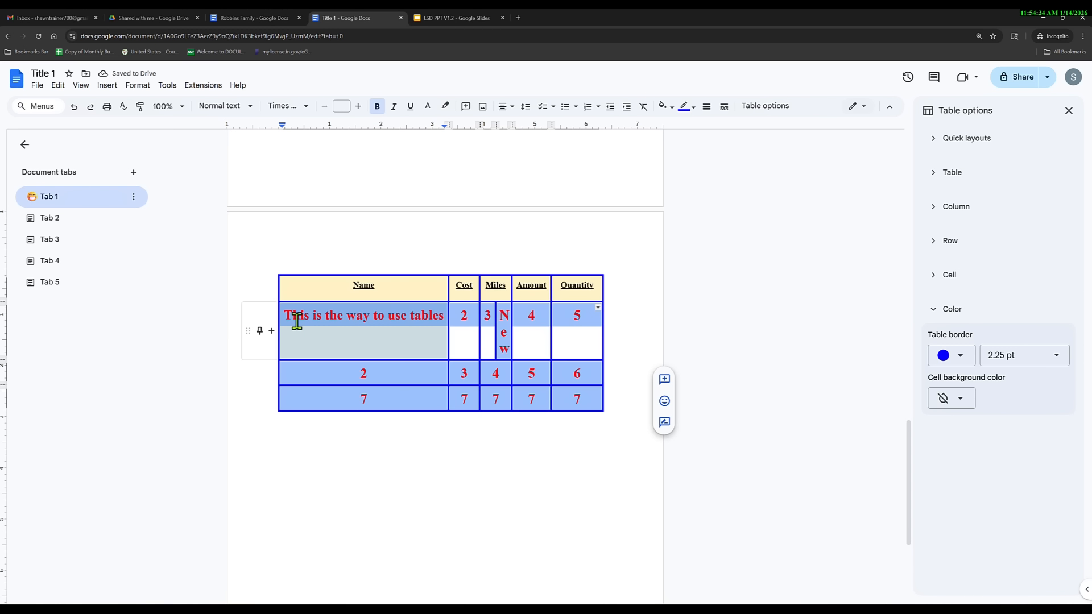
pyautogui.click(342, 105)
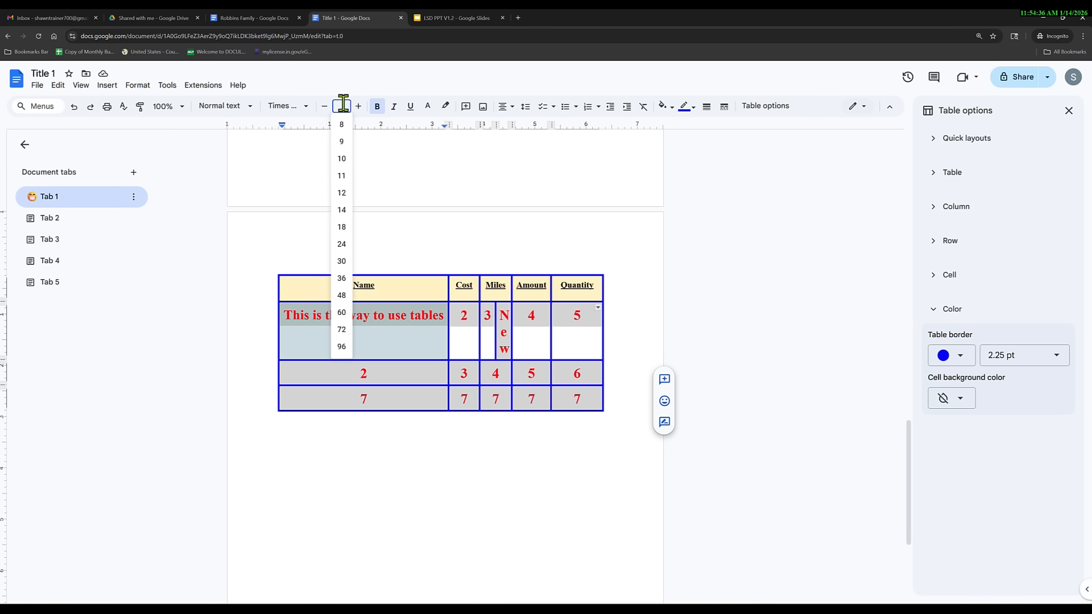
pyautogui.write('12')
pyautogui.press('Return')
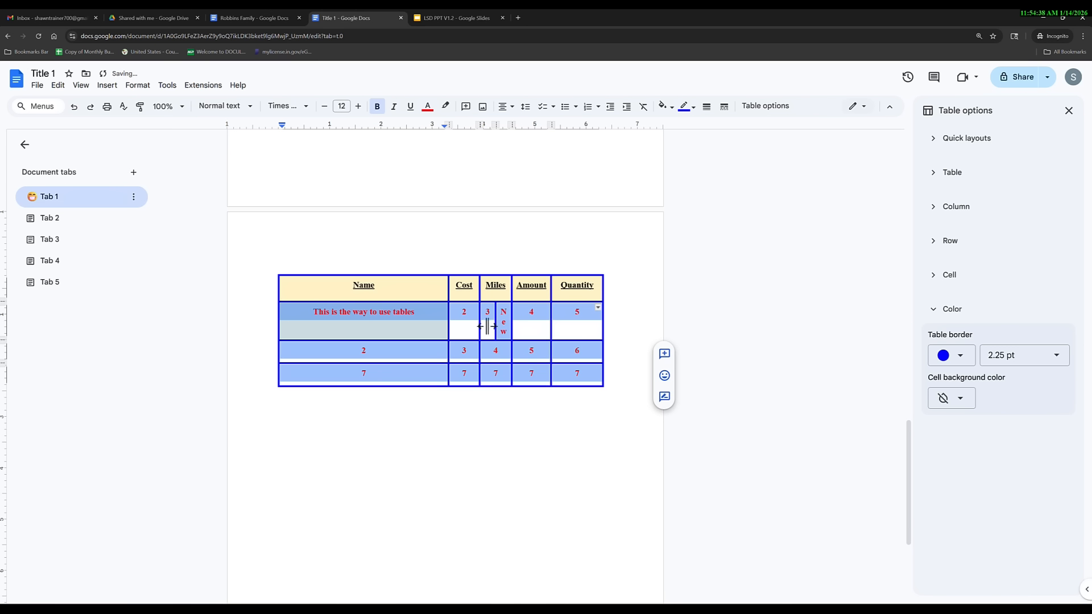
pyautogui.moveTo(447, 291); pyautogui.dragTo(463, 316)
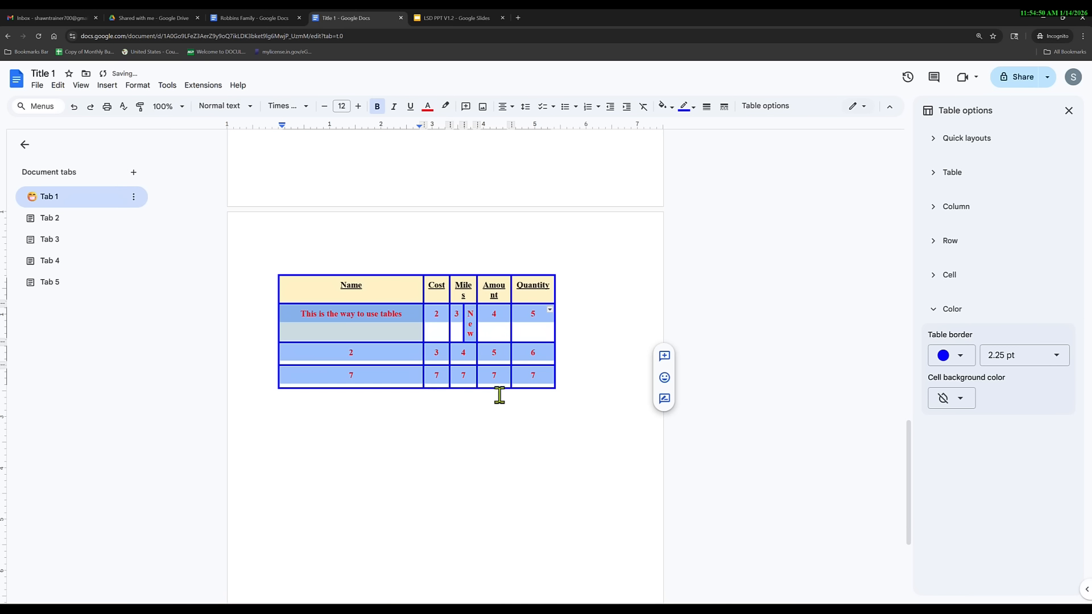
# Merge the 3 and New cells back into one and delete 'New'.
pyautogui.click(459, 330)
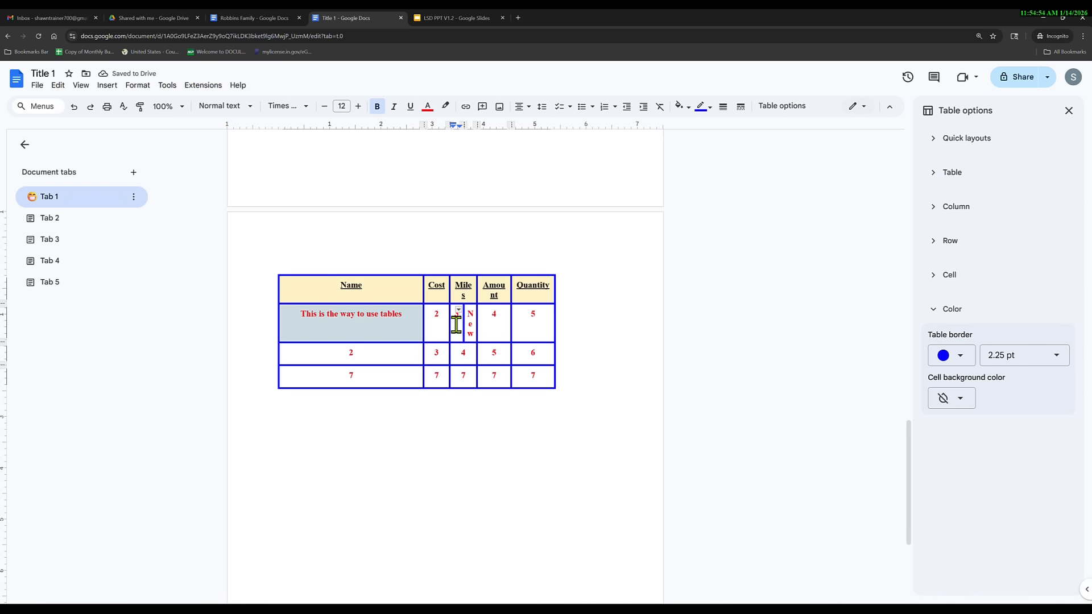
pyautogui.hotkey('shift', 'Right')
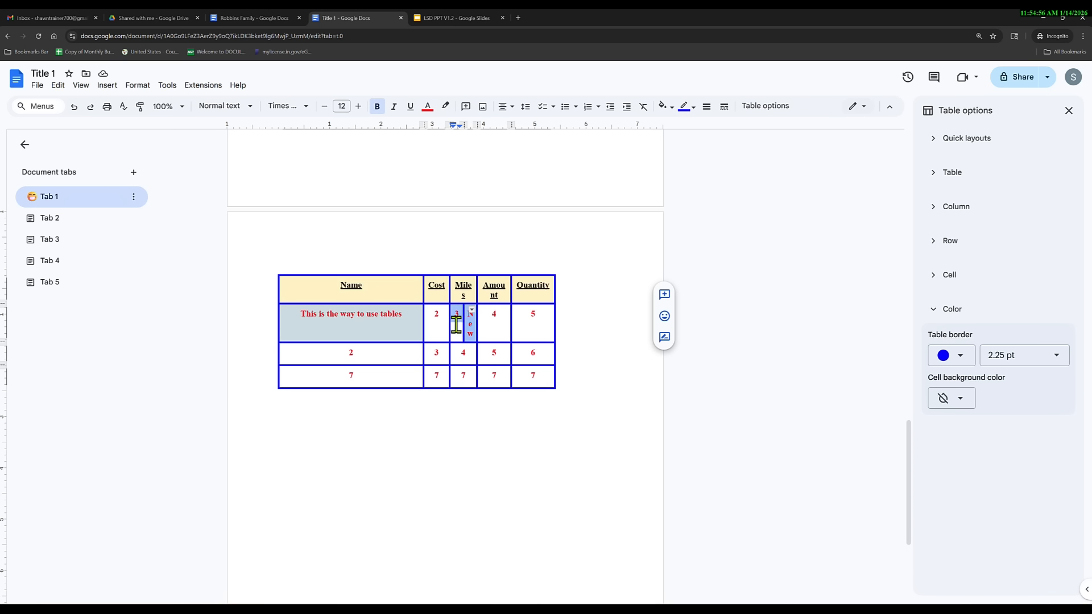
pyautogui.rightClick(459, 320)
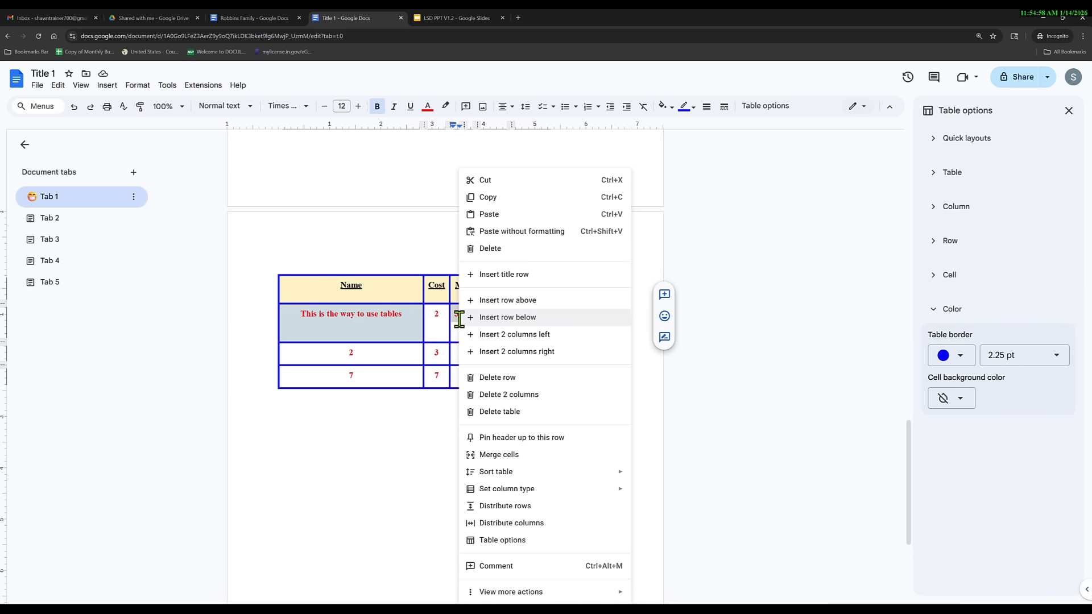
pyautogui.click(500, 455)
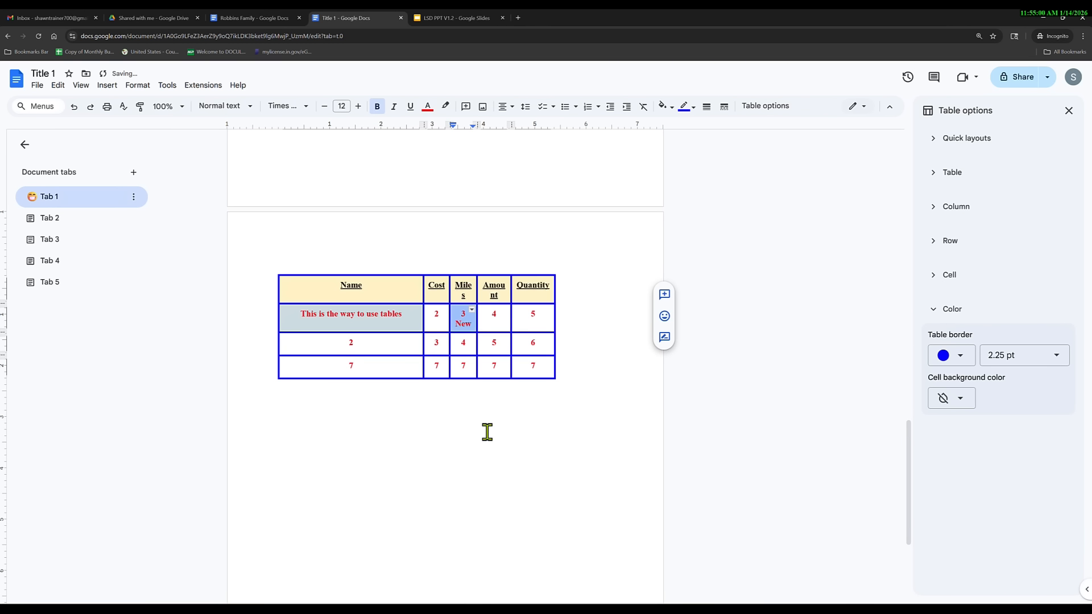
pyautogui.click(466, 324)
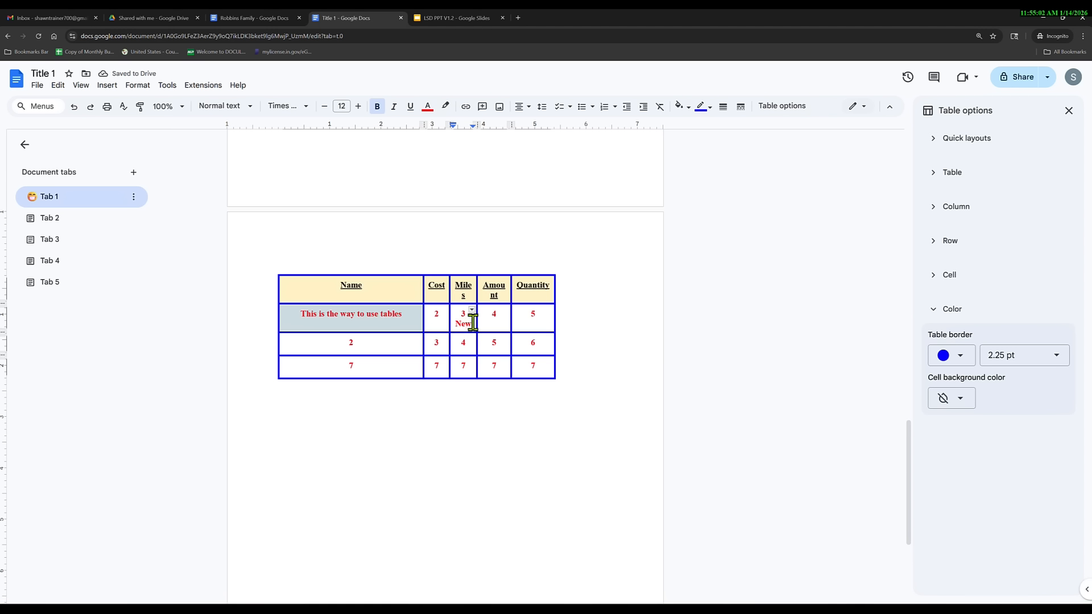
pyautogui.press('BackSpace')
pyautogui.press('BackSpace')
pyautogui.press('BackSpace')
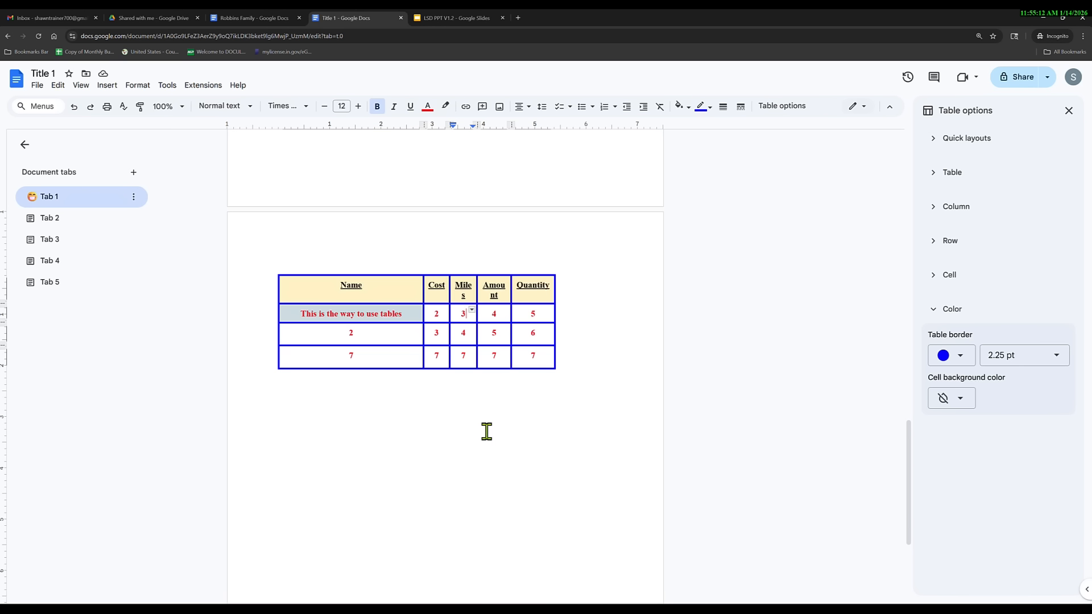
# Split the first-row Miles cell into two columns again.
pyautogui.rightClick(466, 316)
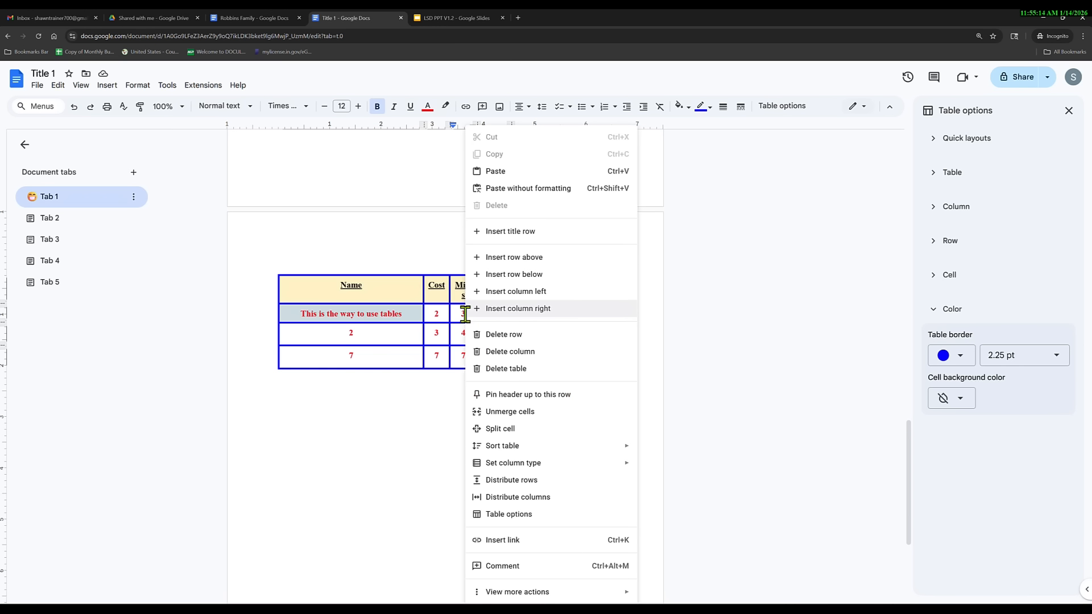
pyautogui.click(522, 438)
pyautogui.click(612, 310)
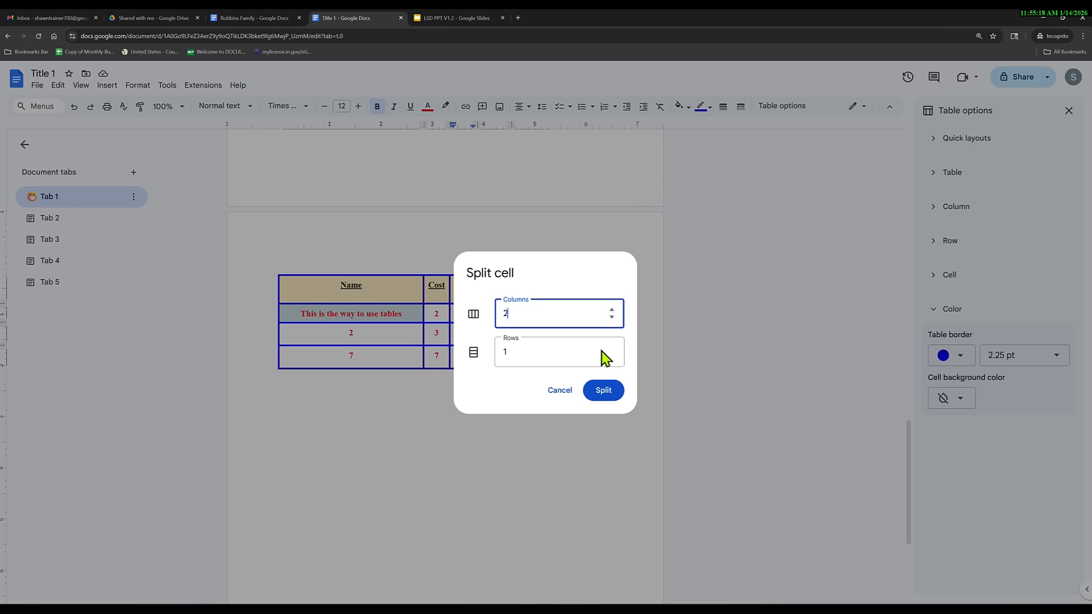
pyautogui.click(602, 390)
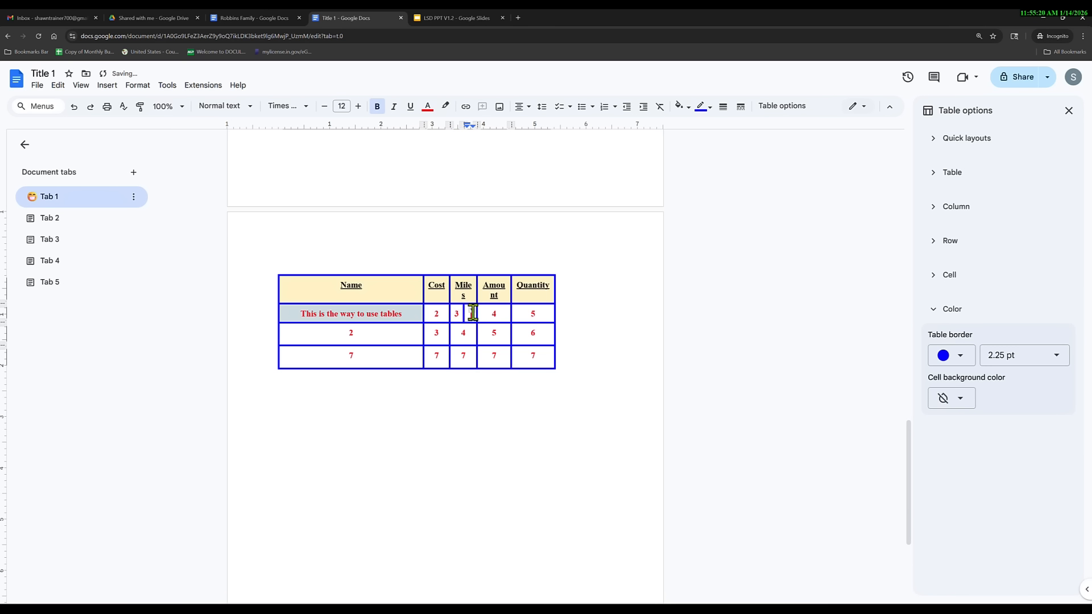
# Turn the empty right half into a checklist checkbox.
pyautogui.click(107, 85)
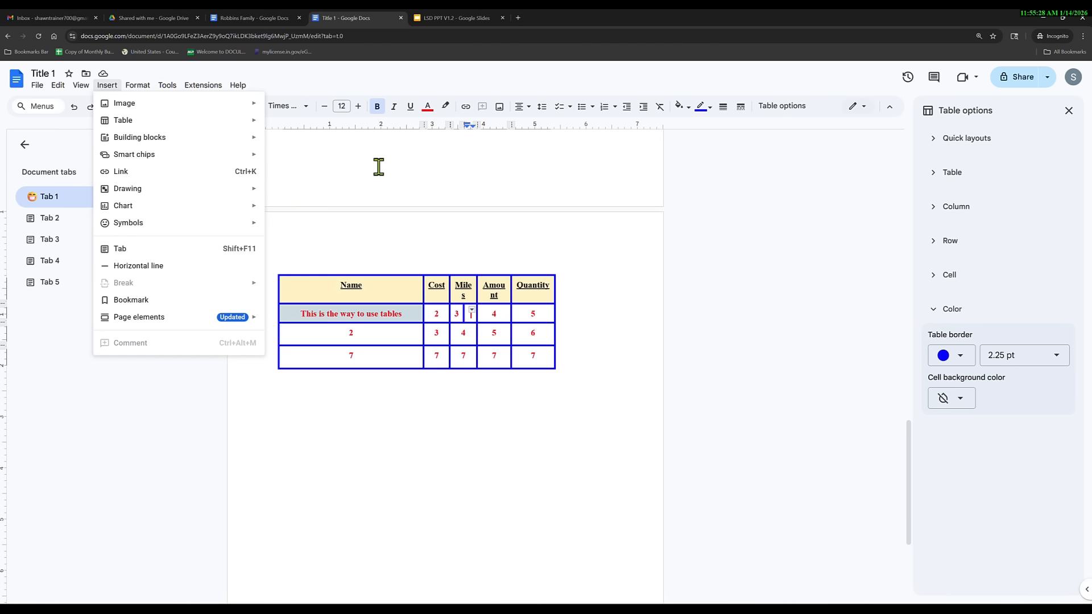
pyautogui.click(616, 107)
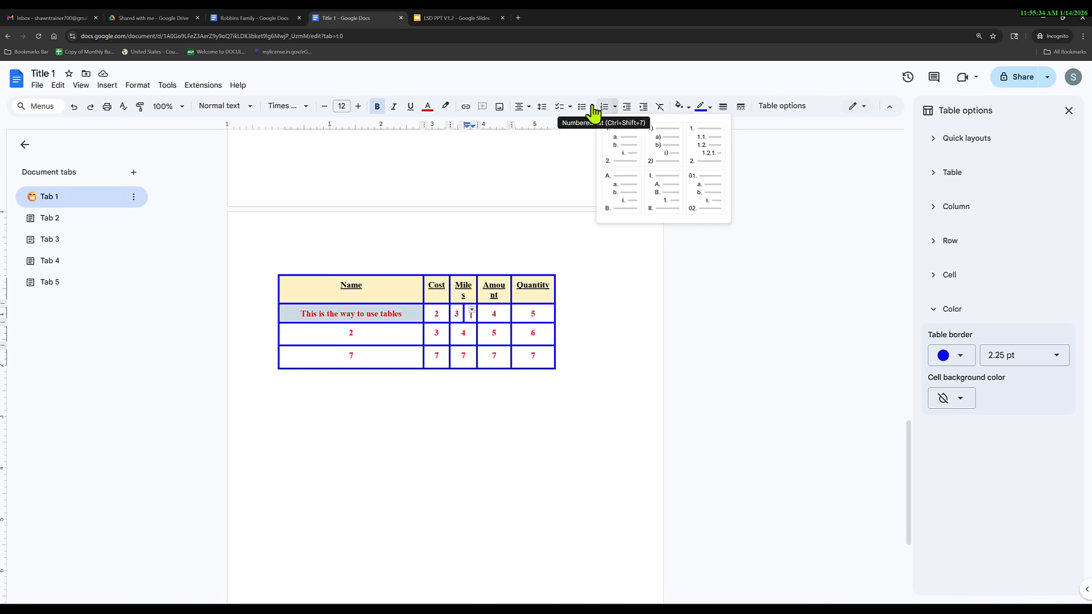
pyautogui.click(592, 107)
pyautogui.moveTo(642, 238)
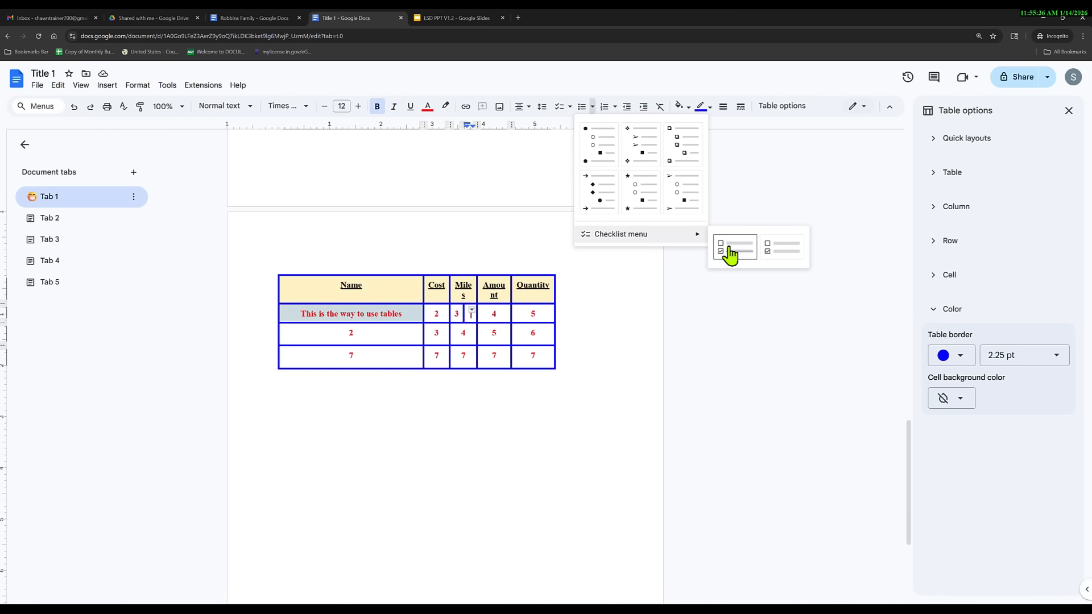
pyautogui.click(727, 254)
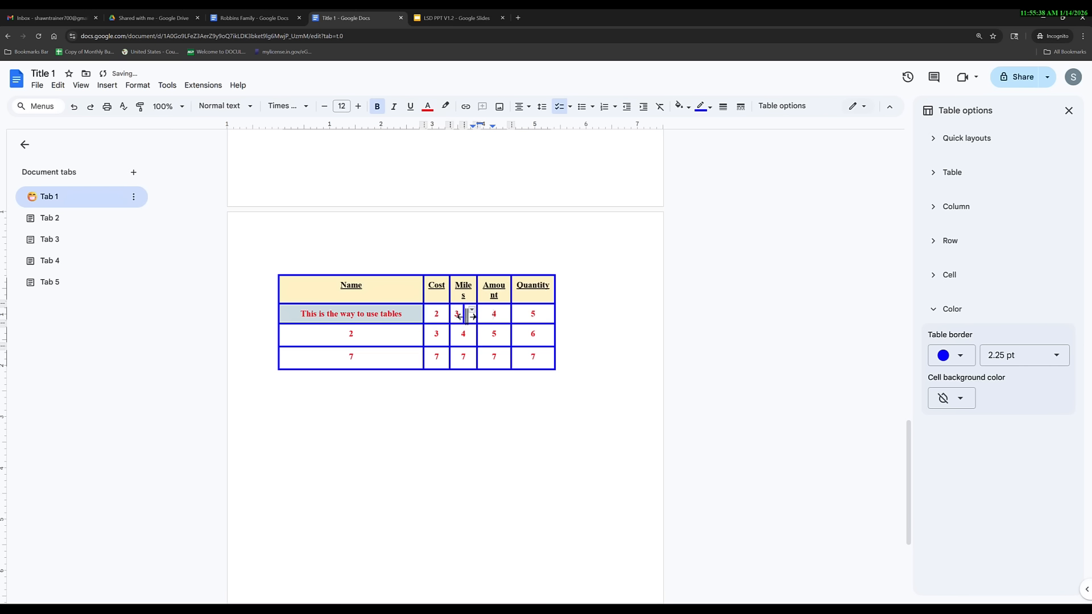
# Widen the Quantity and Miles columns and tick the checkbox.
pyautogui.doubleClick(471, 314)
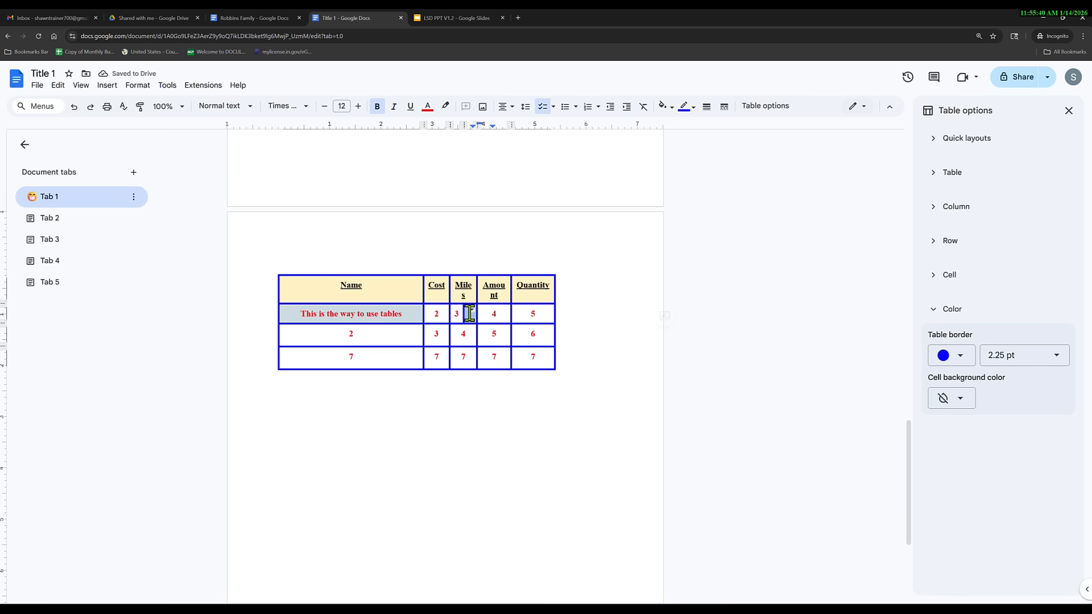
pyautogui.moveTo(557, 331); pyautogui.dragTo(599, 330)
pyautogui.moveTo(478, 314); pyautogui.dragTo(501, 314)
pyautogui.click(487, 353)
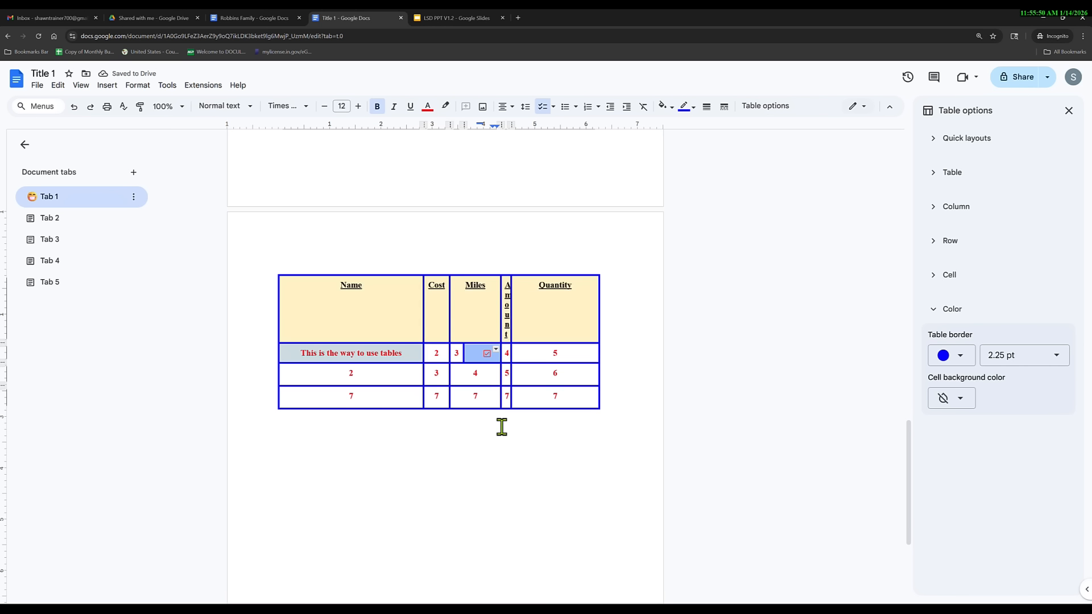
# Try merging the Quantity cells 5, 6 and 7, leaving them unchanged.
pyautogui.click(529, 354)
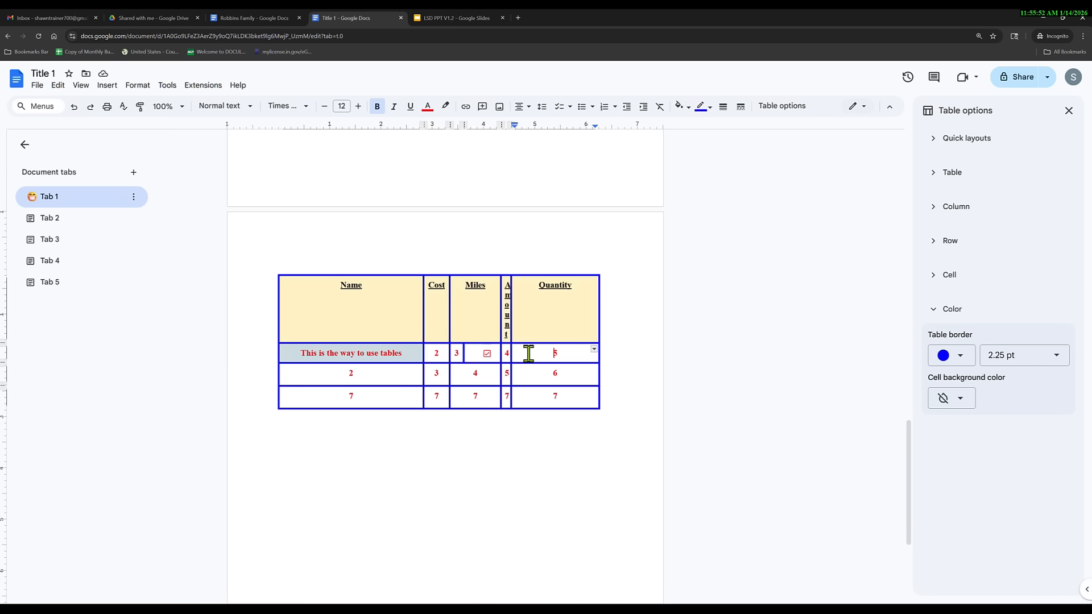
pyautogui.hotkey('shift', 'Down')
pyautogui.hotkey('shift', 'Down')
pyautogui.hotkey('shift', 'Down')
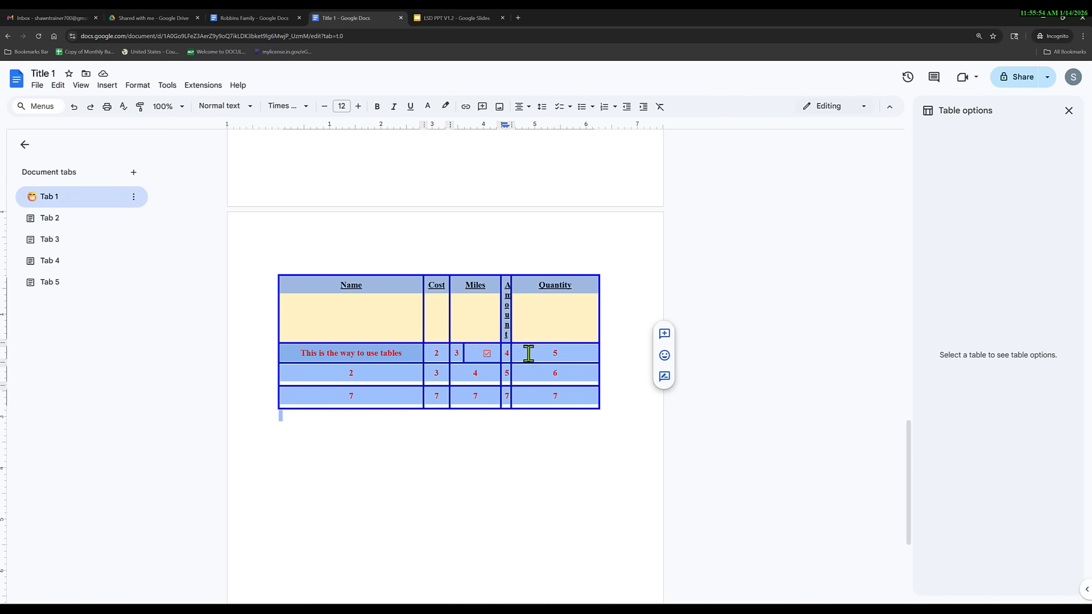
pyautogui.hotkey('shift', 'Up')
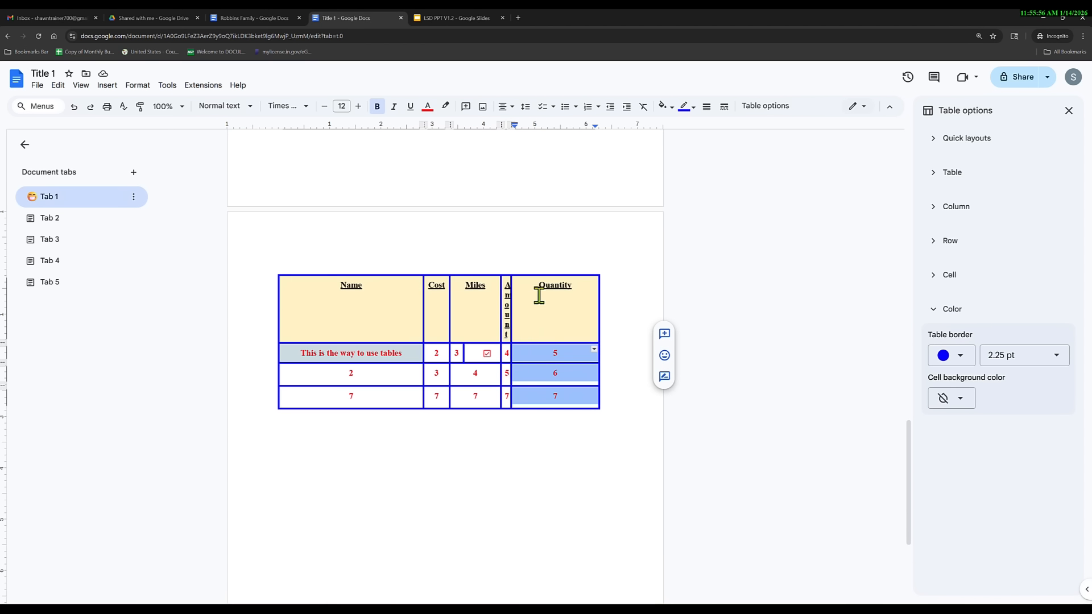
pyautogui.rightClick(535, 353)
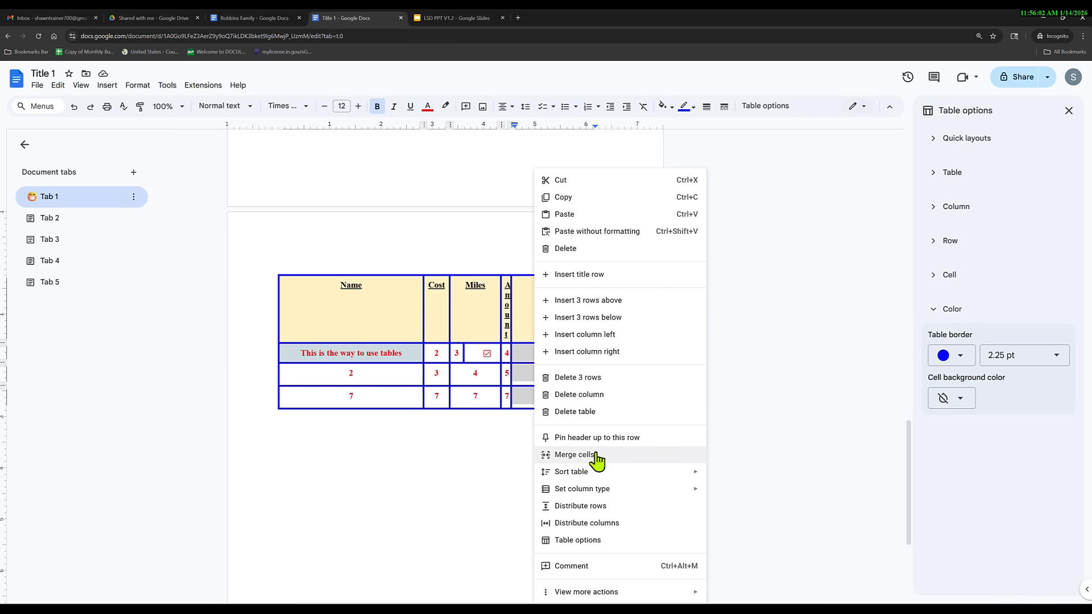
pyautogui.click(515, 428)
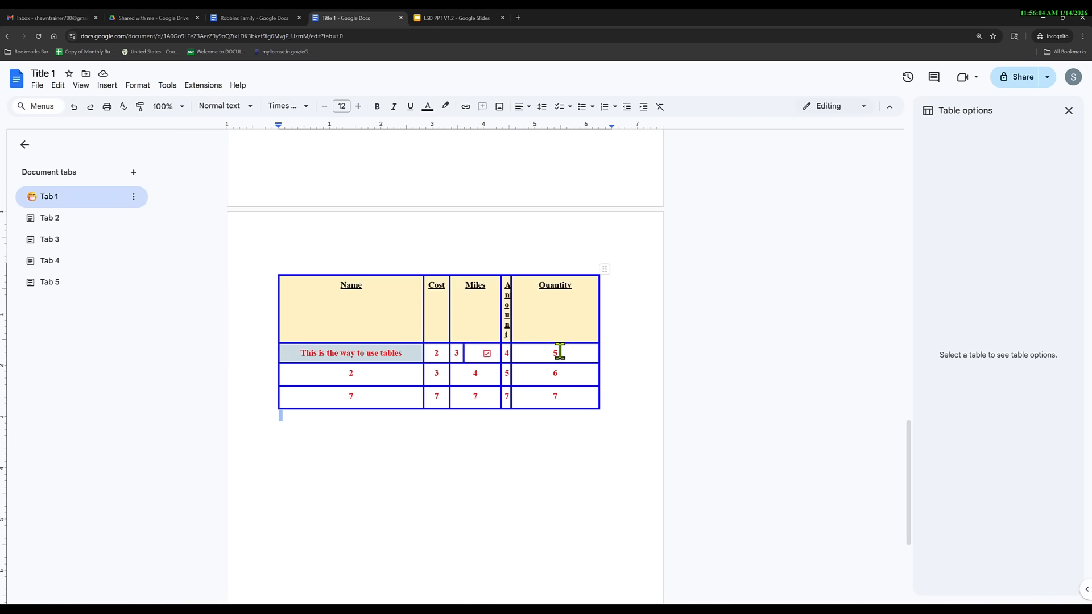
pyautogui.click(559, 353)
pyautogui.rightClick(560, 351)
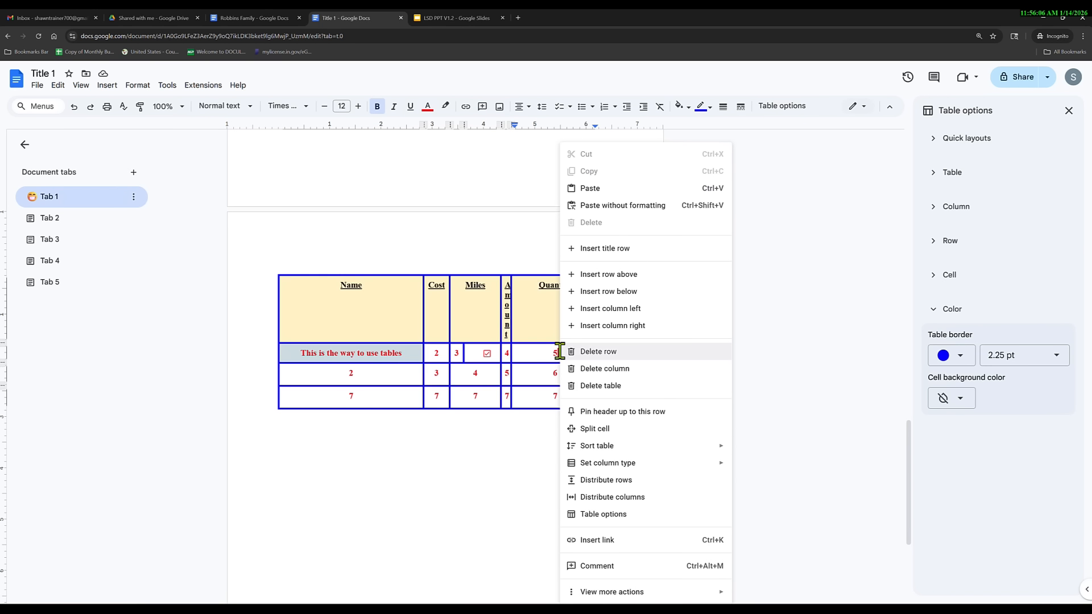
pyautogui.click(493, 424)
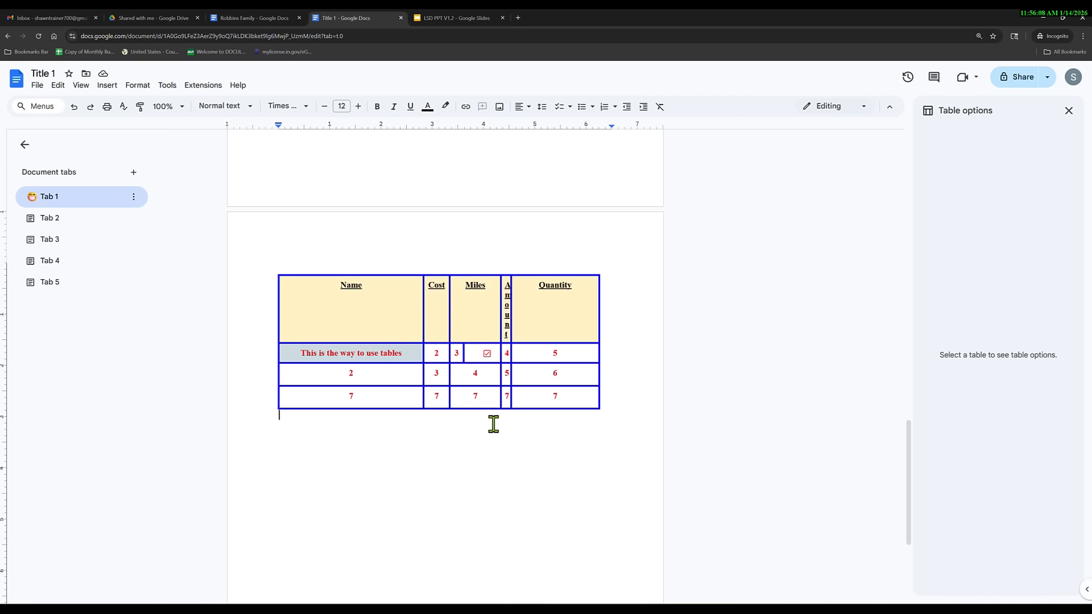
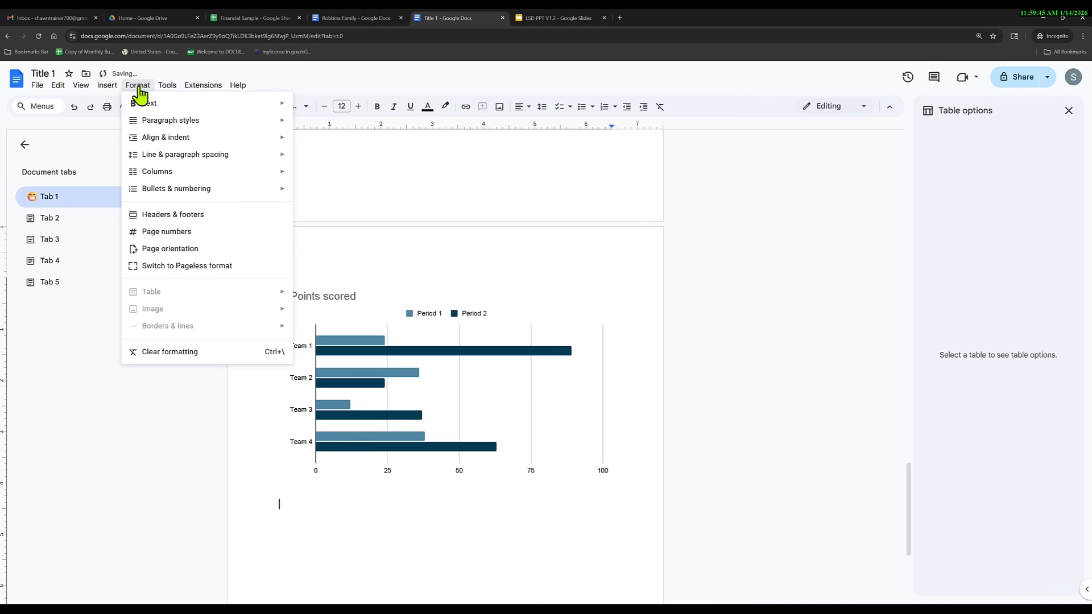
# Insert a pie chart via Insert > Chart > Pie below the Points scored bar chart.
pyautogui.moveTo(105, 87)
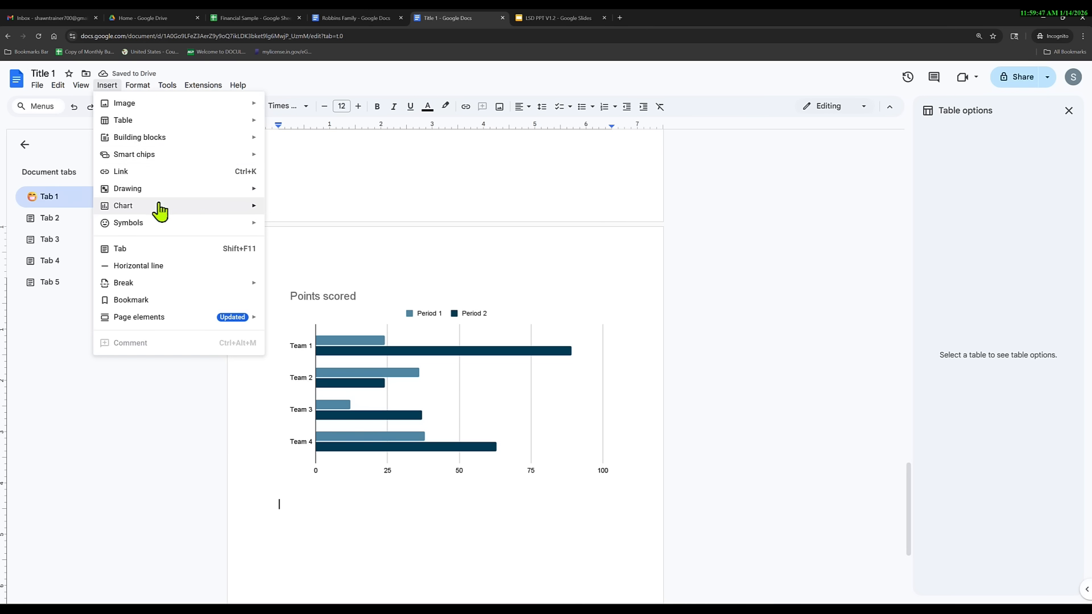
pyautogui.moveTo(160, 208)
pyautogui.click(291, 261)
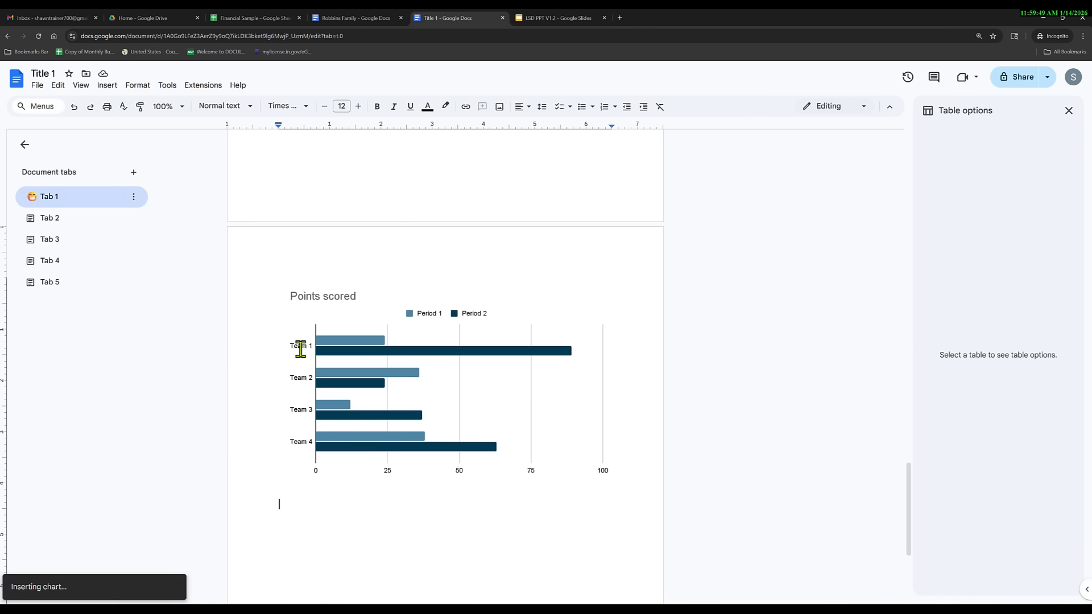
# Unlink the newly inserted pie chart from its source spreadsheet.
pyautogui.scroll(-1, 426, 416)
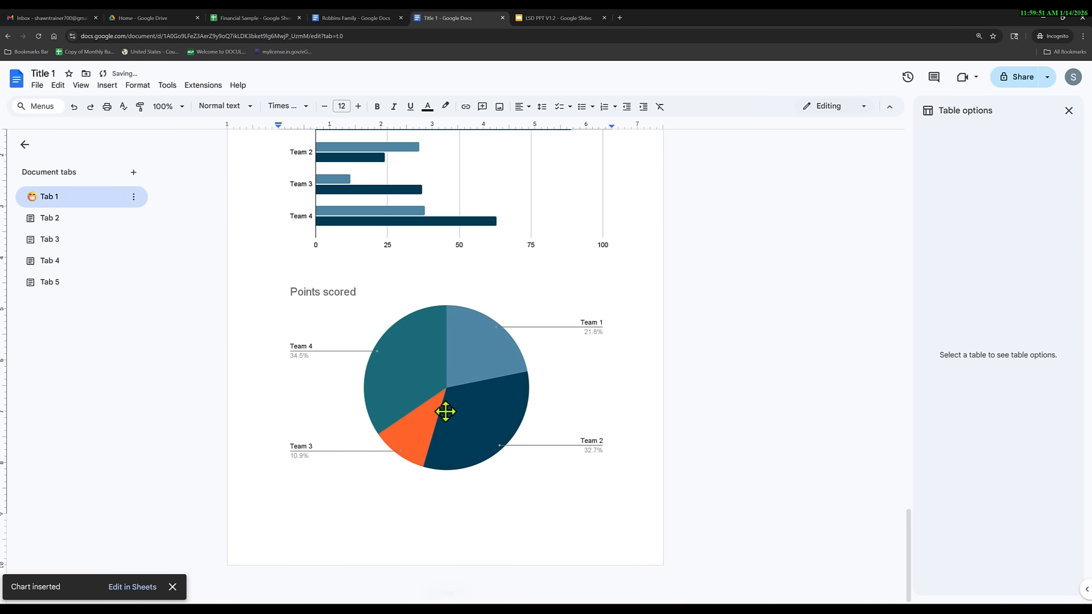
pyautogui.click(471, 398)
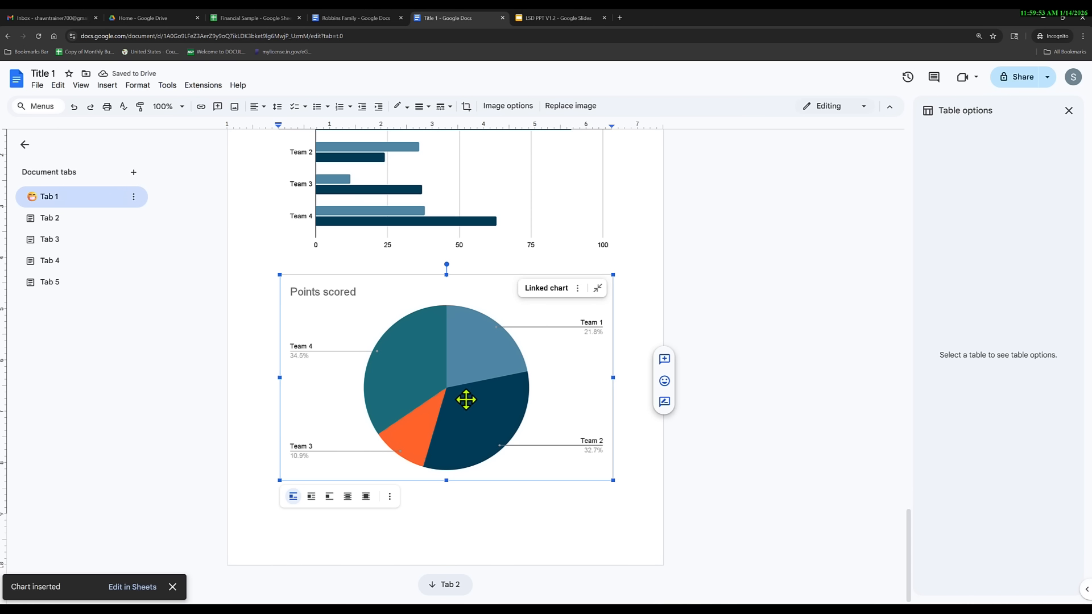
pyautogui.click(577, 289)
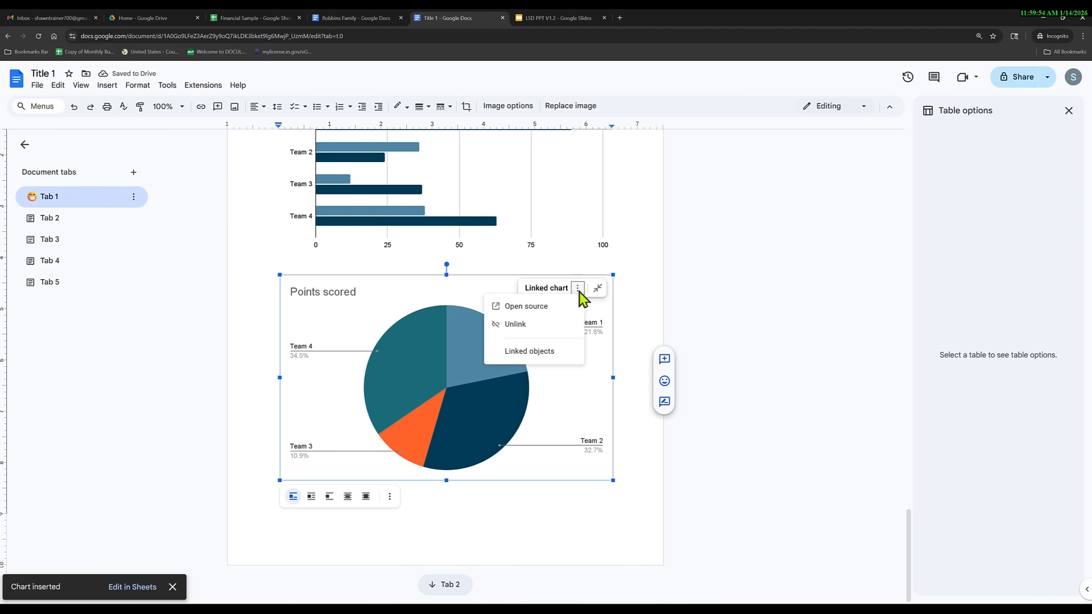
pyautogui.click(515, 325)
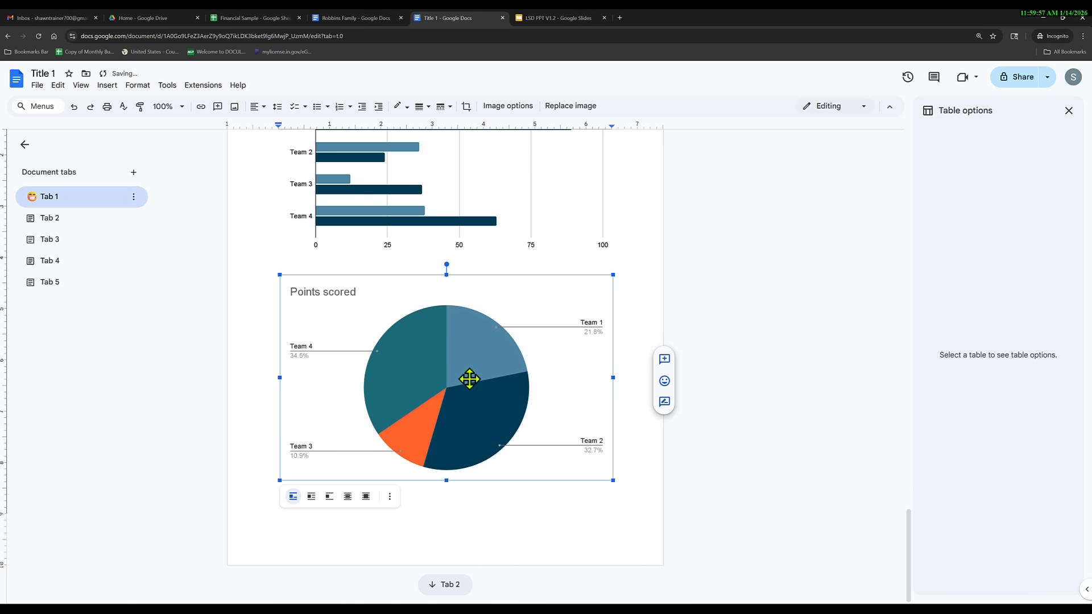
# Look through the pie chart's right-click actions, then select the bar chart above.
pyautogui.doubleClick(587, 324)
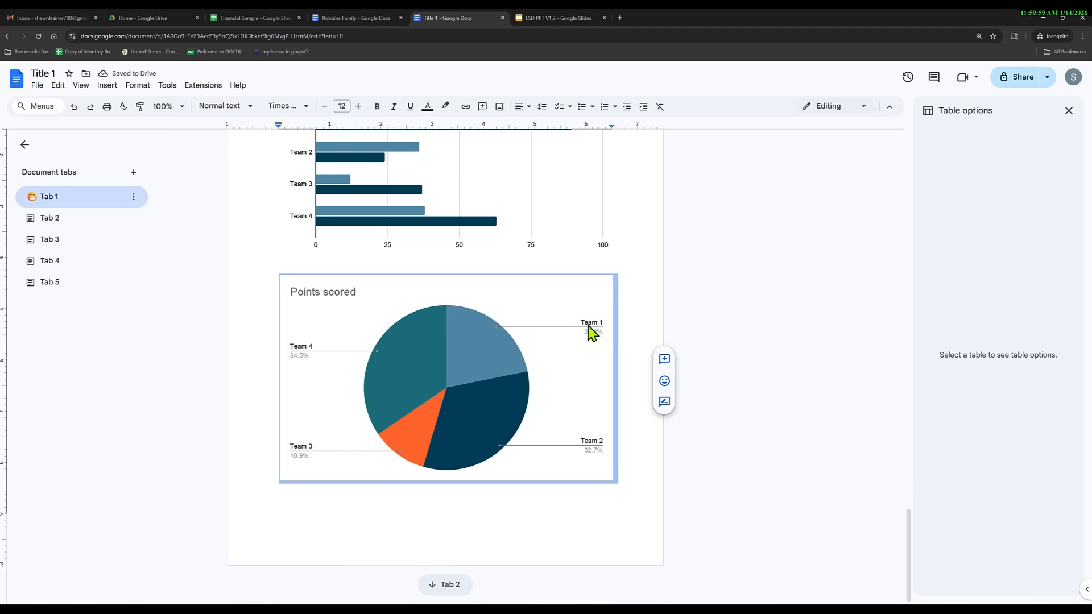
pyautogui.rightClick(509, 353)
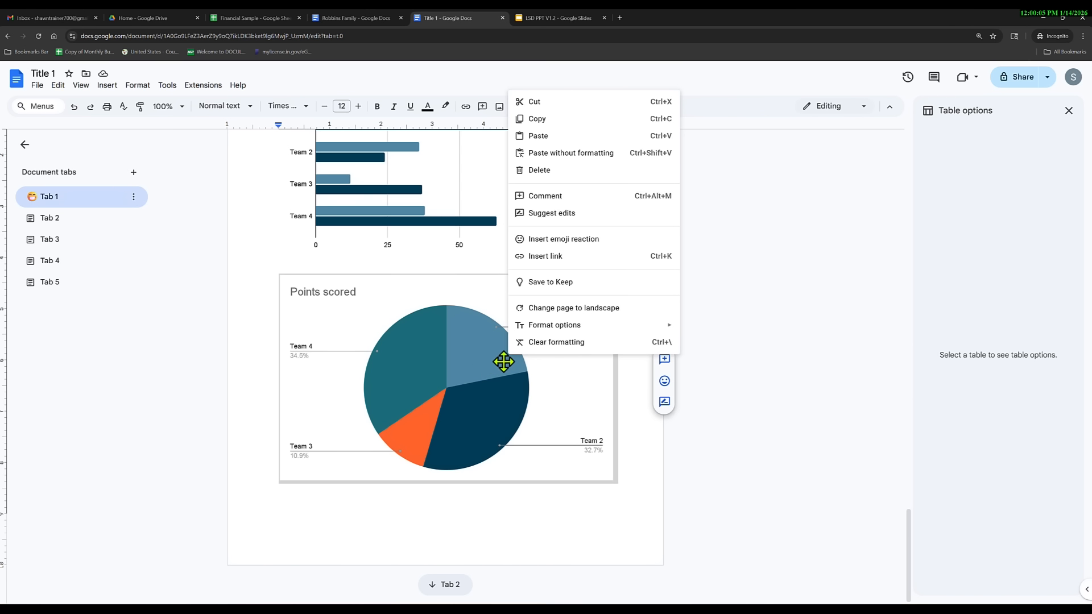
pyautogui.moveTo(581, 328)
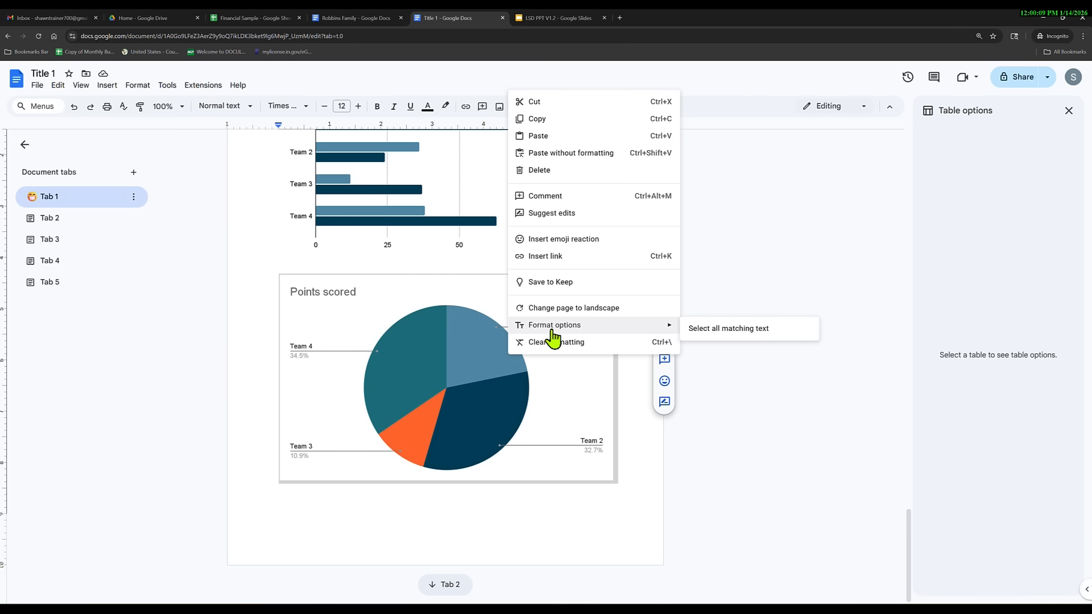
pyautogui.click(465, 379)
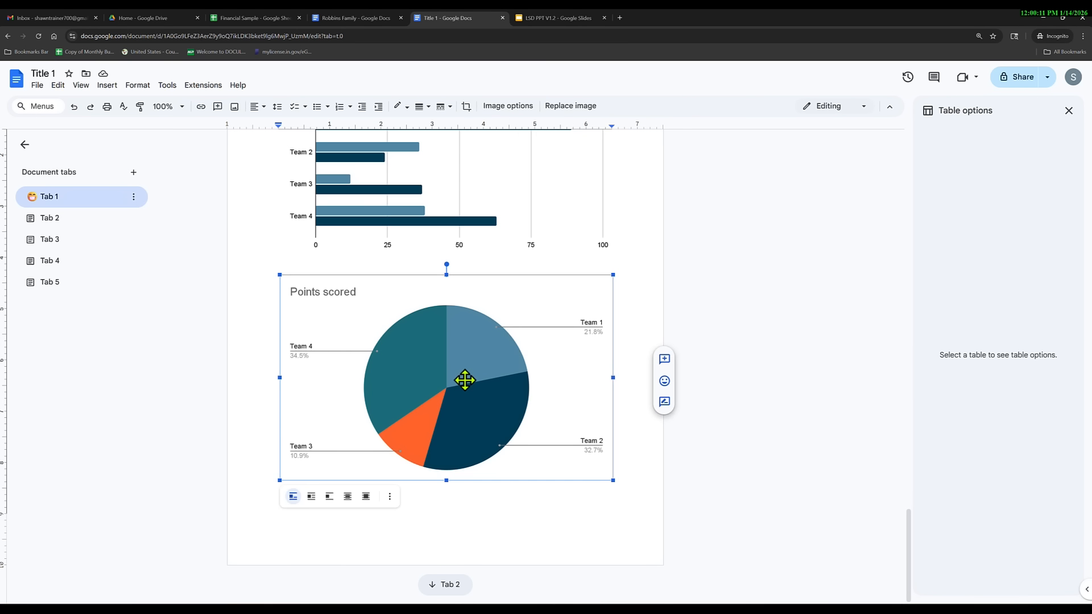
pyautogui.rightClick(455, 375)
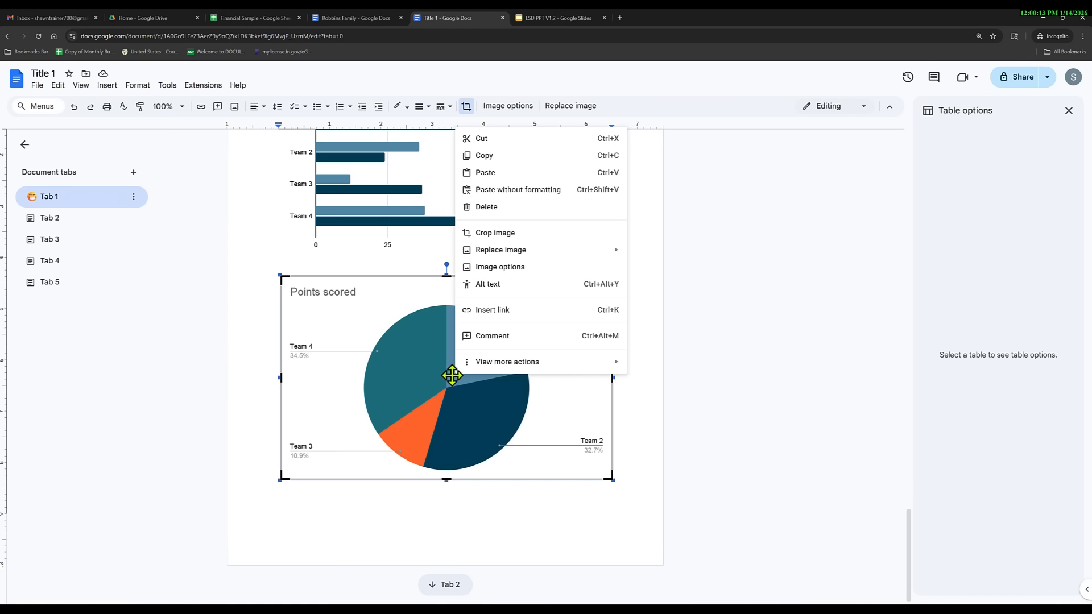
pyautogui.press('Escape')
pyautogui.click(473, 220)
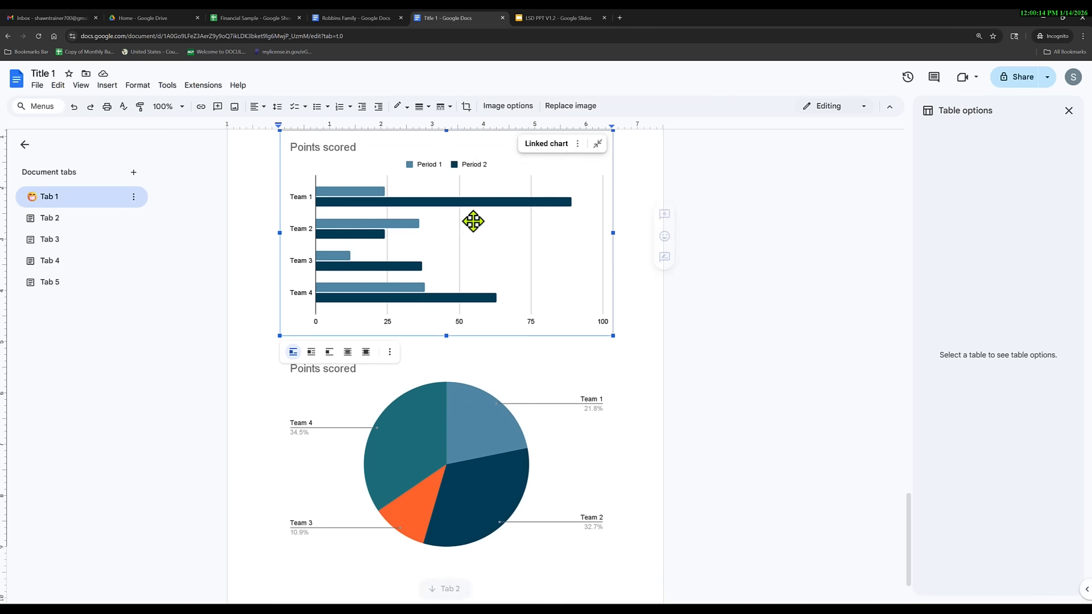
# Crop the pie chart's top and right, then undo the crop.
pyautogui.rightClick(488, 275)
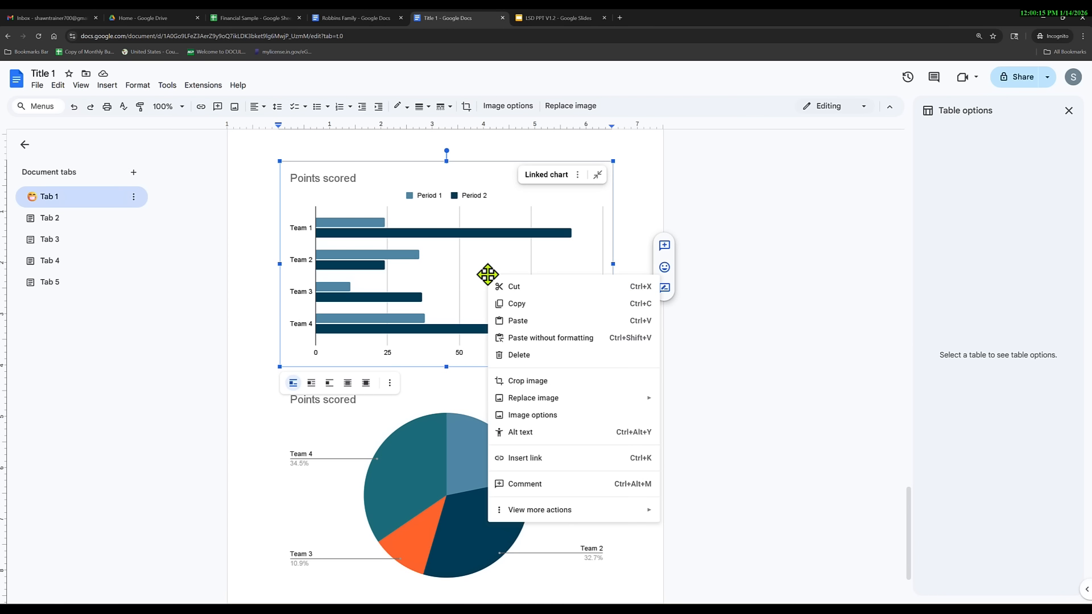
pyautogui.doubleClick(452, 292)
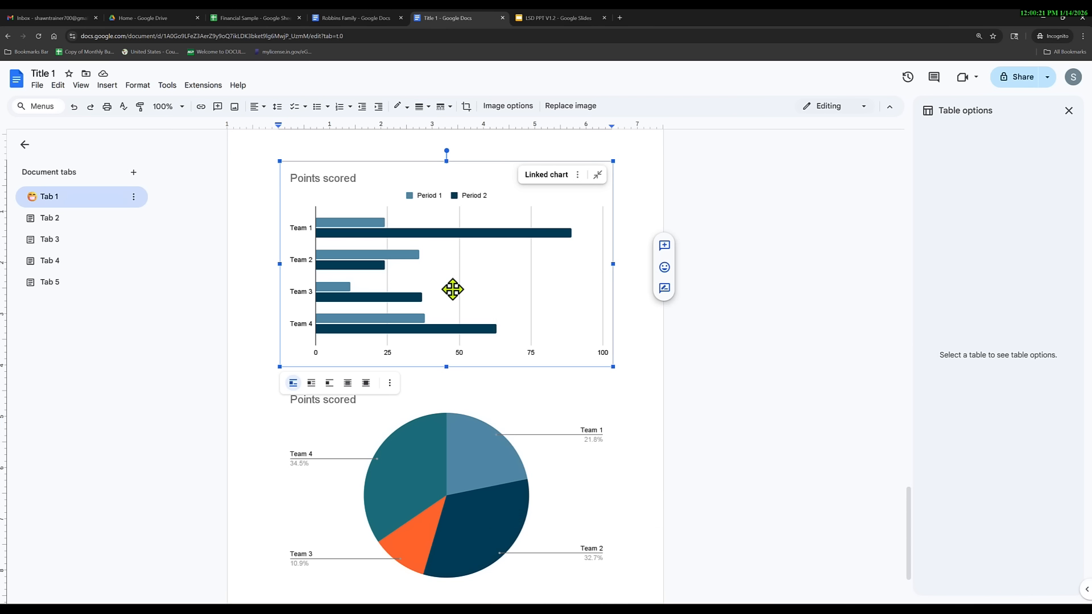
pyautogui.doubleClick(480, 453)
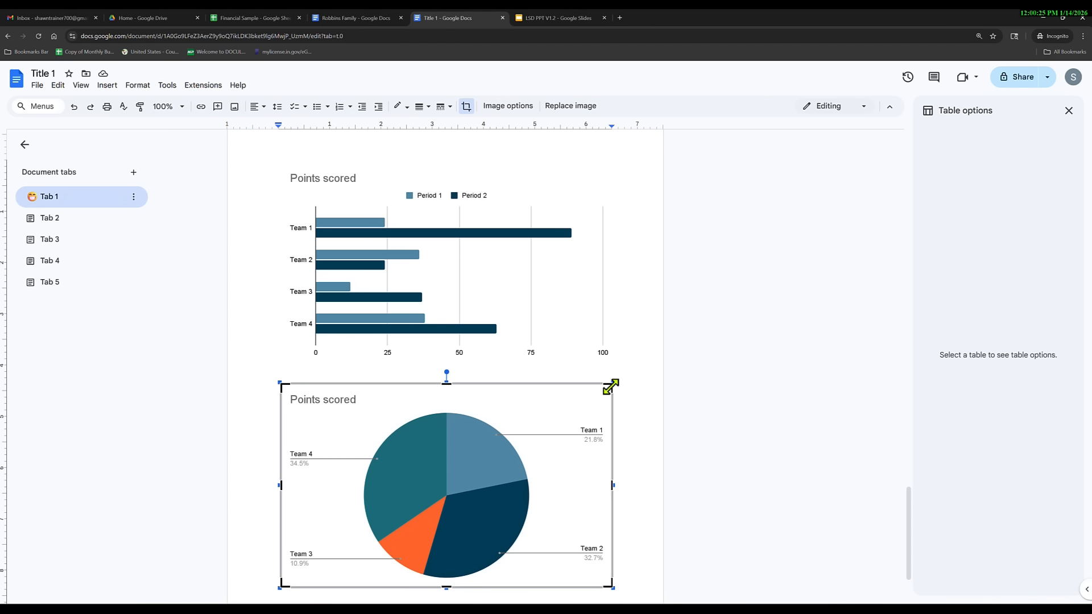
pyautogui.moveTo(607, 389); pyautogui.dragTo(509, 442)
pyautogui.click(568, 570)
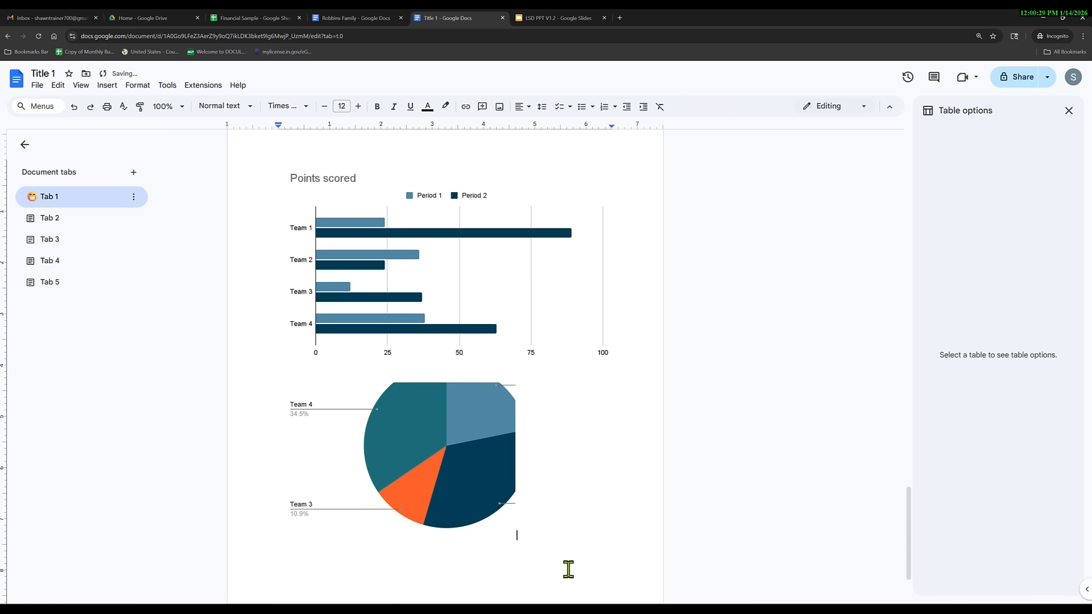
pyautogui.click(74, 107)
# Add blank lines after the pie chart to start a new page.
pyautogui.scroll(-2, 487, 419)
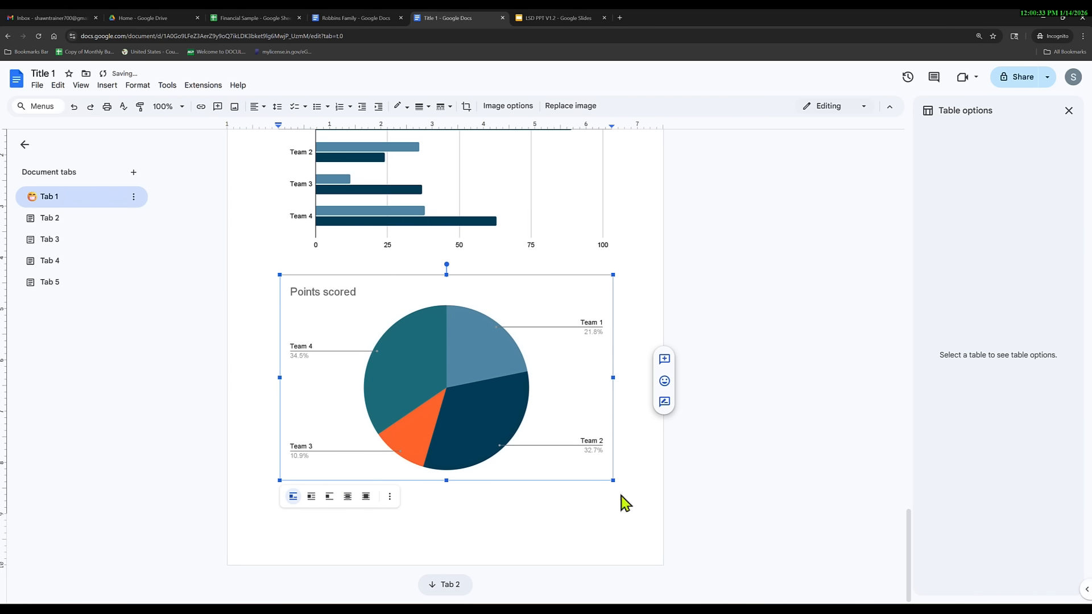
pyautogui.click(635, 488)
pyautogui.press('Return')
pyautogui.press('Return')
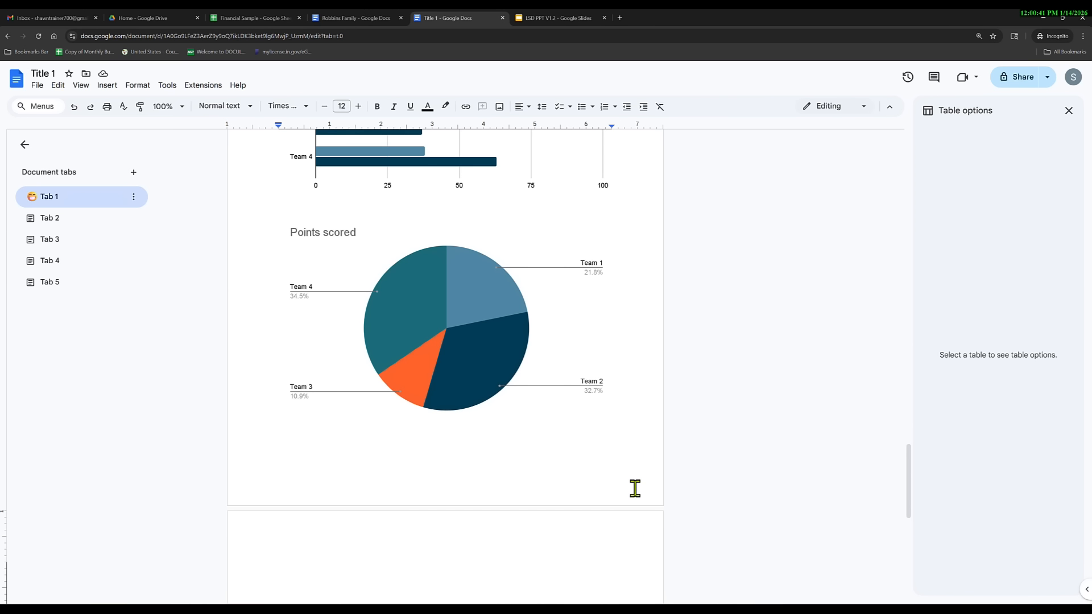
pyautogui.scroll(-2, 480, 429)
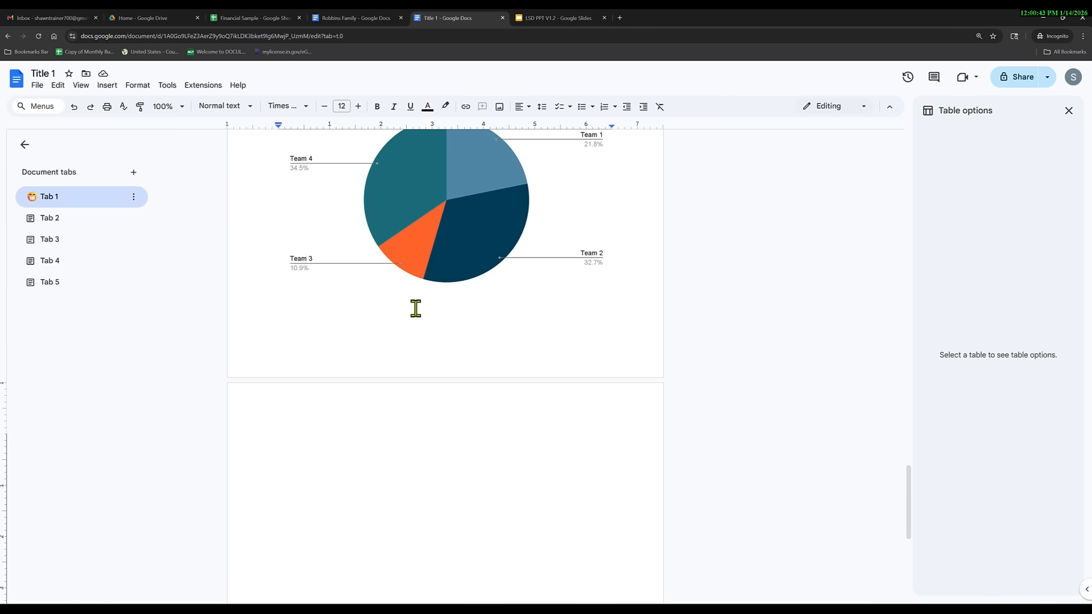
pyautogui.click(256, 18)
# Copy the Count of Segment chart from Chart3 and go back to the Title 1 document.
pyautogui.moveTo(489, 367)
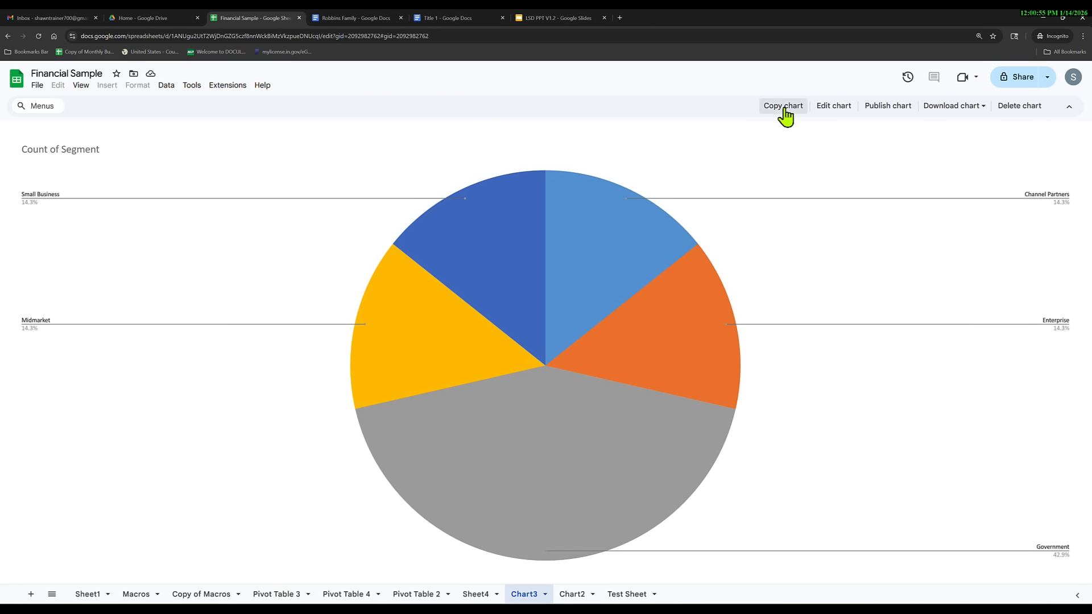
pyautogui.moveTo(612, 224)
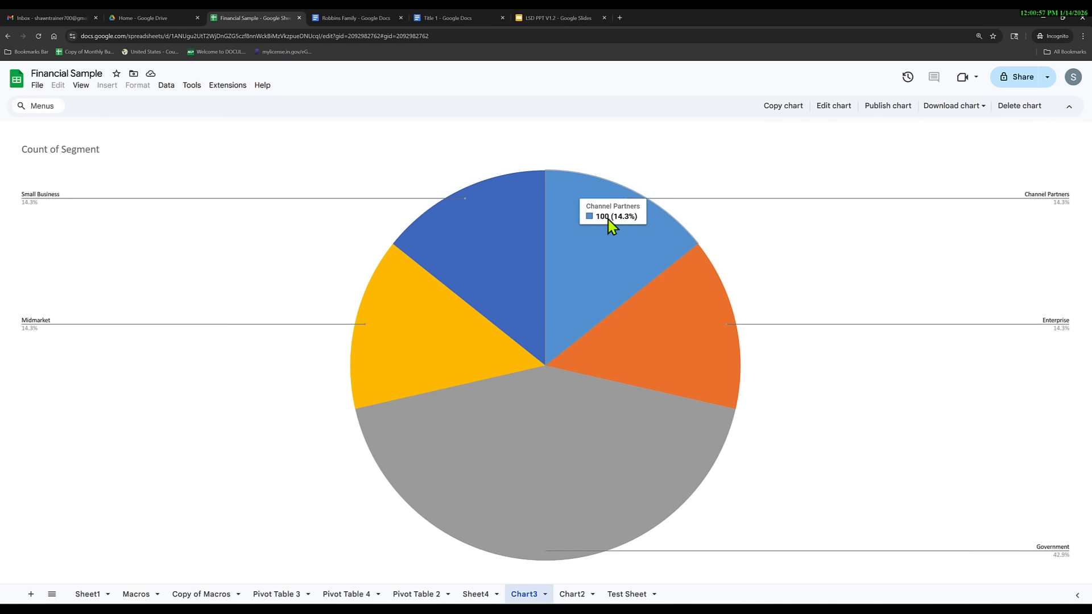
pyautogui.click(433, 20)
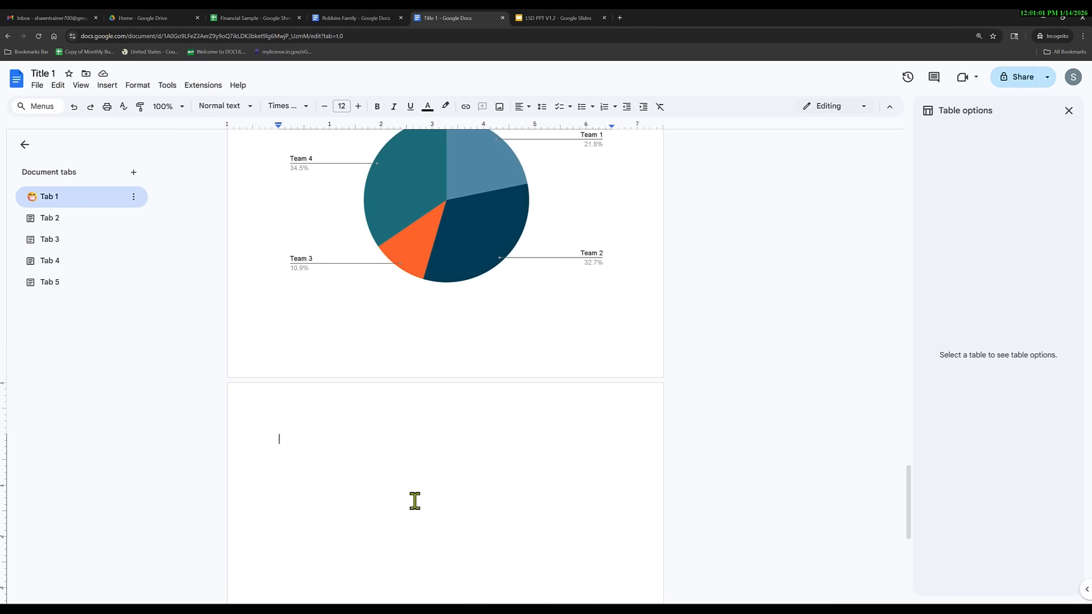
# Paste the Count of Segment chart on the new page, linked to the spreadsheet.
pyautogui.hotkey('ctrl', 'v')
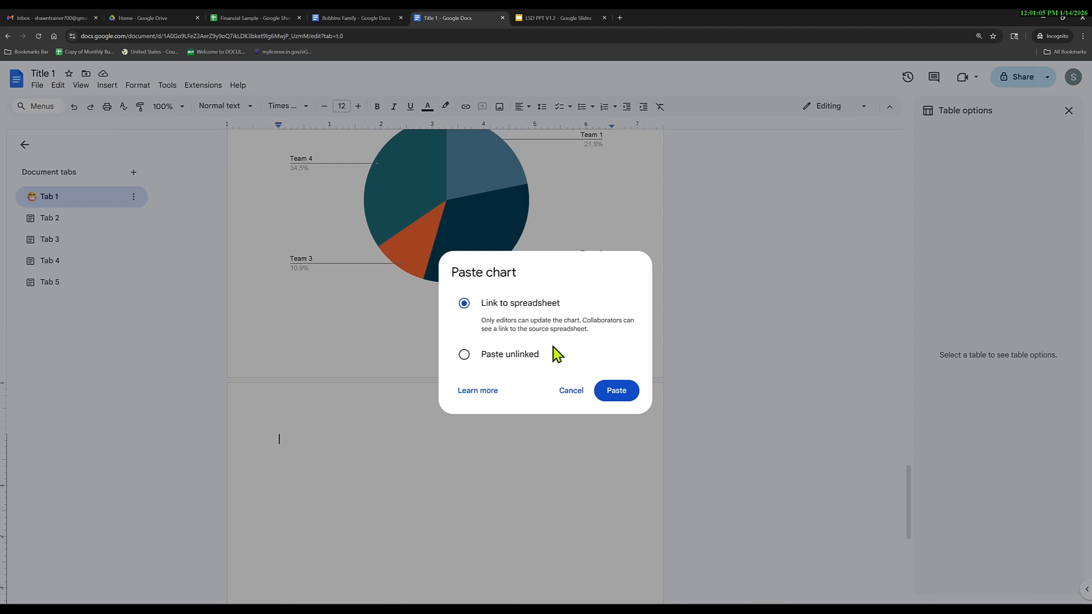
pyautogui.click(617, 391)
pyautogui.scroll(-2, 551, 429)
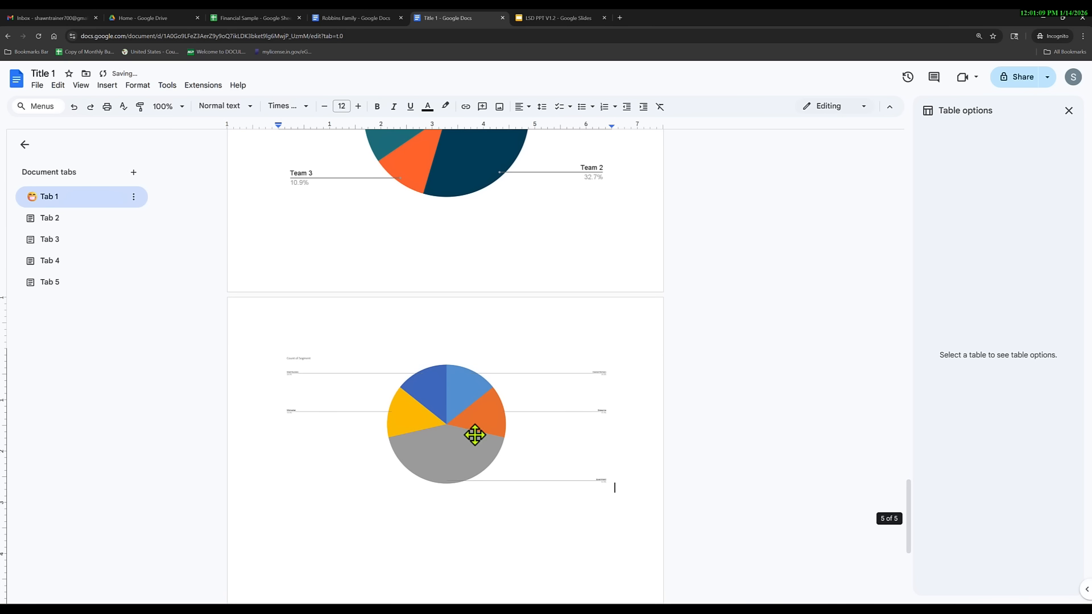
# Stretch the pasted chart taller, then shrink it narrower.
pyautogui.click(475, 435)
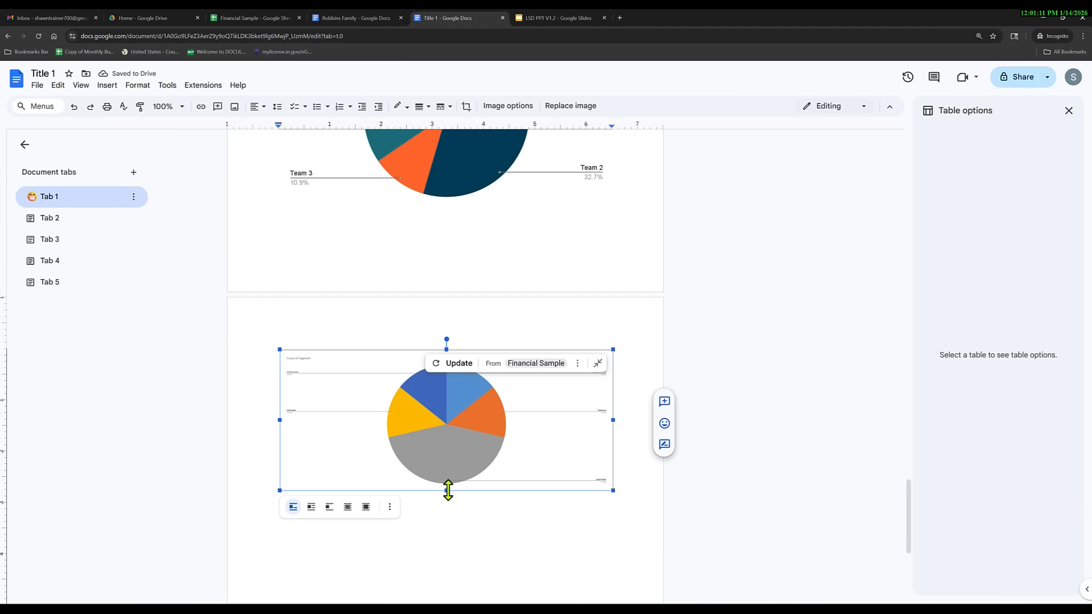
pyautogui.moveTo(448, 493); pyautogui.dragTo(446, 586)
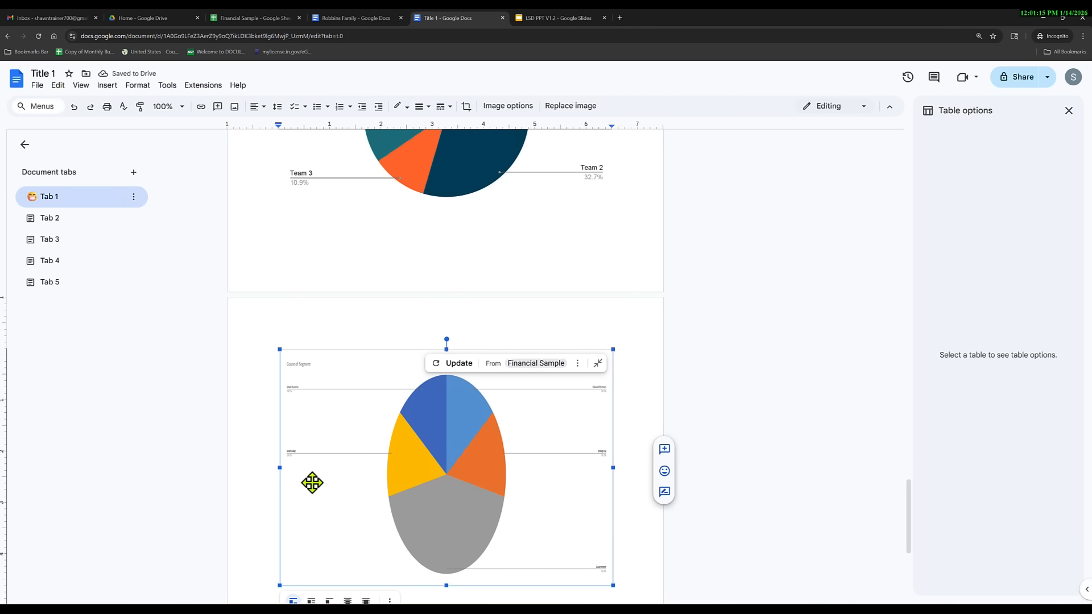
pyautogui.scroll(-1, 341, 487)
pyautogui.moveTo(612, 541); pyautogui.dragTo(538, 489)
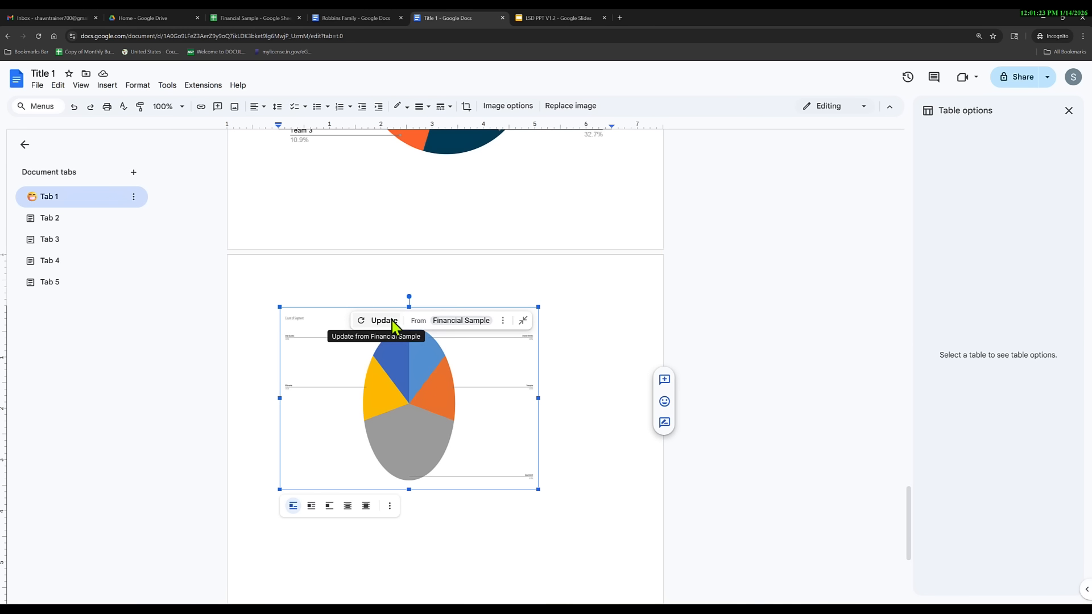
pyautogui.click(253, 18)
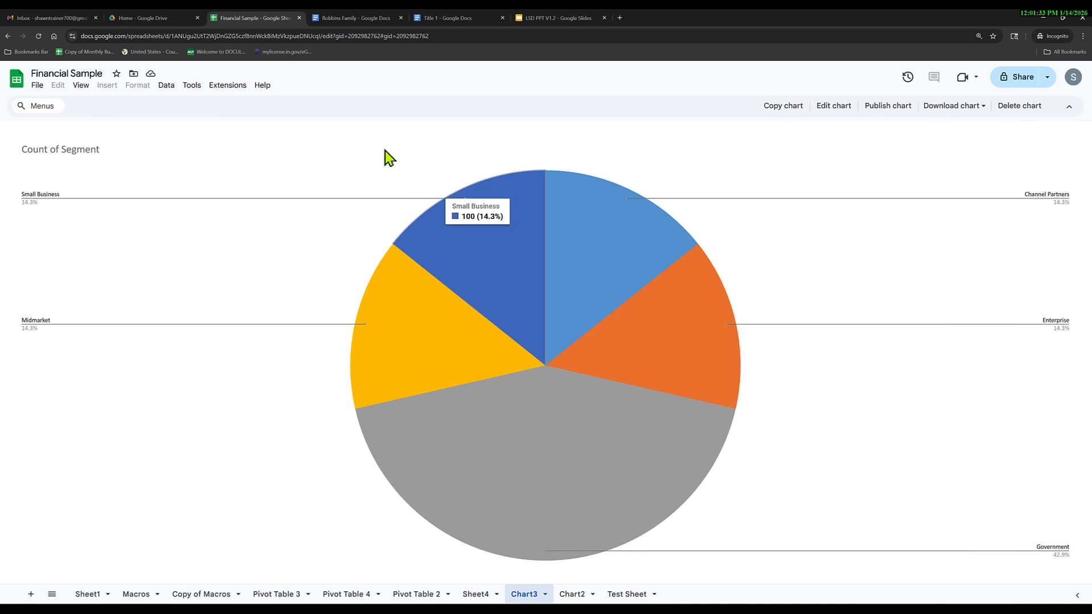
pyautogui.click(436, 18)
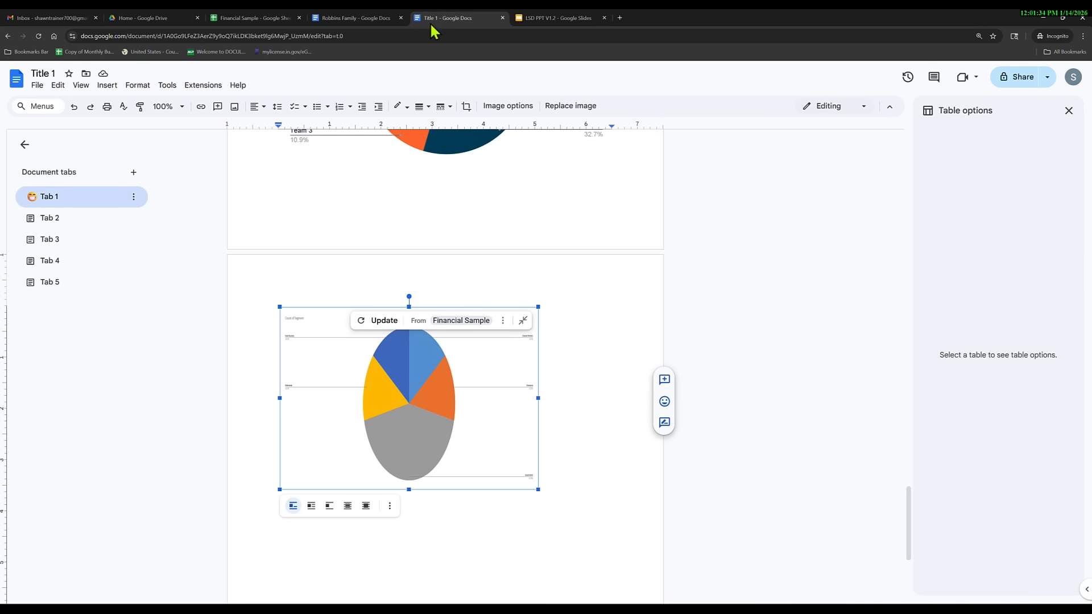
# Refresh the linked chart and drag its right edge outward to widen it.
pyautogui.click(382, 320)
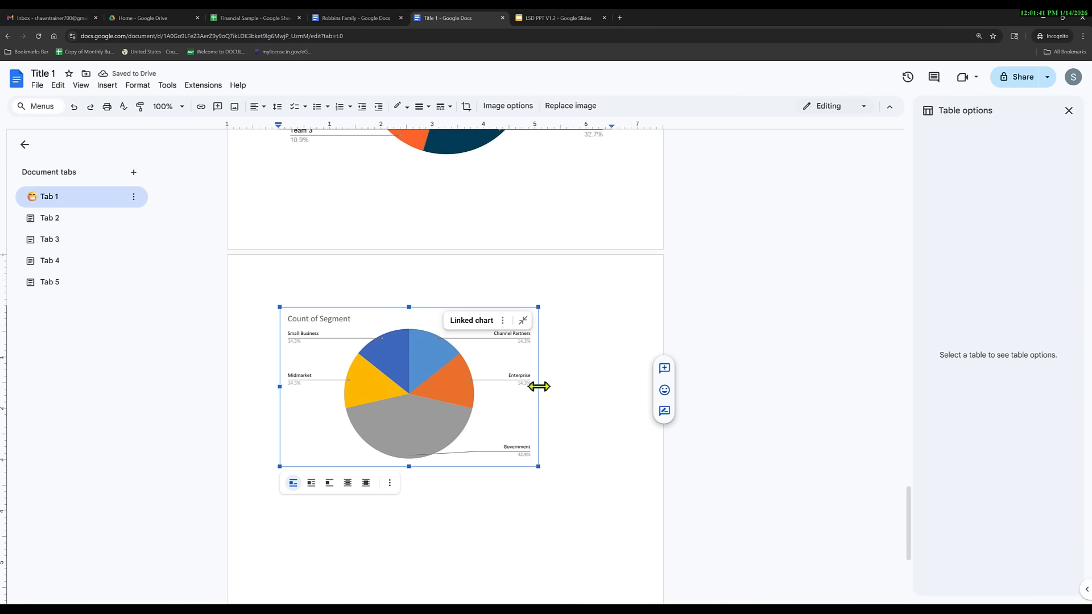
pyautogui.moveTo(538, 387); pyautogui.dragTo(597, 387)
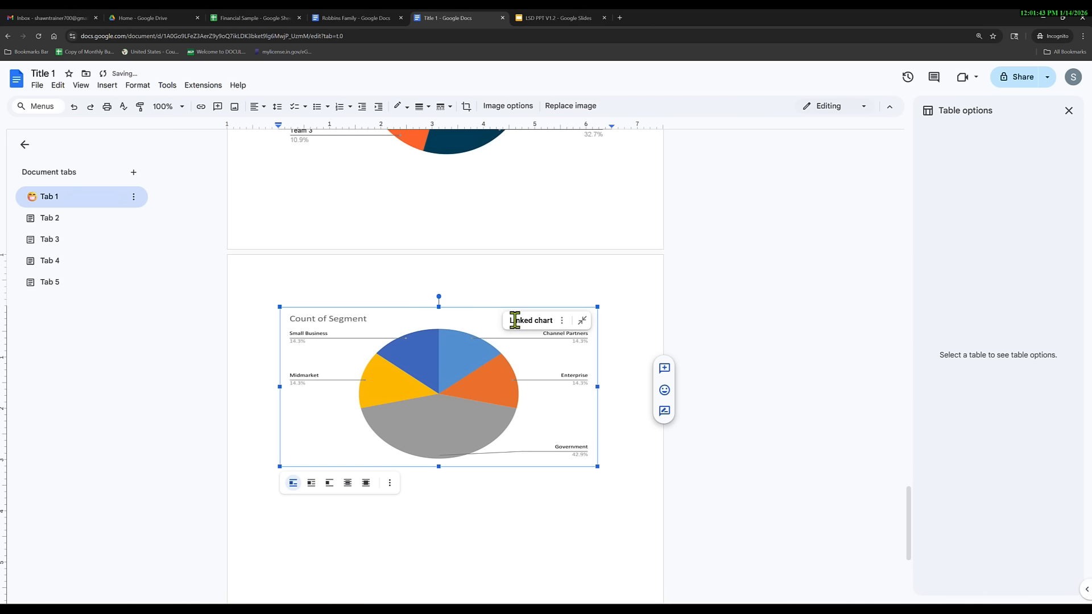
pyautogui.click(562, 321)
pyautogui.click(422, 415)
pyautogui.tripleClick(423, 417)
pyautogui.click(448, 411)
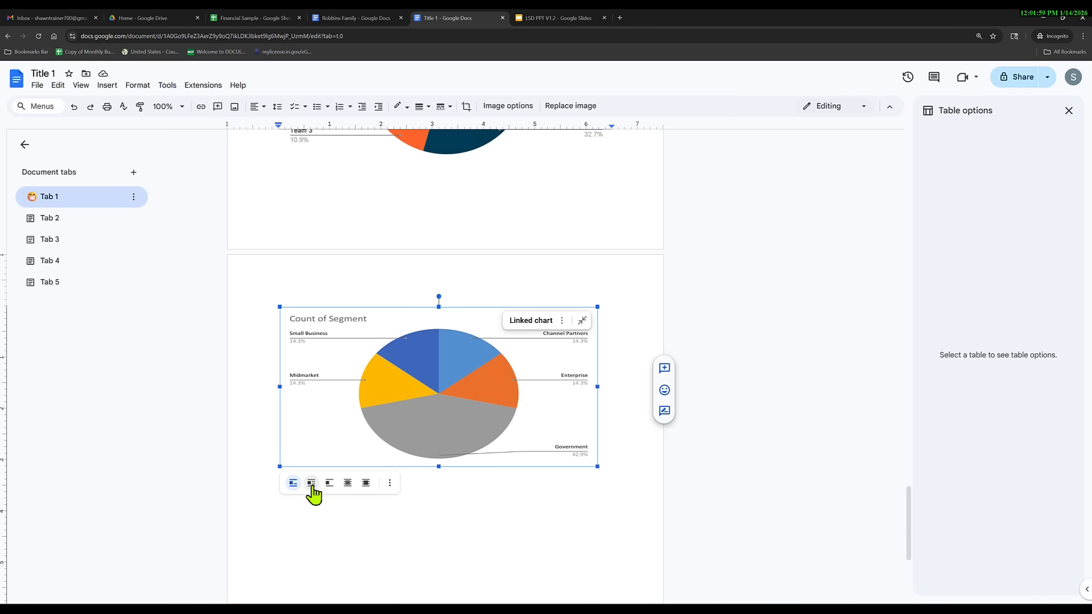
# Copy Title 1, Heading 1 and the body sentence from the top of the document.
pyautogui.scroll(1, 404, 439)
pyautogui.scroll(20, 404, 439)
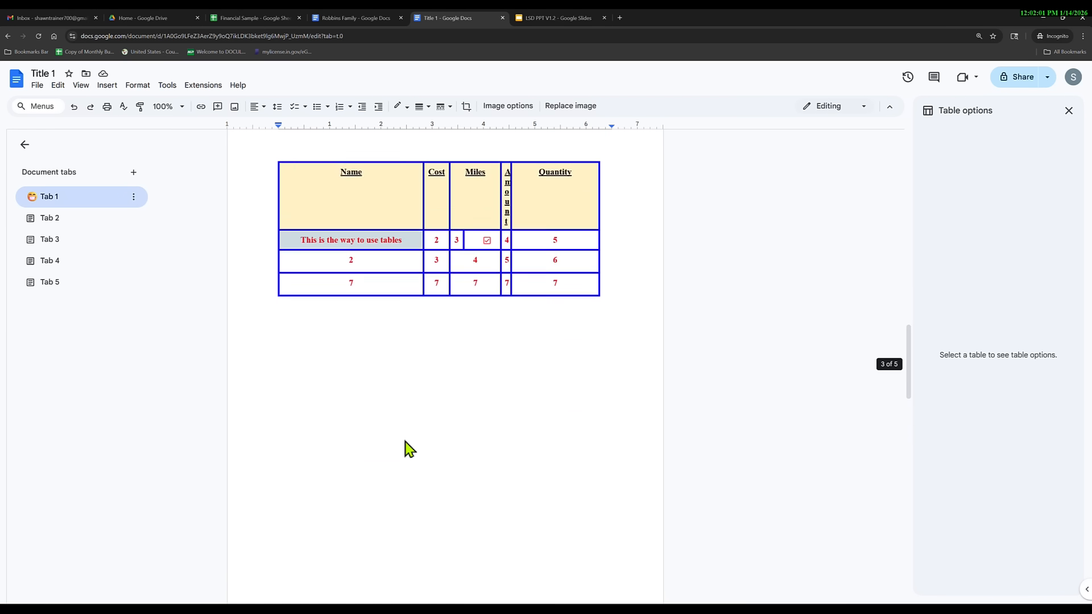
pyautogui.scroll(15, 405, 448)
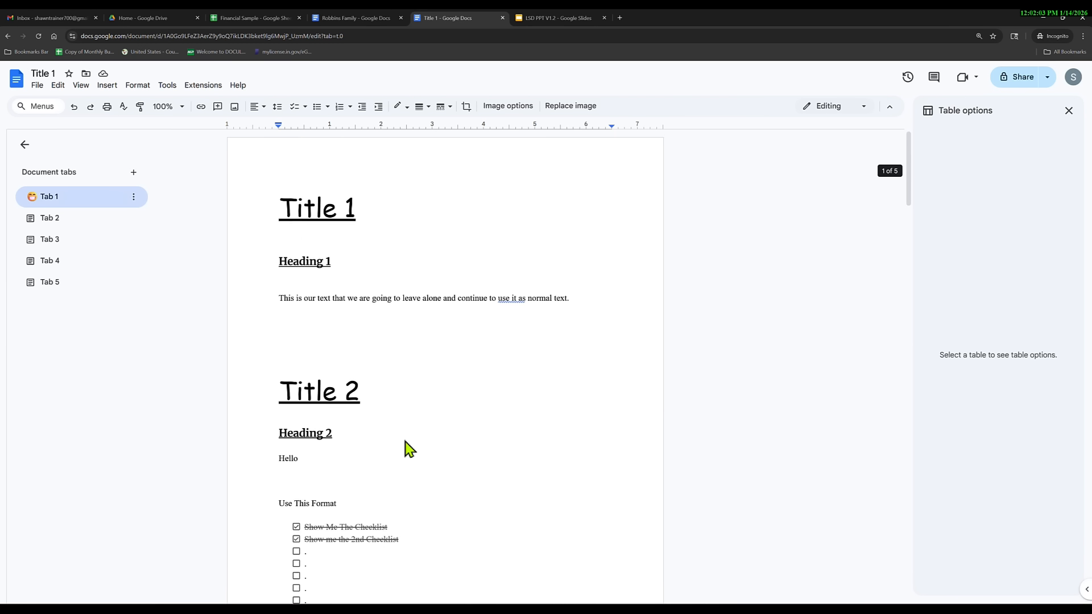
pyautogui.moveTo(567, 299); pyautogui.dragTo(305, 214)
pyautogui.rightClick(305, 216)
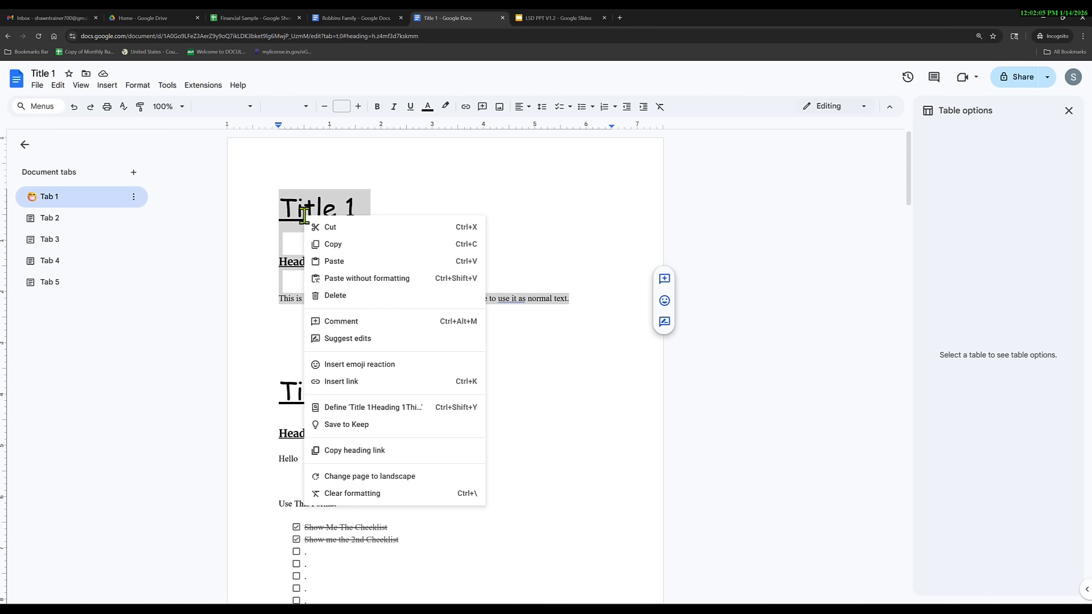
pyautogui.click(330, 244)
# Place the insertion point on the empty line below the Count of Segment chart.
pyautogui.scroll(-20, 409, 399)
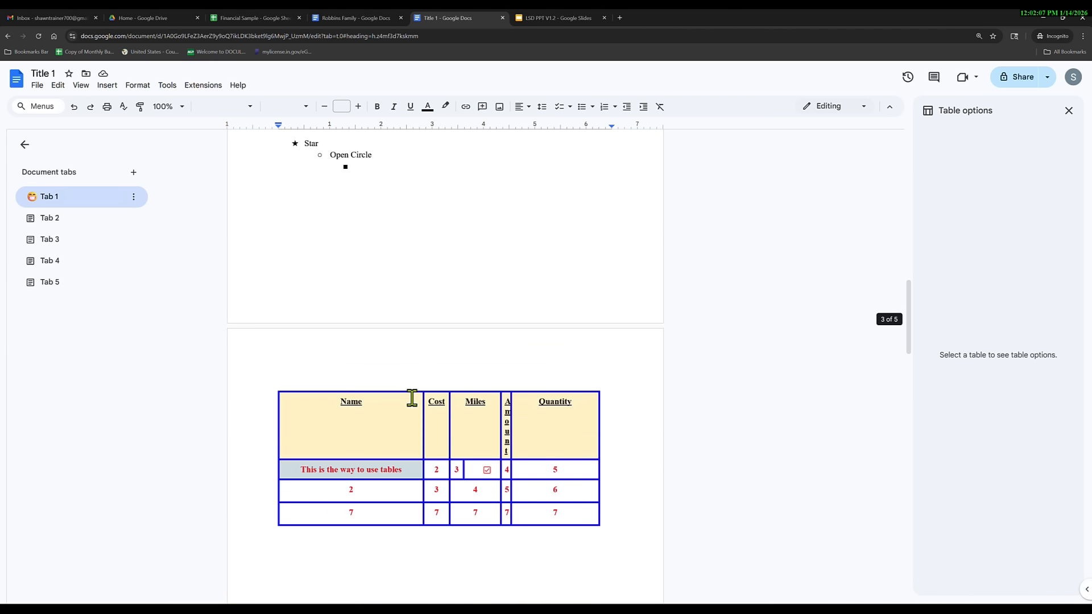
pyautogui.scroll(-6, 412, 398)
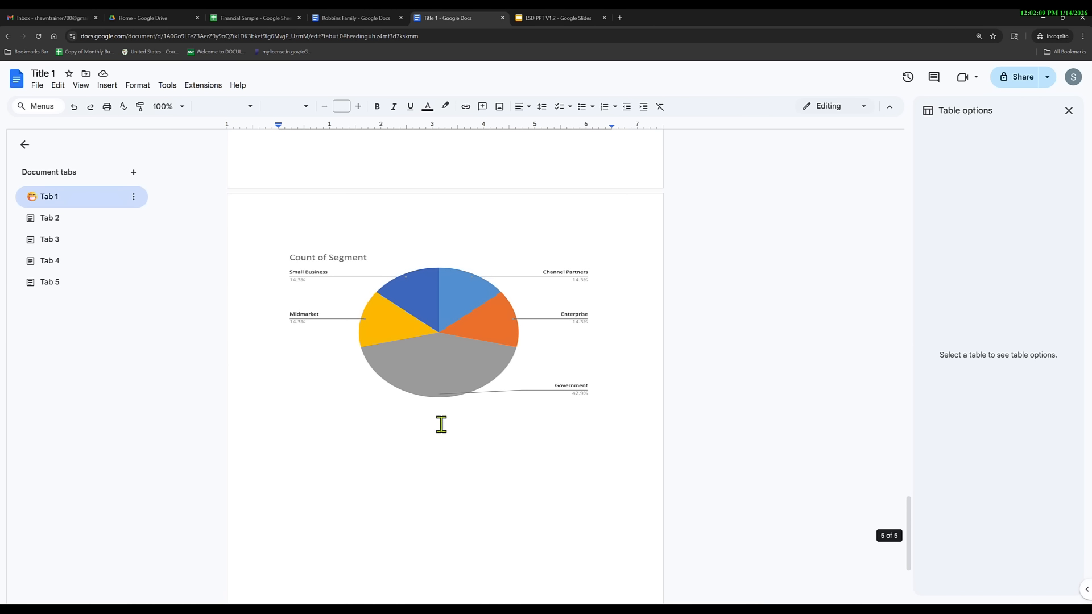
pyautogui.click(549, 421)
pyautogui.click(612, 406)
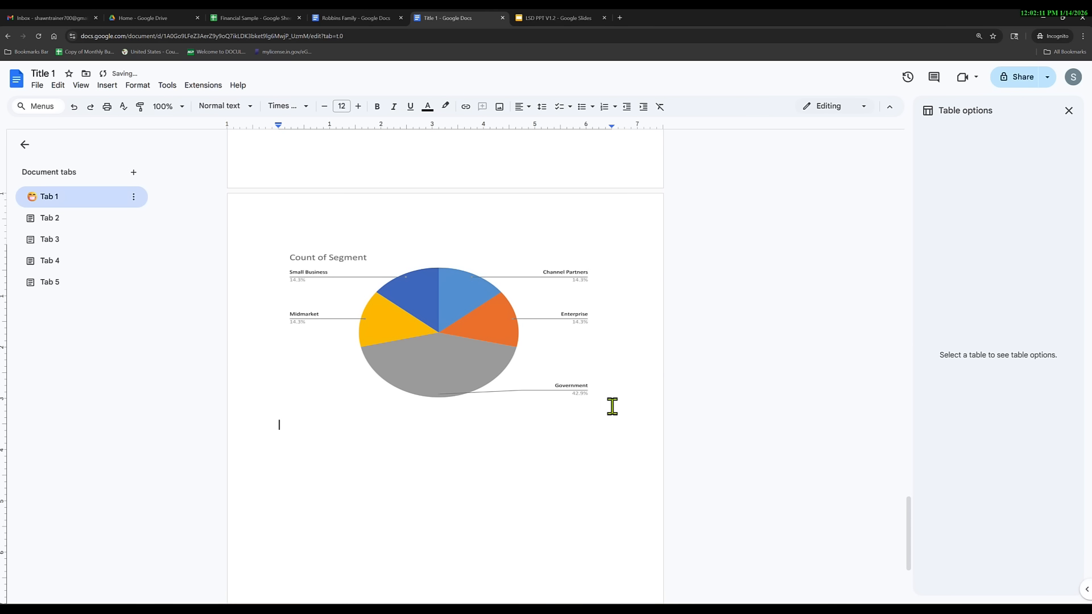
# Add the title, heading and body text below the chart, leaving the chart In line.
pyautogui.press('Delete')
pyautogui.click(447, 328)
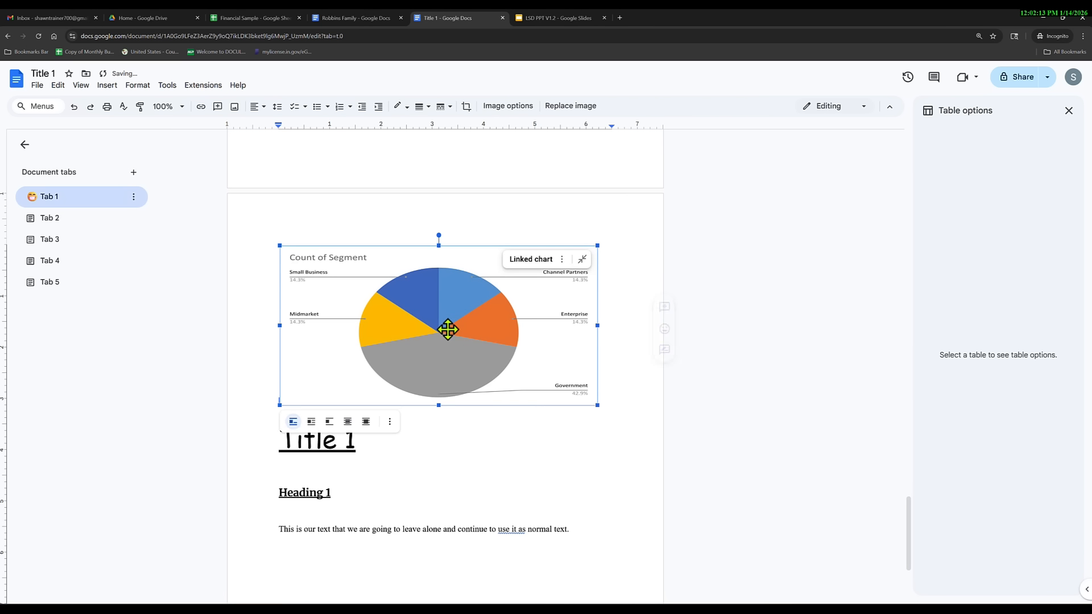
pyautogui.click(311, 422)
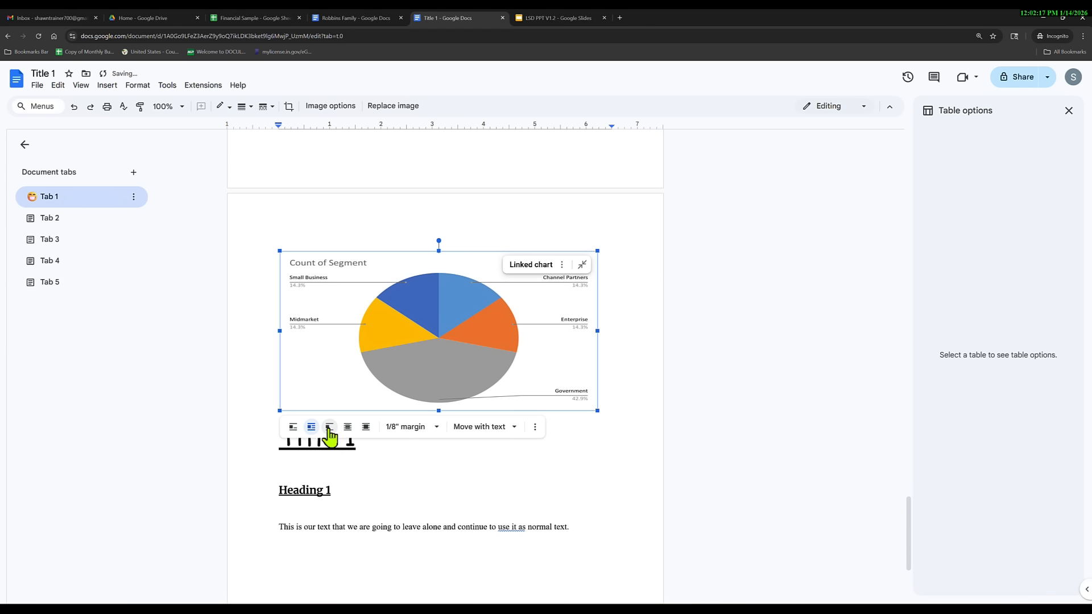
pyautogui.click(330, 428)
pyautogui.click(348, 428)
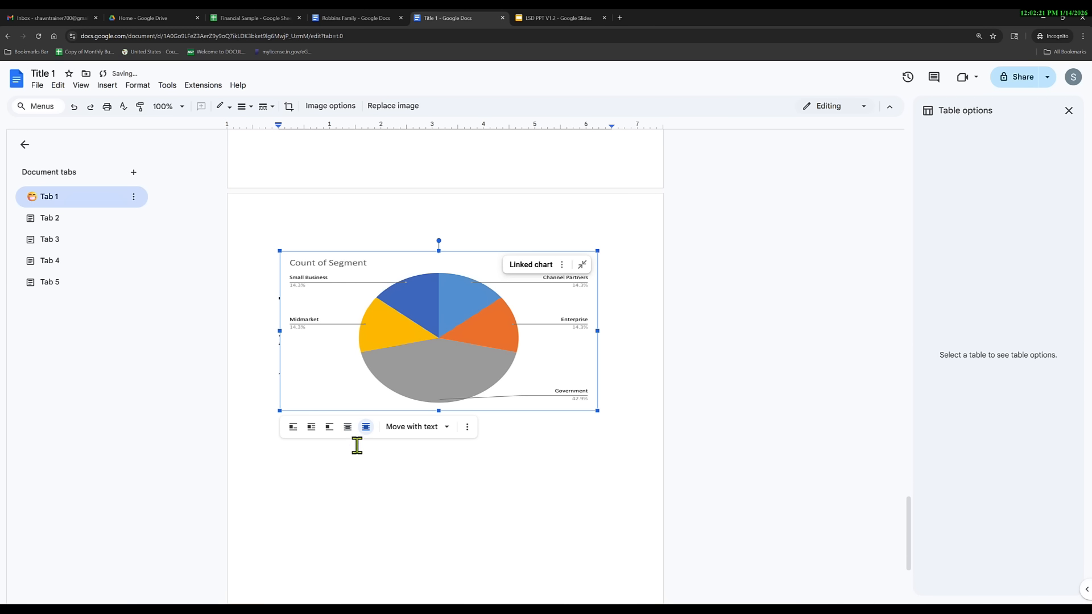
pyautogui.click(330, 428)
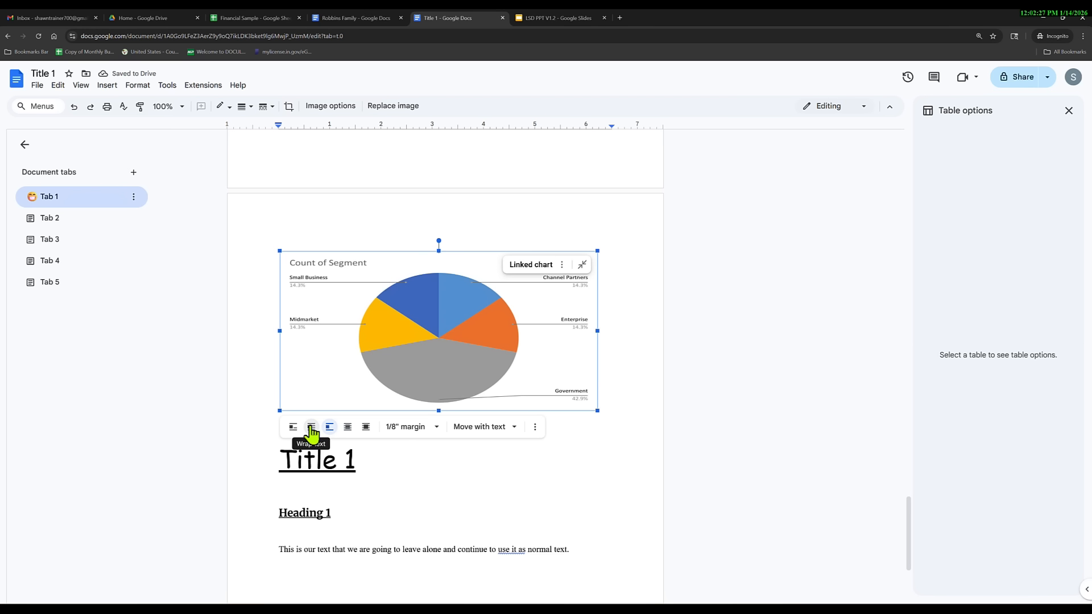
pyautogui.click(311, 428)
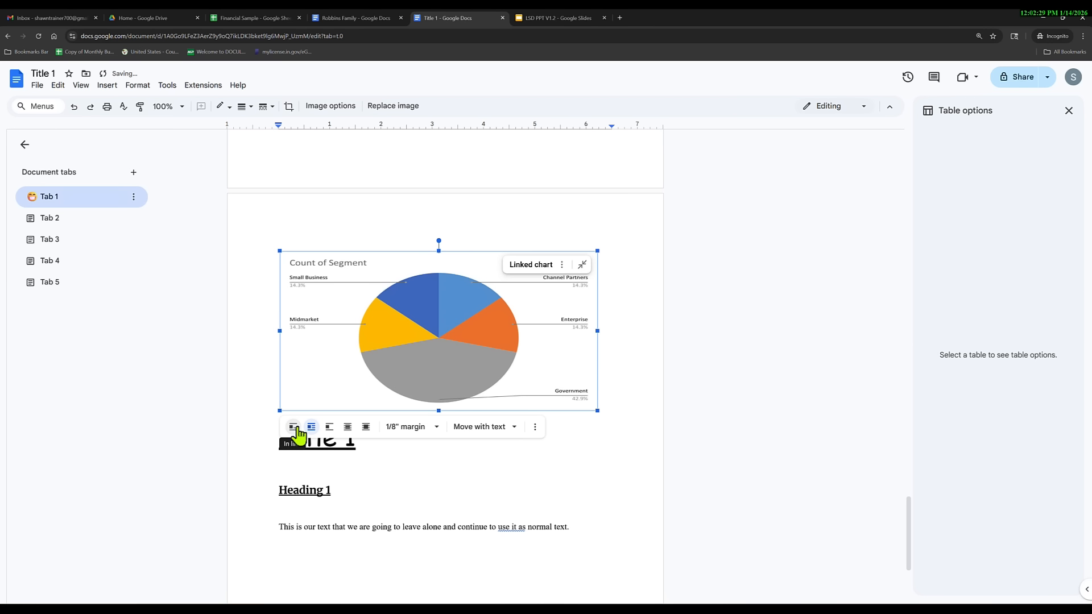
pyautogui.click(293, 428)
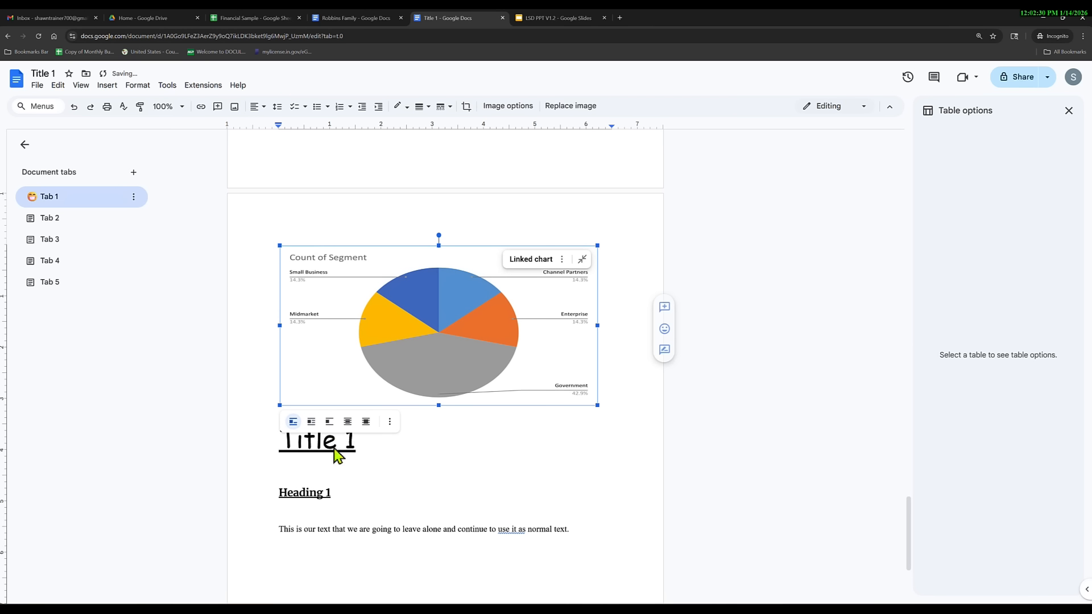
pyautogui.click(396, 445)
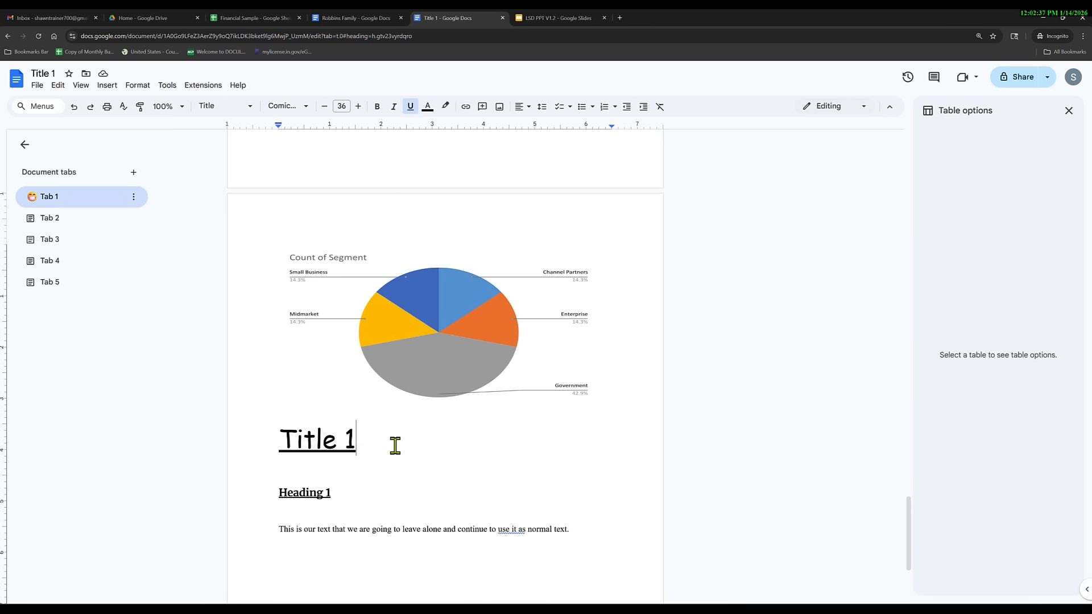
# Select the charts, briefly entering and leaving crop mode on the Points scored pie chart.
pyautogui.click(463, 366)
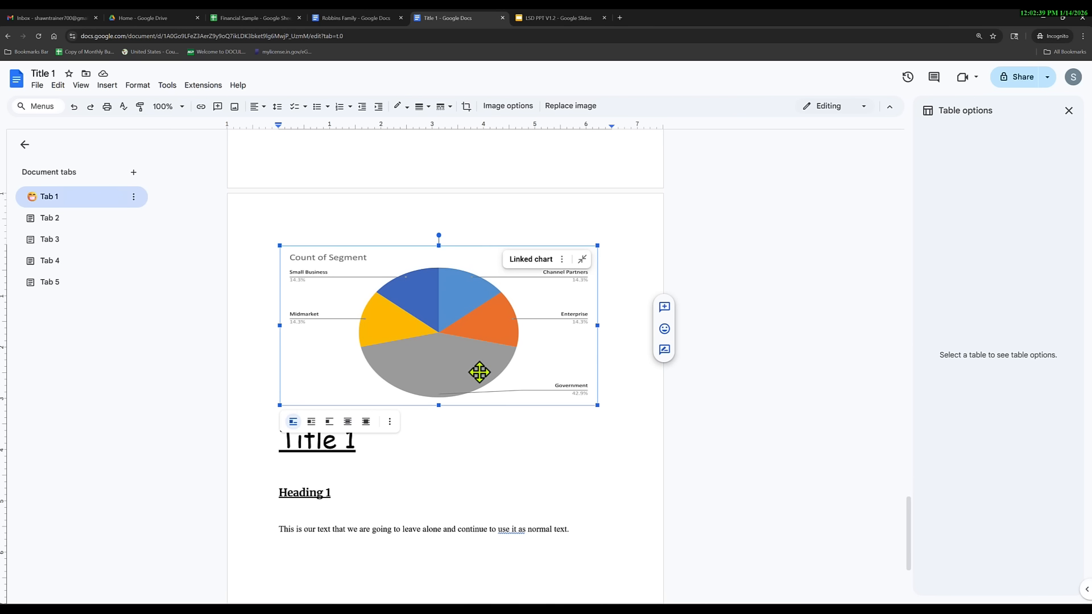
pyautogui.scroll(5, 483, 382)
pyautogui.click(505, 295)
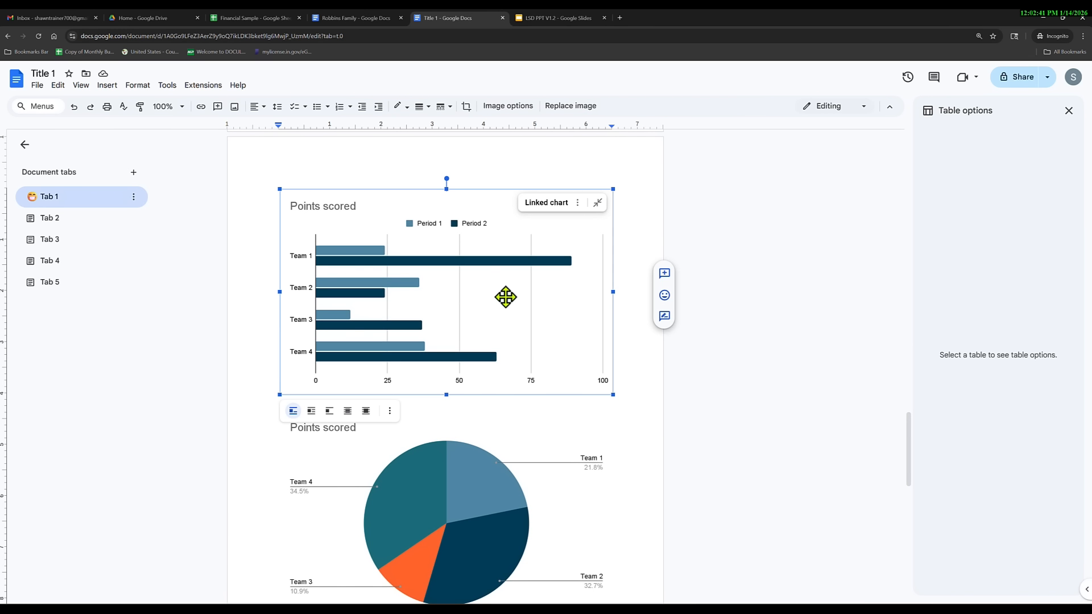
pyautogui.scroll(-3, 496, 341)
pyautogui.click(497, 340)
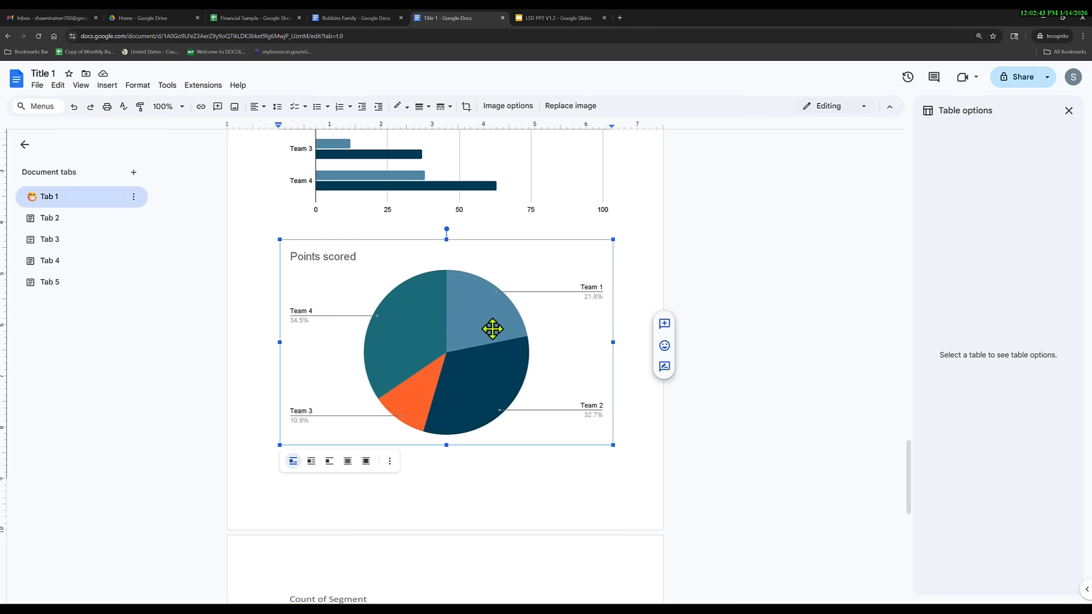
pyautogui.doubleClick(487, 338)
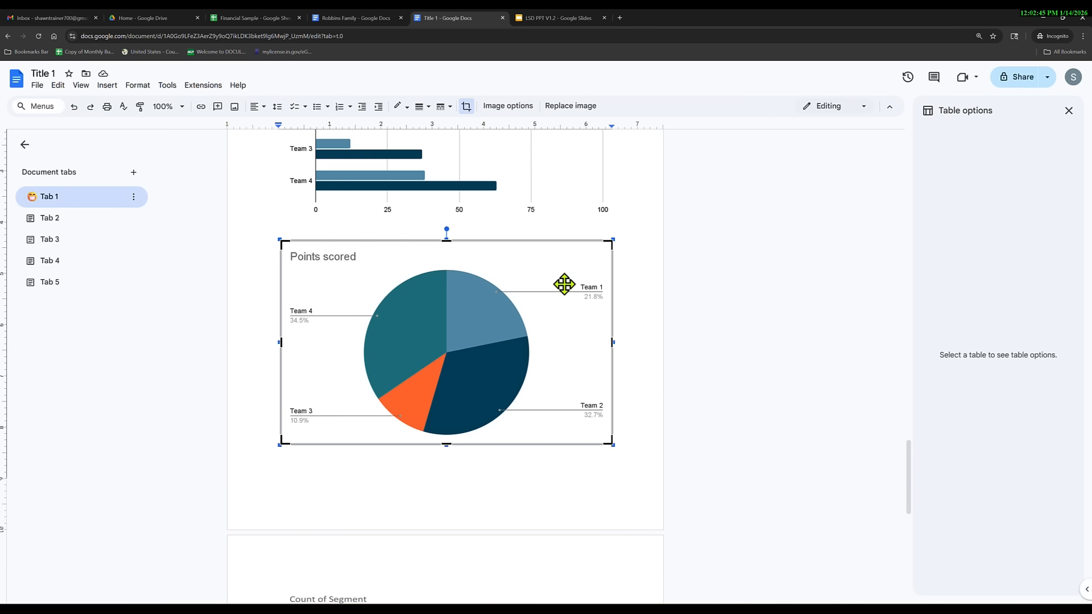
pyautogui.click(503, 453)
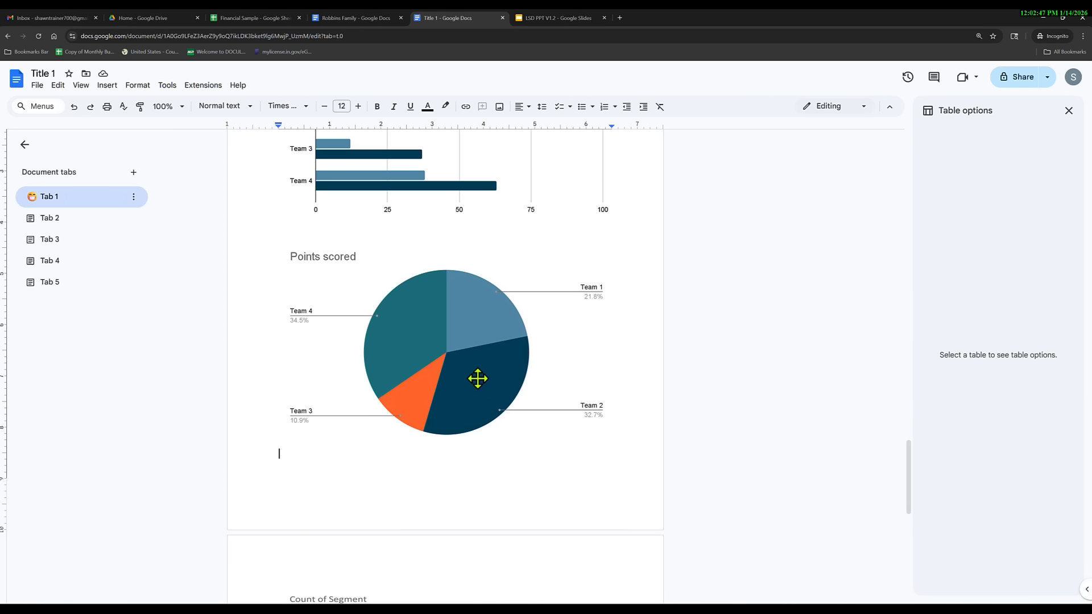
# Unlink the Points scored bar chart from its spreadsheet.
pyautogui.scroll(3, 478, 377)
pyautogui.click(488, 319)
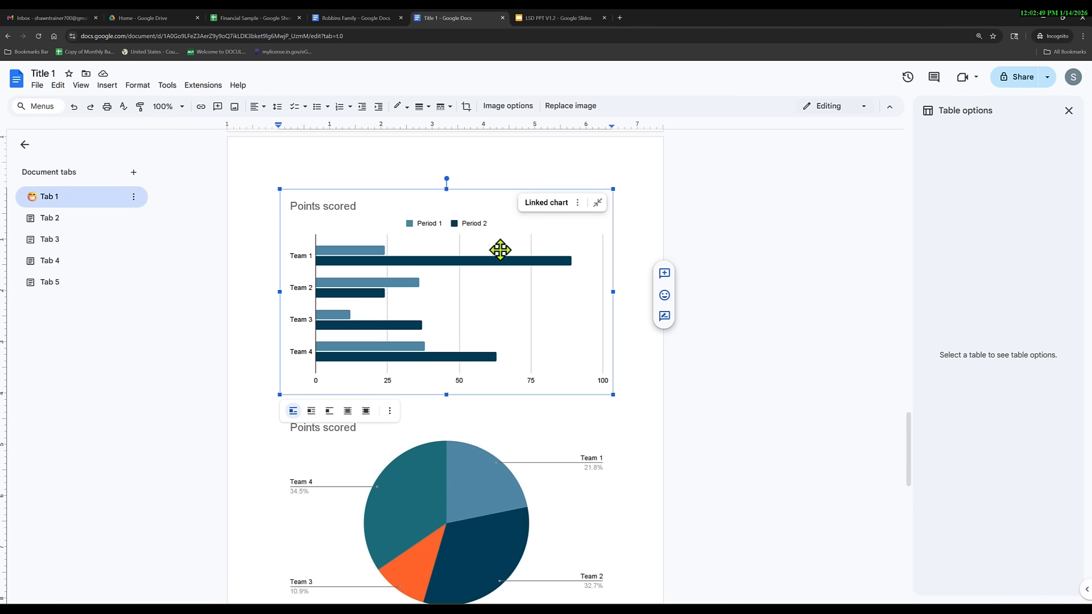
pyautogui.click(577, 203)
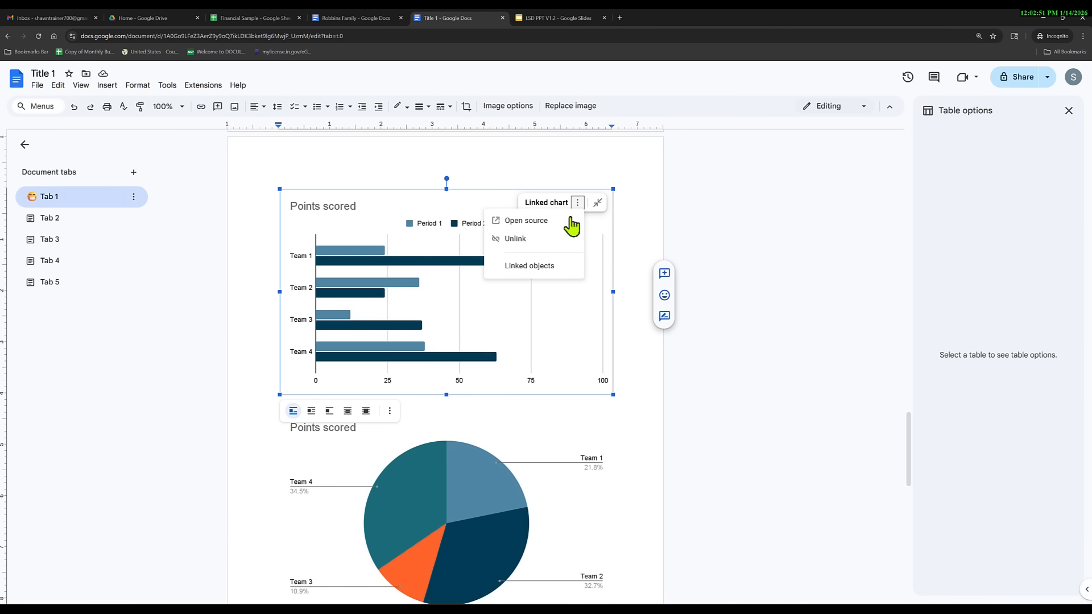
pyautogui.click(529, 239)
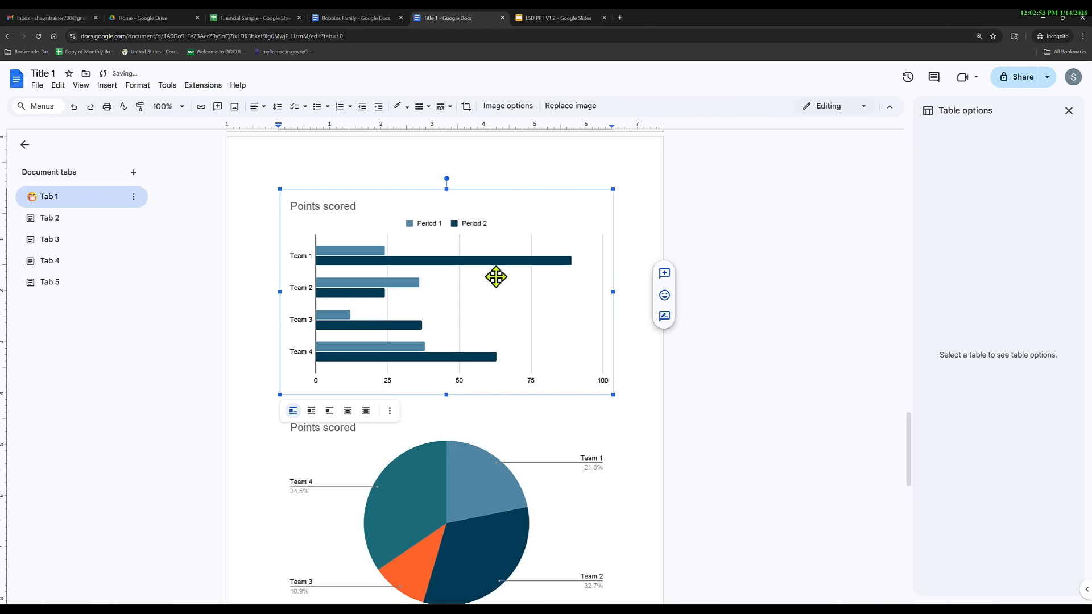
# Collapse and re-expand the Count of Segment chart's linked-chart notice.
pyautogui.scroll(-2, 497, 284)
pyautogui.click(521, 339)
pyautogui.scroll(-5, 512, 364)
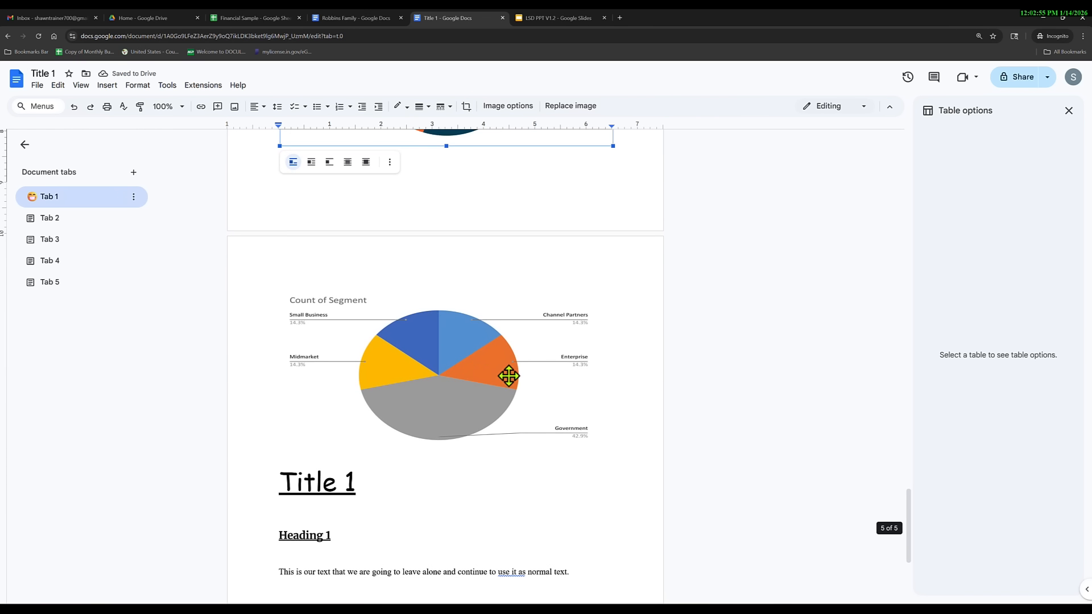
pyautogui.click(504, 373)
pyautogui.click(583, 303)
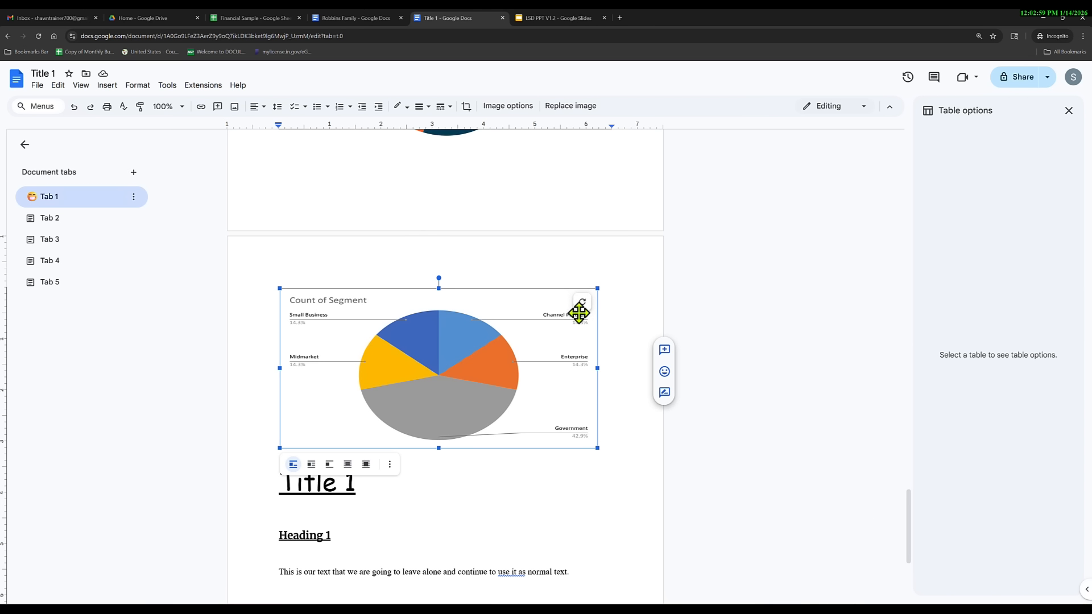
pyautogui.click(584, 304)
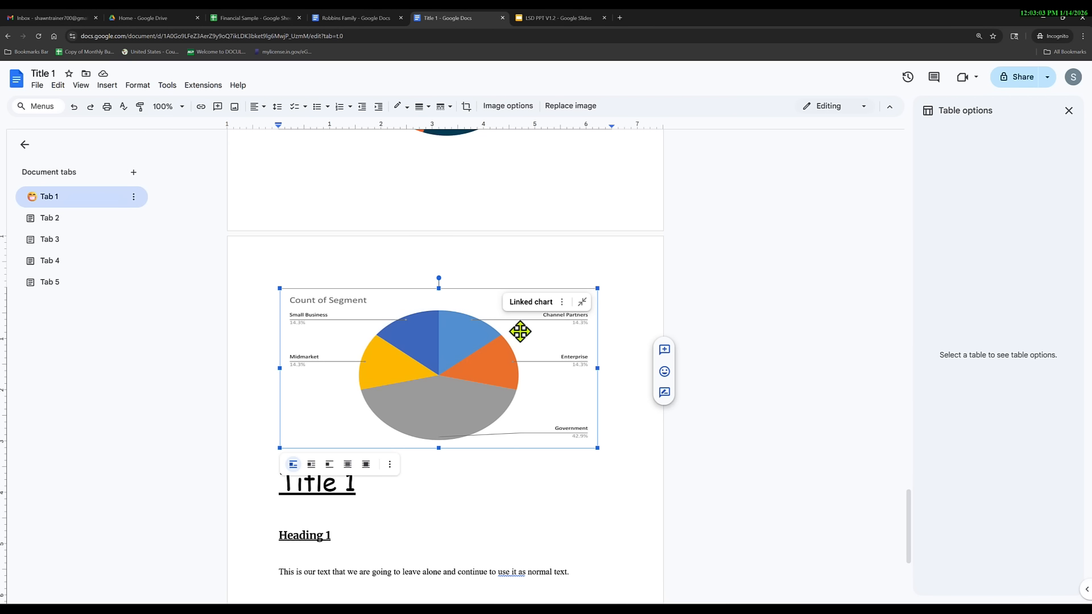
pyautogui.scroll(4, 476, 365)
pyautogui.scroll(3, 470, 340)
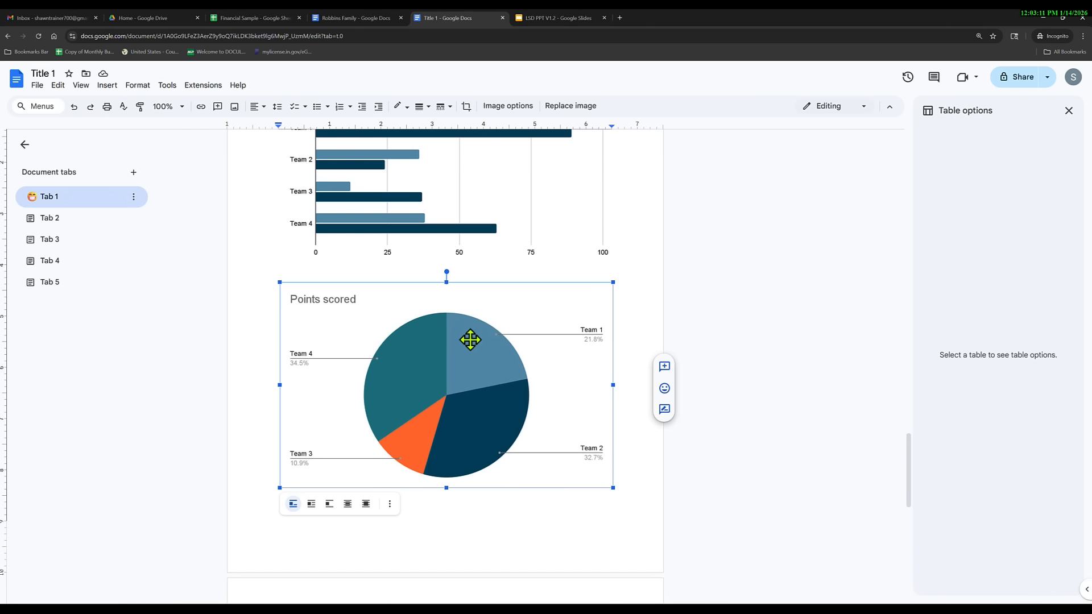
pyautogui.scroll(-3, 456, 390)
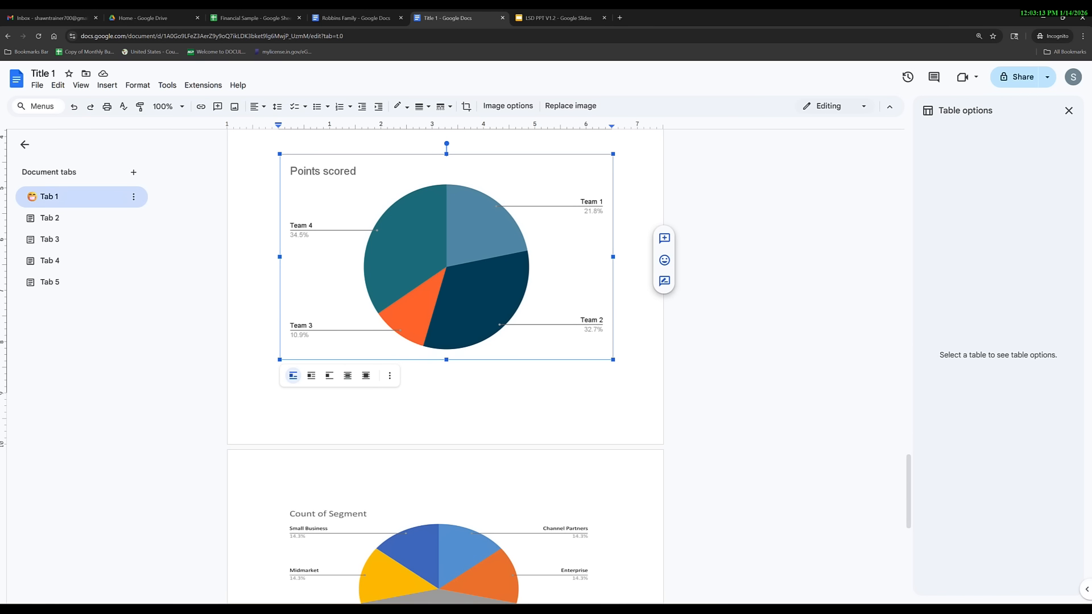
pyautogui.scroll(-10, 526, 595)
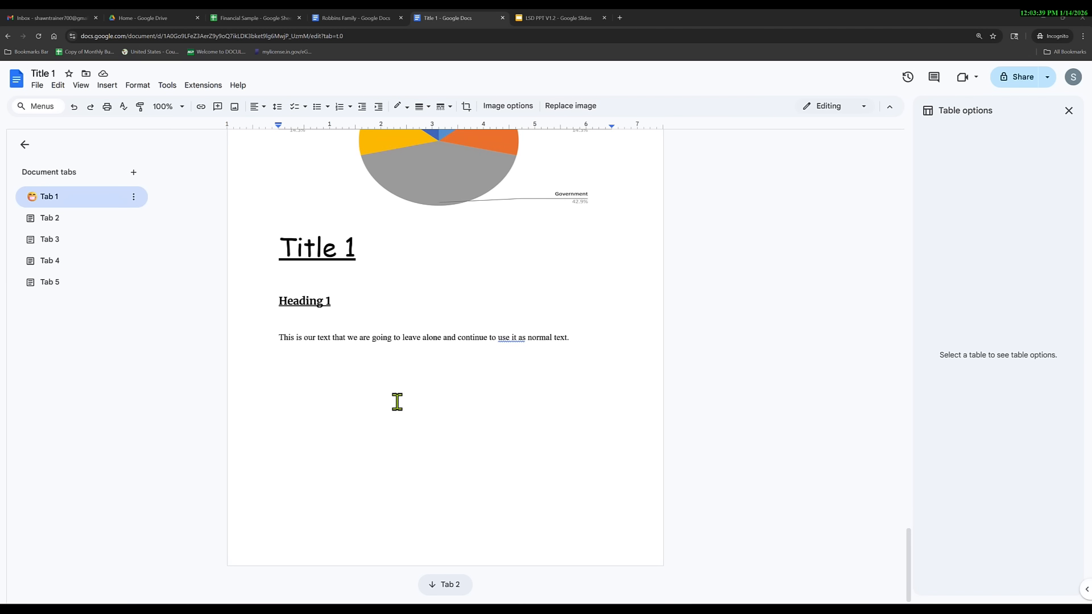
# Add two blank lines after the body sentence beneath the Count of Segment chart.
pyautogui.scroll(10, 397, 401)
pyautogui.scroll(8, 397, 402)
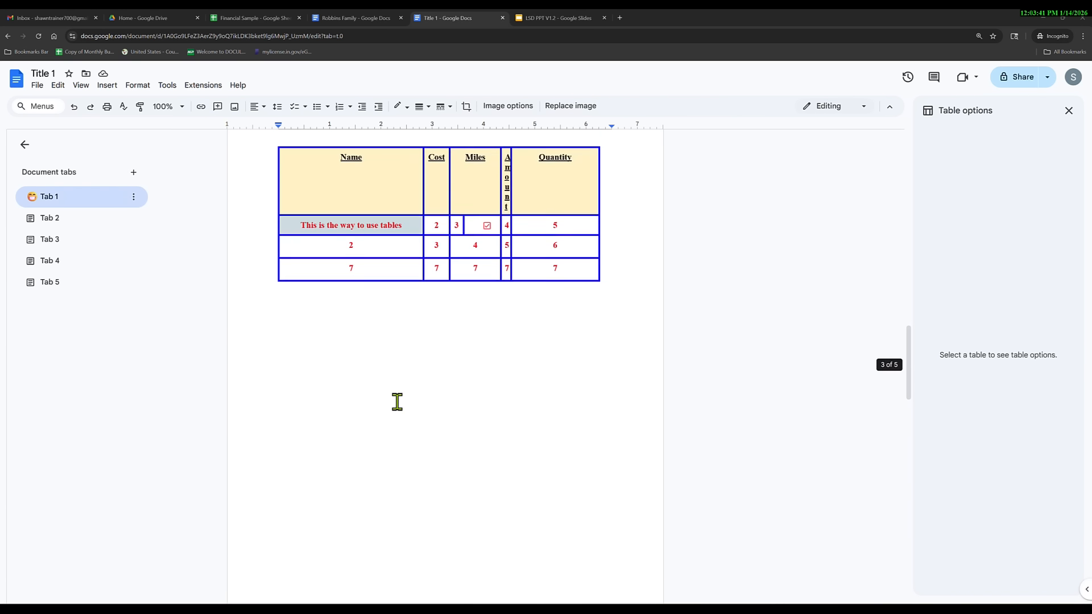
pyautogui.scroll(-14, 397, 401)
pyautogui.scroll(-3, 439, 426)
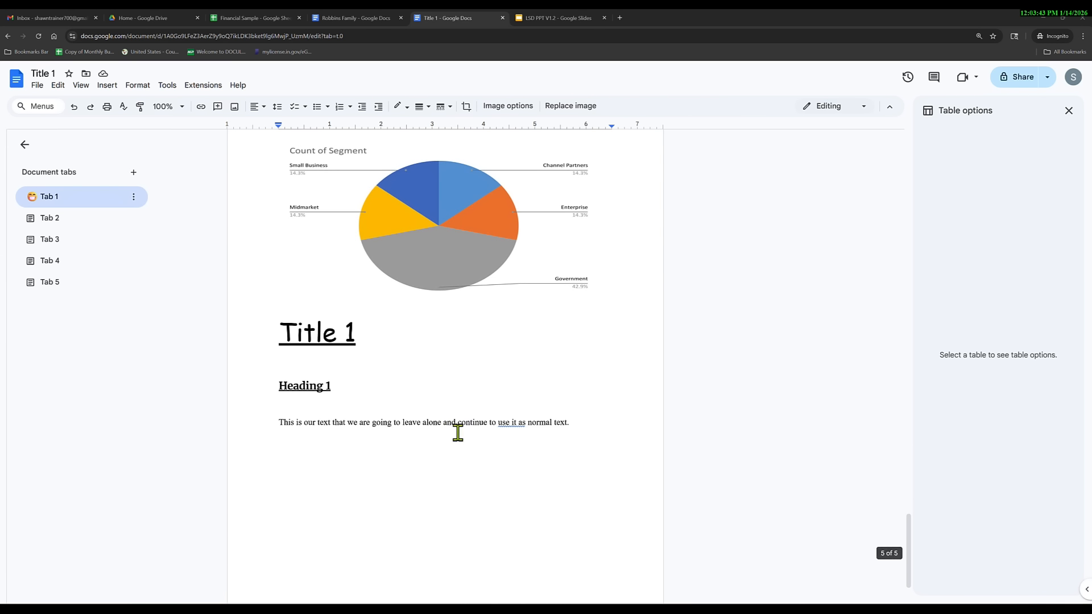
pyautogui.click(577, 423)
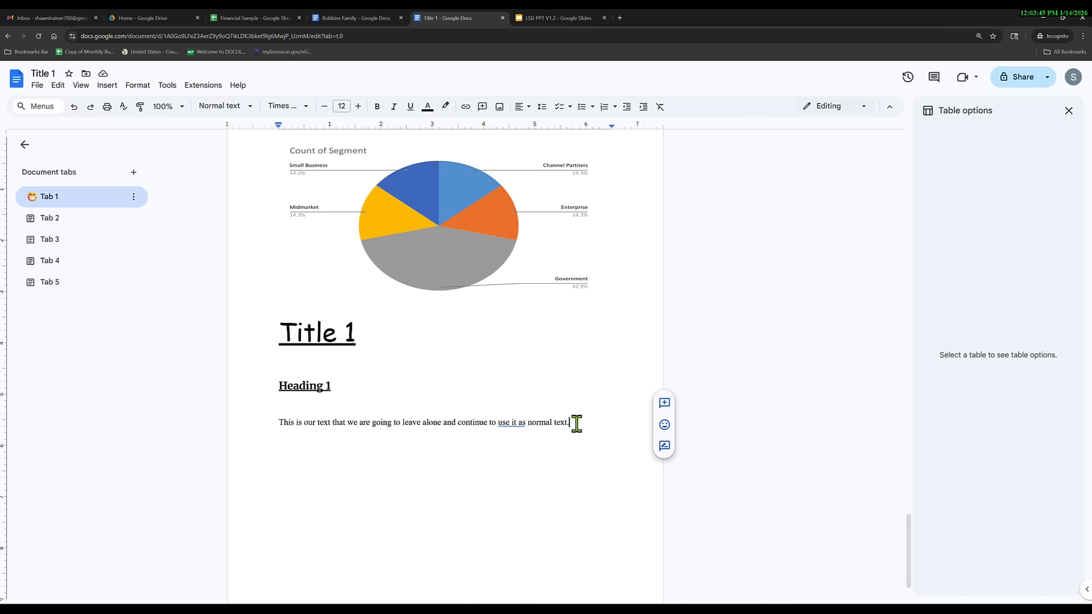
pyautogui.press('Return')
pyautogui.press('Return')
pyautogui.press('Return')
pyautogui.press('Return')
pyautogui.press('Return')
pyautogui.press('Return')
pyautogui.press('Return')
pyautogui.press('Return')
pyautogui.press('Return')
pyautogui.press('Return')
pyautogui.press('Return')
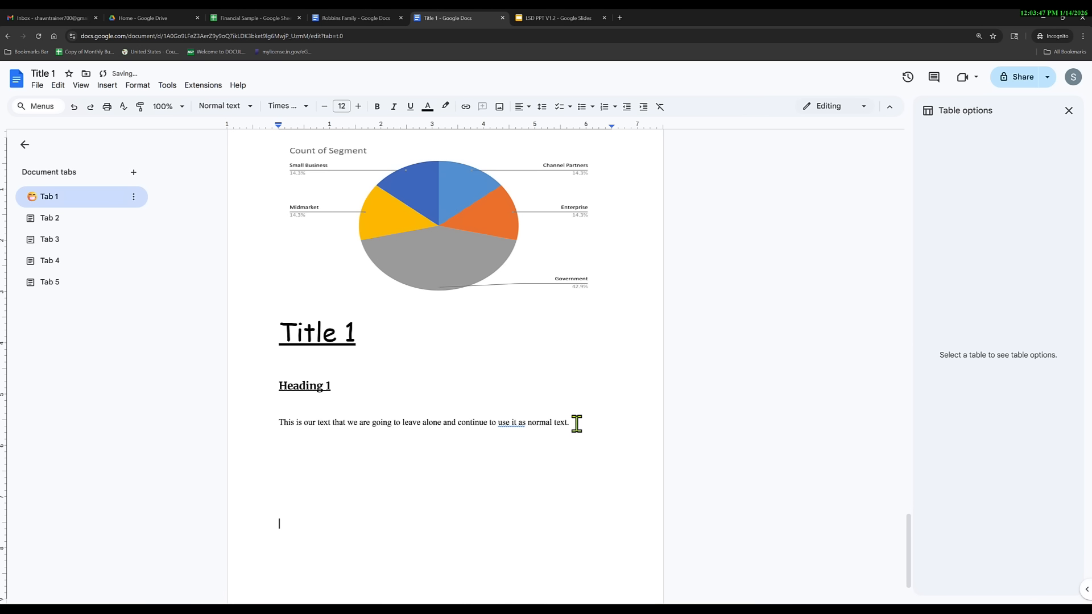
pyautogui.press('Return')
pyautogui.press('Return')
pyautogui.press('Return')
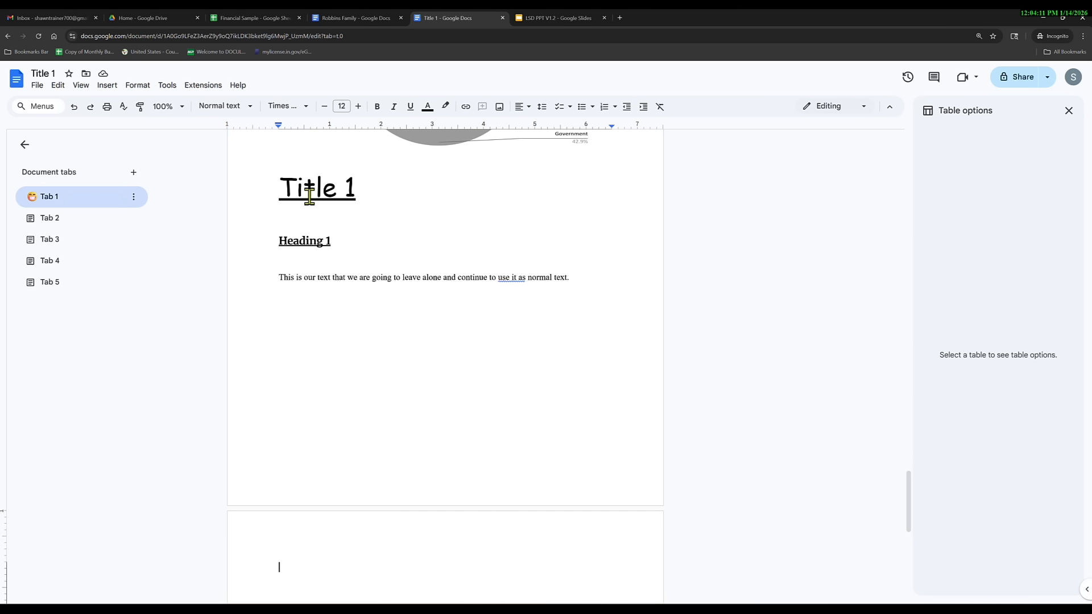
# Choose Insert > Chart > From Sheets, then move to the family-history introduction page.
pyautogui.click(107, 86)
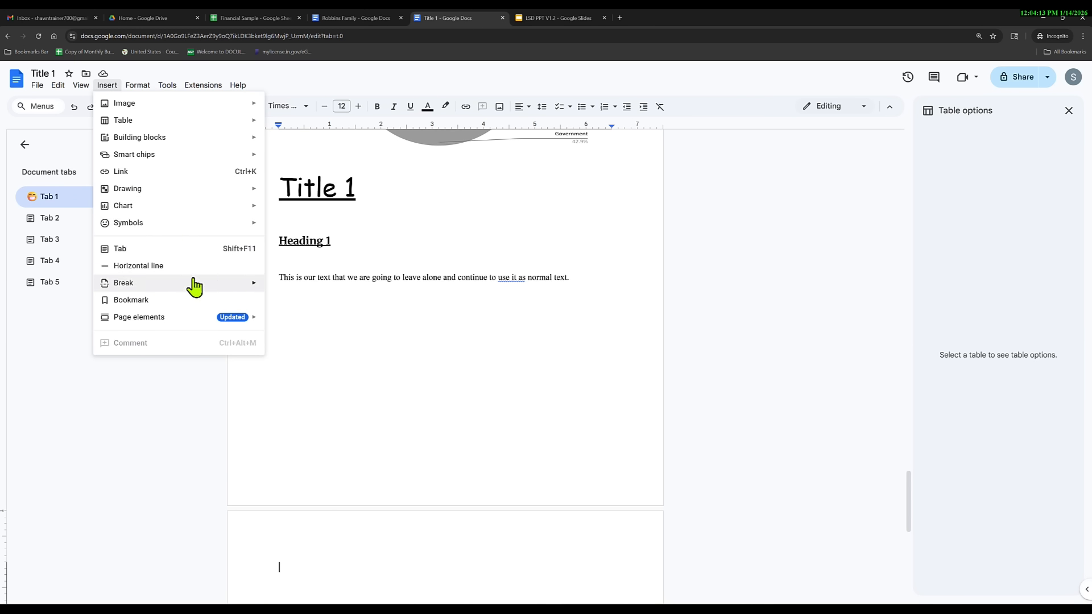
pyautogui.moveTo(208, 207)
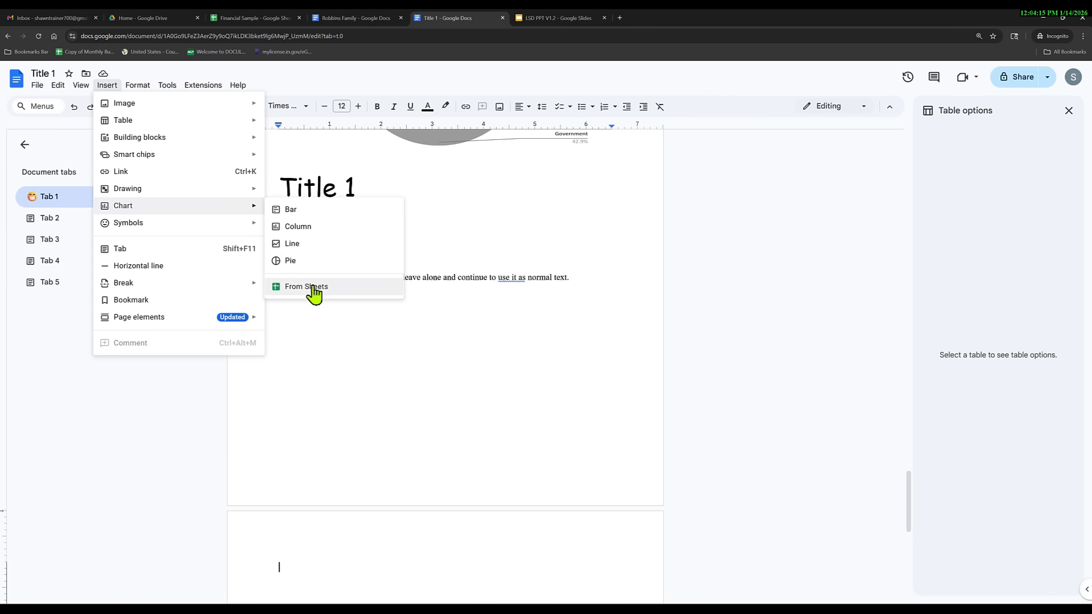
pyautogui.click(289, 568)
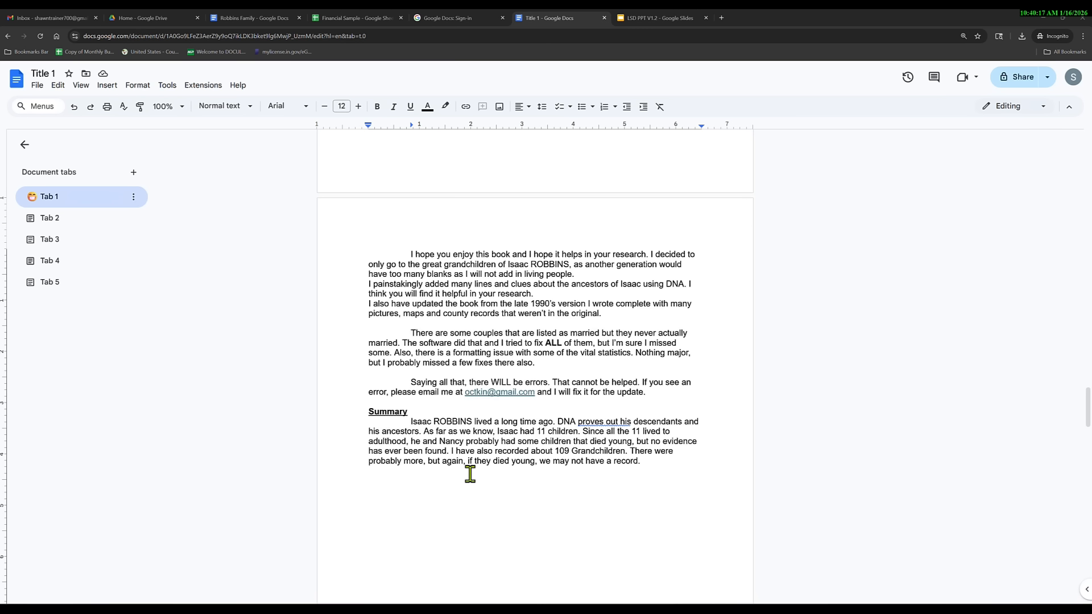
# Delete the Summary heading and insert a page break before 'I hope you enjoy this book'.
pyautogui.doubleClick(386, 409)
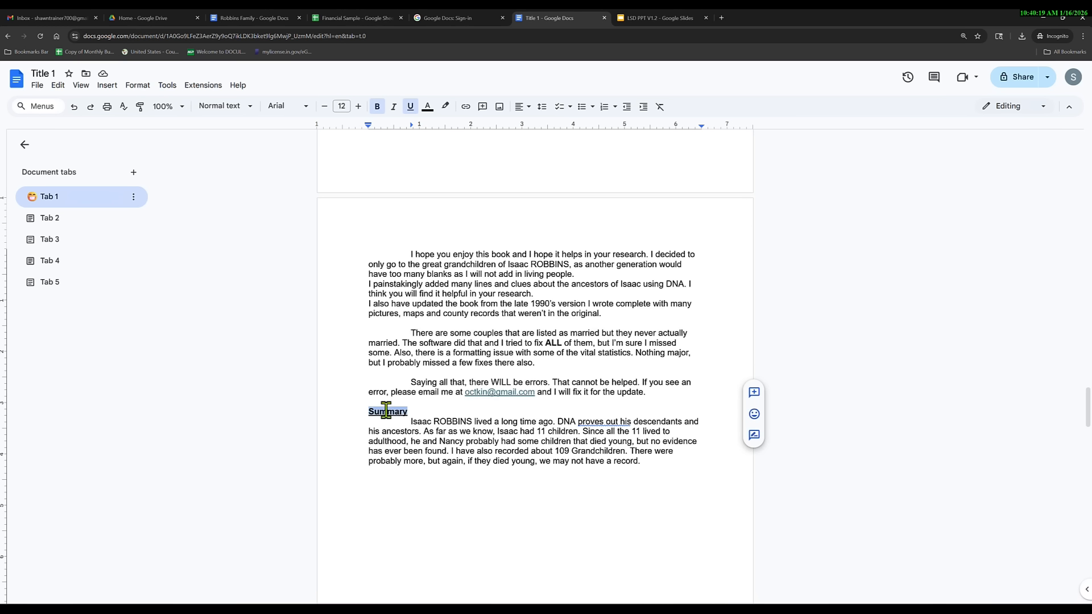
pyautogui.press('BackSpace')
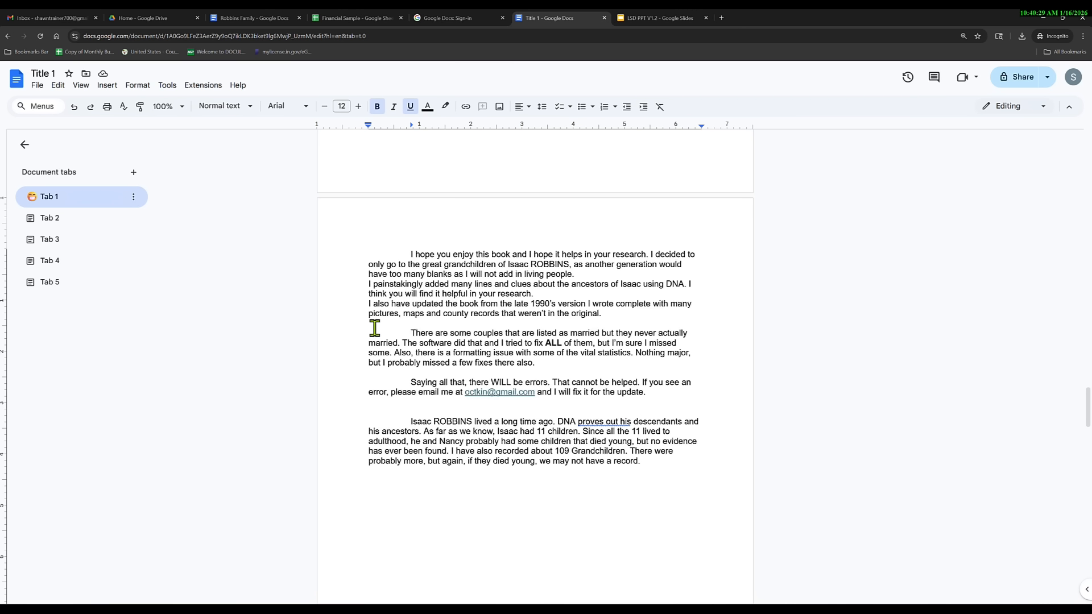
pyautogui.click(408, 254)
pyautogui.scroll(5, 456, 315)
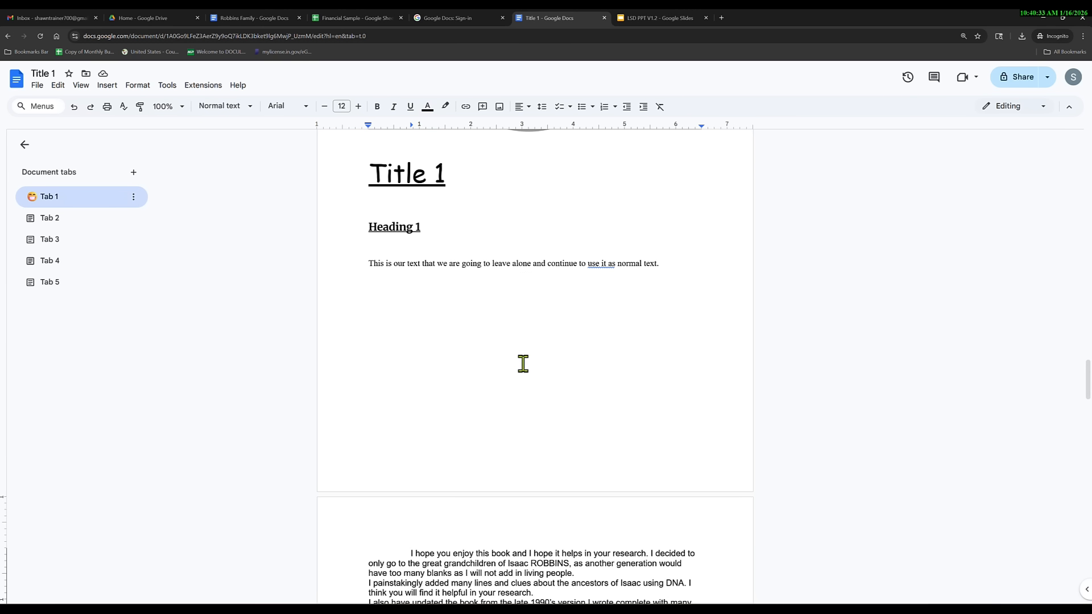
pyautogui.scroll(-1, 526, 370)
pyautogui.scroll(-2, 529, 373)
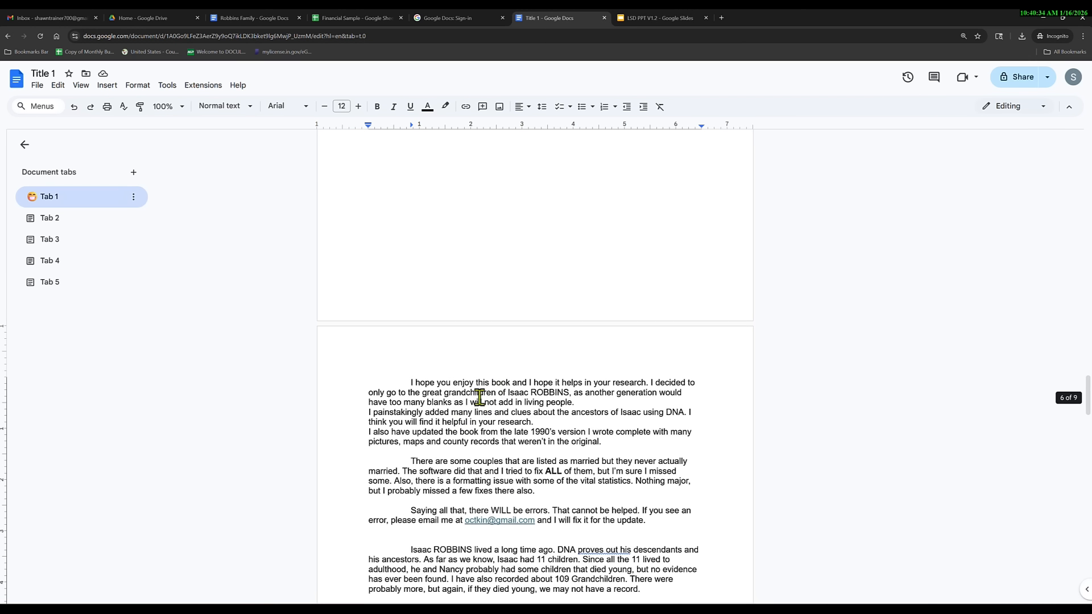
pyautogui.click(104, 87)
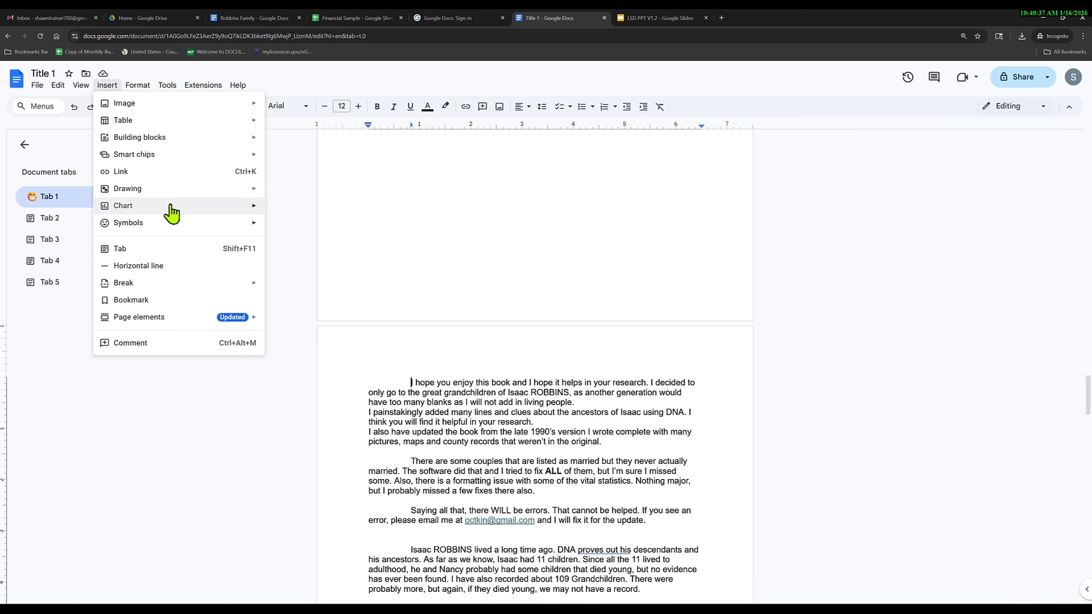
pyautogui.moveTo(248, 287)
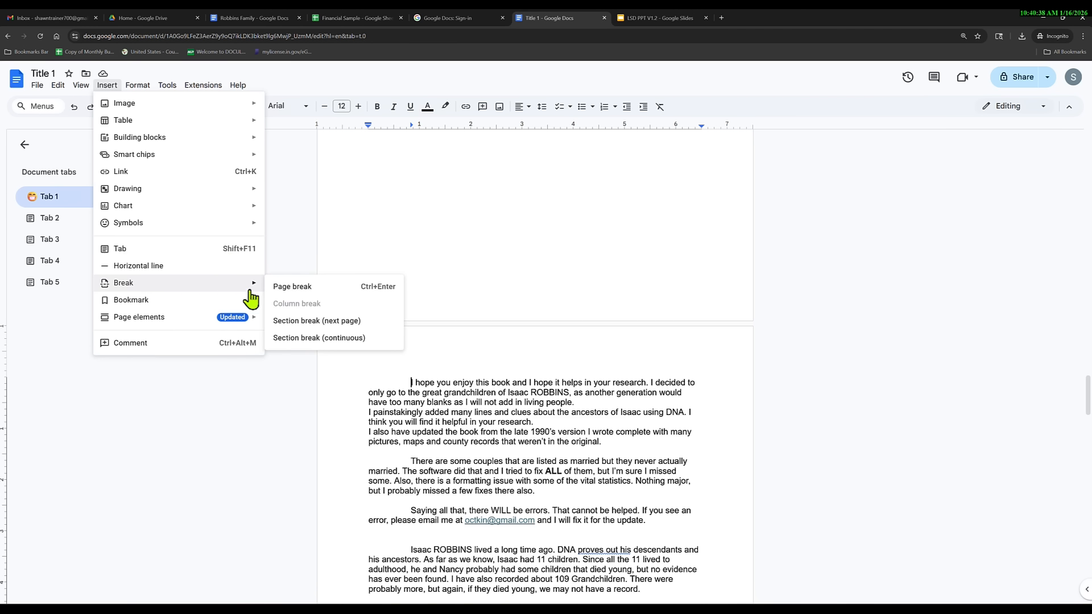
pyautogui.click(314, 287)
pyautogui.scroll(6, 394, 527)
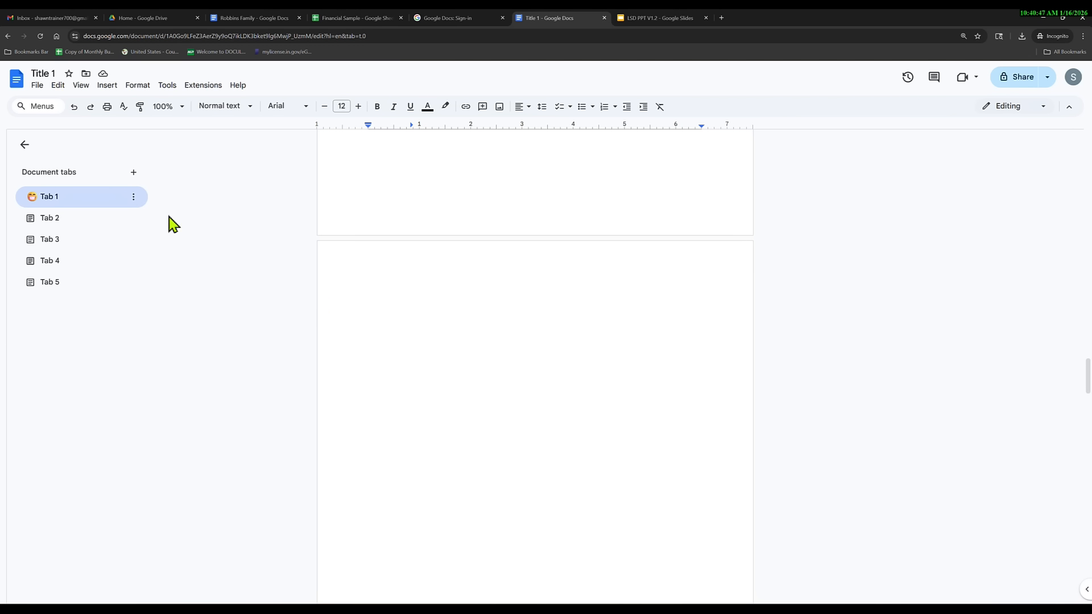
# Replace the page break before the introduction with a next-page section break.
pyautogui.click(75, 107)
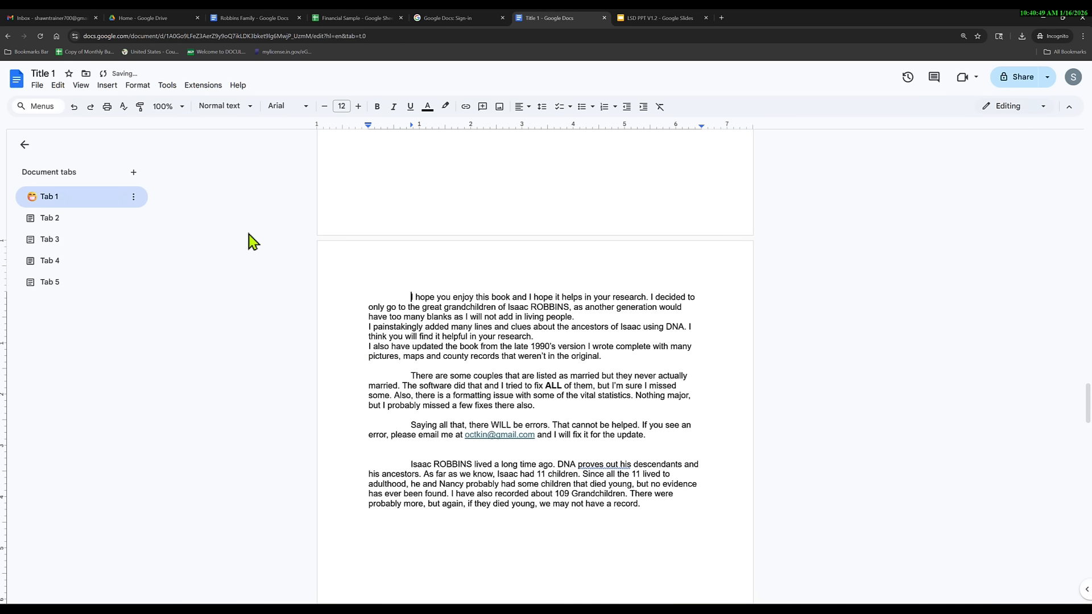
pyautogui.click(107, 85)
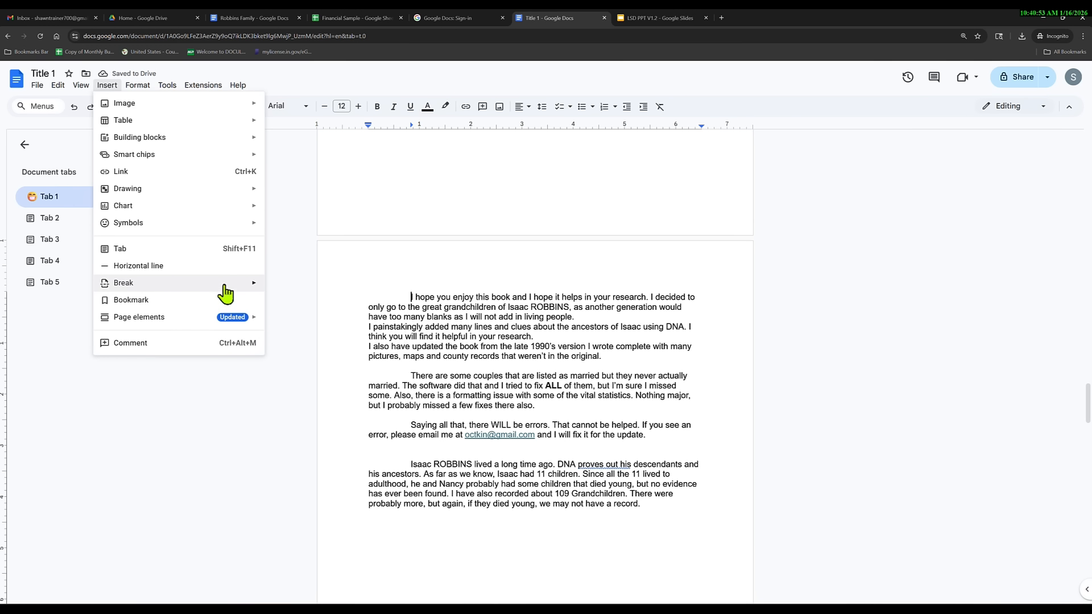
pyautogui.moveTo(217, 287)
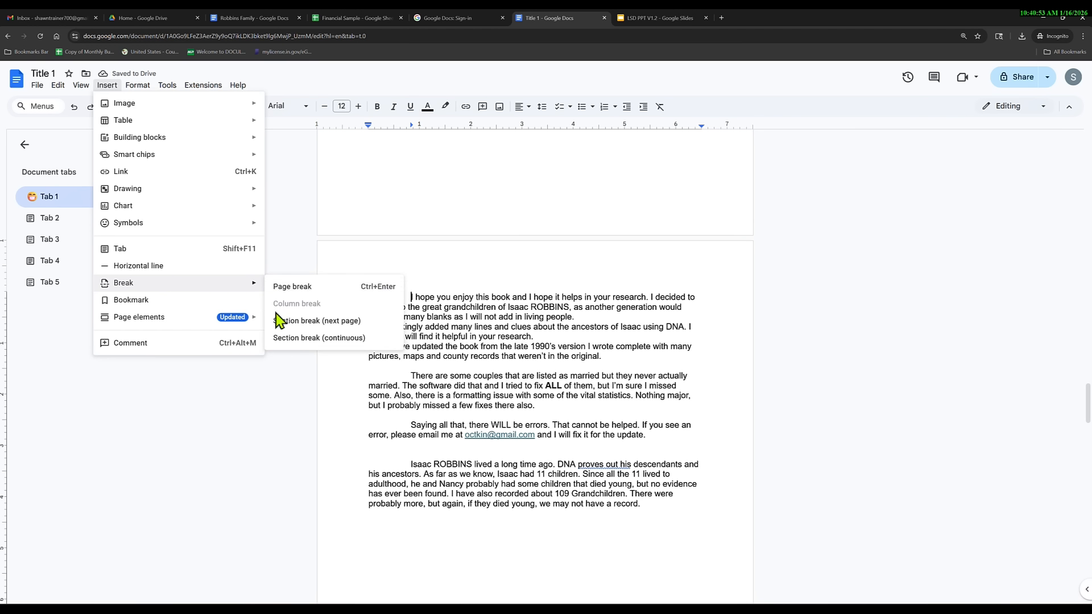
pyautogui.click(305, 323)
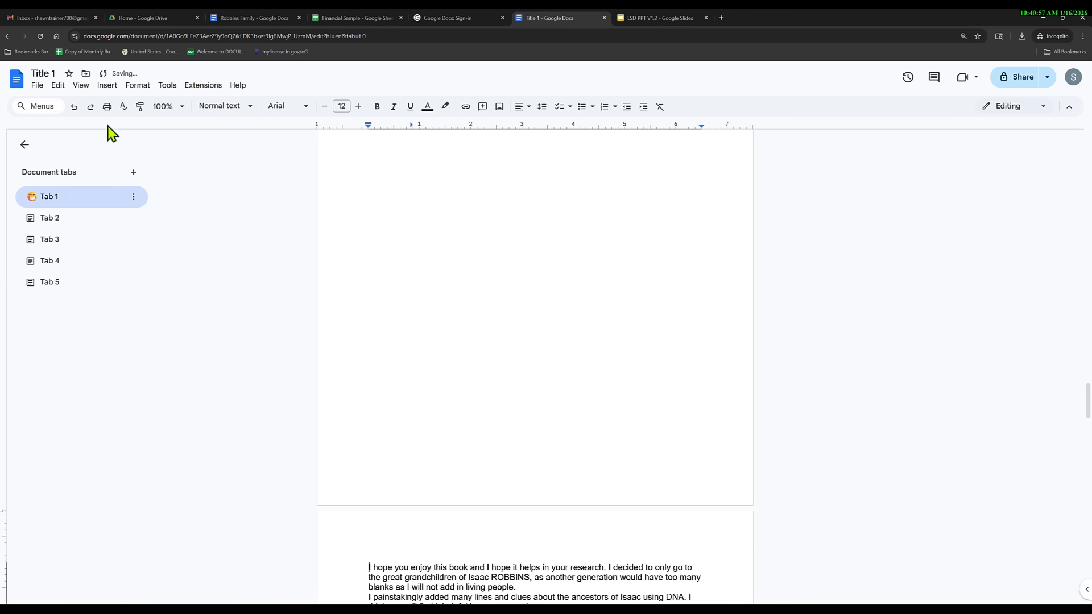
pyautogui.click(74, 106)
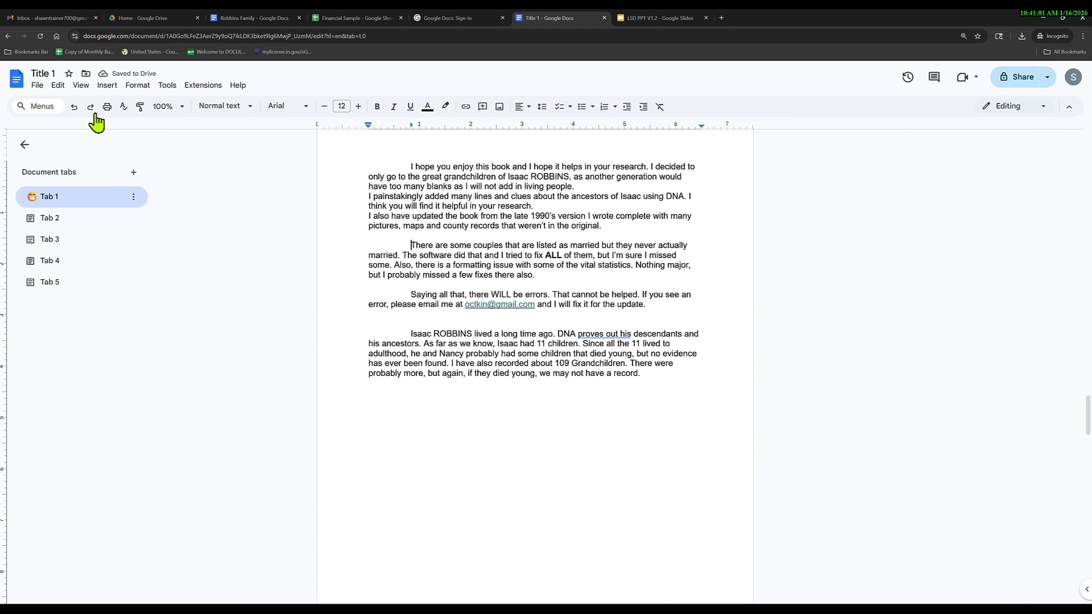
pyautogui.click(108, 87)
pyautogui.moveTo(185, 288)
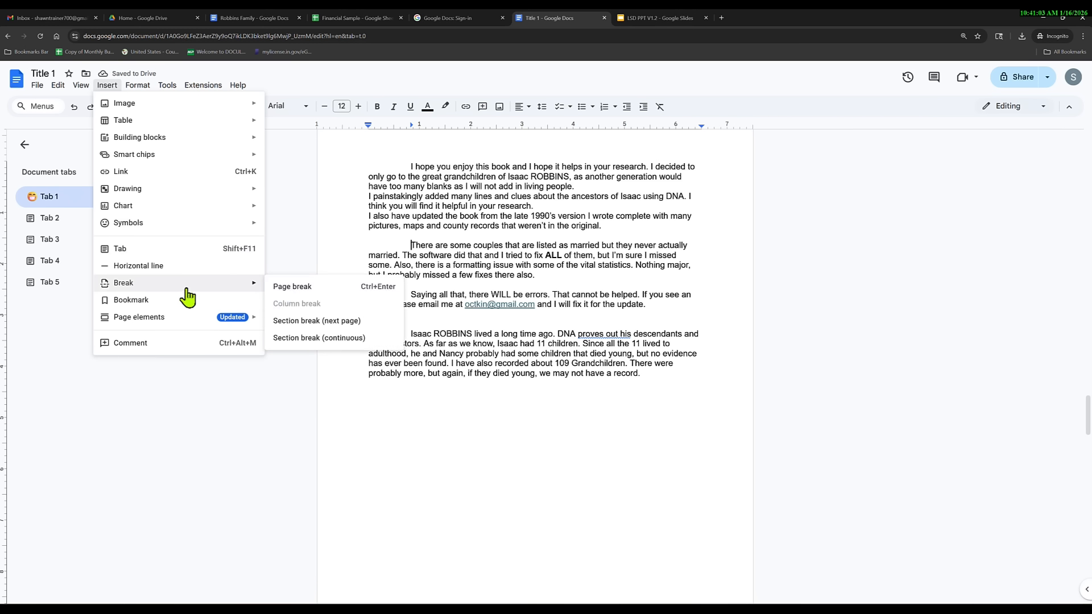
pyautogui.click(297, 322)
pyautogui.scroll(4, 370, 478)
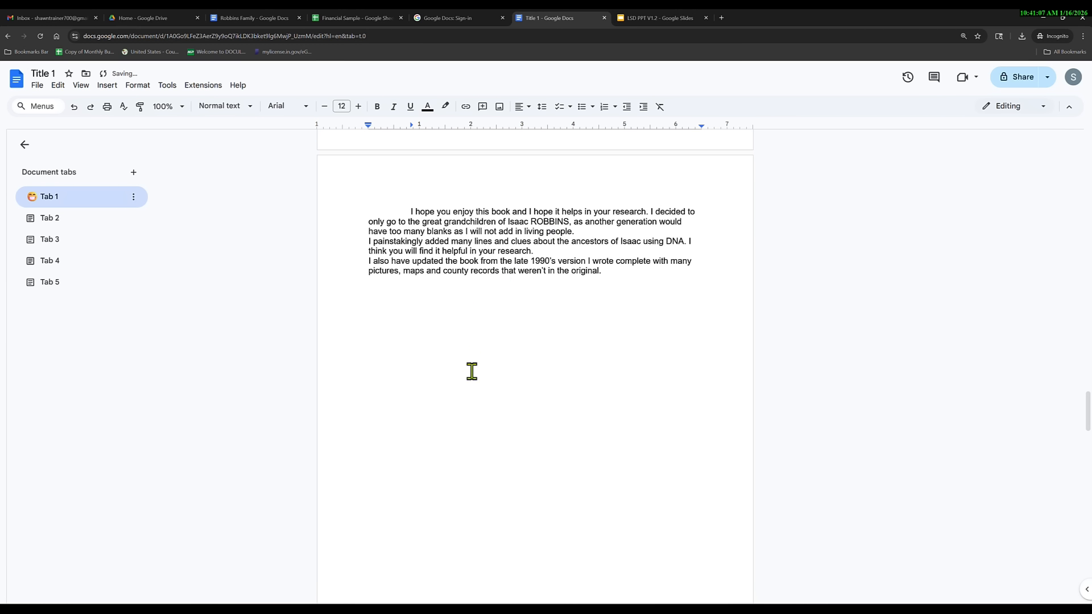
# Join the 'I also have updated' line onto the previous paragraph without an extra space.
pyautogui.click(365, 261)
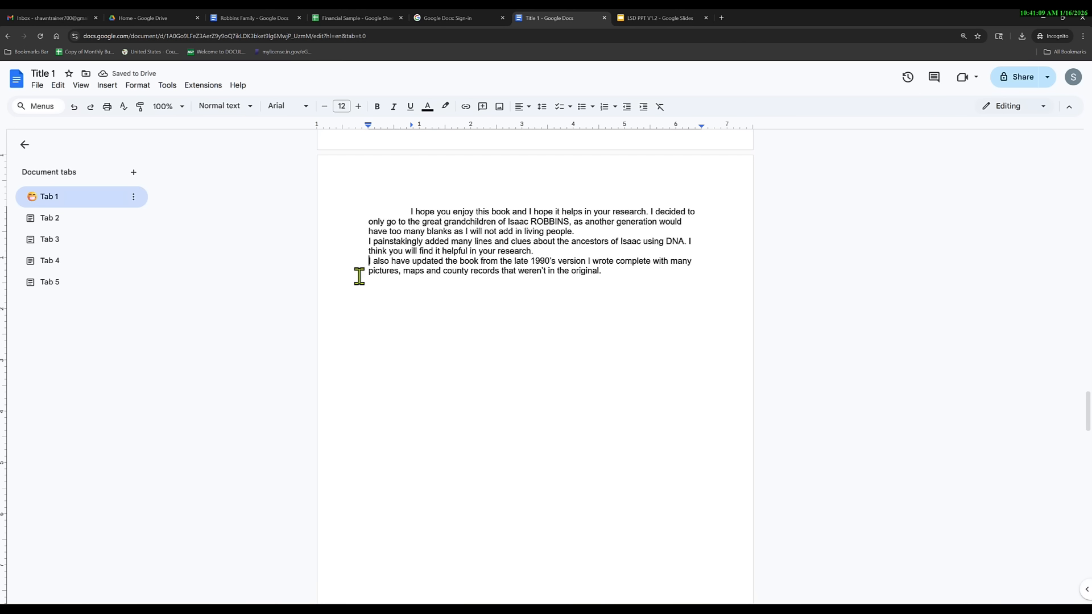
pyautogui.press('BackSpace')
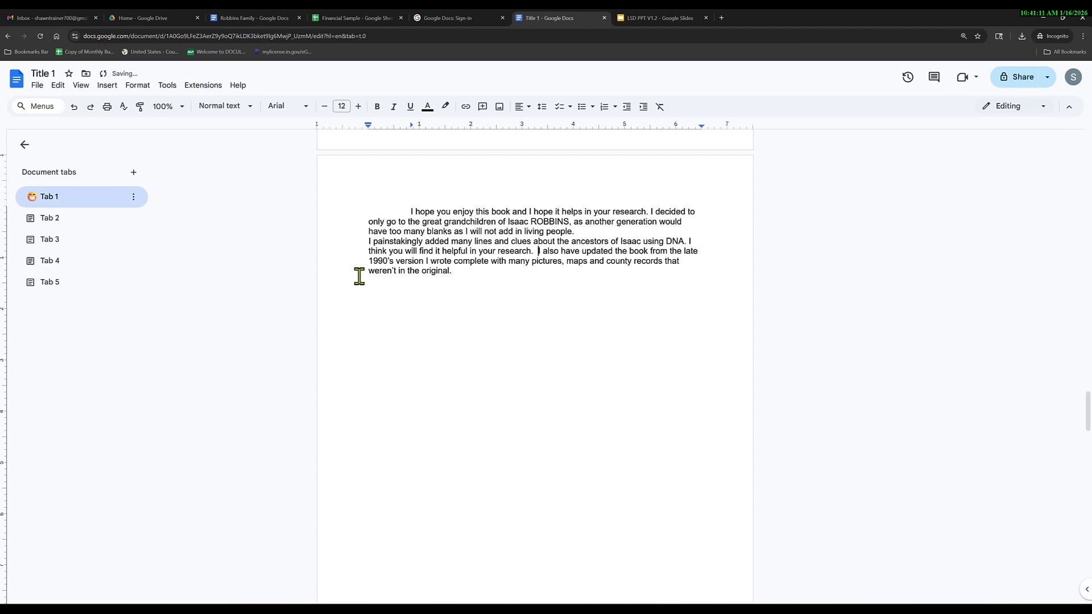
pyautogui.press('BackSpace')
# Add a blank line and a next-page section break before 'Saying all that'.
pyautogui.scroll(-7, 376, 459)
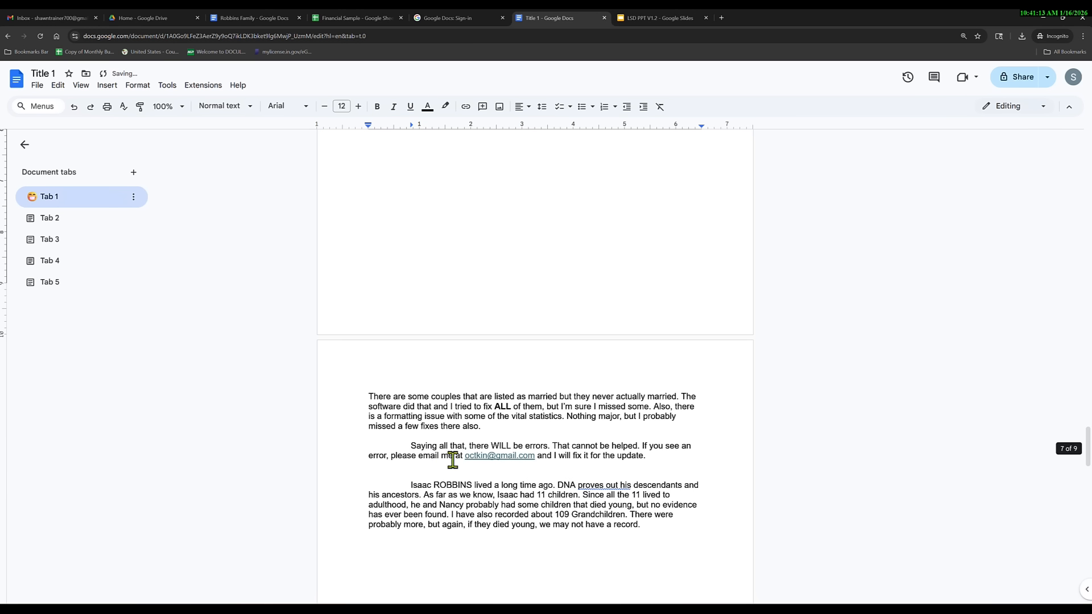
pyautogui.click(410, 447)
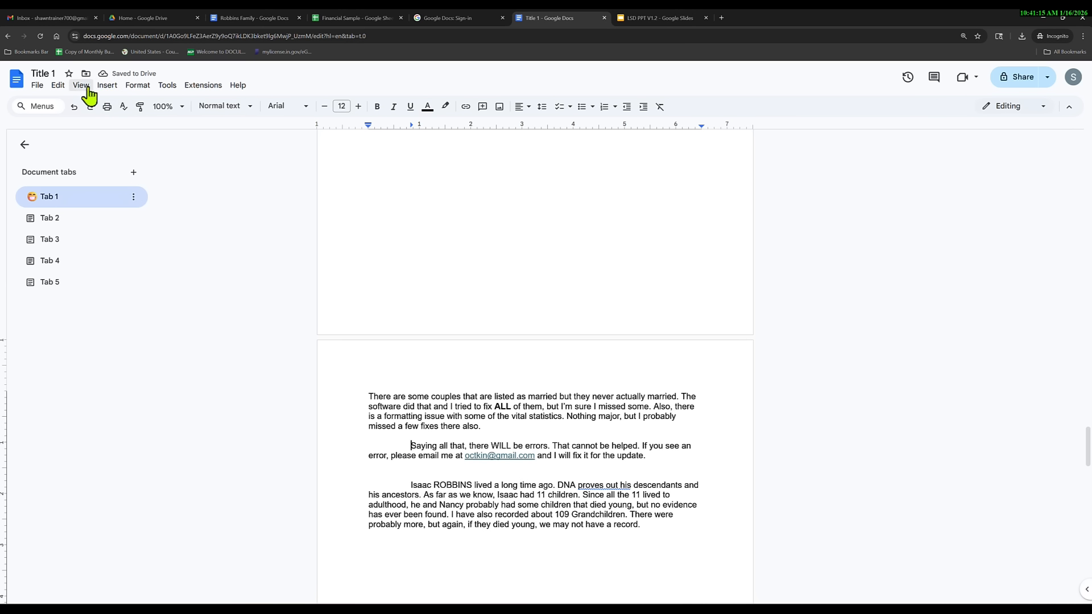
pyautogui.press('Return')
pyautogui.click(107, 86)
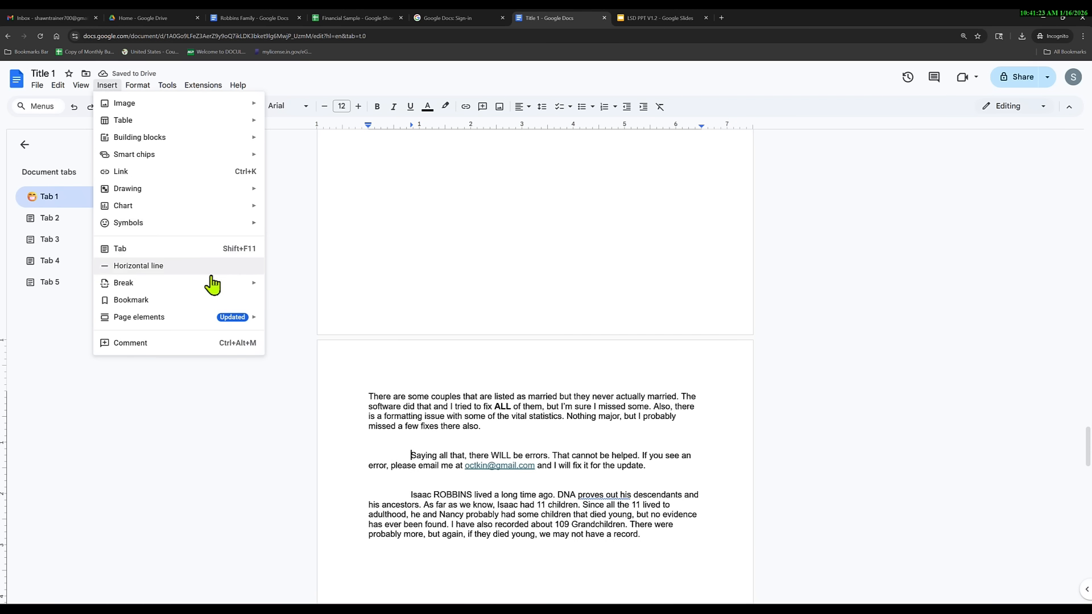
pyautogui.moveTo(222, 285)
pyautogui.click(295, 321)
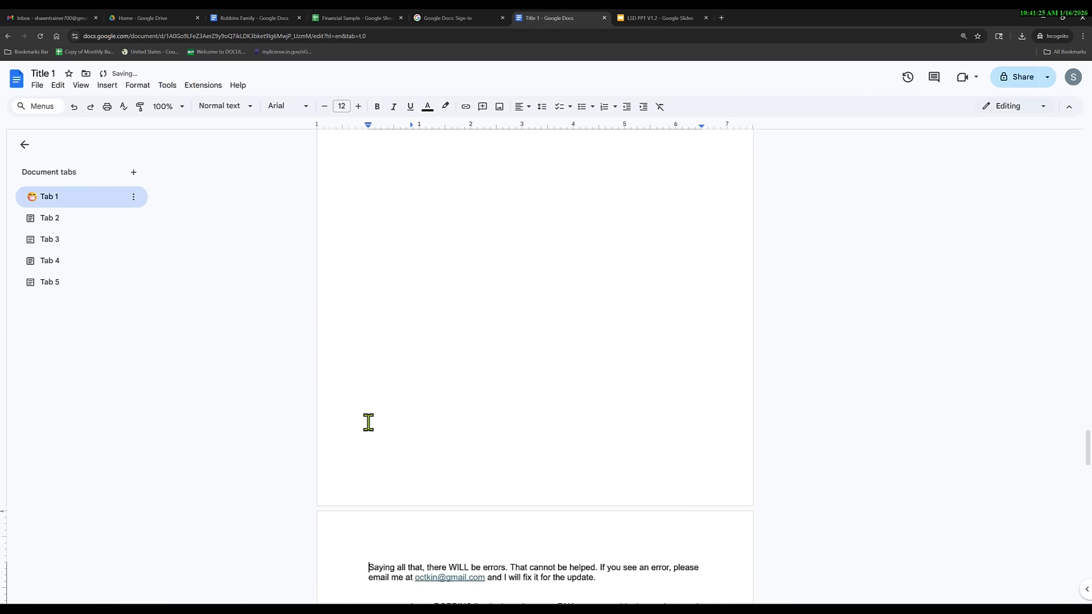
# Indent the first line of the 'There are some couples' paragraph with a tab.
pyautogui.scroll(5, 375, 422)
pyautogui.scroll(-2, 398, 349)
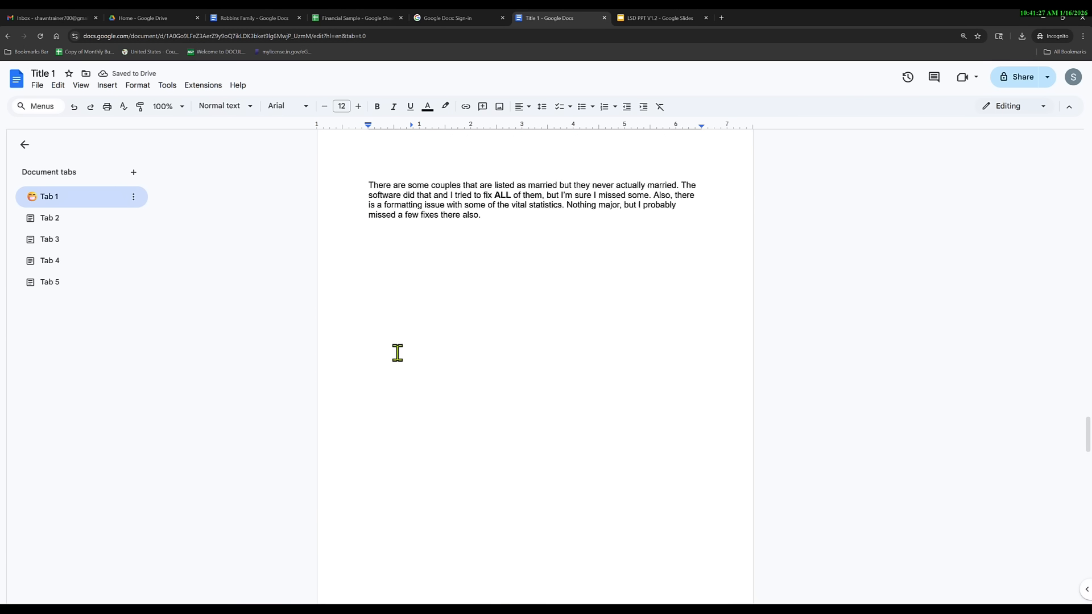
pyautogui.scroll(1, 397, 354)
pyautogui.click(363, 214)
pyautogui.press('Tab')
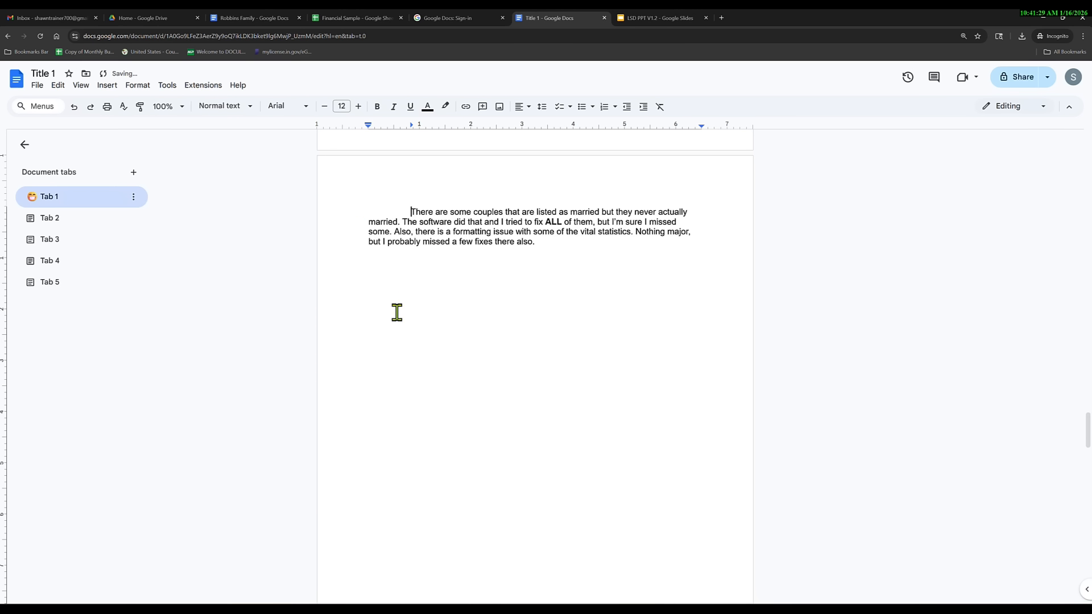
pyautogui.scroll(-6, 398, 330)
pyautogui.doubleClick(405, 430)
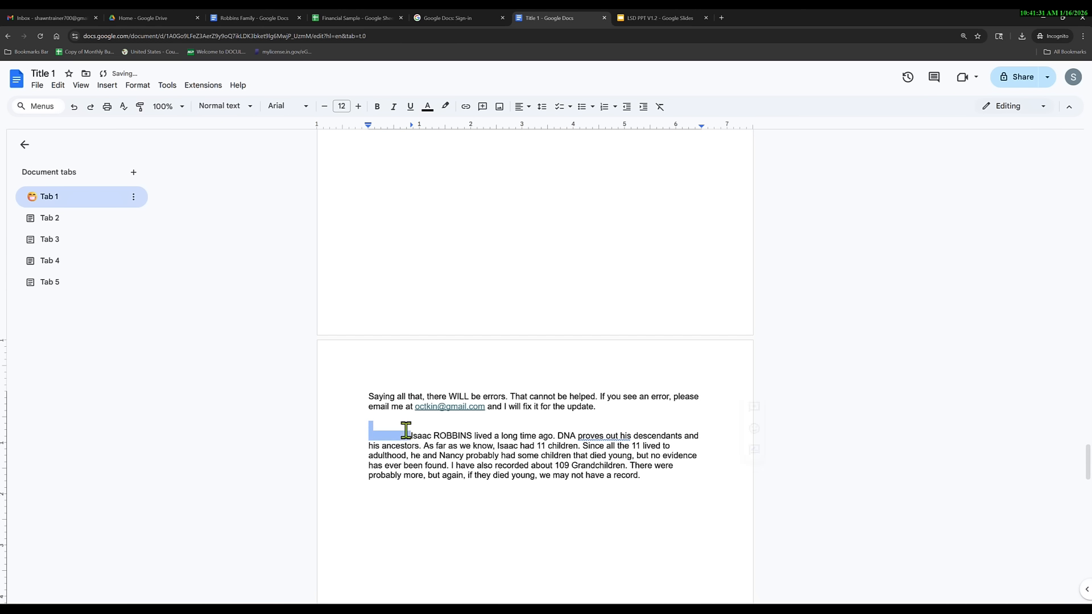
pyautogui.click(396, 437)
pyautogui.click(107, 85)
pyautogui.moveTo(152, 289)
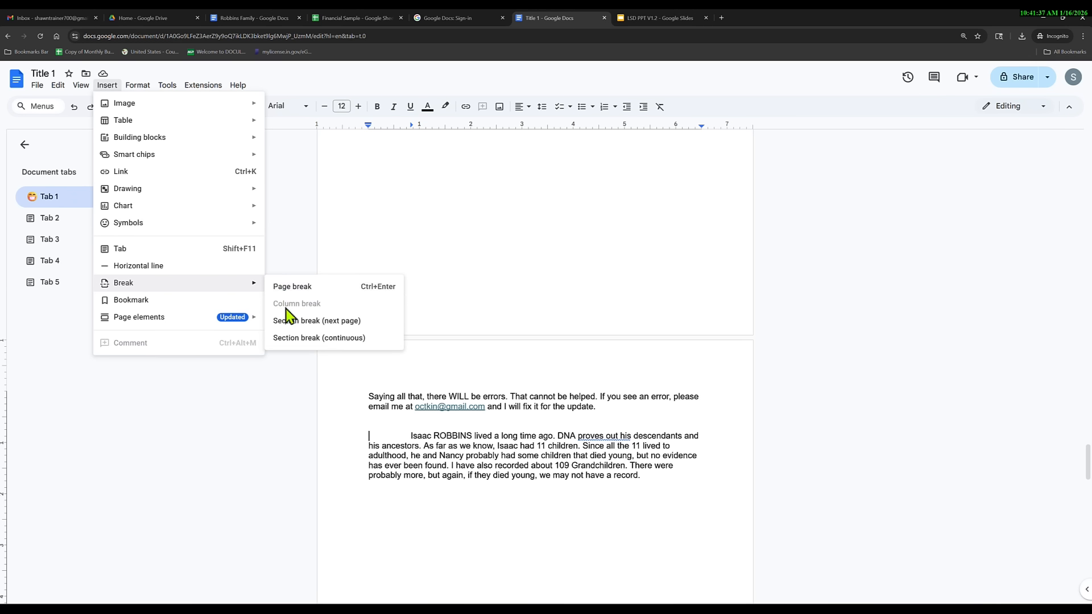
pyautogui.click(304, 322)
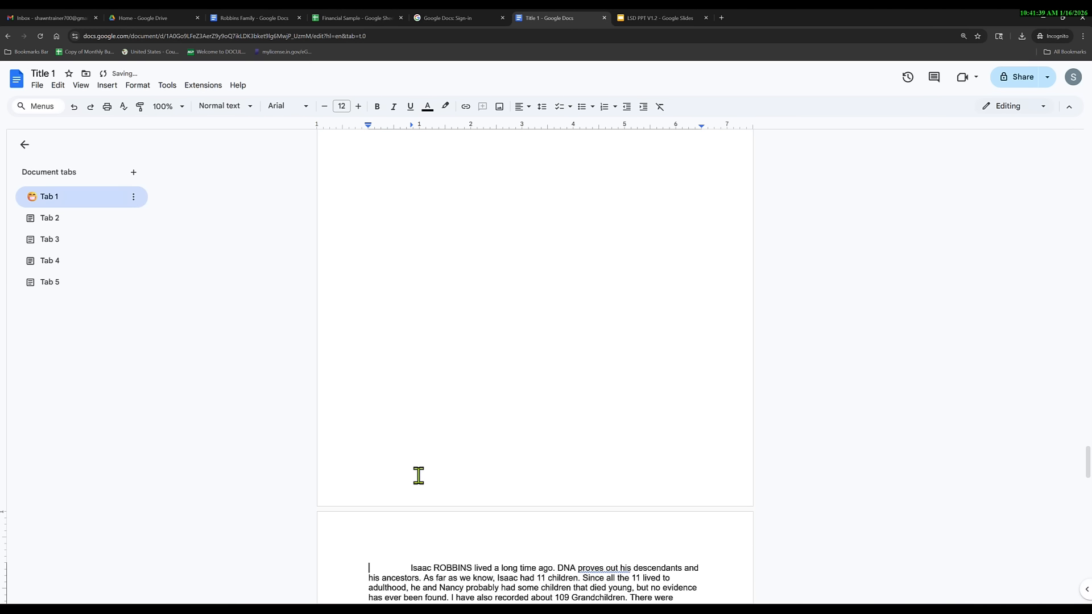
# Join the 'I painstakingly' line onto the previous paragraph.
pyautogui.scroll(10, 421, 474)
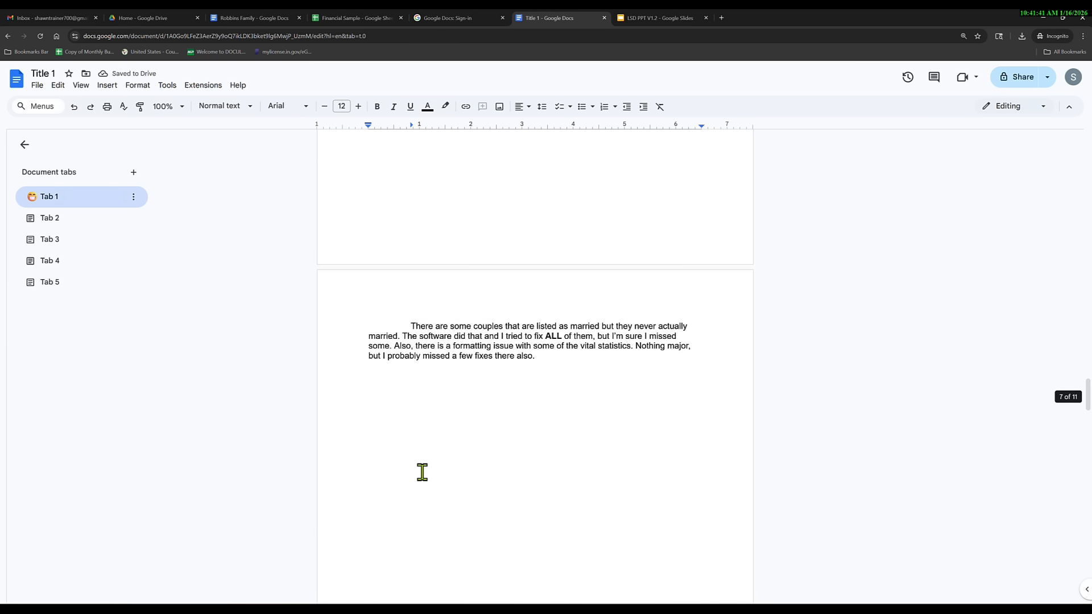
pyautogui.scroll(10, 422, 473)
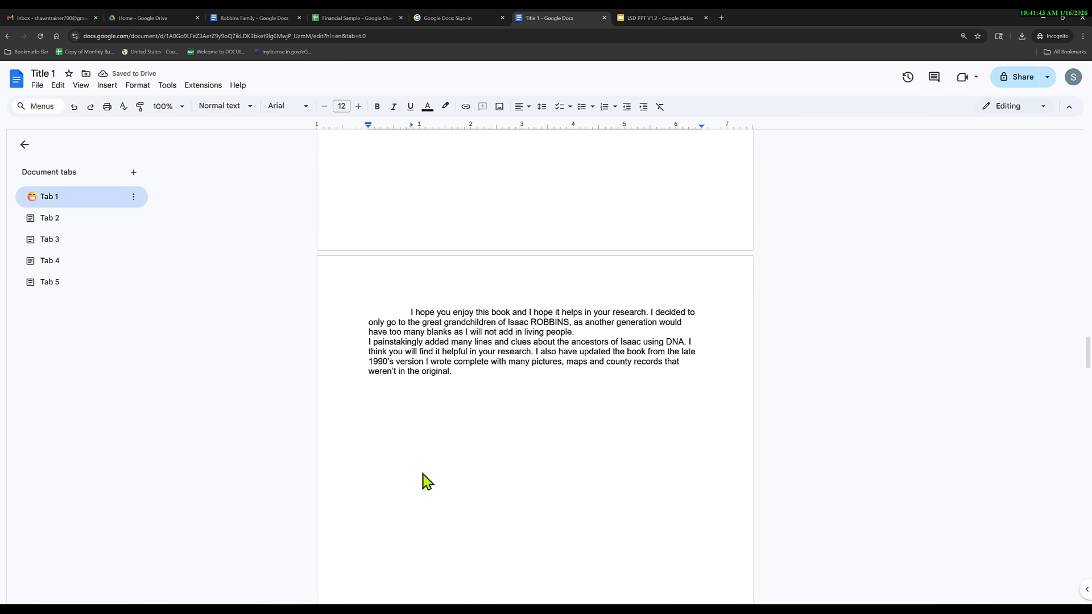
pyautogui.scroll(4, 423, 472)
pyautogui.scroll(-5, 425, 475)
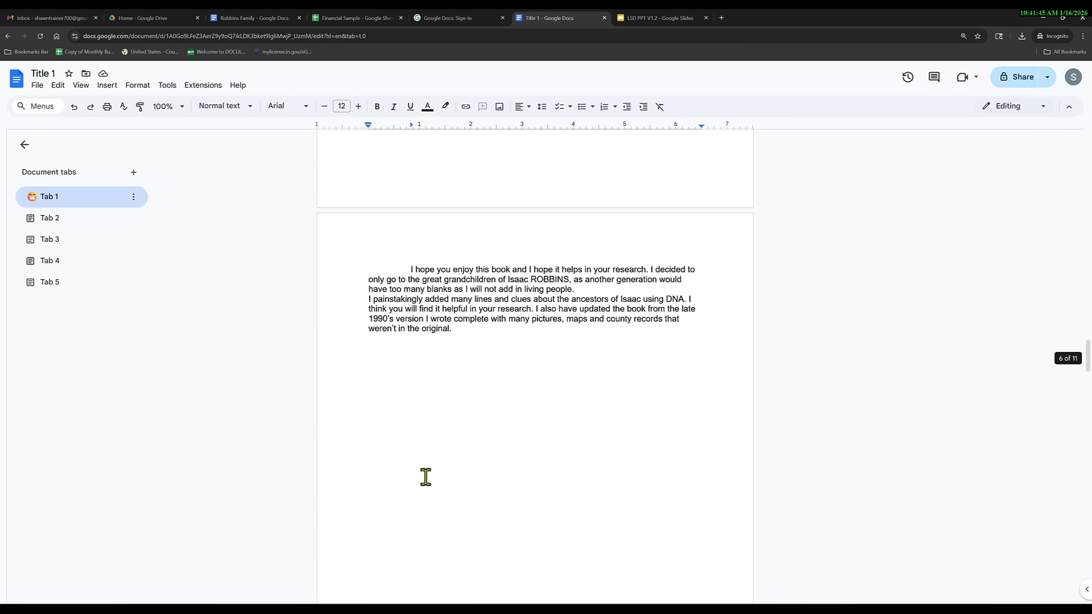
pyautogui.click(364, 299)
pyautogui.press('BackSpace')
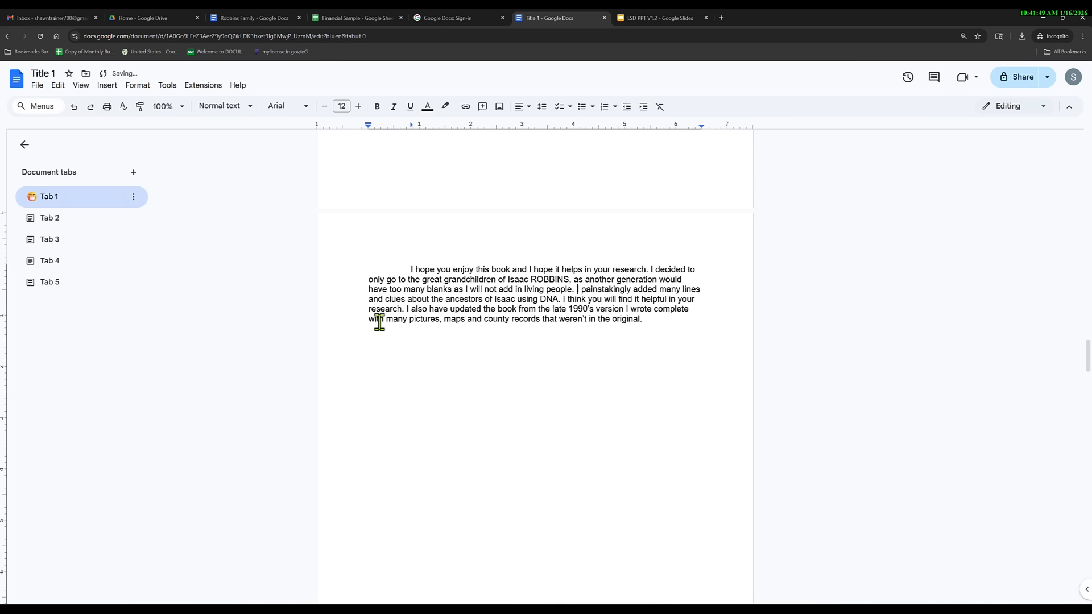
# Undo the recent breaks and paragraph edits, then redo the Summary heading's deletion.
pyautogui.click(74, 107)
pyautogui.click(74, 107)
pyautogui.click(74, 107)
pyautogui.click(73, 107)
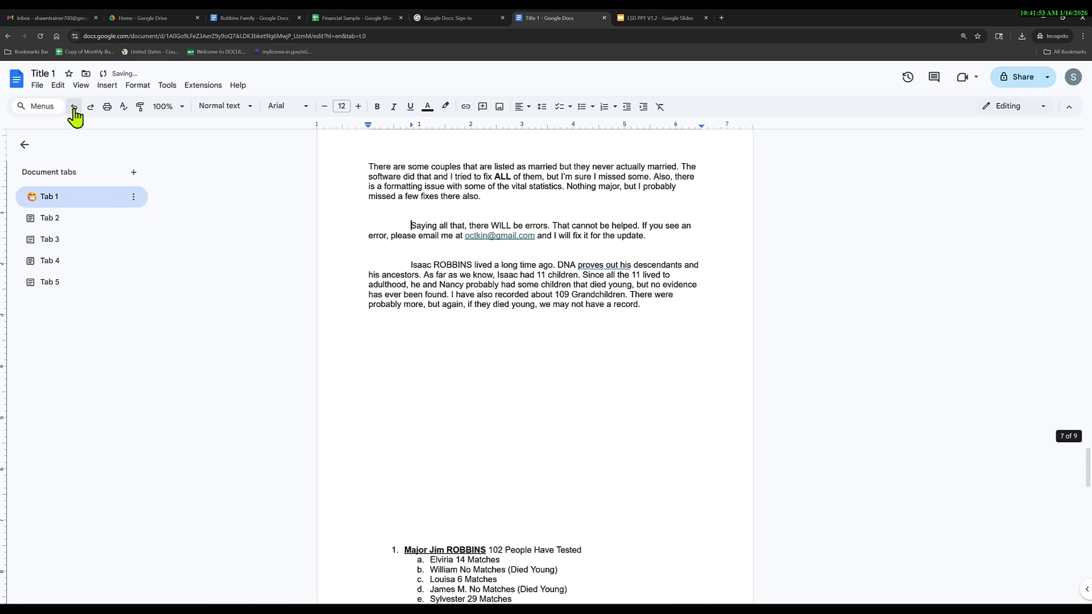
pyautogui.click(74, 107)
pyautogui.click(74, 107)
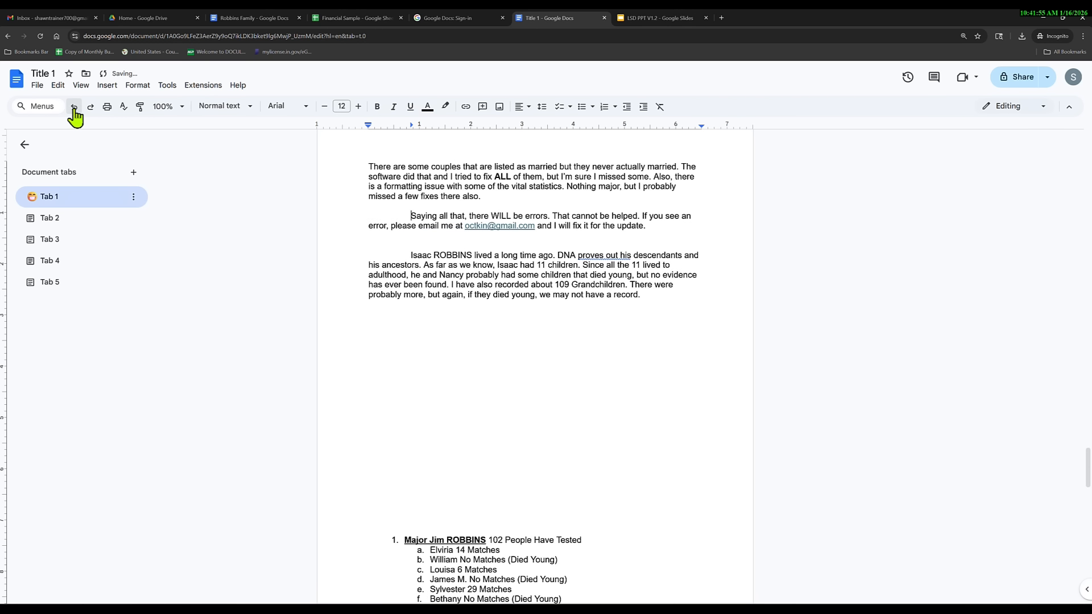
pyautogui.hotkey('ctrl', 'z')
pyautogui.scroll(8, 339, 386)
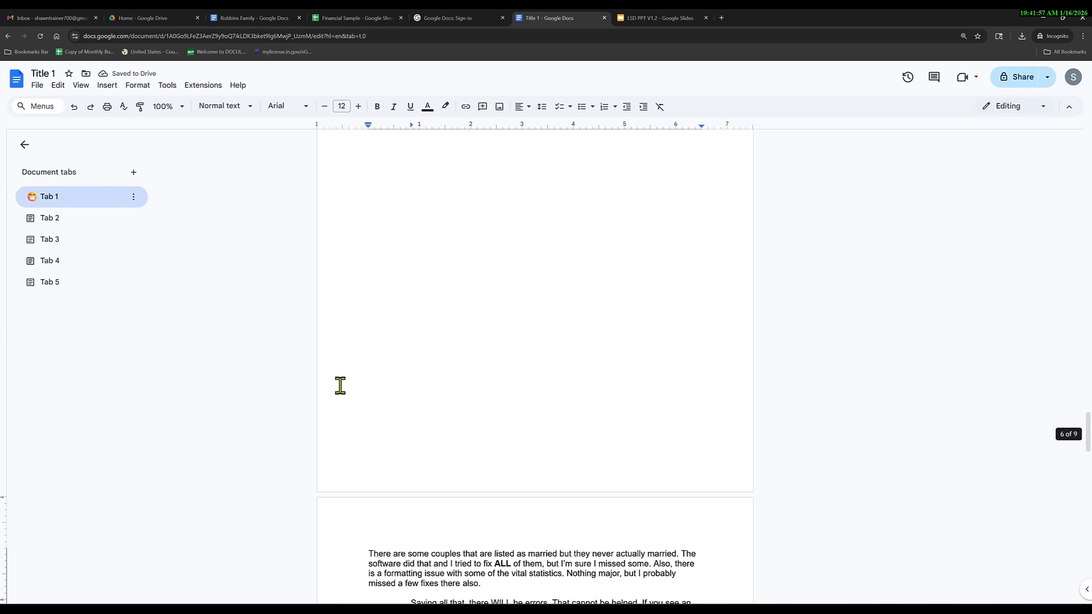
pyautogui.click(74, 107)
pyautogui.click(74, 107)
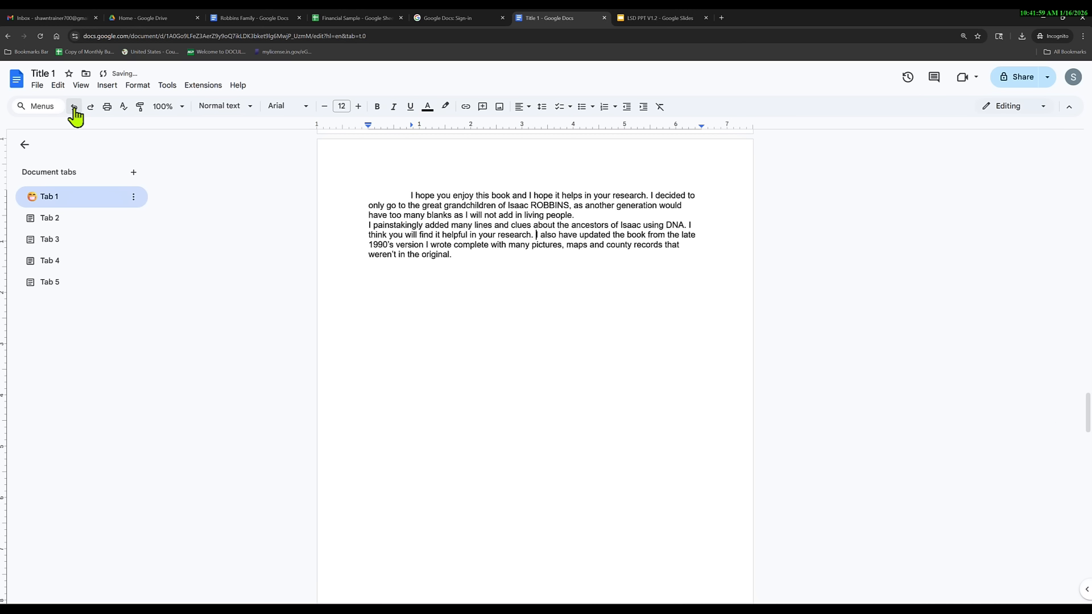
pyautogui.click(74, 107)
pyautogui.click(74, 107)
pyautogui.click(74, 107)
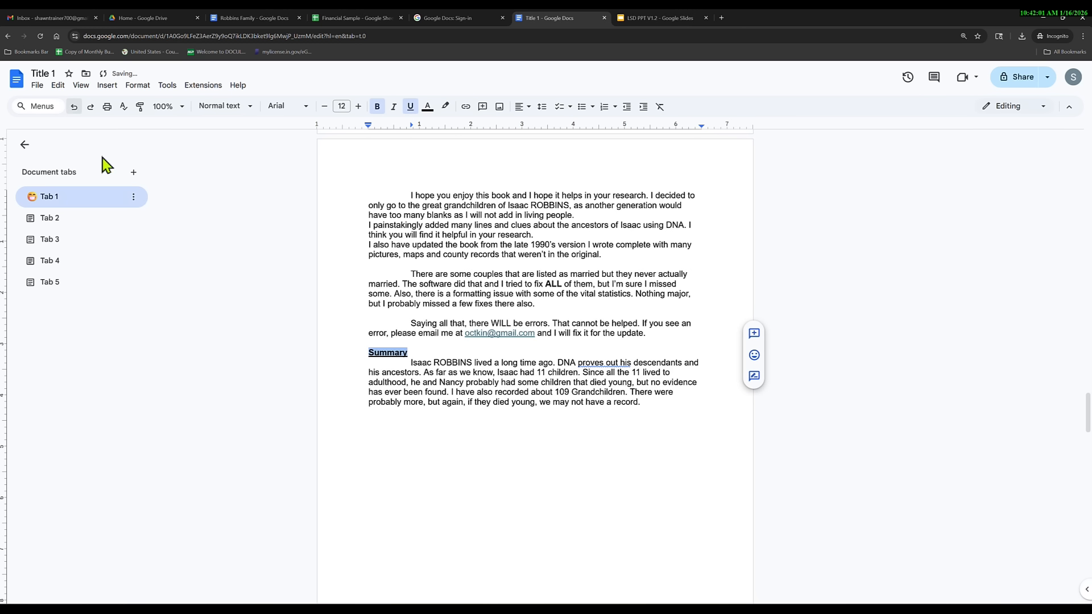
pyautogui.click(90, 107)
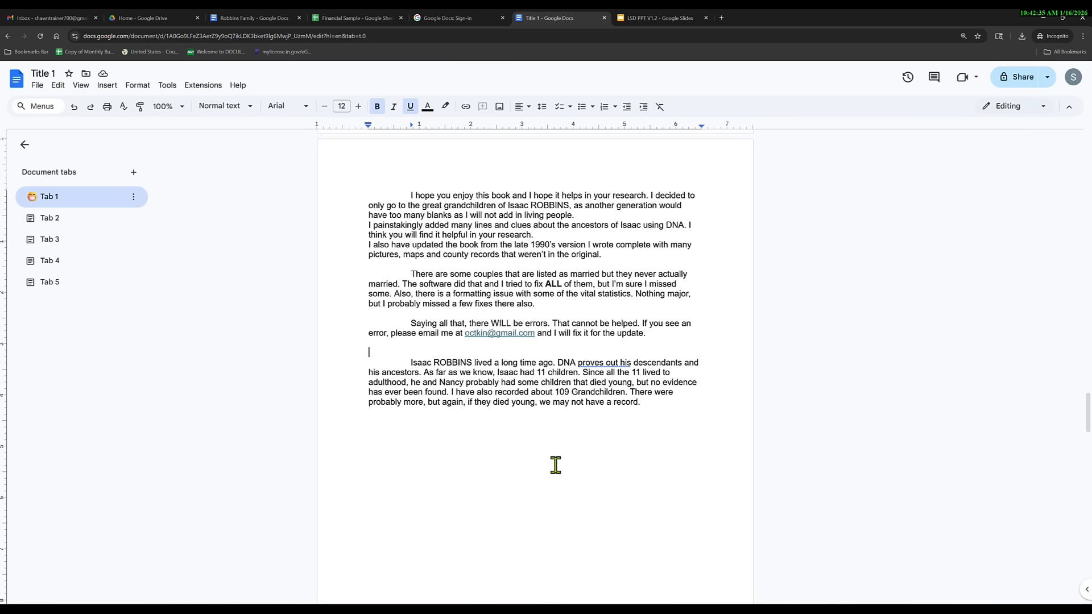
pyautogui.doubleClick(661, 408)
pyautogui.press('Return')
pyautogui.hotkey('shift', 'Down')
pyautogui.hotkey('shift', 'Down')
pyautogui.hotkey('shift', 'Down')
pyautogui.hotkey('shift', 'Down')
pyautogui.hotkey('shift', 'Down')
pyautogui.hotkey('shift', 'Down')
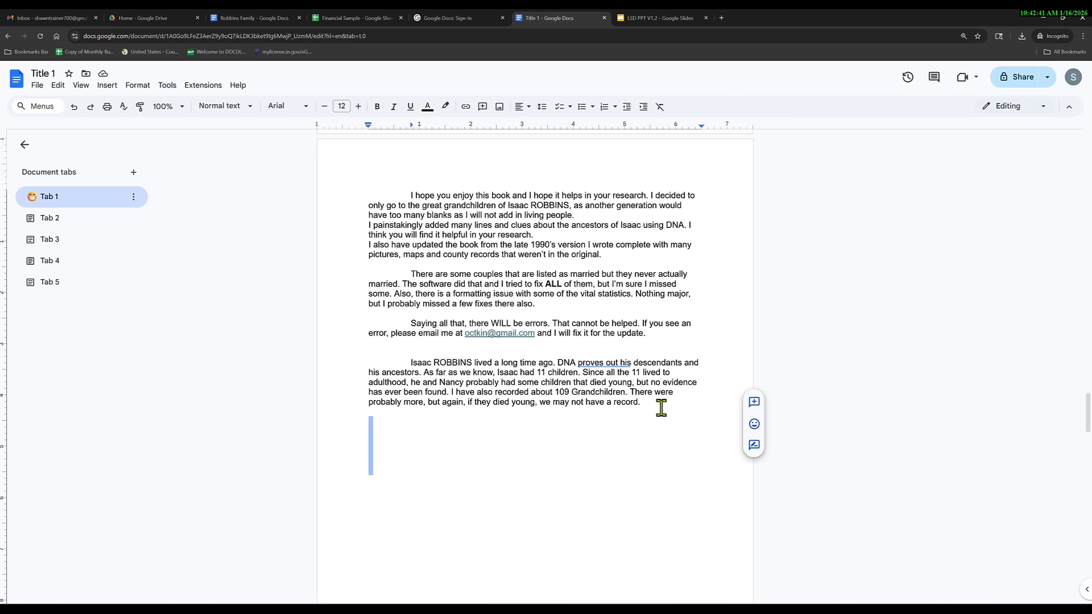
pyautogui.press('BackSpace')
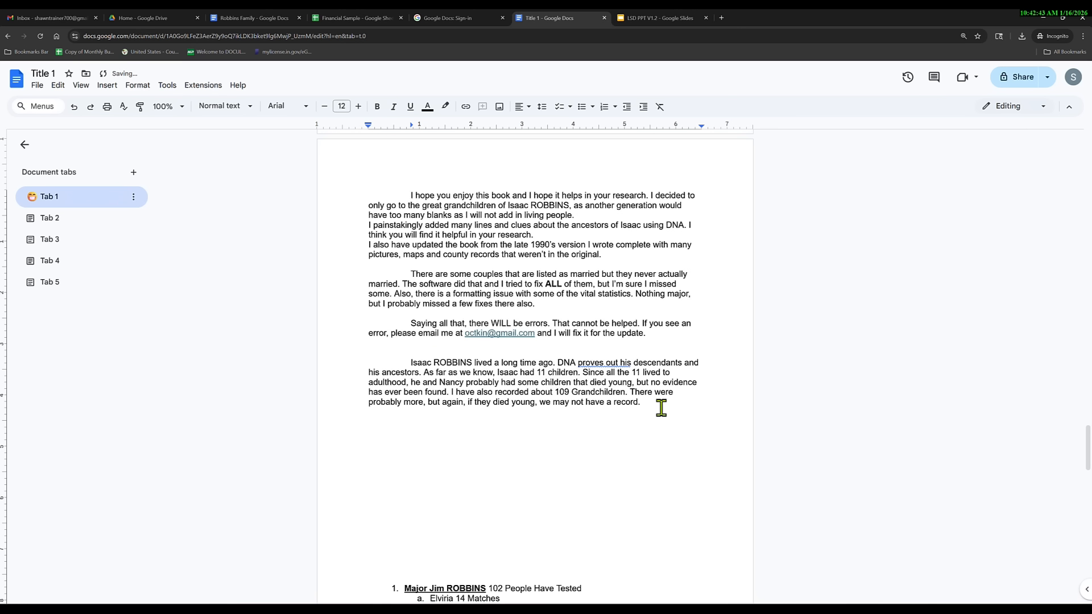
pyautogui.click(74, 107)
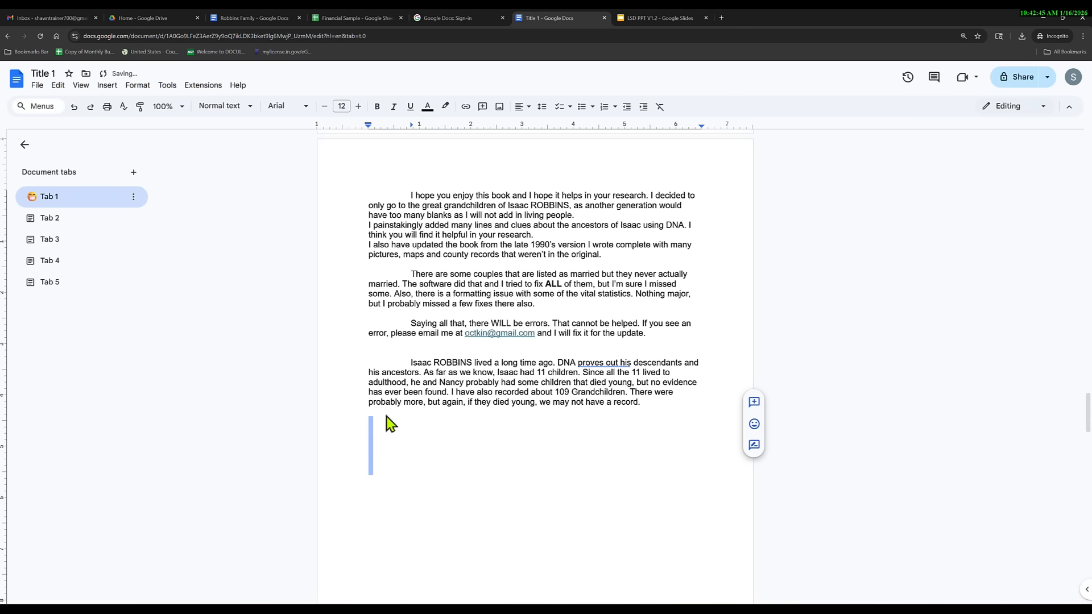
pyautogui.click(425, 461)
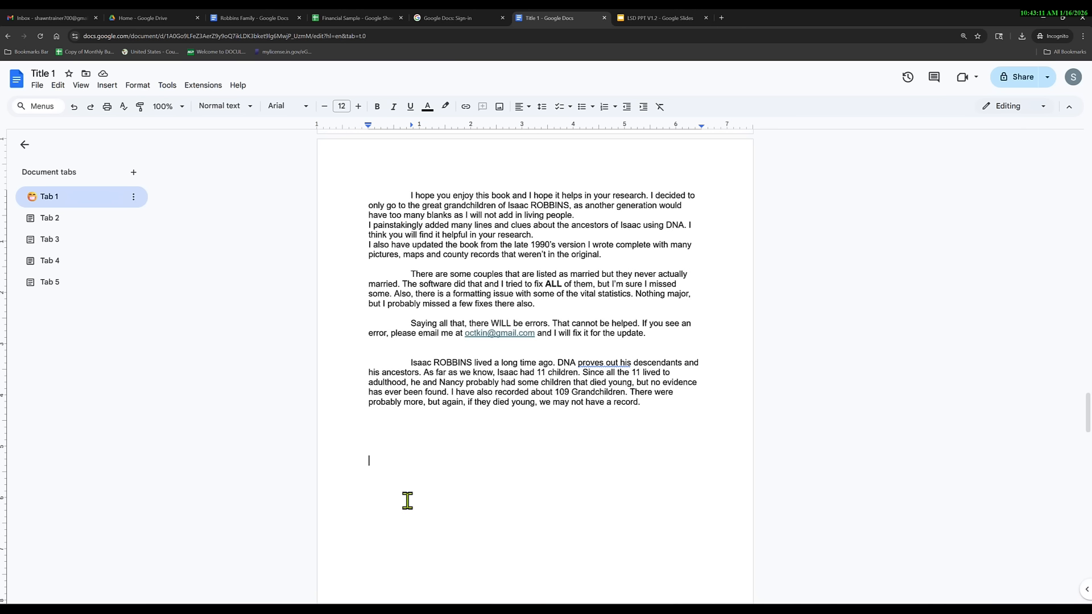
# Strip the numbering and lettering from the children list starting at Major Jim ROBBINS.
pyautogui.scroll(-8, 415, 489)
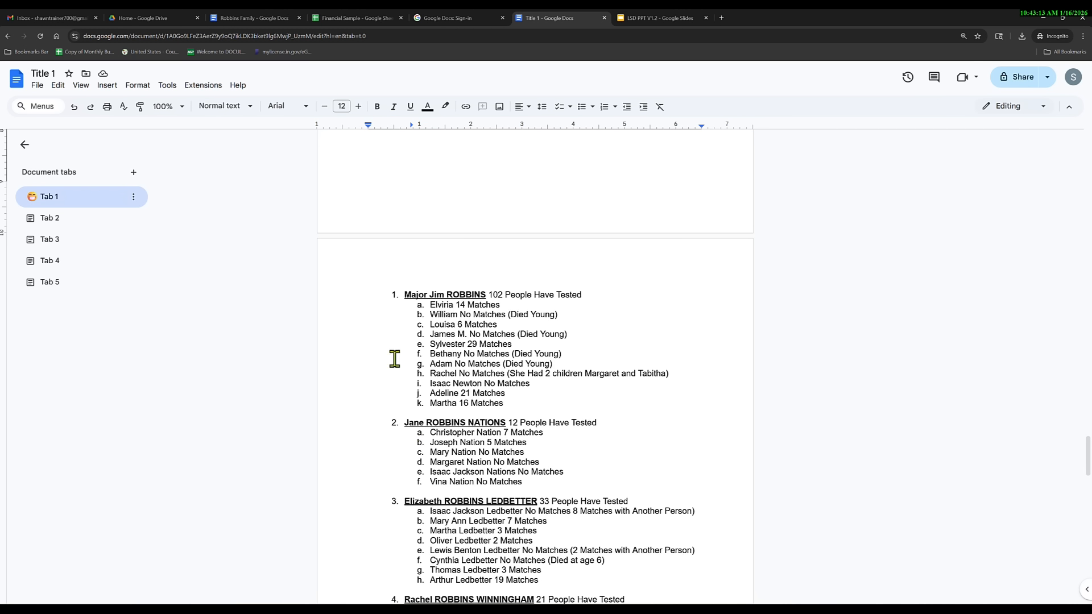
pyautogui.moveTo(405, 294); pyautogui.dragTo(546, 551)
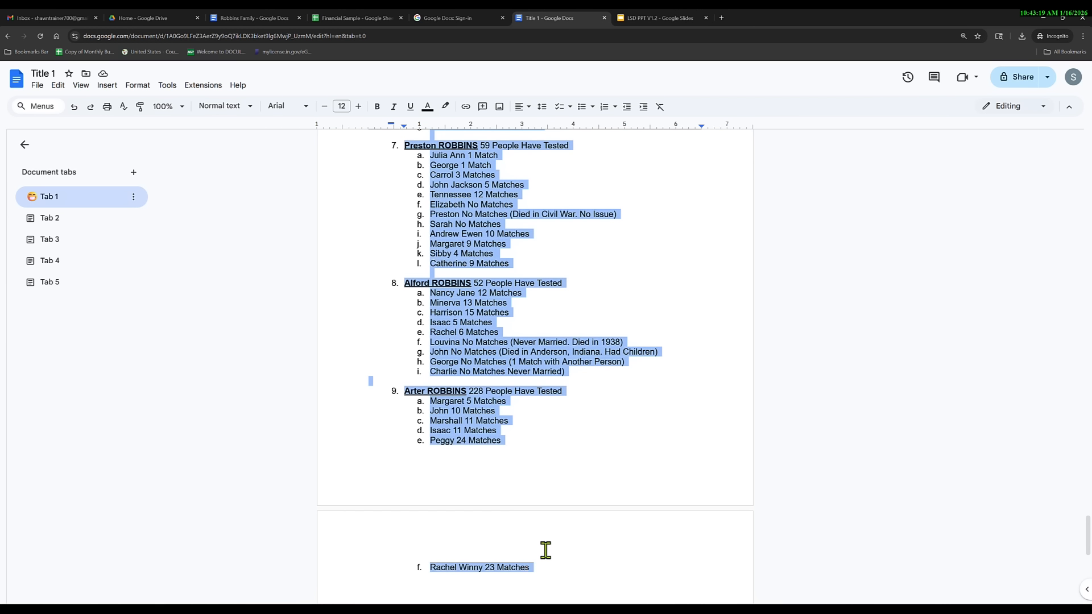
pyautogui.click(605, 107)
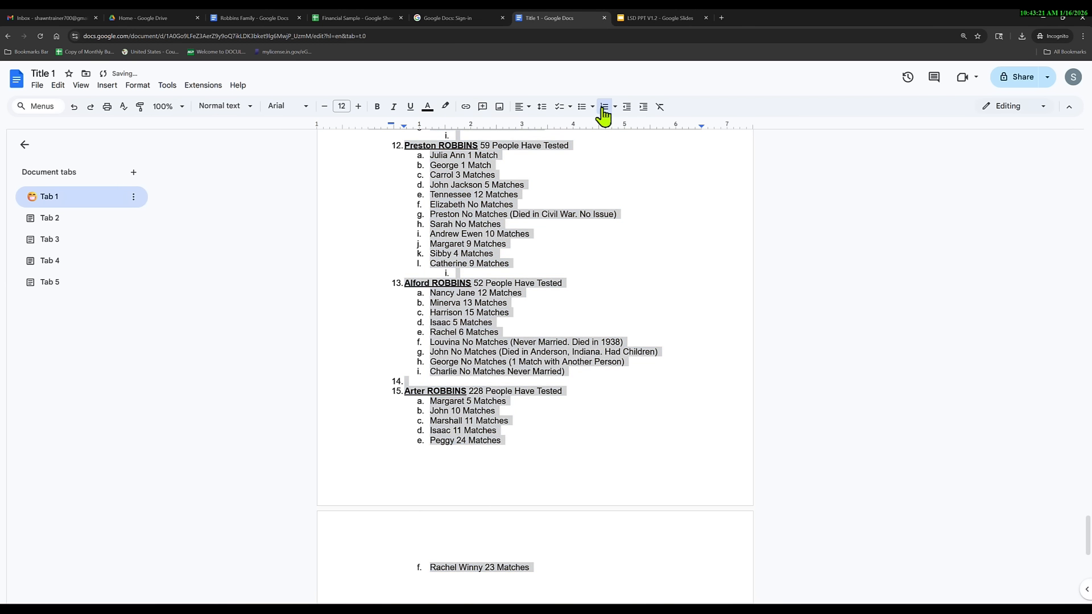
pyautogui.click(605, 107)
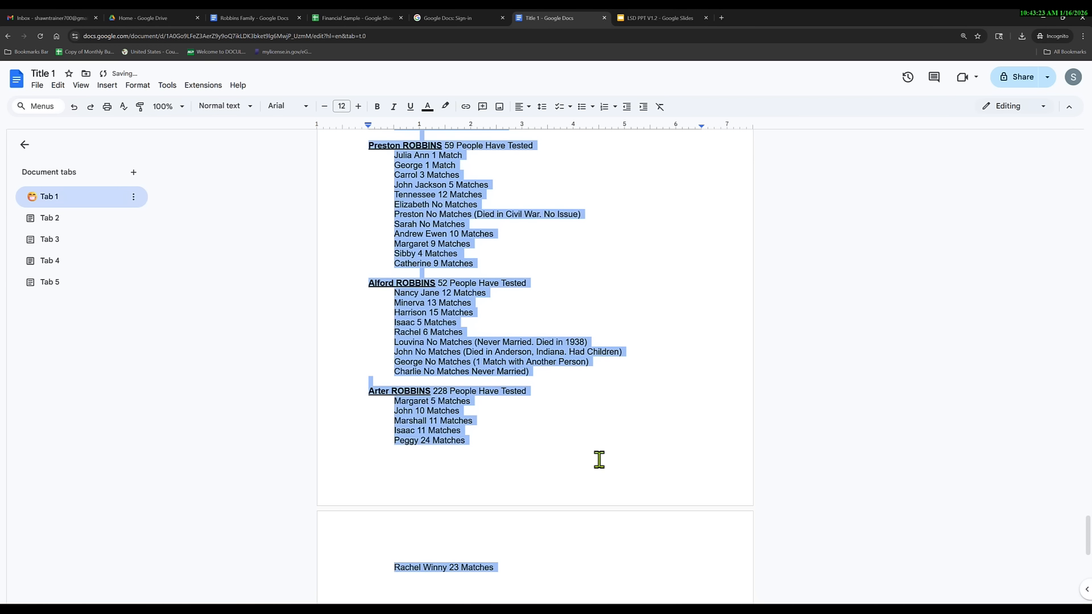
pyautogui.scroll(10, 600, 459)
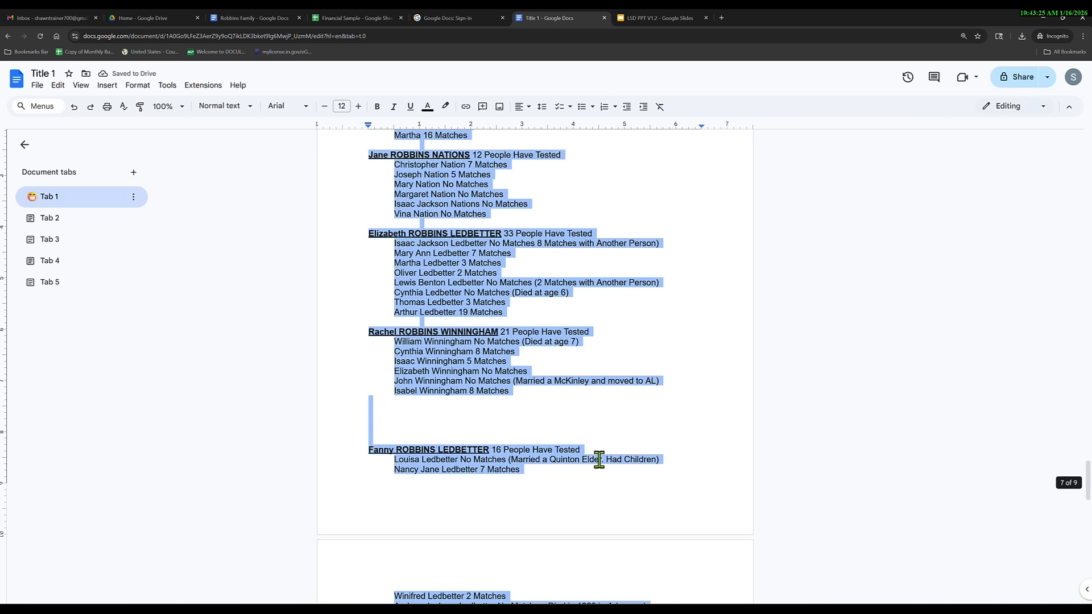
pyautogui.click(421, 432)
pyautogui.press('BackSpace')
pyautogui.press('BackSpace')
pyautogui.press('BackSpace')
pyautogui.press('BackSpace')
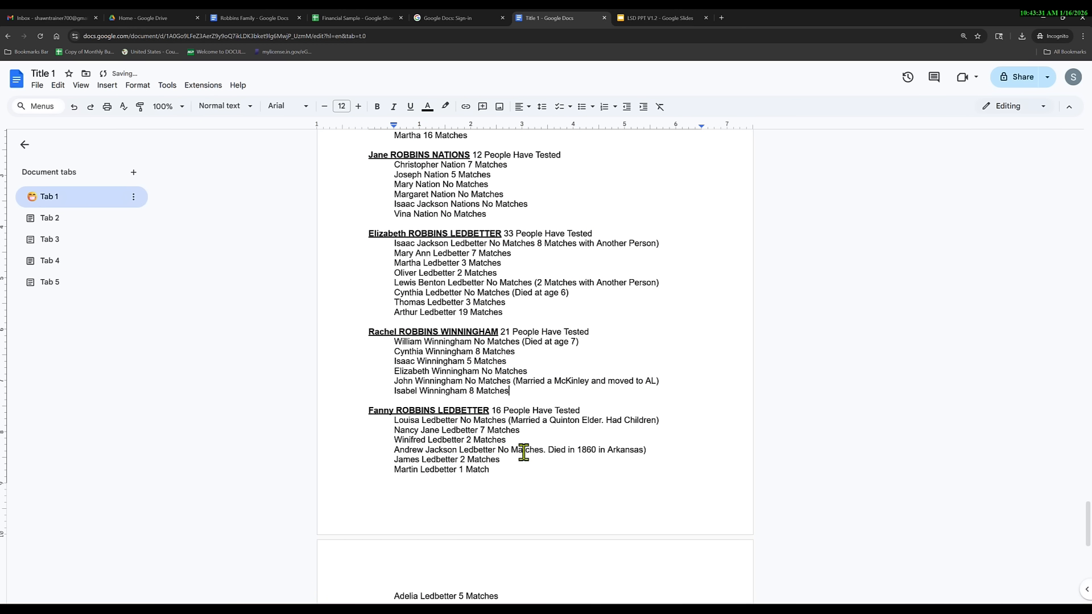
pyautogui.scroll(6, 519, 317)
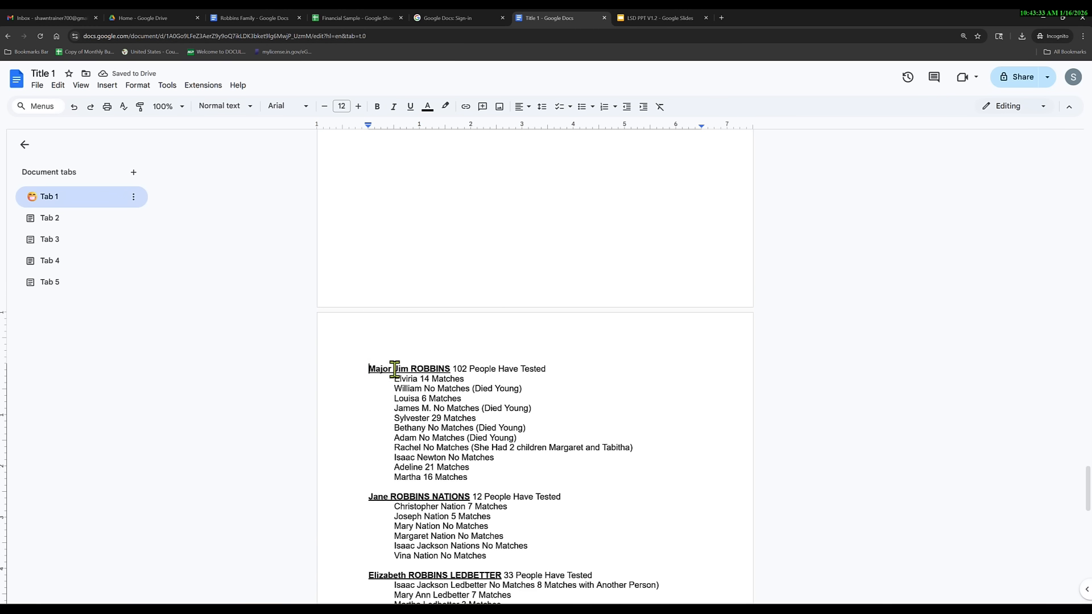
pyautogui.moveTo(369, 369); pyautogui.dragTo(525, 560)
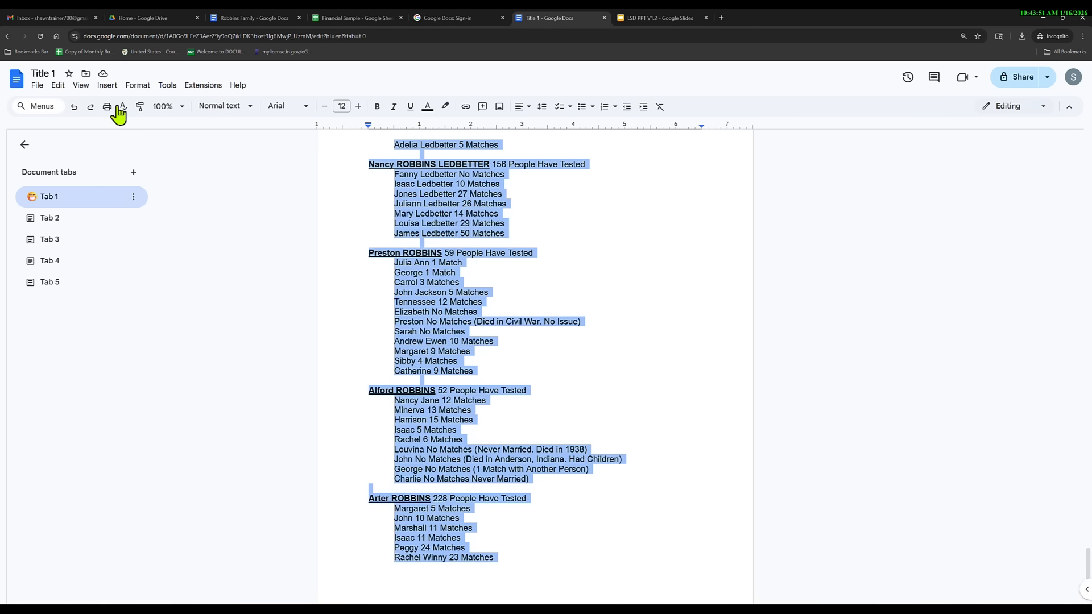
# Apply a three-column layout to the selected family lists.
pyautogui.click(107, 85)
pyautogui.moveTo(139, 87)
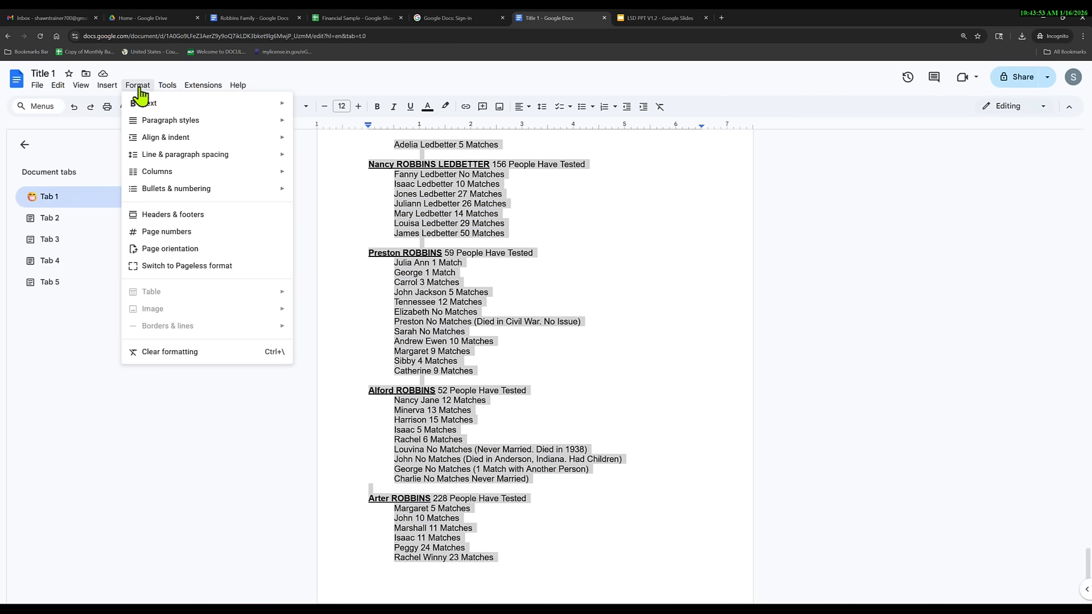
pyautogui.moveTo(193, 174)
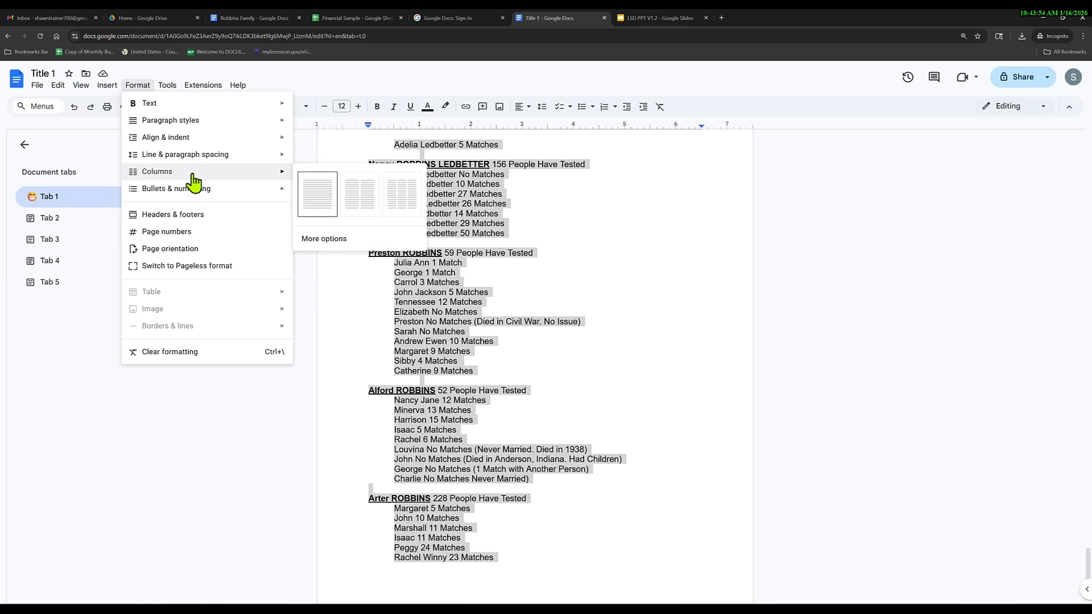
pyautogui.click(401, 208)
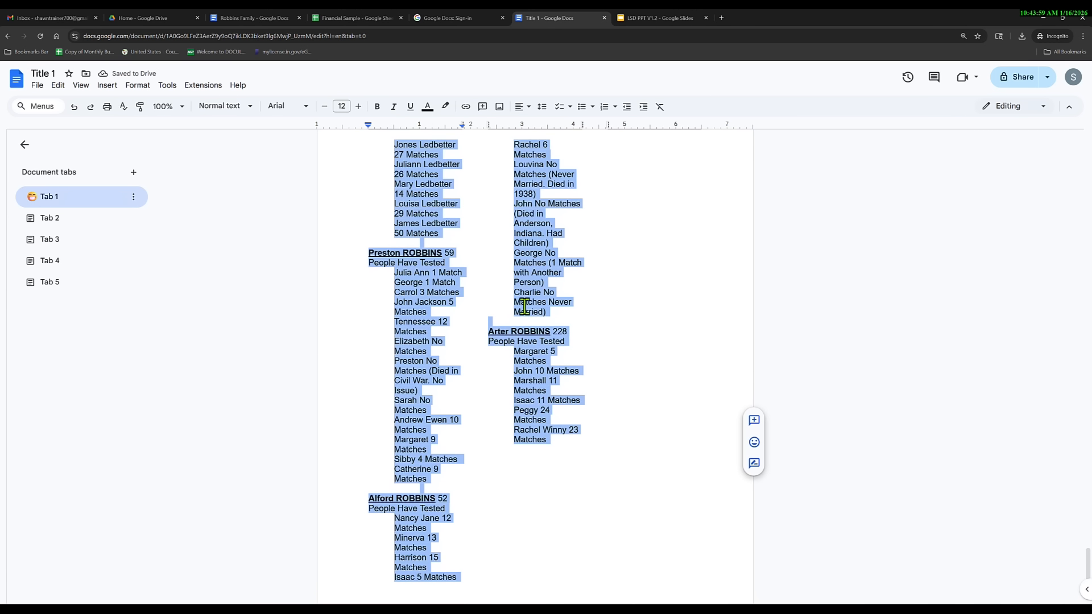
# Undo the three columns and lay the lists out in two columns instead.
pyautogui.scroll(3, 495, 426)
pyautogui.scroll(8, 497, 432)
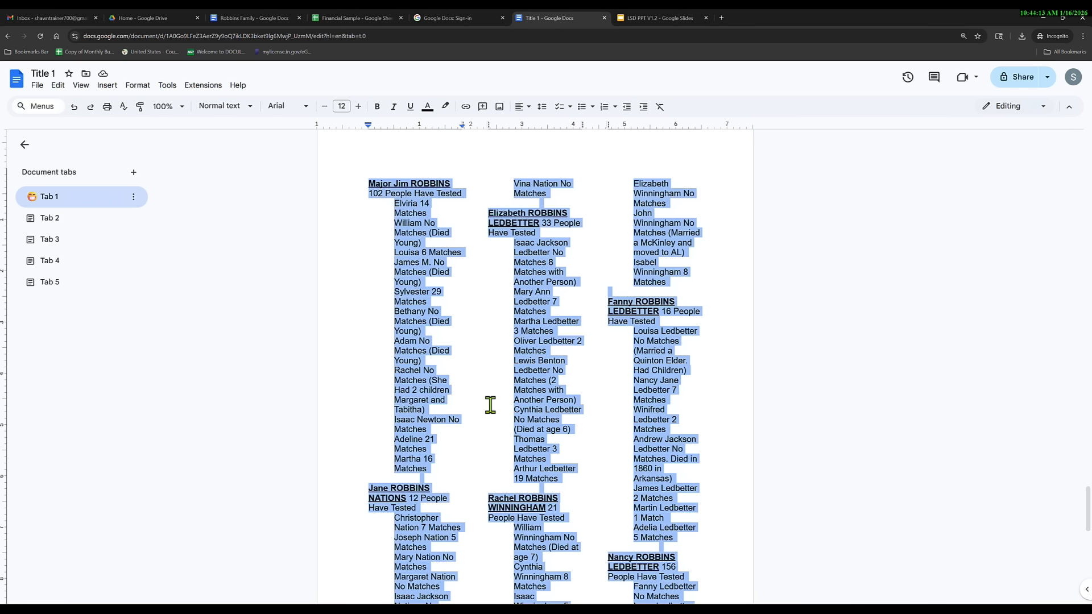
pyautogui.click(74, 109)
pyautogui.click(139, 86)
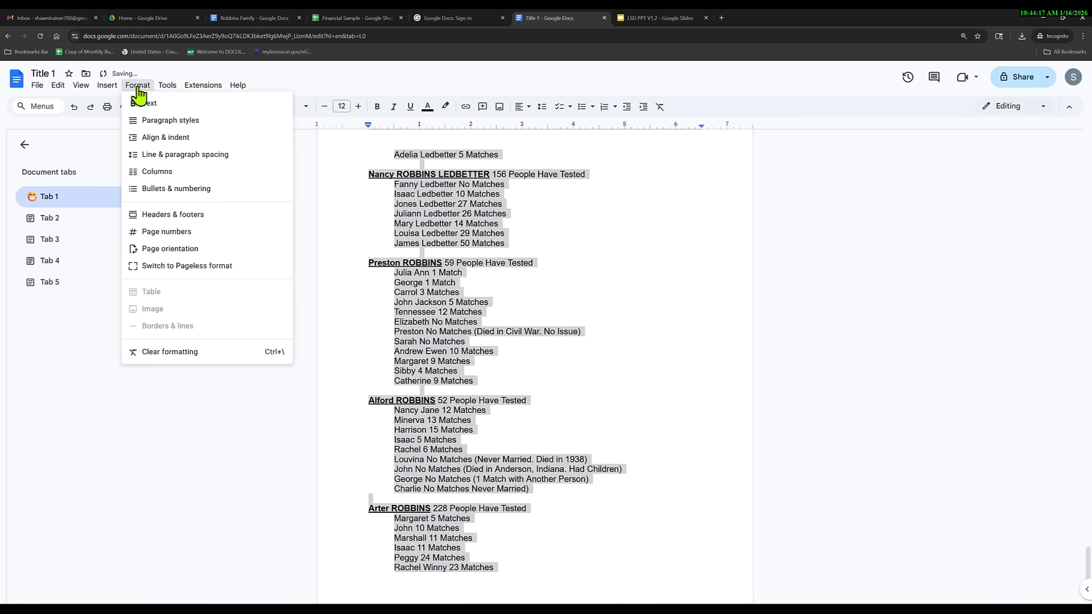
pyautogui.moveTo(227, 173)
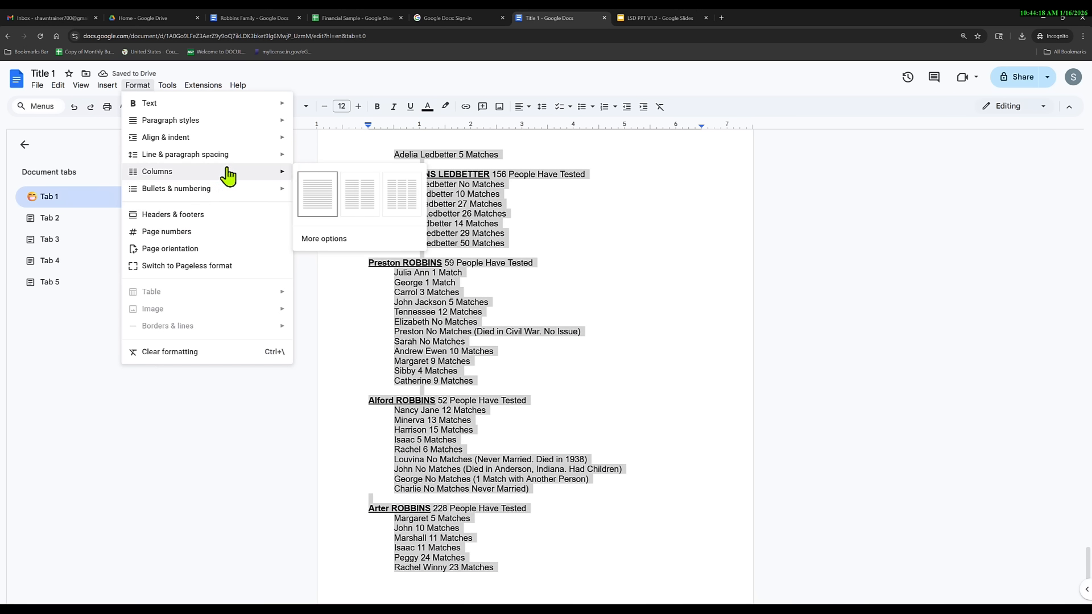
pyautogui.click(353, 196)
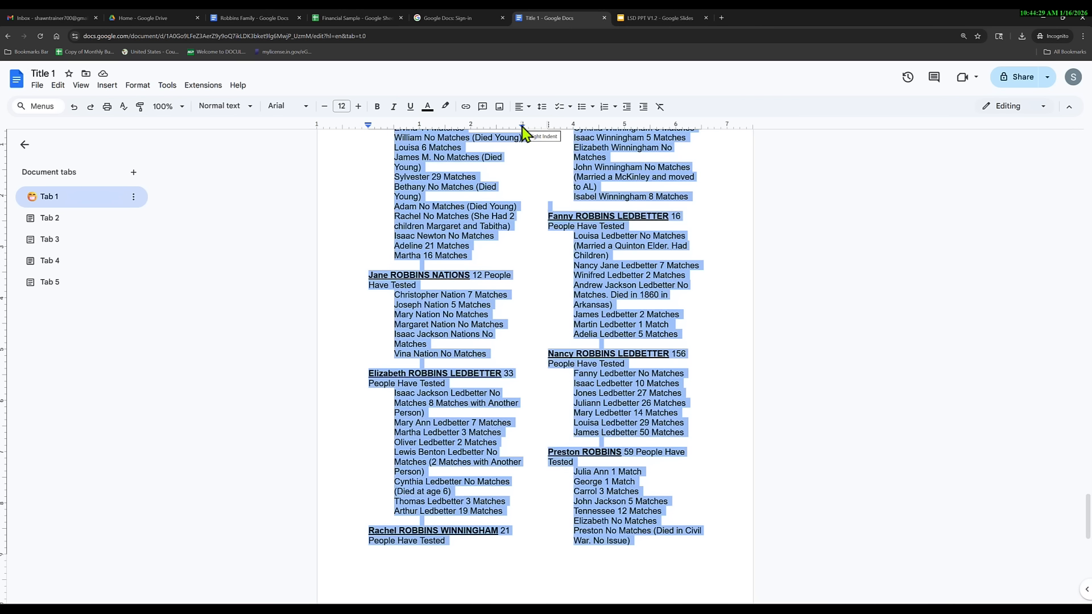
# Drag the column text's right indent out to 3.25 inches.
pyautogui.moveTo(523, 128); pyautogui.dragTo(544, 129)
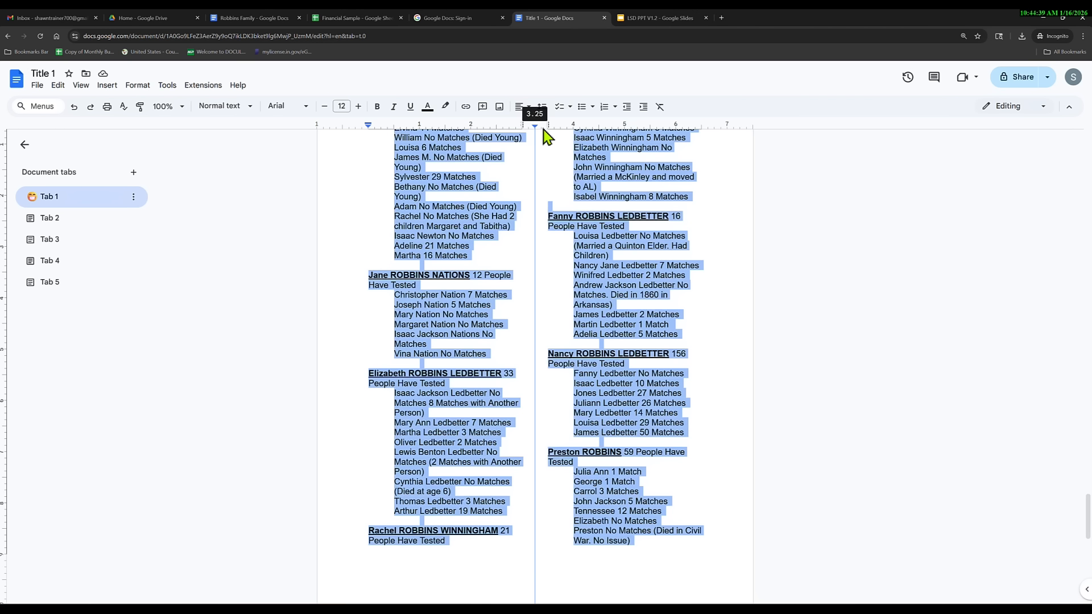
pyautogui.moveTo(544, 130); pyautogui.dragTo(544, 129)
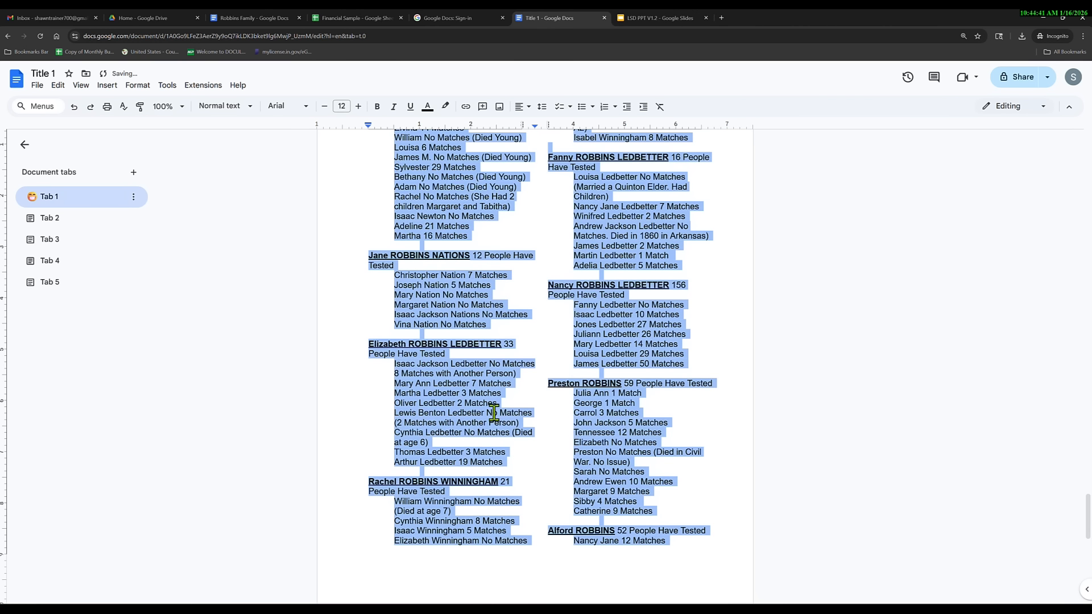
pyautogui.click(408, 265)
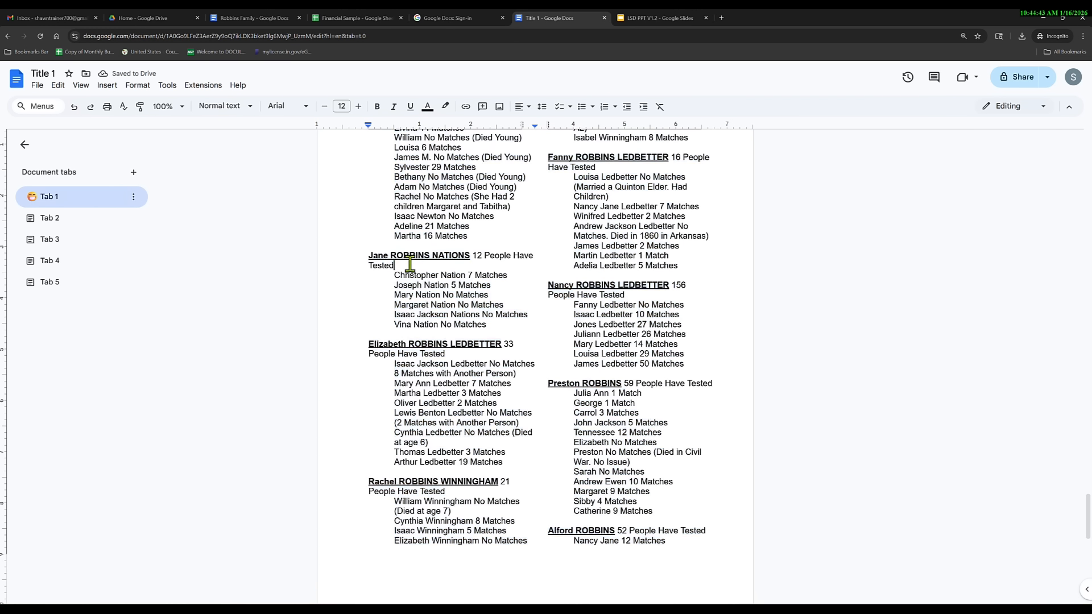
pyautogui.scroll(2, 407, 264)
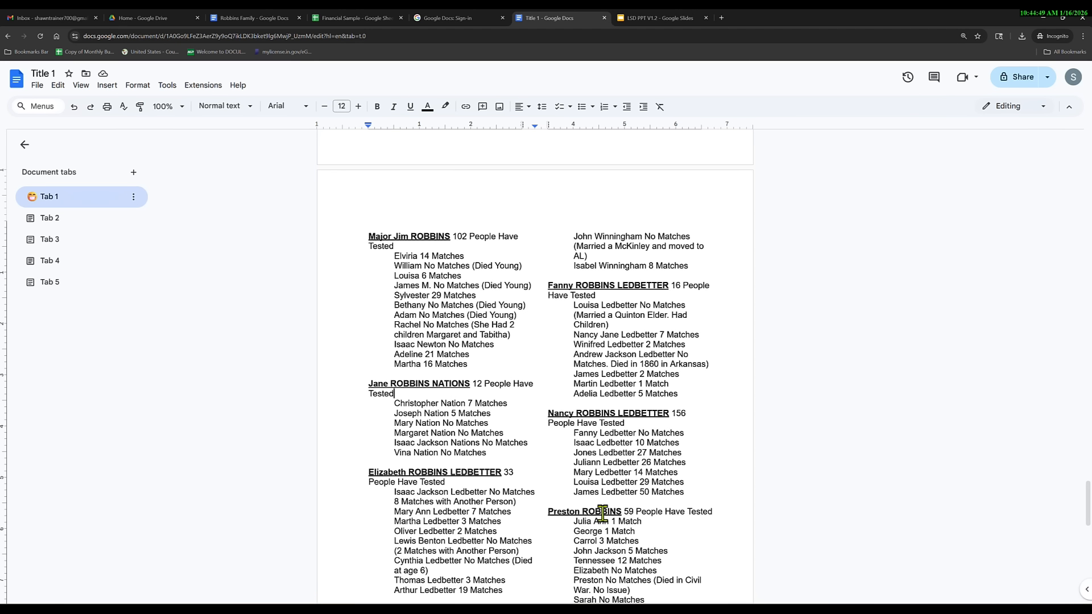
pyautogui.click(719, 511)
pyautogui.press('Return')
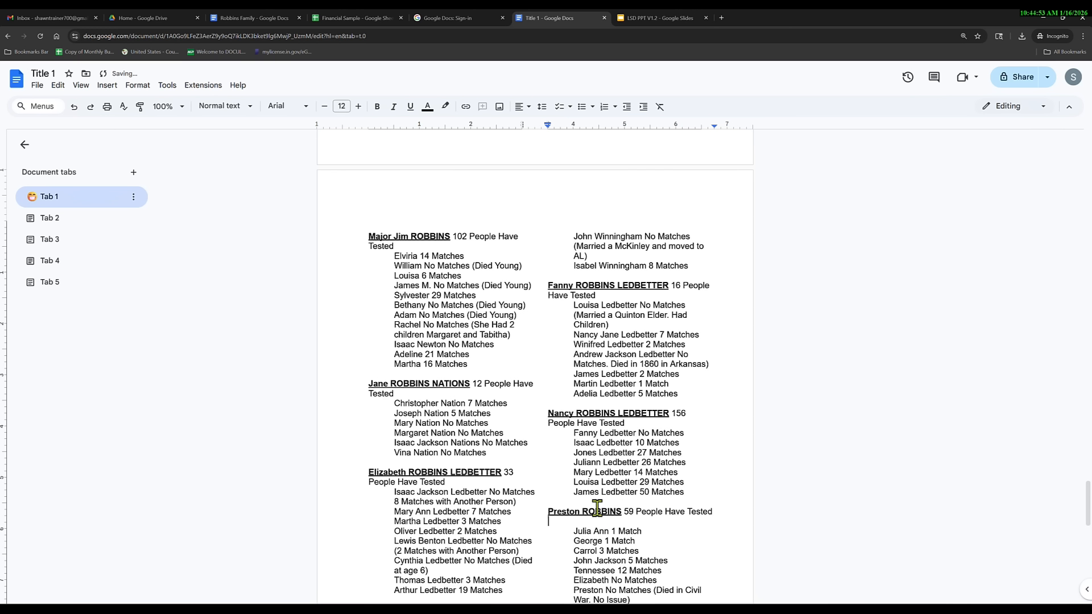
pyautogui.press('BackSpace')
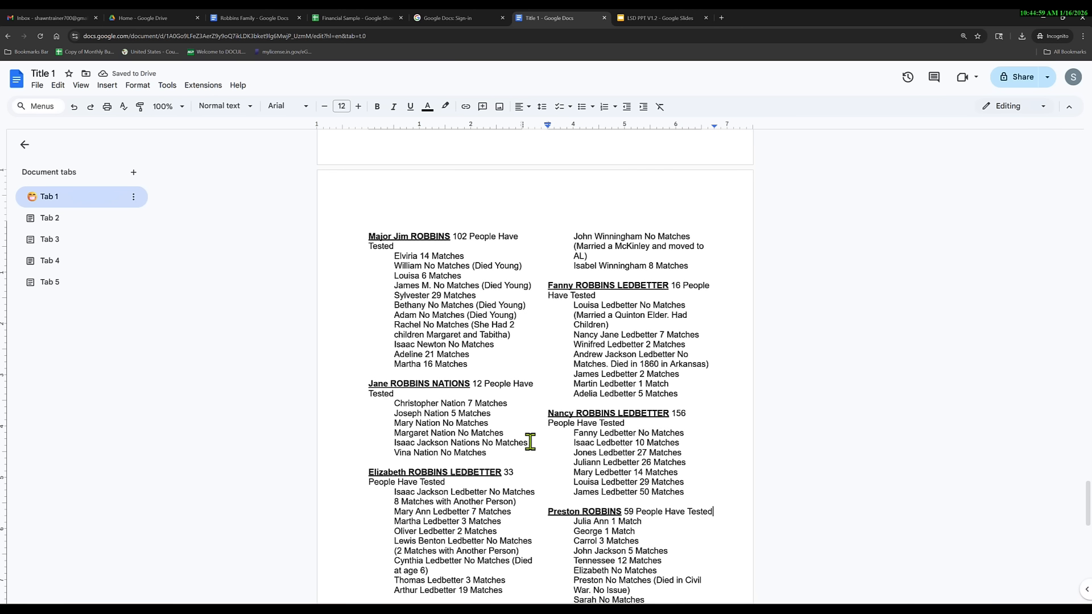
pyautogui.scroll(-6, 530, 442)
pyautogui.scroll(6, 529, 447)
pyautogui.click(37, 88)
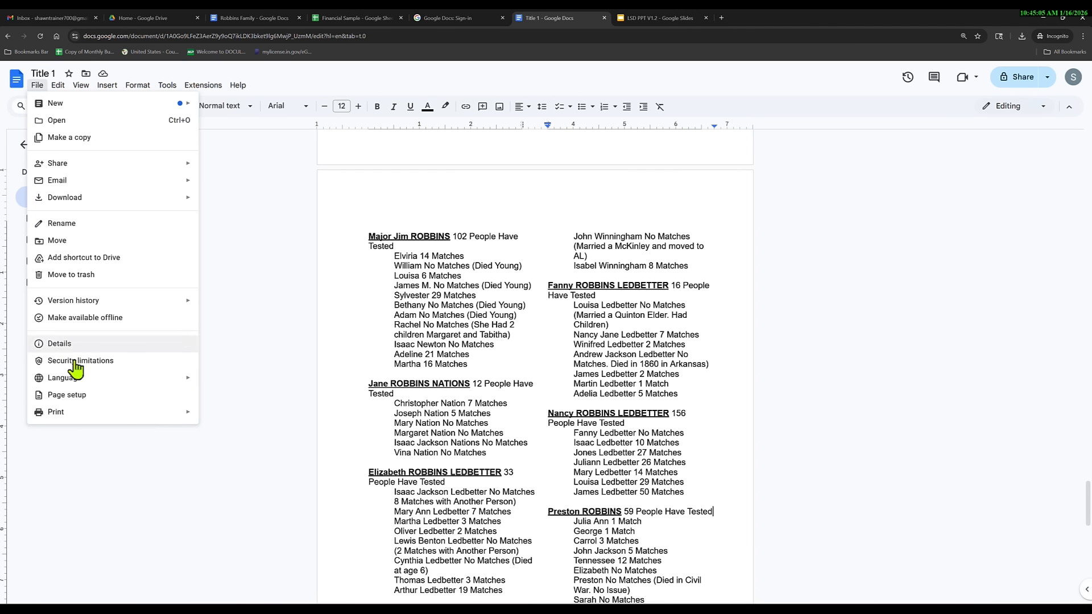
# Set this section's left and right margins to .75 inch in Page setup.
pyautogui.click(76, 397)
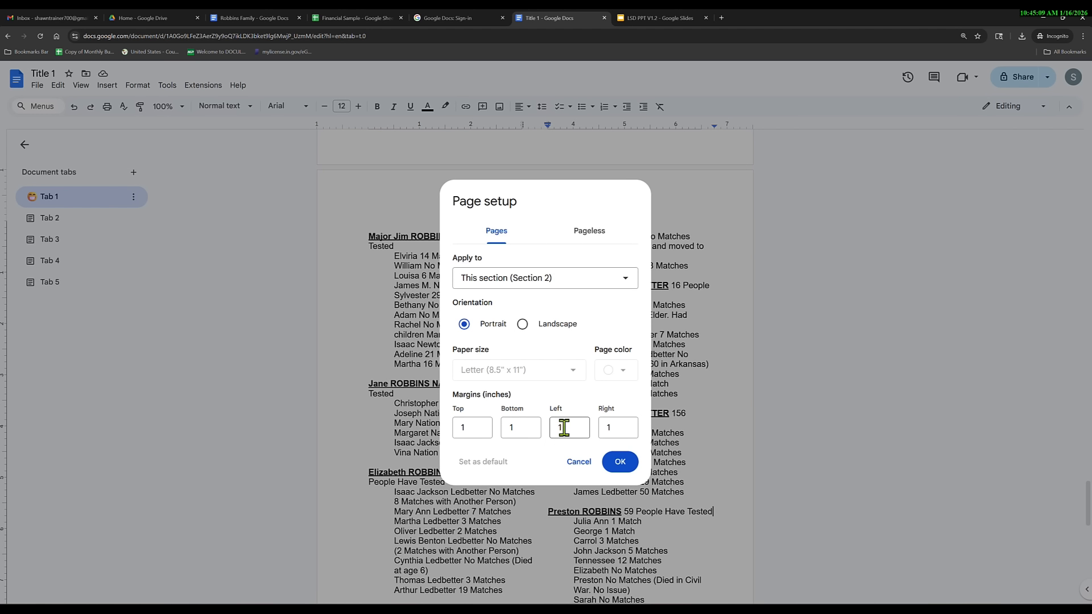
pyautogui.doubleClick(561, 427)
pyautogui.write('.75')
pyautogui.doubleClick(620, 427)
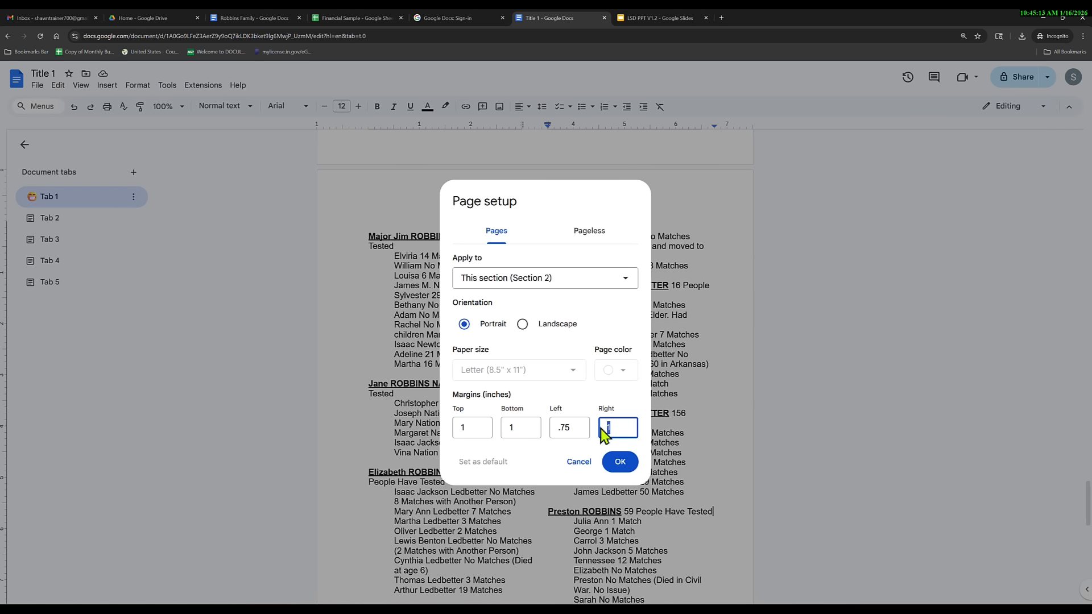
pyautogui.write('.75')
pyautogui.click(620, 464)
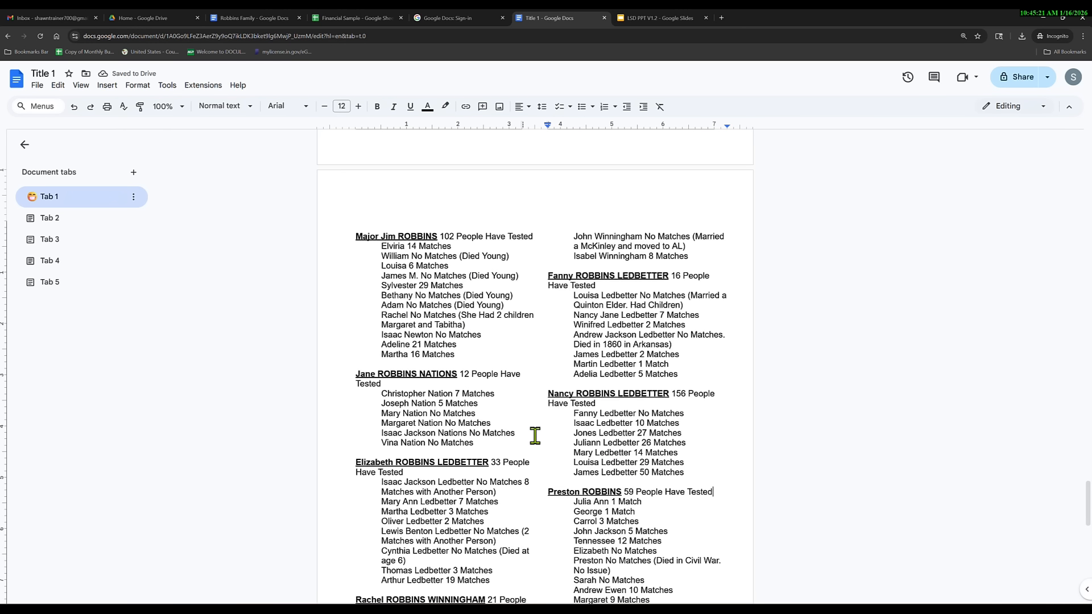
pyautogui.scroll(2, 534, 424)
pyautogui.scroll(-1, 505, 383)
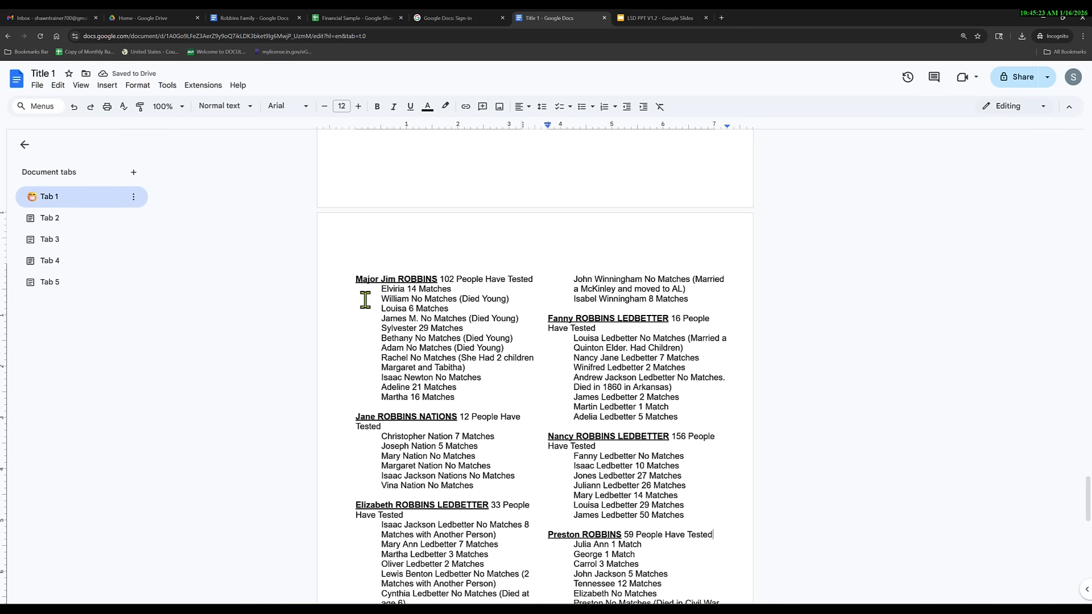
pyautogui.tripleClick(353, 278)
pyautogui.hotkey('ctrl', 'shift', 'End')
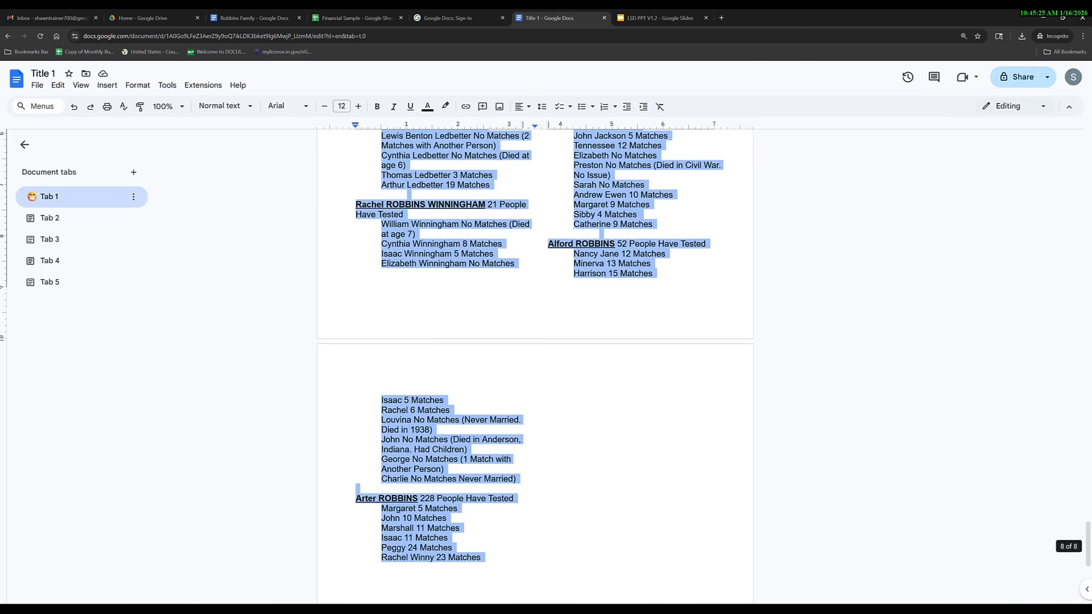
pyautogui.click(138, 86)
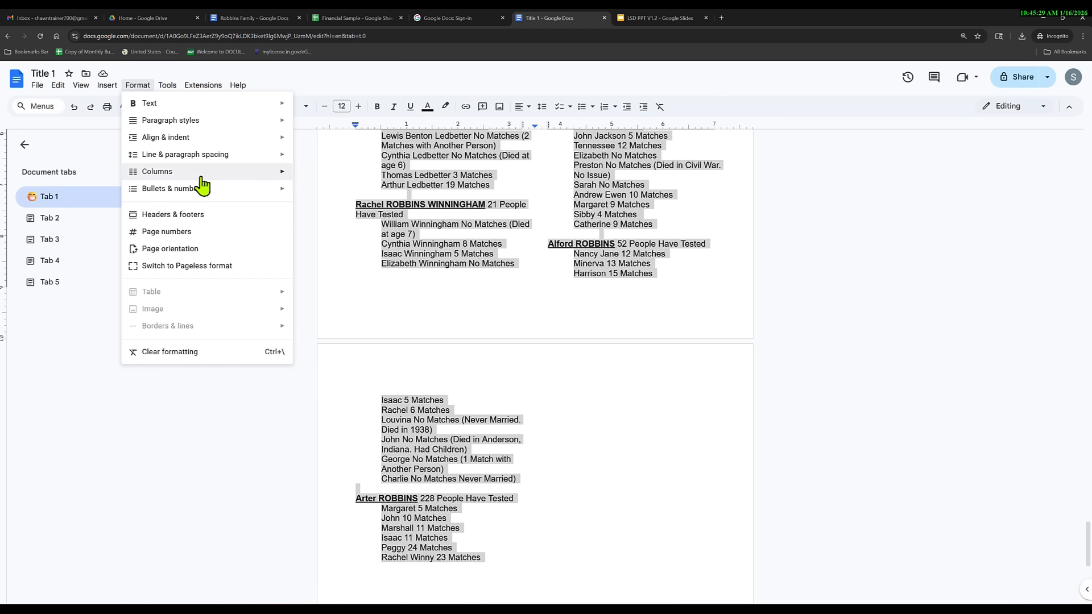
pyautogui.moveTo(201, 171)
pyautogui.click(402, 195)
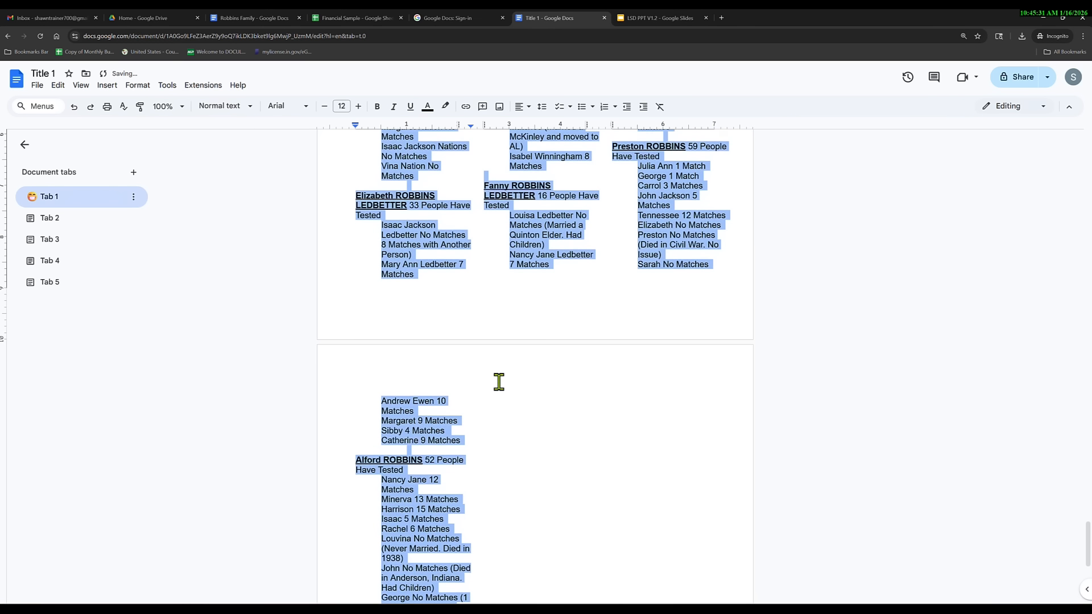
pyautogui.scroll(2, 496, 352)
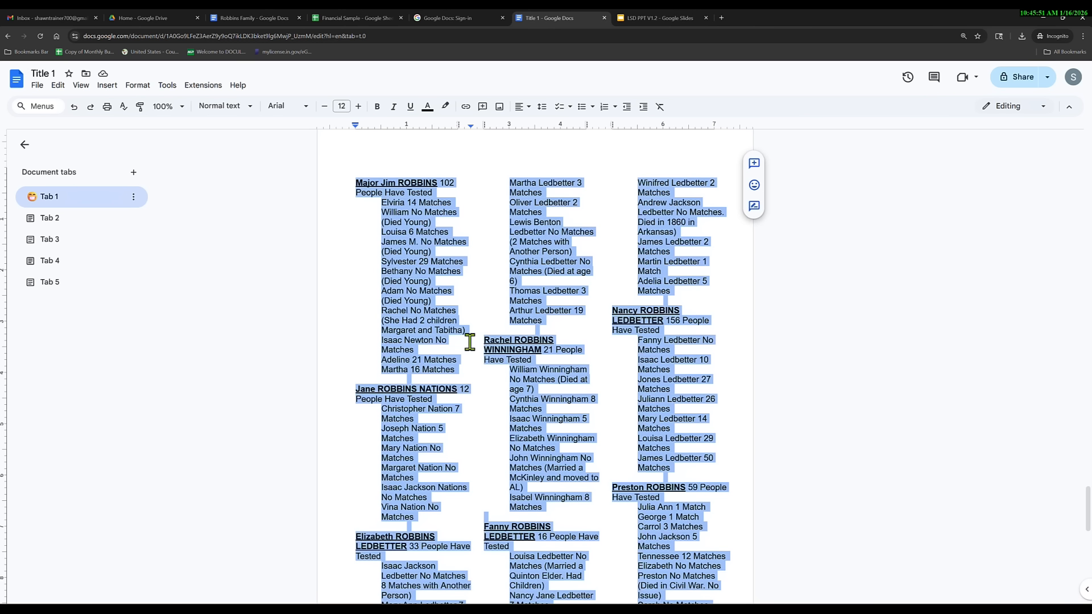
pyautogui.scroll(8, 470, 342)
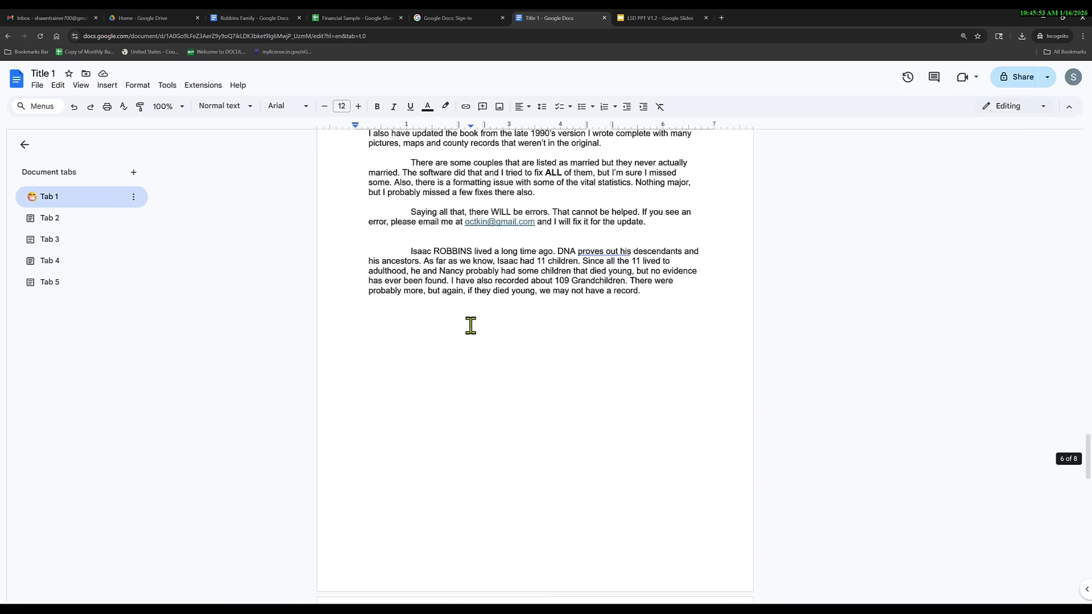
pyautogui.scroll(-6, 471, 336)
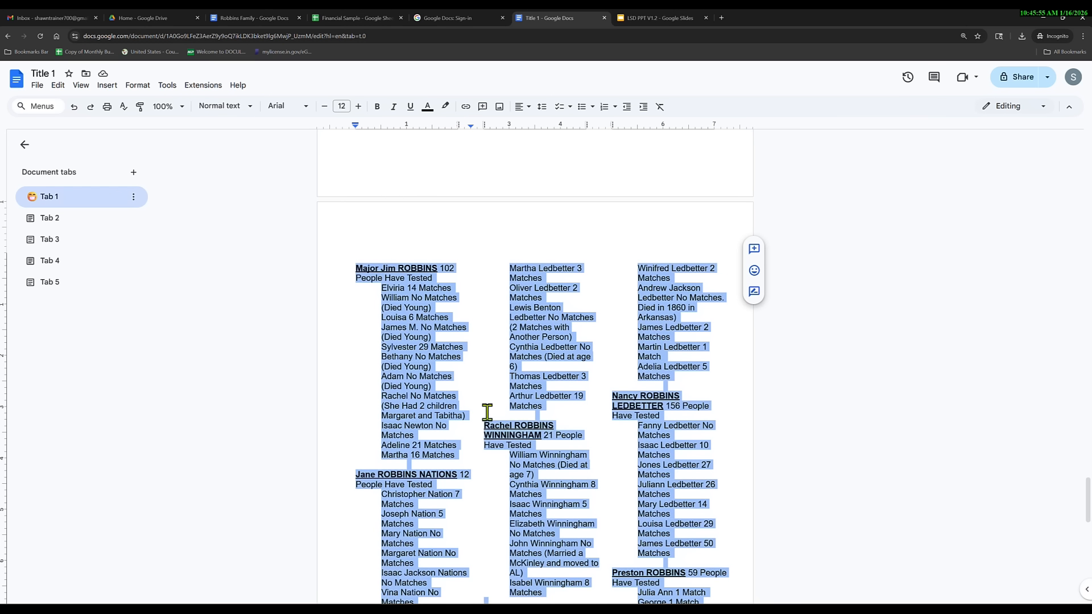
pyautogui.scroll(10, 488, 412)
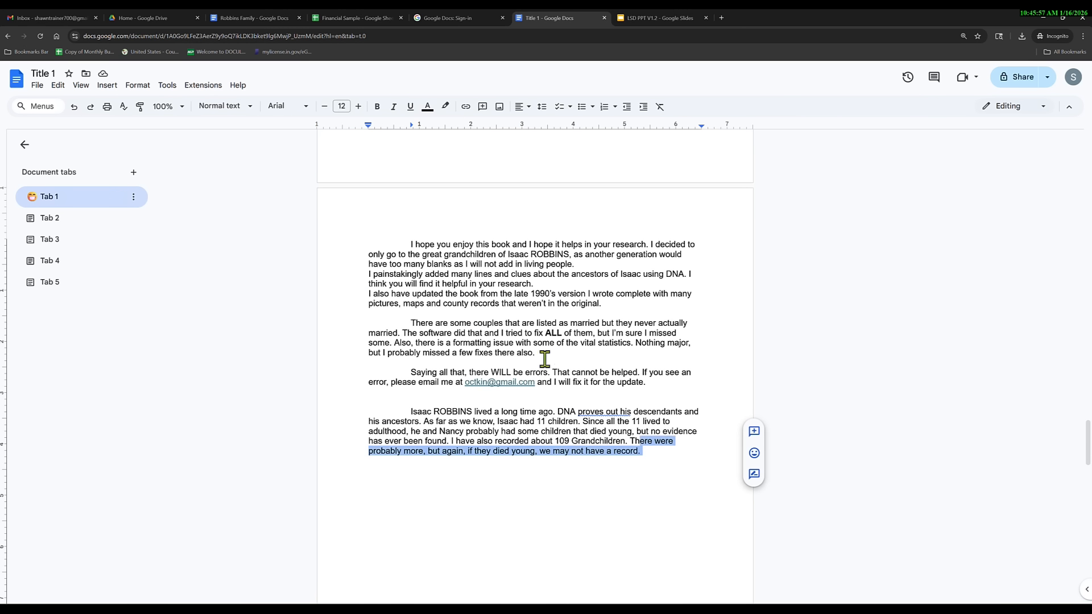
# Try two columns on the introduction page, then undo back to a single column.
pyautogui.keyDown('shift'); pyautogui.click(410, 244); pyautogui.keyUp('shift')
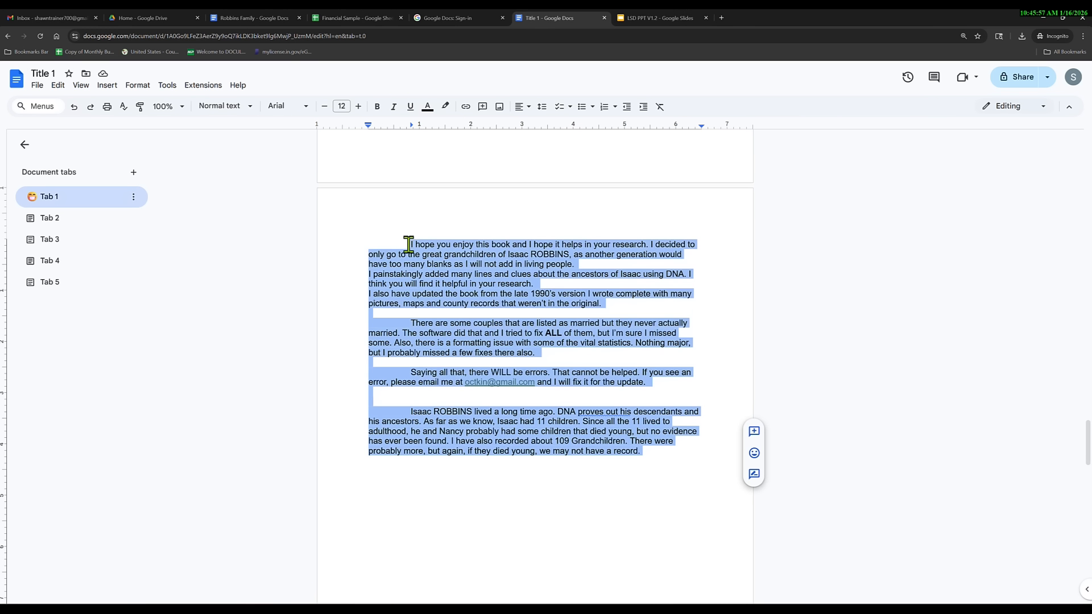
pyautogui.click(141, 85)
pyautogui.moveTo(210, 172)
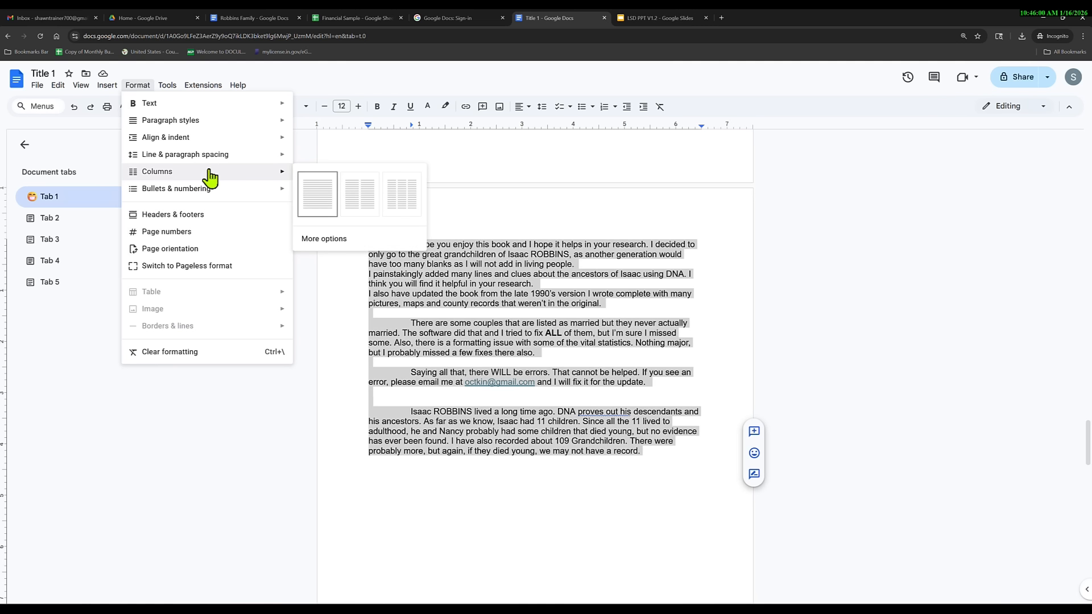
pyautogui.click(347, 196)
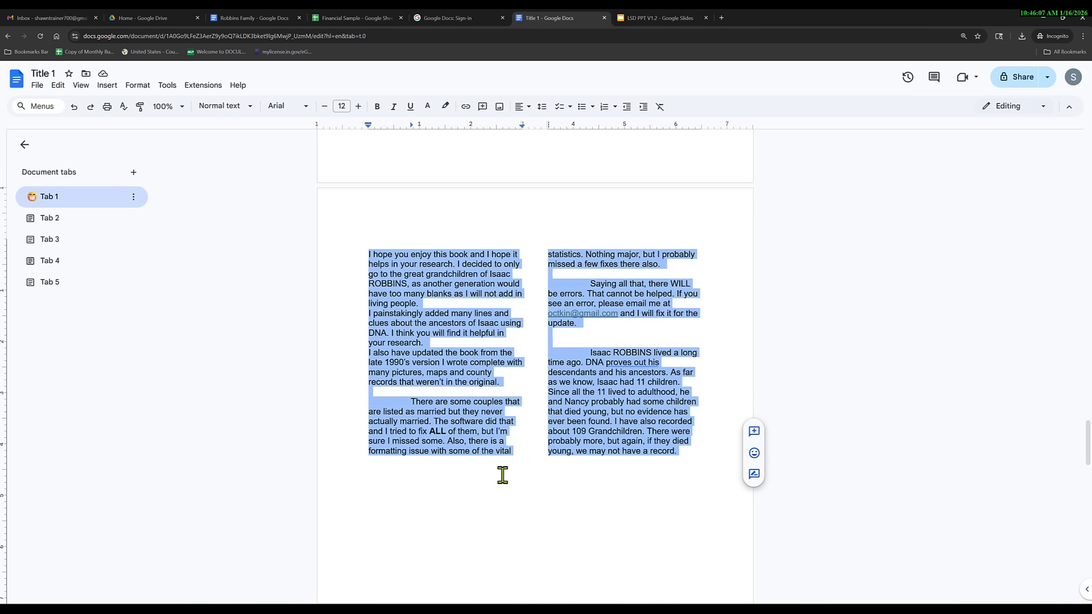
pyautogui.scroll(-2, 511, 483)
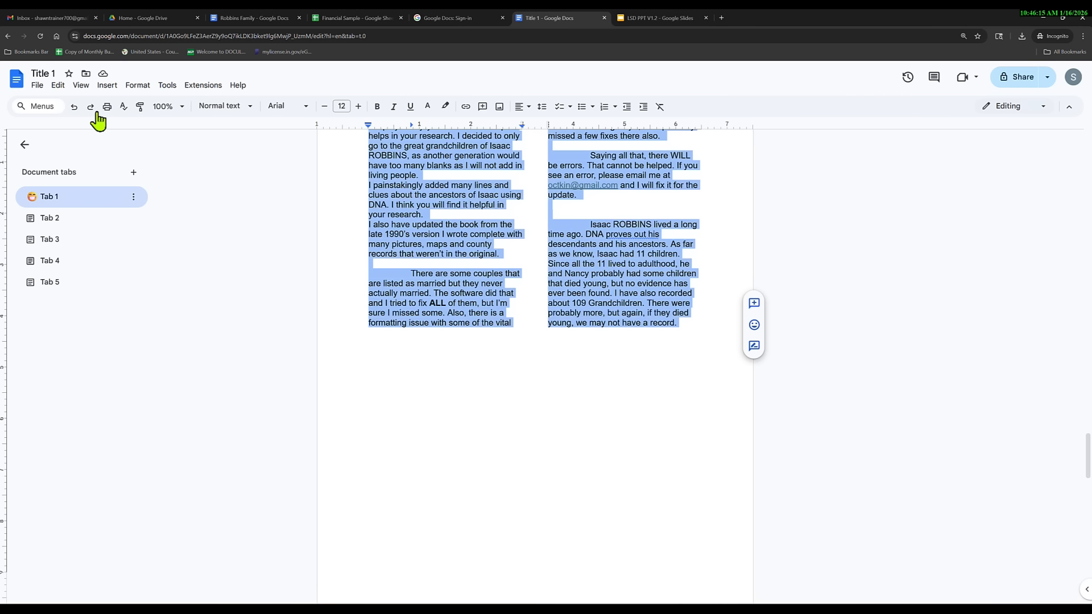
pyautogui.click(74, 107)
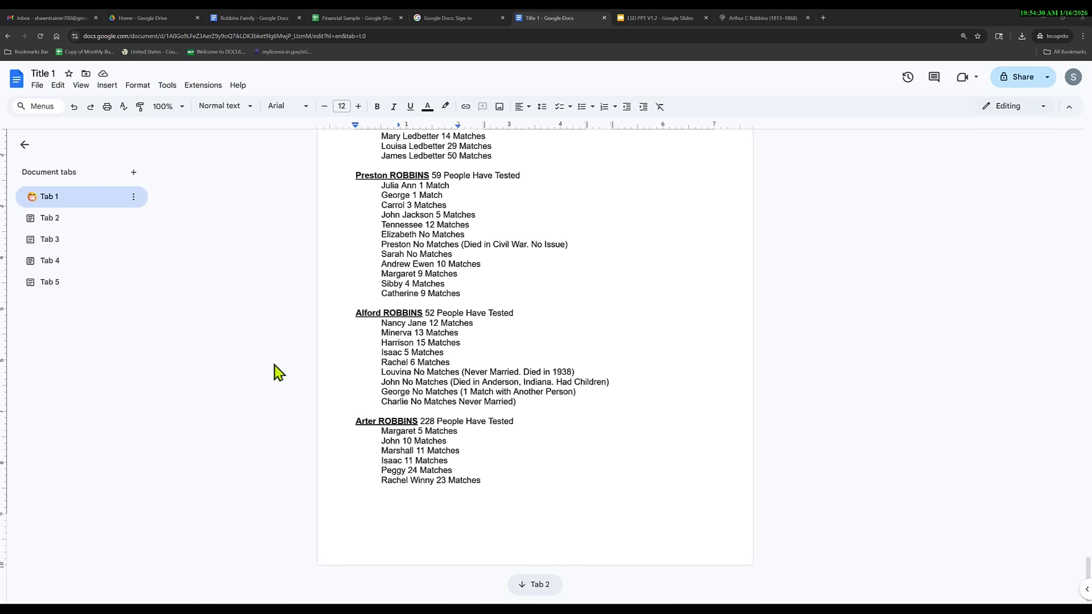
# Select 'Arter ROBBINS' and insert footnote 1 after it with Ctrl+Alt+F.
pyautogui.moveTo(419, 423); pyautogui.dragTo(355, 424)
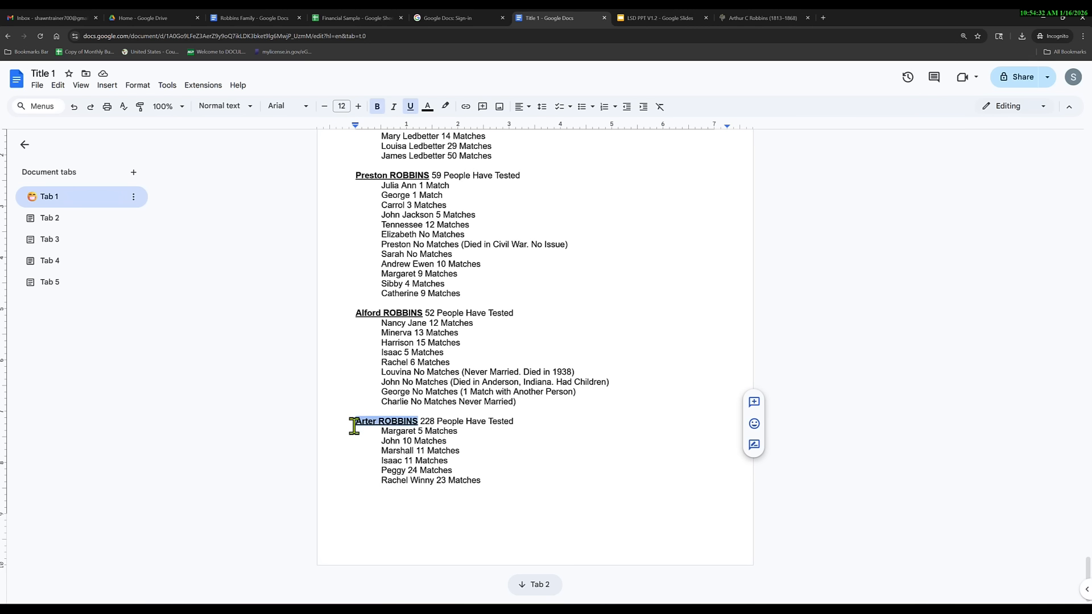
pyautogui.click(107, 86)
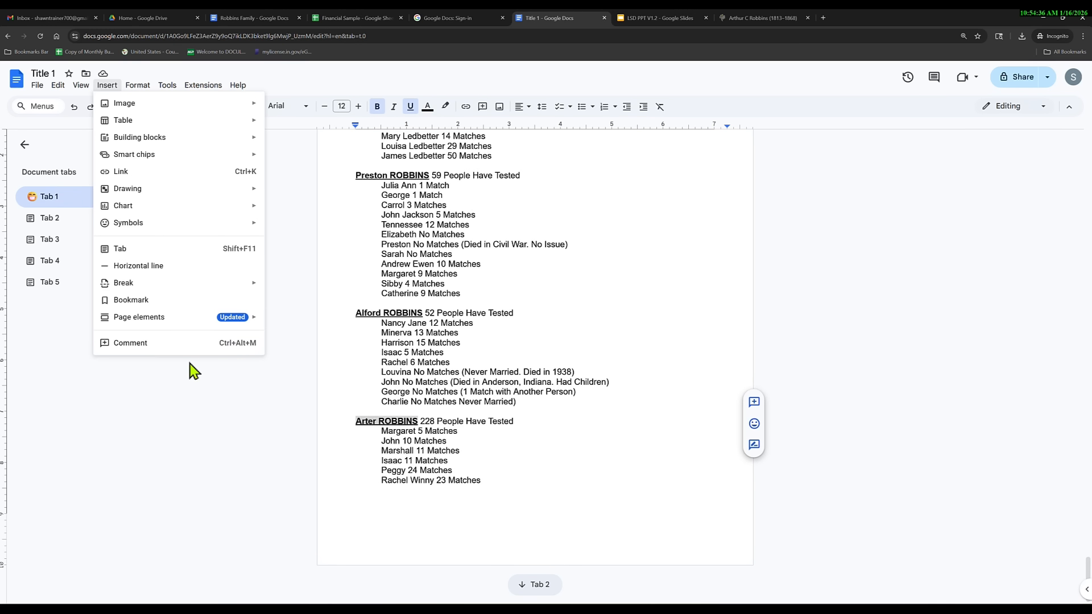
pyautogui.moveTo(136, 86)
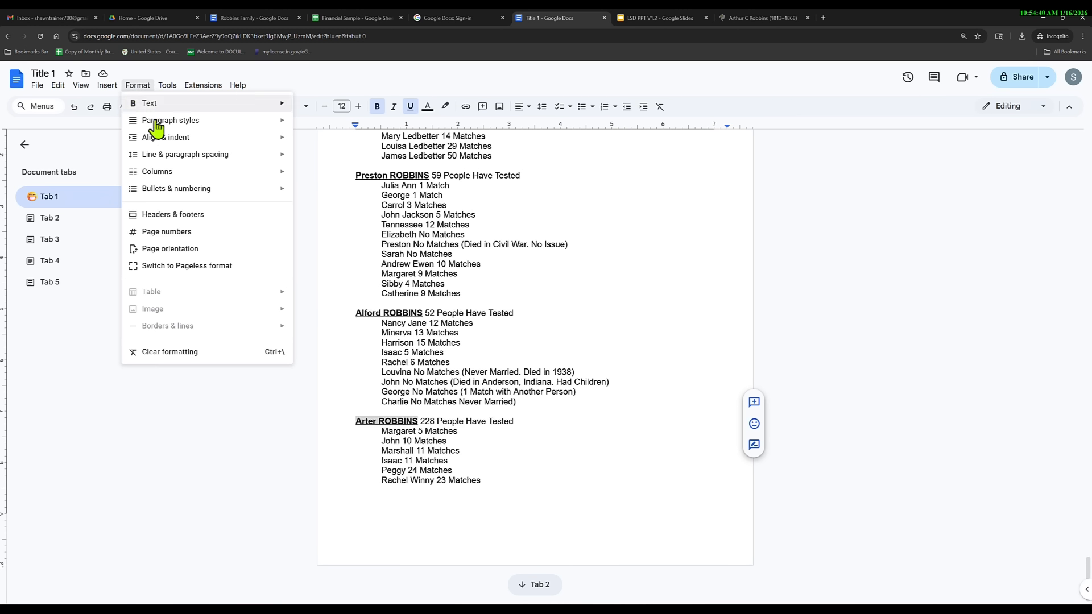
pyautogui.moveTo(173, 122)
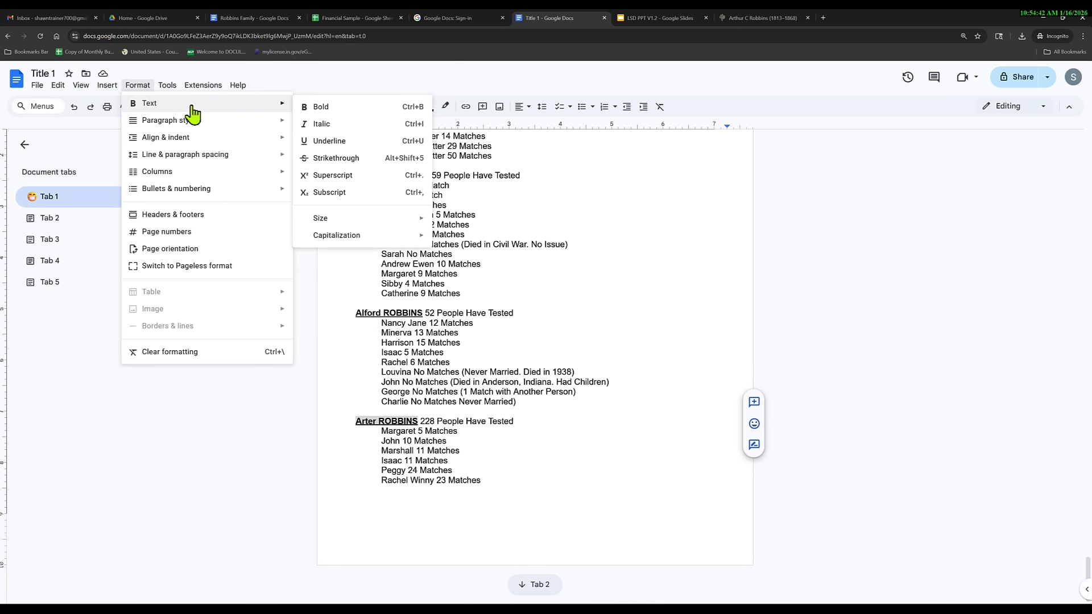
pyautogui.moveTo(196, 164)
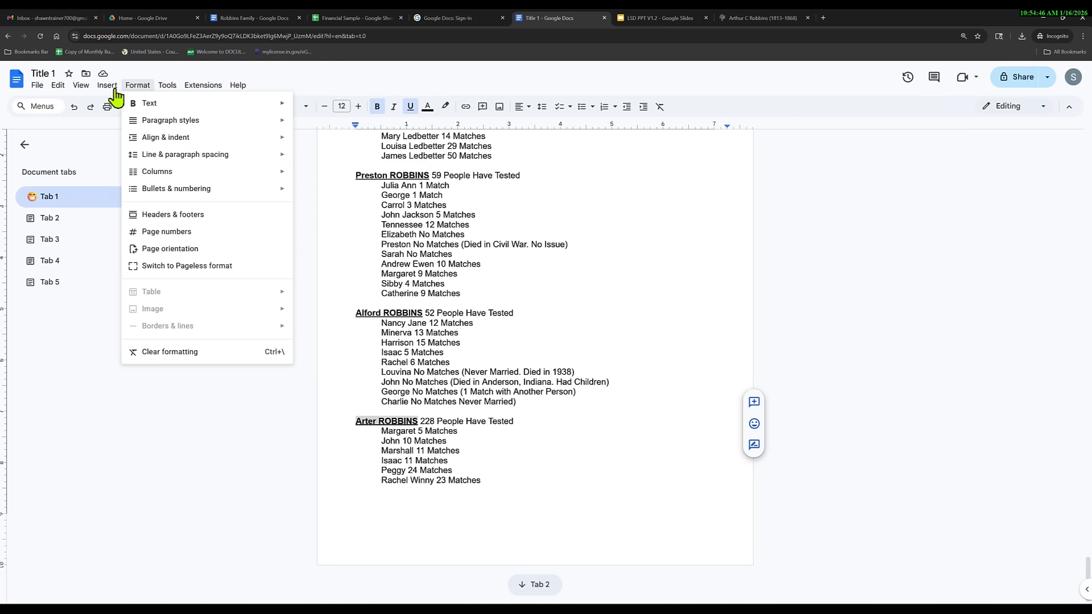
pyautogui.press('Escape')
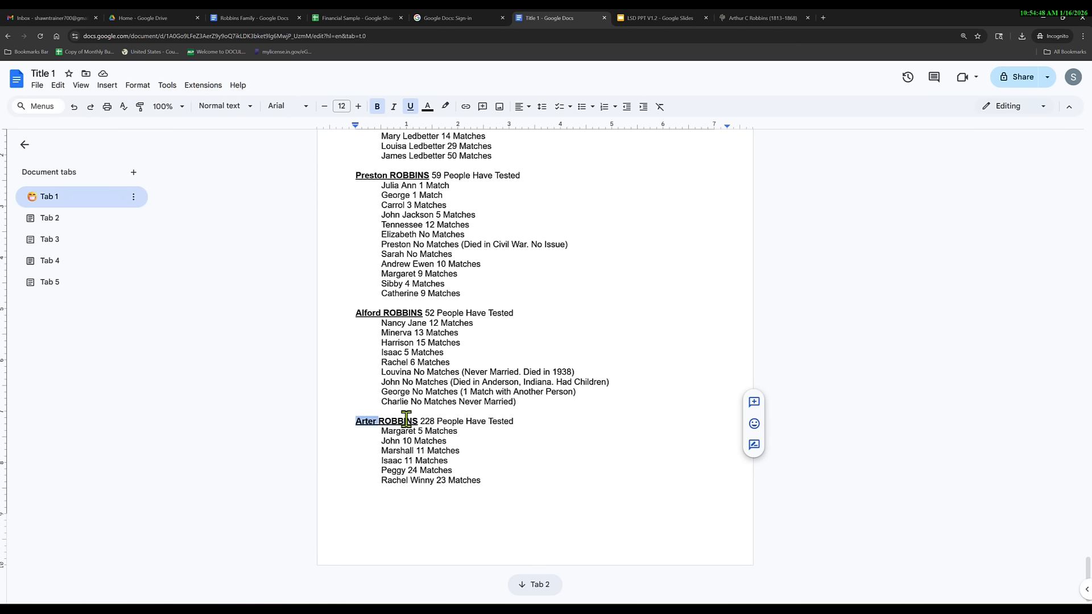
pyautogui.moveTo(418, 422); pyautogui.dragTo(348, 422)
pyautogui.hotkey('ctrl', 'alt', 'f')
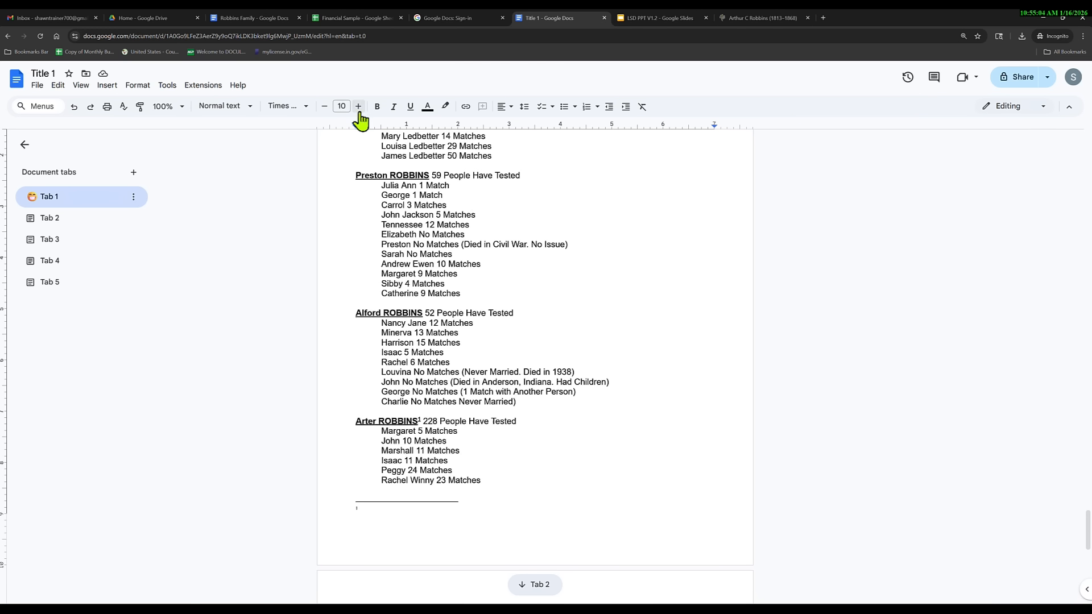
pyautogui.click(167, 106)
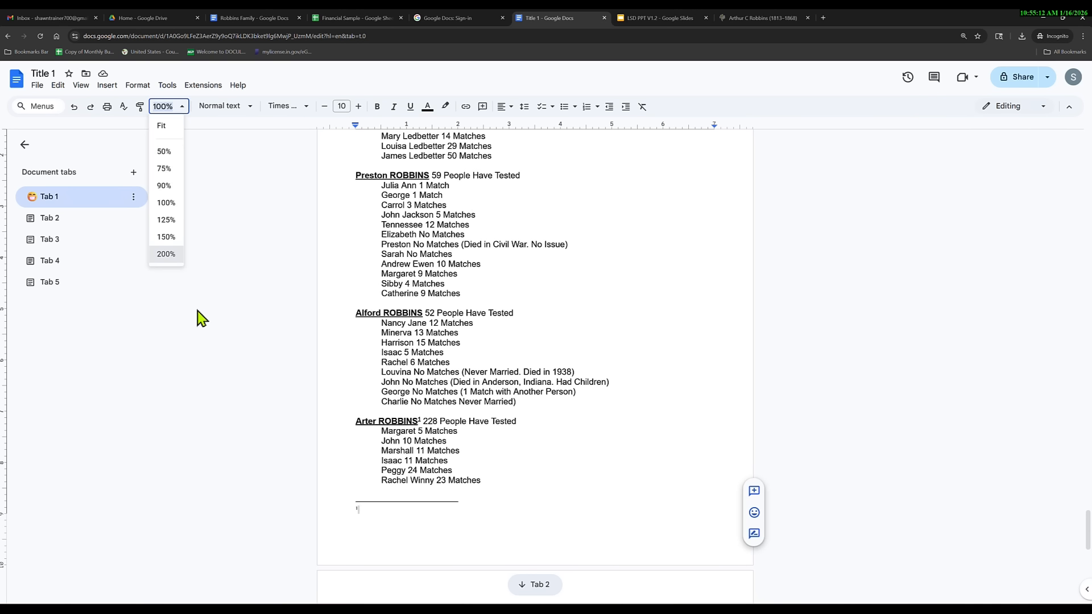
pyautogui.click(166, 254)
pyautogui.scroll(-6, 431, 413)
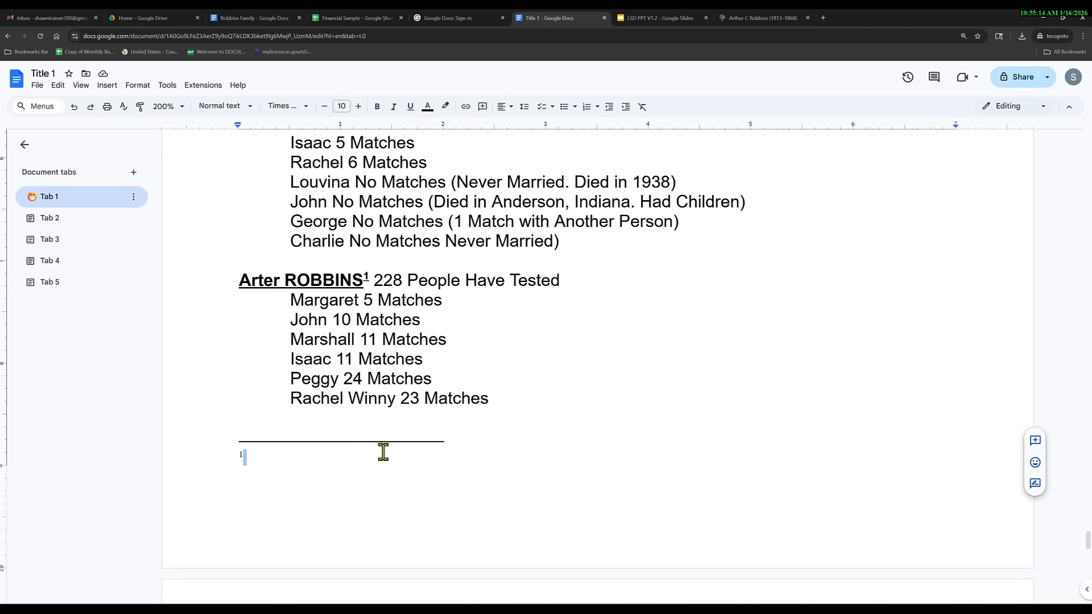
pyautogui.doubleClick(266, 456)
pyautogui.click(248, 455)
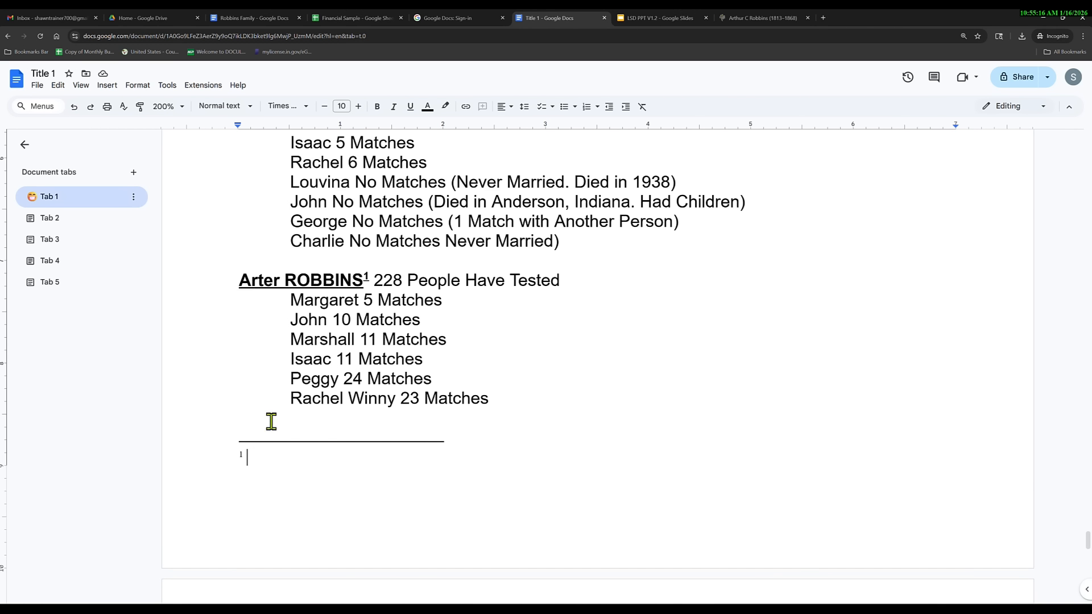
pyautogui.click(183, 112)
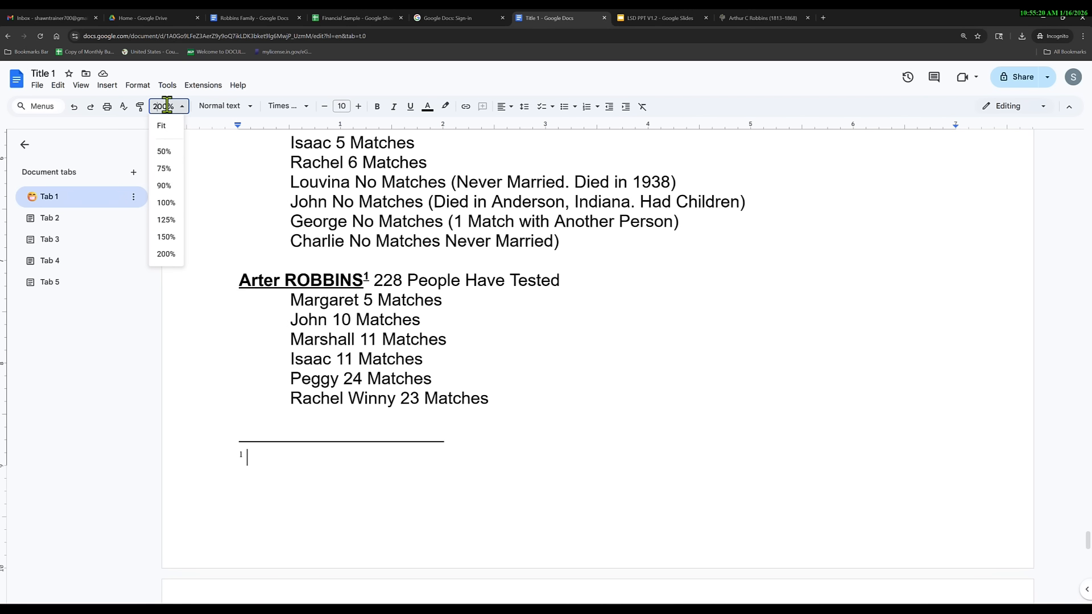
pyautogui.press('Escape')
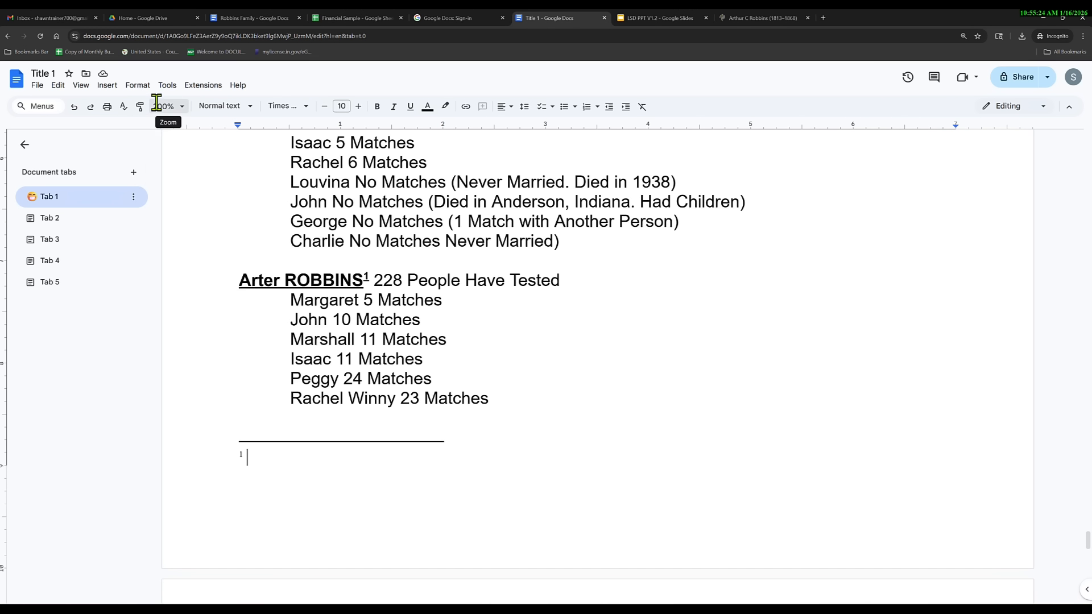
pyautogui.click(178, 109)
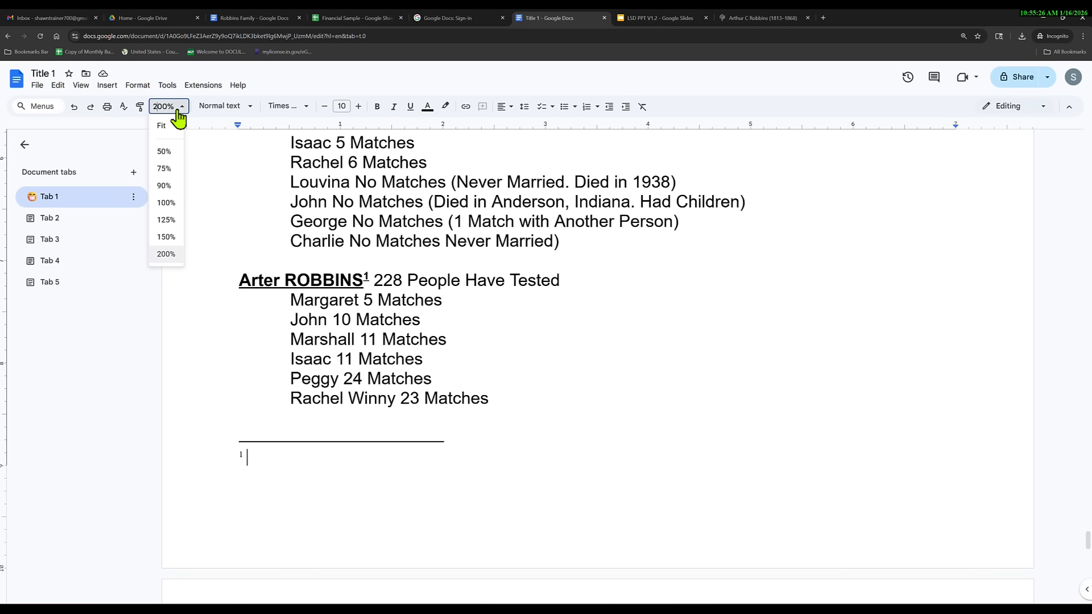
pyautogui.click(177, 110)
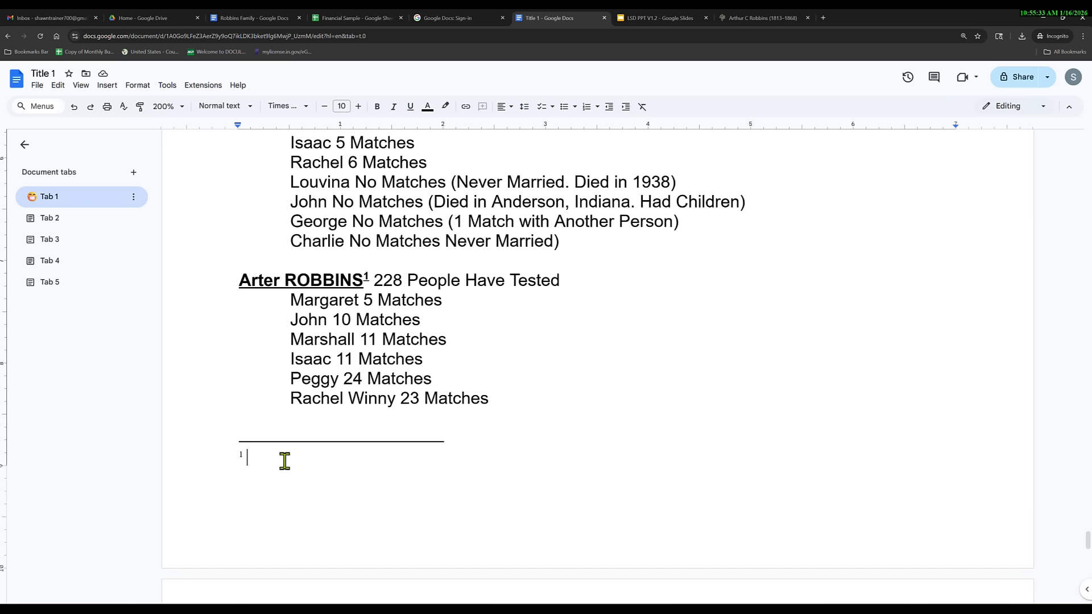
# Paste the FamilySearch record address into the footnote and make it a hyperlink.
pyautogui.write('https://ancestors.familysearch.org/en/LKSP-ZQP/arthur-c-robbins-1813-1868')
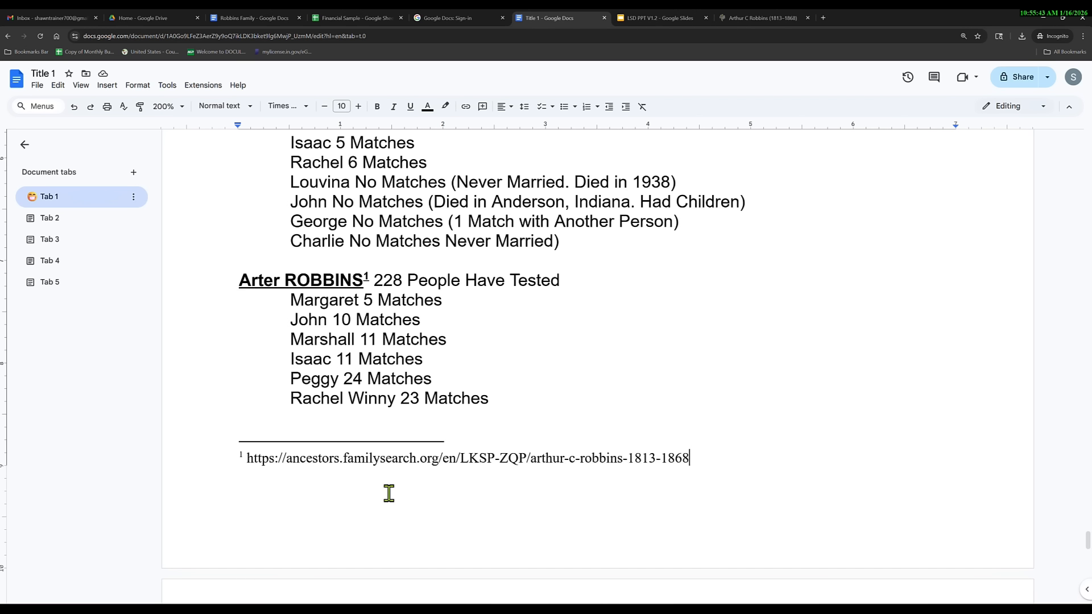
pyautogui.tripleClick(410, 458)
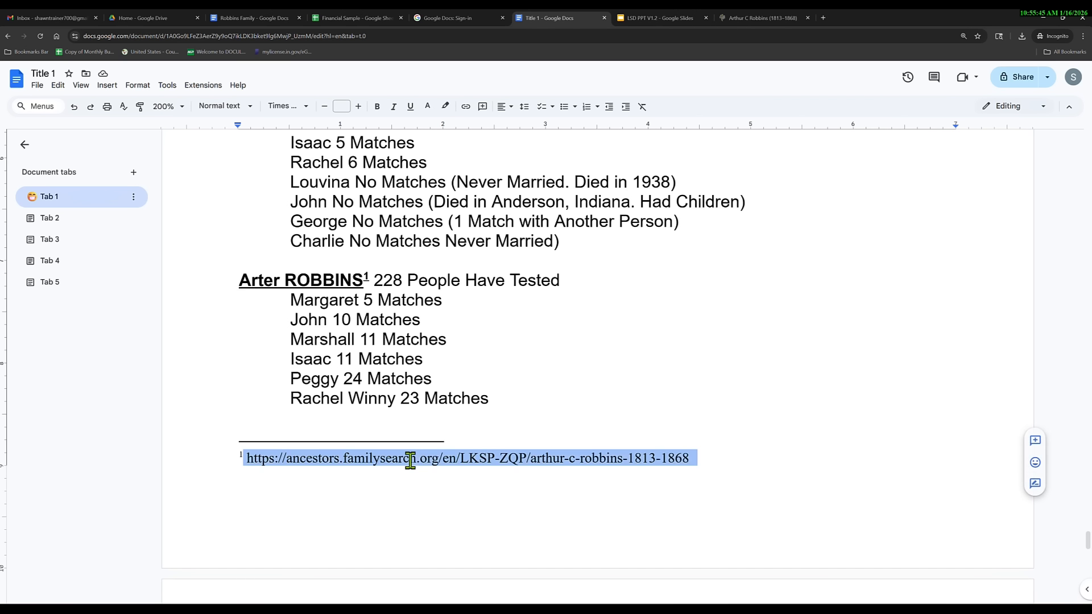
pyautogui.click(466, 106)
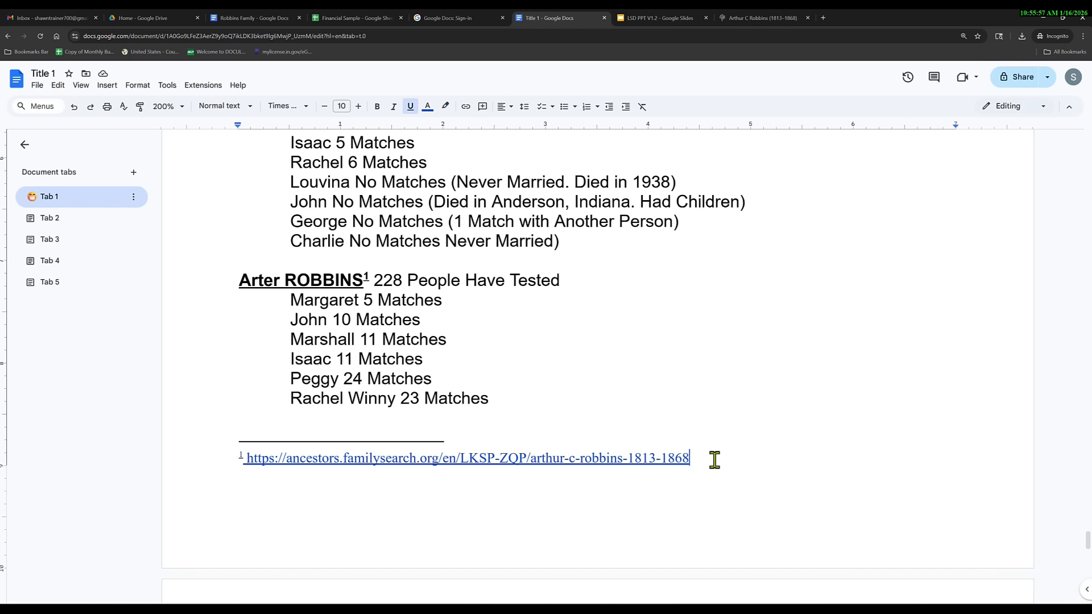
# Set the page zoom back to 100%.
pyautogui.click(180, 108)
pyautogui.click(167, 204)
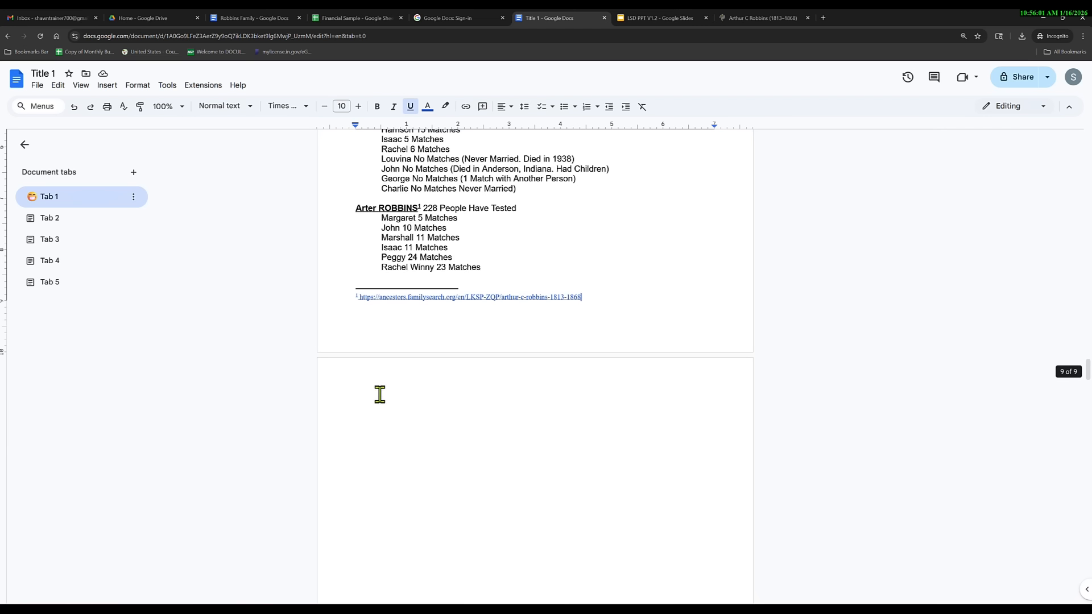
pyautogui.scroll(4, 441, 403)
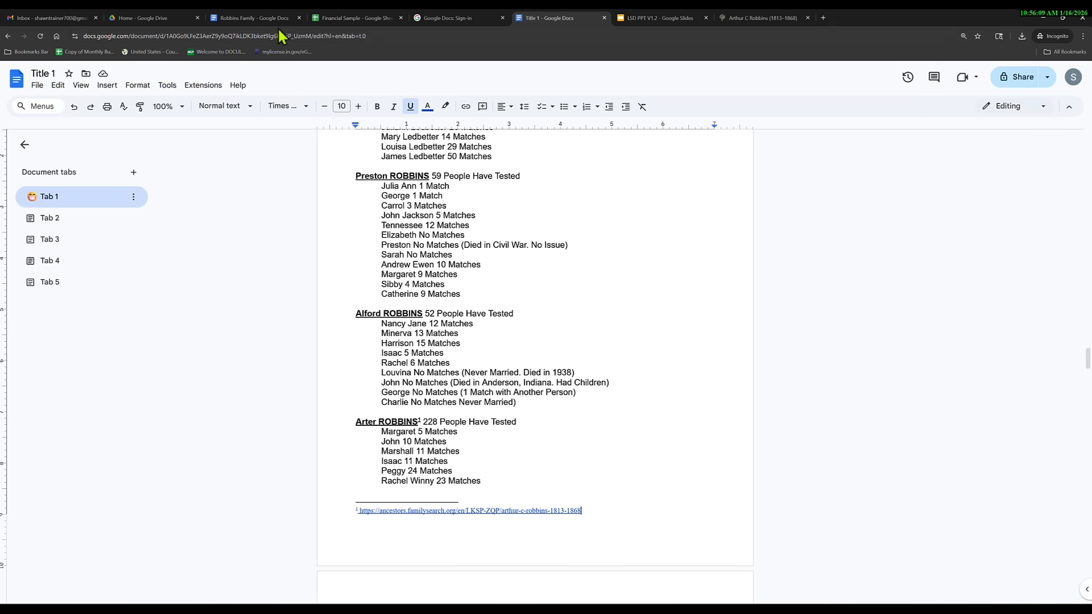
# Copy the James ROBBINS birth-and-burial paragraph from page 20 of Robbins Family, then return to Title 1.
pyautogui.click(263, 19)
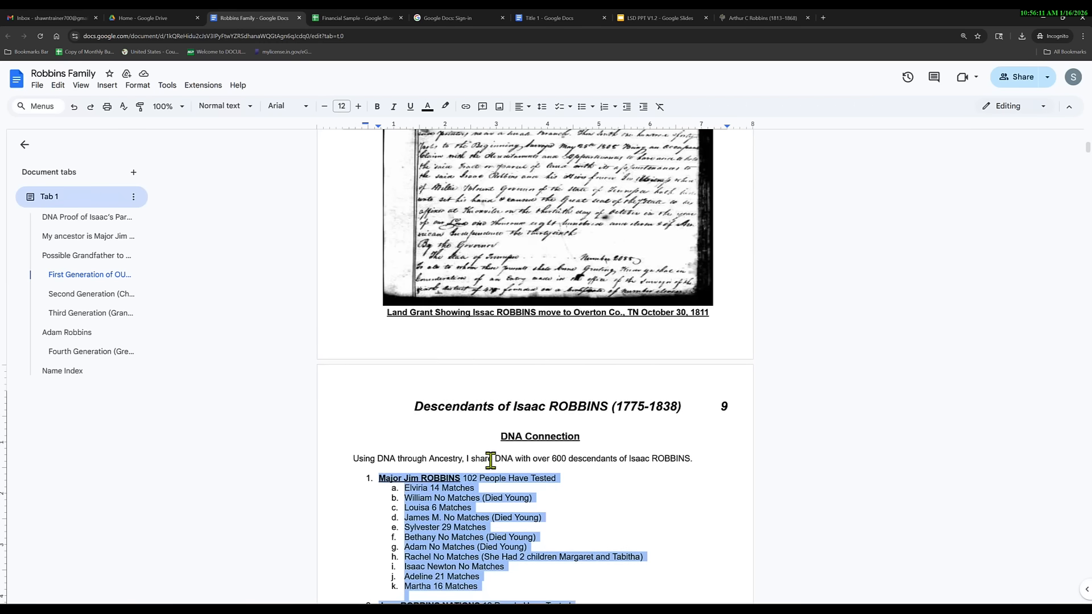
pyautogui.scroll(-20, 491, 459)
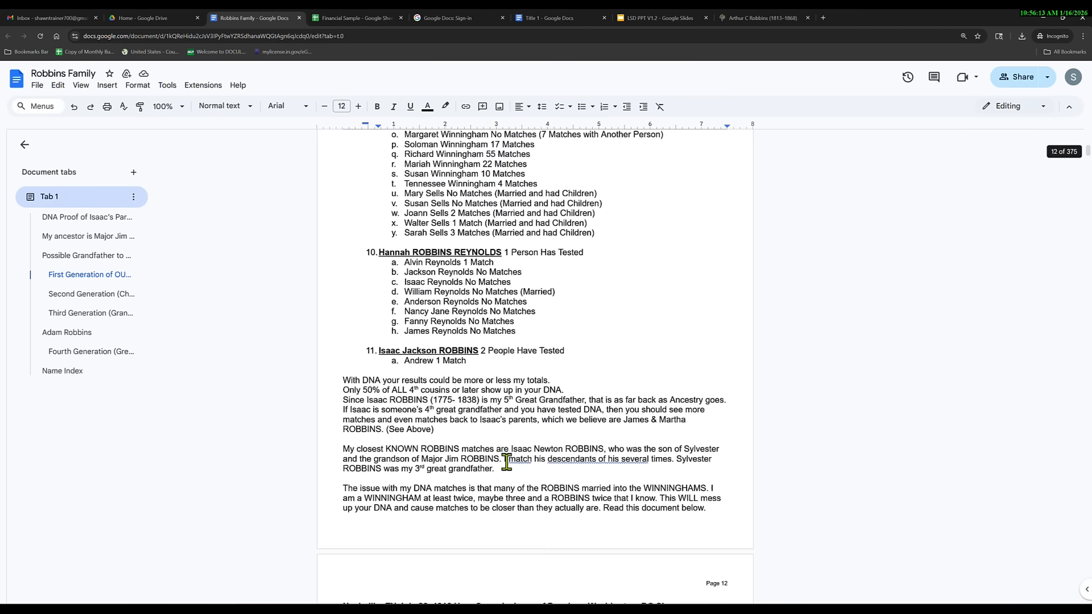
pyautogui.scroll(-20, 507, 462)
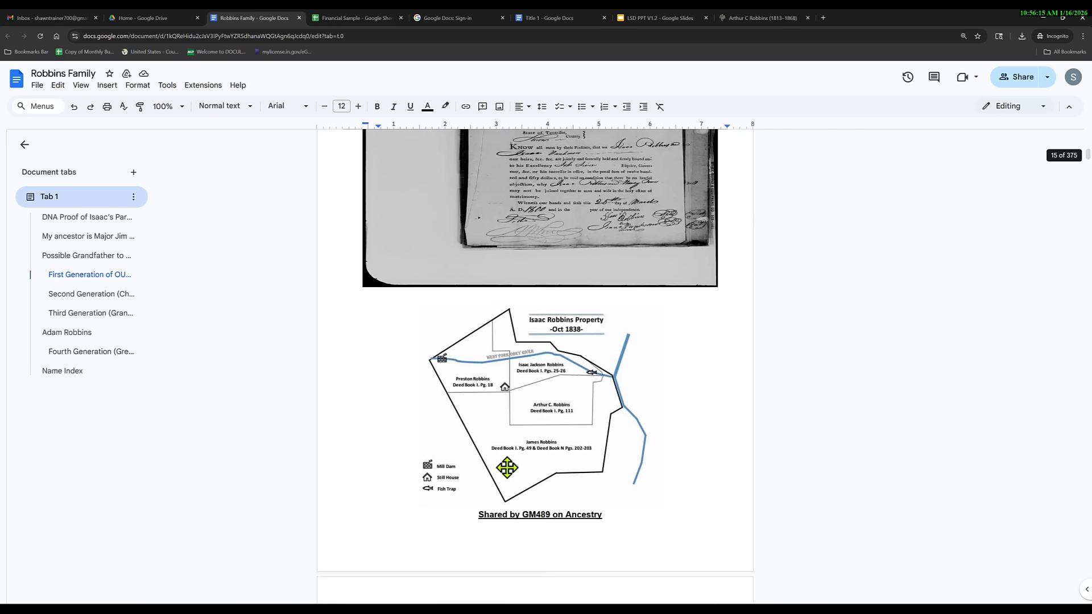
pyautogui.scroll(-20, 507, 468)
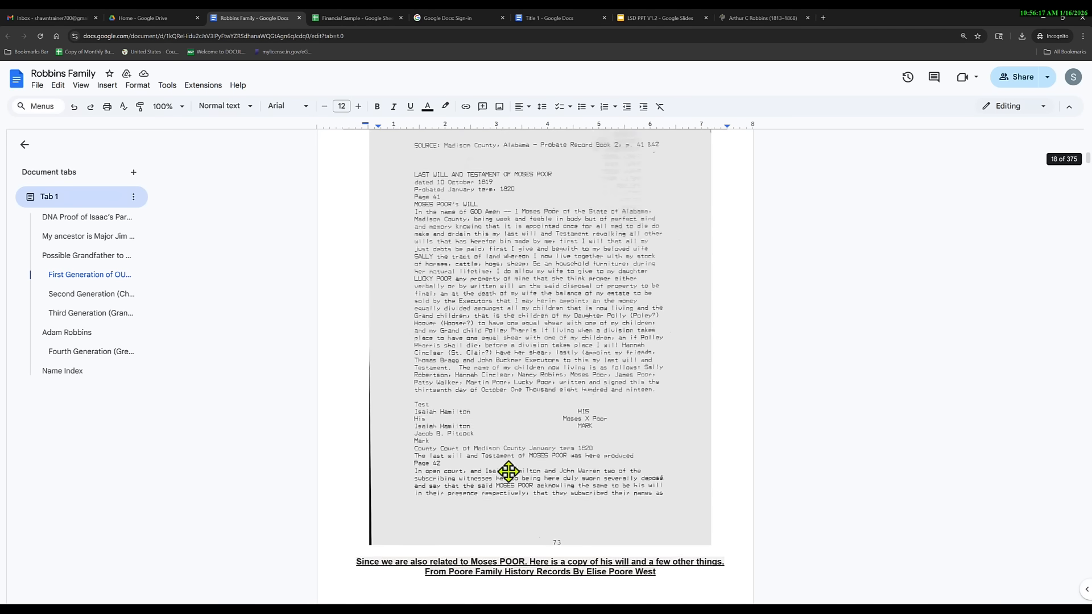
pyautogui.scroll(-20, 508, 471)
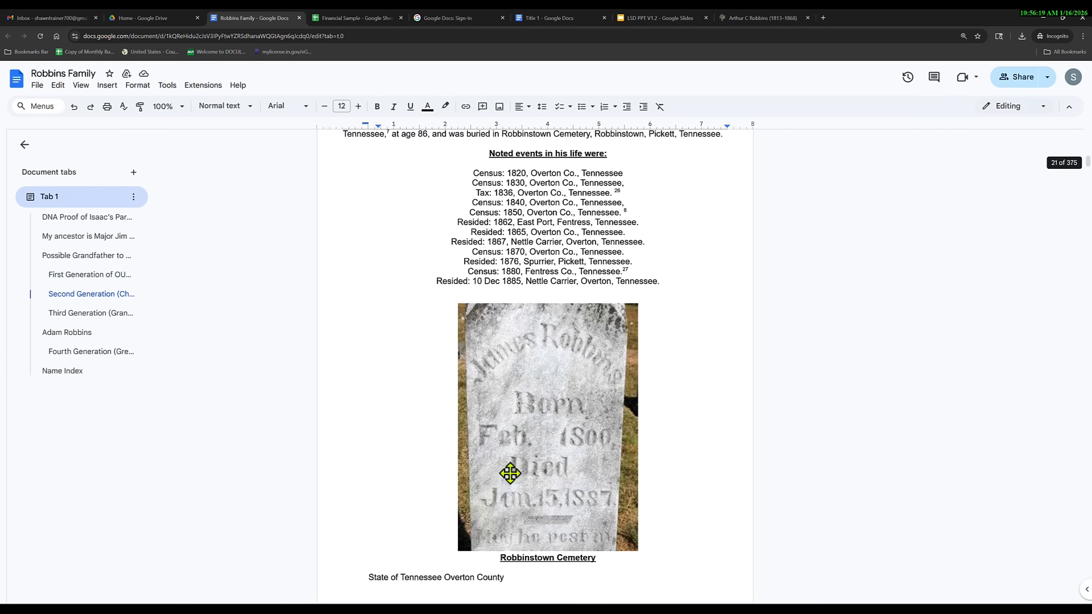
pyautogui.scroll(3, 511, 473)
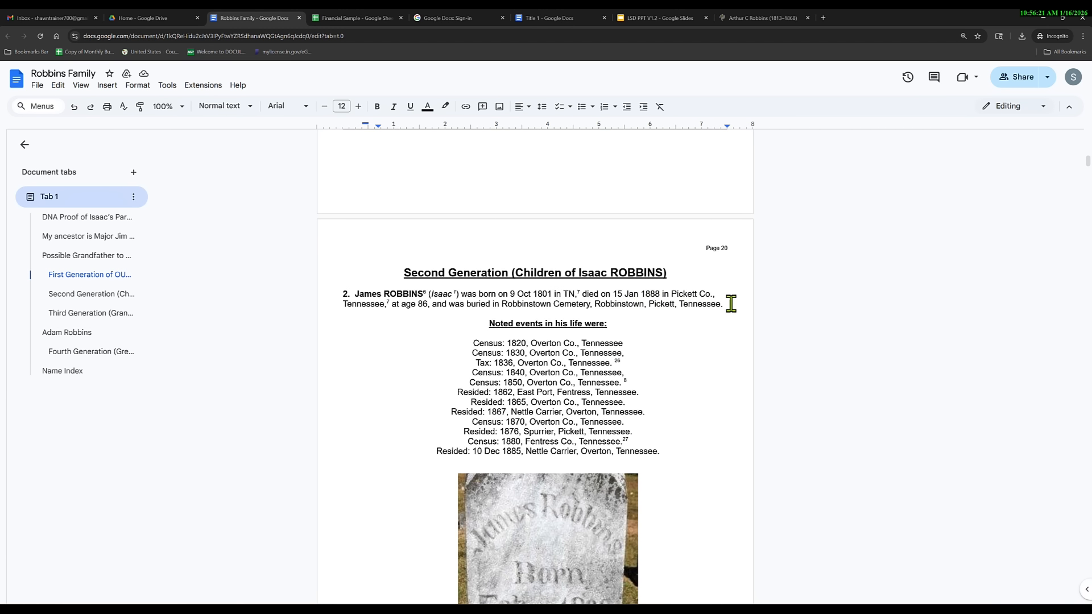
pyautogui.moveTo(731, 303); pyautogui.dragTo(364, 294)
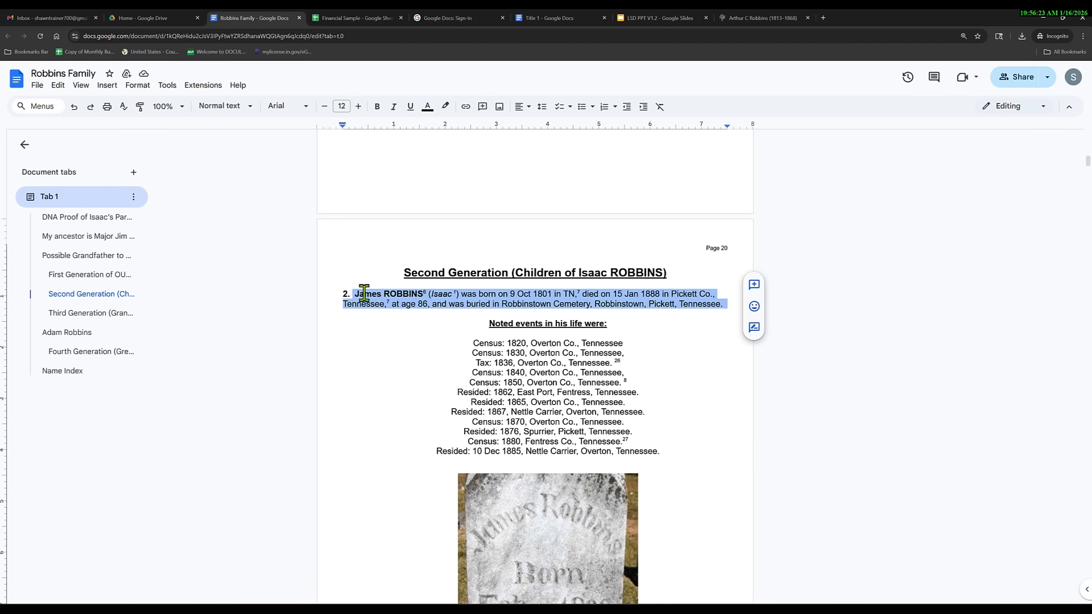
pyautogui.rightClick(364, 293)
pyautogui.click(385, 320)
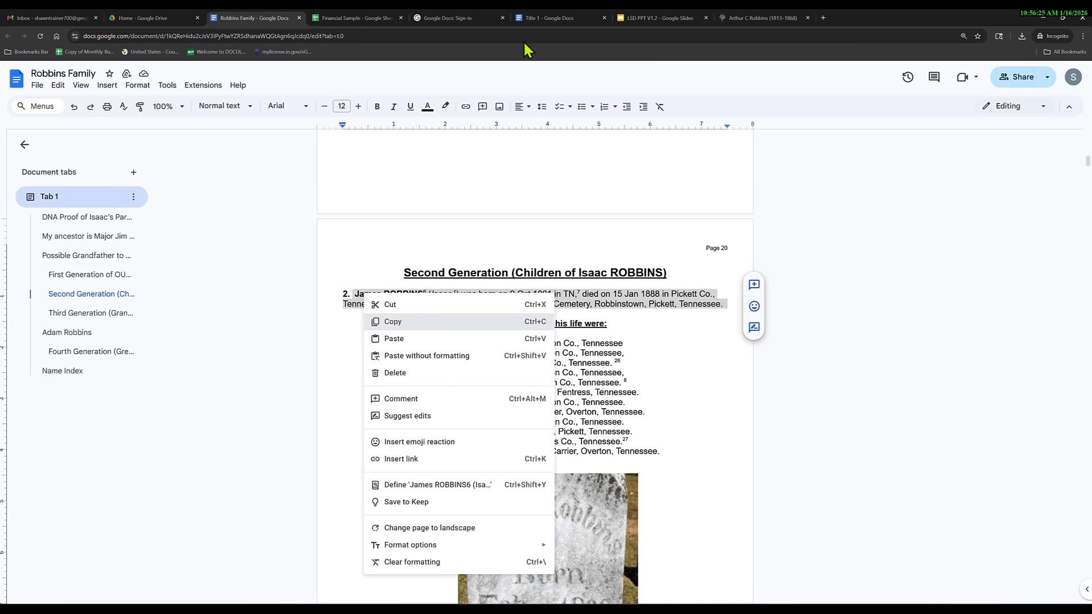
pyautogui.click(543, 20)
pyautogui.scroll(-3, 429, 431)
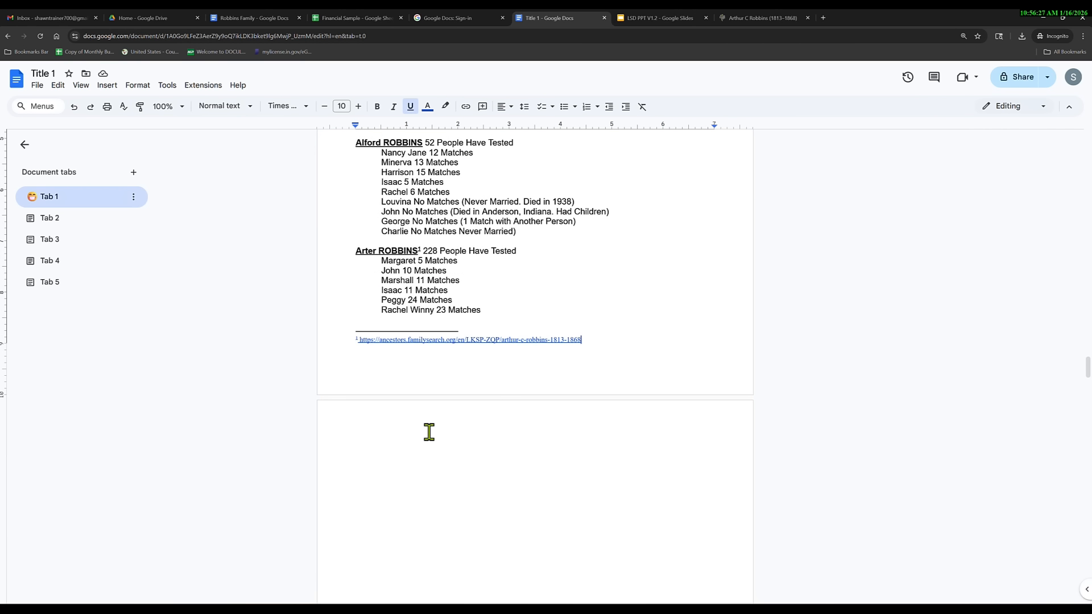
pyautogui.click(429, 432)
pyautogui.hotkey('ctrl', 'v')
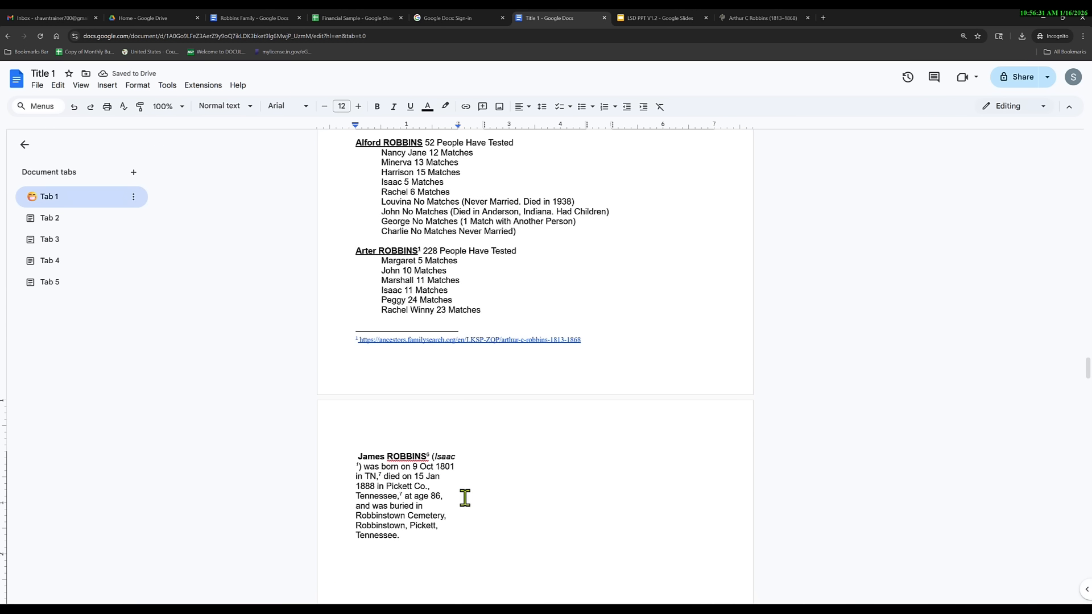
# Format the pasted paragraph and the blank lines below as a single full-width column.
pyautogui.moveTo(349, 456); pyautogui.dragTo(489, 583)
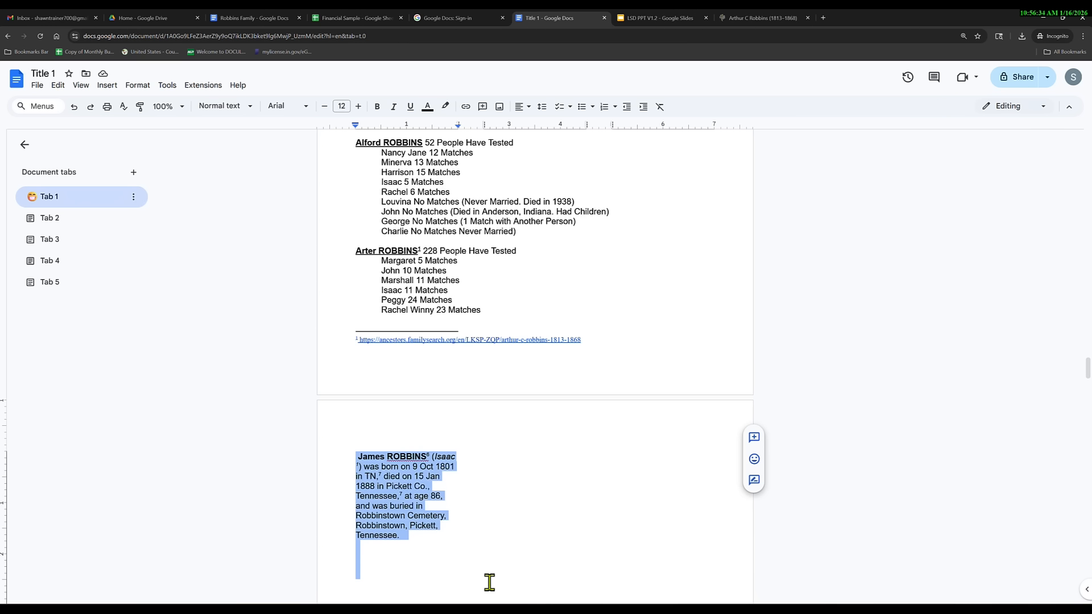
pyautogui.click(107, 85)
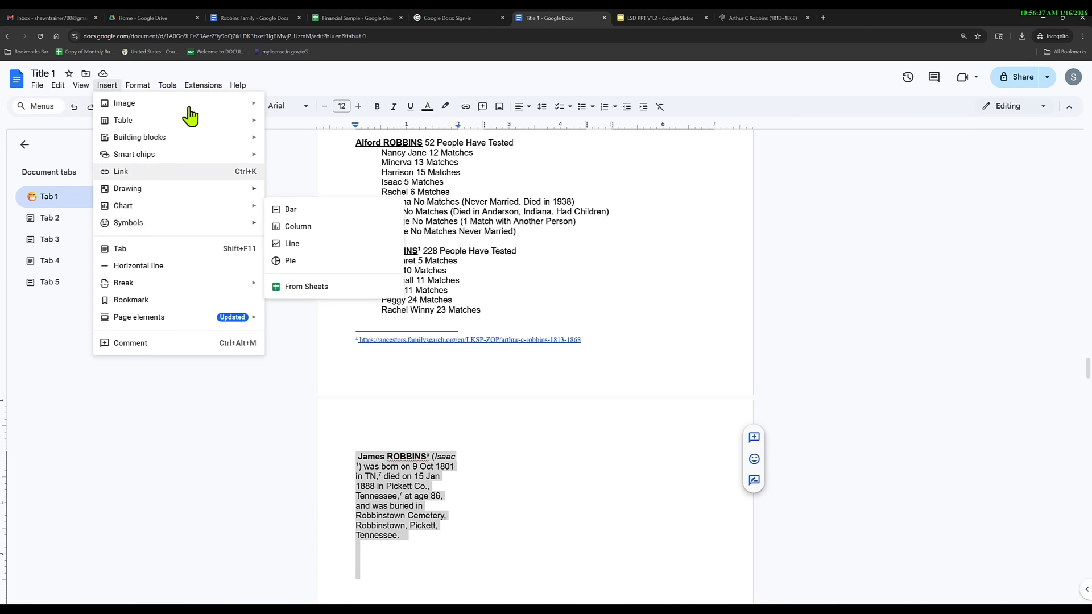
pyautogui.moveTo(138, 85)
pyautogui.moveTo(170, 172)
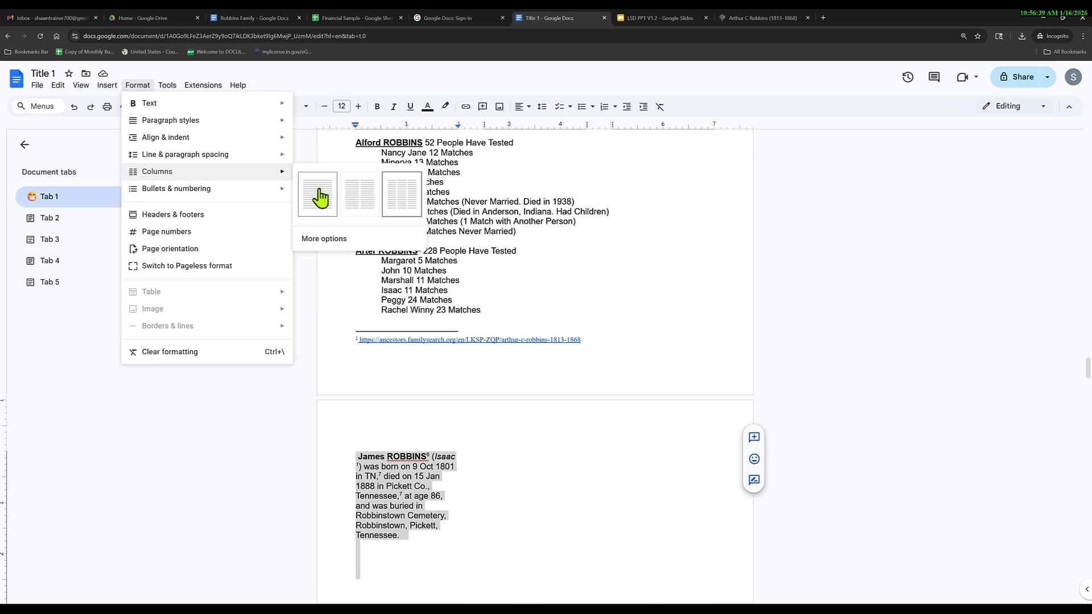
pyautogui.click(318, 196)
pyautogui.click(414, 489)
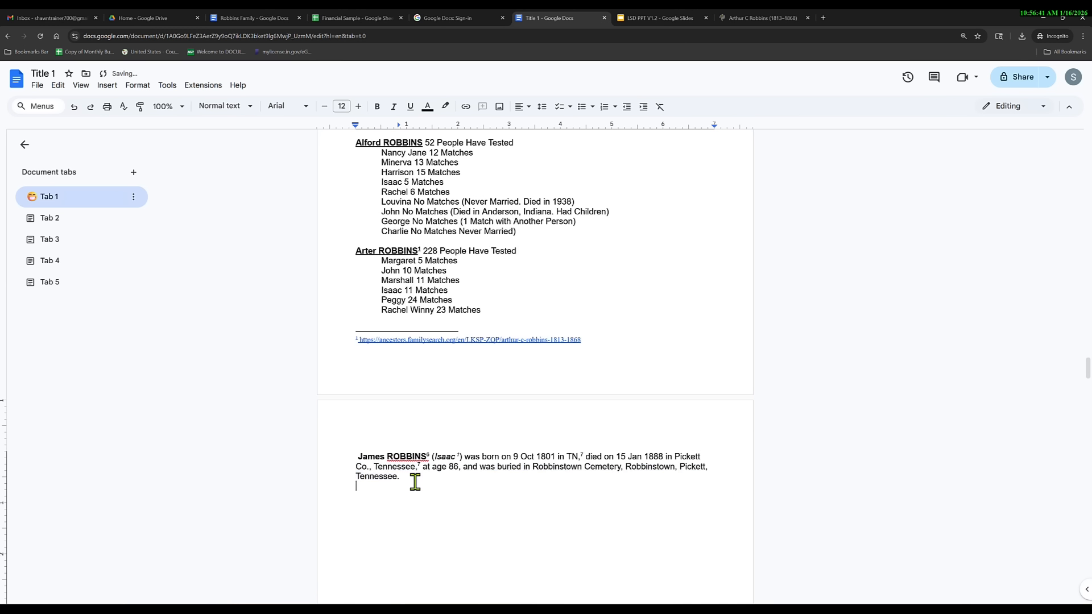
pyautogui.click(183, 109)
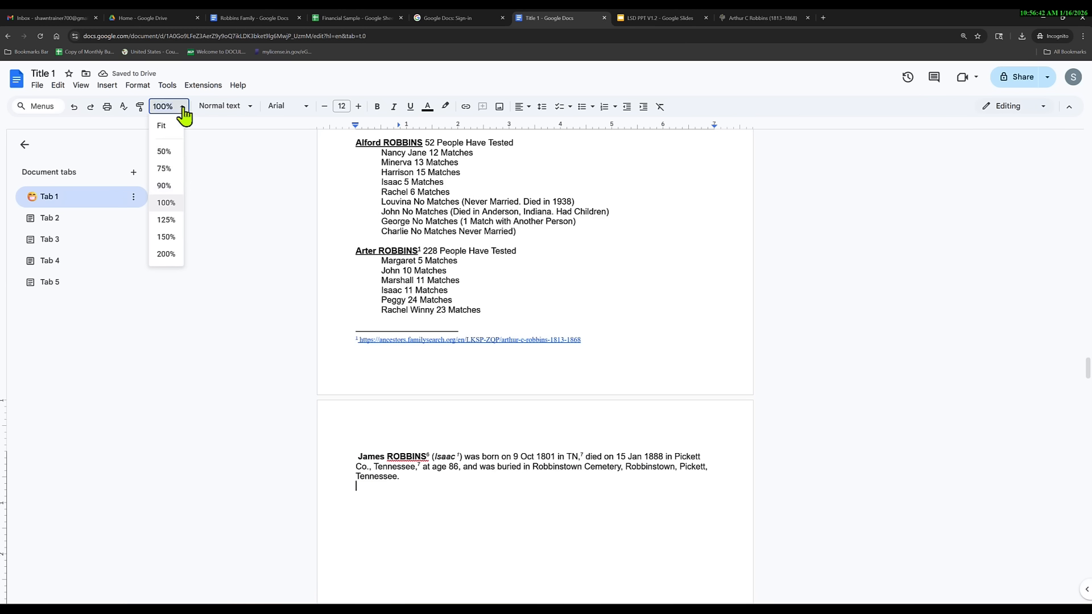
pyautogui.click(166, 254)
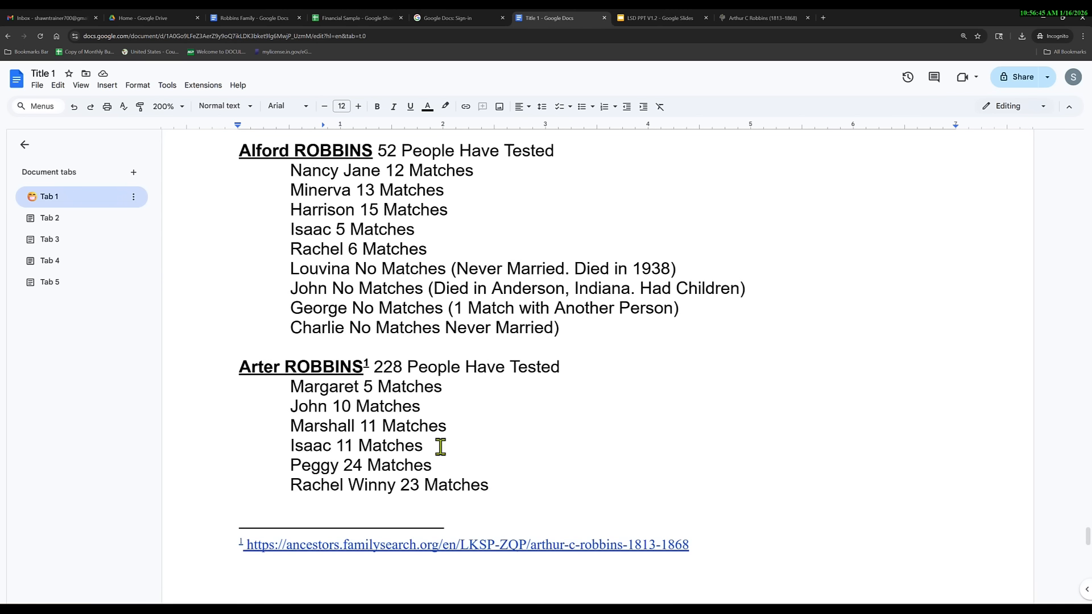
pyautogui.scroll(-6, 452, 454)
pyautogui.scroll(-1, 454, 455)
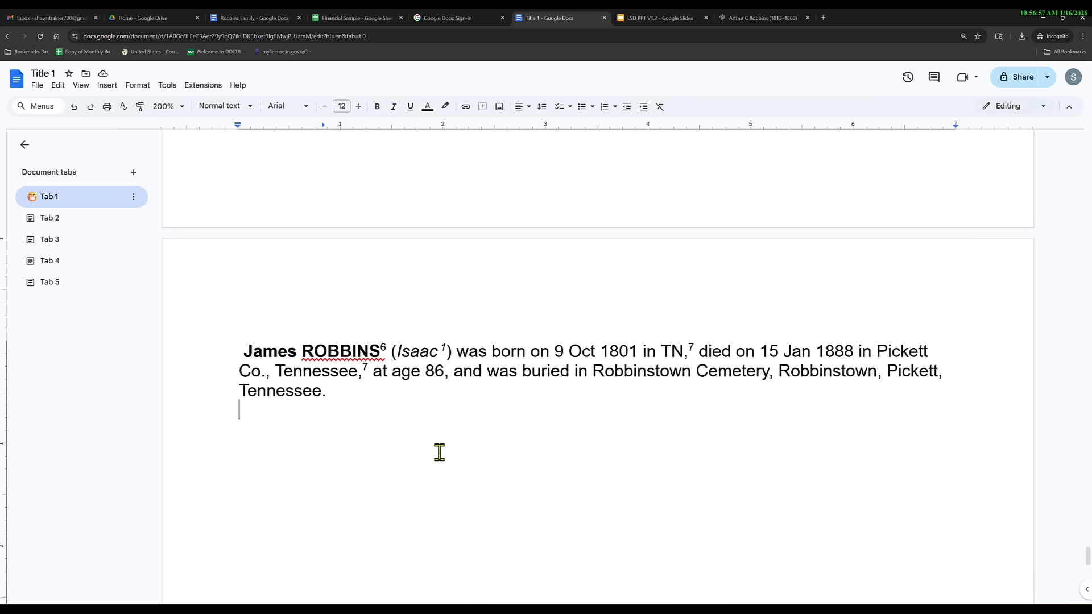
# Scroll to the end of the Robbins Family document to check its Name Index.
pyautogui.click(244, 17)
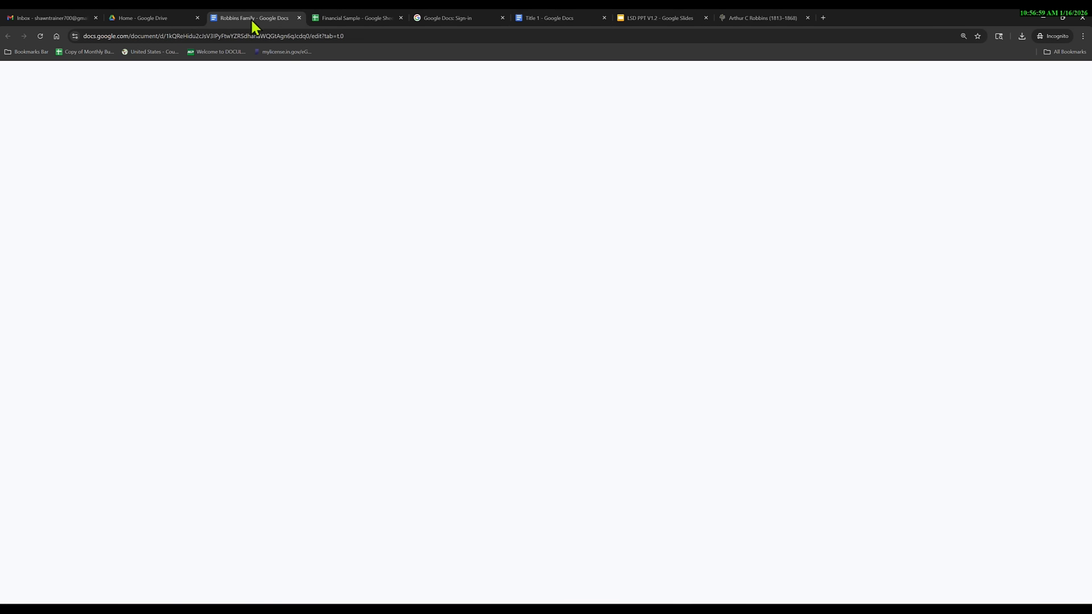
pyautogui.moveTo(1088, 165); pyautogui.dragTo(1036, 580)
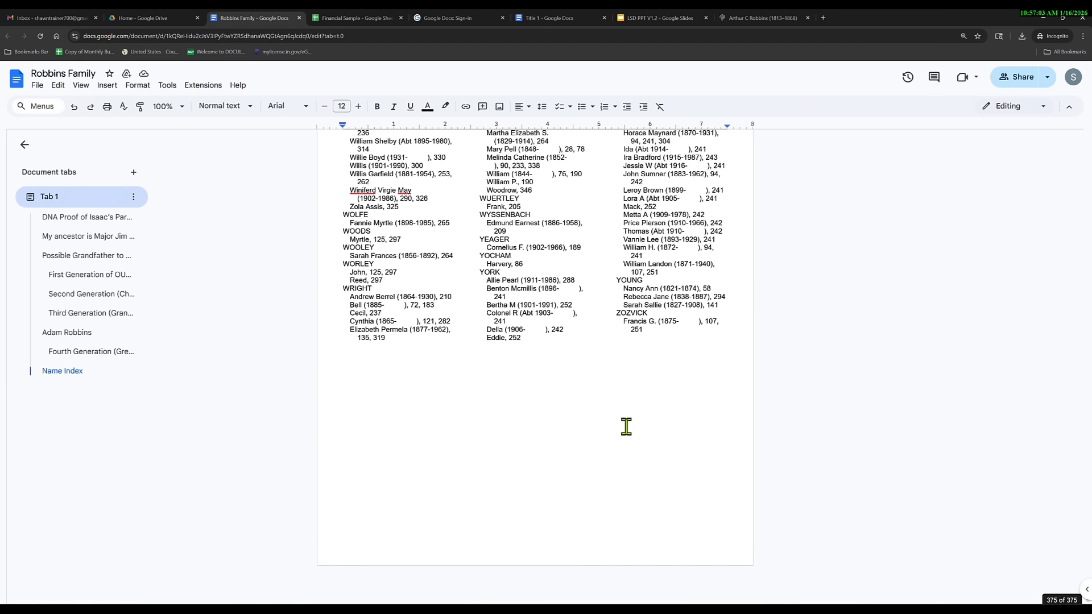
pyautogui.scroll(20, 497, 318)
pyautogui.scroll(3, 491, 370)
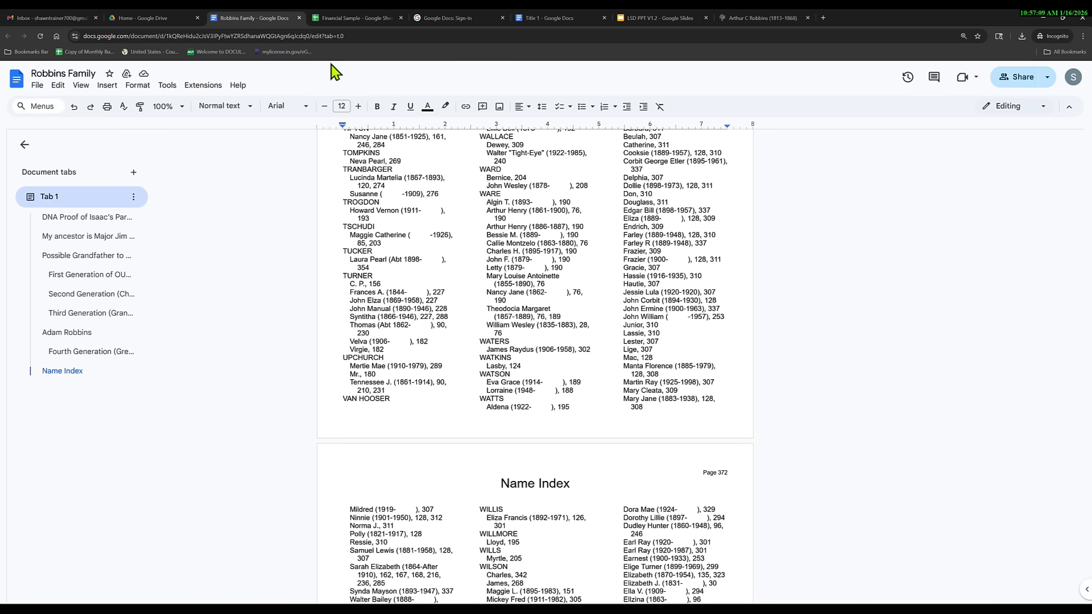
pyautogui.click(433, 17)
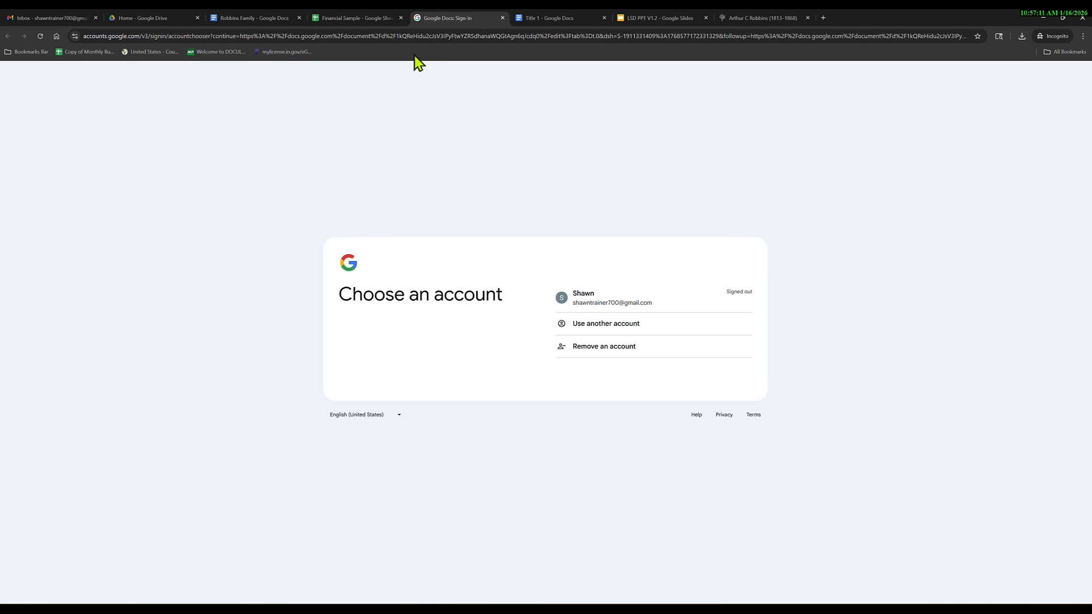
# Back in the Title 1 document, set the zoom to 100%.
pyautogui.click(532, 19)
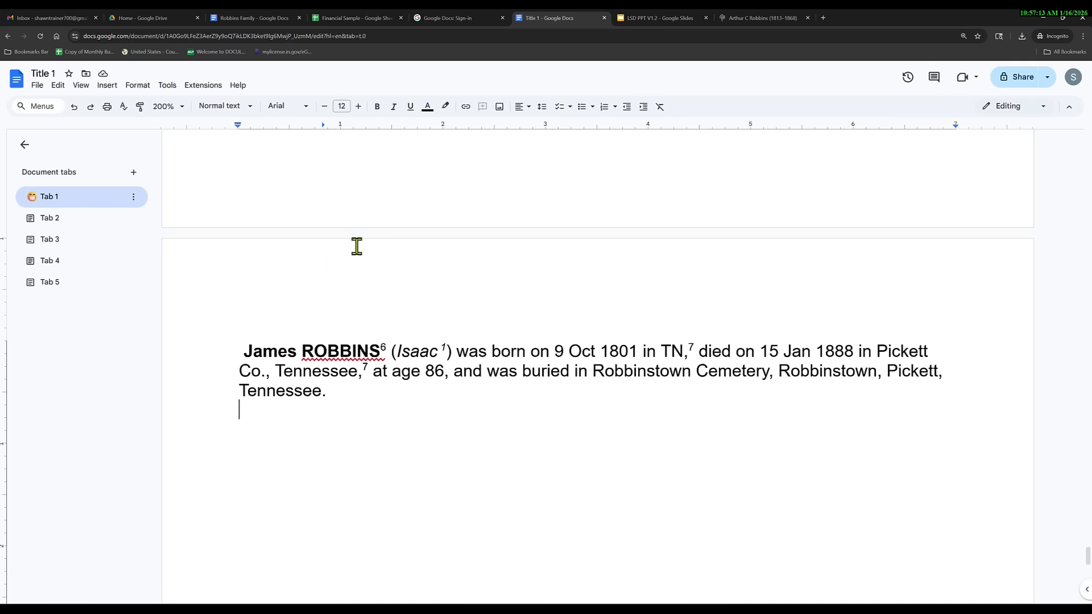
pyautogui.click(183, 107)
pyautogui.click(169, 203)
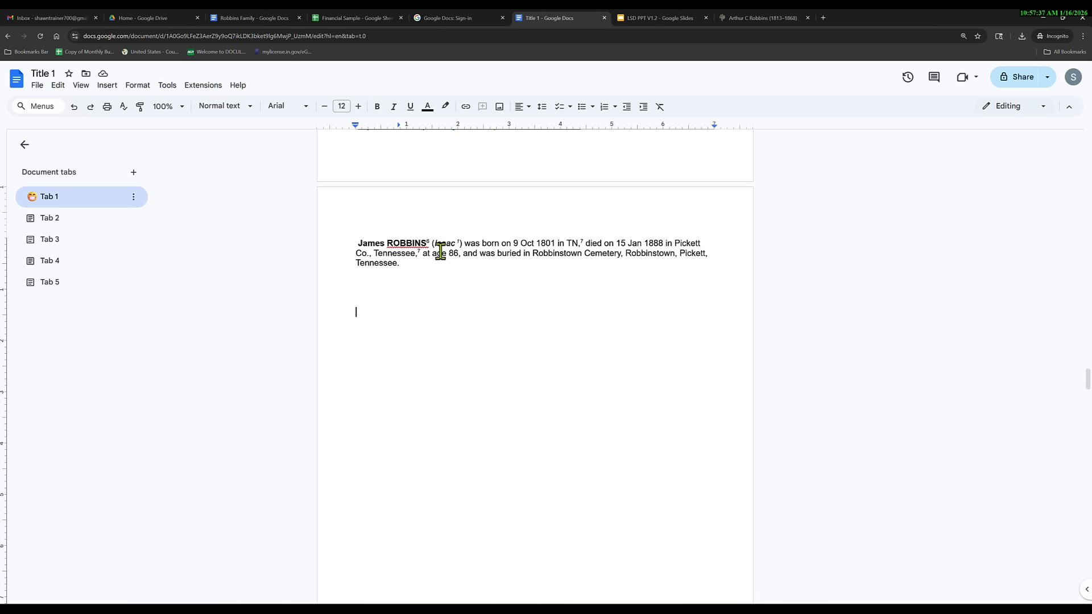
pyautogui.moveTo(409, 243); pyautogui.dragTo(360, 243)
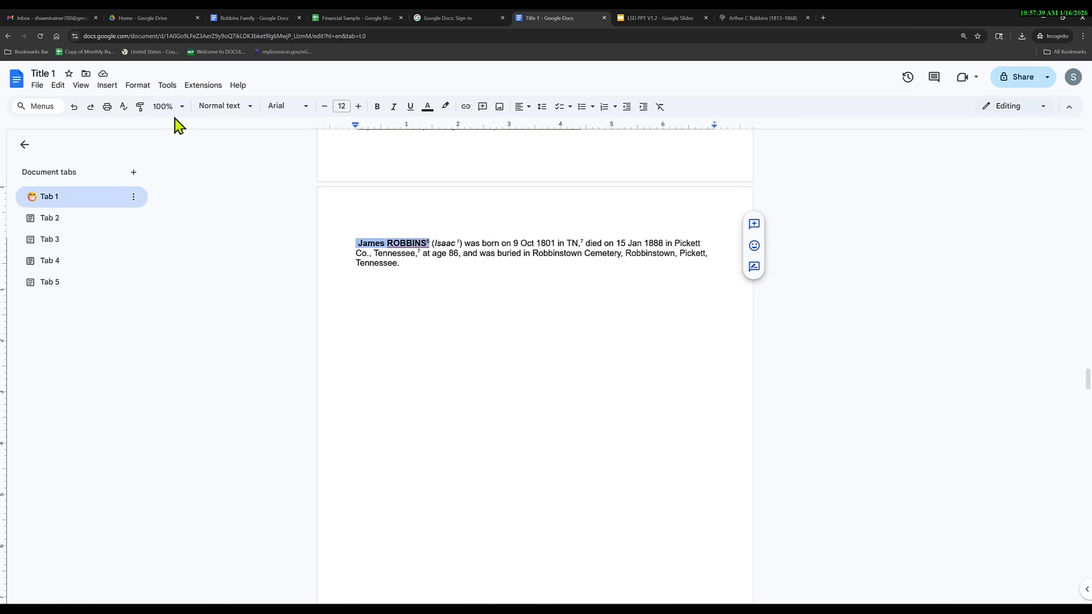
pyautogui.click(248, 108)
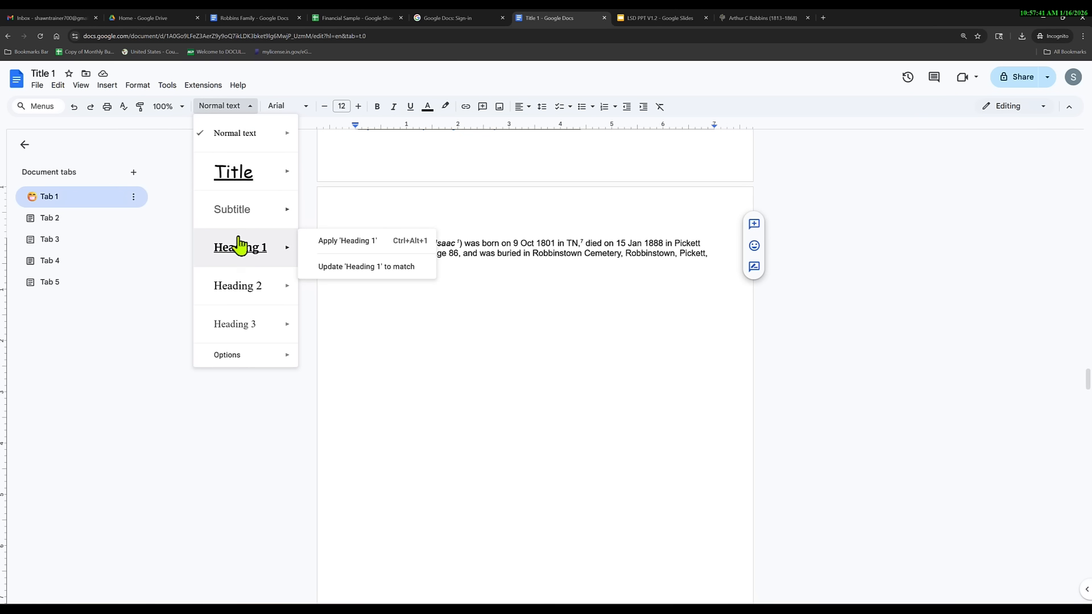
pyautogui.moveTo(237, 330)
pyautogui.click(276, 333)
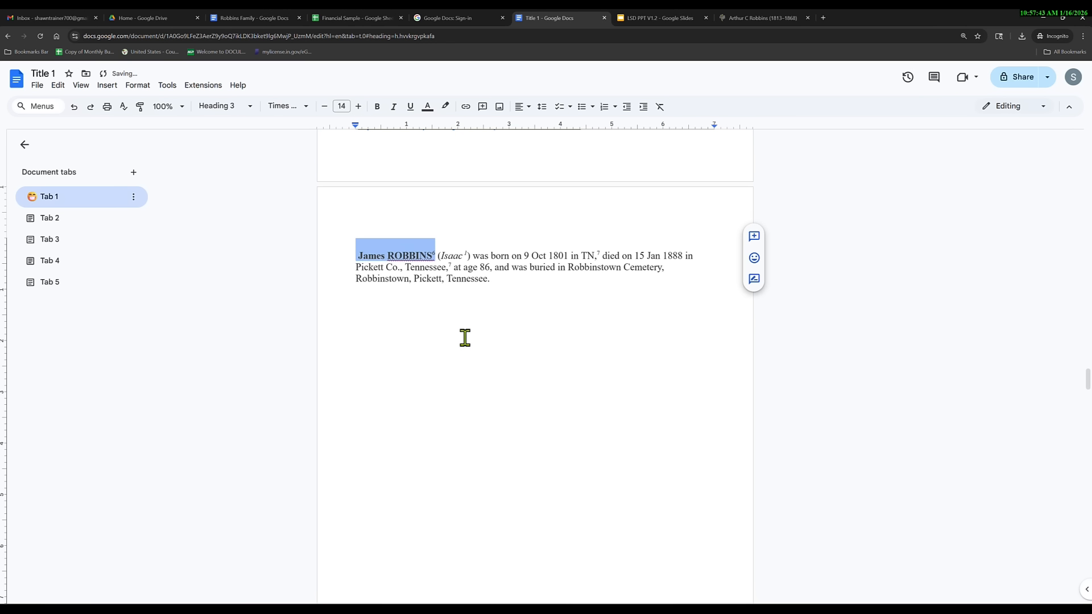
pyautogui.click(359, 107)
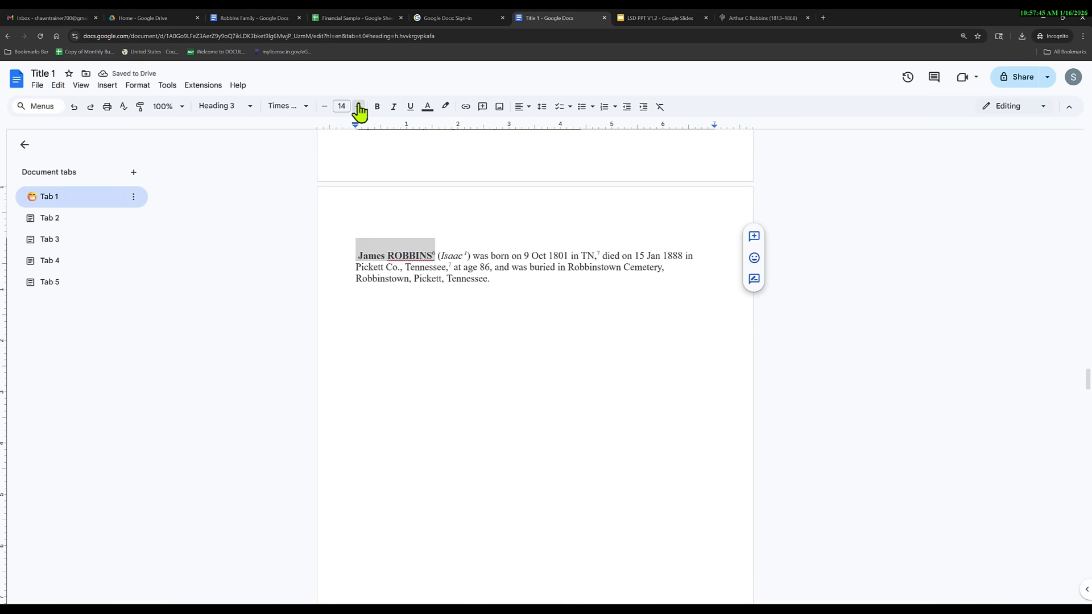
pyautogui.click(359, 107)
pyautogui.click(359, 107)
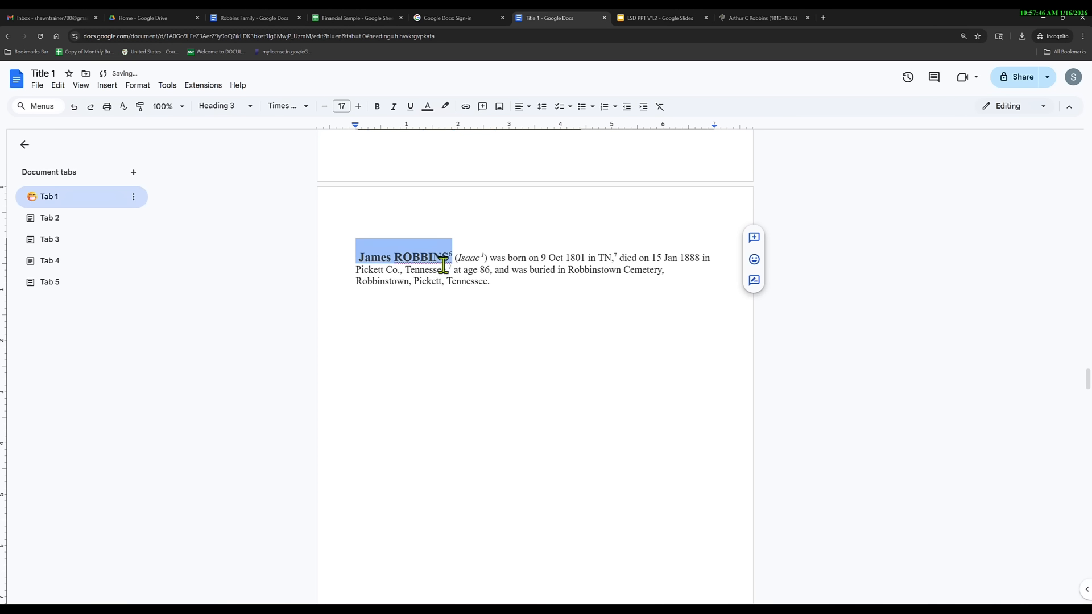
pyautogui.click(398, 332)
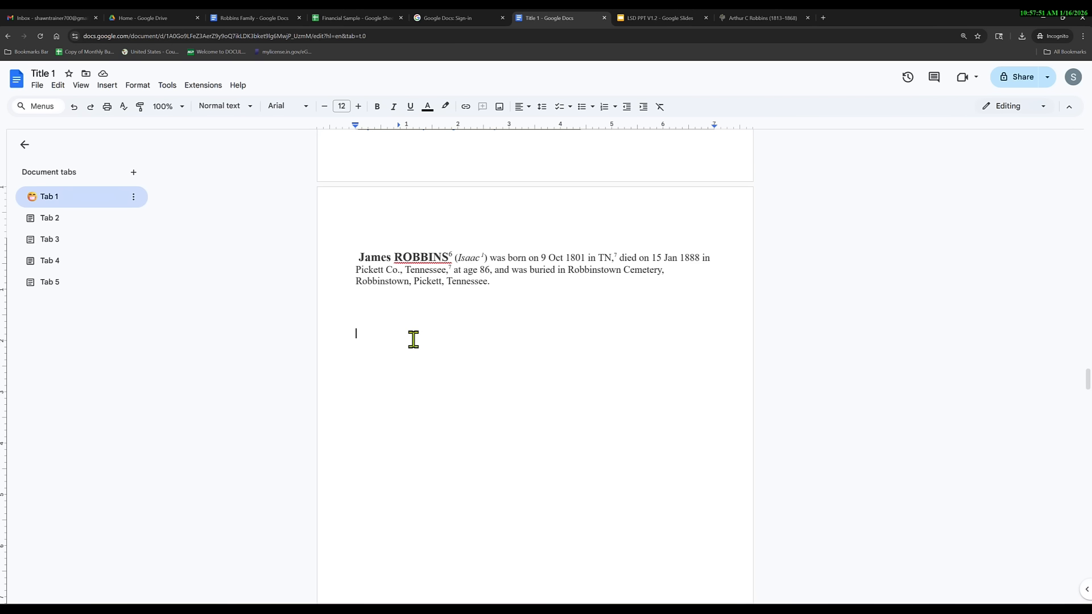
pyautogui.click(108, 87)
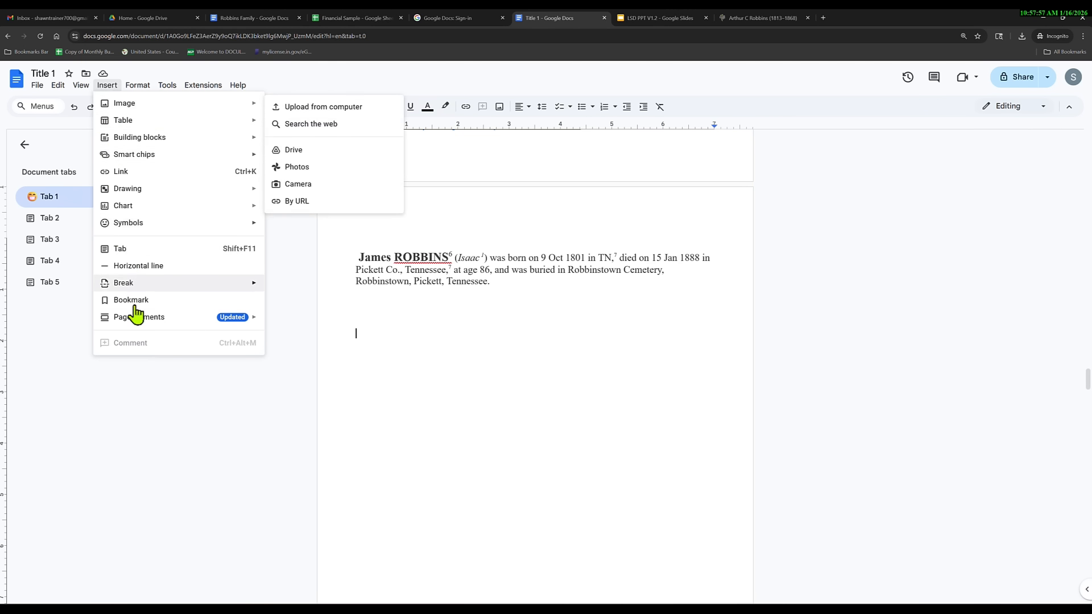
pyautogui.moveTo(139, 320)
pyautogui.moveTo(335, 324)
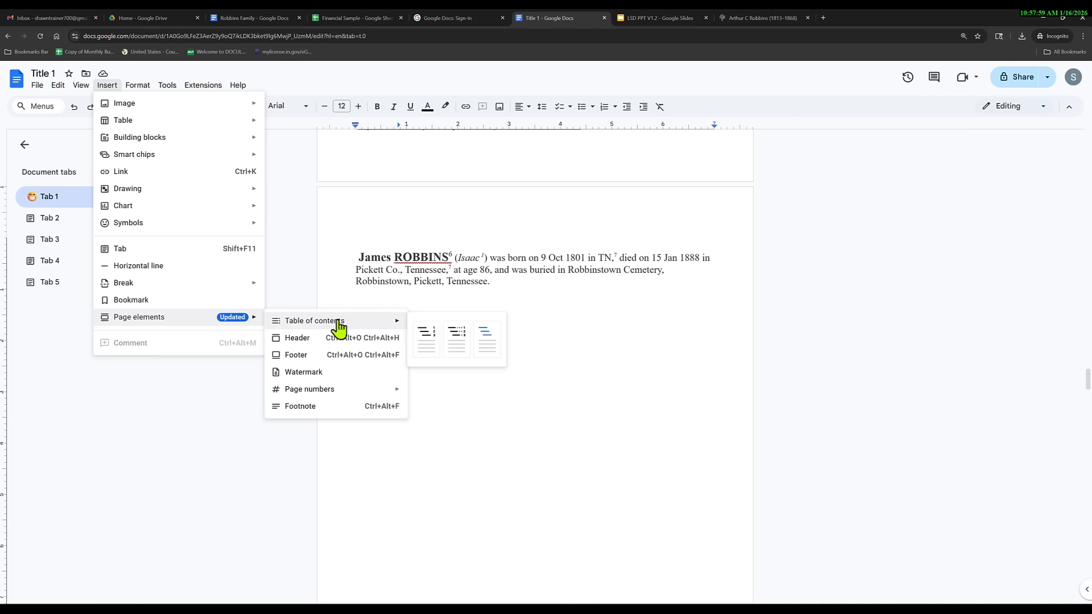
pyautogui.click(487, 348)
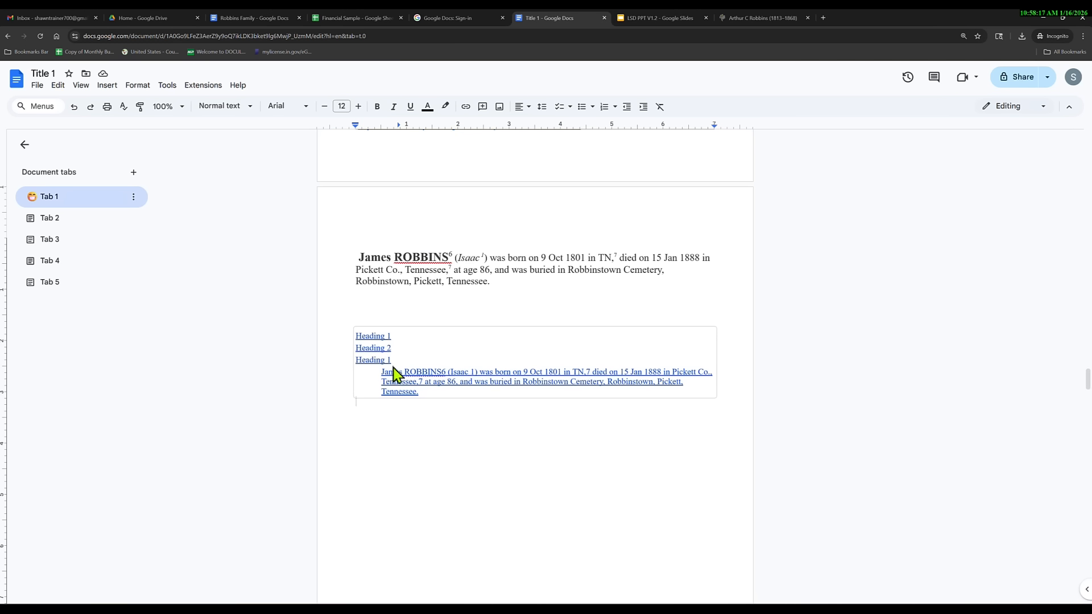
pyautogui.click(373, 348)
pyautogui.click(342, 337)
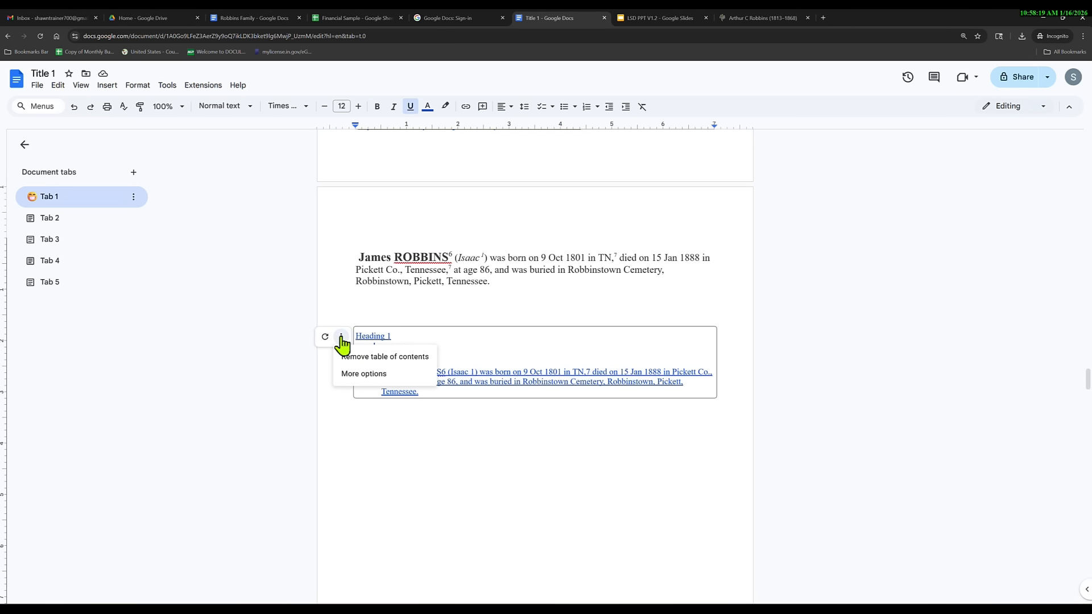
pyautogui.click(356, 358)
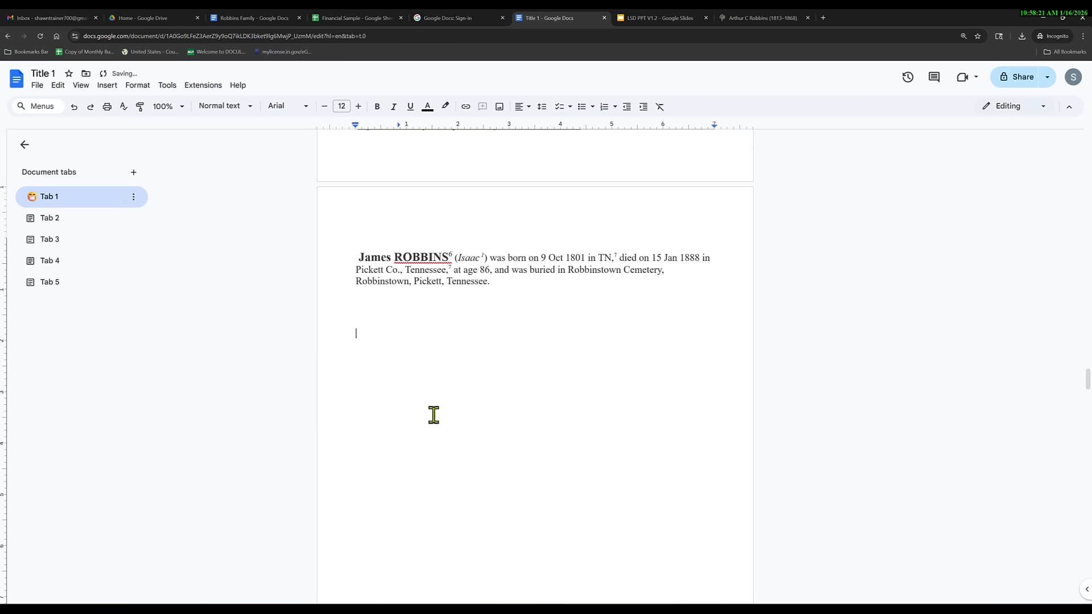
pyautogui.scroll(2, 1055, 554)
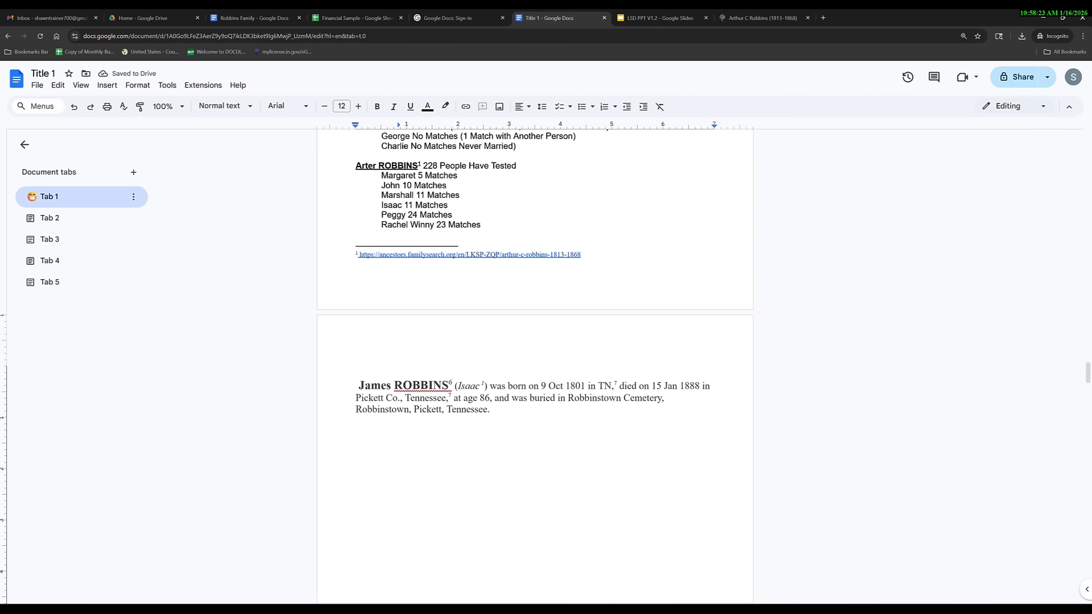
# Append 'Book Heading' to the Heading 2 line under Title 2.
pyautogui.moveTo(1088, 376); pyautogui.dragTo(931, 203)
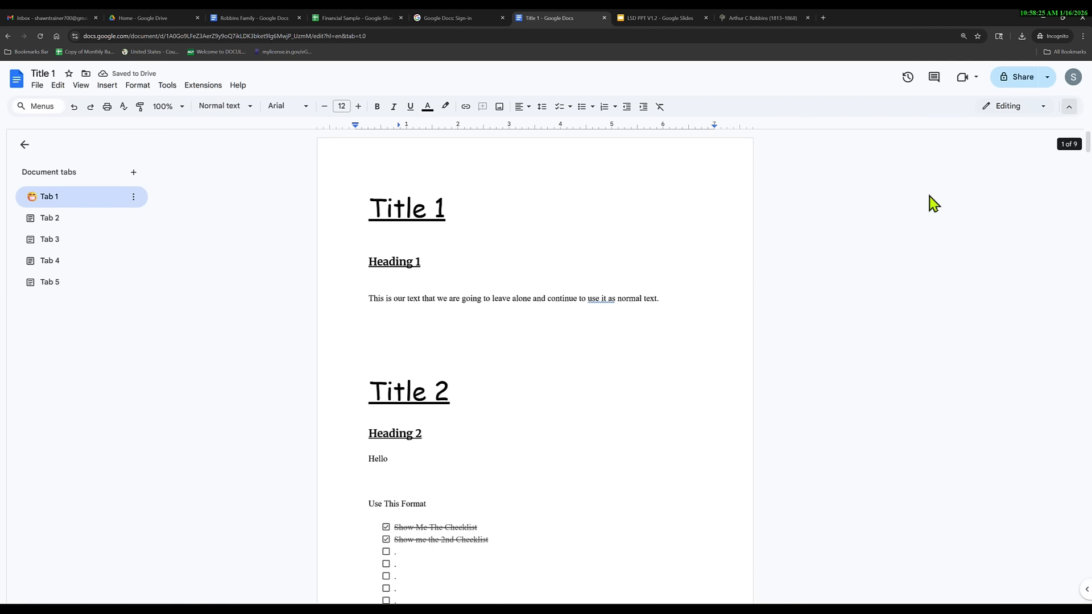
pyautogui.scroll(-4, 551, 349)
pyautogui.click(452, 219)
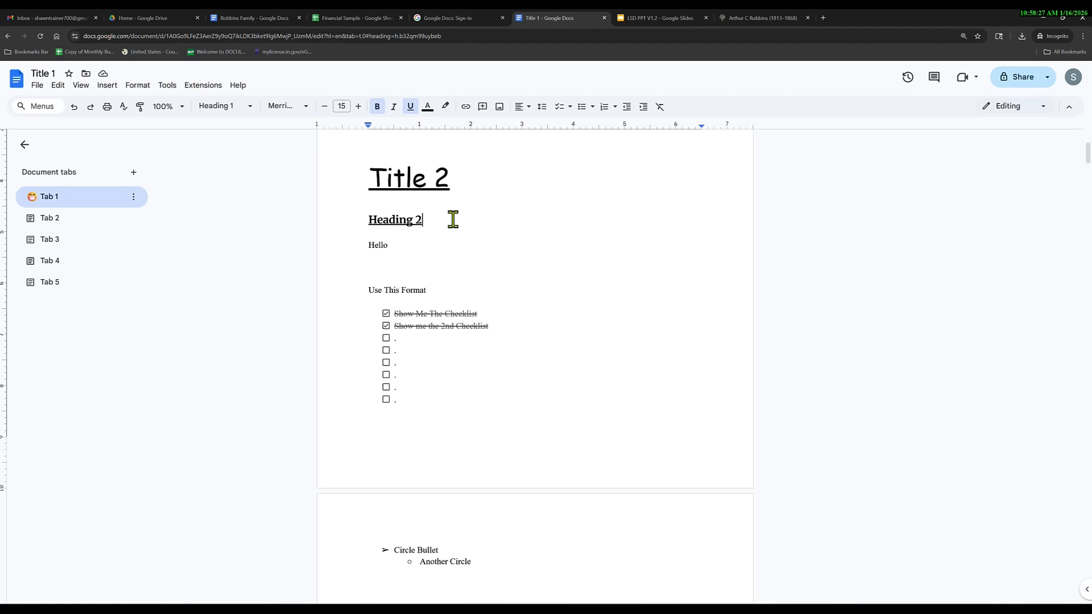
pyautogui.write('Book Heading')
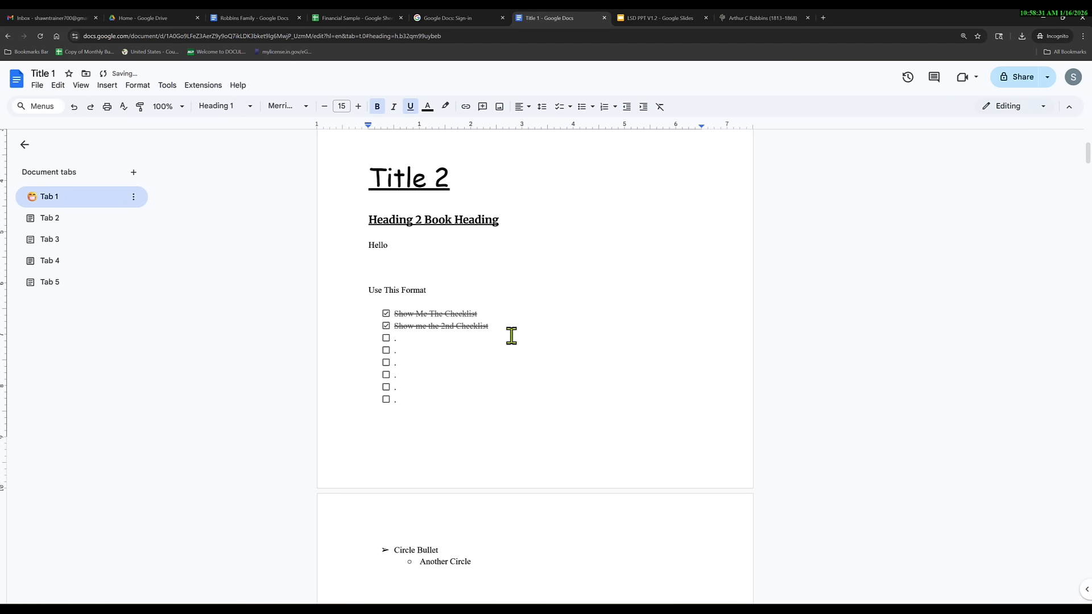
# Briefly view Tab 2, then return to Tab 1 and scroll down to page 9.
pyautogui.scroll(-6, 729, 332)
pyautogui.moveTo(1088, 183); pyautogui.dragTo(1087, 546)
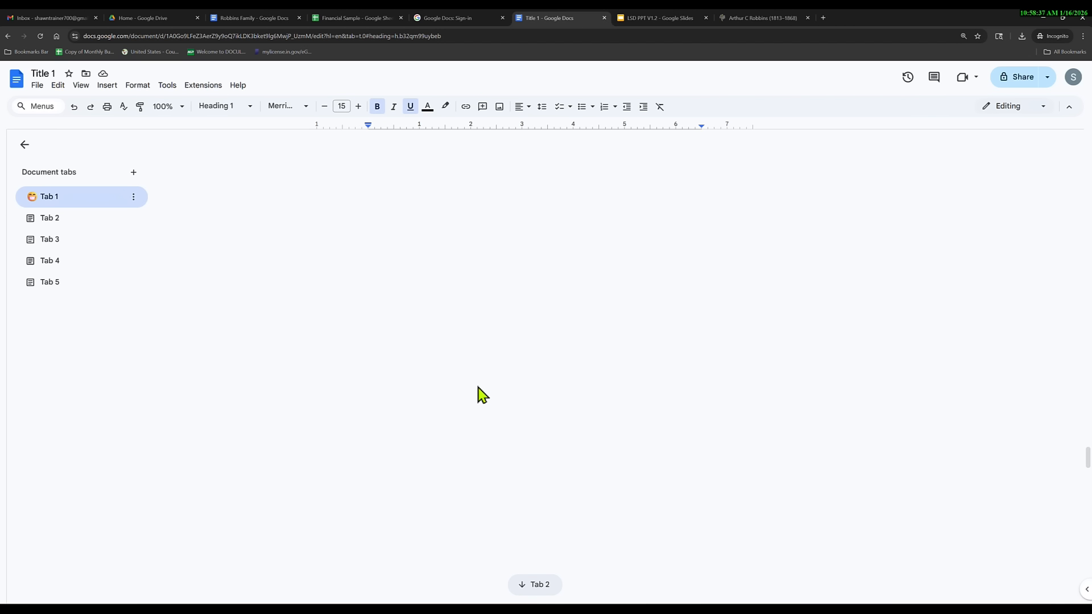
pyautogui.click(524, 586)
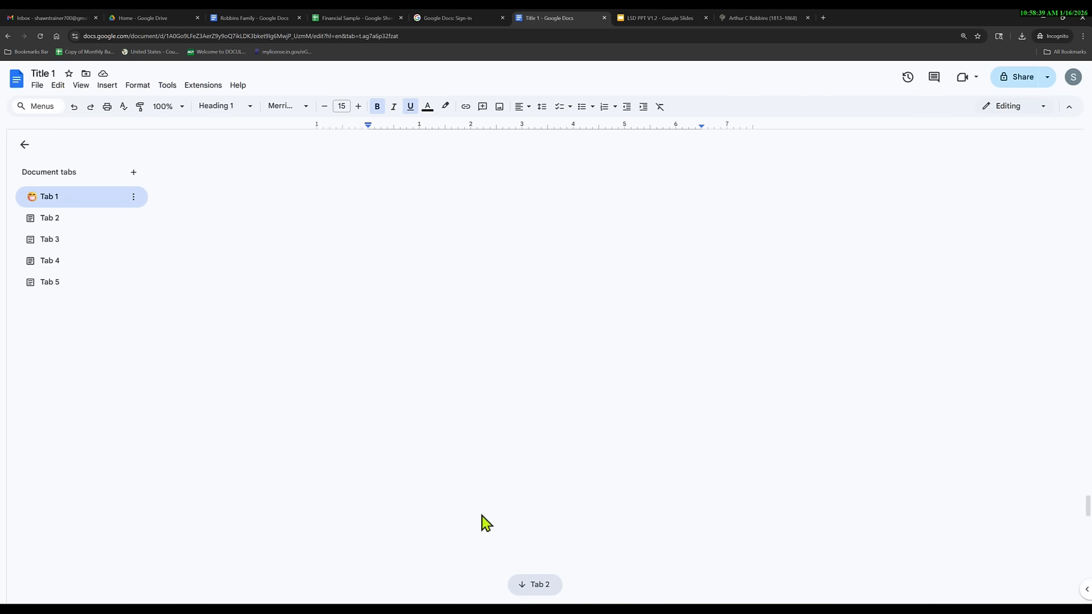
pyautogui.click(100, 199)
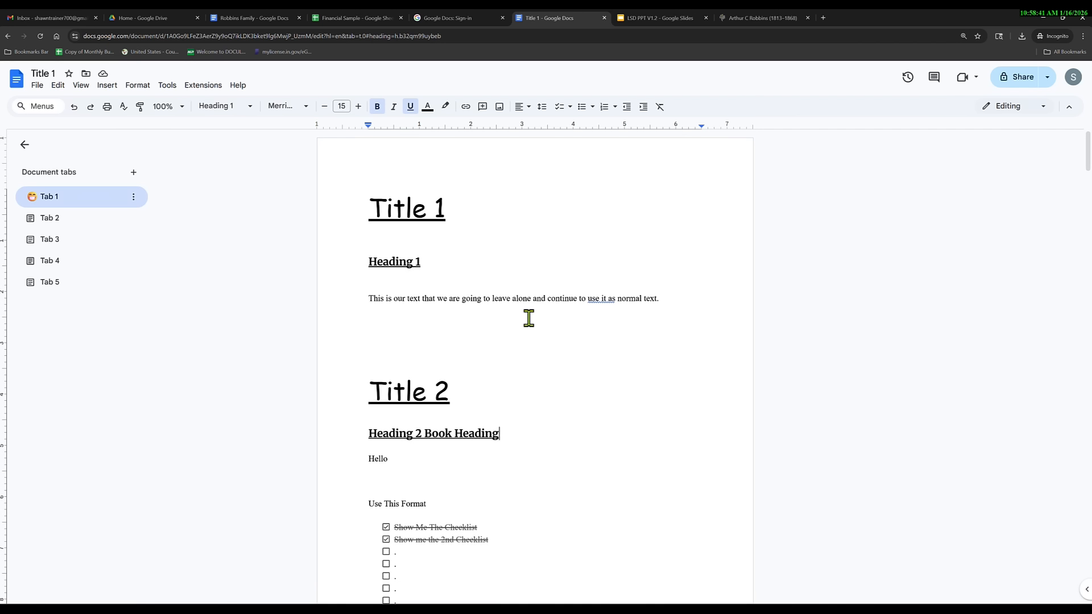
pyautogui.scroll(-20, 518, 319)
pyautogui.scroll(-20, 498, 352)
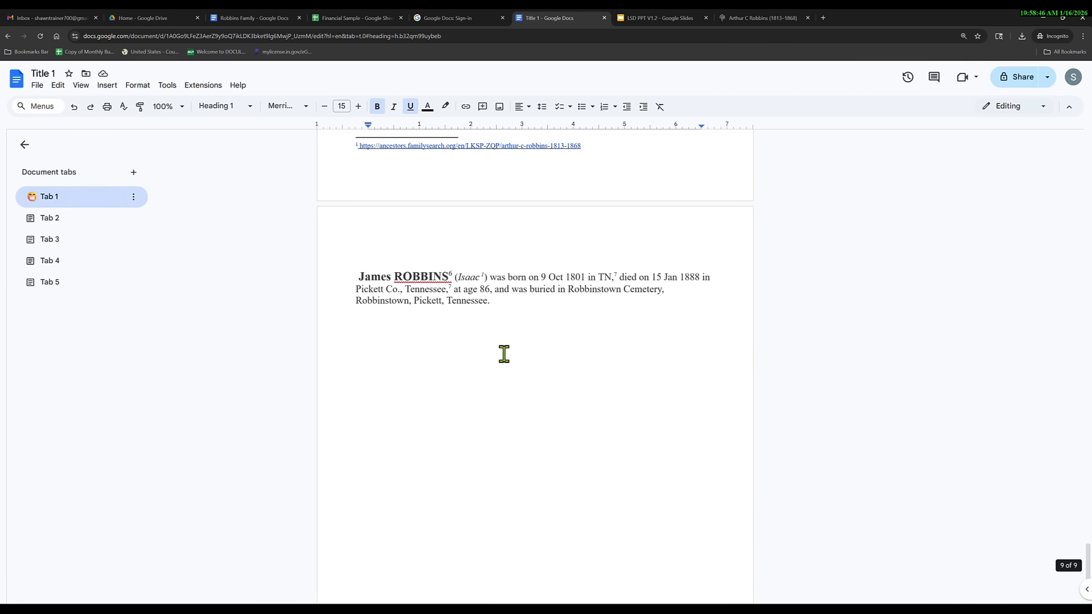
pyautogui.click(390, 344)
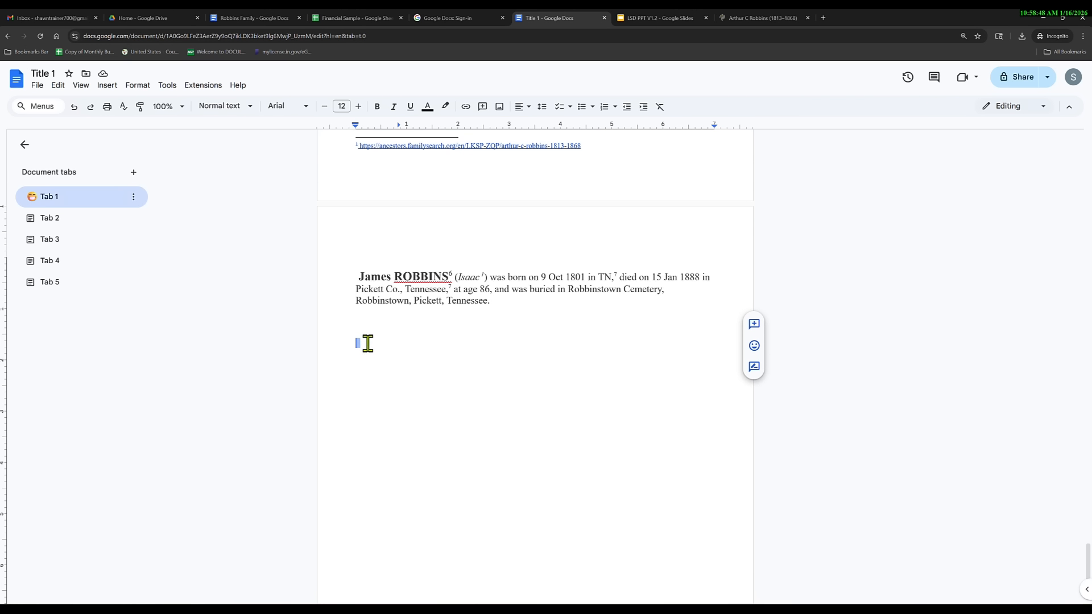
pyautogui.click(110, 88)
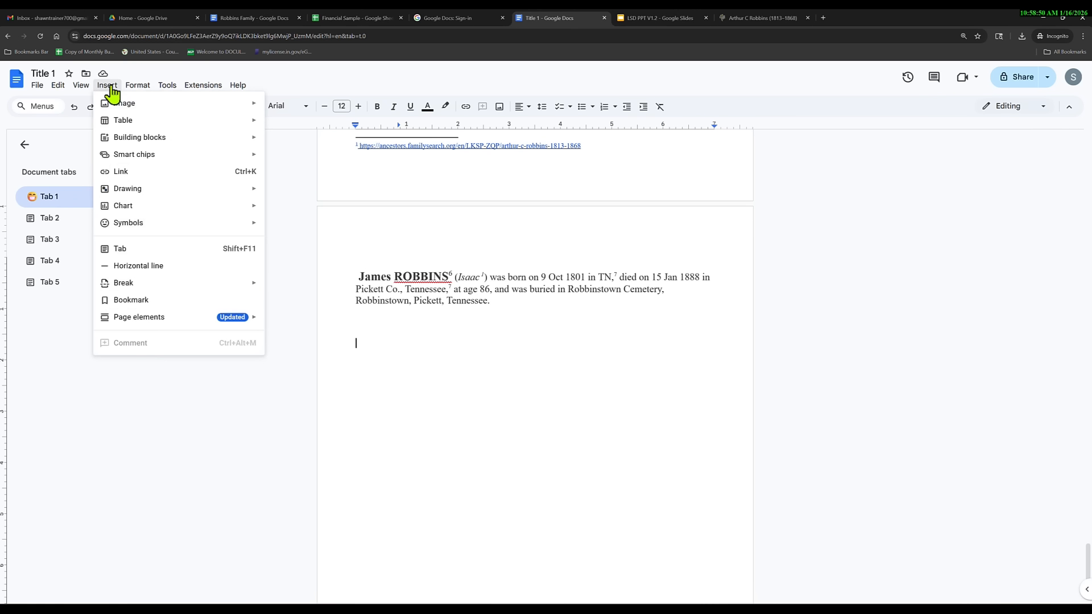
pyautogui.moveTo(212, 320)
pyautogui.moveTo(364, 322)
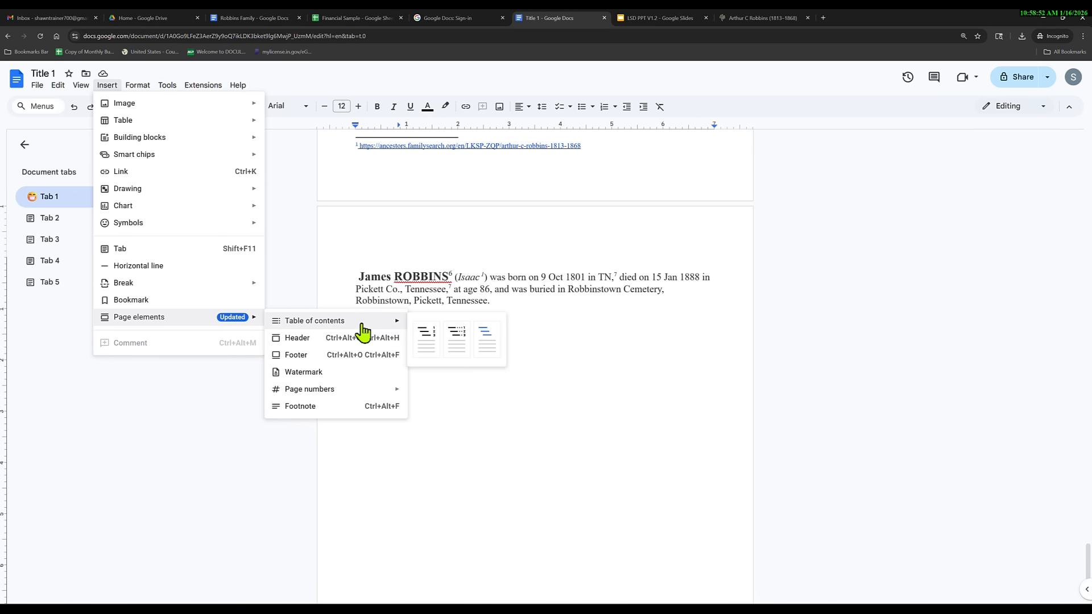
pyautogui.click(427, 349)
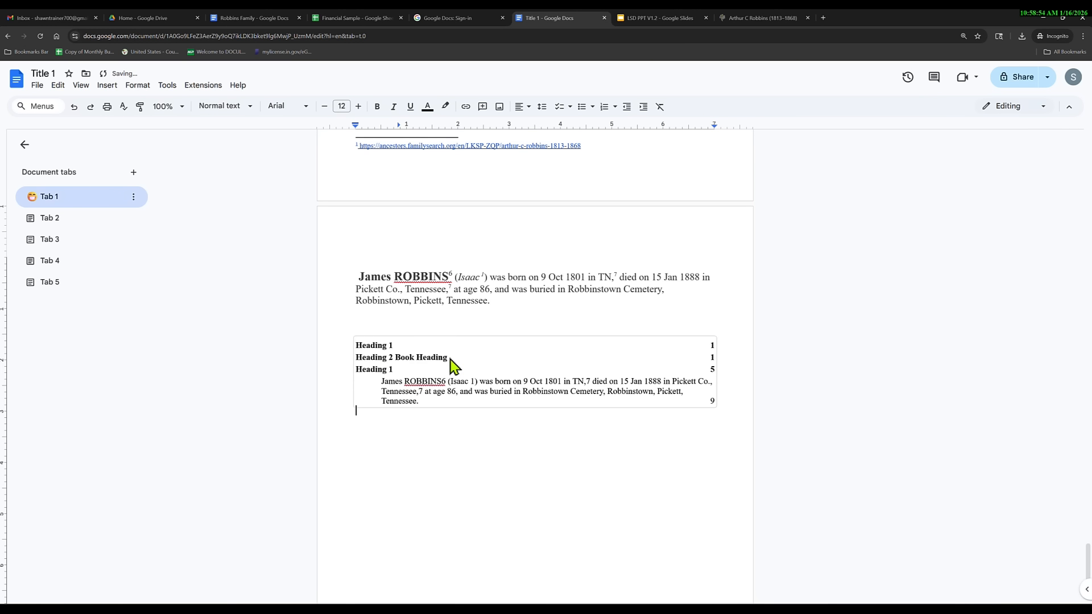
pyautogui.tripleClick(446, 360)
pyautogui.moveTo(448, 360); pyautogui.dragTo(396, 359)
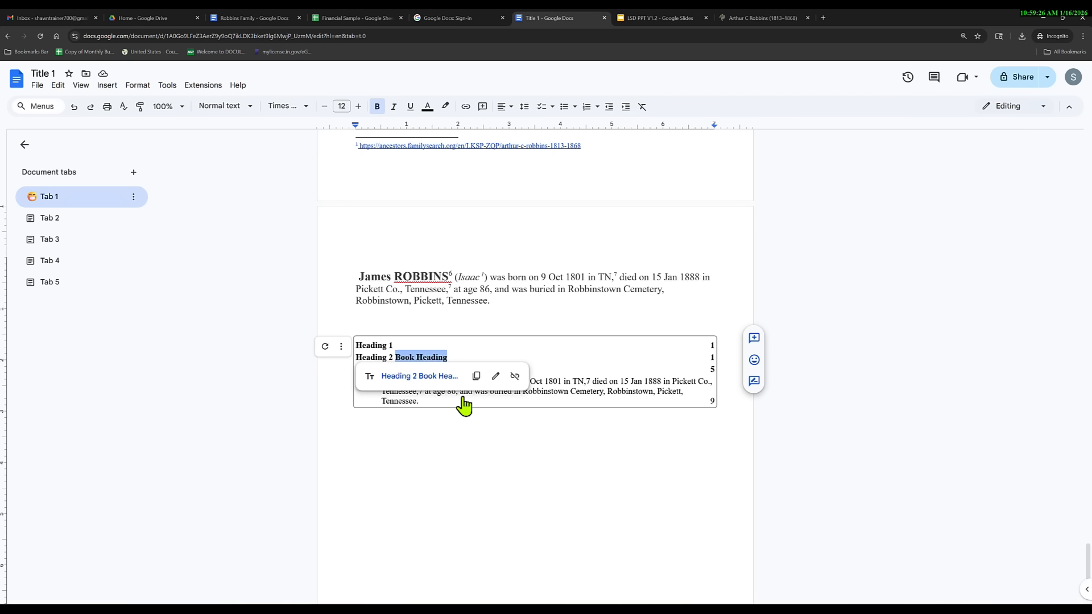
# Add a footnote on the empty line below the table of contents.
pyautogui.click(445, 459)
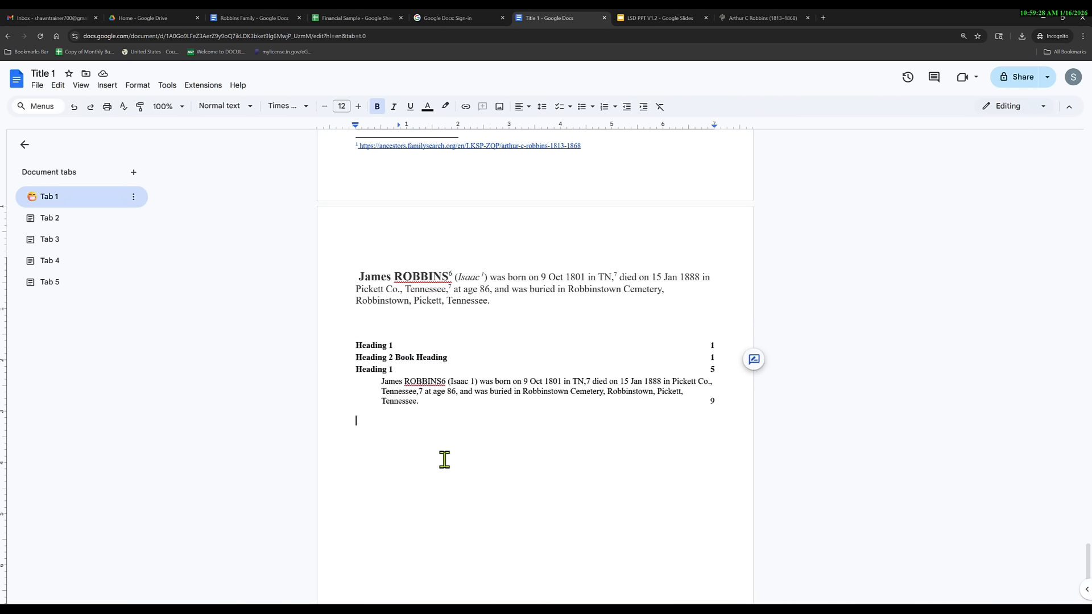
pyautogui.scroll(-3, 453, 480)
pyautogui.scroll(3, 455, 479)
pyautogui.scroll(-1, 456, 480)
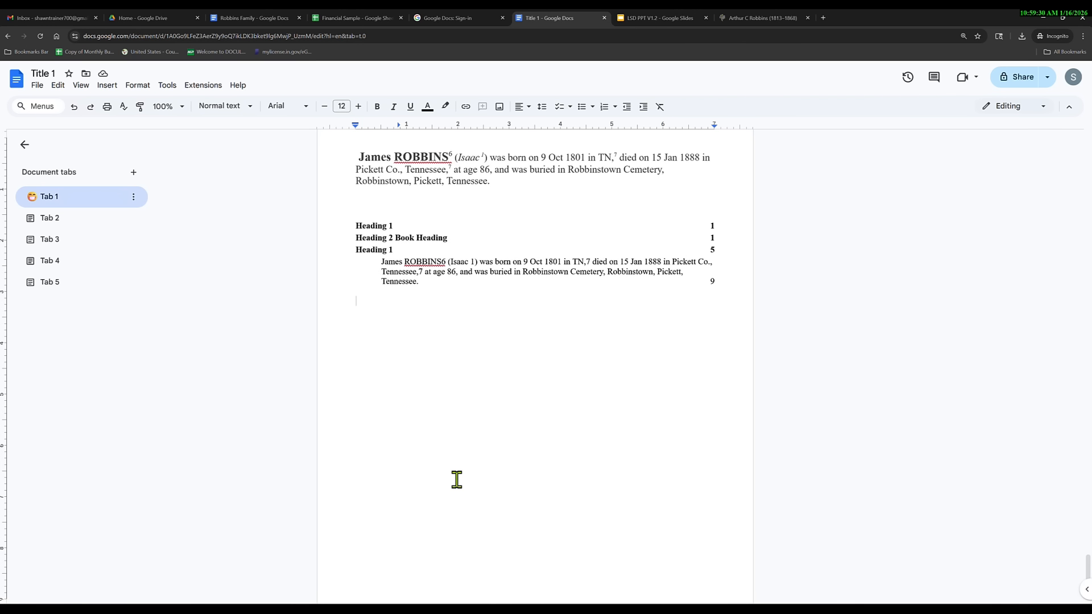
pyautogui.hotkey('ctrl', 'alt', 'f')
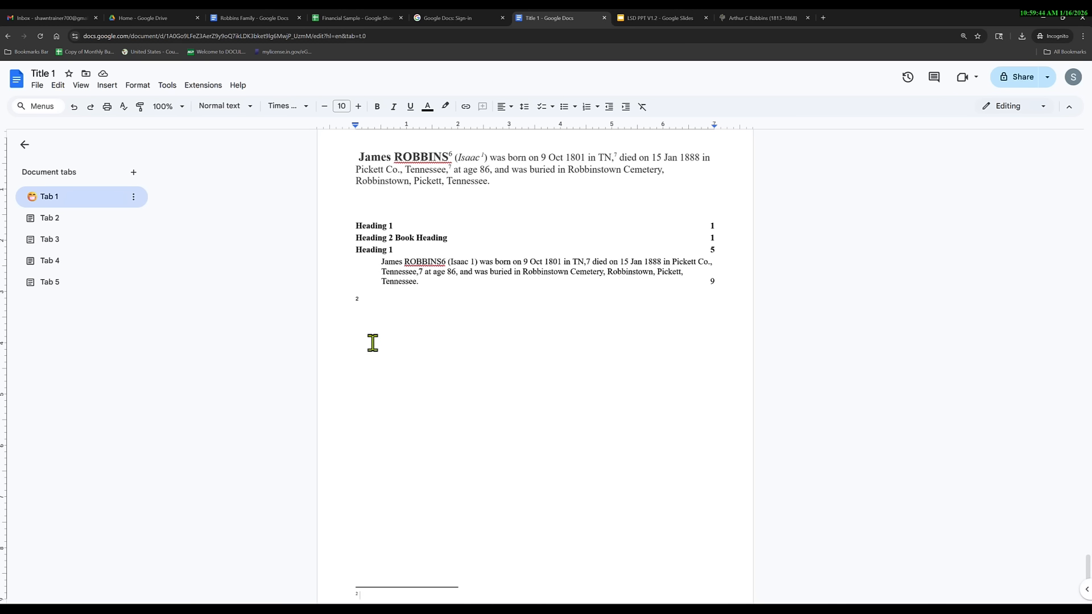
pyautogui.click(107, 85)
pyautogui.moveTo(190, 326)
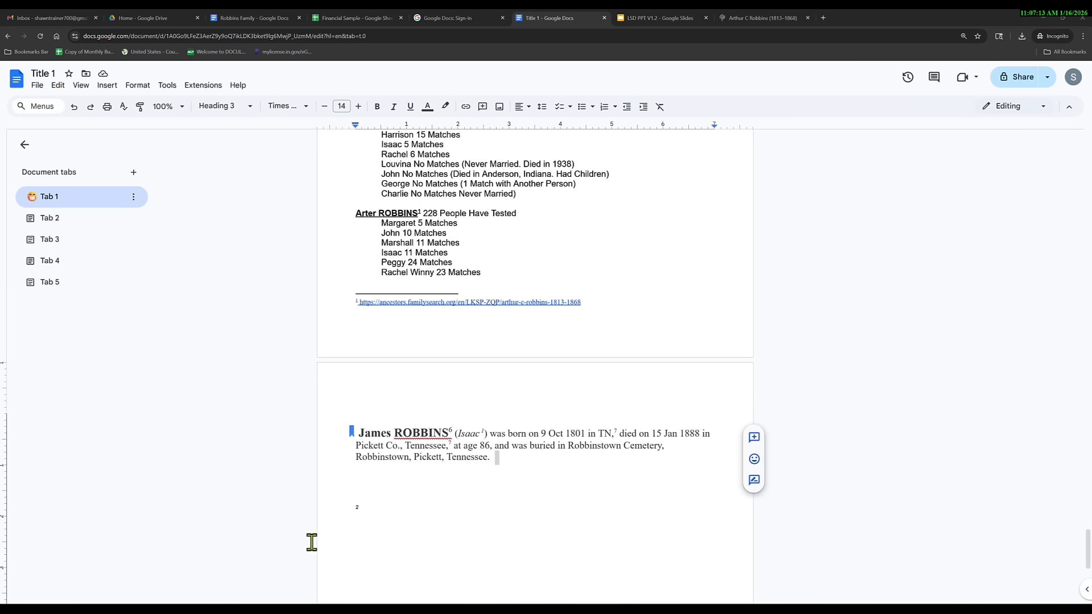
pyautogui.click(362, 434)
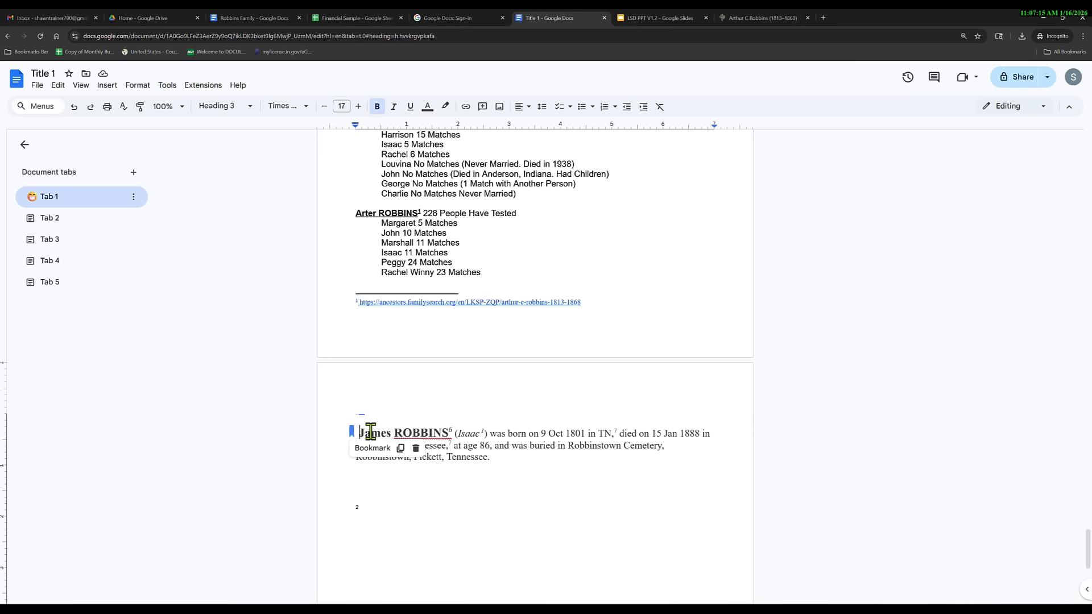
pyautogui.press('BackSpace')
pyautogui.press('BackSpace')
pyautogui.press('BackSpace')
pyautogui.press('BackSpace')
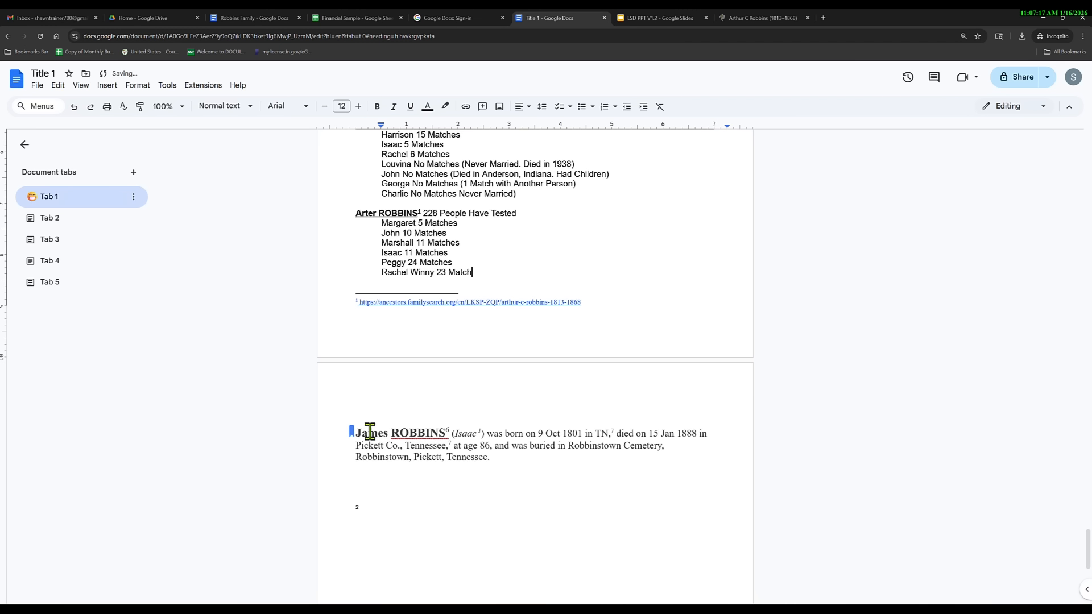
pyautogui.click(357, 433)
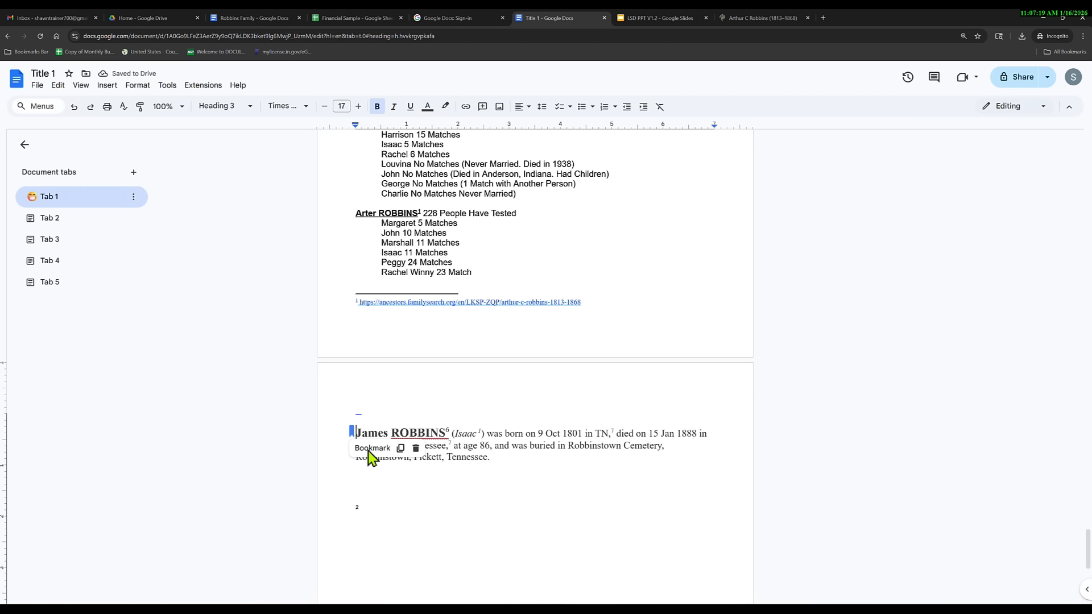
pyautogui.click(416, 448)
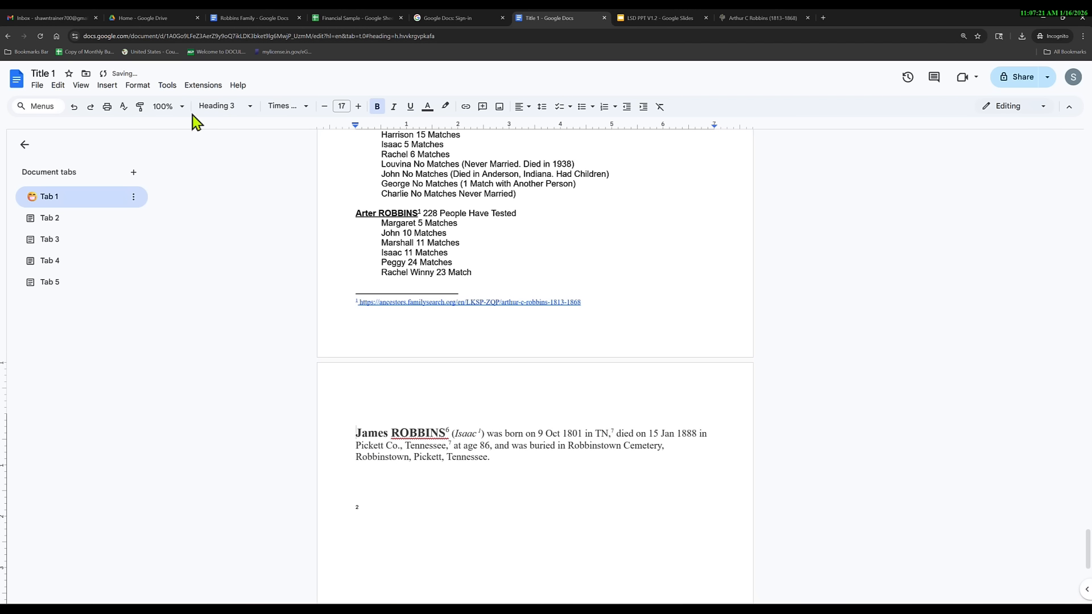
# Run the spelling and grammar check, ignoring ROBBINS6, both 'use it as' suggestions and 'proves out his'.
pyautogui.click(168, 85)
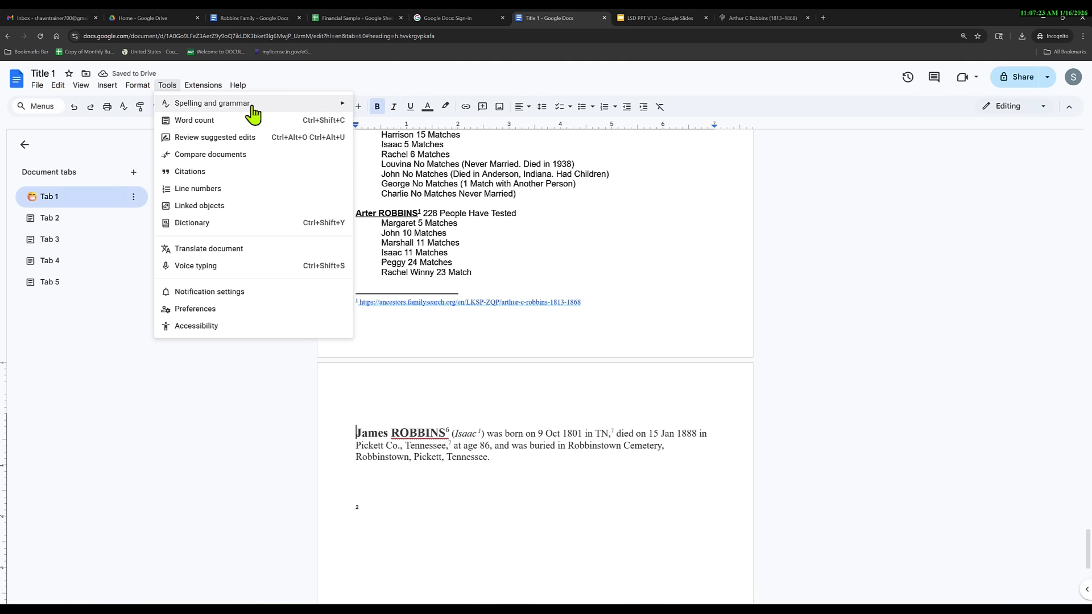
pyautogui.moveTo(252, 110)
pyautogui.click(455, 109)
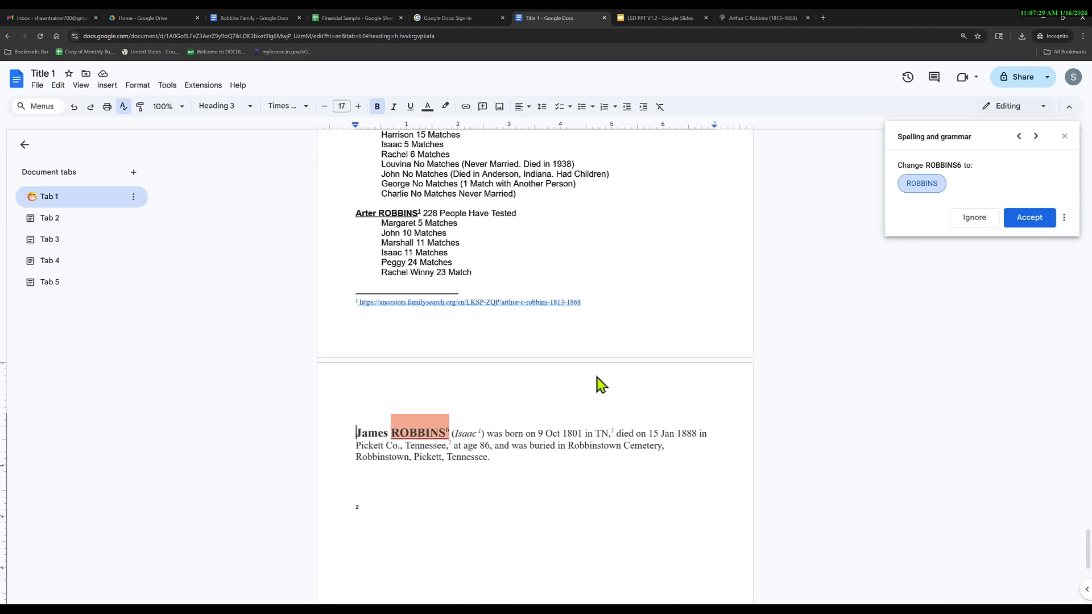
pyautogui.click(975, 218)
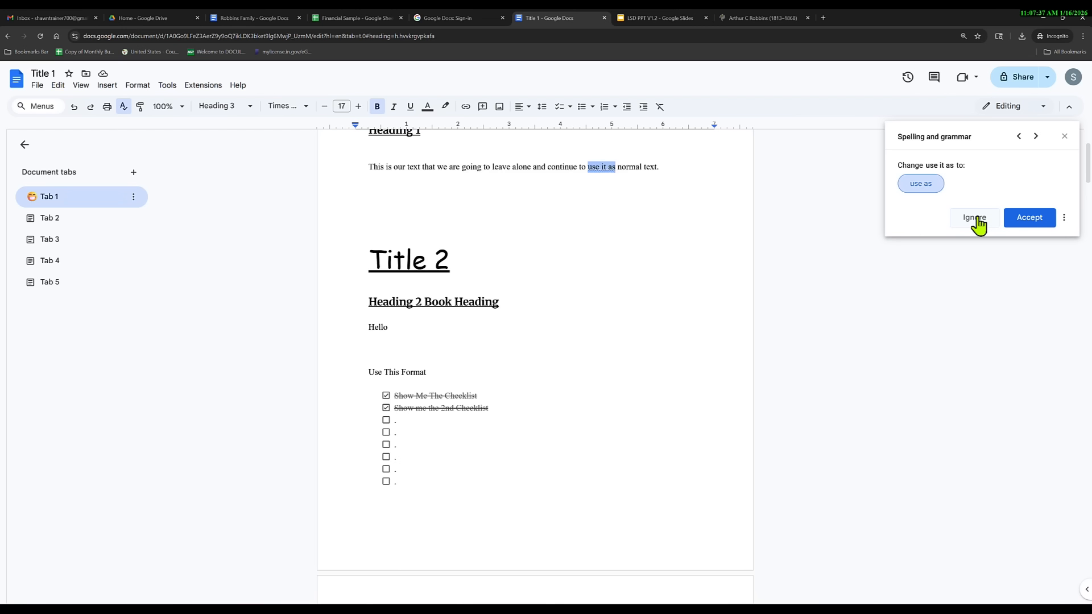
pyautogui.click(975, 218)
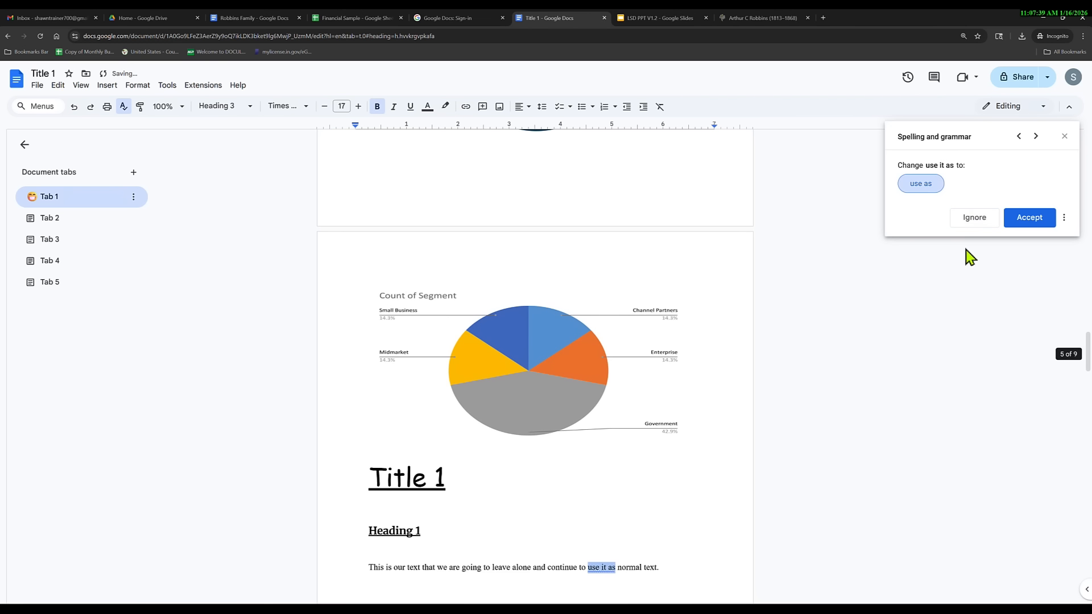
pyautogui.click(976, 220)
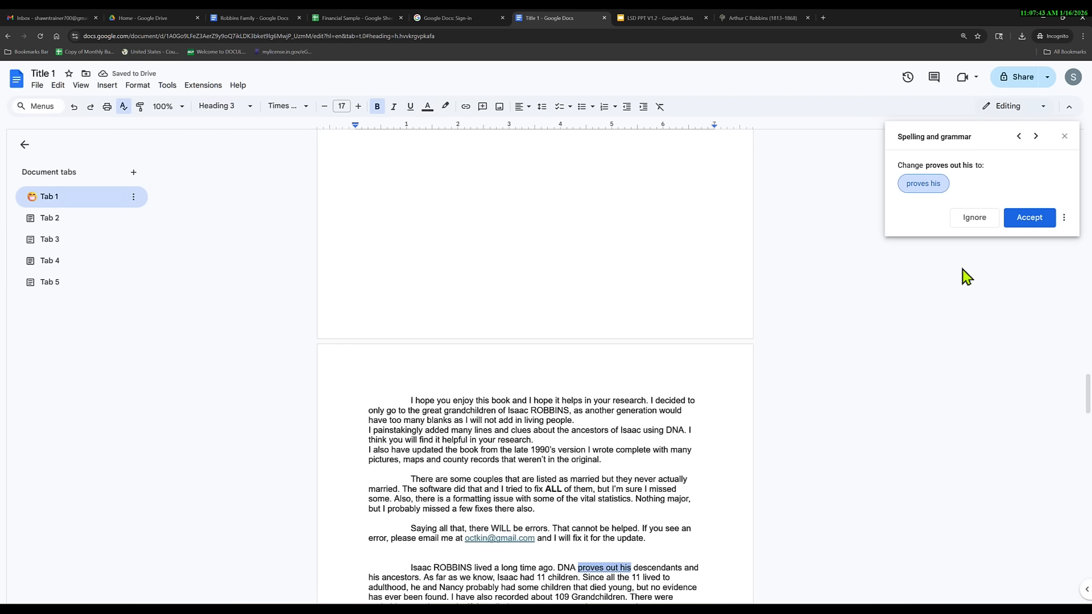
pyautogui.click(975, 220)
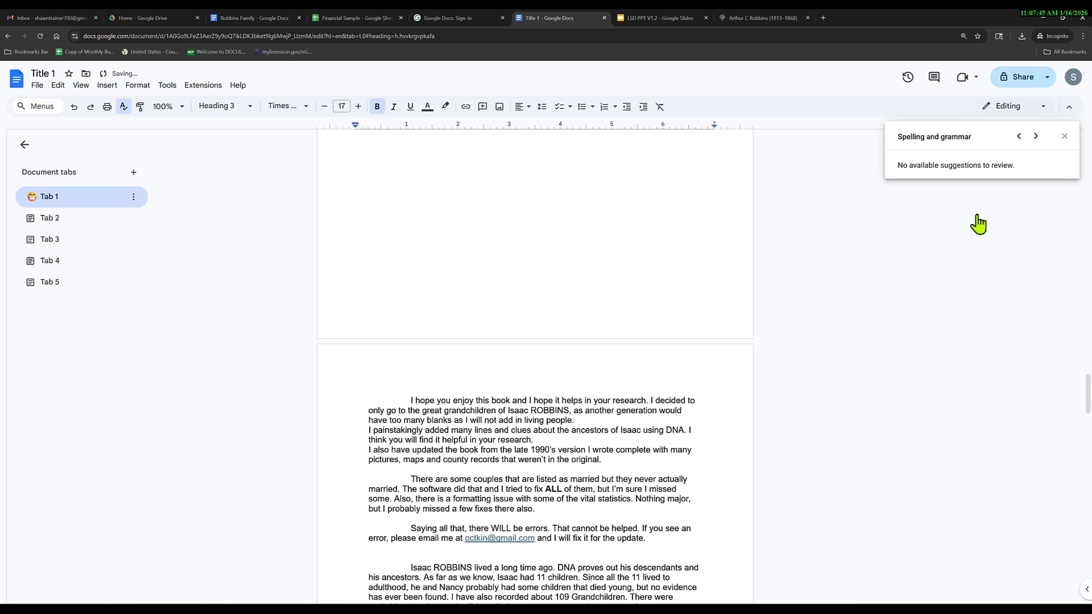
pyautogui.click(1065, 135)
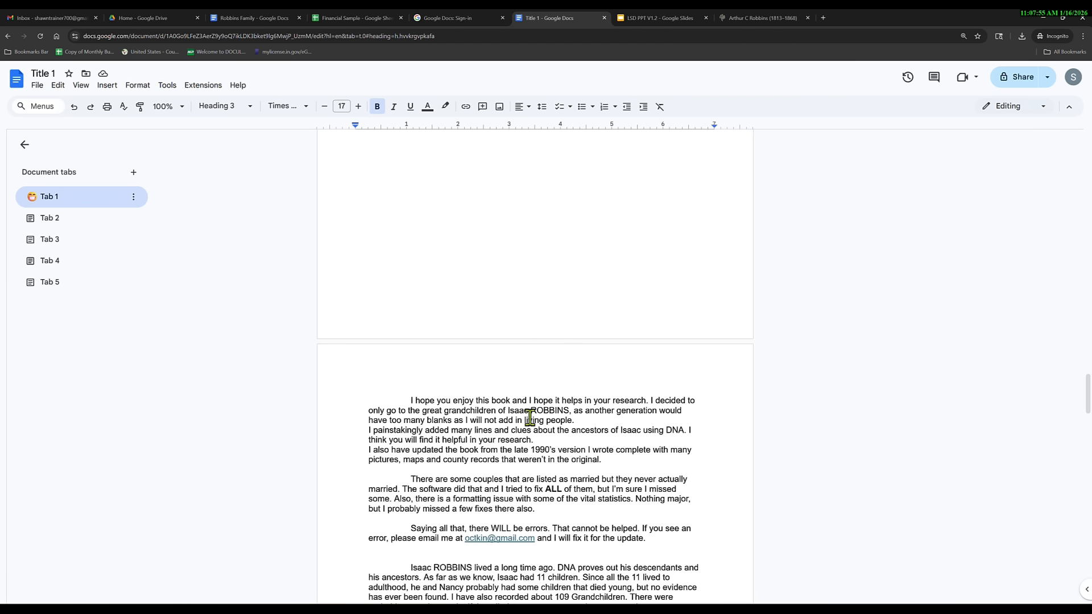
# Fix the 'hoope' typo so the introduction reads 'I hope it helps in your research'.
pyautogui.click(545, 400)
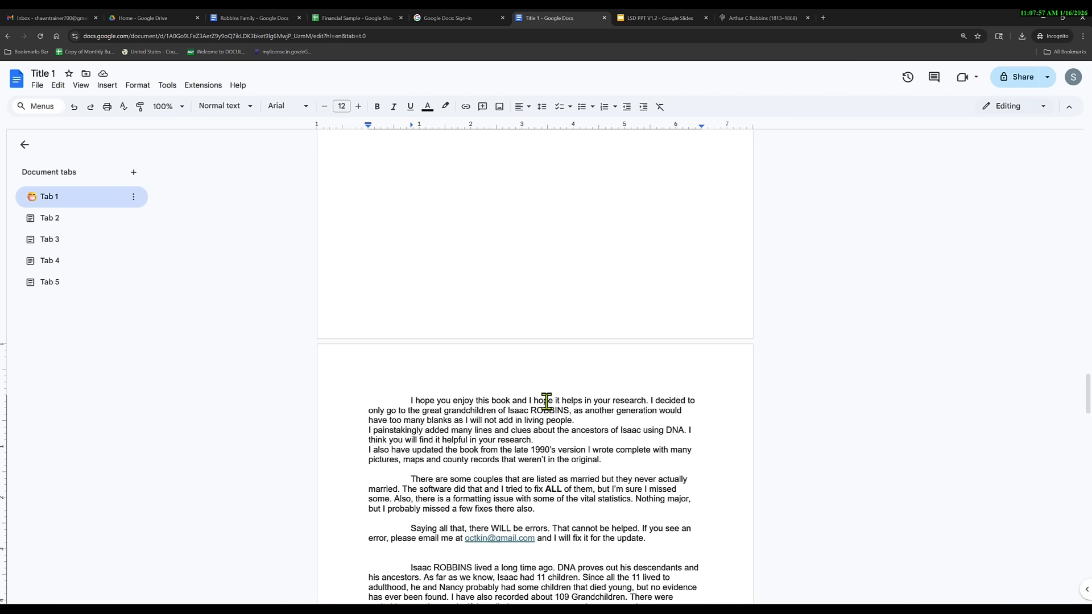
pyautogui.write('o')
pyautogui.click(167, 85)
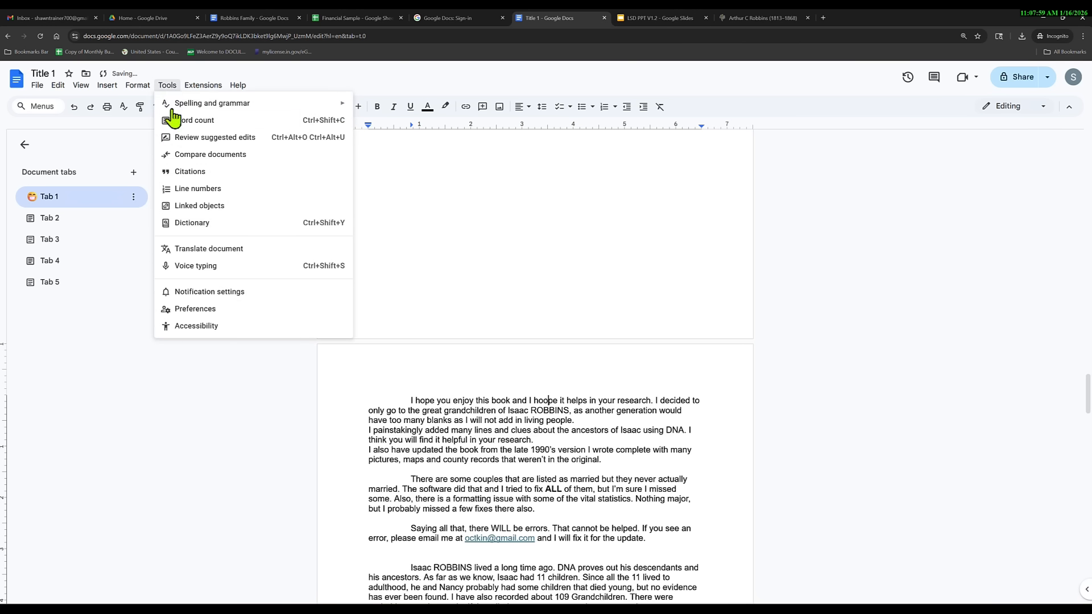
pyautogui.moveTo(239, 103)
pyautogui.click(402, 105)
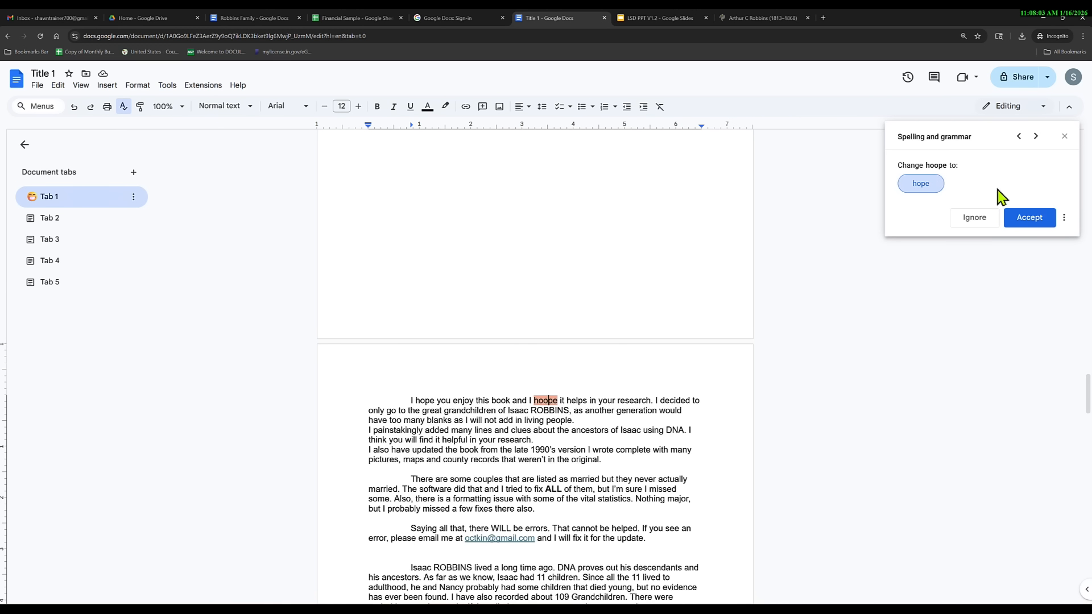
pyautogui.click(1065, 218)
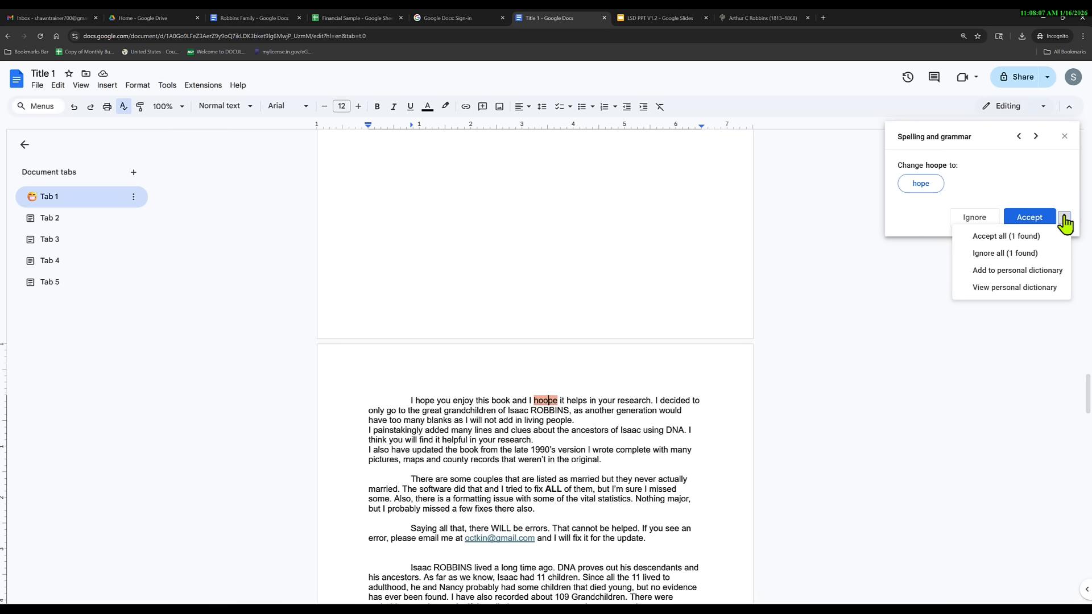
pyautogui.click(1018, 239)
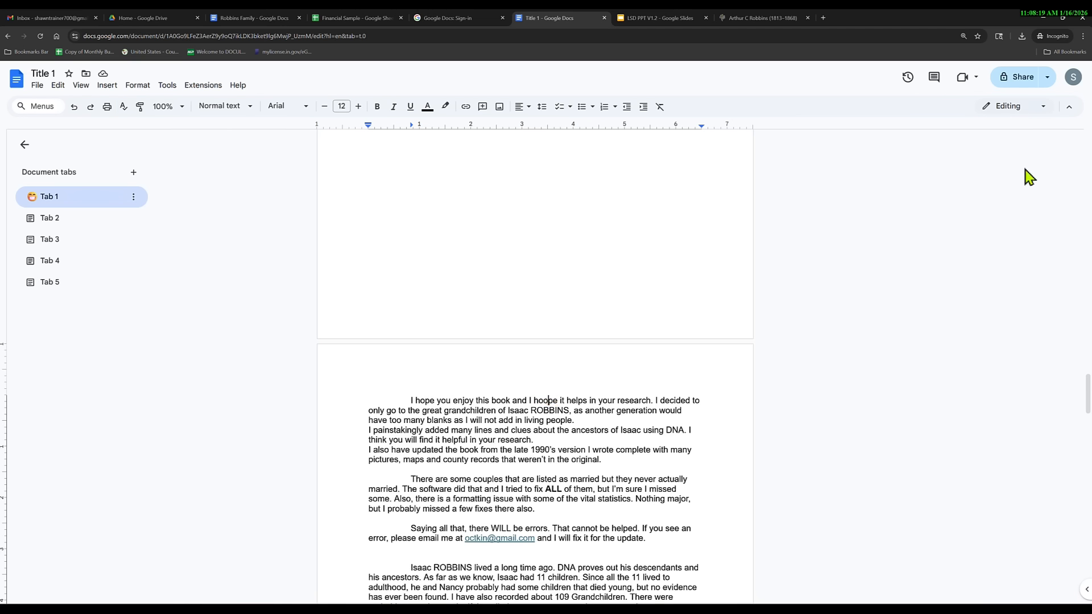
pyautogui.press('BackSpace')
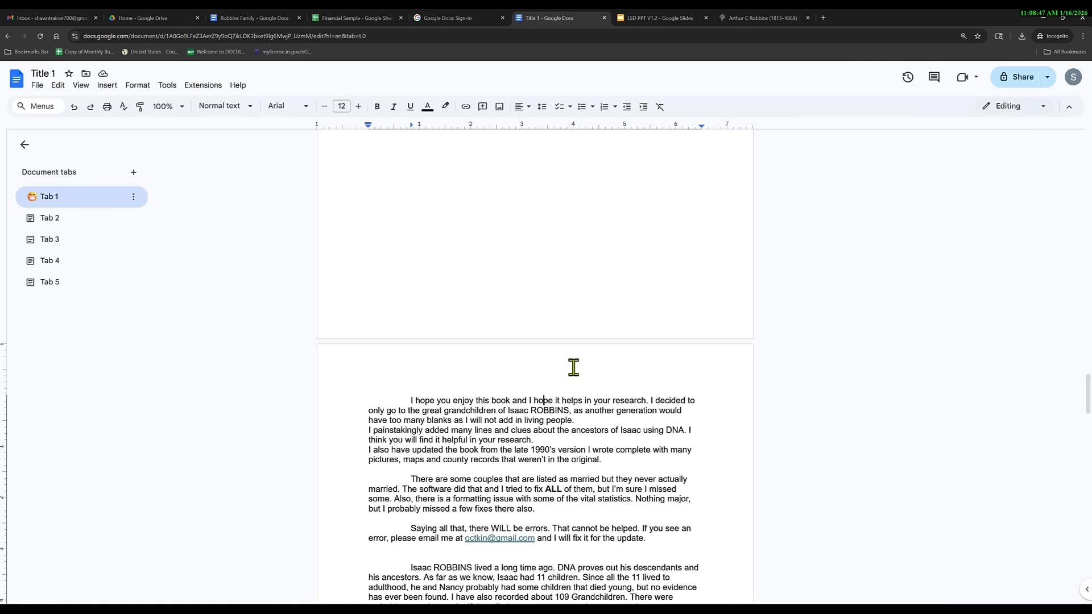
# Show the live word count and check the totals: 796 words, 9 pages, 4423 characters.
pyautogui.click(166, 88)
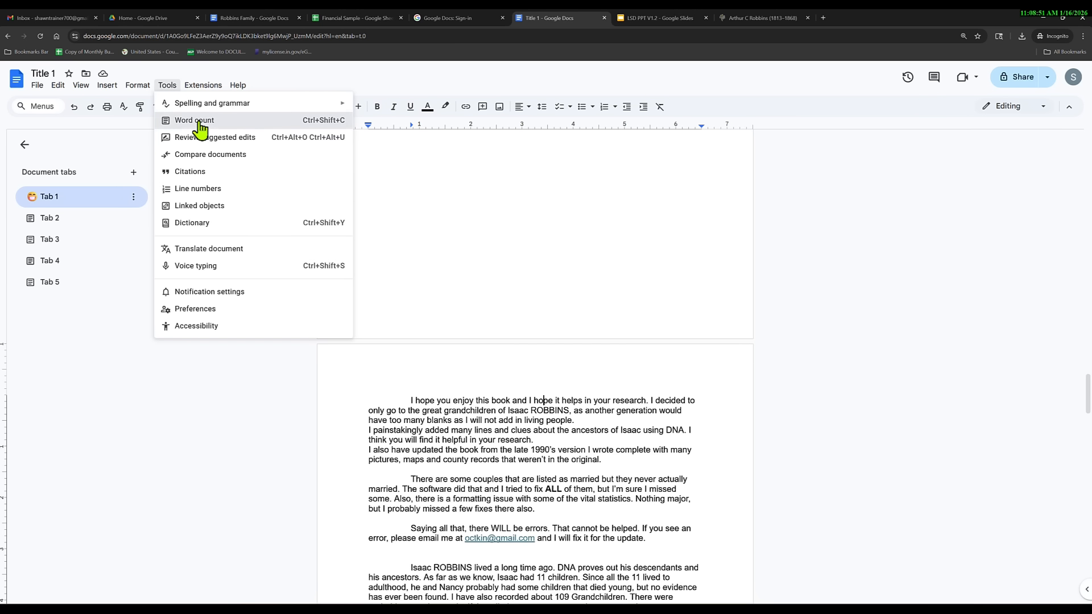
pyautogui.click(200, 122)
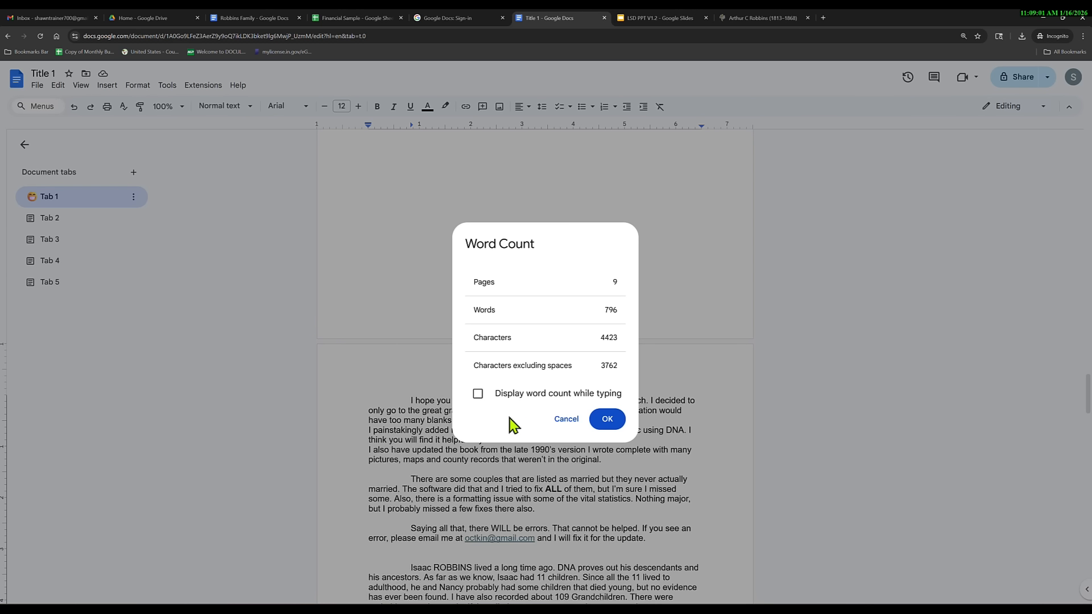
pyautogui.click(478, 394)
pyautogui.click(607, 420)
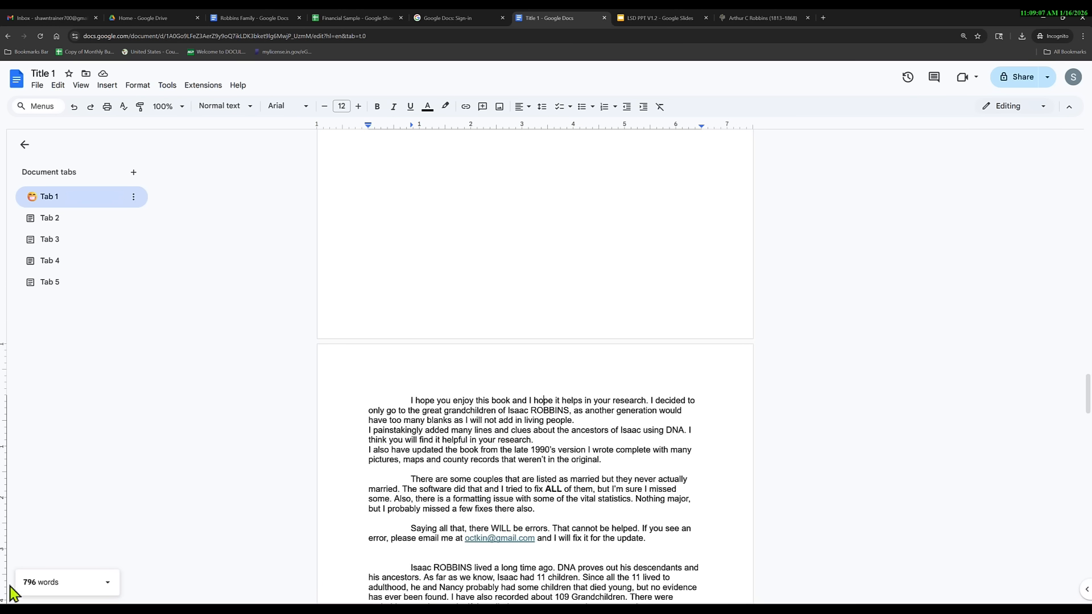
pyautogui.click(108, 585)
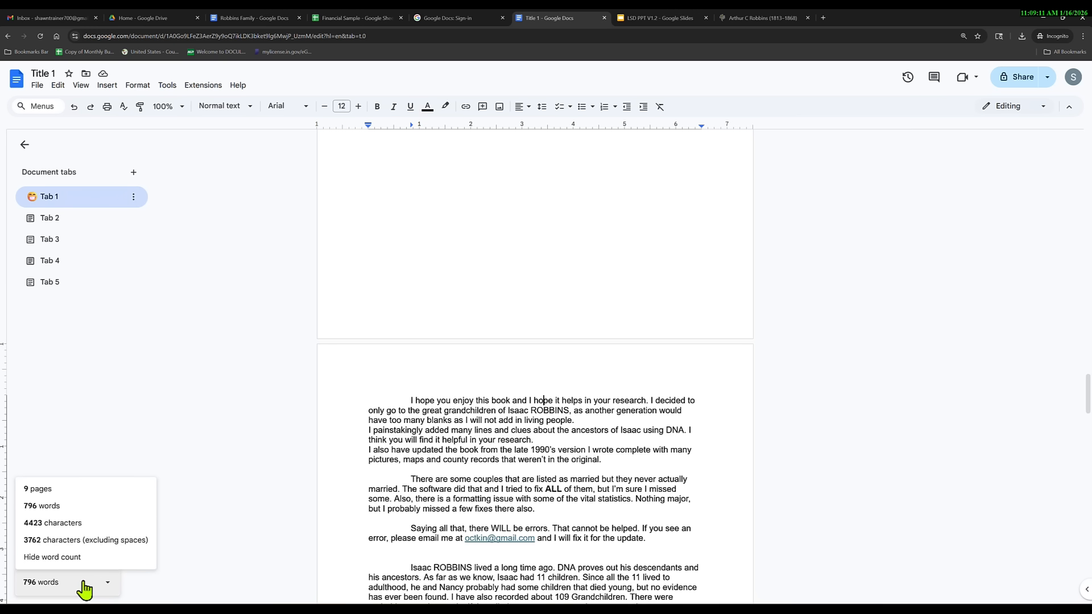
pyautogui.click(182, 425)
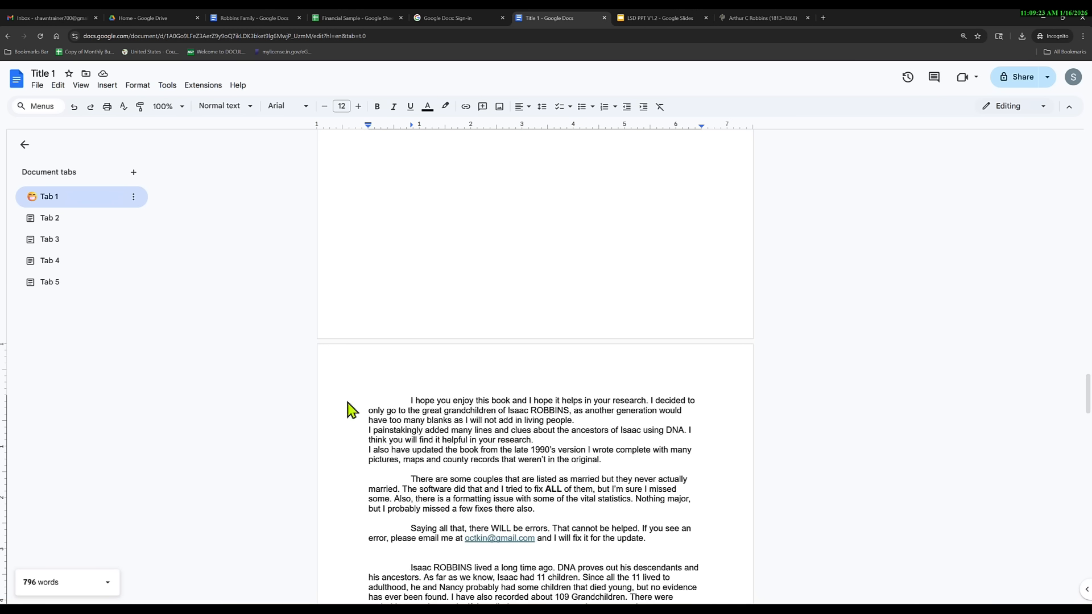
pyautogui.scroll(-20, 361, 409)
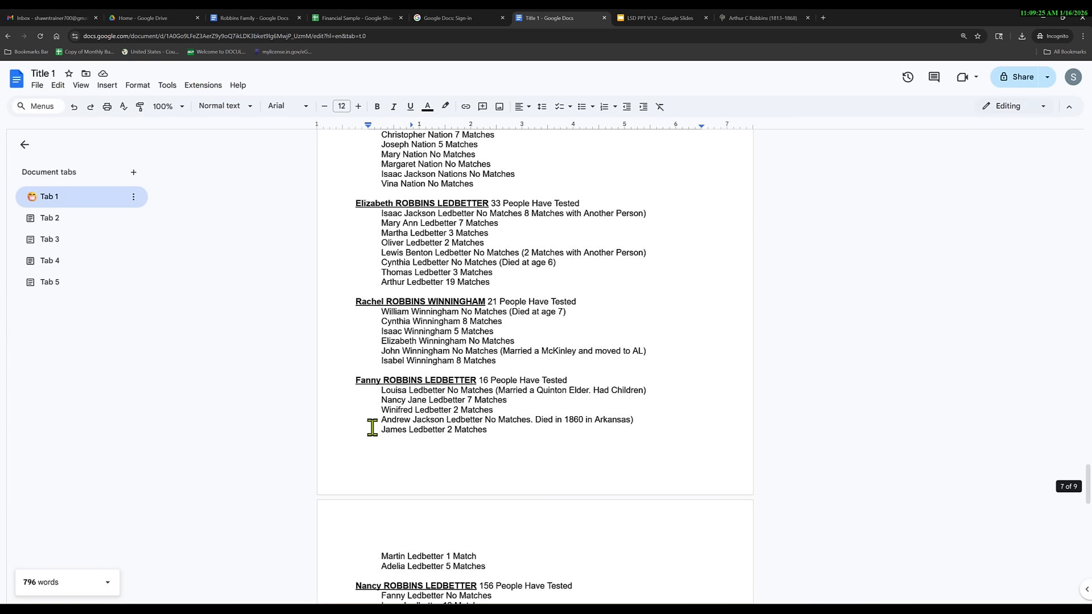
pyautogui.scroll(-10, 372, 430)
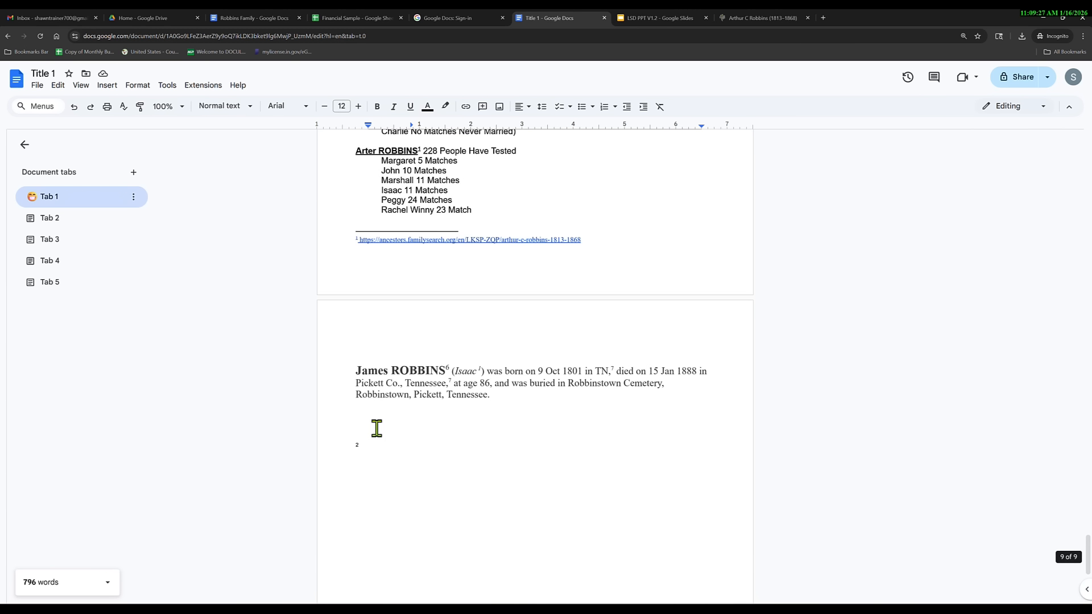
pyautogui.click(353, 370)
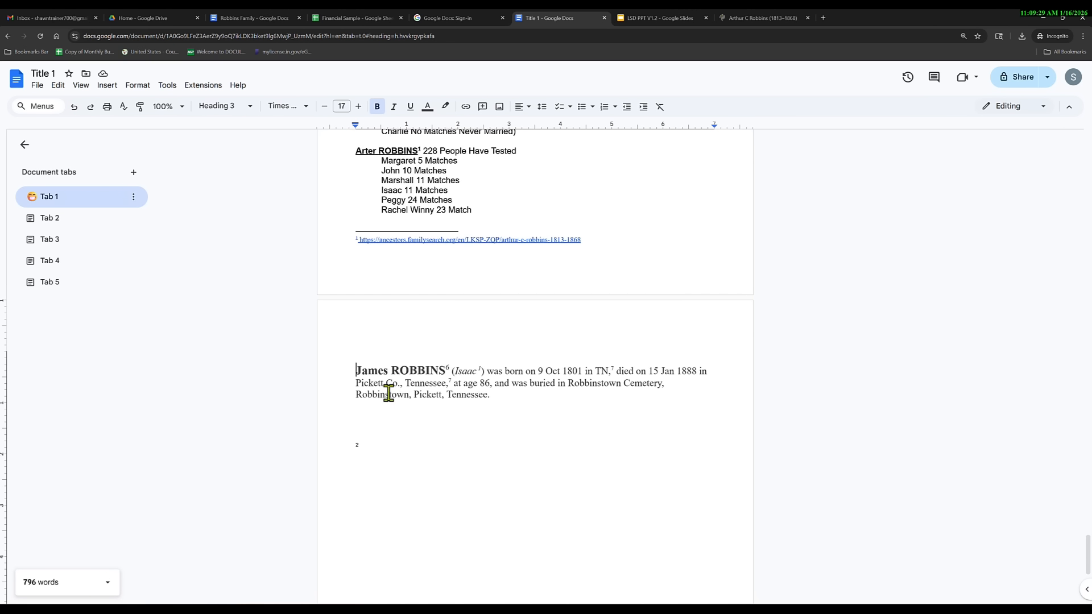
pyautogui.click(107, 85)
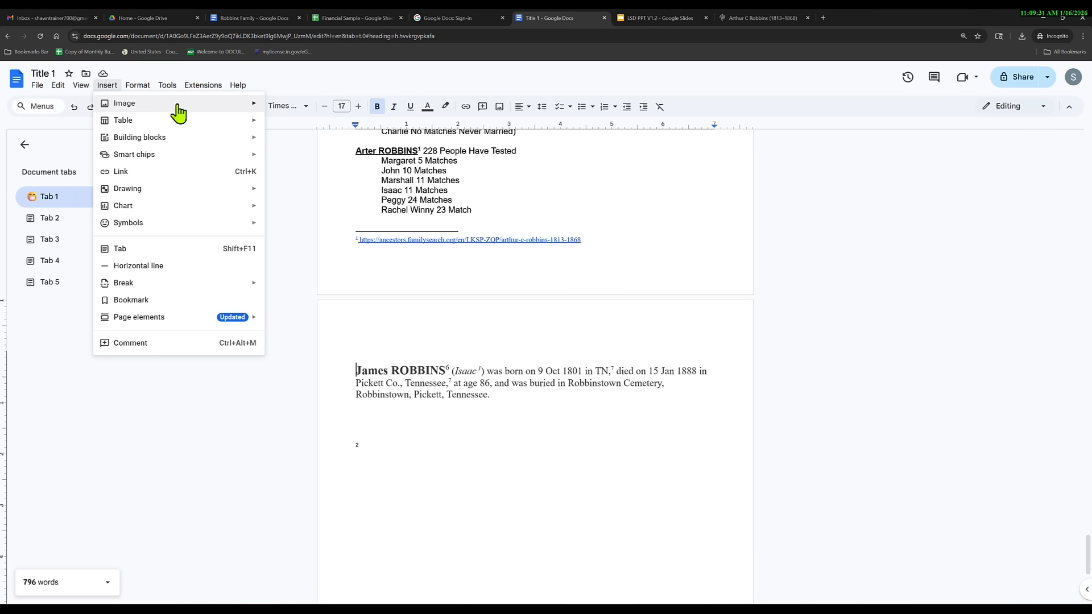
pyautogui.moveTo(178, 111)
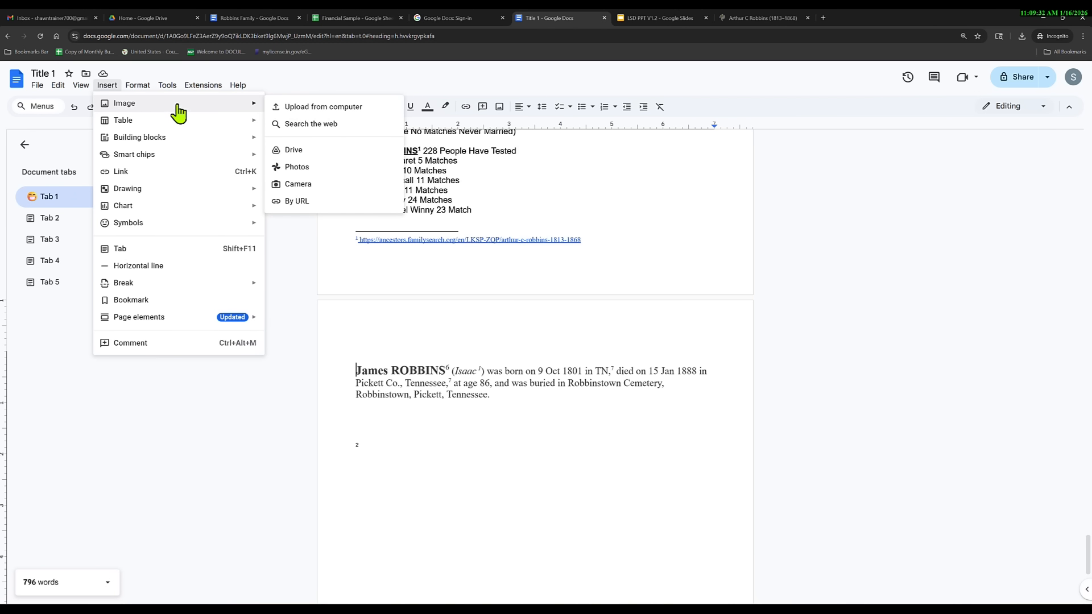
pyautogui.click(157, 302)
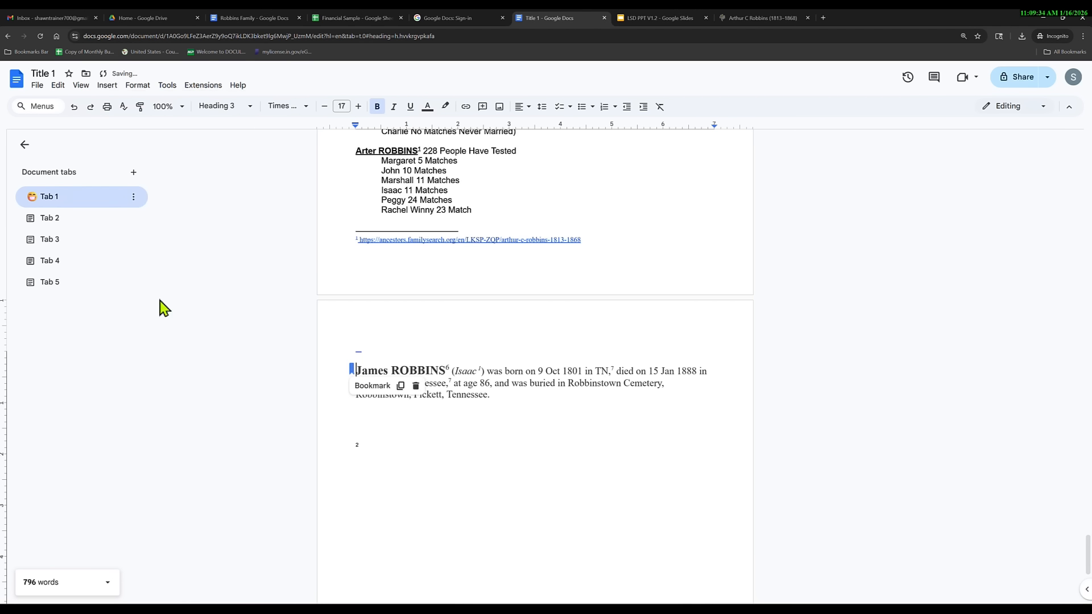
pyautogui.click(401, 387)
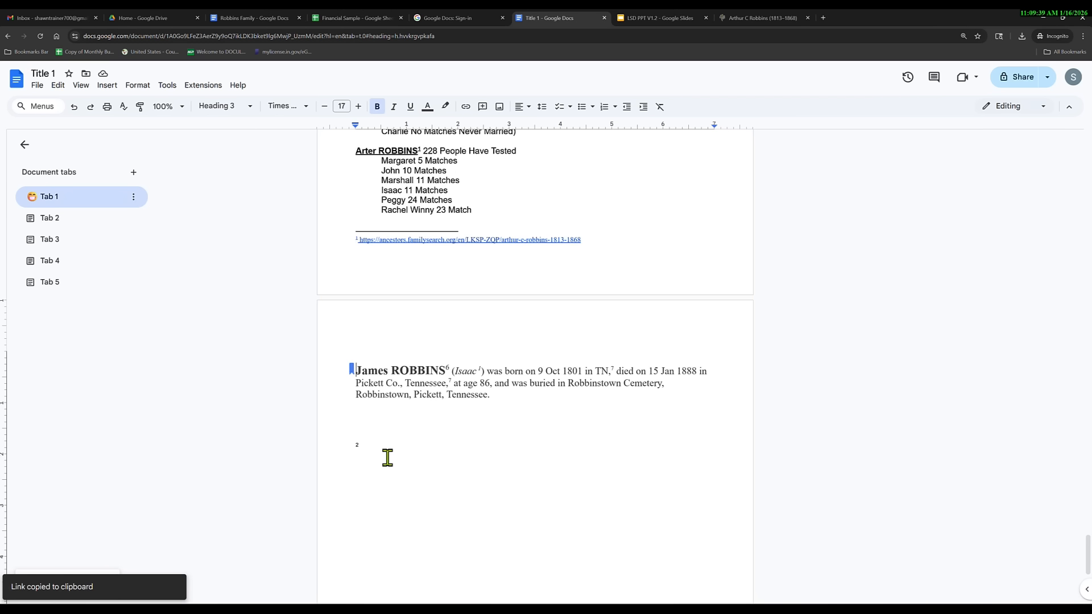
# Paste the bookmark link below the paragraph as a test, then delete it.
pyautogui.scroll(-1, 389, 459)
pyautogui.scroll(-1, 391, 459)
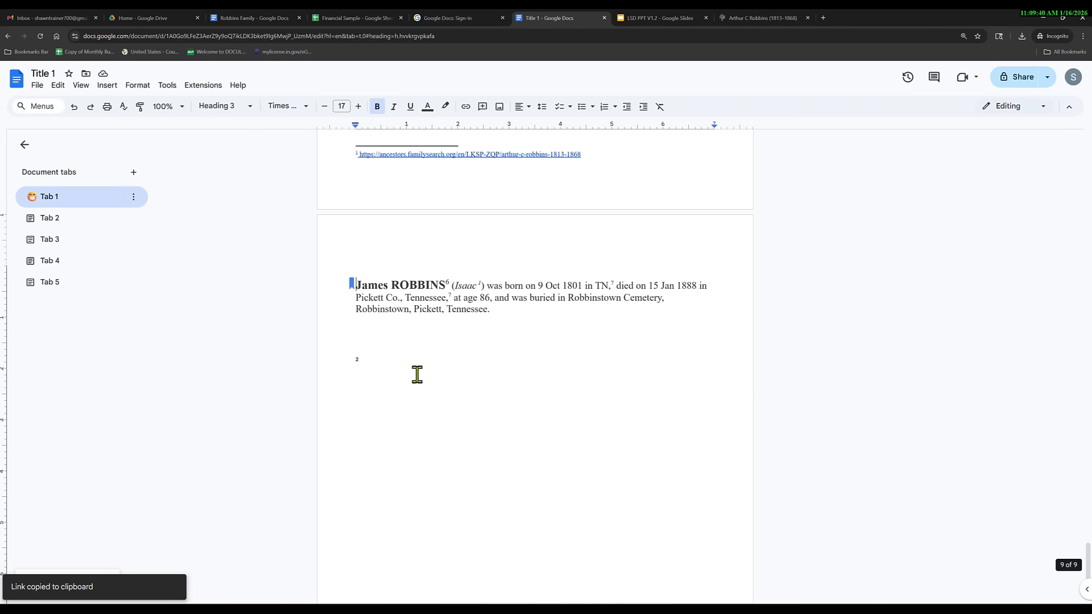
pyautogui.click(504, 312)
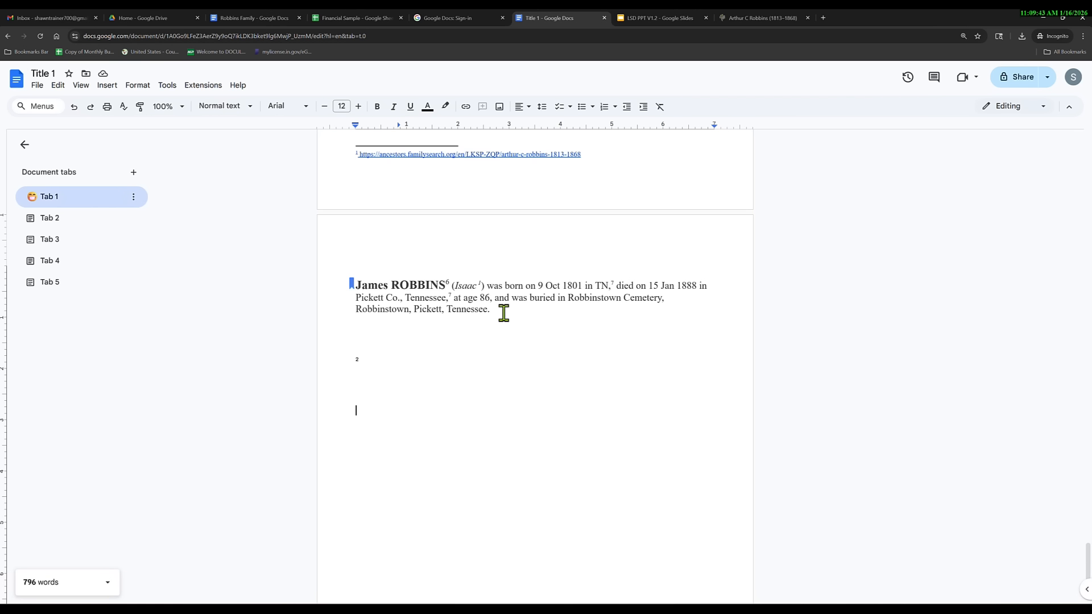
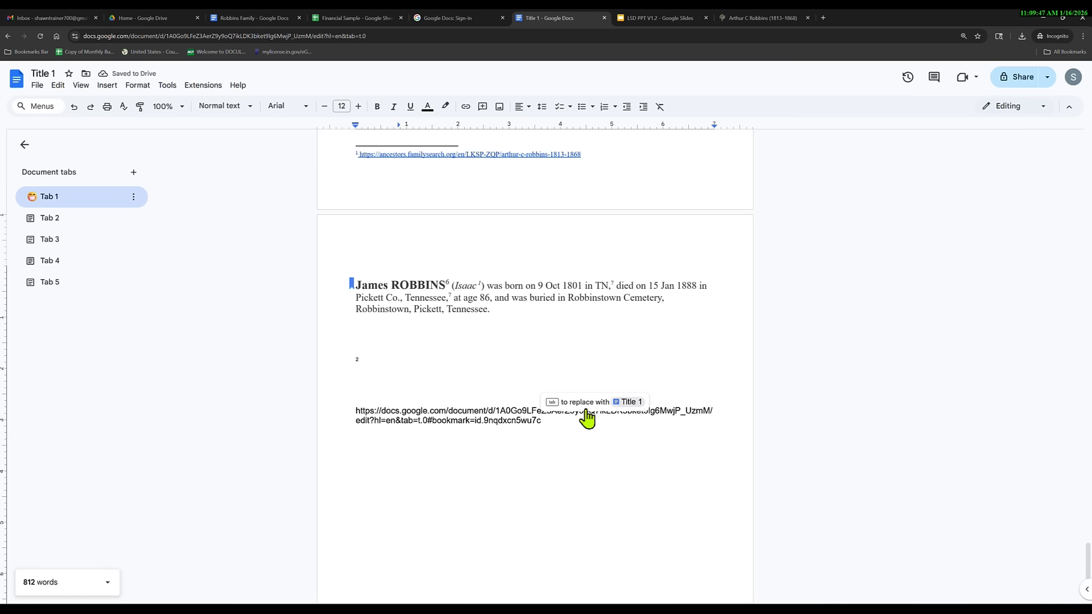
pyautogui.hotkey('ctrl', 'shift', 'Left')
pyautogui.moveTo(465, 416); pyautogui.dragTo(346, 404)
pyautogui.press('BackSpace')
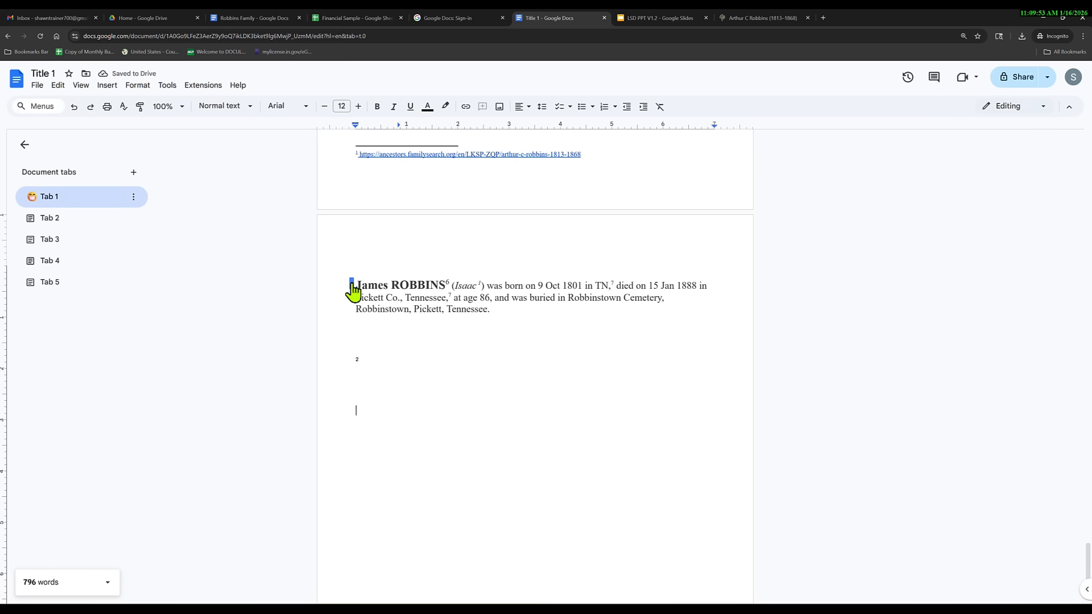
pyautogui.moveTo(352, 290)
pyautogui.scroll(-2, 444, 421)
pyautogui.scroll(12, 441, 441)
# Copy the bookmark link again and paste it below page 1's opening paragraph.
pyautogui.scroll(15, 440, 446)
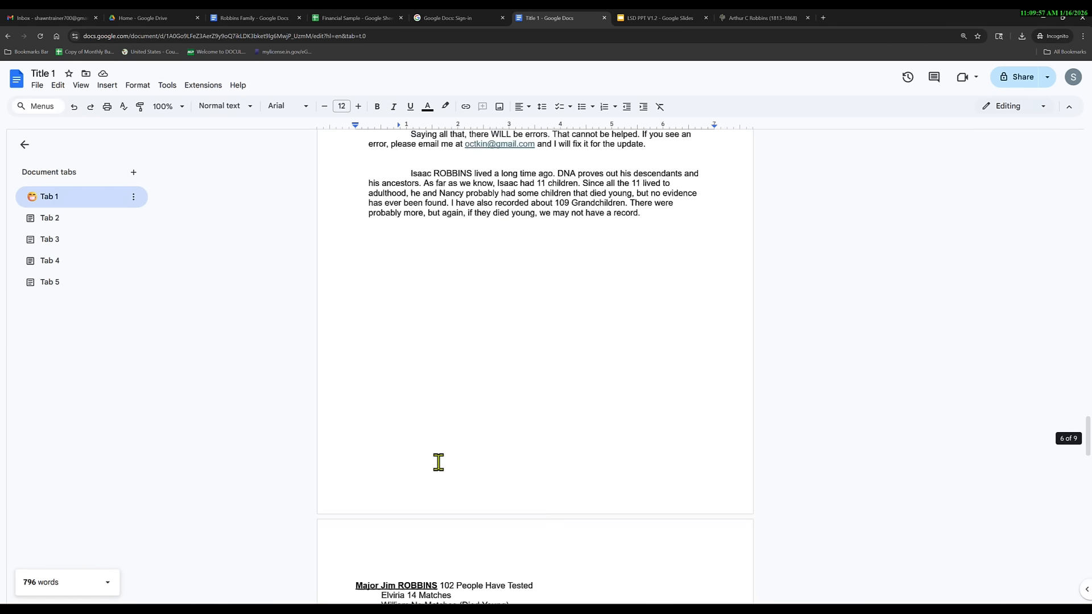
pyautogui.moveTo(1088, 419); pyautogui.dragTo(1088, 551)
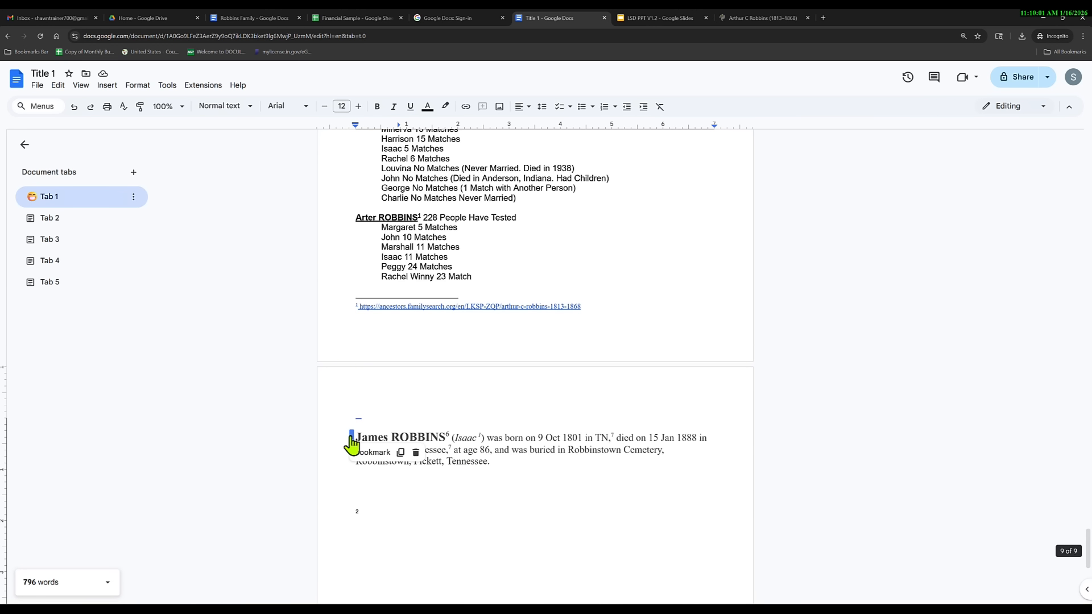
pyautogui.click(401, 453)
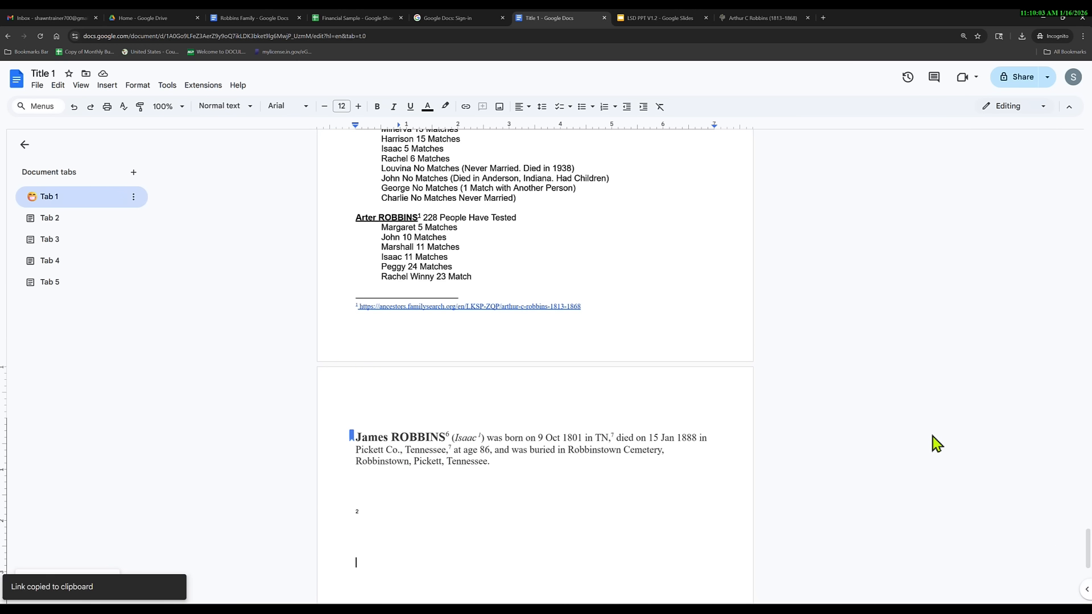
pyautogui.moveTo(1088, 555); pyautogui.dragTo(1088, 165)
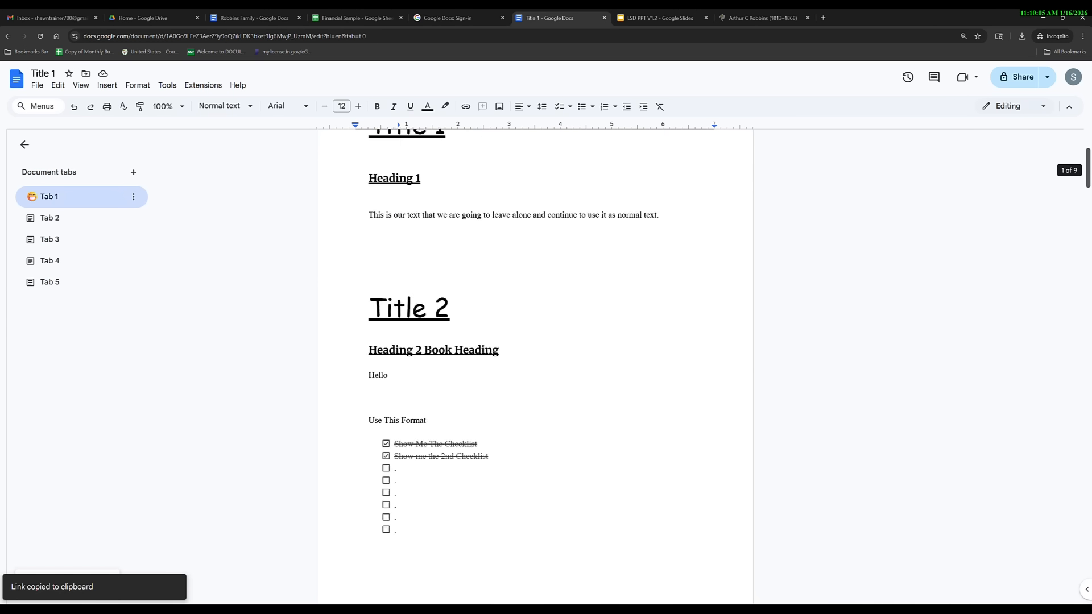
pyautogui.click(391, 327)
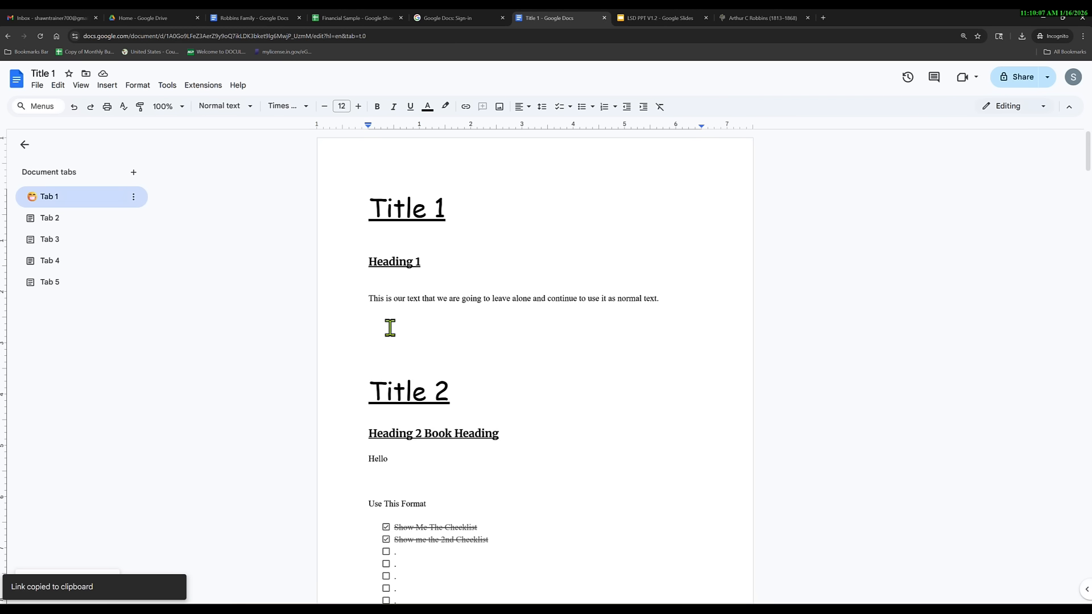
pyautogui.hotkey('ctrl', 'v')
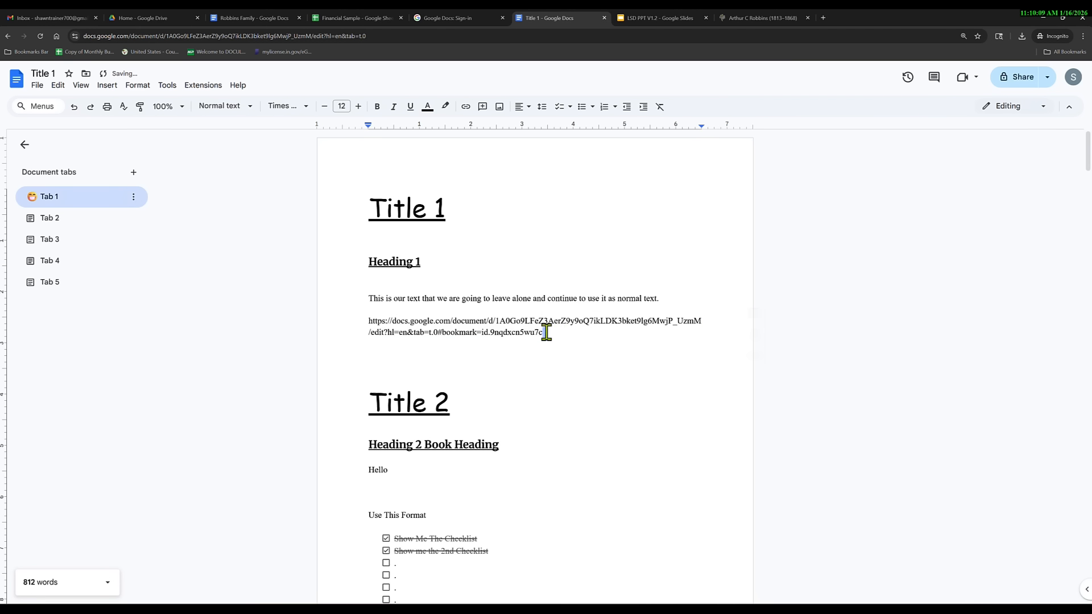
pyautogui.moveTo(546, 333); pyautogui.dragTo(356, 319)
pyautogui.rightClick(393, 322)
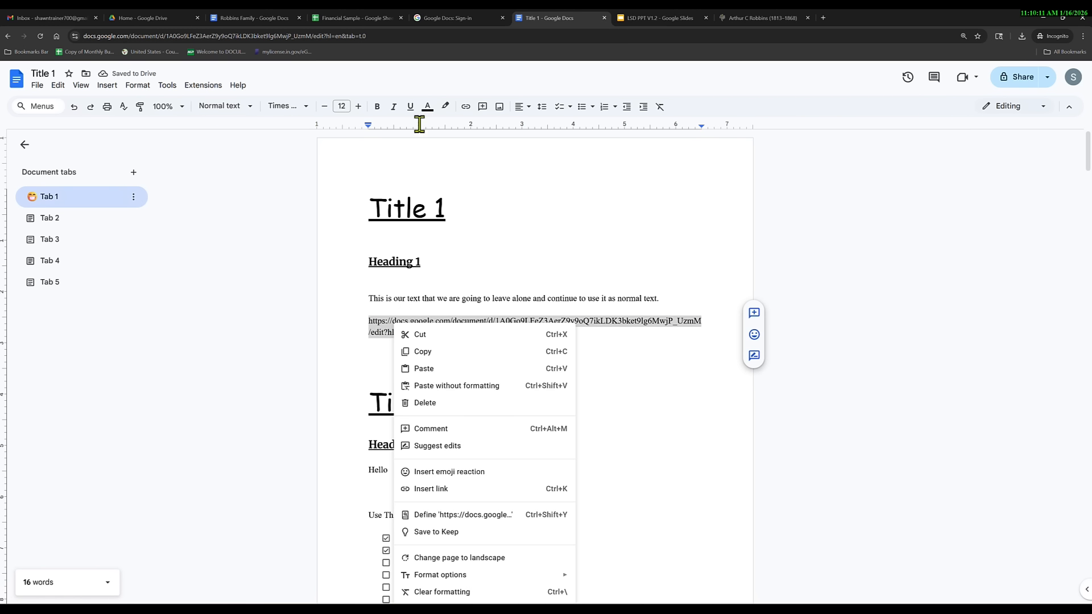
pyautogui.click(434, 489)
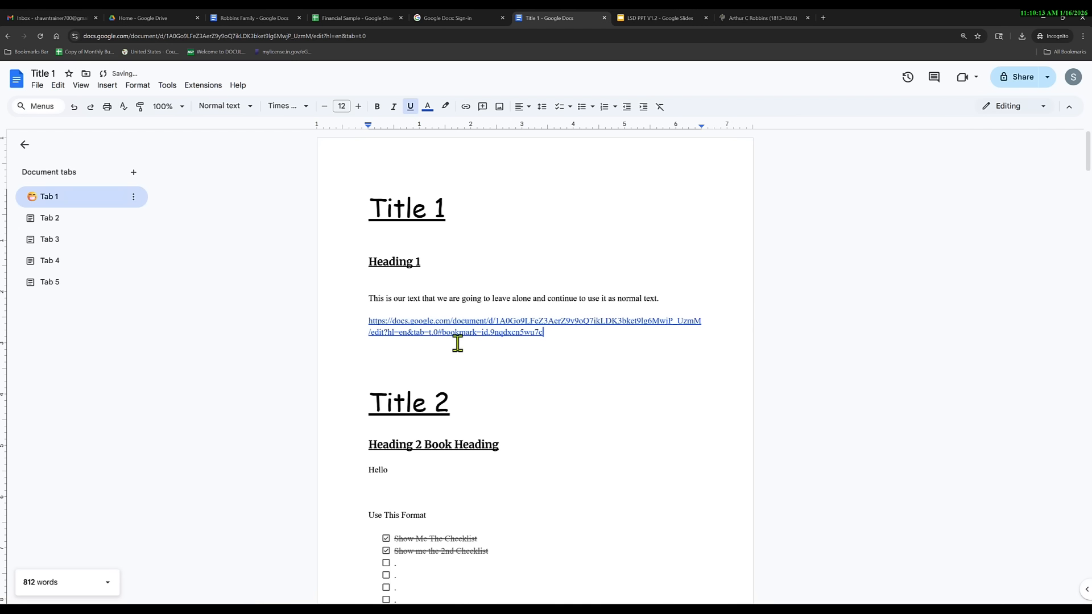
pyautogui.click(461, 320)
pyautogui.click(425, 355)
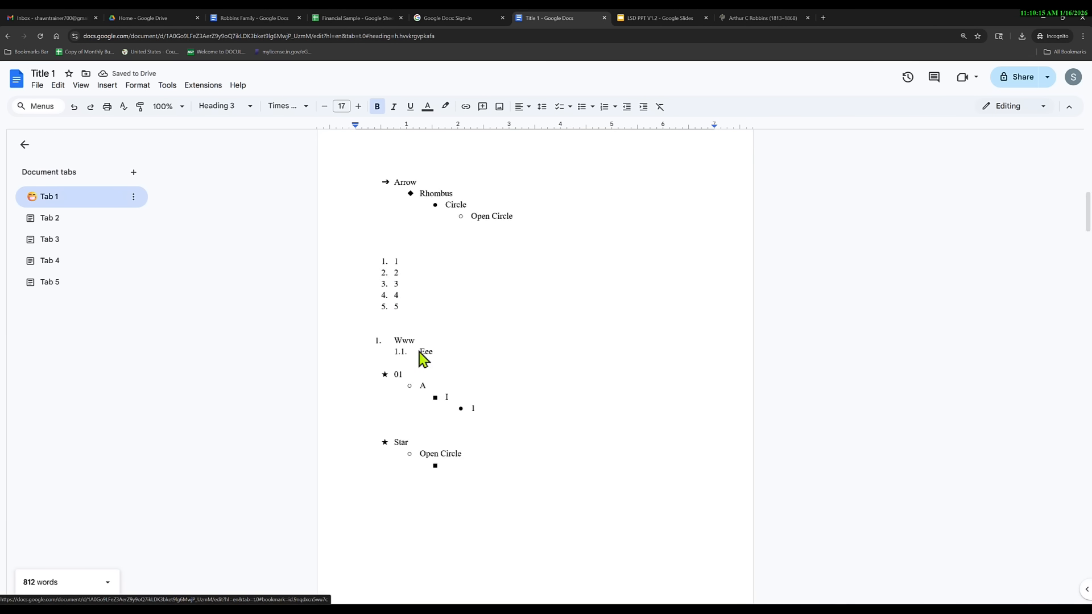
pyautogui.click(423, 358)
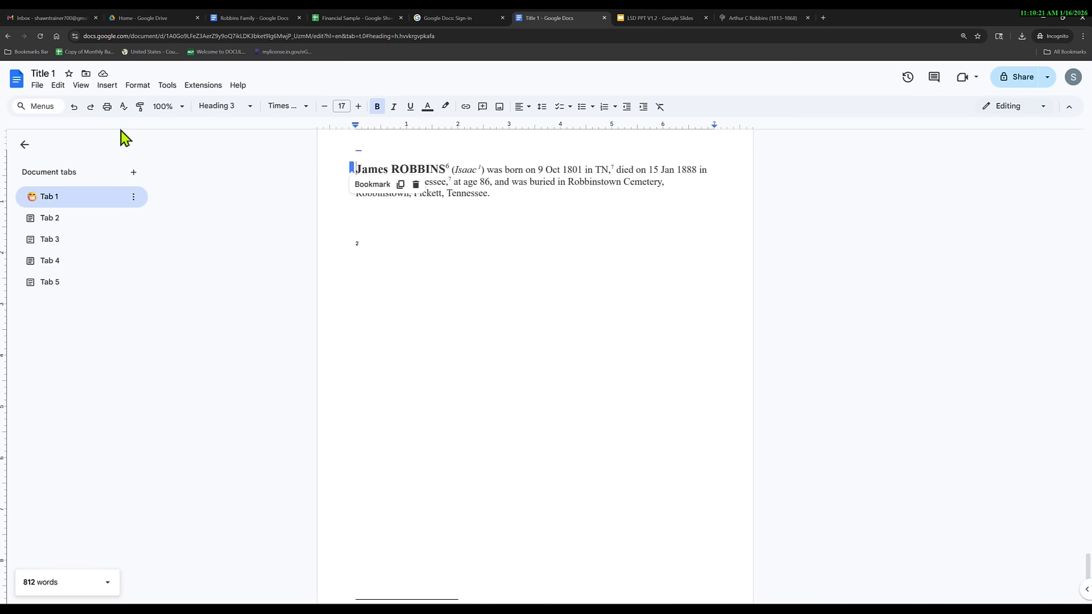
# Go to footnote 2, preview its source URL, and show the Arthur C Robbins (1813-1868) FamilySearch page.
pyautogui.click(107, 85)
pyautogui.moveTo(149, 318)
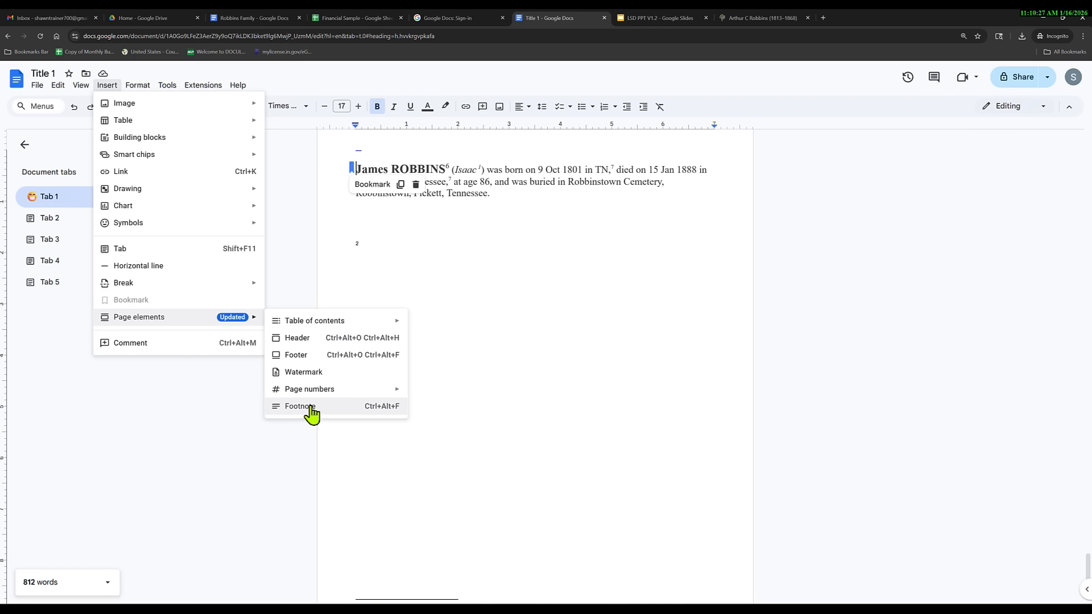
pyautogui.click(383, 251)
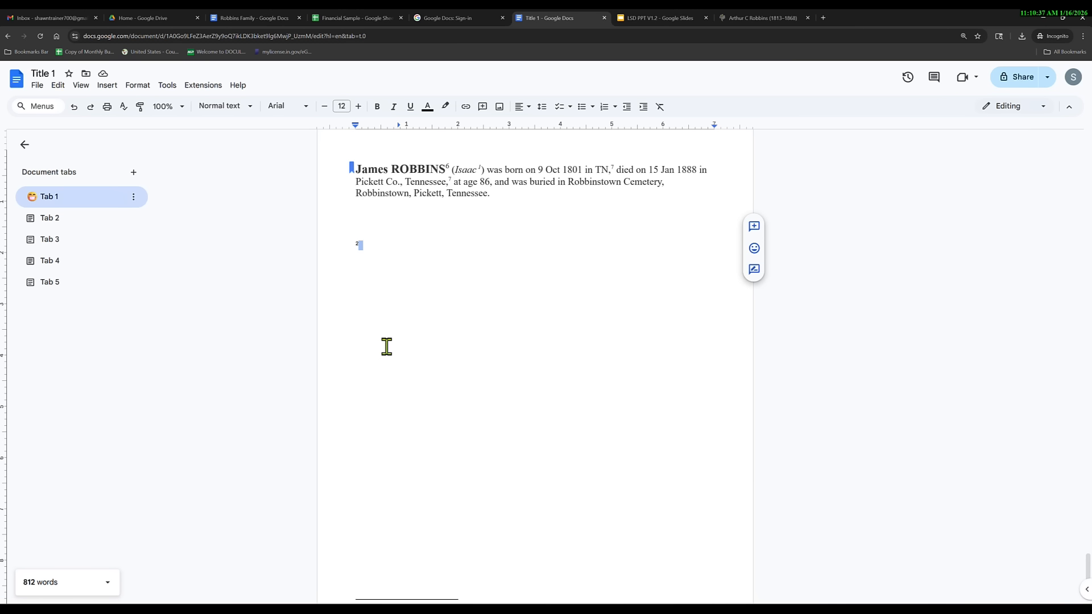
pyautogui.scroll(8, 483, 350)
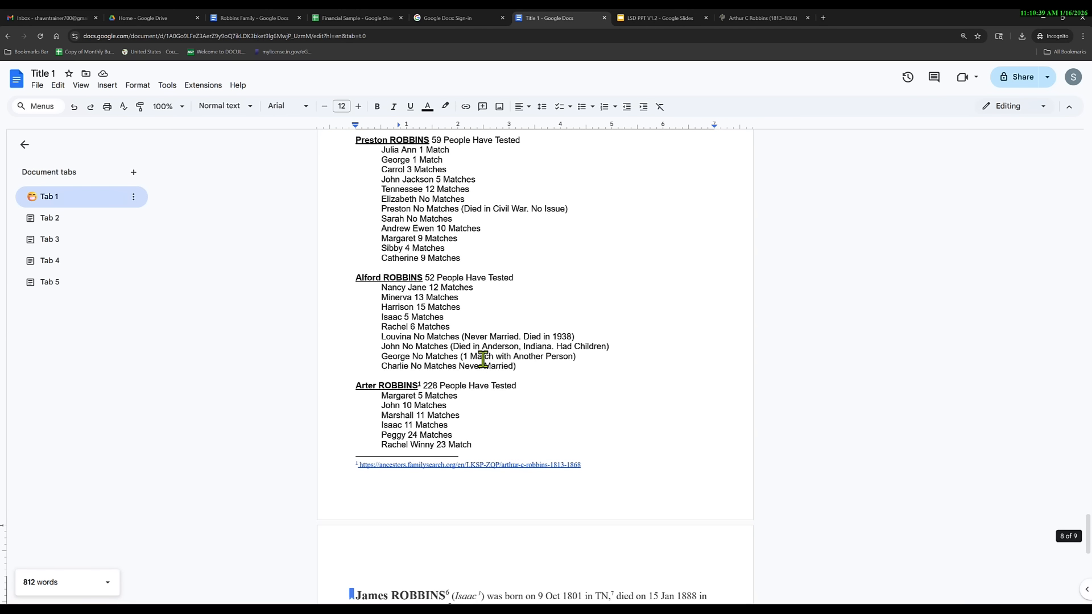
pyautogui.scroll(-2, 467, 369)
pyautogui.scroll(2, 457, 402)
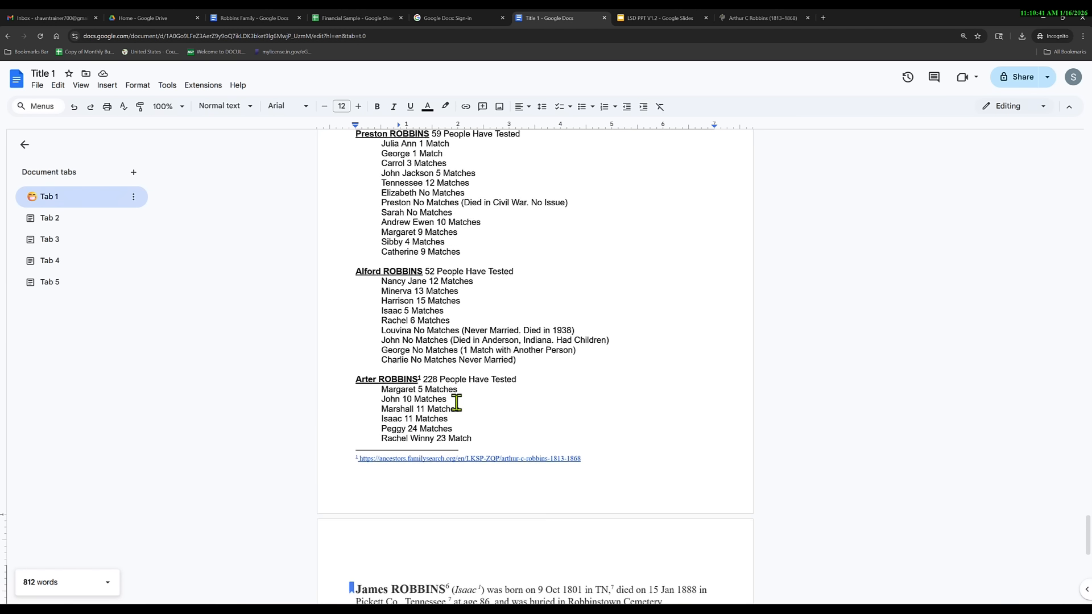
pyautogui.scroll(4, 421, 404)
pyautogui.scroll(-4, 393, 401)
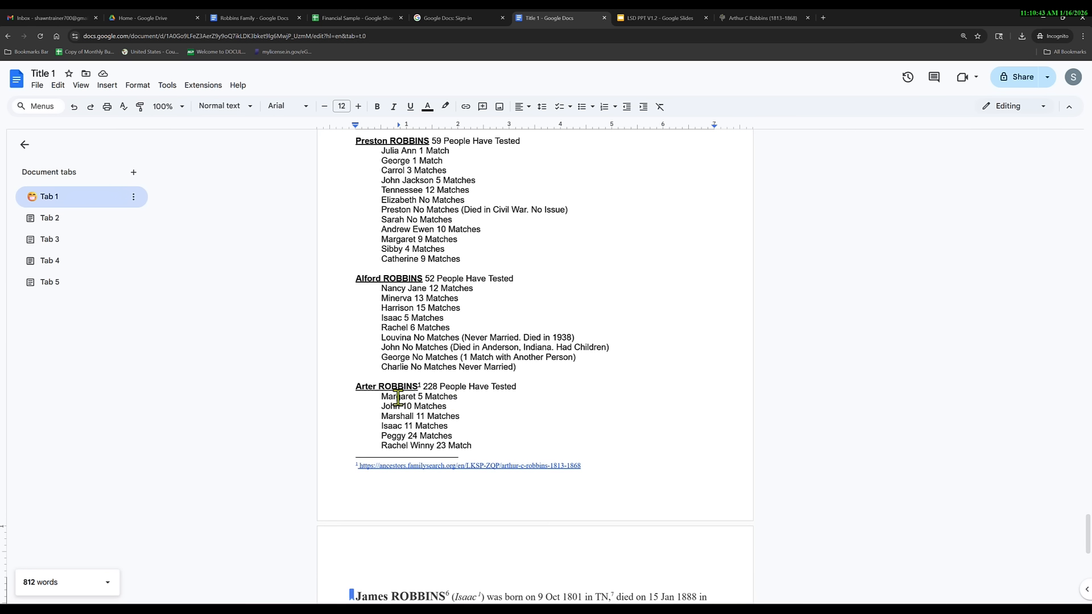
pyautogui.click(429, 465)
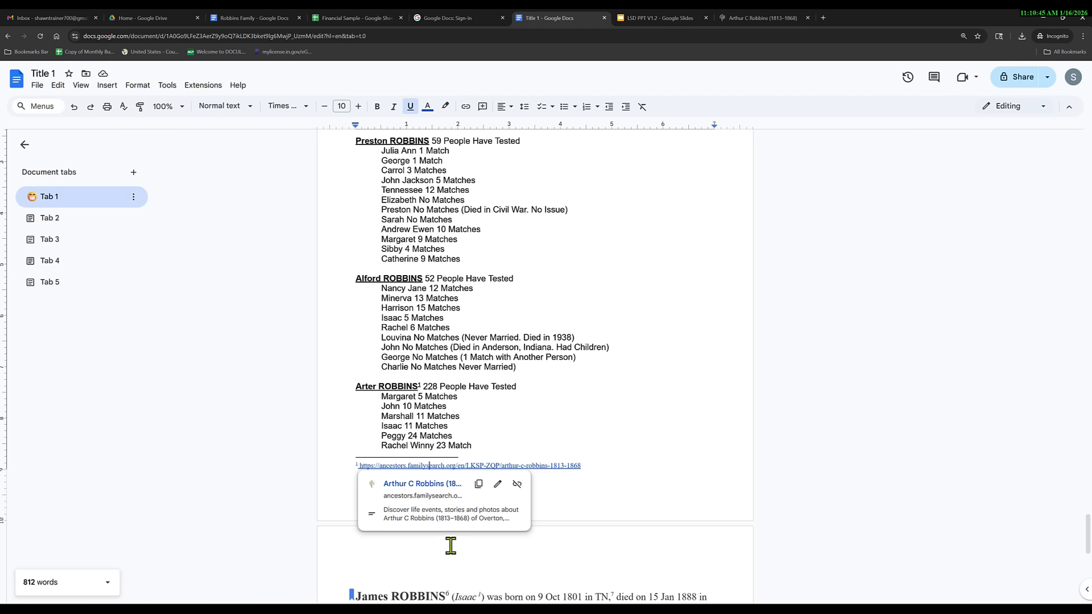
pyautogui.doubleClick(588, 468)
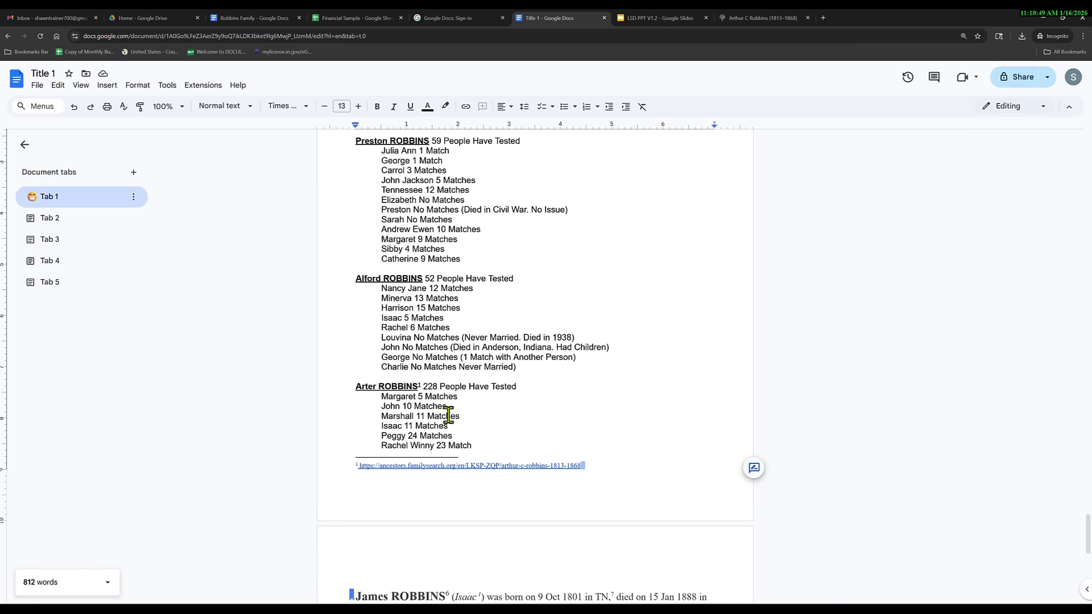
pyautogui.click(745, 22)
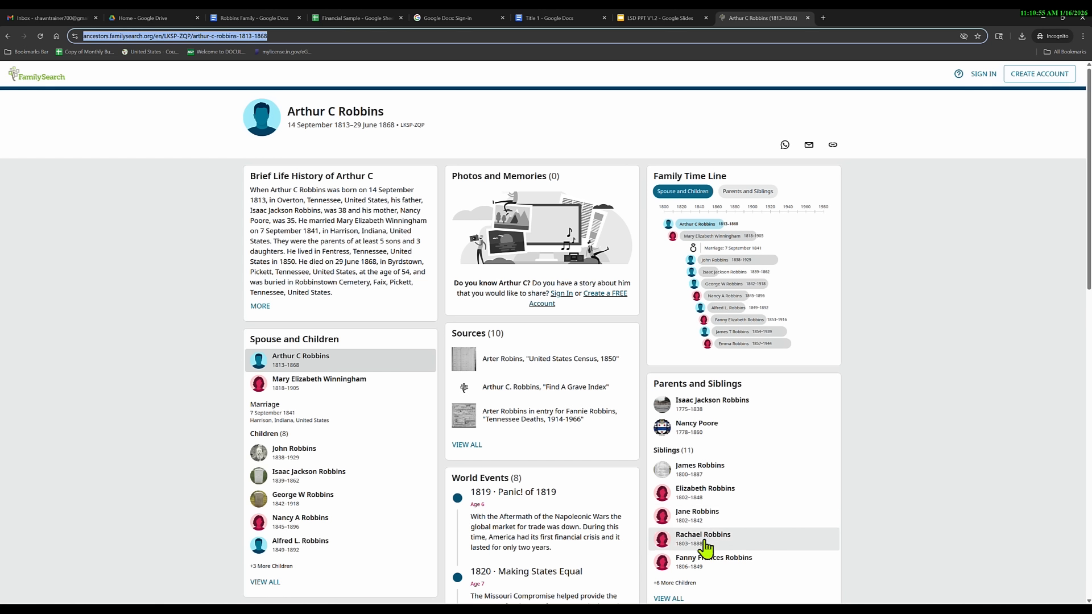
# Open sibling James Robbins's (1800–1887) profile, select its web address, and go back to the document.
pyautogui.scroll(-3, 594, 452)
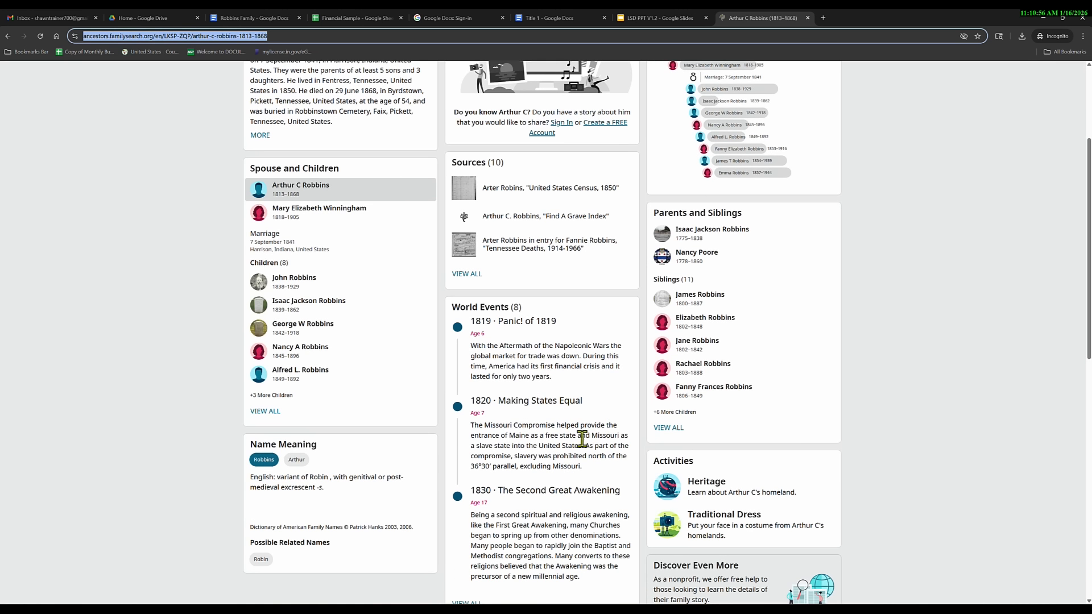
pyautogui.click(711, 304)
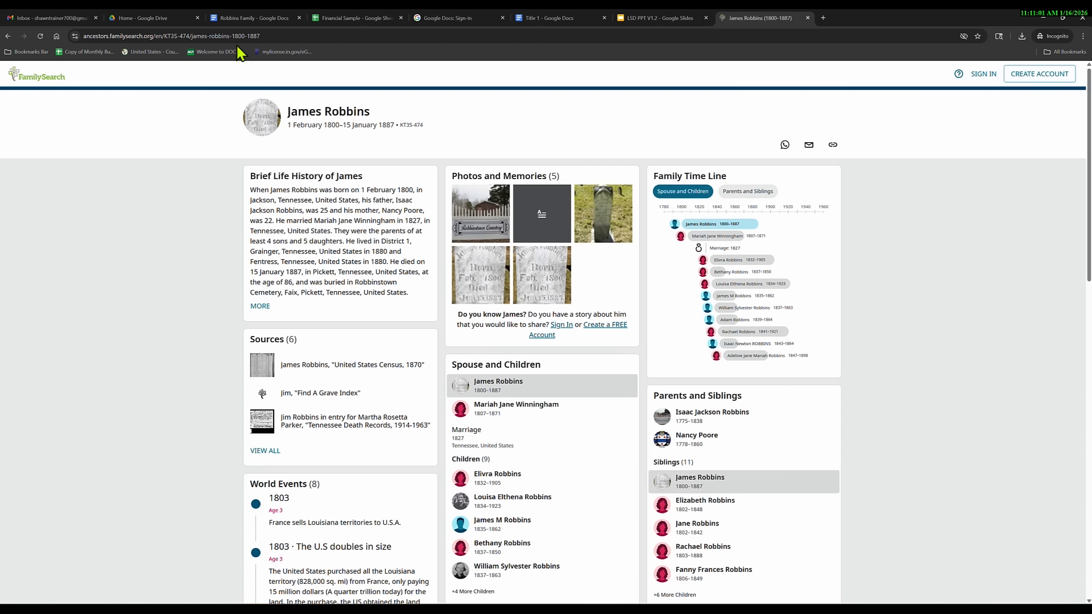
pyautogui.click(229, 36)
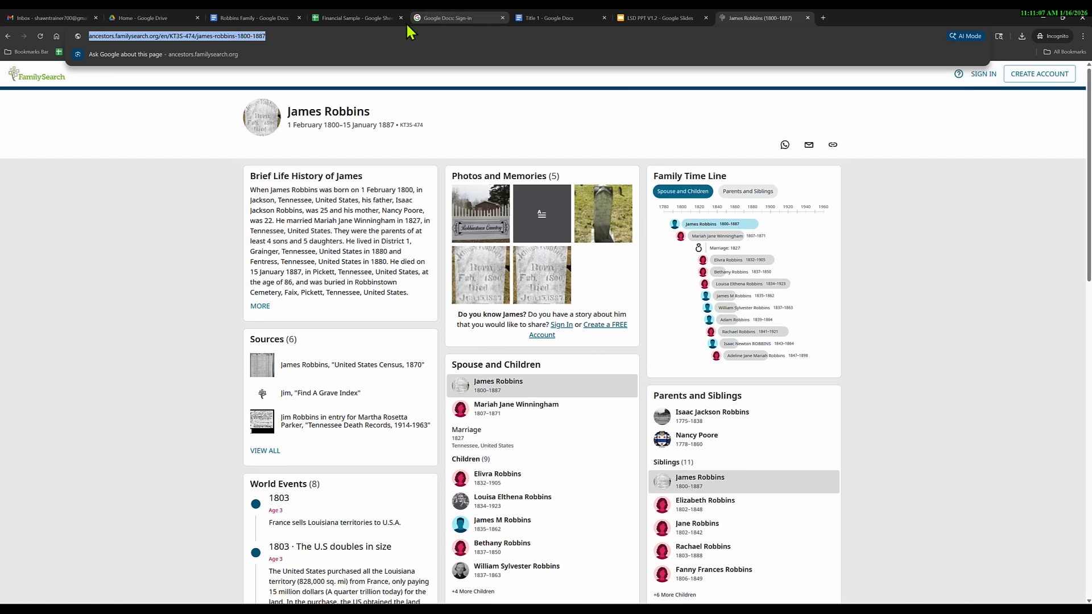
pyautogui.click(529, 18)
pyautogui.scroll(-4, 395, 416)
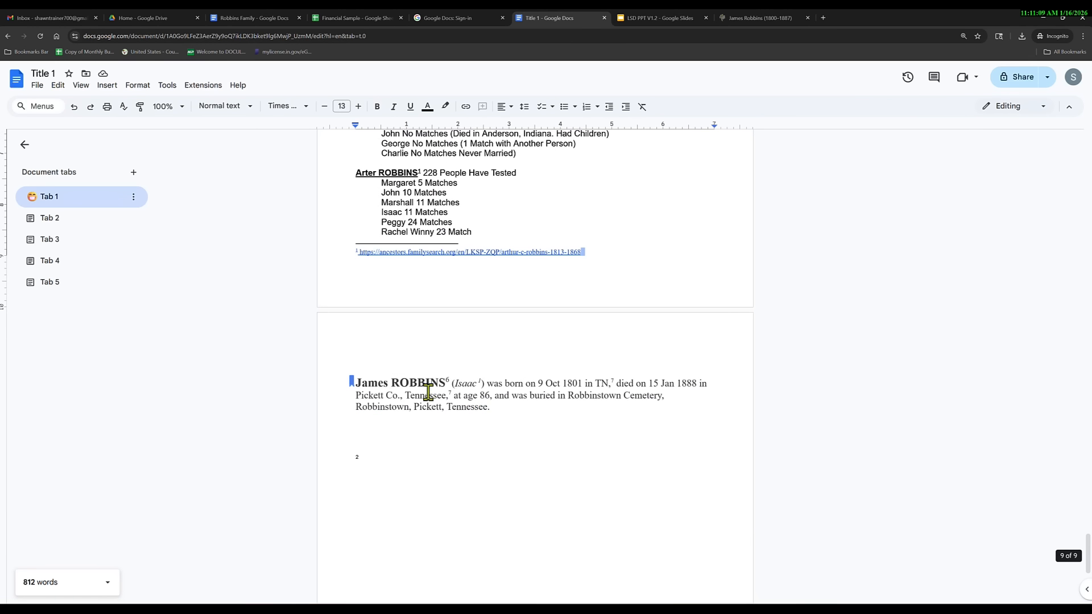
pyautogui.click(358, 383)
pyautogui.hotkey('ctrl', 'alt', '3')
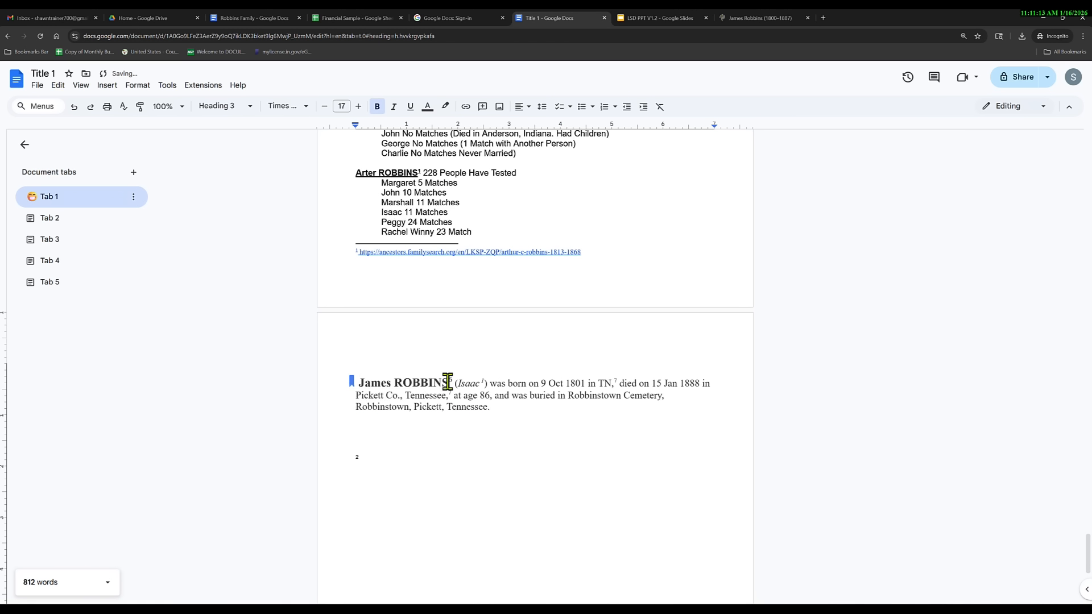
pyautogui.moveTo(448, 382); pyautogui.dragTo(362, 385)
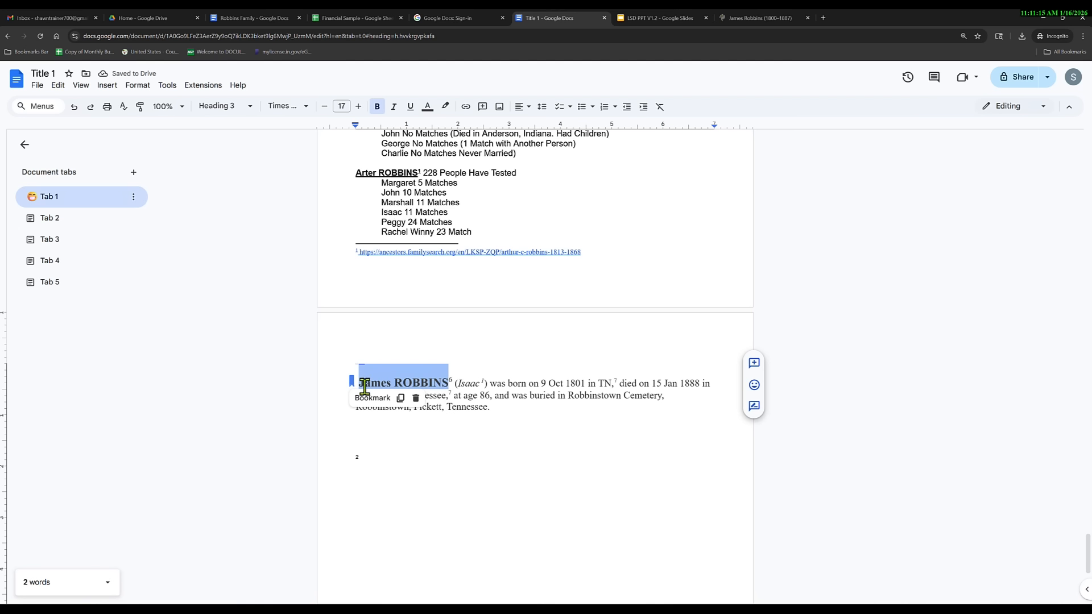
pyautogui.click(465, 108)
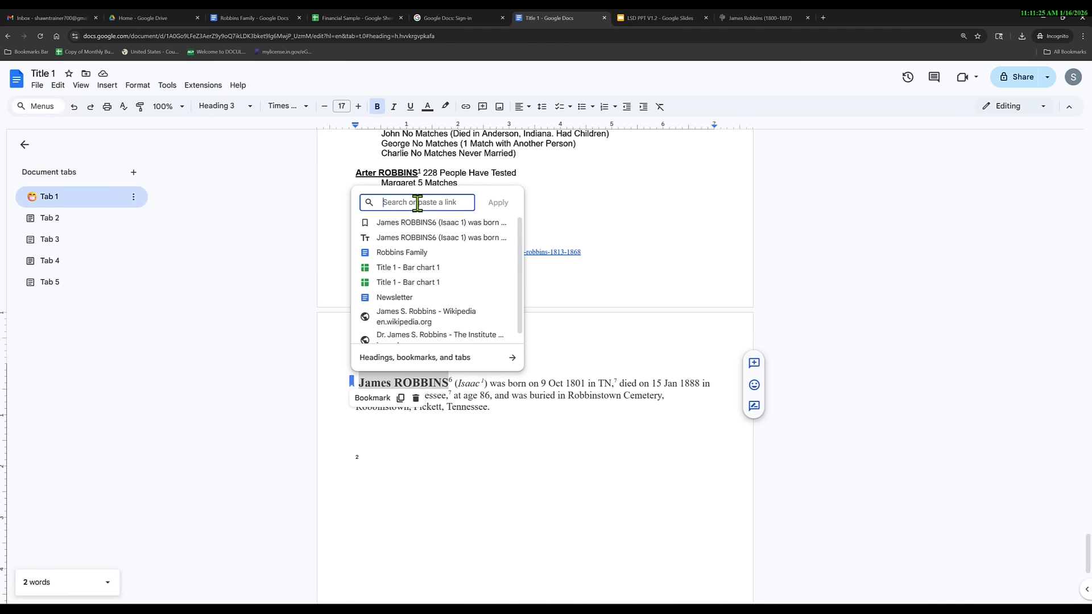
pyautogui.hotkey('ctrl', 'v')
pyautogui.click(498, 203)
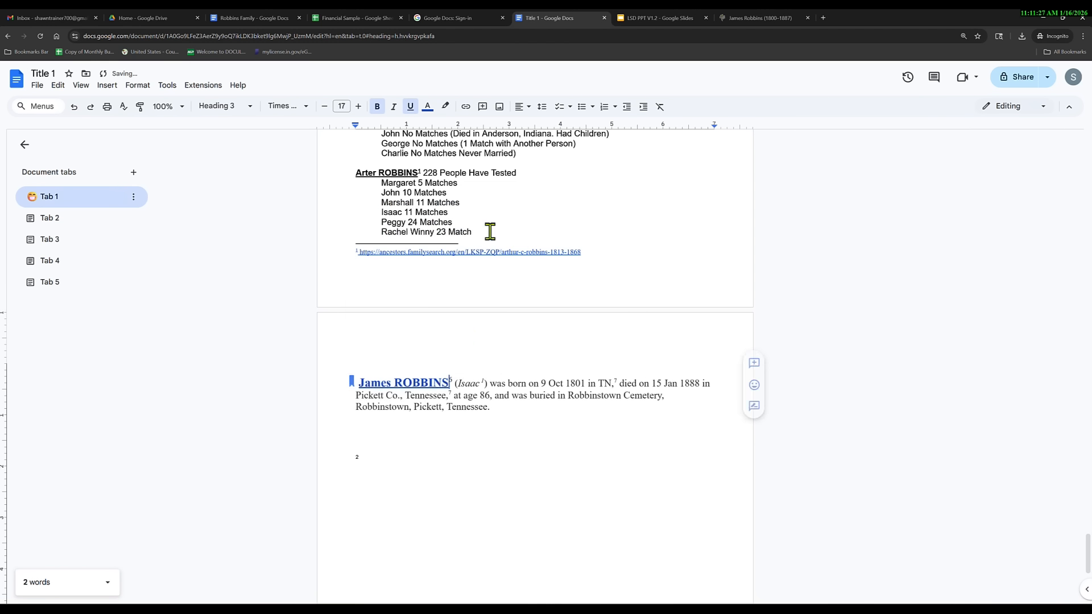
pyautogui.click(403, 382)
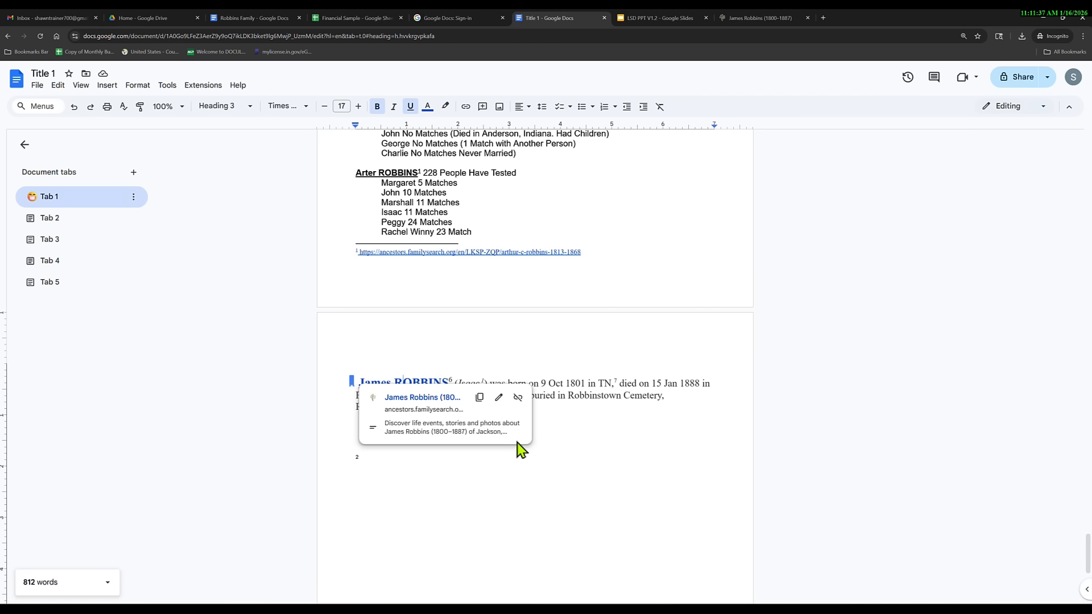
pyautogui.click(498, 397)
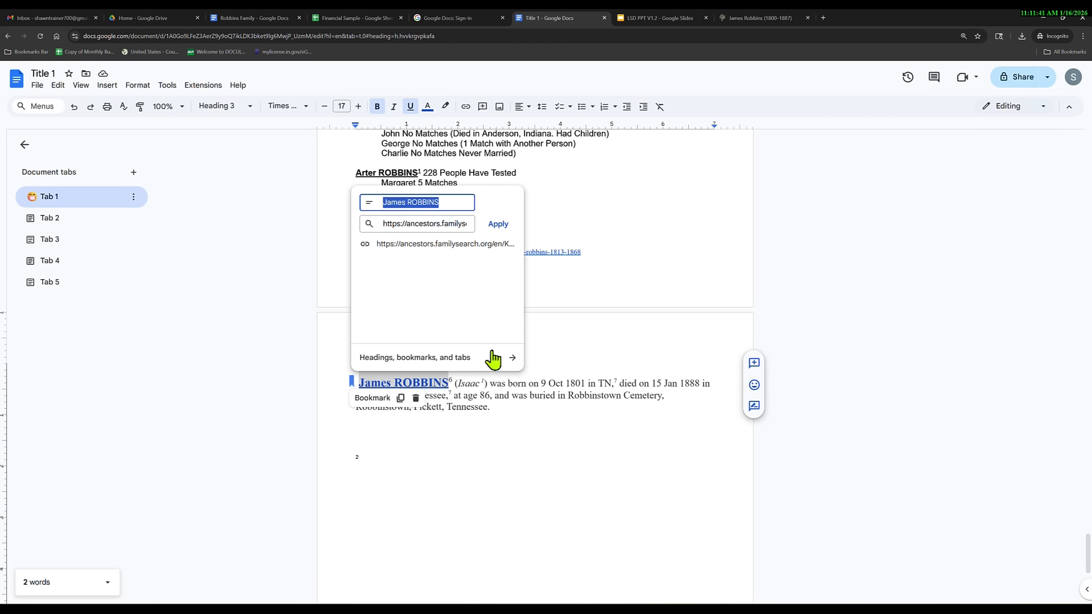
pyautogui.click(543, 430)
pyautogui.moveTo(442, 381)
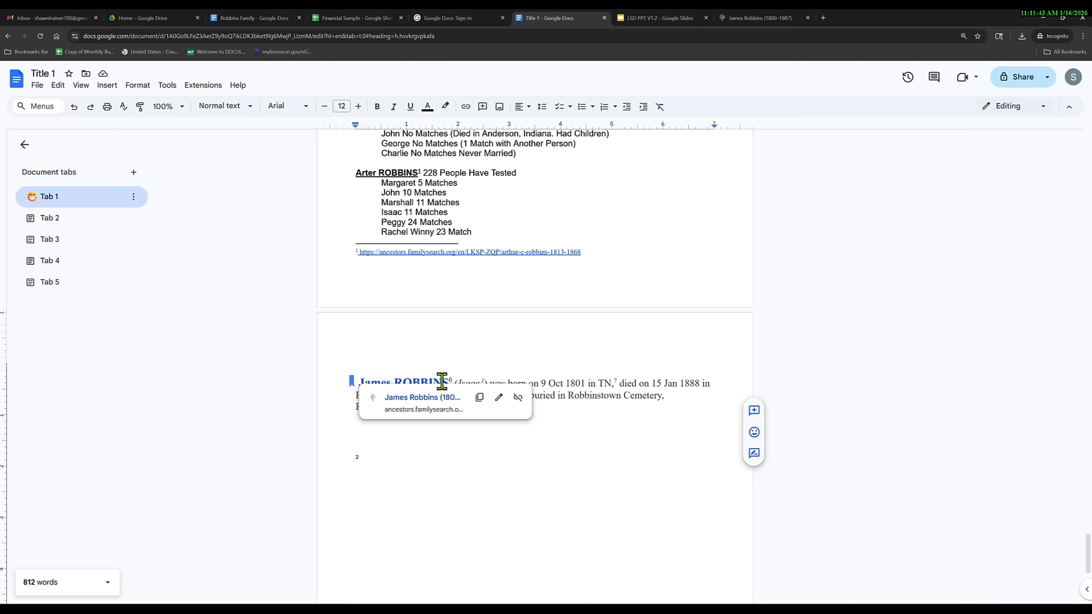
pyautogui.click(499, 397)
pyautogui.click(426, 224)
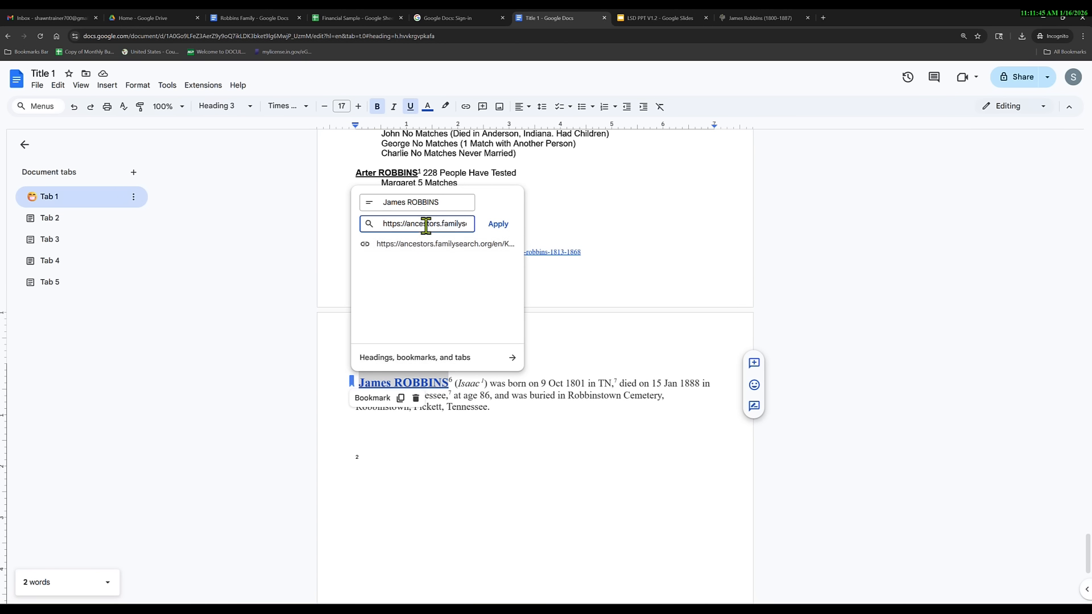
pyautogui.click(452, 203)
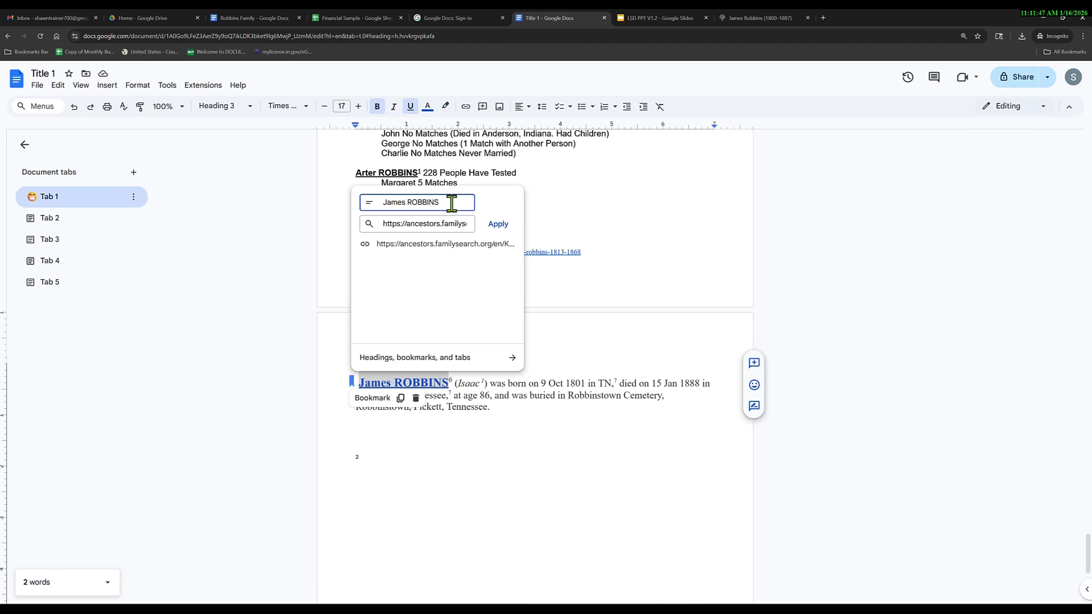
pyautogui.write('Bad Man')
pyautogui.click(499, 224)
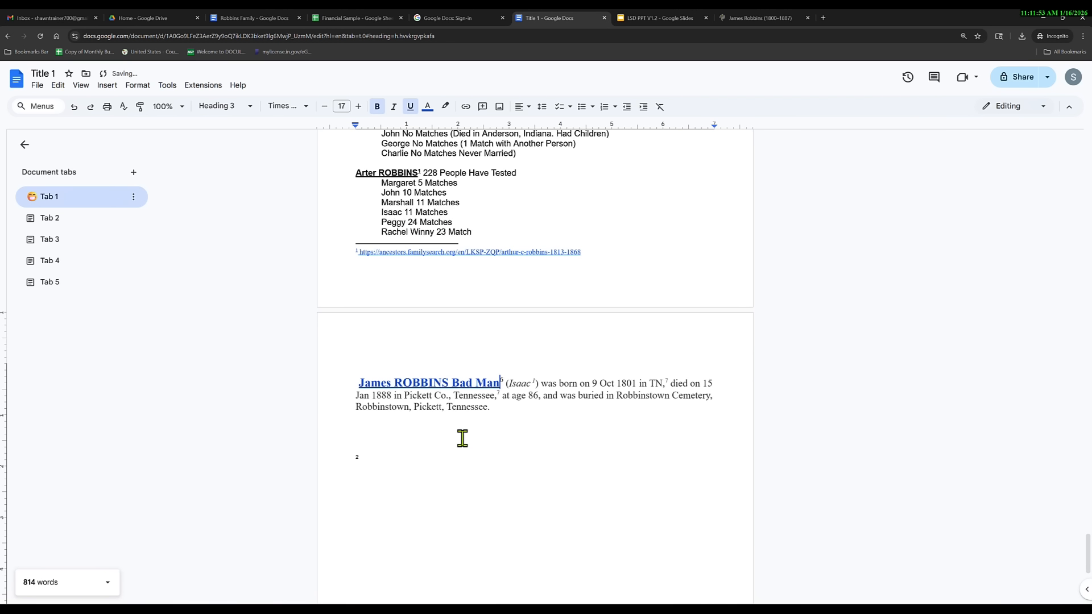
pyautogui.click(75, 108)
pyautogui.click(499, 397)
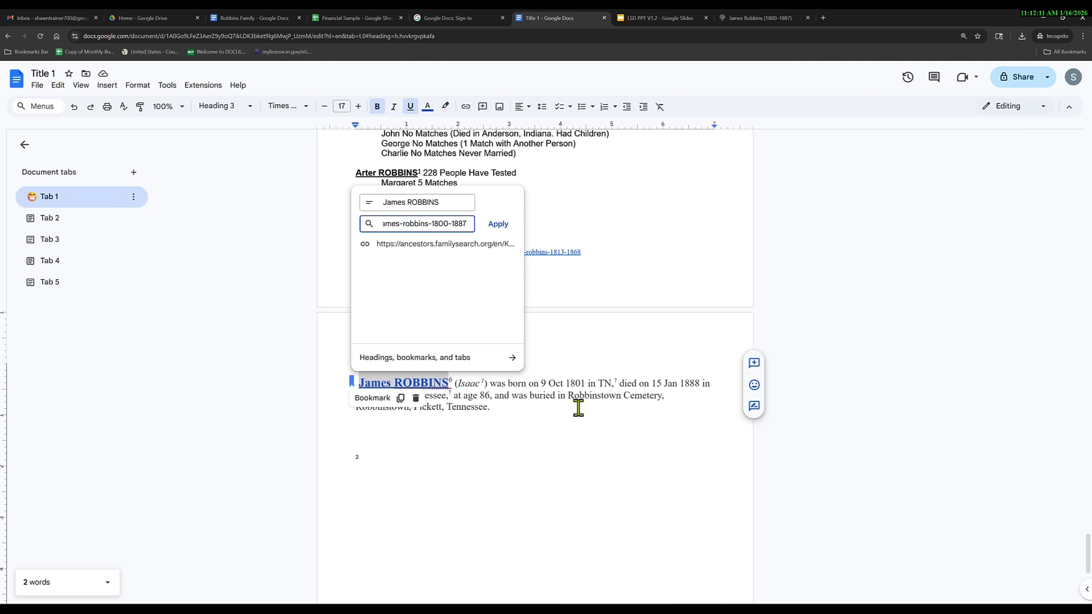
pyautogui.click(513, 414)
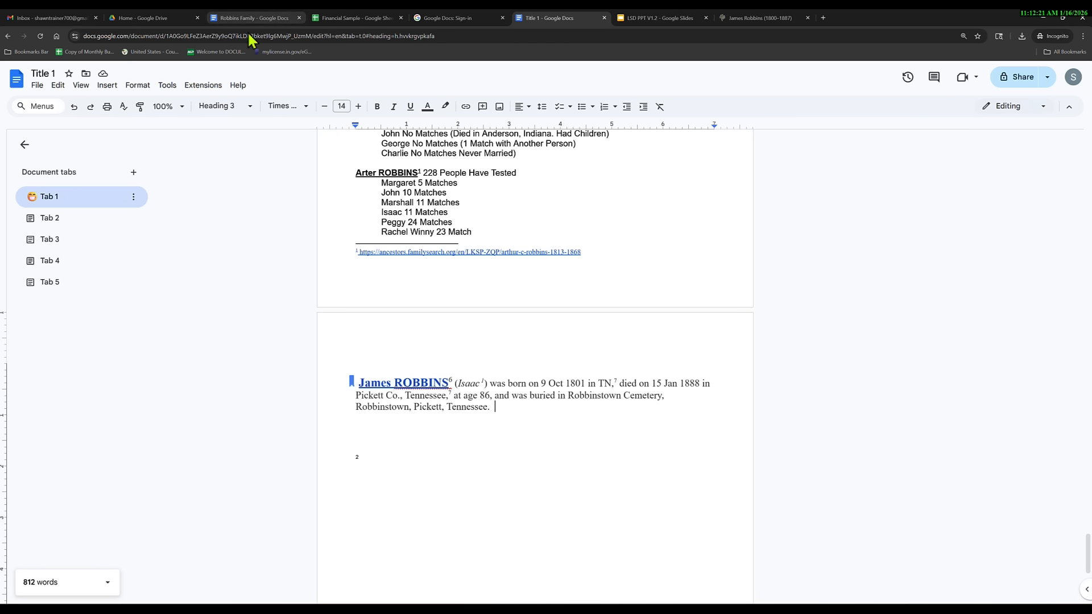
# Duplicate the document as 'Copy of Translated copy of Title 1' using the suggested name.
pyautogui.click(187, 87)
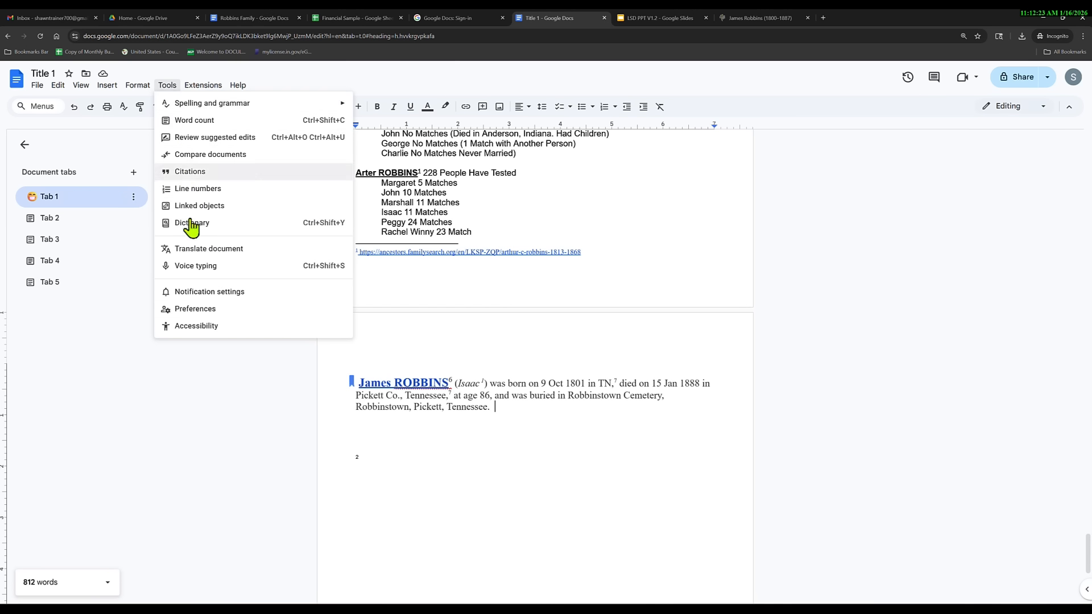
pyautogui.moveTo(167, 85)
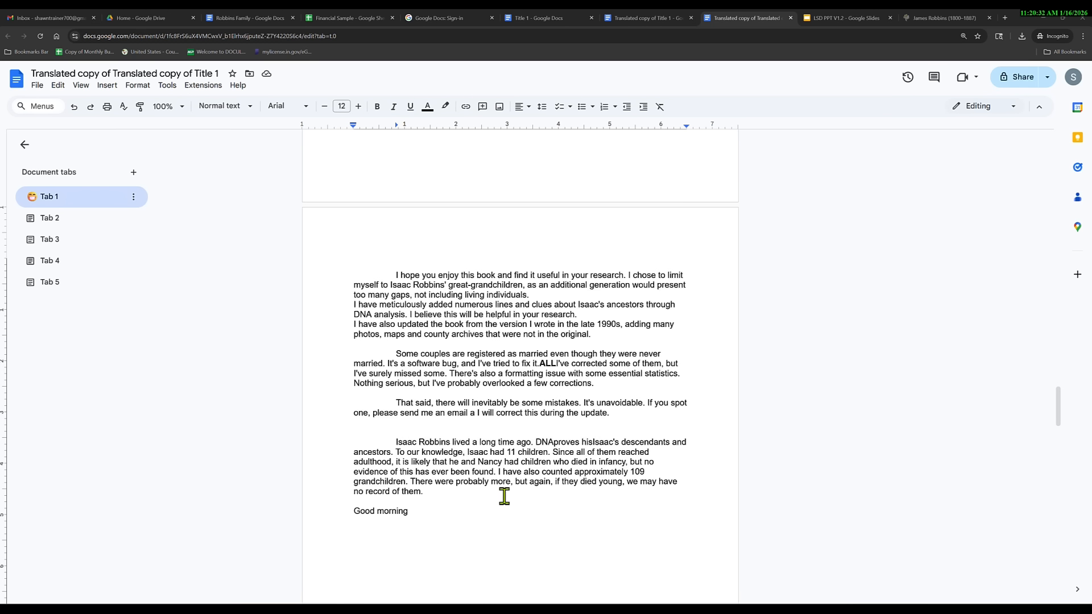
pyautogui.click(37, 85)
pyautogui.click(80, 139)
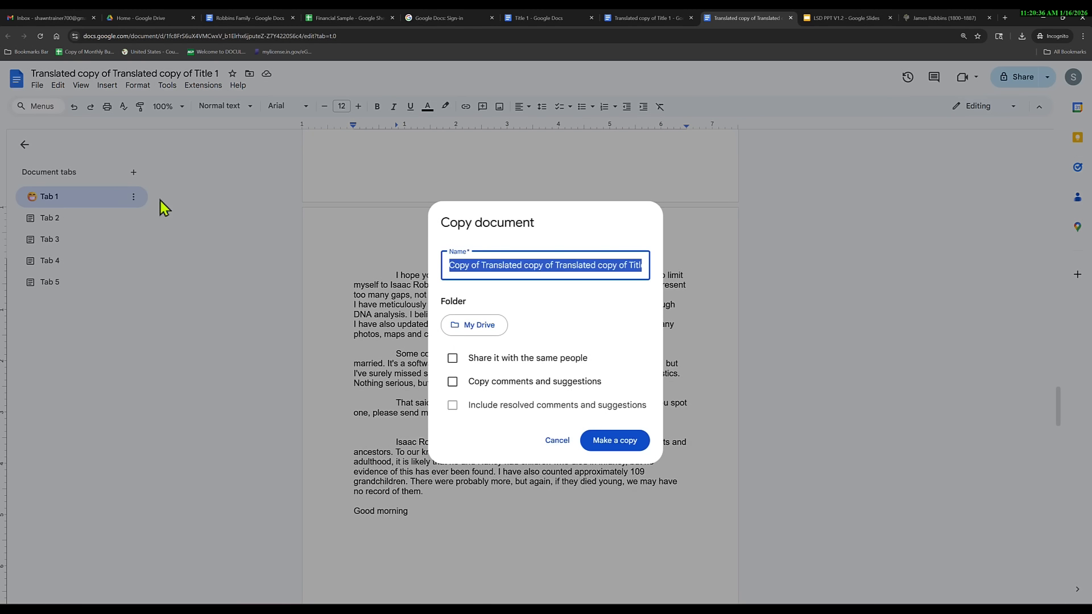
pyautogui.click(610, 444)
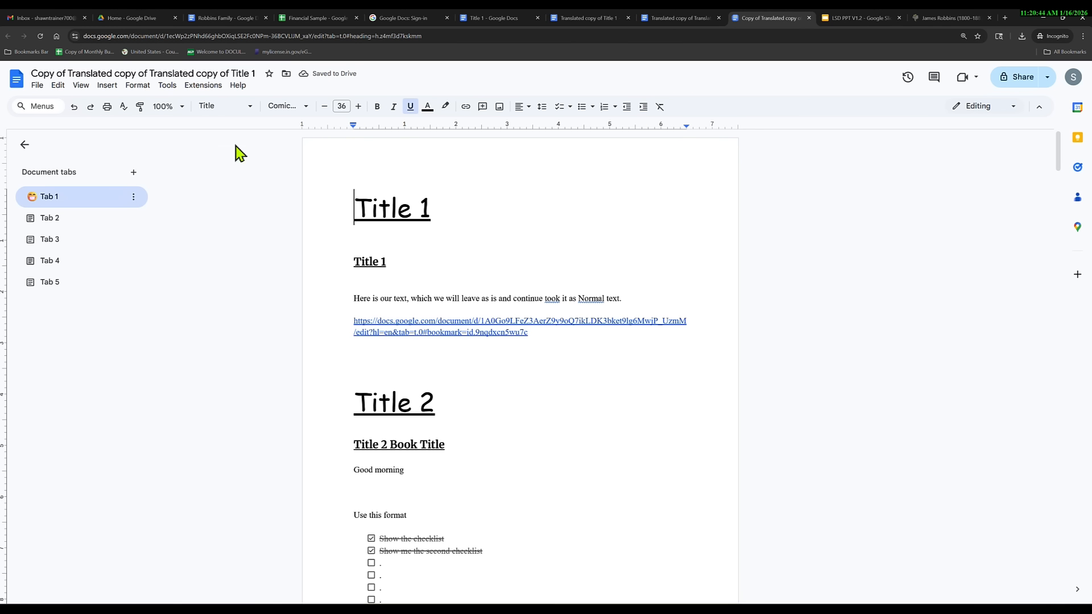
# Translate the document into German as a new document.
pyautogui.click(166, 86)
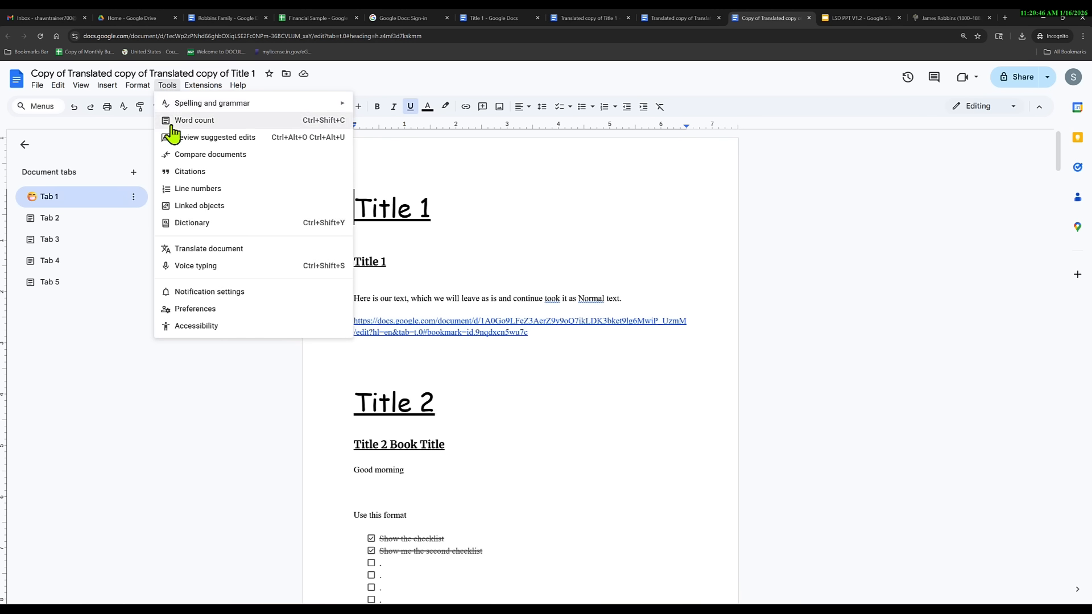
pyautogui.click(224, 250)
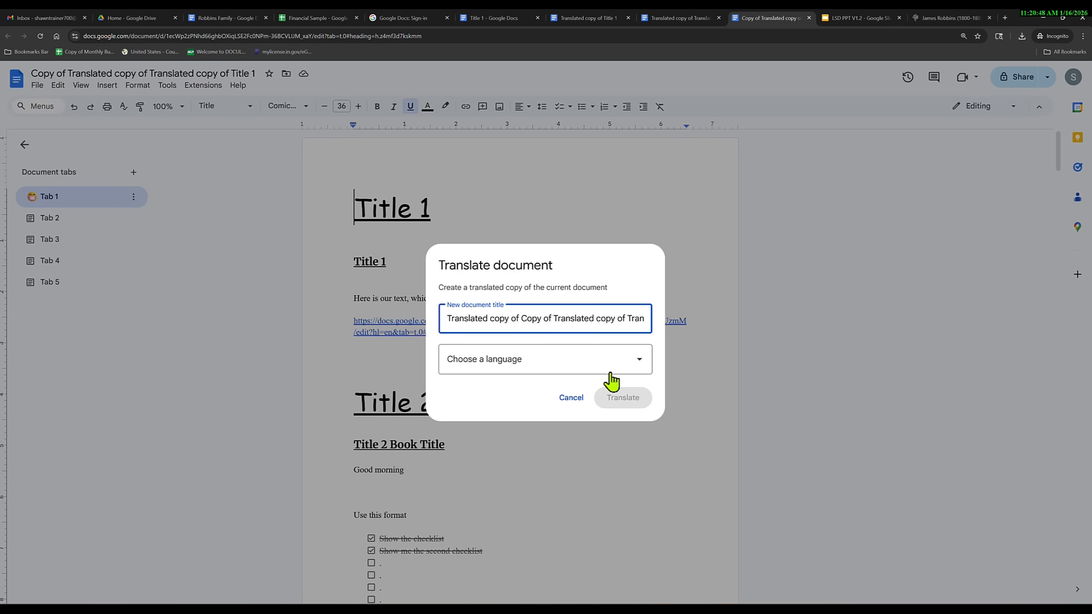
pyautogui.click(637, 366)
pyautogui.scroll(-5, 543, 421)
pyautogui.scroll(-9, 546, 438)
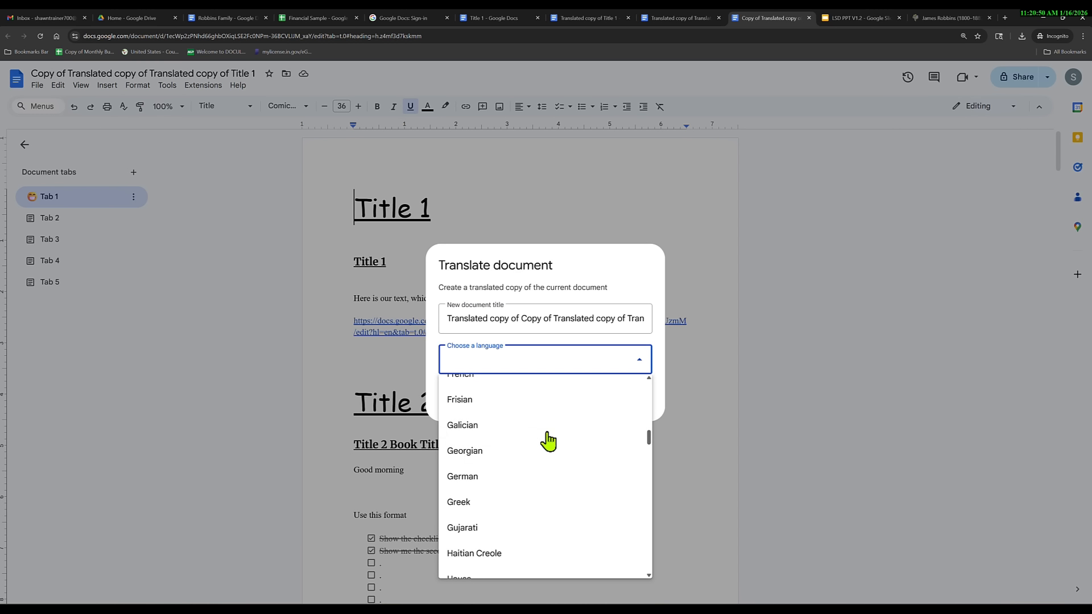
pyautogui.scroll(4, 543, 499)
pyautogui.scroll(4, 545, 498)
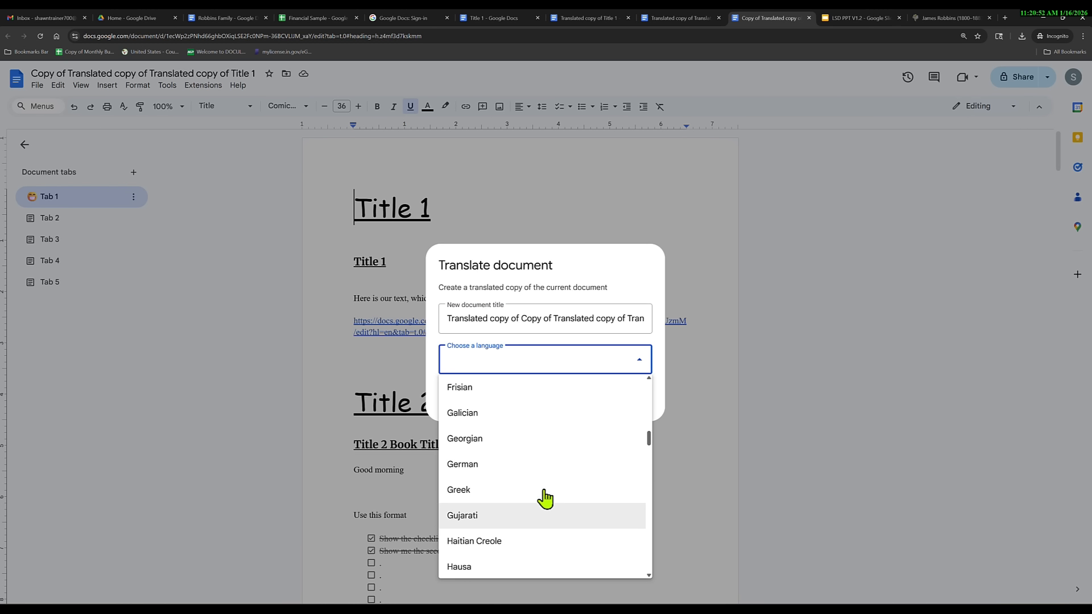
pyautogui.click(483, 481)
pyautogui.click(624, 400)
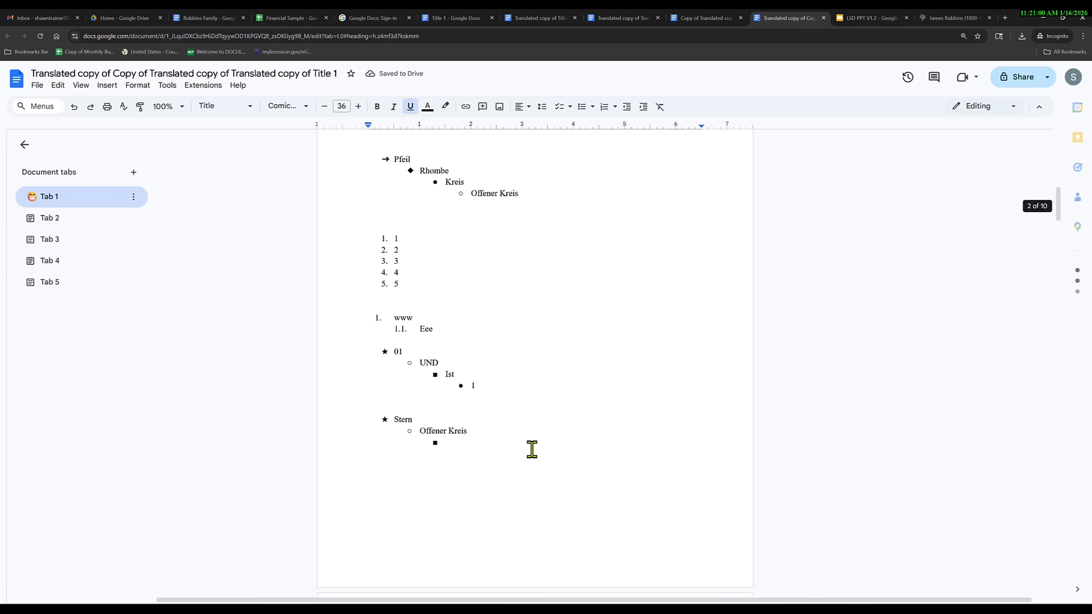
# Look through the German translation's headings, then return to the original Title 1 document.
pyautogui.scroll(-20, 529, 455)
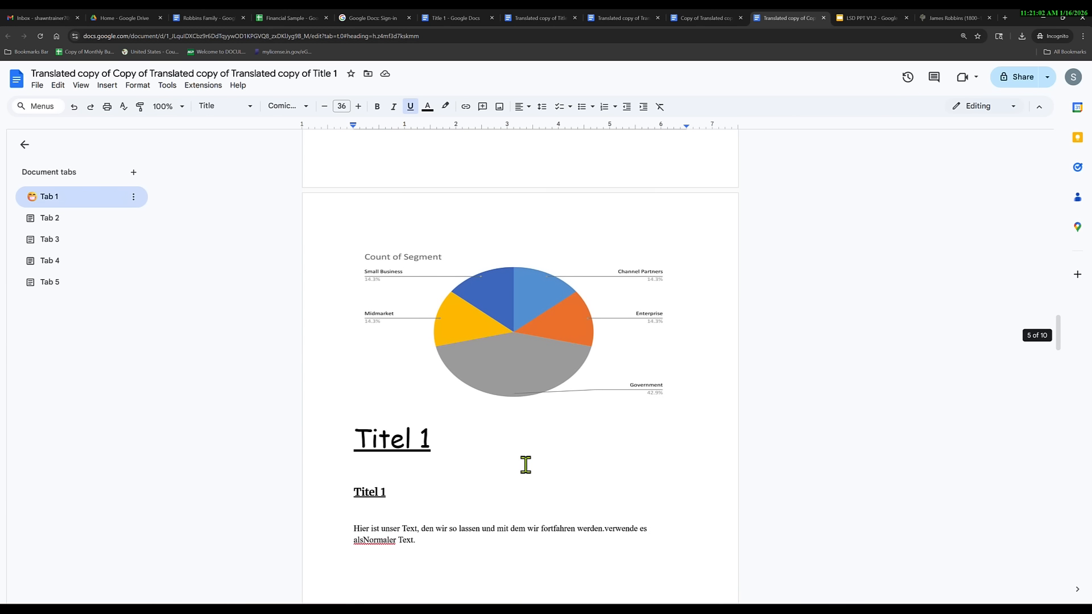
pyautogui.scroll(-10, 526, 465)
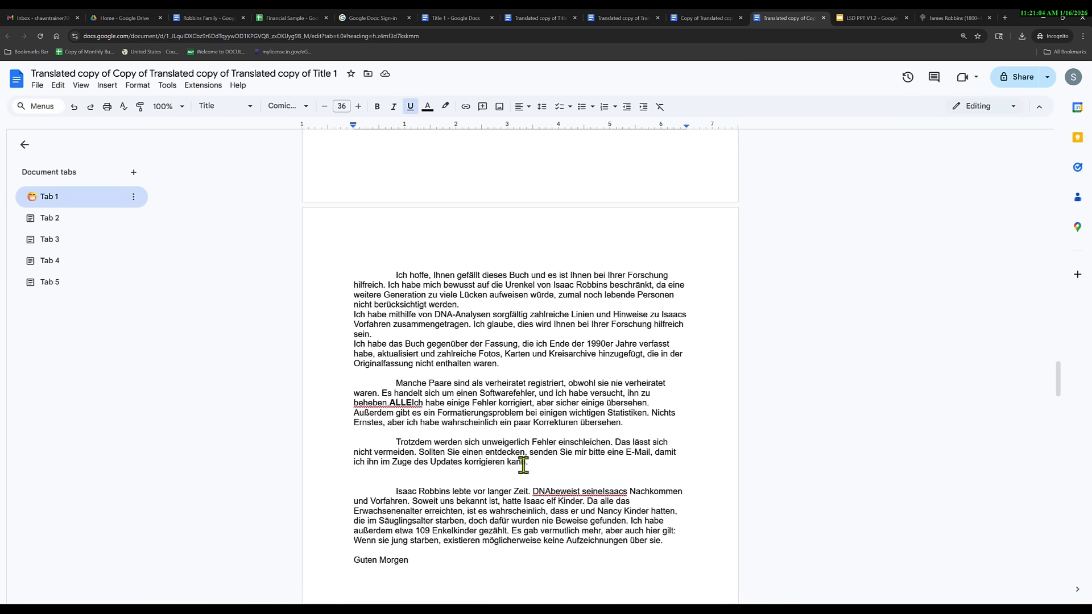
pyautogui.scroll(-7, 524, 464)
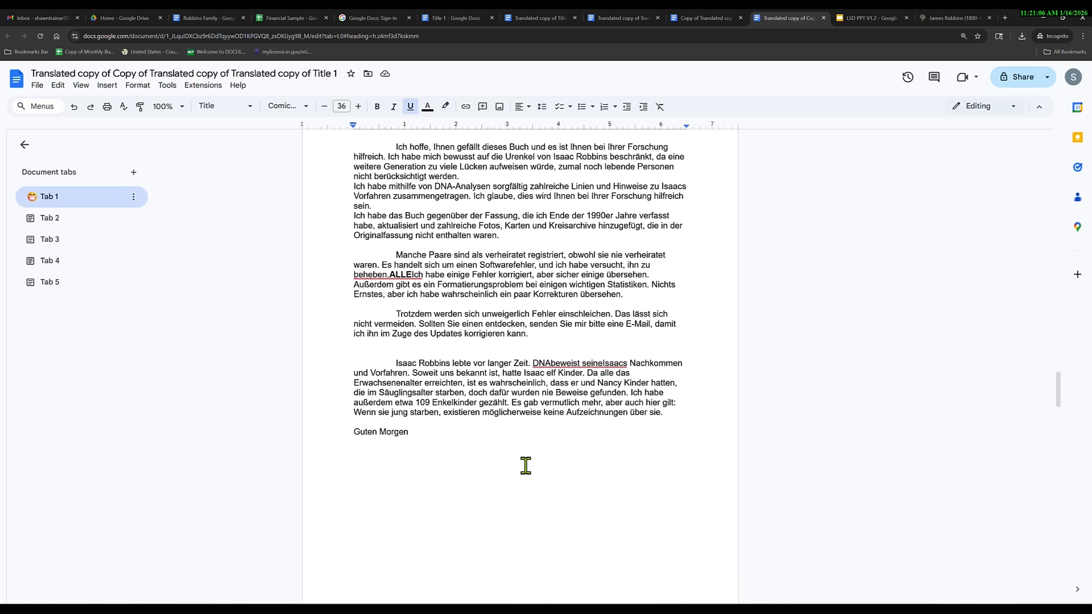
pyautogui.scroll(-6, 526, 465)
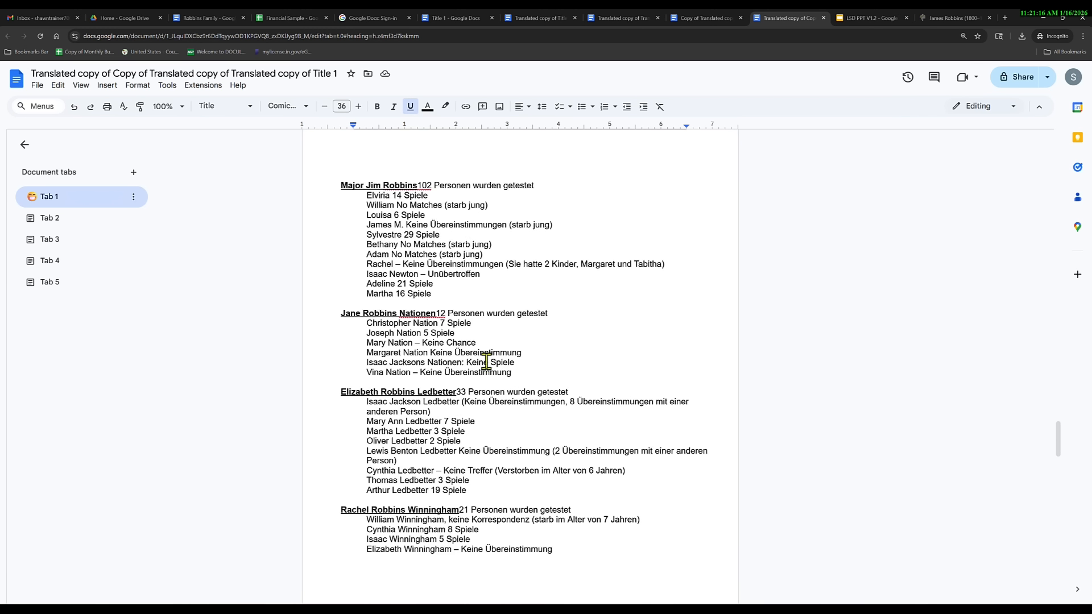
pyautogui.click(414, 313)
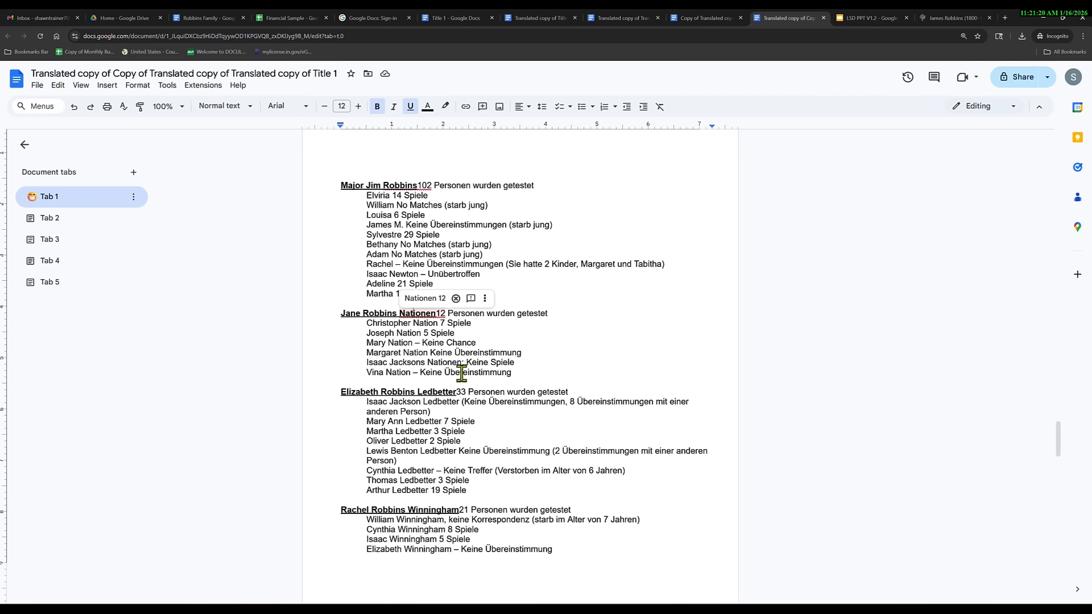
pyautogui.click(407, 421)
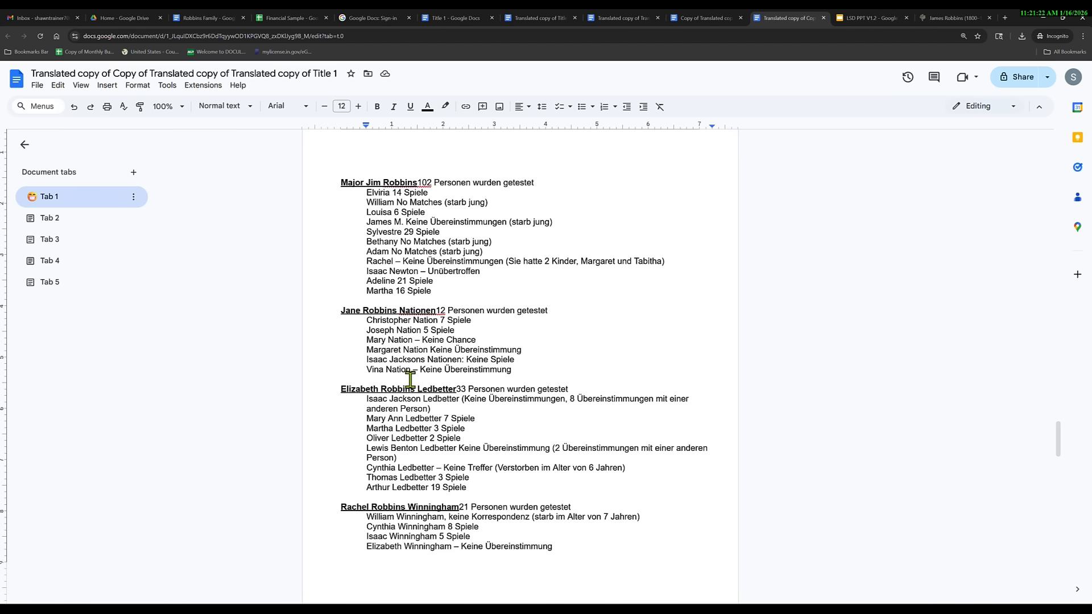
pyautogui.scroll(-3, 411, 344)
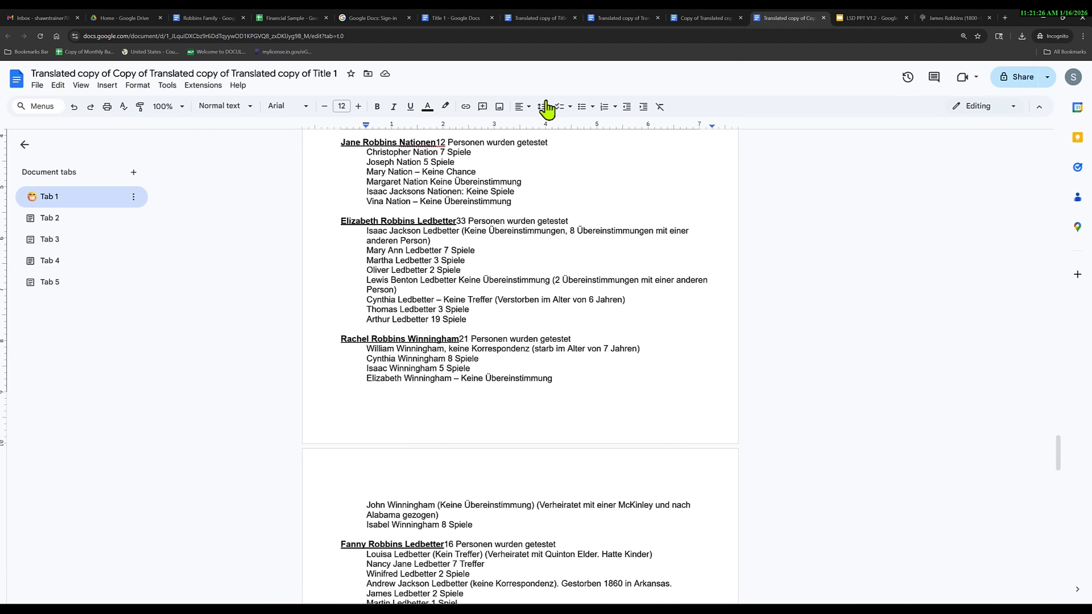
pyautogui.click(455, 19)
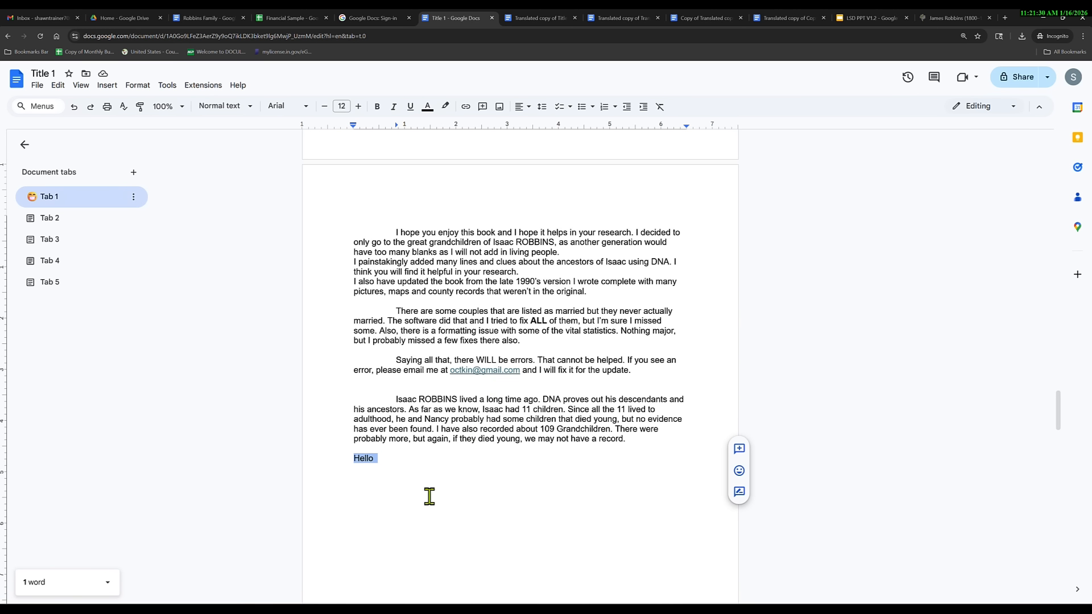
# Start a new paragraph after 'Hello' and turn on English (US) voice typing.
pyautogui.click(387, 461)
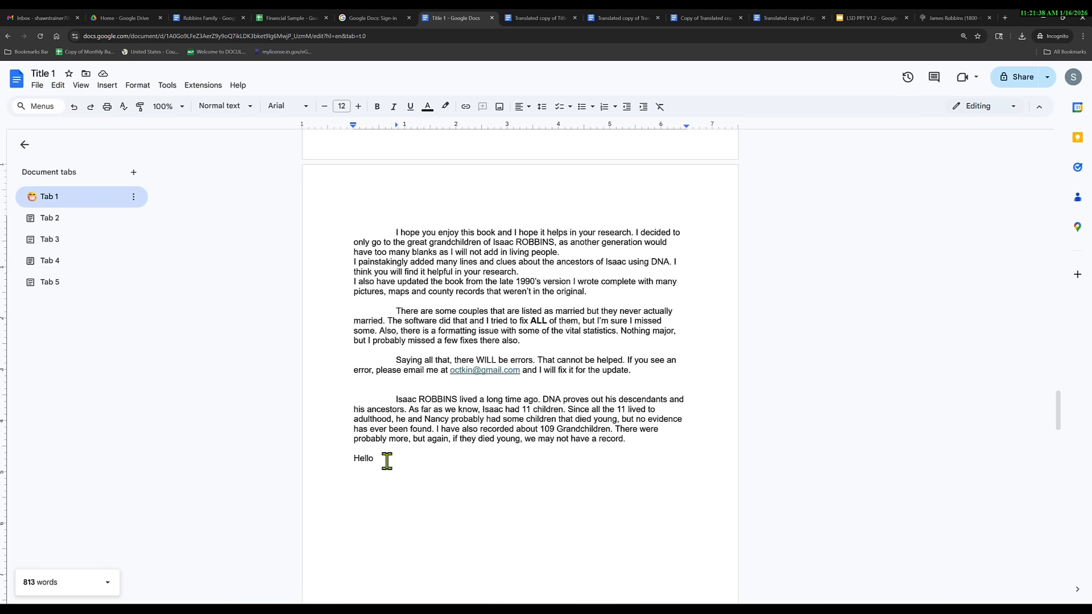
pyautogui.press('Return')
pyautogui.press('Return')
pyautogui.click(107, 85)
pyautogui.moveTo(135, 90)
pyautogui.click(192, 266)
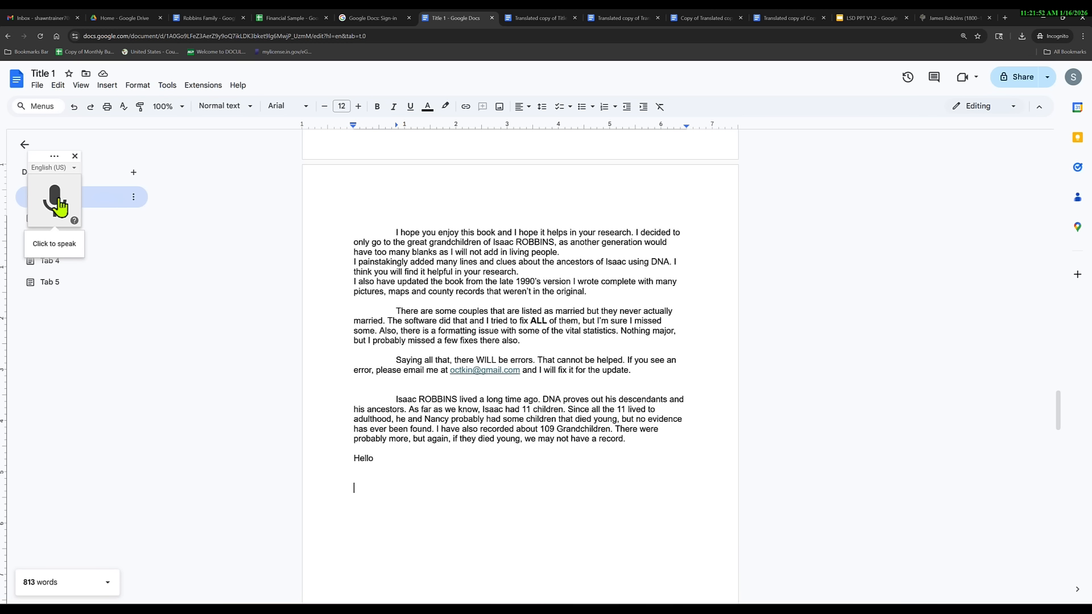
# Dictate two lines of text, dismissing the trouble-hearing warning, then close voice typing.
pyautogui.click(55, 202)
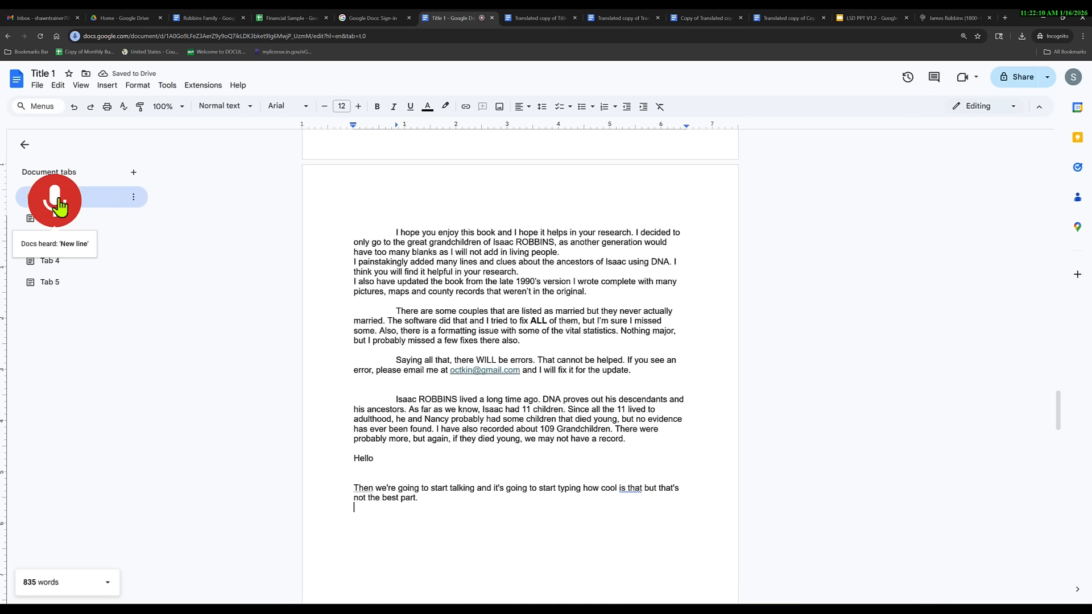
pyautogui.click(59, 200)
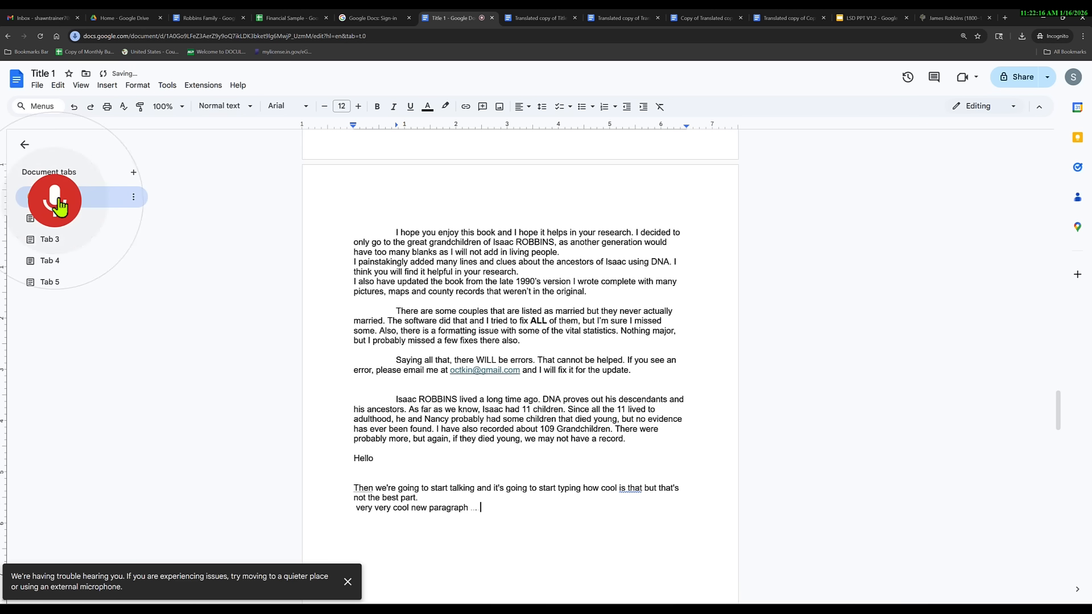
pyautogui.click(348, 581)
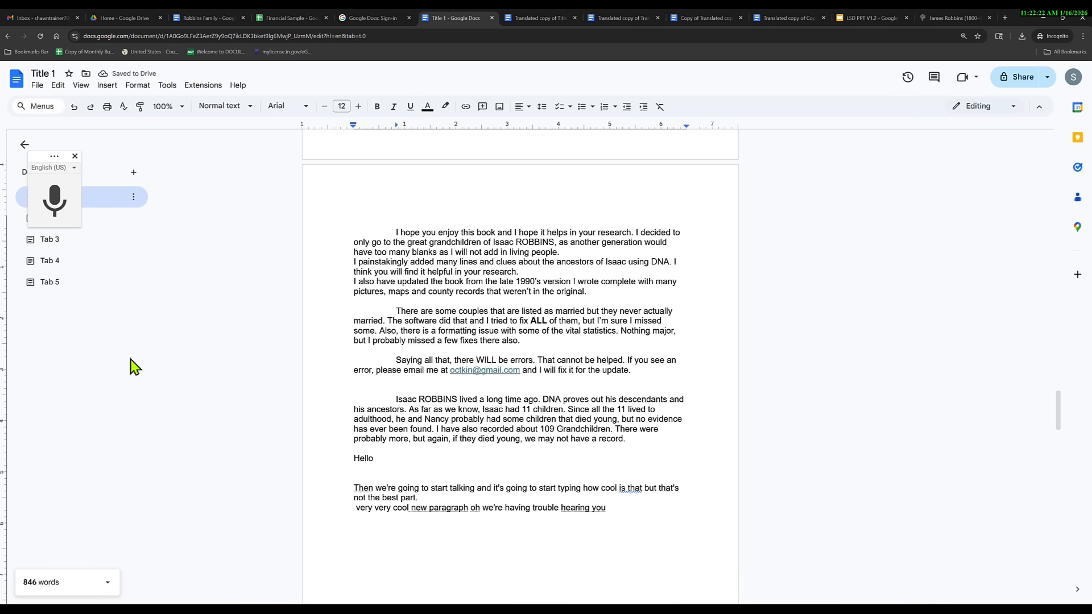
pyautogui.click(54, 201)
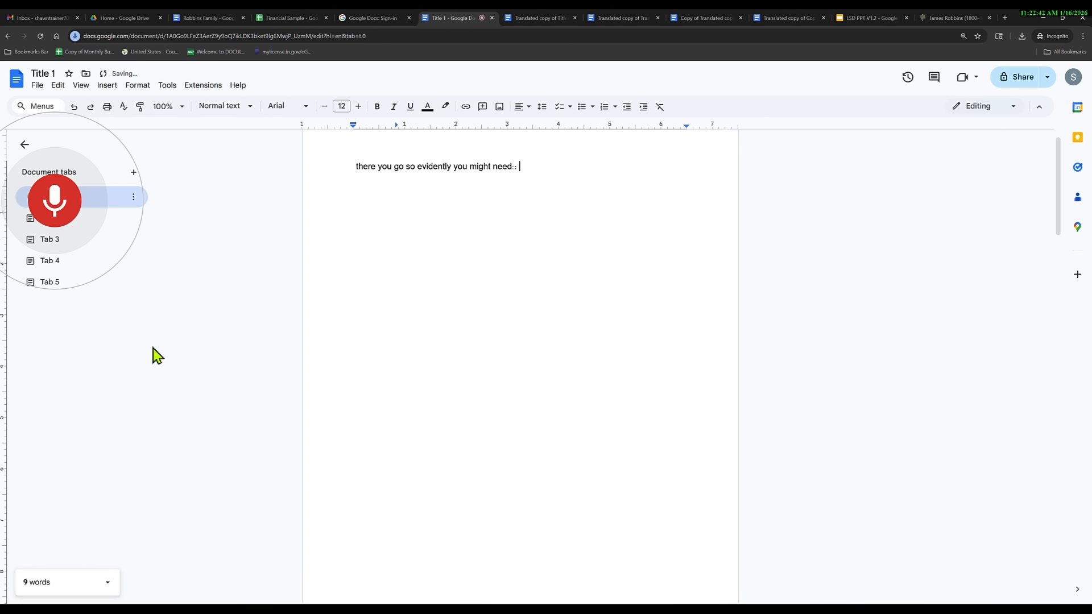
pyautogui.click(57, 204)
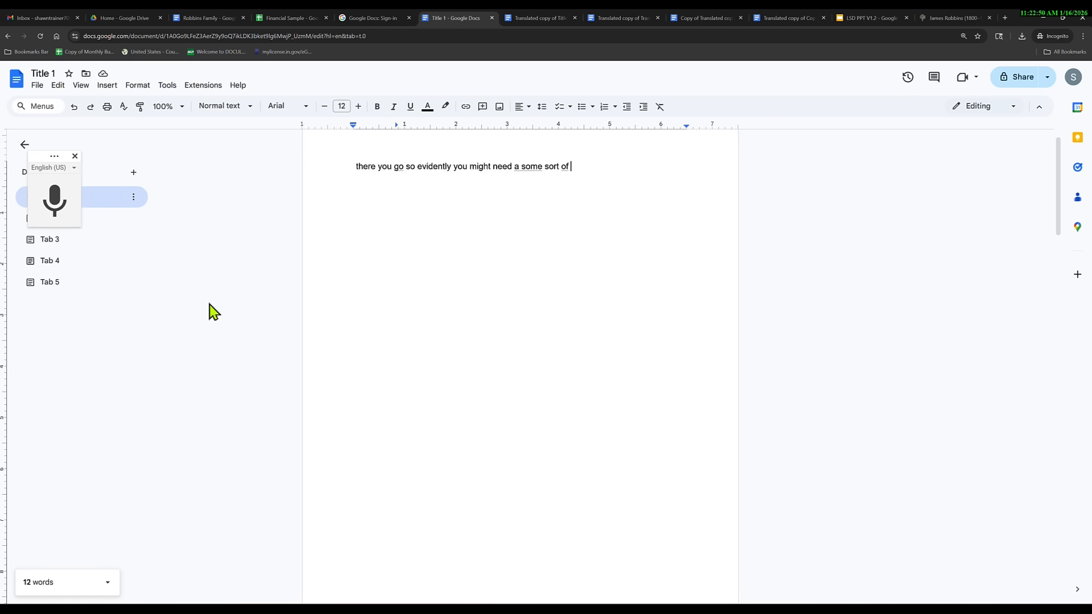
pyautogui.click(76, 157)
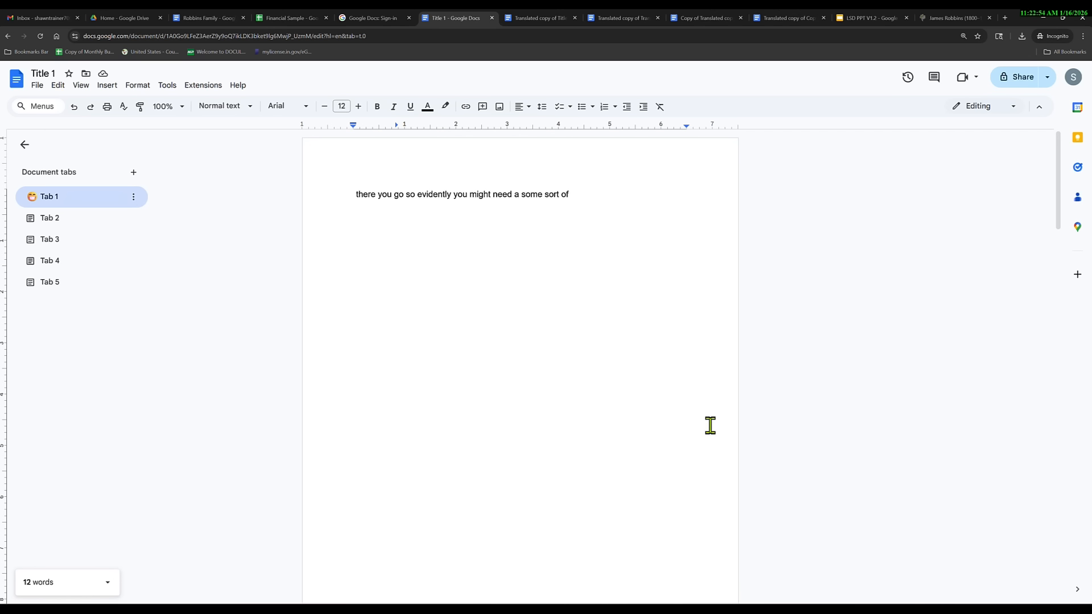
# Undo the accidental overwrite step by step until the full document is restored.
pyautogui.scroll(-5, 694, 436)
pyautogui.scroll(-3, 677, 451)
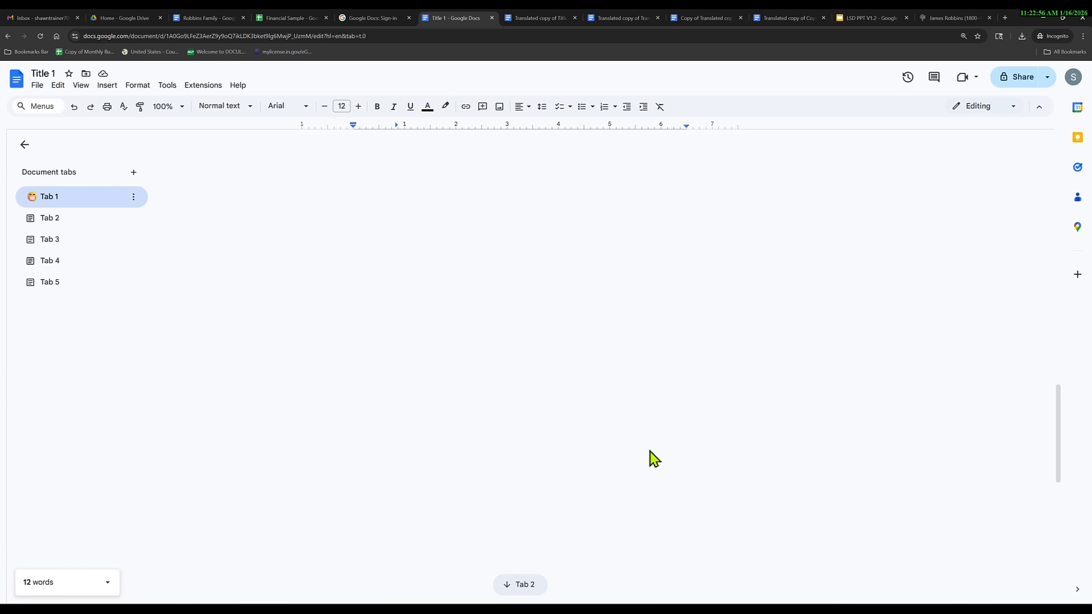
pyautogui.scroll(4, 648, 455)
pyautogui.scroll(4, 561, 451)
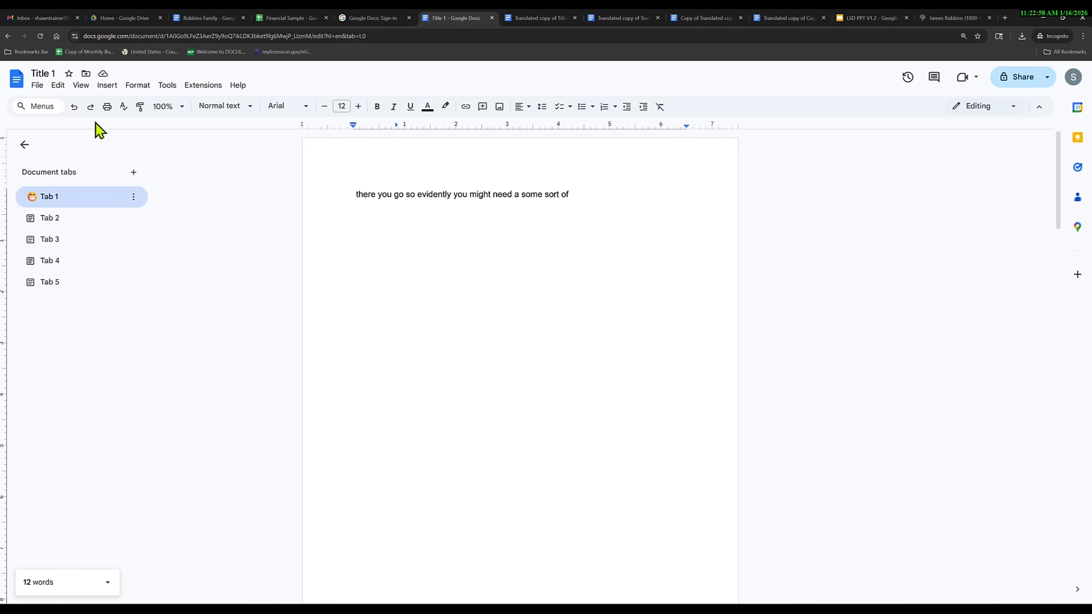
pyautogui.click(73, 109)
pyautogui.click(74, 108)
pyautogui.click(73, 108)
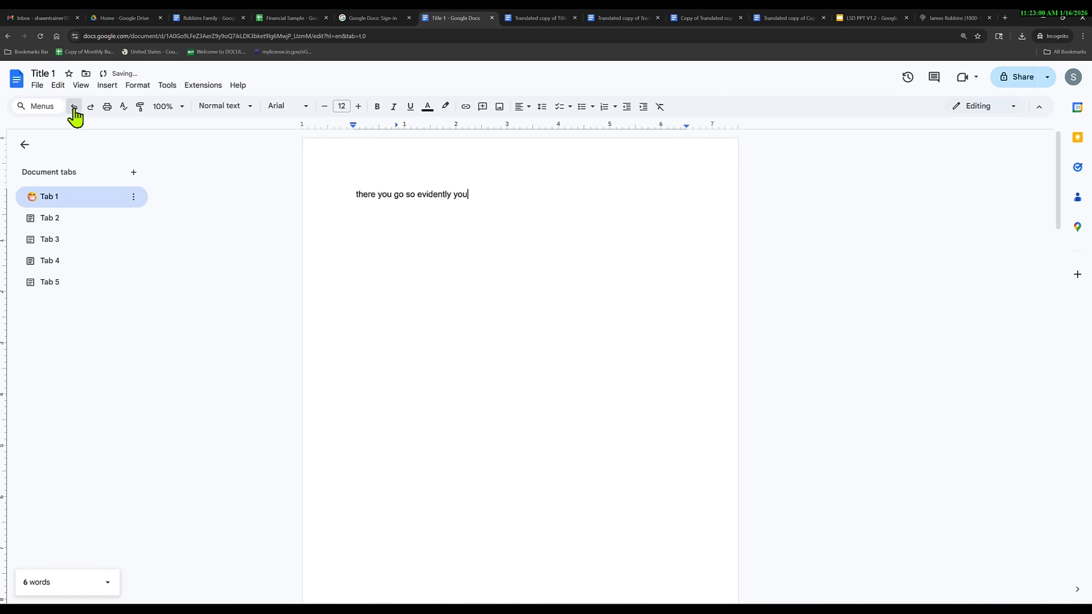
pyautogui.click(74, 111)
pyautogui.click(74, 111)
pyautogui.click(74, 111)
pyautogui.click(74, 111)
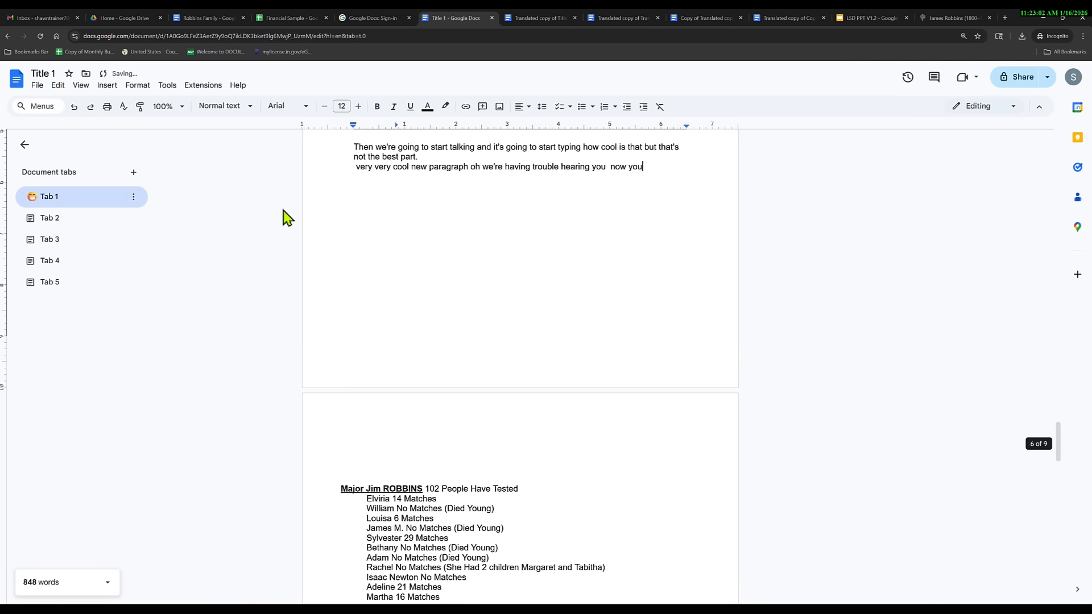
pyautogui.moveTo(1064, 455); pyautogui.dragTo(1059, 161)
pyautogui.scroll(-20, 475, 409)
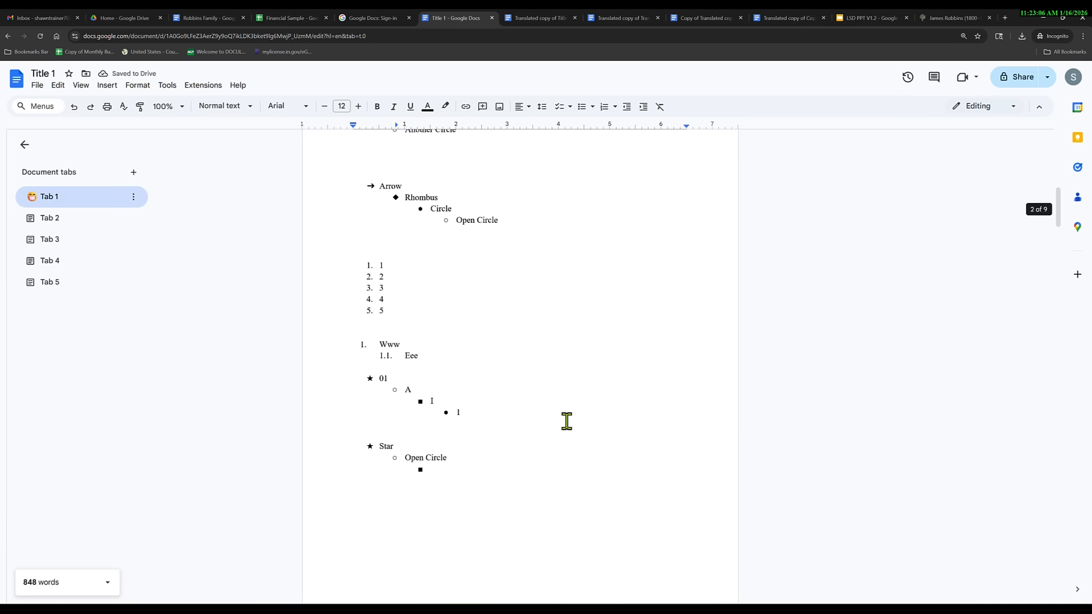
# Save the Points scored pie chart to Google Keep from its extra actions menu.
pyautogui.scroll(-5, 573, 433)
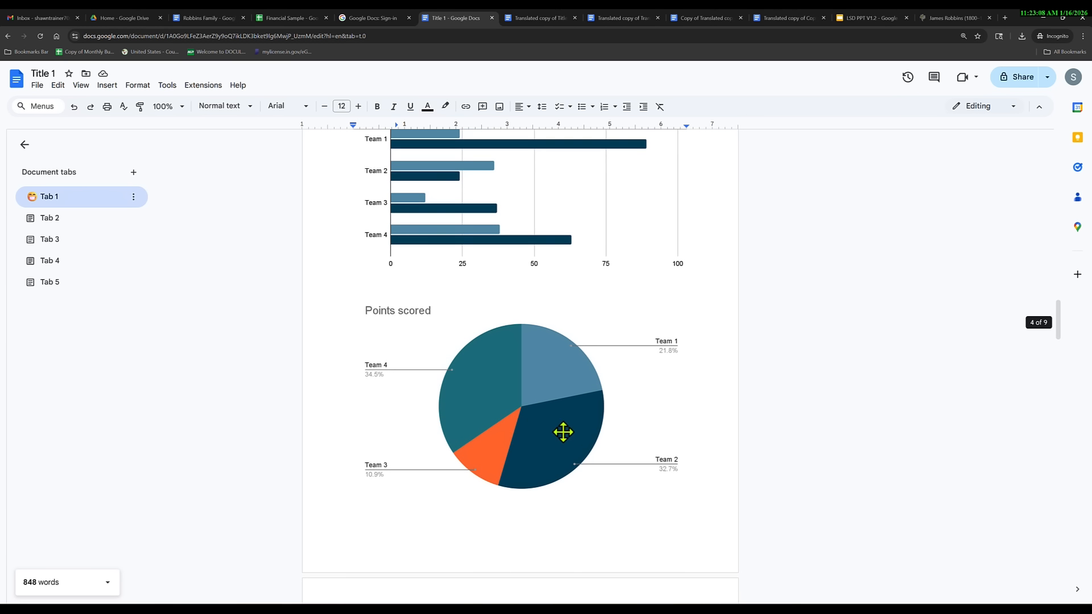
pyautogui.click(535, 413)
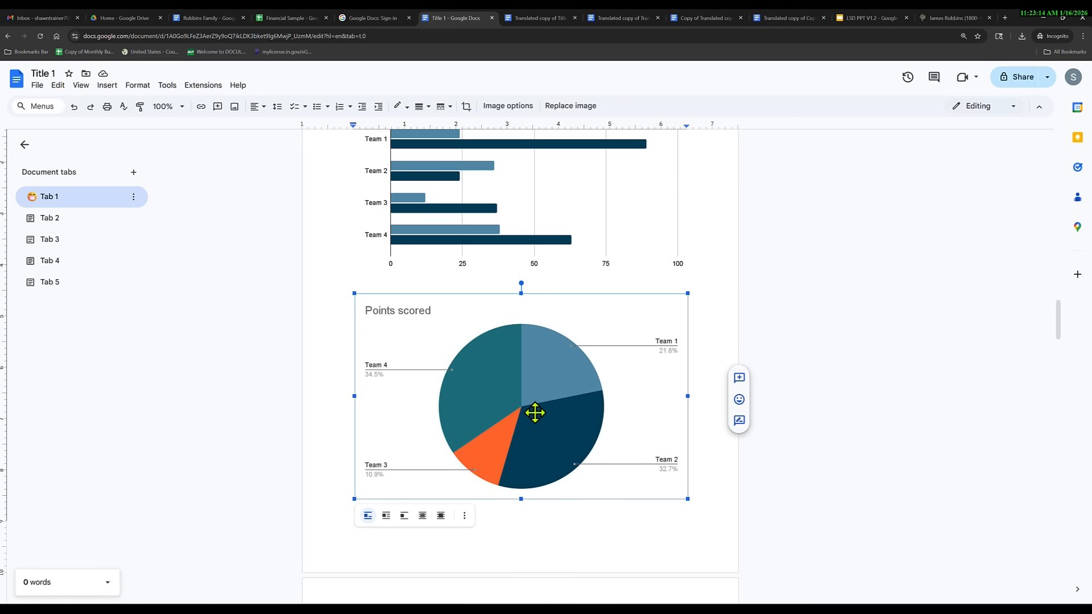
pyautogui.rightClick(566, 377)
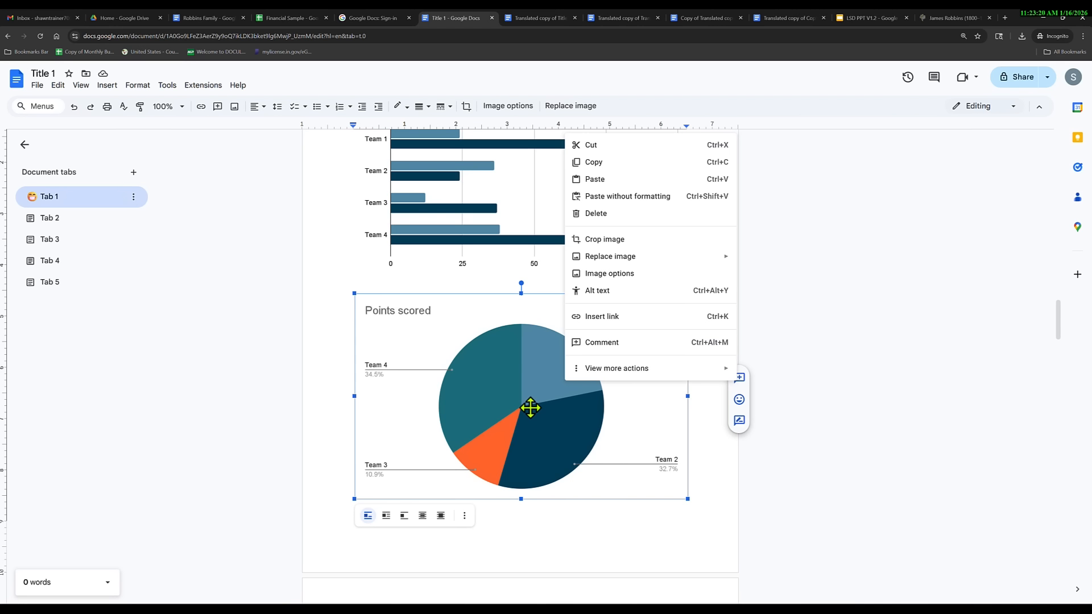
pyautogui.moveTo(614, 371)
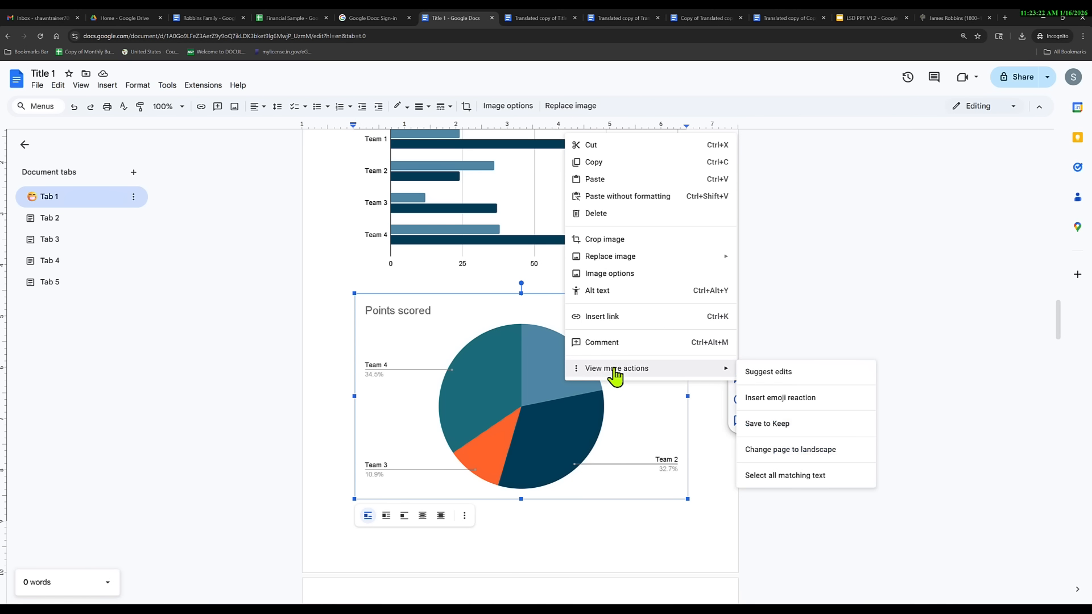
pyautogui.click(769, 428)
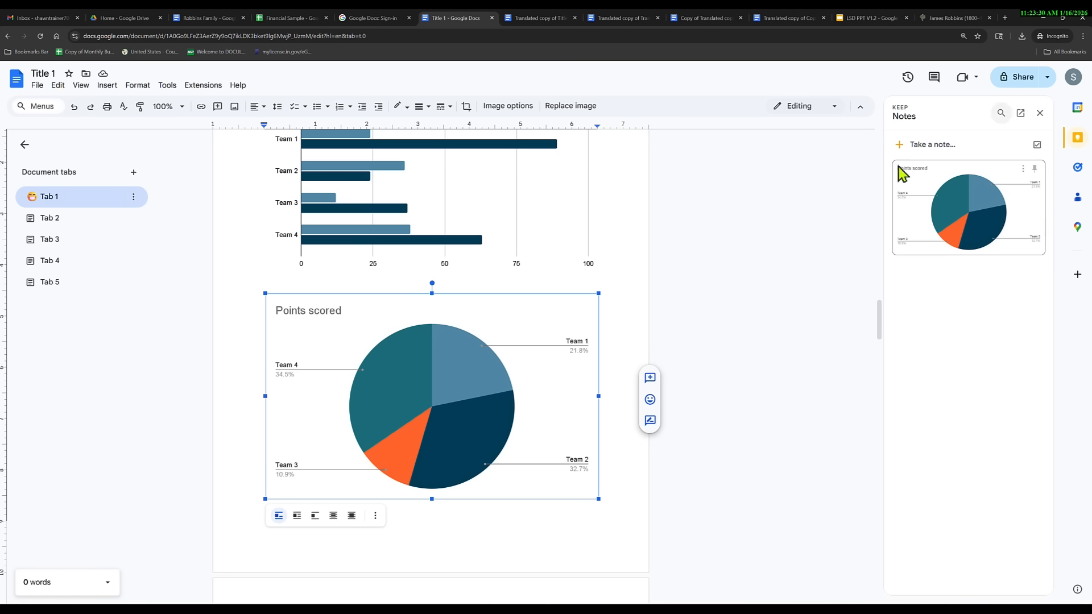
# Create a Keep note reading 'Tishis is the BEST picture on the planet'.
pyautogui.click(931, 145)
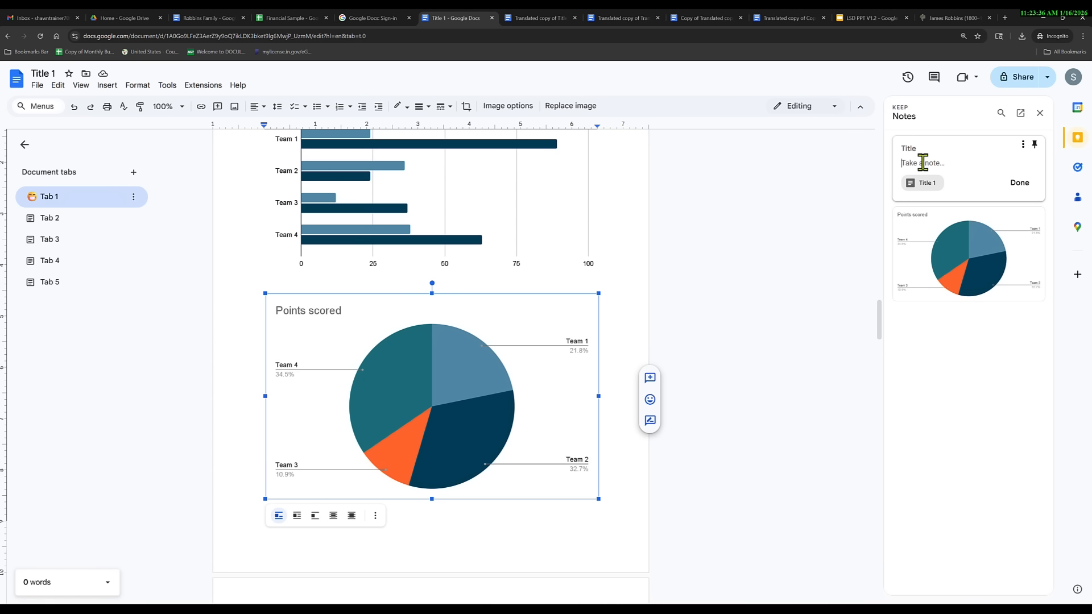
pyautogui.write('Tis')
pyautogui.write('his is the BEST')
pyautogui.write(' picture on th')
pyautogui.write('e planet')
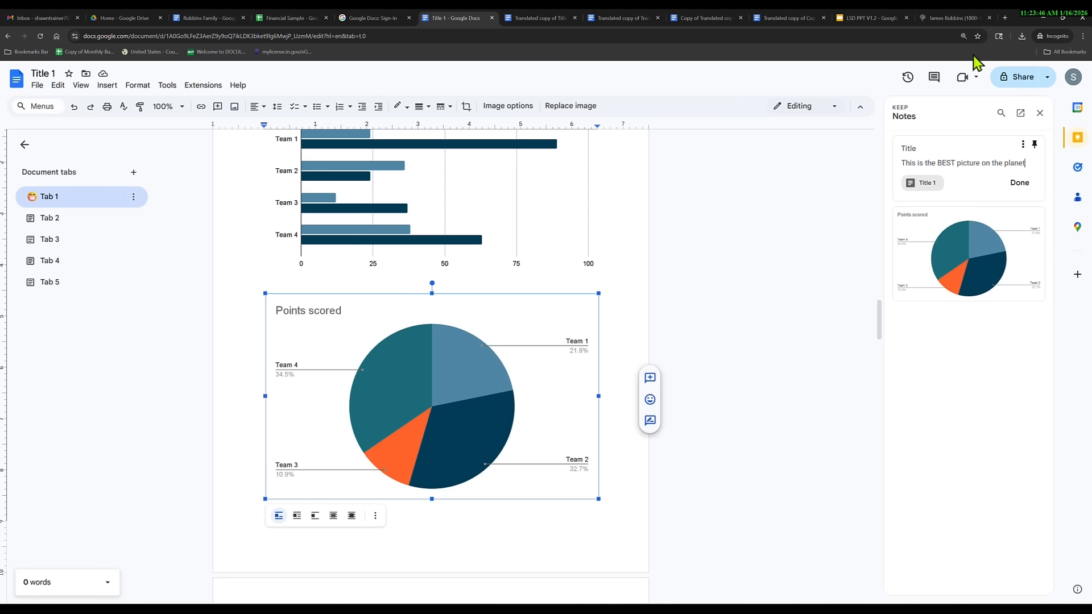
pyautogui.click(1016, 184)
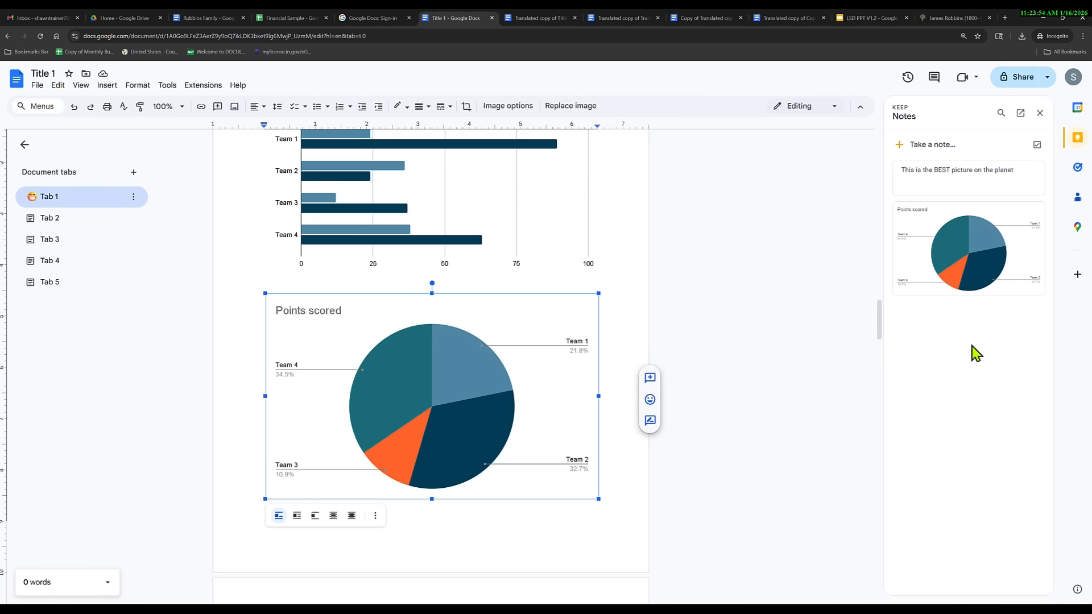
# Save the Points scored bar chart to Keep from its actions menu.
pyautogui.click(437, 236)
pyautogui.rightClick(458, 254)
pyautogui.moveTo(592, 492)
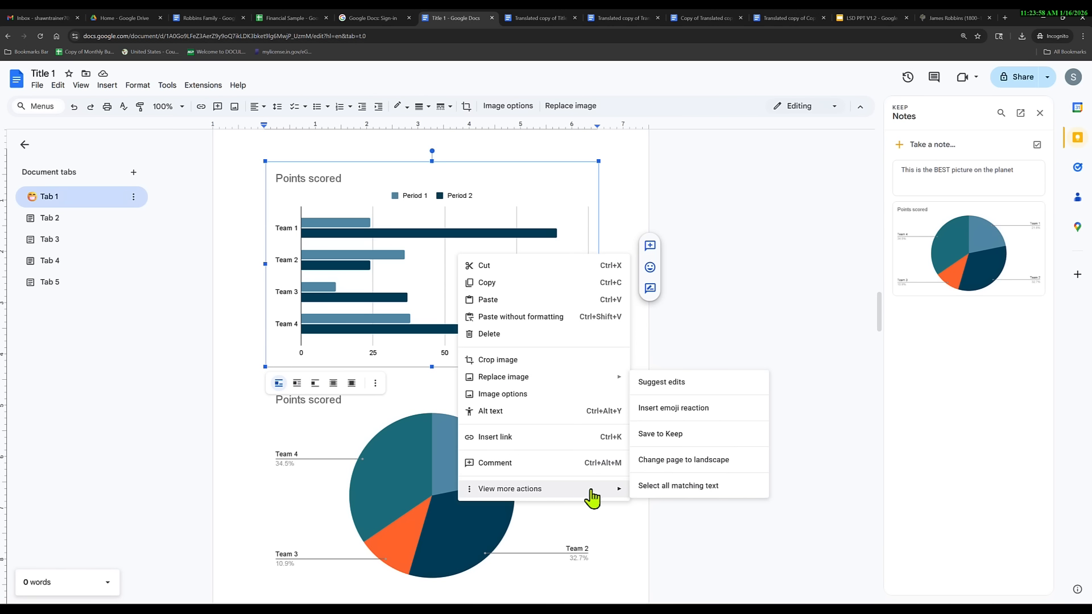
pyautogui.click(652, 435)
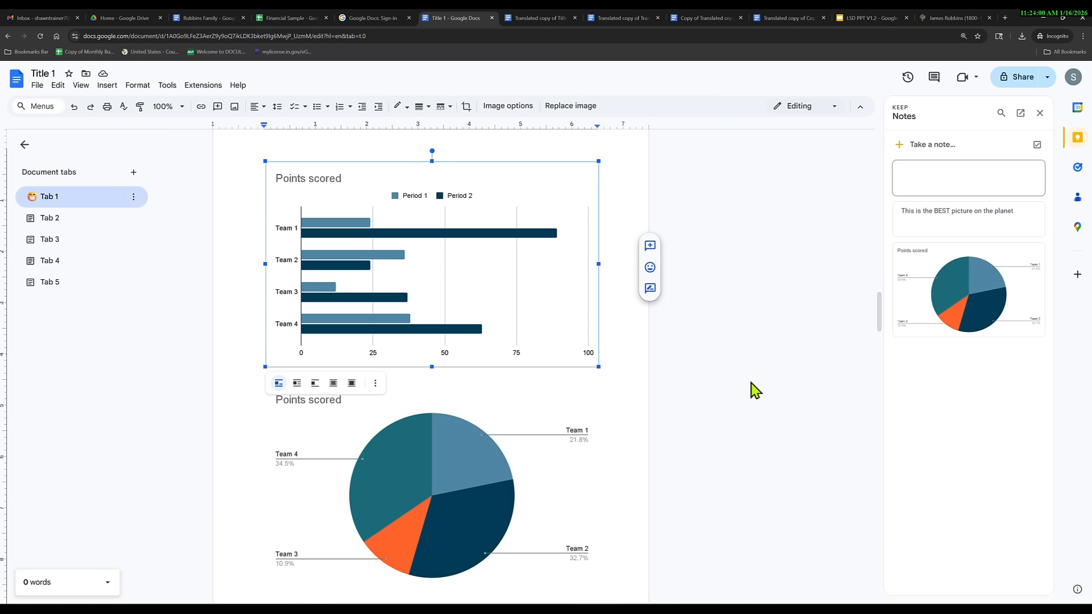
pyautogui.rightClick(465, 261)
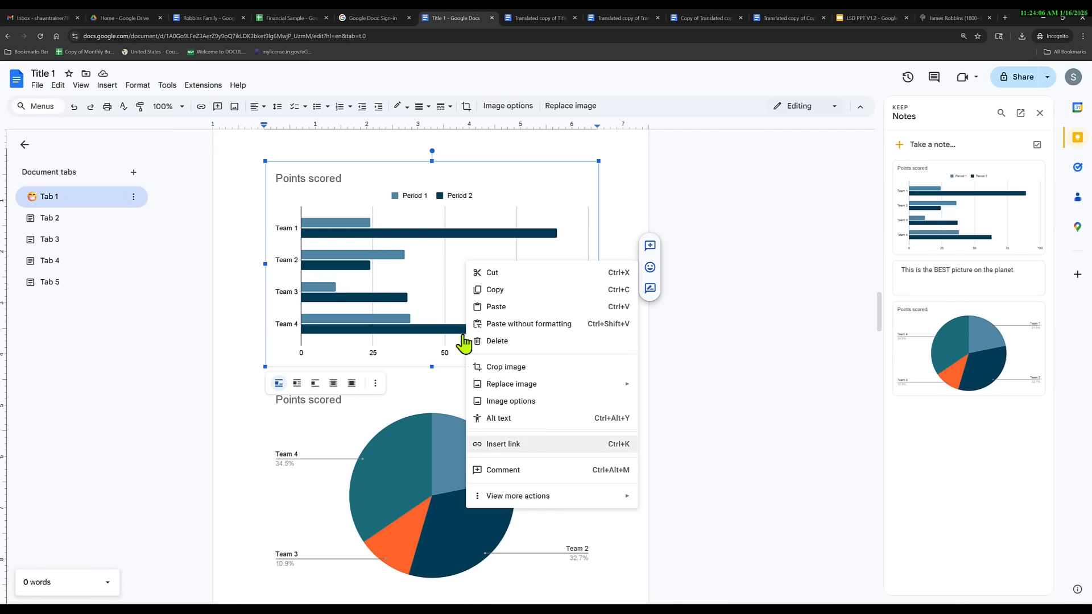
pyautogui.click(415, 268)
pyautogui.rightClick(415, 267)
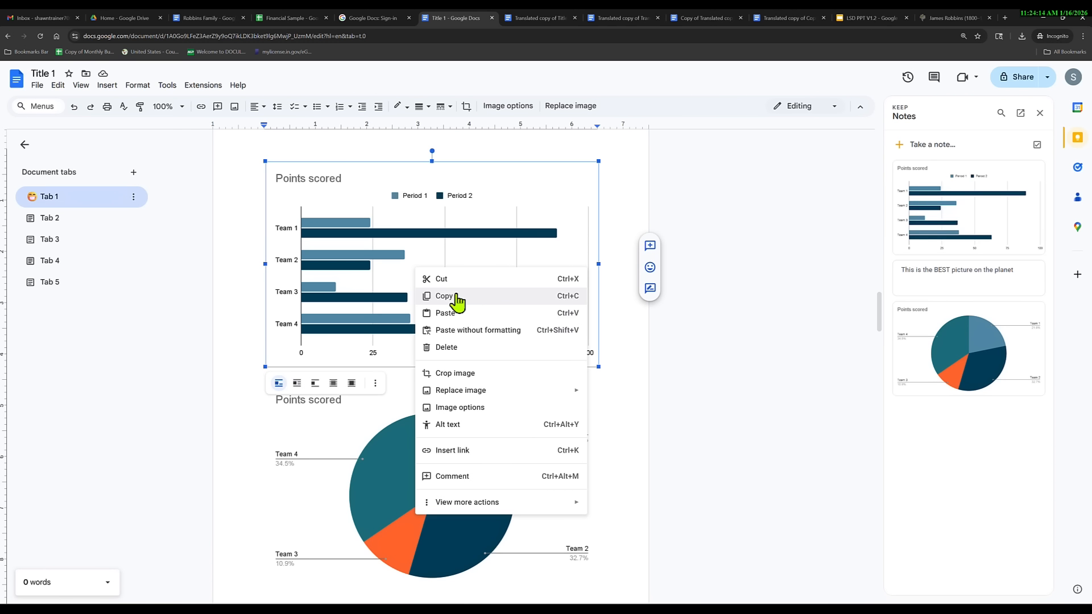
# Open the Keep note holding the bar chart and bring up its image options.
pyautogui.click(780, 387)
pyautogui.click(944, 237)
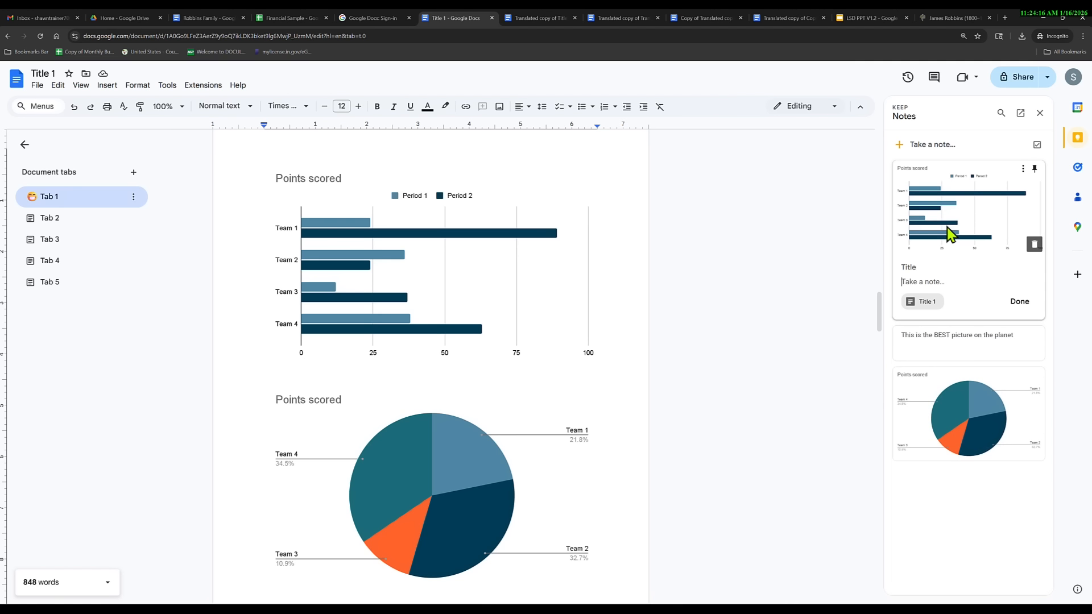
pyautogui.rightClick(948, 230)
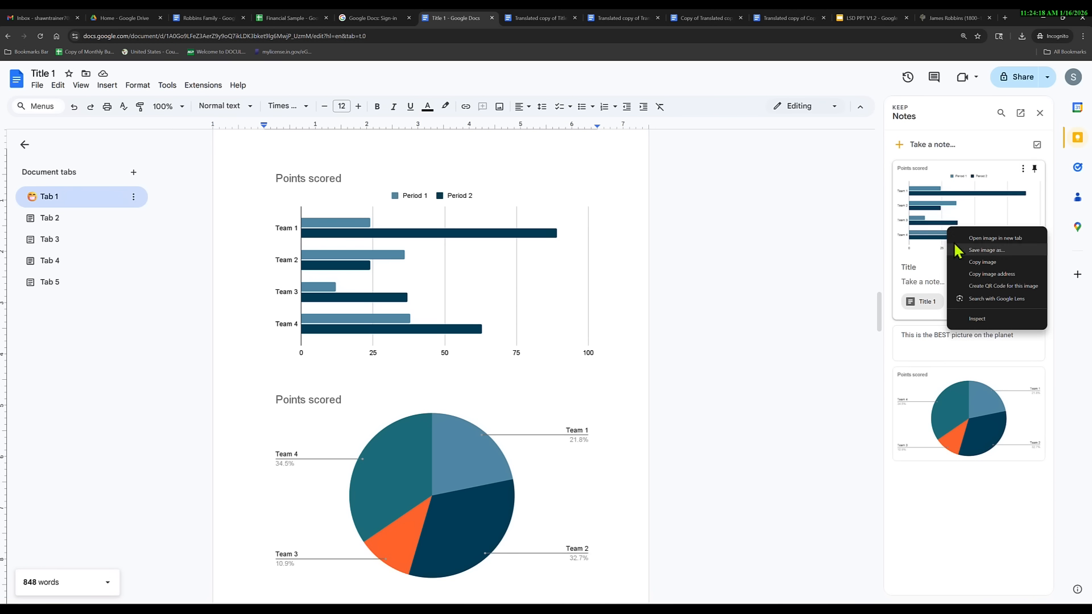
pyautogui.click(935, 202)
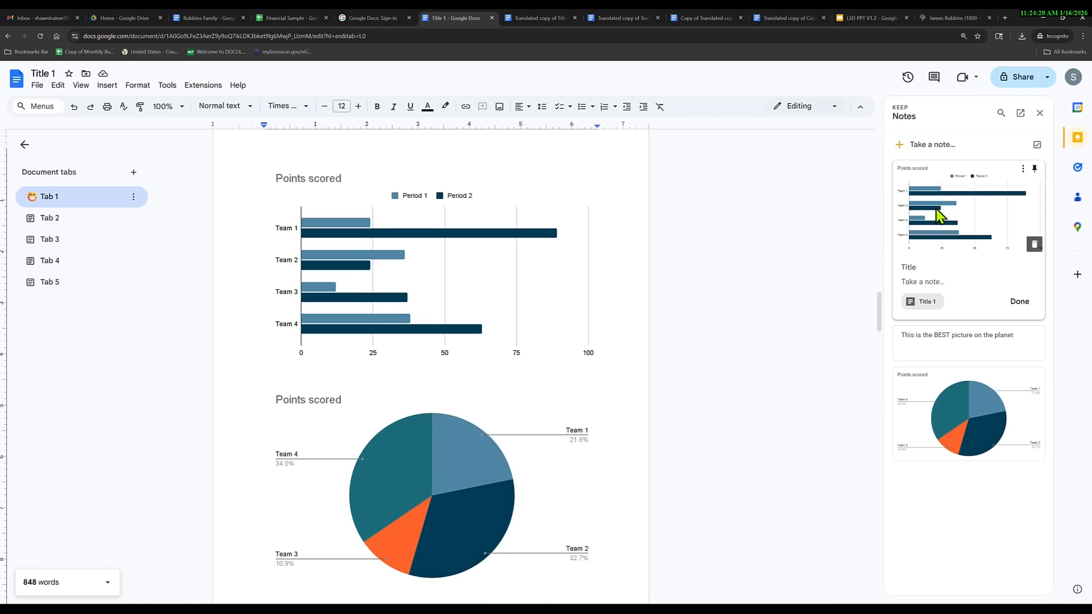
pyautogui.rightClick(937, 209)
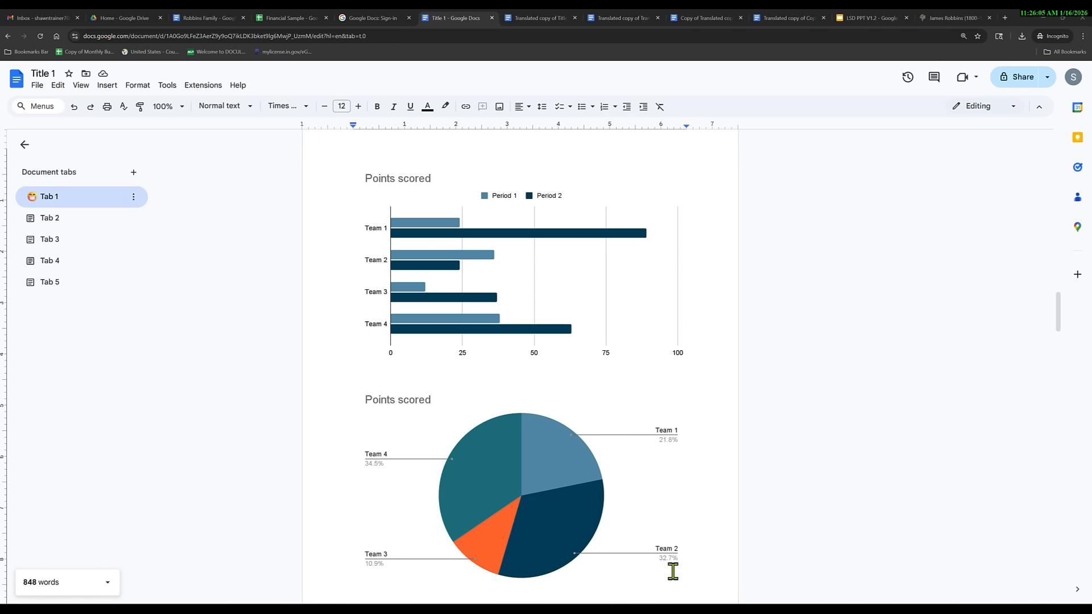
# Add an emoji reaction to the bar chart, then resolve it.
pyautogui.click(521, 267)
pyautogui.rightClick(521, 267)
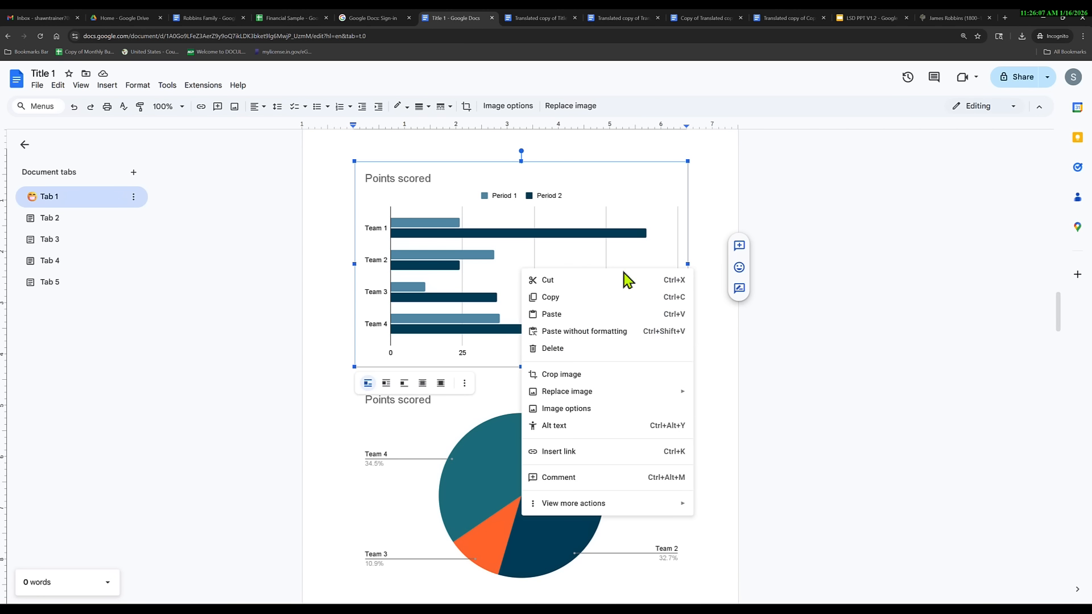
pyautogui.click(519, 225)
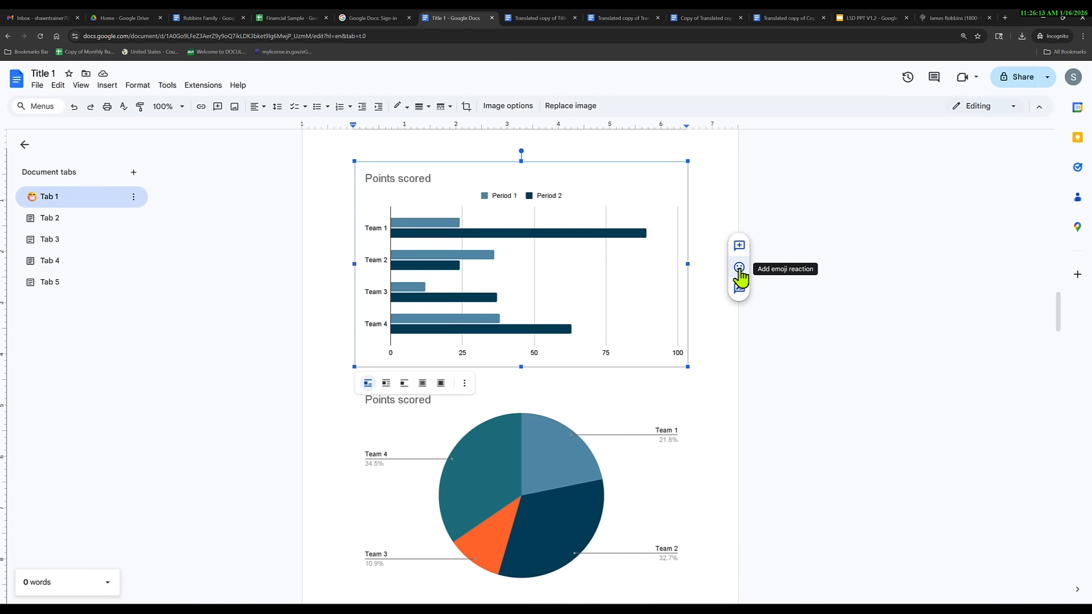
pyautogui.click(740, 269)
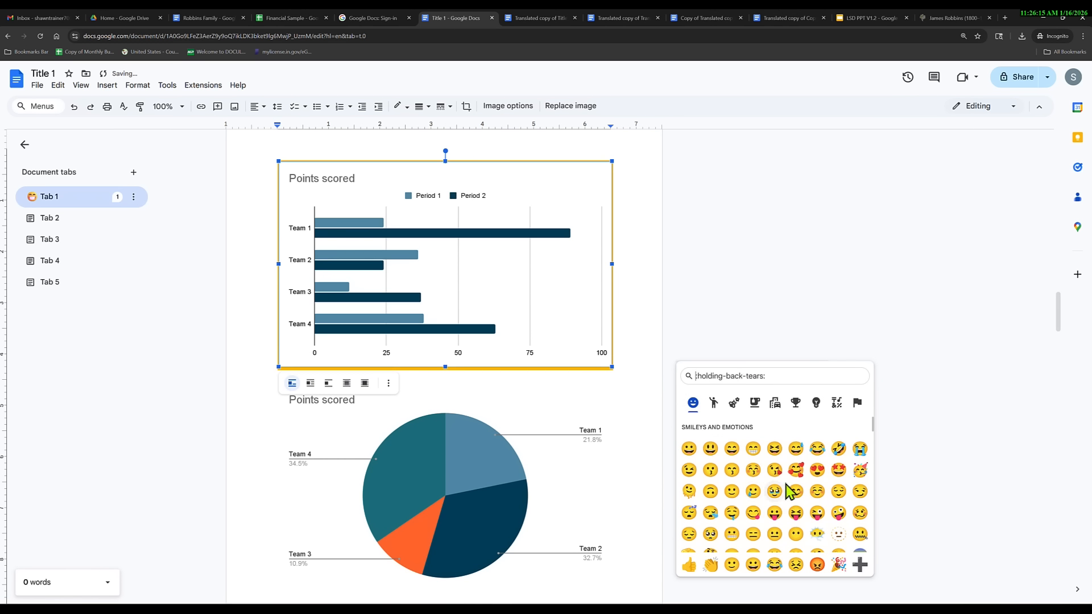
pyautogui.click(797, 471)
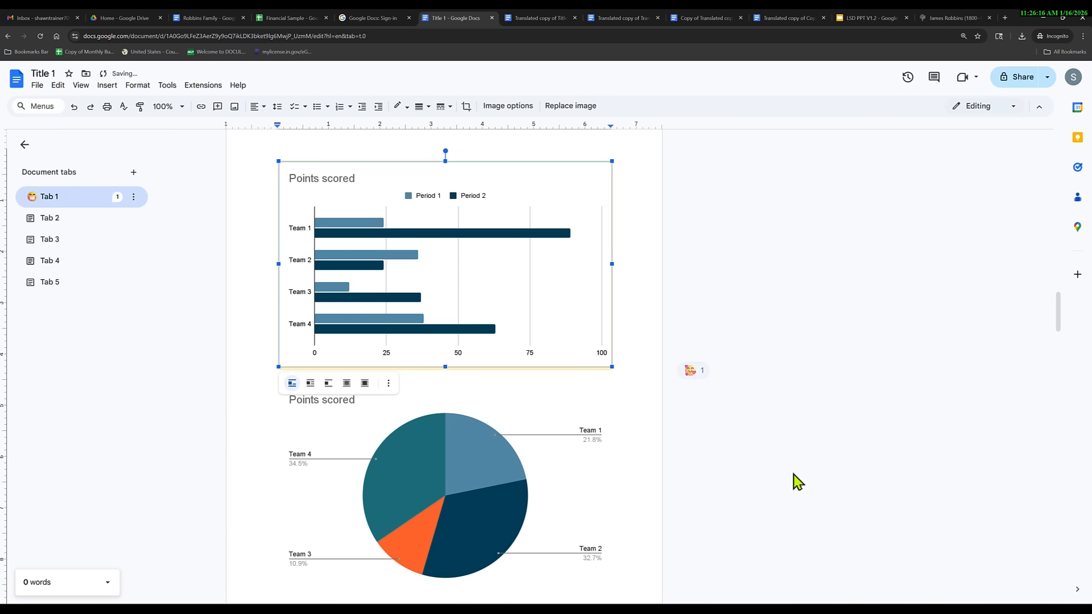
pyautogui.rightClick(580, 247)
pyautogui.click(557, 235)
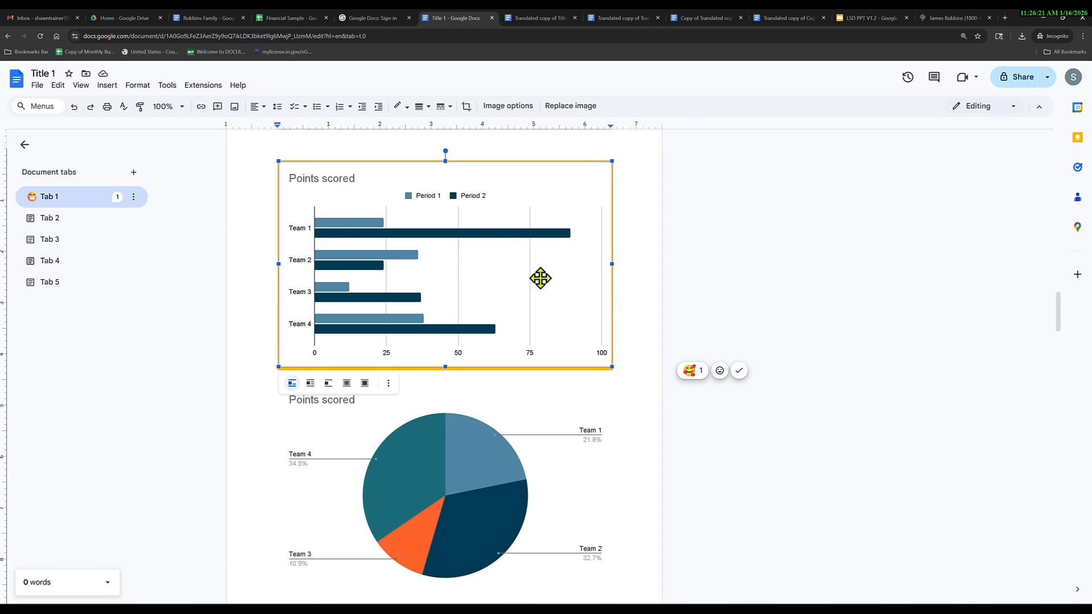
pyautogui.click(739, 370)
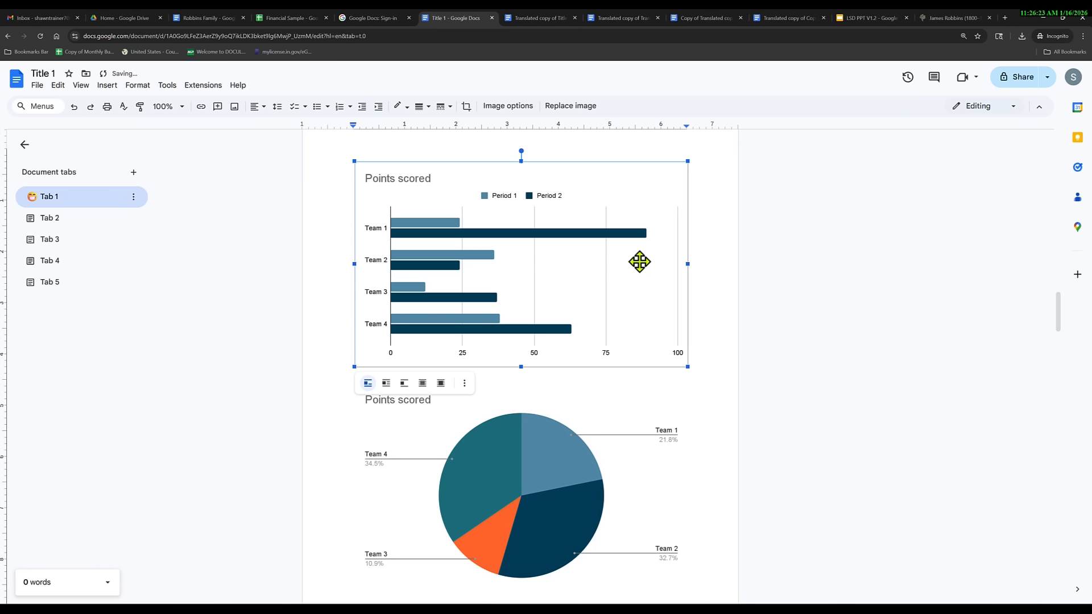
# Comment 'Check the authenticity of this graph' on the bar chart.
pyautogui.click(739, 246)
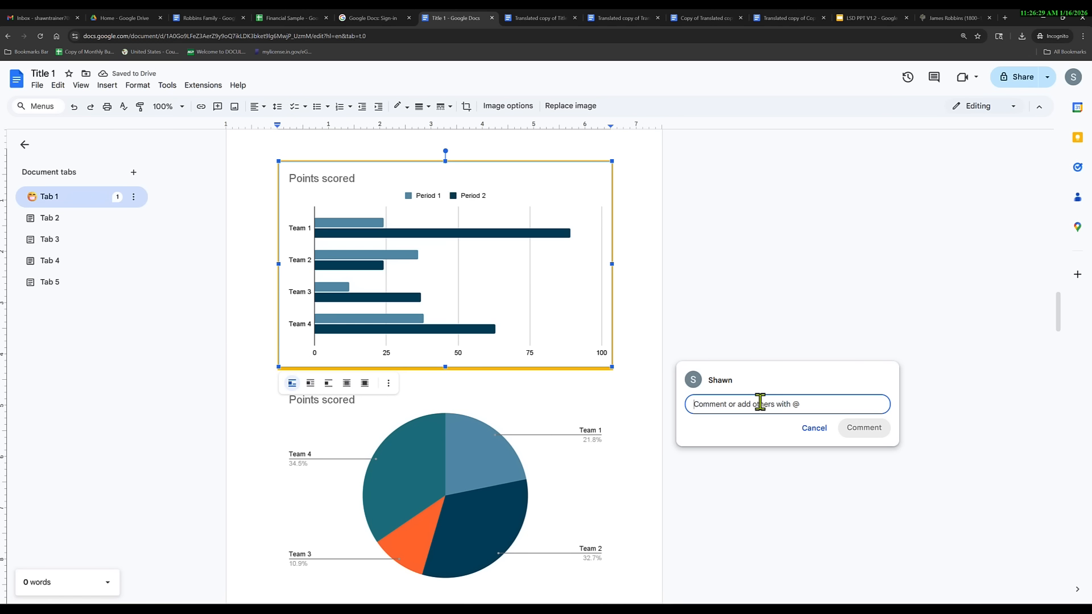
pyautogui.write('Check the a')
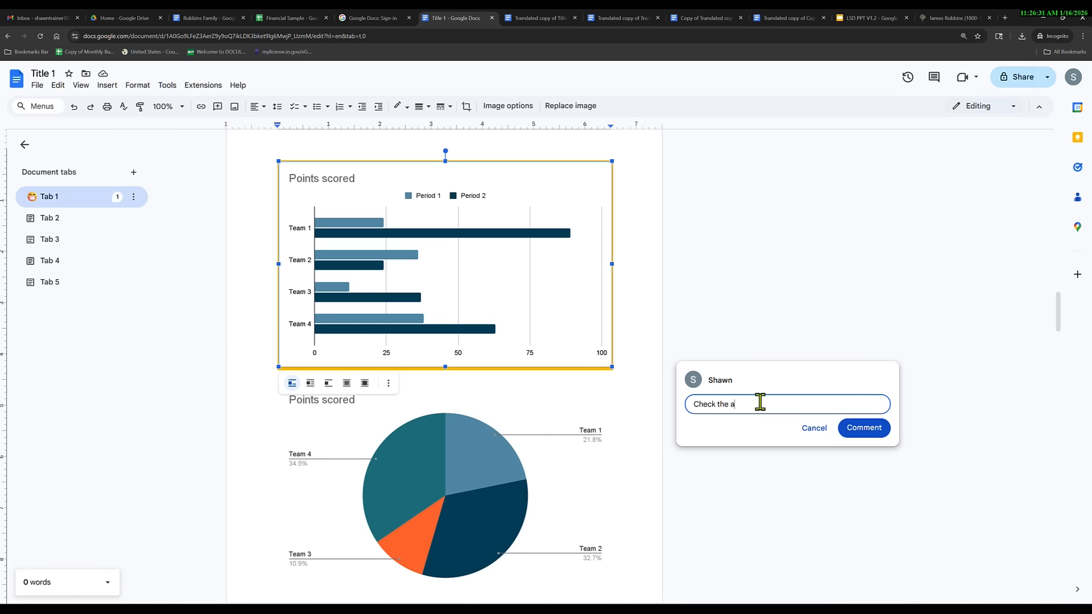
pyautogui.write('uthenticity of this graph')
pyautogui.click(865, 432)
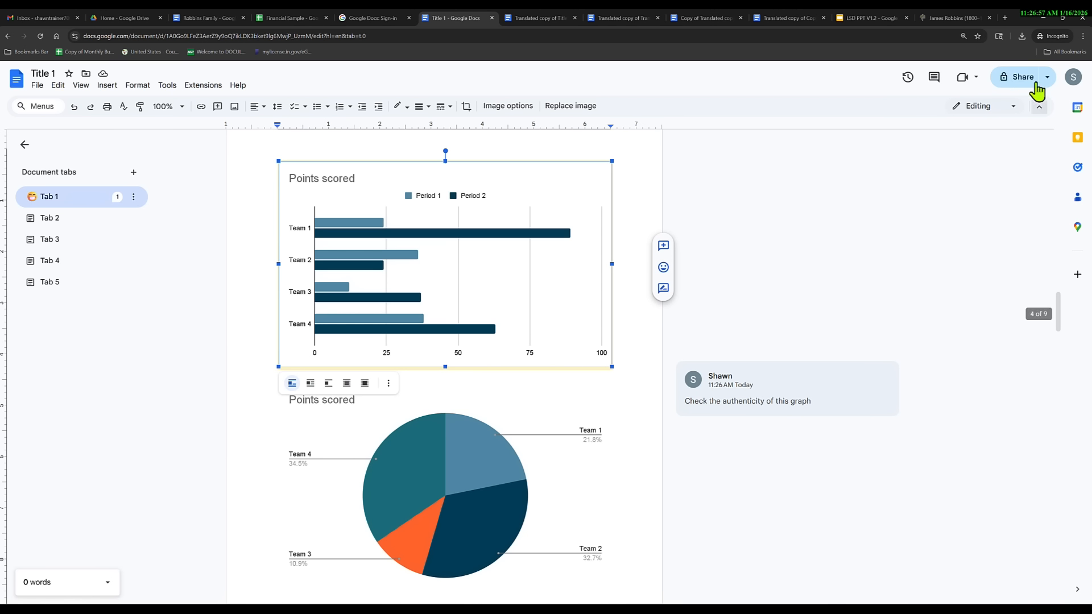
# Add the suggested collaborator to the share list with Commenter access.
pyautogui.click(1020, 77)
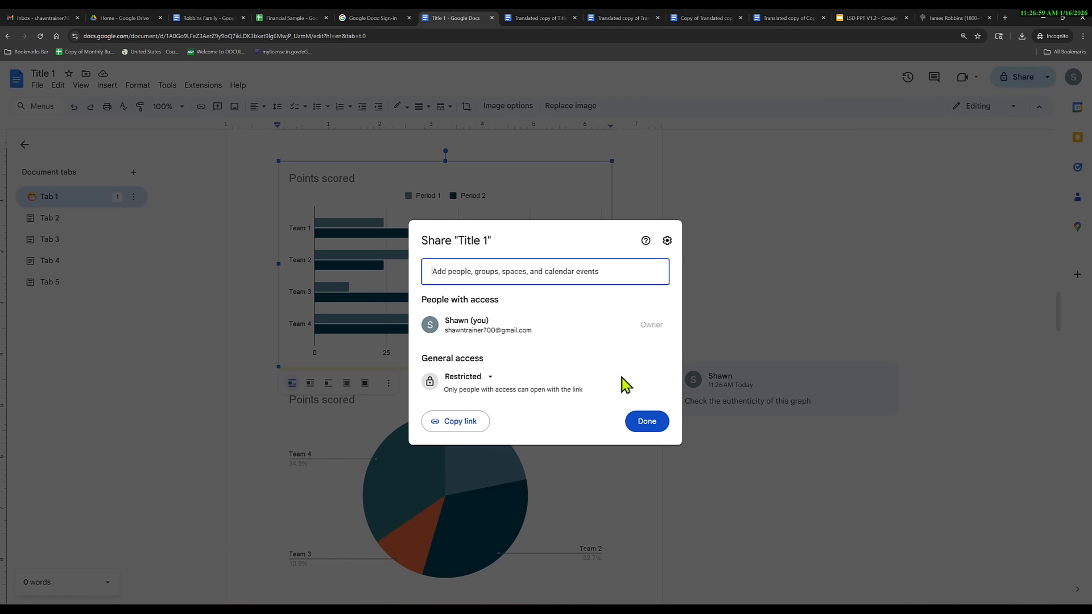
pyautogui.click(516, 275)
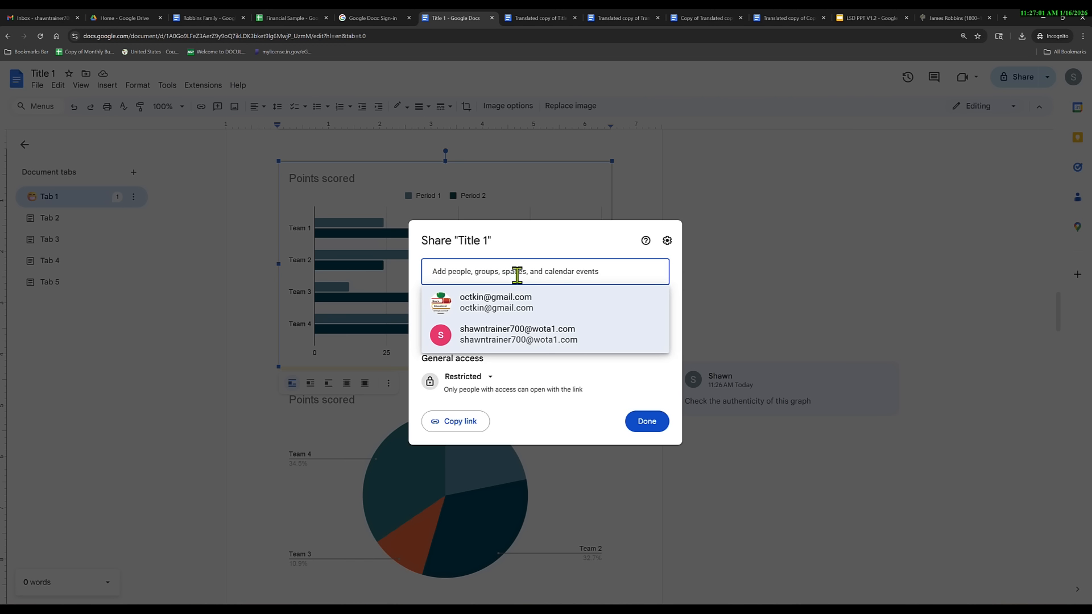
pyautogui.click(512, 338)
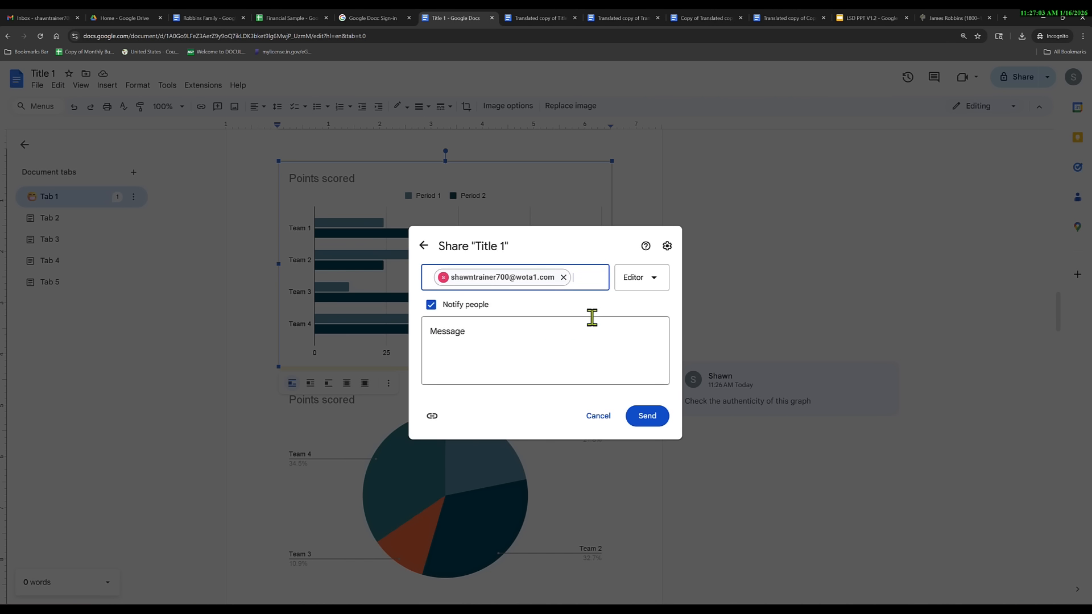
pyautogui.click(632, 286)
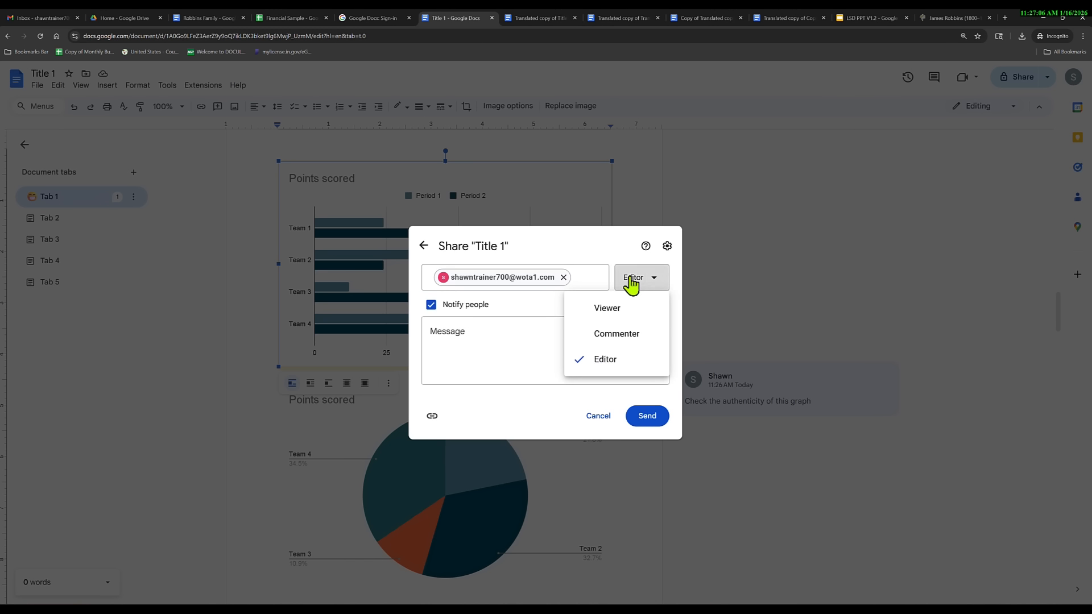
pyautogui.click(616, 339)
# Send the invitation with the message 'Please comment on any erros or corrections you may seer'.
pyautogui.click(485, 337)
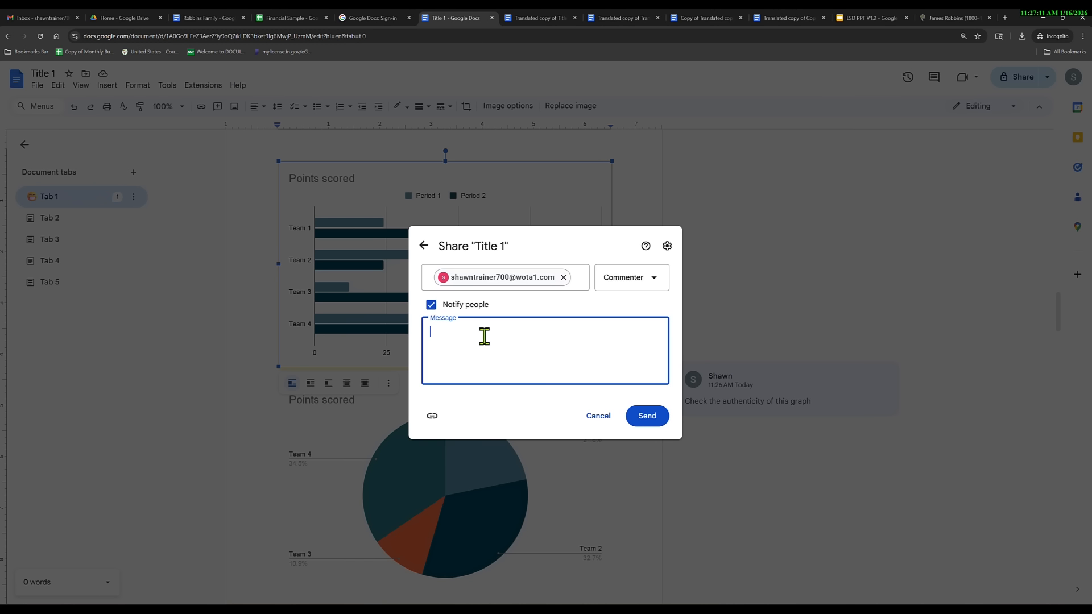
pyautogui.write('Please Comment on any erros or correc')
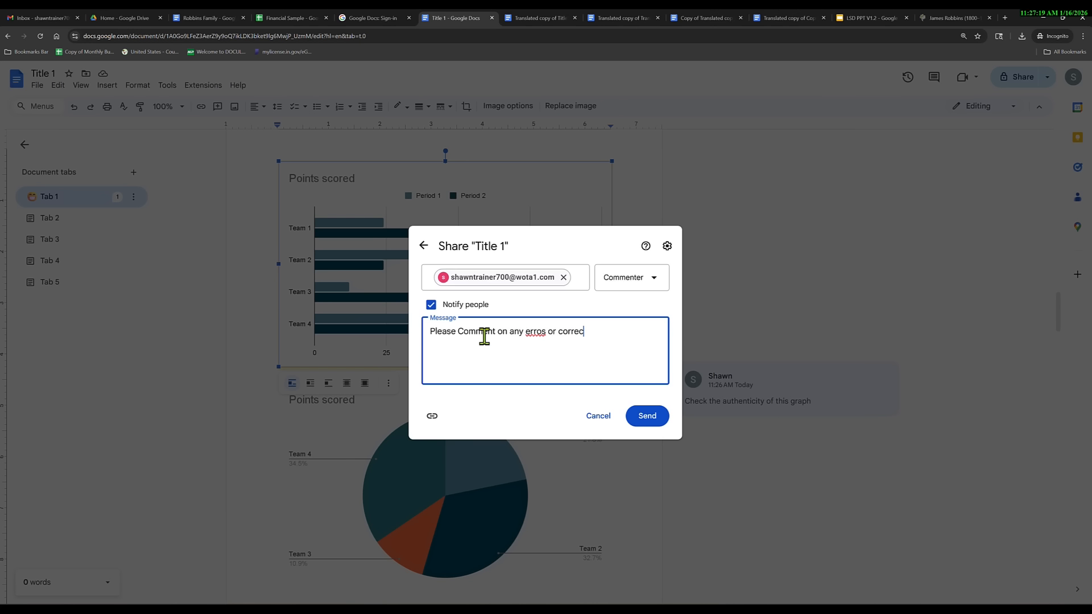
pyautogui.write('tions you may see')
pyautogui.write('r')
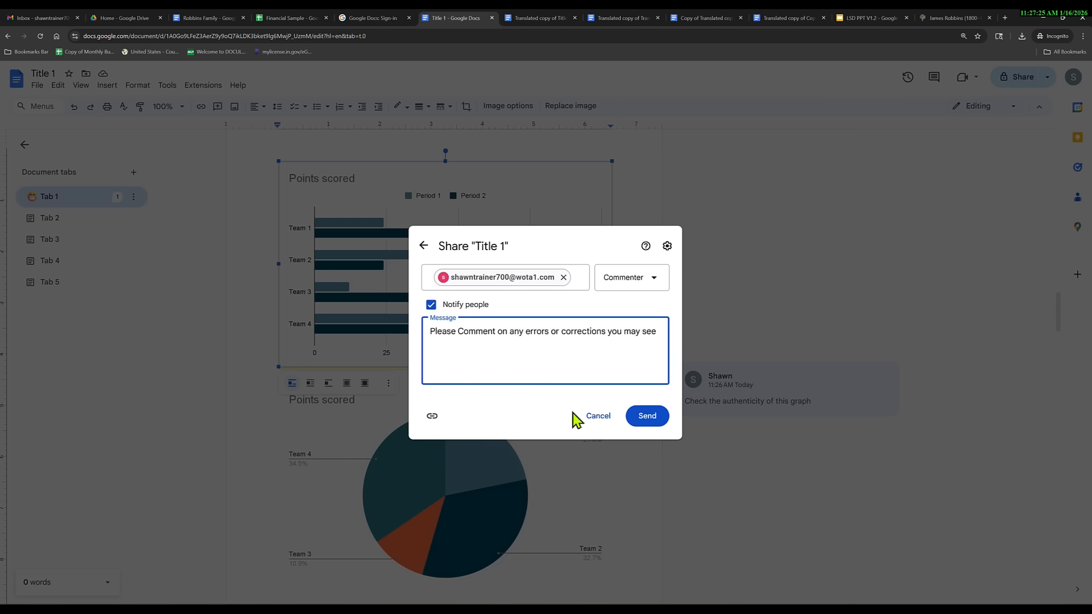
pyautogui.click(466, 331)
pyautogui.press('BackSpace')
pyautogui.write('c')
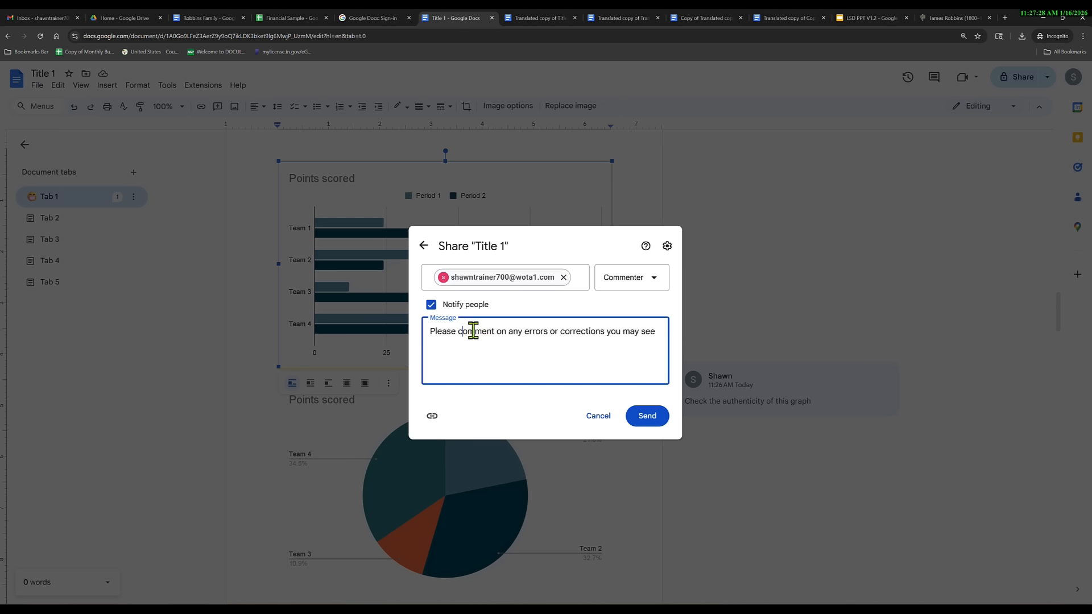
pyautogui.click(646, 417)
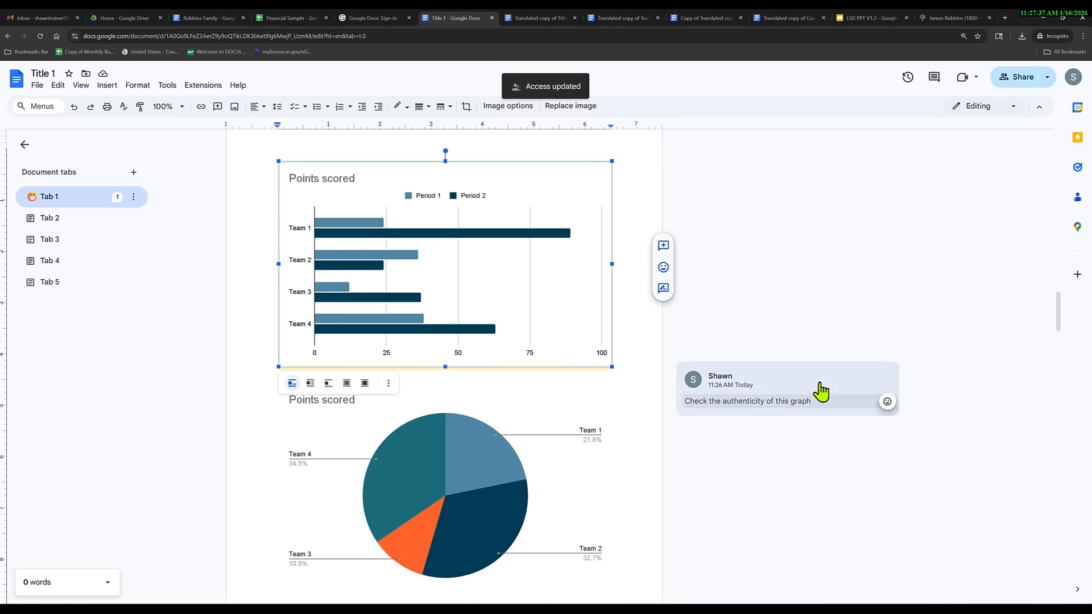
# Copy a link to the chart's authenticity comment, then resolve it.
pyautogui.moveTo(817, 405)
pyautogui.click(881, 380)
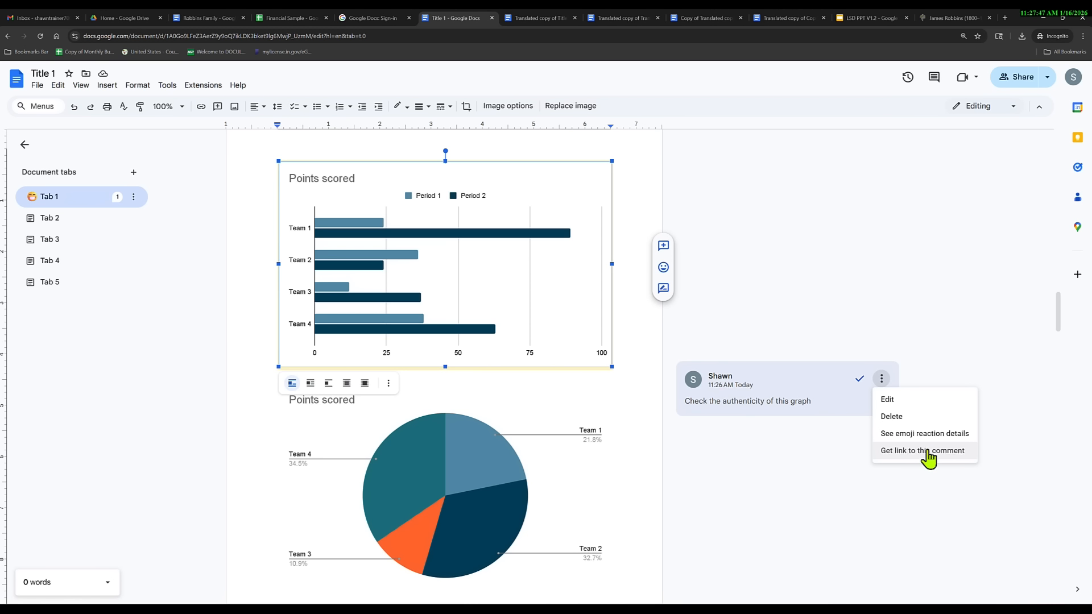
pyautogui.click(928, 452)
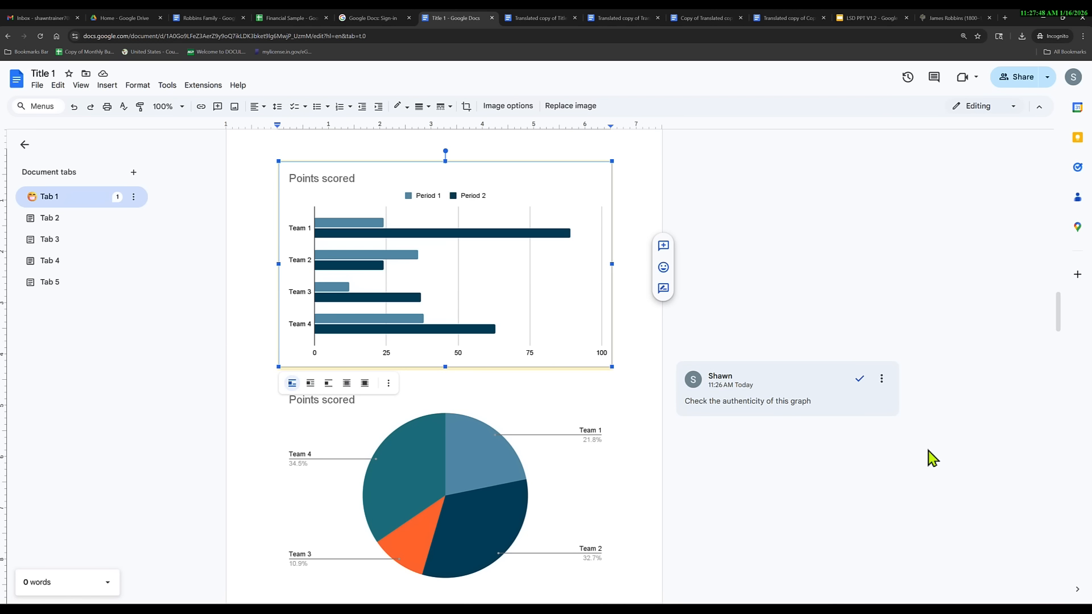
pyautogui.click(860, 379)
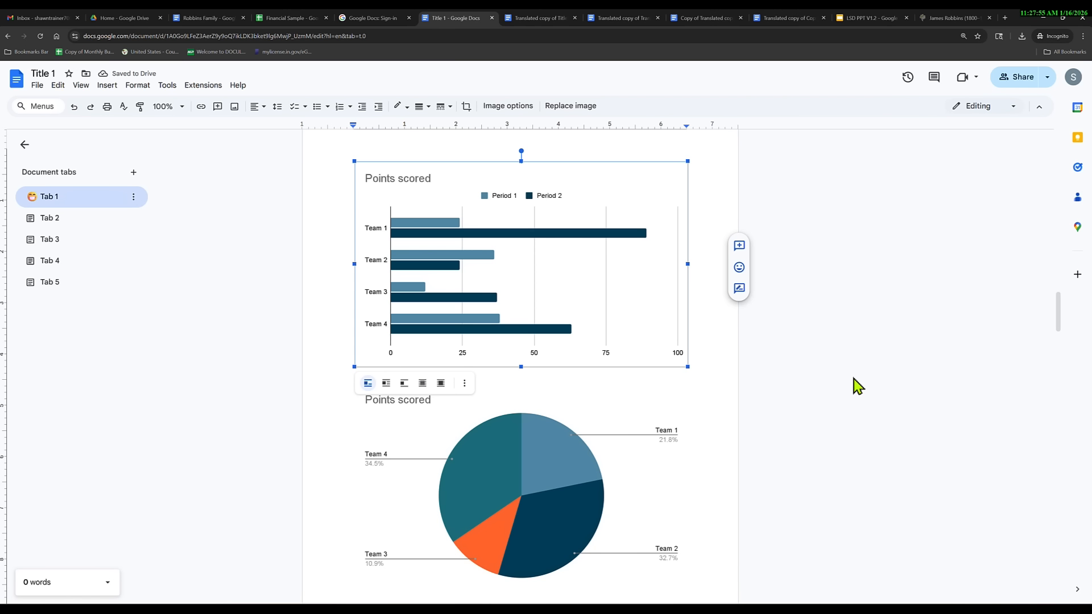
# Reopen the resolved authenticity comment from the full comments list.
pyautogui.click(935, 78)
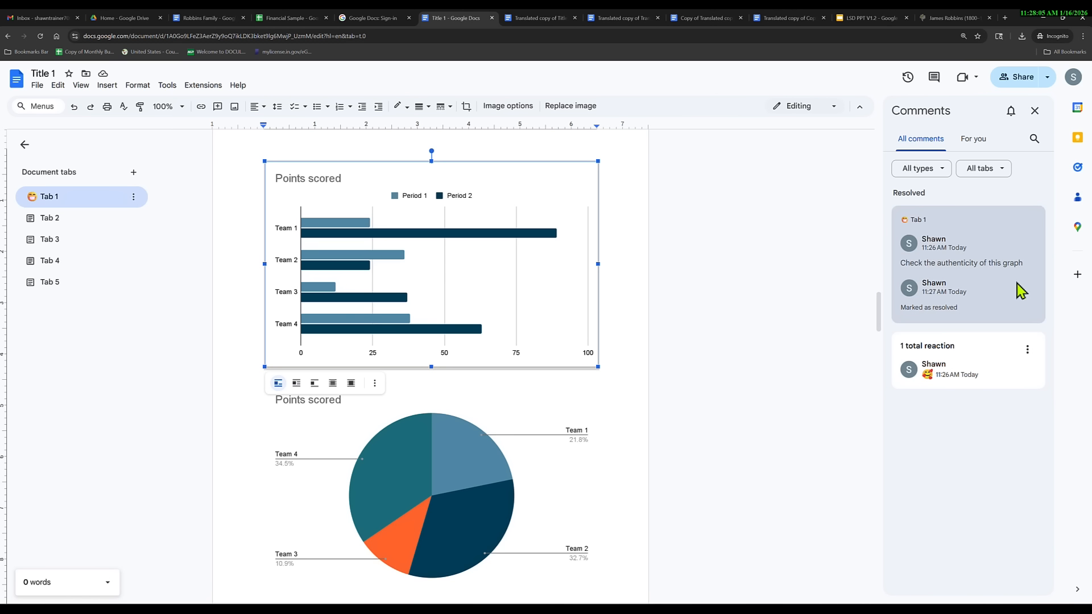
pyautogui.click(1028, 242)
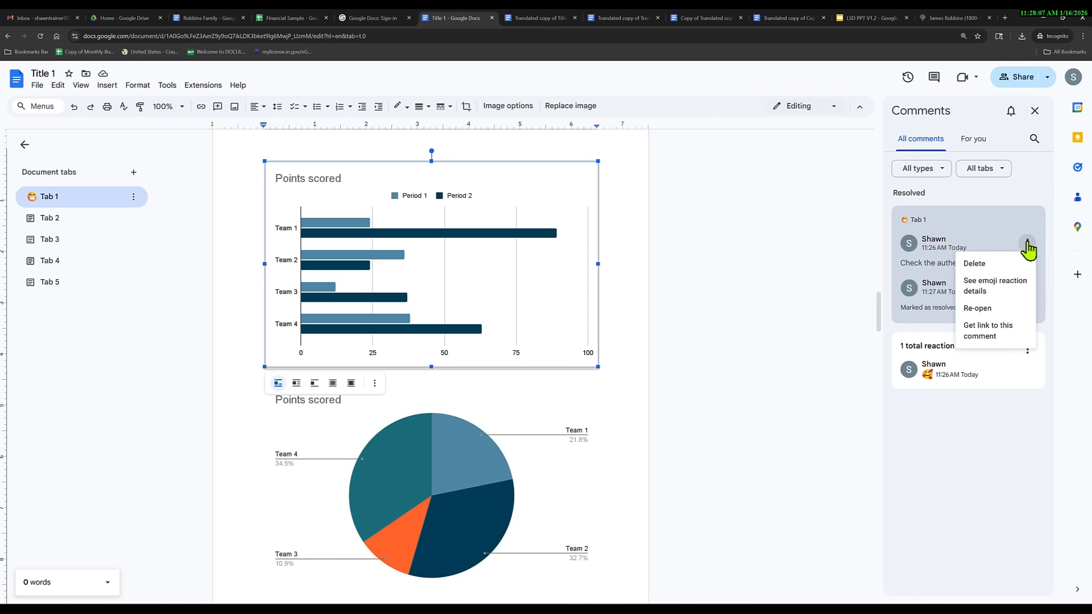
pyautogui.click(980, 308)
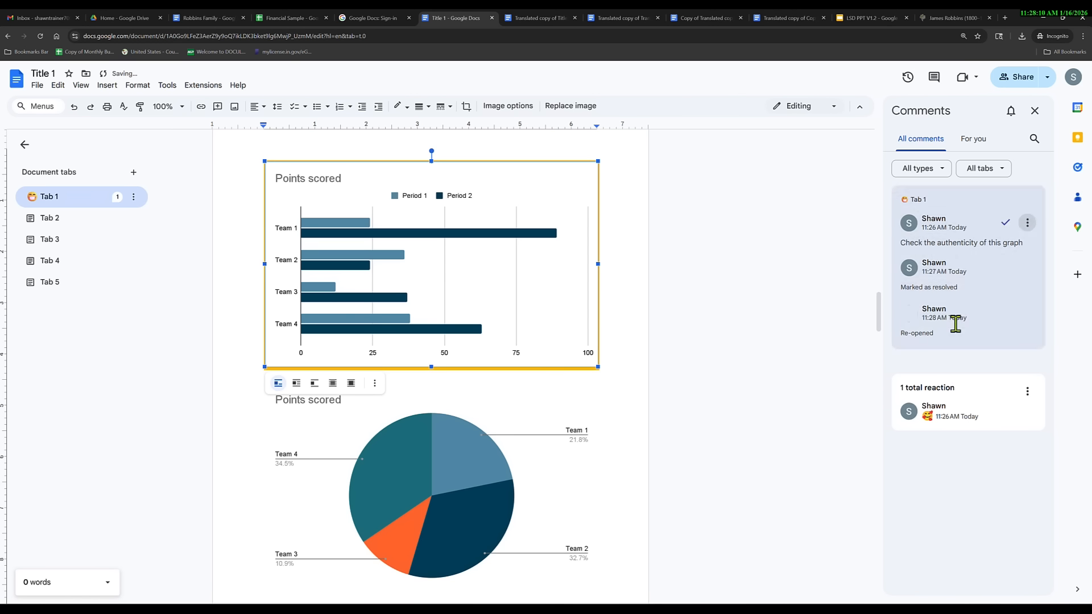
pyautogui.click(1028, 222)
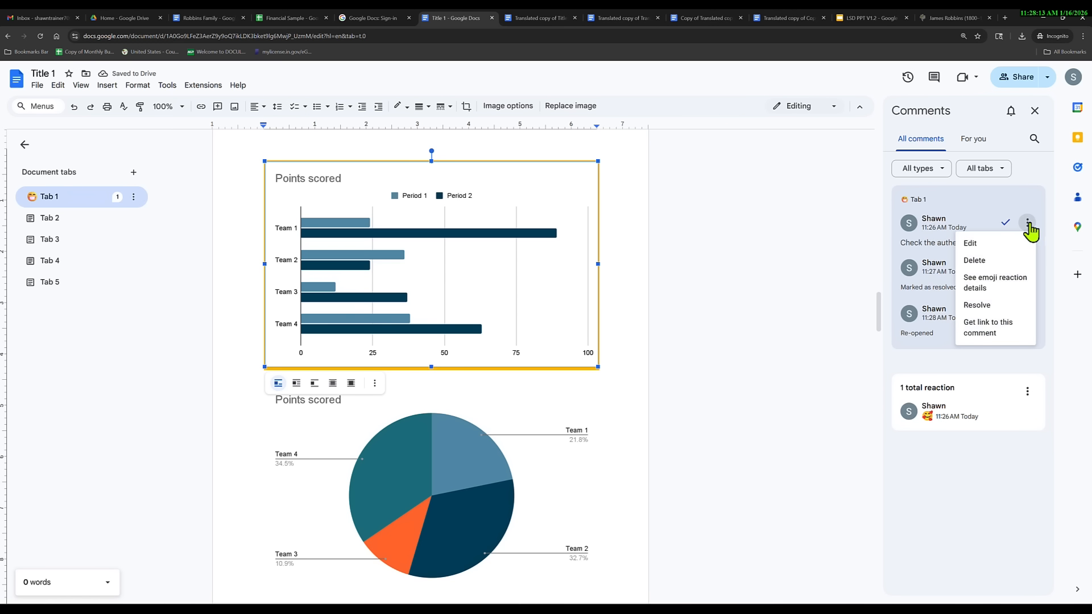
pyautogui.click(1028, 223)
pyautogui.click(1028, 224)
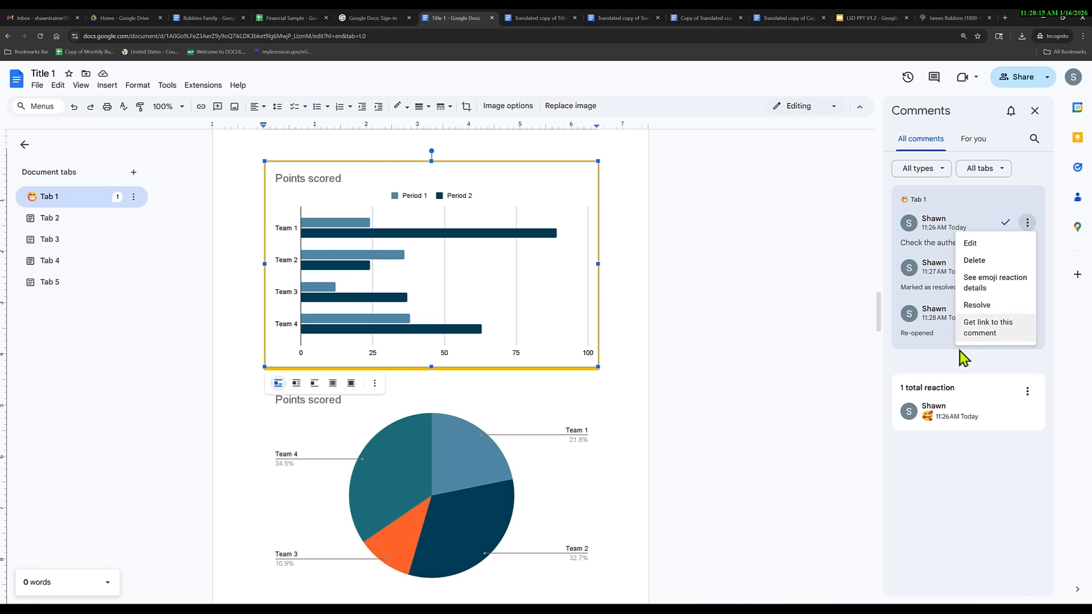
pyautogui.click(825, 290)
# Close the comments list and resolve the authenticity comment beside the bar chart.
pyautogui.click(625, 340)
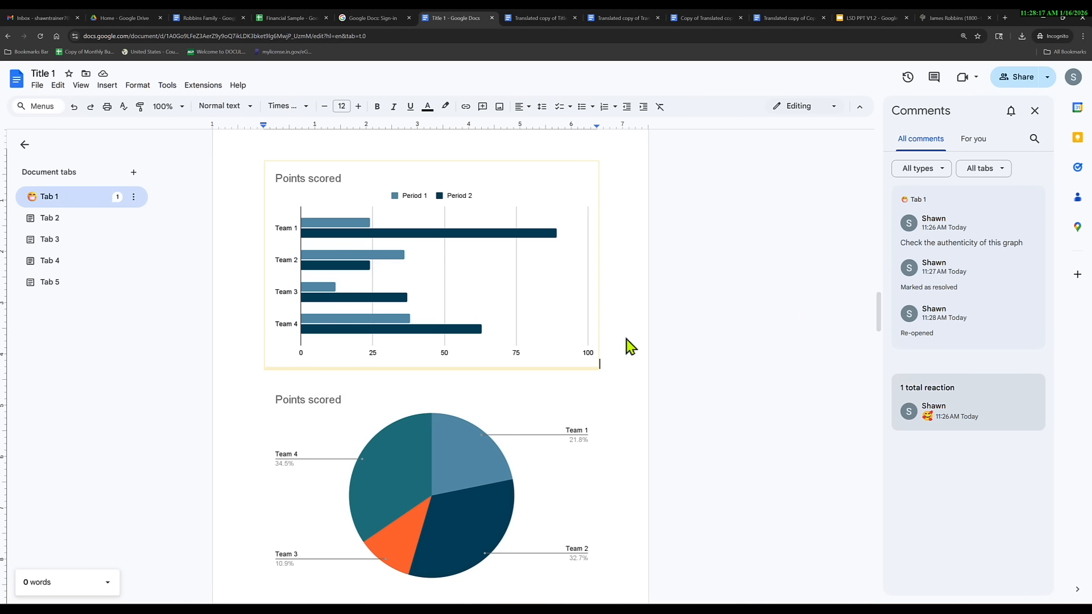
pyautogui.click(1035, 110)
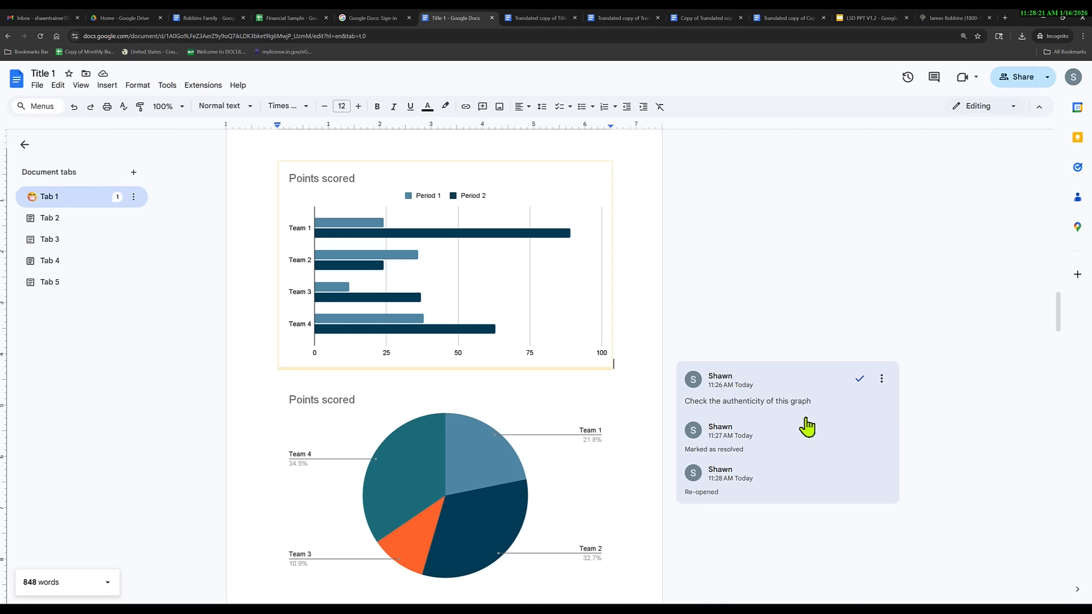
pyautogui.click(859, 379)
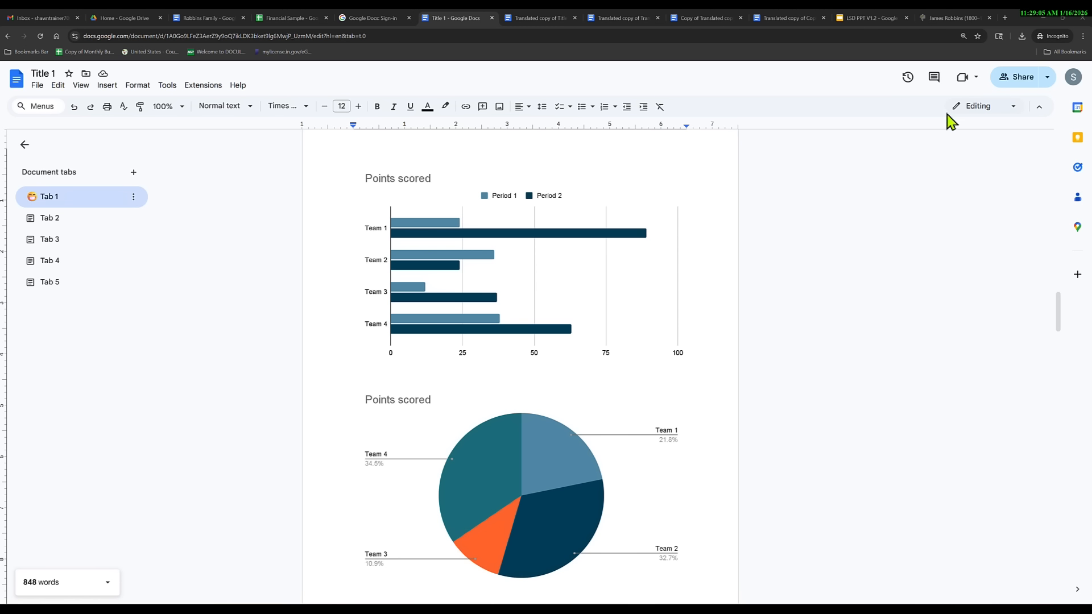
# Set the editing mode to Suggesting, then select the Points scored bar chart.
pyautogui.click(983, 108)
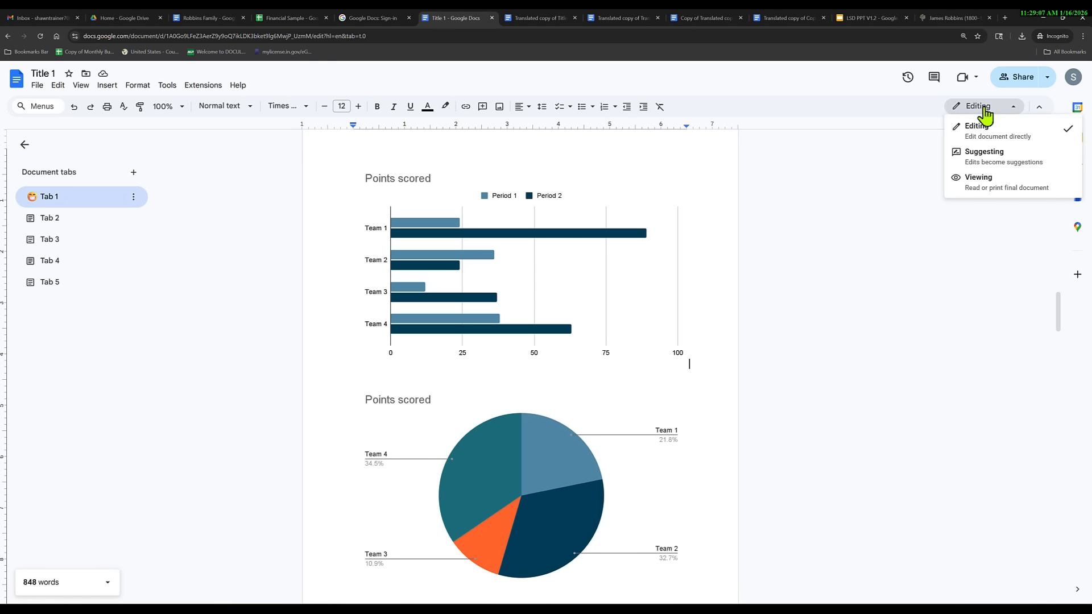
pyautogui.click(986, 156)
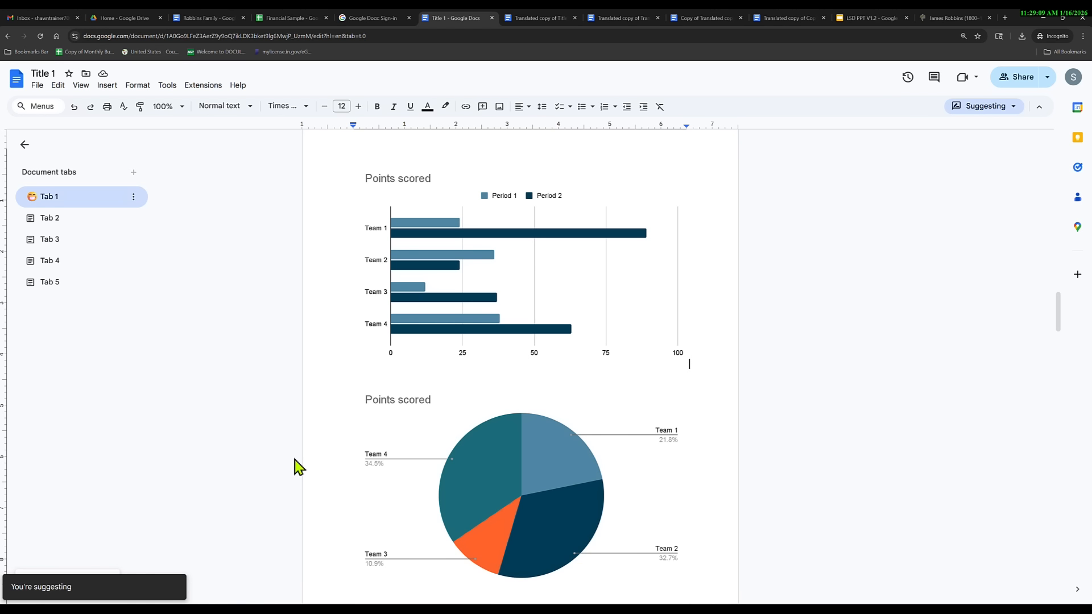
pyautogui.click(641, 313)
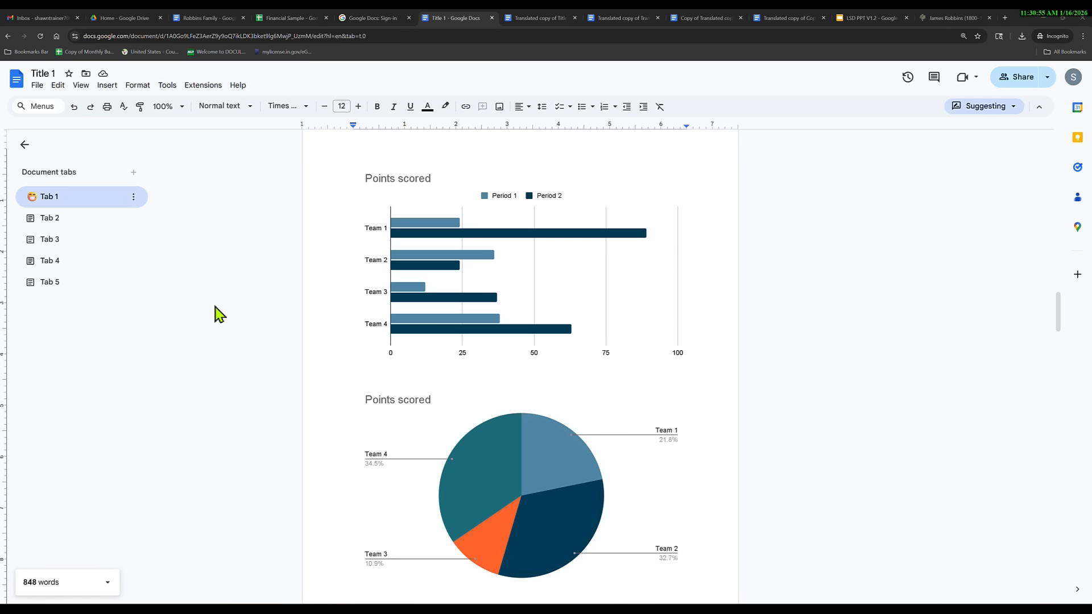
# Export Title 1 as a PDF with All Tabs, saving Title 1.pdf to Downloads.
pyautogui.click(37, 86)
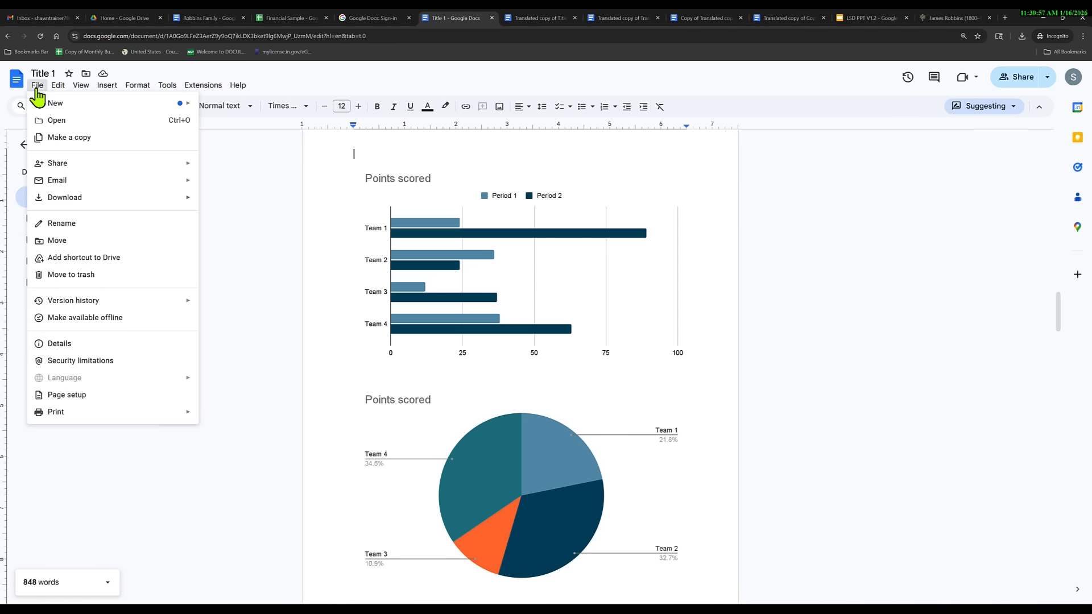
pyautogui.moveTo(98, 200)
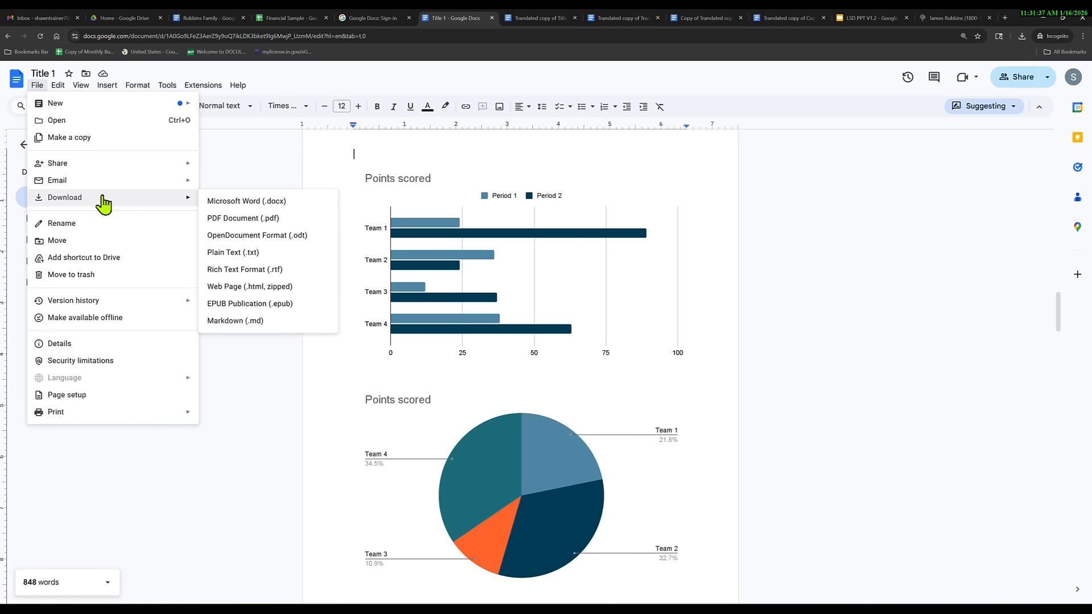
pyautogui.click(243, 382)
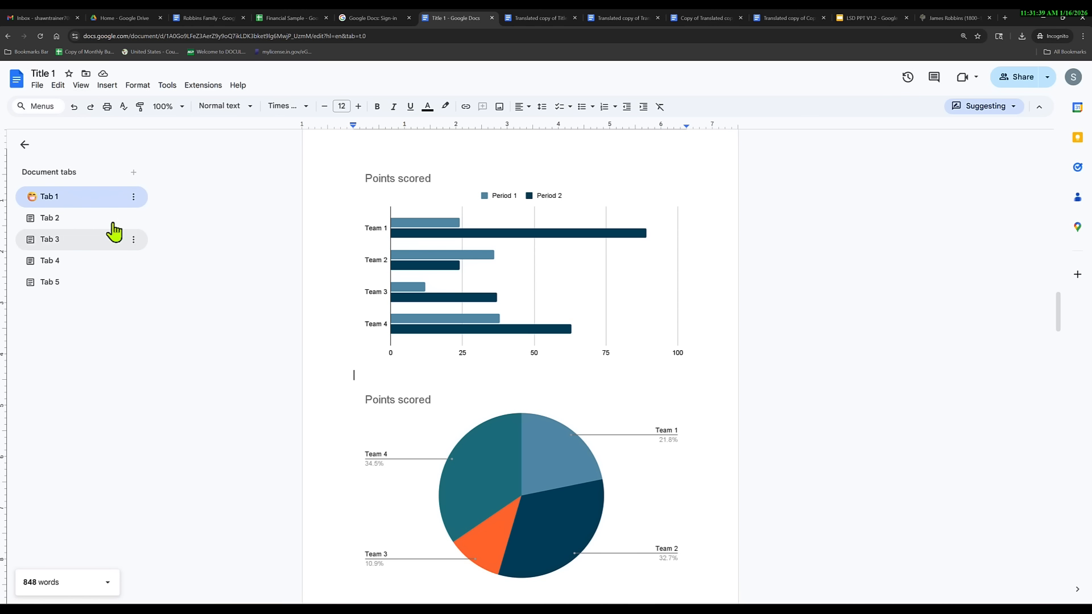
pyautogui.click(36, 85)
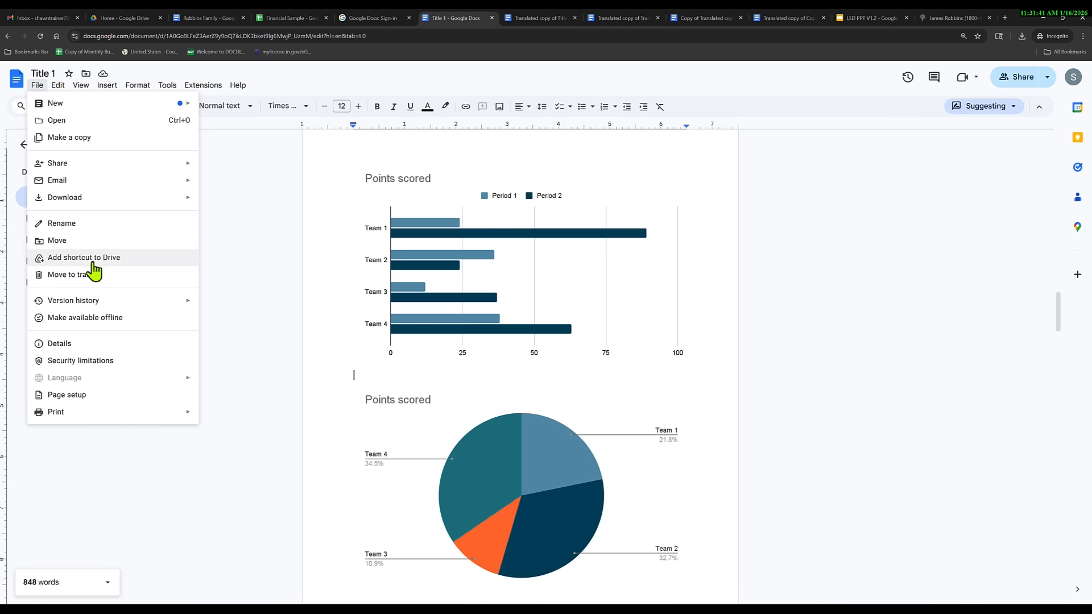
pyautogui.moveTo(122, 202)
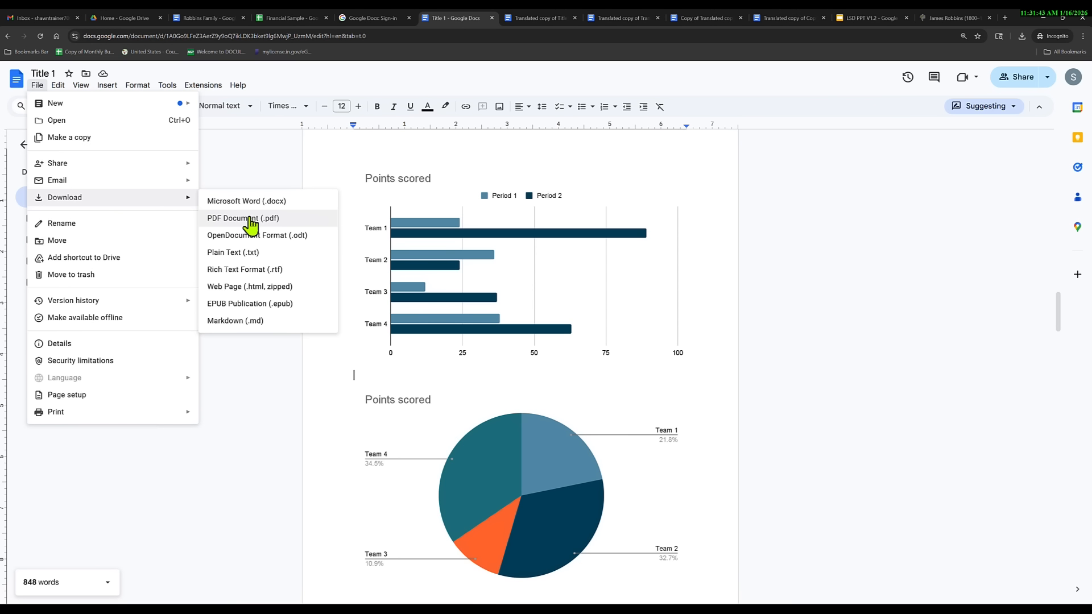
pyautogui.click(251, 222)
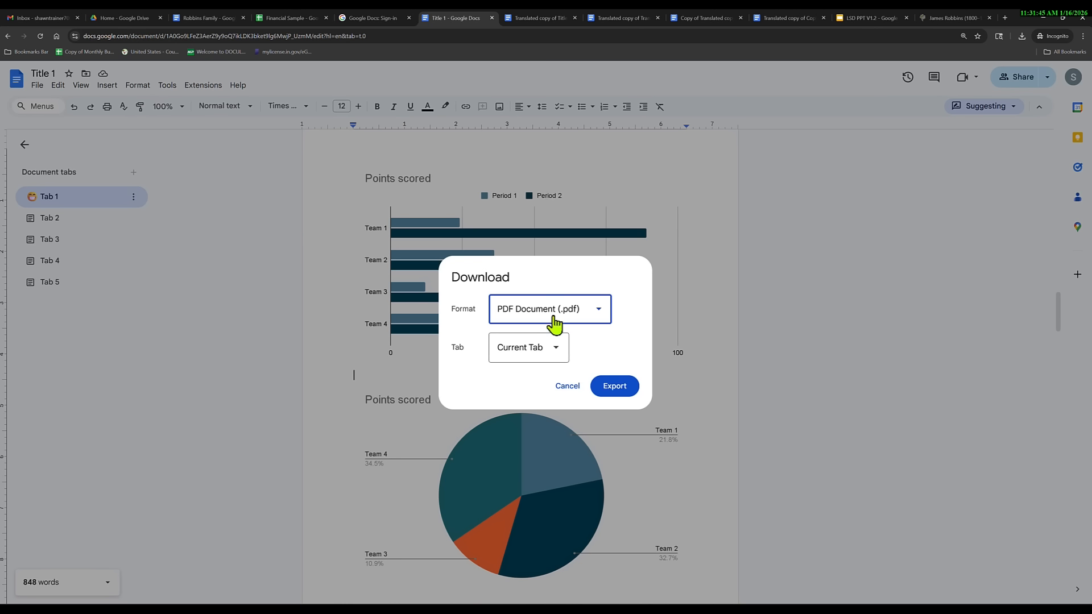
pyautogui.click(518, 354)
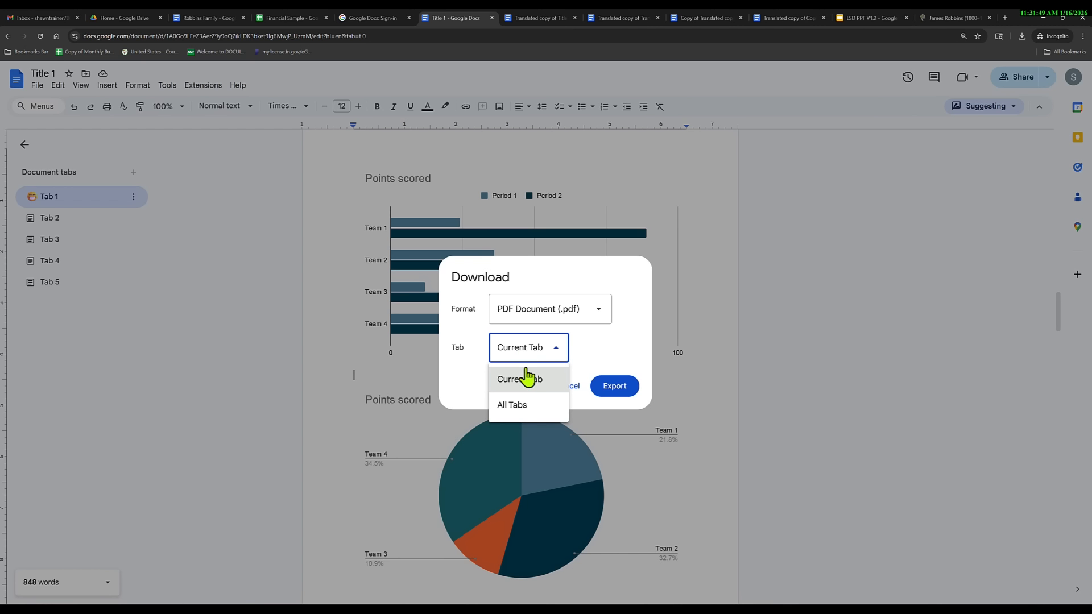
pyautogui.click(523, 406)
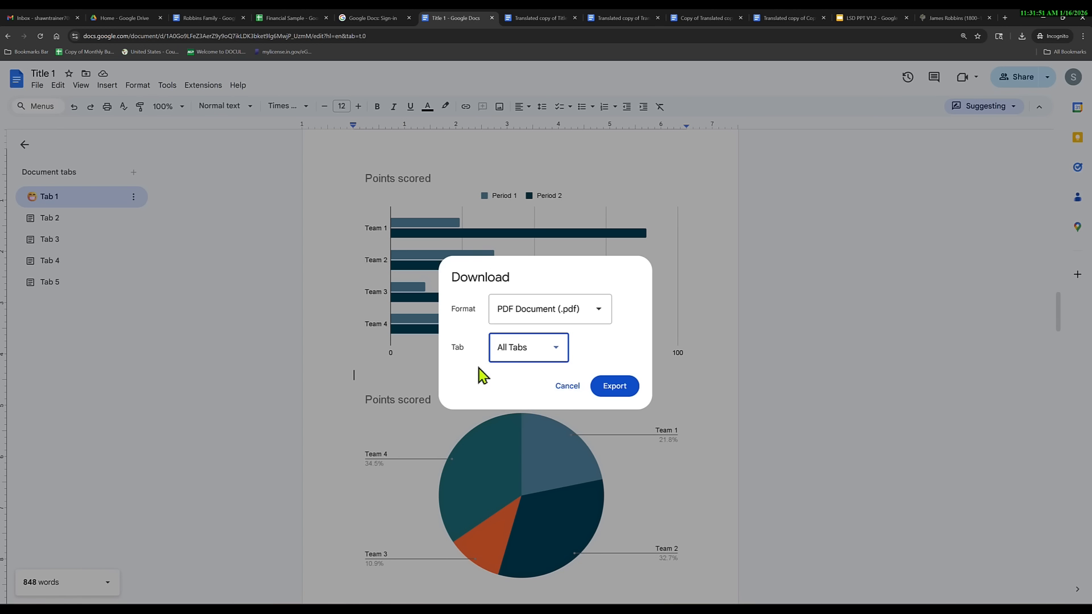
pyautogui.click(614, 388)
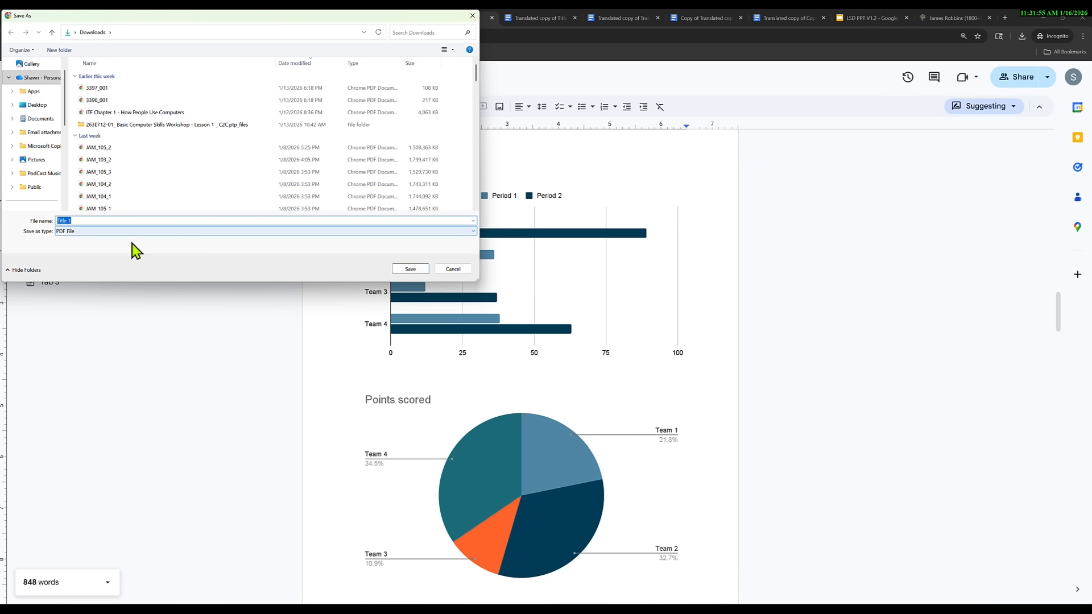
pyautogui.click(409, 270)
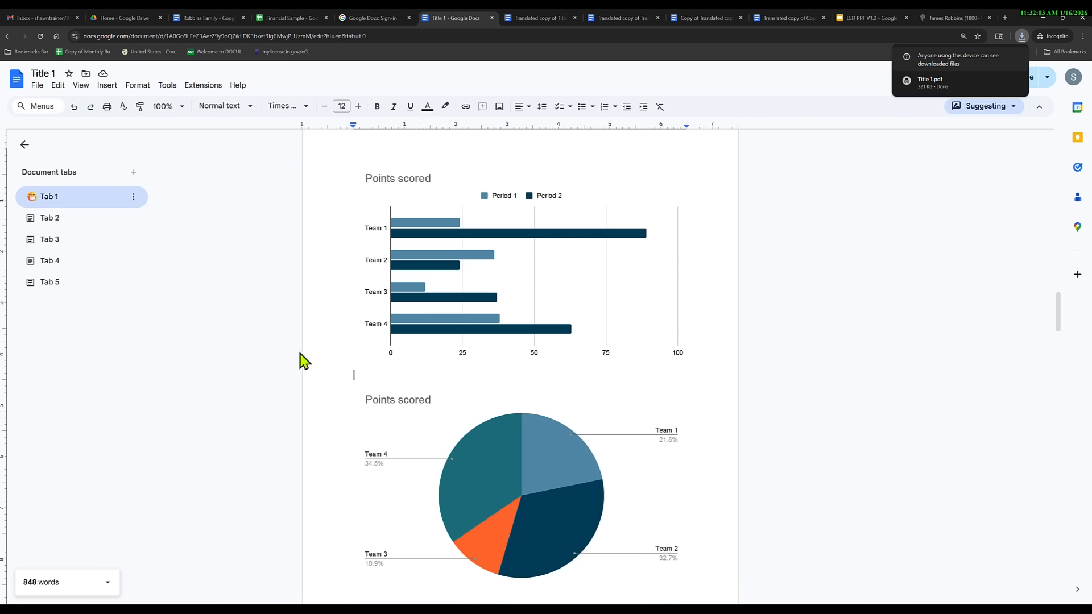
# Show the Email submenu under the File menu.
pyautogui.click(38, 89)
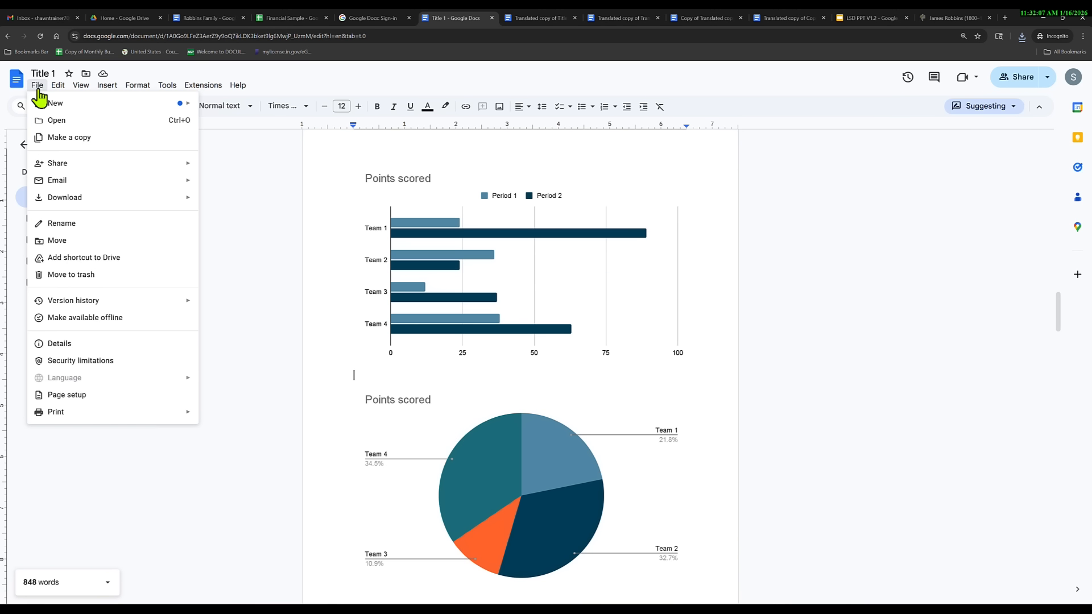
pyautogui.moveTo(144, 186)
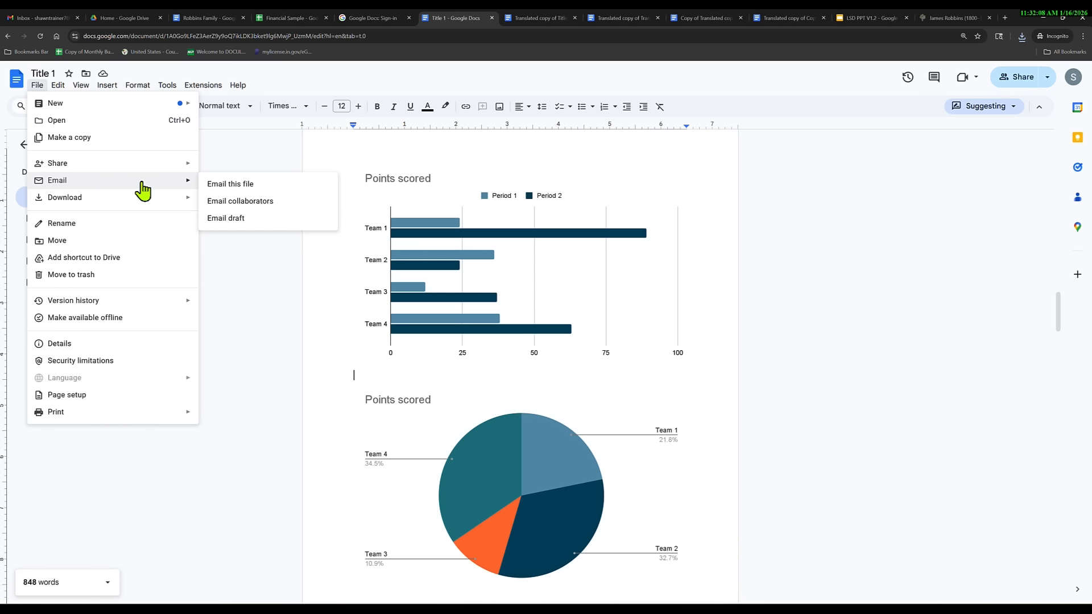
# Email the document to the contact as a PDF attachment with the message 'Check this over'.
pyautogui.click(238, 186)
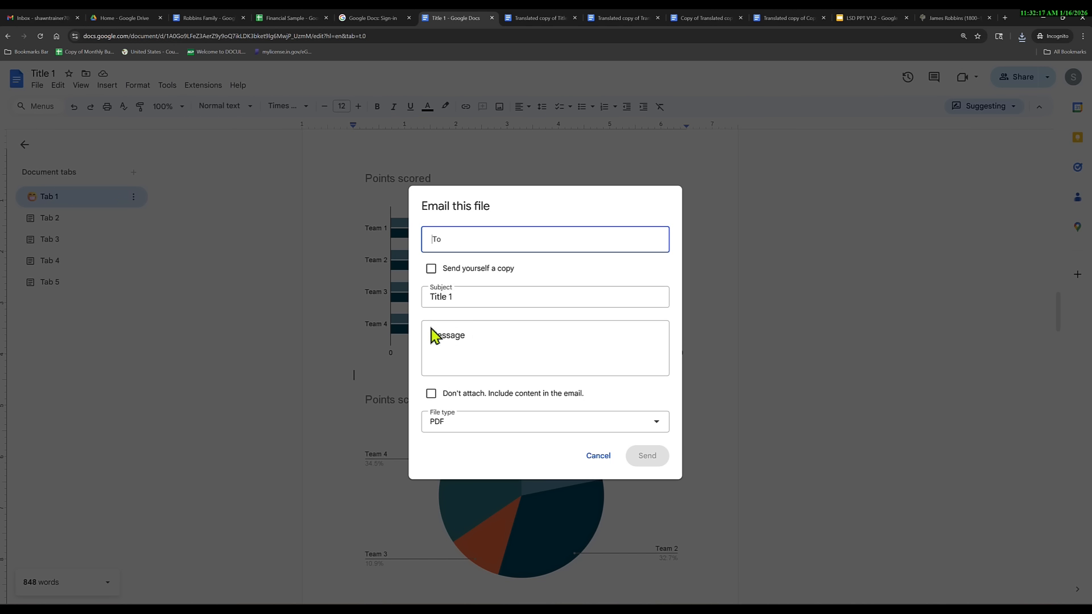
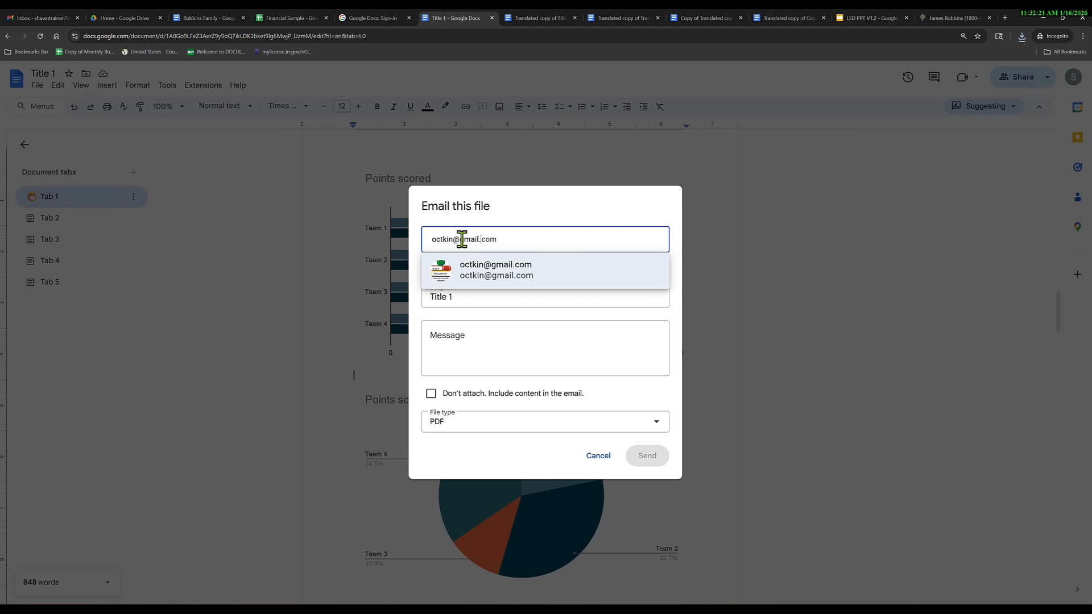
pyautogui.click(478, 276)
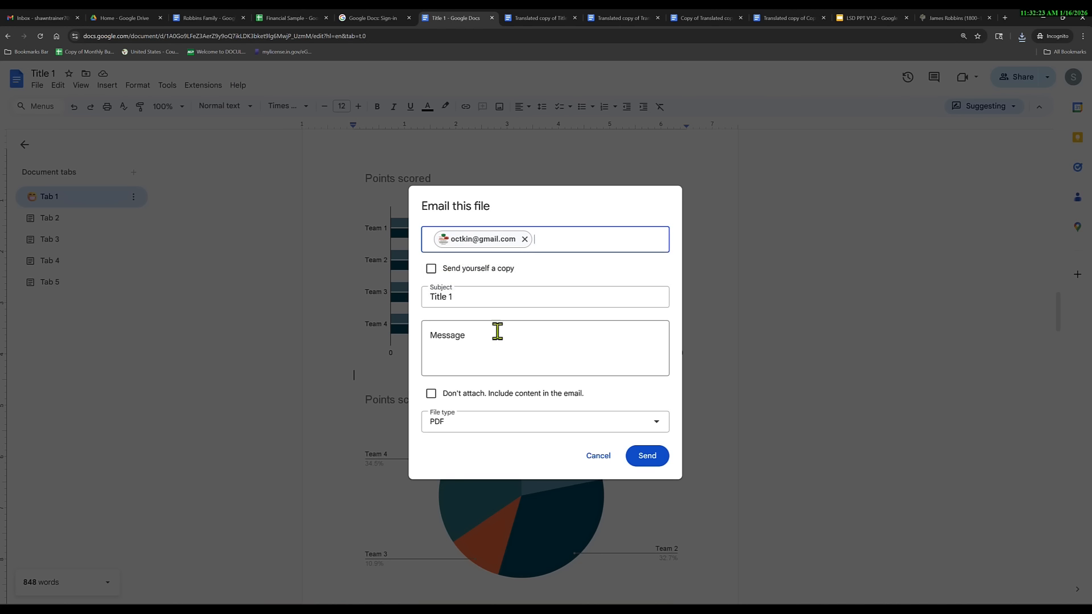
pyautogui.click(475, 331)
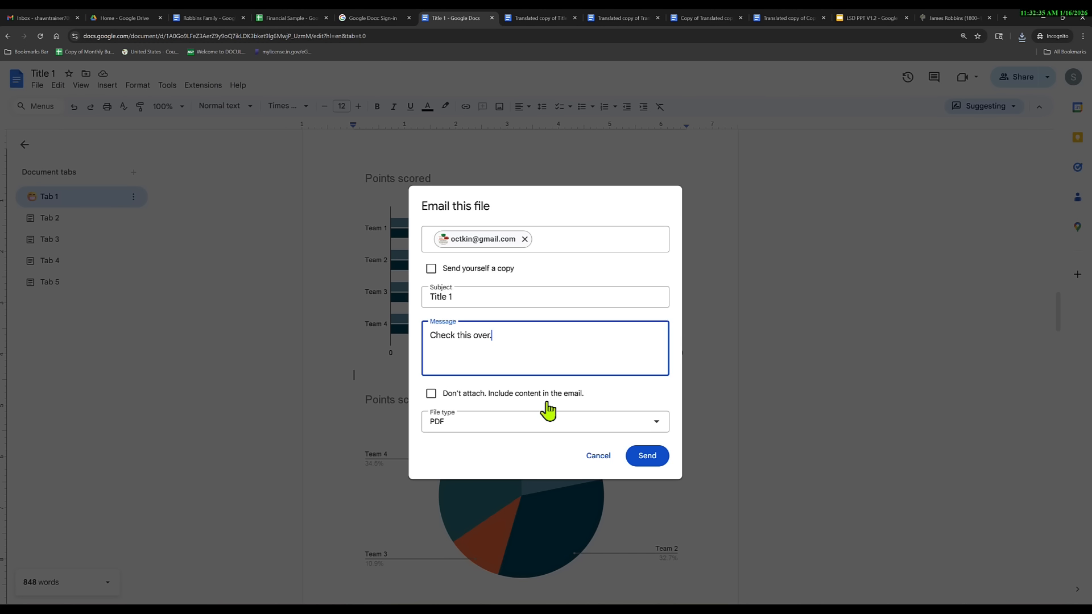
pyautogui.click(449, 431)
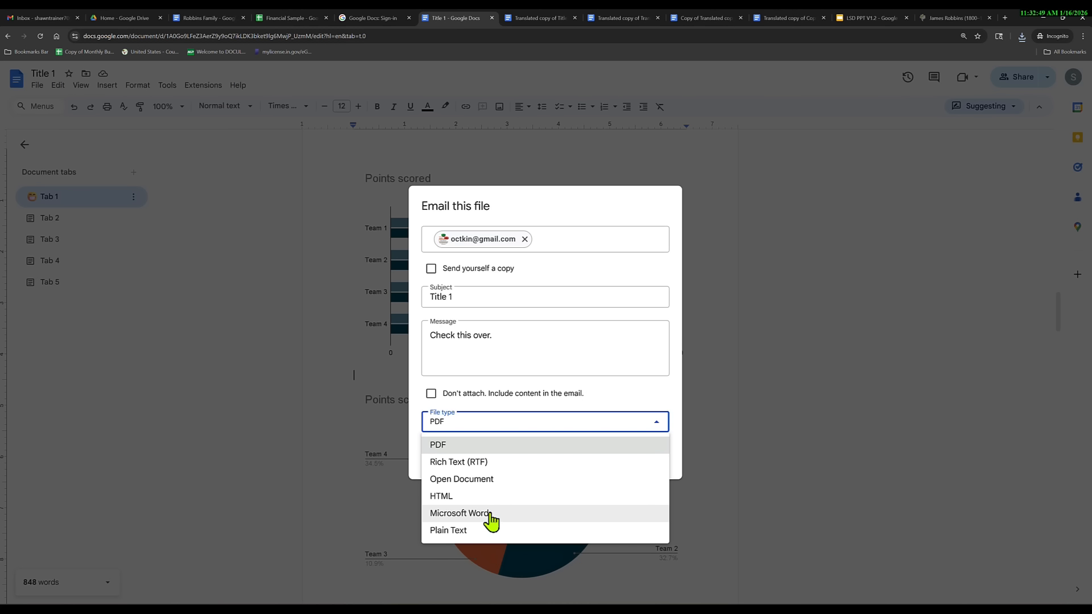
pyautogui.click(459, 447)
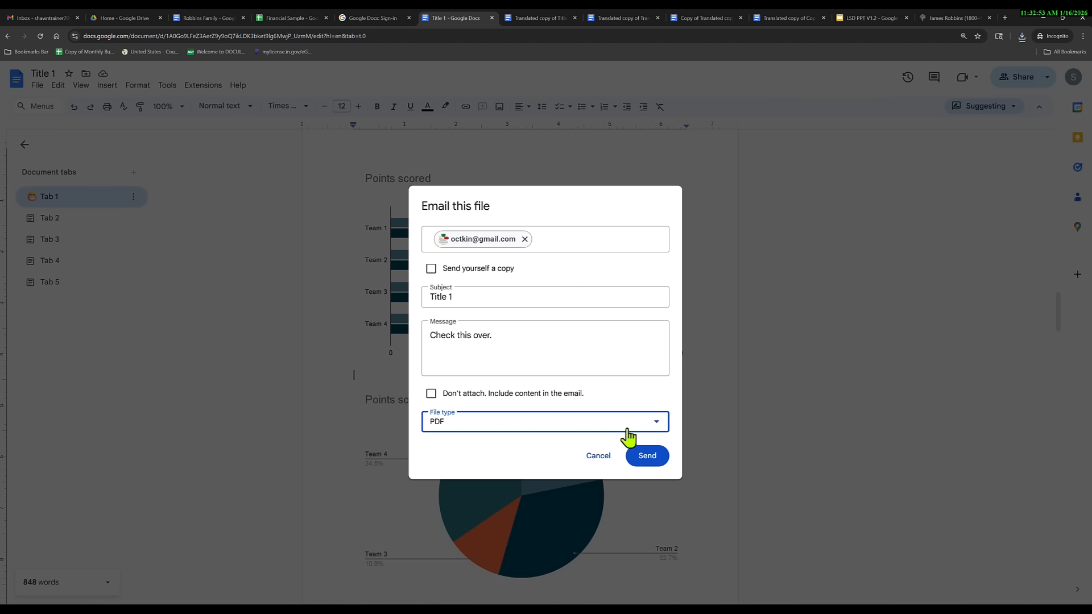
pyautogui.click(647, 456)
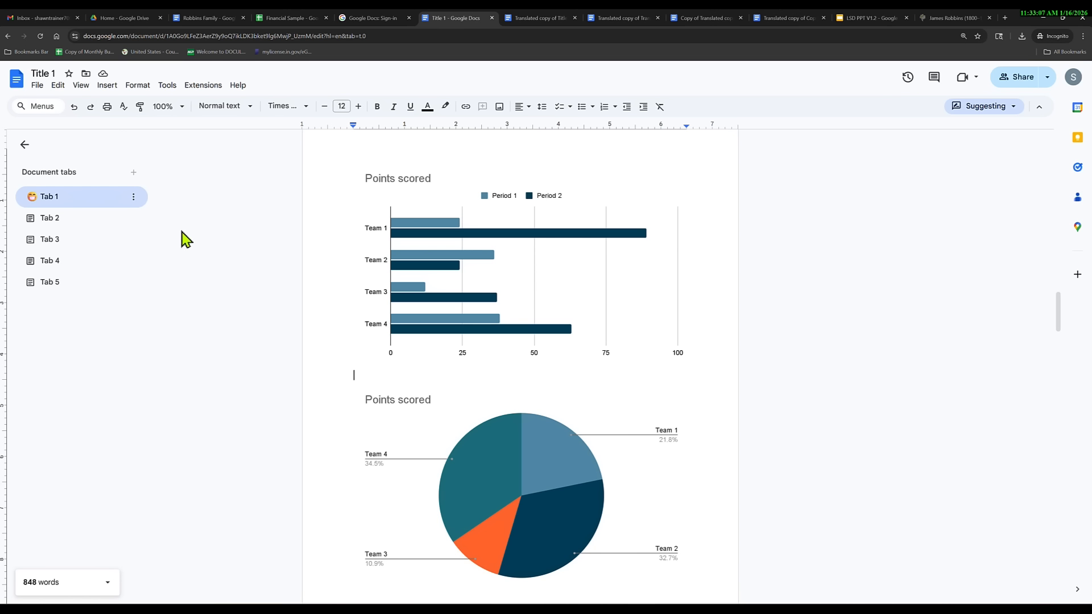
# Name the current version 'Final Version' in version history.
pyautogui.click(37, 86)
pyautogui.moveTo(111, 302)
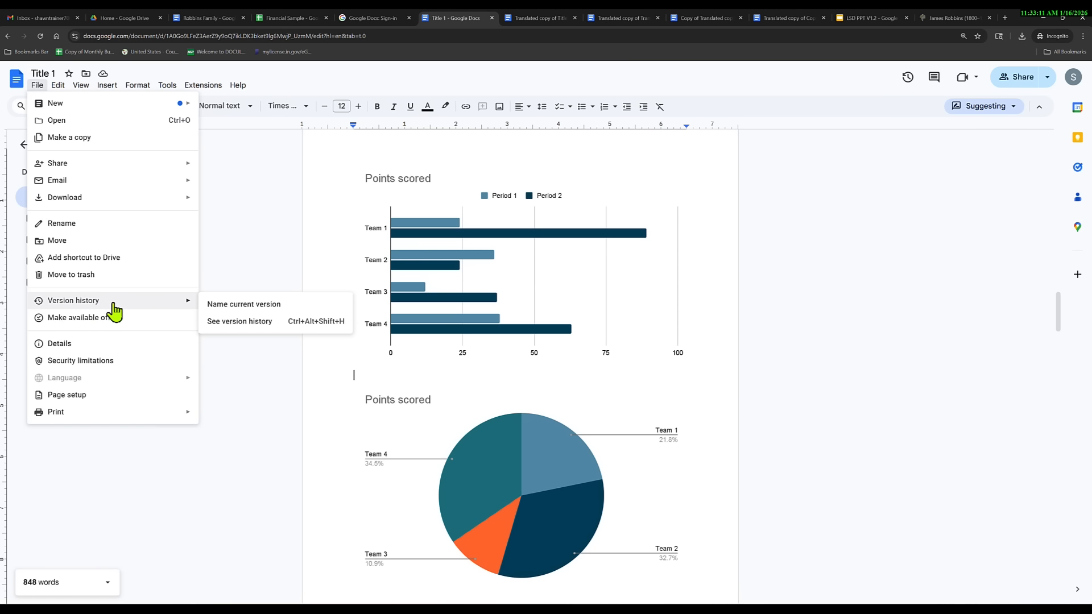
pyautogui.click(231, 310)
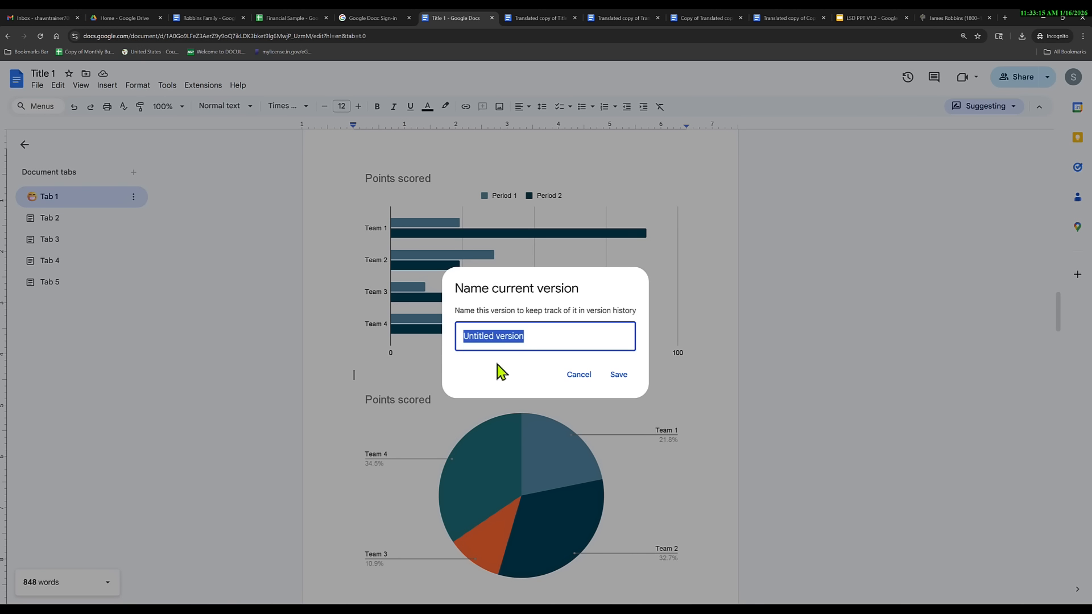
pyautogui.write('Final')
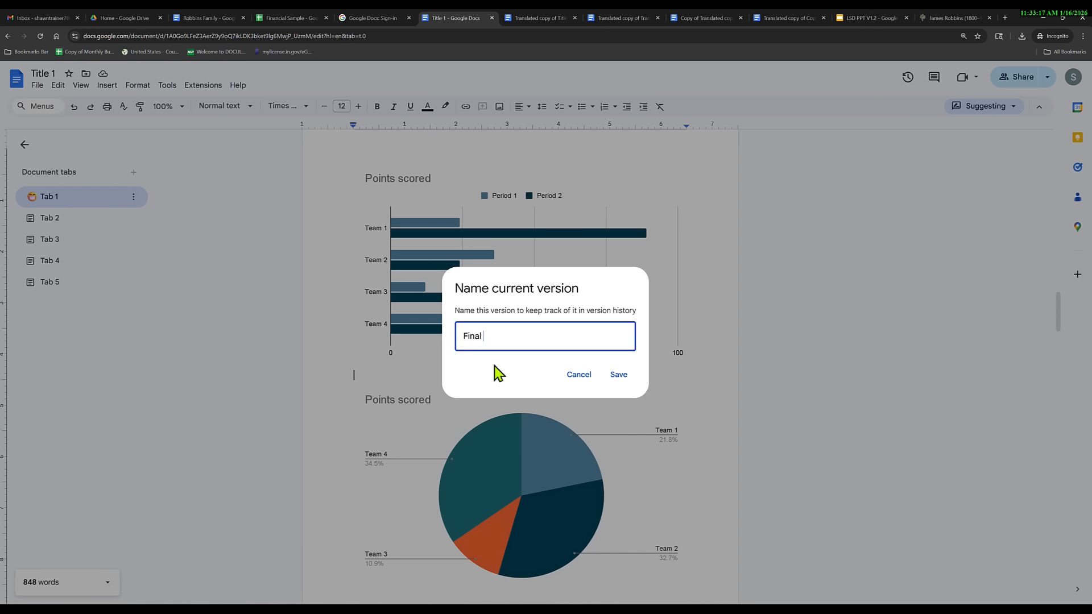
pyautogui.write(' Version')
pyautogui.click(619, 376)
pyautogui.click(36, 86)
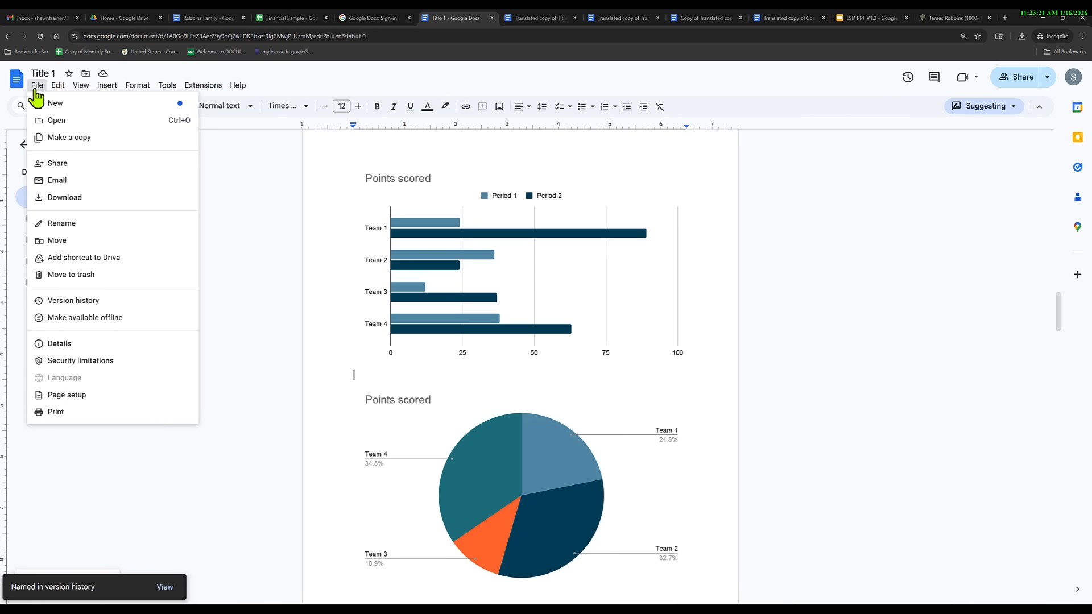
# Open the full version history and expand the January 14, 12:03 PM version's edits.
pyautogui.moveTo(124, 301)
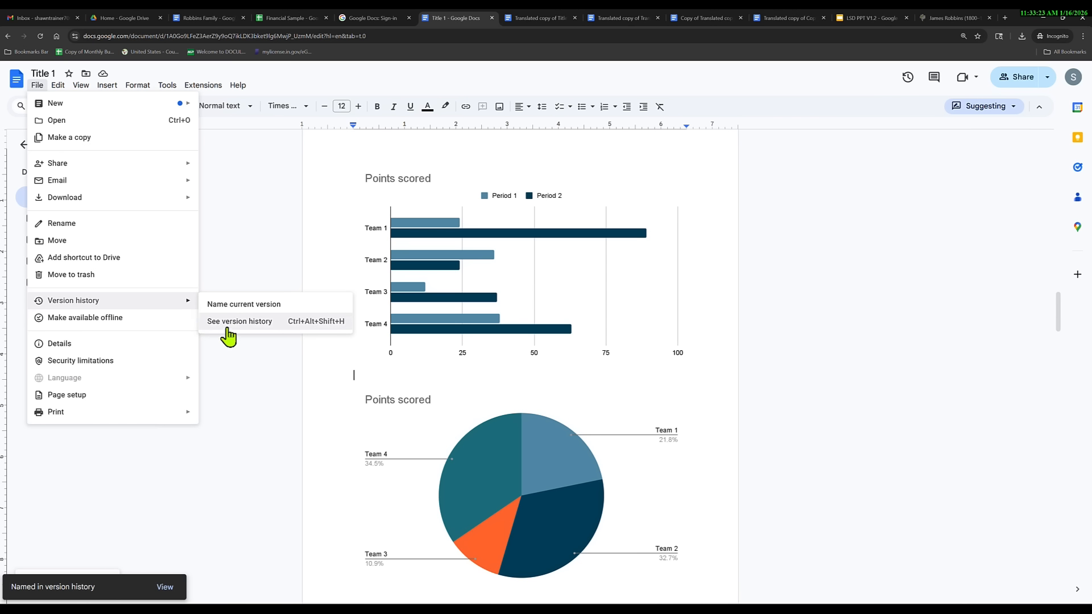
pyautogui.click(287, 321)
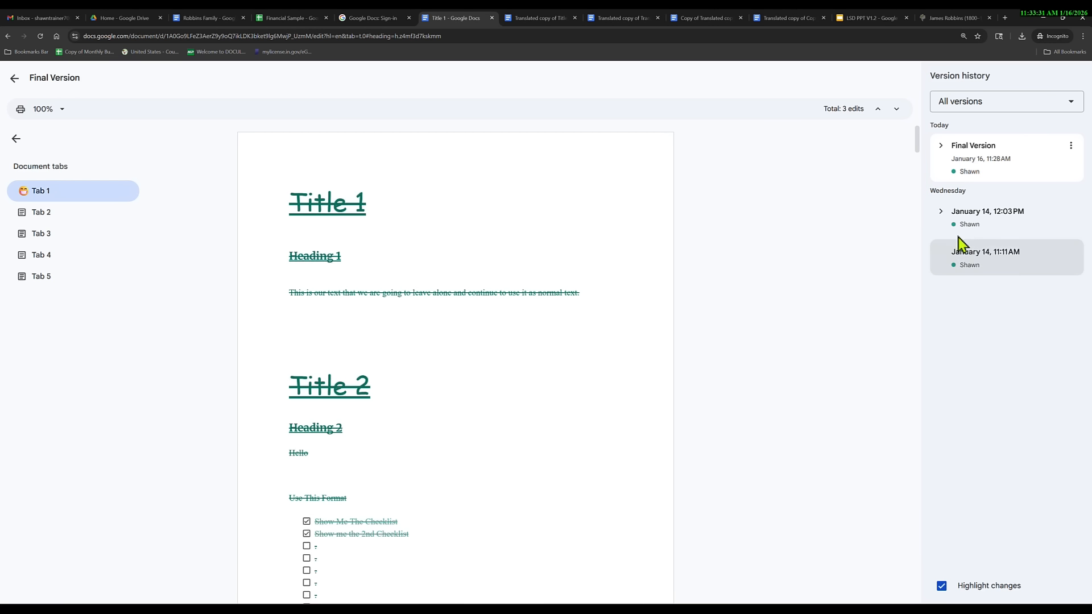
pyautogui.click(940, 212)
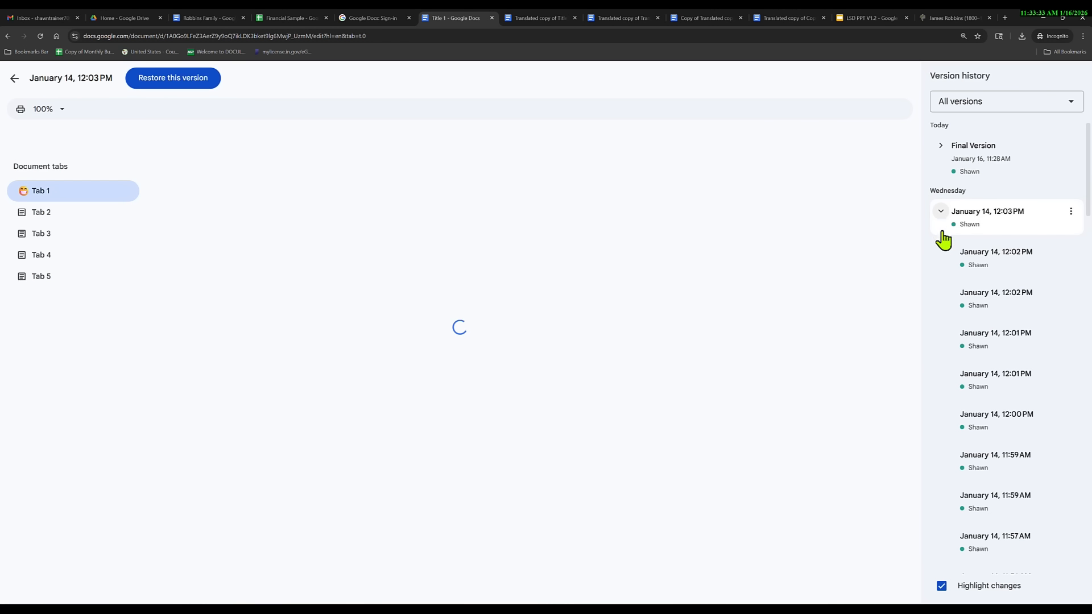
pyautogui.scroll(-3, 973, 373)
pyautogui.scroll(-10, 974, 375)
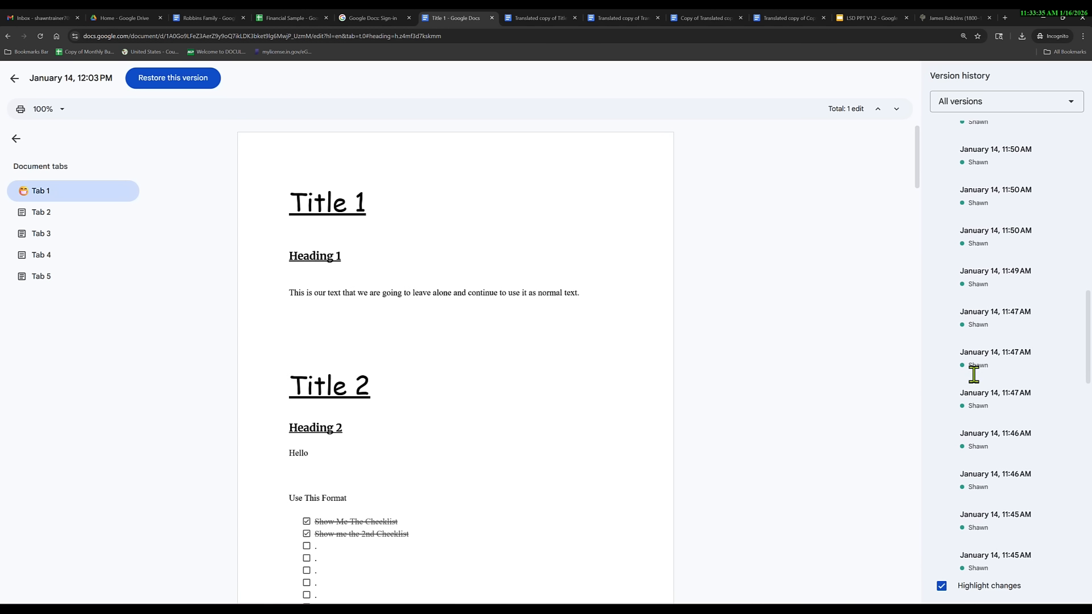
pyautogui.scroll(-4, 974, 384)
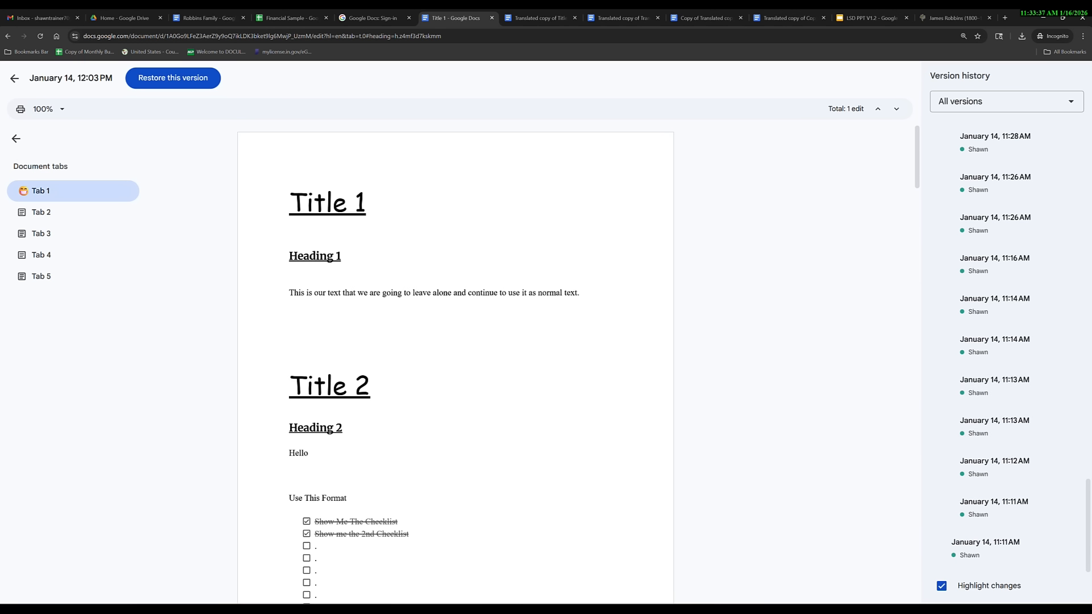
# Step through the January 14 11:11, 11:12 and 11:13 AM versions, showing the 11:13 options.
pyautogui.click(998, 503)
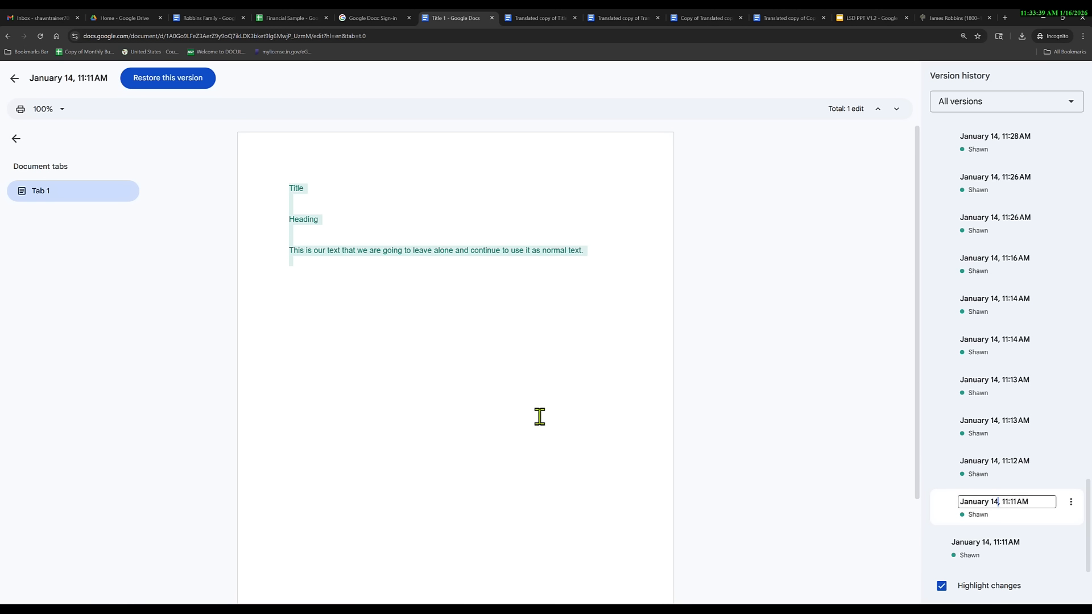
pyautogui.scroll(-3, 539, 417)
pyautogui.scroll(3, 541, 418)
pyautogui.click(983, 461)
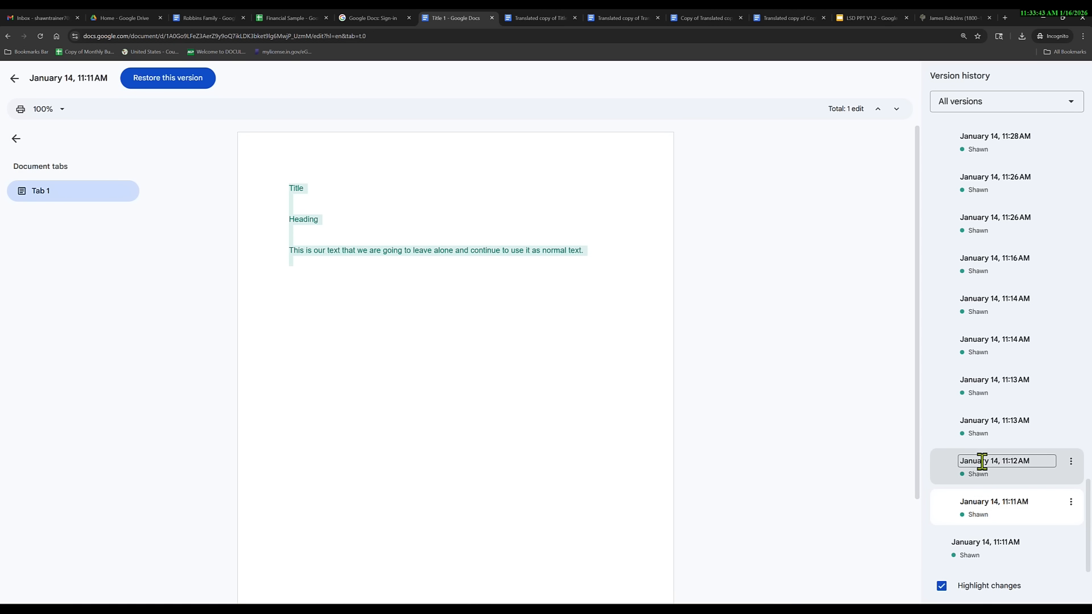
pyautogui.click(985, 420)
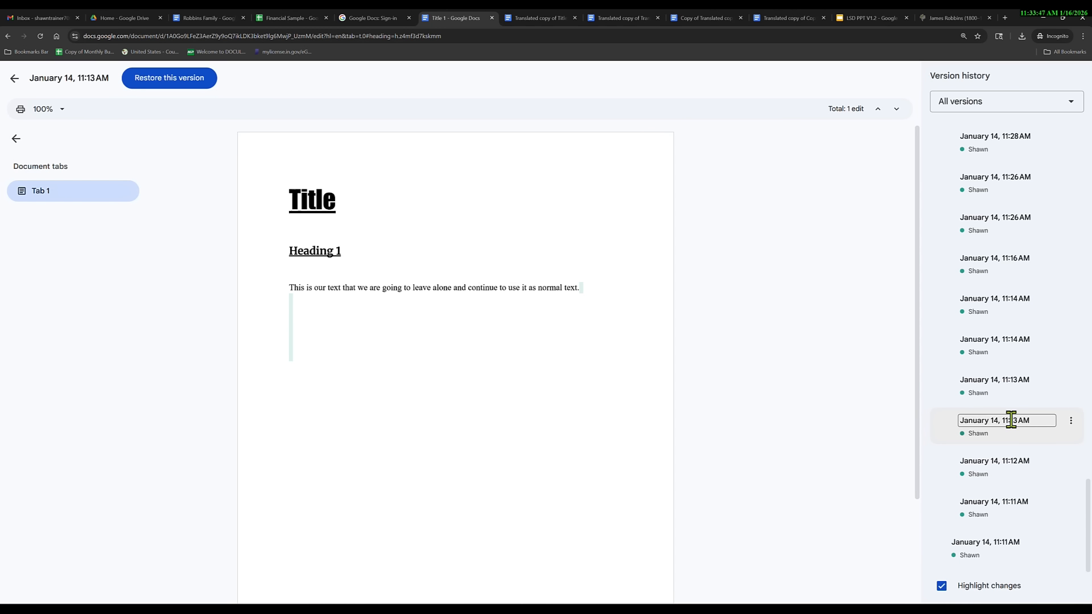
pyautogui.click(1072, 421)
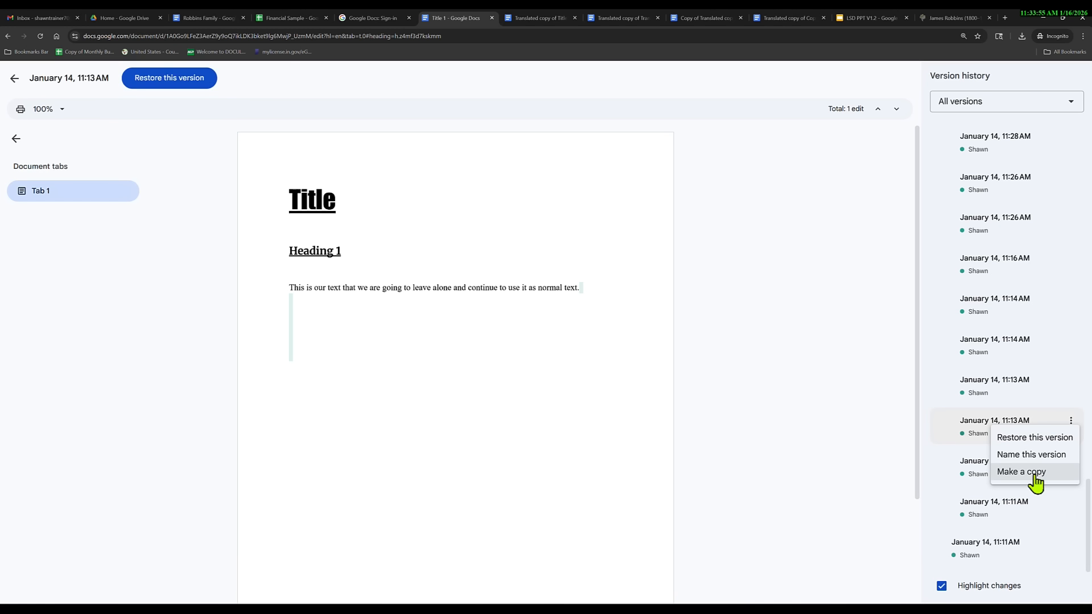
# Open the version named Final Version at the top of the history list.
pyautogui.scroll(10, 1001, 387)
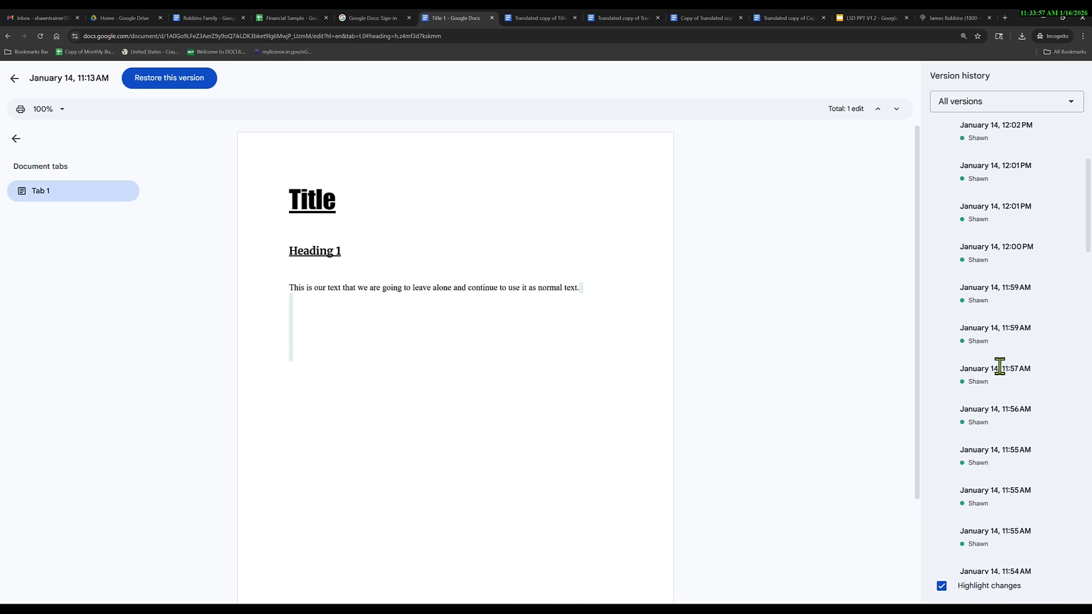
pyautogui.scroll(5, 1000, 367)
pyautogui.click(949, 155)
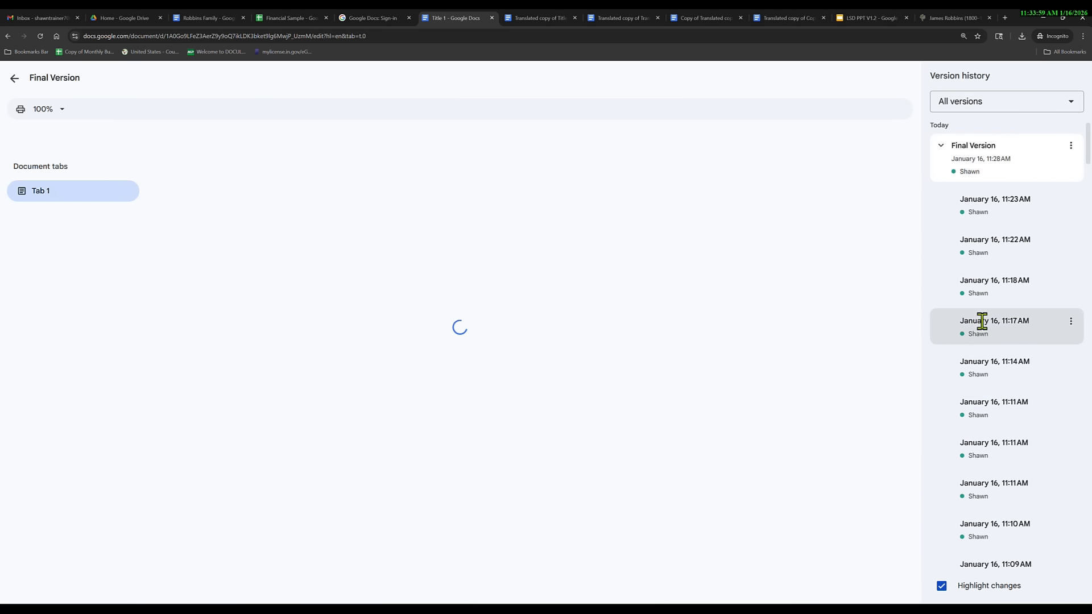
# Check the January 16, 11:17 AM version, then view the 11:11 AM version's chart pages.
pyautogui.click(996, 340)
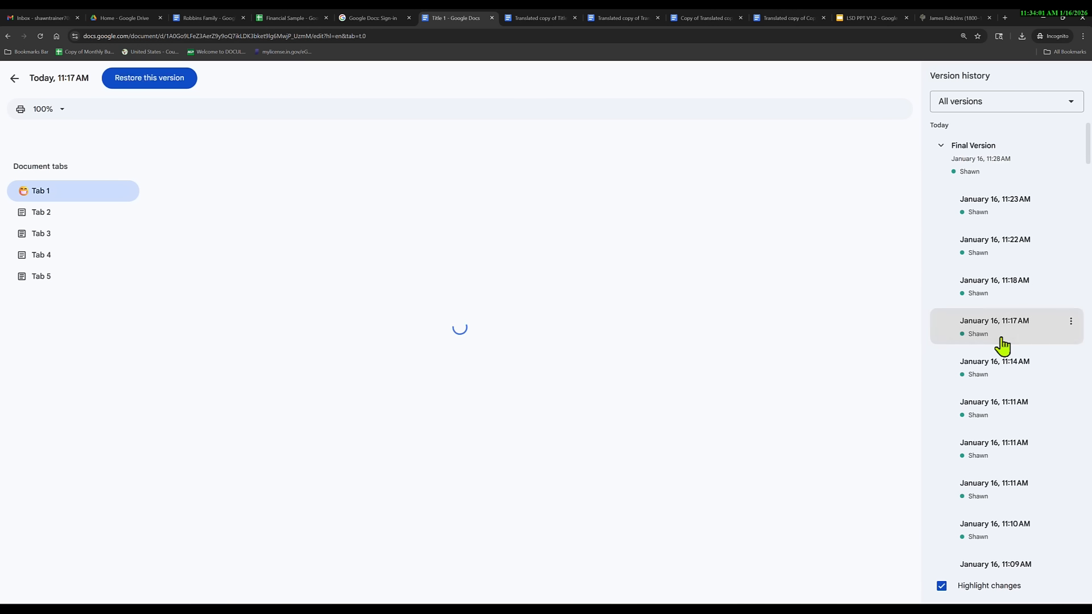
pyautogui.click(1072, 322)
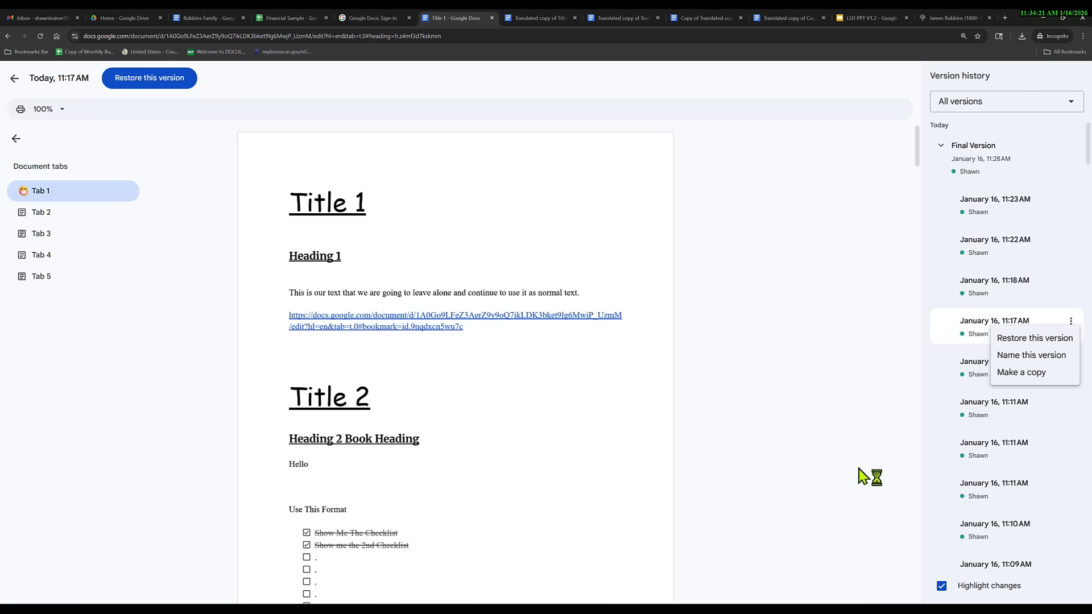
pyautogui.scroll(-2, 1056, 526)
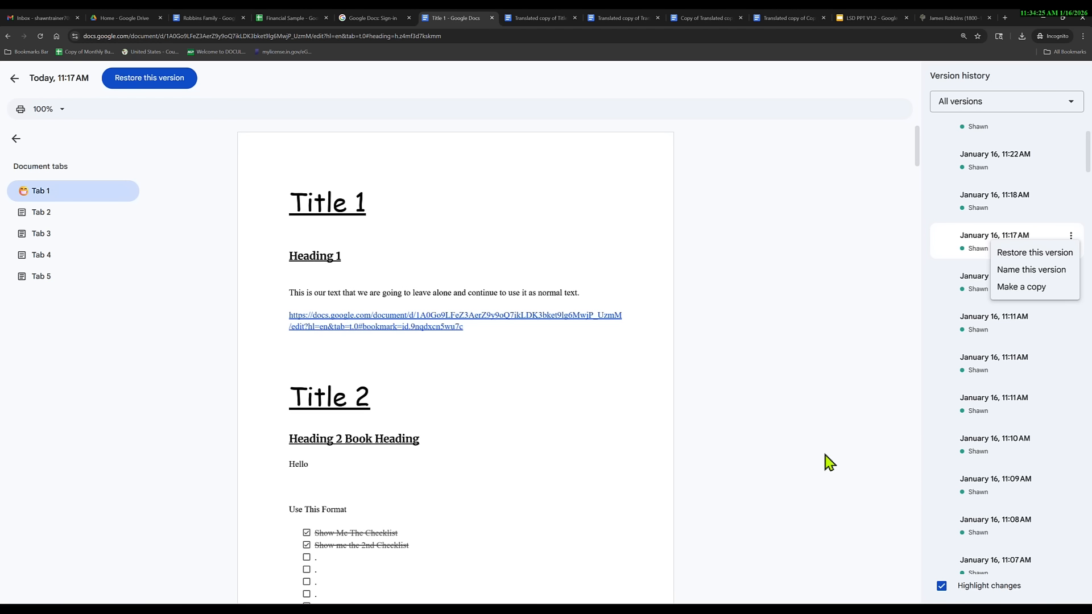
pyautogui.click(833, 395)
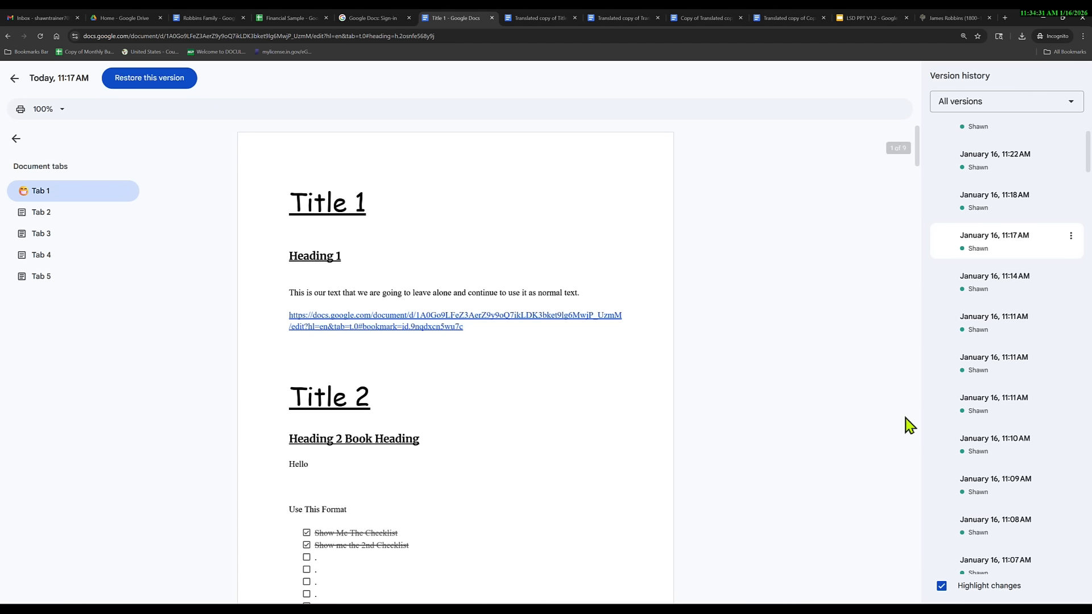
pyautogui.click(986, 334)
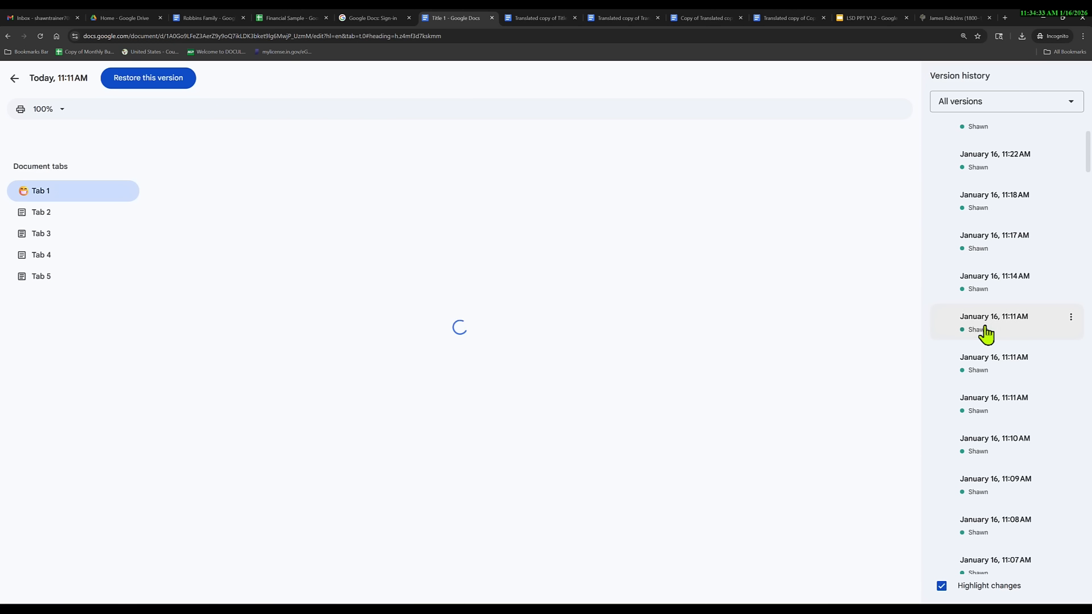
pyautogui.scroll(-20, 599, 448)
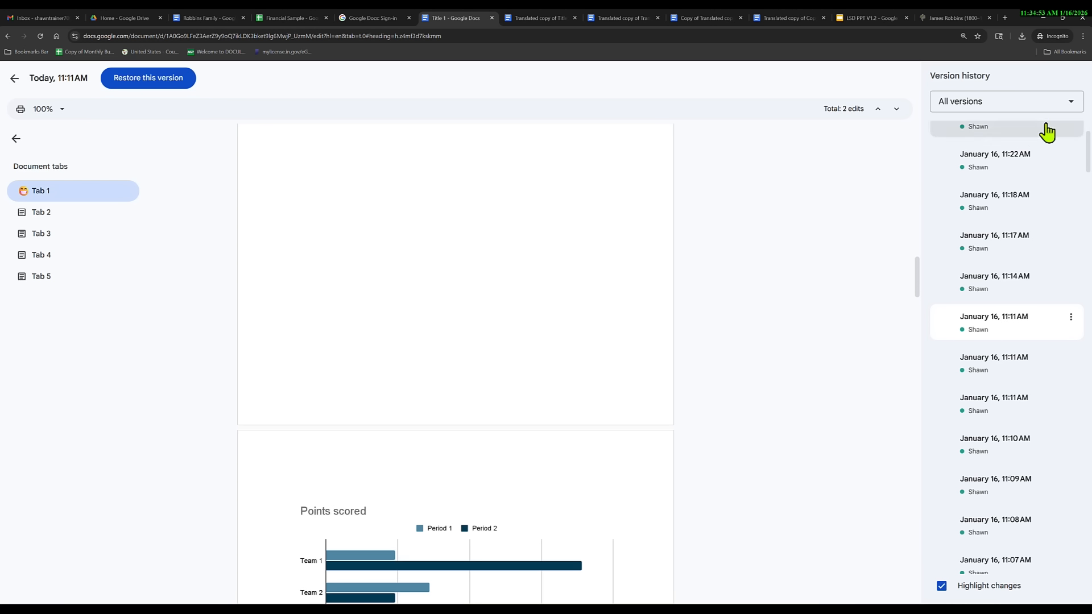
# Exit version history and open Extensions > Add-ons > Get add-ons.
pyautogui.click(14, 79)
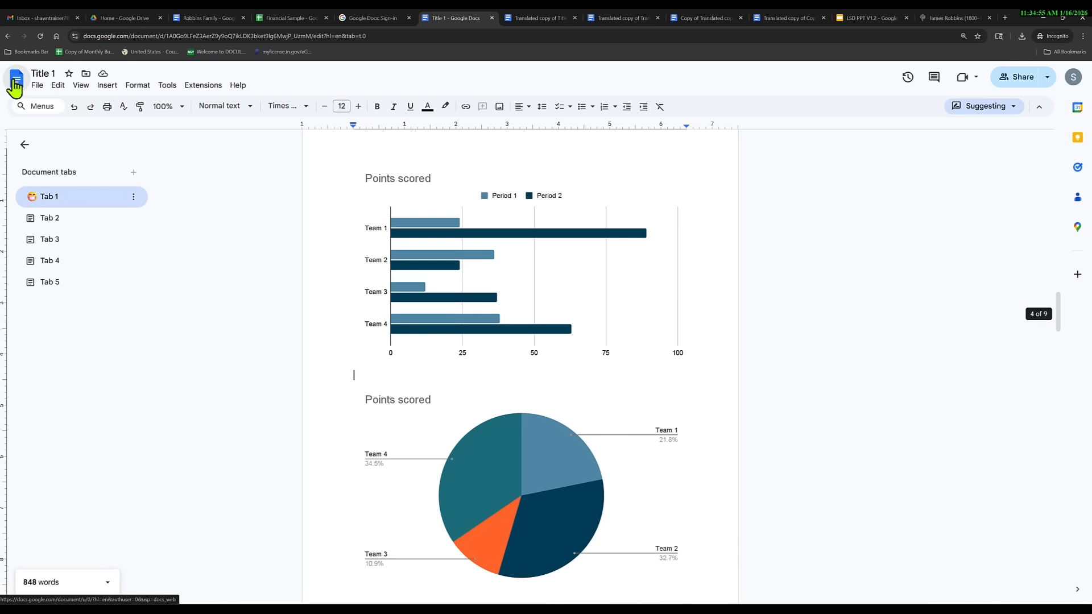
pyautogui.click(204, 85)
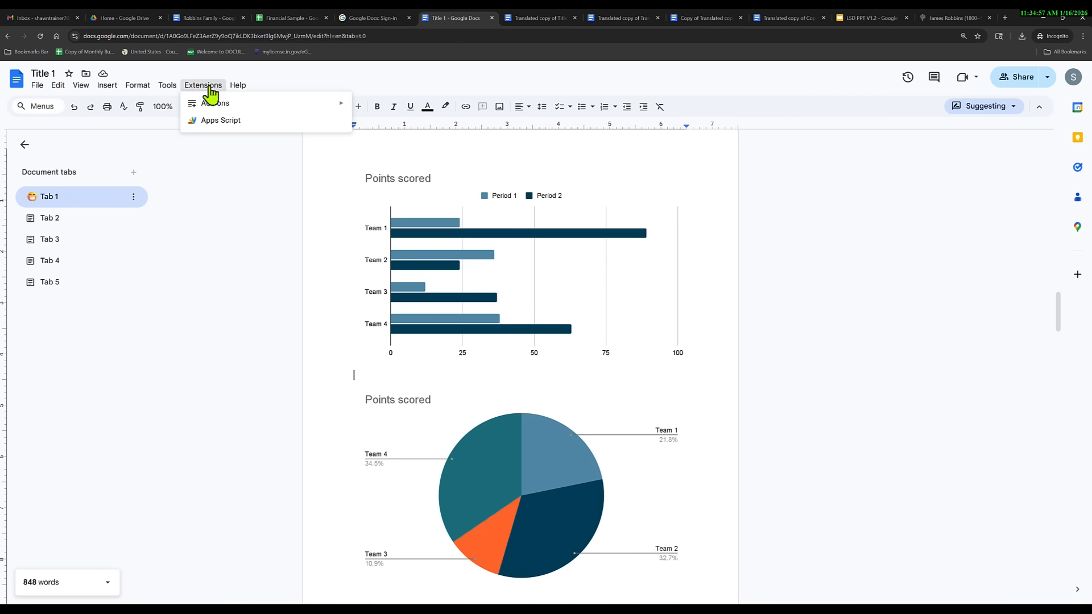
pyautogui.moveTo(264, 104)
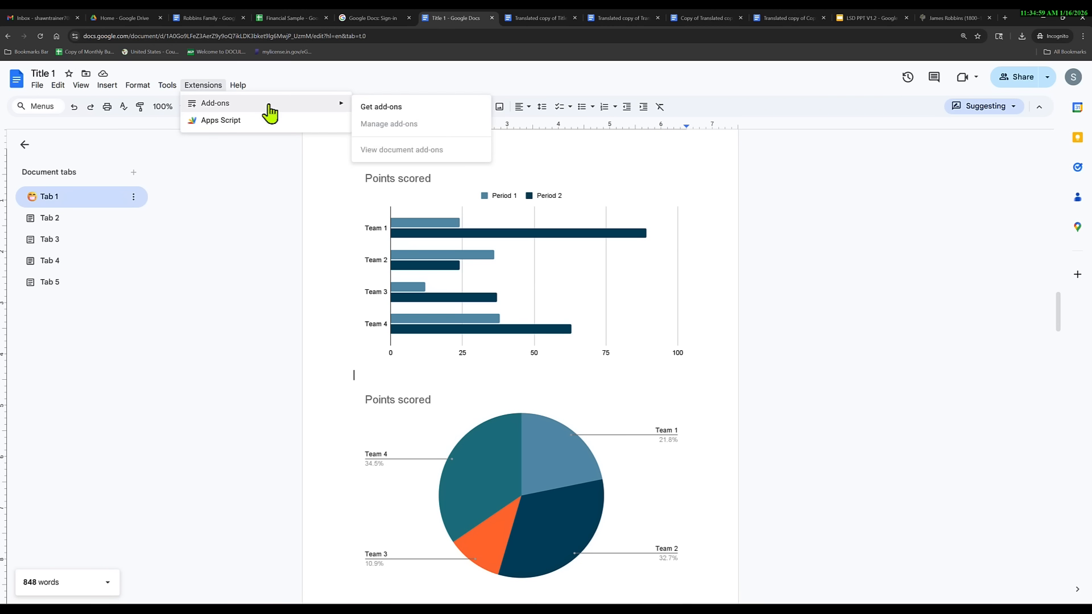
pyautogui.click(373, 108)
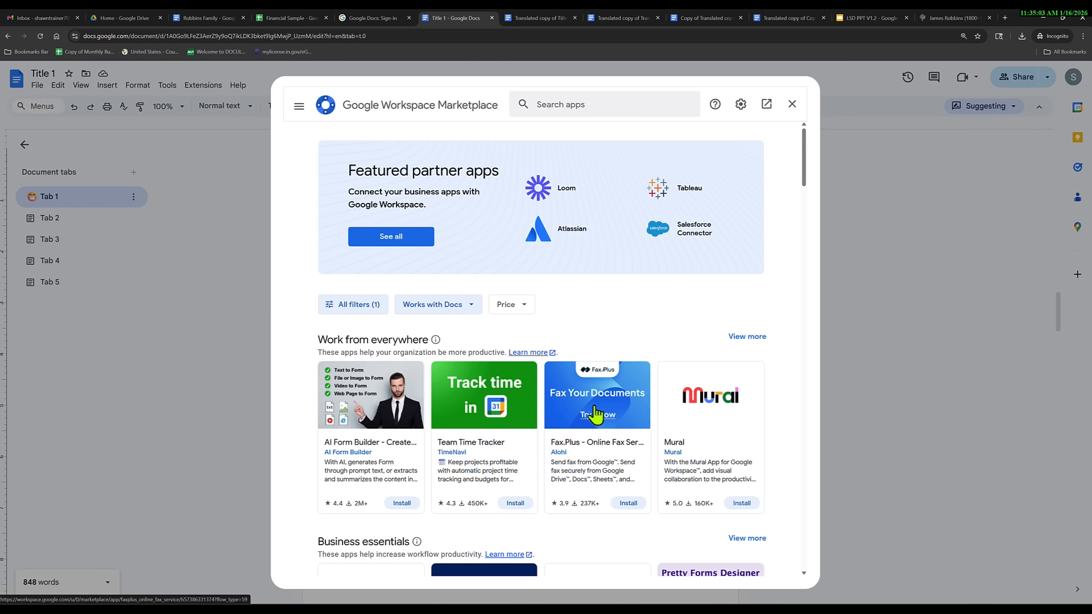
# Scroll through the Marketplace's popular and top-rated add-ons for Docs.
pyautogui.scroll(-8, 575, 434)
pyautogui.scroll(-5, 550, 465)
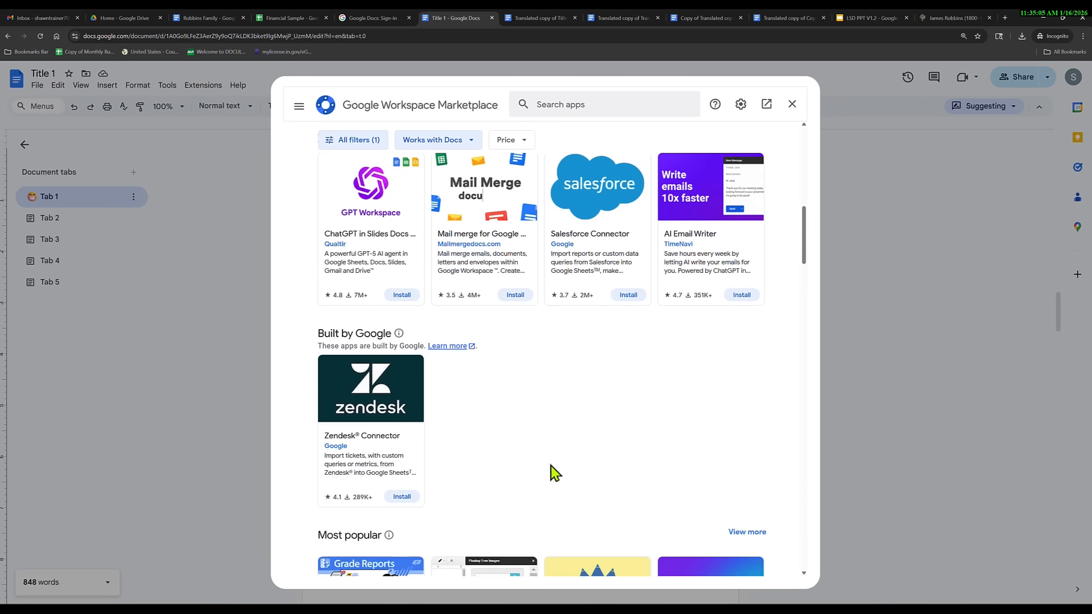
pyautogui.scroll(-2, 548, 471)
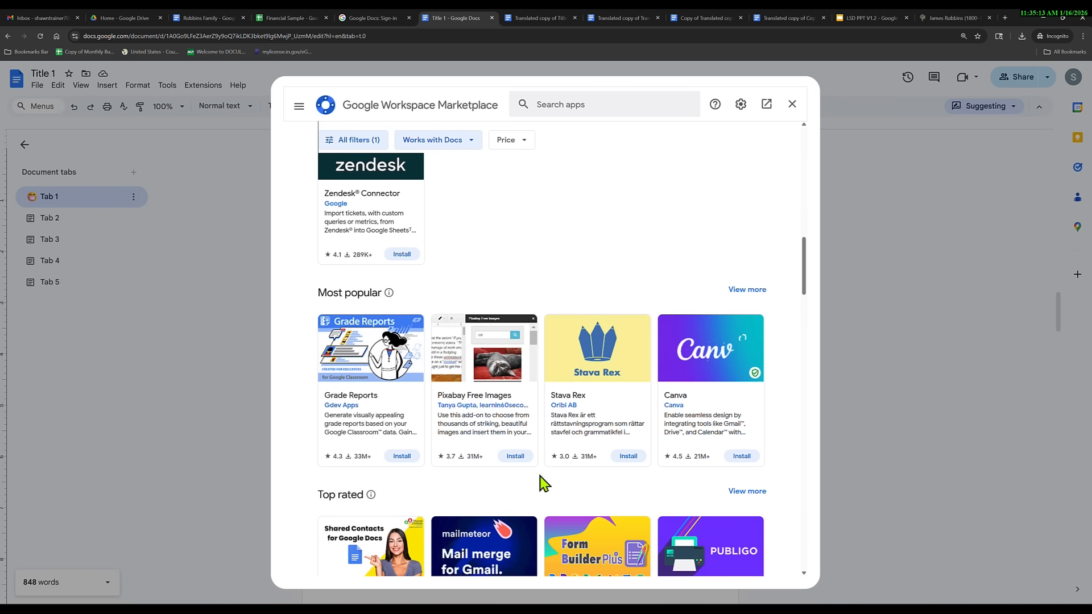
pyautogui.scroll(-3, 545, 484)
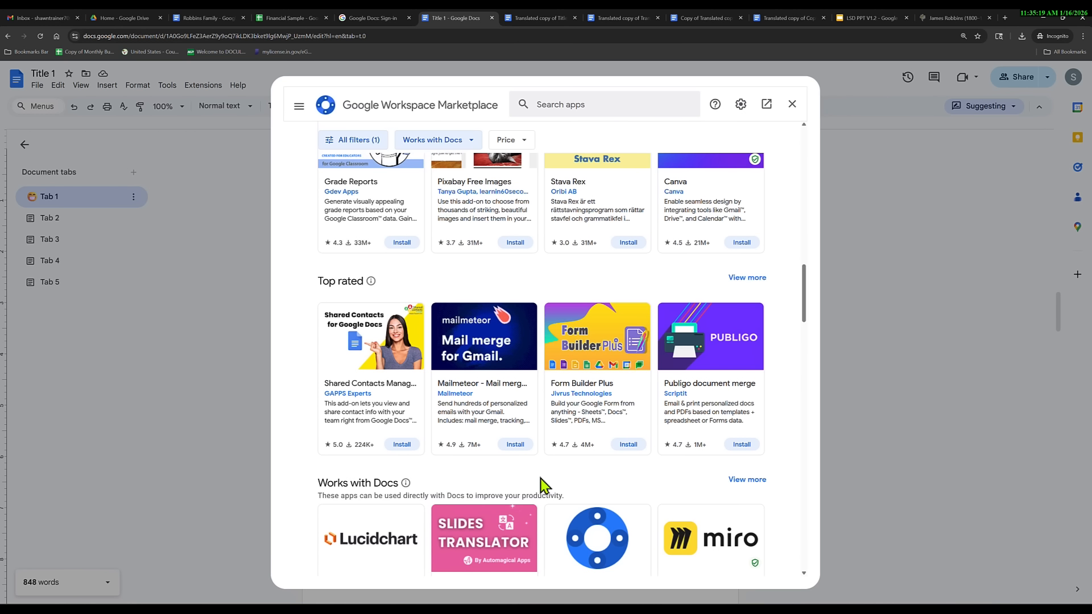
pyautogui.scroll(8, 545, 485)
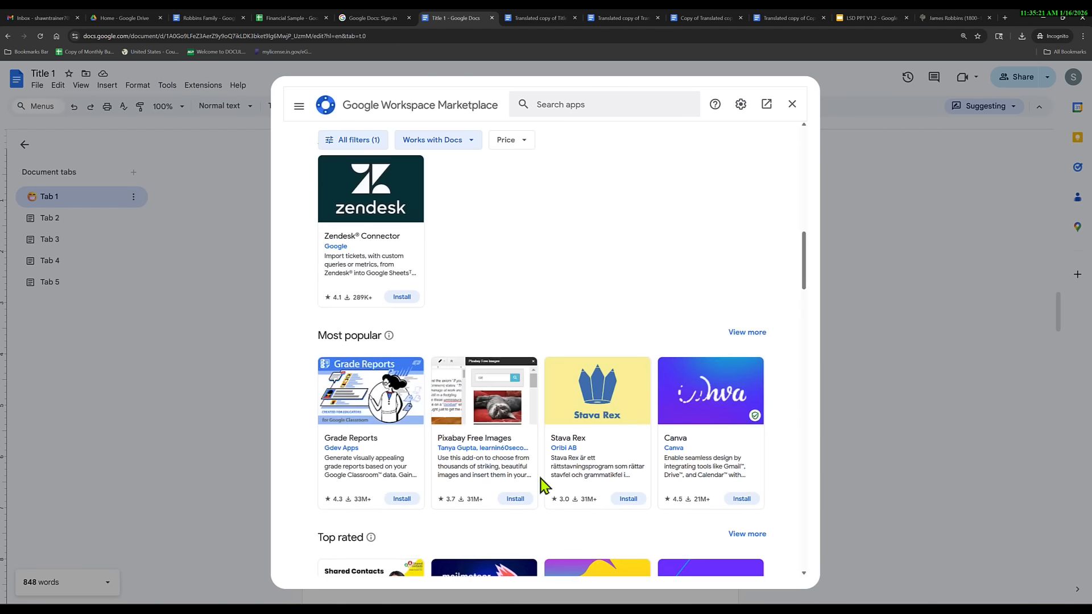
# Search the Marketplace for 'Mail Document' add-ons.
pyautogui.click(579, 105)
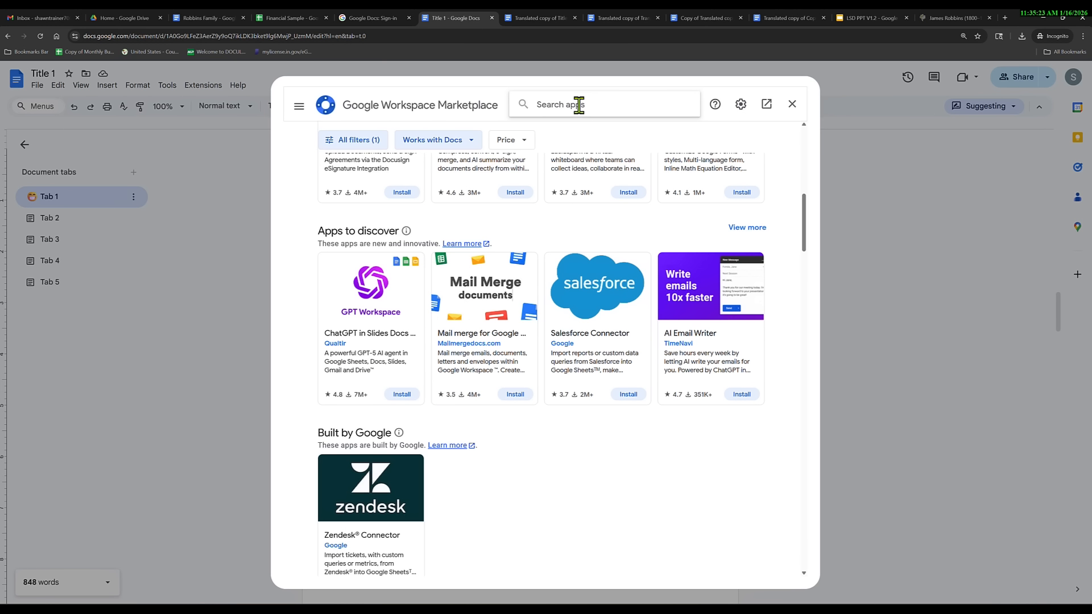
pyautogui.write('M')
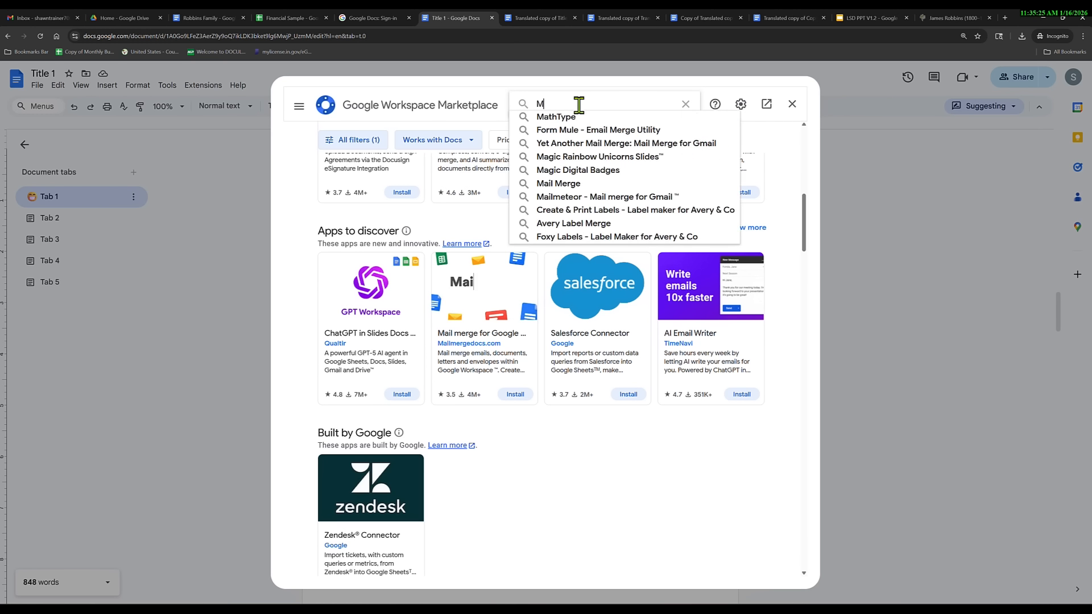
pyautogui.write('ail Docu')
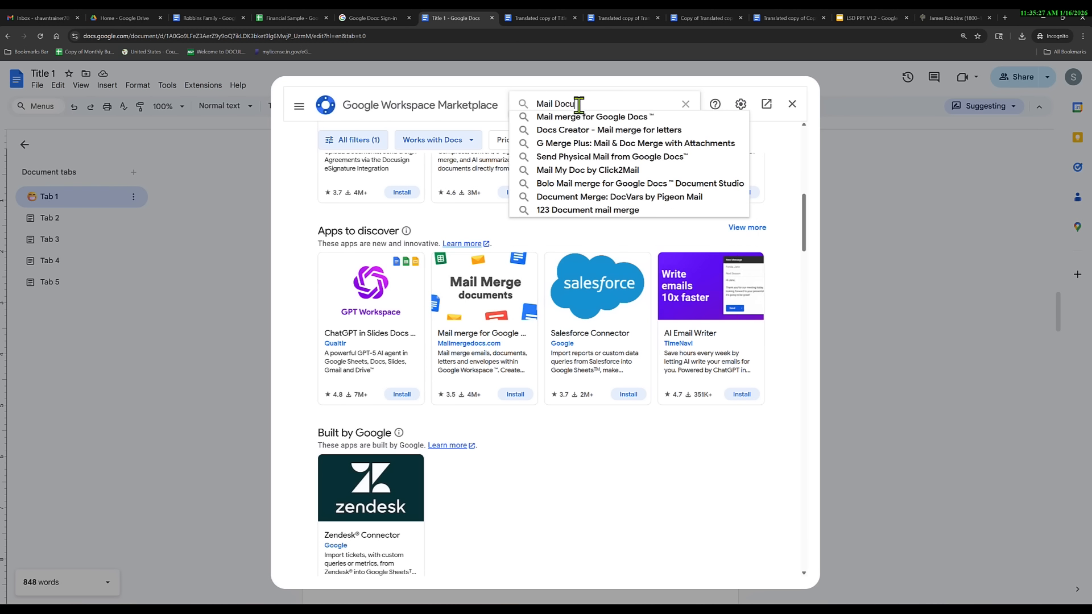
pyautogui.write('ment')
pyautogui.press('Return')
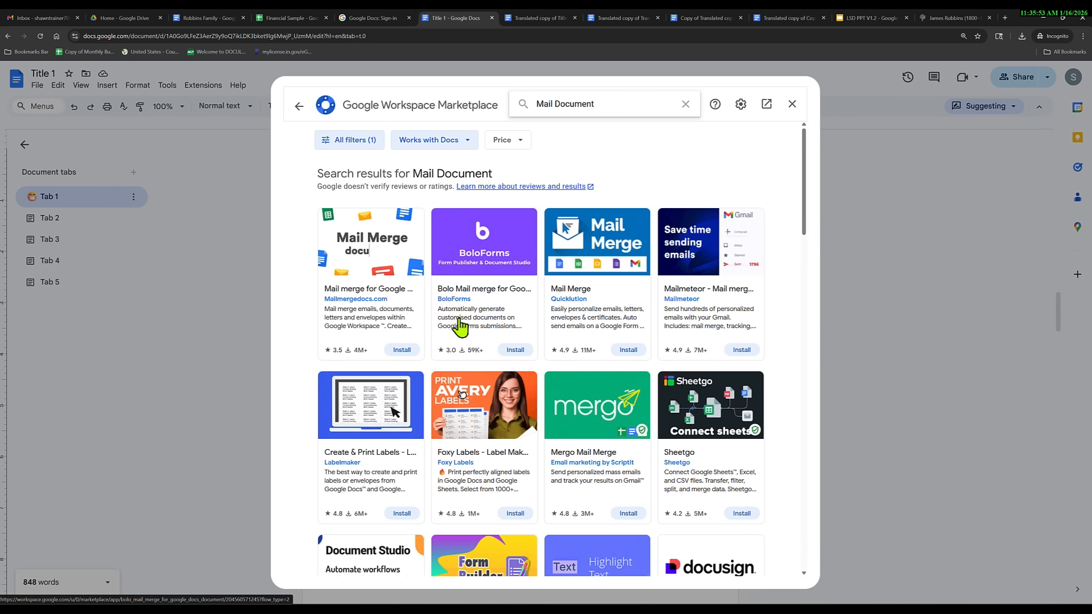
# Review the Mail Document results, then close the Marketplace to return to the charts.
pyautogui.scroll(-3, 467, 364)
pyautogui.scroll(-20, 468, 364)
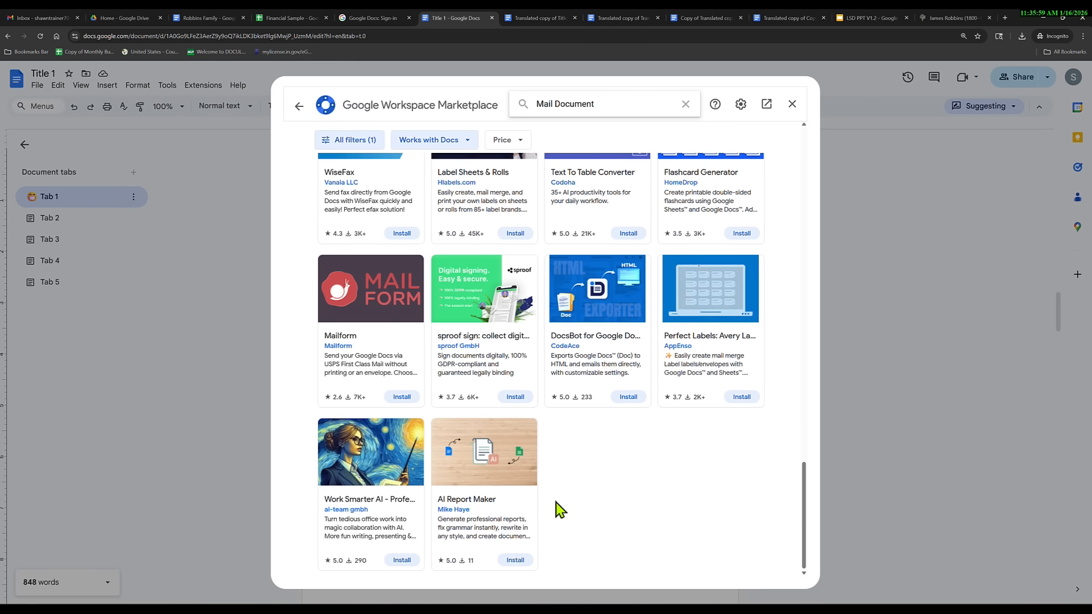
pyautogui.click(793, 105)
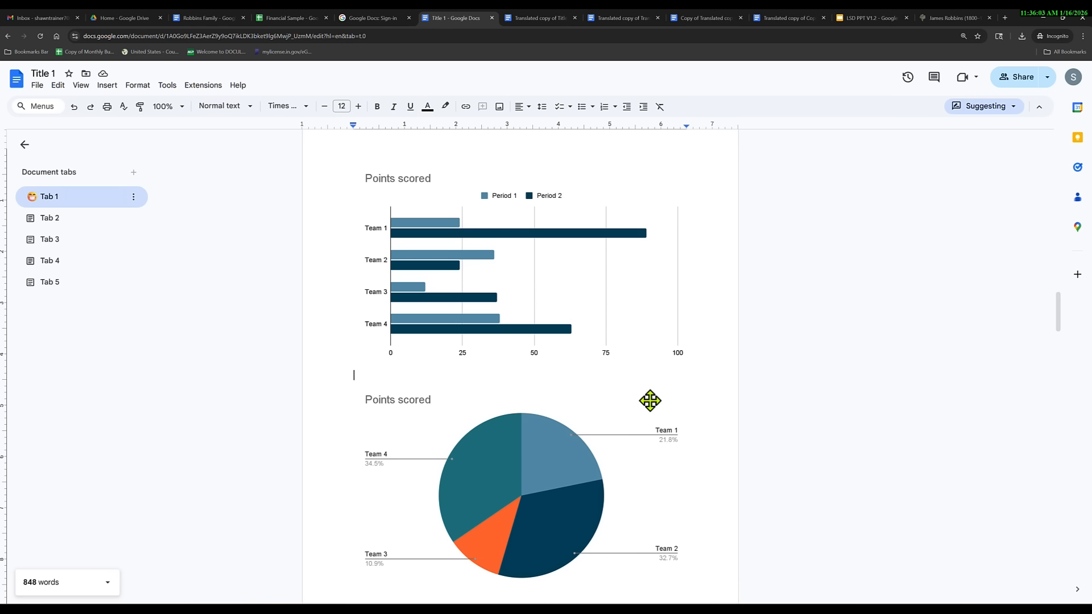